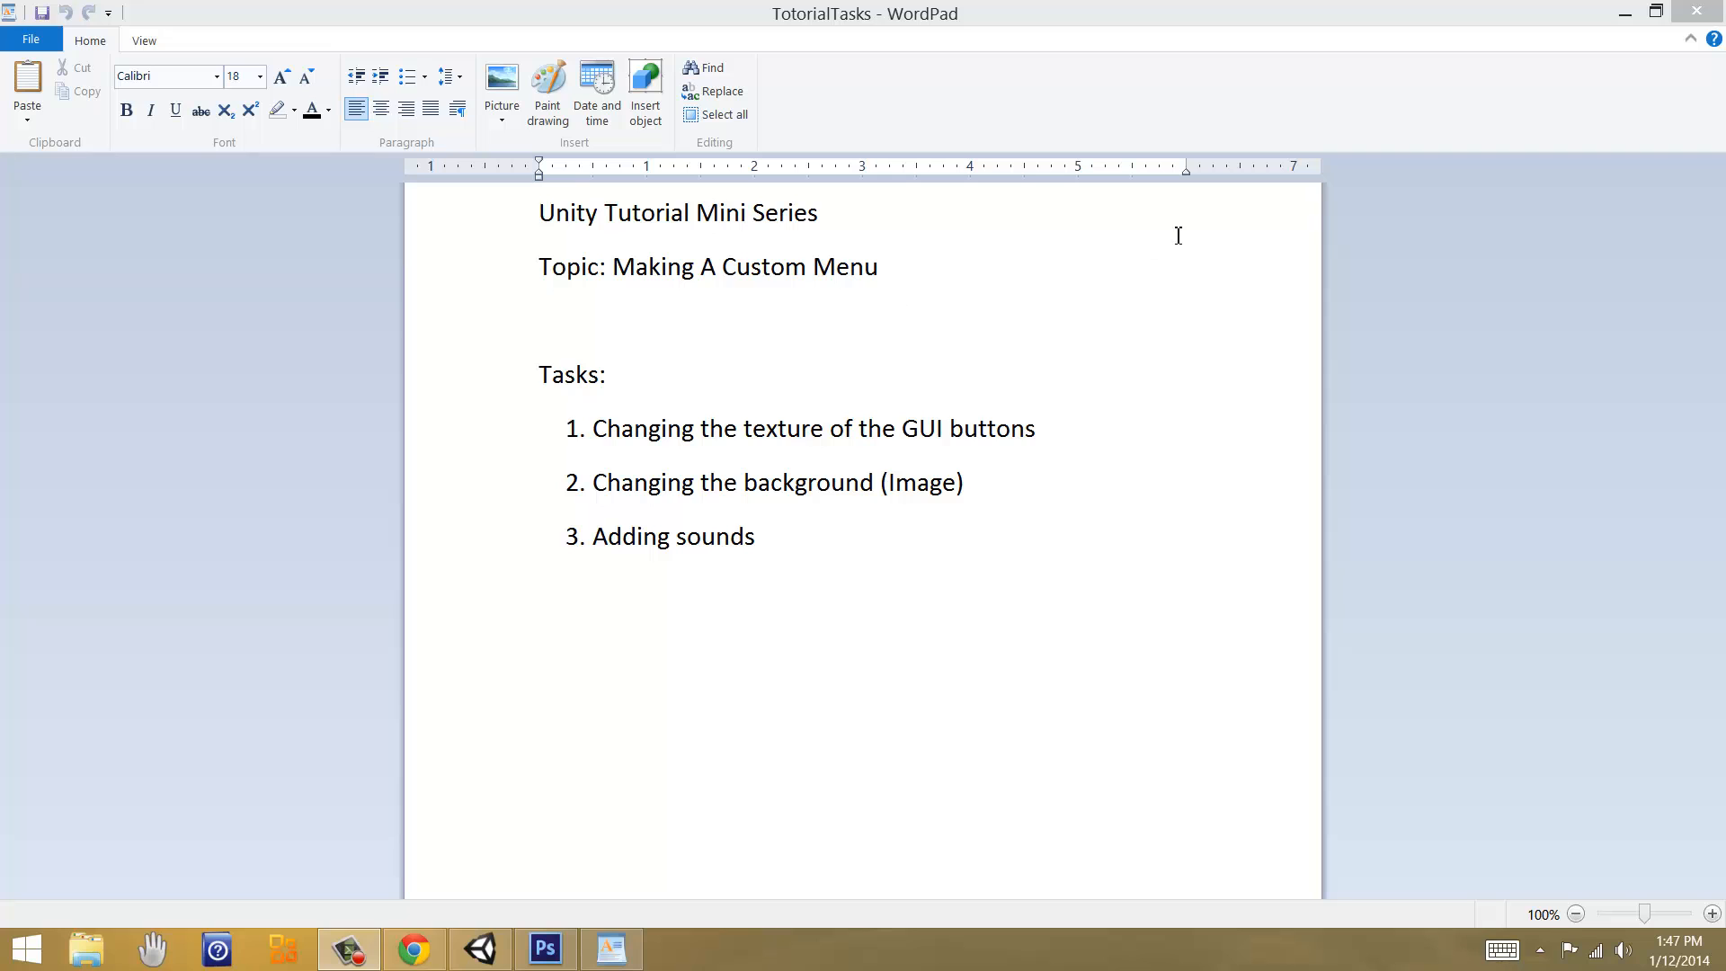
# Step: Switch to Unity, open the MainMenu scene from the Scenes folder and run it
pyautogui.click(481, 949)
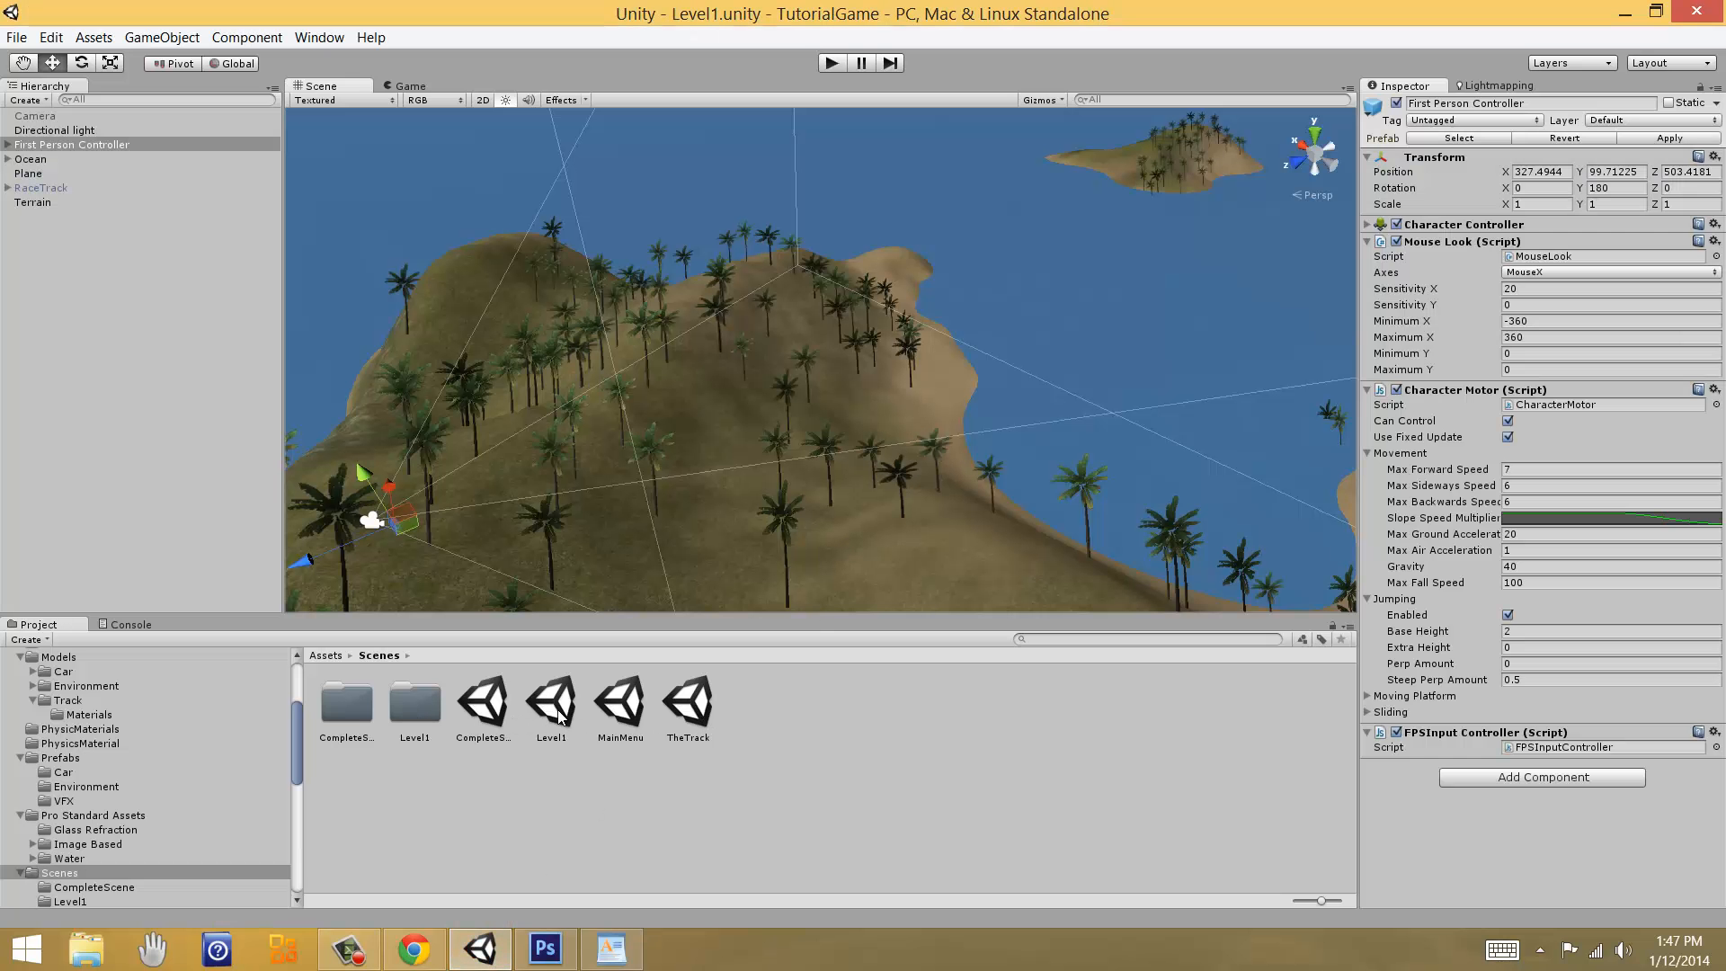
pyautogui.doubleClick(619, 703)
pyautogui.hotkey('ctrl', 'p')
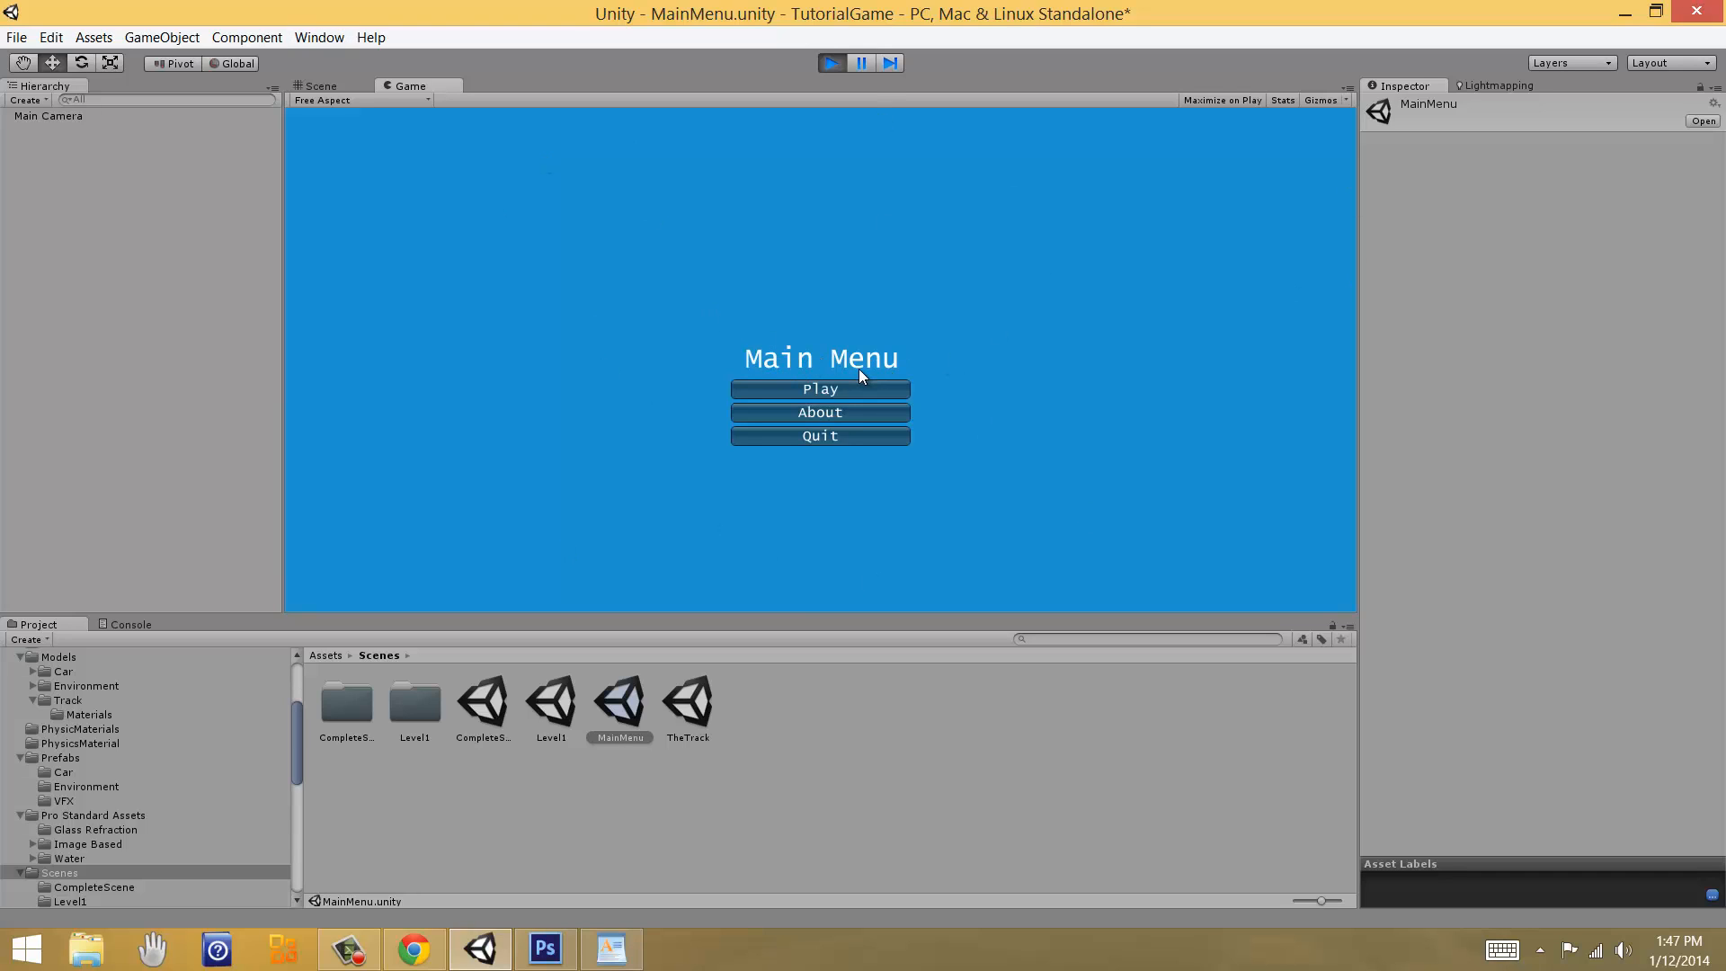
# Step: Test the running menu's About page, Back button and Play option, and stop the game
pyautogui.click(826, 411)
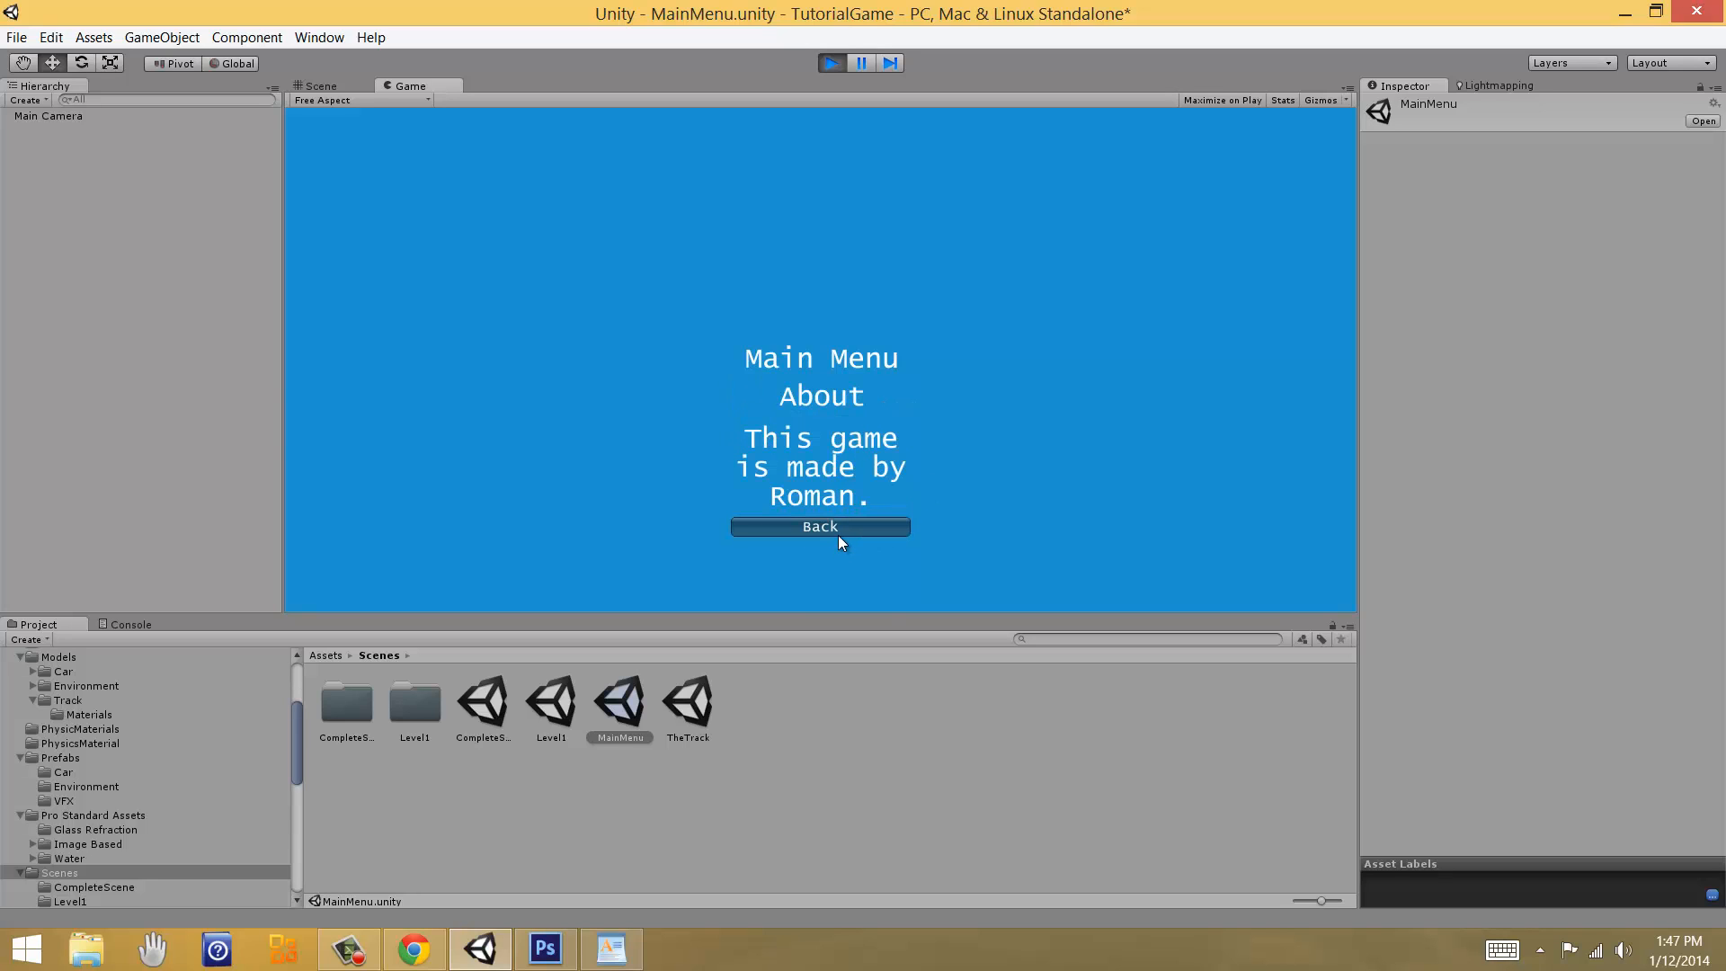
pyautogui.click(814, 532)
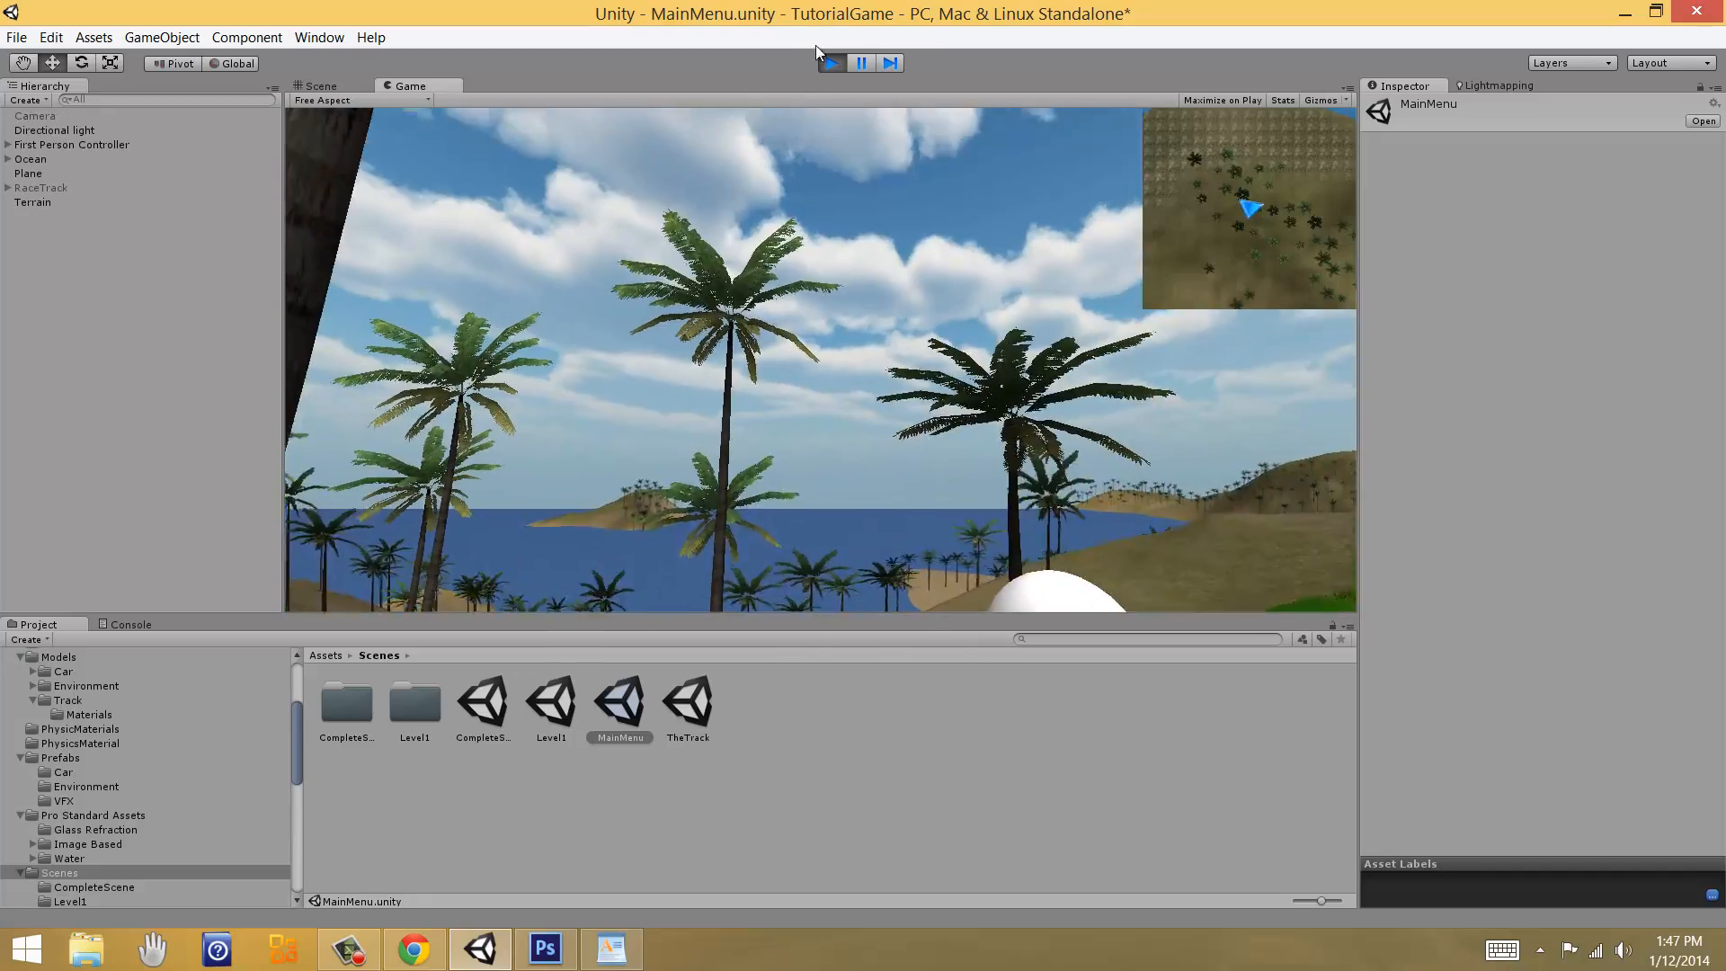
pyautogui.click(831, 62)
# Step: Frame the Main Camera and examine it in the Scene and Game views
pyautogui.moveTo(748, 439); pyautogui.dragTo(1095, 383, button='right')
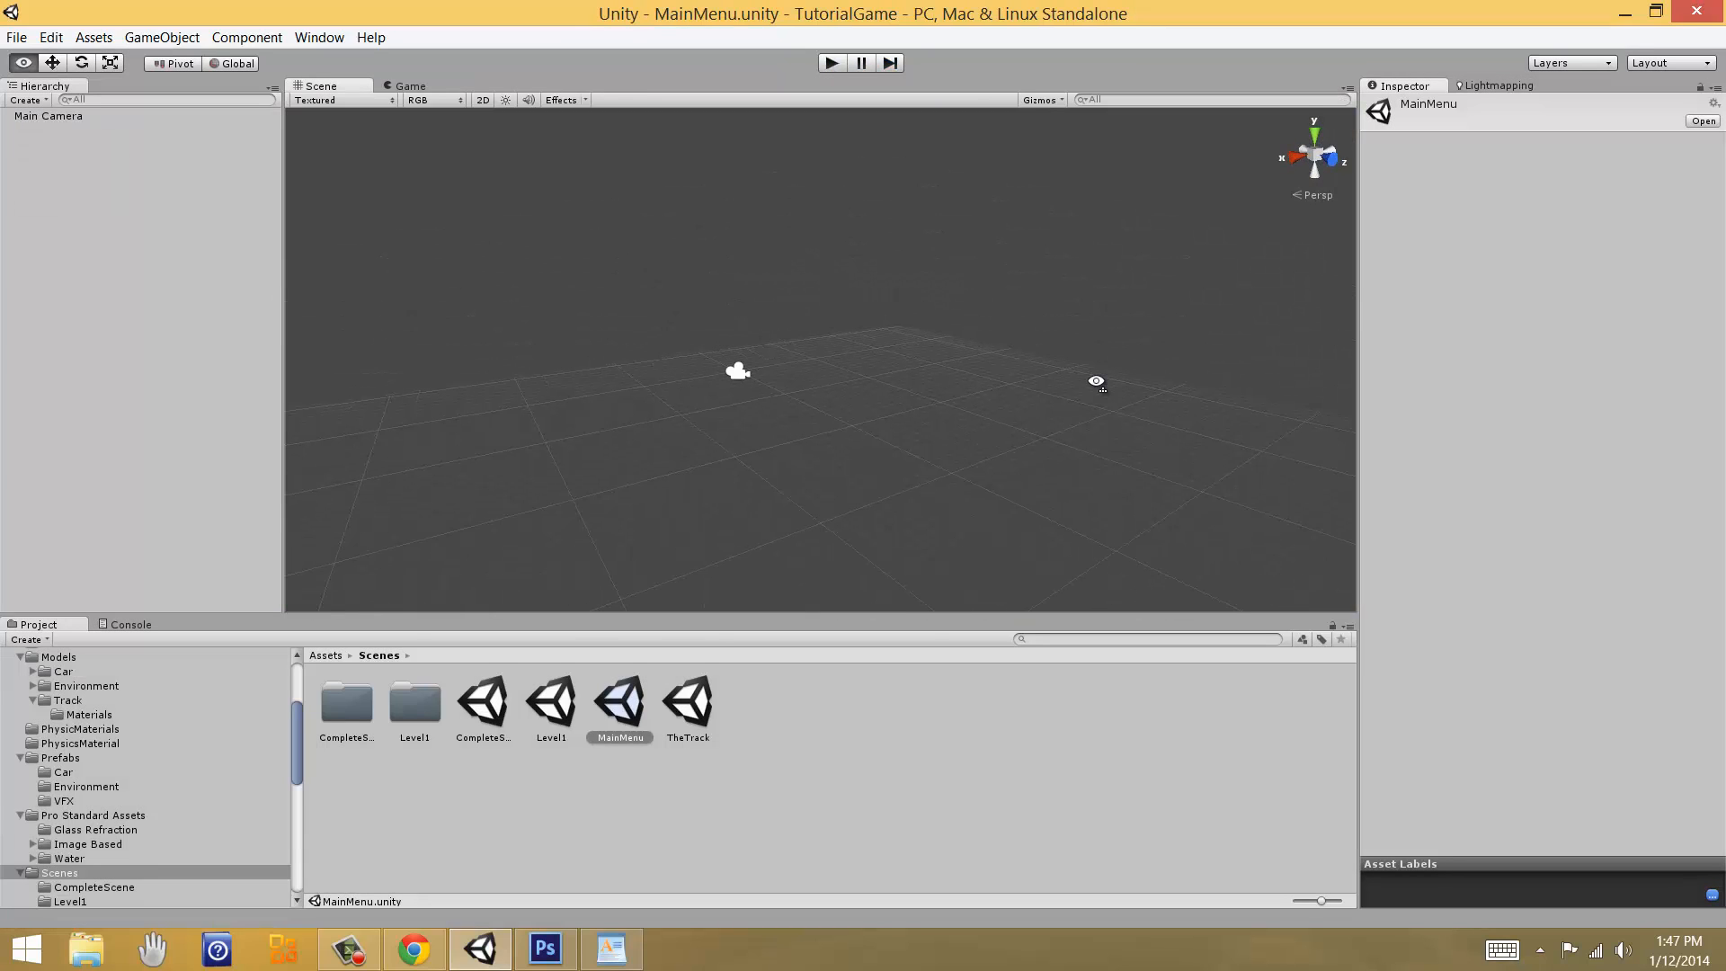
pyautogui.doubleClick(69, 118)
pyautogui.moveTo(863, 437); pyautogui.dragTo(801, 482, button='right')
pyautogui.click(391, 87)
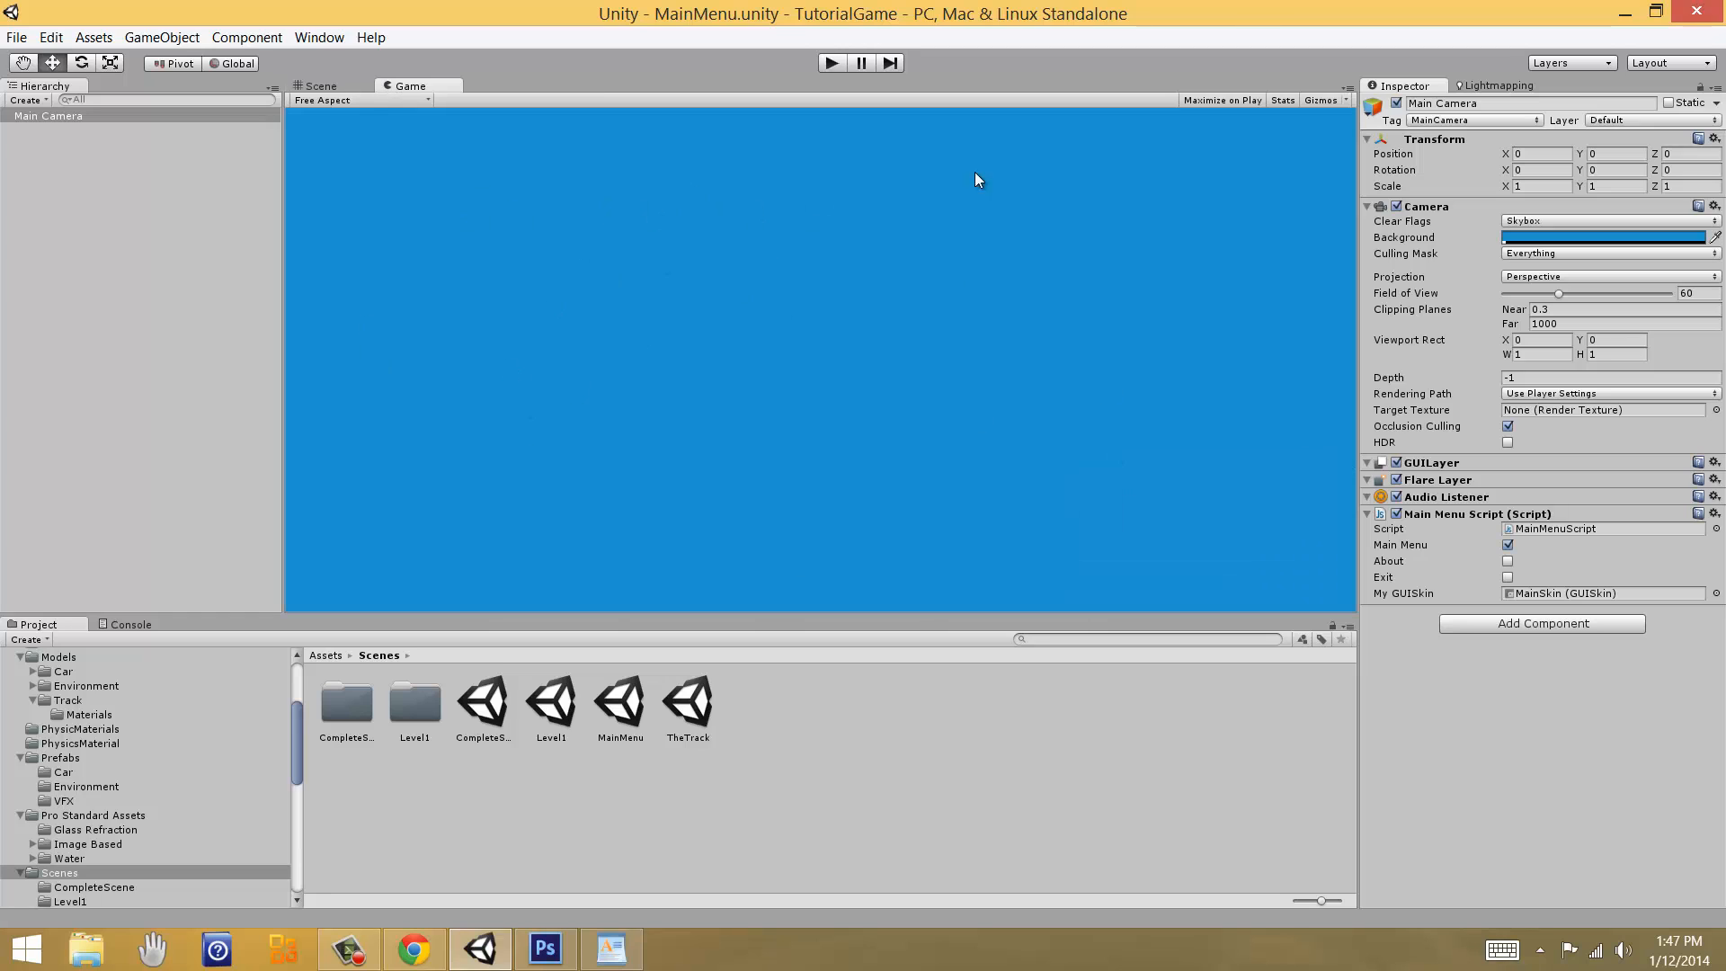
pyautogui.click(322, 86)
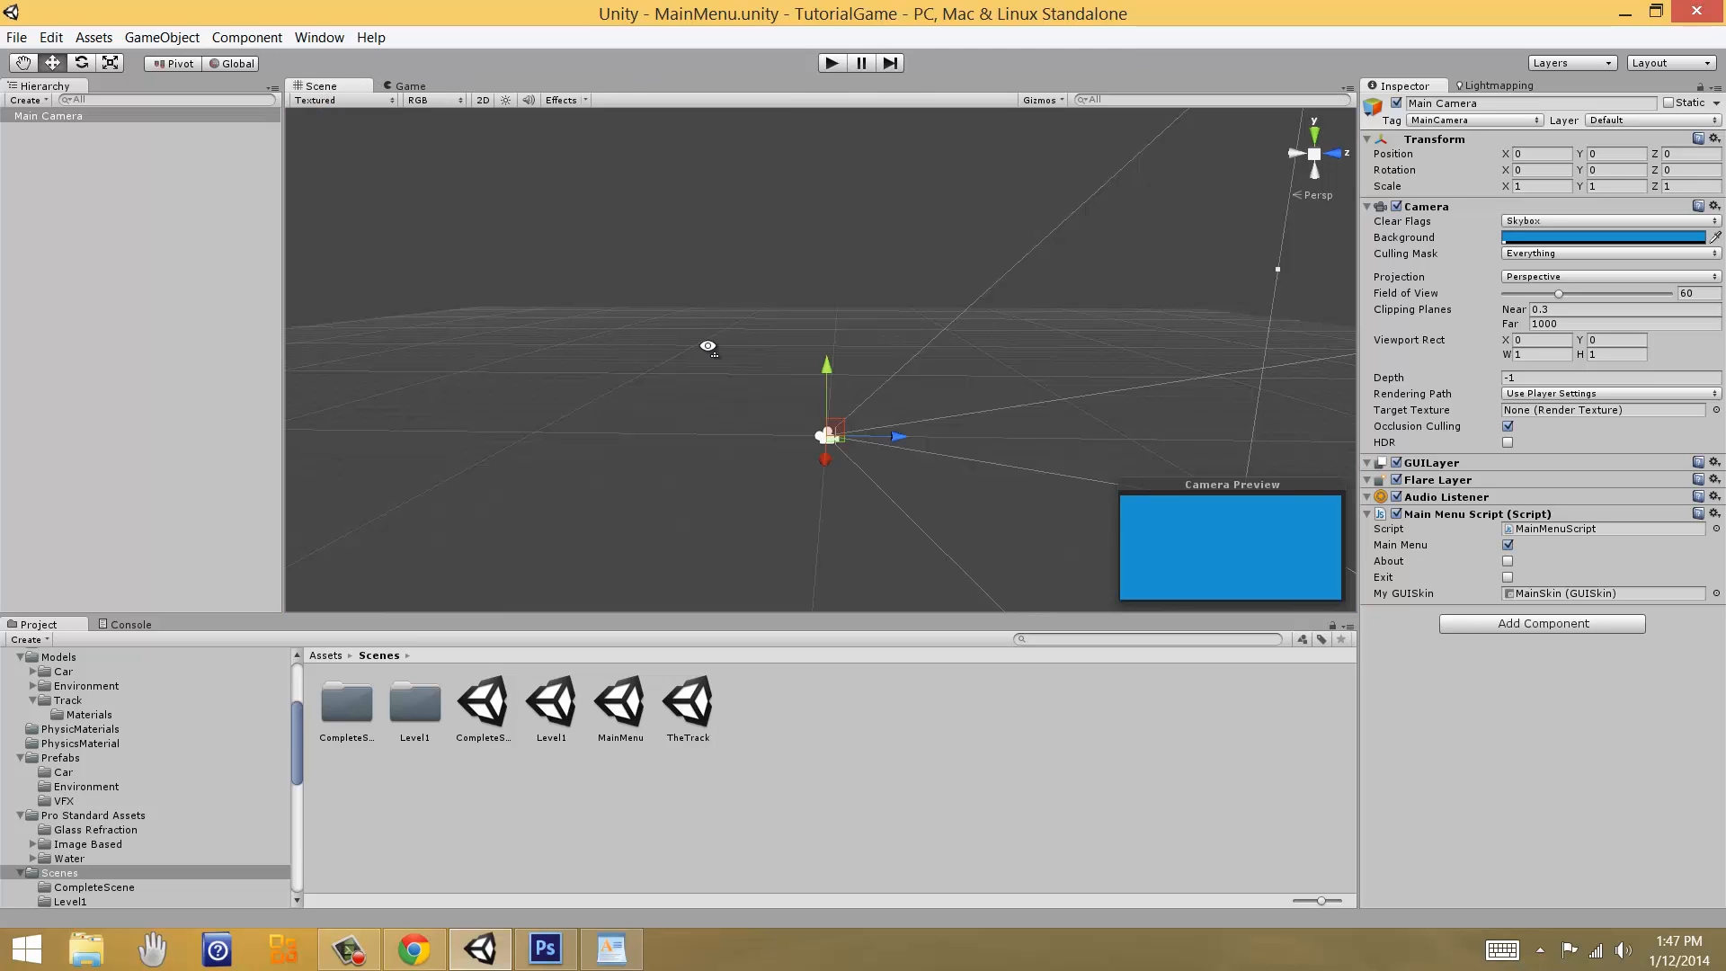
pyautogui.moveTo(704, 347); pyautogui.dragTo(1032, 348, button='right')
pyautogui.moveTo(683, 445); pyautogui.dragTo(935, 413, button='middle')
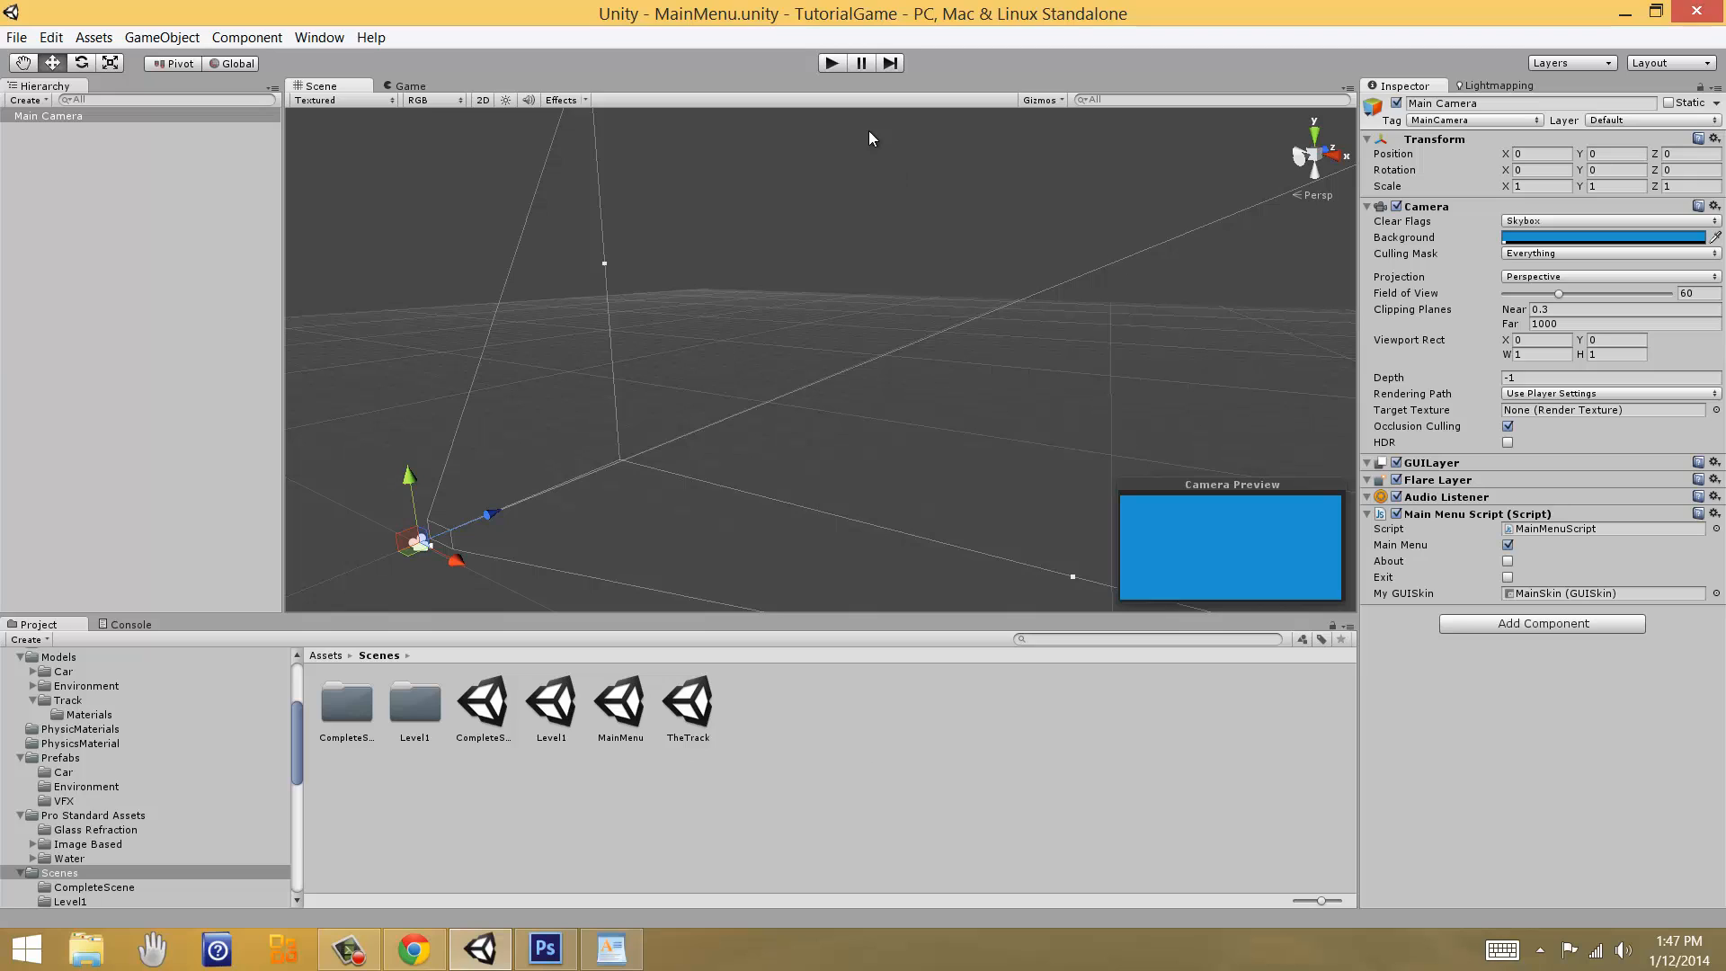
# Step: Preview the main menu in a brief test run and return to the scene
pyautogui.click(824, 63)
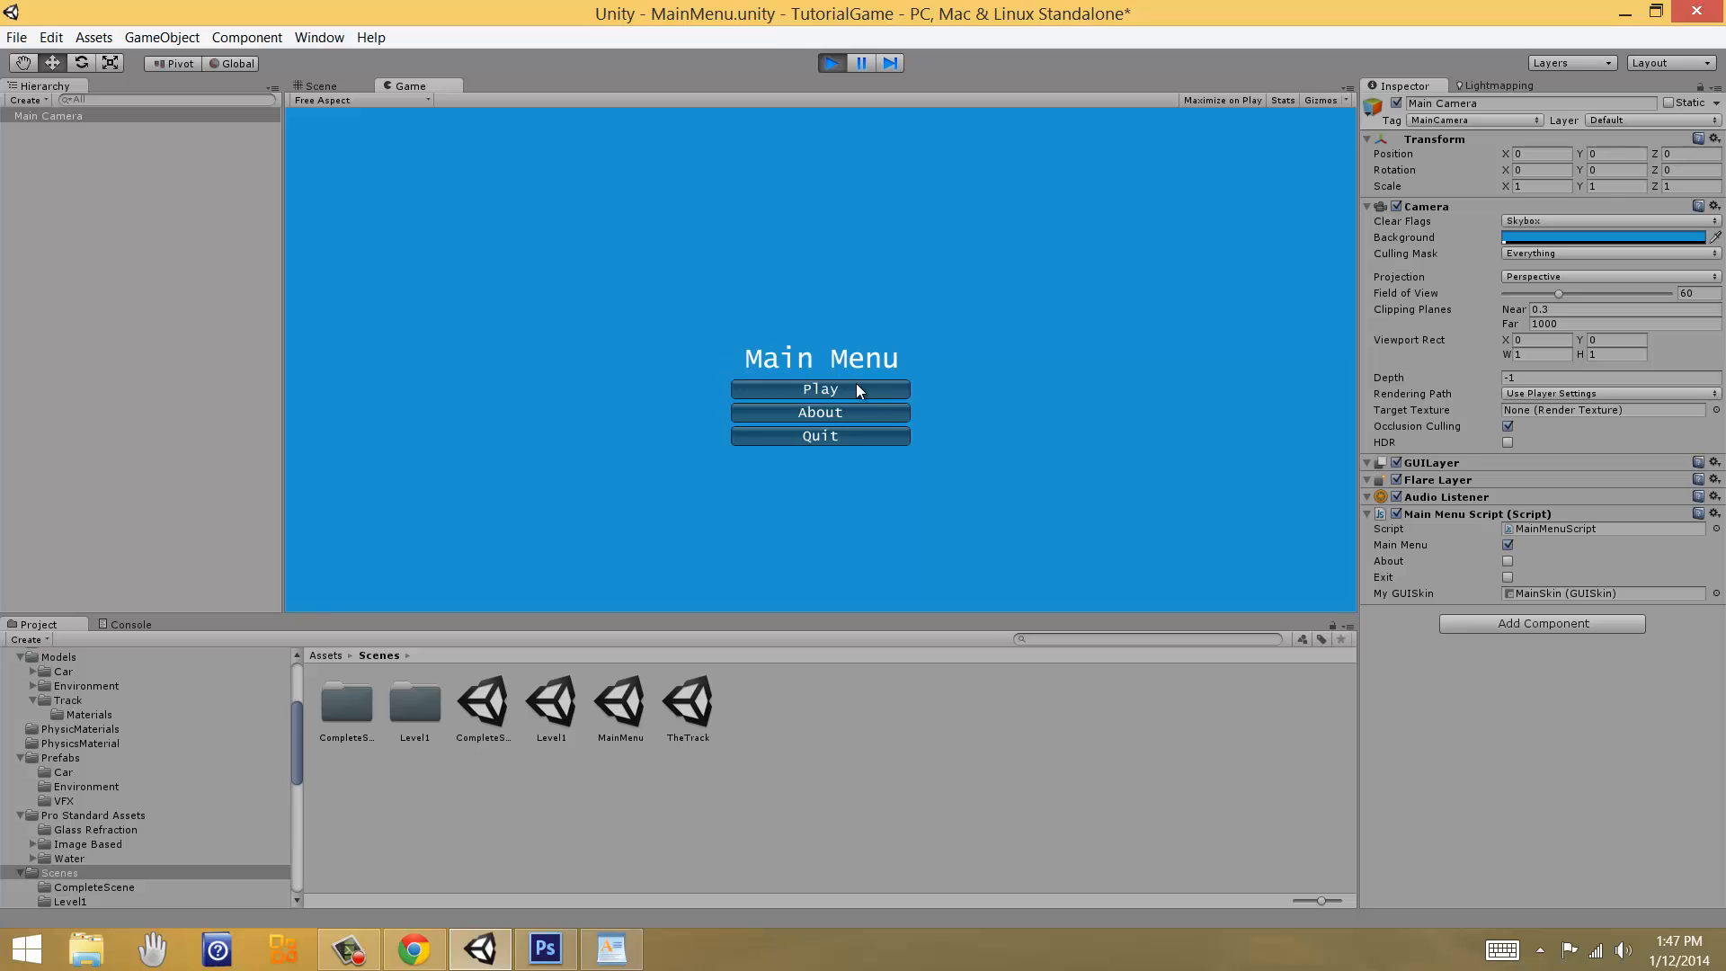
pyautogui.click(827, 63)
pyautogui.keyDown('alt'); pyautogui.moveTo(714, 410); pyautogui.dragTo(666, 418); pyautogui.keyUp('alt')
# Step: Switch to the WordPad task list and highlight the task about changing the texture of the GUI buttons
pyautogui.click(611, 948)
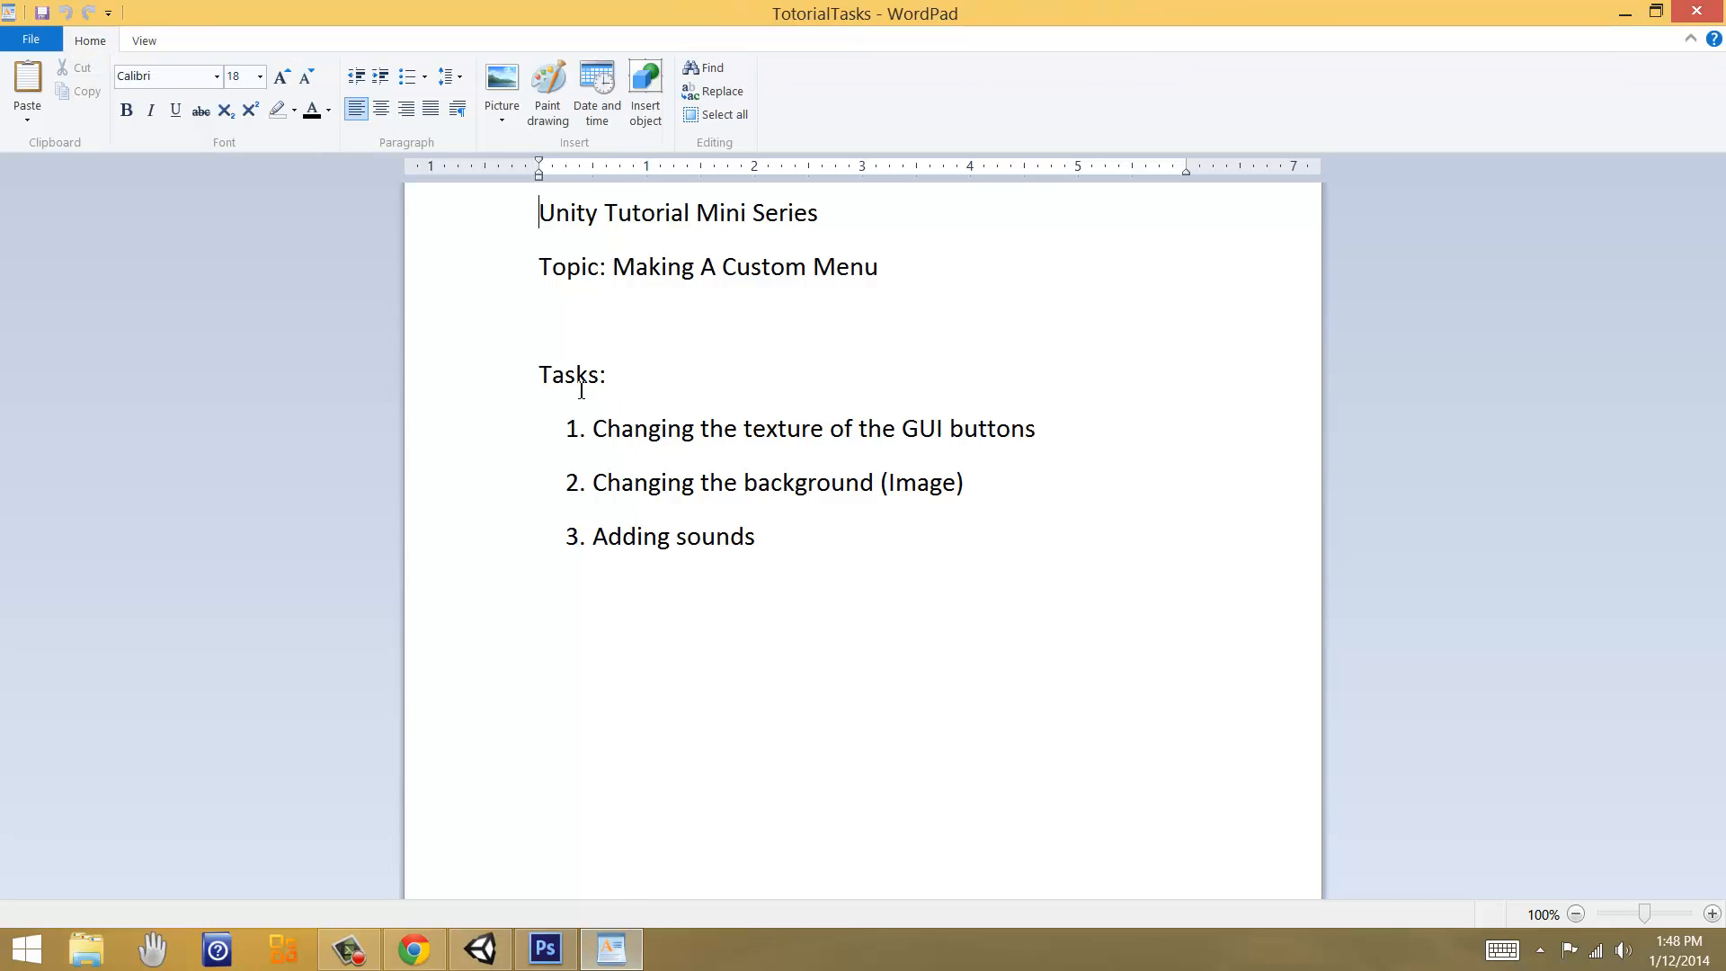
pyautogui.moveTo(590, 432); pyautogui.dragTo(1056, 427)
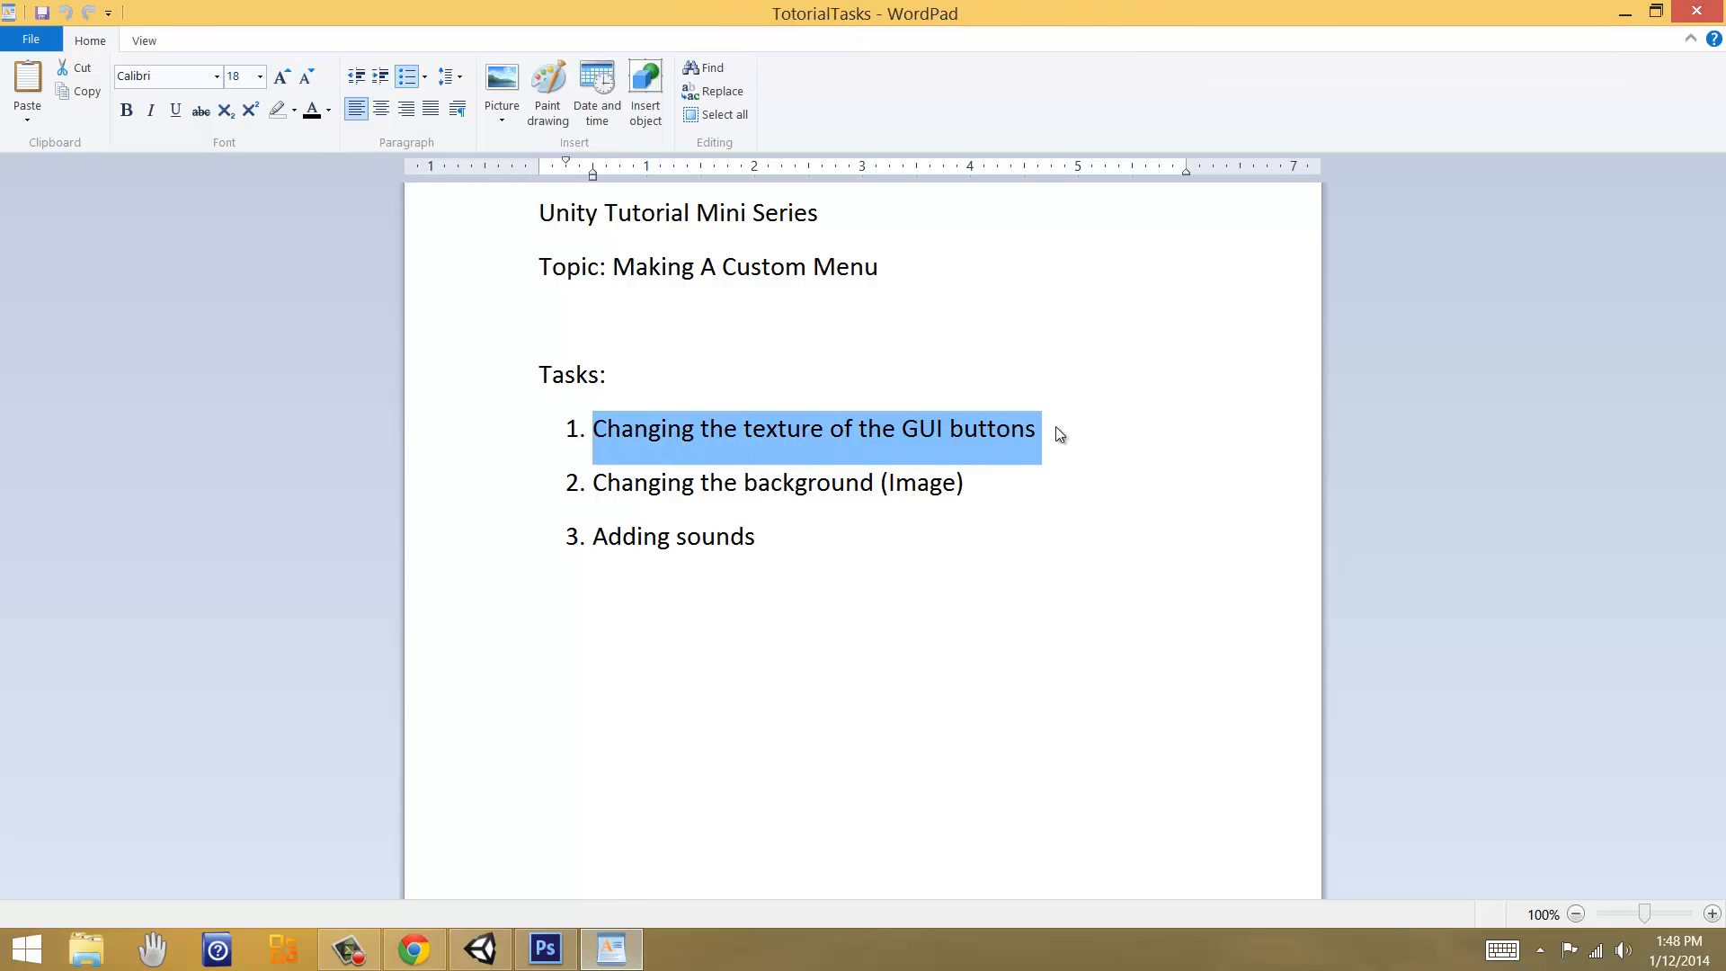
# Step: Switch to Unity and show the Button settings of MainSkin in the GUISkins folder
pyautogui.click(481, 948)
pyautogui.moveTo(509, 438); pyautogui.dragTo(543, 469, button='middle')
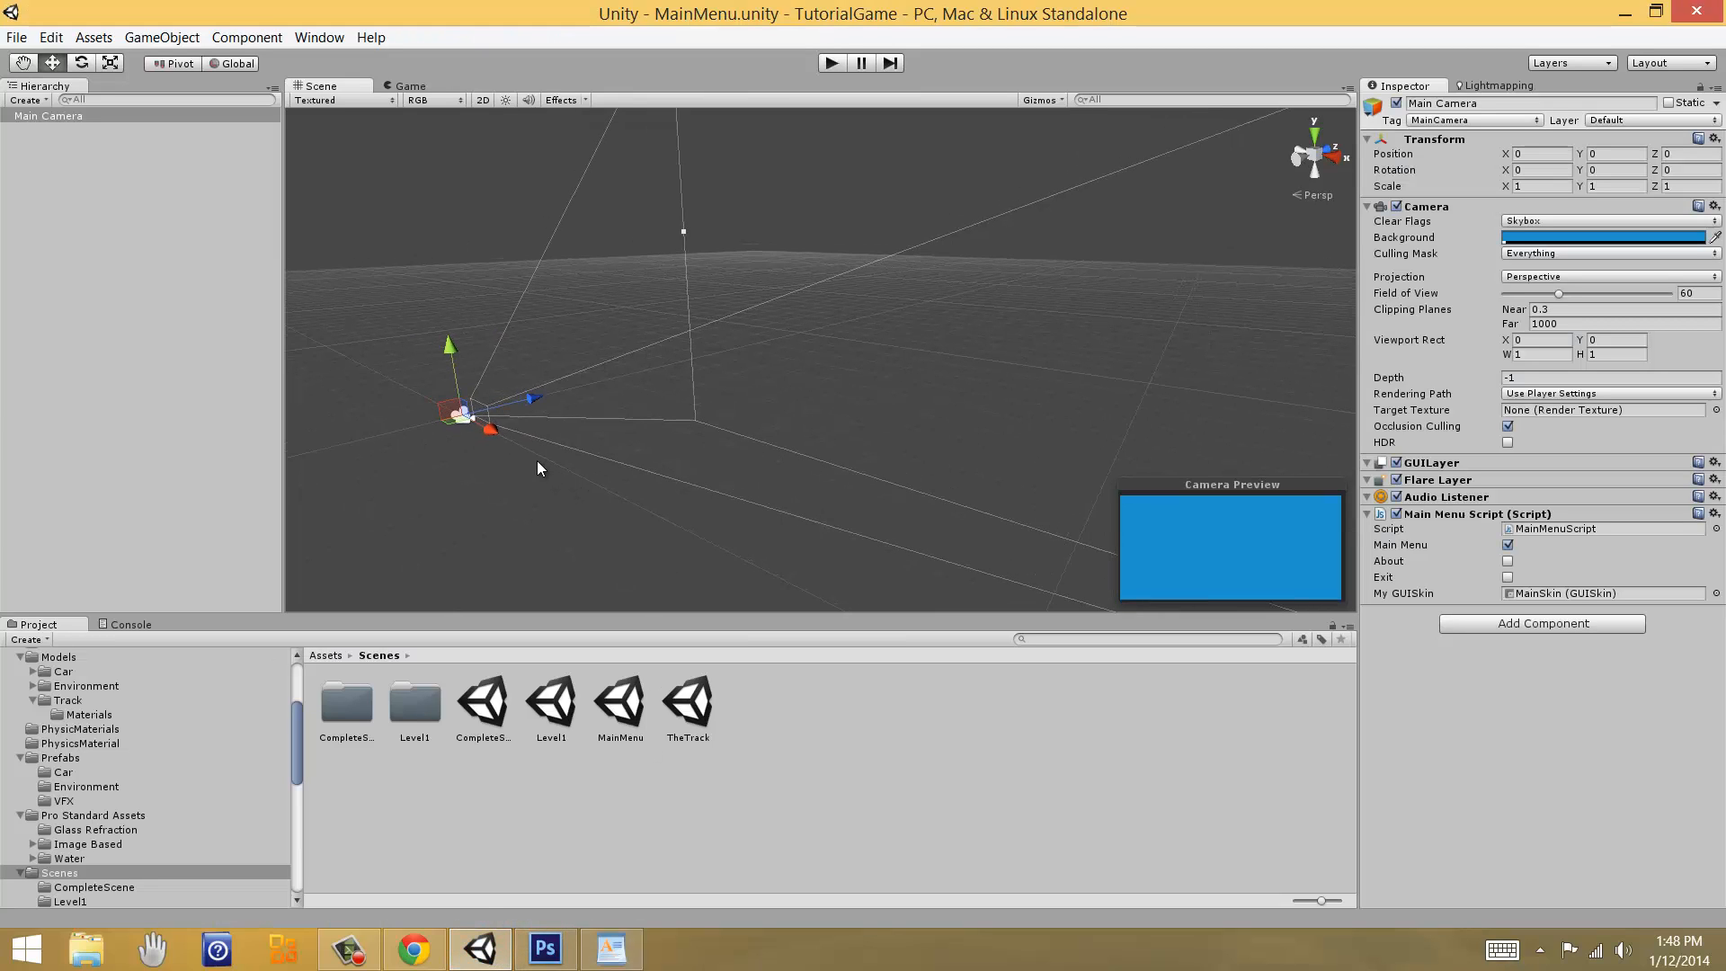
pyautogui.click(325, 655)
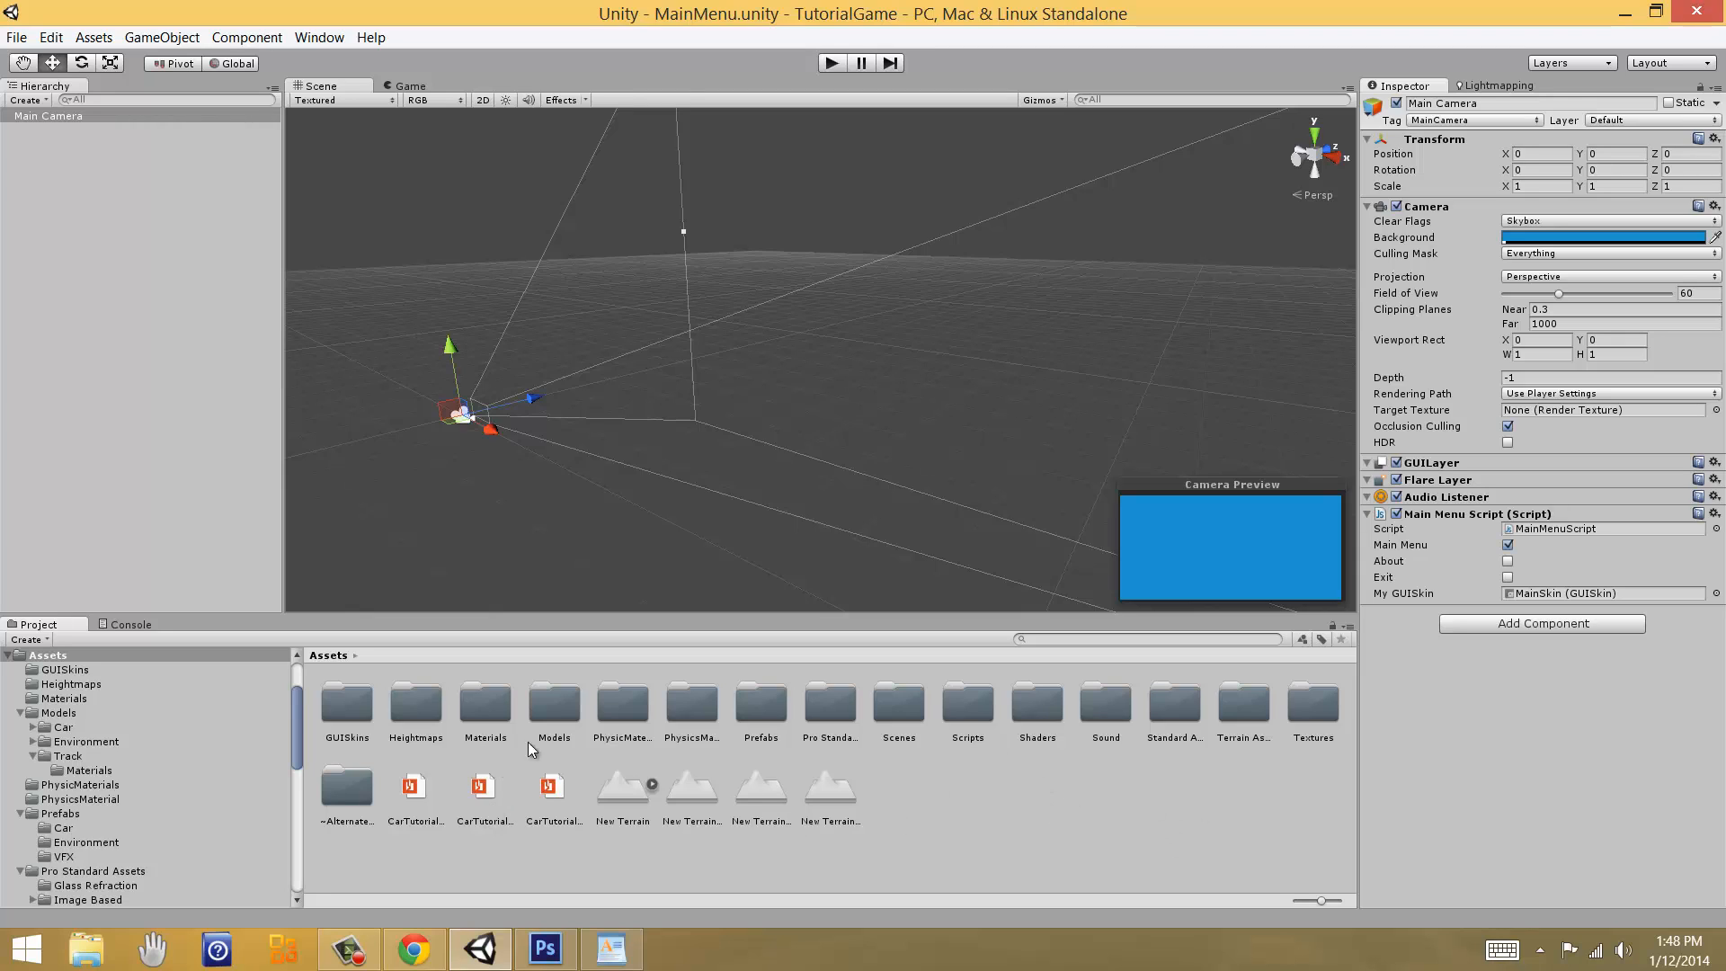
pyautogui.doubleClick(327, 719)
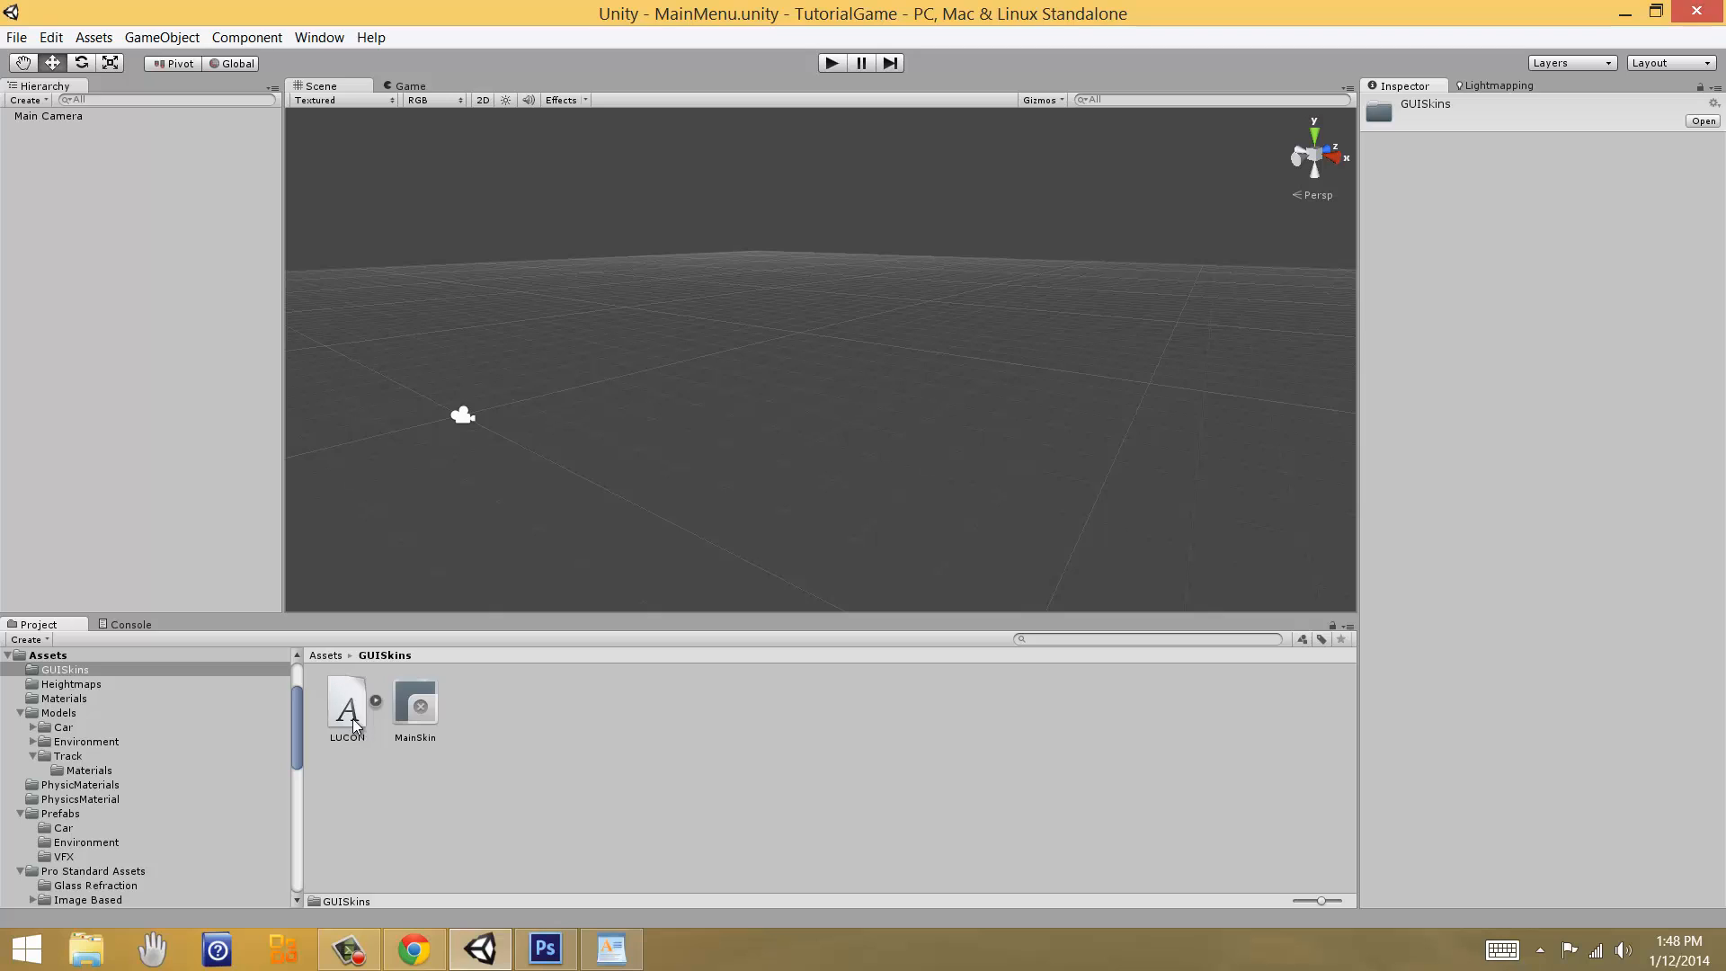
pyautogui.click(428, 710)
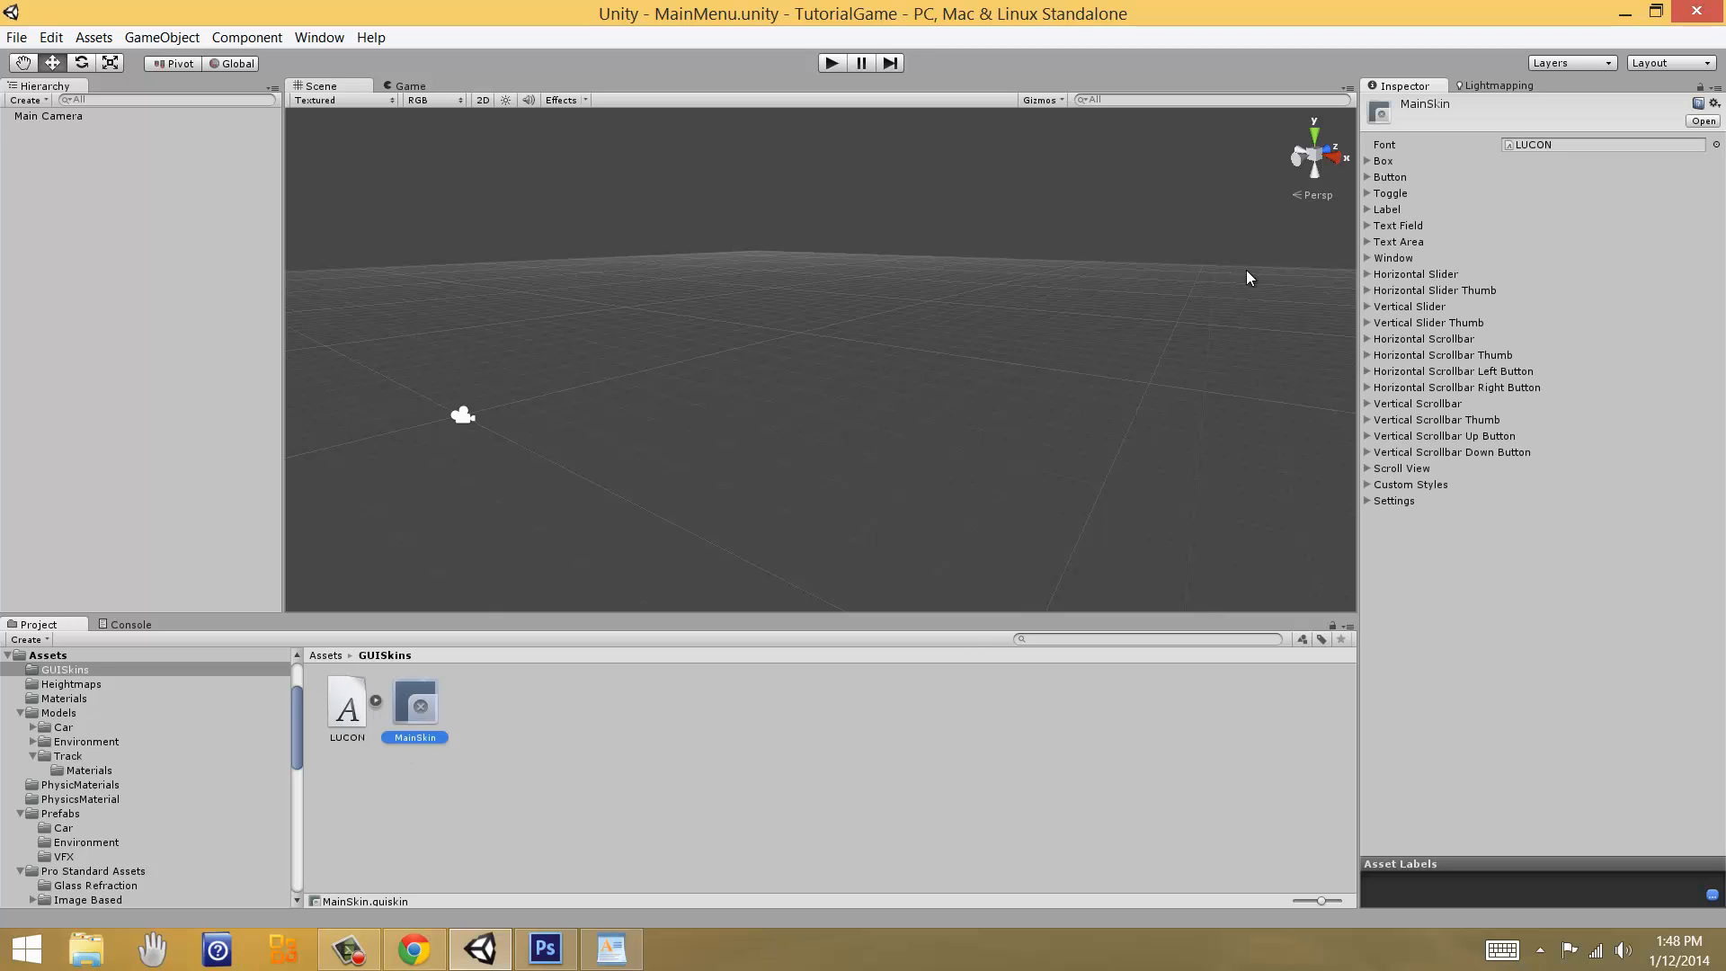
pyautogui.click(1389, 180)
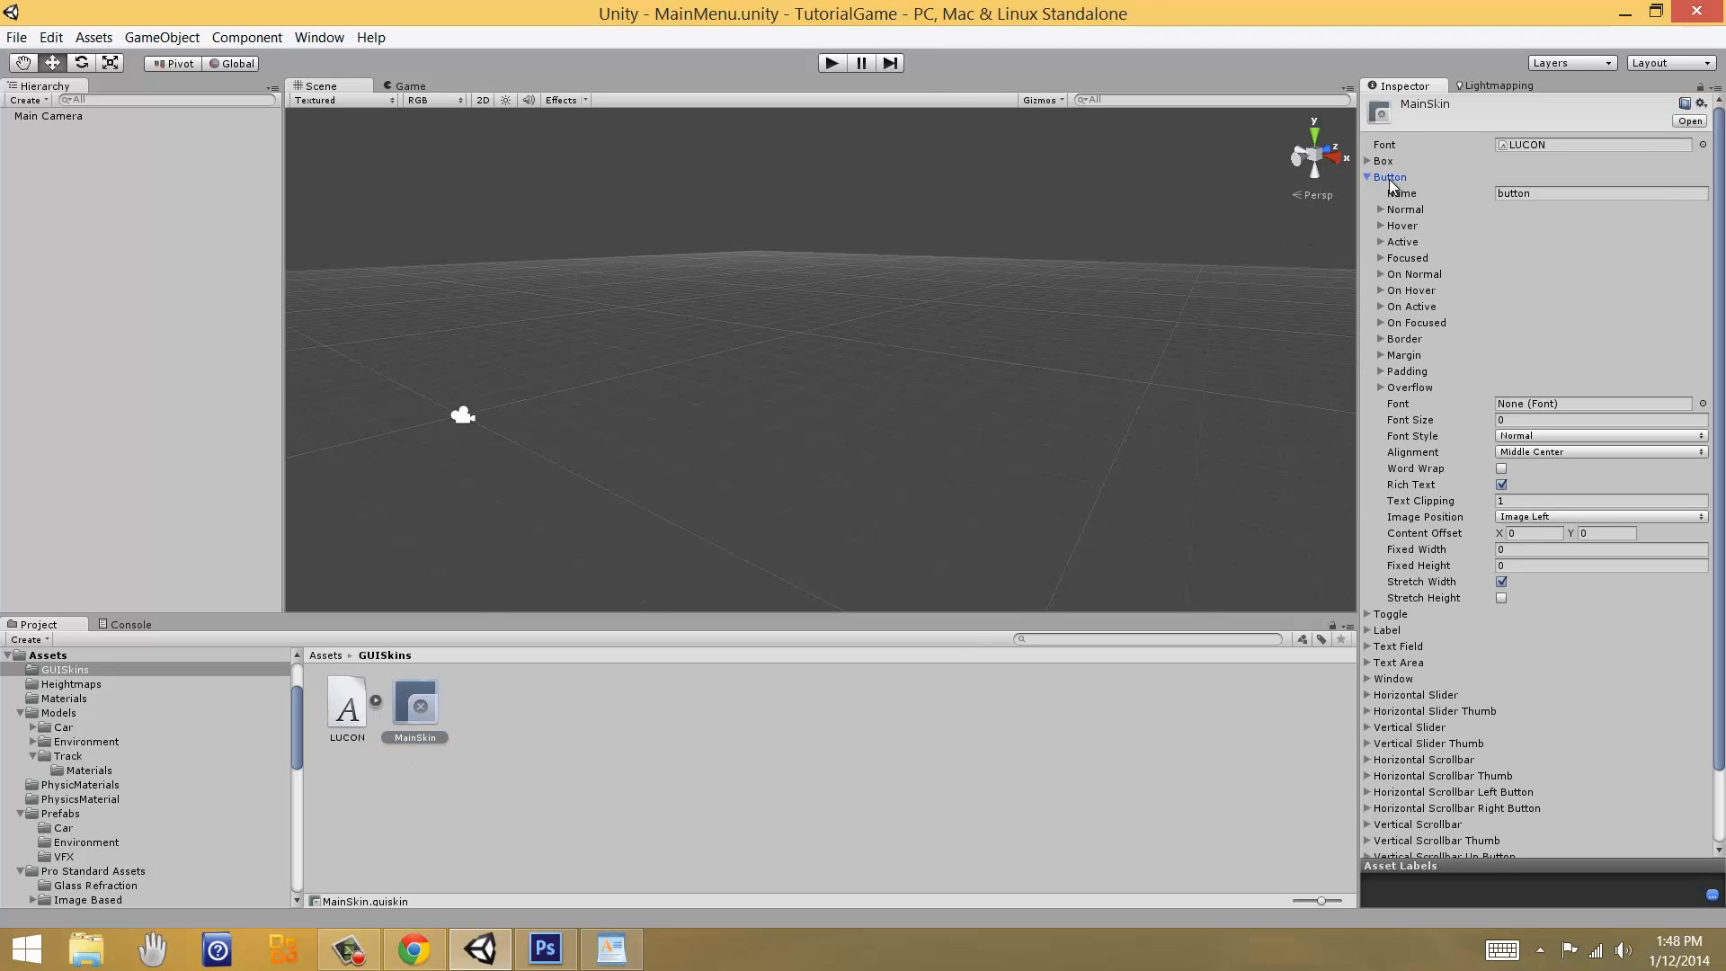
# Step: Run the menu and expand the Normal, Hover and Active states of MainSkin's Button settings
pyautogui.click(832, 62)
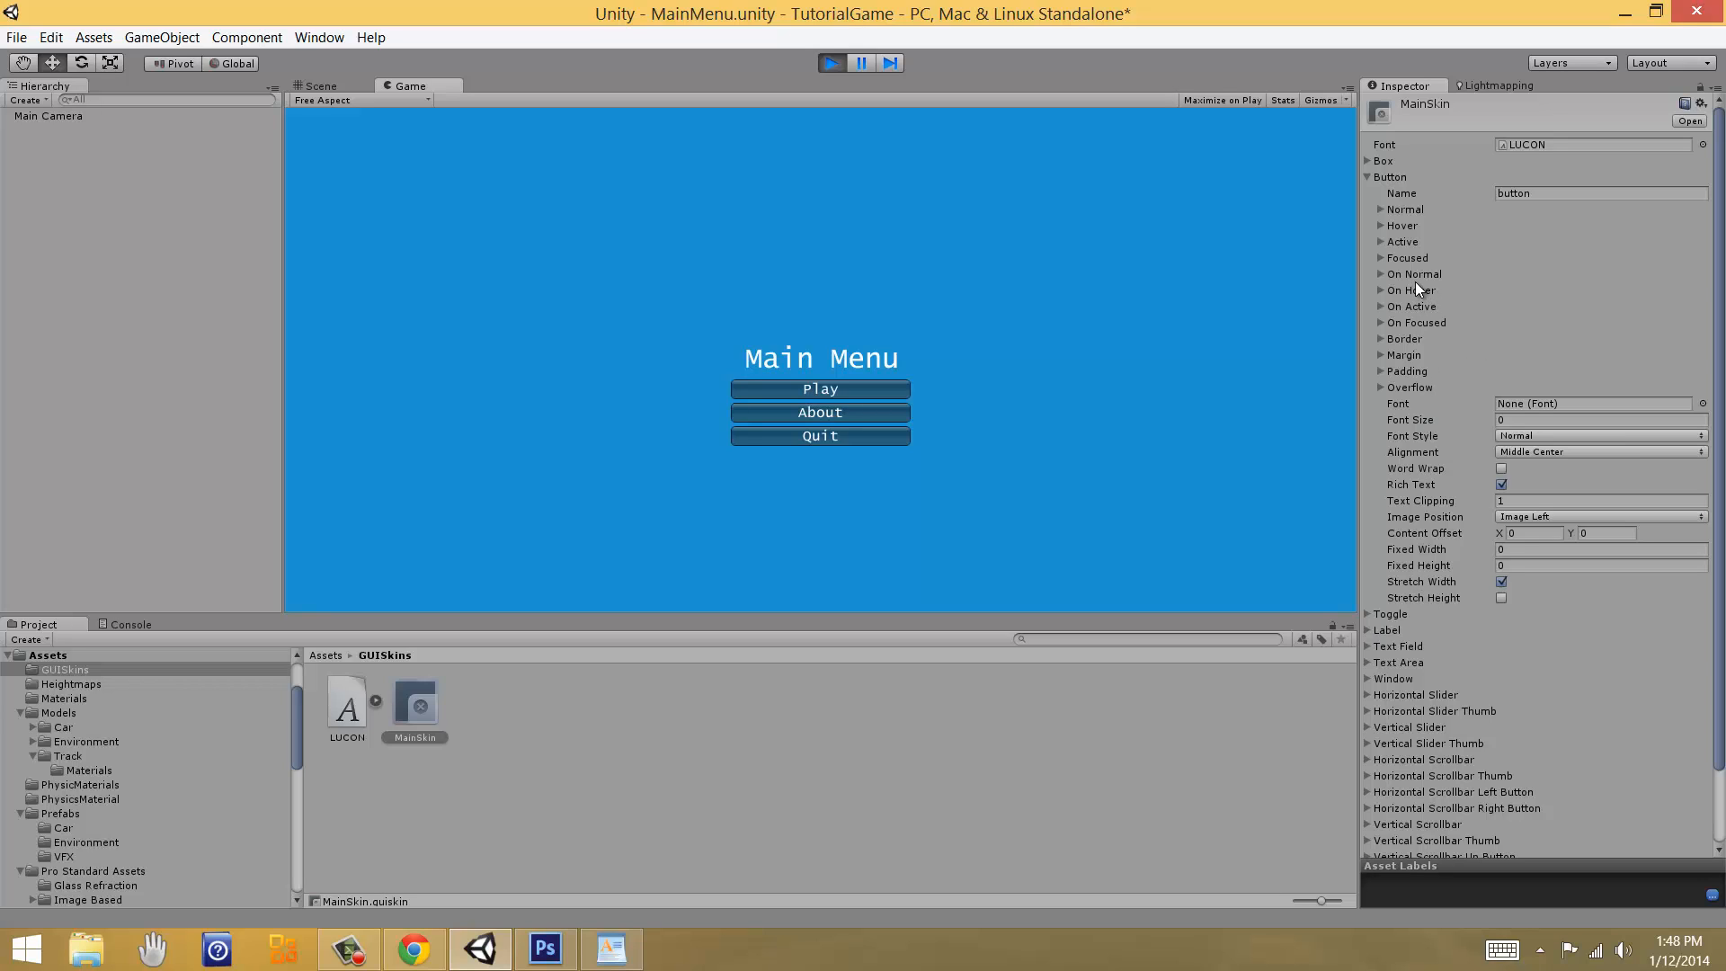
pyautogui.click(1407, 209)
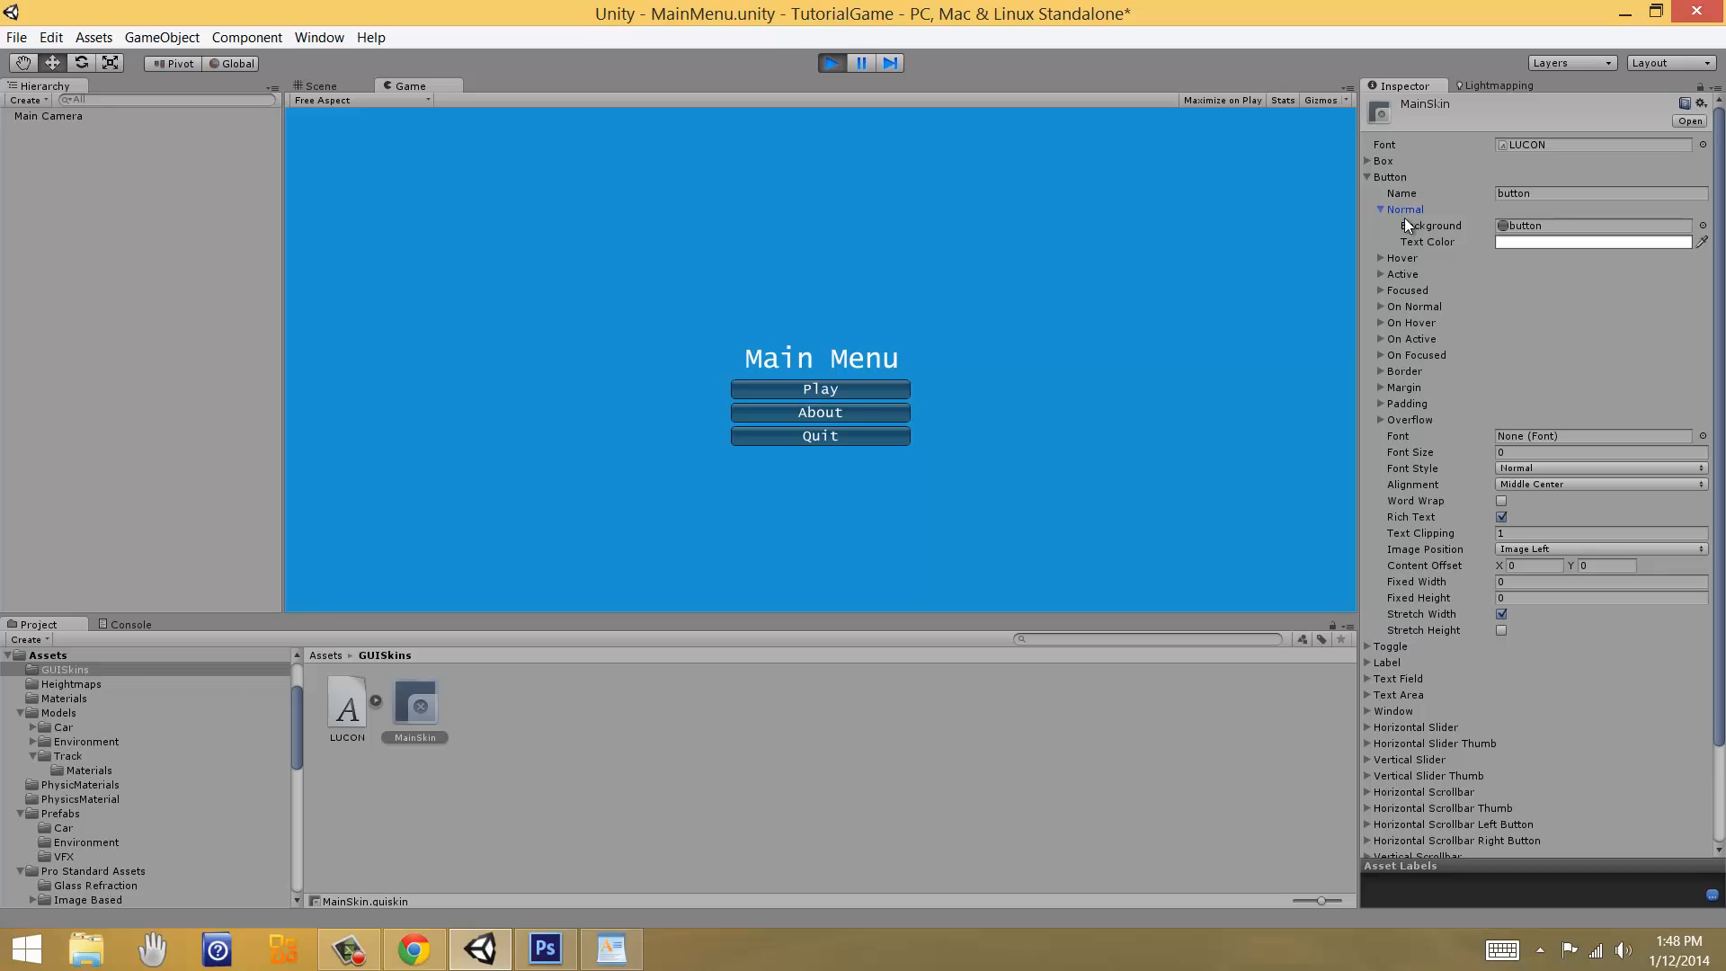
pyautogui.click(1413, 263)
pyautogui.click(1411, 307)
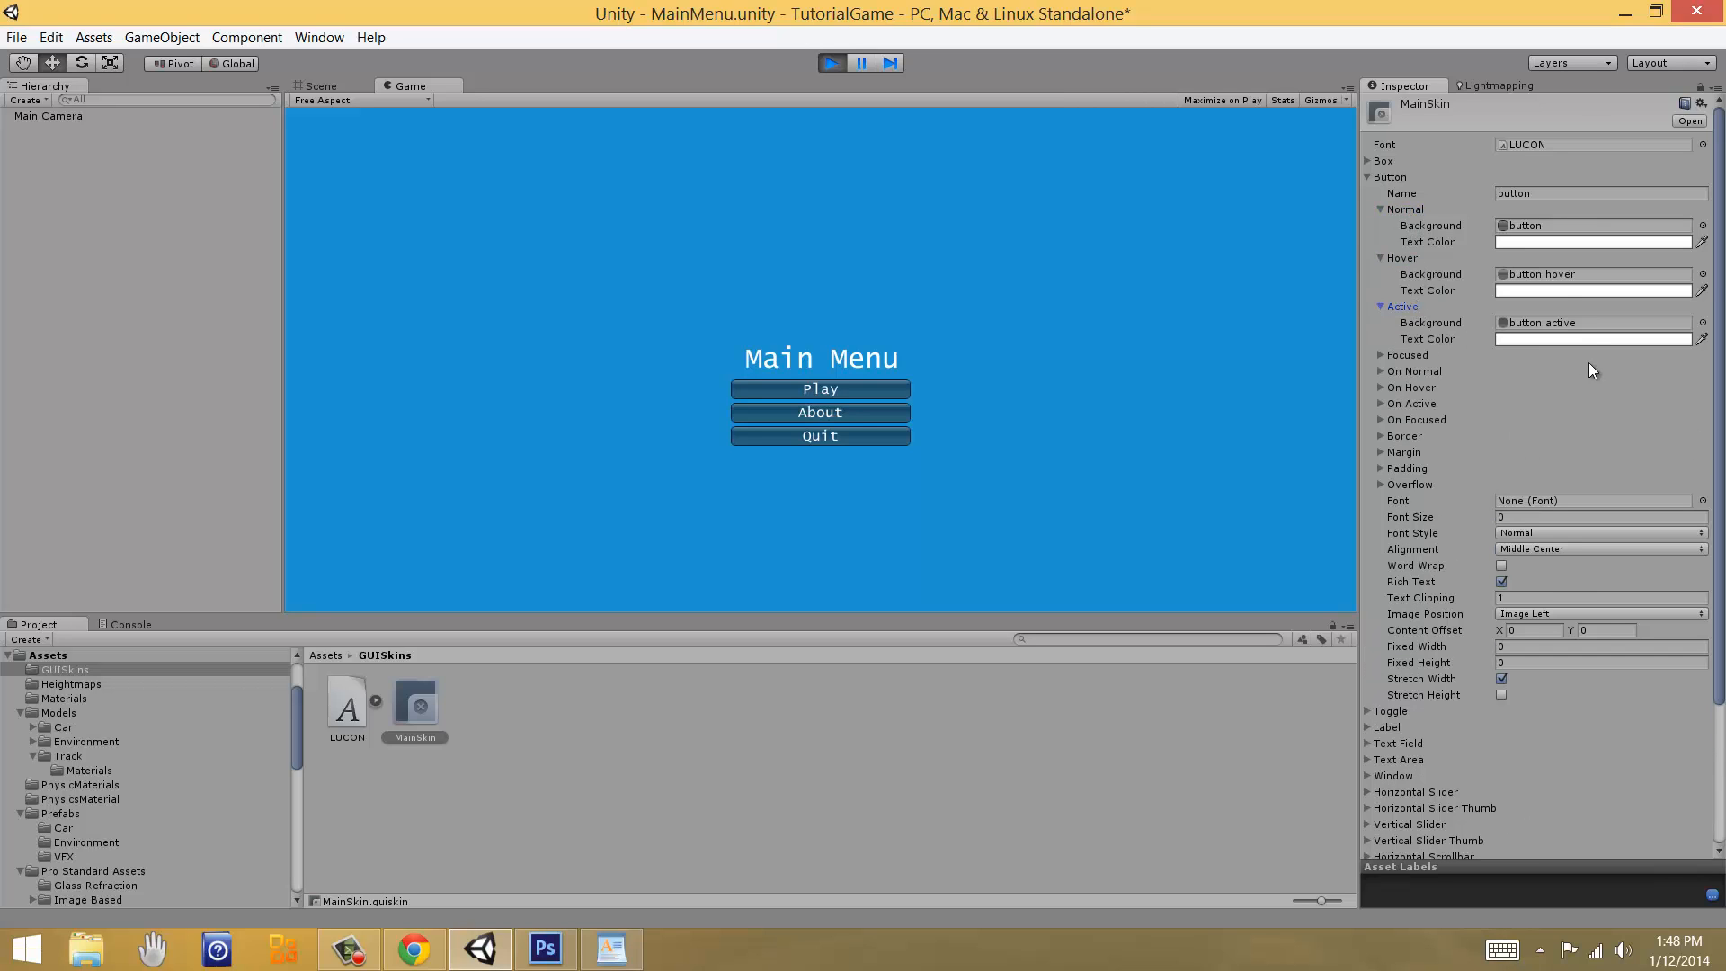
# Step: Try concrete_pavement_tile and electrical_wire_bump as the button's Normal background texture
pyautogui.click(1541, 224)
pyautogui.click(1703, 225)
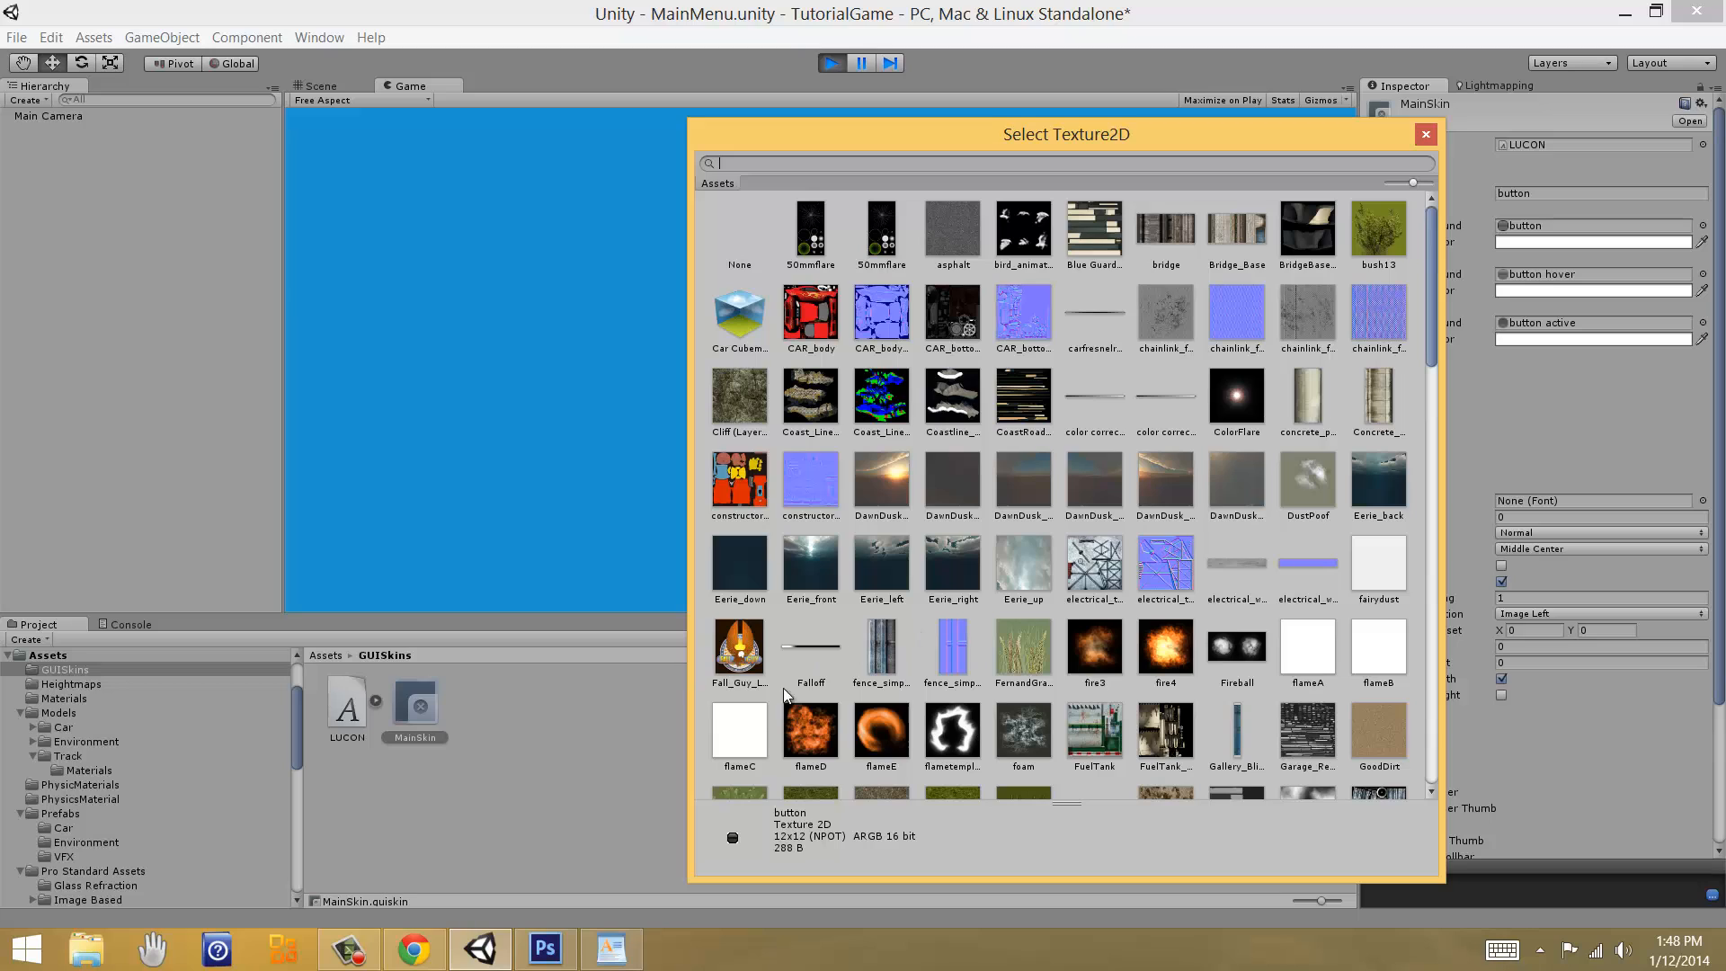
pyautogui.doubleClick(1305, 400)
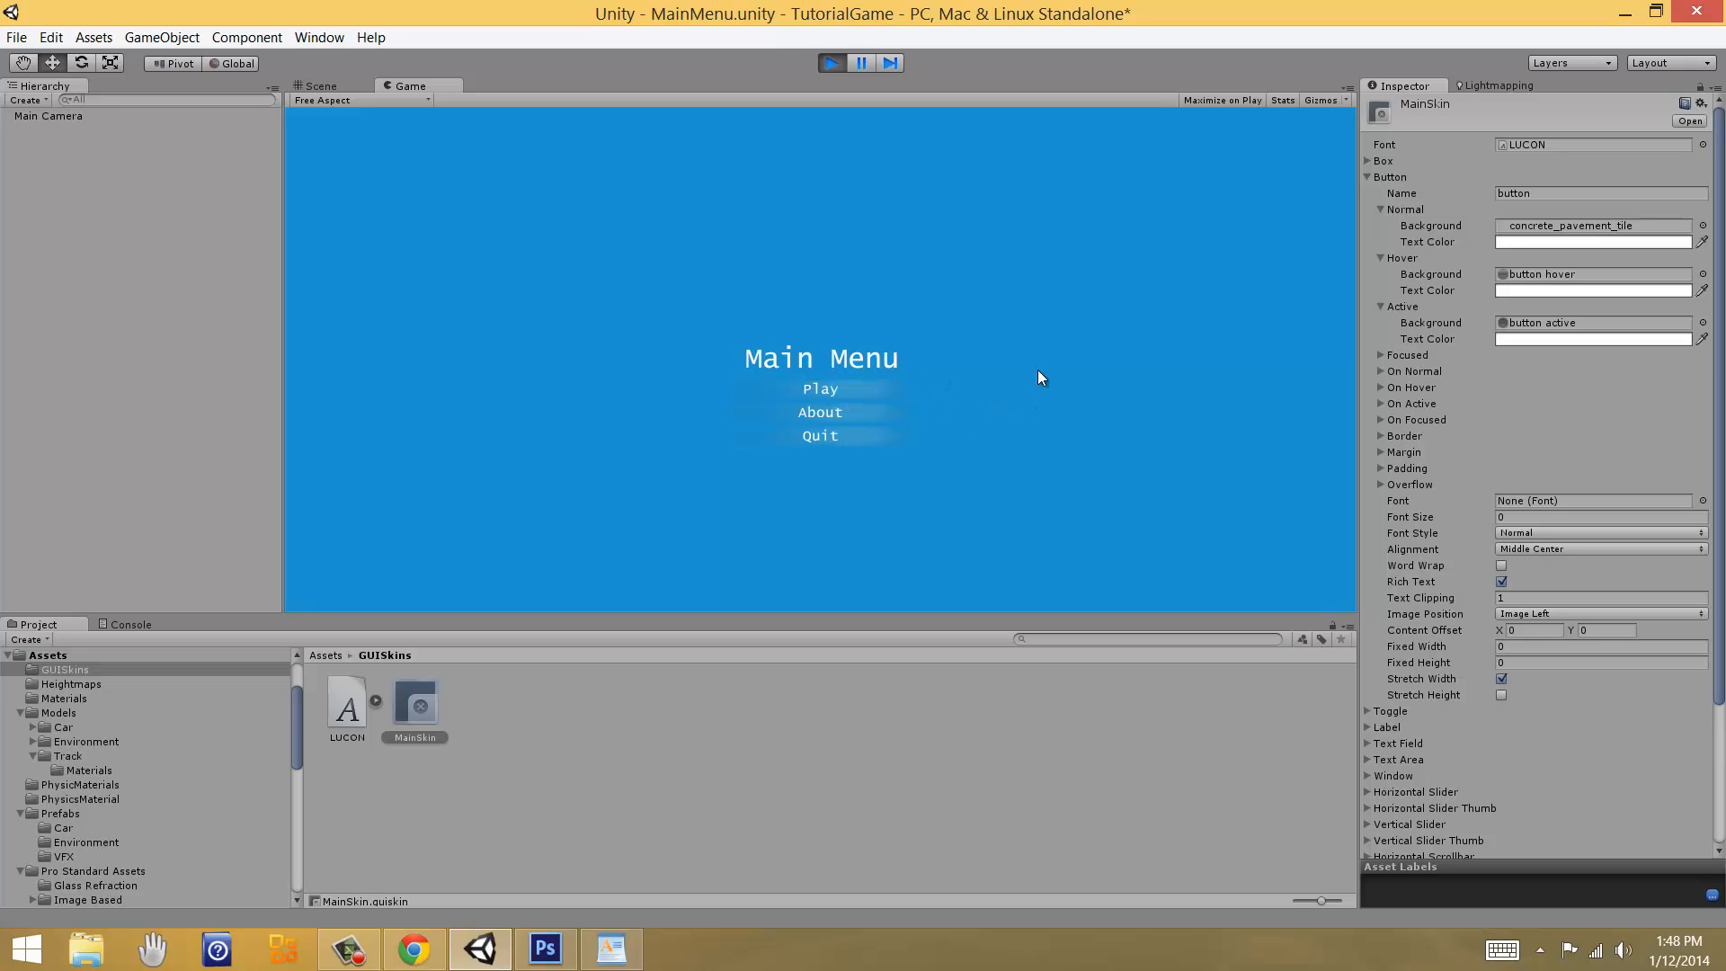
pyautogui.click(1415, 257)
pyautogui.click(1415, 257)
pyautogui.click(1702, 226)
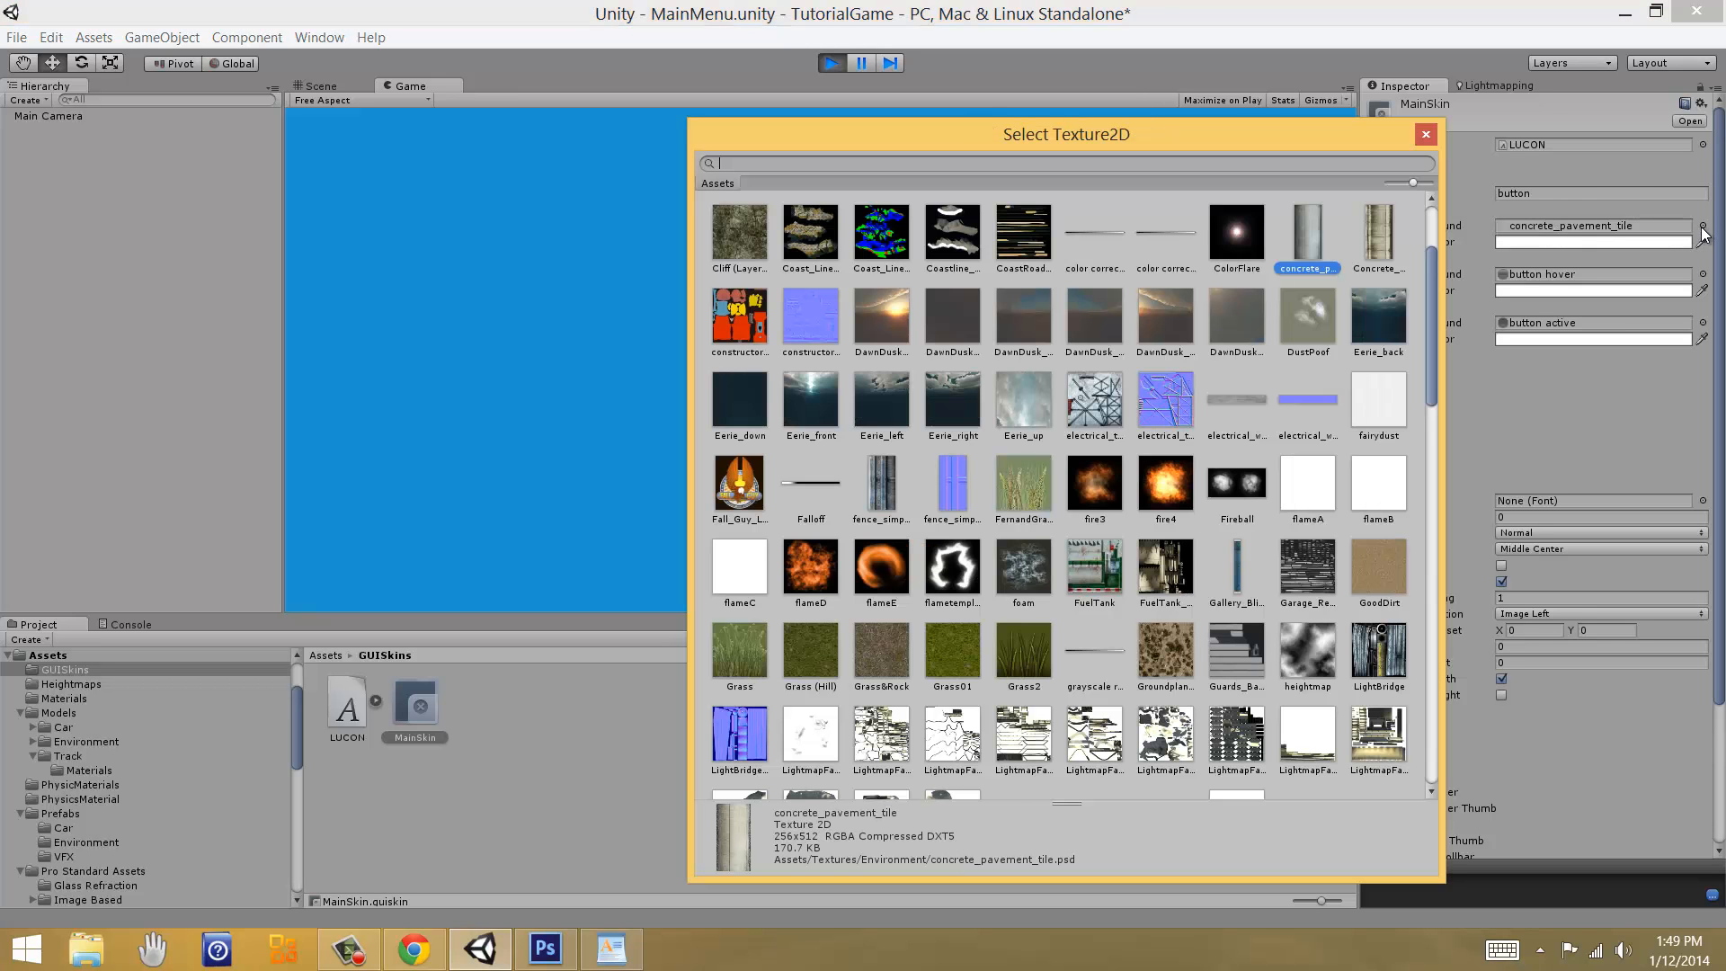
pyautogui.doubleClick(1309, 400)
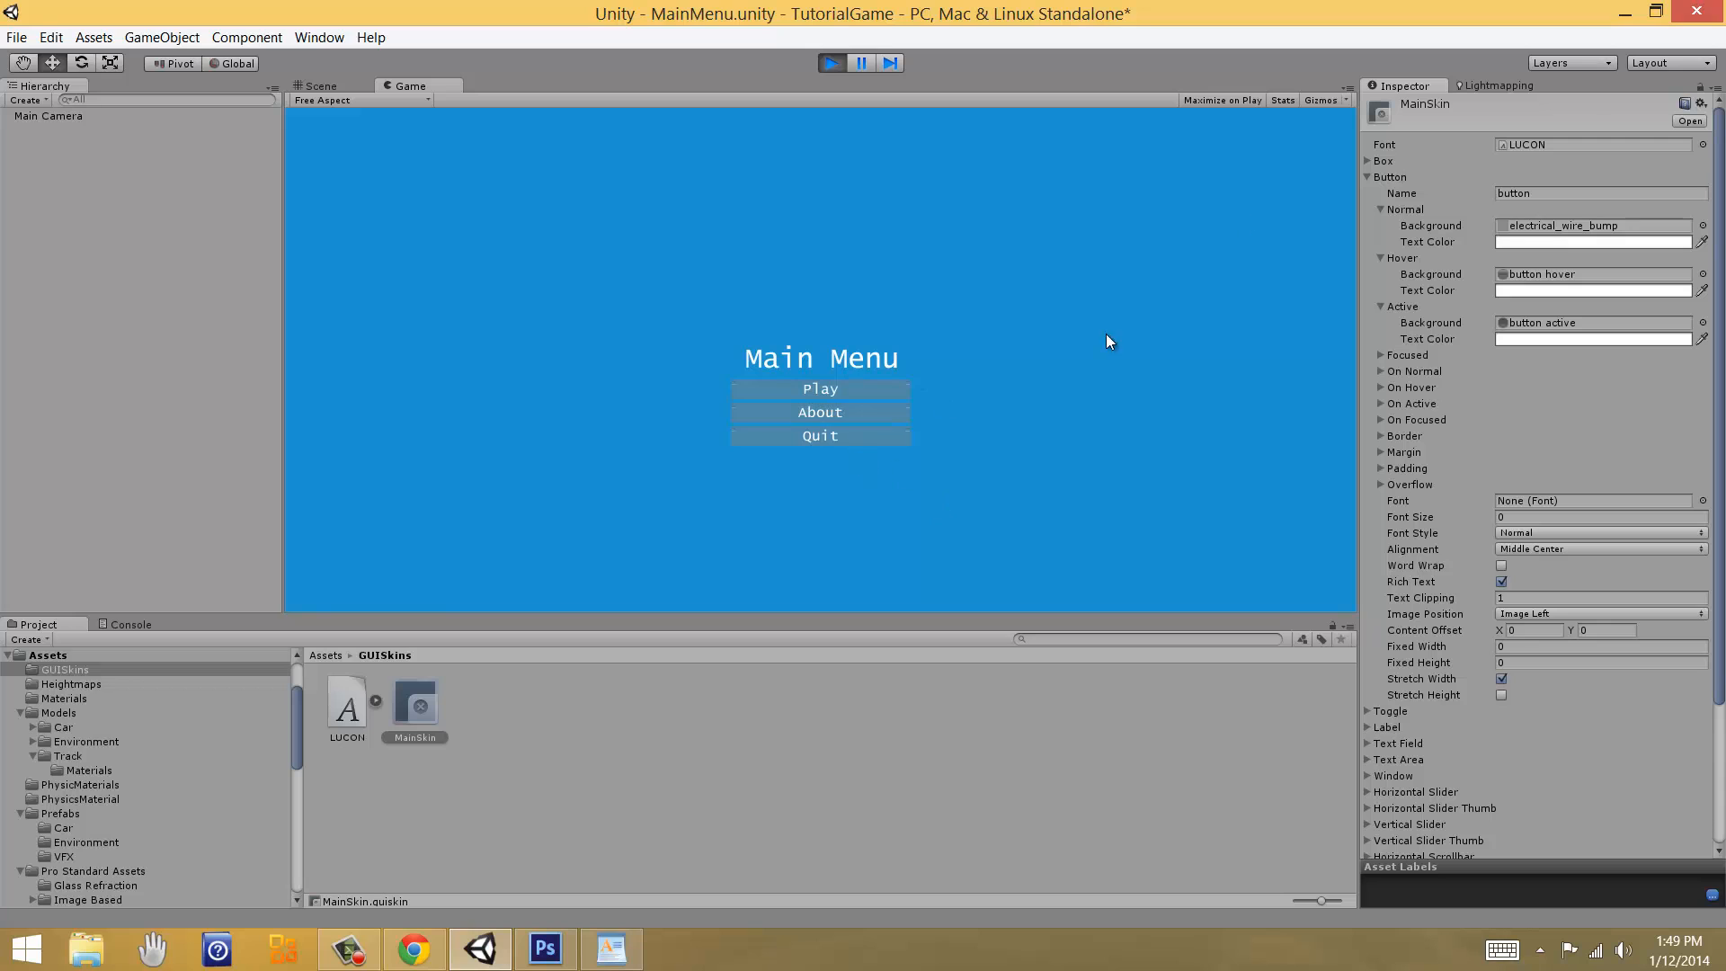
# Step: Set the button's Normal background texture to road1
pyautogui.click(1702, 225)
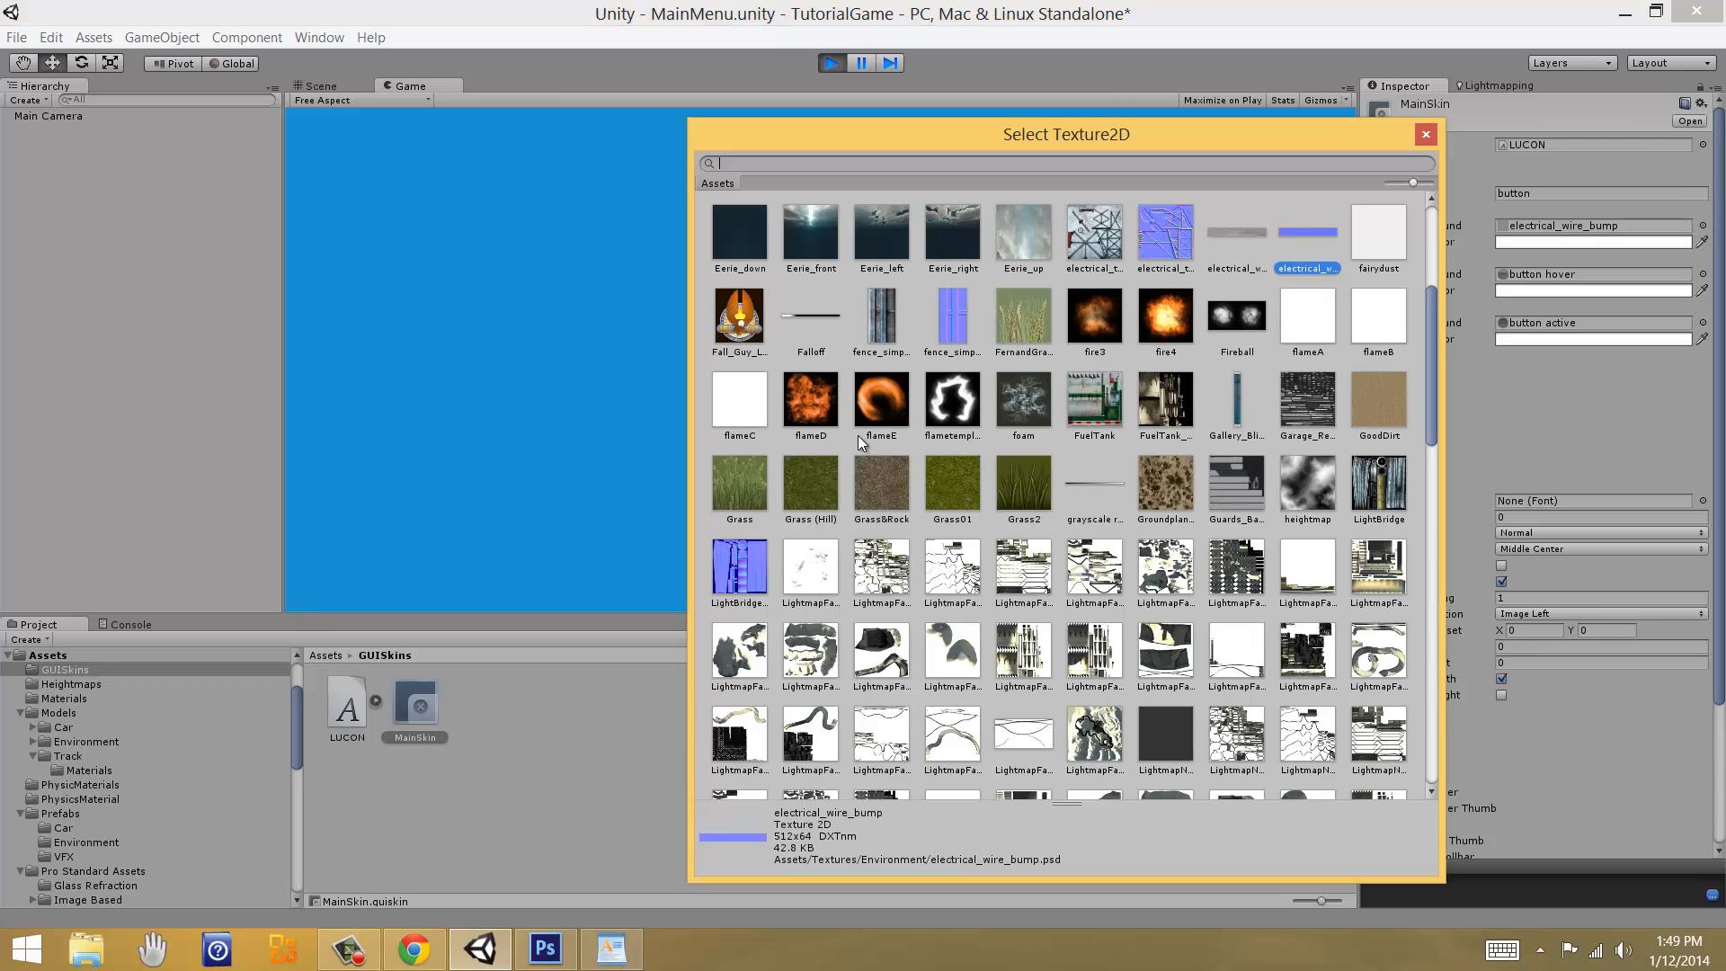
pyautogui.scroll(-10, 1179, 514)
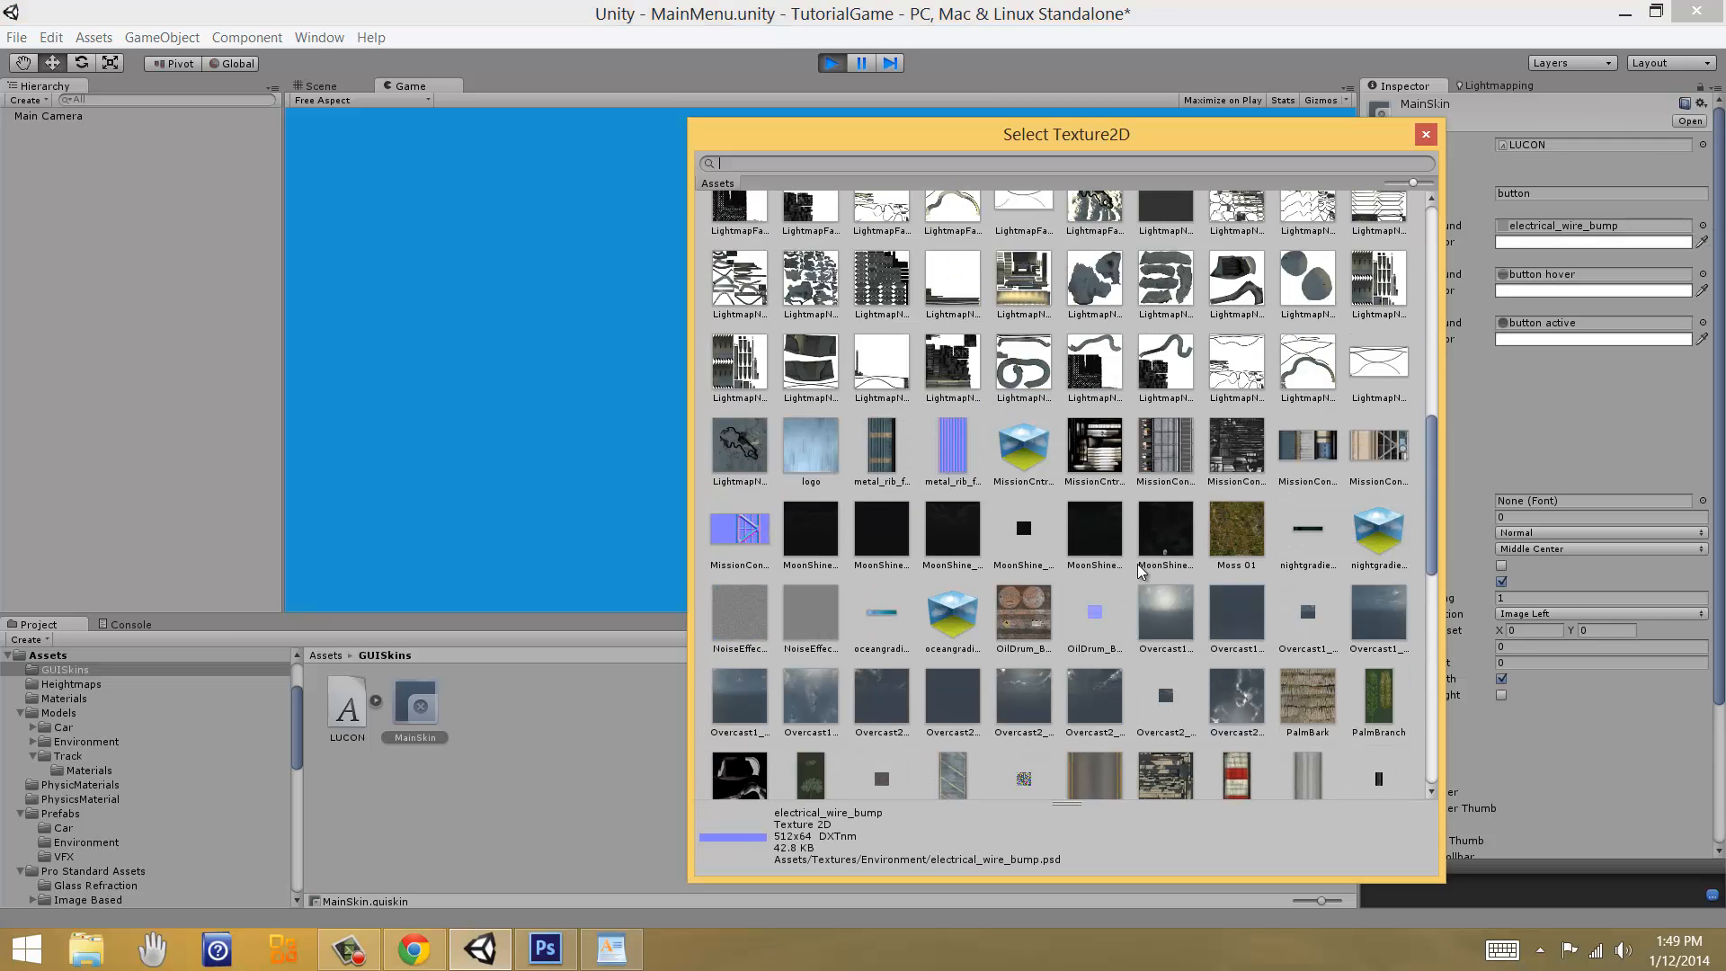
pyautogui.scroll(-5, 1140, 571)
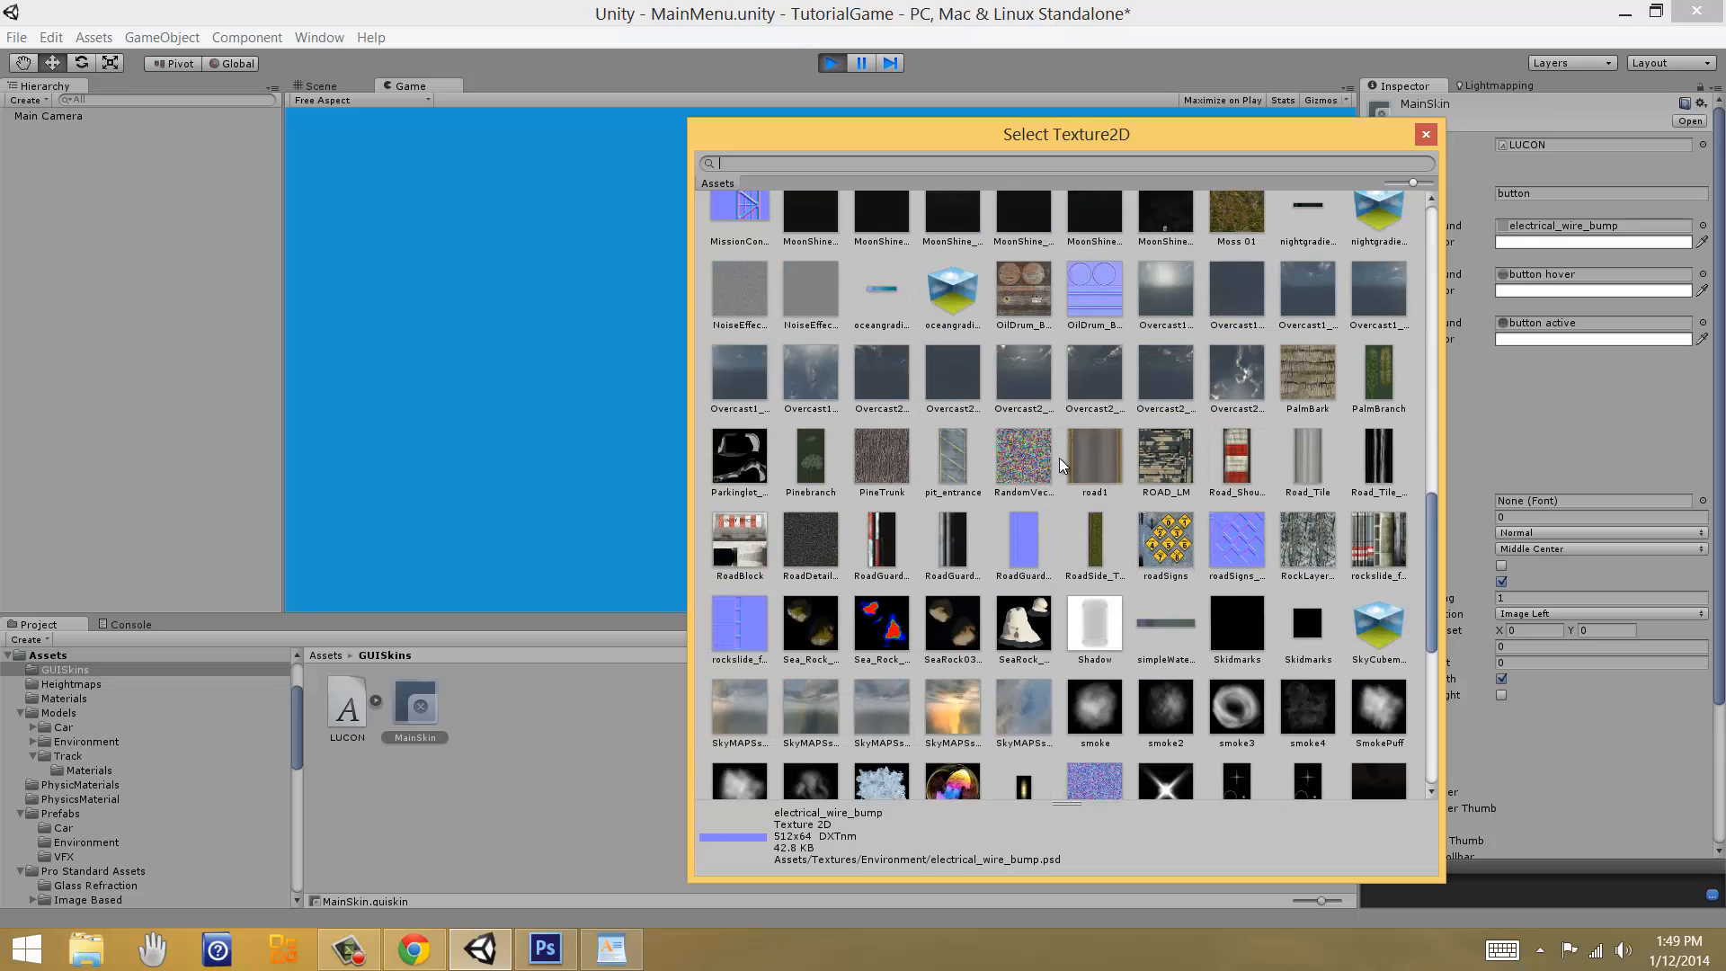
pyautogui.click(1079, 461)
pyautogui.doubleClick(1076, 453)
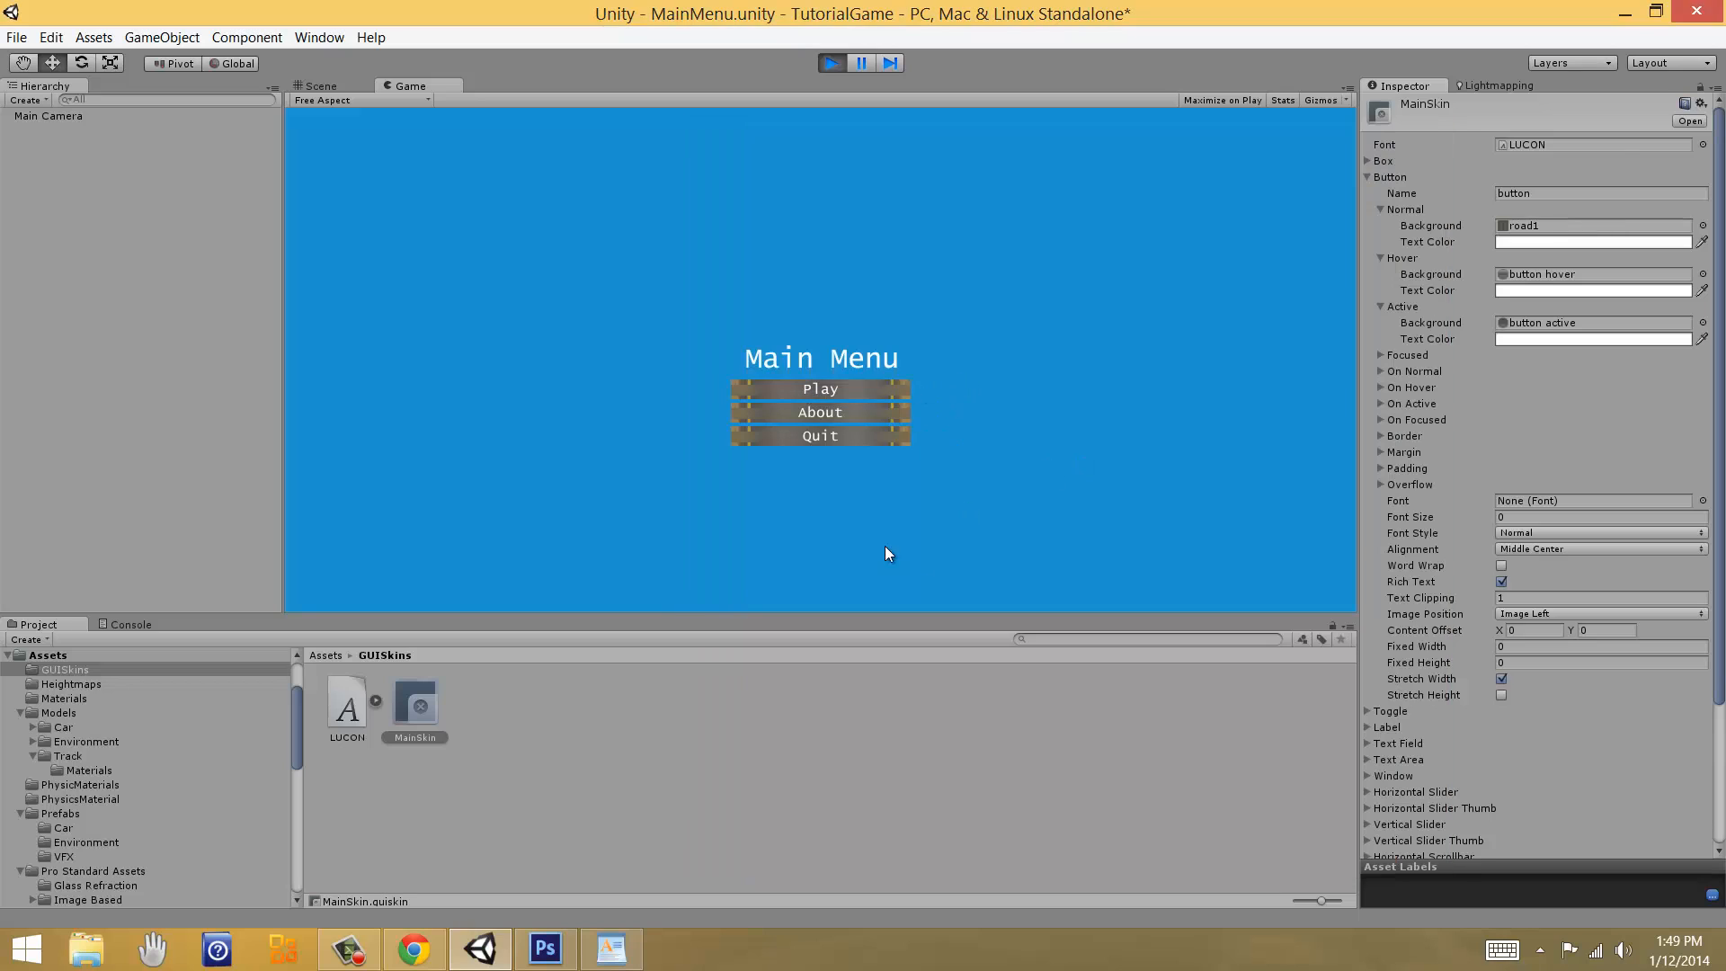
# Step: Set the button's Hover background texture to asphalt and its Active background texture to logo
pyautogui.click(1704, 275)
pyautogui.doubleClick(963, 246)
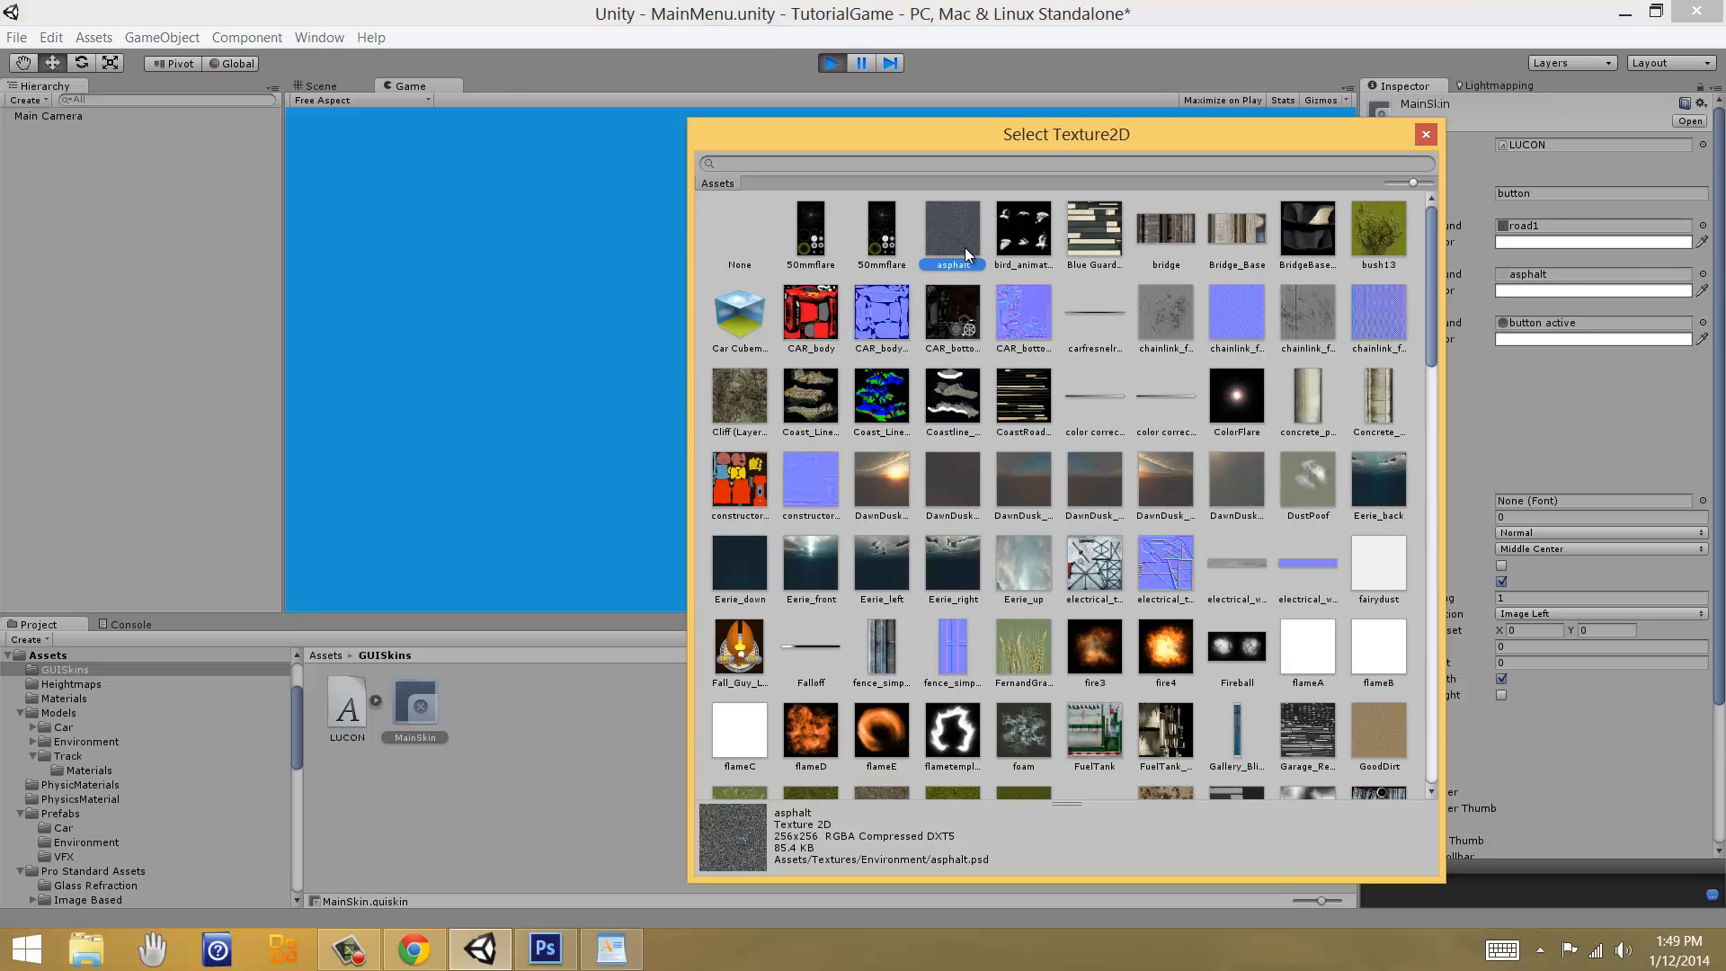
pyautogui.click(1702, 324)
pyautogui.scroll(-10, 1256, 552)
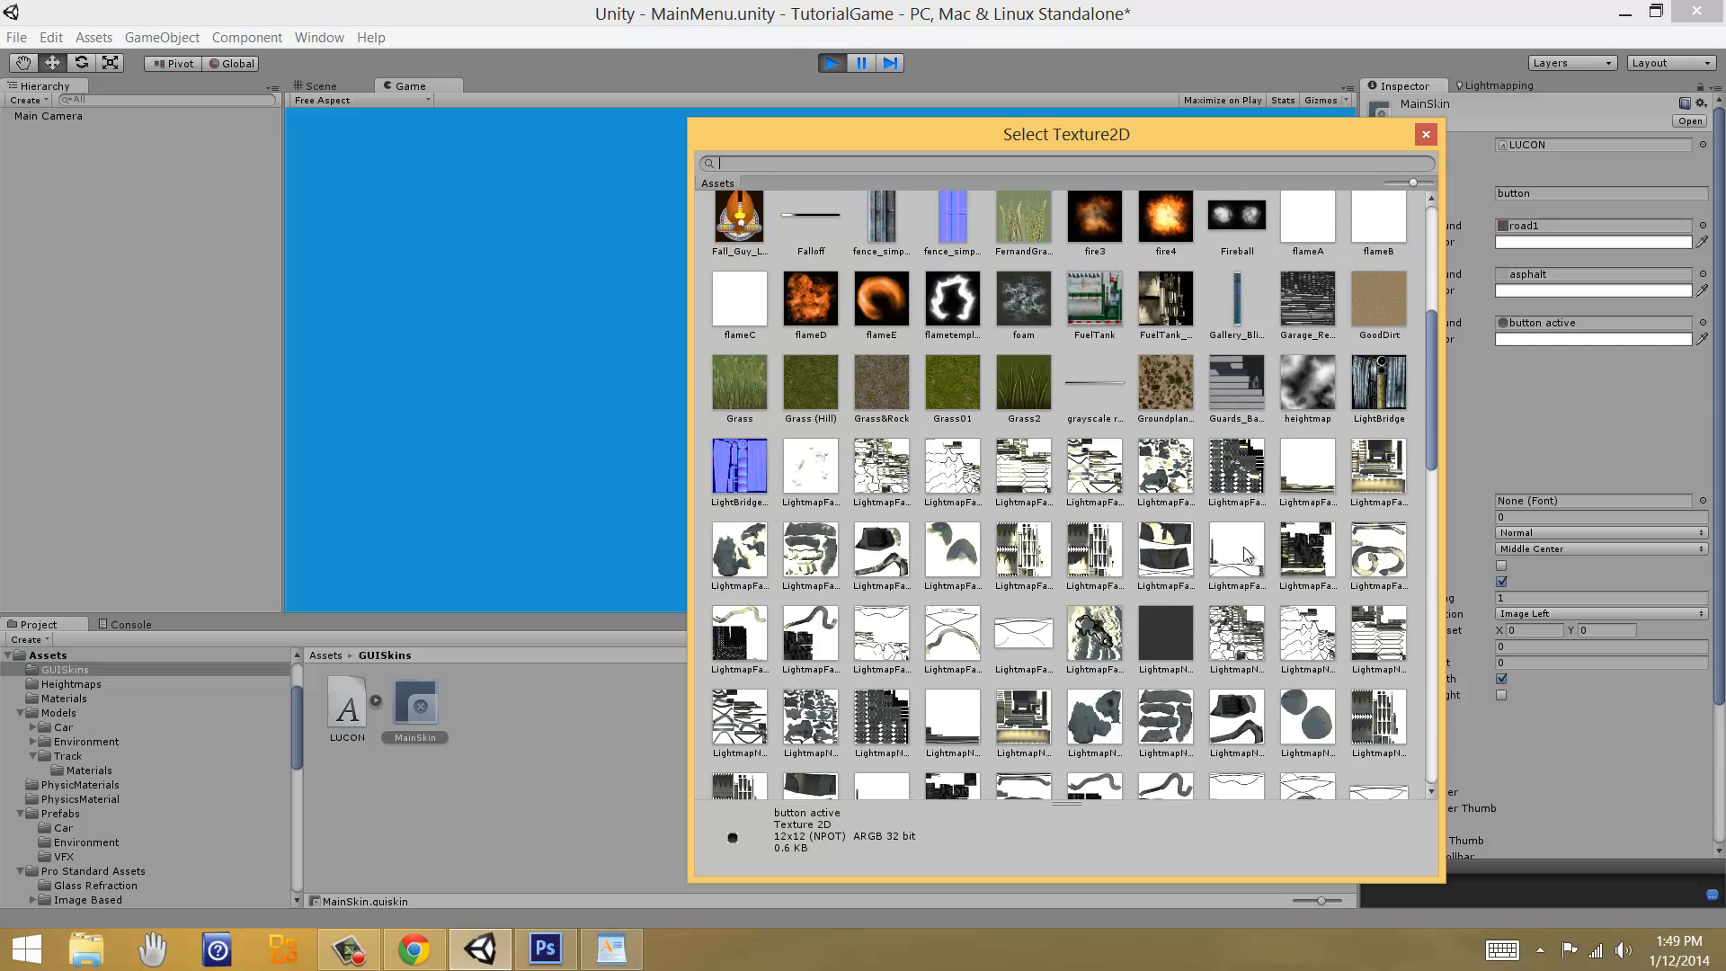
pyautogui.doubleClick(795, 414)
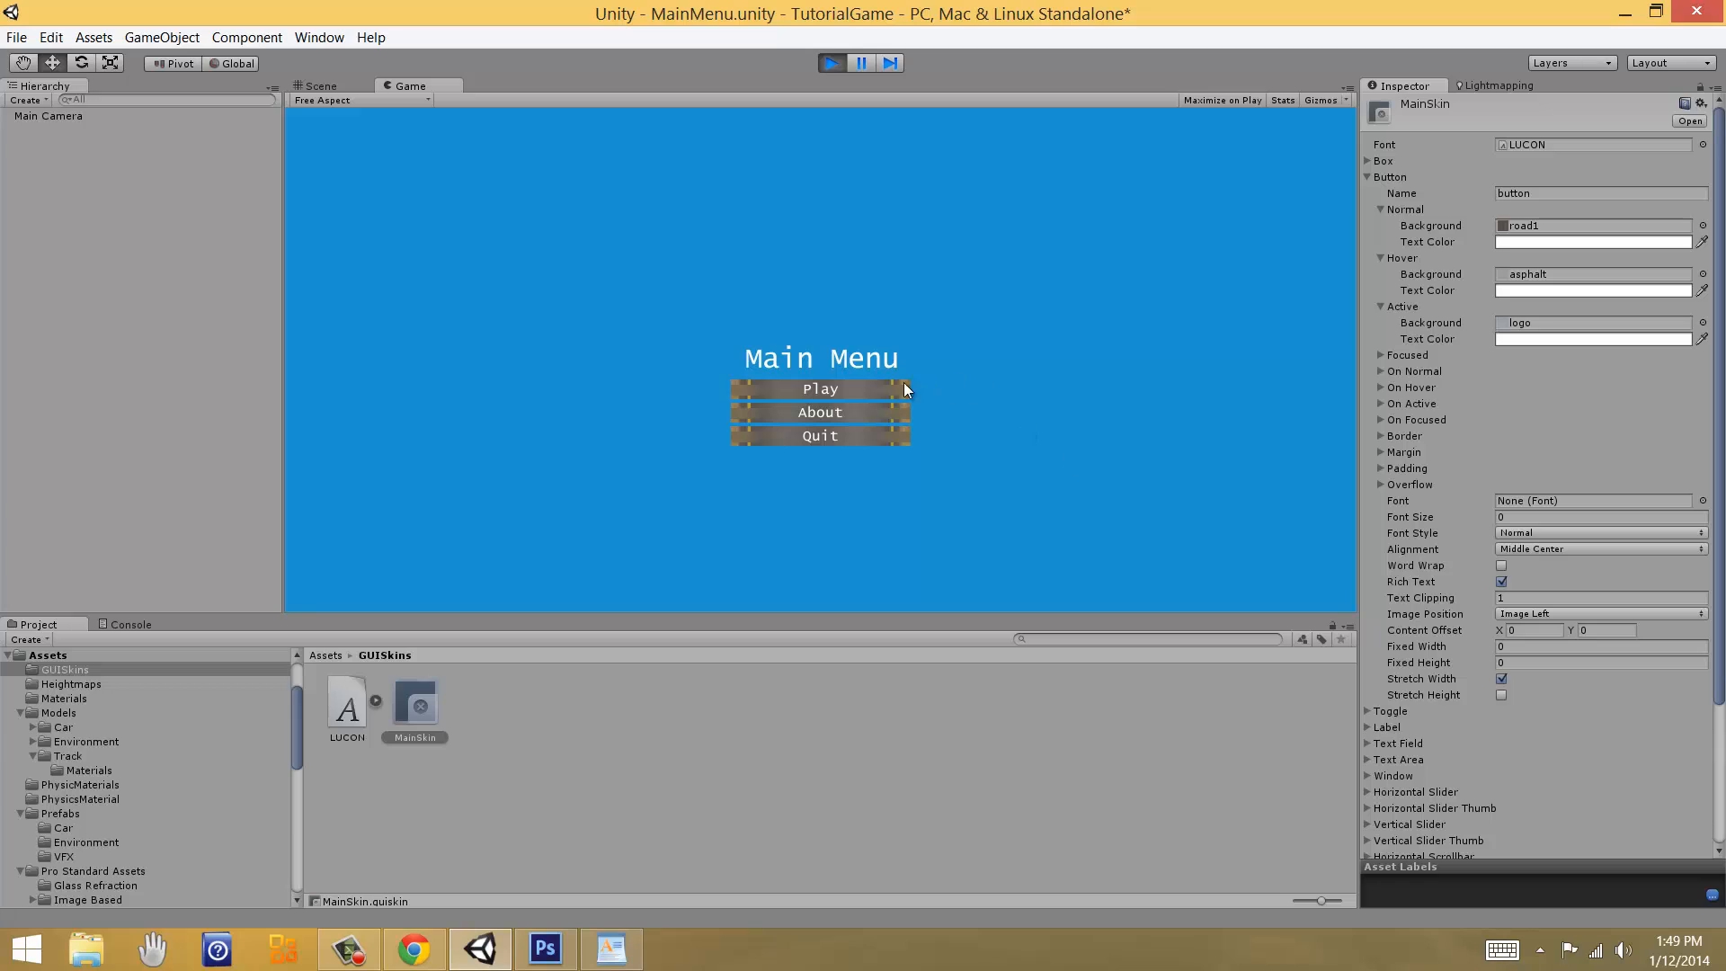
# Step: Test the retextured Play button in the running menu and stop the game
pyautogui.click(889, 386)
pyautogui.click(897, 386)
pyautogui.click(834, 66)
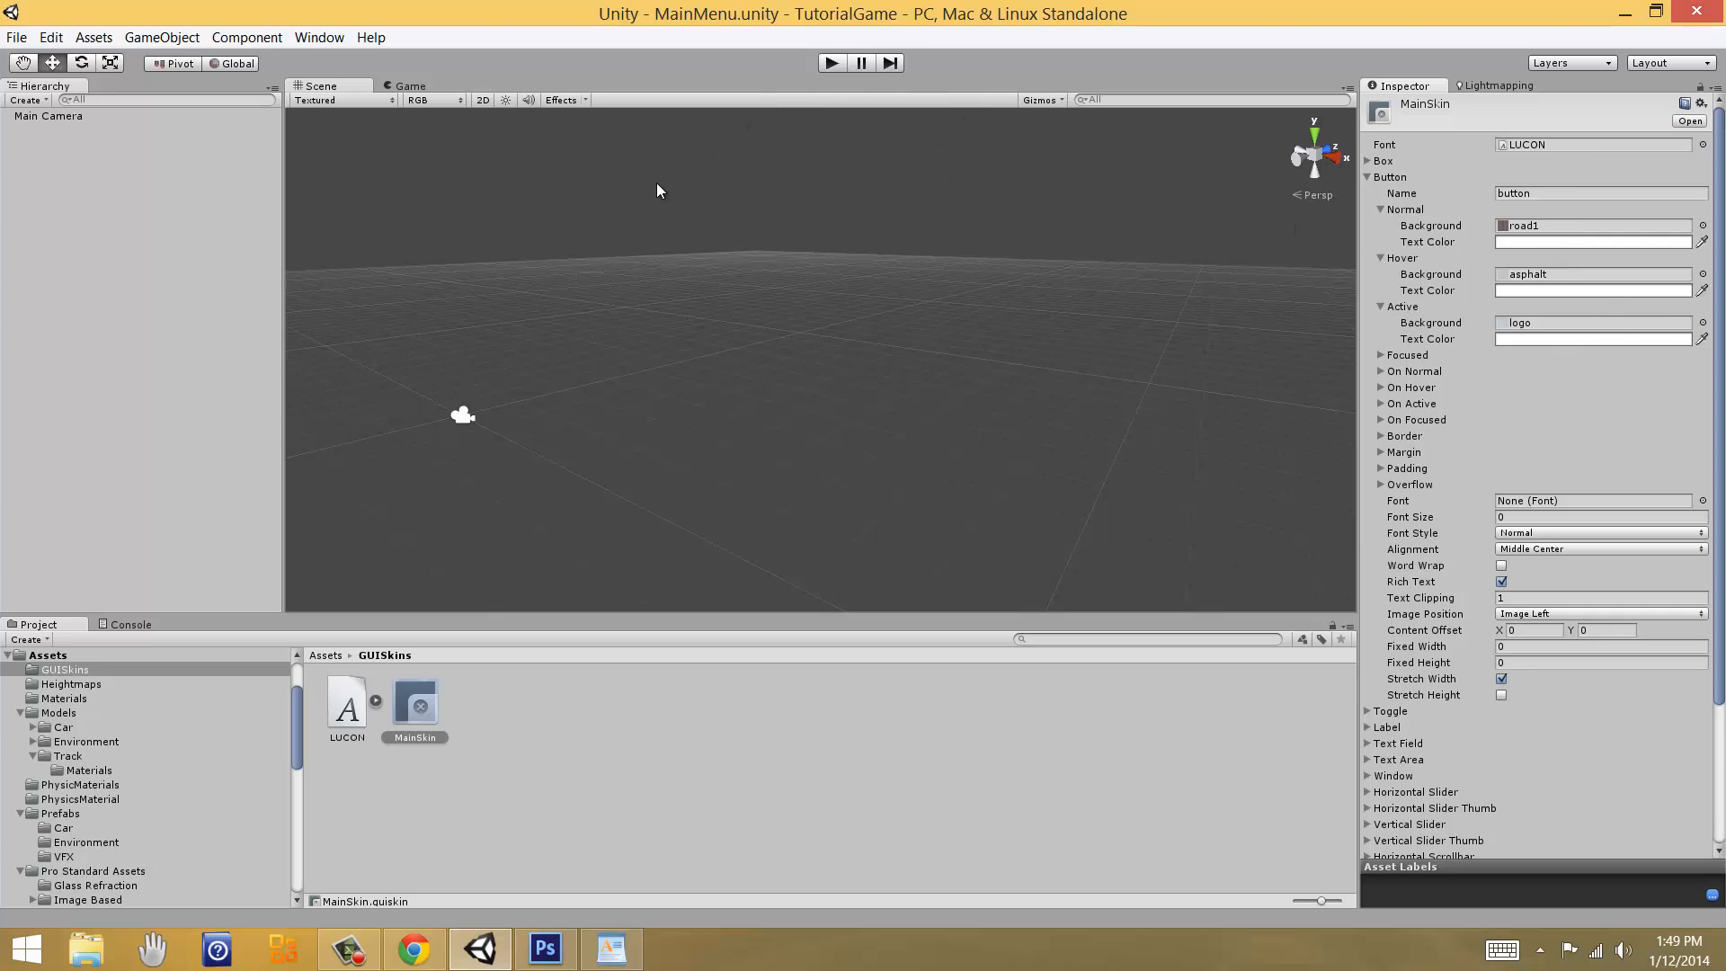
# Step: Switch to Photoshop and start a new document with its width ready for editing
pyautogui.click(545, 948)
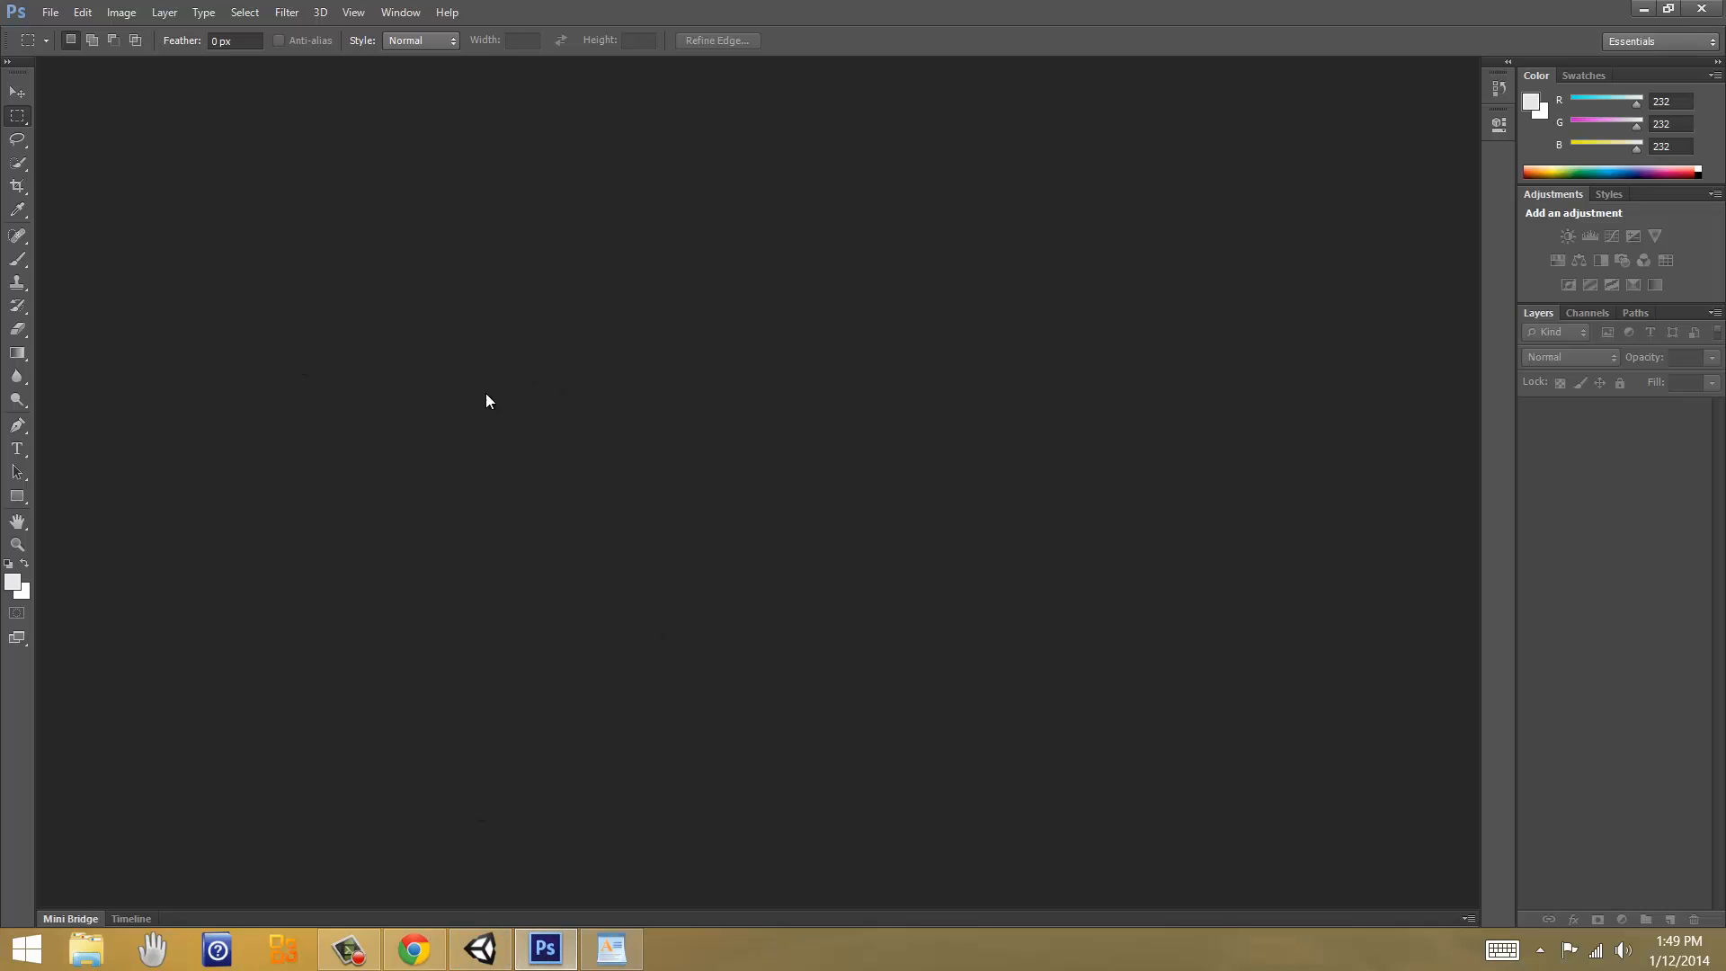
pyautogui.hotkey('ctrl', 'n')
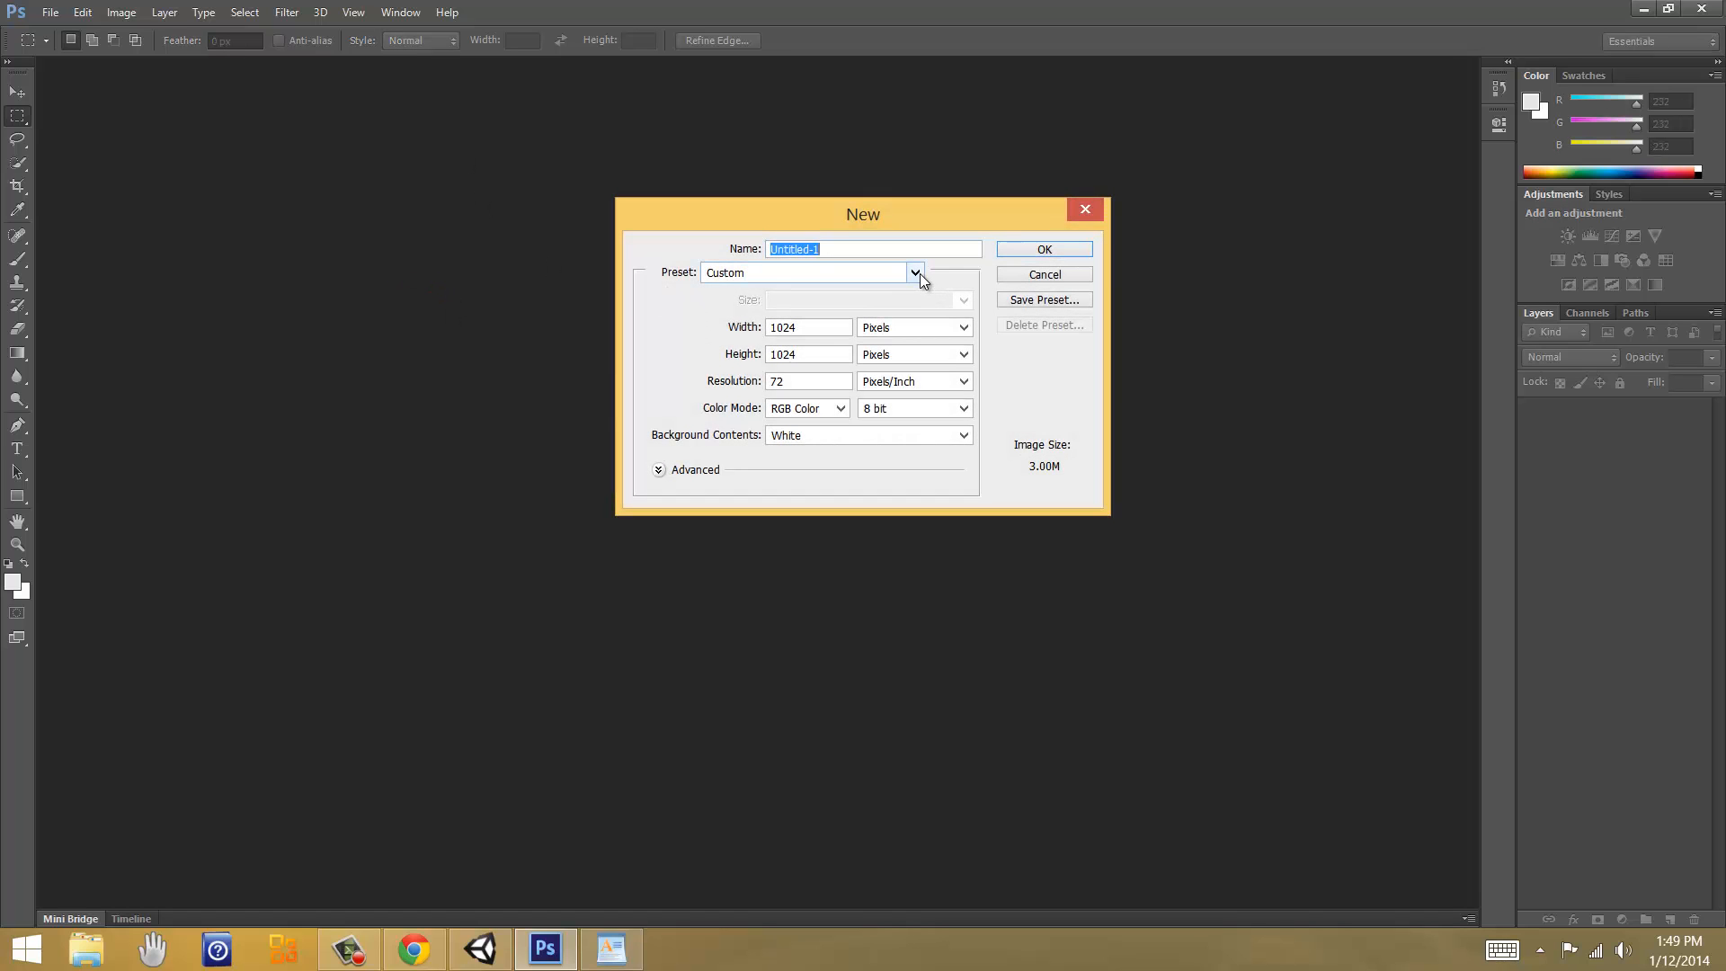
pyautogui.doubleClick(821, 328)
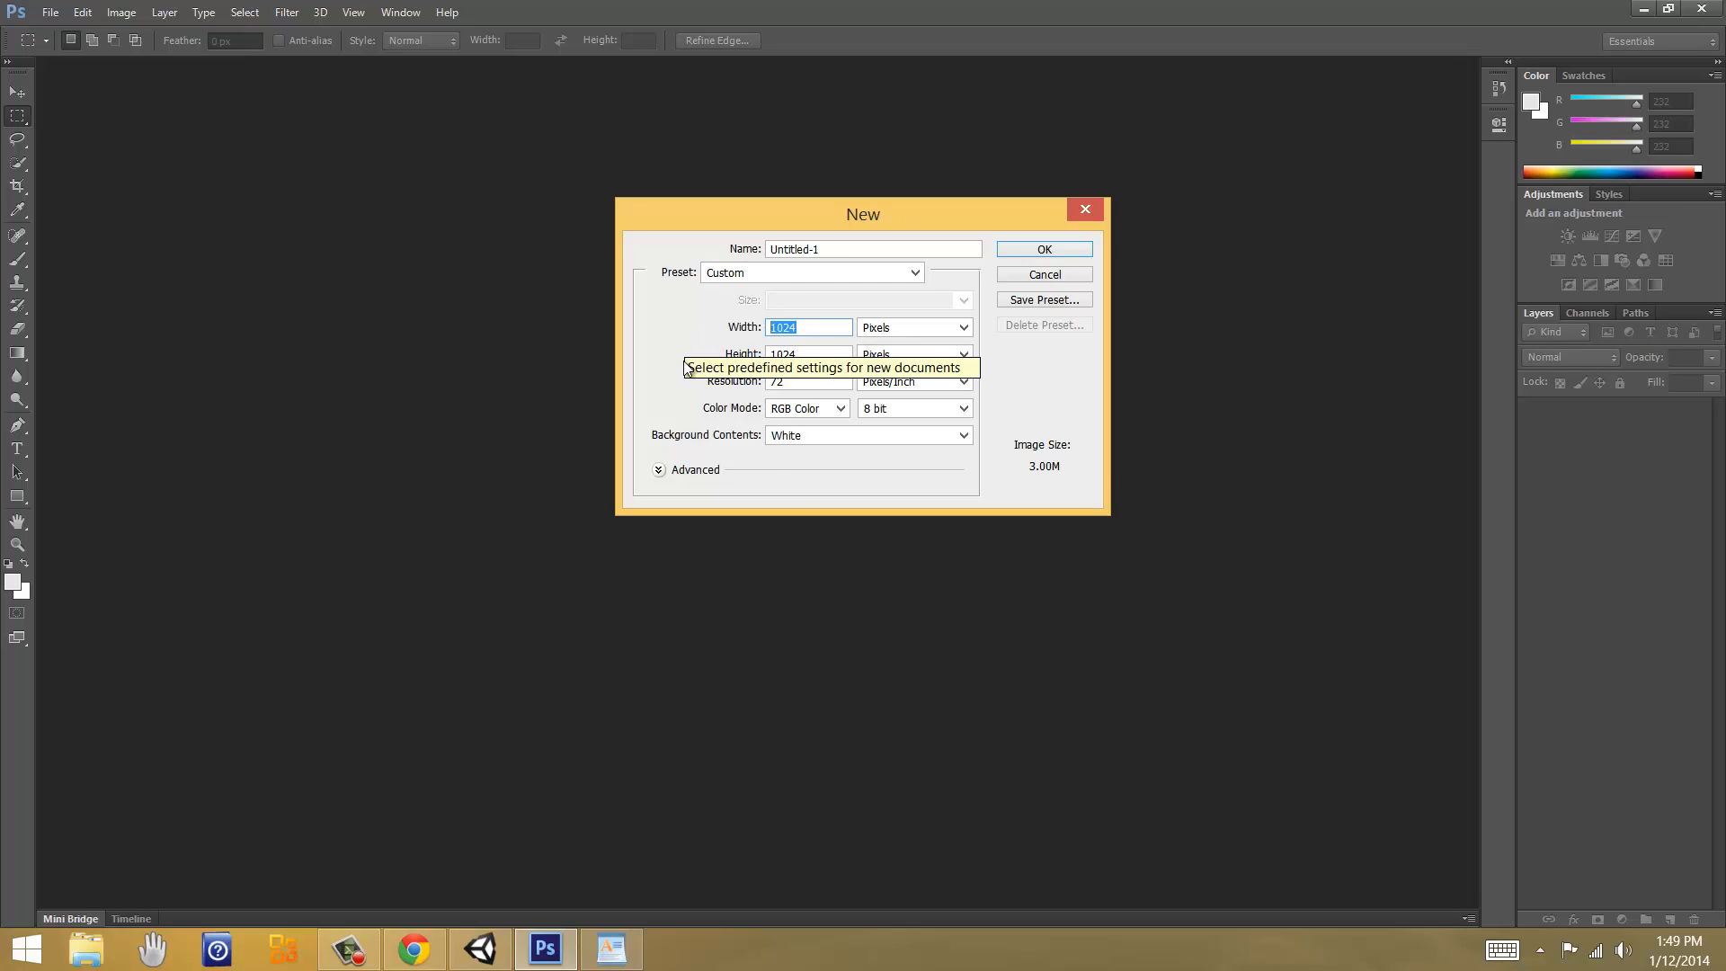
# Step: Switch to Unity, examine the menu area's dimensions in MainMenuScript from the Scripts folder, and preview the running menu
pyautogui.click(480, 949)
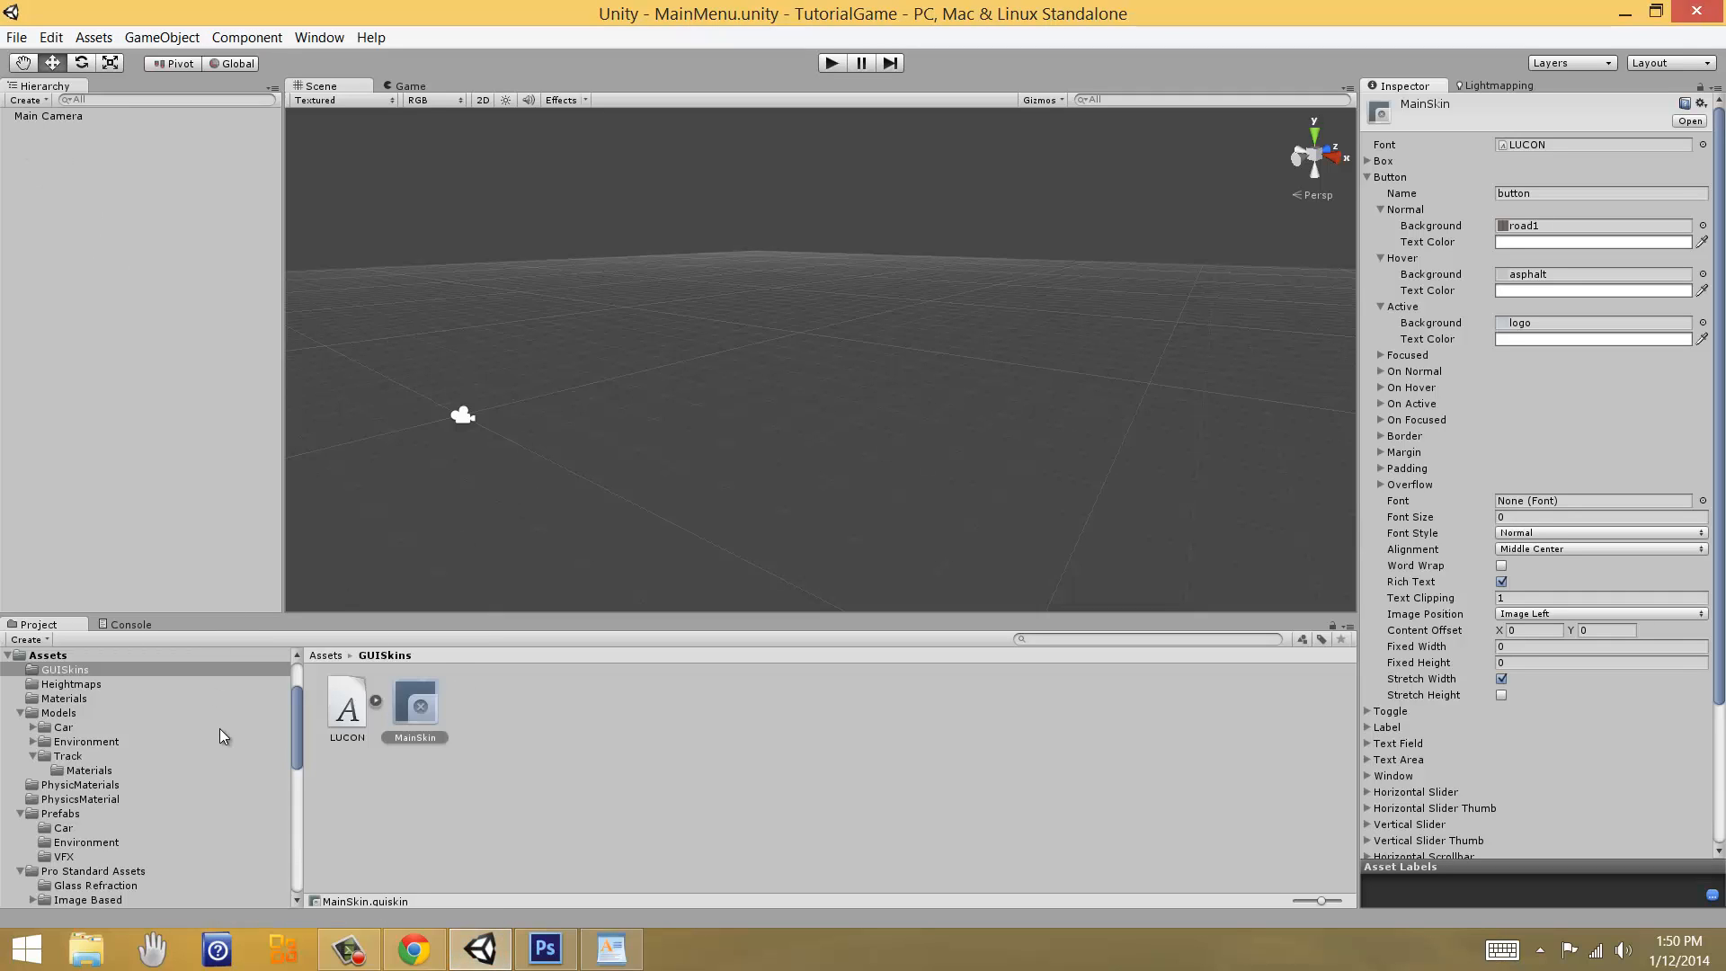
pyautogui.scroll(2, 294, 714)
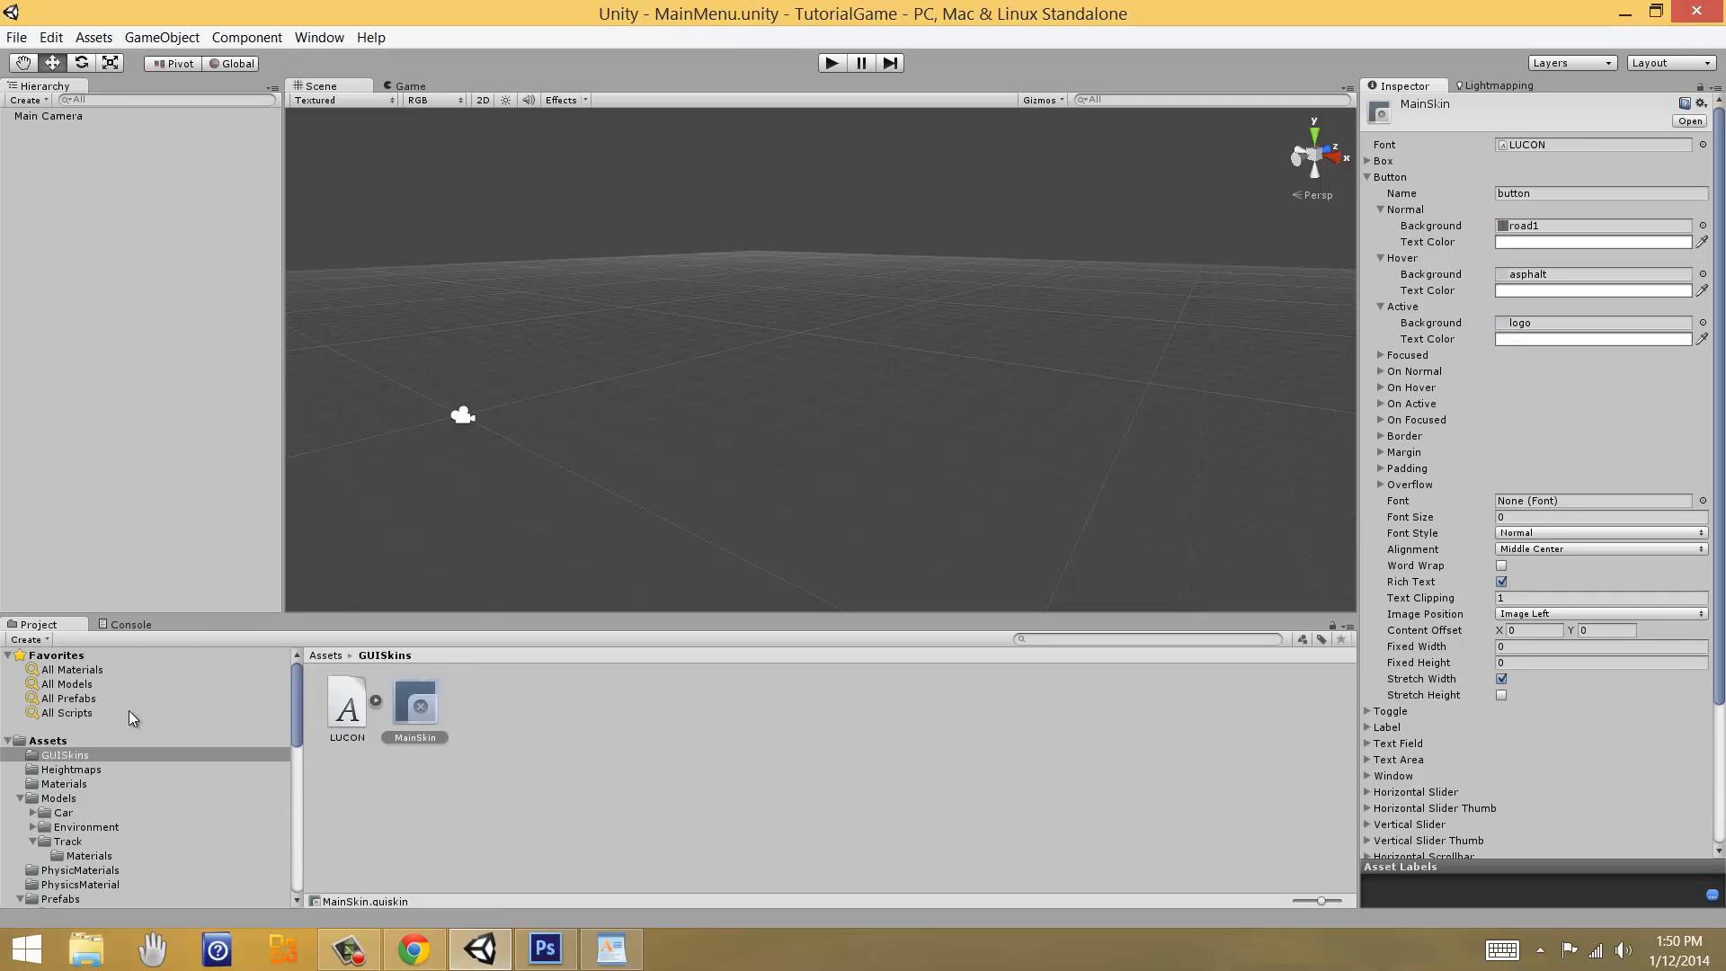
pyautogui.scroll(-2, 49, 775)
pyautogui.click(326, 654)
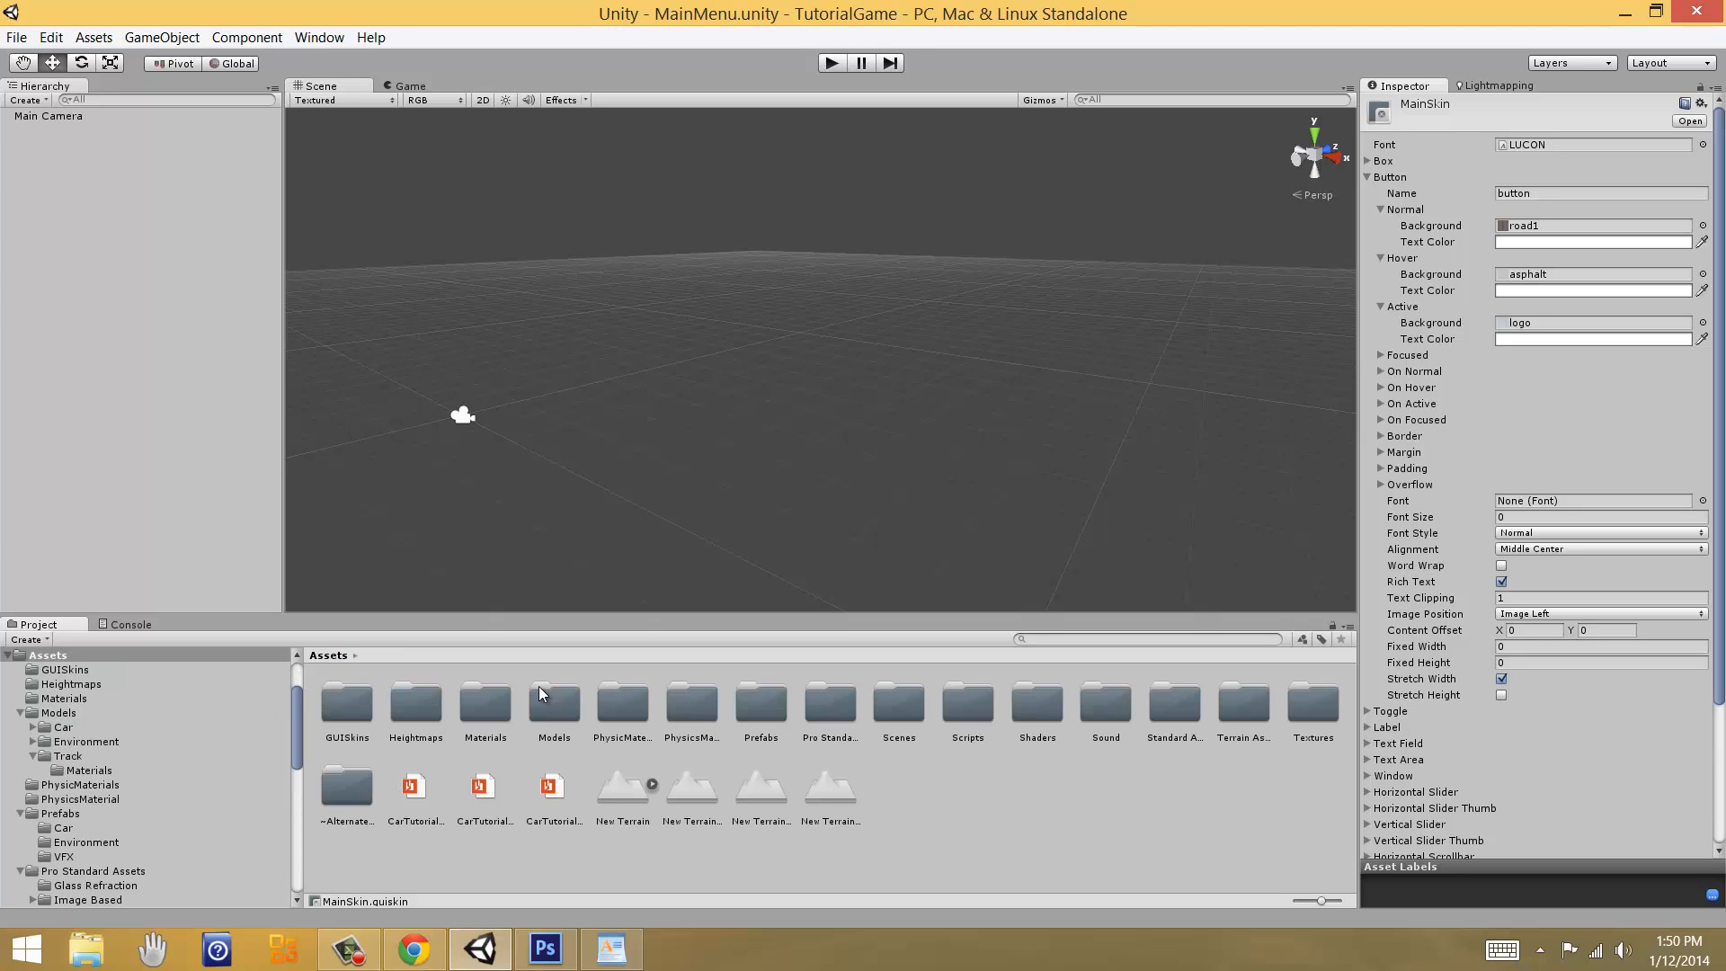
pyautogui.doubleClick(949, 733)
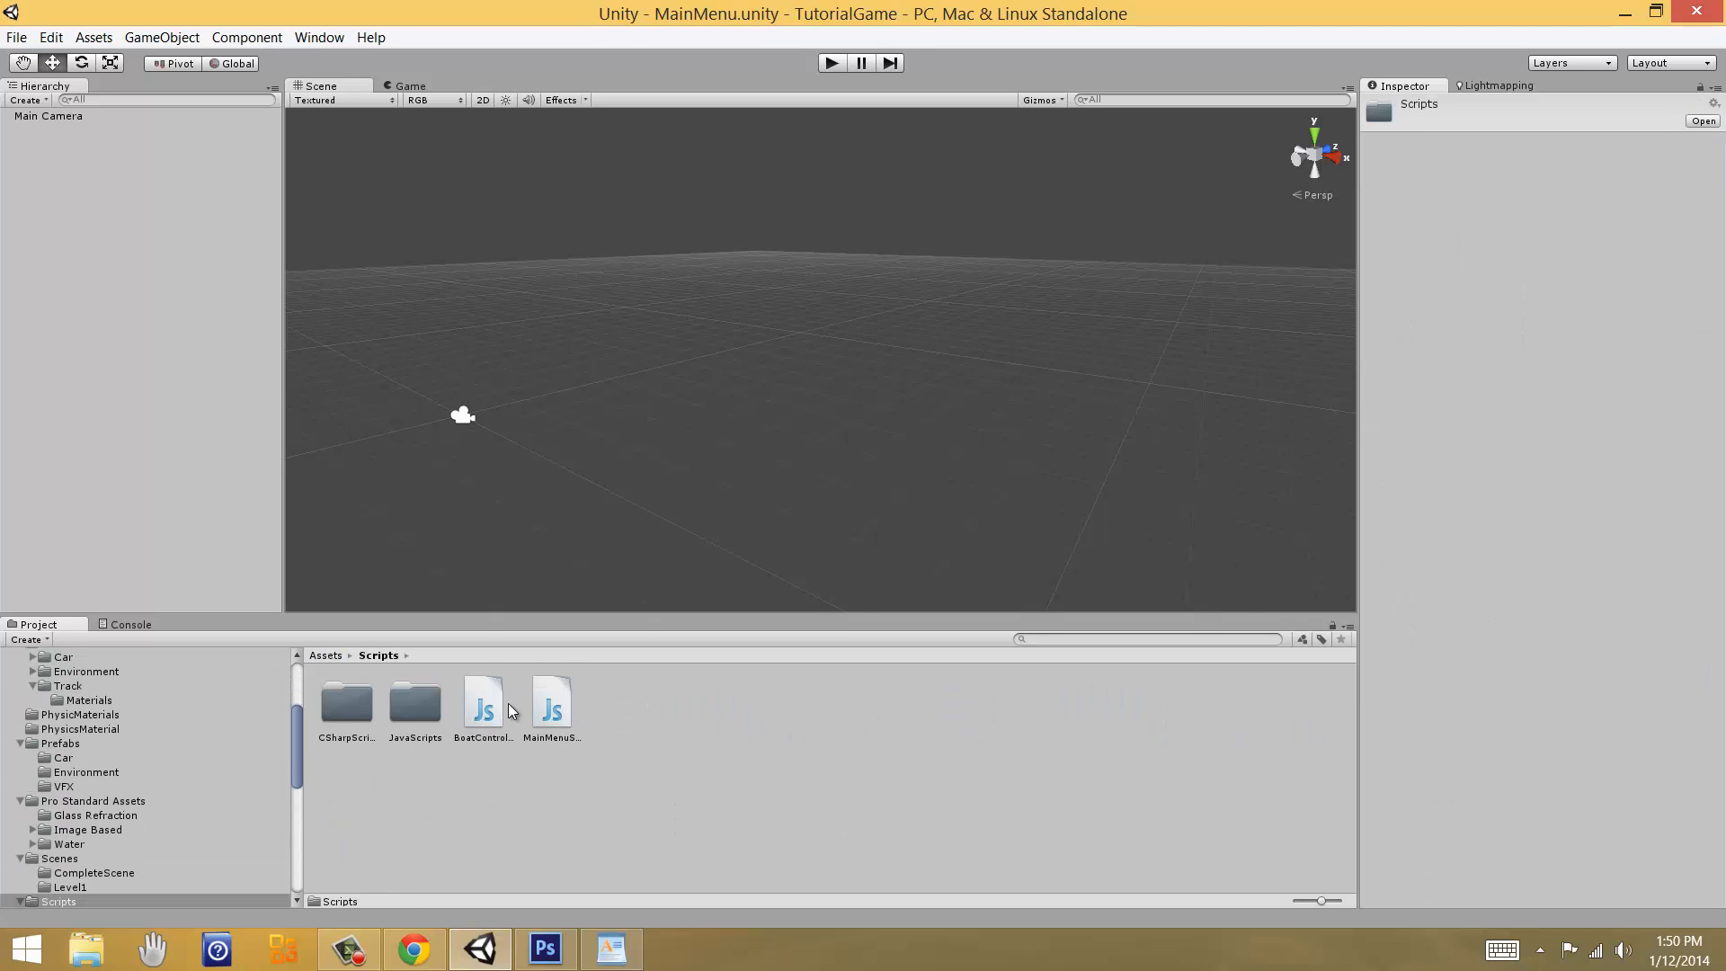
pyautogui.click(551, 714)
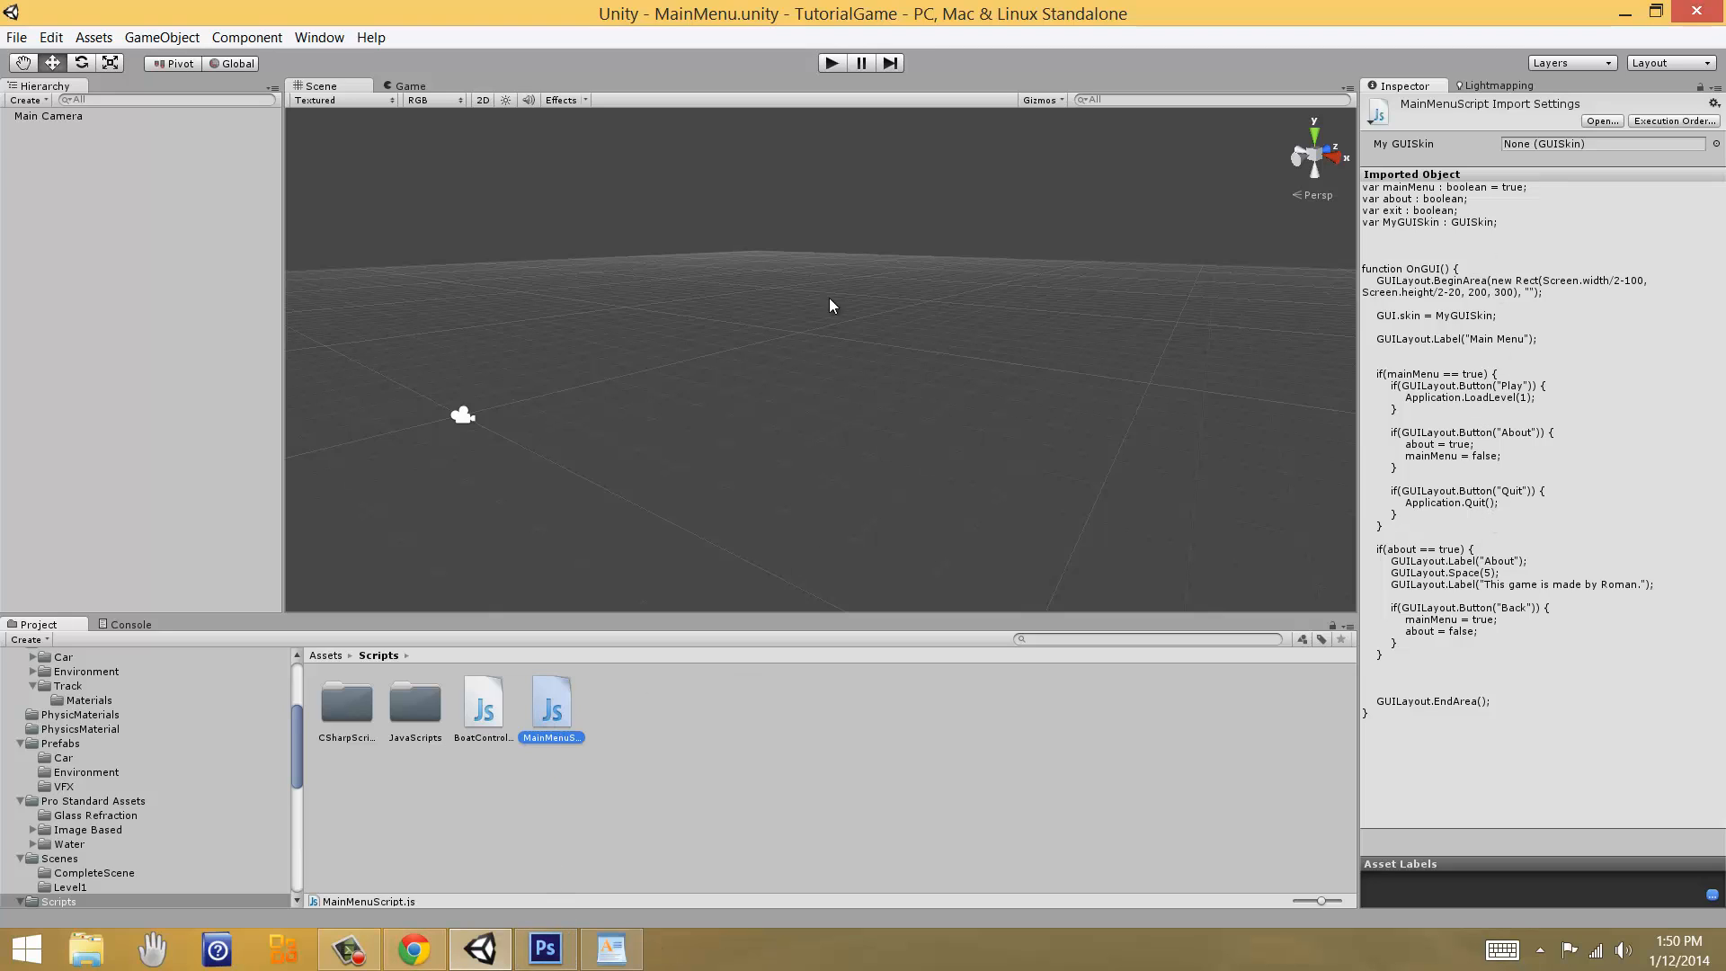
pyautogui.click(831, 65)
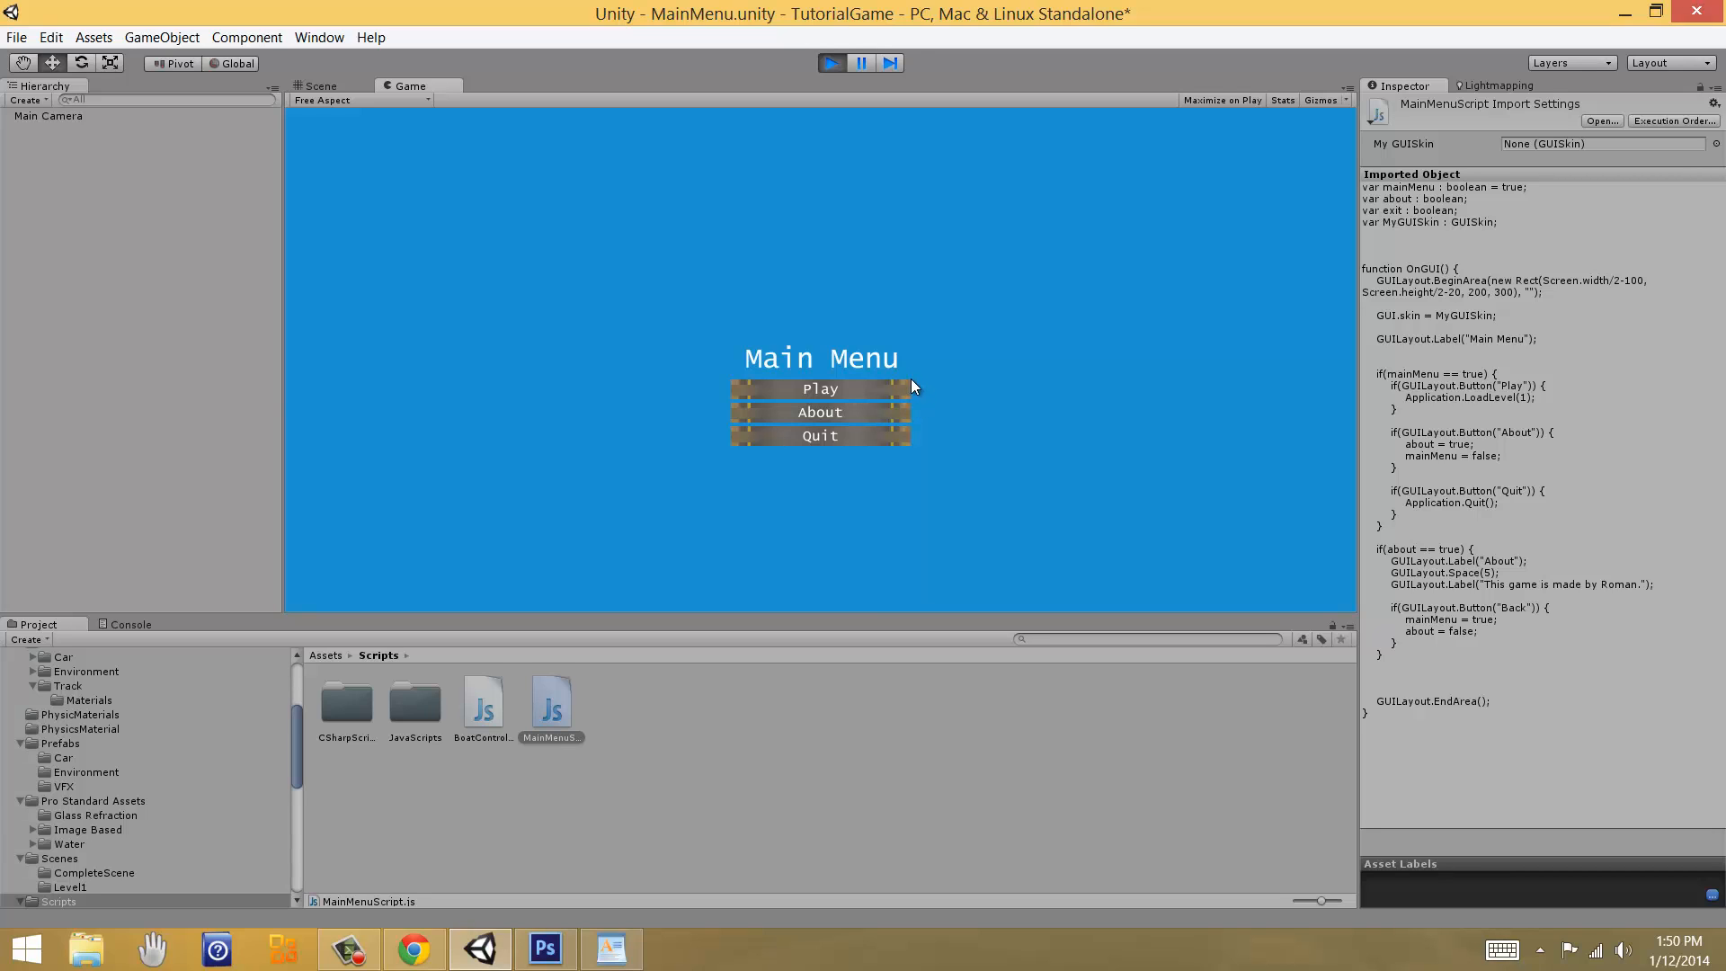
pyautogui.click(832, 62)
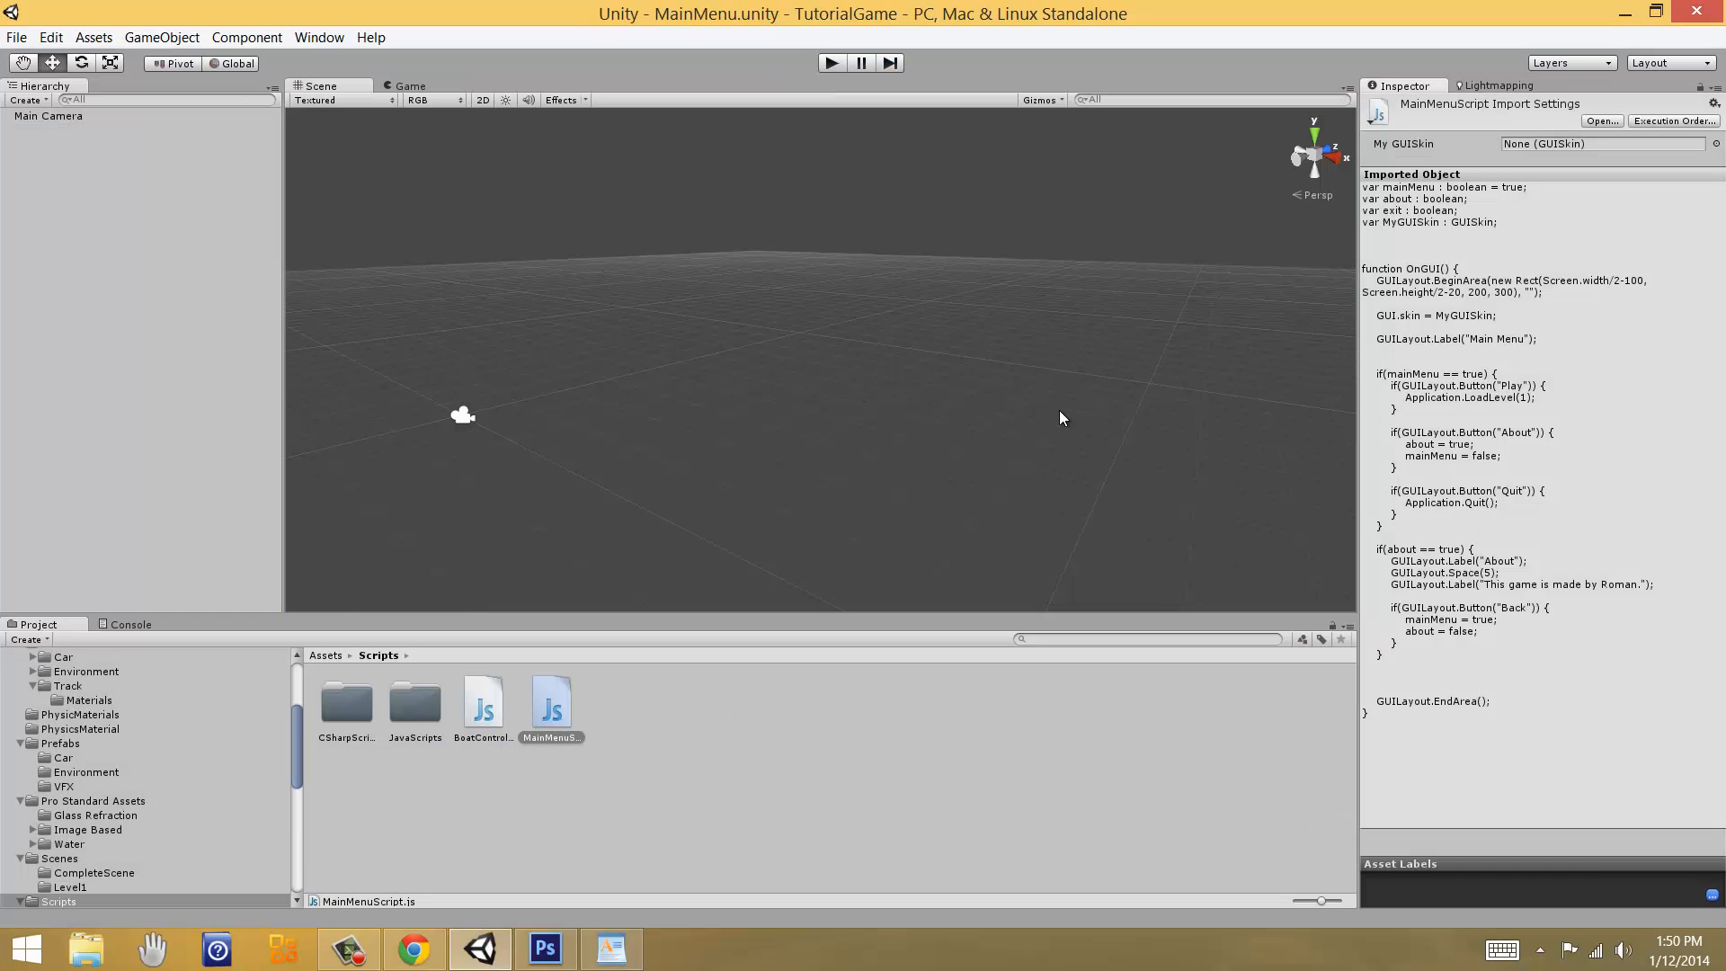
# Step: Switch to Photoshop and create a 200 × 20 pixel document named PlayButton with transparent background contents
pyautogui.click(545, 948)
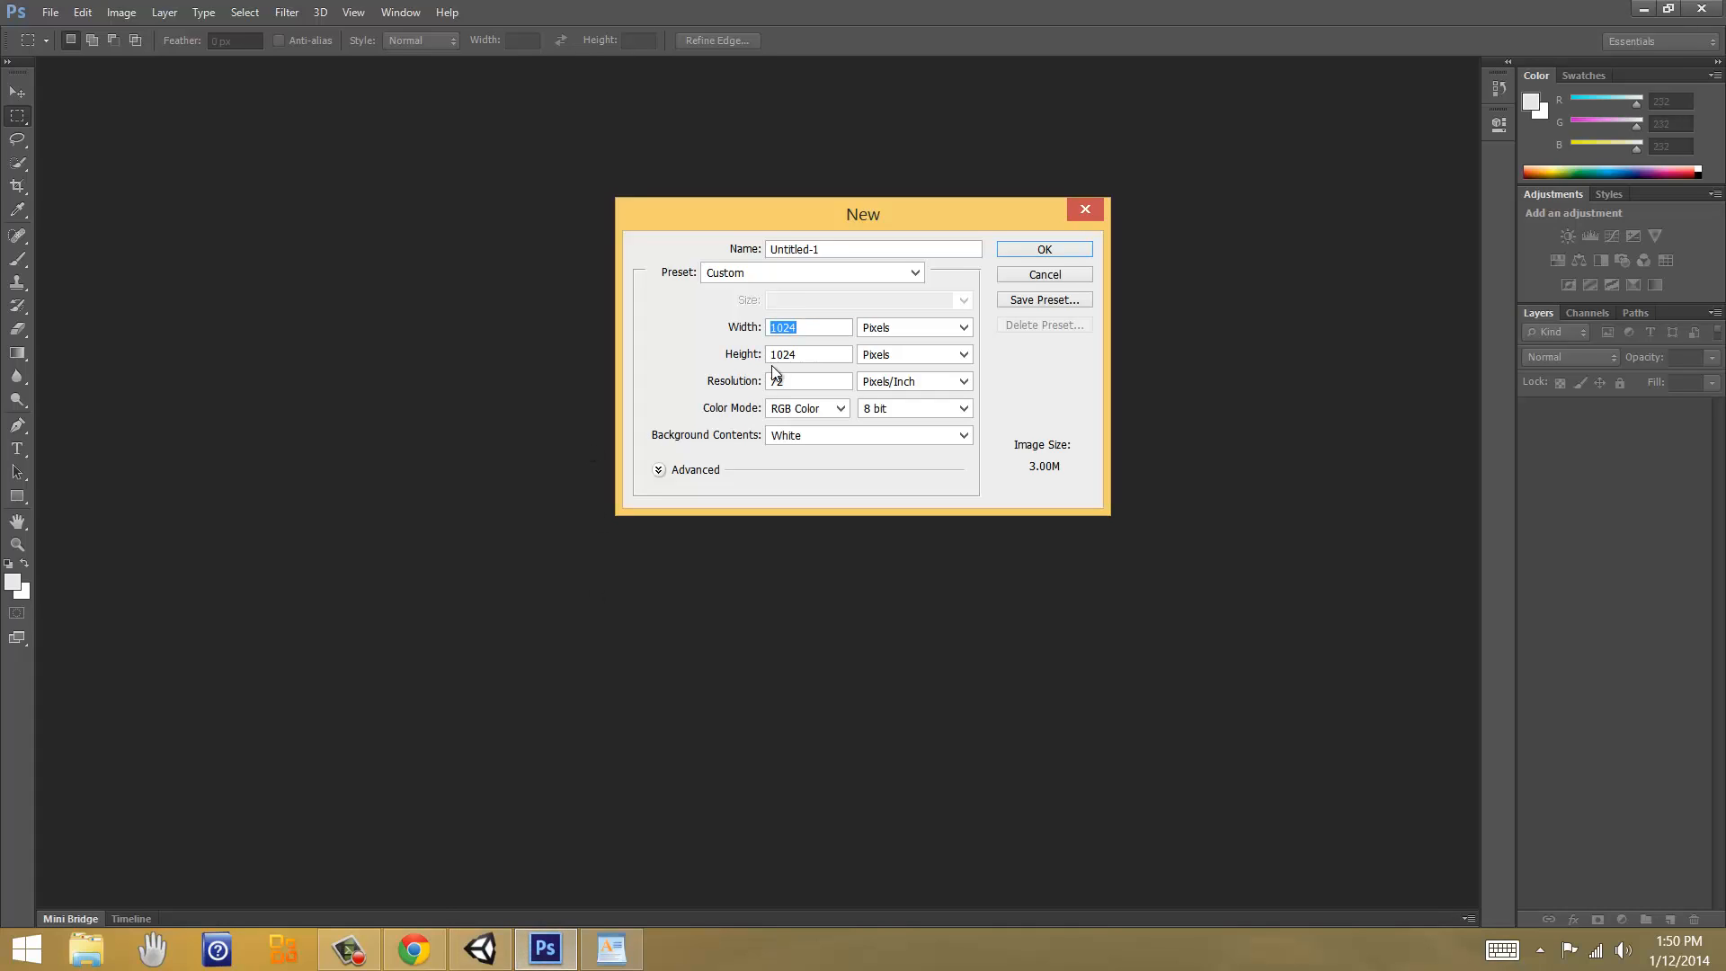
pyautogui.write('200')
pyautogui.press('Tab')
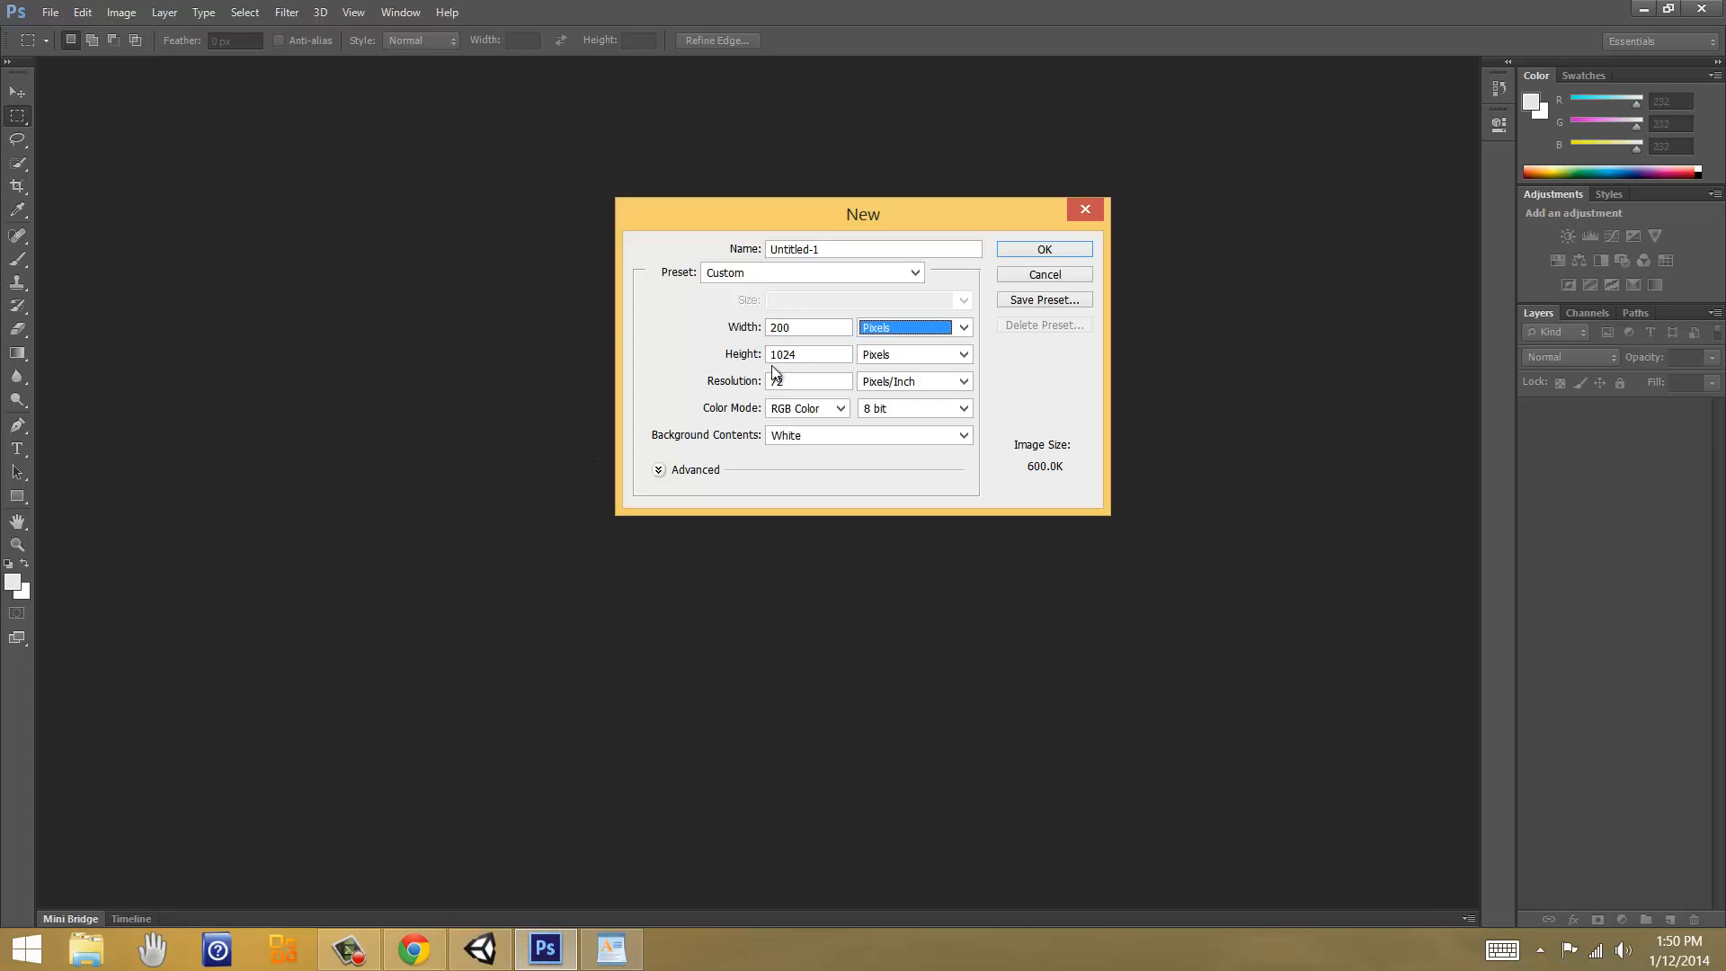
pyautogui.doubleClick(824, 354)
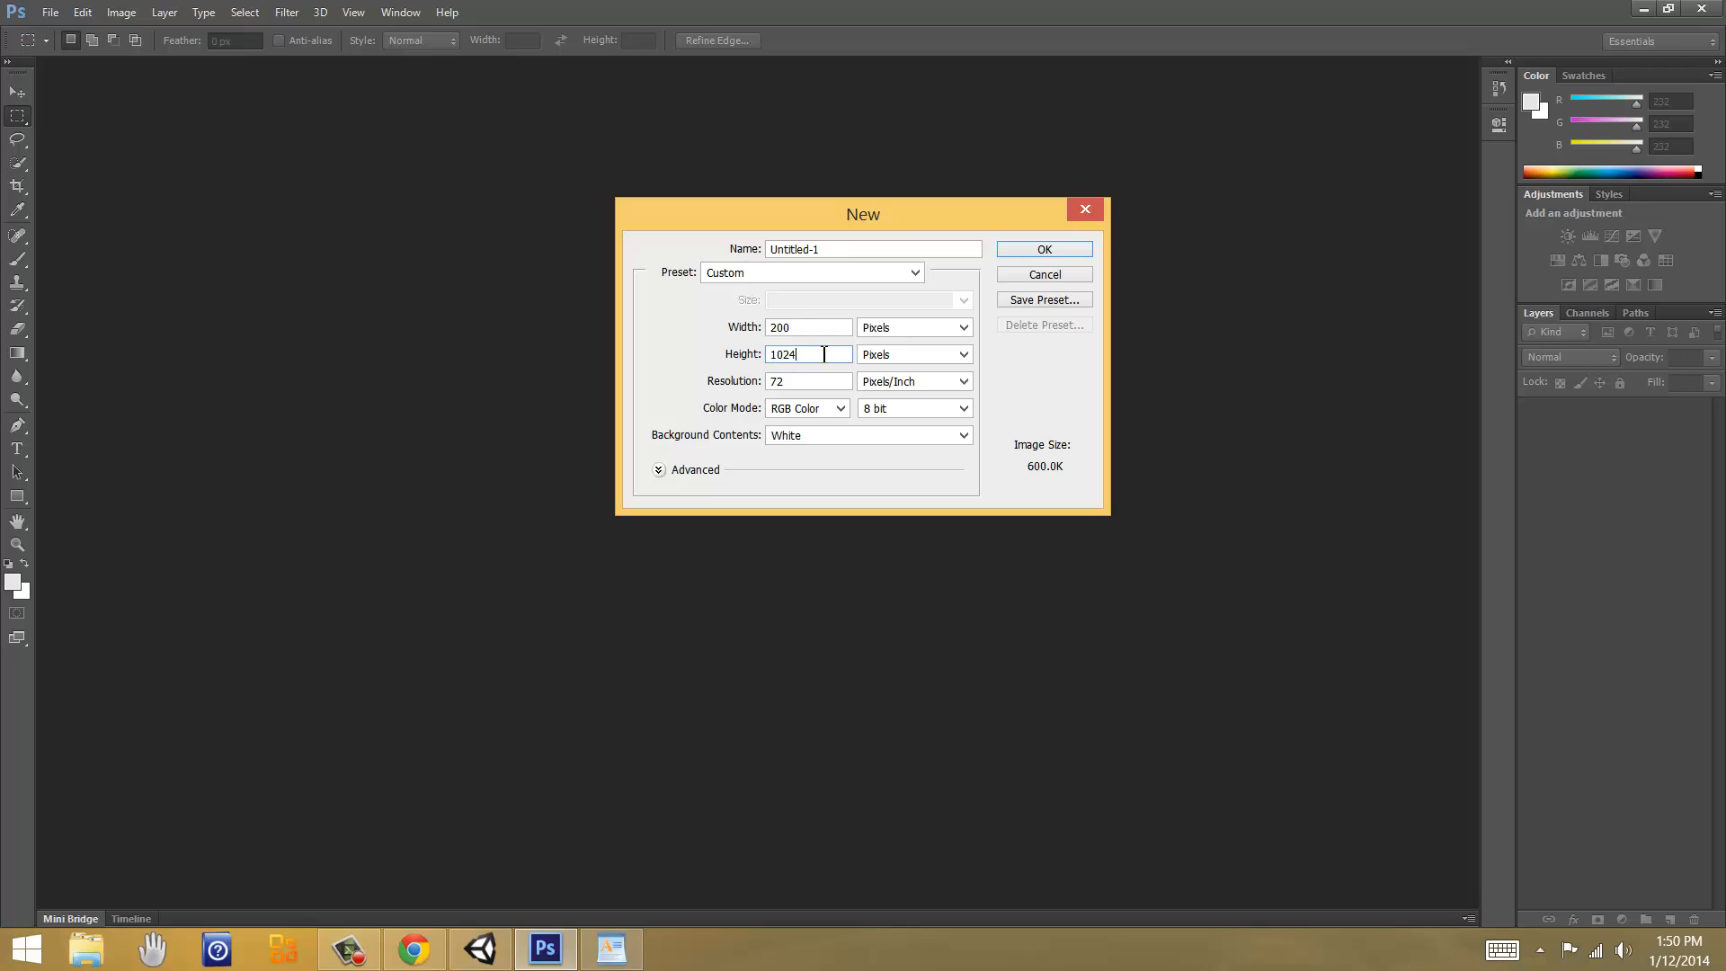
pyautogui.write('20')
pyautogui.doubleClick(838, 247)
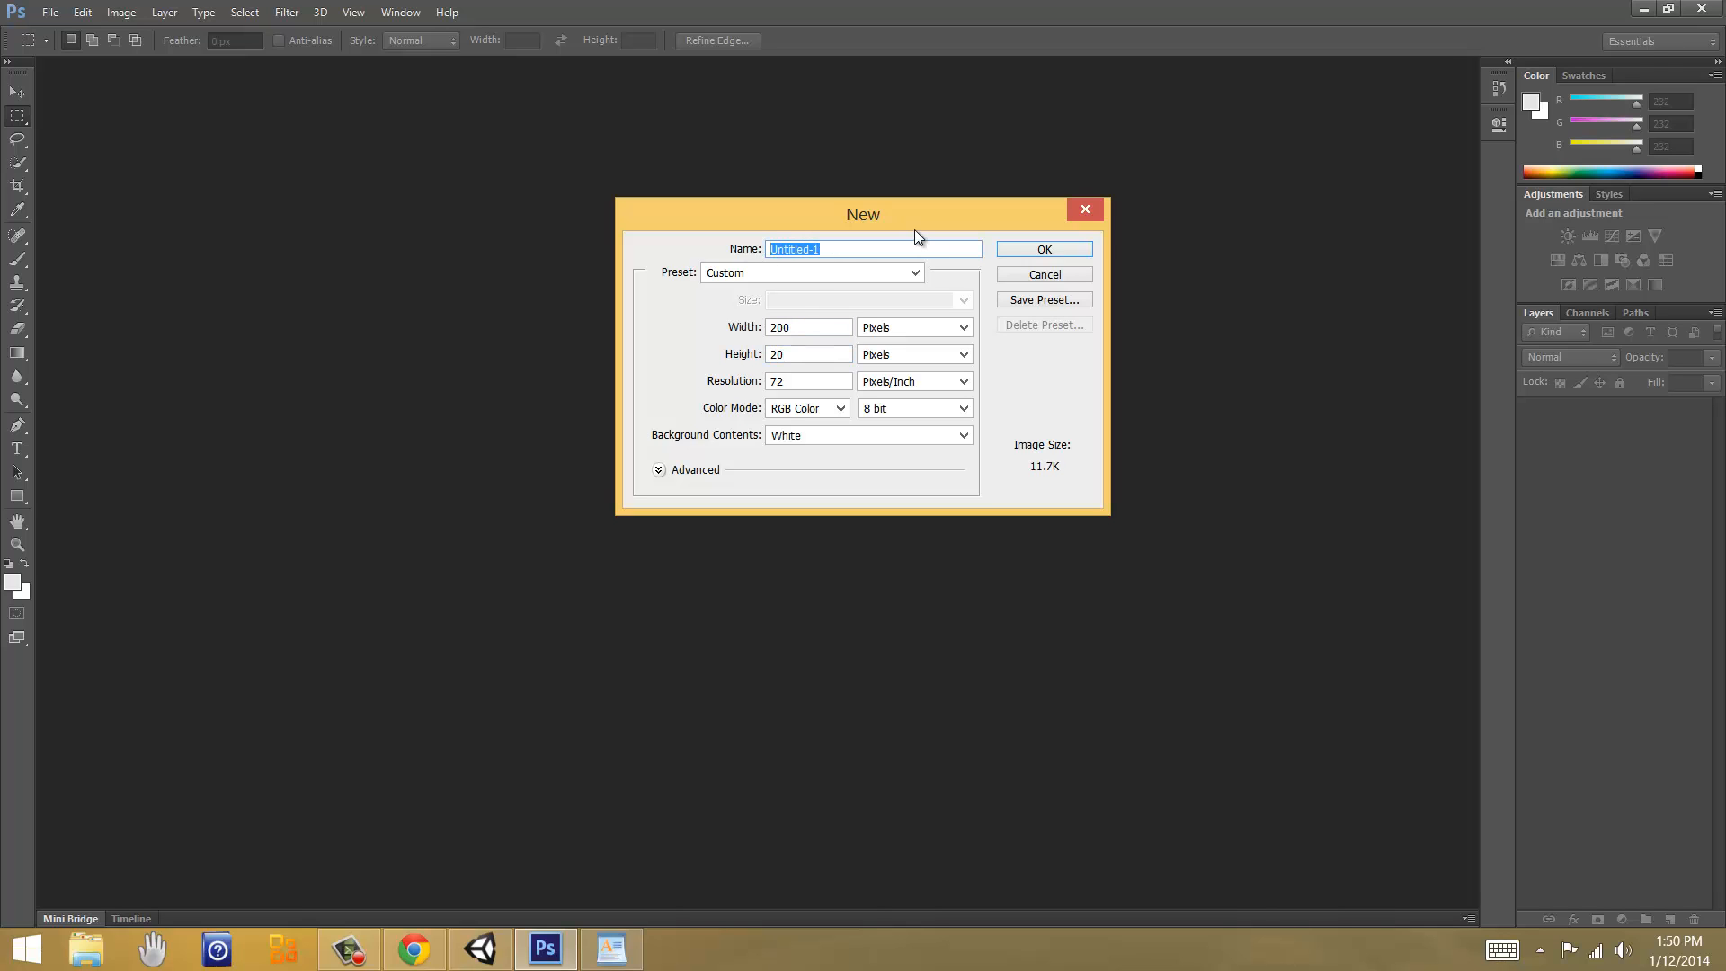
pyautogui.write('PlayButton')
pyautogui.click(812, 440)
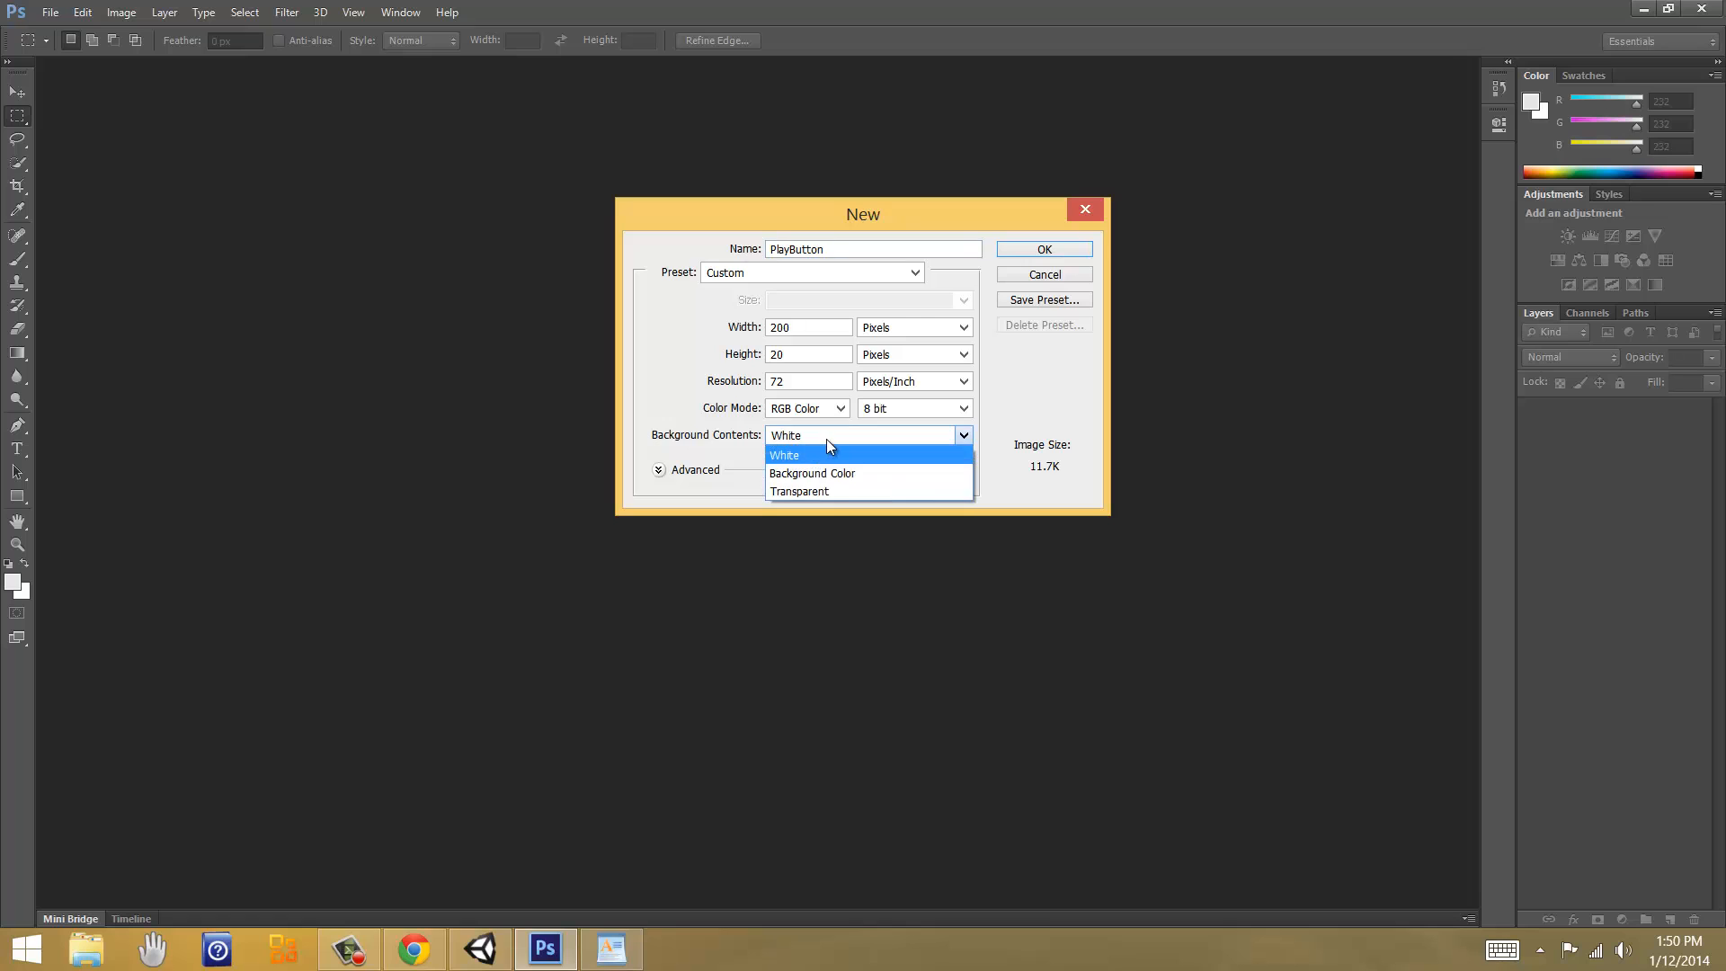
pyautogui.click(827, 491)
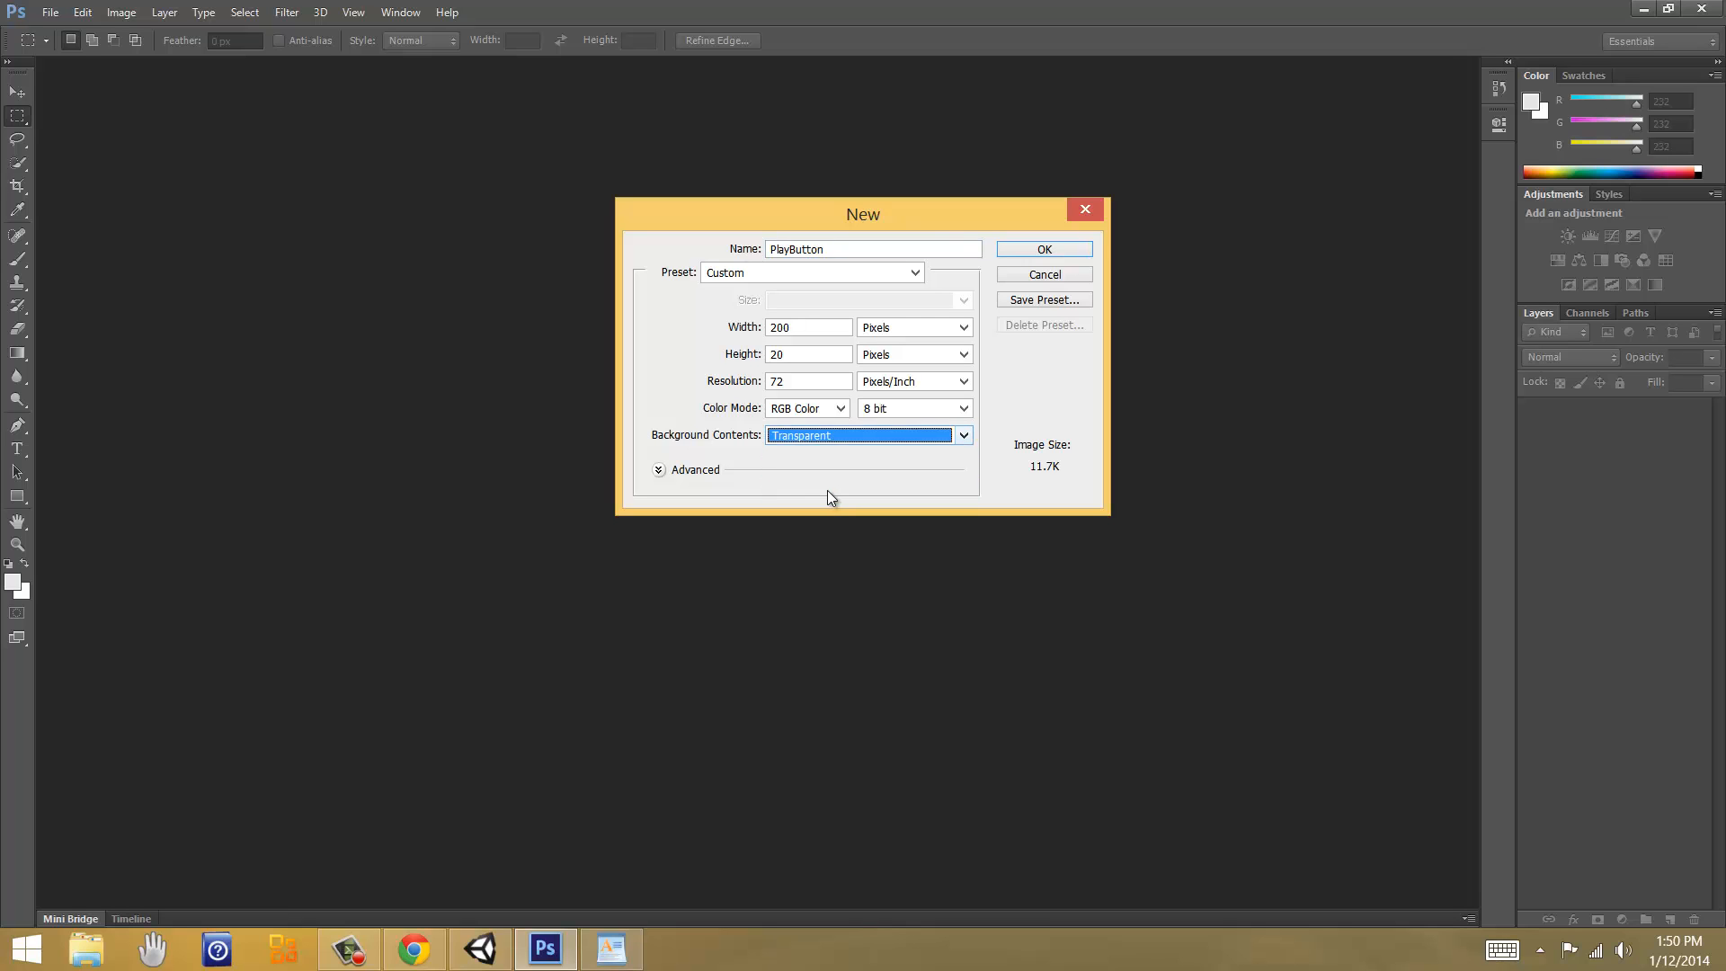
pyautogui.click(1045, 250)
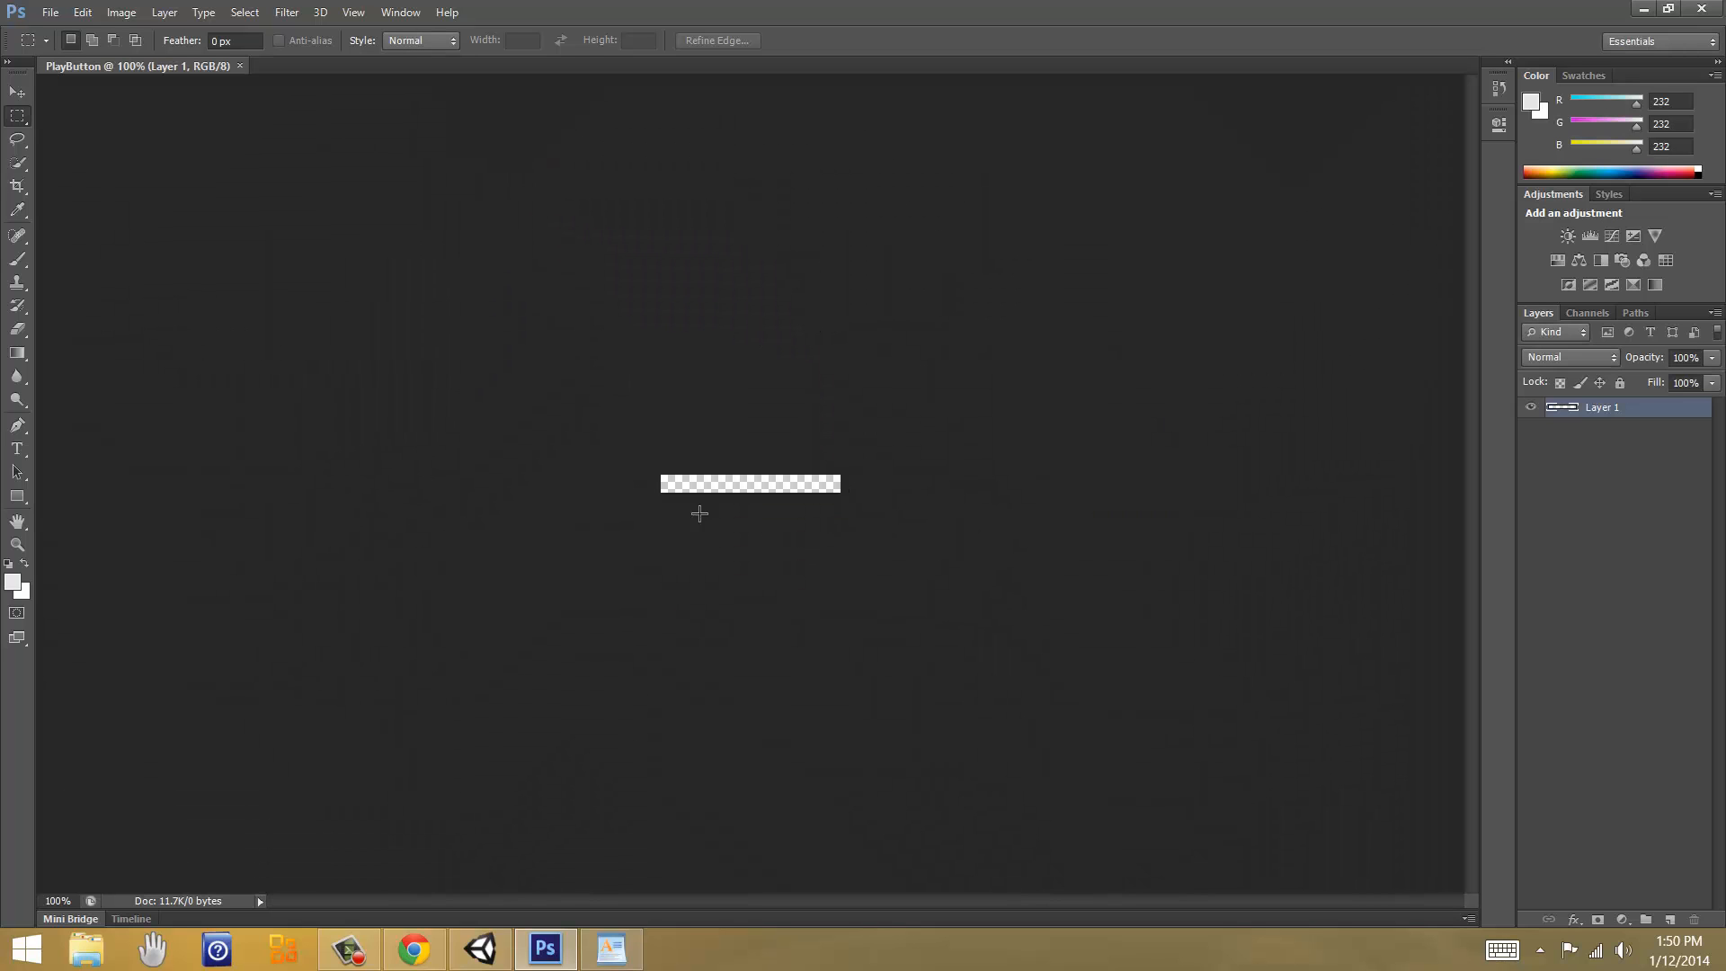
# Step: Choose the Rectangle tool and give its shape fill a linear black-to-white gradient
pyautogui.press('z')
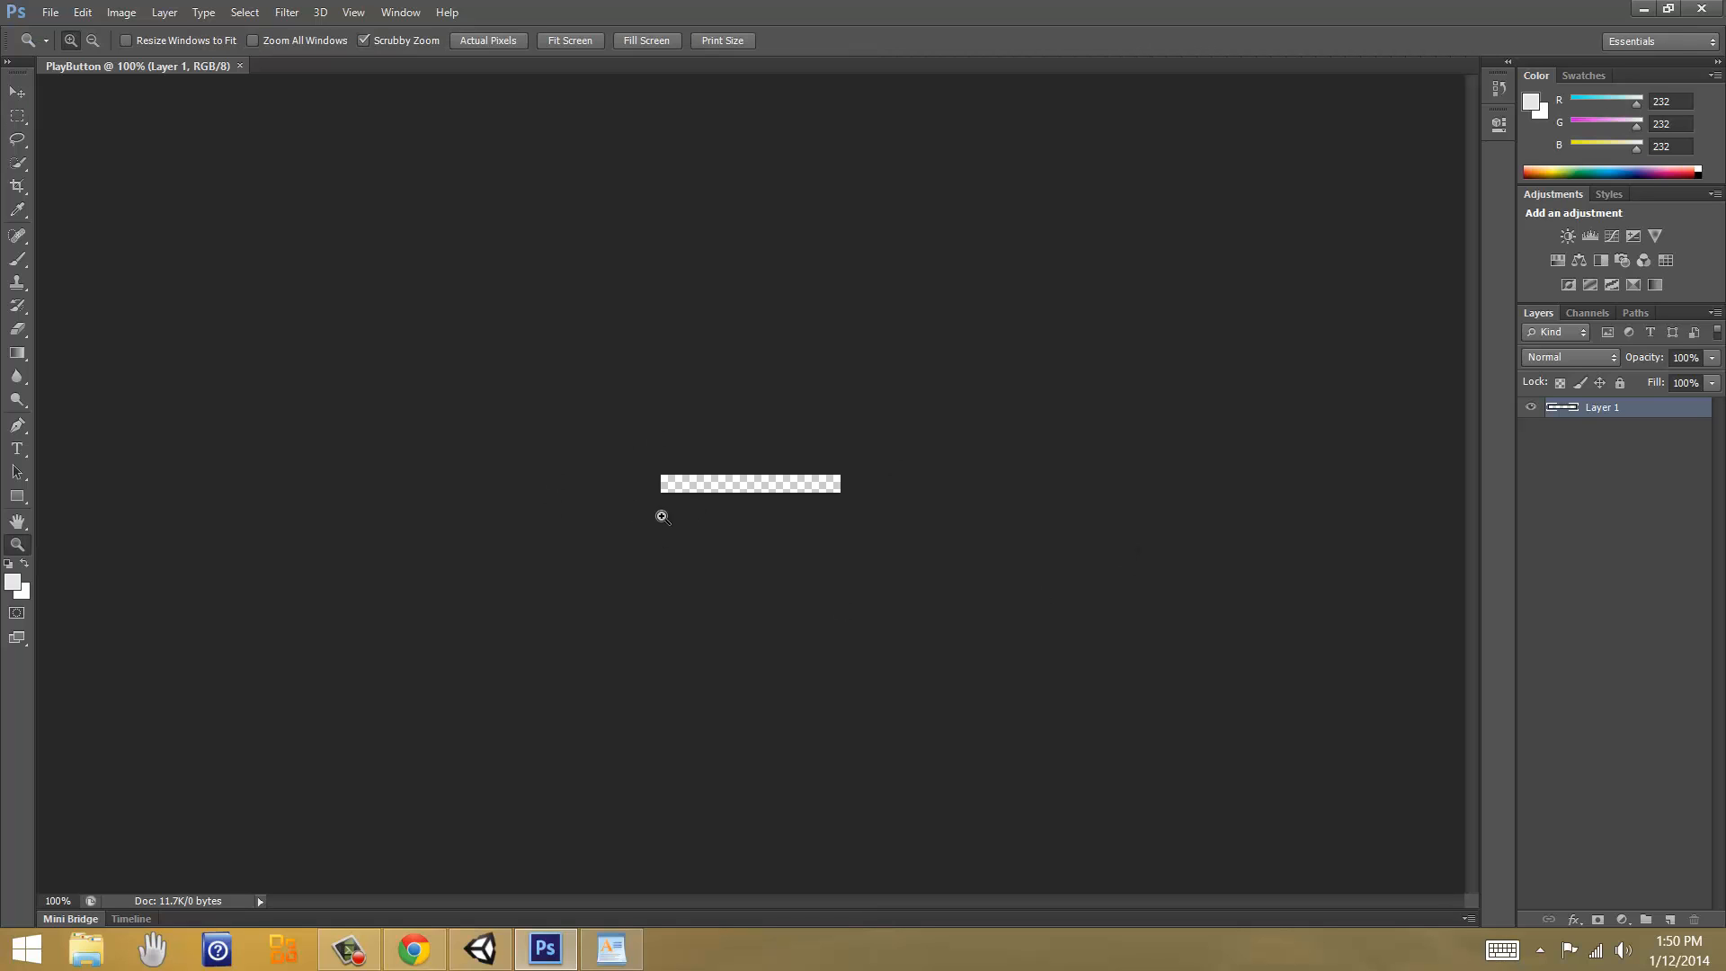
pyautogui.moveTo(659, 512); pyautogui.dragTo(787, 570)
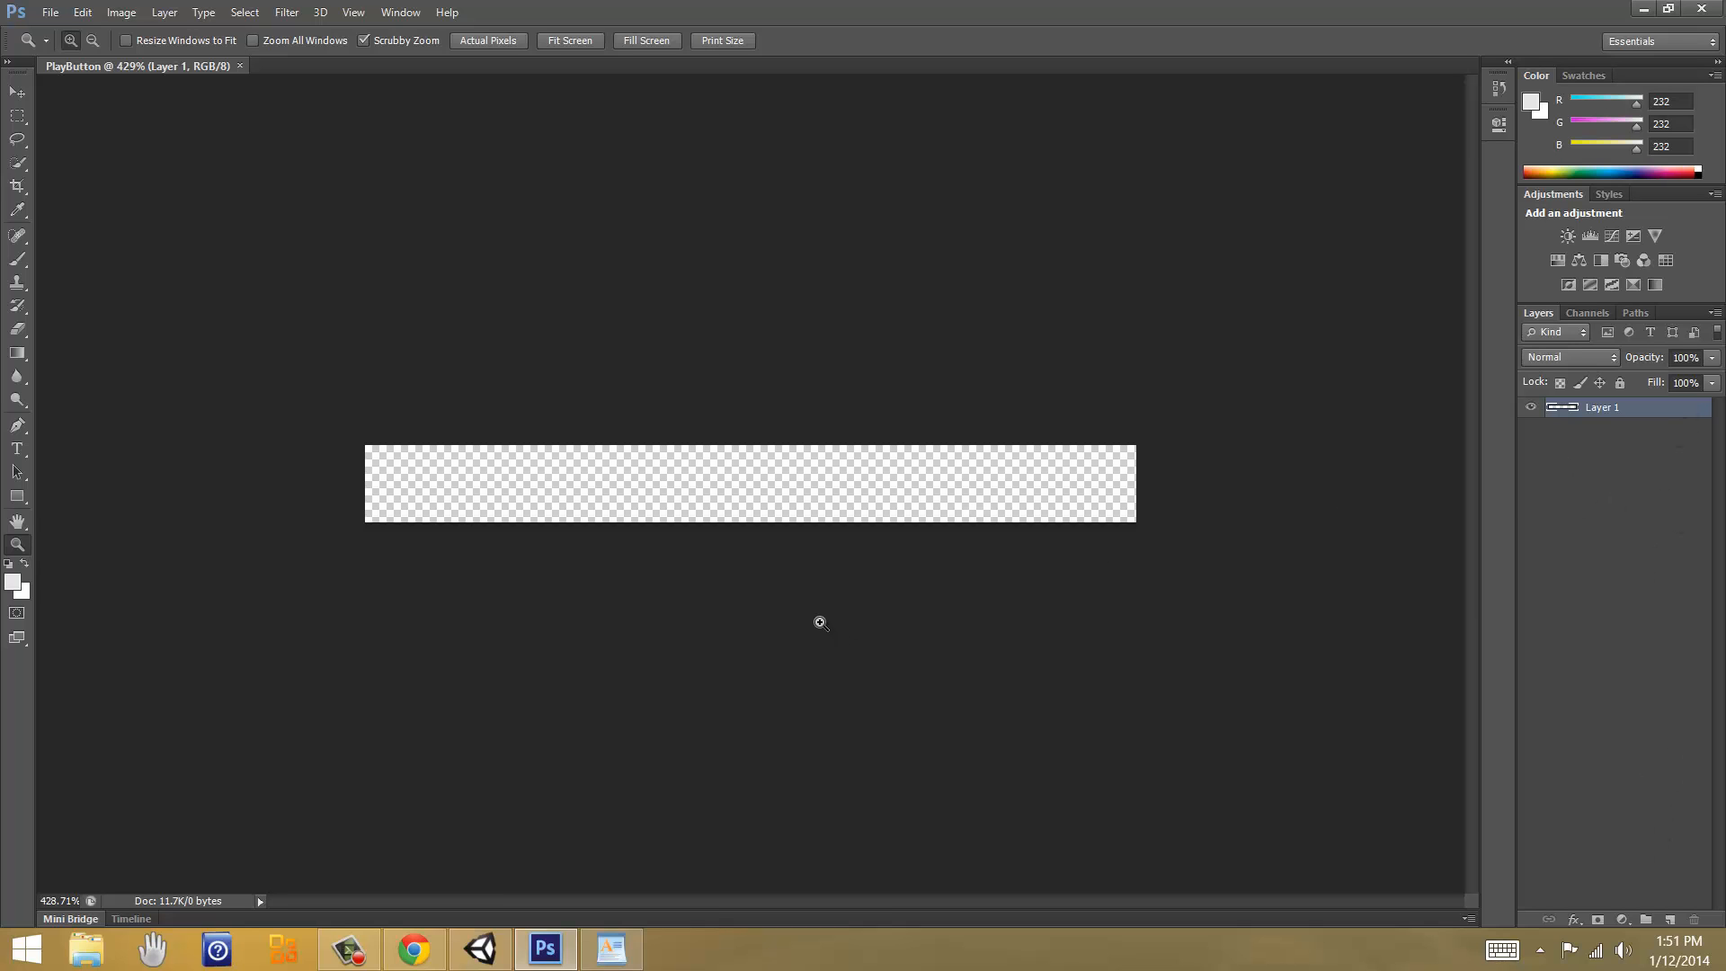
pyautogui.press('r')
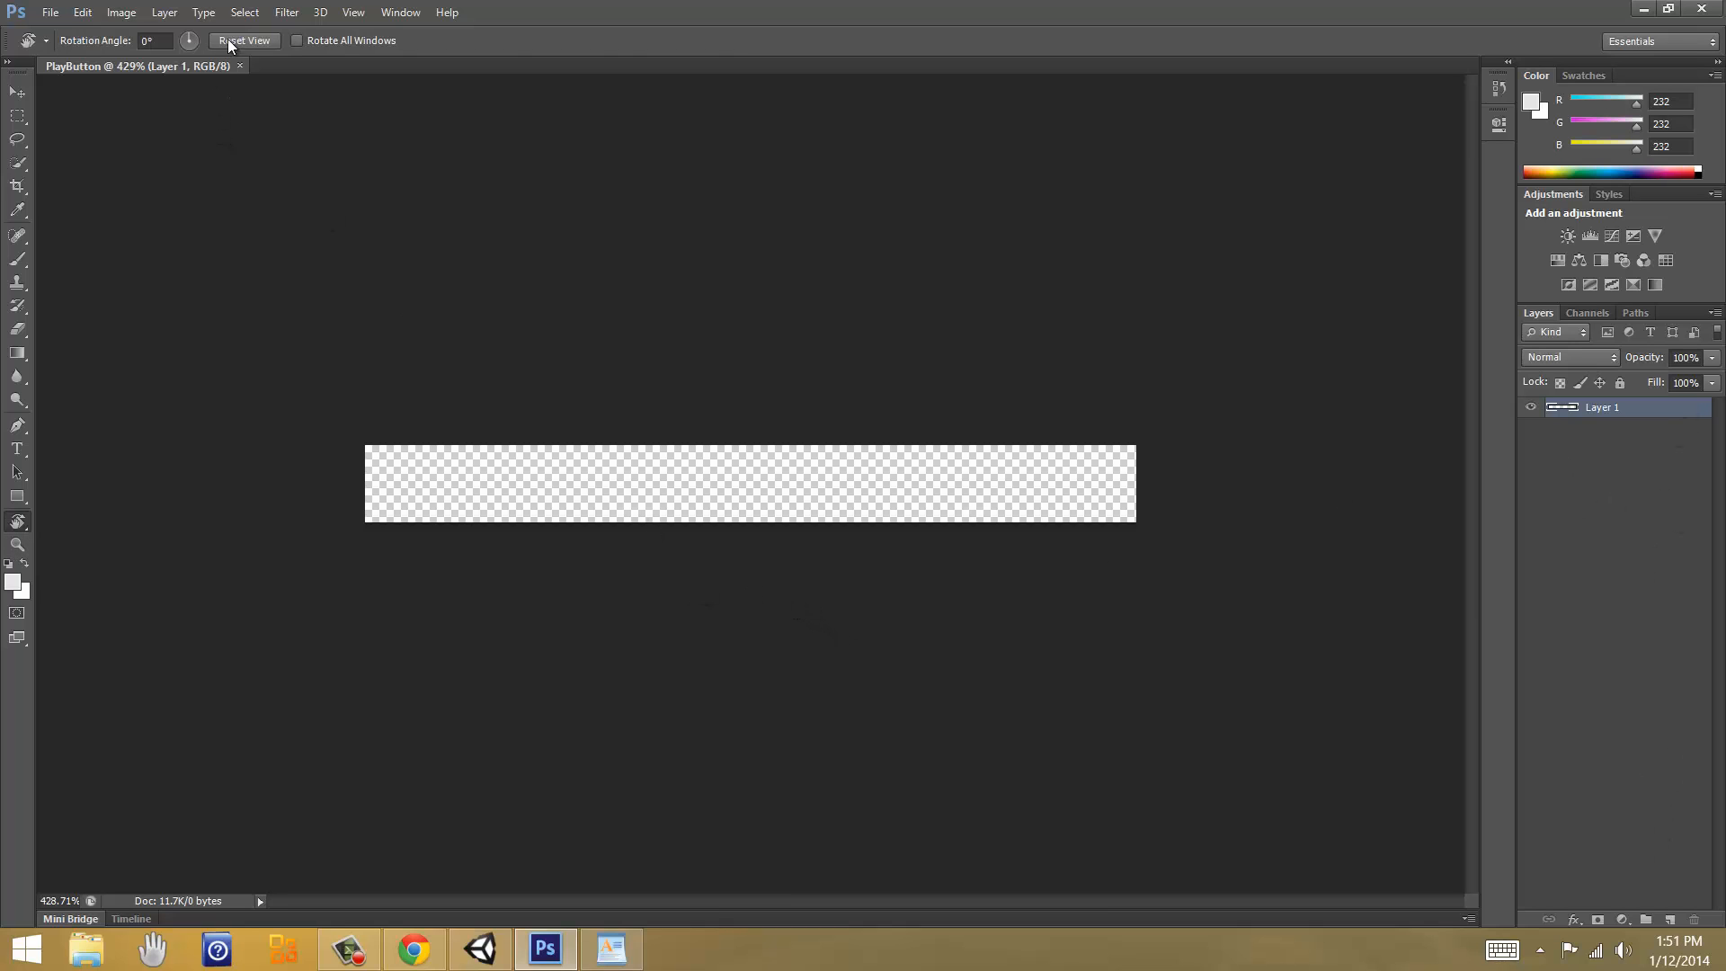
pyautogui.click(18, 92)
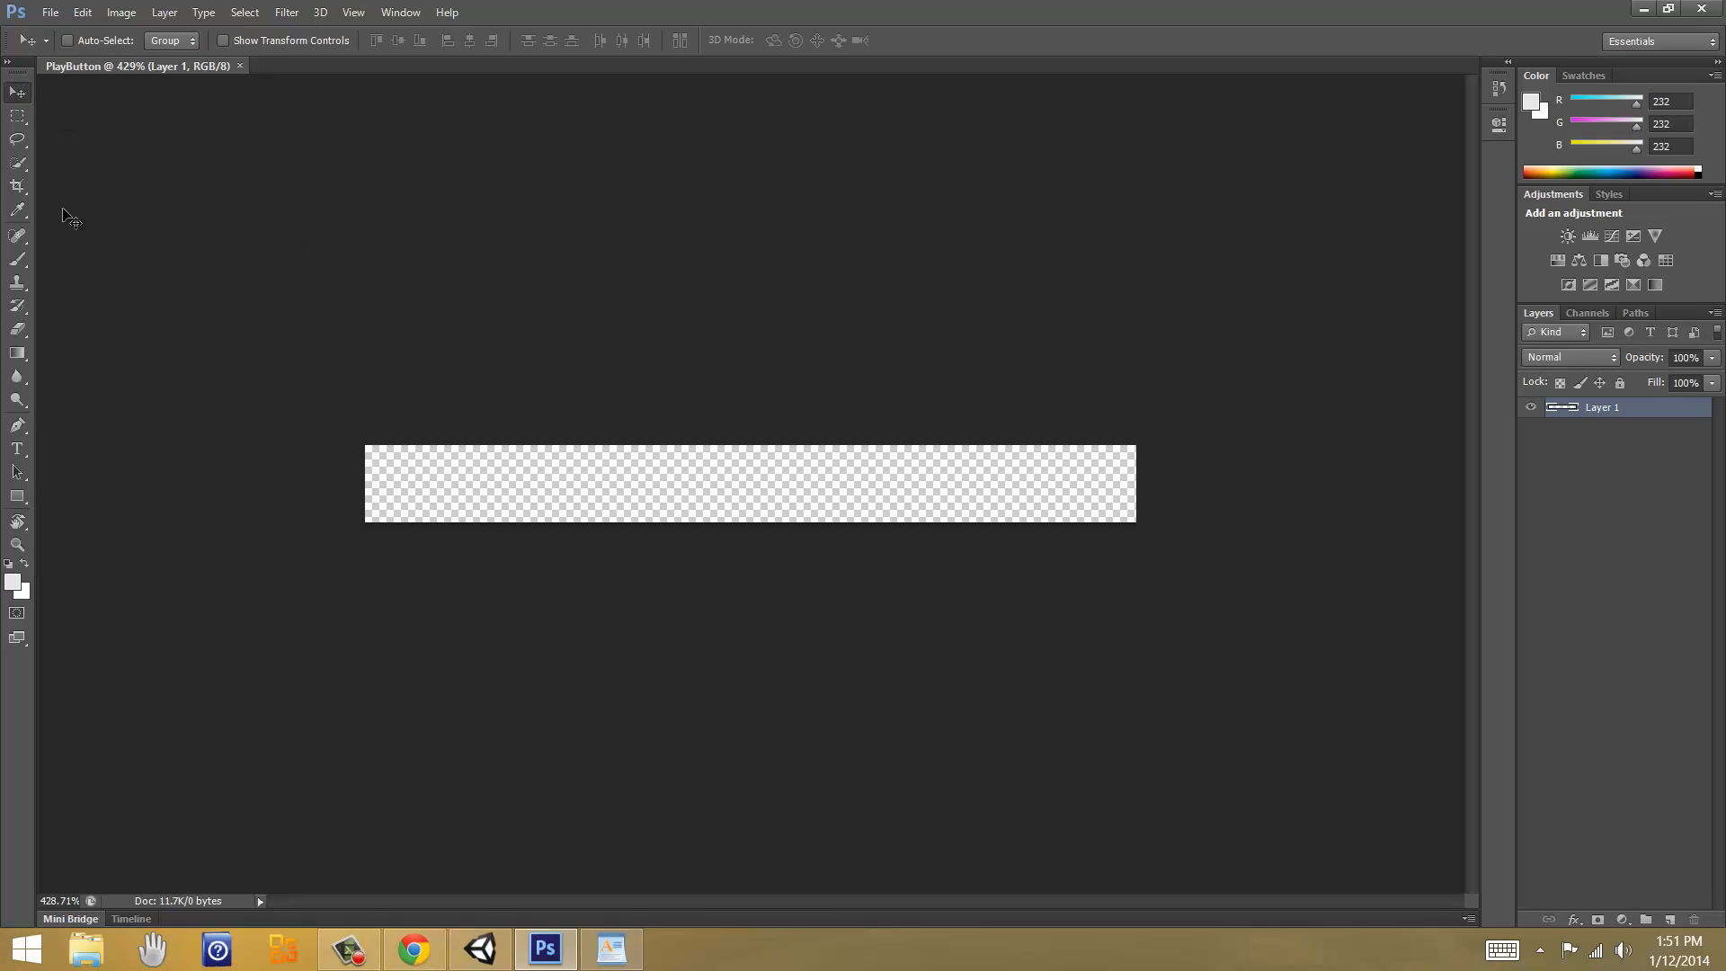
pyautogui.click(20, 353)
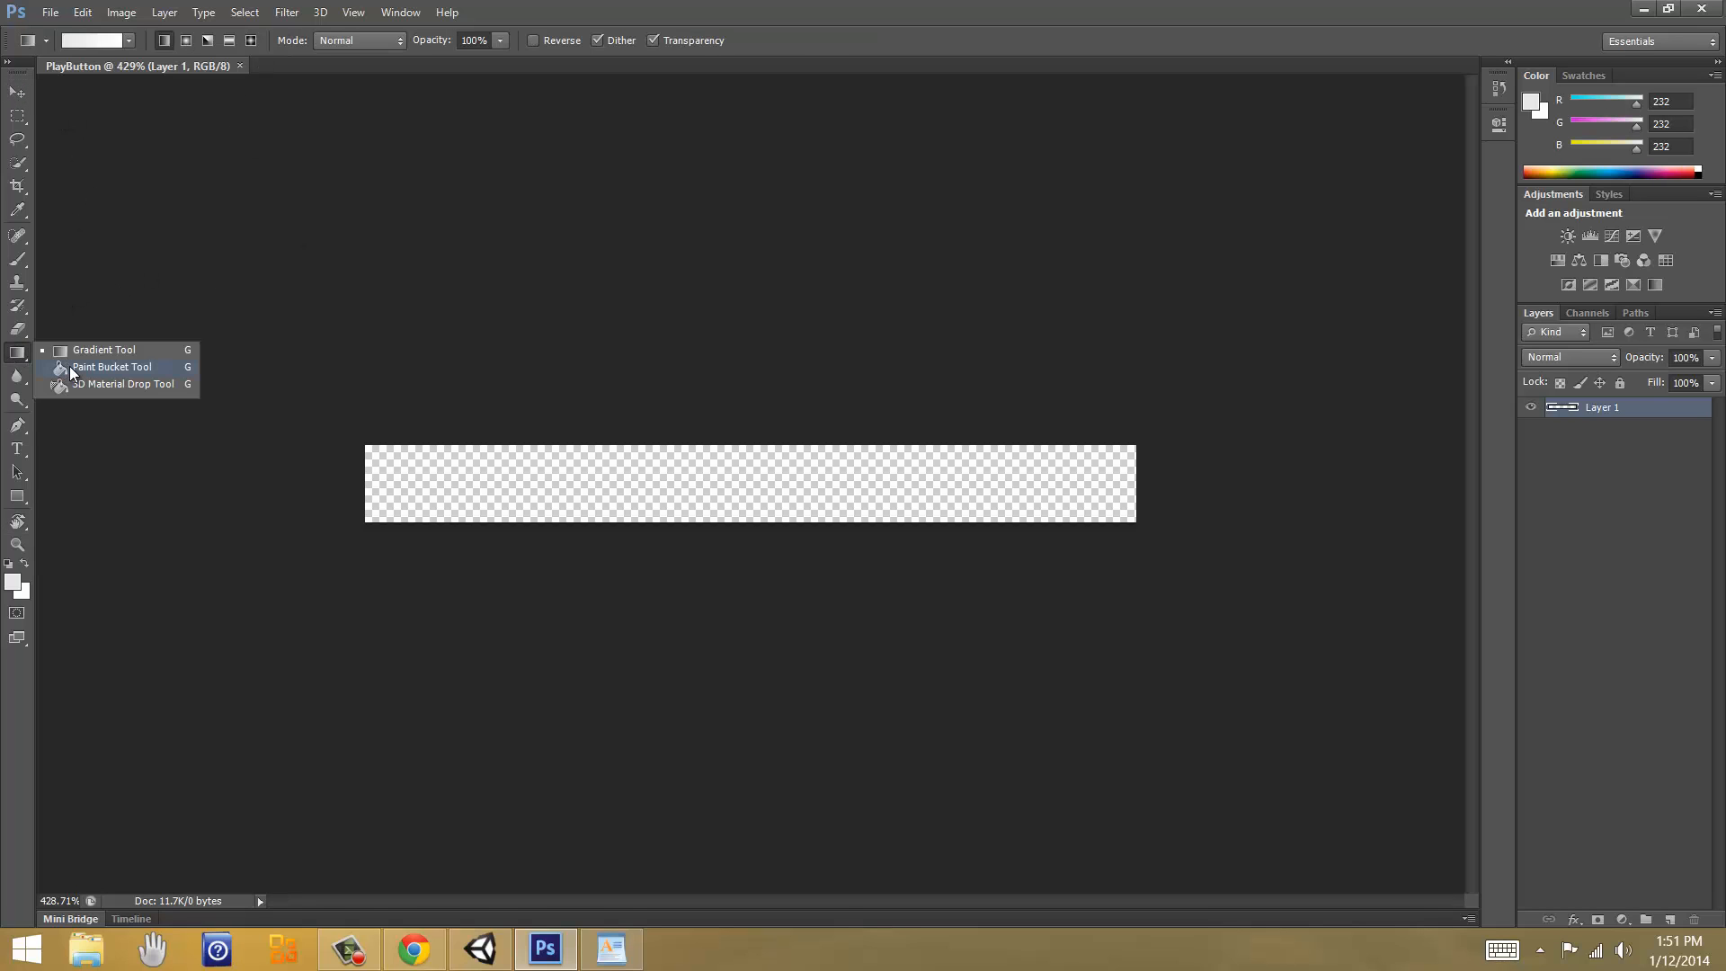
pyautogui.click(18, 497)
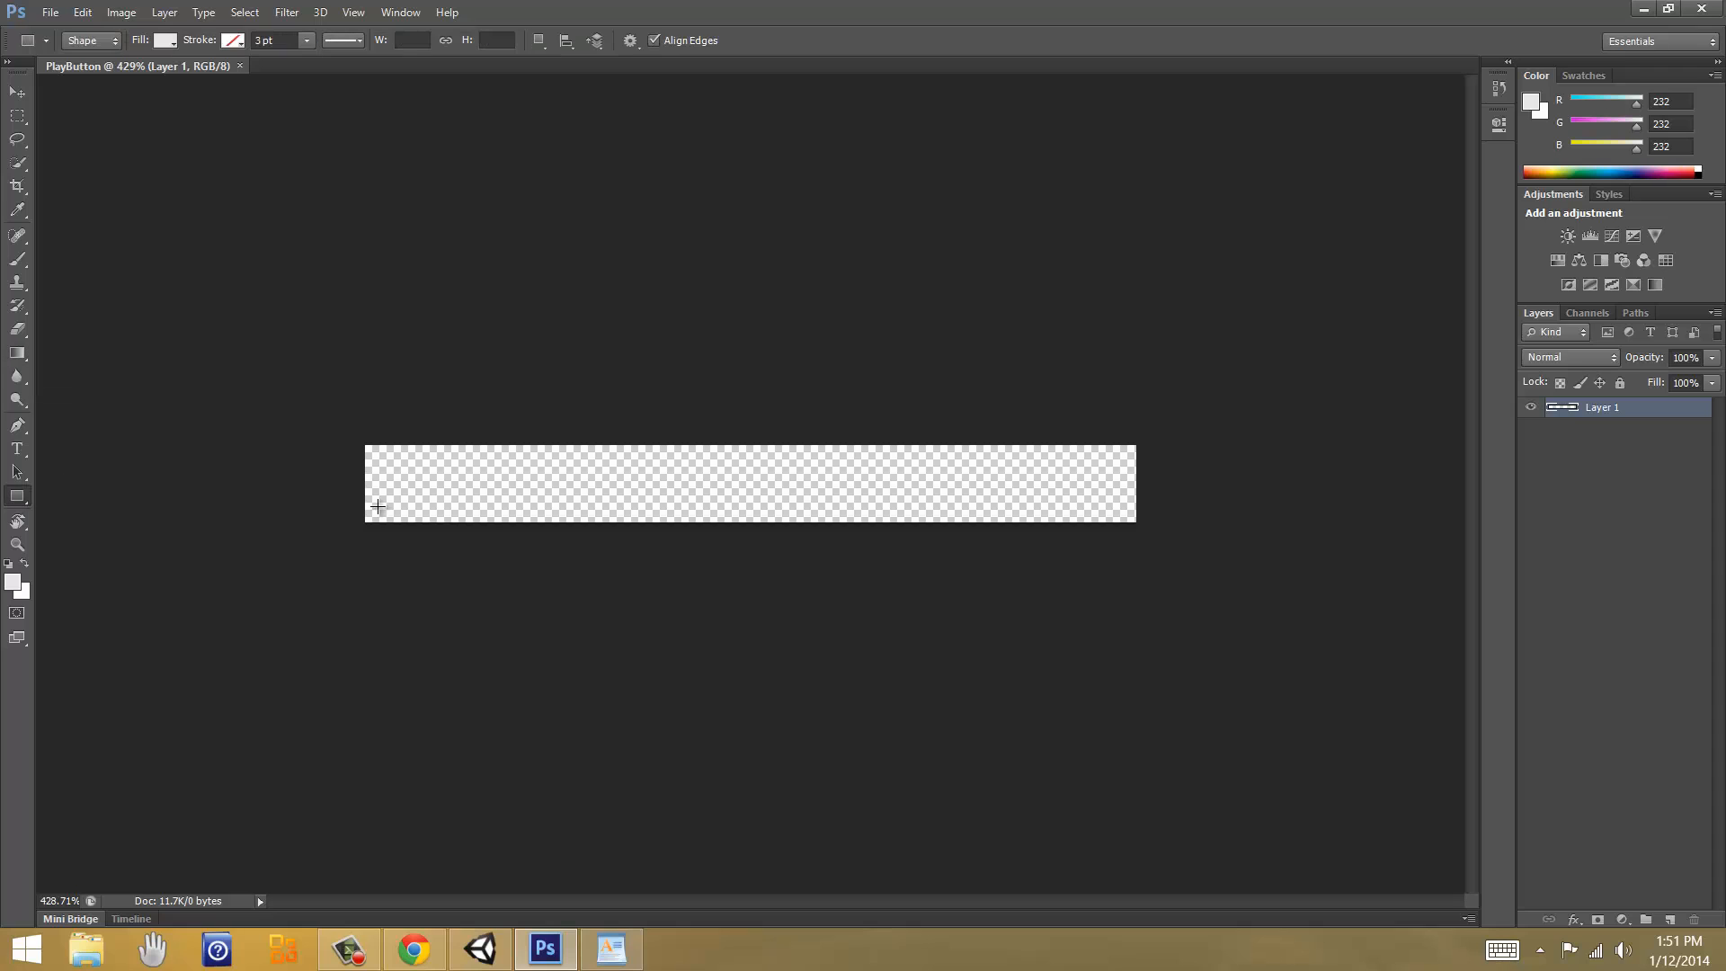
pyautogui.click(168, 41)
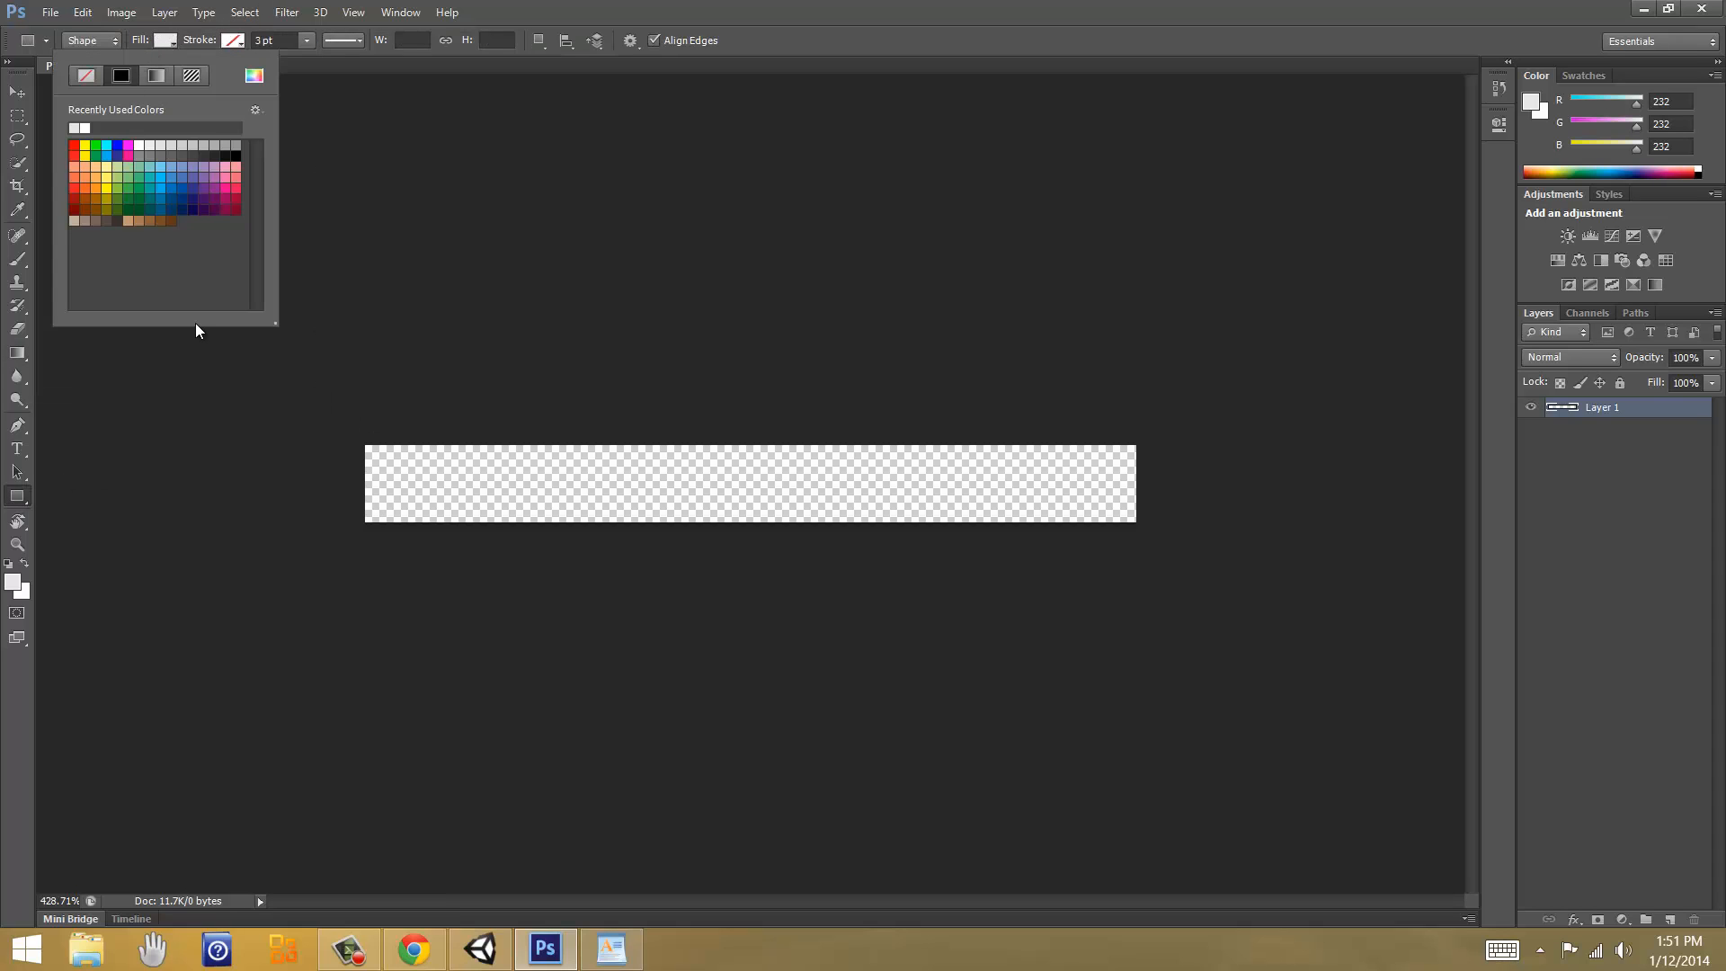
pyautogui.click(158, 75)
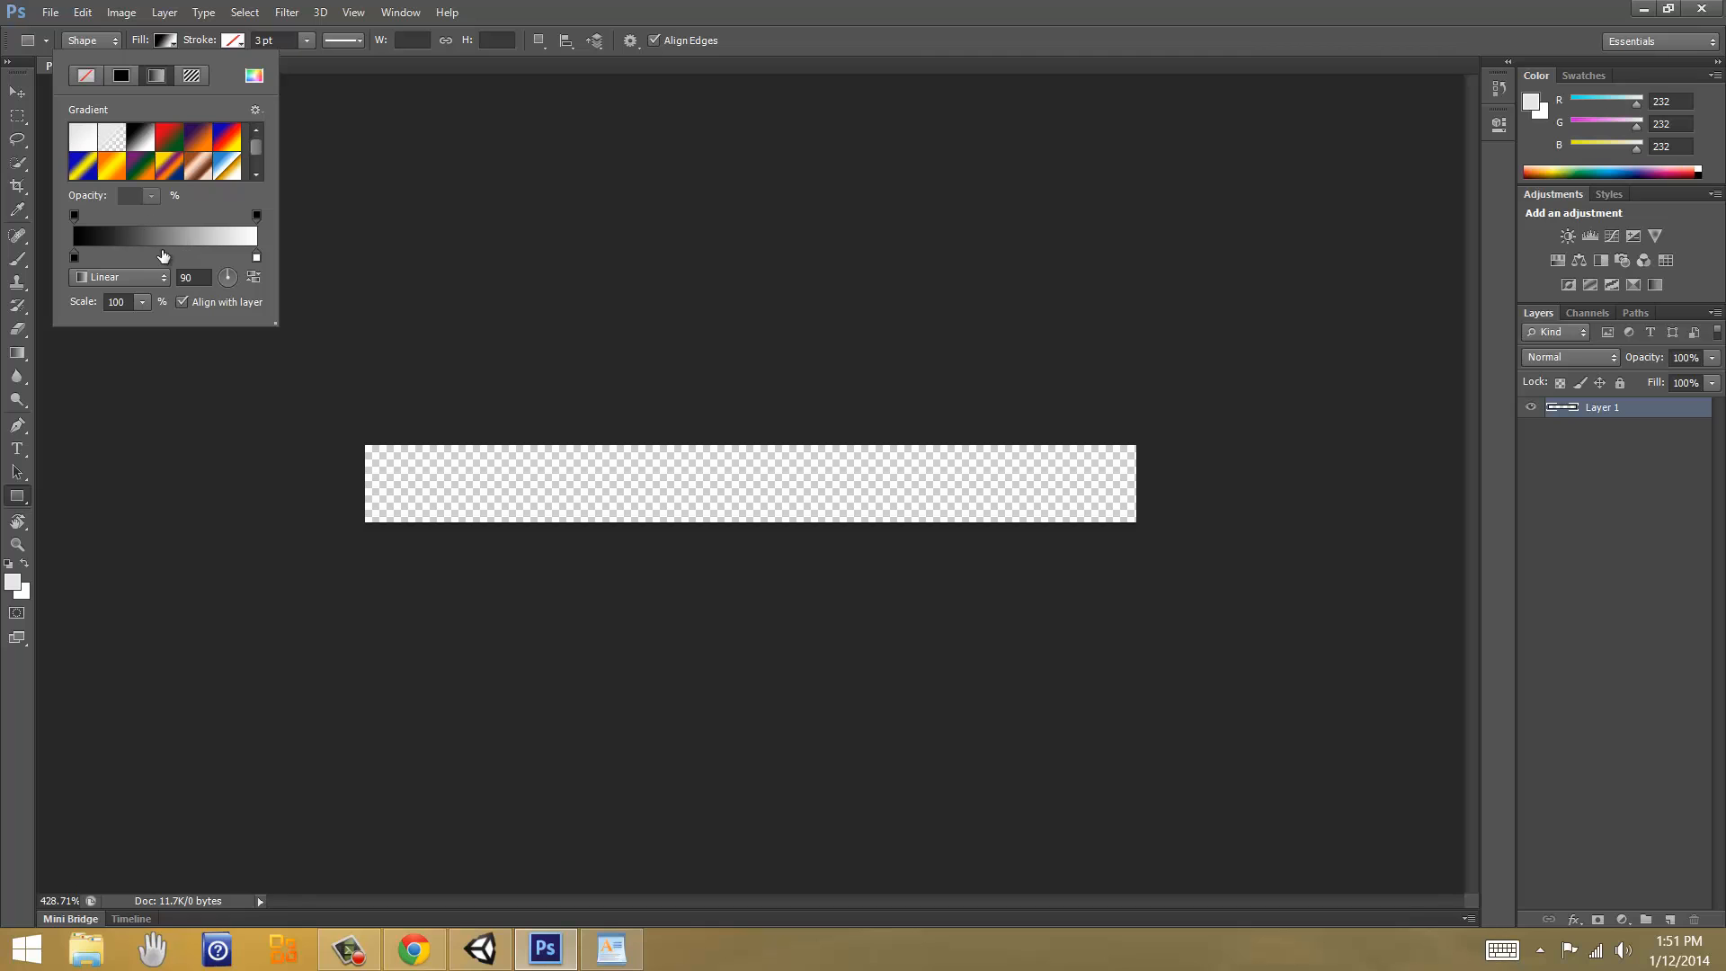
# Step: Set the black colour stop of the gradient fill to pure blue (0000ff)
pyautogui.click(72, 217)
pyautogui.doubleClick(73, 256)
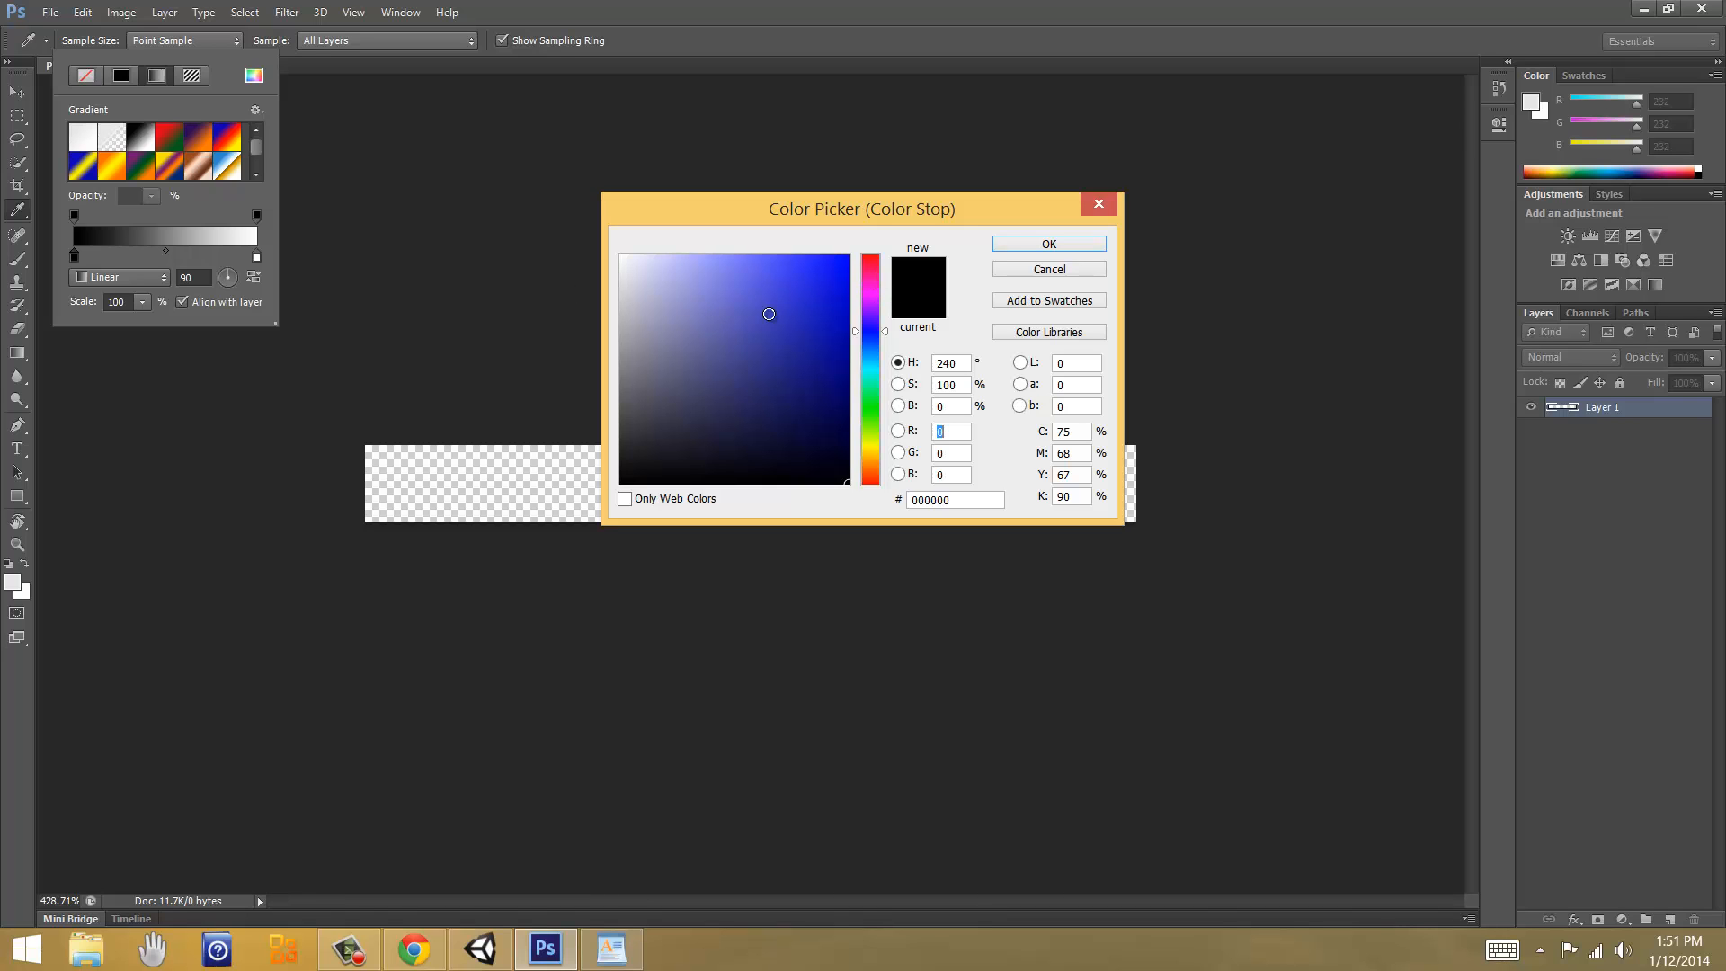
pyautogui.moveTo(768, 313)
pyautogui.mouseDown()
pyautogui.moveTo(817, 269)
pyautogui.moveTo(771, 219)
pyautogui.moveTo(860, 213)
pyautogui.mouseUp()
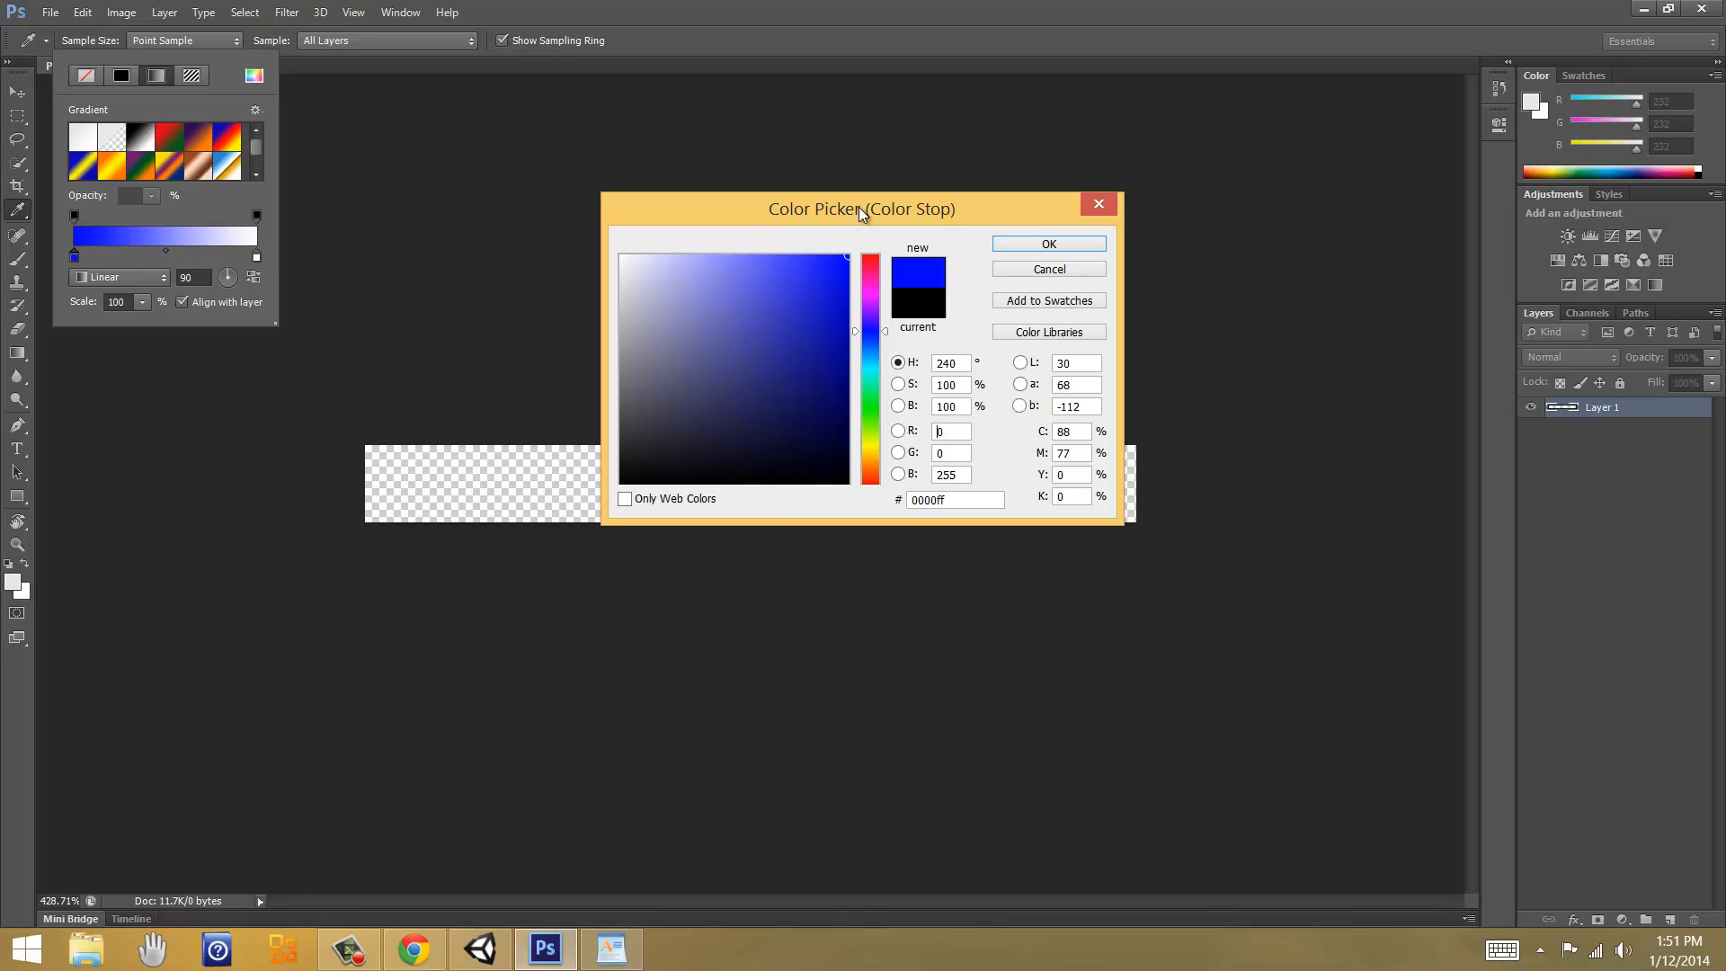
pyautogui.click(1007, 244)
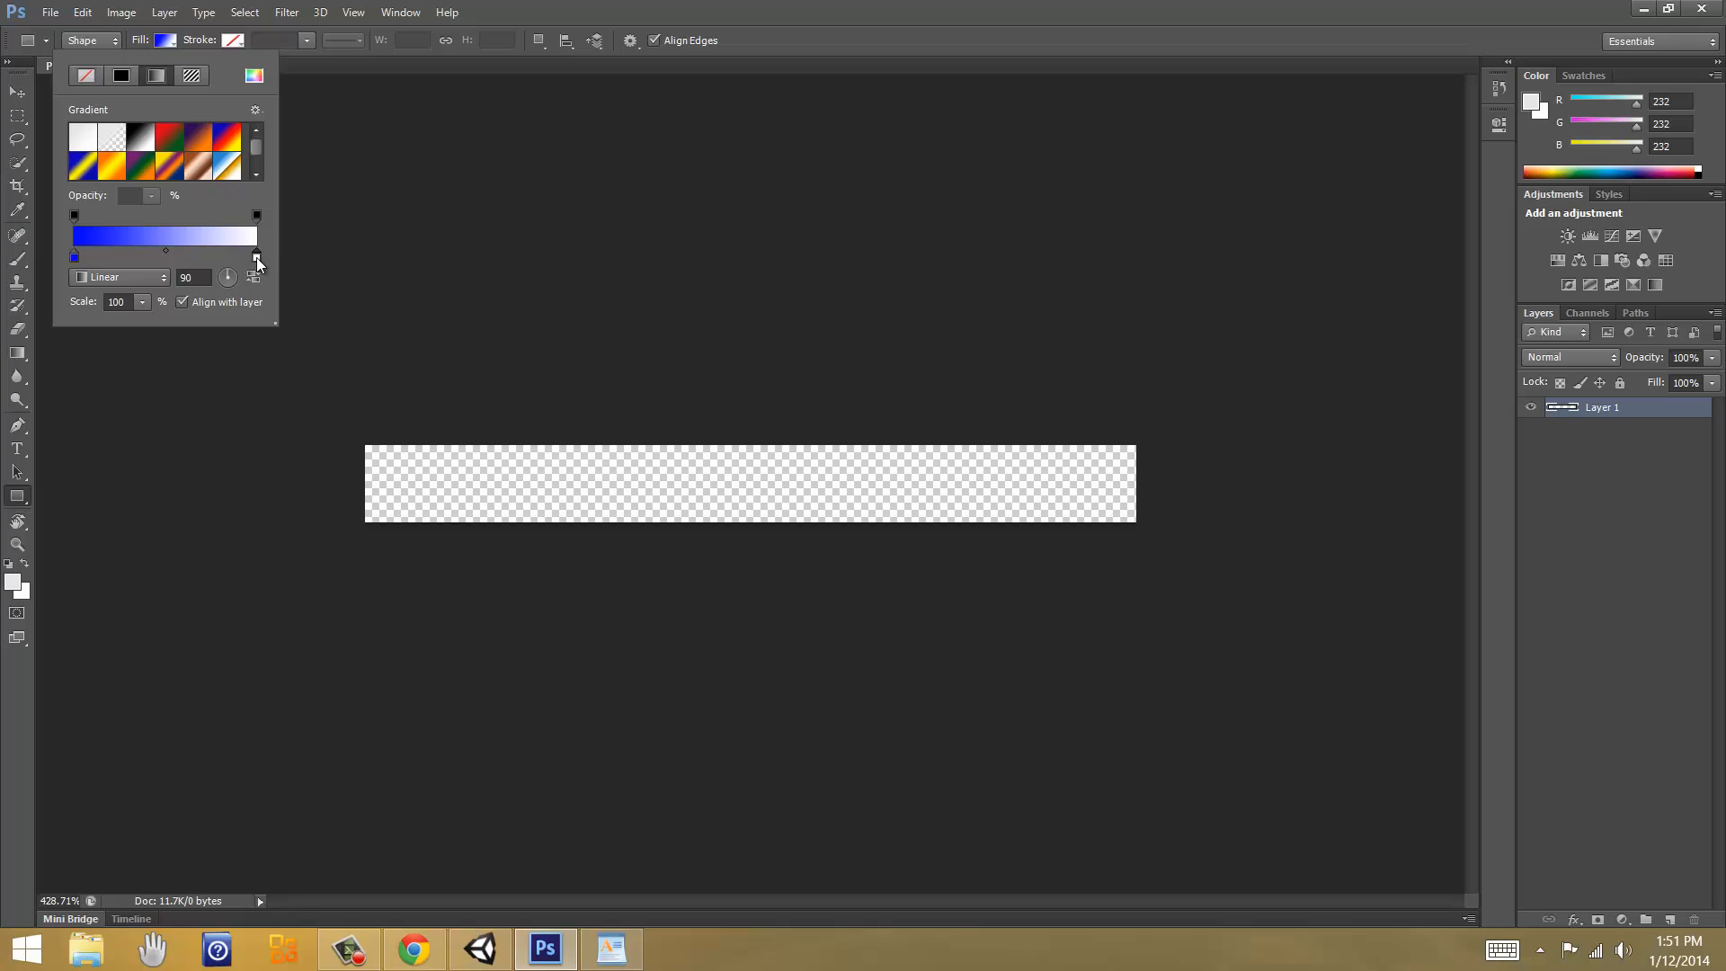
# Step: Try a light blue (0fadff) gradient end stop, draw a rectangle of about 176 × 36 px over the canvas, and undo the rectangle
pyautogui.doubleClick(256, 257)
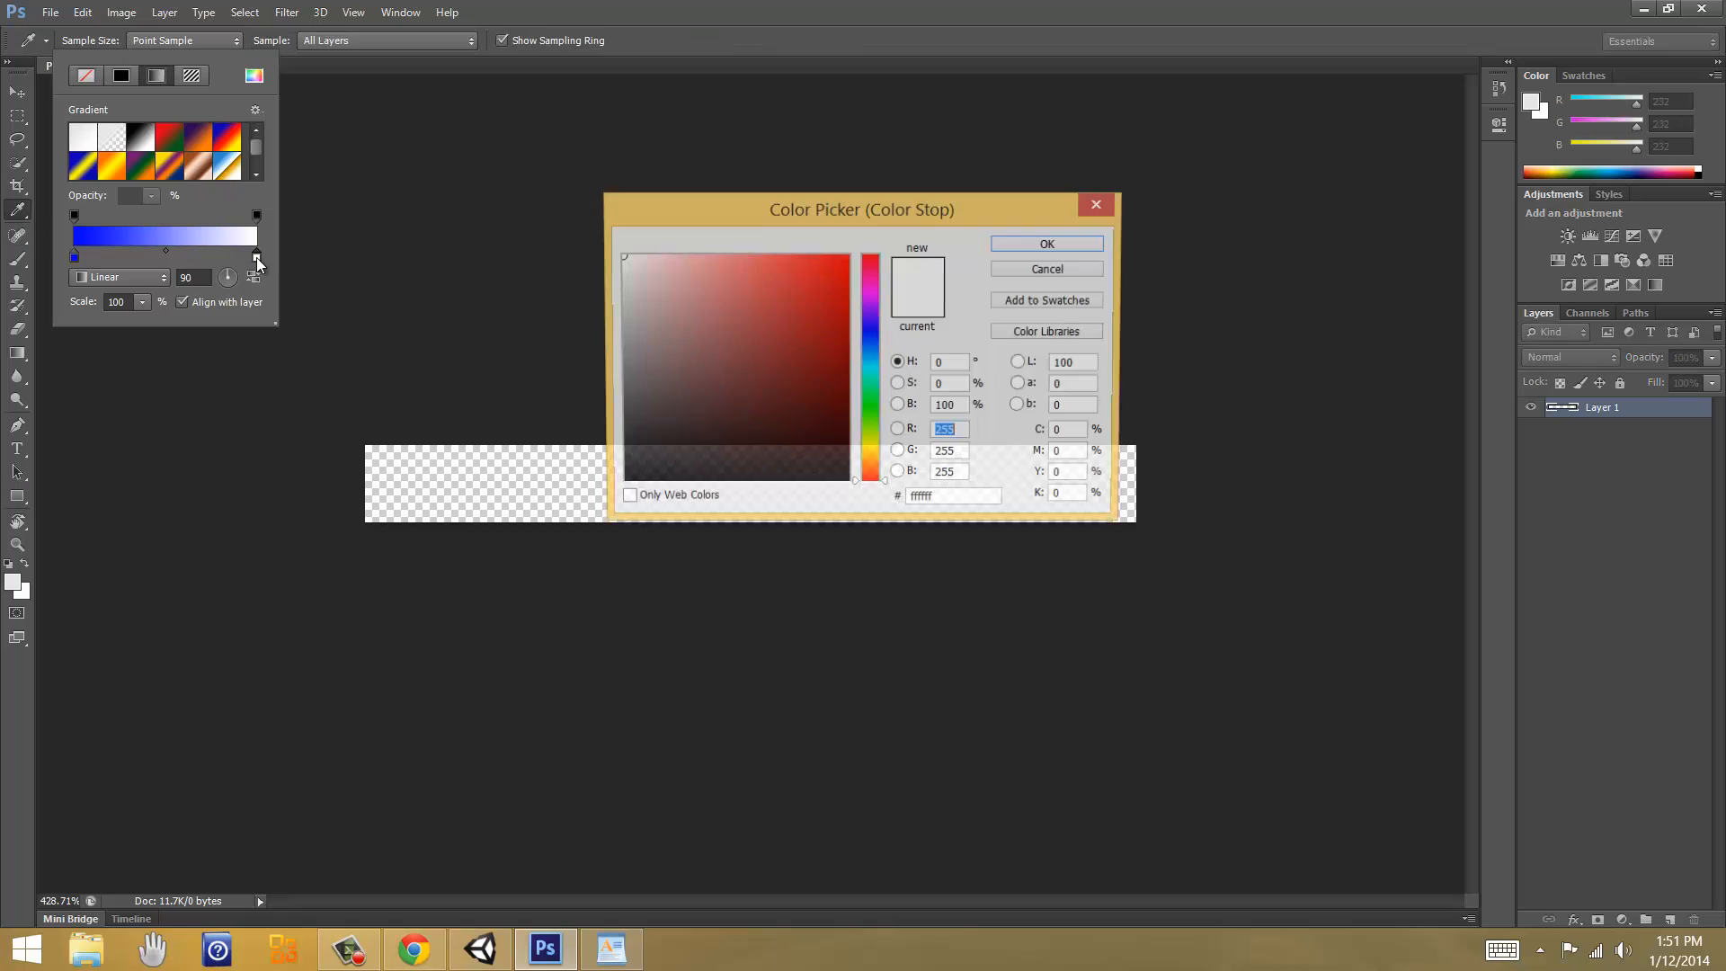
pyautogui.click(878, 356)
pyautogui.click(835, 257)
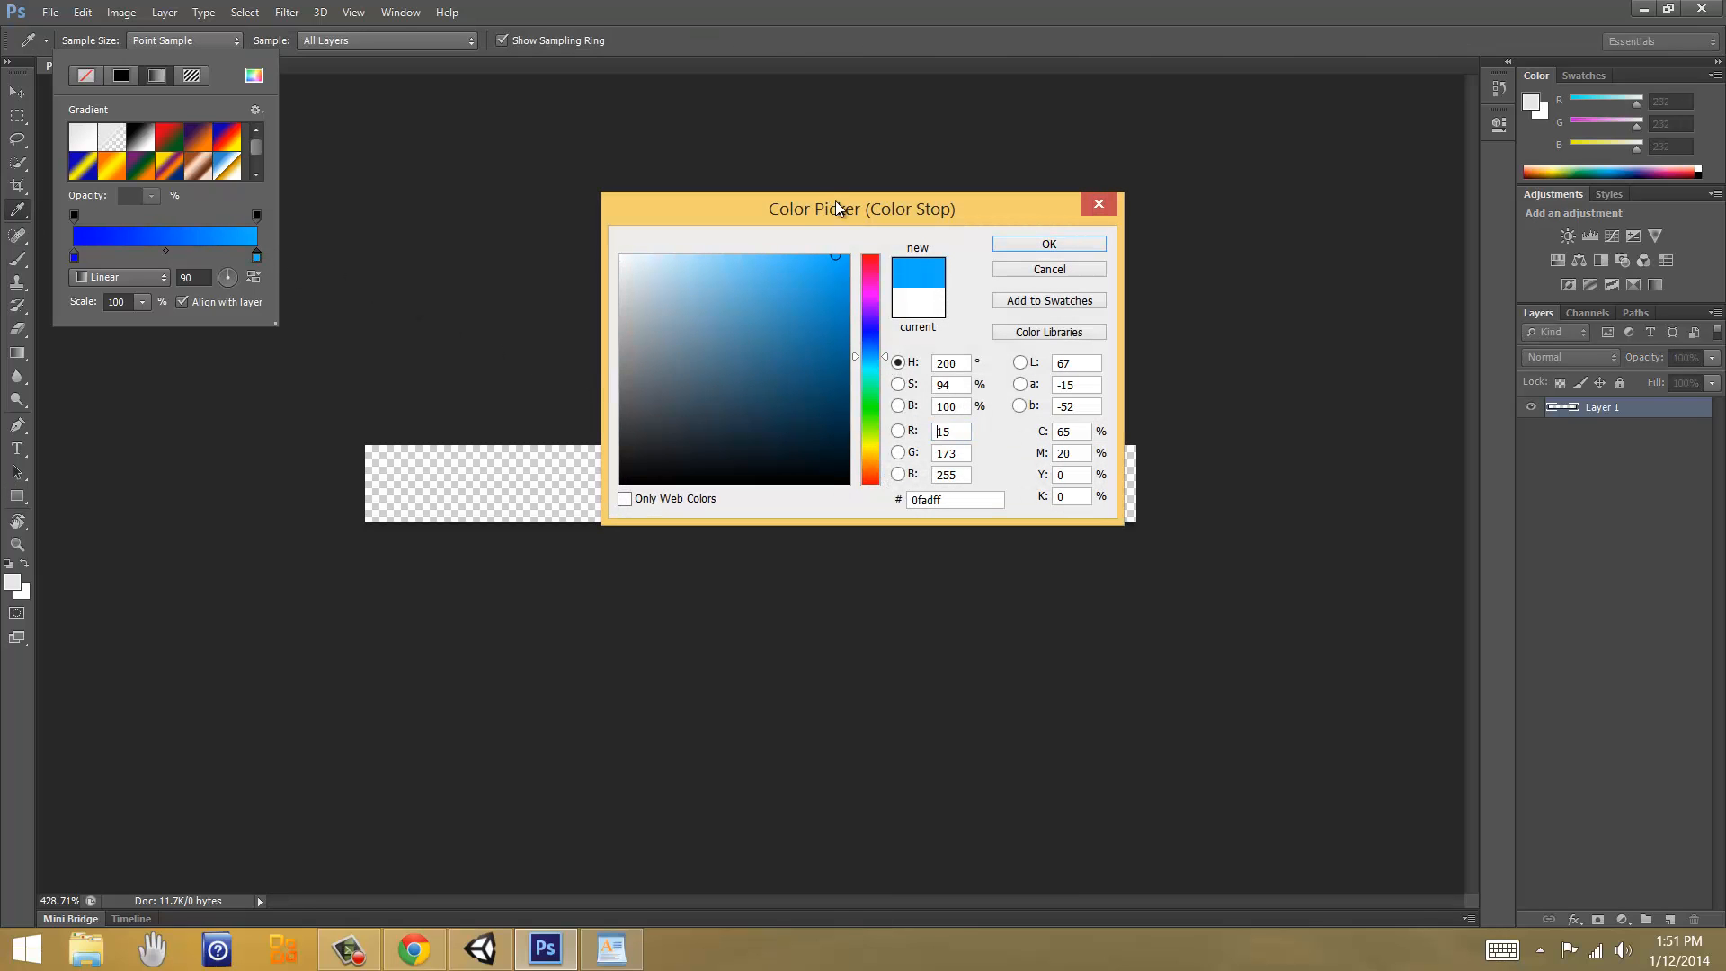
pyautogui.click(1043, 244)
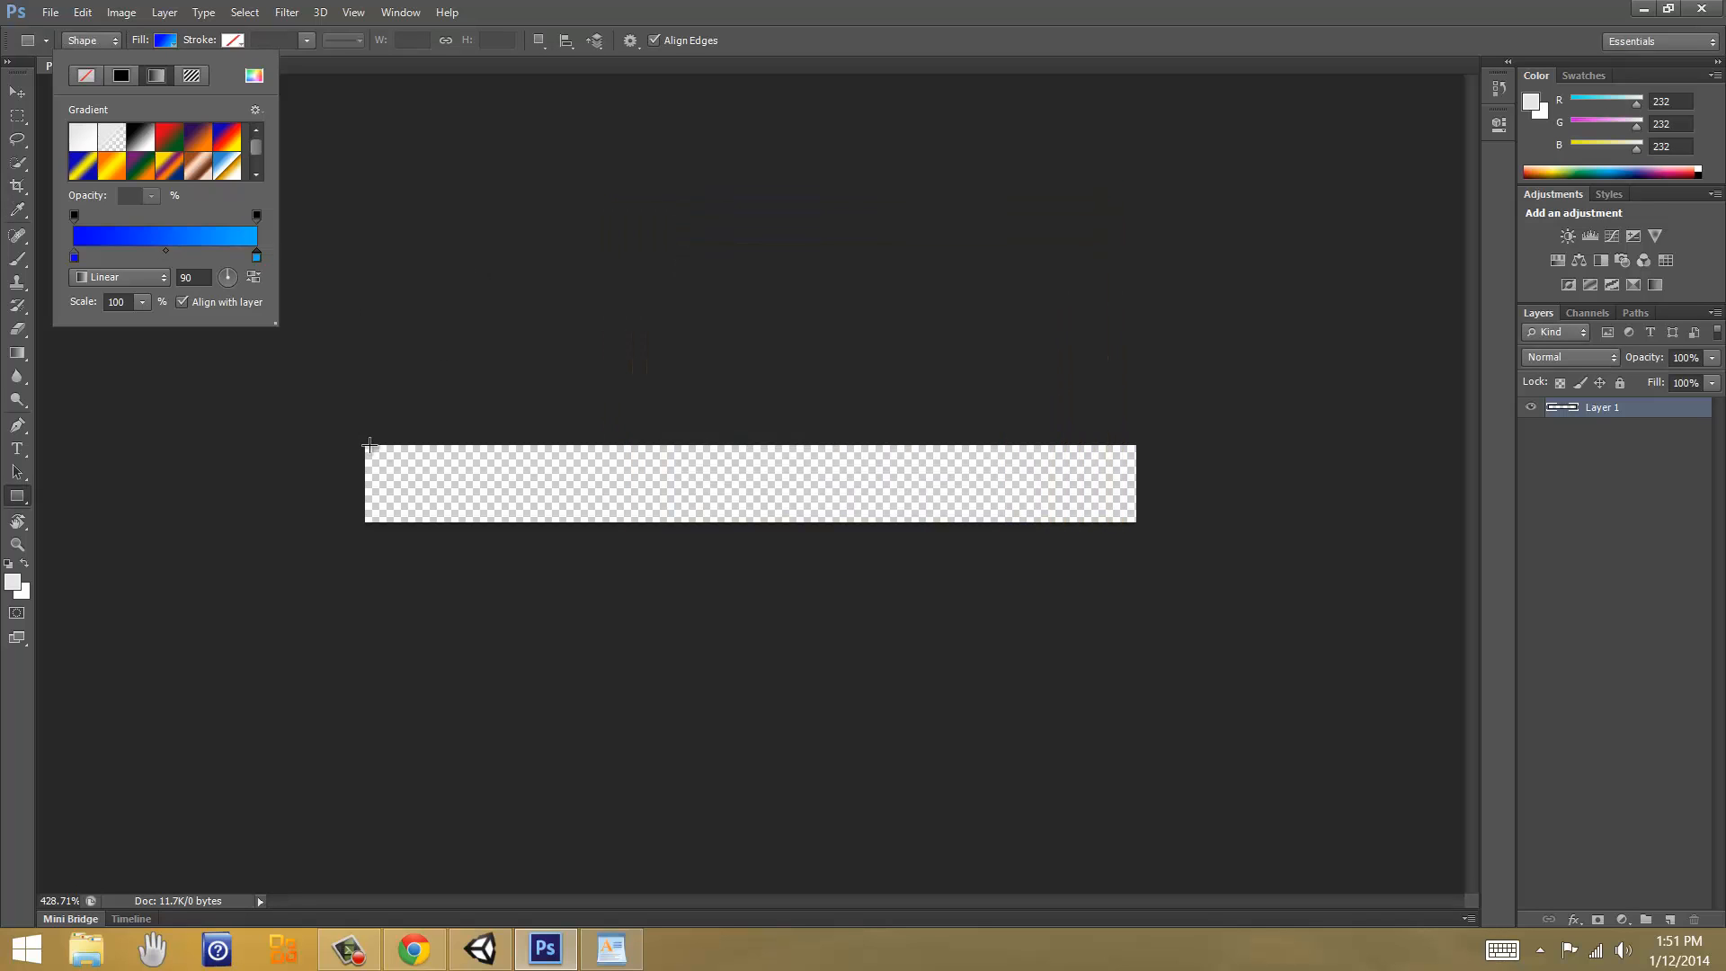
pyautogui.moveTo(370, 445); pyautogui.dragTo(1030, 585)
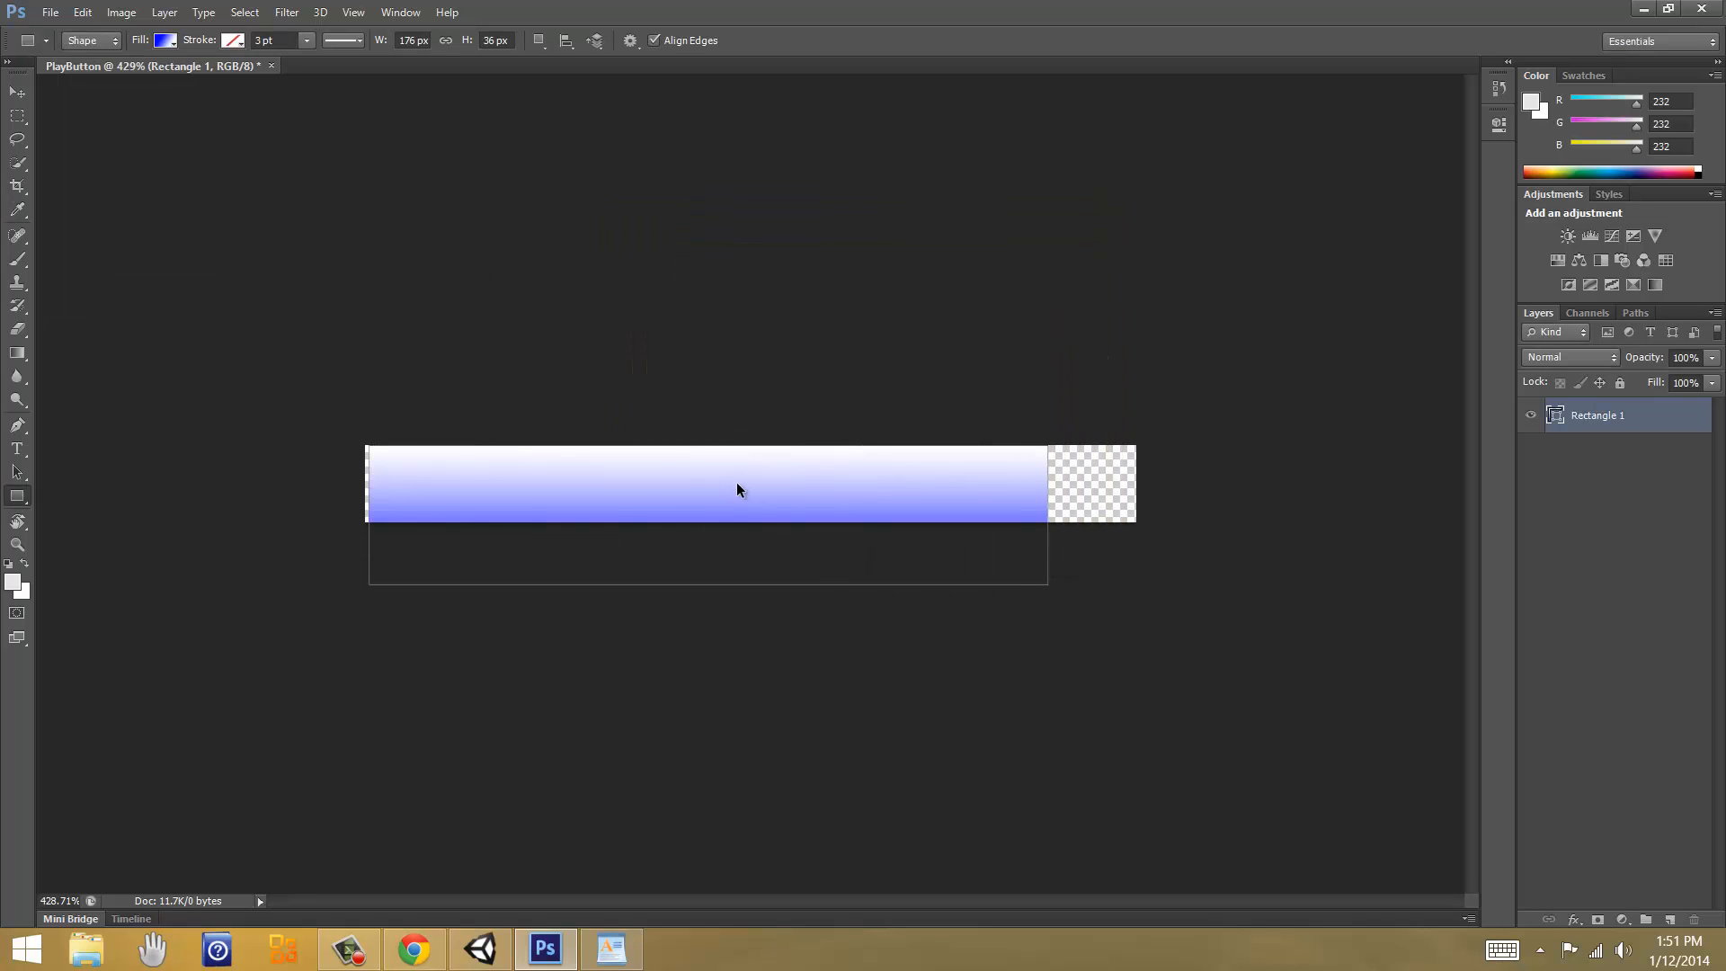
pyautogui.hotkey('ctrl', 'z')
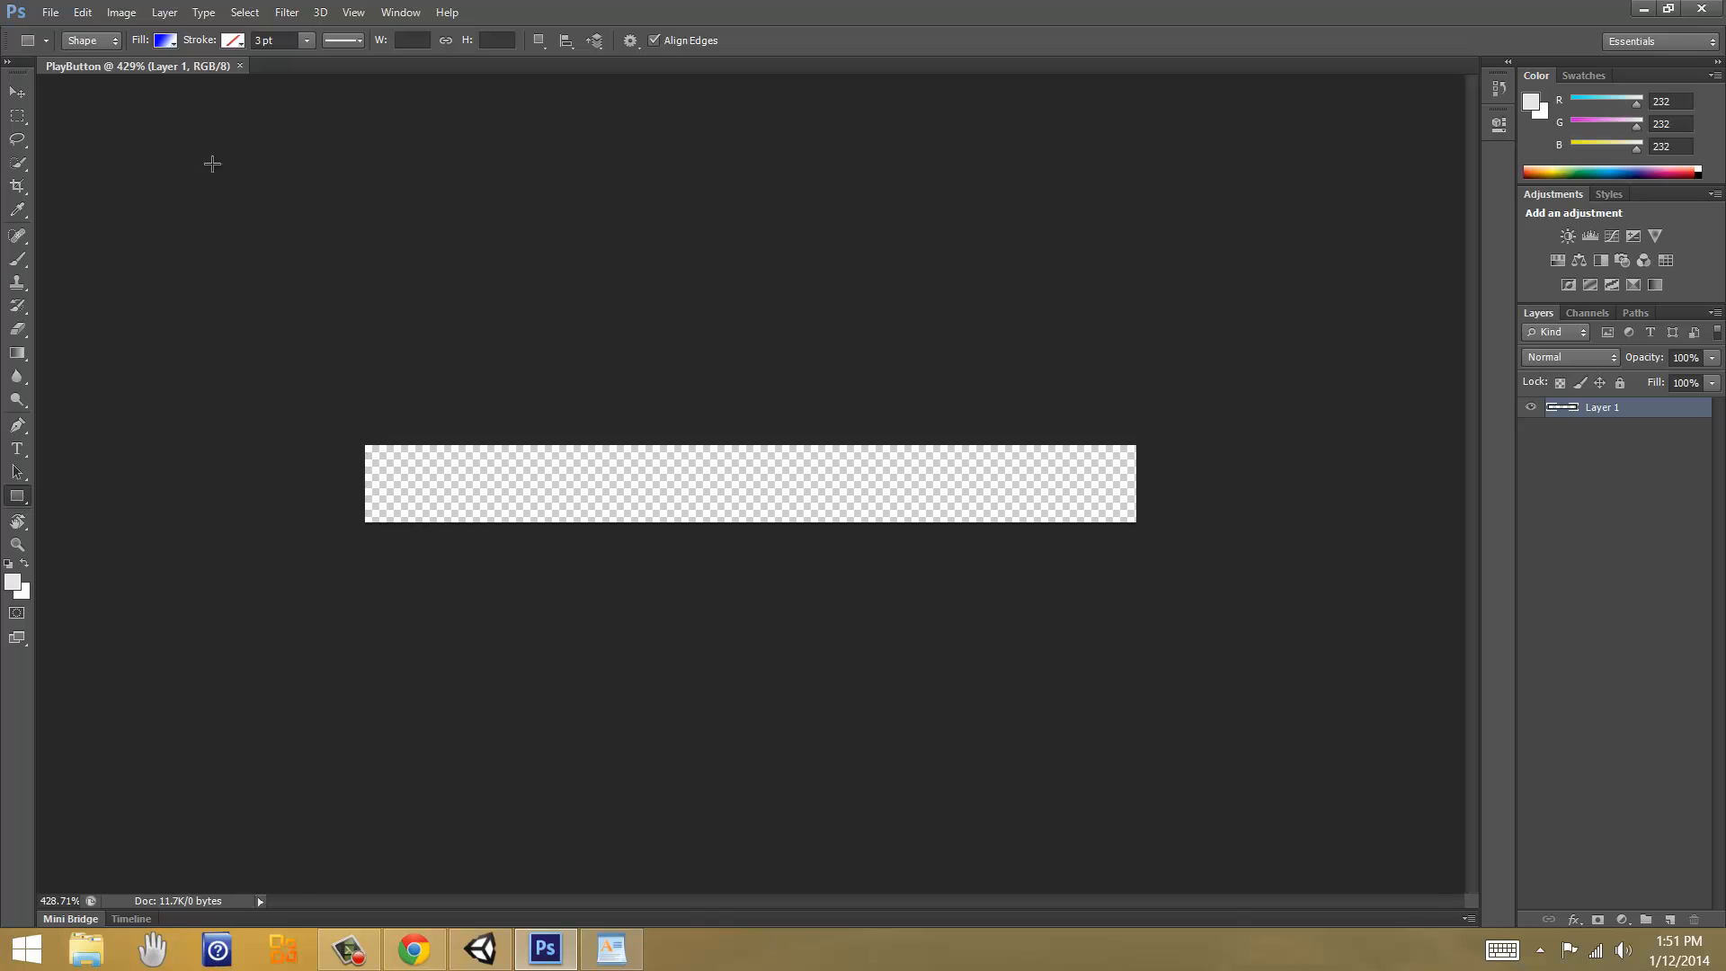
# Step: Set the end colour stop of the shape's gradient fill to light blue (00baff)
pyautogui.click(167, 39)
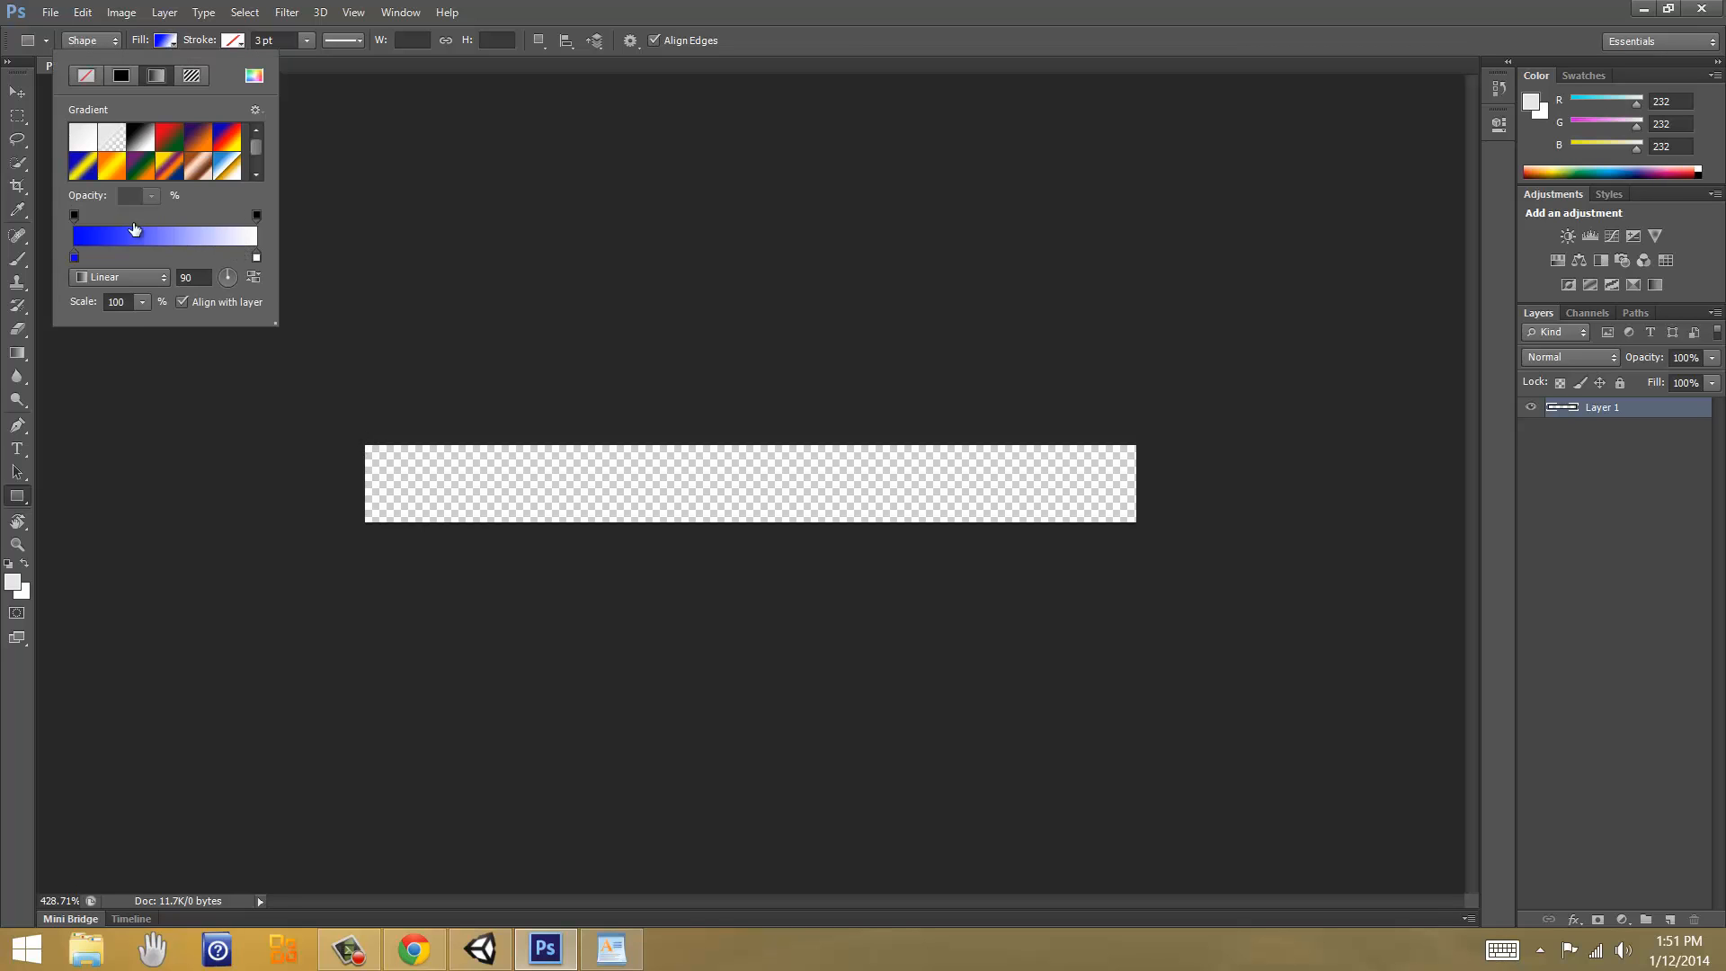
pyautogui.doubleClick(257, 257)
pyautogui.moveTo(877, 381); pyautogui.dragTo(877, 359)
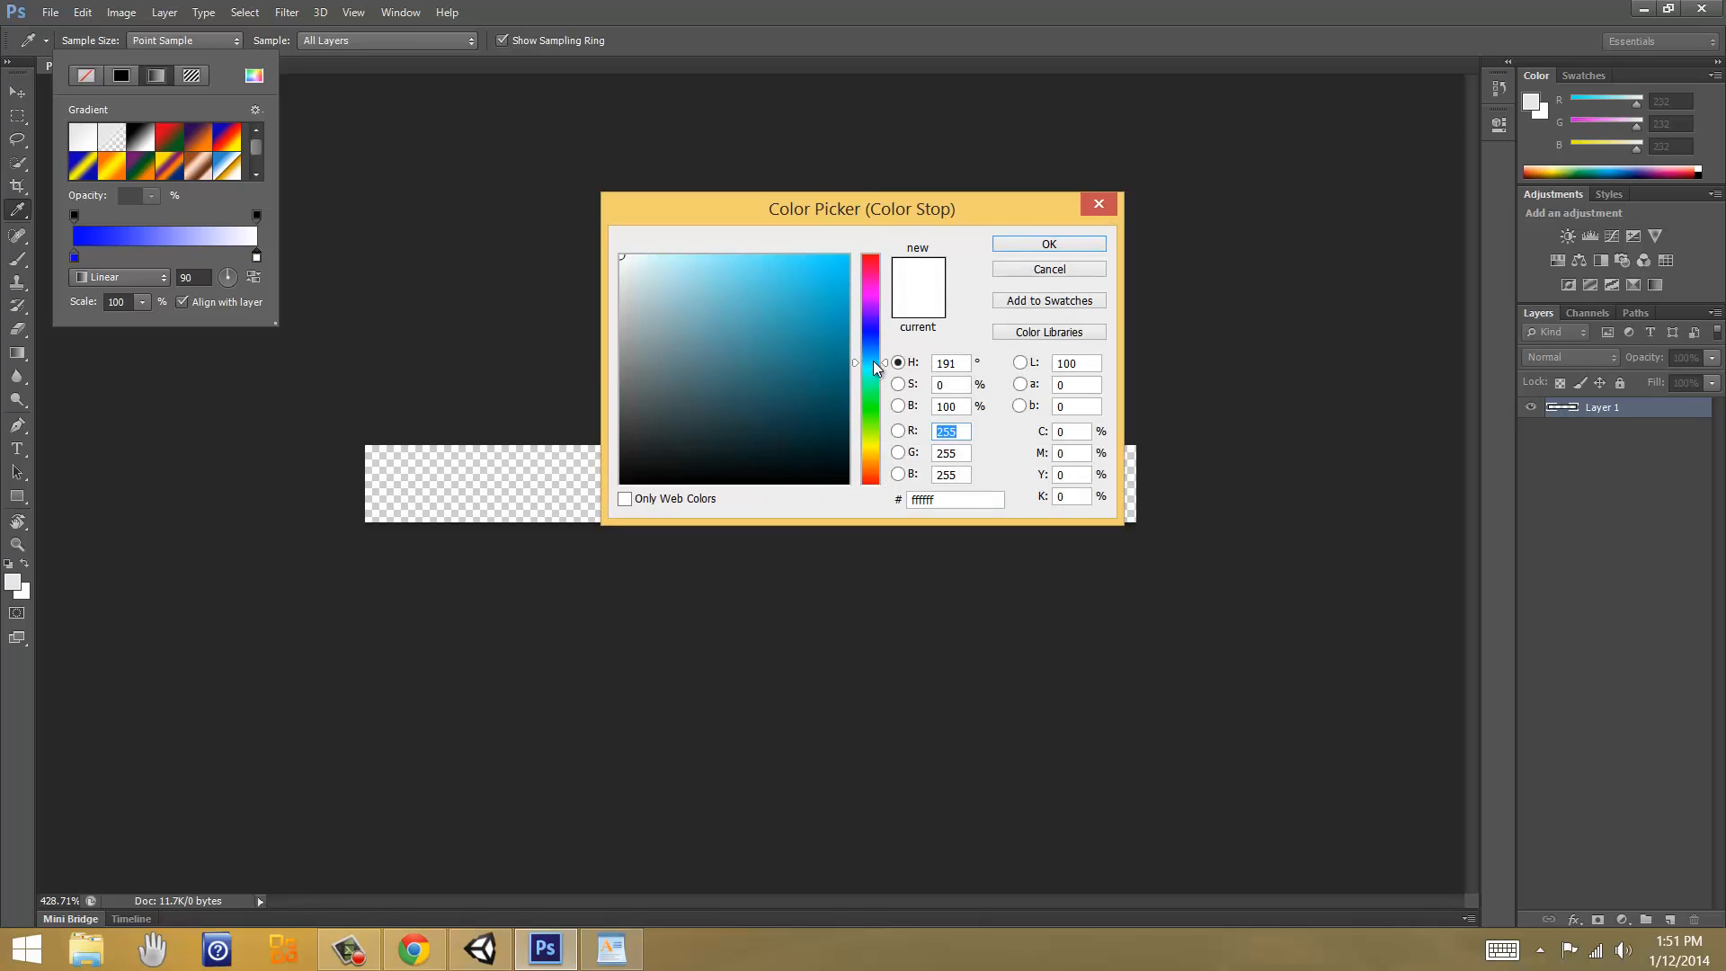
pyautogui.click(847, 257)
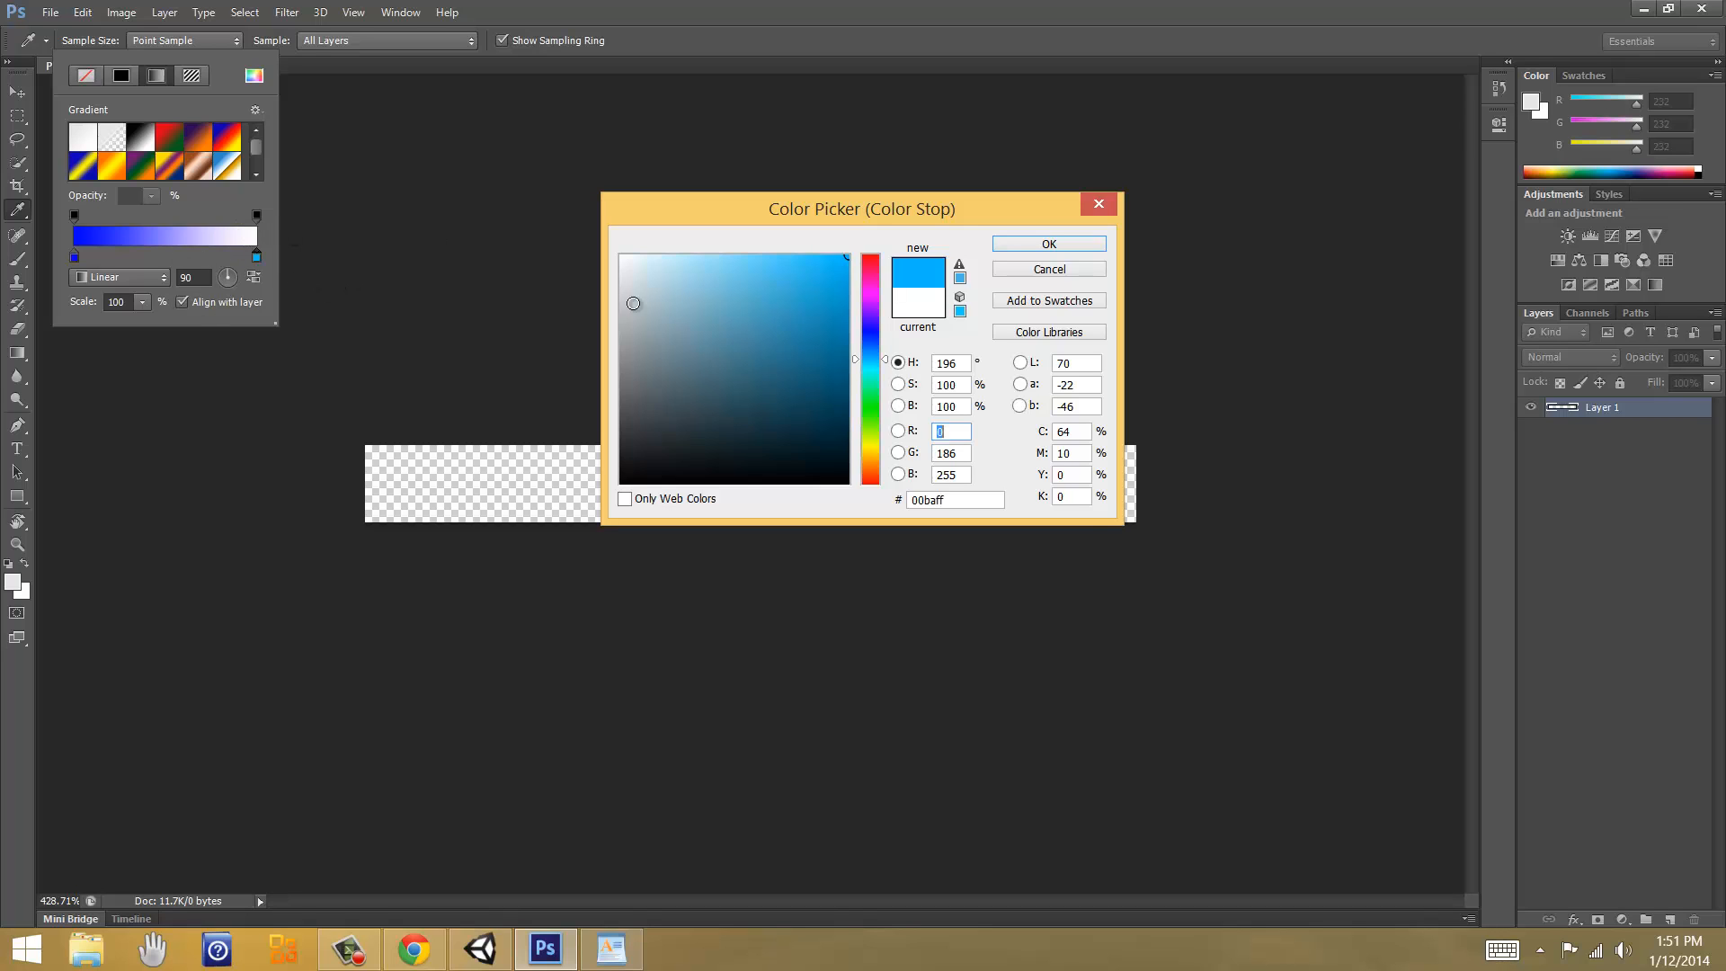
pyautogui.click(1049, 244)
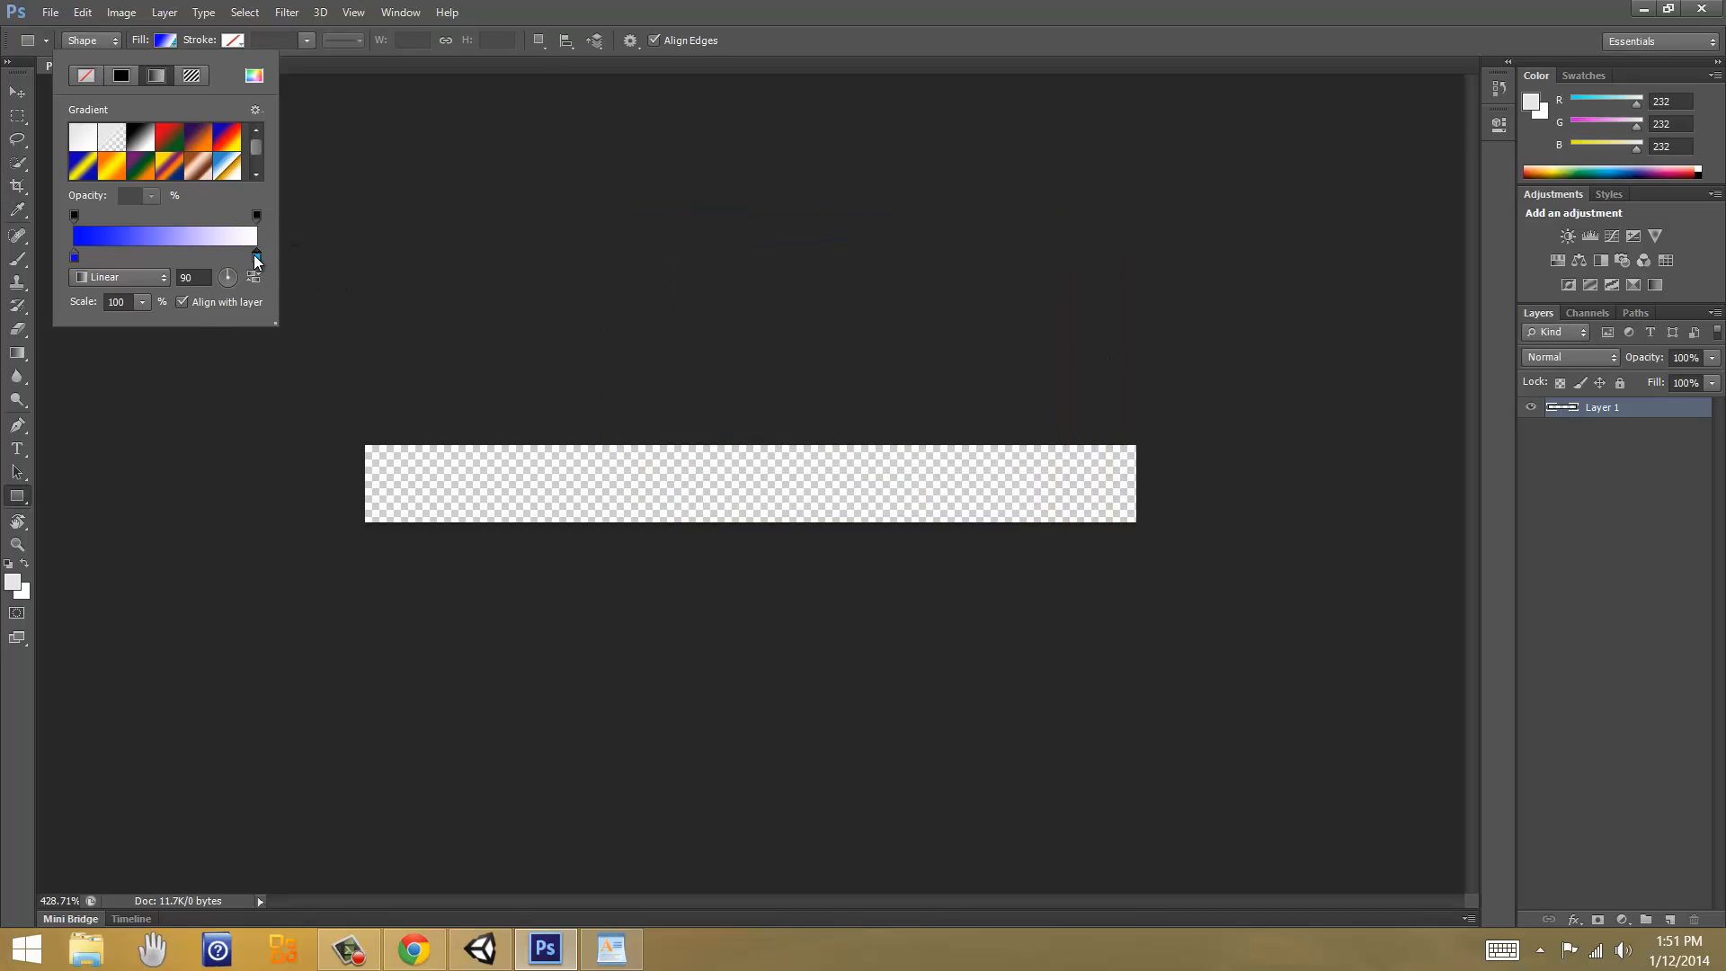
pyautogui.moveTo(226, 258)
pyautogui.mouseDown()
pyautogui.moveTo(203, 262)
pyautogui.moveTo(227, 280)
pyautogui.mouseUp()
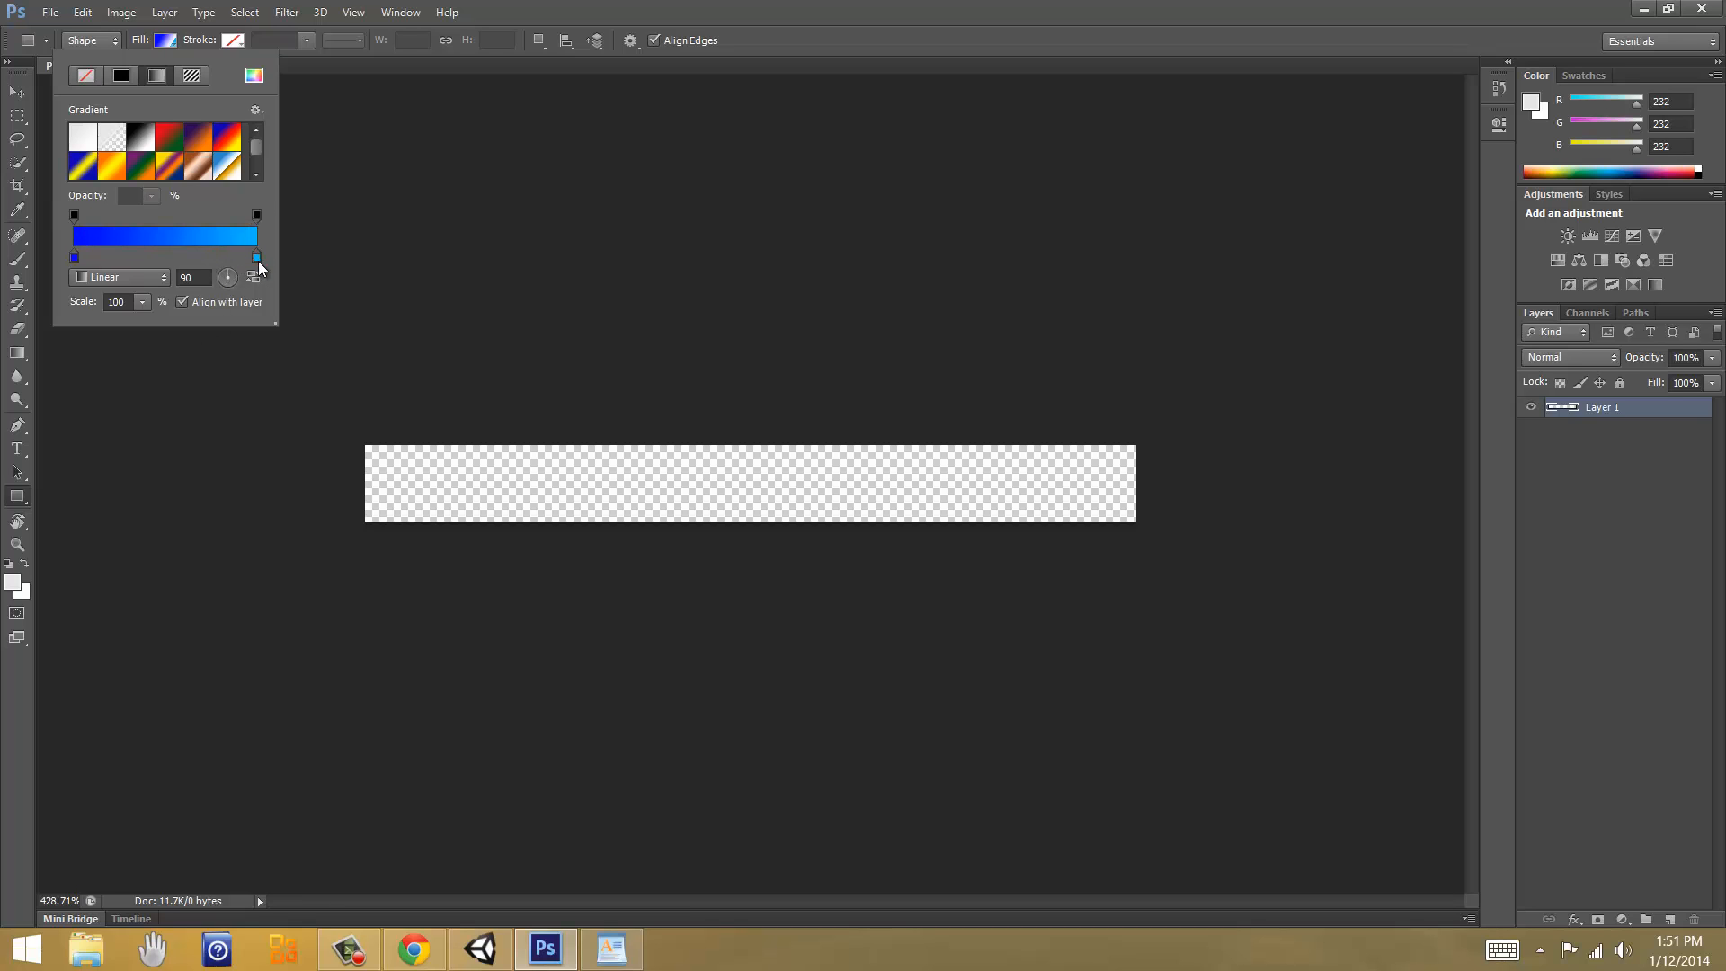
# Step: Draw a gradient-filled rectangle of about 201 × 20 px over the whole canvas
pyautogui.moveTo(362, 445); pyautogui.dragTo(1134, 521)
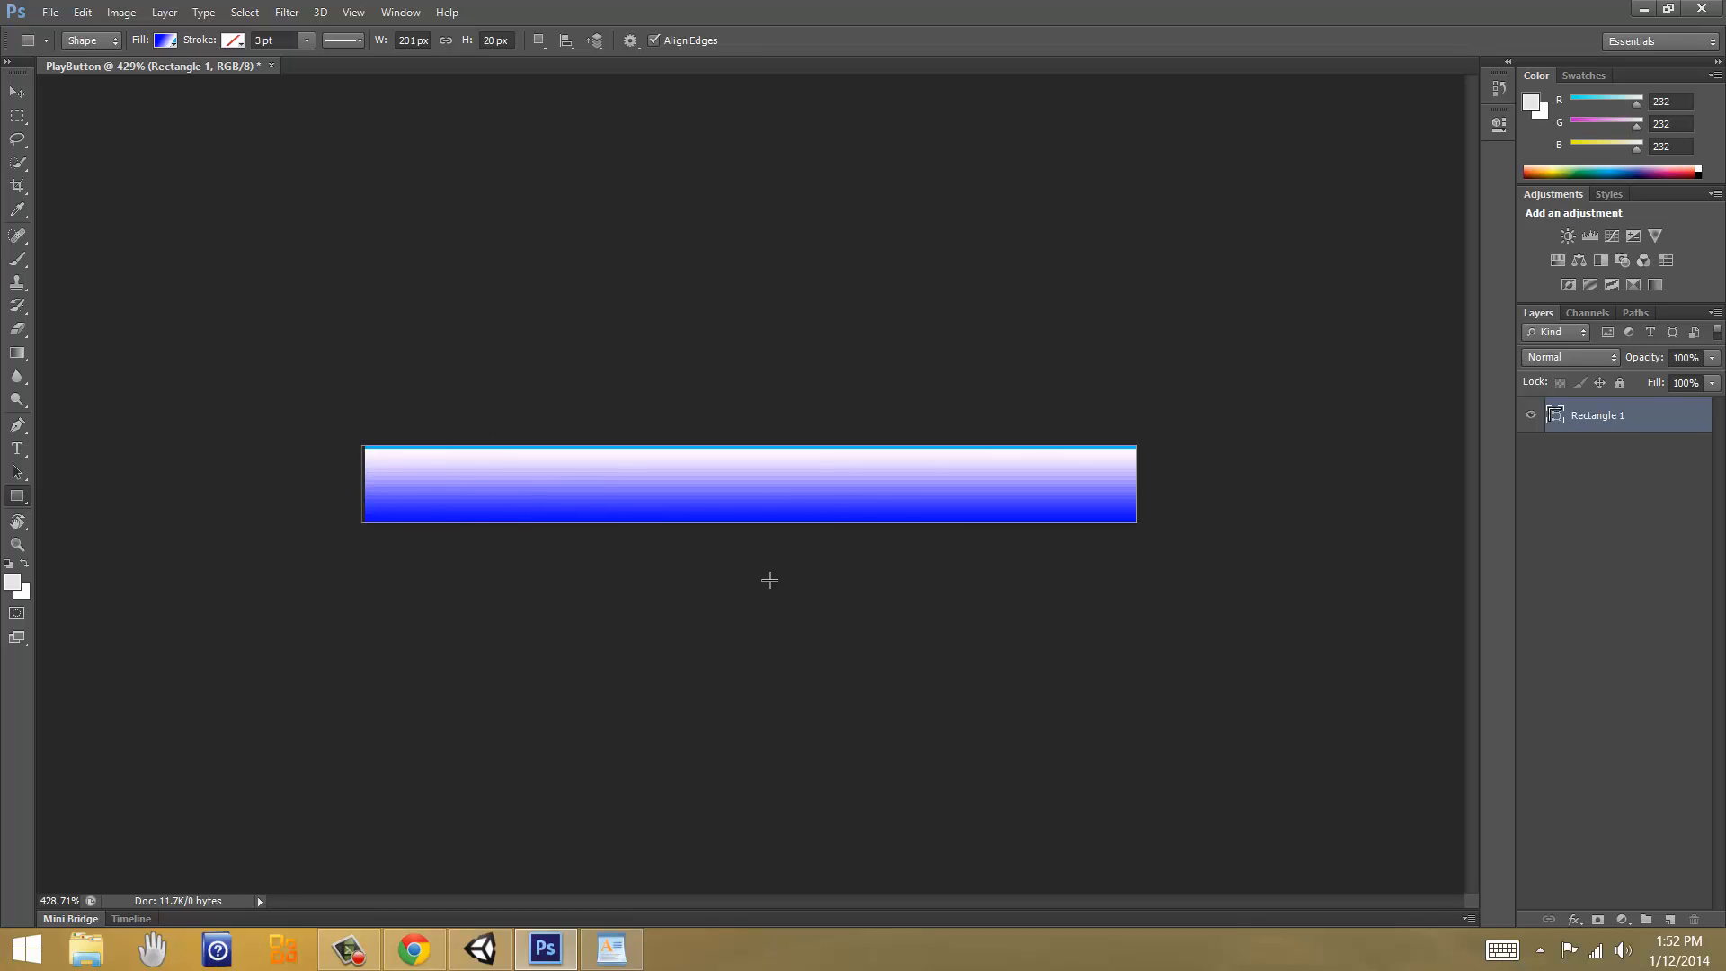
pyautogui.press('d')
pyautogui.press('q')
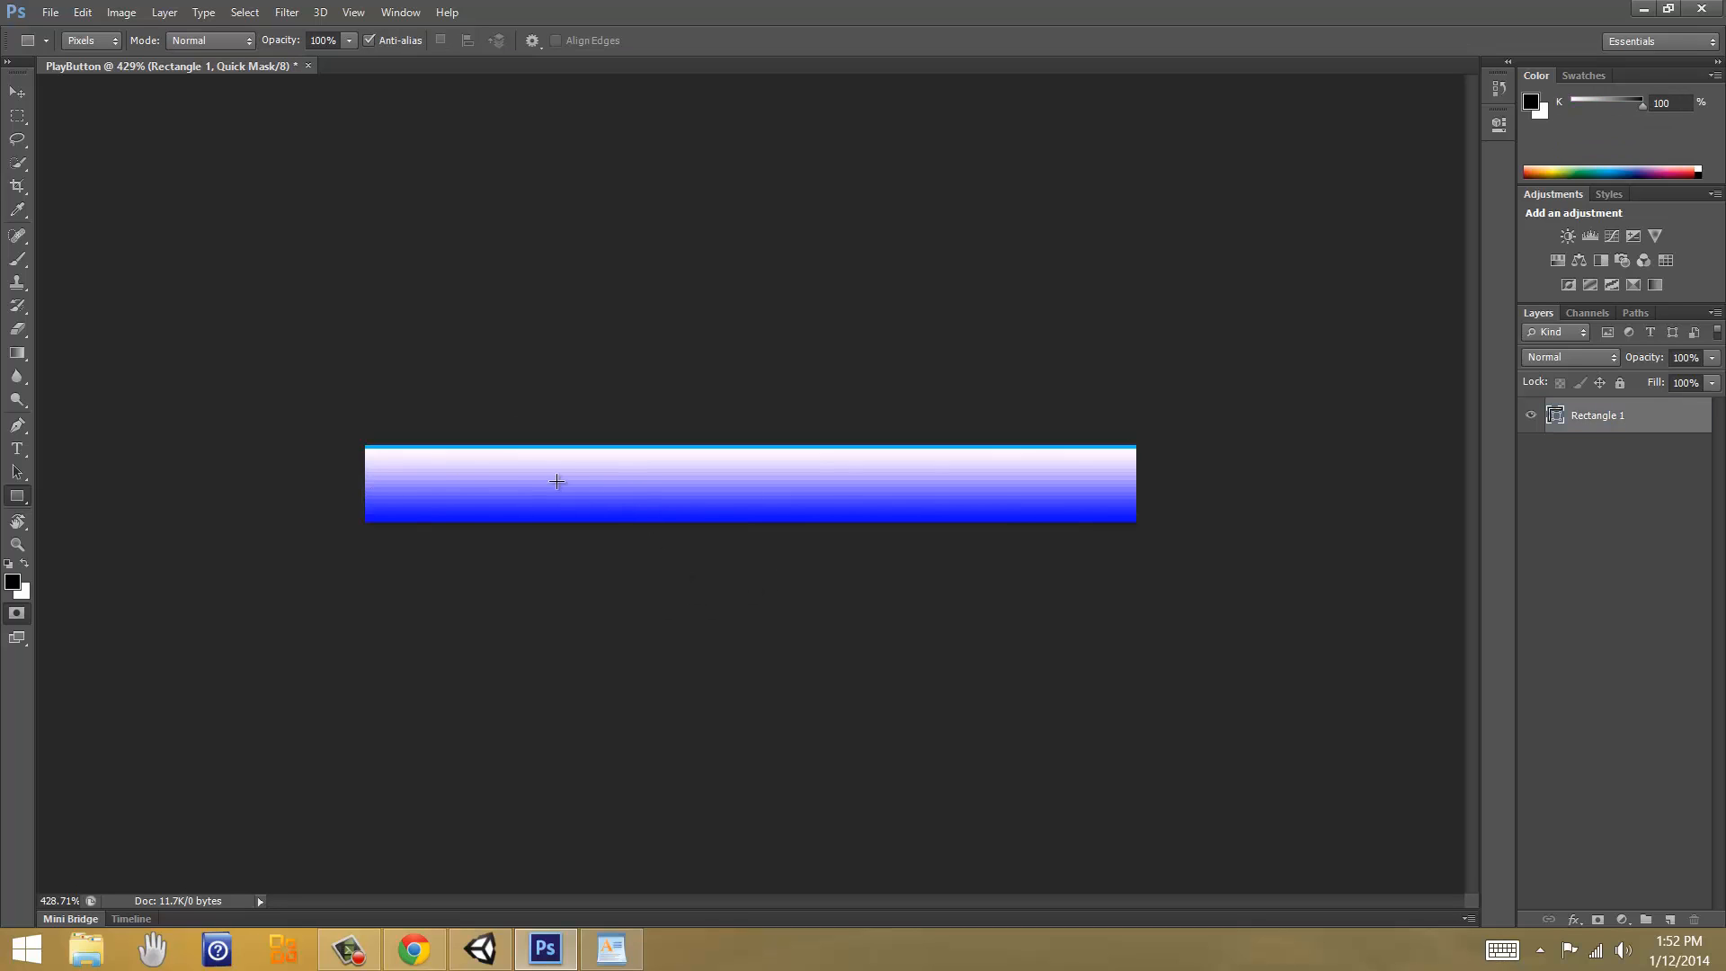
# Step: Try to shift the gradient rectangle upward and sideways with the Move tool while Quick Mask mode is active
pyautogui.press('v')
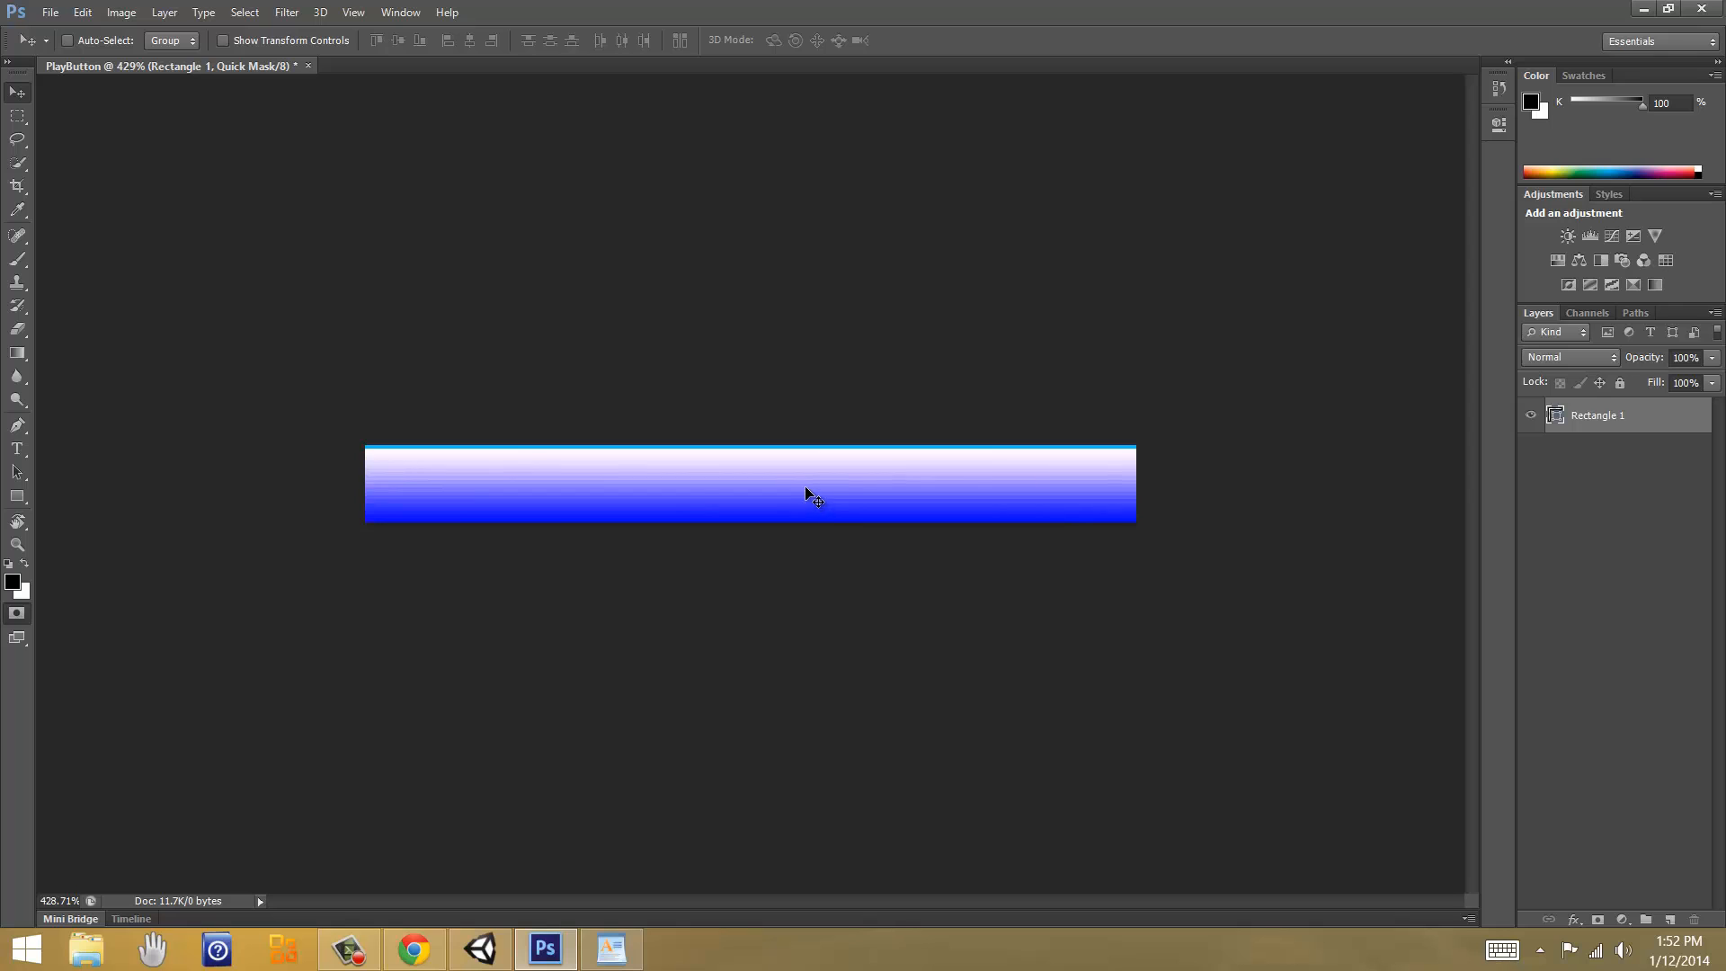
pyautogui.press('Up')
pyautogui.hotkey('ctrl', 'z')
pyautogui.press('Up')
pyautogui.press('Up')
pyautogui.press('Up')
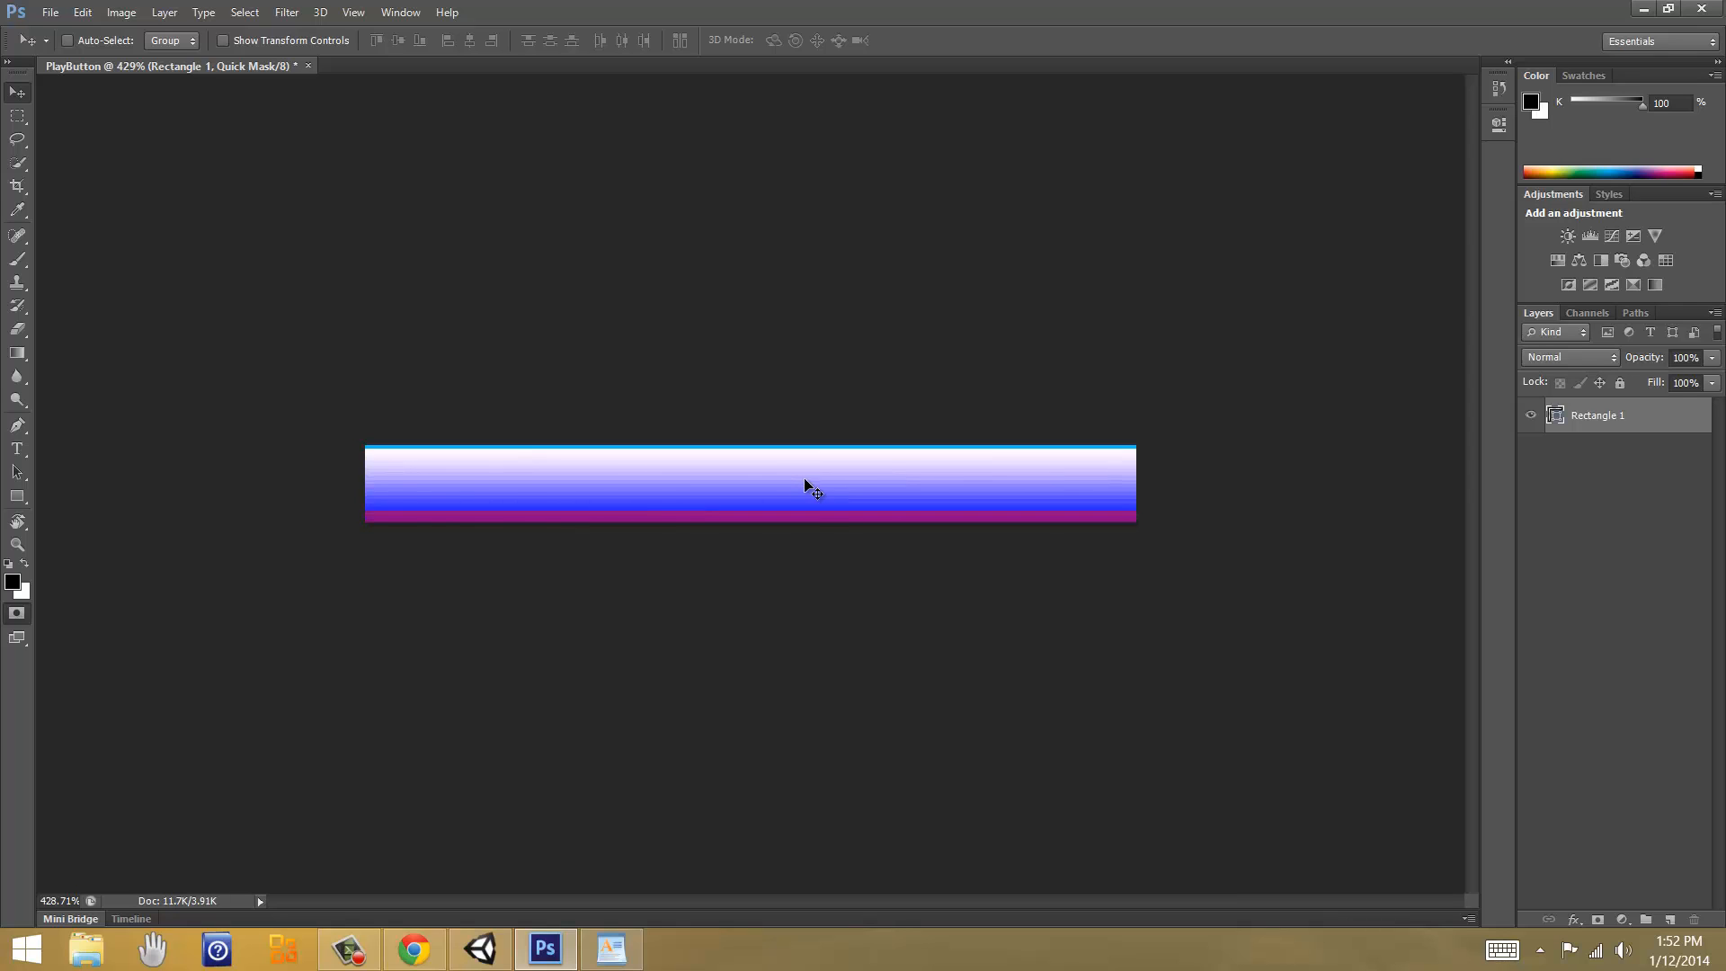
pyautogui.press('Up')
pyautogui.press('Up')
pyautogui.press('Up')
pyautogui.press('Up')
pyautogui.press('Up')
pyautogui.press('Up')
pyautogui.press('Up')
pyautogui.press('Up')
pyautogui.press('Up')
pyautogui.press('Up')
pyautogui.press('Up')
pyautogui.press('Up')
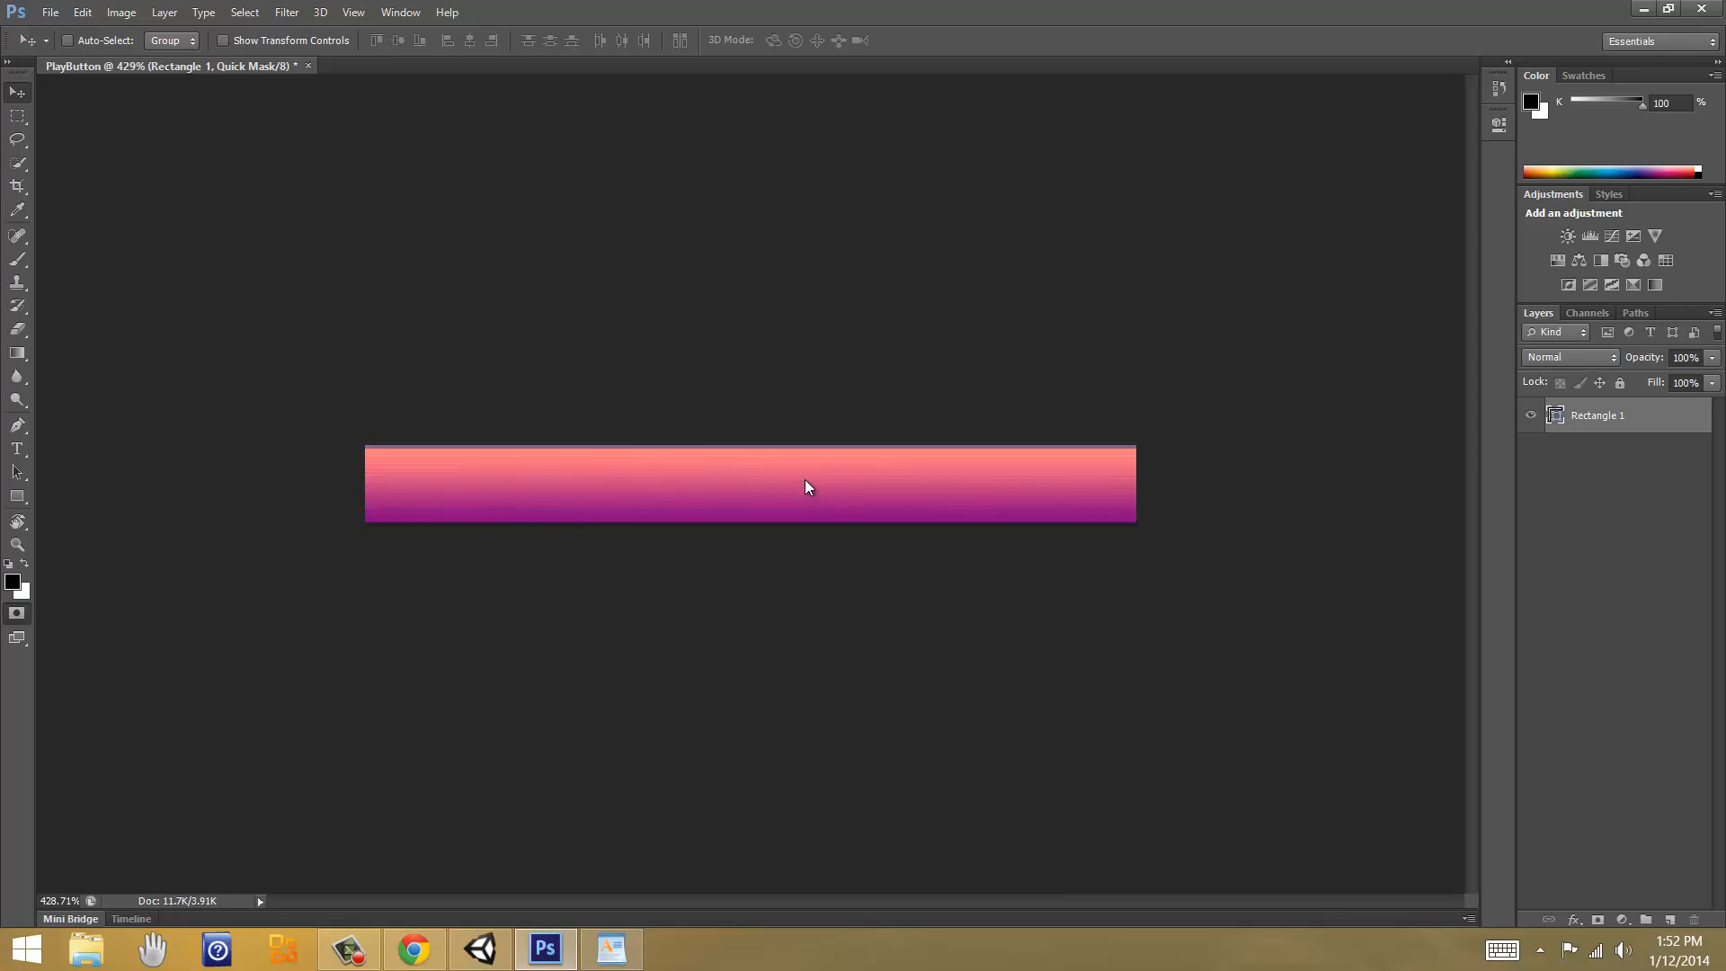
pyautogui.press('Up')
pyautogui.press('Up')
pyautogui.press('Up')
pyautogui.press('Up')
pyautogui.press('Up')
pyautogui.press('Up')
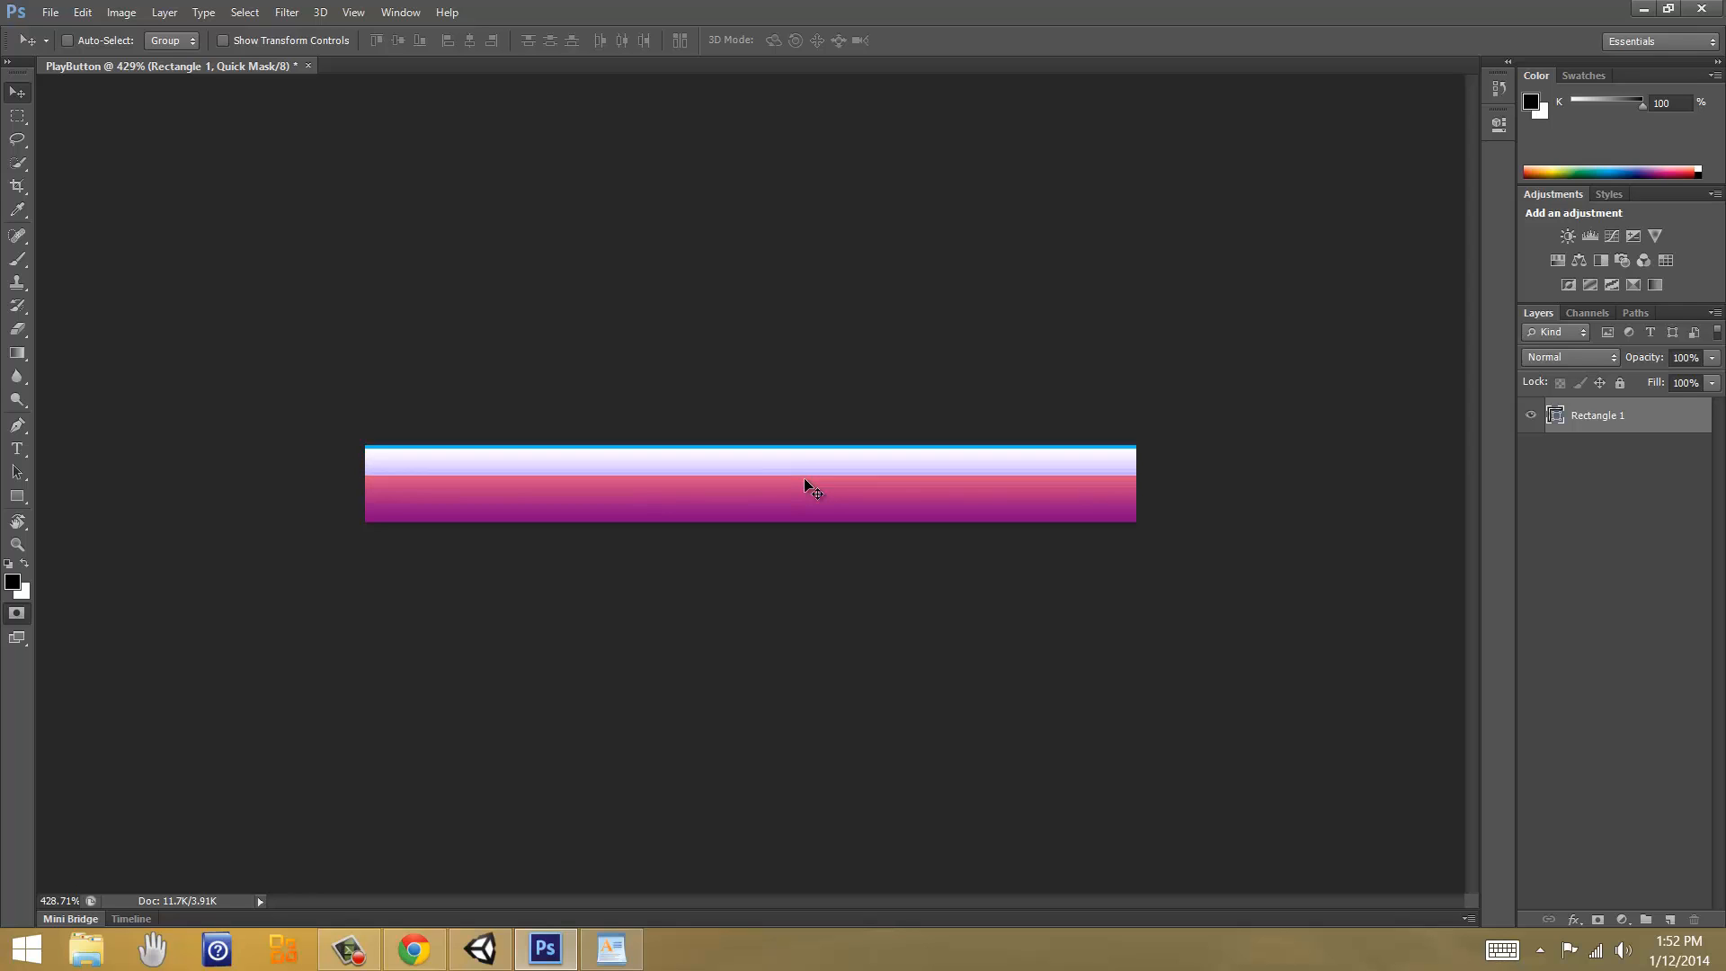
pyautogui.press('Up')
pyautogui.press('Up')
pyautogui.press('Up')
pyautogui.press('Up')
pyautogui.press('Up')
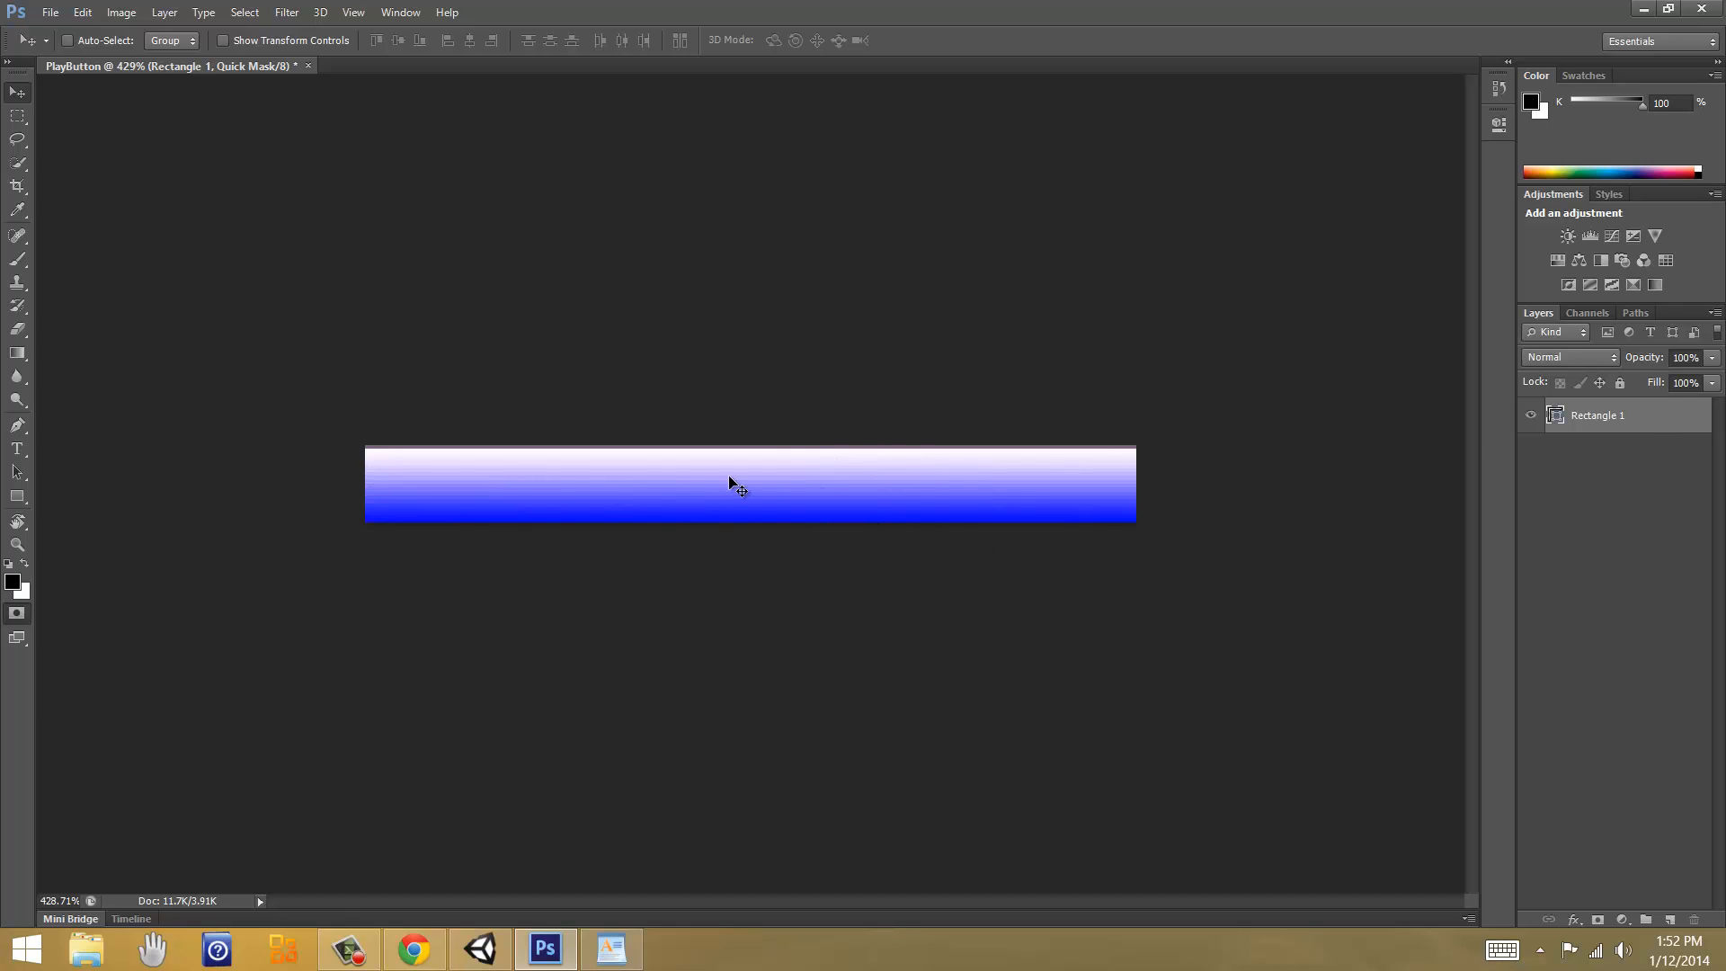
pyautogui.moveTo(786, 474); pyautogui.dragTo(676, 454)
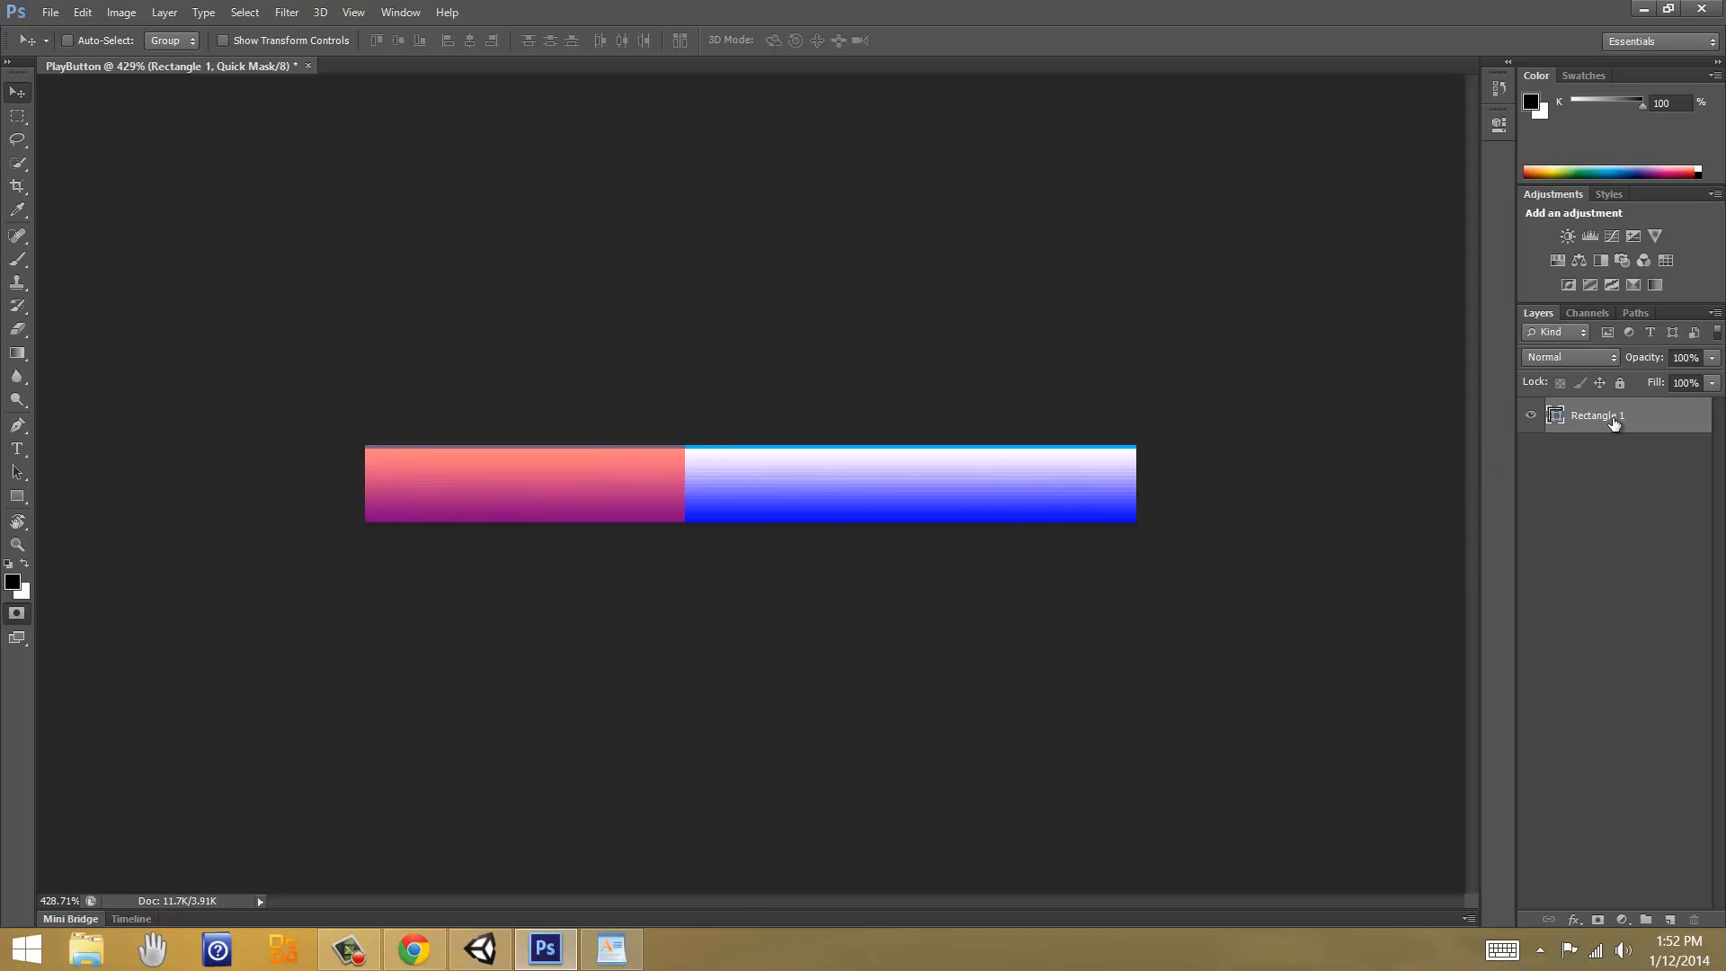
# Step: Add a new blank layer and delete the rectangle layer
pyautogui.click(1677, 921)
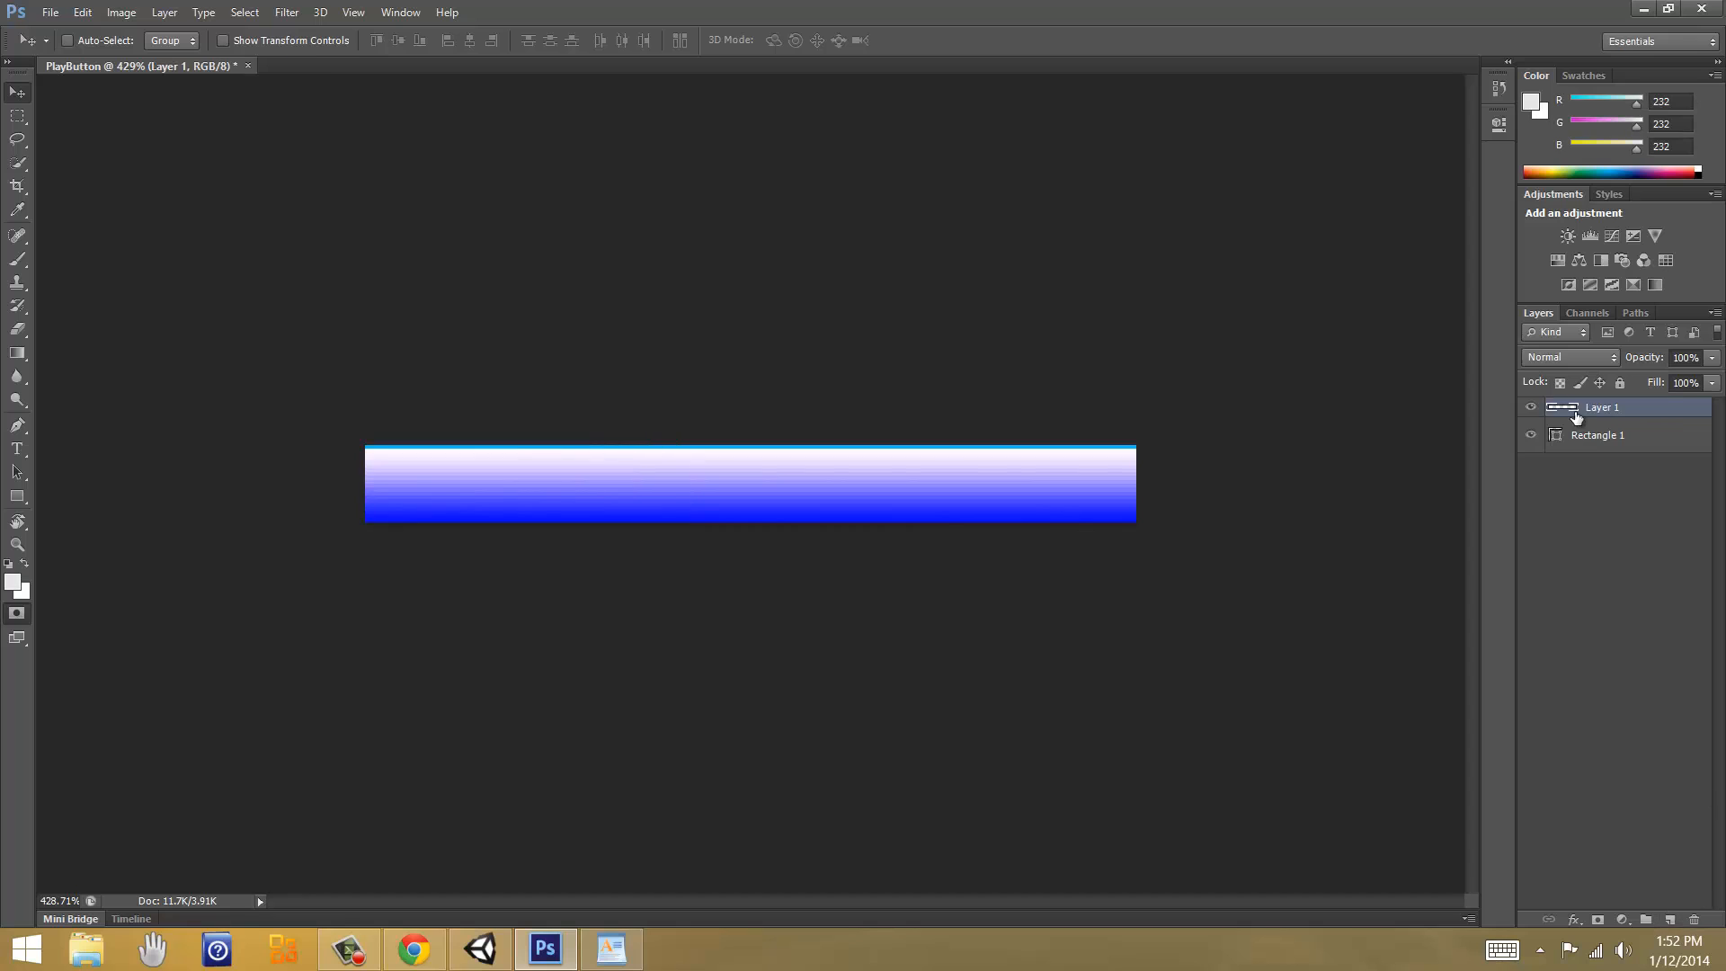
pyautogui.moveTo(1622, 442)
pyautogui.mouseDown()
pyautogui.moveTo(1684, 666)
pyautogui.moveTo(1695, 920)
pyautogui.mouseUp()
pyautogui.press('b')
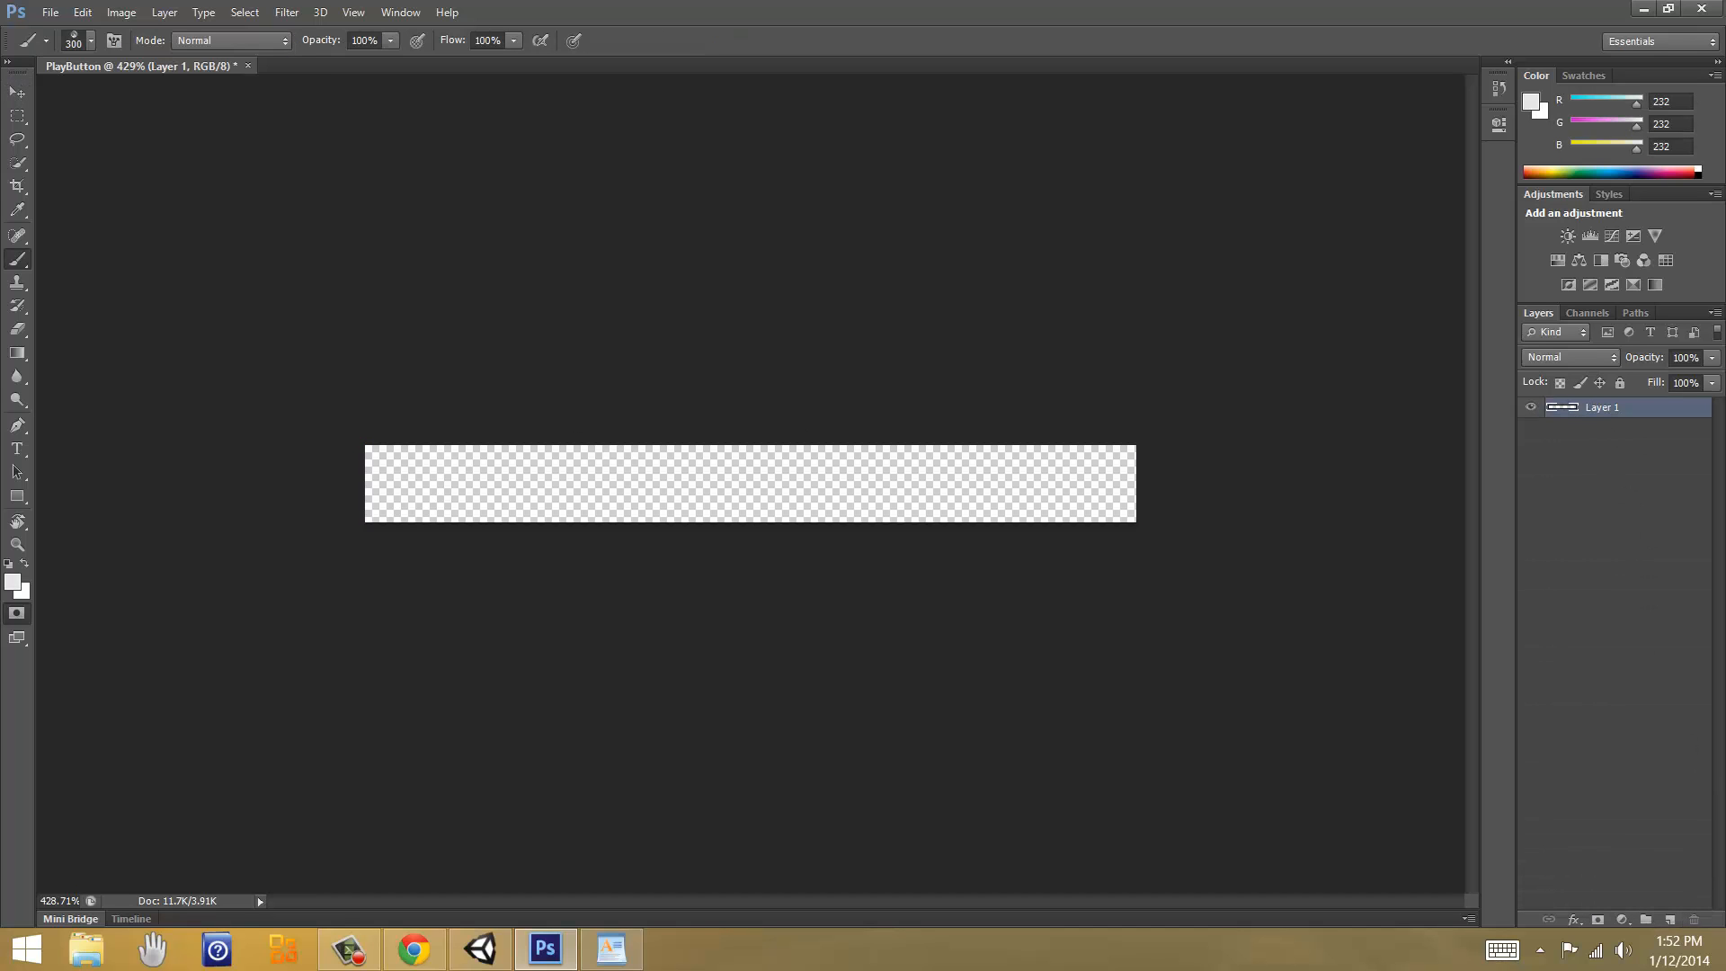
pyautogui.click(25, 94)
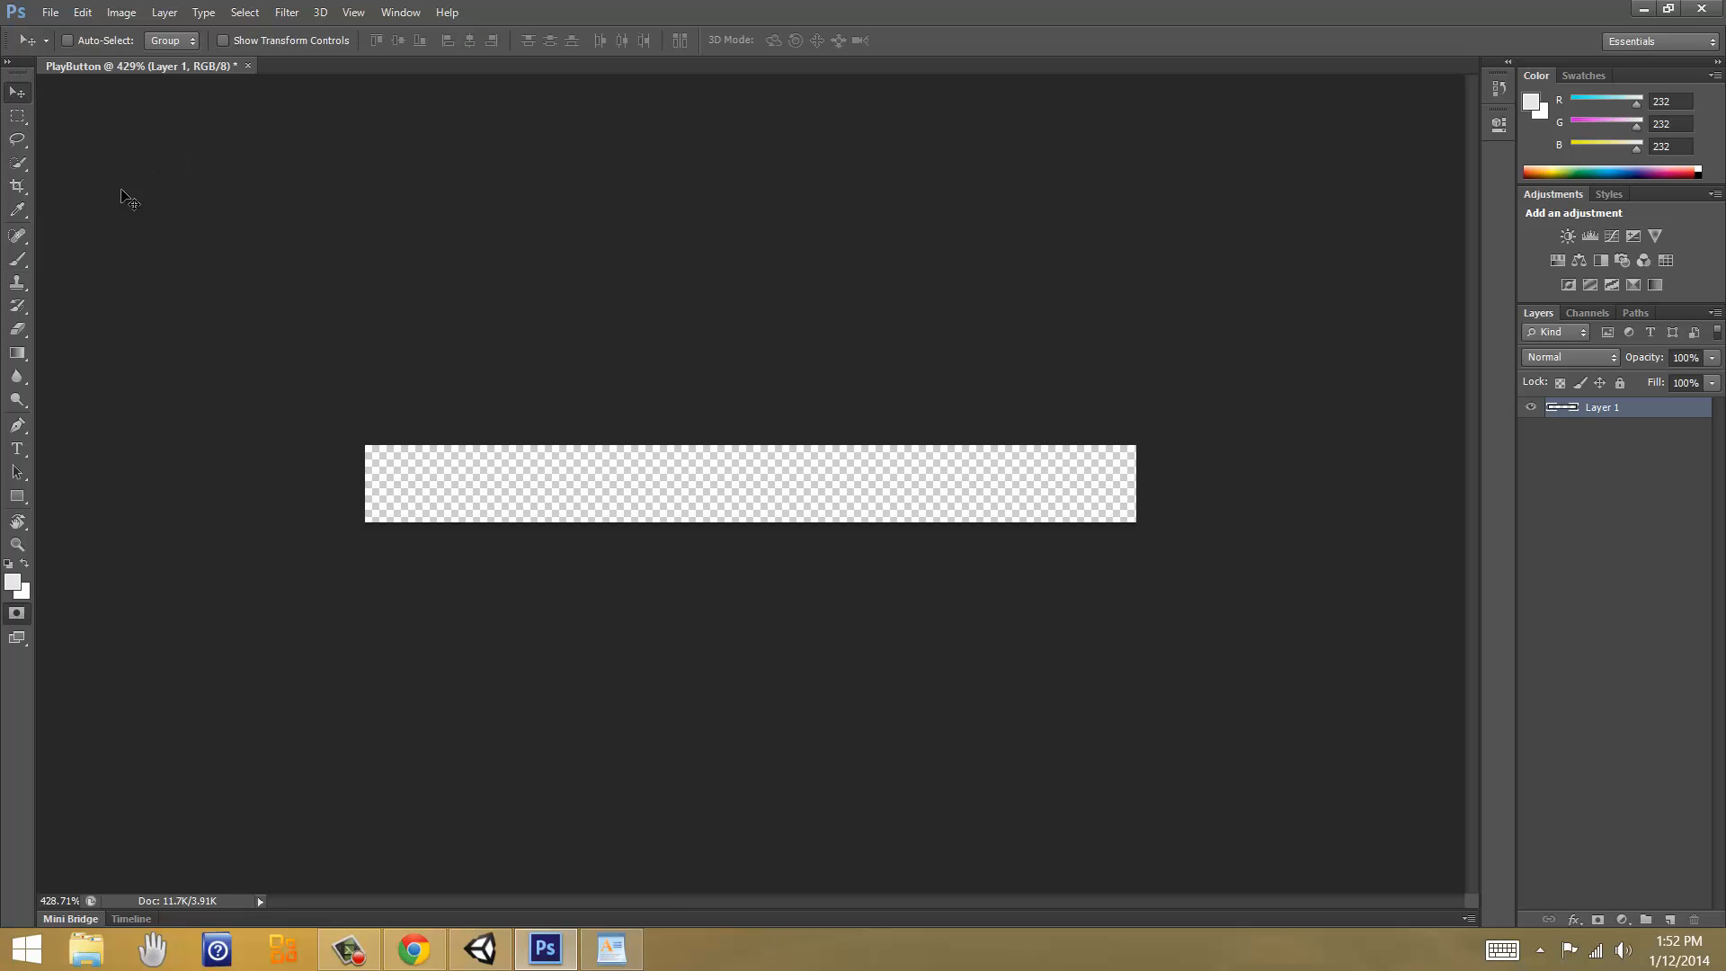
# Step: Remove the leftover white colour stop from the Rectangle tool's gradient fill, keeping only the blue and light blue stops
pyautogui.click(18, 498)
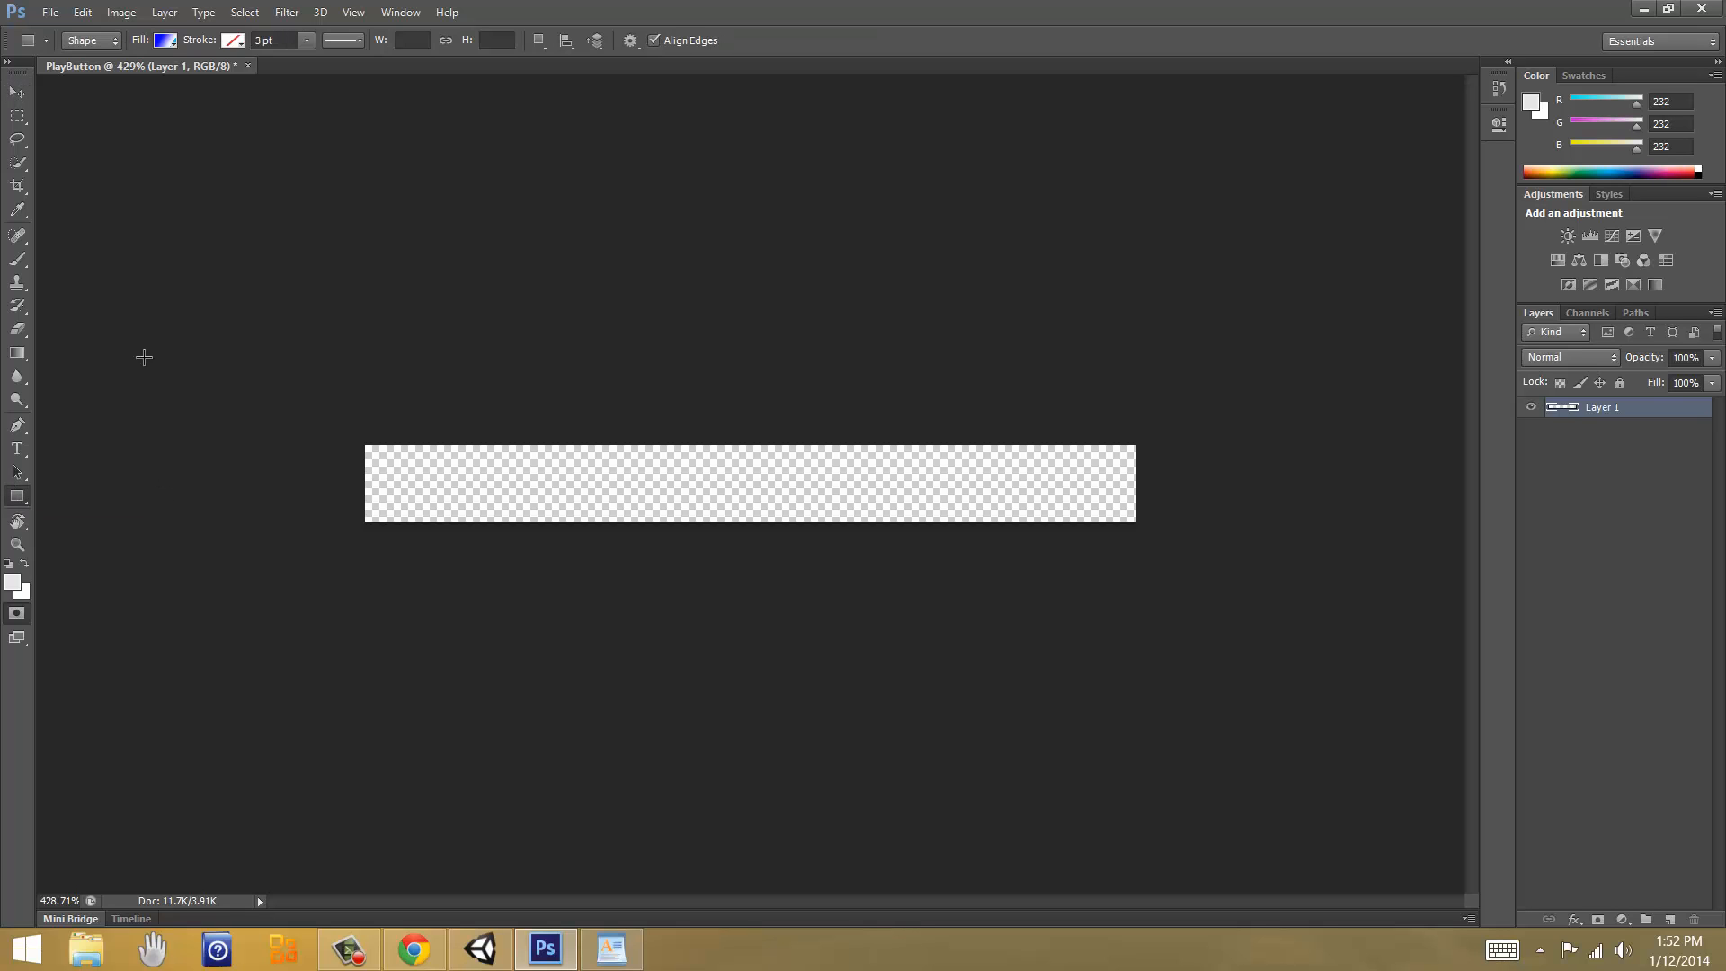
pyautogui.click(168, 41)
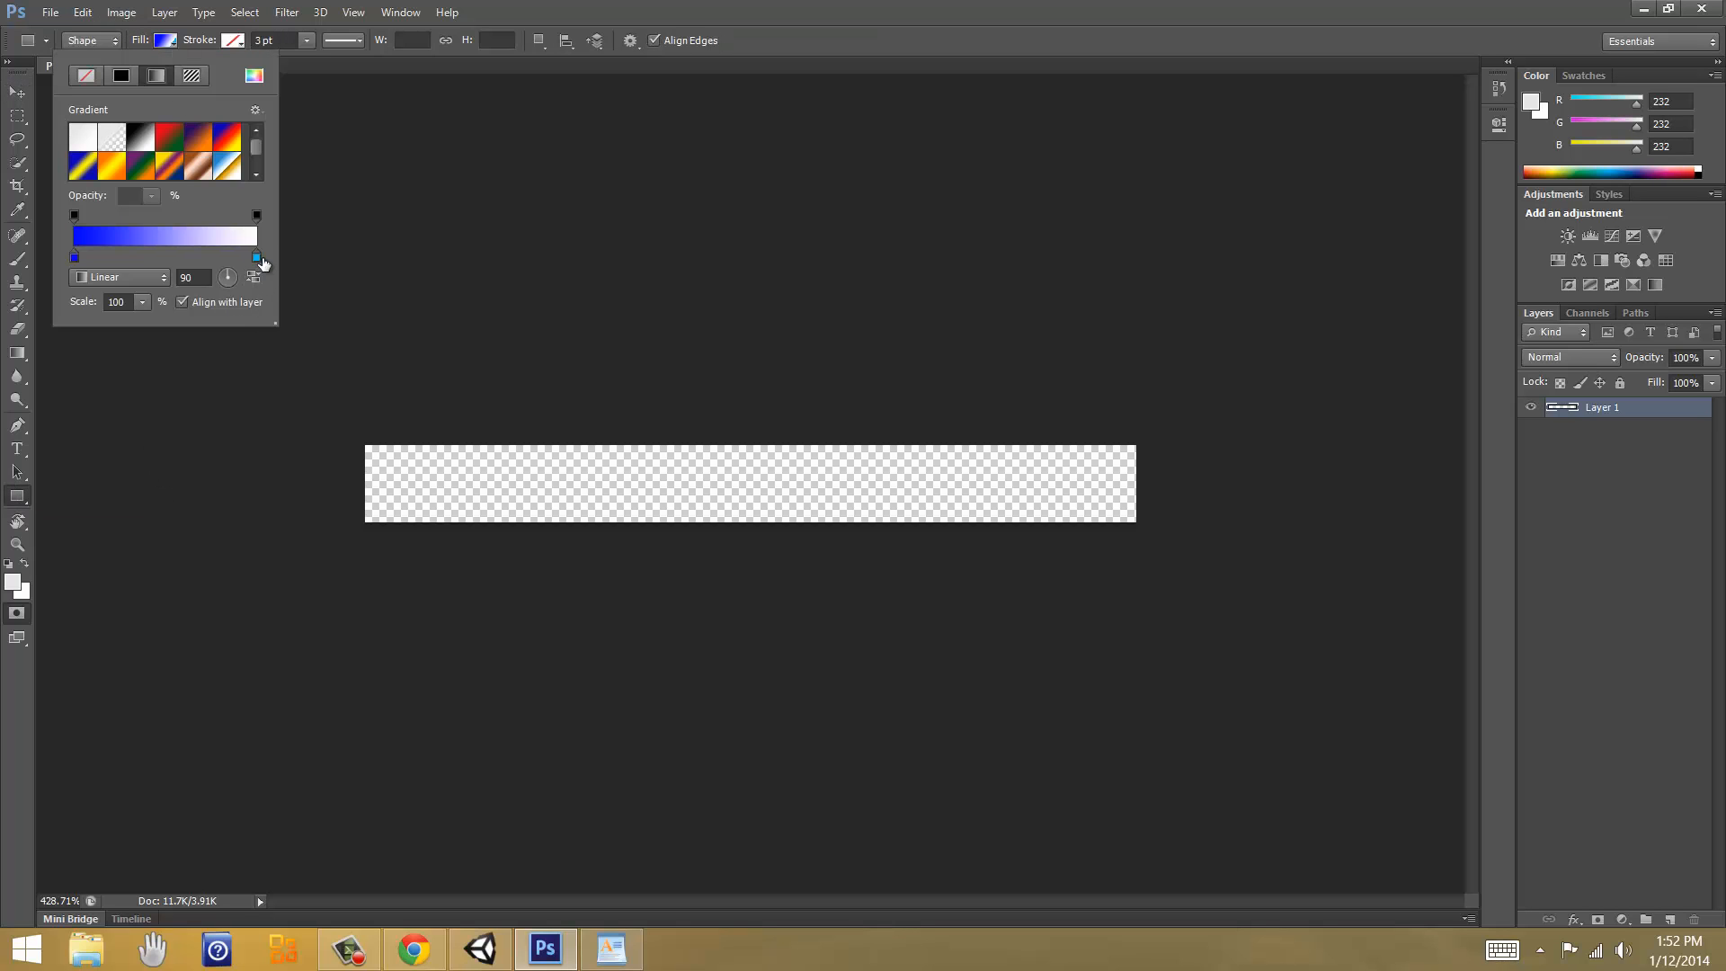
pyautogui.click(191, 258)
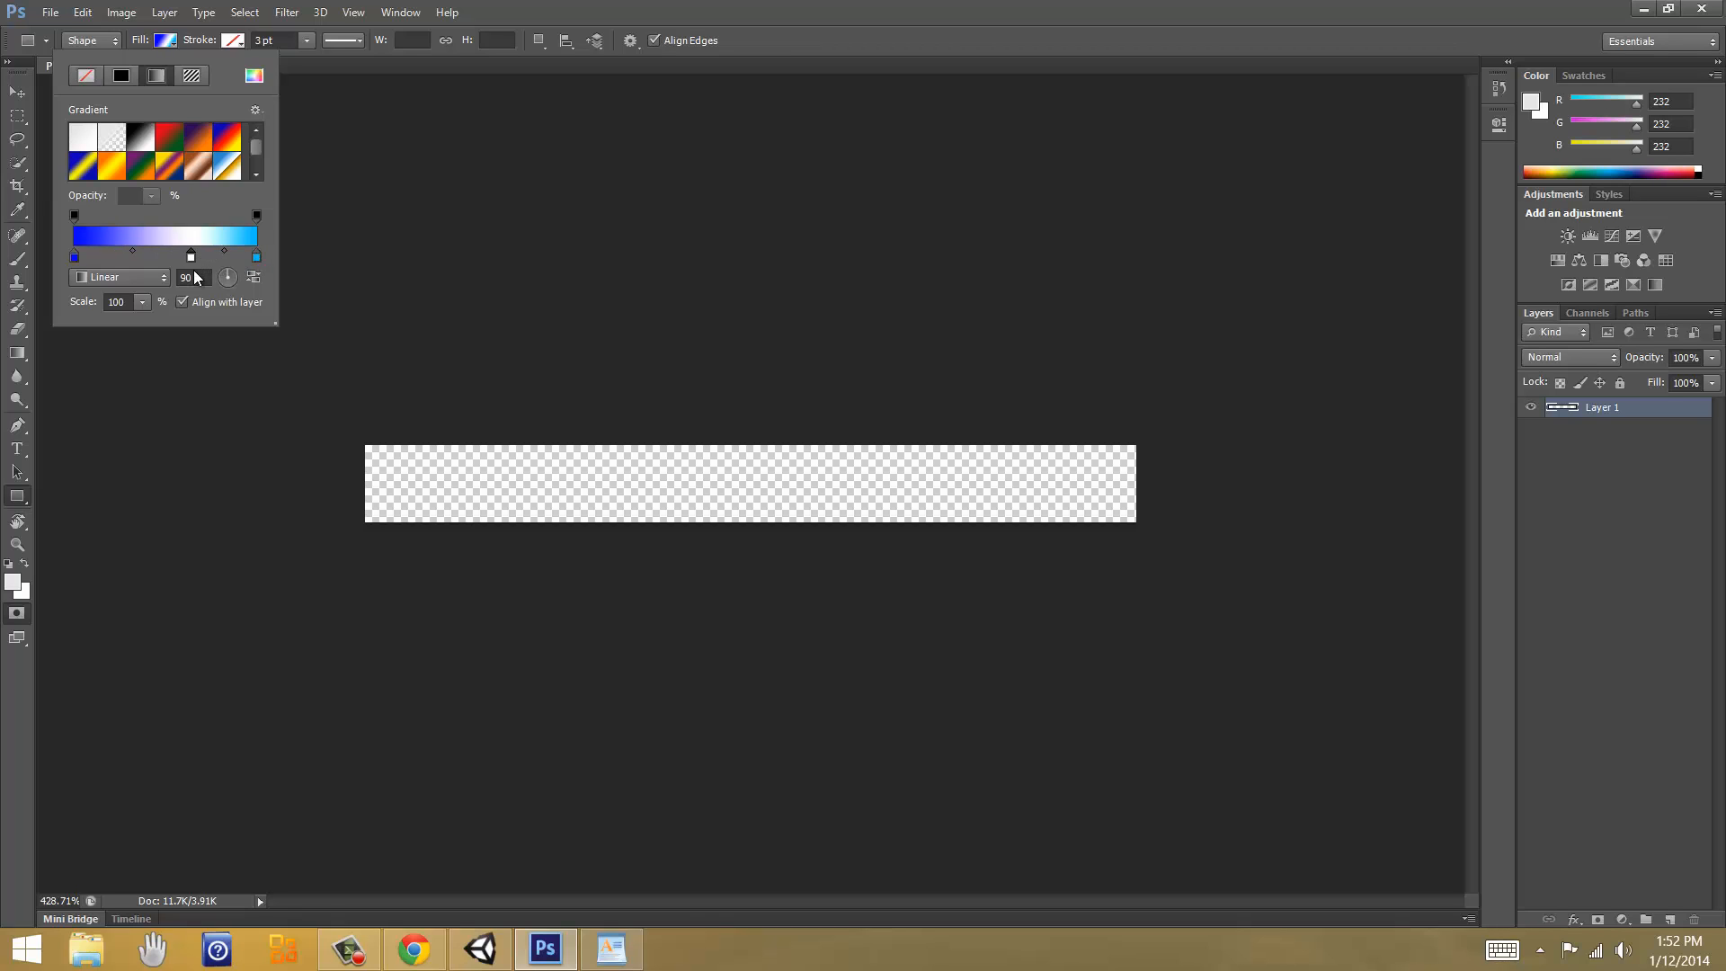
pyautogui.moveTo(191, 258); pyautogui.dragTo(216, 268)
pyautogui.click(256, 216)
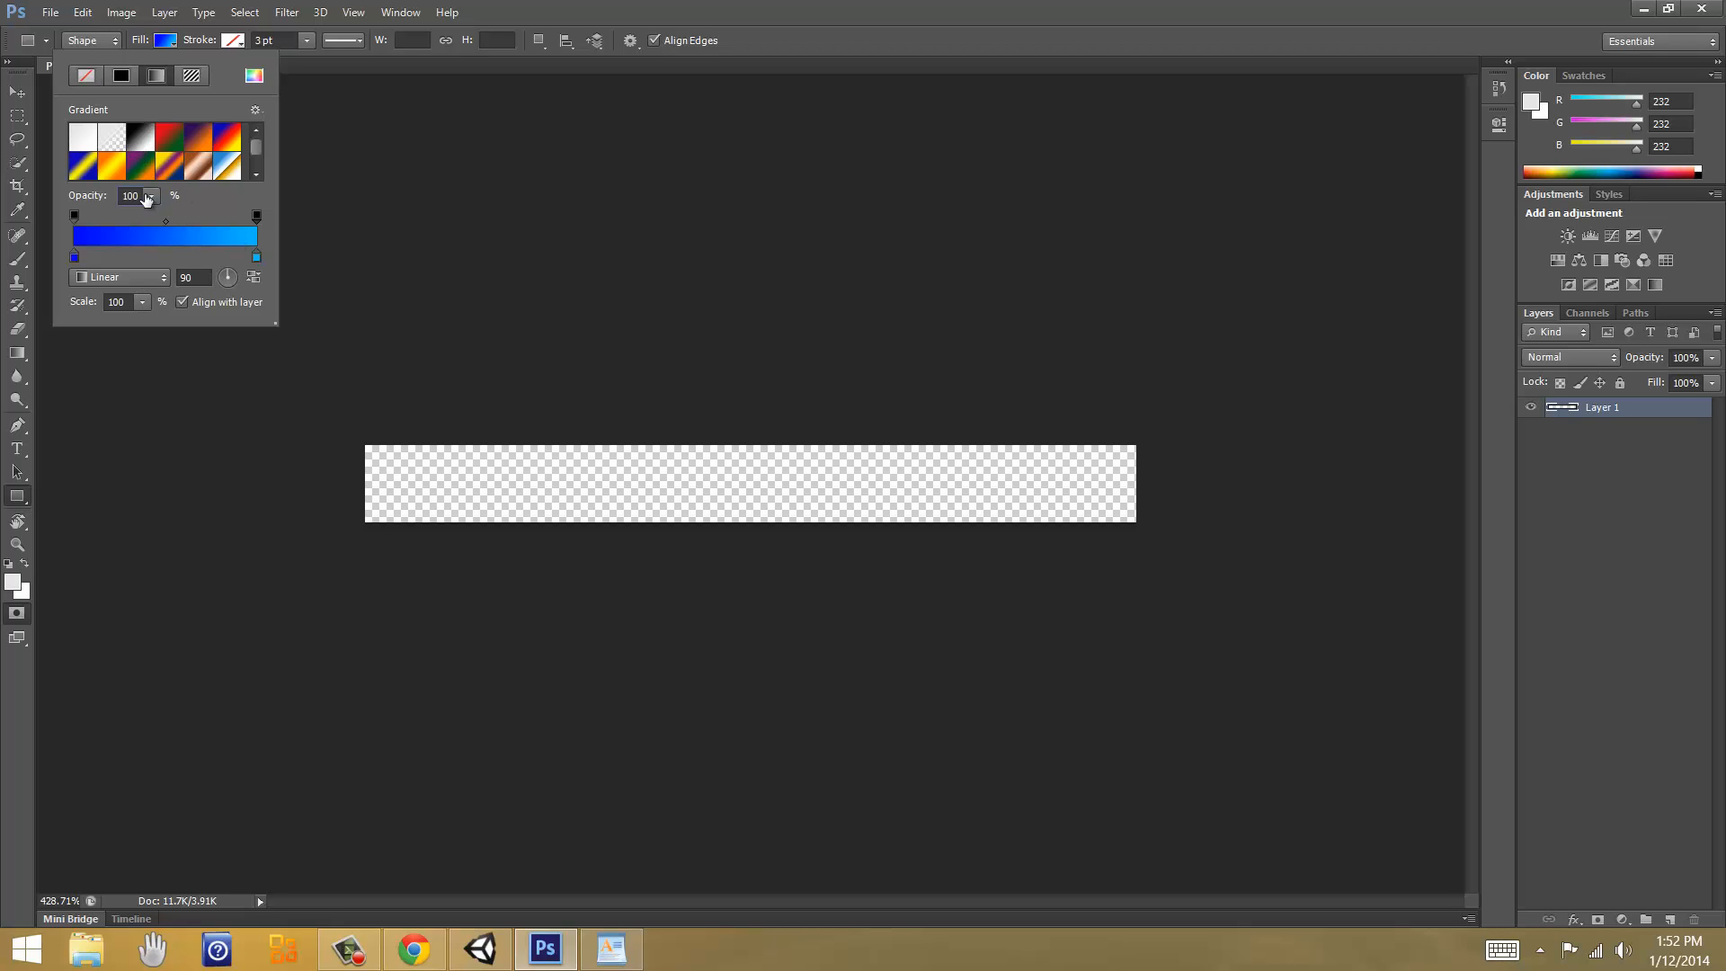
# Step: Draw a rectangle of about 202 × 23 px with the linear blue gradient, covering the whole canvas
pyautogui.click(117, 279)
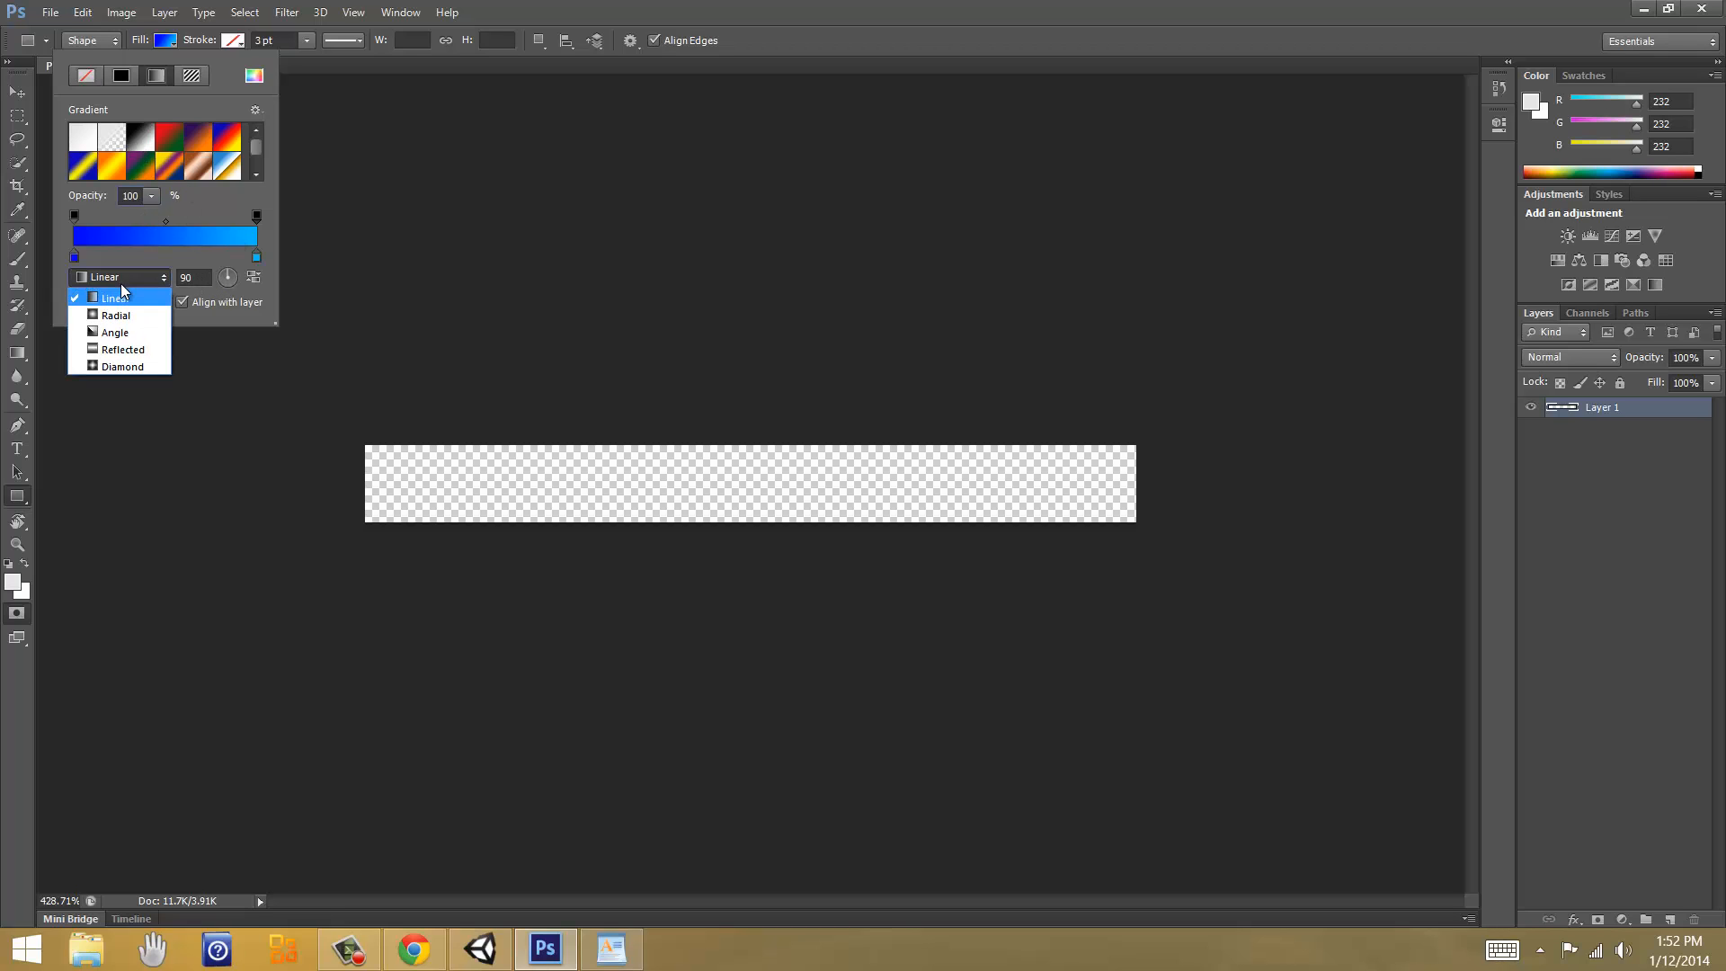
pyautogui.click(126, 311)
pyautogui.moveTo(388, 445); pyautogui.dragTo(574, 565)
pyautogui.hotkey('ctrl', 'z')
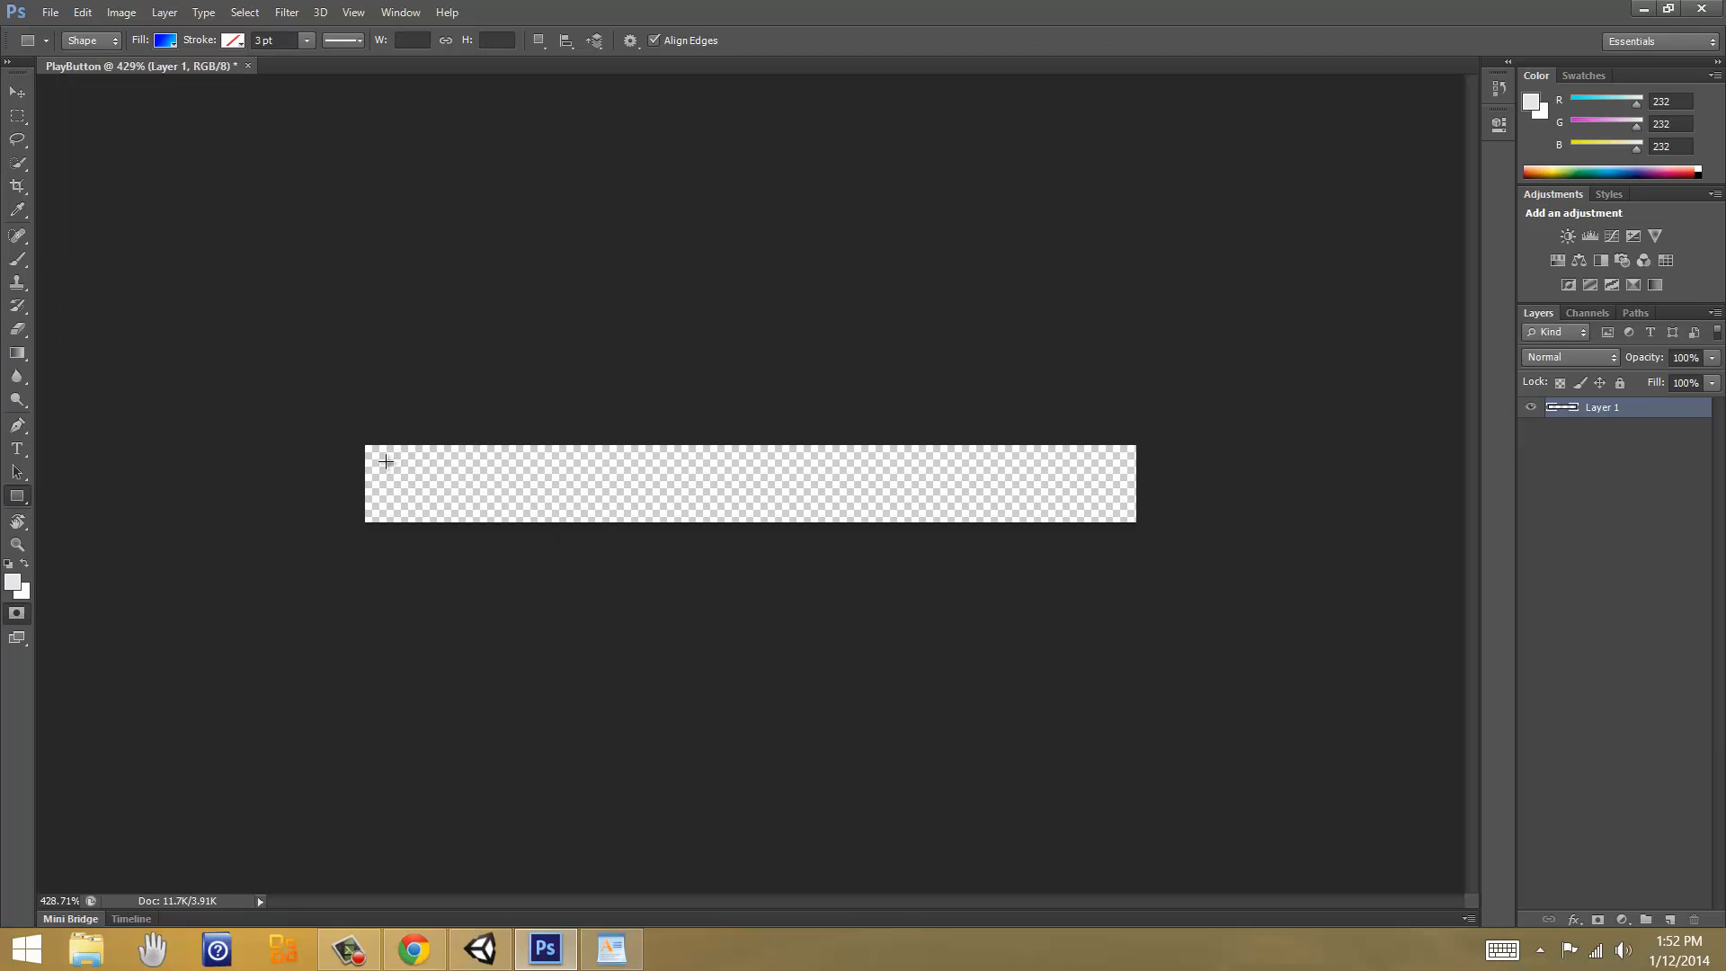
pyautogui.moveTo(361, 438); pyautogui.dragTo(1133, 528)
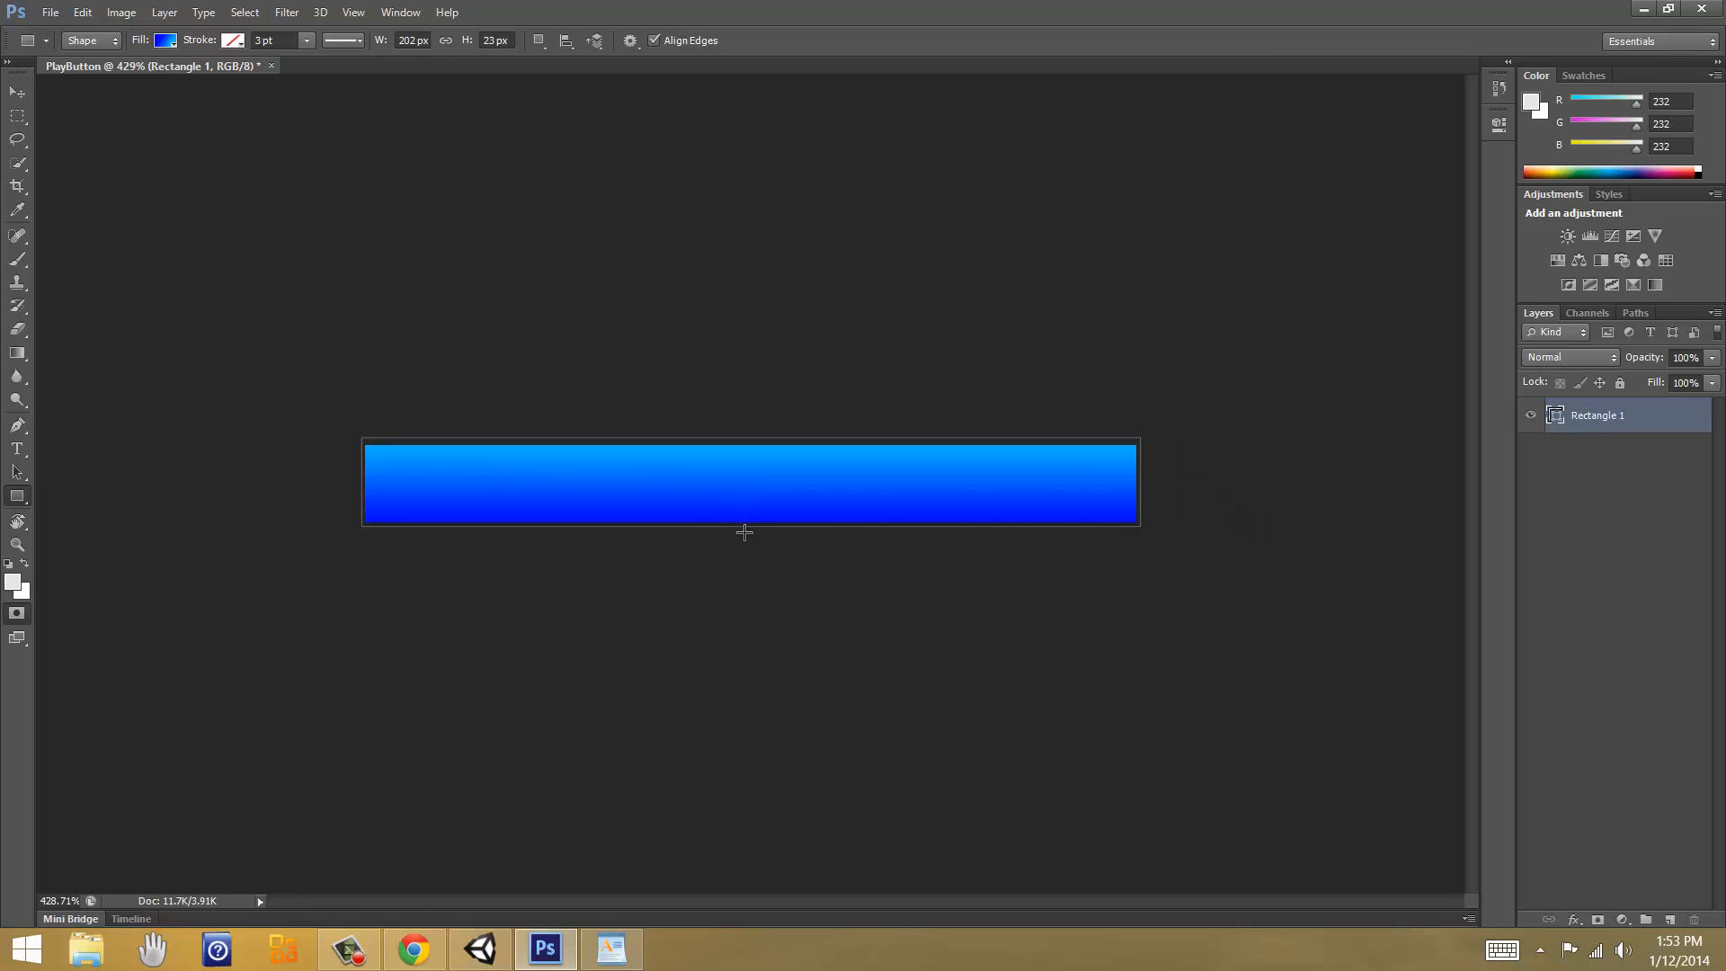
pyautogui.press('v')
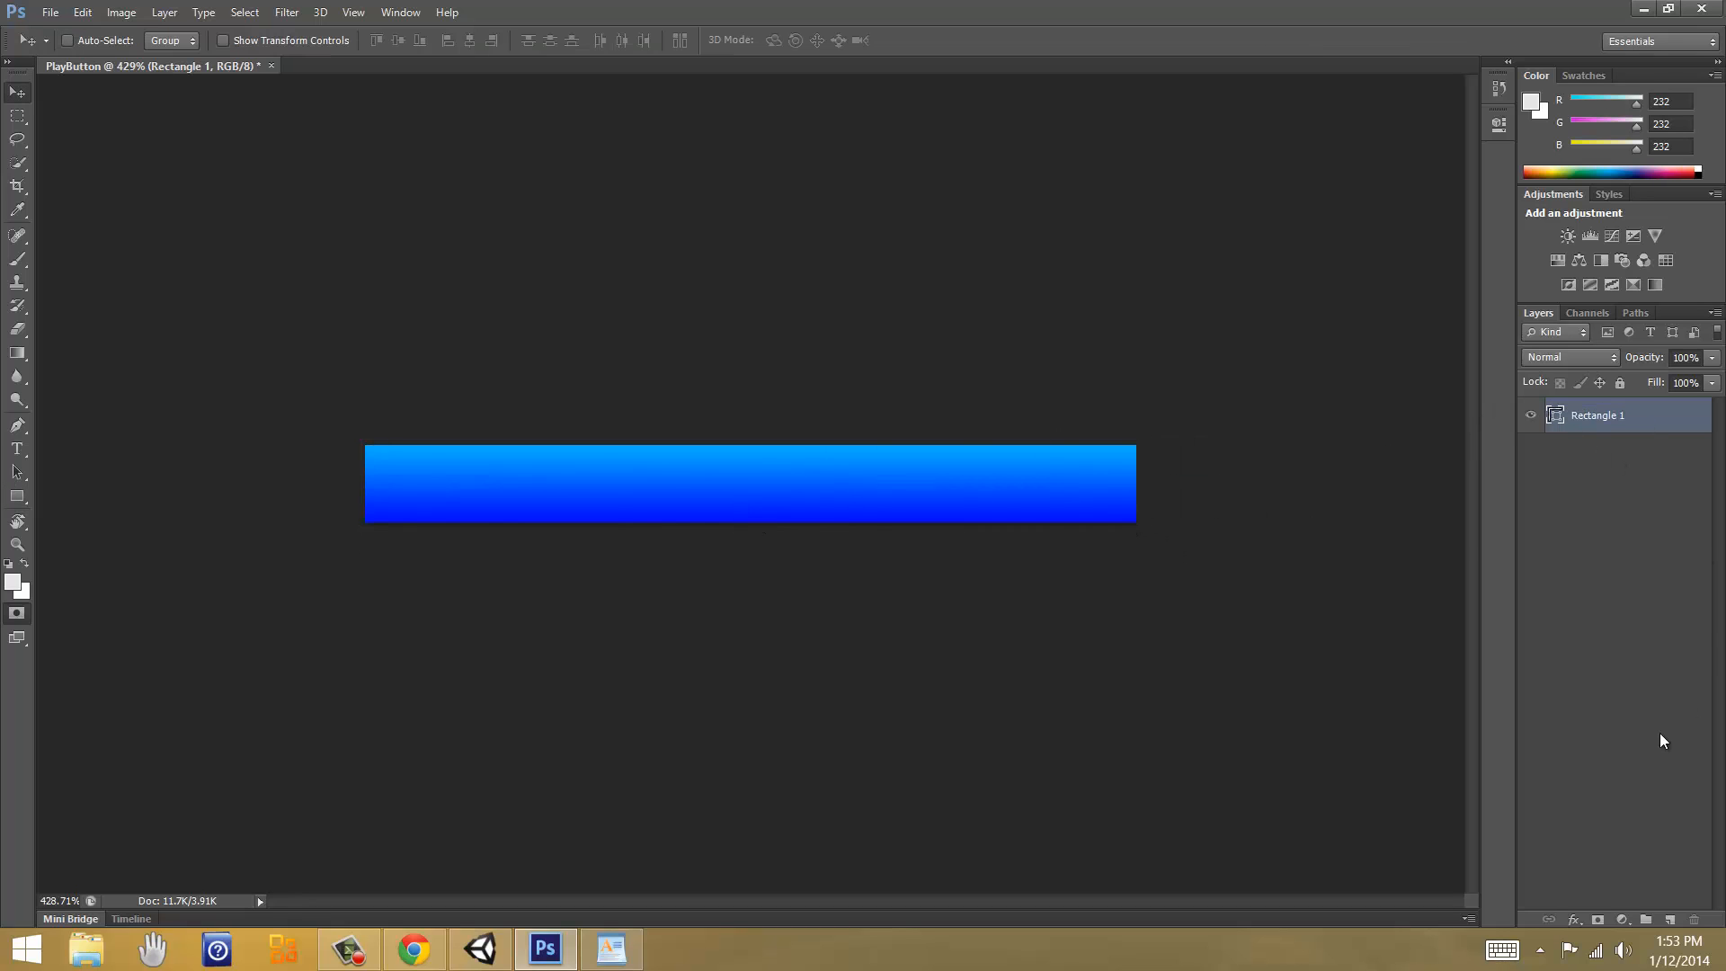
# Step: Try adding the text PLAY in 12 pt Myriad Pro on a new layer above the gradient, and erase the text
pyautogui.click(1672, 918)
pyautogui.press('t')
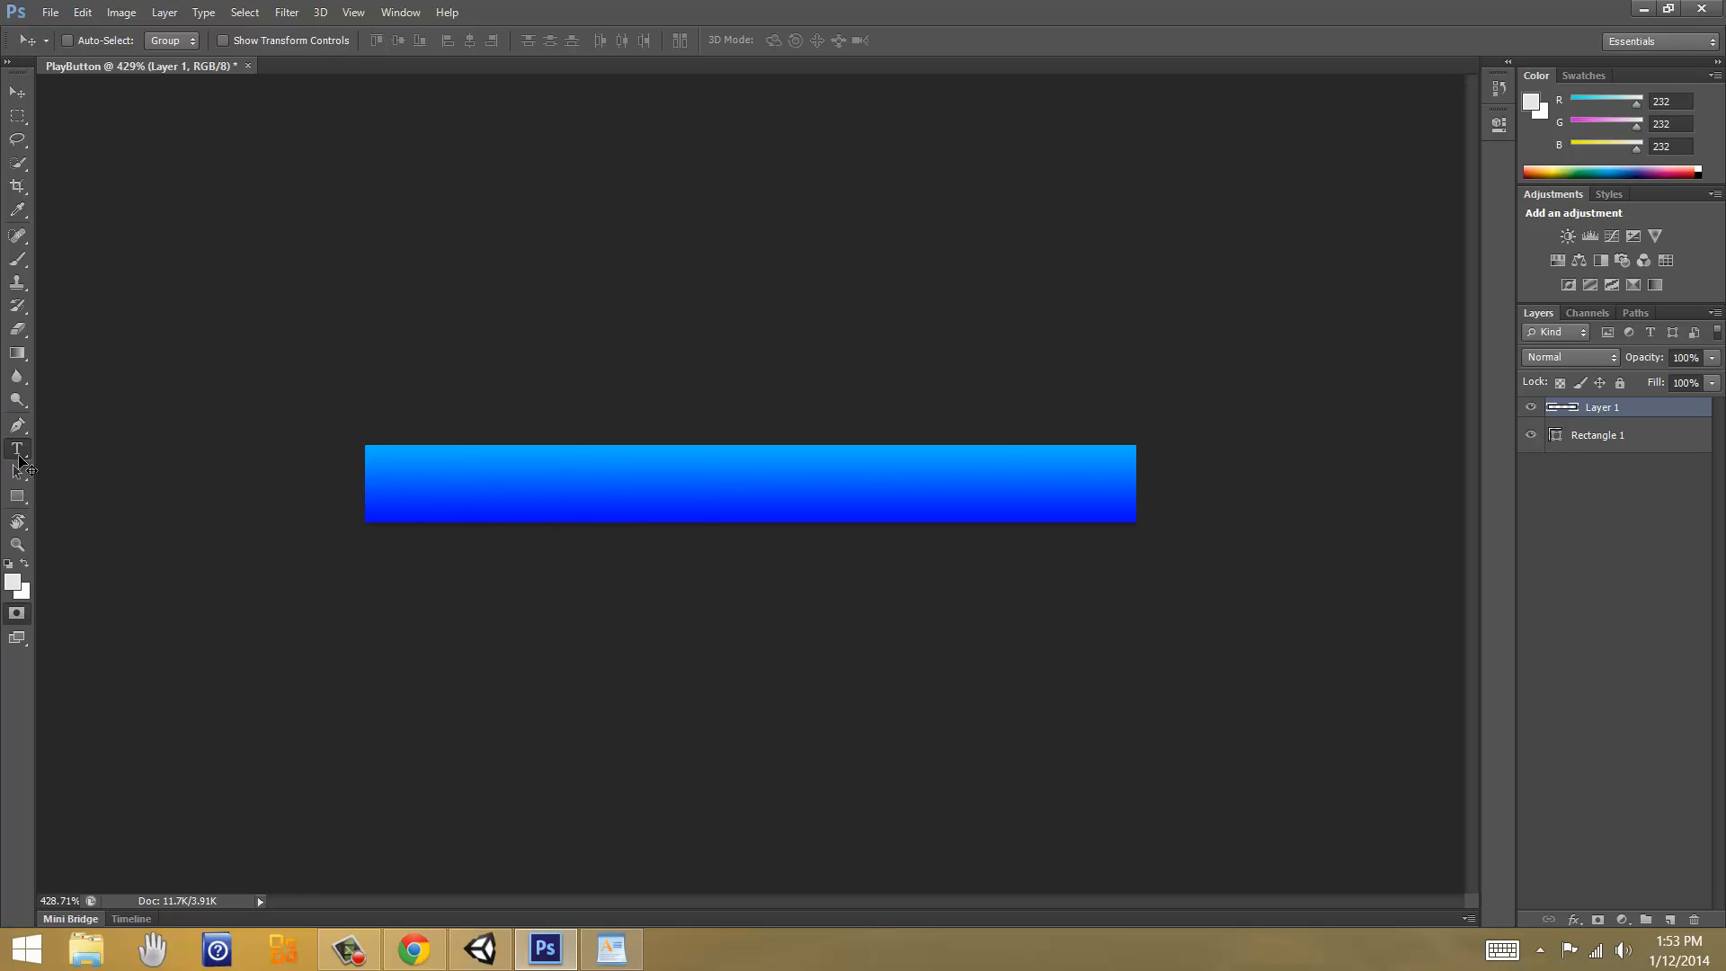
pyautogui.press('t')
pyautogui.click(511, 486)
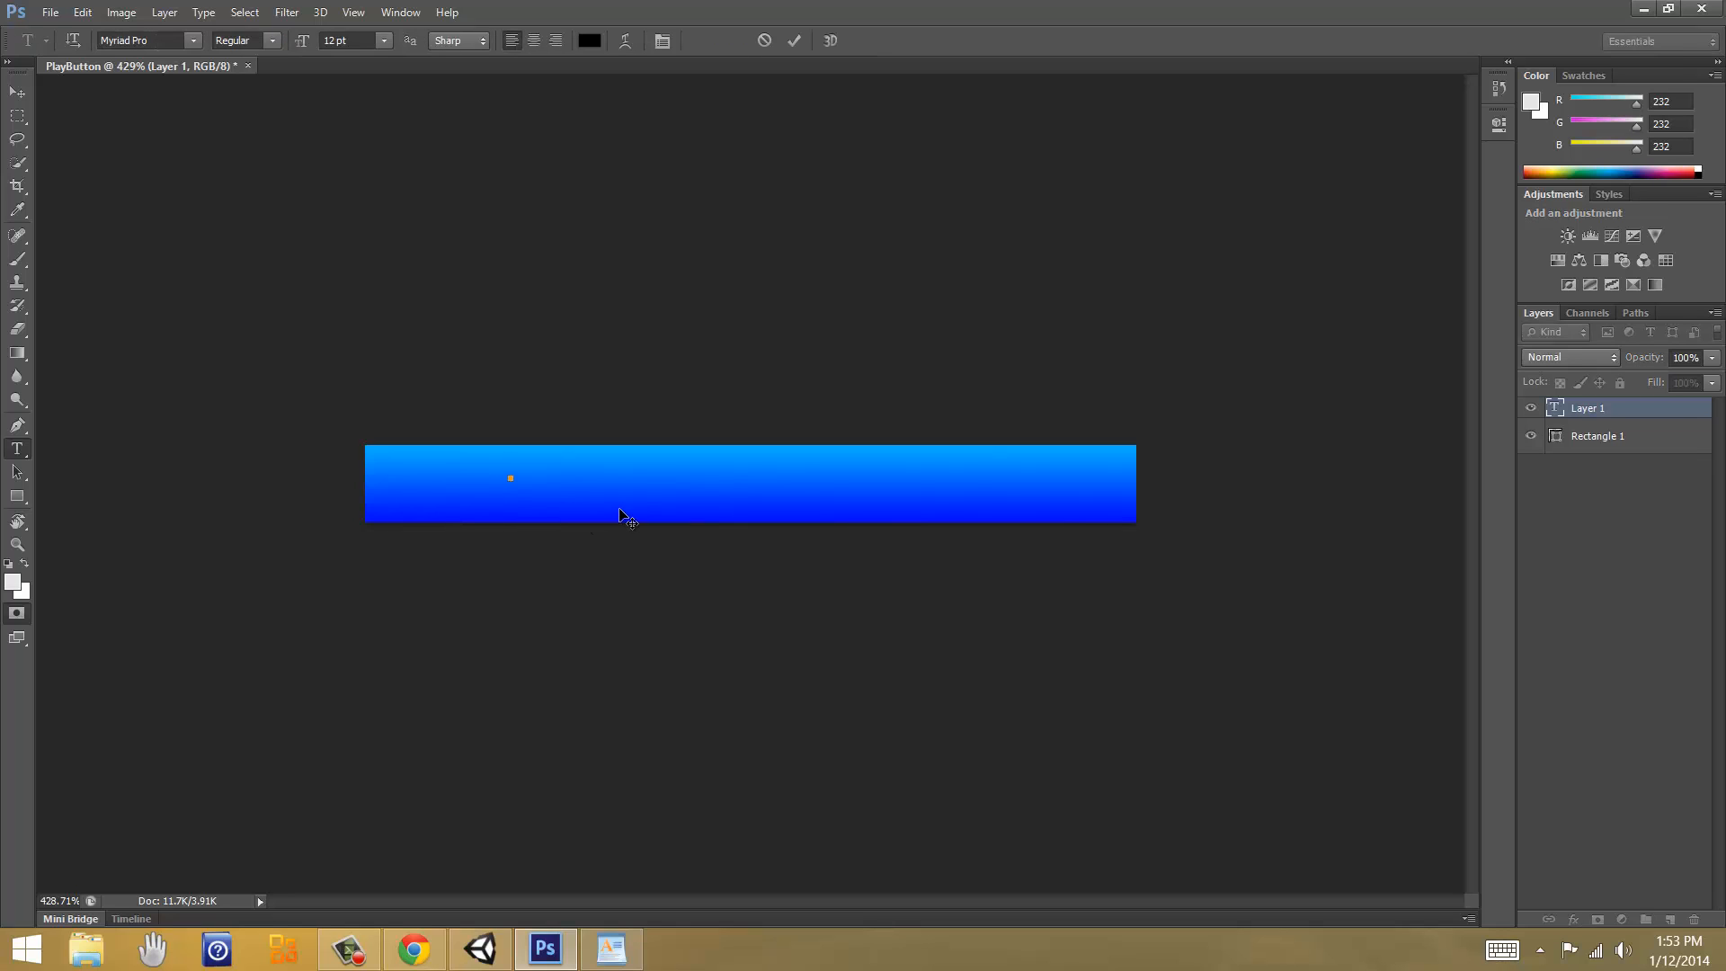
pyautogui.write('PLAY')
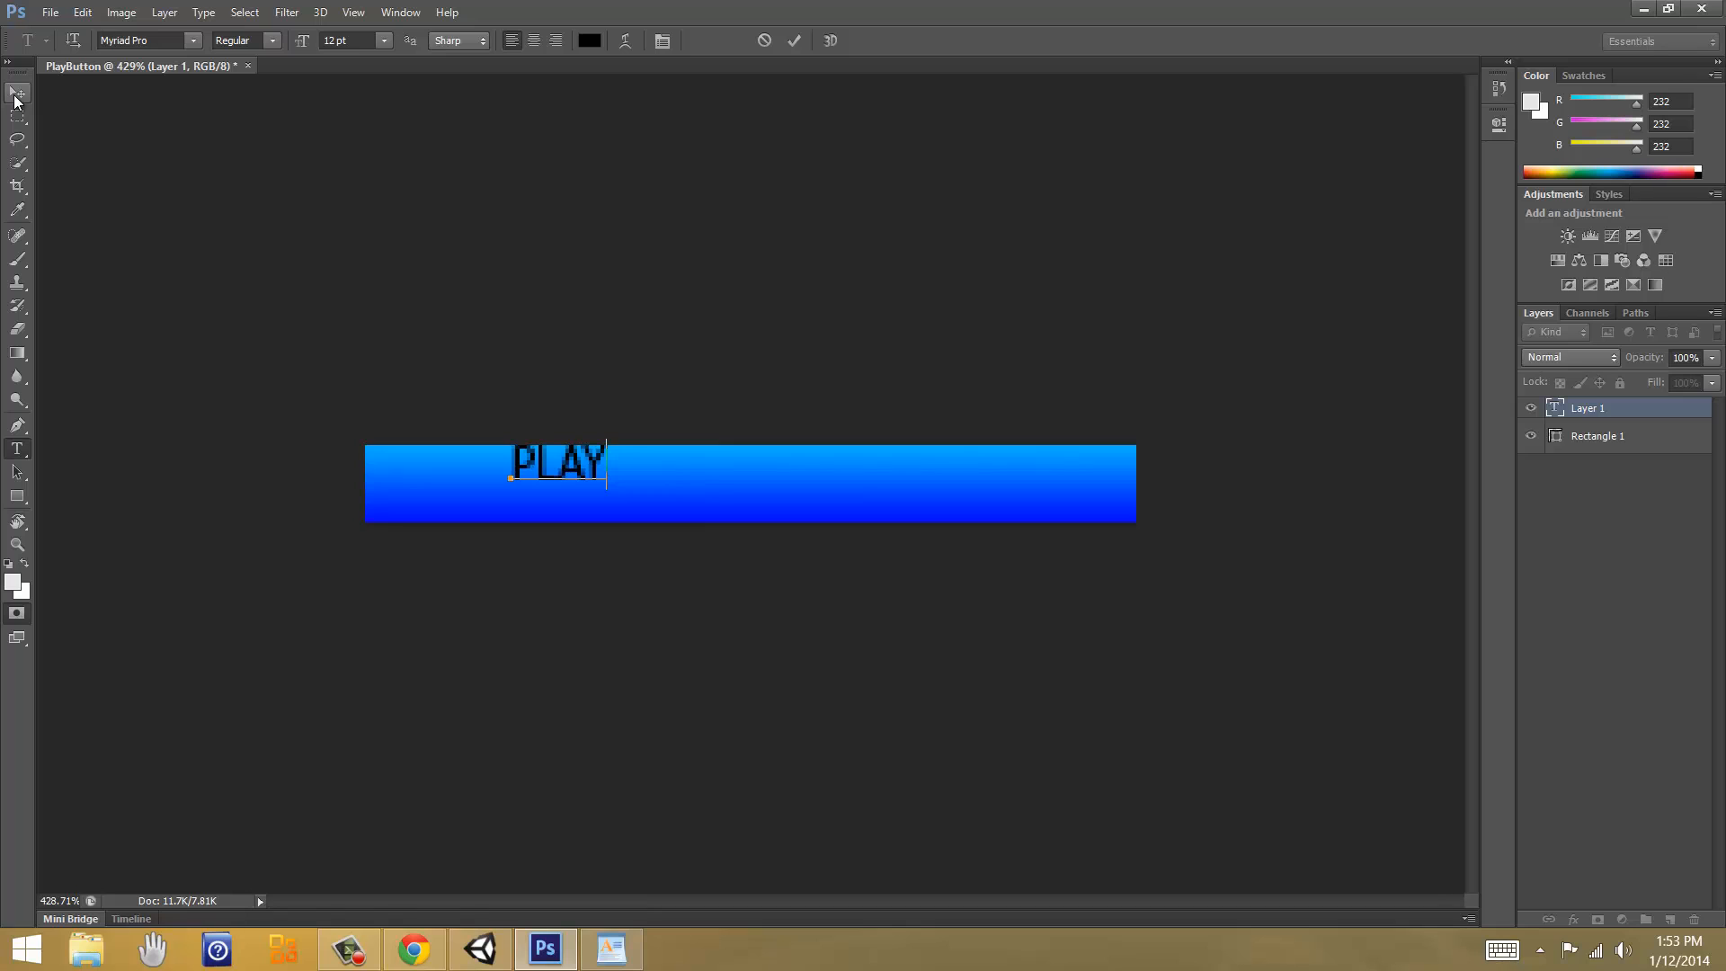
pyautogui.press('BackSpace')
pyautogui.press('BackSpace')
pyautogui.press('BackSpace')
pyautogui.press('BackSpace')
pyautogui.click(17, 92)
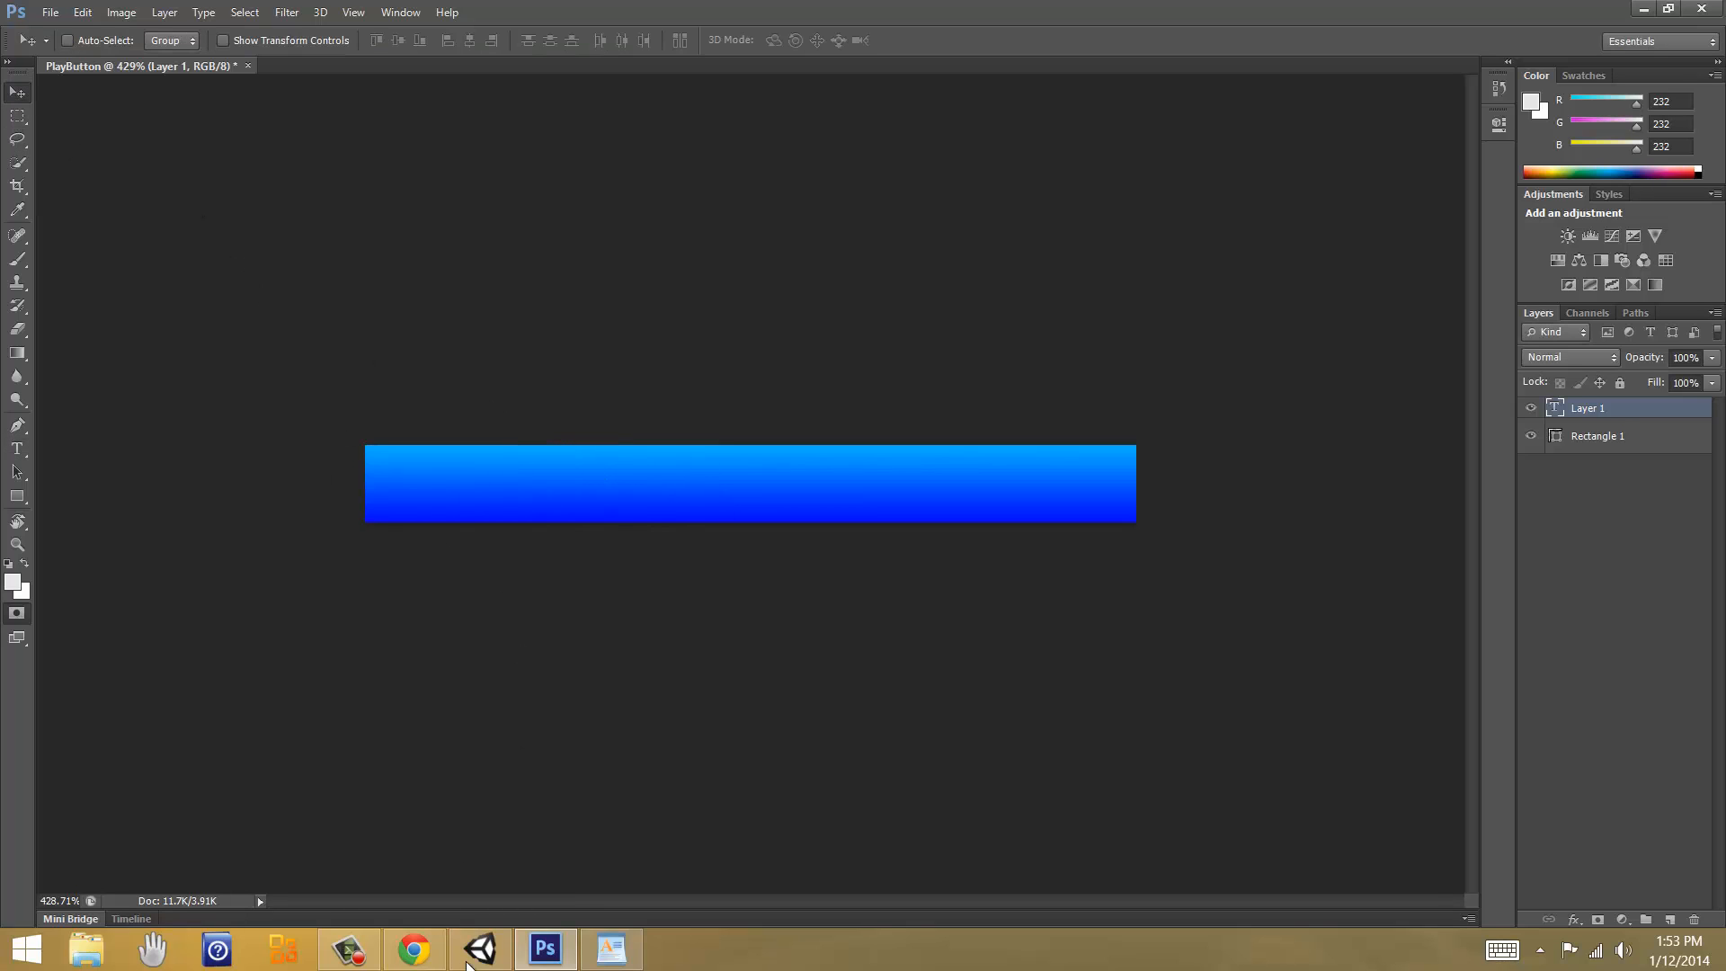
# Step: Switch to Unity and back to Photoshop, and delete the empty text layer
pyautogui.click(481, 951)
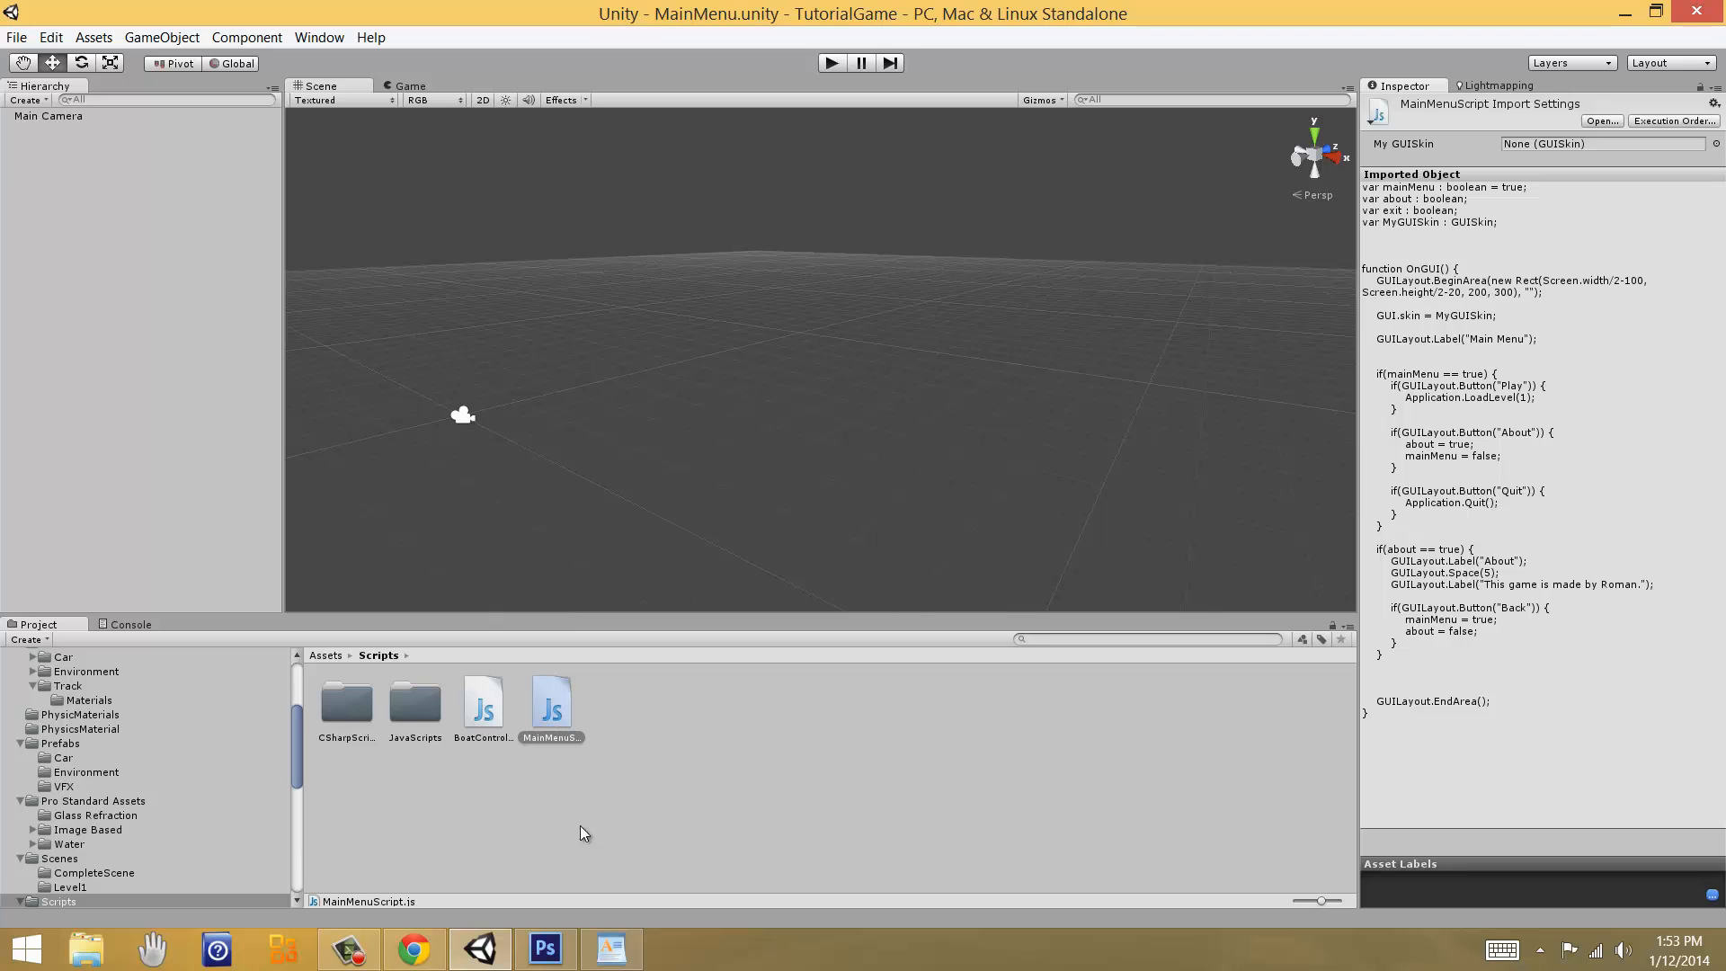
pyautogui.click(546, 944)
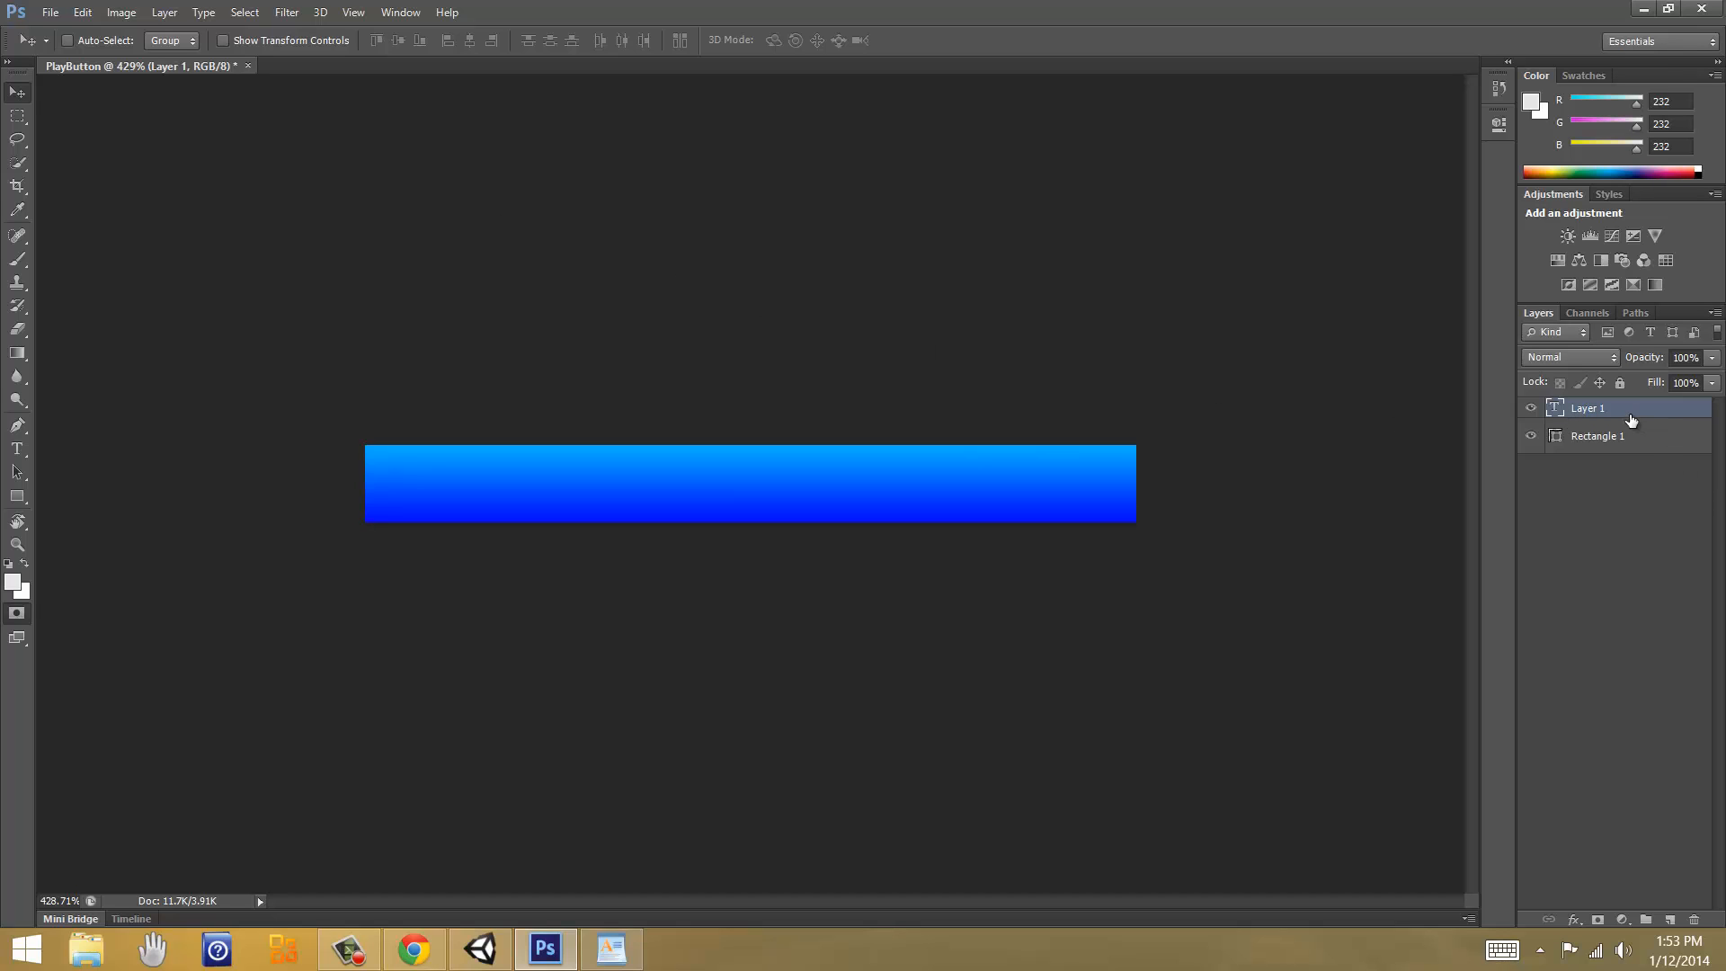
pyautogui.moveTo(1630, 421); pyautogui.dragTo(1694, 919)
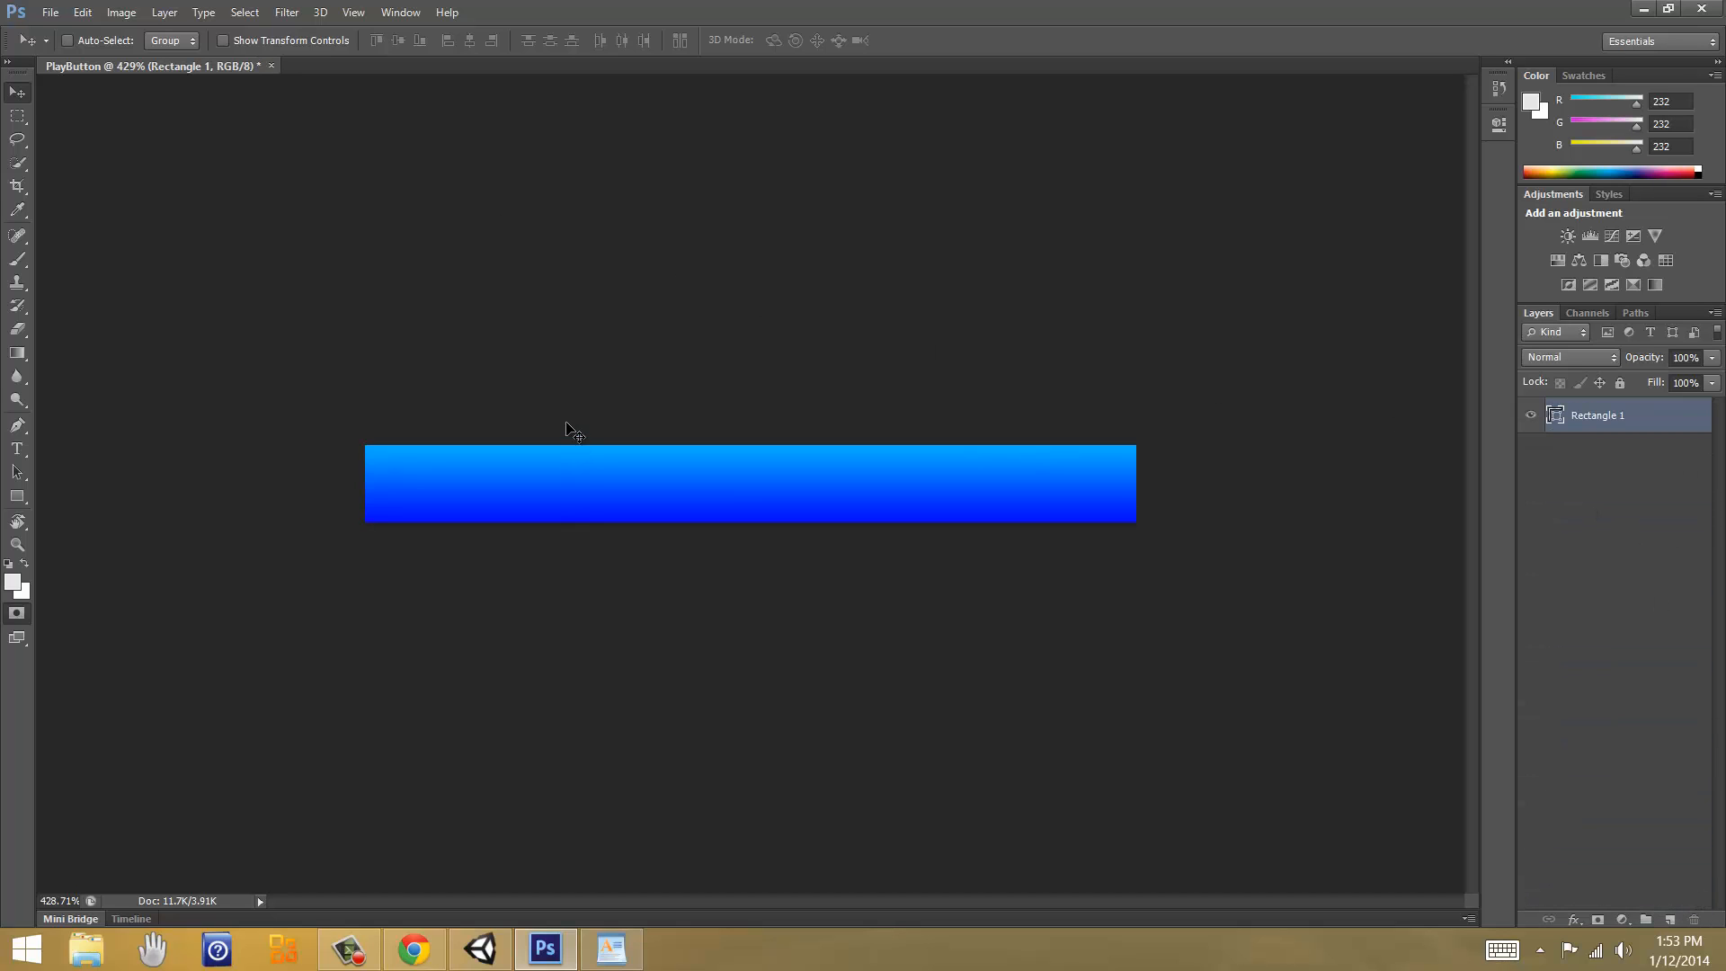
# Step: Start saving the gradient image under the name PlayButton in JPEG format
pyautogui.hotkey('ctrl', 's')
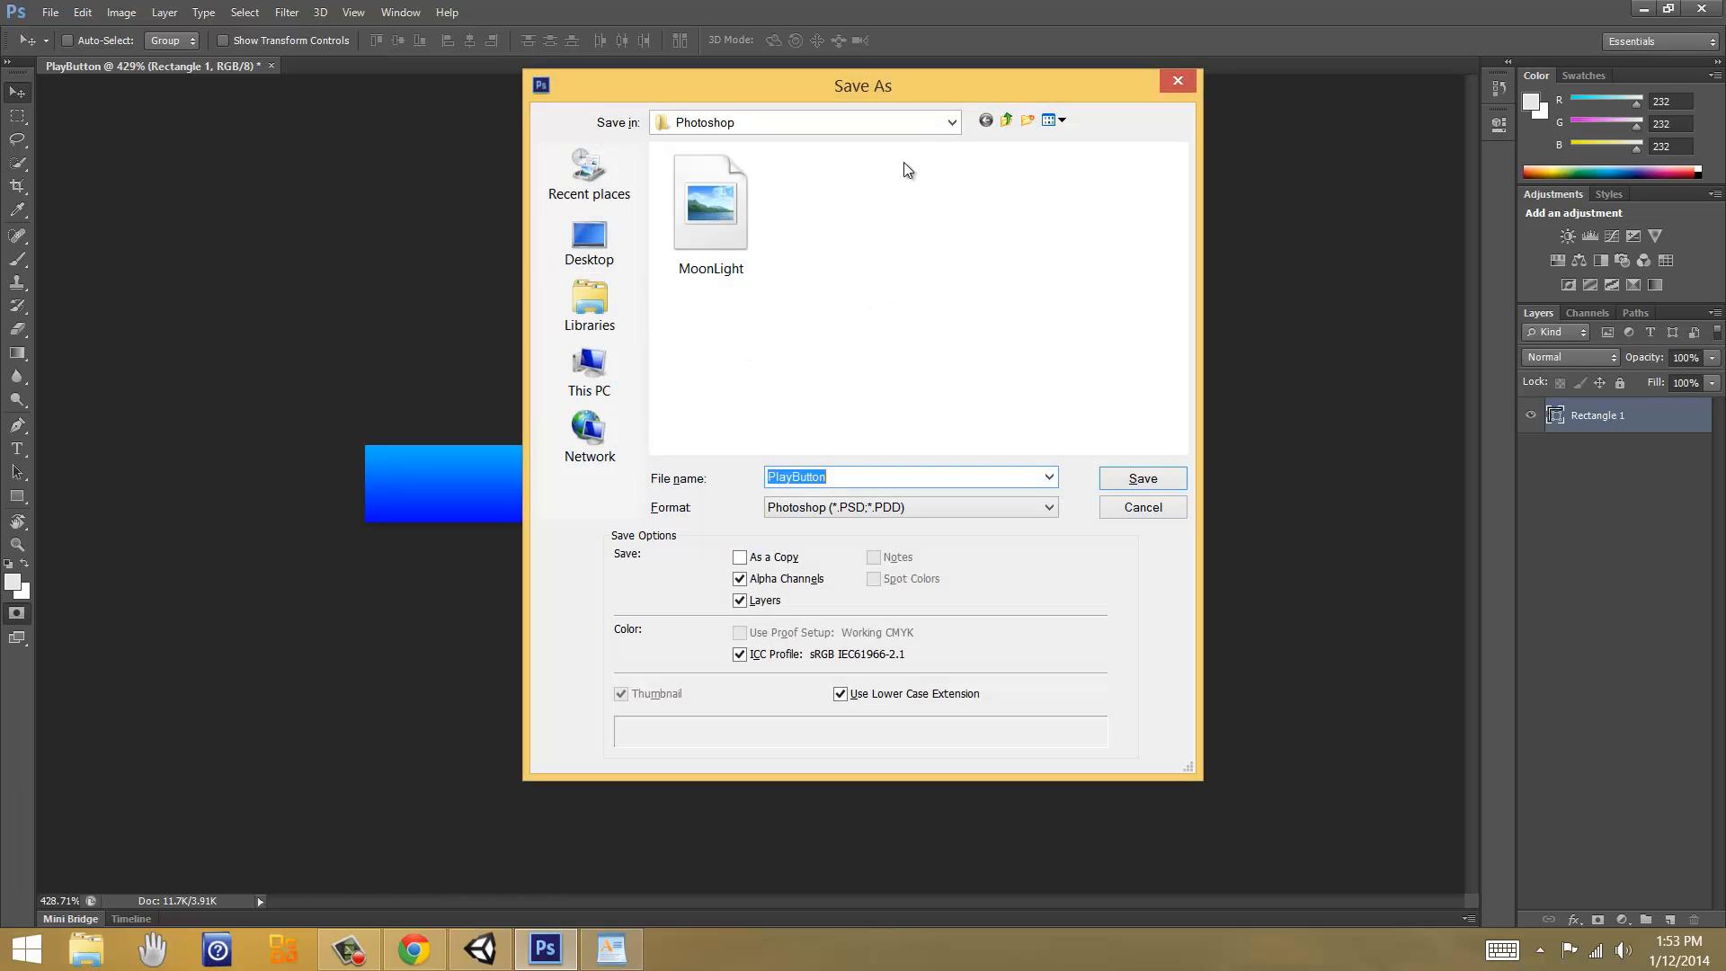
pyautogui.click(878, 508)
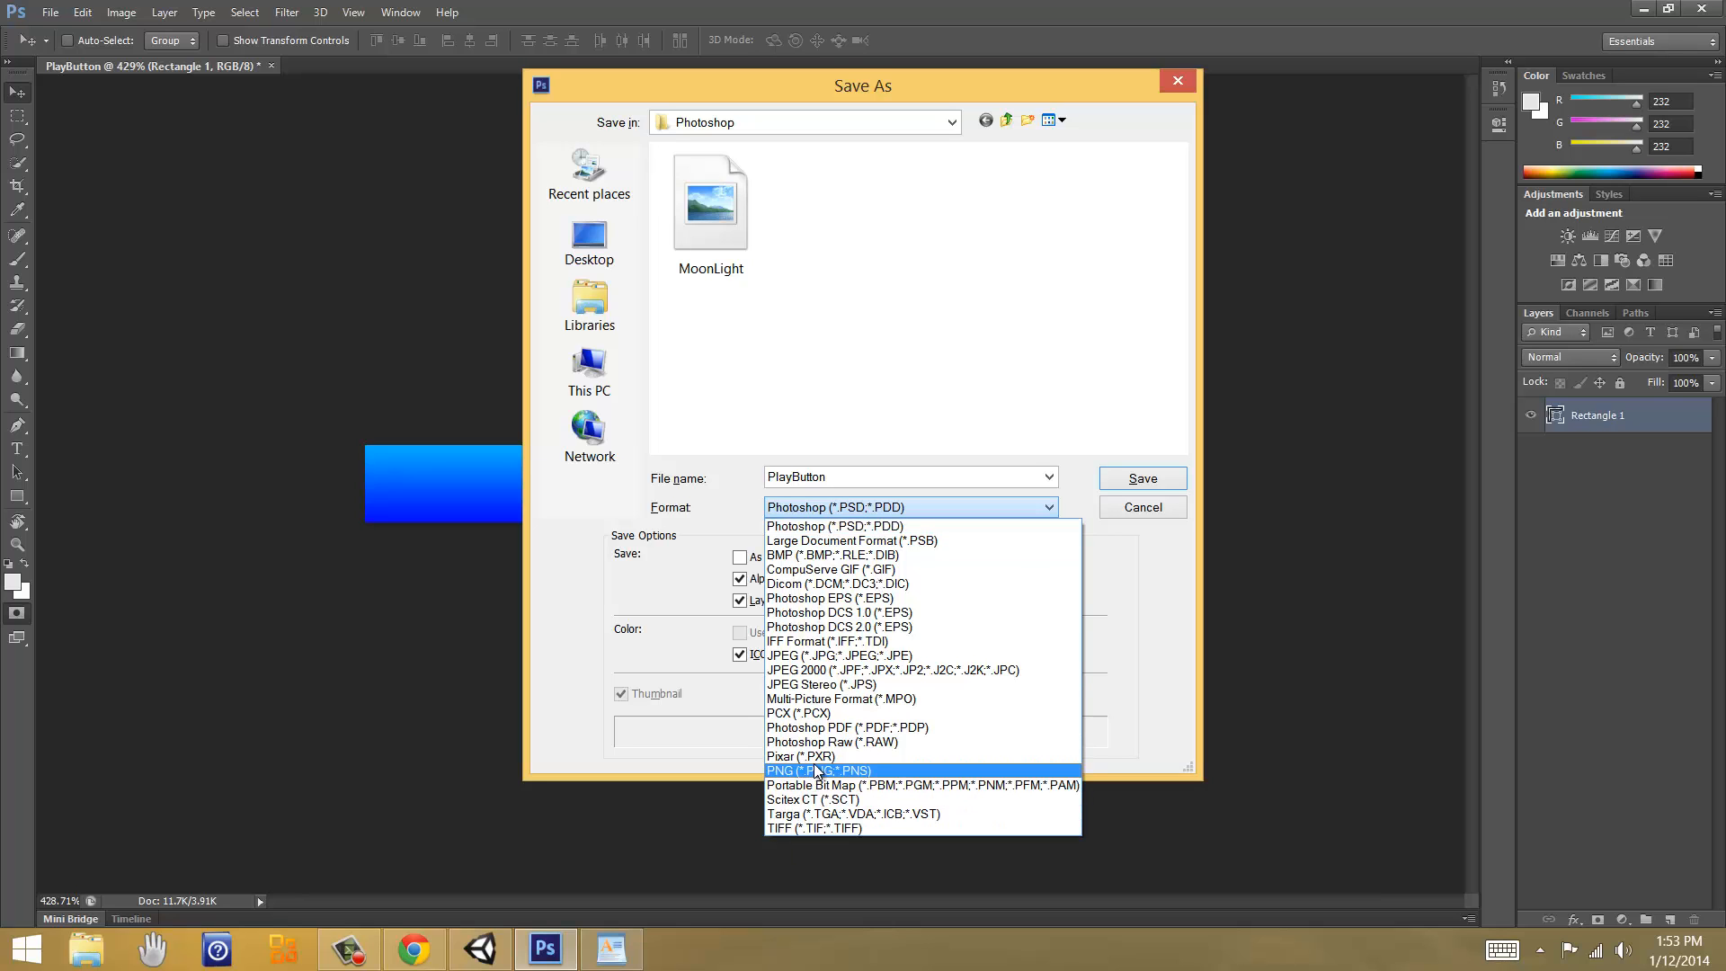
pyautogui.click(857, 656)
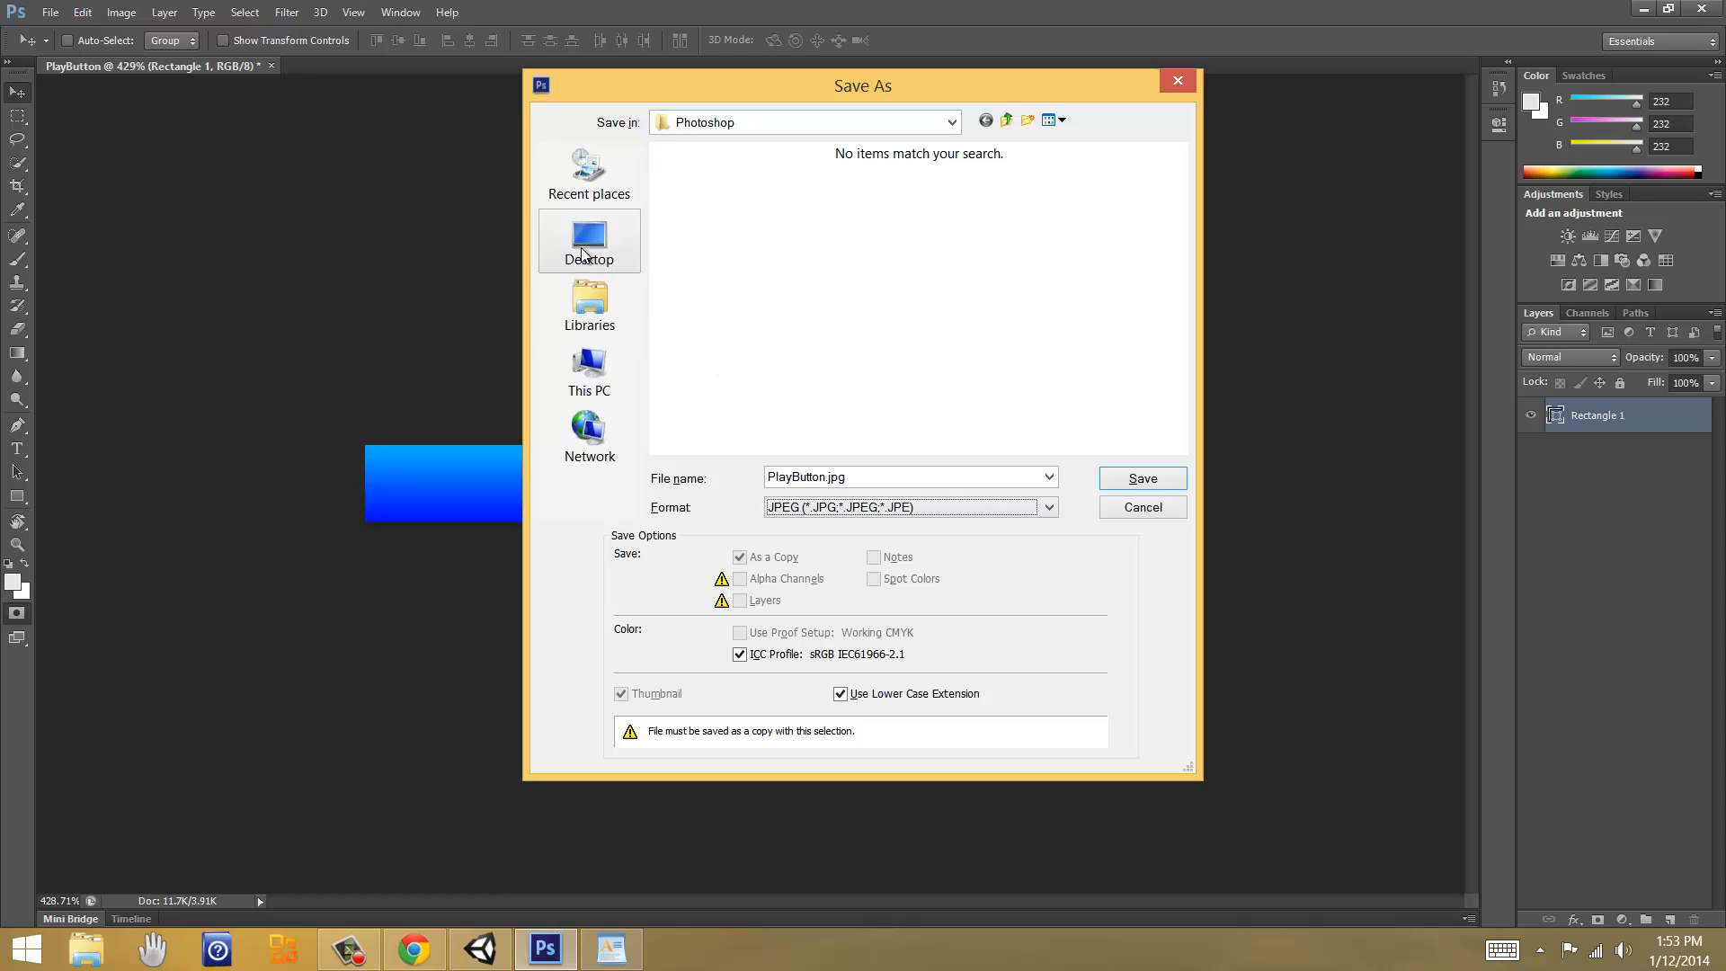
# Step: Browse the save location through the local disk's user folders to the TutorialGame project folder
pyautogui.click(592, 382)
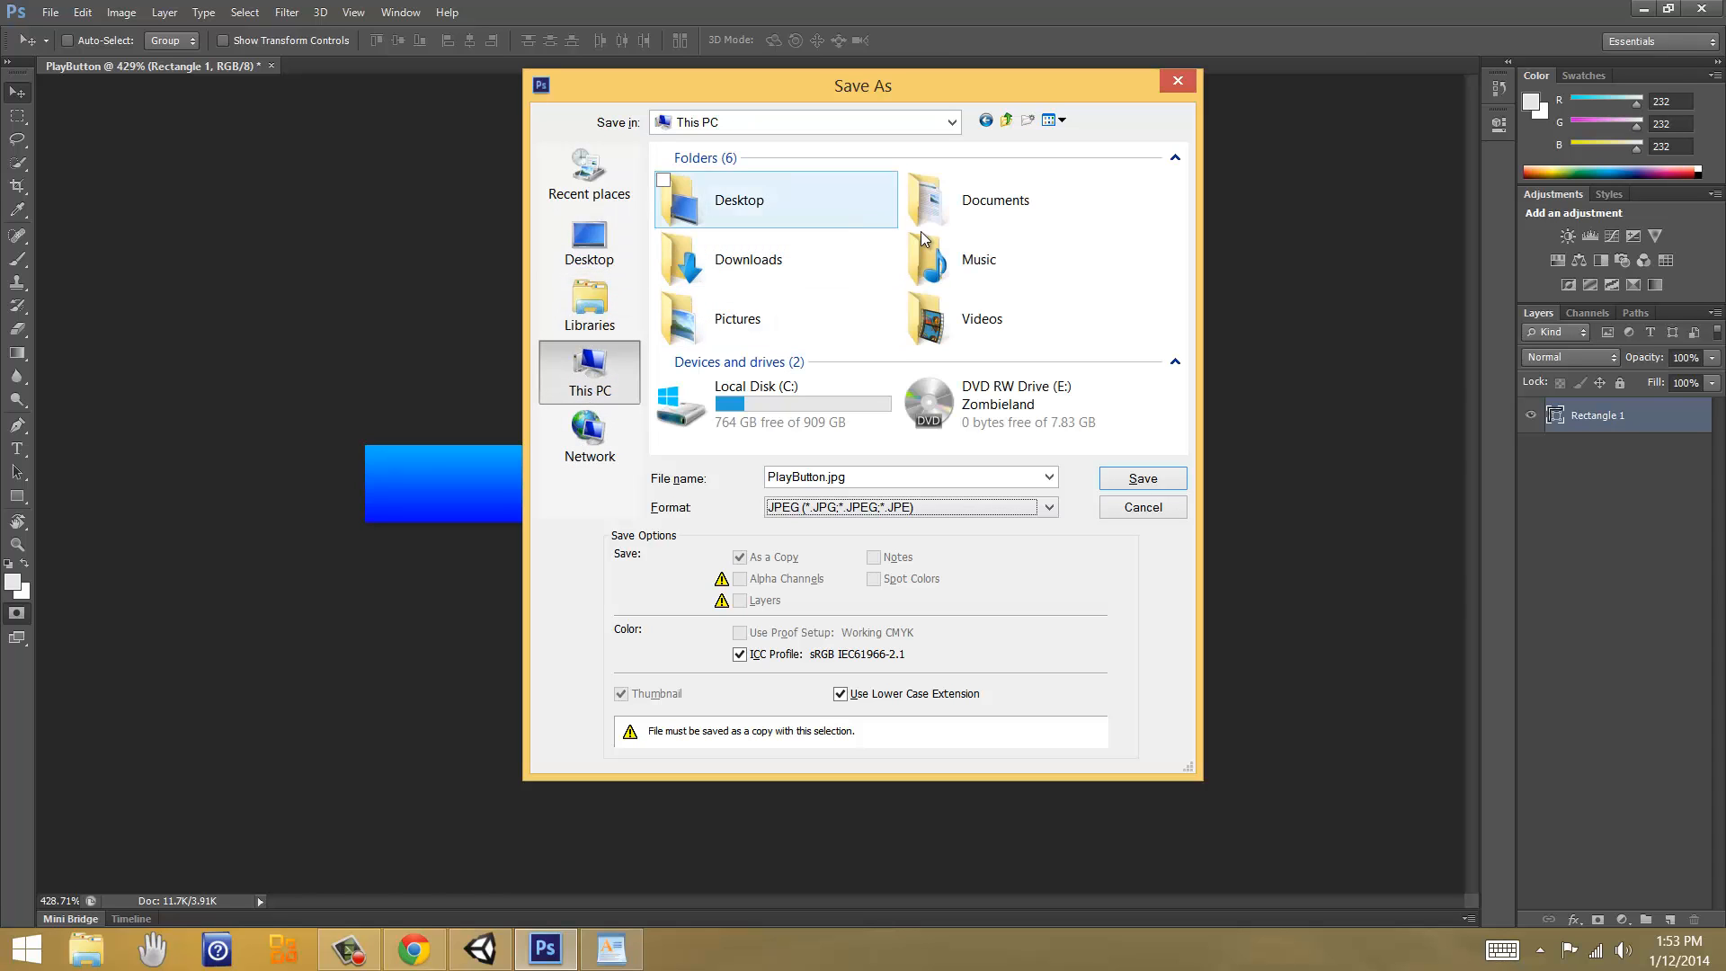
pyautogui.doubleClick(938, 199)
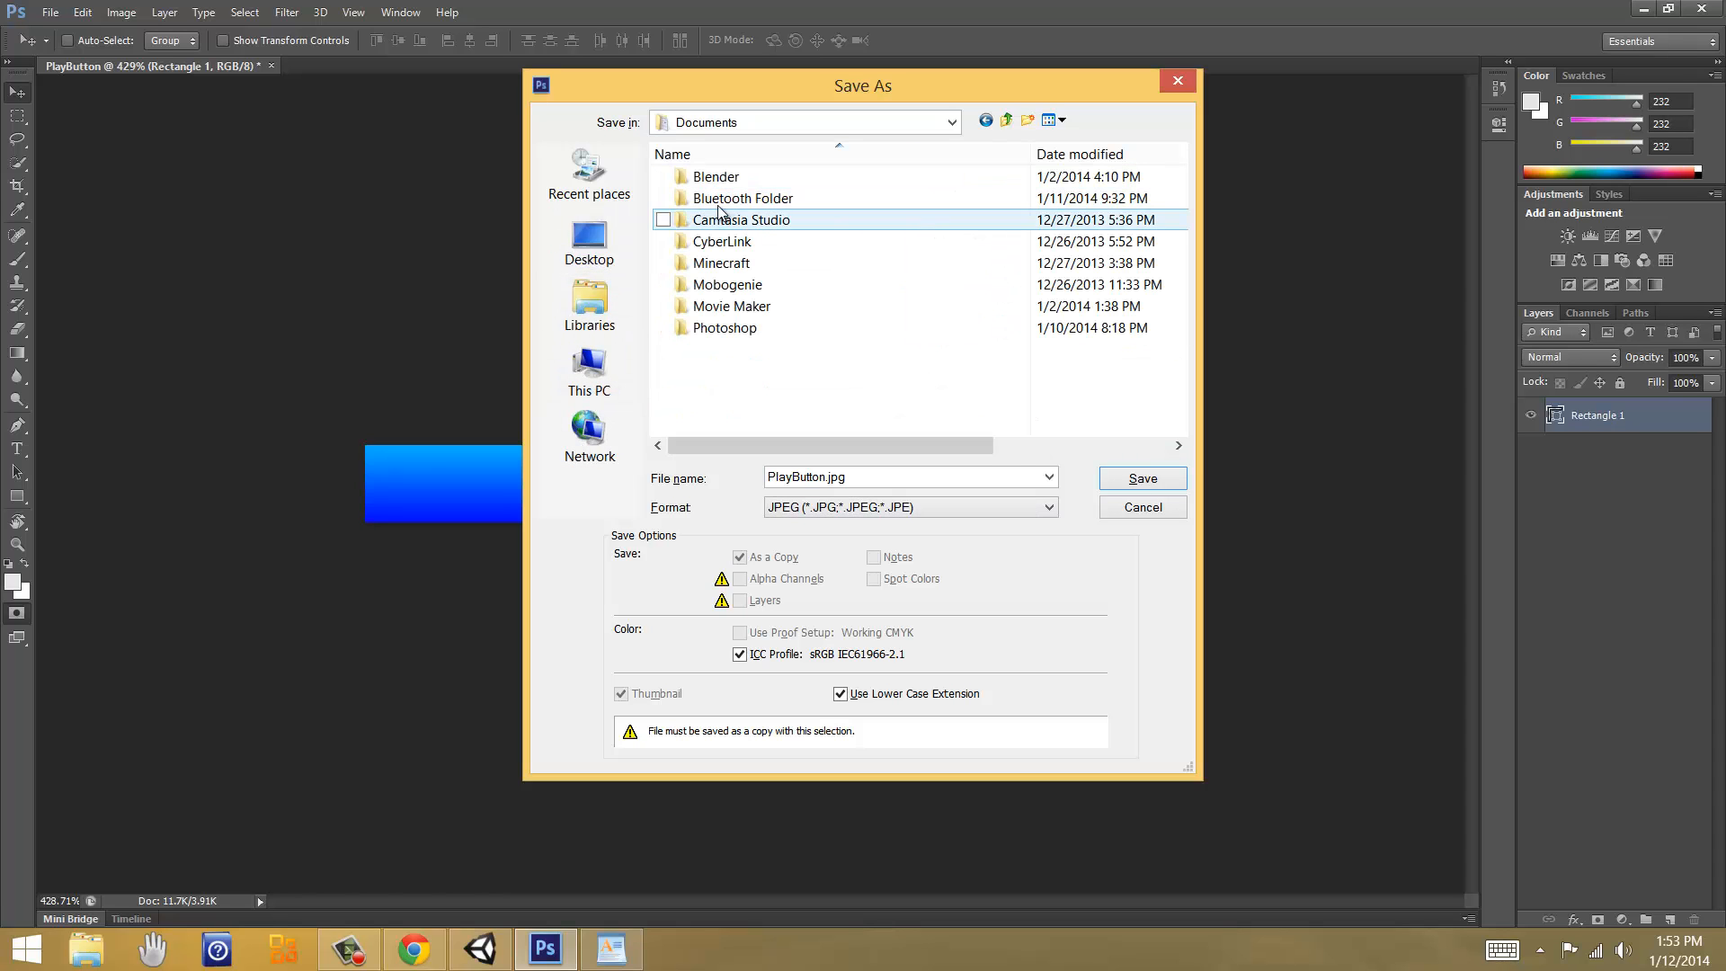
pyautogui.click(986, 120)
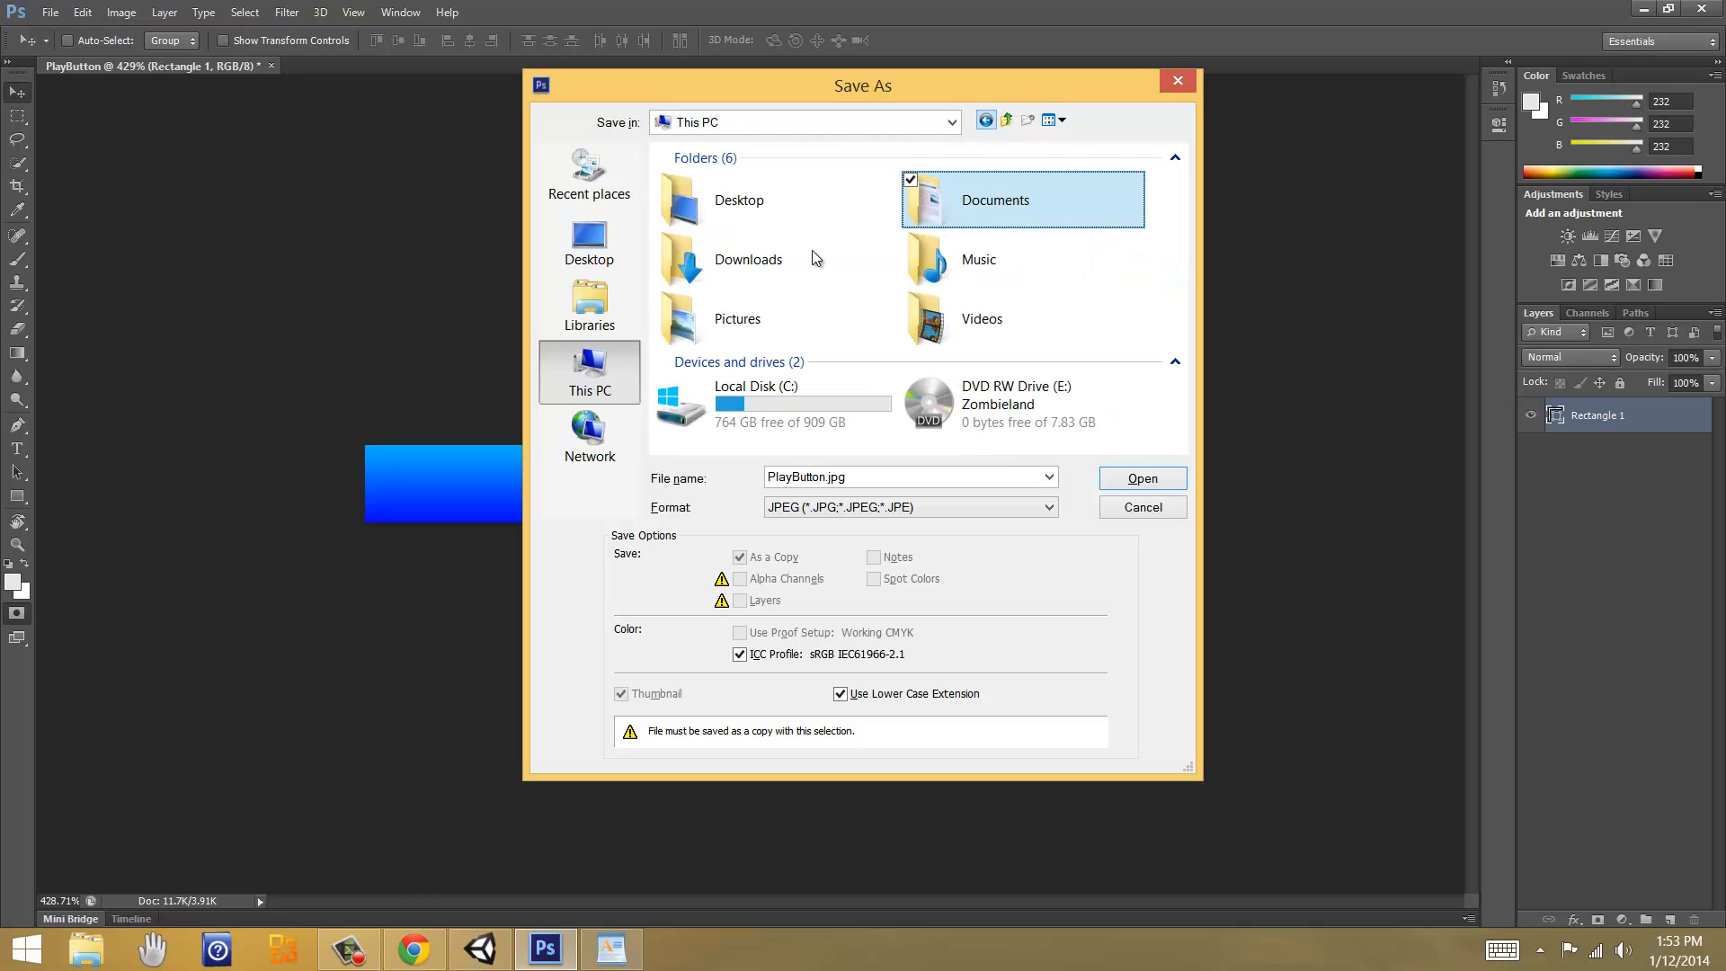
pyautogui.click(738, 406)
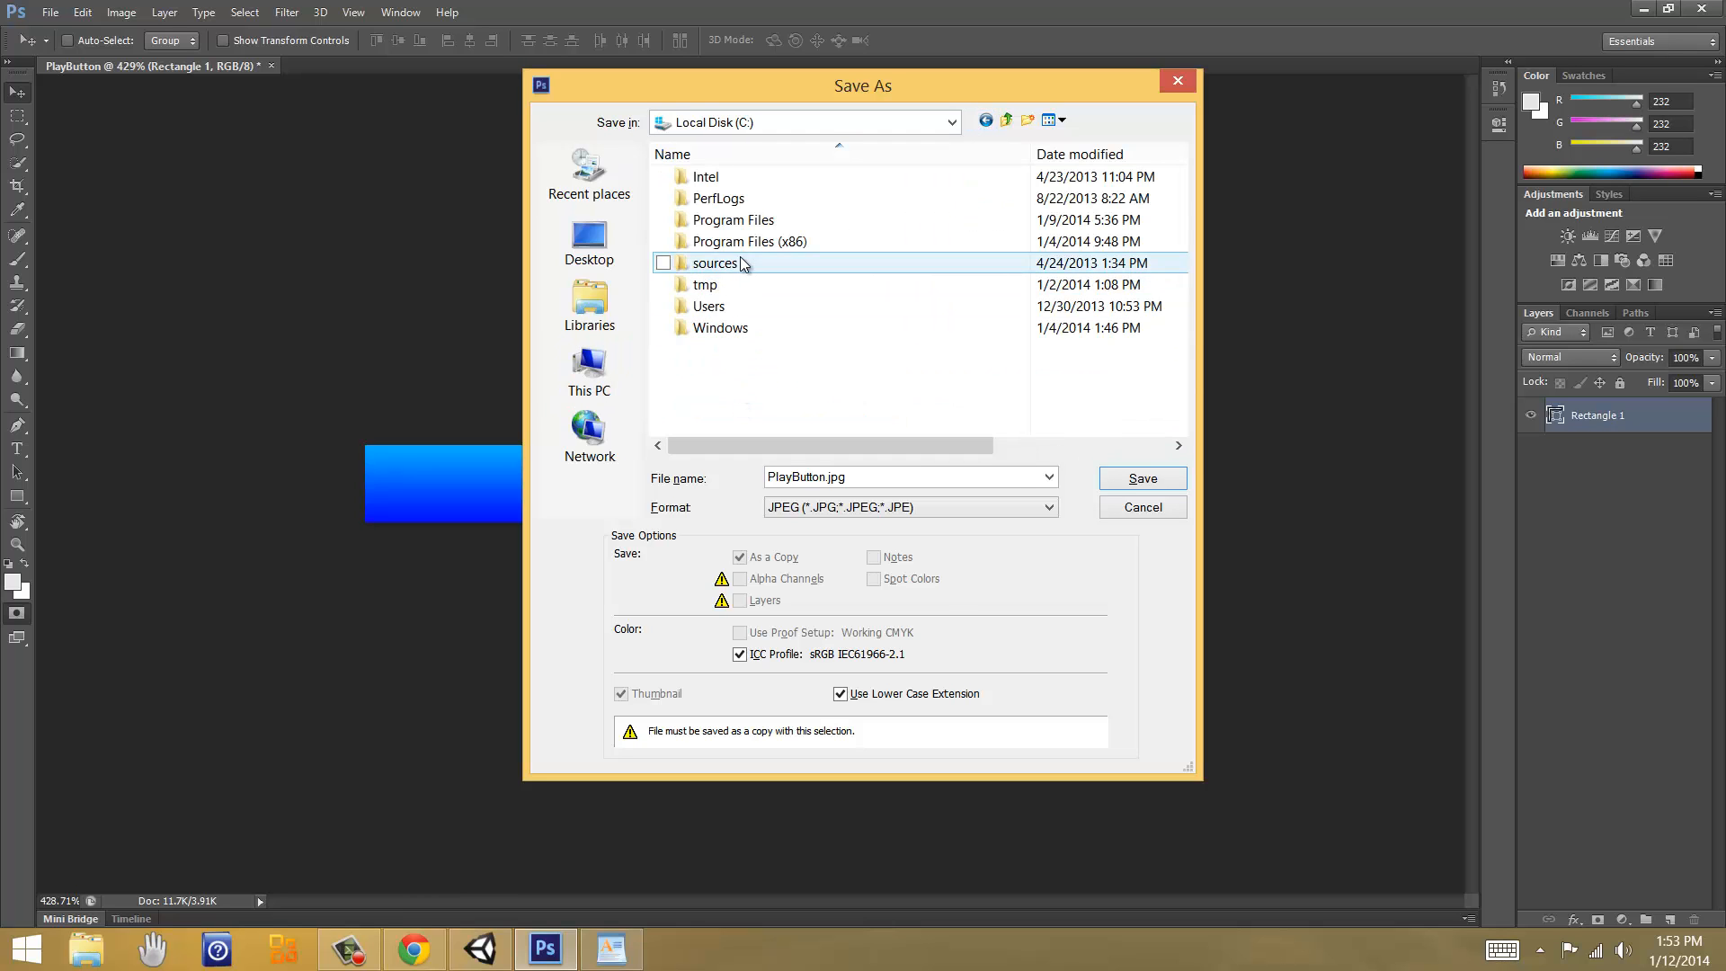
pyautogui.doubleClick(727, 304)
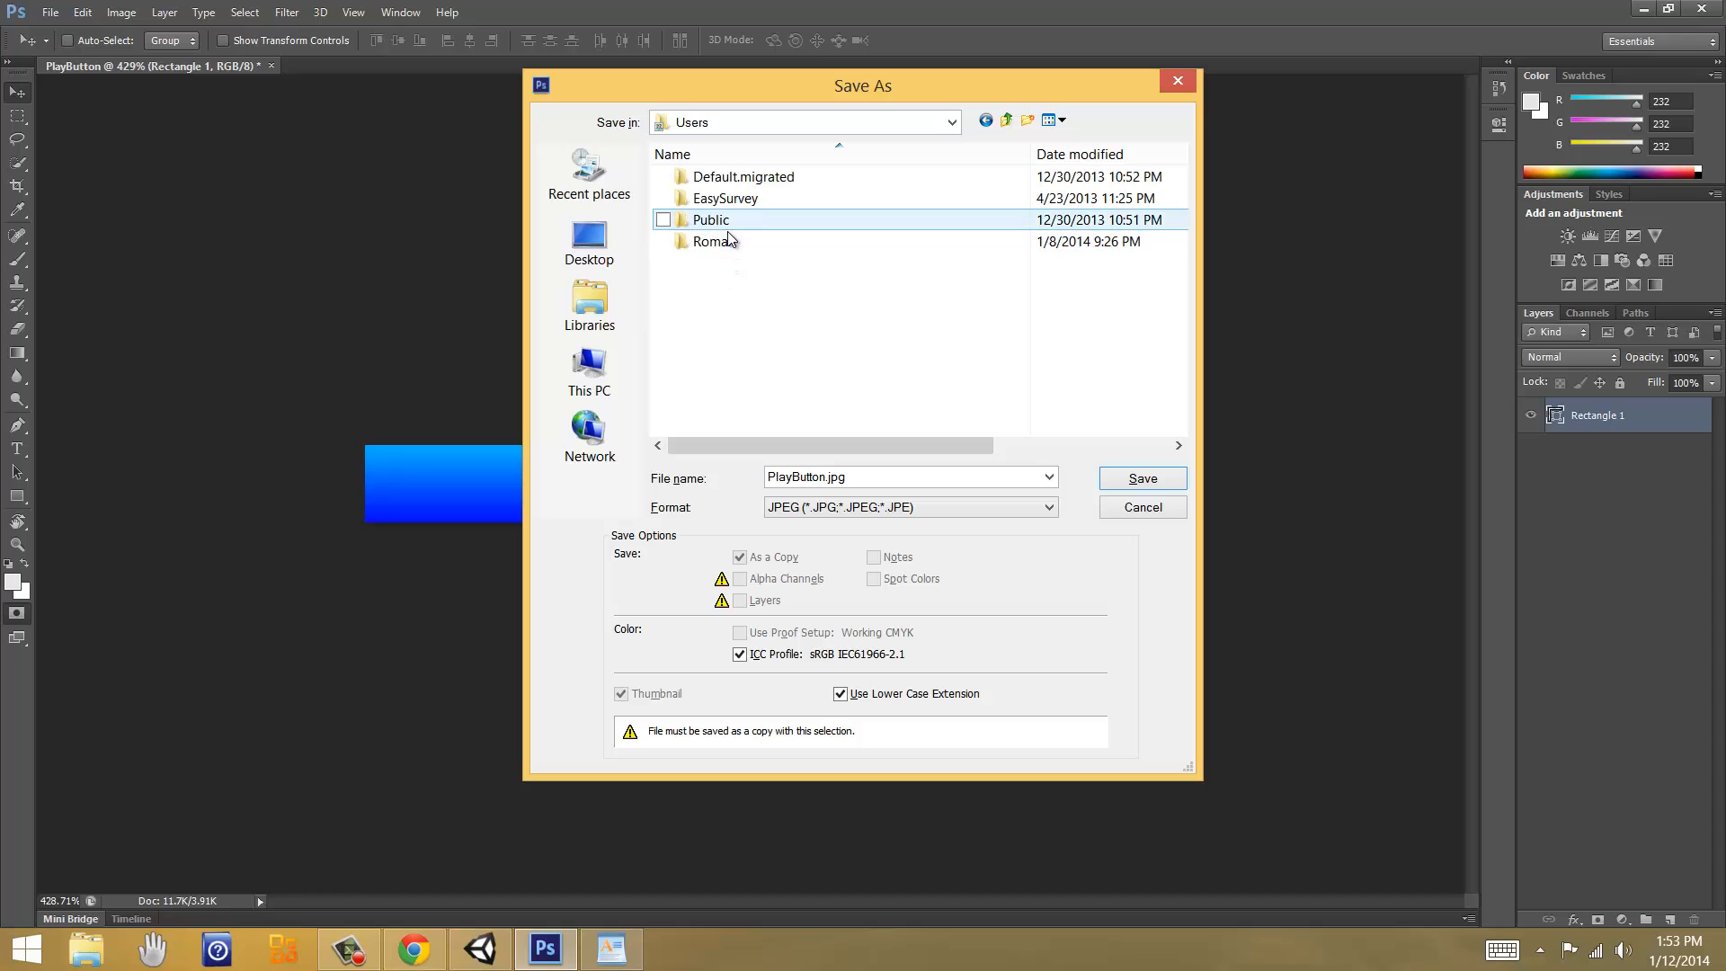
pyautogui.doubleClick(728, 241)
pyautogui.doubleClick(728, 219)
pyautogui.scroll(-10, 726, 287)
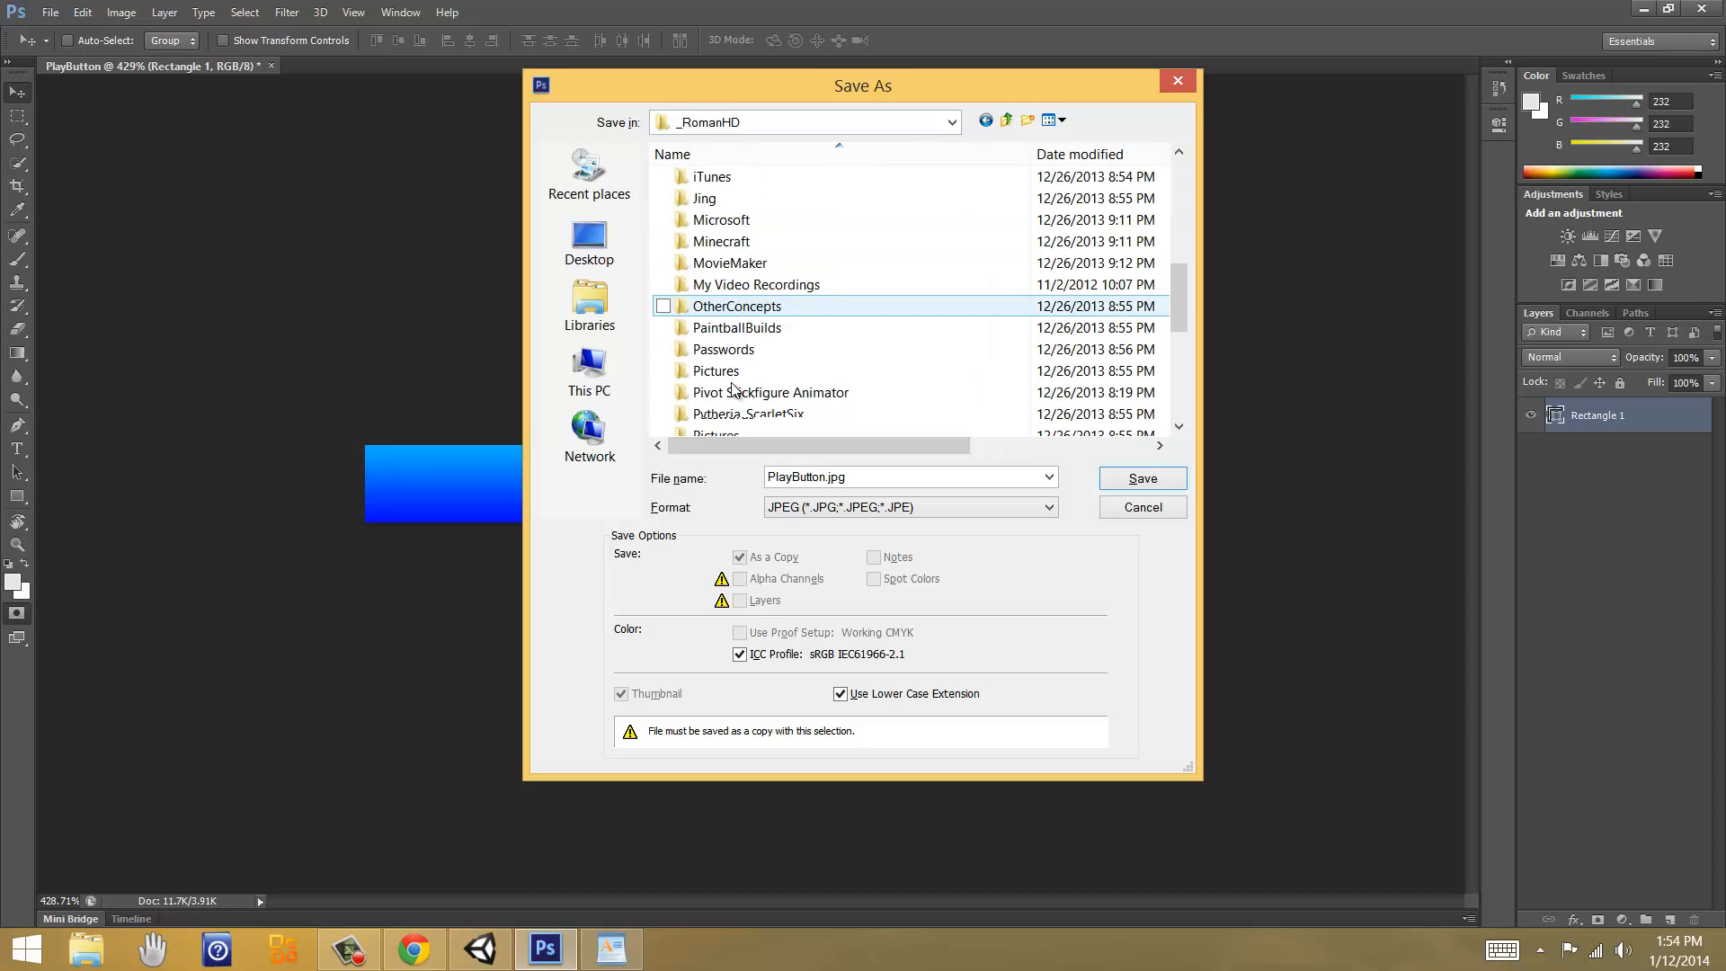
pyautogui.doubleClick(735, 329)
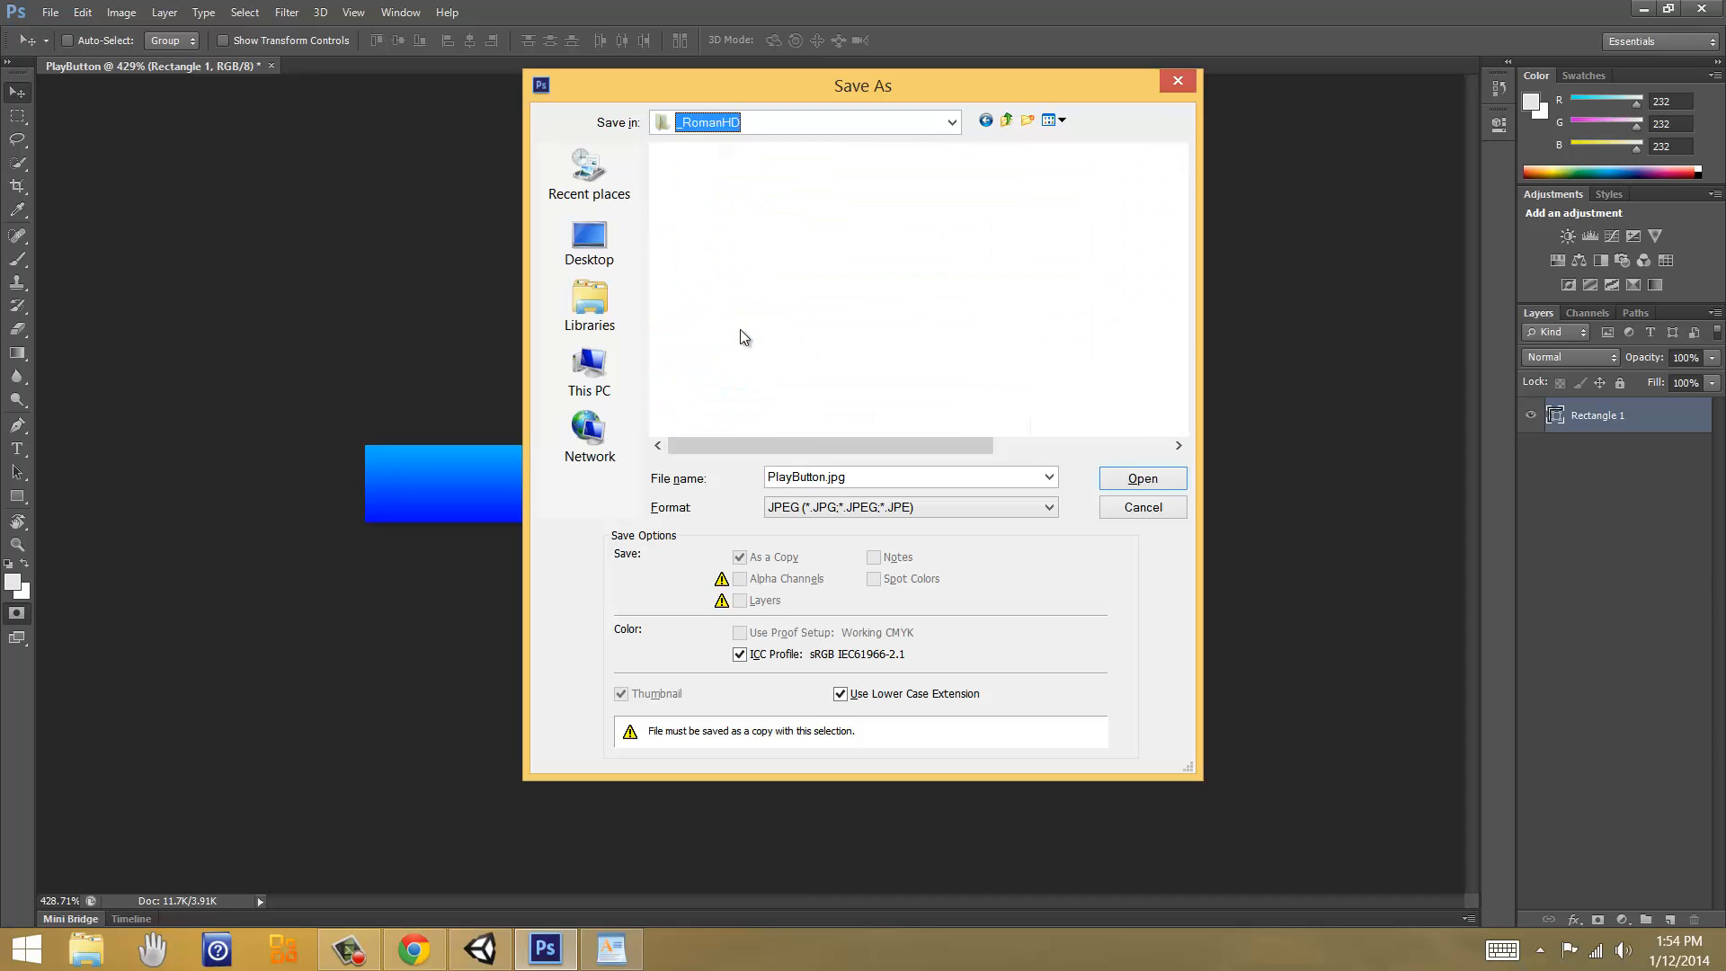
pyautogui.doubleClick(730, 284)
pyautogui.doubleClick(733, 178)
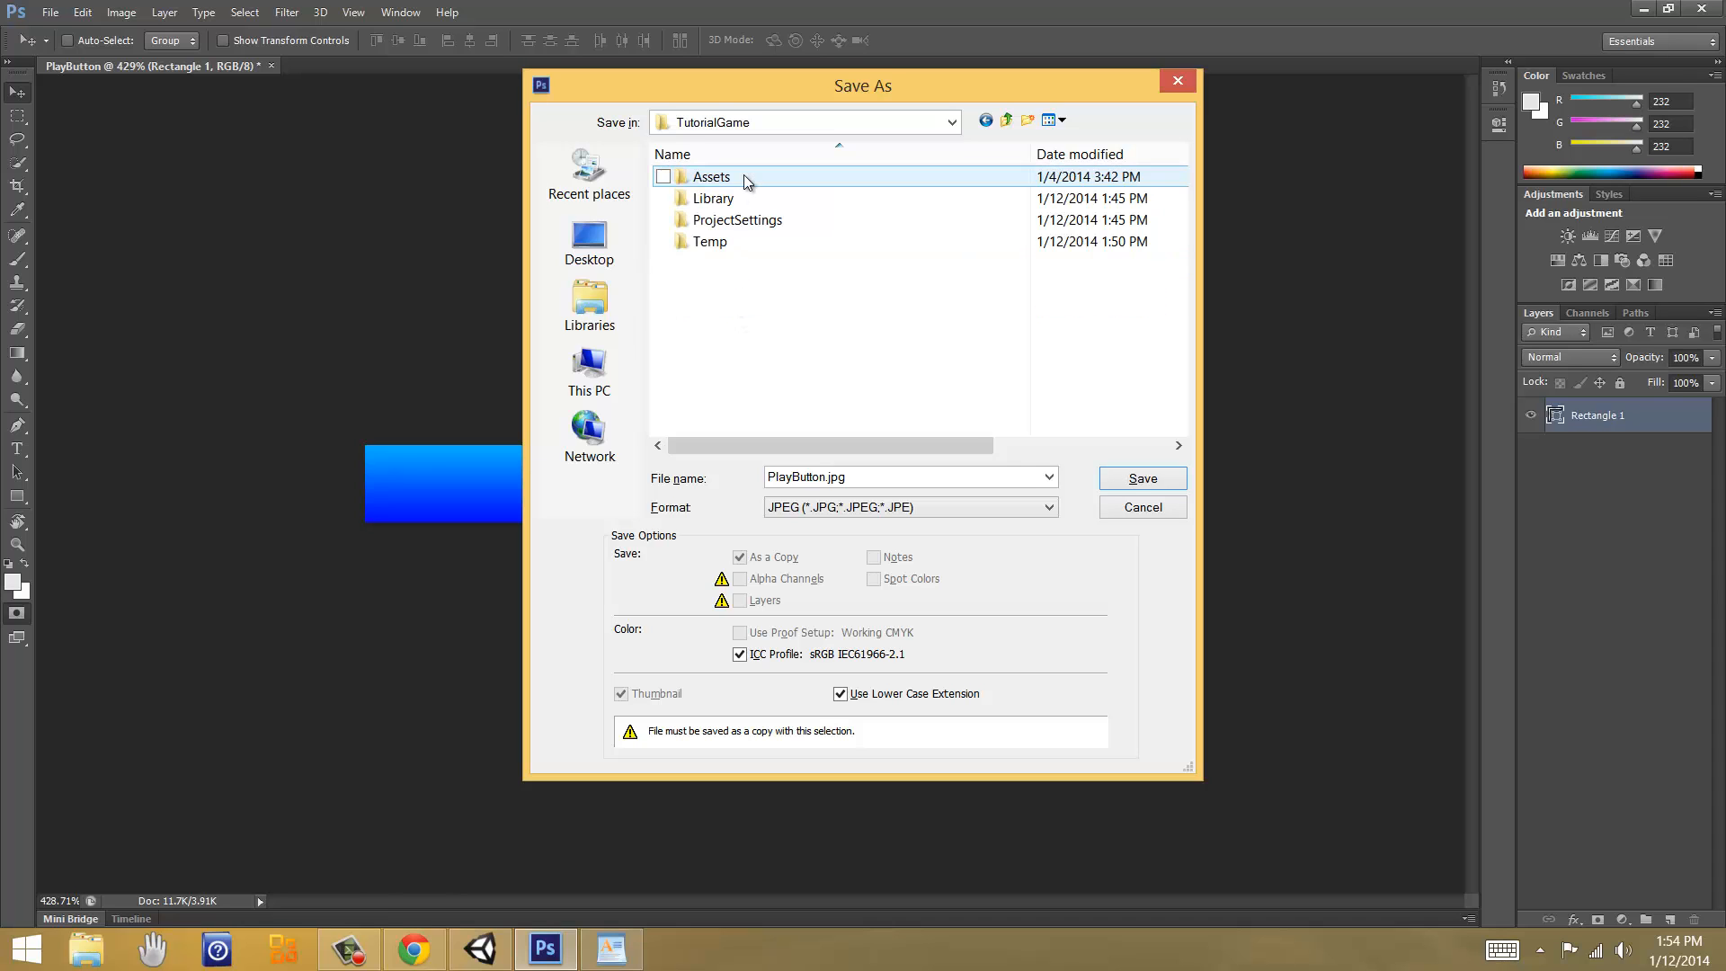
# Step: Create a folder named GUIButtons inside the project's Assets > Textures folder
pyautogui.doubleClick(732, 178)
pyautogui.scroll(-1, 756, 359)
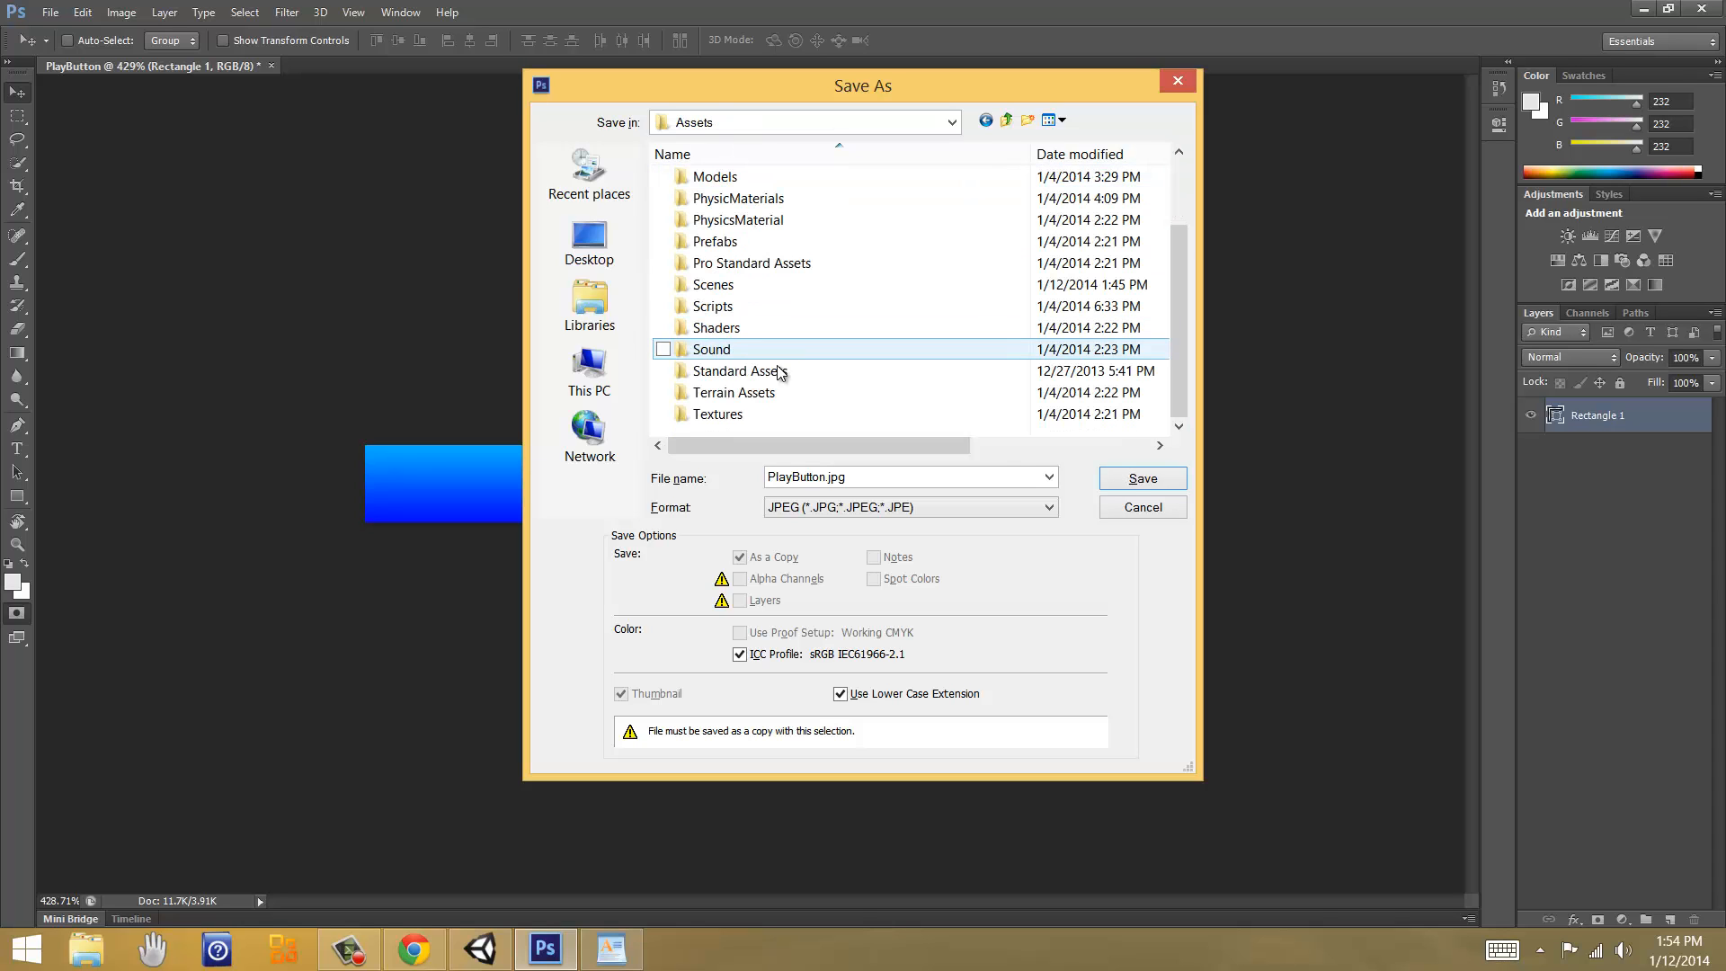
pyautogui.click(735, 414)
pyautogui.doubleClick(735, 413)
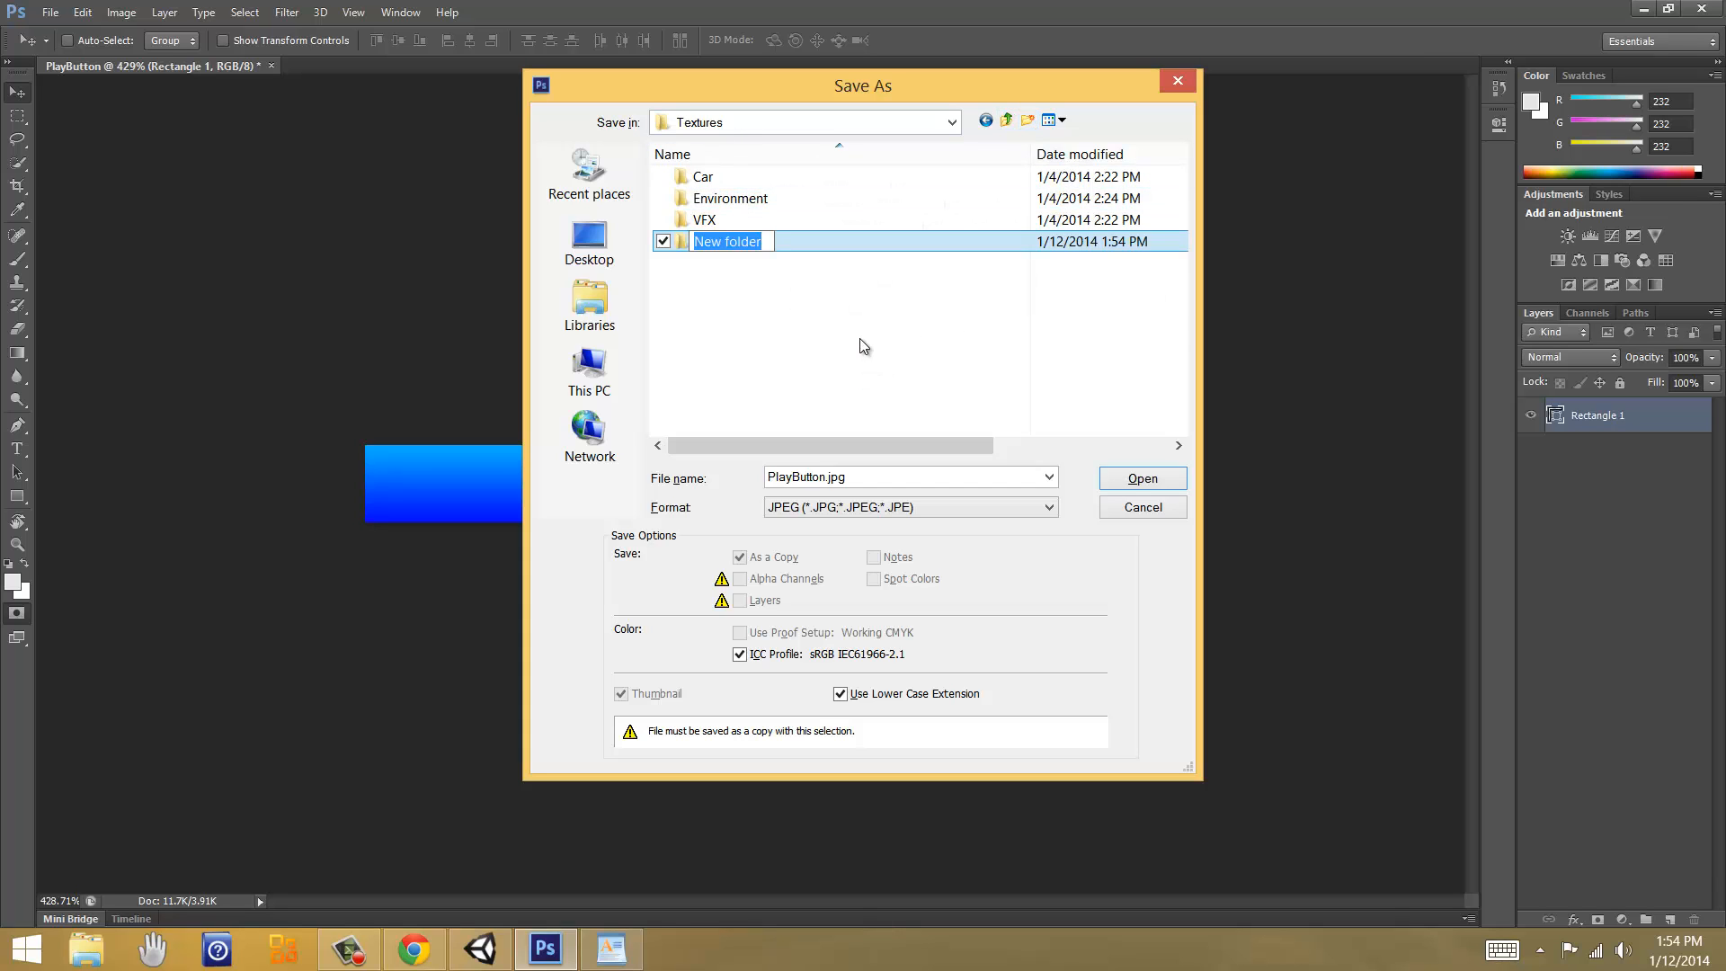
pyautogui.write('GUIButtons')
pyautogui.press('Return')
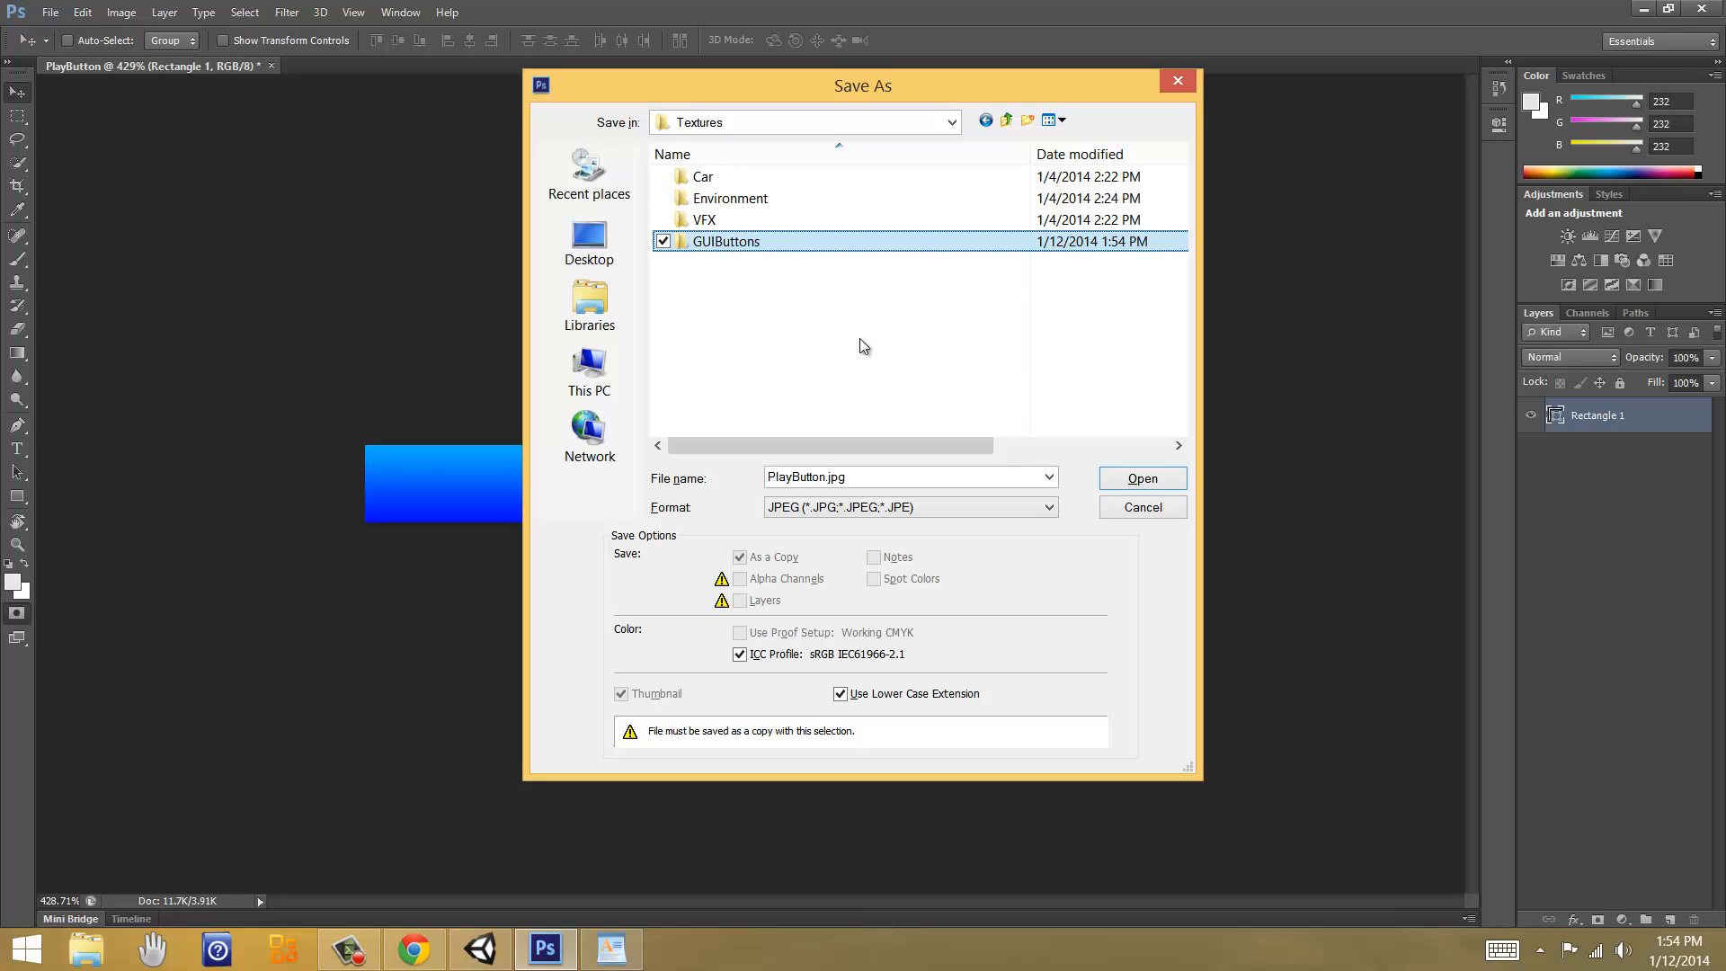
# Step: Save the image as PlayButton.jpg in the GUIButtons folder, adjusting the JPEG quality
pyautogui.doubleClick(742, 246)
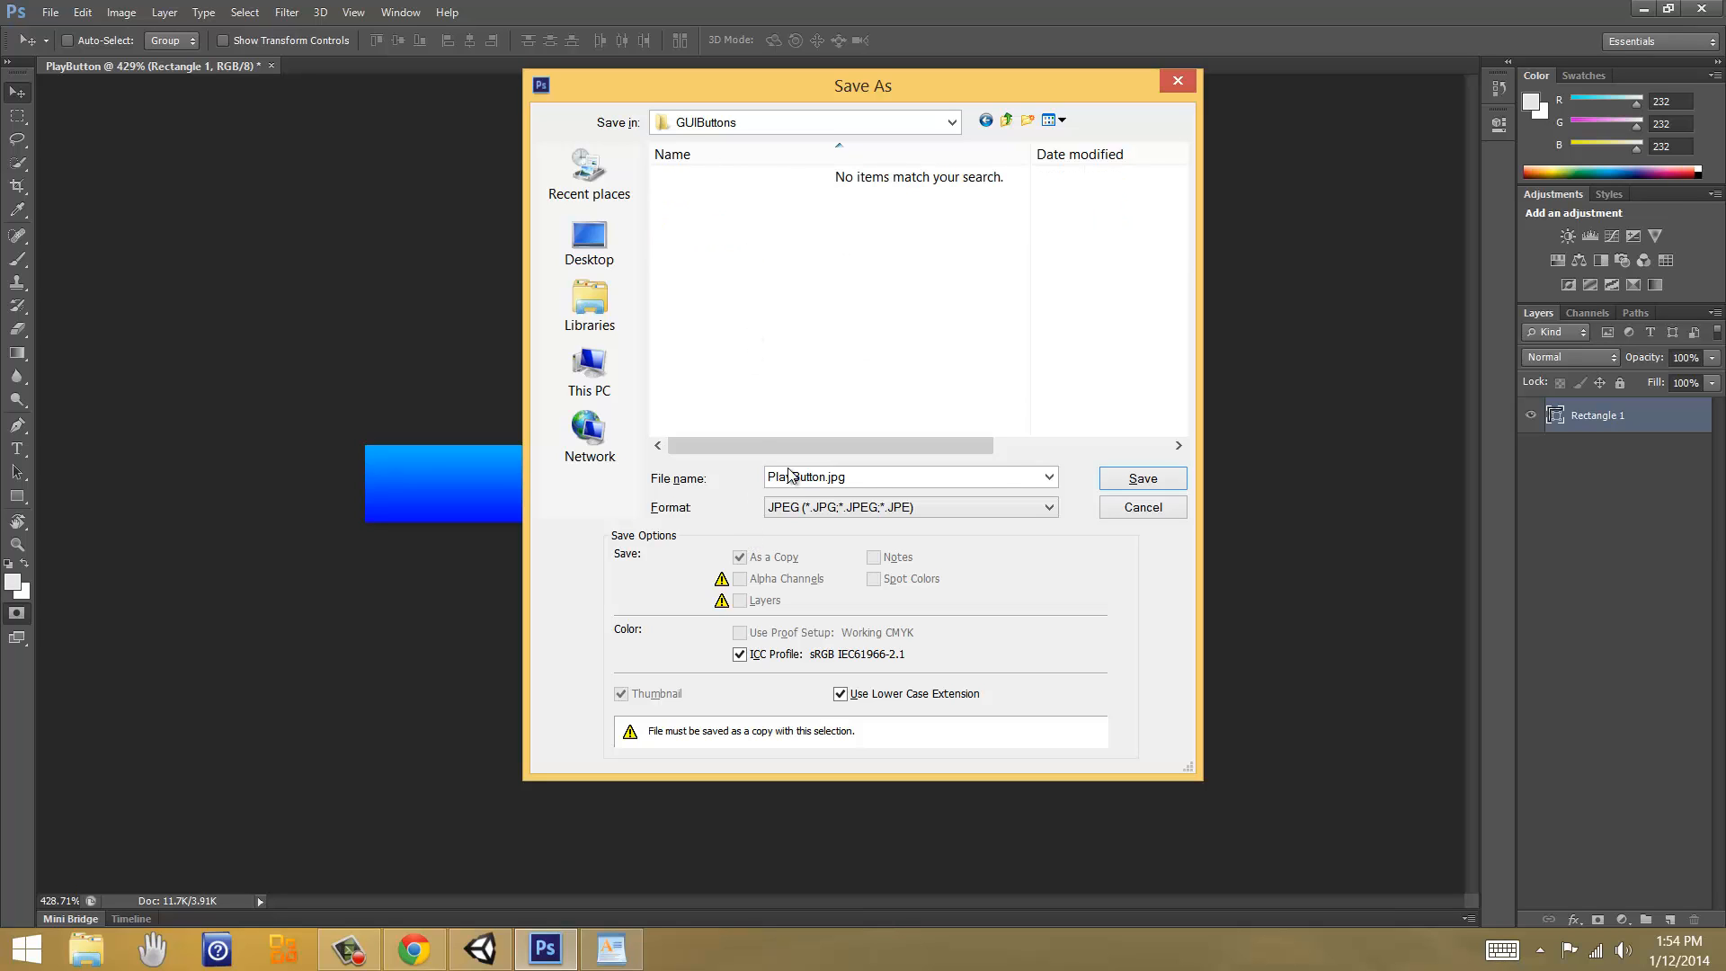
pyautogui.click(1160, 478)
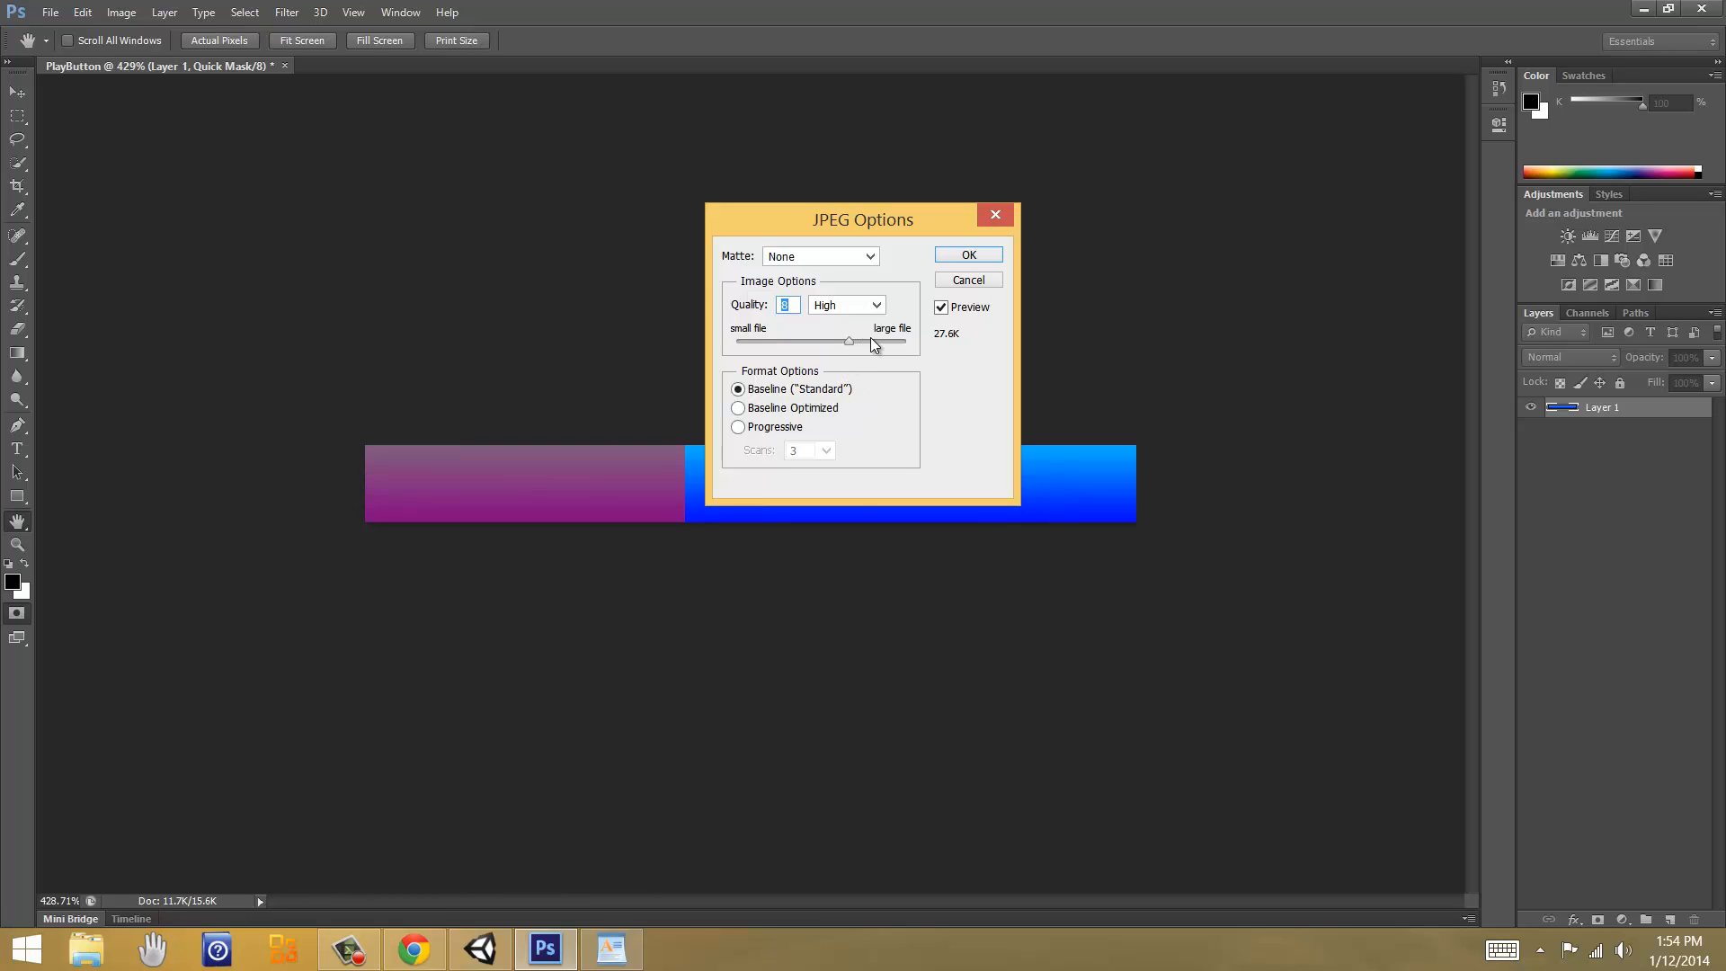
pyautogui.moveTo(874, 341); pyautogui.dragTo(870, 341)
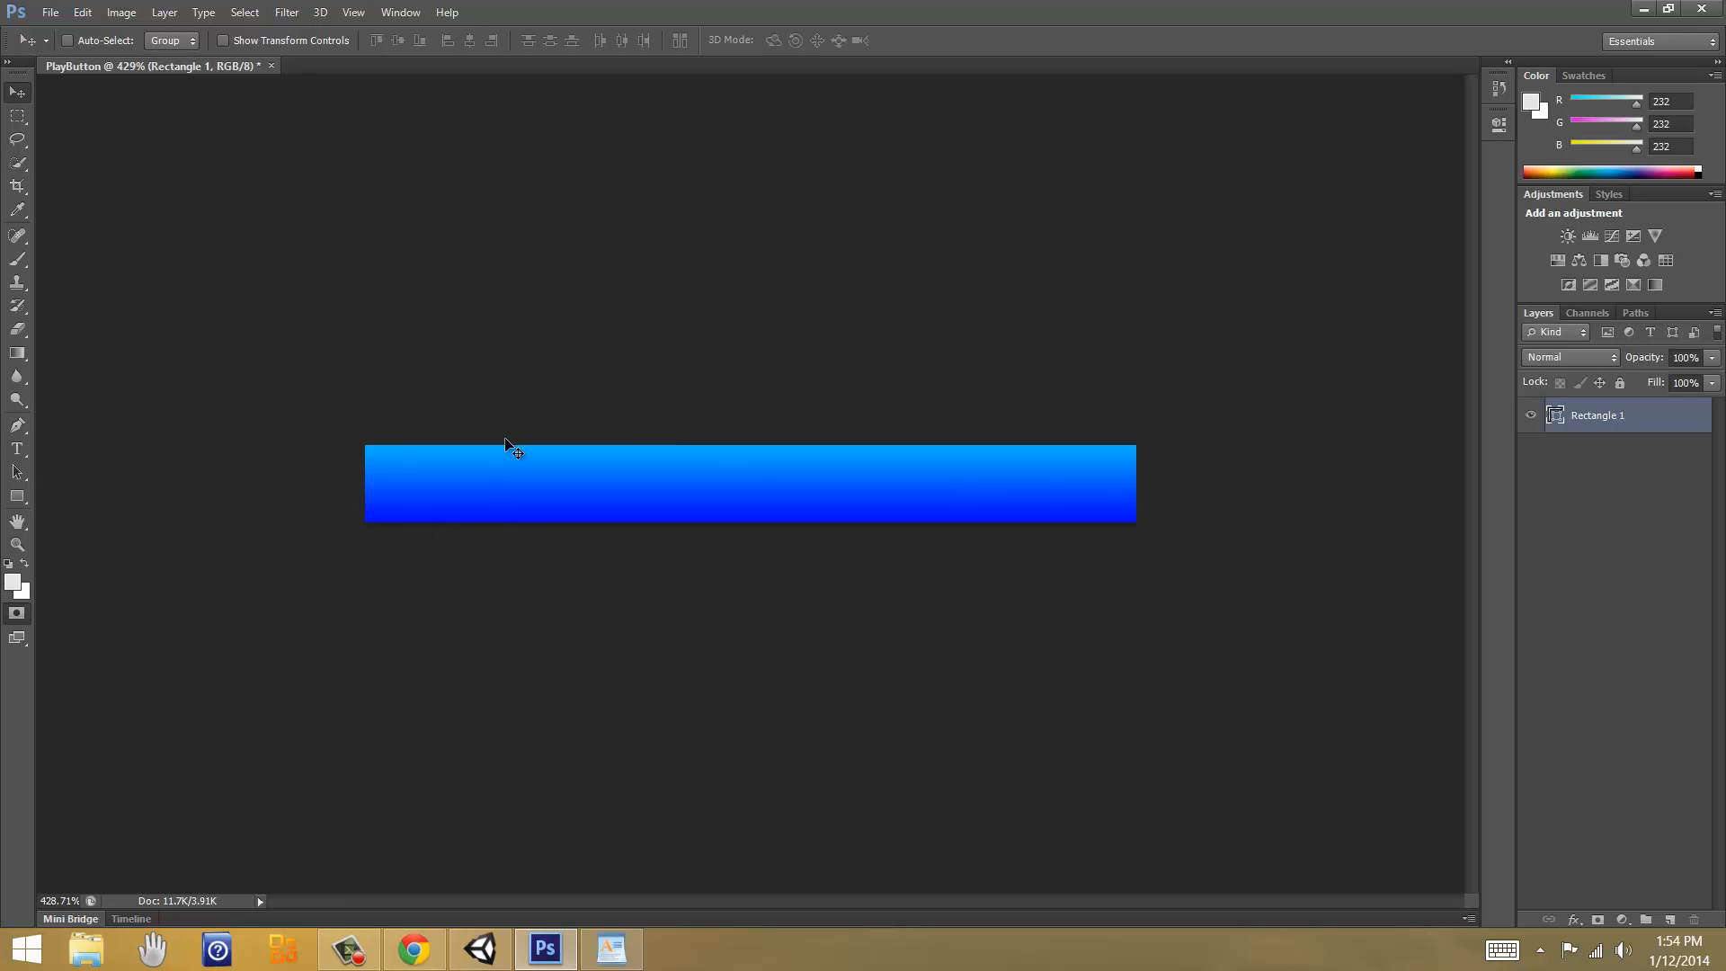
# Step: Save the document as PlayButton in Photoshop format in the GUIButtons folder, with Maximize Compatibility on
pyautogui.hotkey('ctrl', 's')
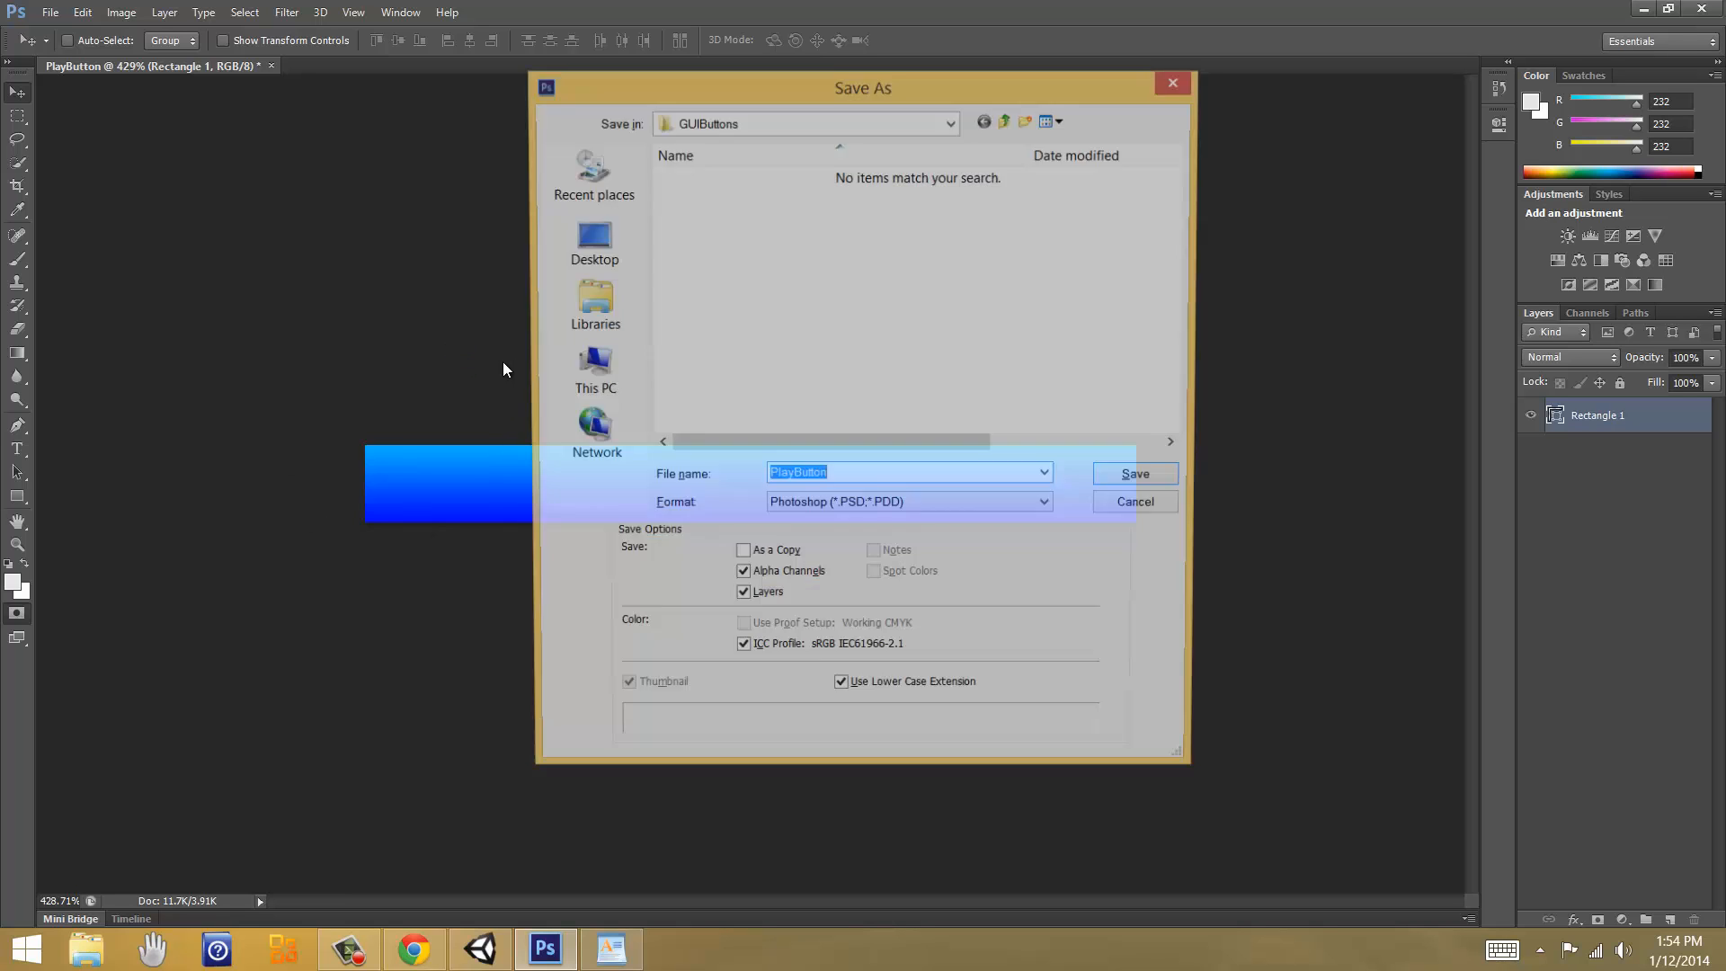
pyautogui.click(1142, 507)
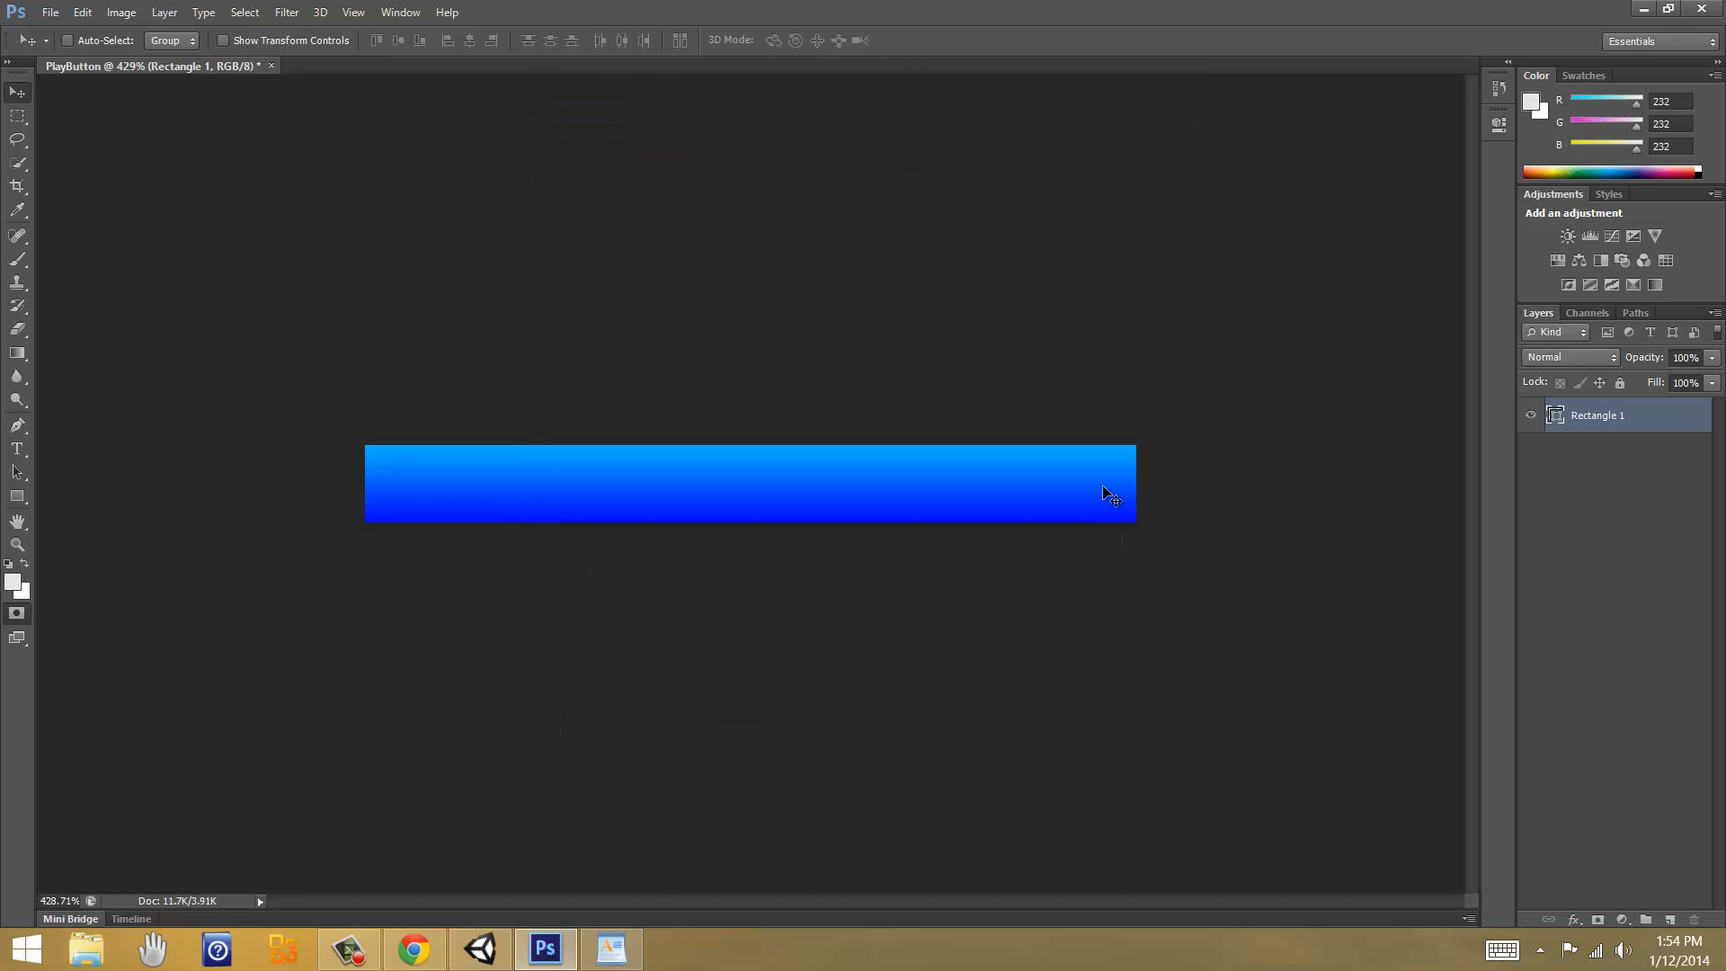
pyautogui.hotkey('ctrl', 's')
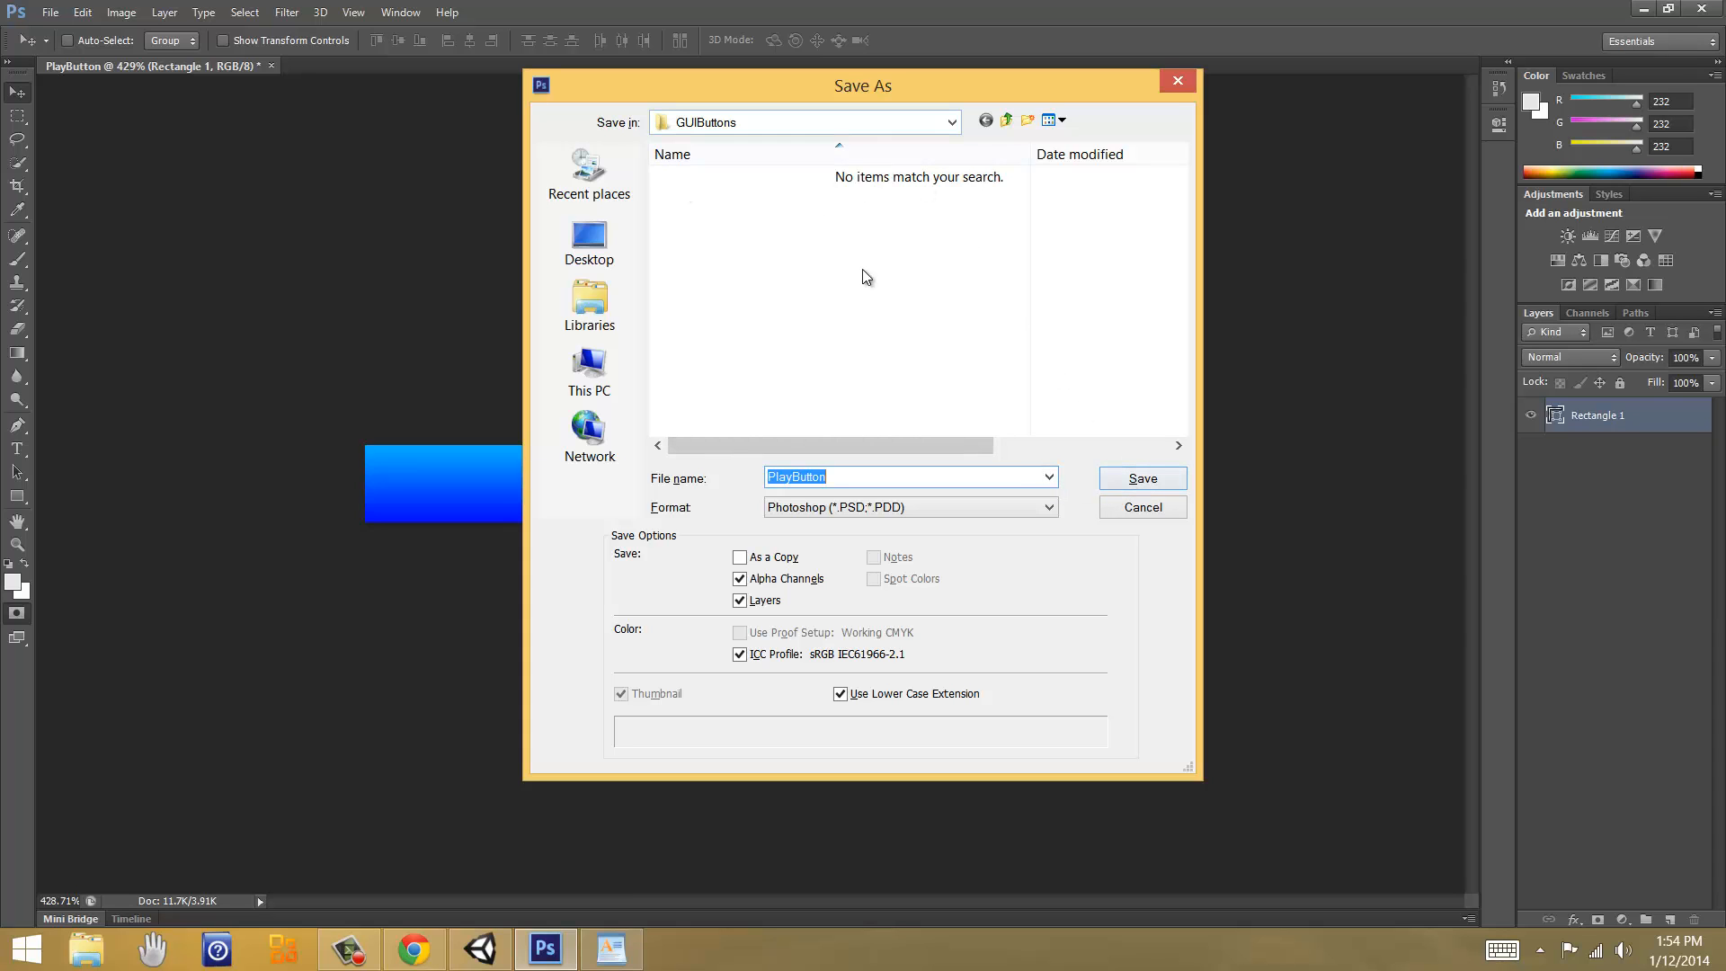
pyautogui.click(1124, 481)
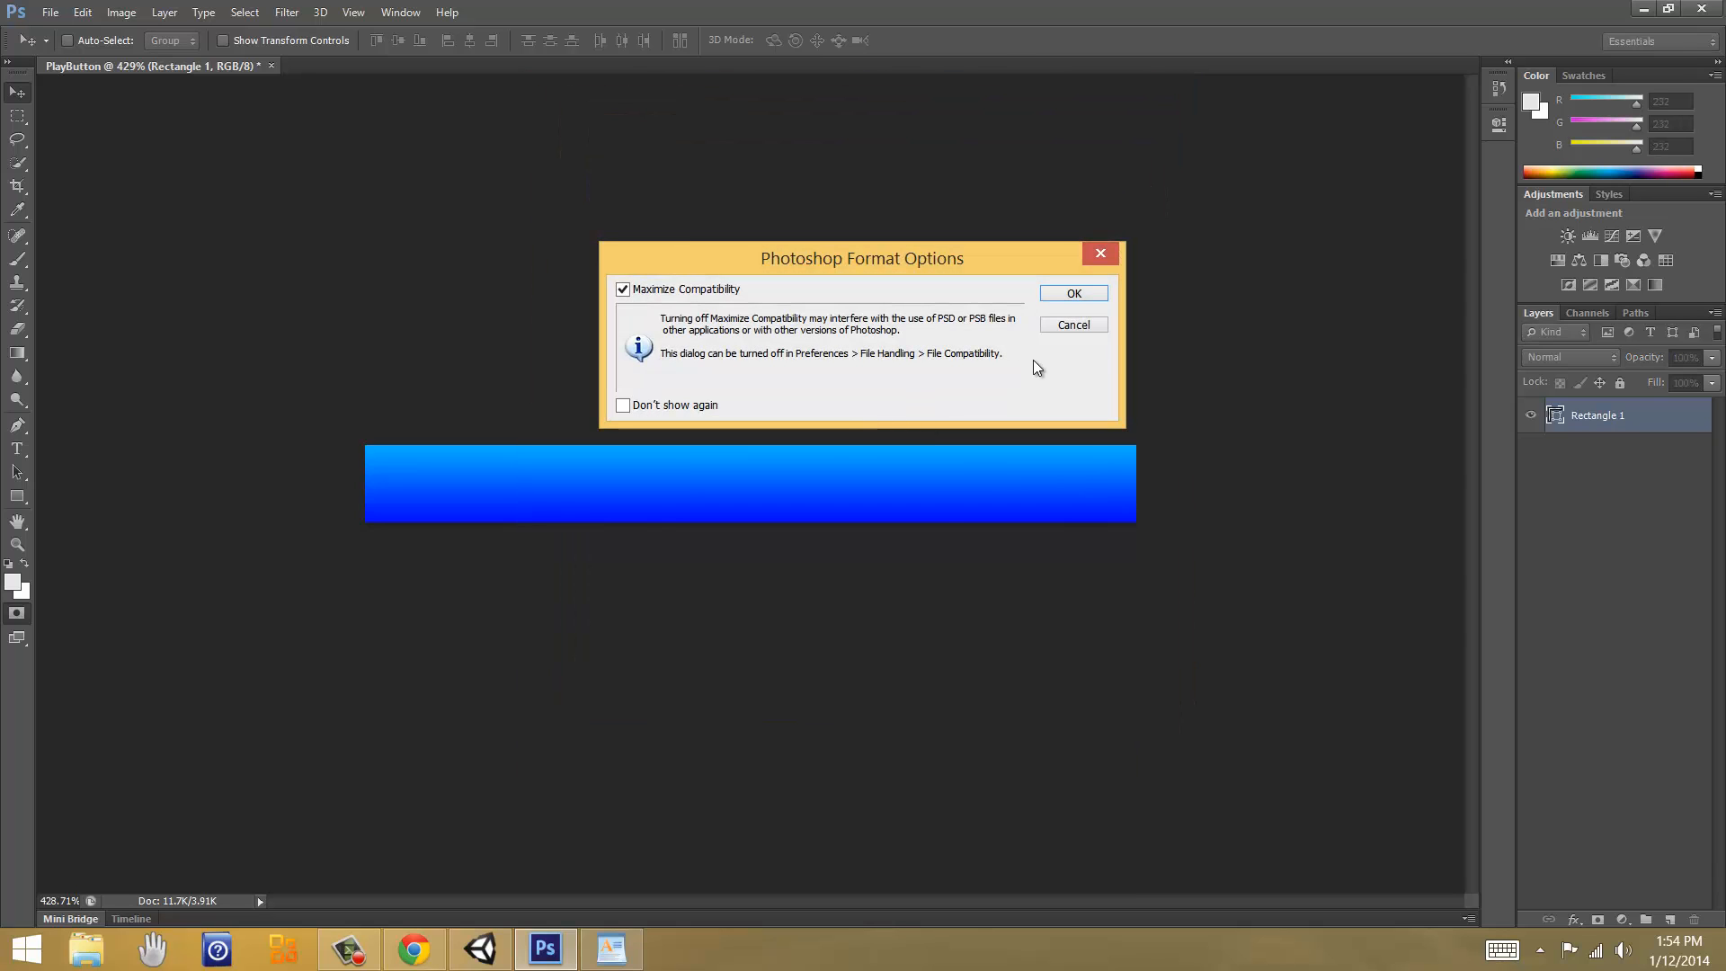
pyautogui.click(1074, 294)
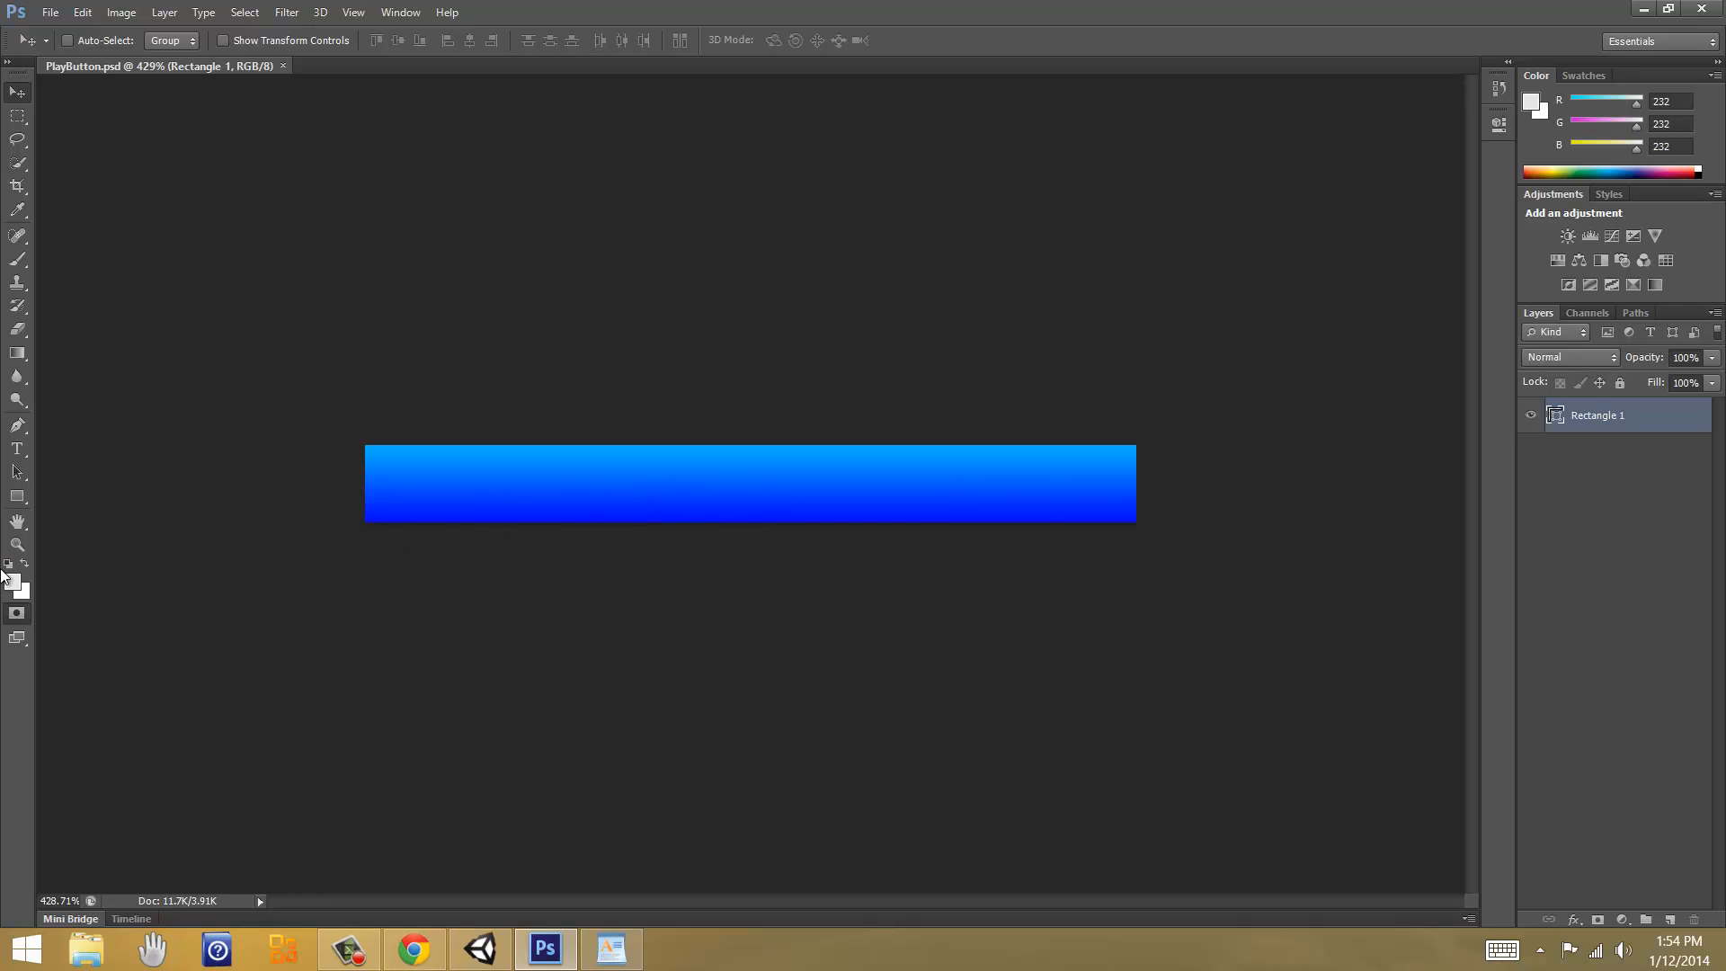
# Step: Undo the last change and try to replace the Rectangle 1 layer with a new empty layer
pyautogui.hotkey('ctrl', 'z')
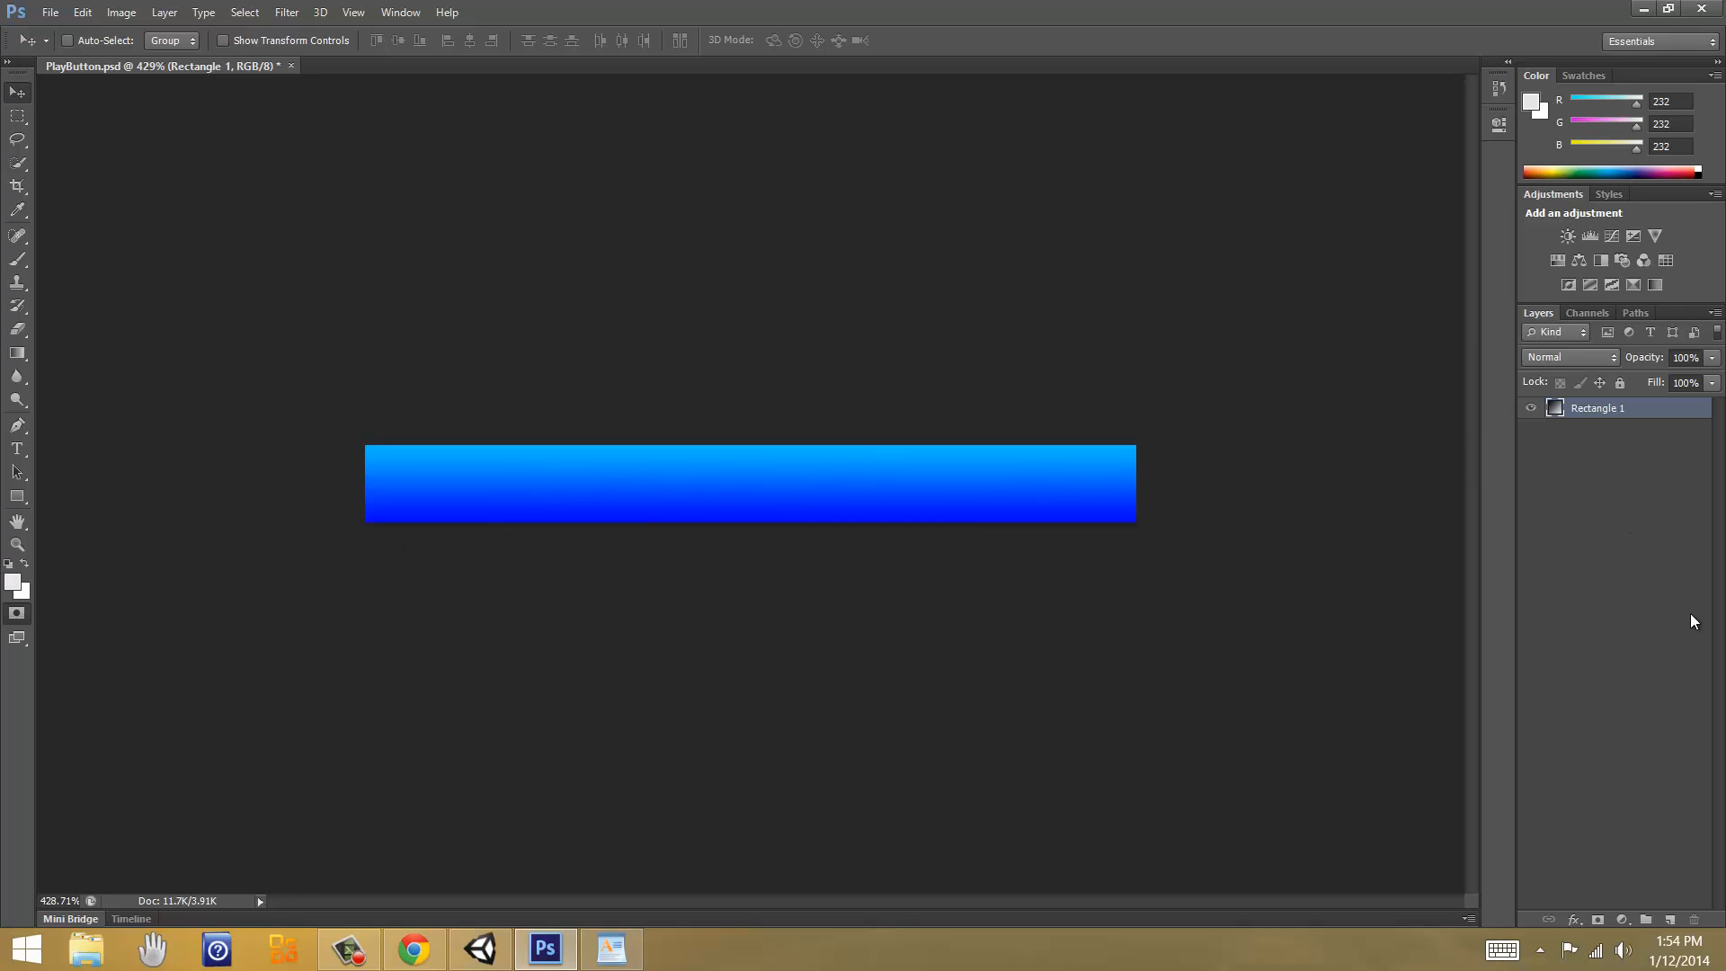
pyautogui.moveTo(957, 469); pyautogui.dragTo(1043, 494)
pyautogui.click(1669, 917)
pyautogui.moveTo(1600, 430); pyautogui.dragTo(1690, 917)
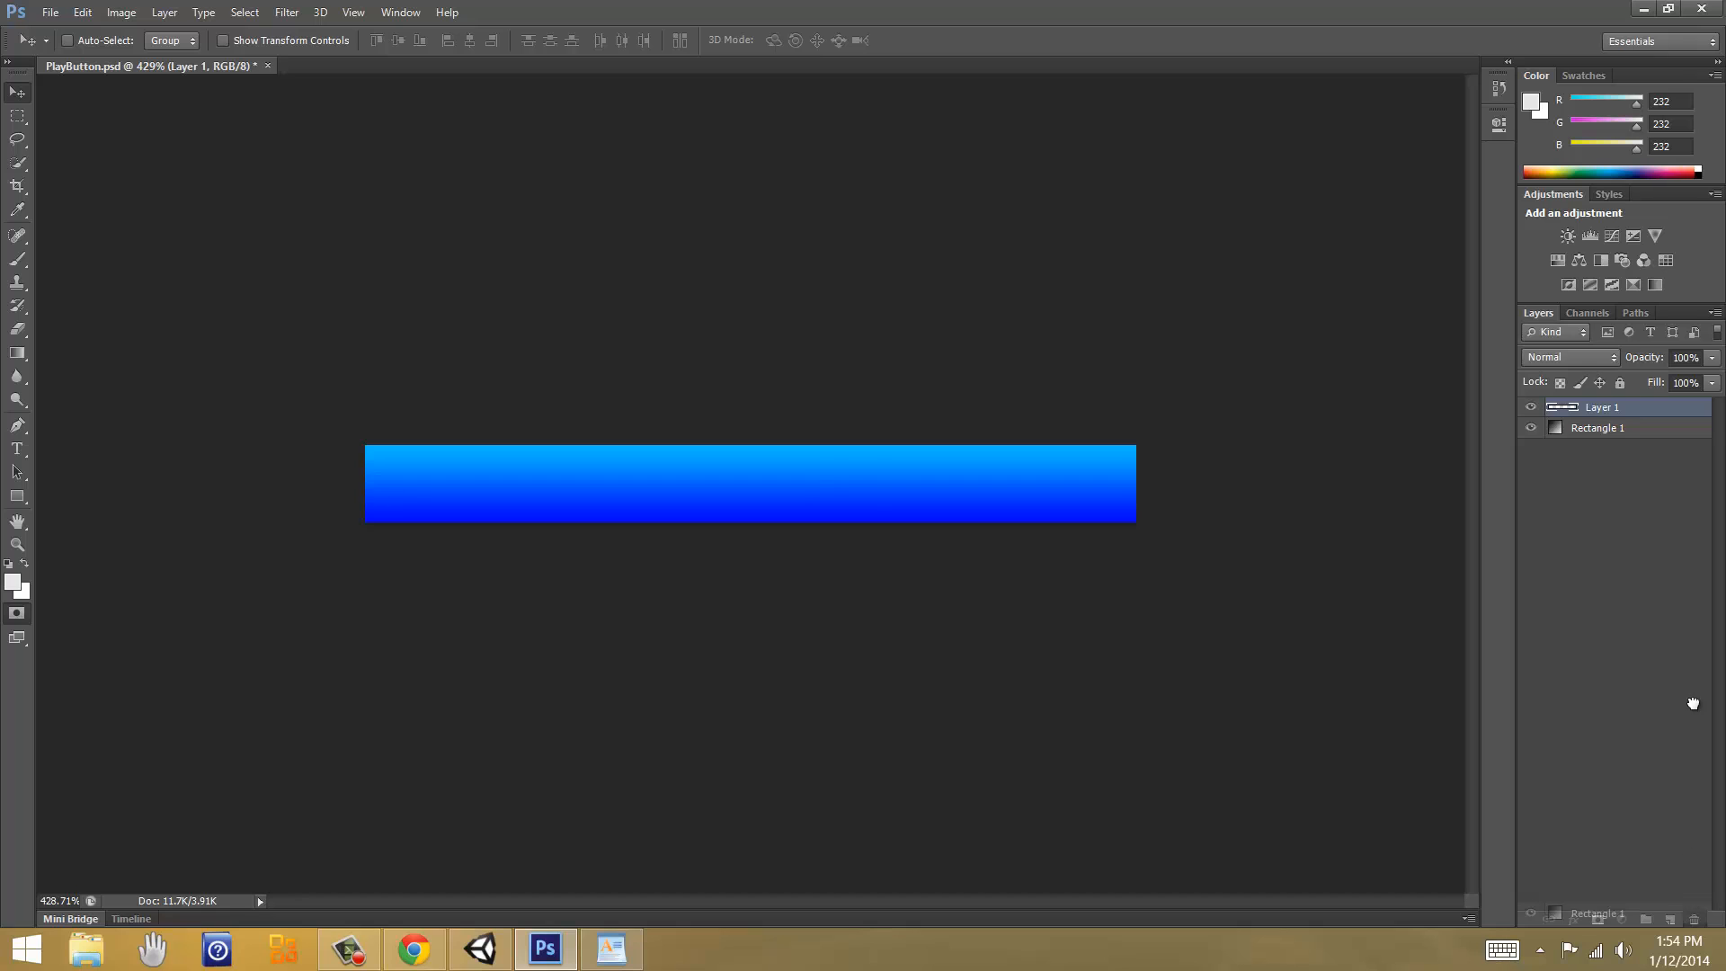
pyautogui.moveTo(1692, 703); pyautogui.dragTo(1694, 919)
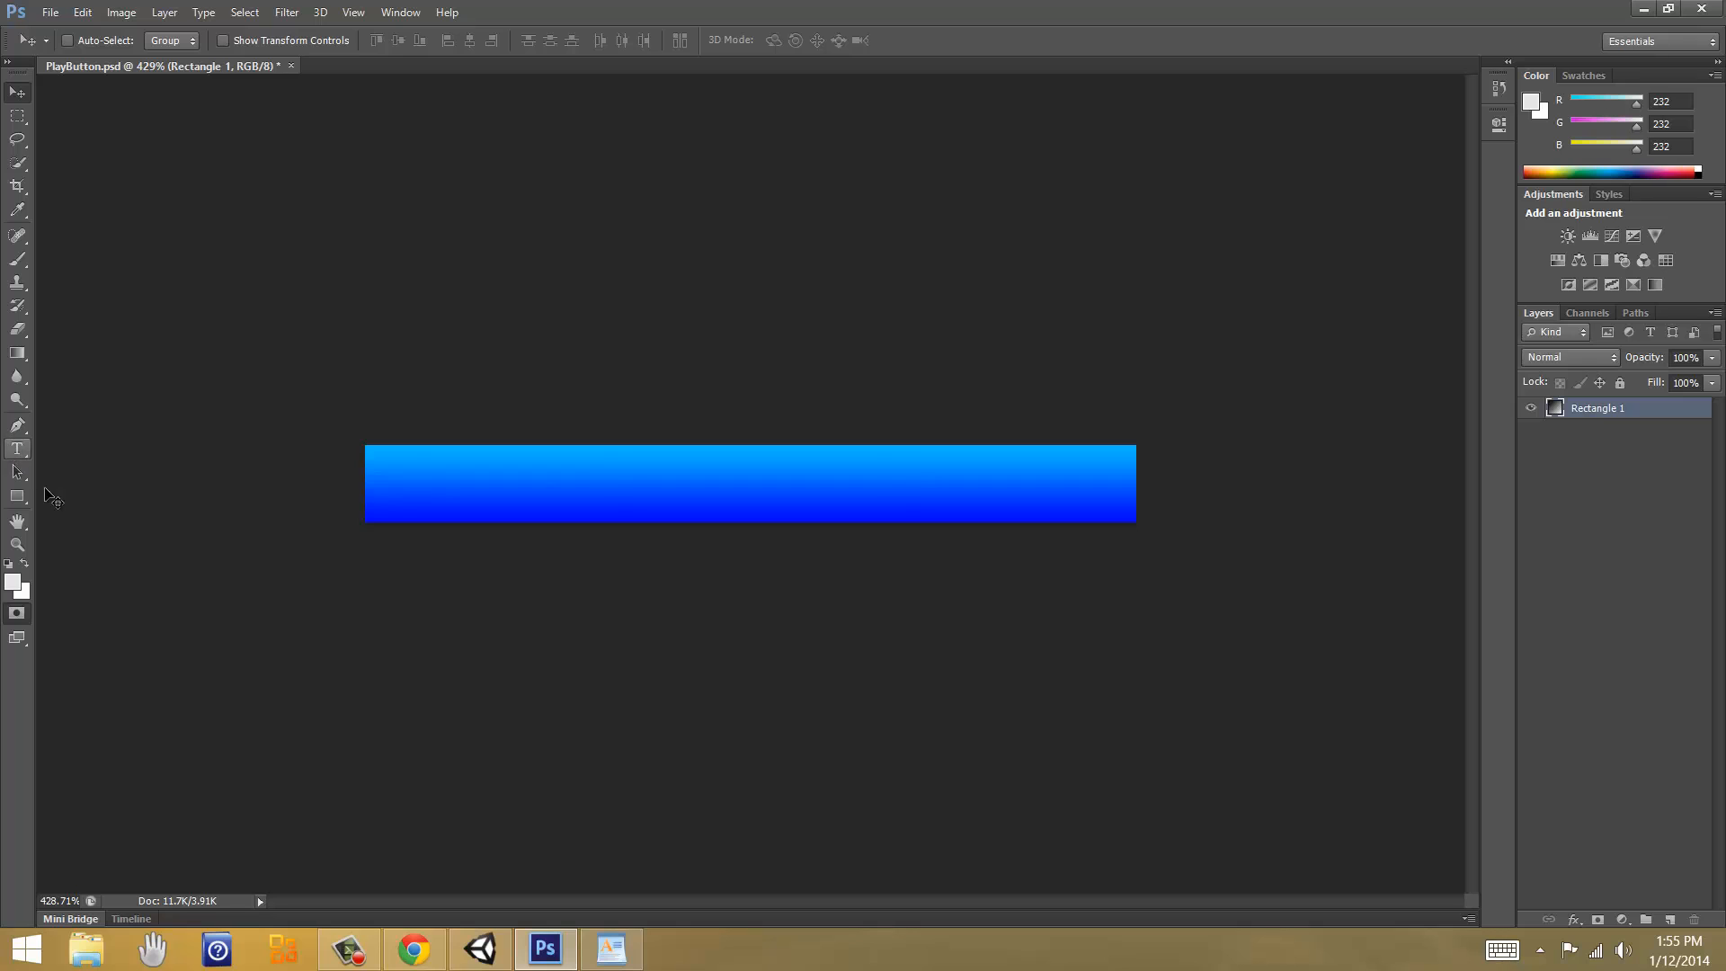
# Step: Try to apply the Gradient tool to the Rectangle 1 layer
pyautogui.click(23, 361)
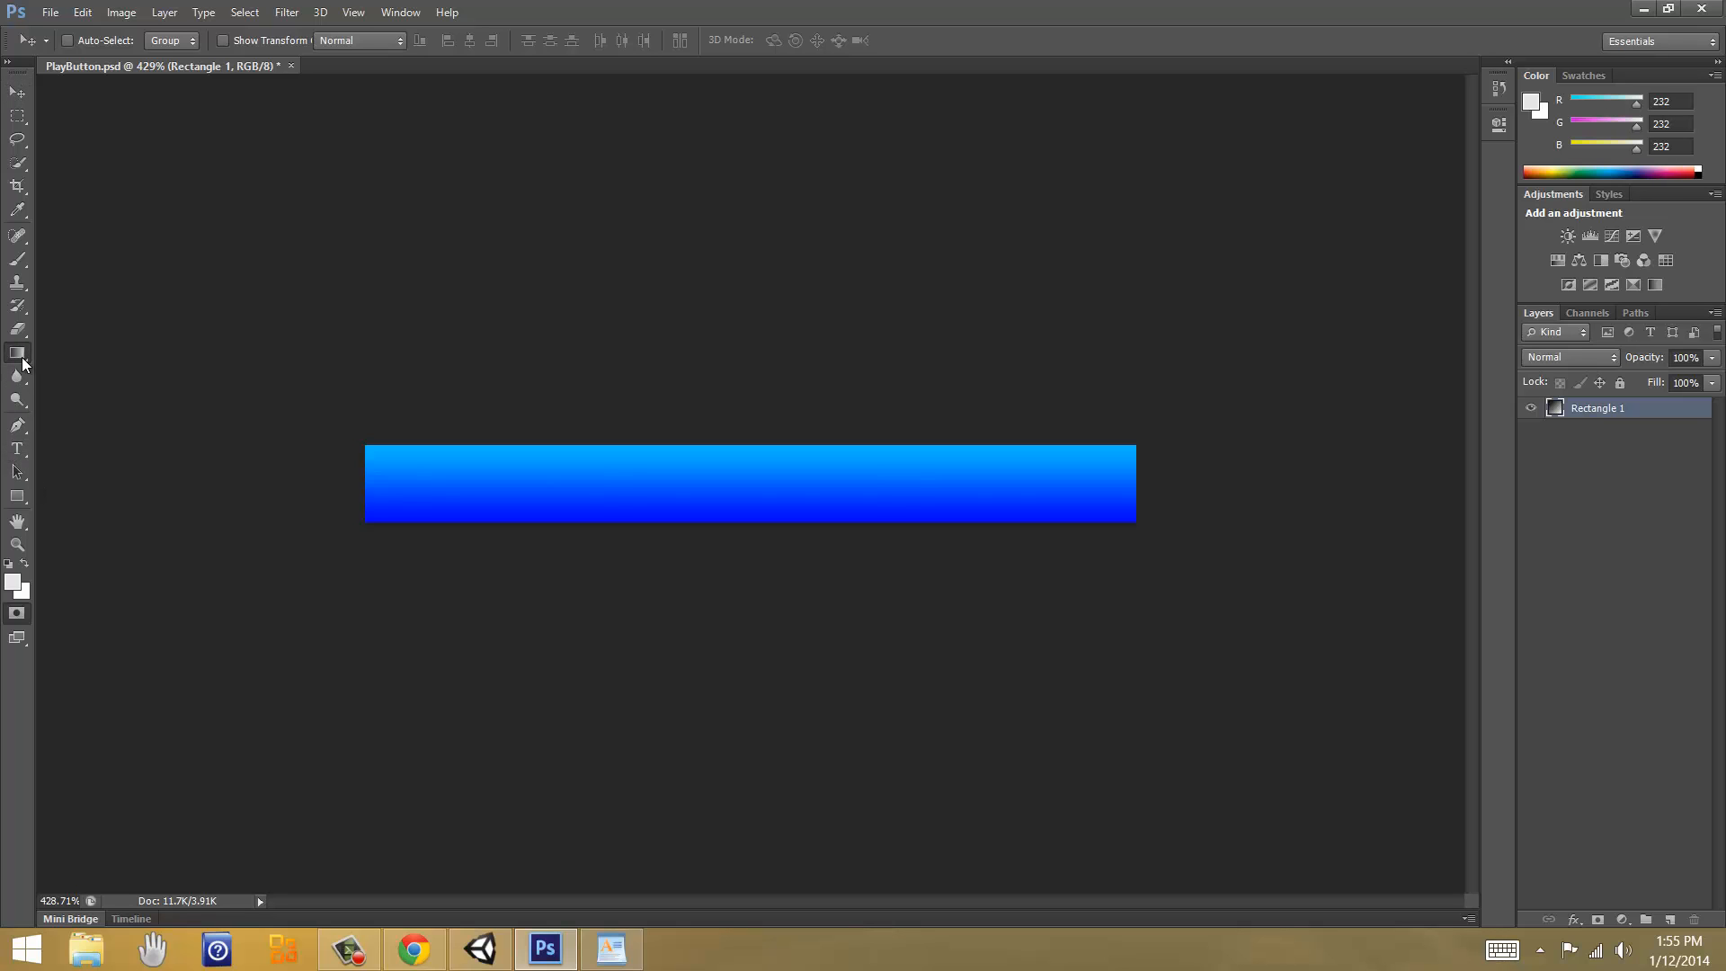
pyautogui.click(401, 494)
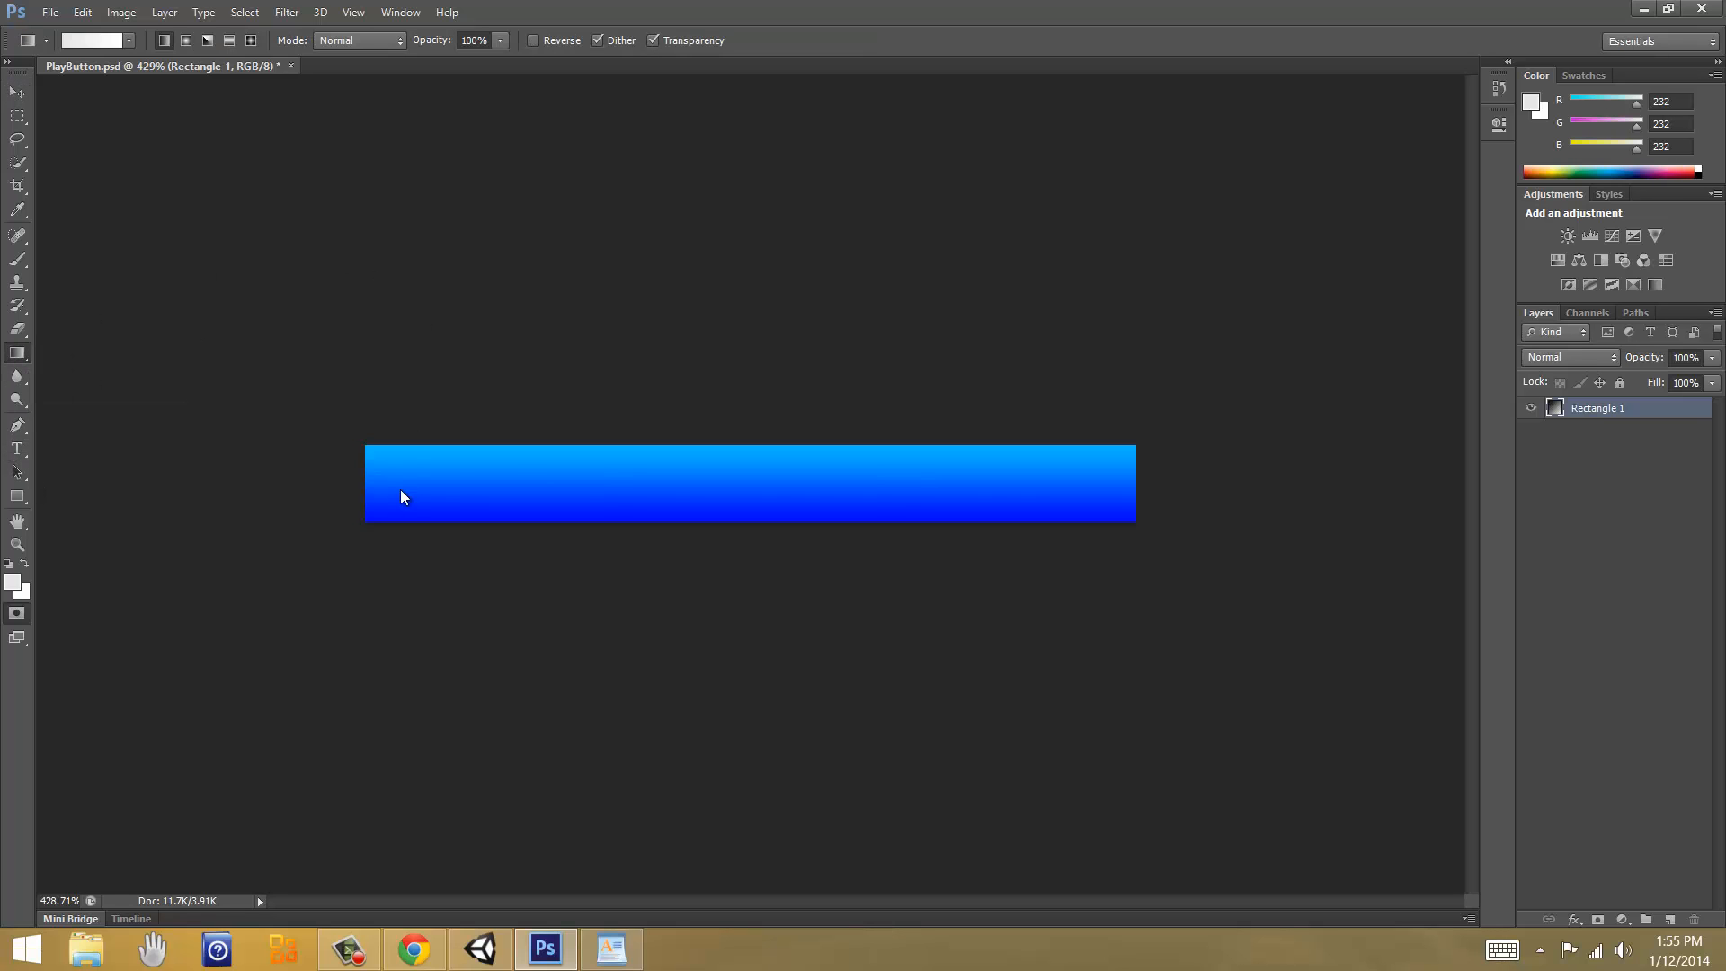
pyautogui.press('Return')
# Step: Add a new empty layer and delete the Rectangle 1 layer
pyautogui.click(1633, 655)
pyautogui.click(1666, 920)
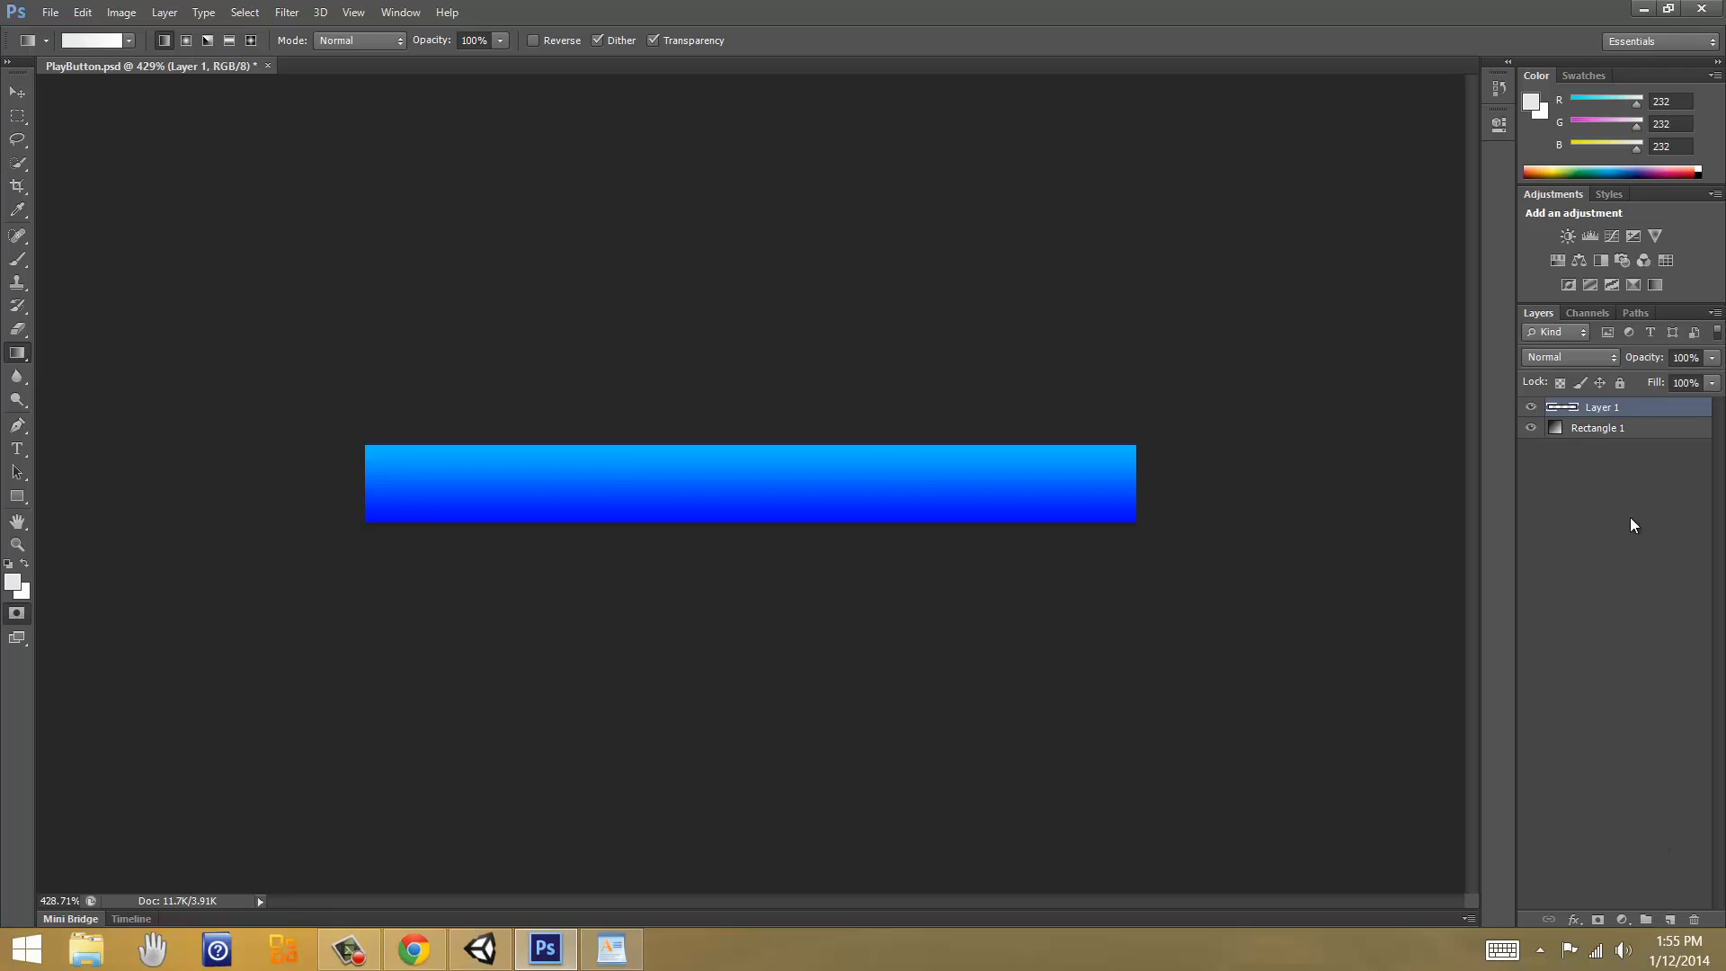
pyautogui.moveTo(1600, 428); pyautogui.dragTo(1695, 919)
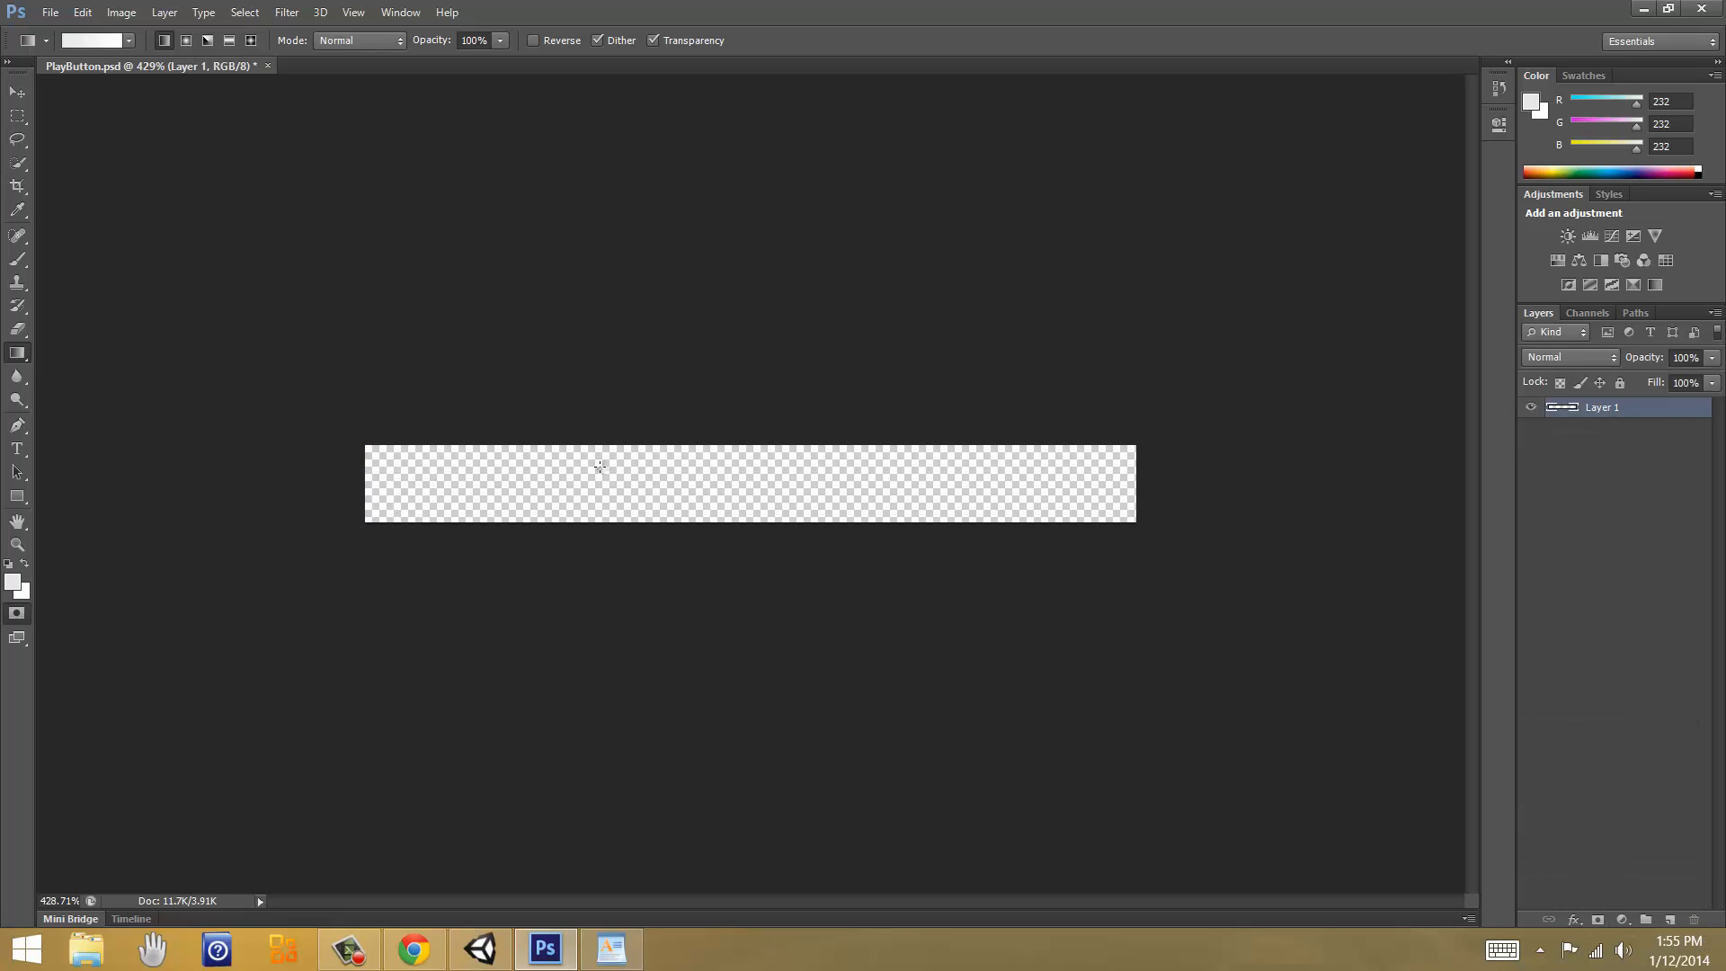
# Step: Change the light blue colour stop of the Rectangle tool's gradient fill to a paler blue
pyautogui.press('u')
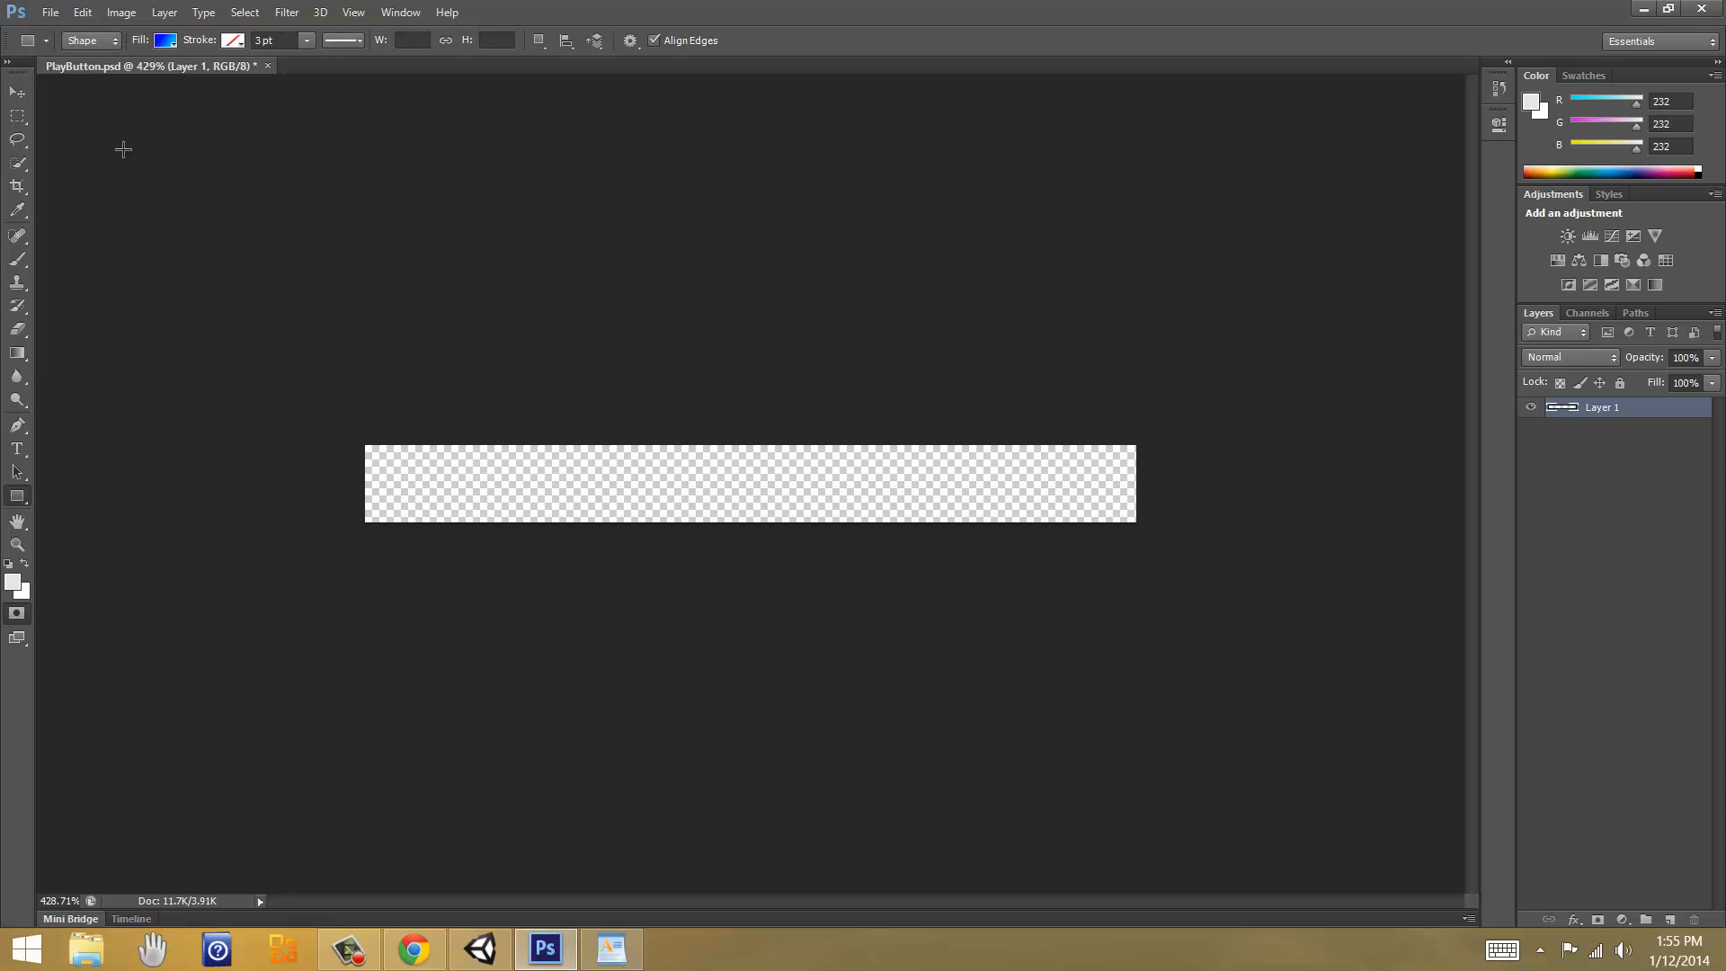
pyautogui.click(165, 40)
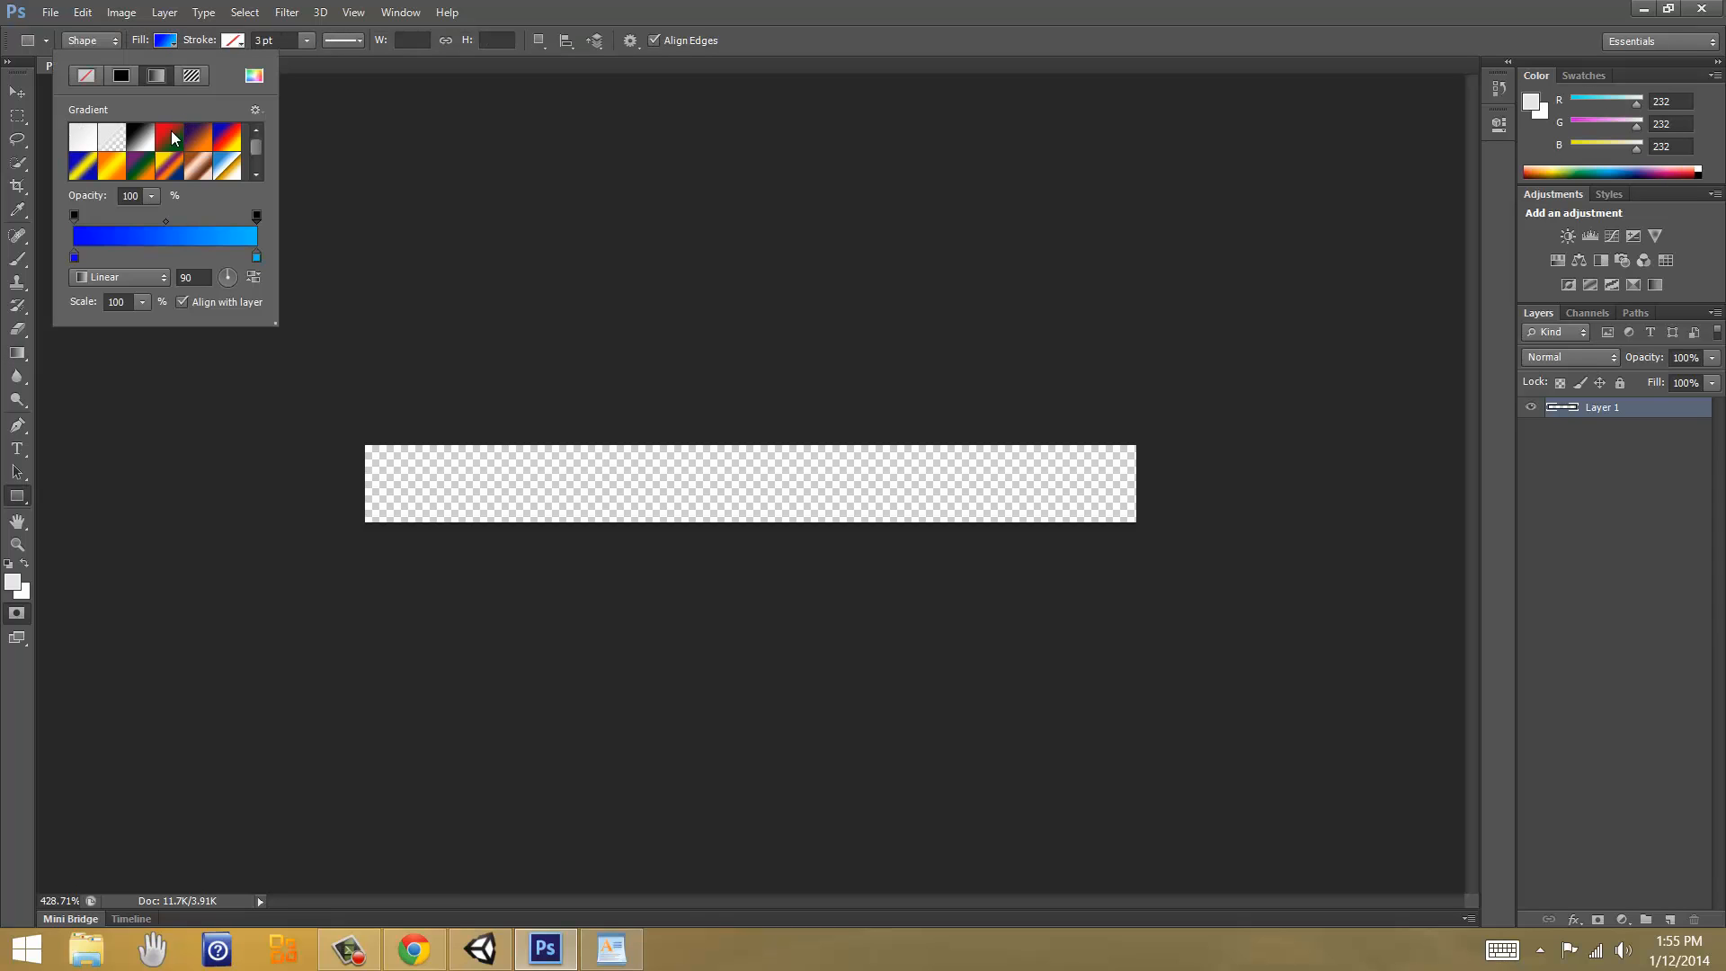
pyautogui.doubleClick(256, 258)
pyautogui.moveTo(832, 258); pyautogui.dragTo(781, 256)
pyautogui.click(1001, 244)
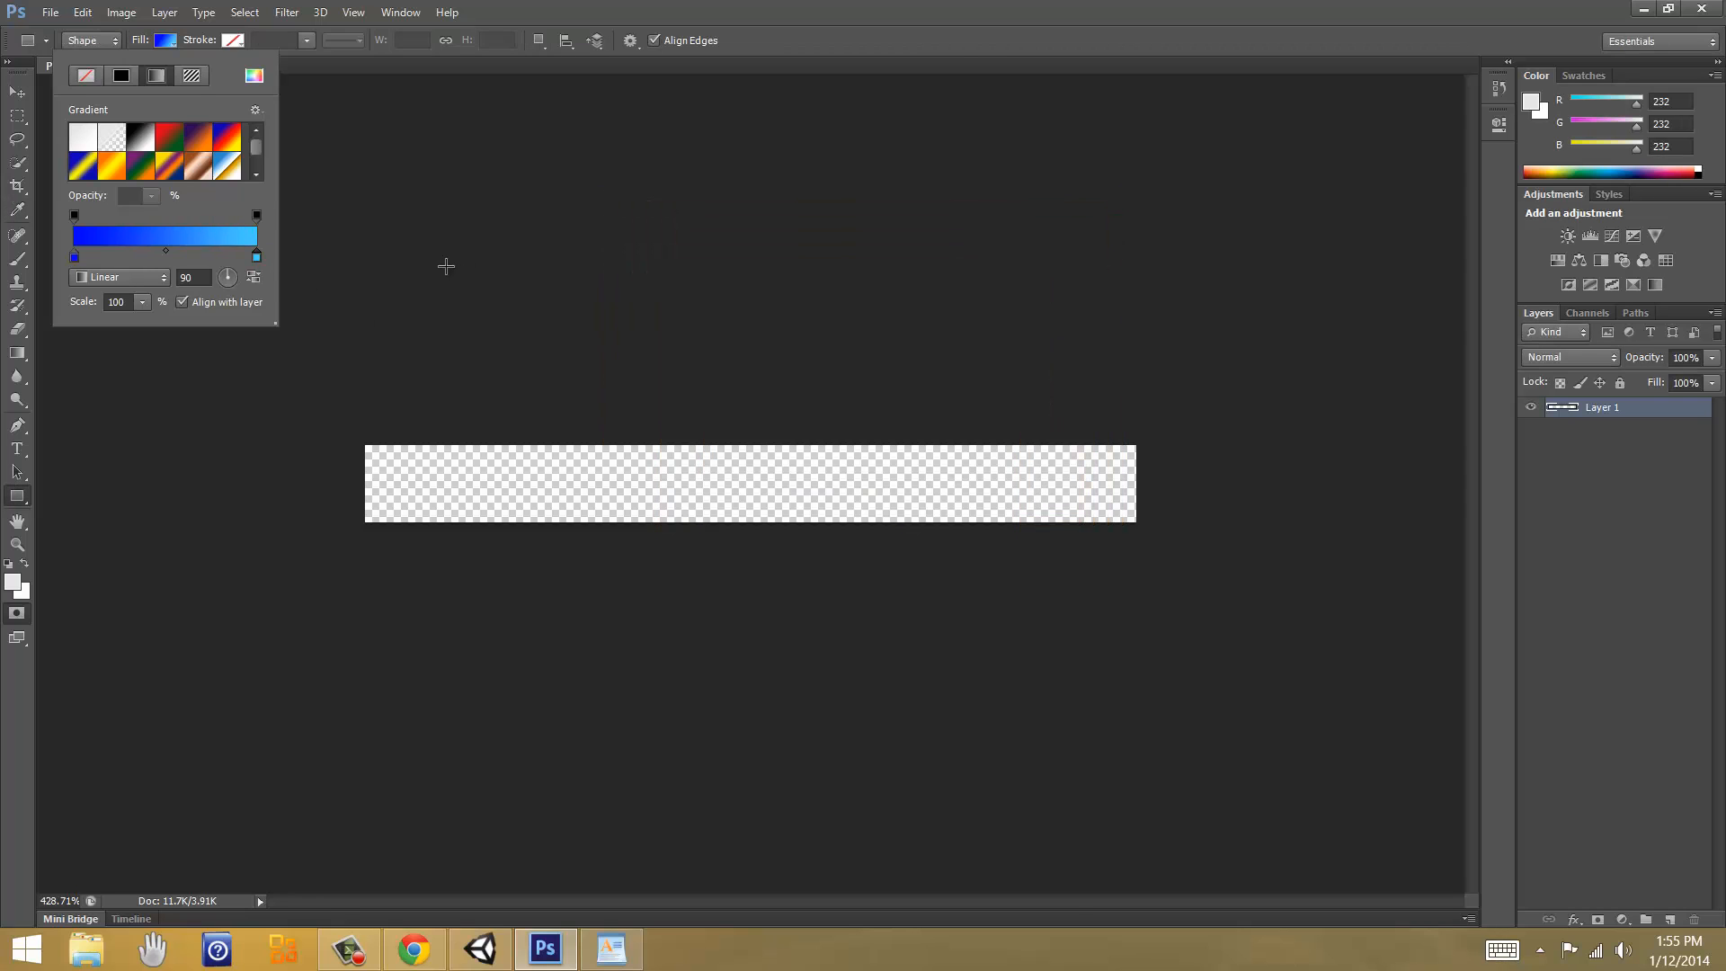
# Step: Try a lighter blue, #4e6ffd, for the dark blue colour stop of the gradient fill
pyautogui.doubleClick(74, 257)
pyautogui.moveTo(825, 286); pyautogui.dragTo(779, 257)
pyautogui.click(871, 344)
pyautogui.click(872, 349)
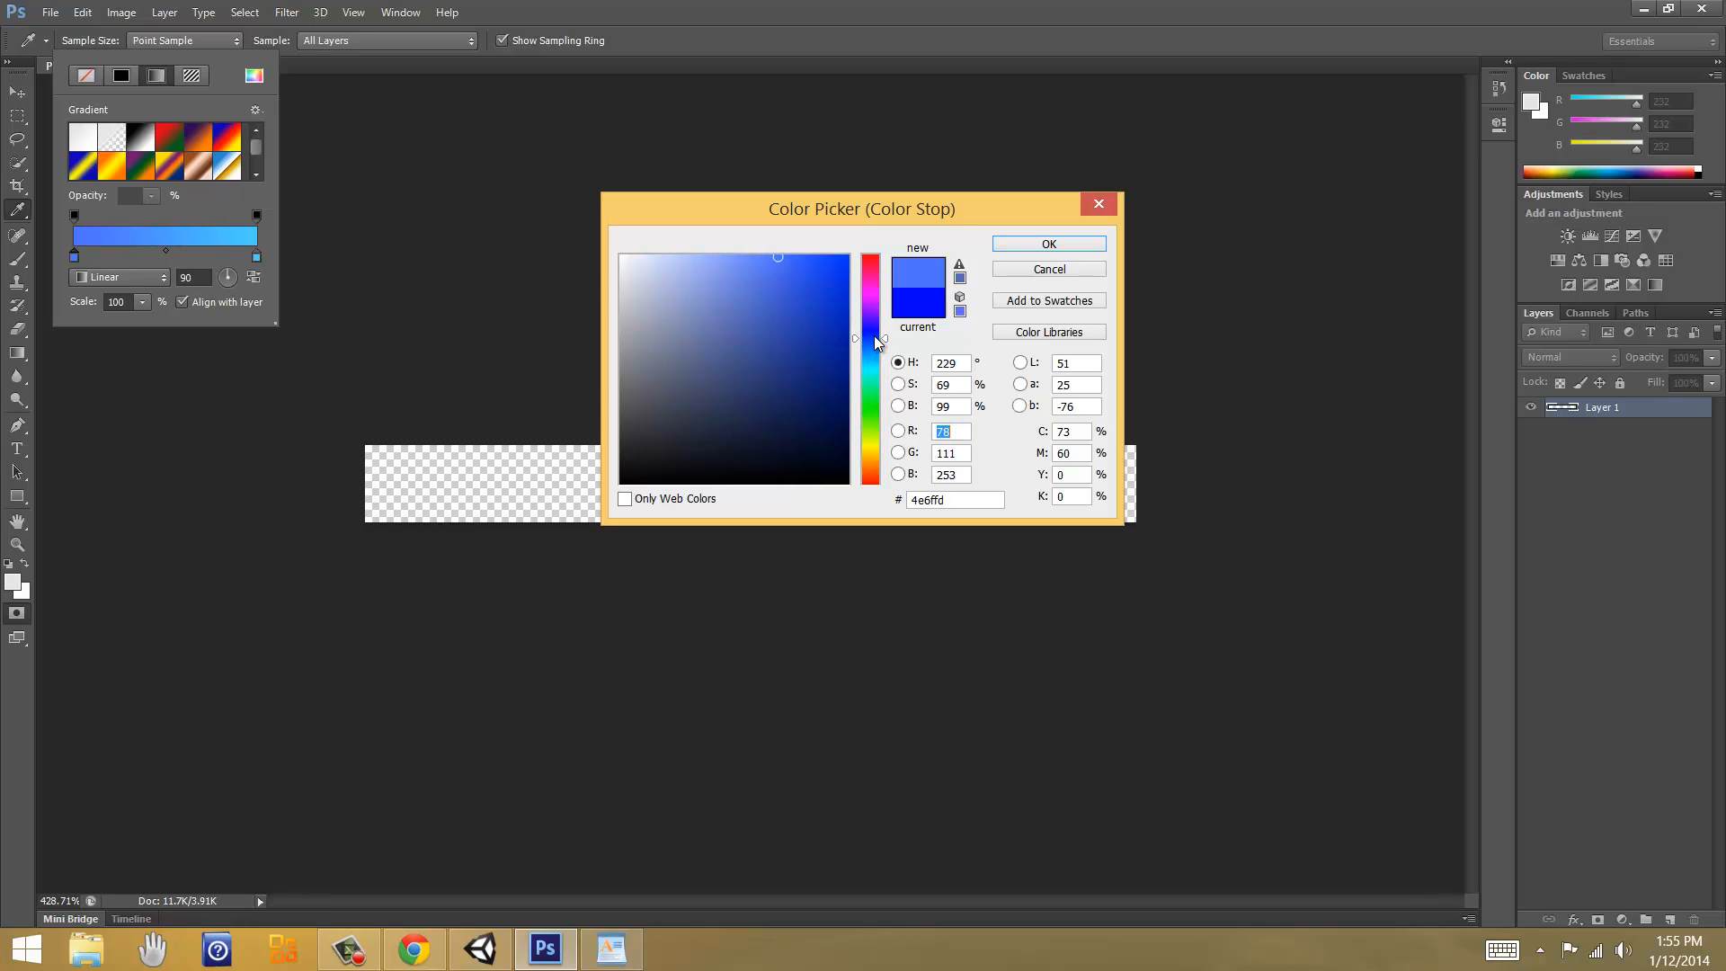
pyautogui.click(1043, 245)
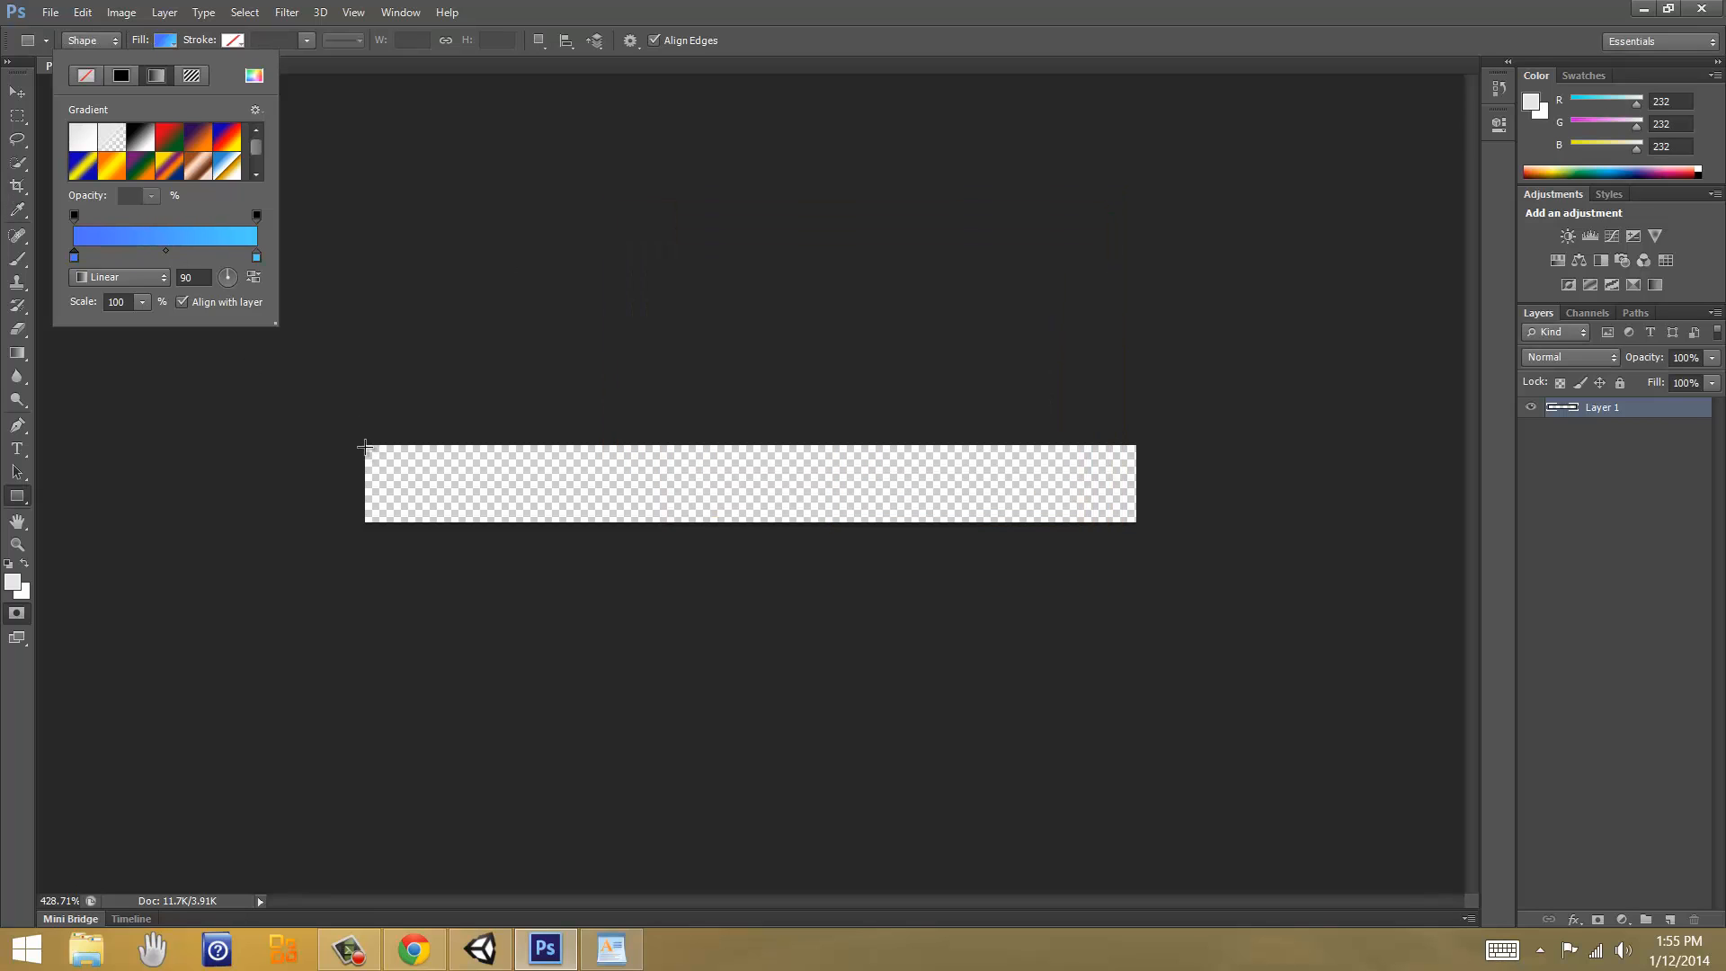
# Step: Draw a gradient-filled rectangle of about 203 × 23 px covering the whole canvas
pyautogui.moveTo(360, 440); pyautogui.dragTo(1136, 525)
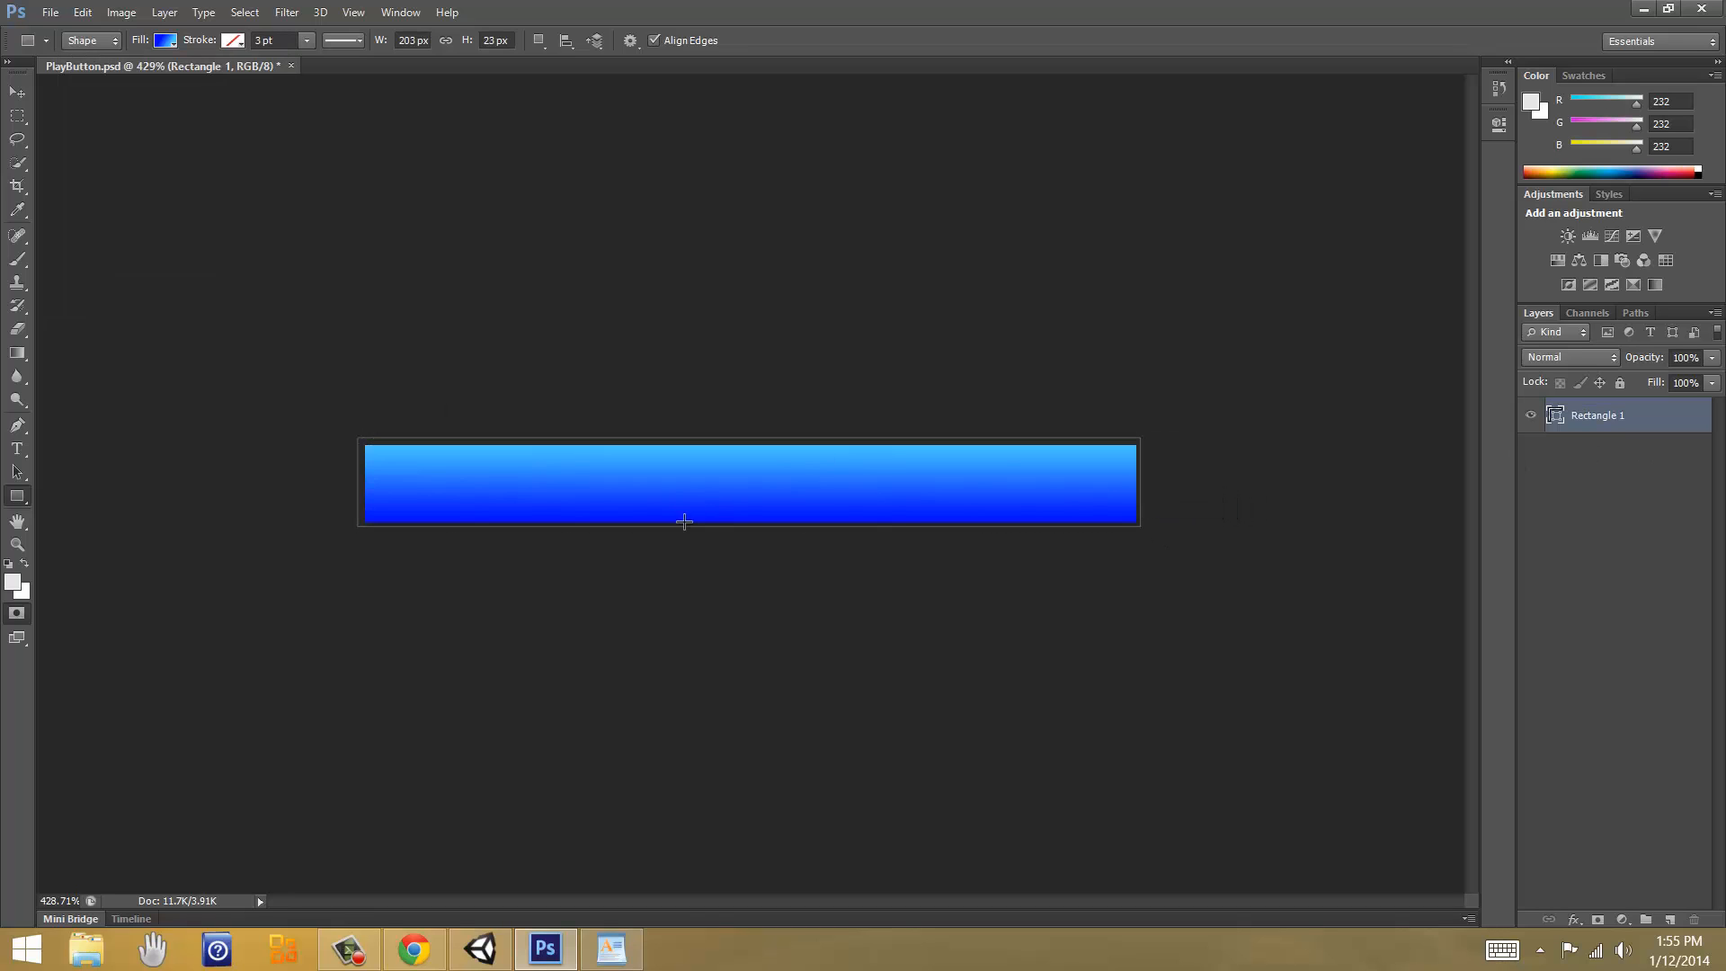
# Step: Save the PlayButton document, then save it in Photoshop format as PlayButtonHover in the GUIButtons folder with maximized compatibility
pyautogui.hotkey('ctrl', 's')
pyautogui.hotkey('ctrl', 'shift', 's')
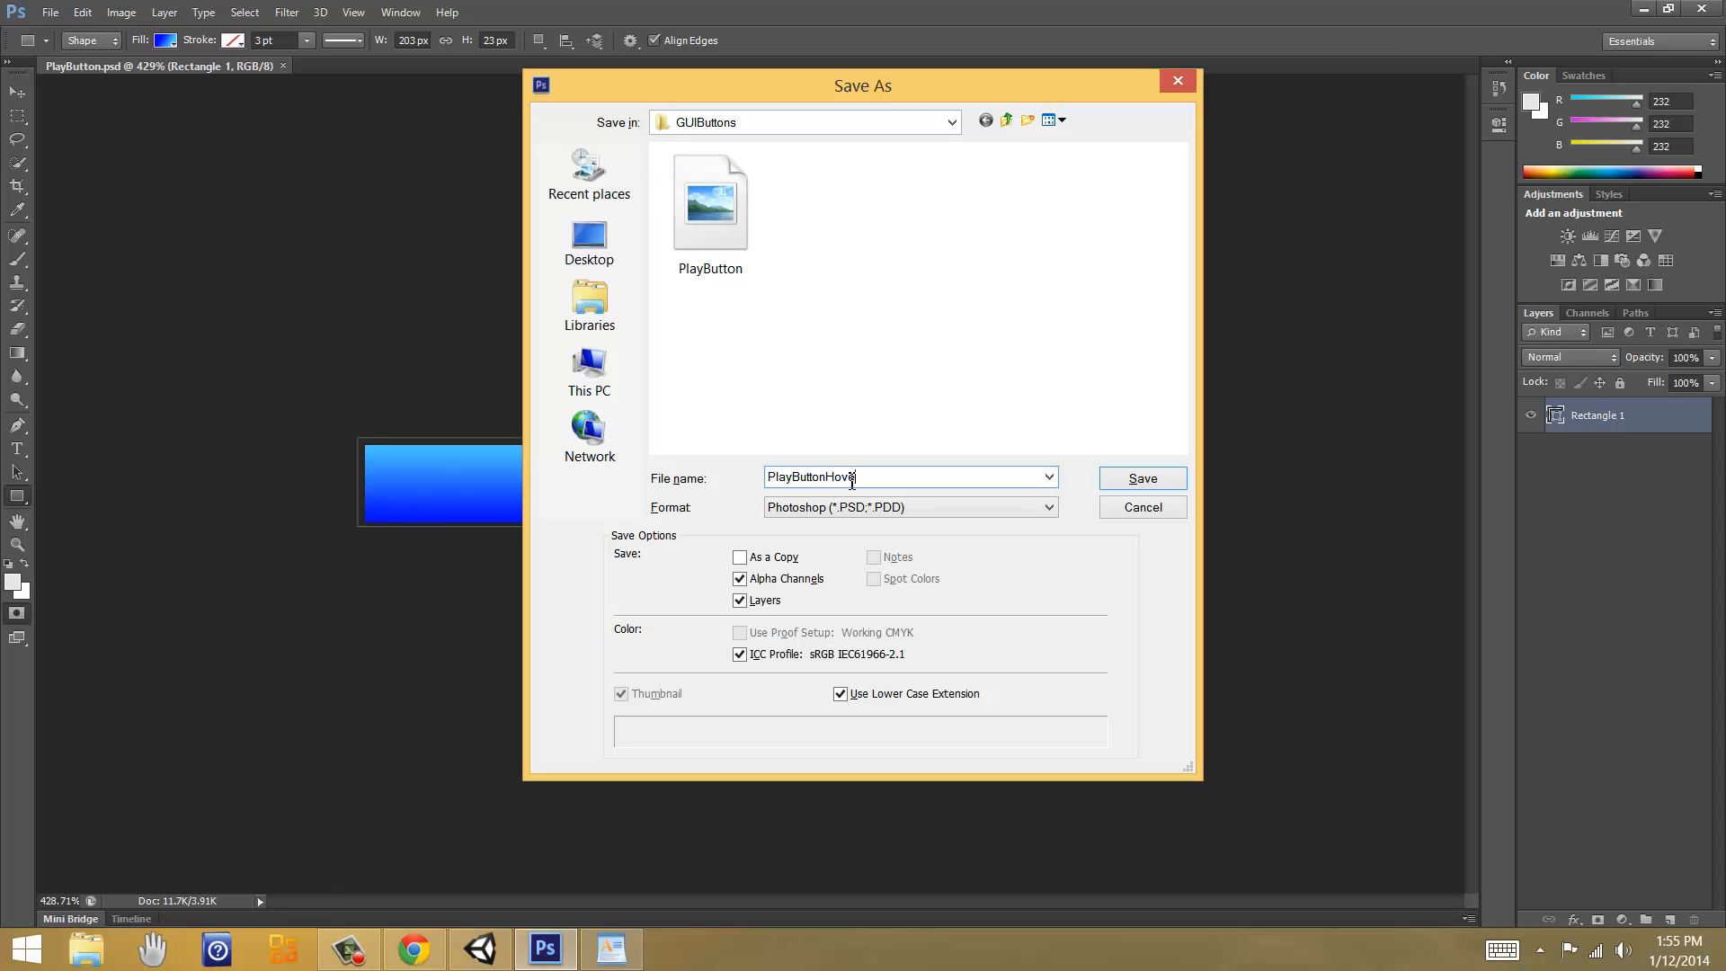
pyautogui.write('Hover')
pyautogui.press('Return')
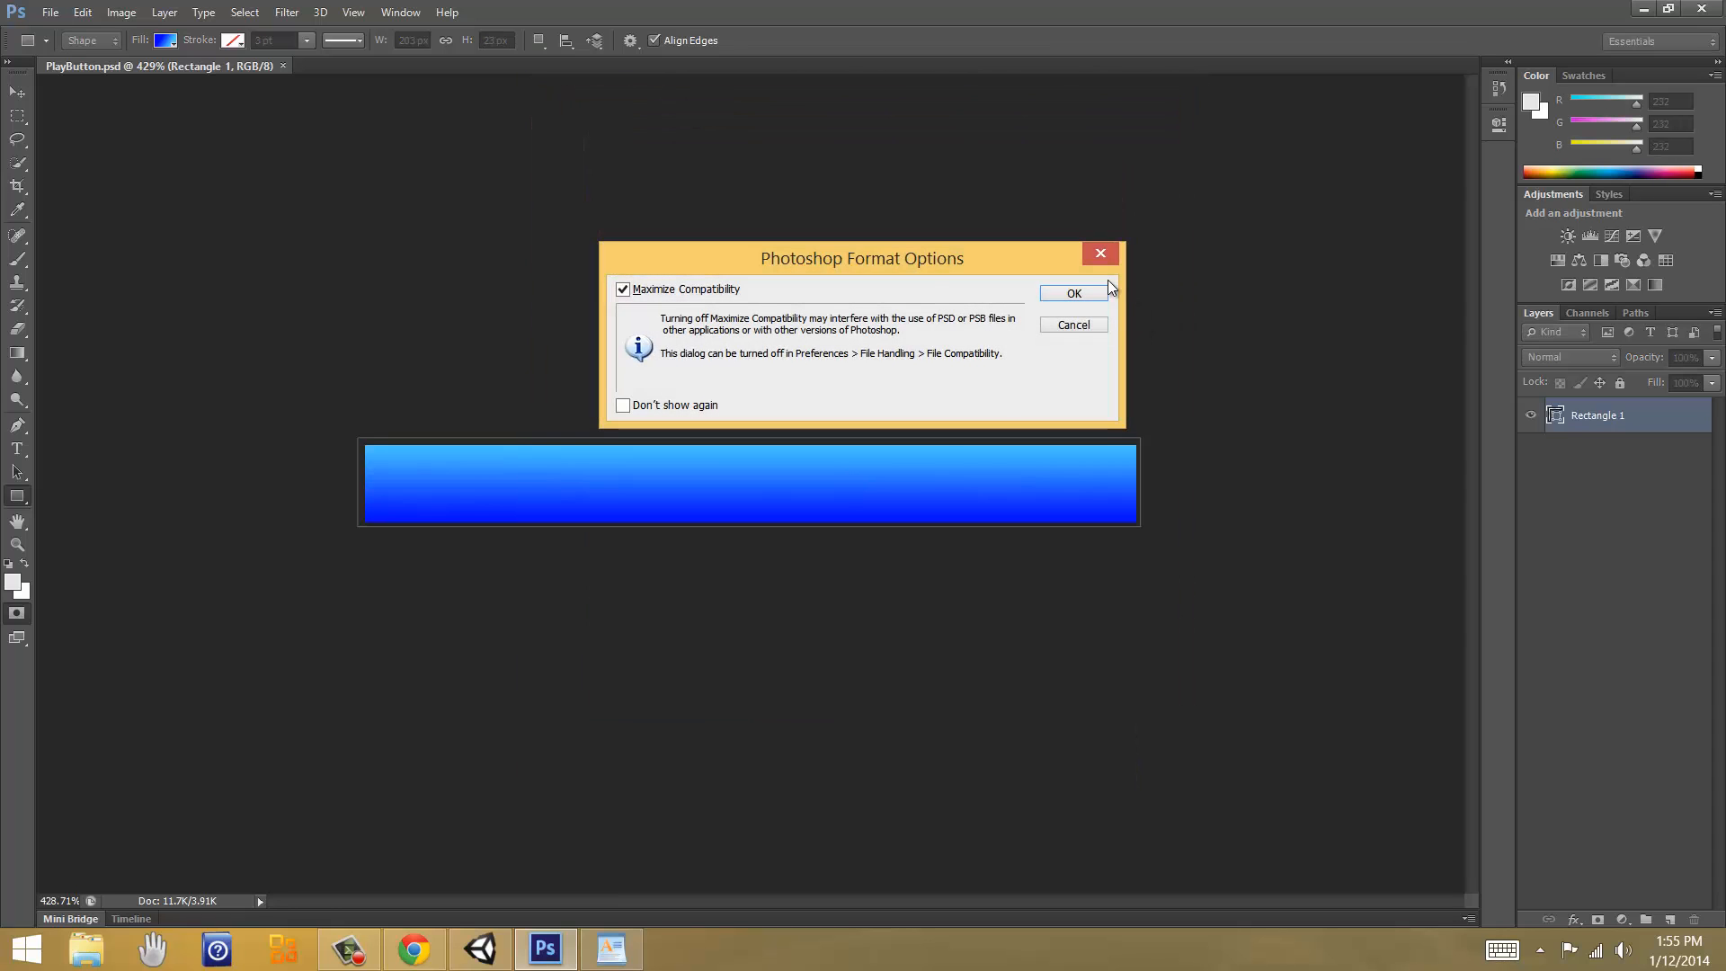
pyautogui.click(1095, 293)
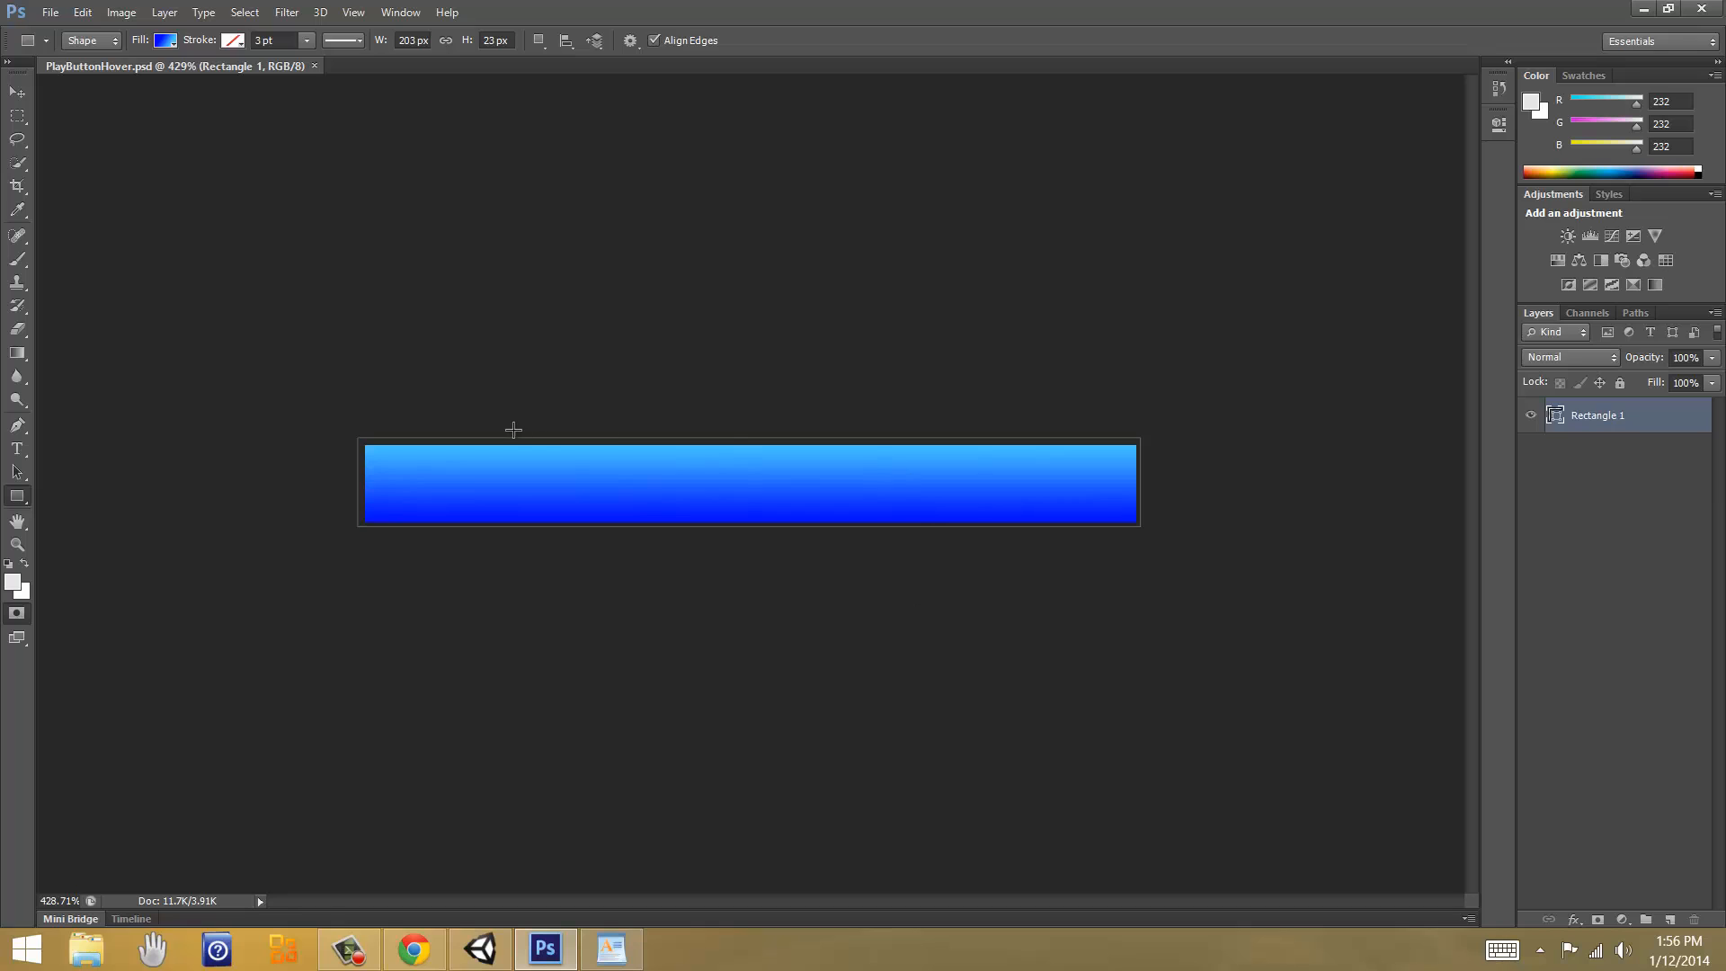
# Step: Add a new empty layer and delete the Rectangle 1 layer in the PlayButtonHover document
pyautogui.click(1659, 920)
pyautogui.moveTo(1611, 437); pyautogui.dragTo(1695, 920)
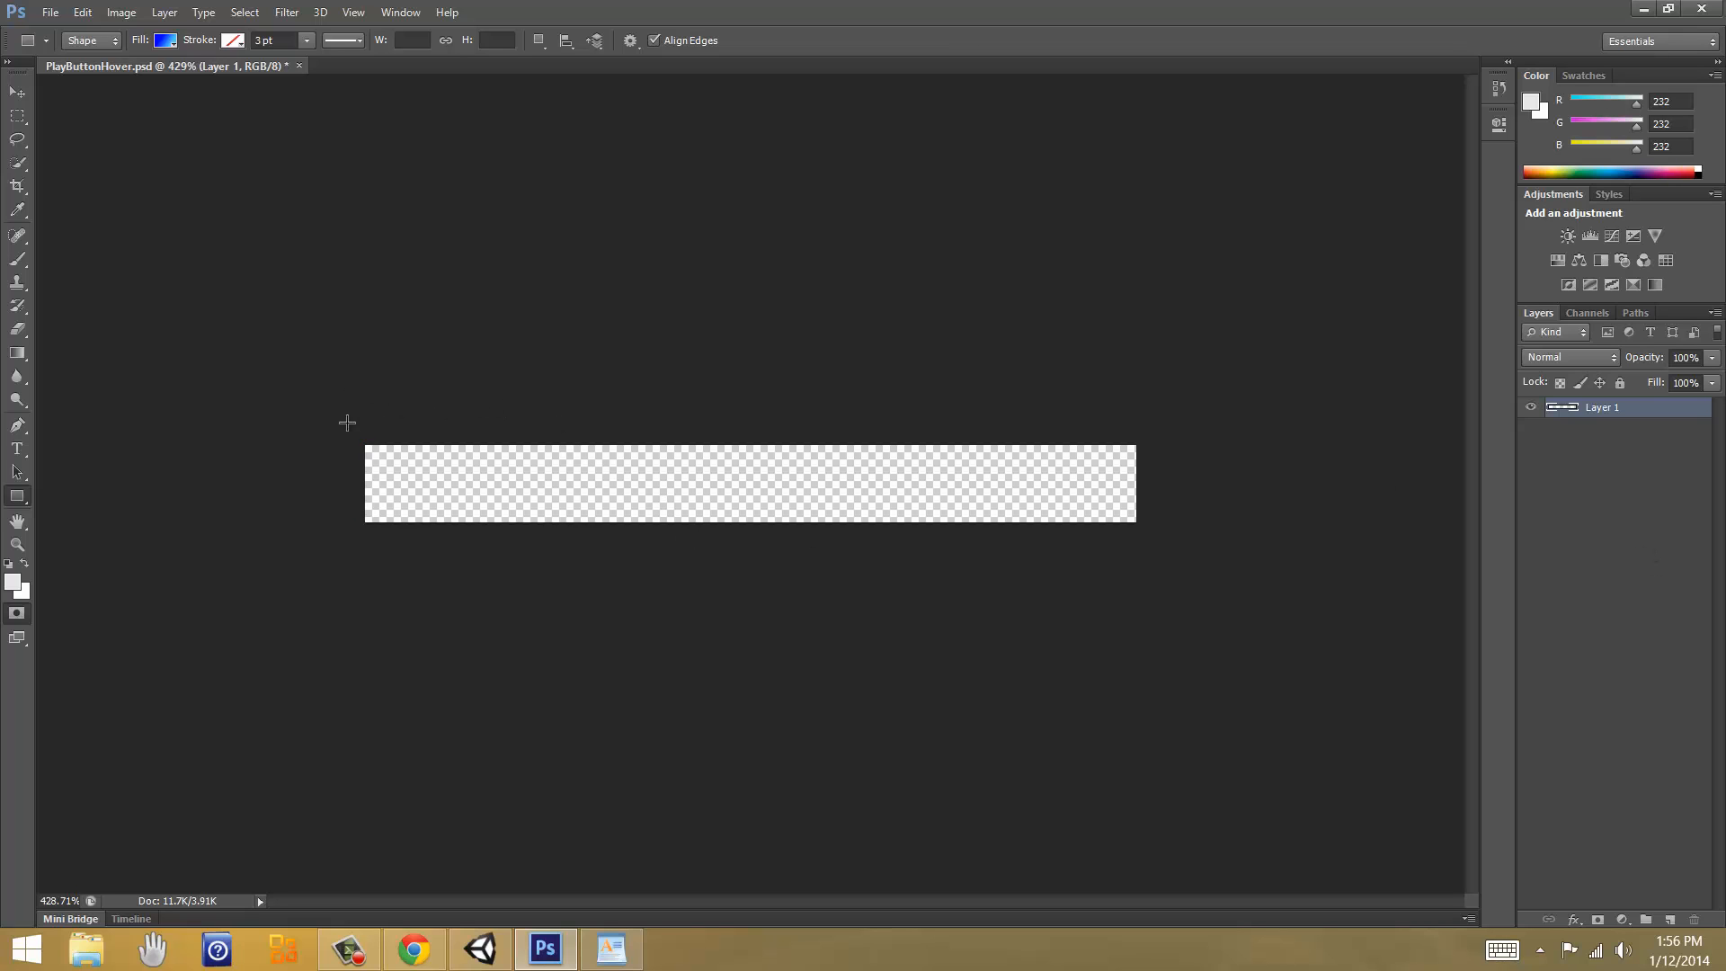
# Step: Change the light blue colour stop of the Rectangle tool's gradient fill to a darker, saturated blue
pyautogui.click(171, 40)
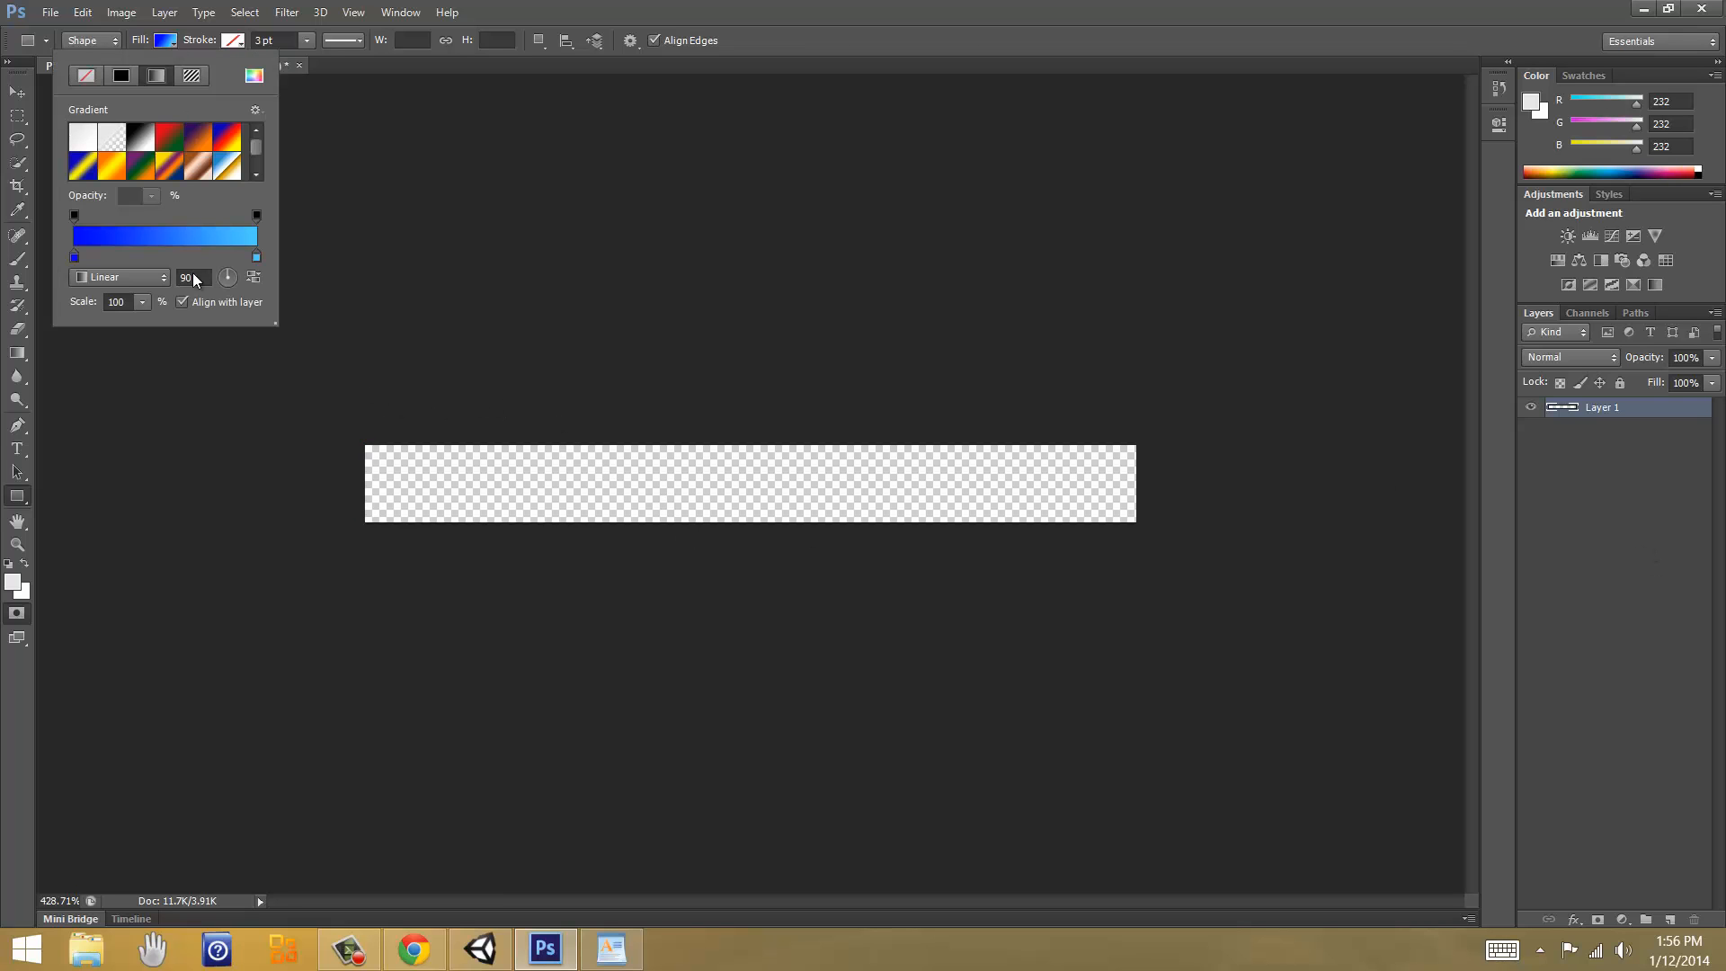
pyautogui.doubleClick(257, 256)
pyautogui.moveTo(871, 354); pyautogui.dragTo(871, 347)
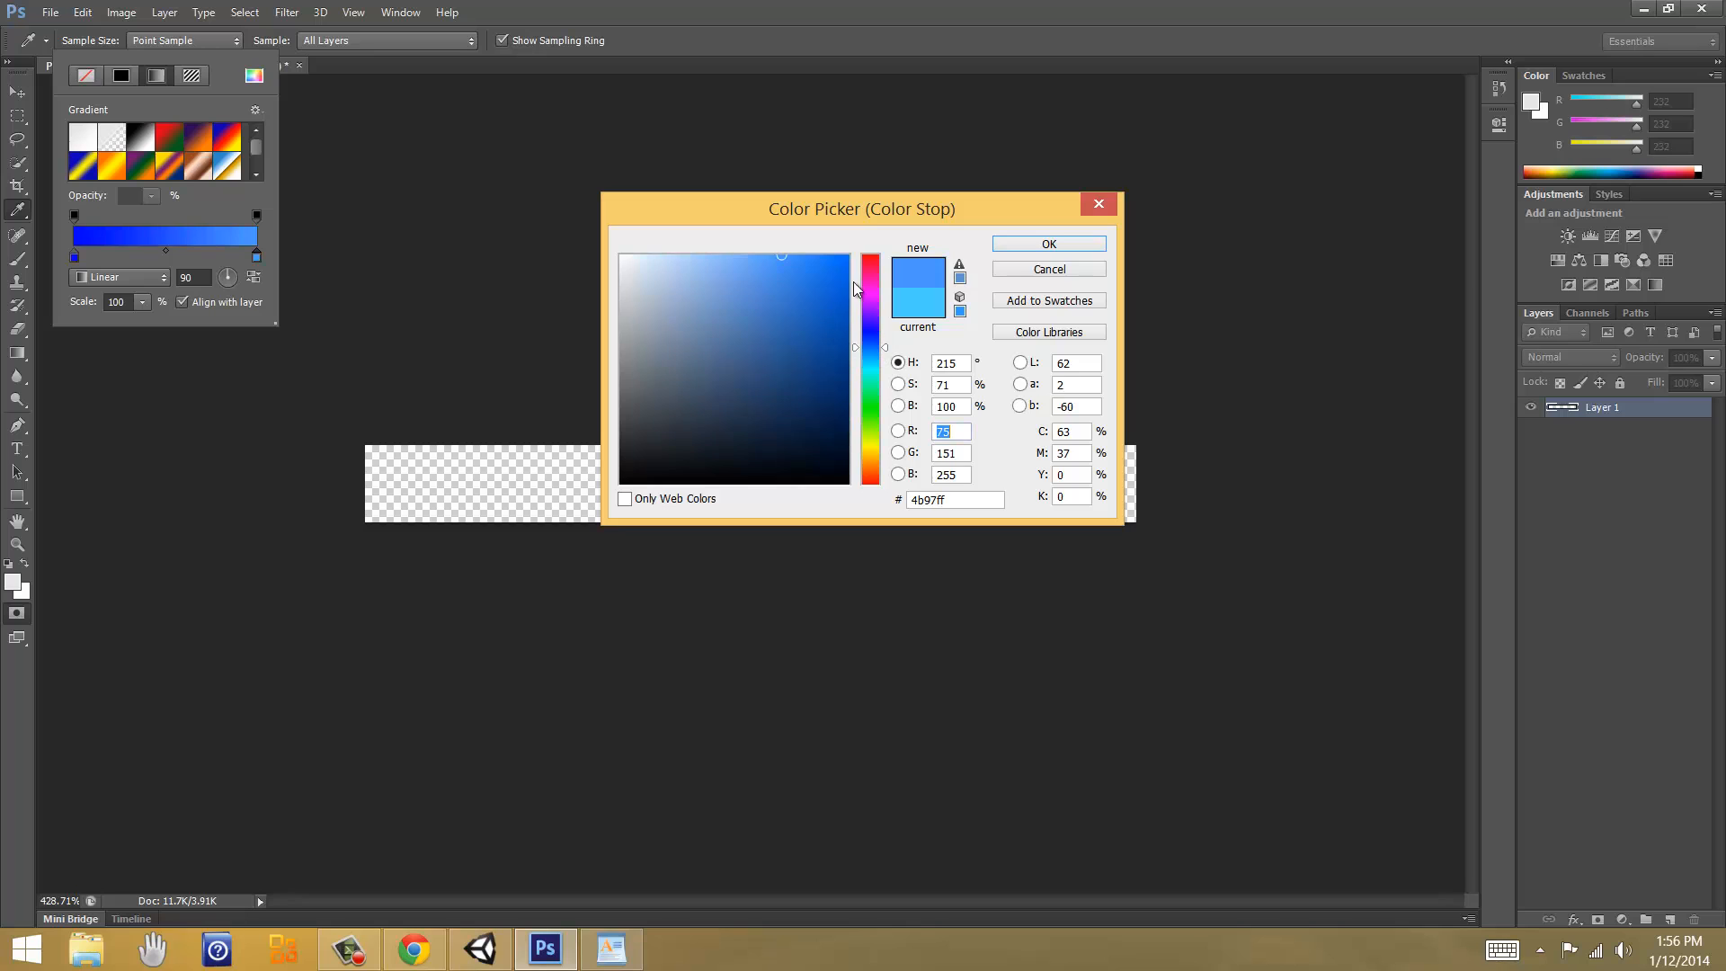
pyautogui.click(846, 271)
pyautogui.click(1049, 244)
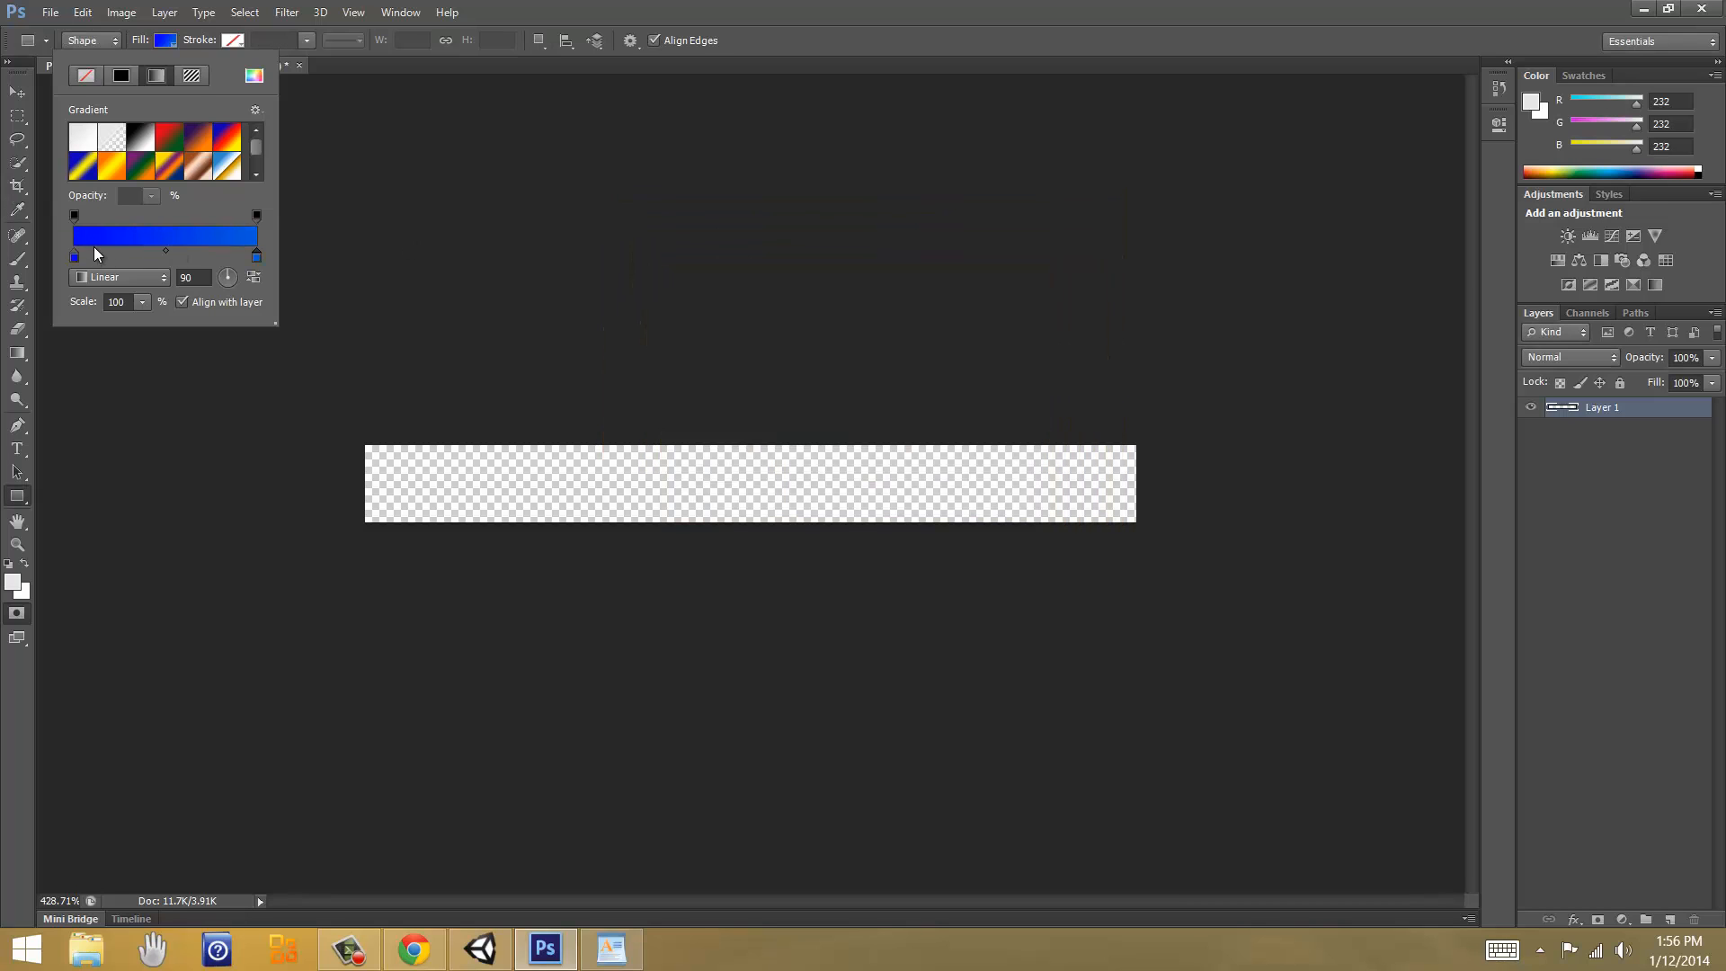
# Step: Try a darker blue, #004497, for the pure blue colour stop of the gradient fill
pyautogui.doubleClick(74, 257)
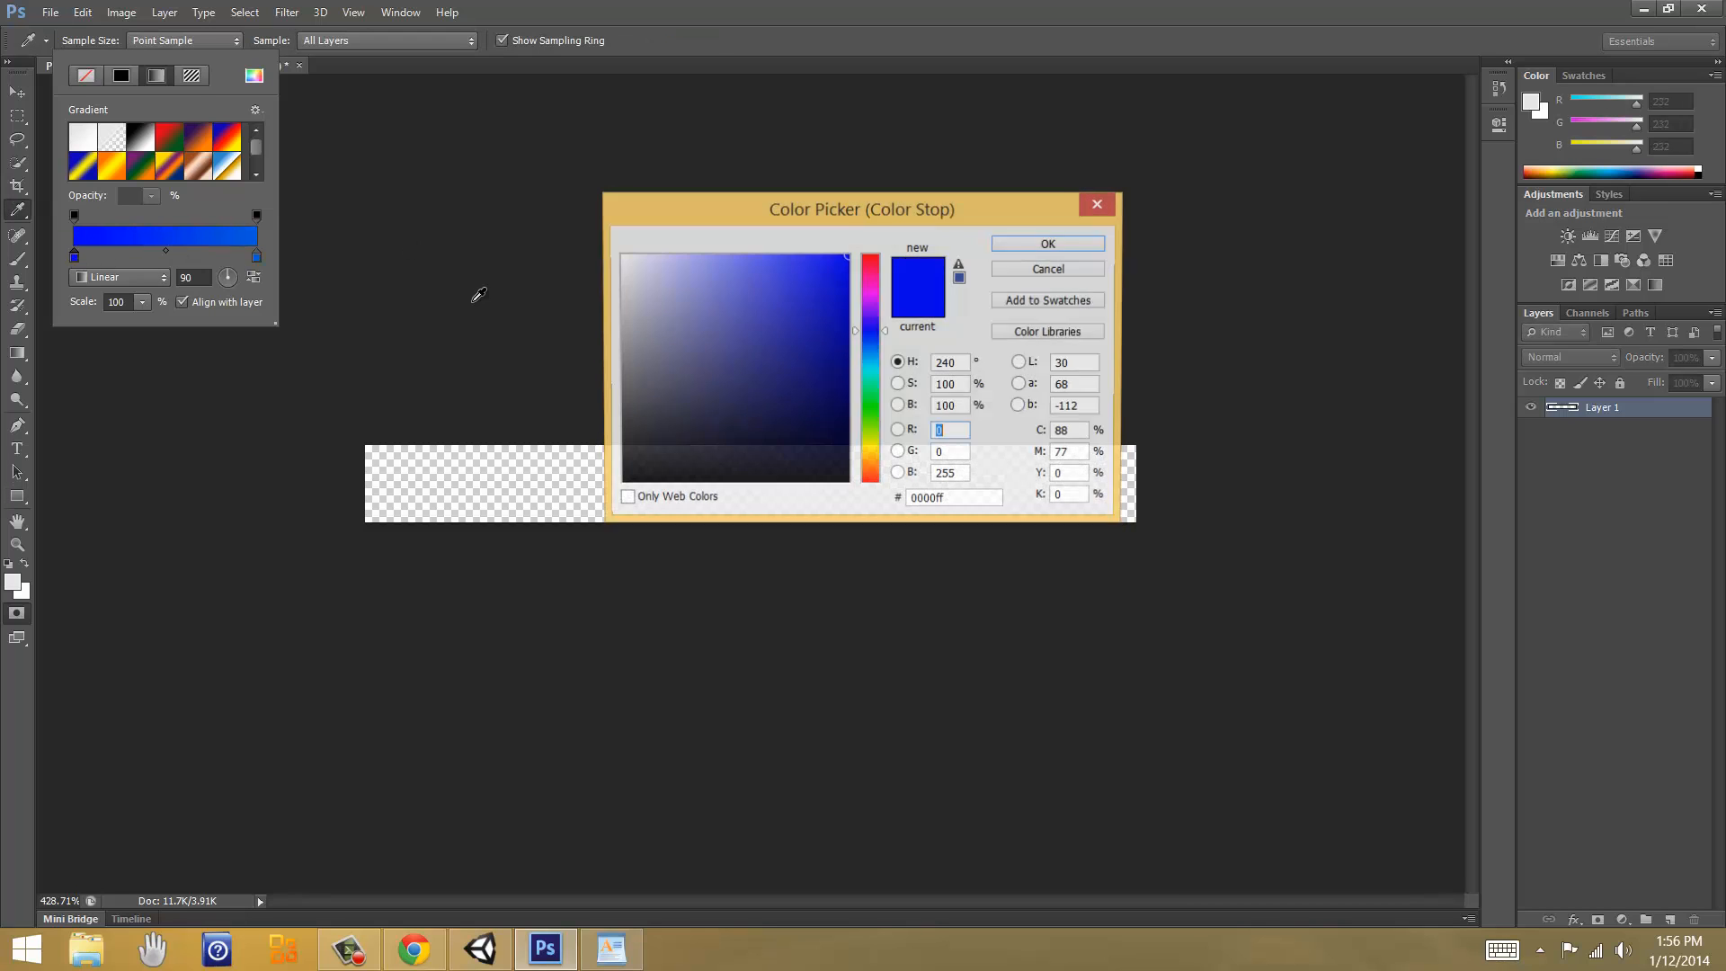
pyautogui.click(872, 348)
pyautogui.moveTo(851, 290); pyautogui.dragTo(850, 348)
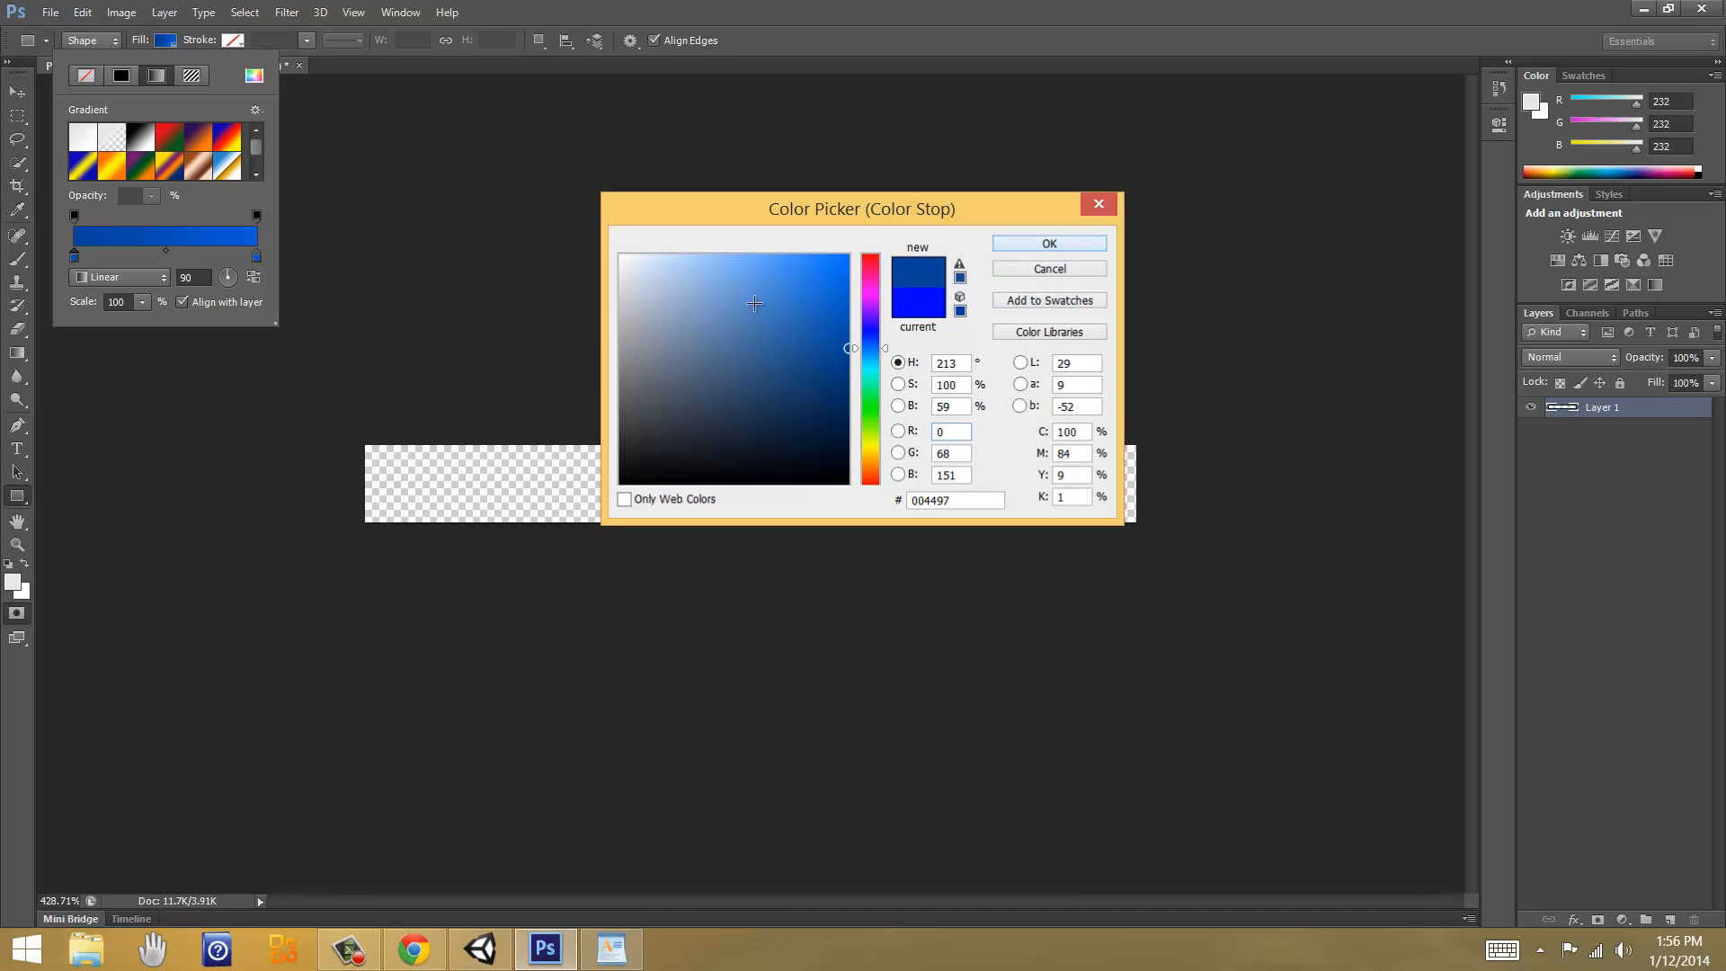
pyautogui.press('Return')
# Step: Draw a rectangle of about 202 × 23 px with the darker gradient over the whole canvas and switch to the Move tool
pyautogui.moveTo(362, 440); pyautogui.dragTo(1138, 527)
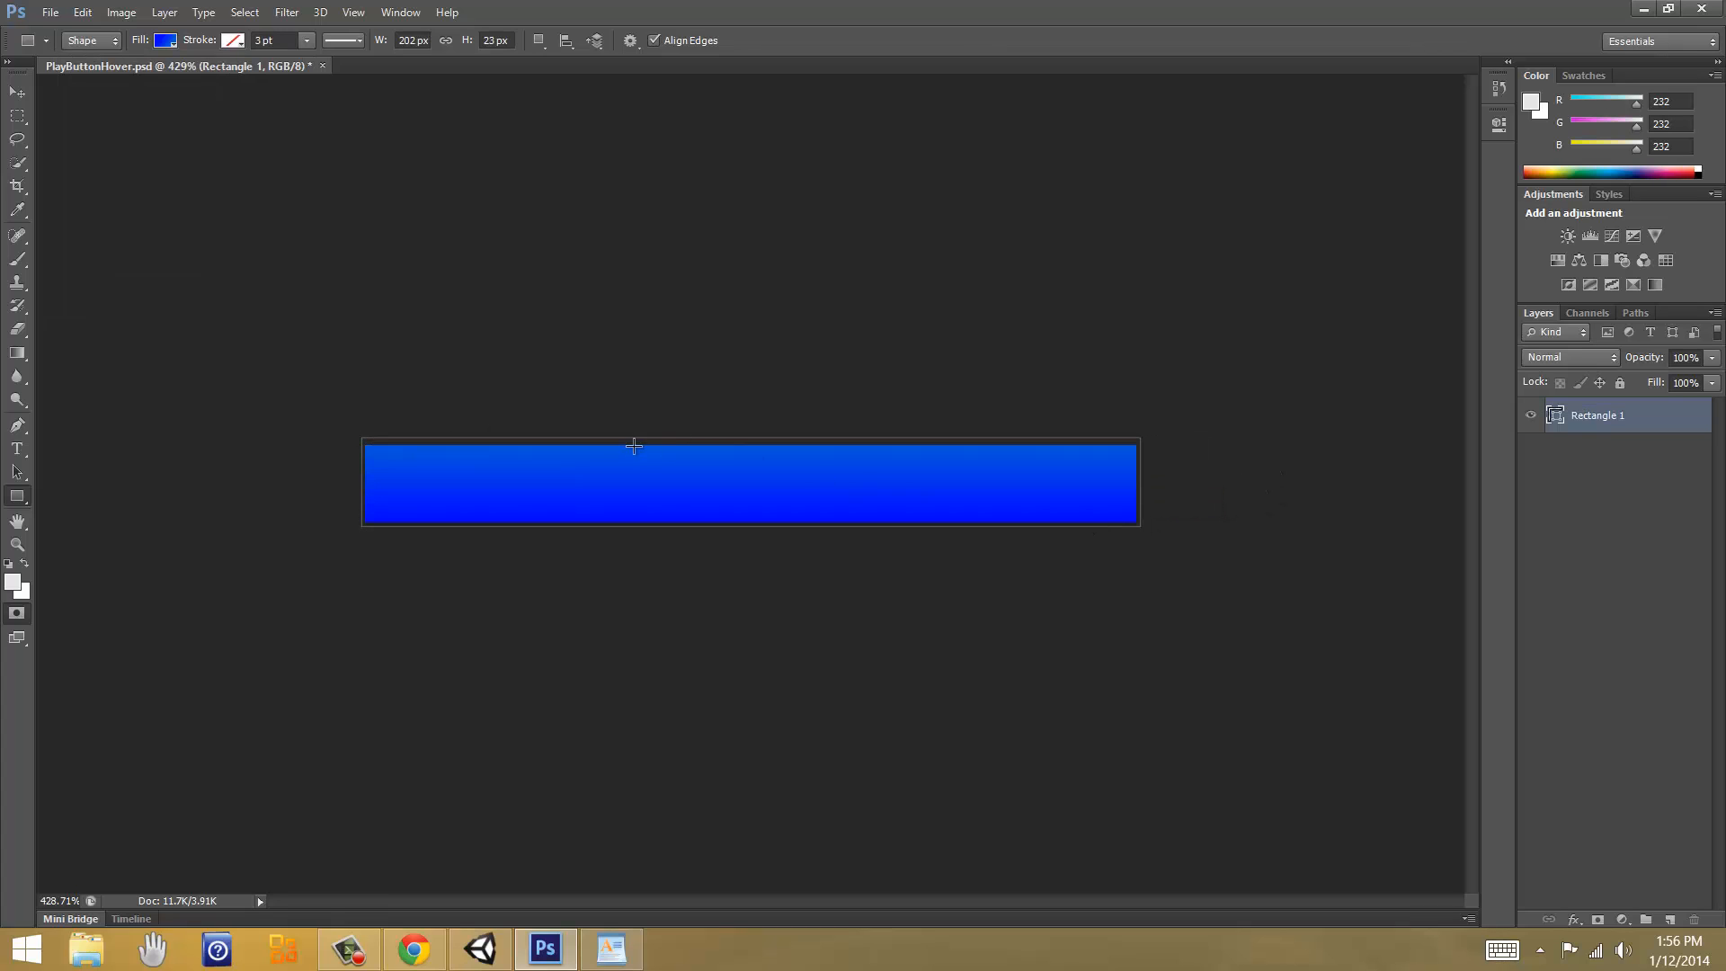
pyautogui.press('v')
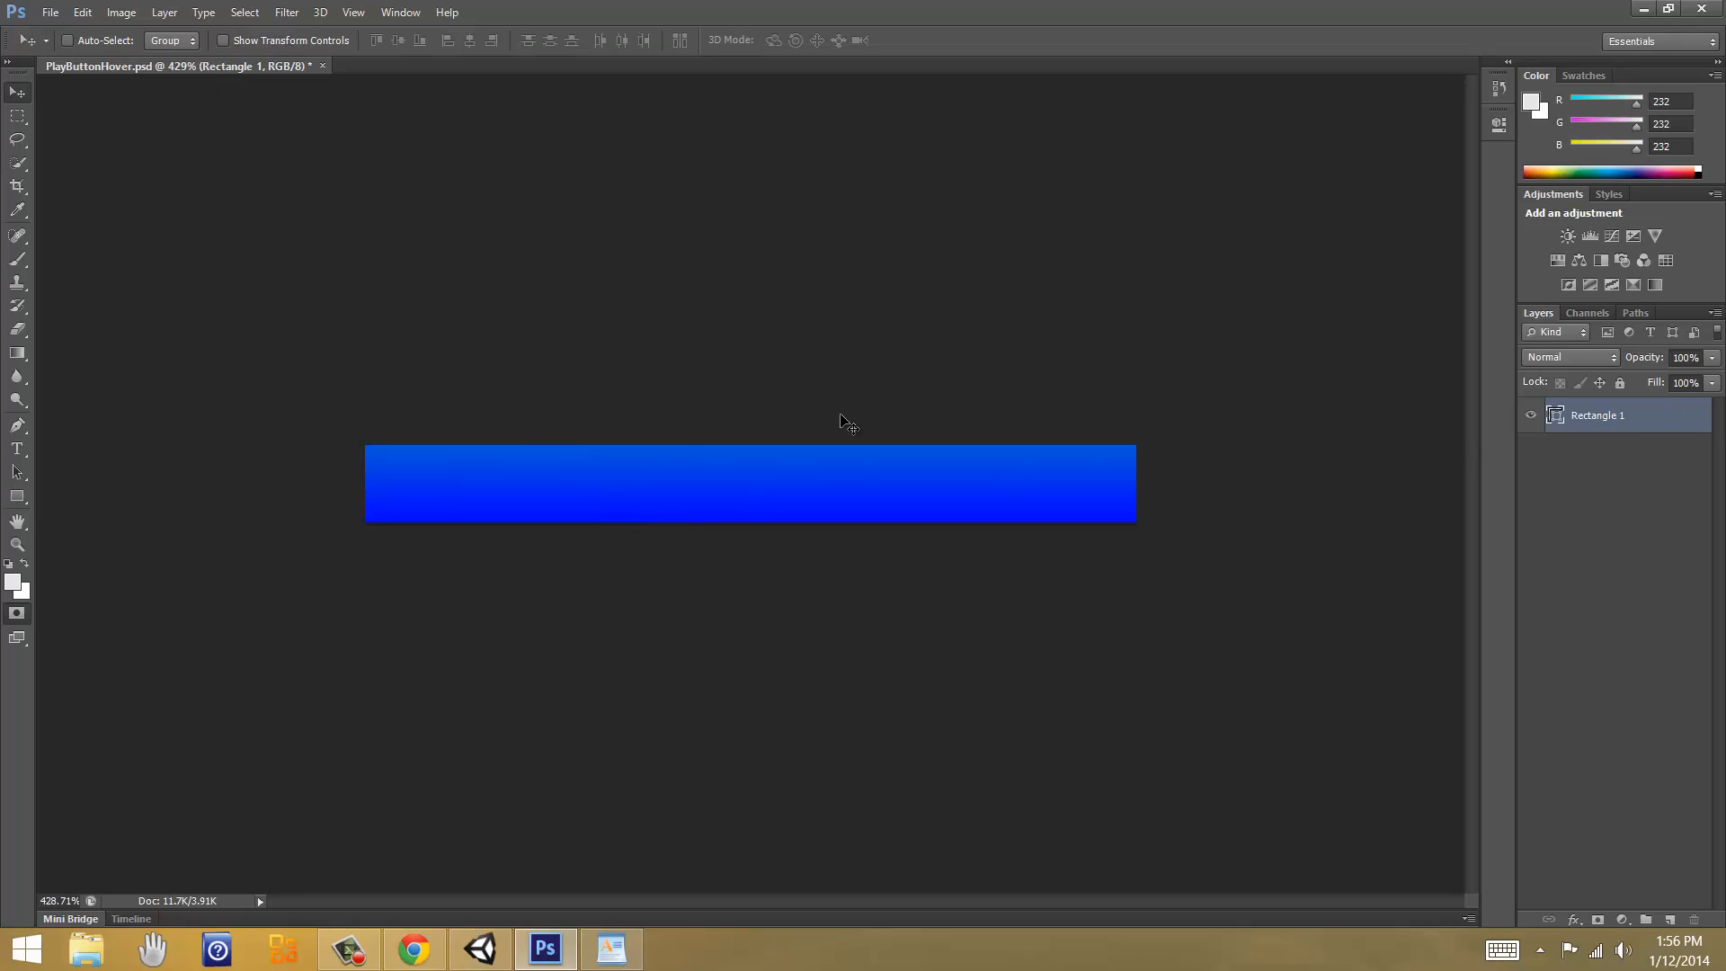
pyautogui.hotkey('ctrl', 'shift', 's')
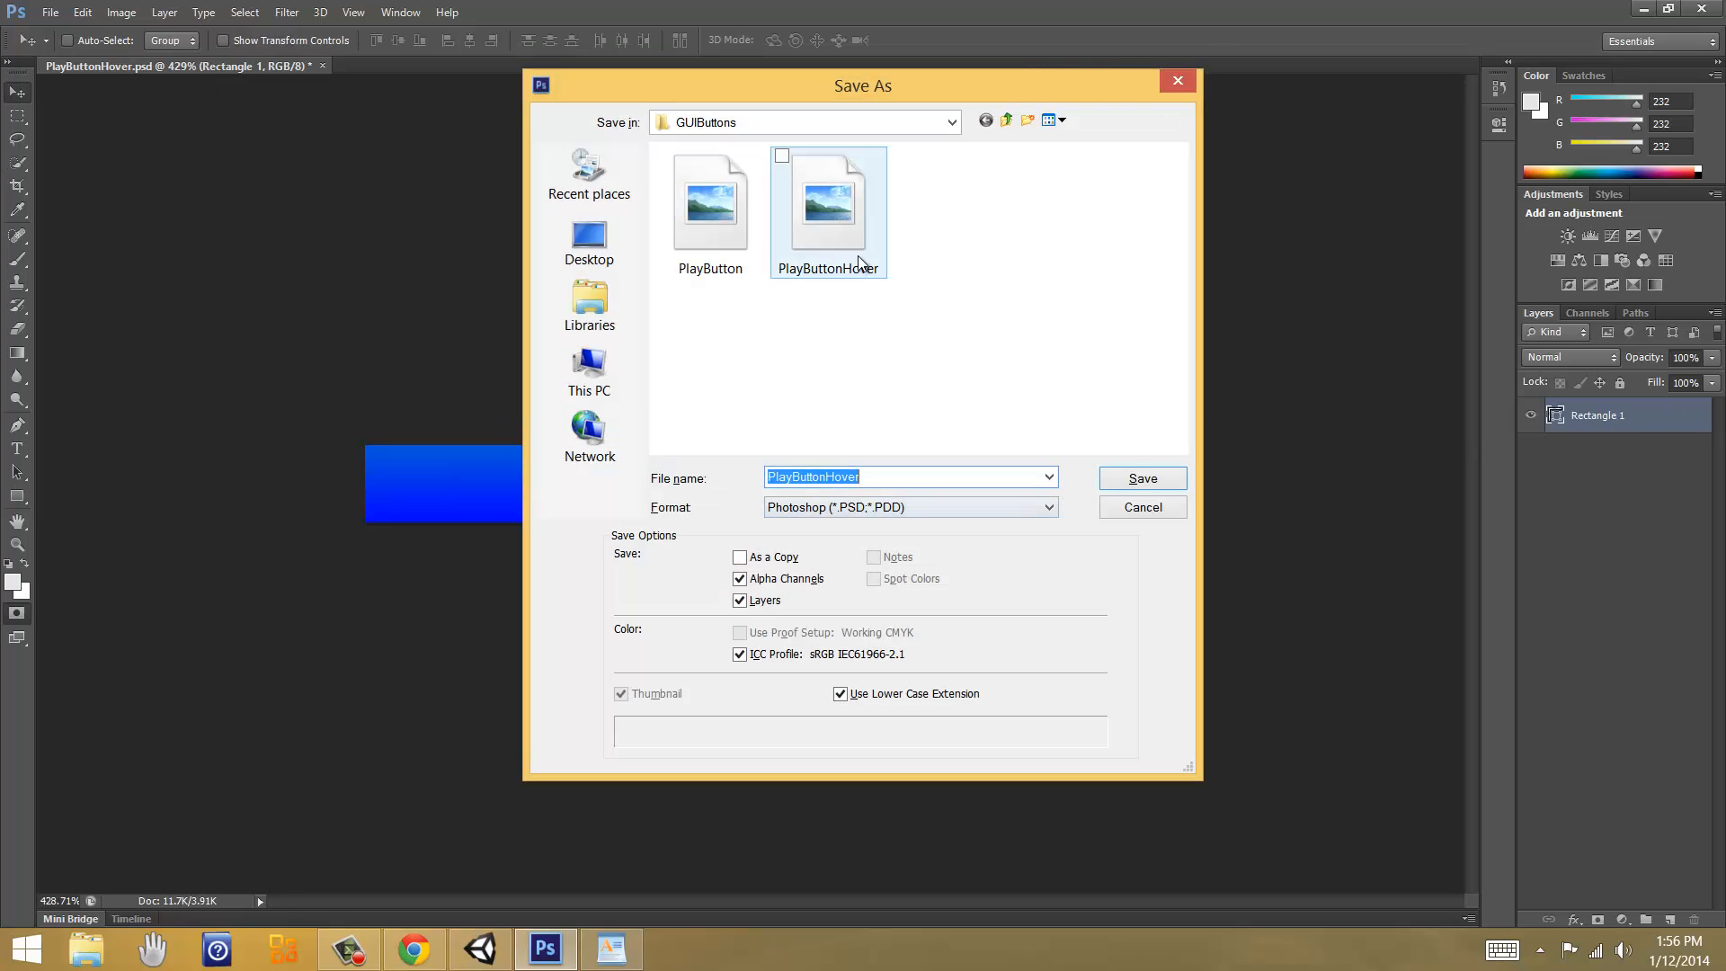
pyautogui.click(874, 482)
pyautogui.press('BackSpace')
pyautogui.press('BackSpace')
pyautogui.press('BackSpace')
pyautogui.press('BackSpace')
pyautogui.press('BackSpace')
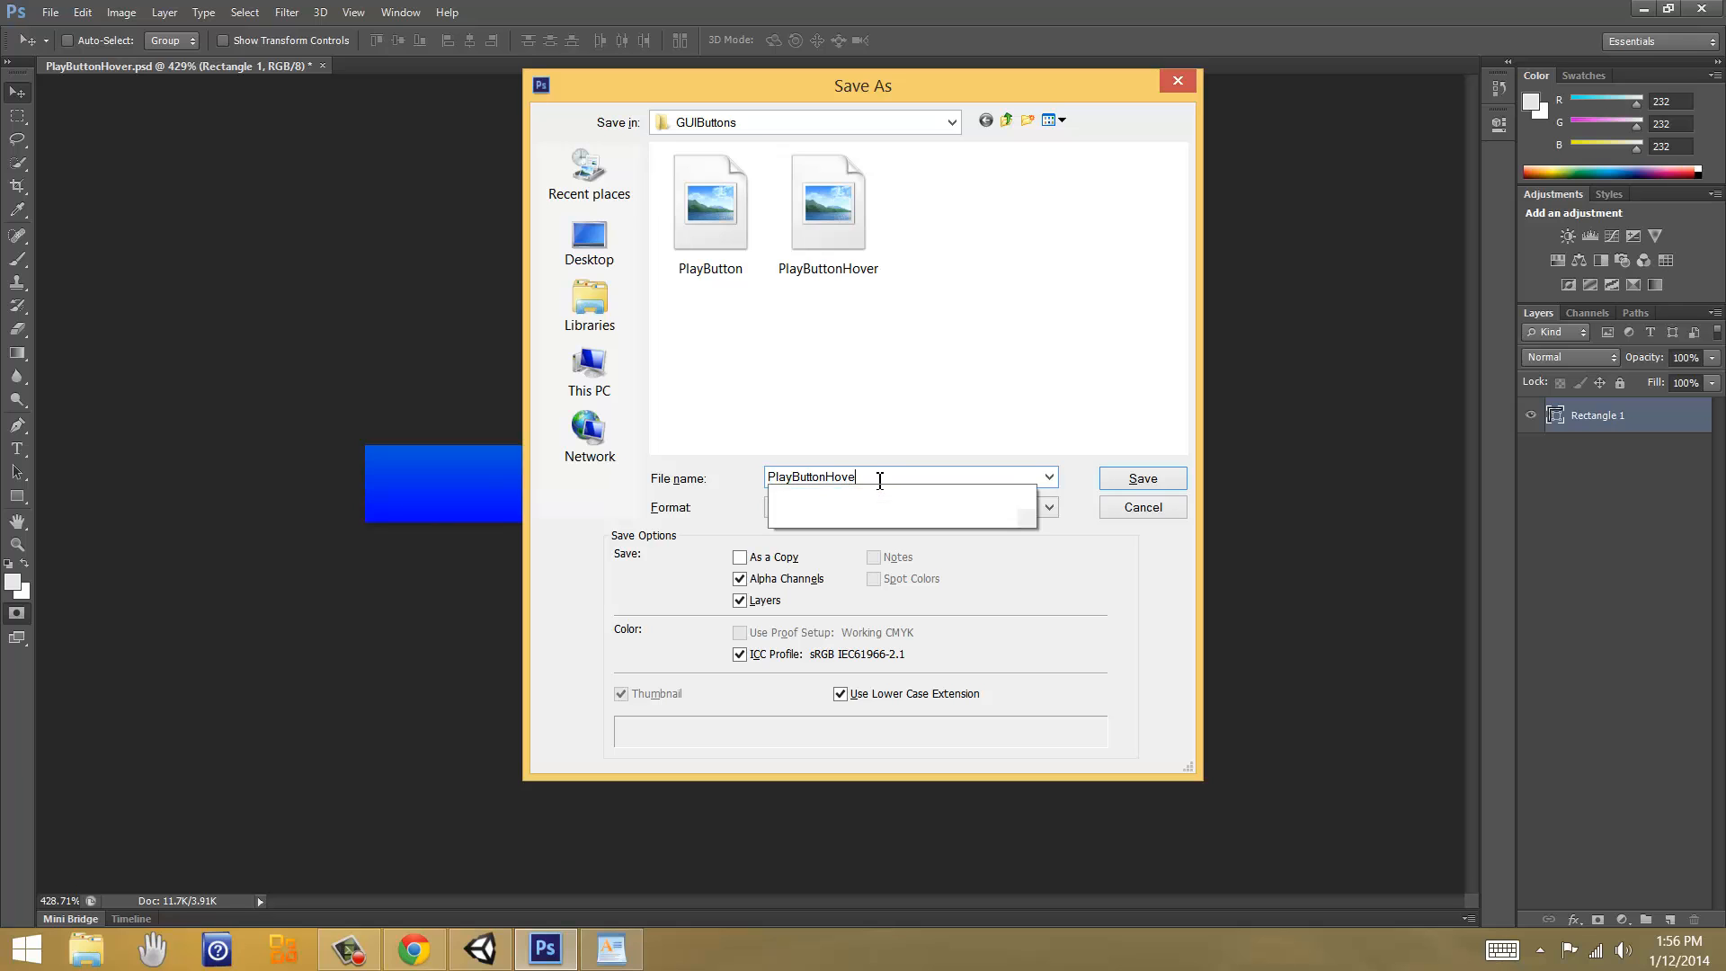
pyautogui.write('Acti')
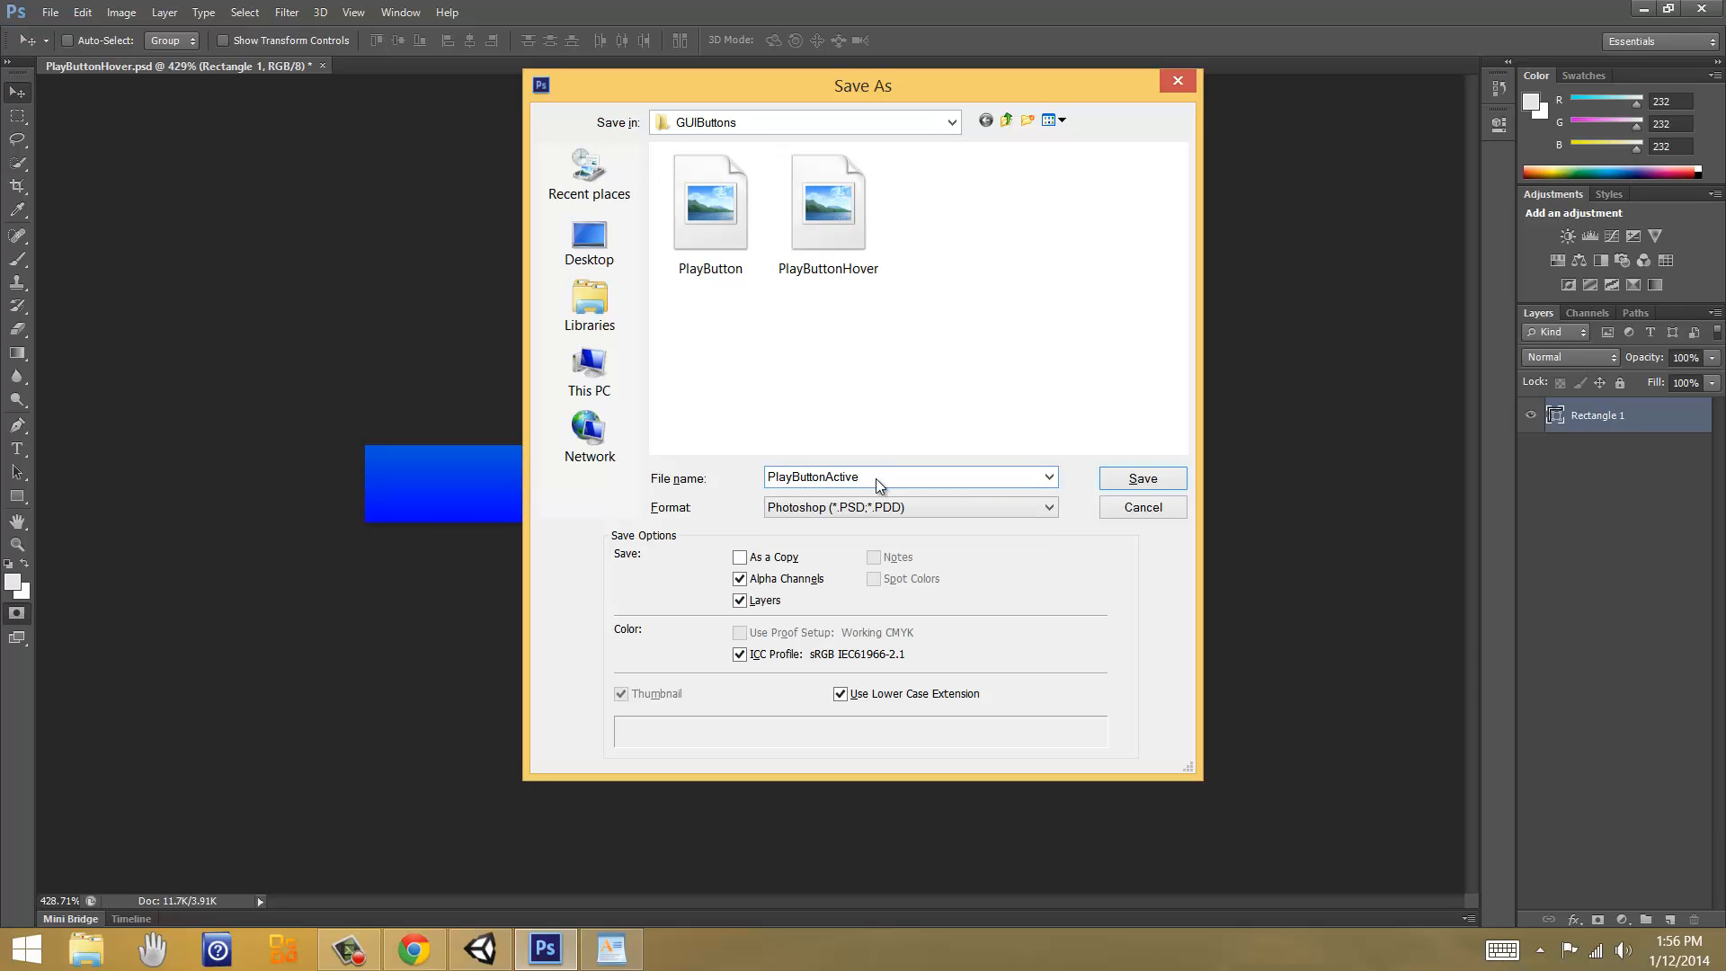
pyautogui.press('Return')
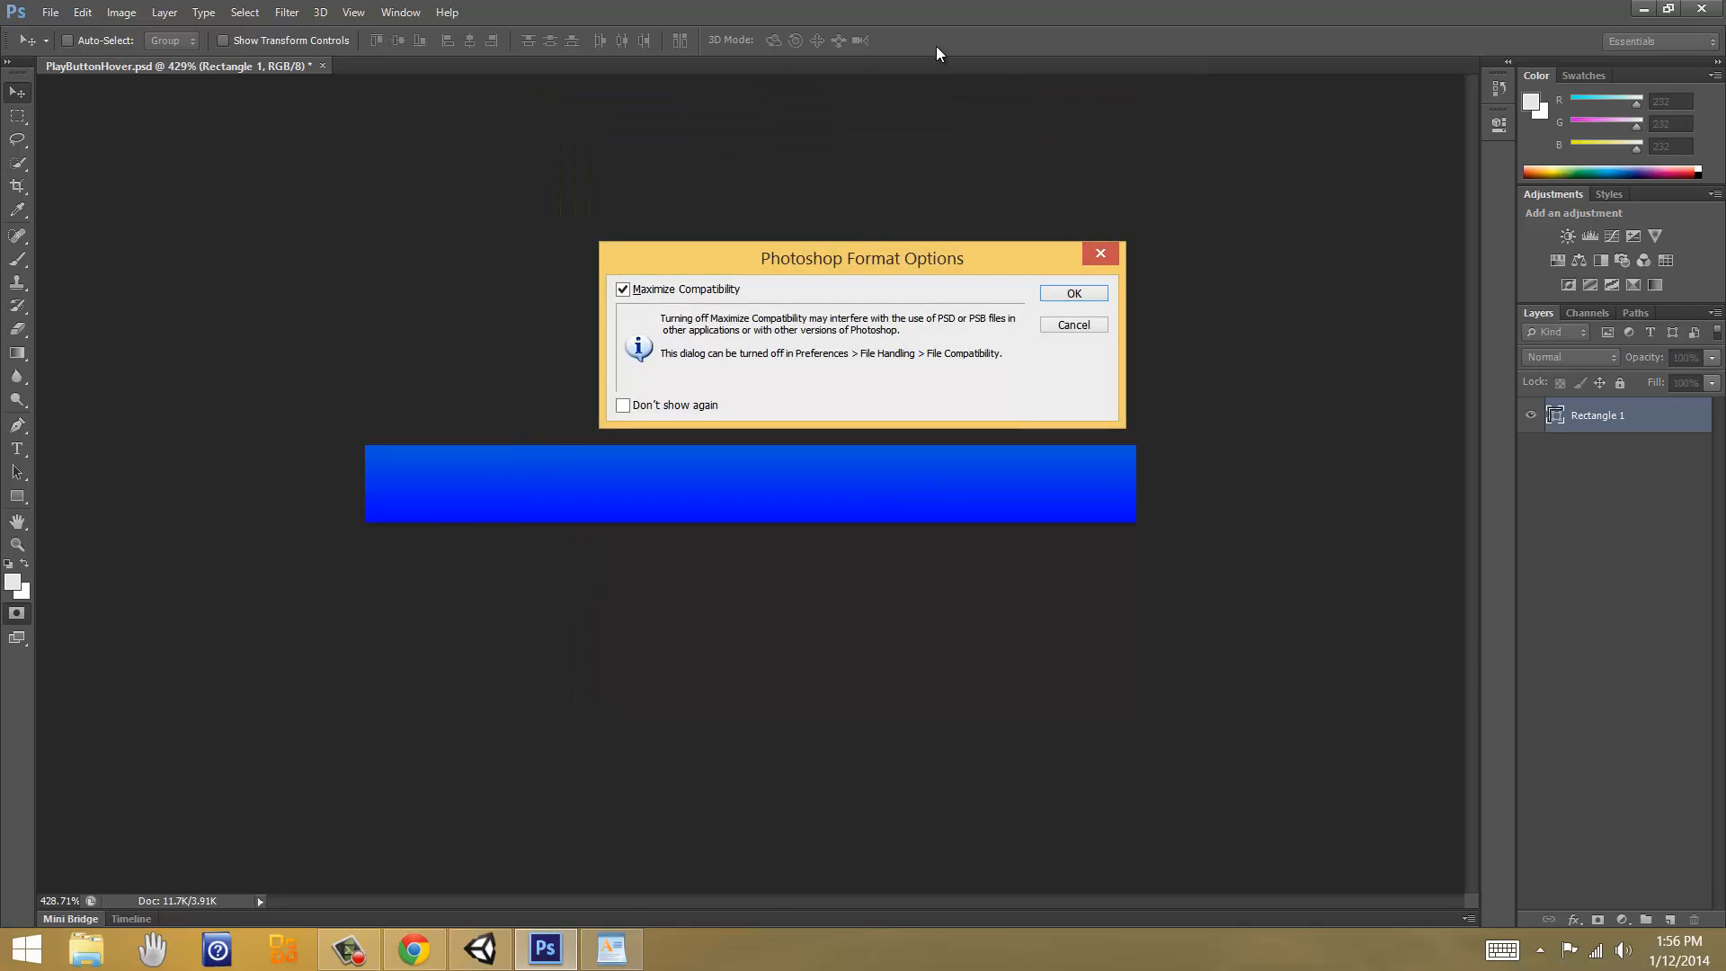
pyautogui.click(1061, 324)
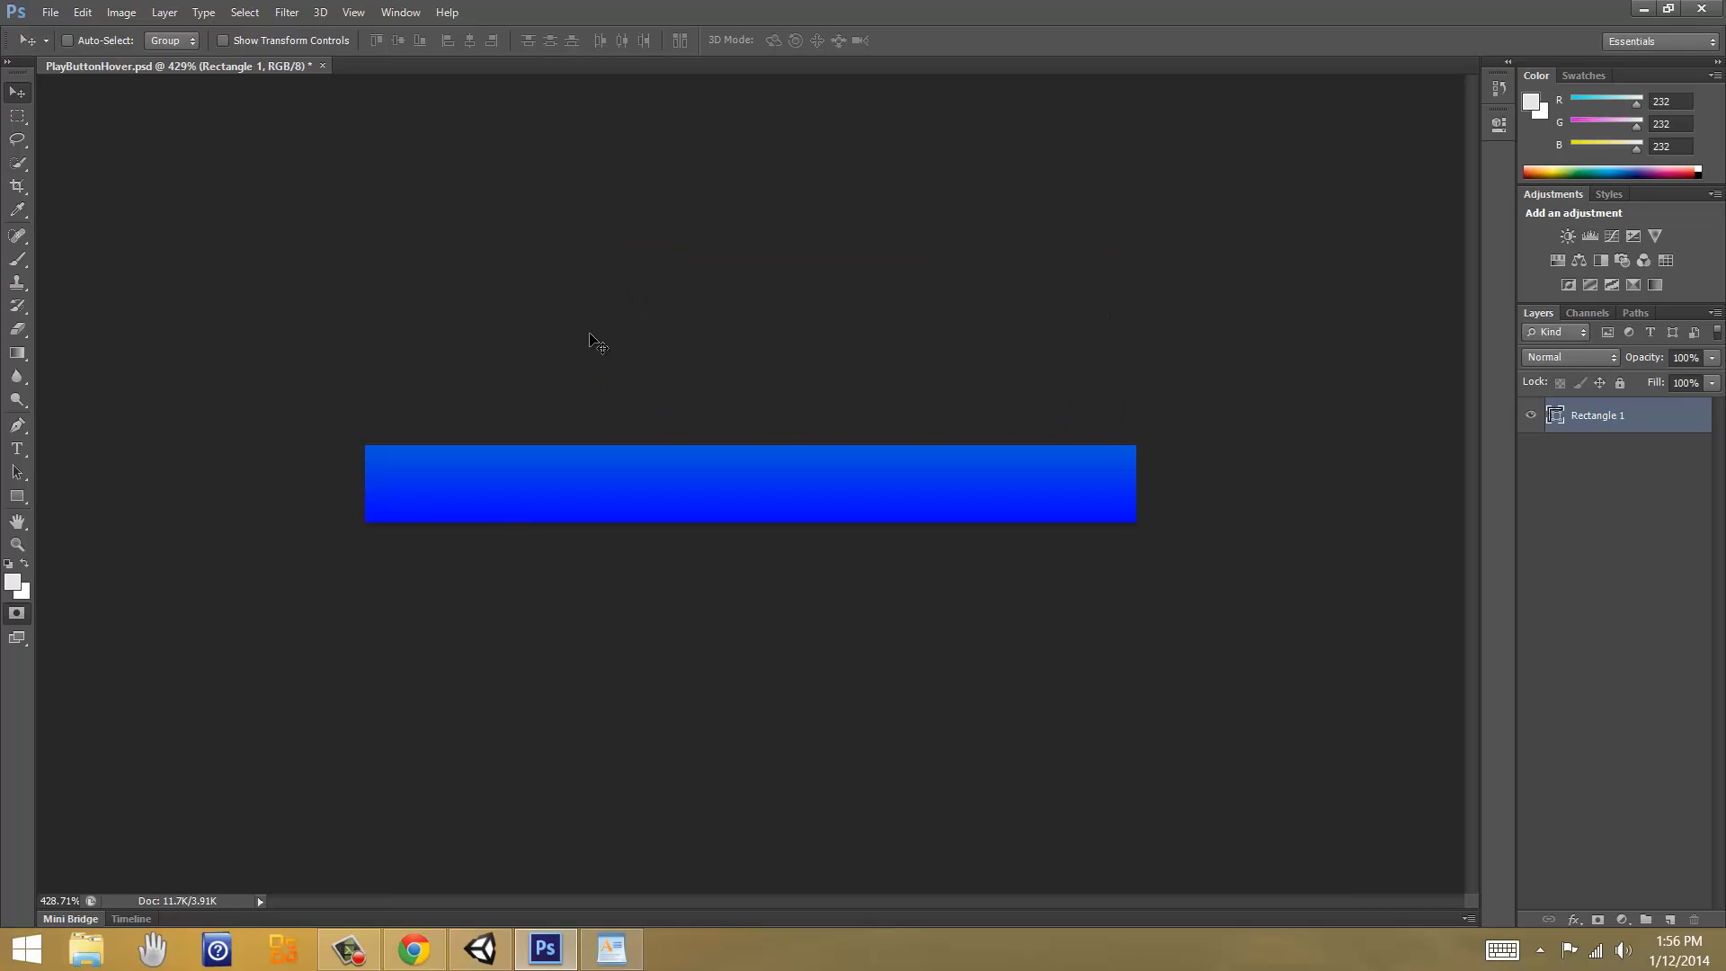
# Step: Save a JPEG copy named PlayButtonActive in the GUIButtons folder at quality 9, then save the PlayButtonHover document
pyautogui.hotkey('shift', 'ctrl', 's')
pyautogui.click(797, 507)
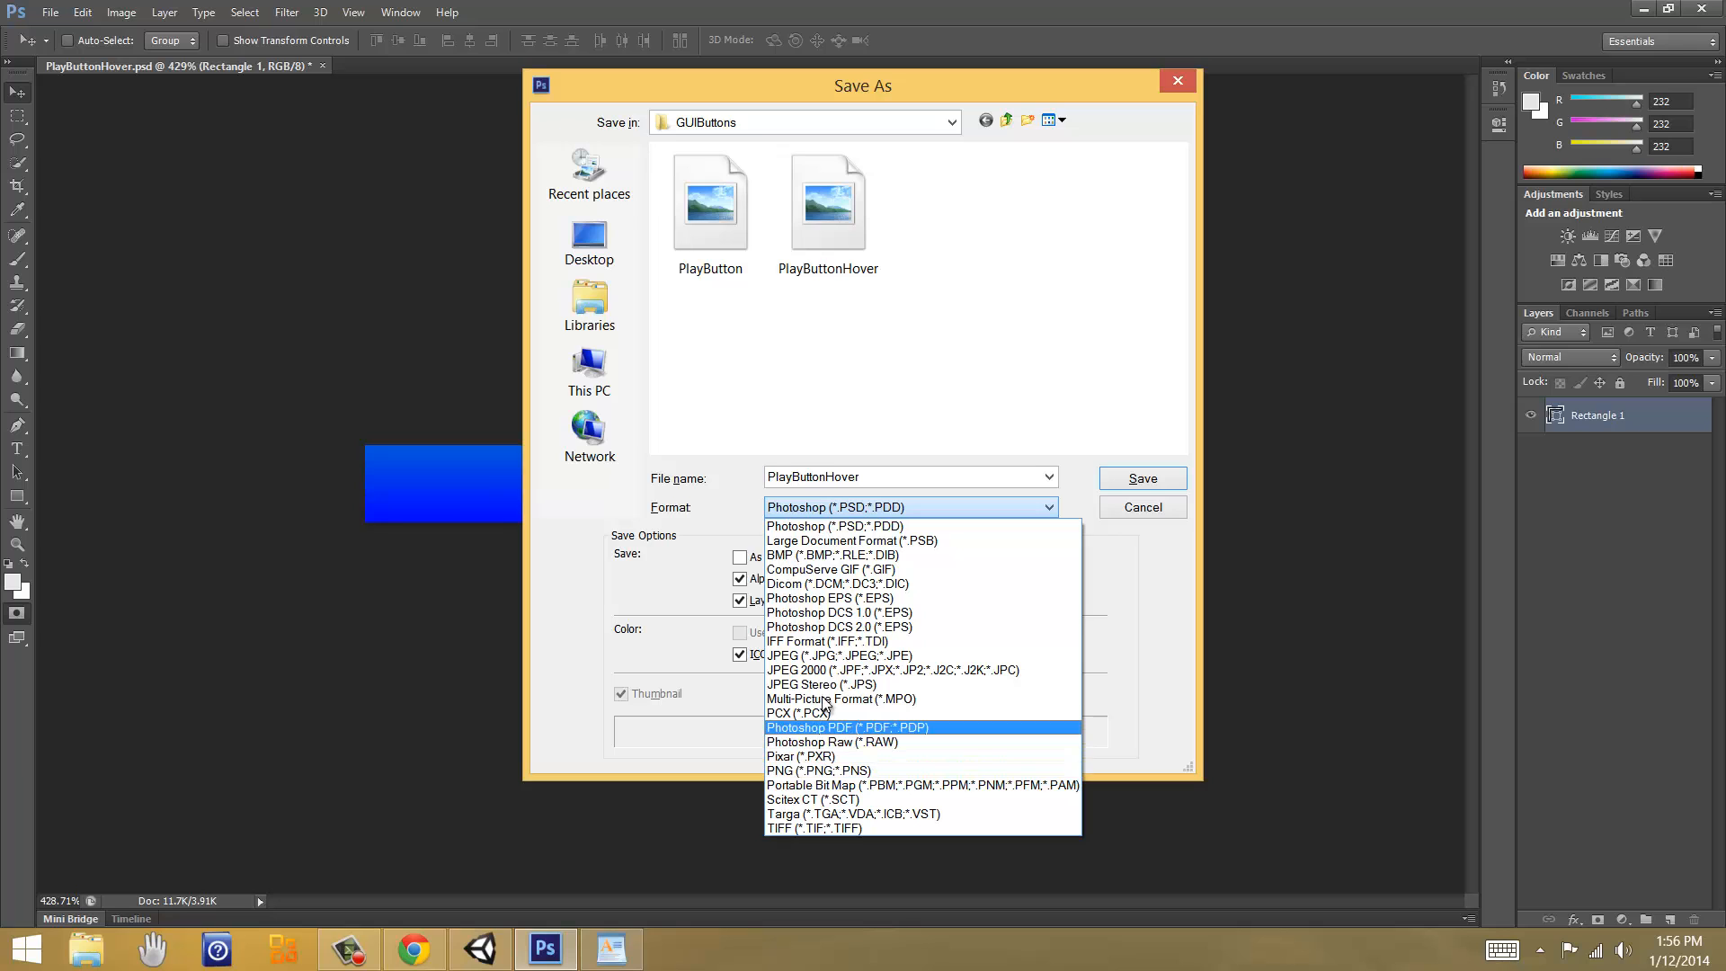
pyautogui.click(797, 656)
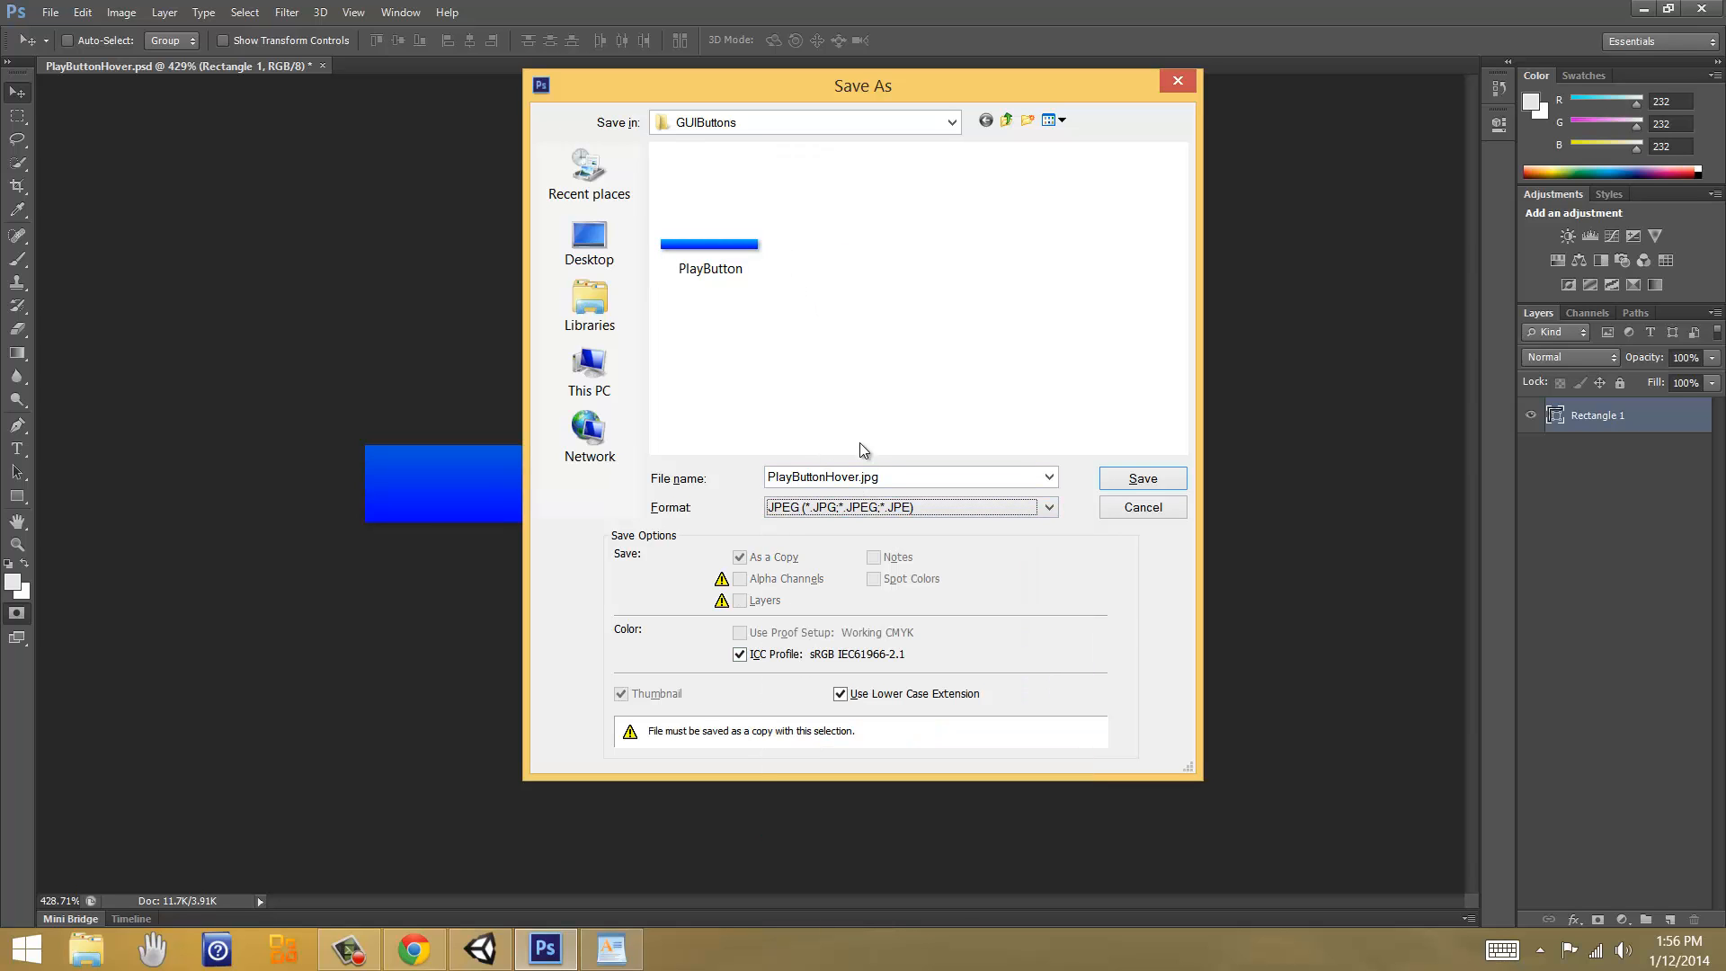
pyautogui.doubleClick(863, 486)
pyautogui.click(900, 477)
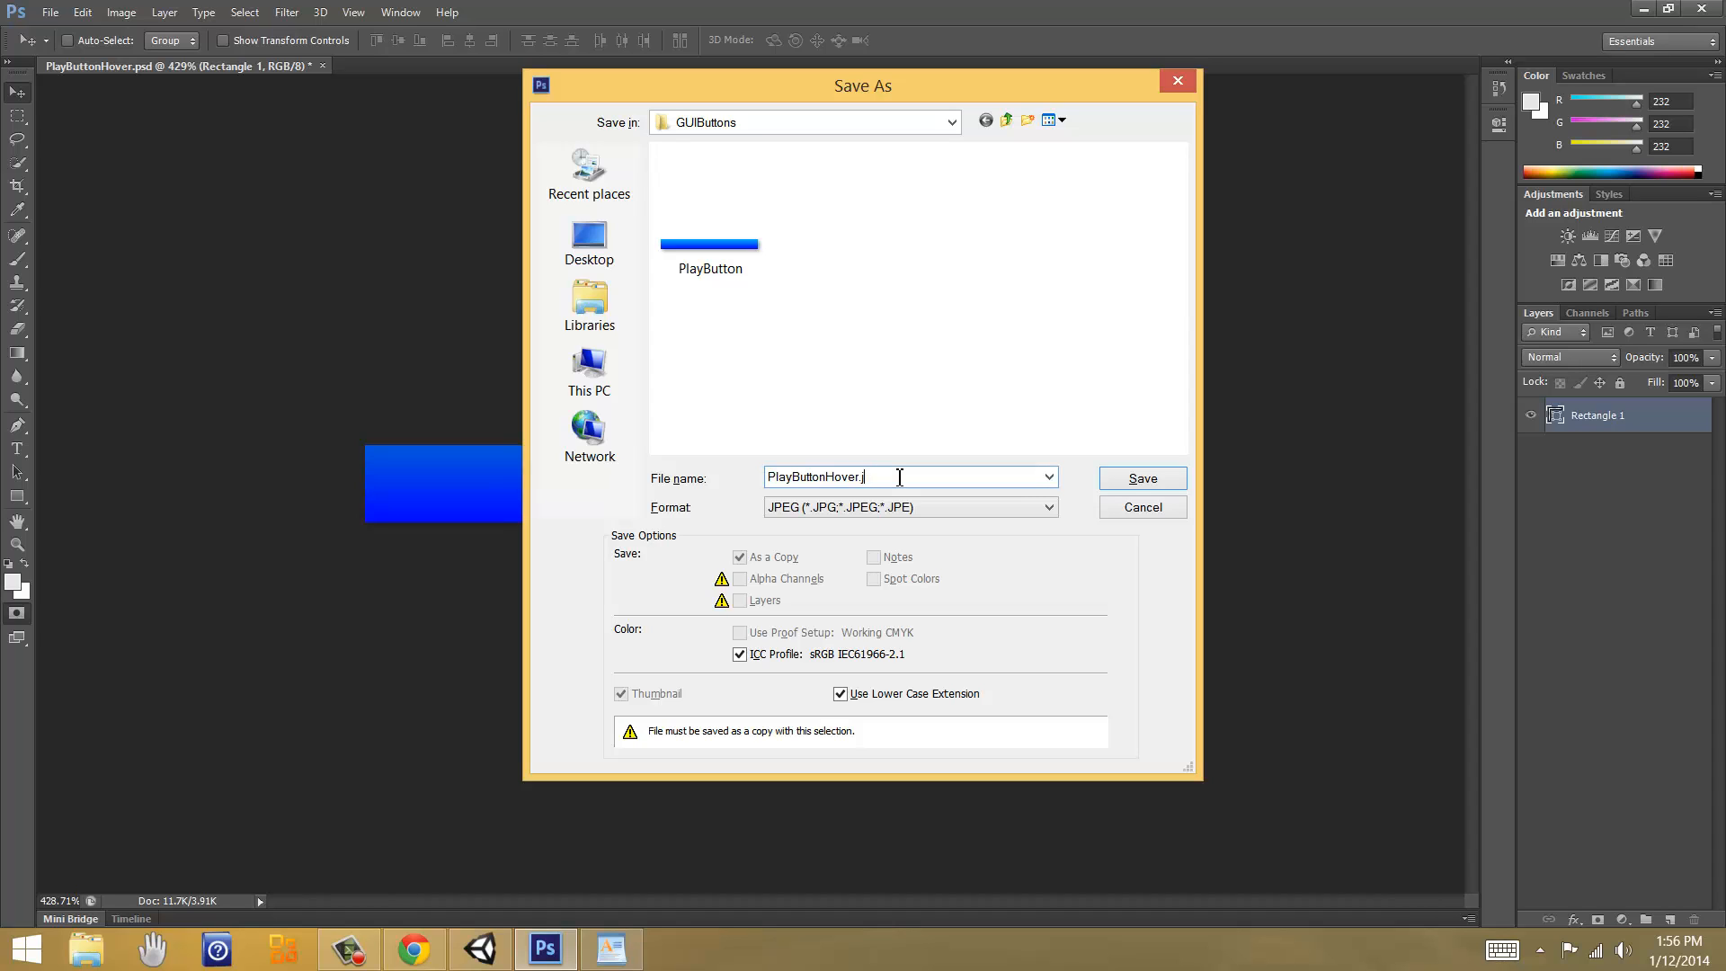
pyautogui.press('BackSpace')
pyautogui.press('BackSpace')
pyautogui.press('BackSpace')
pyautogui.press('BackSpace')
pyautogui.press('BackSpace')
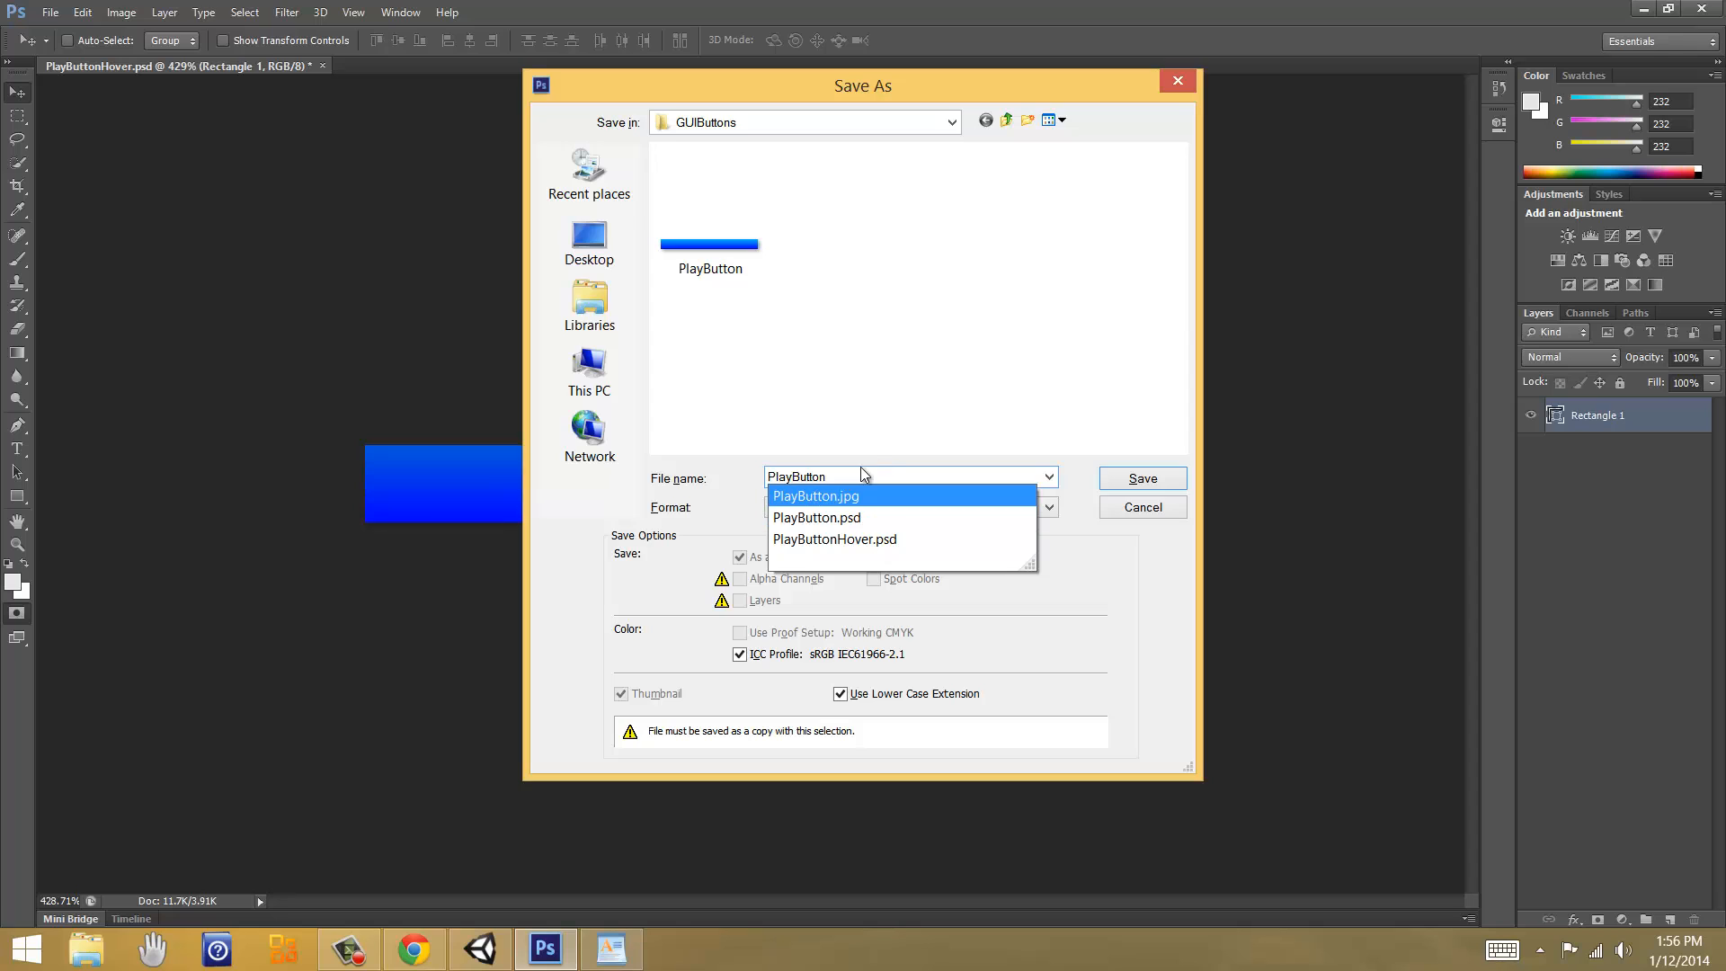
pyautogui.click(856, 477)
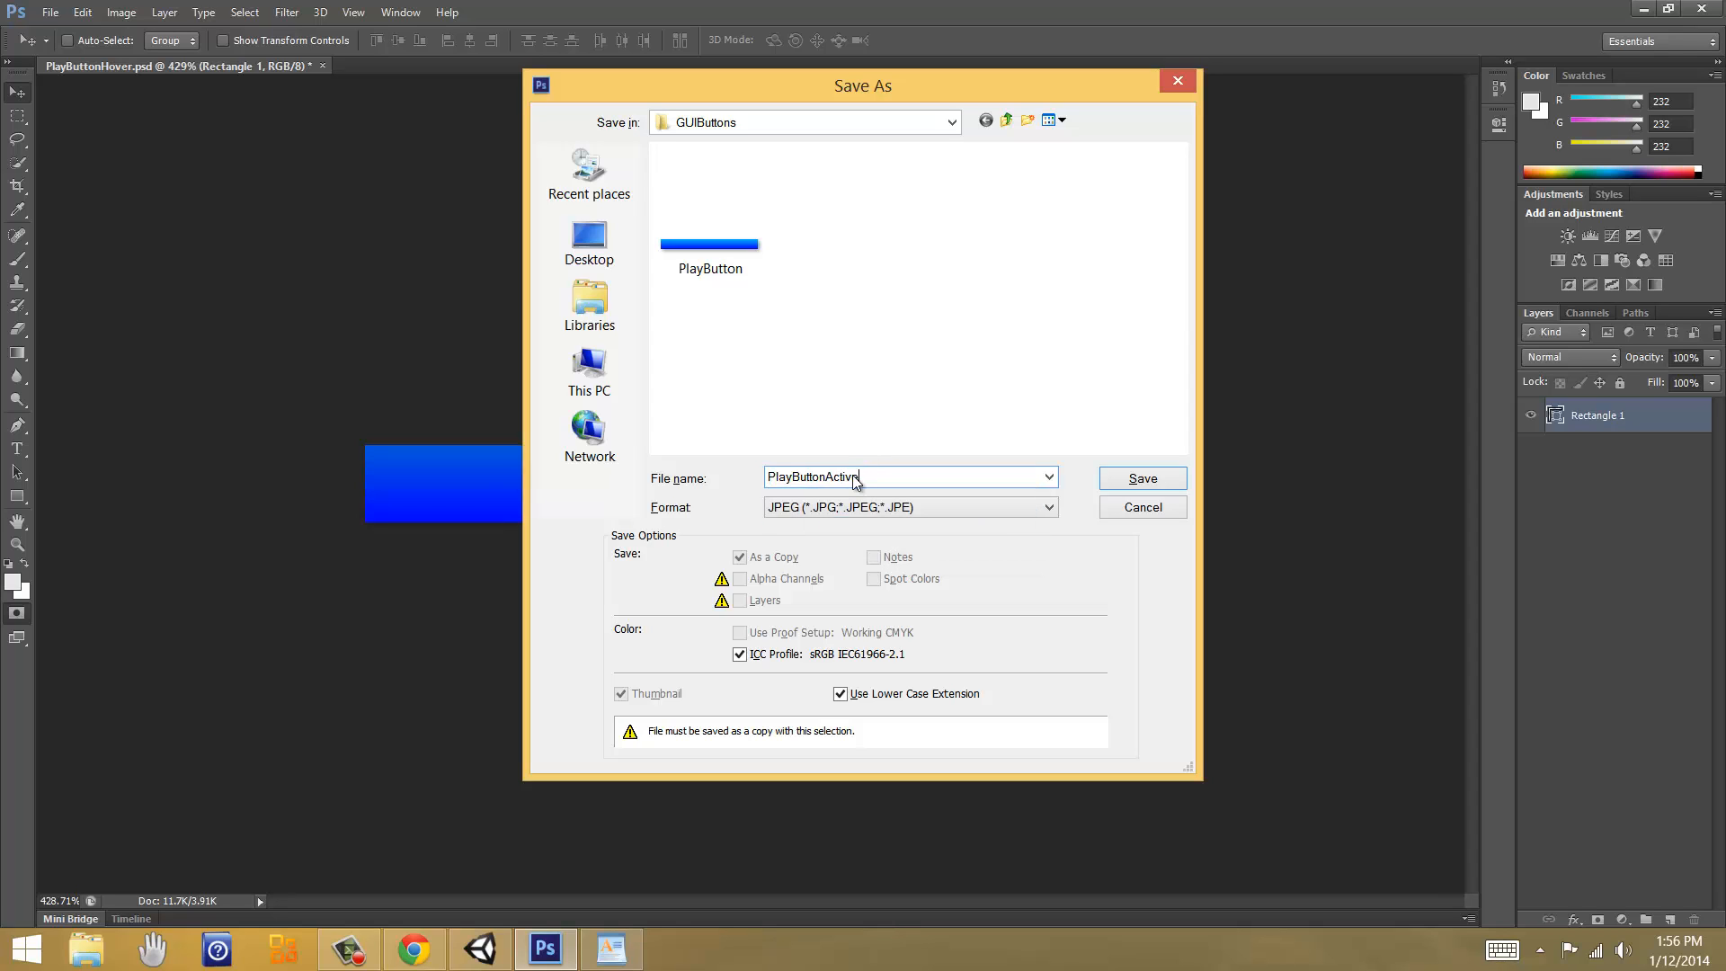
pyautogui.press('Return')
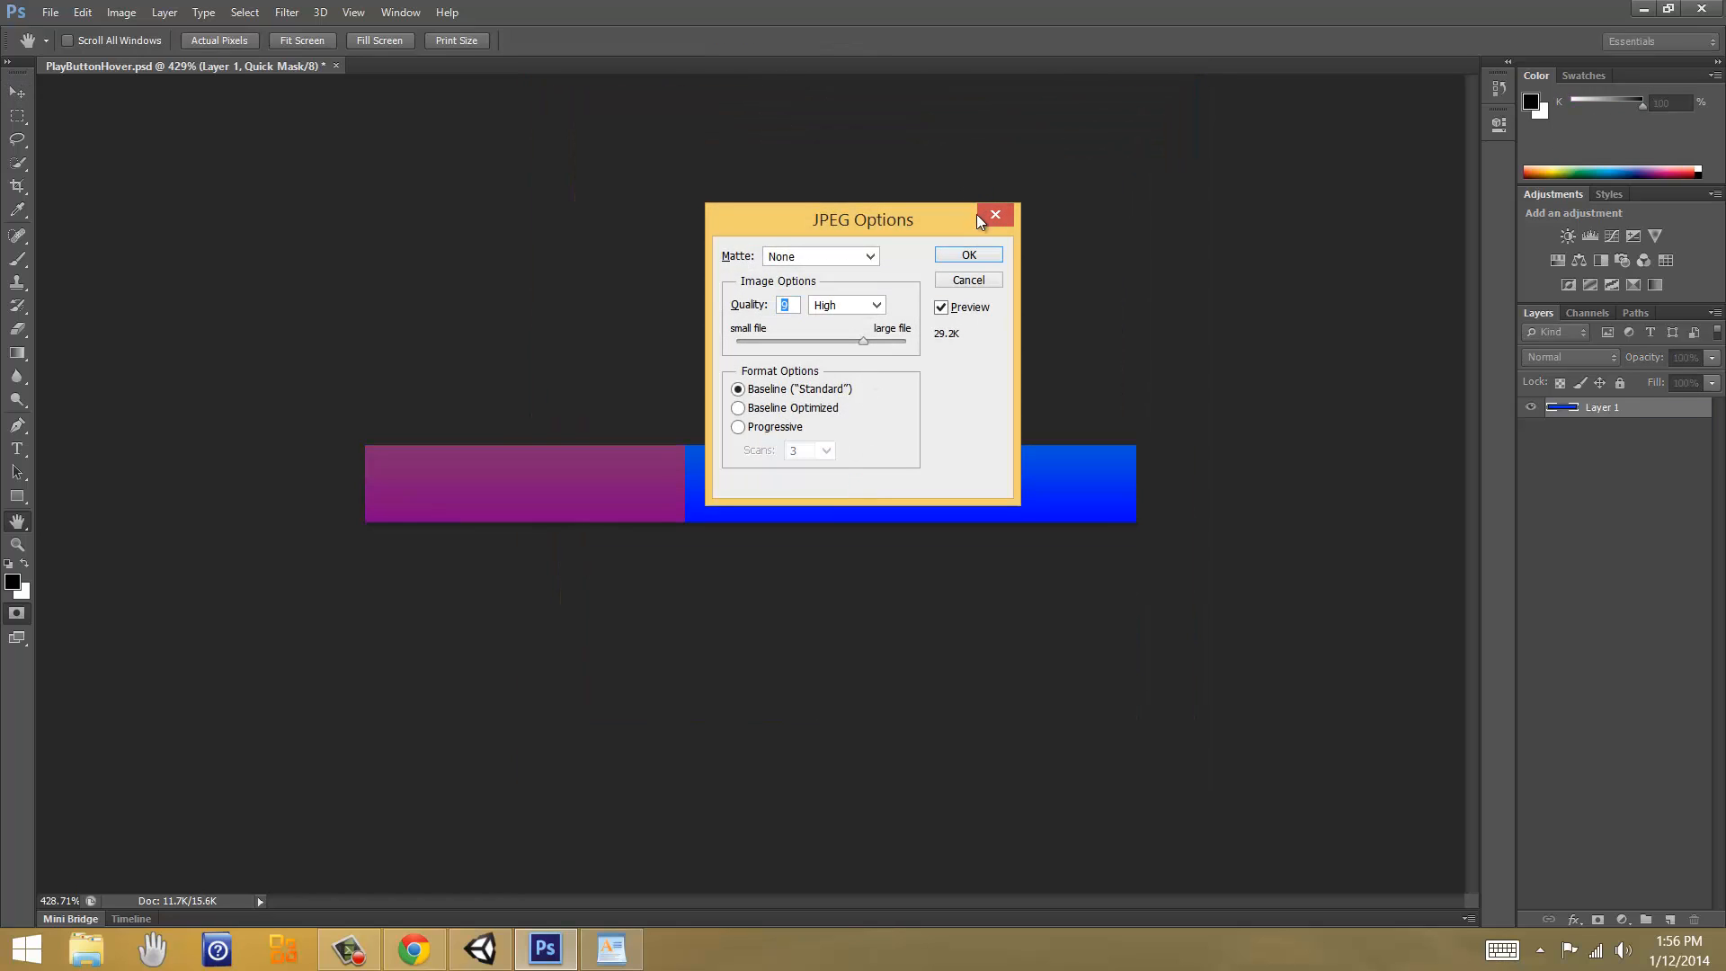
pyautogui.click(970, 257)
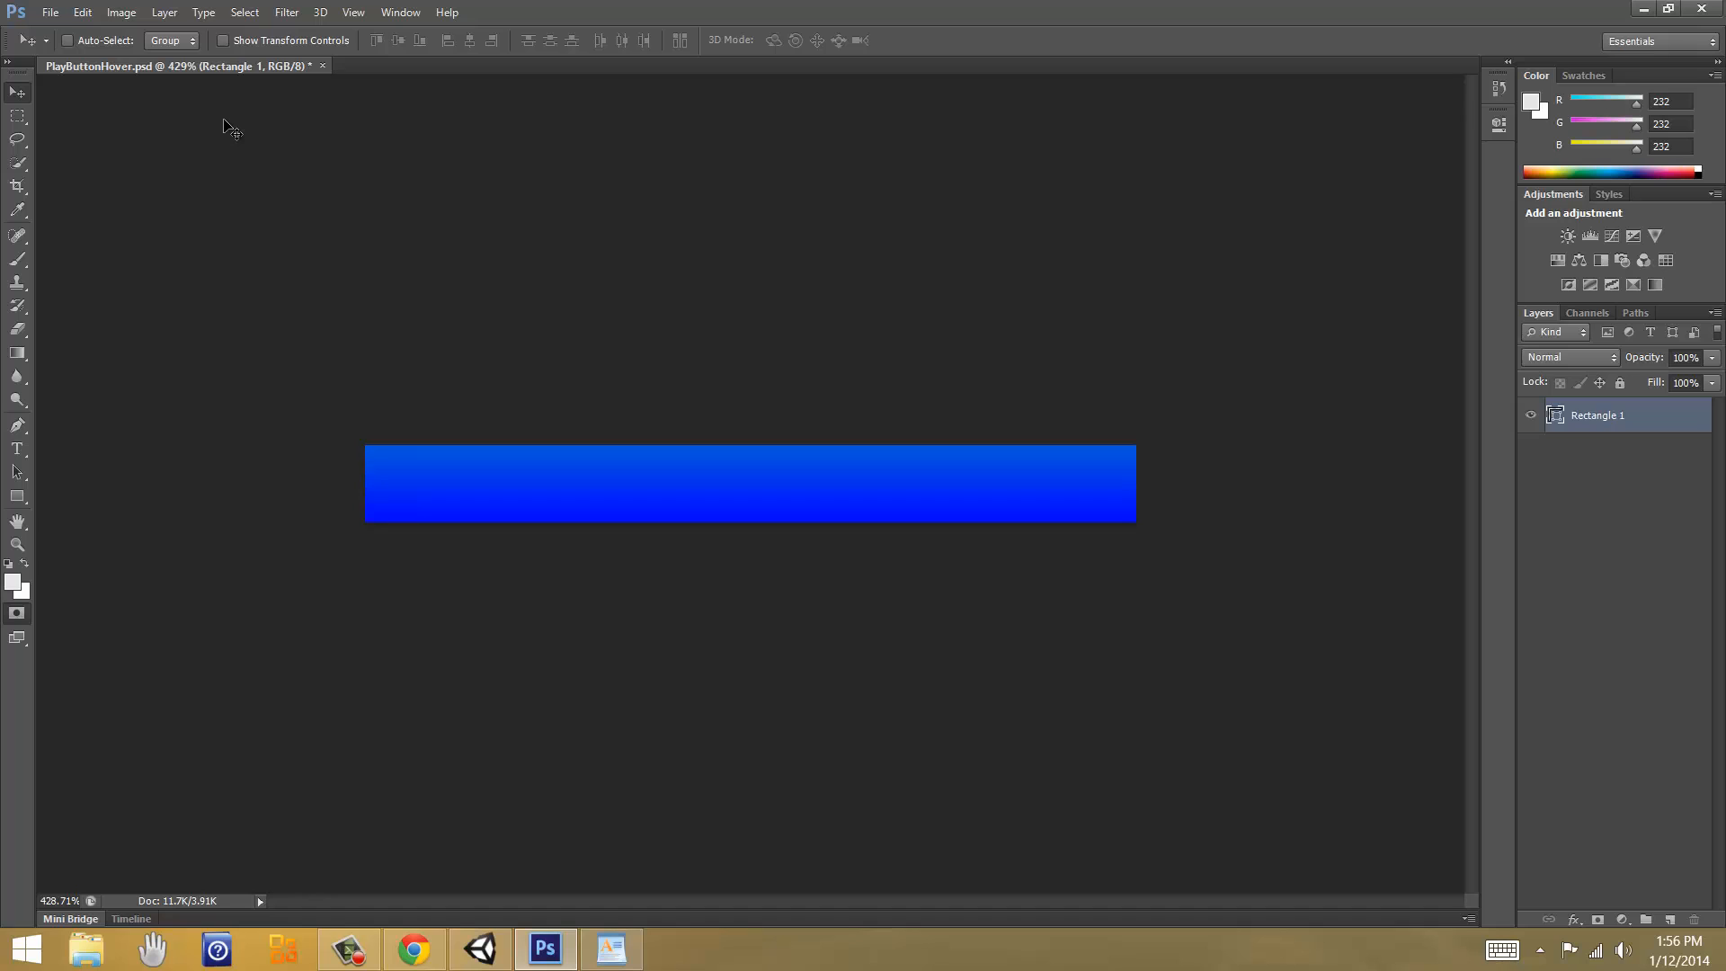
pyautogui.hotkey('ctrl', 's')
# Step: Switch to Unity and open the GUIButtons folder inside the project's Textures assets
pyautogui.click(505, 961)
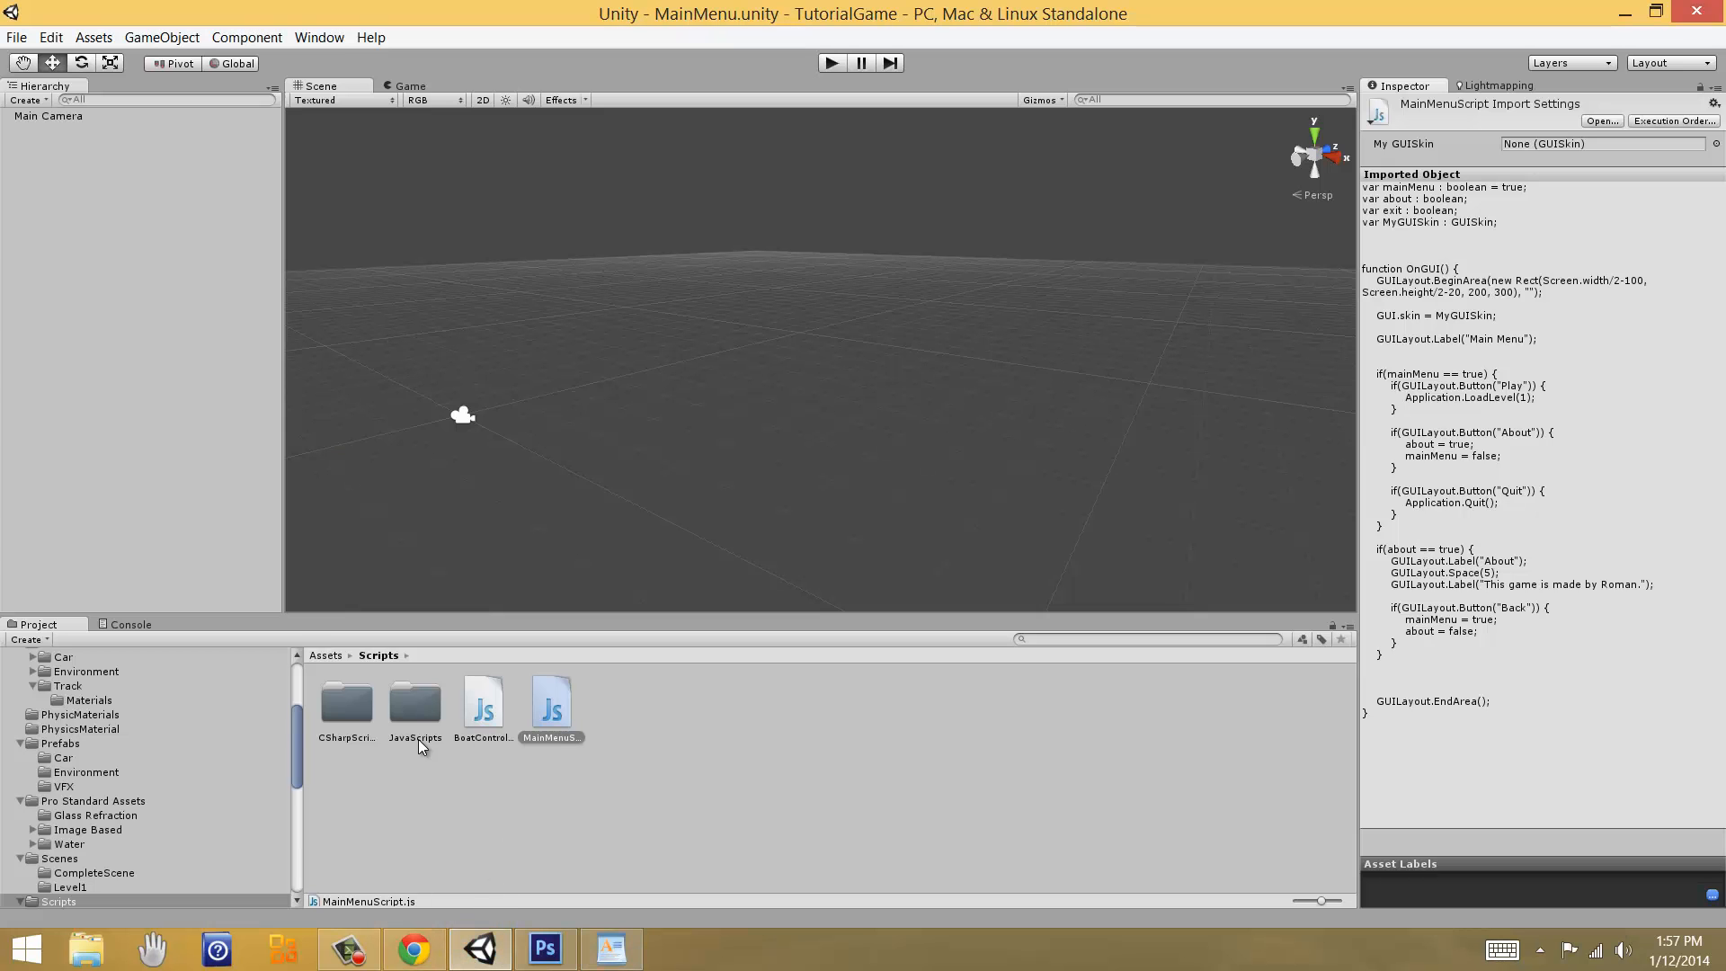
pyautogui.click(321, 656)
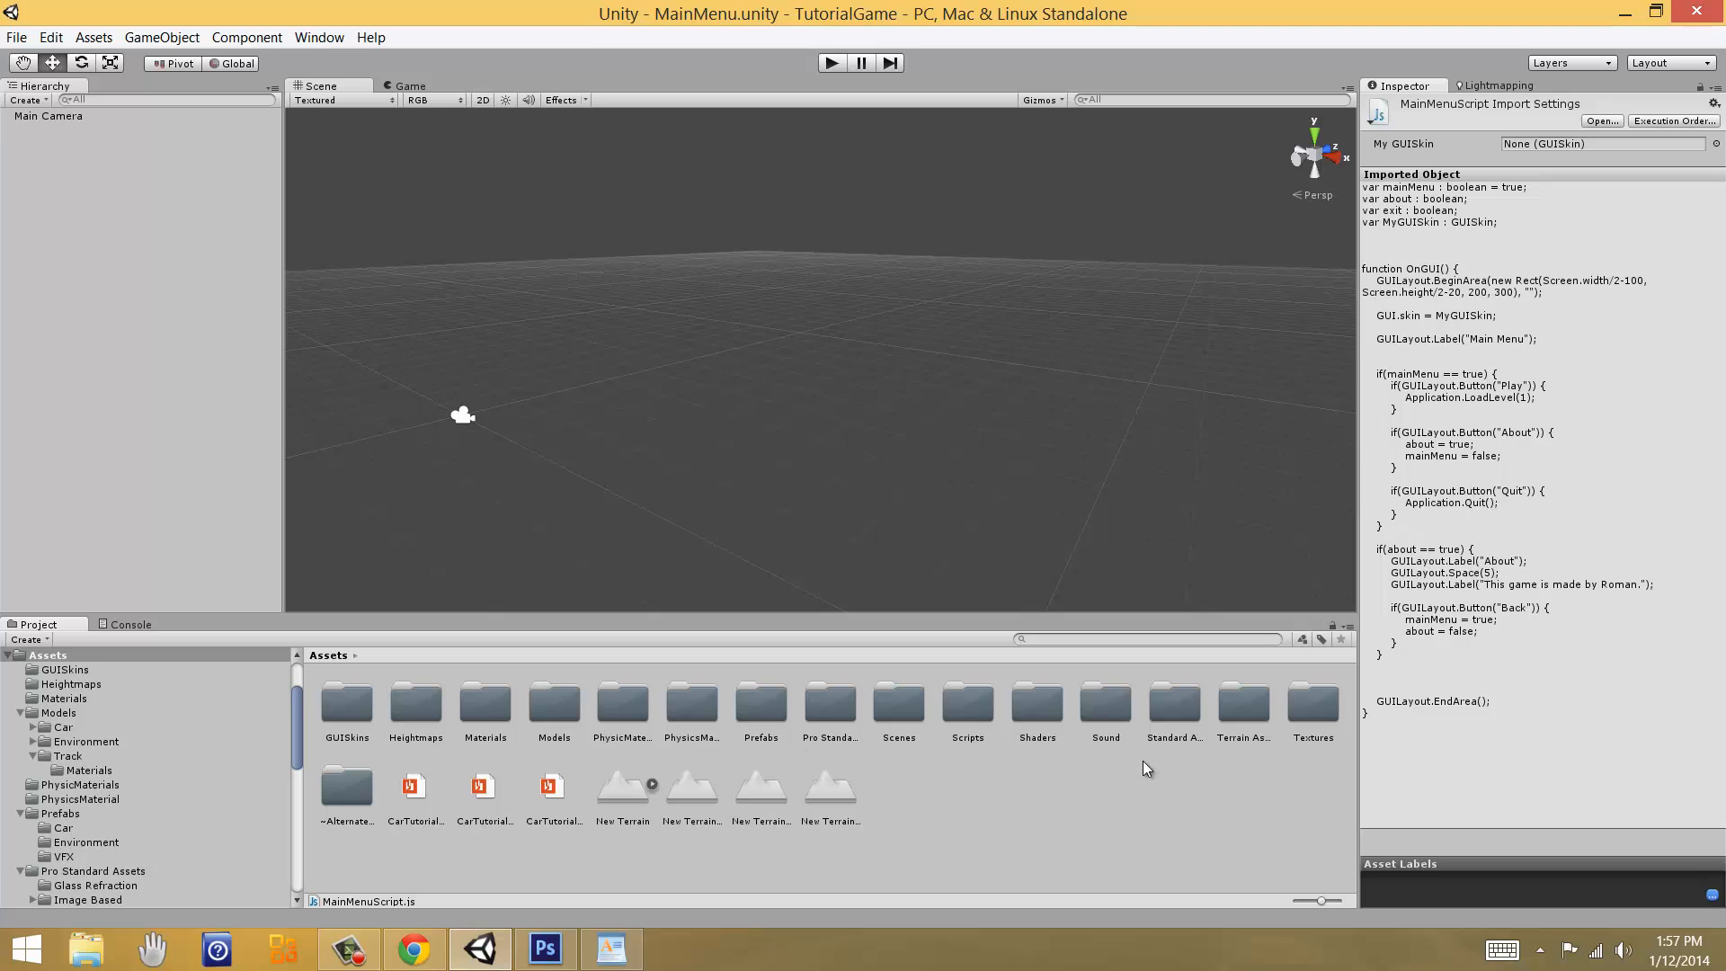
pyautogui.doubleClick(1318, 715)
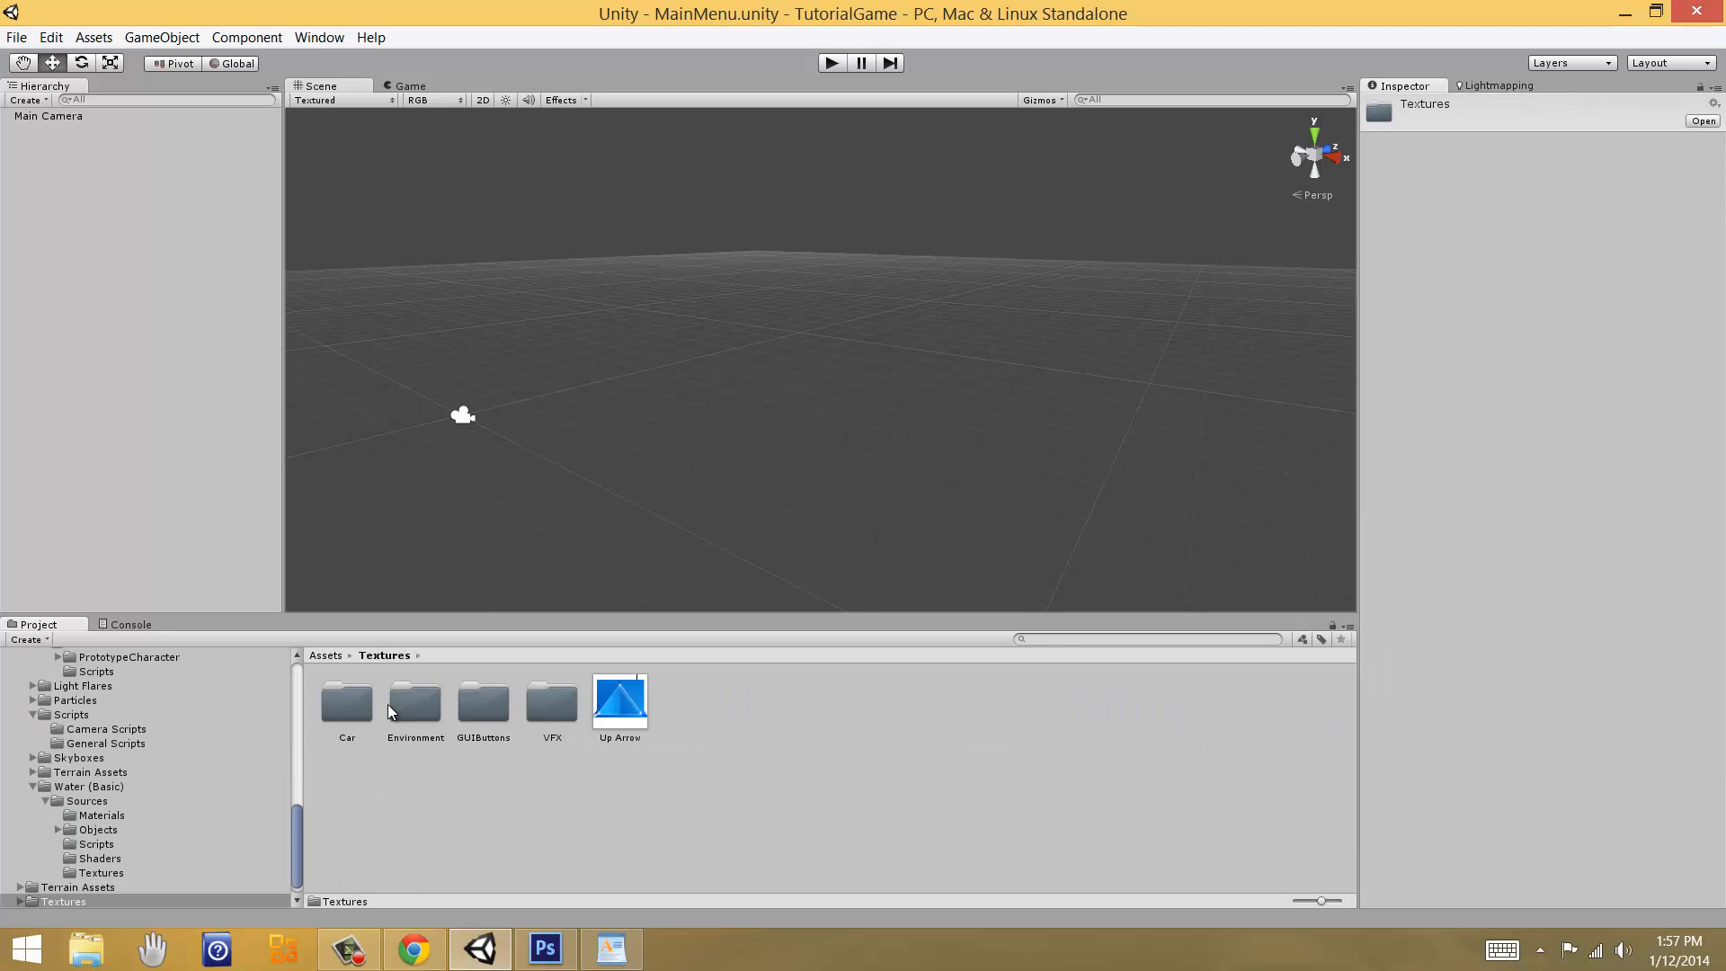
pyautogui.doubleClick(500, 709)
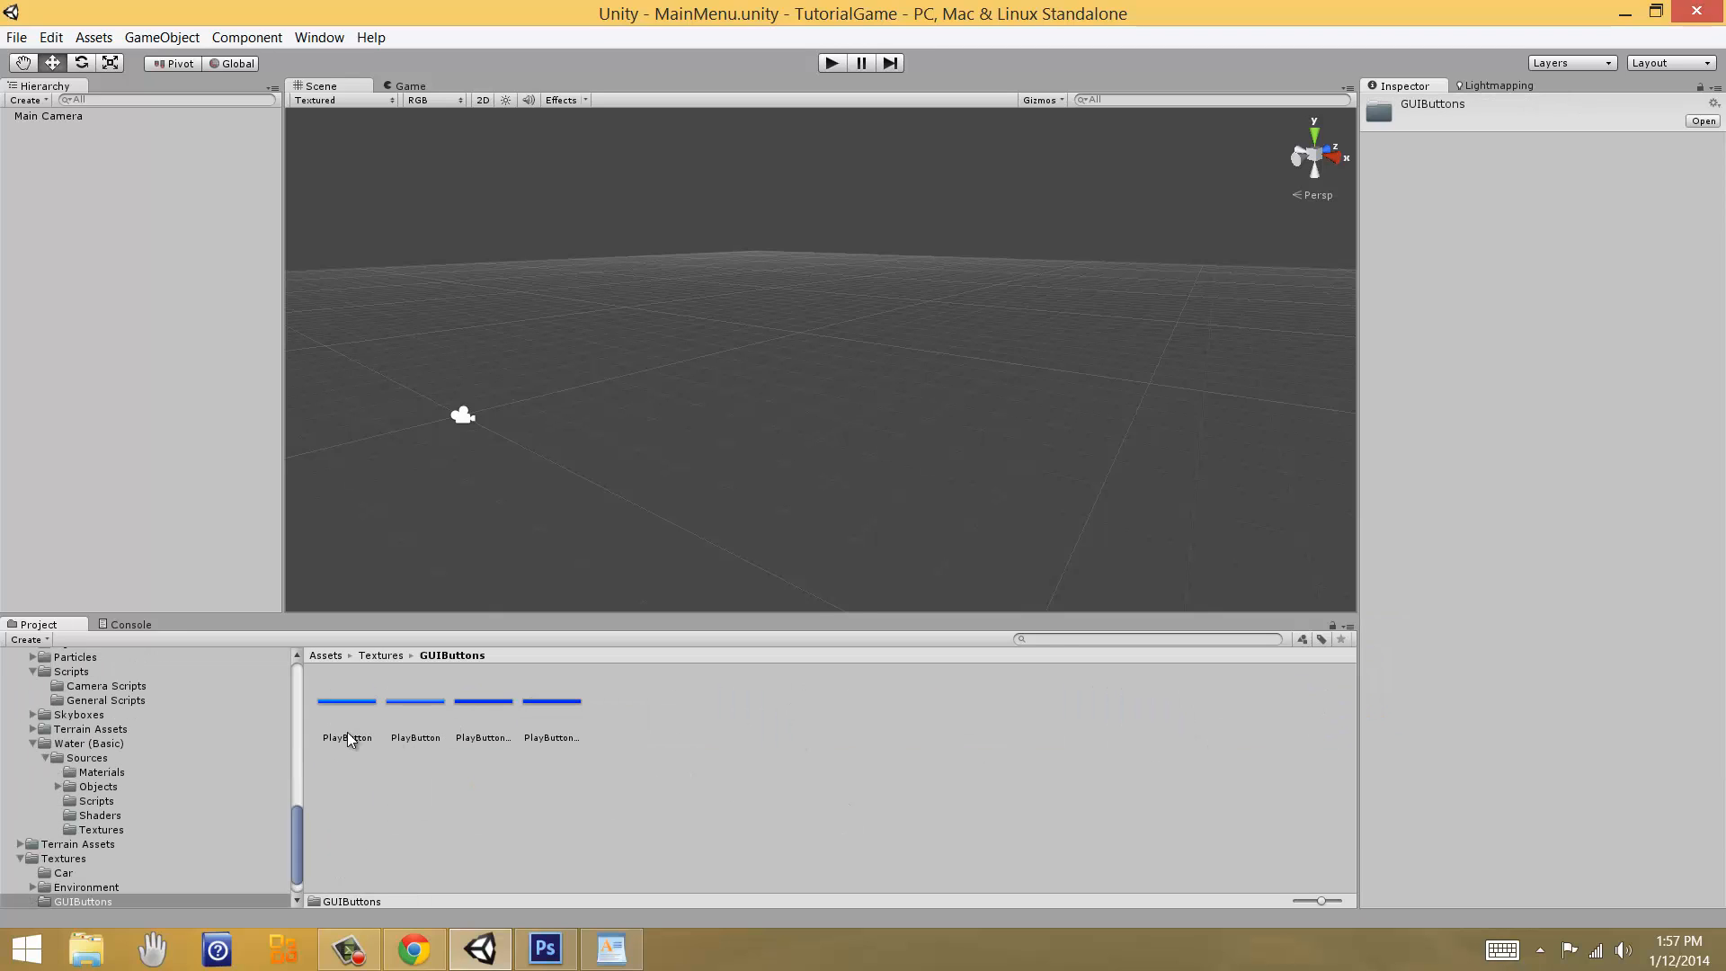
# Step: Examine the name, file type and preview of each button texture in the GUIButtons folder
pyautogui.click(349, 735)
pyautogui.click(434, 704)
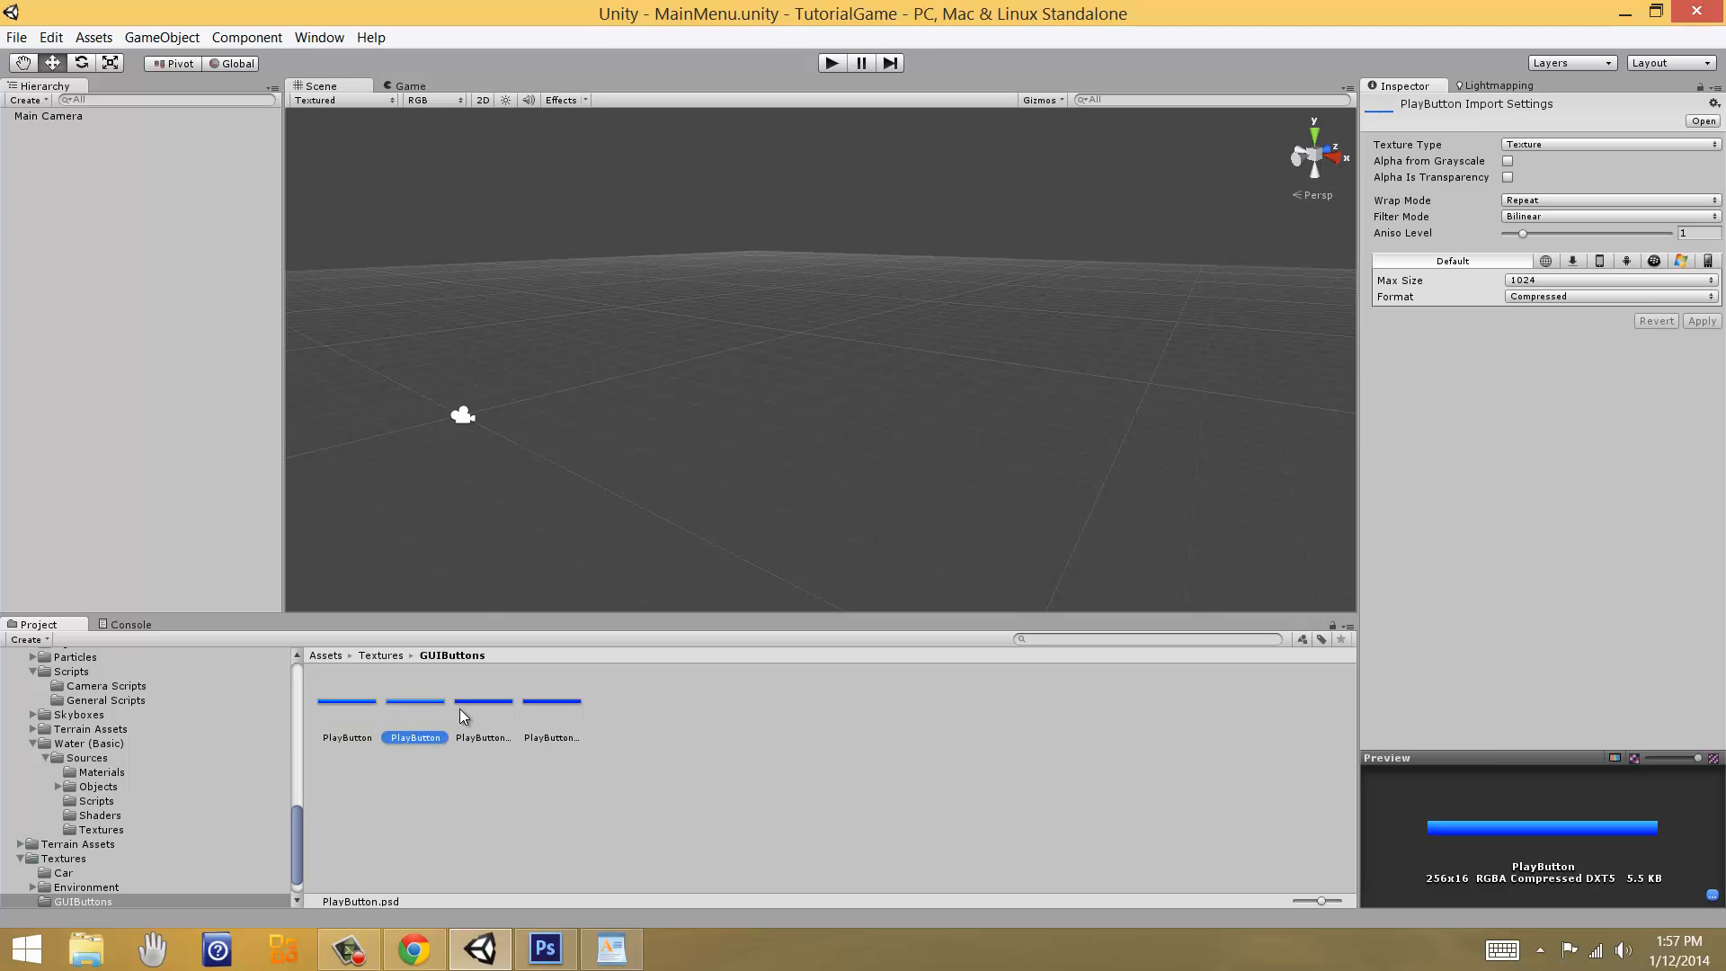
pyautogui.click(478, 699)
pyautogui.click(586, 696)
pyautogui.click(478, 706)
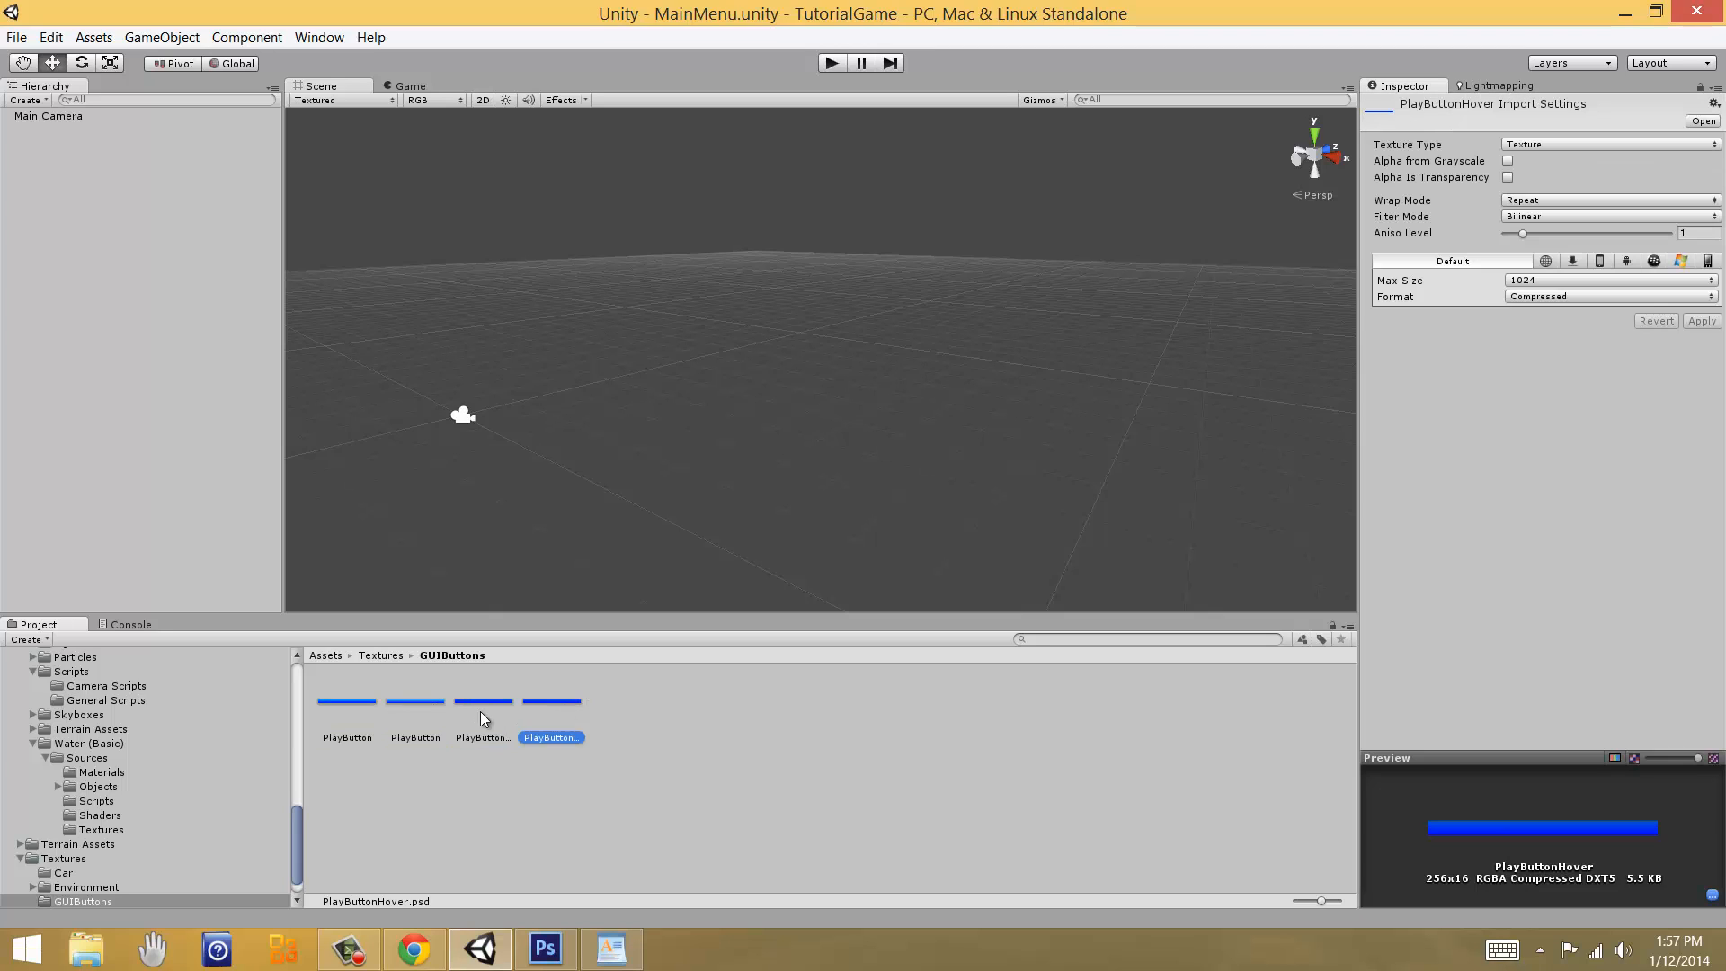
pyautogui.click(350, 715)
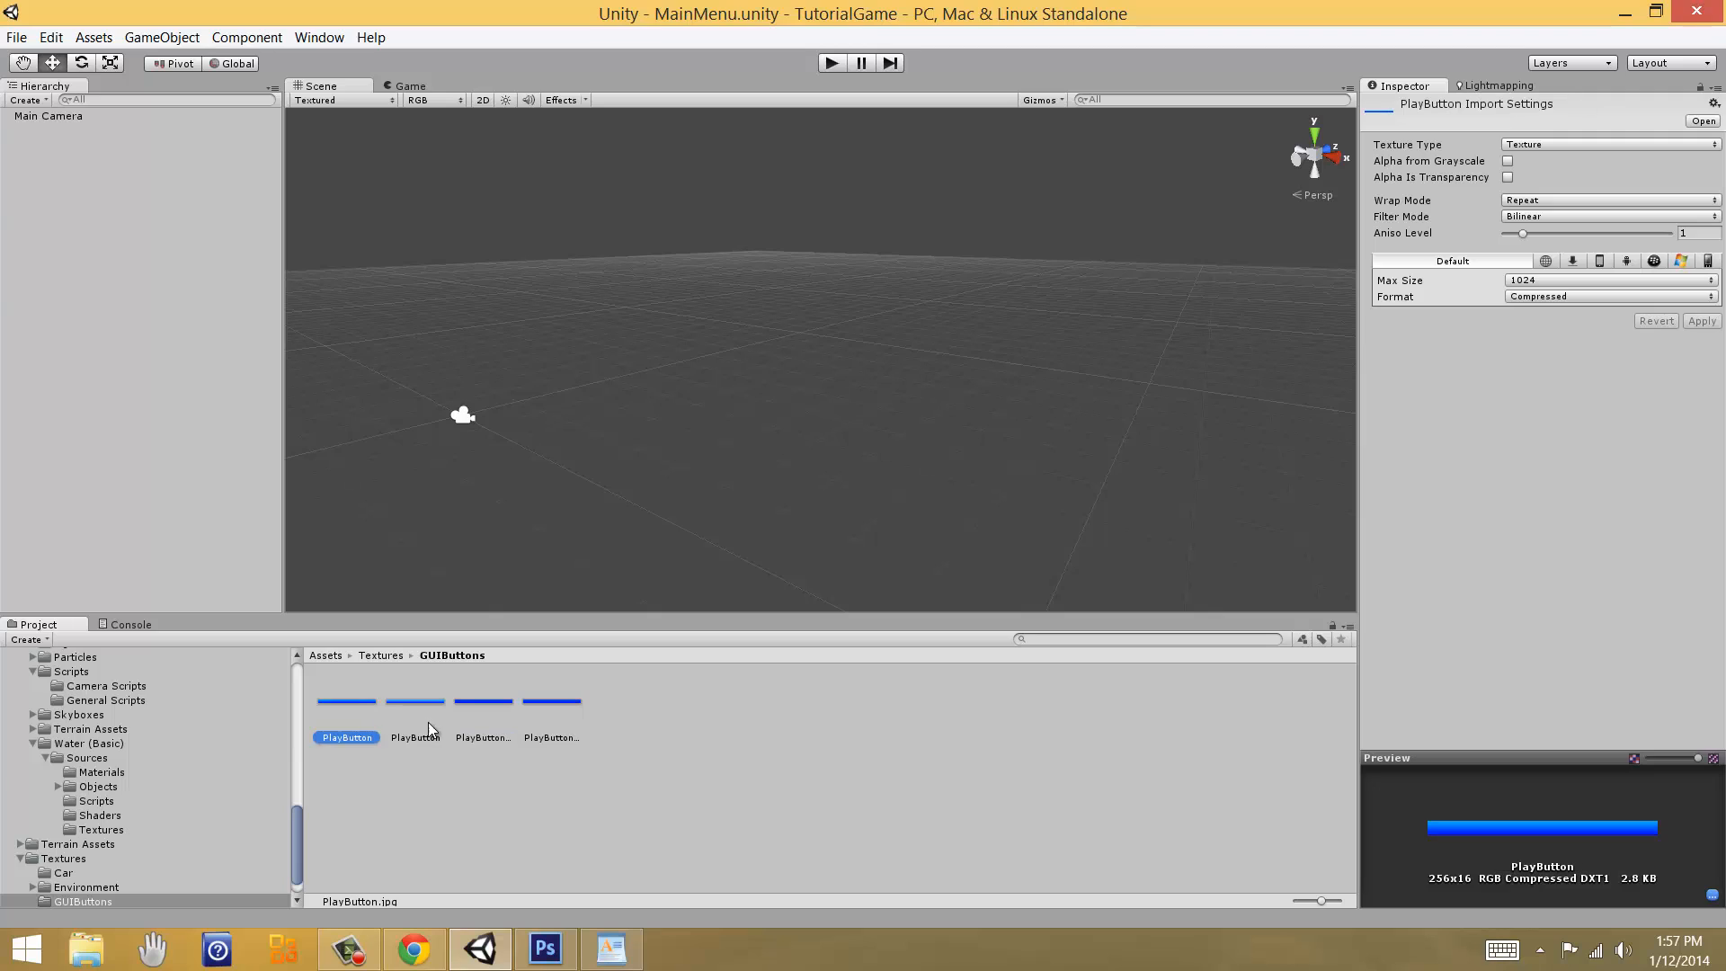
pyautogui.click(428, 703)
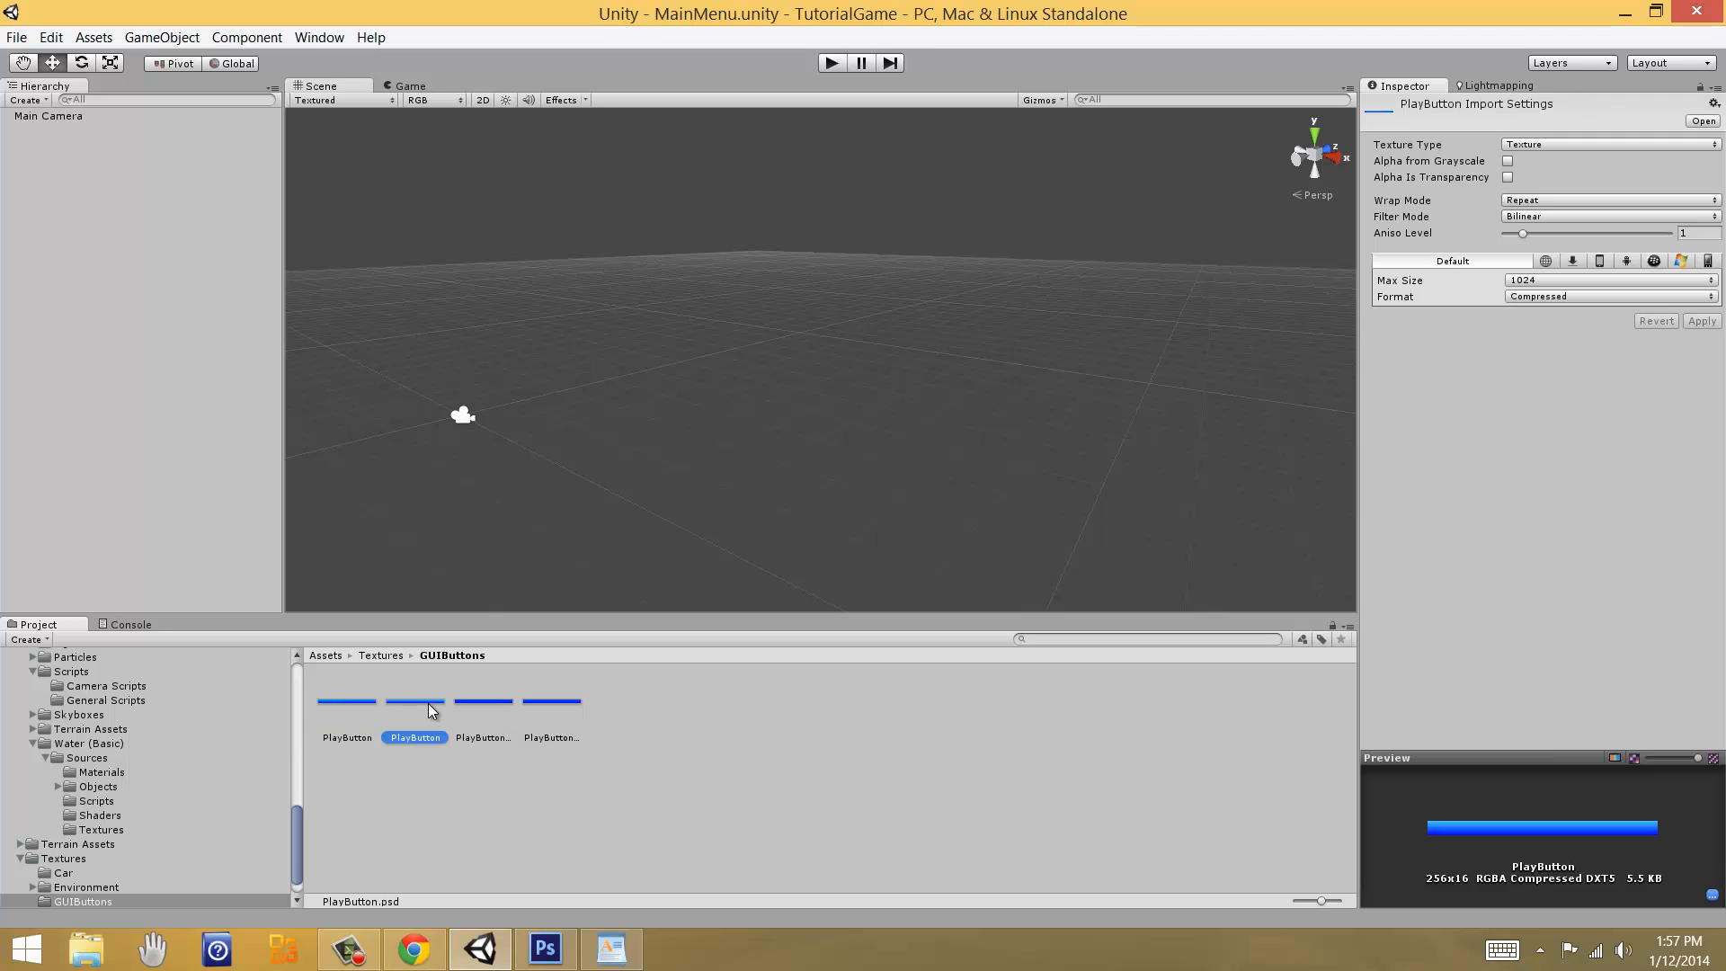
pyautogui.click(476, 701)
pyautogui.click(540, 702)
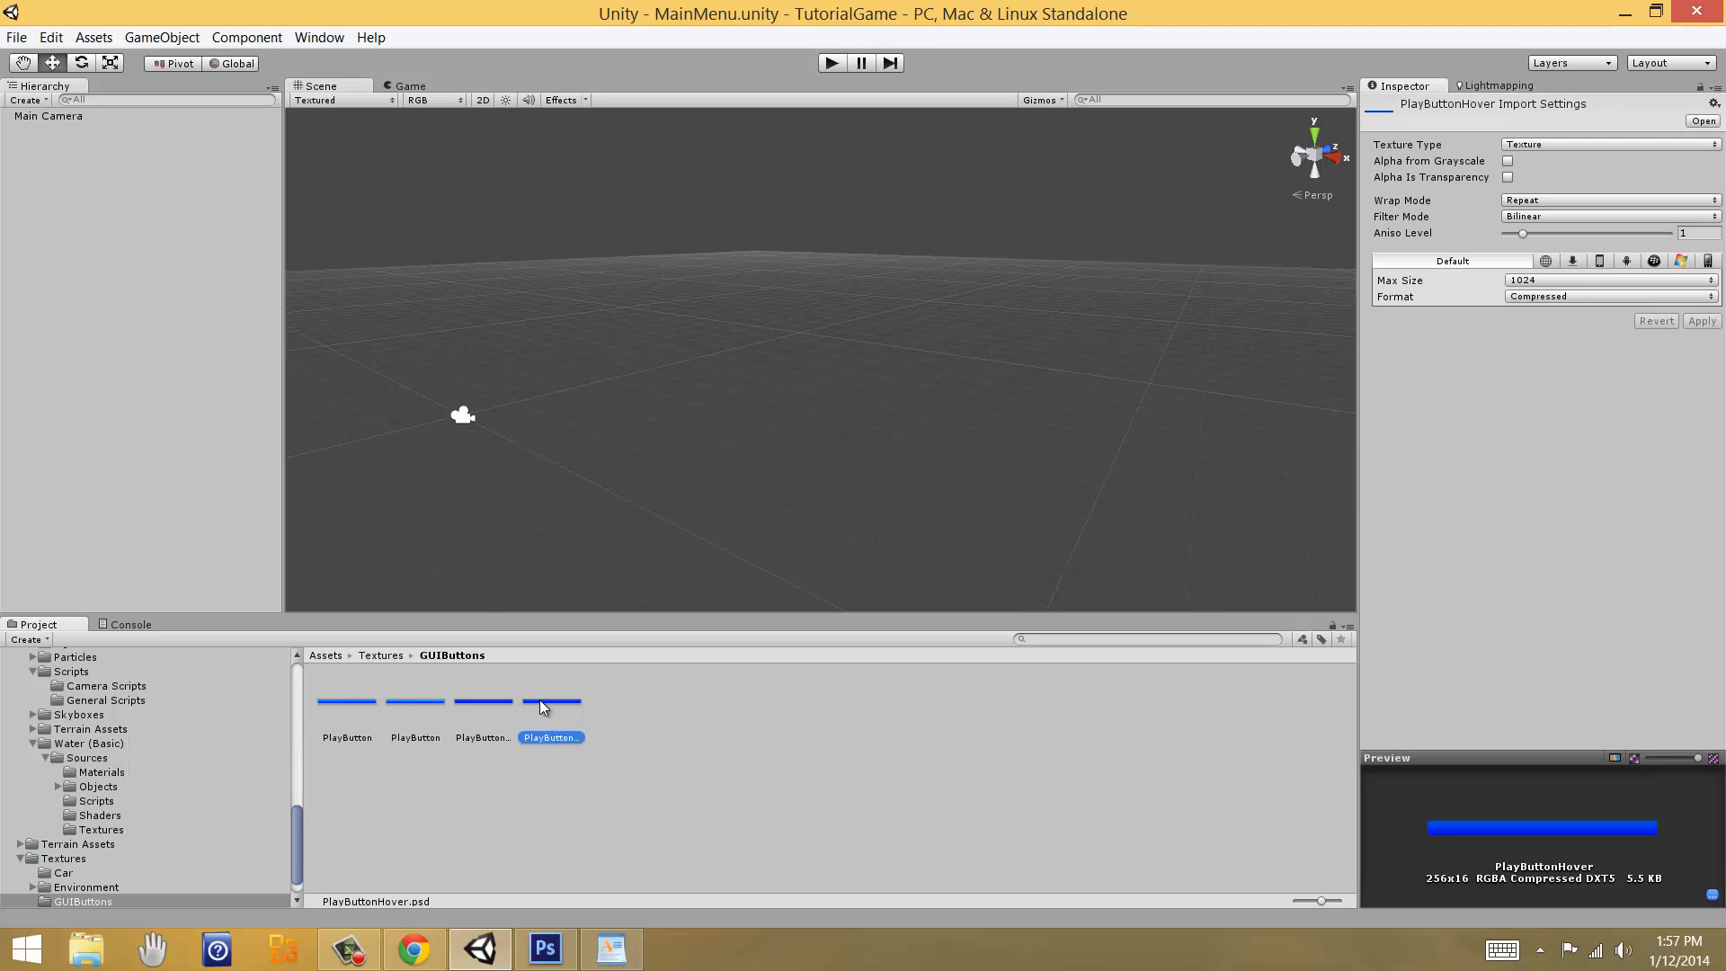
pyautogui.click(487, 701)
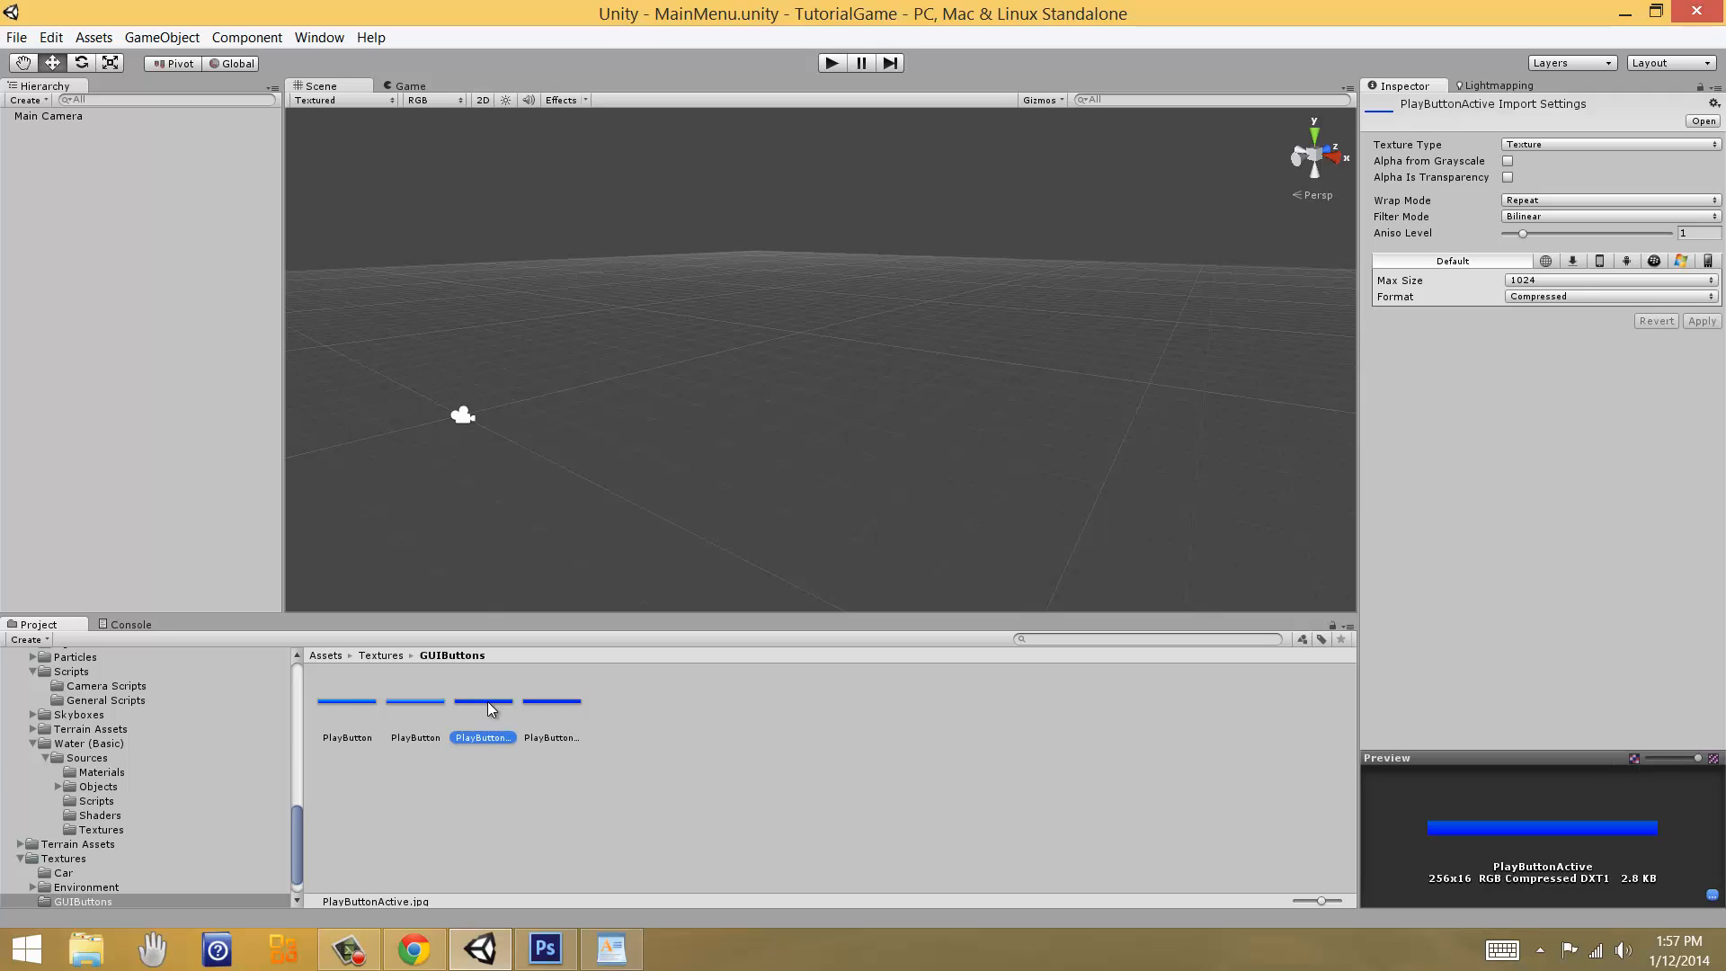
pyautogui.click(554, 700)
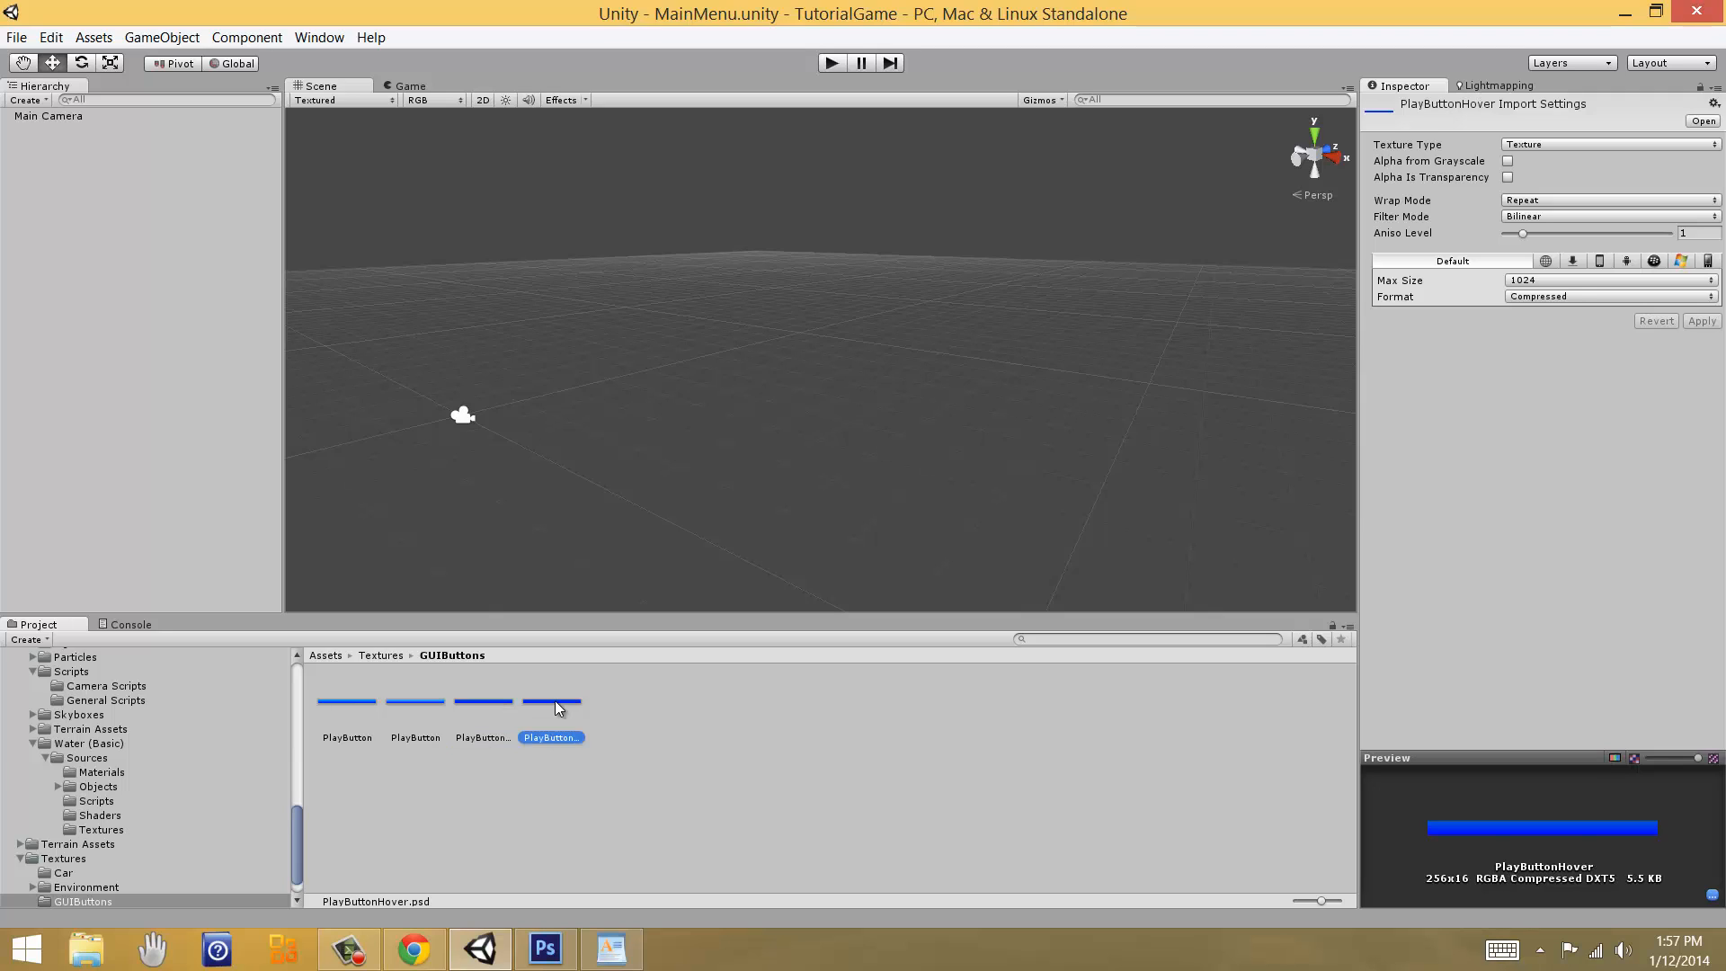
pyautogui.click(456, 701)
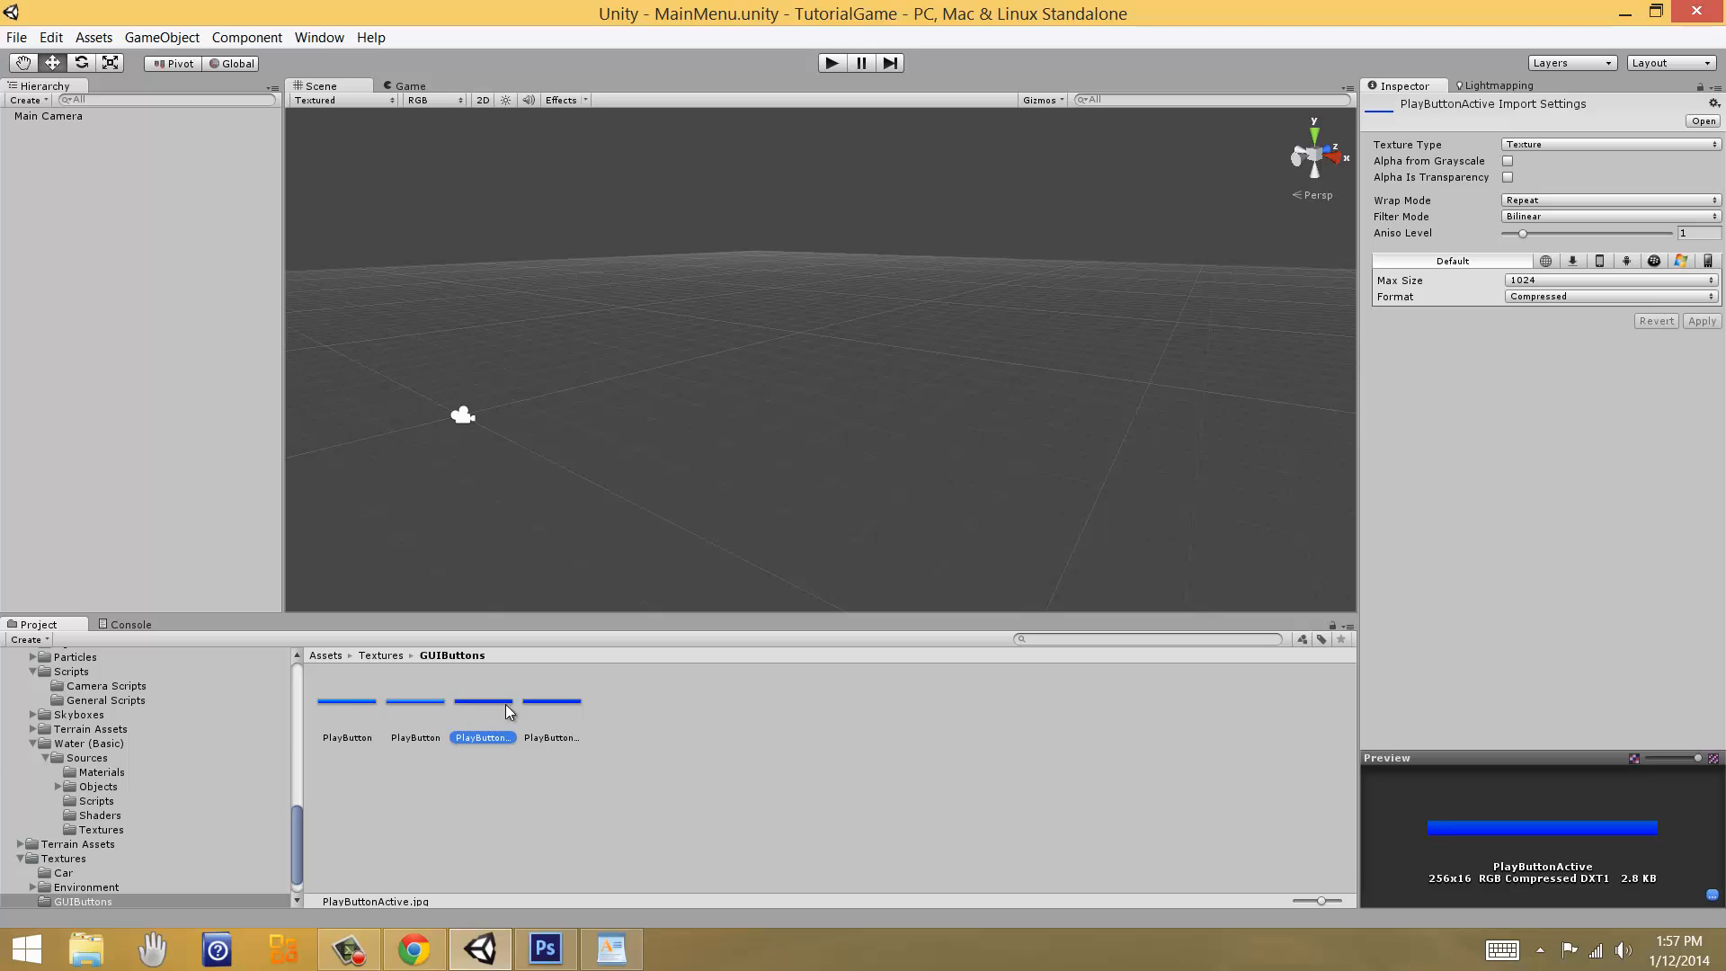
# Step: Set the PlayButtonHover texture's type to GUI and apply the import settings
pyautogui.click(552, 703)
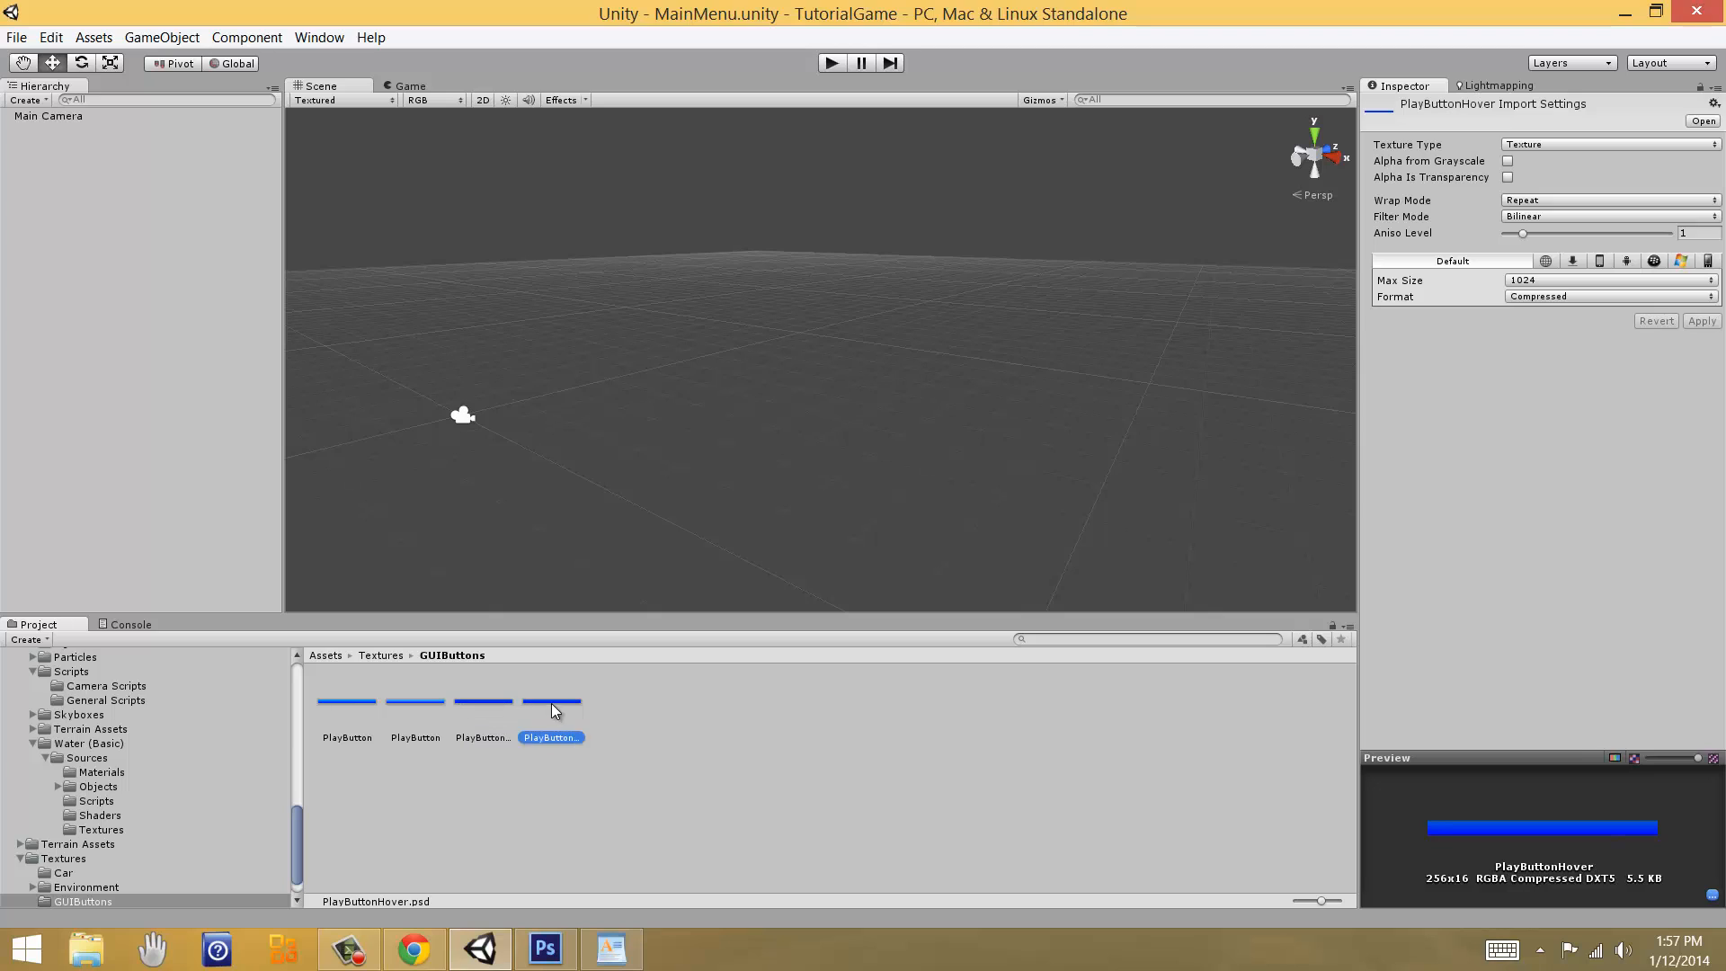
pyautogui.click(1523, 144)
pyautogui.click(1546, 205)
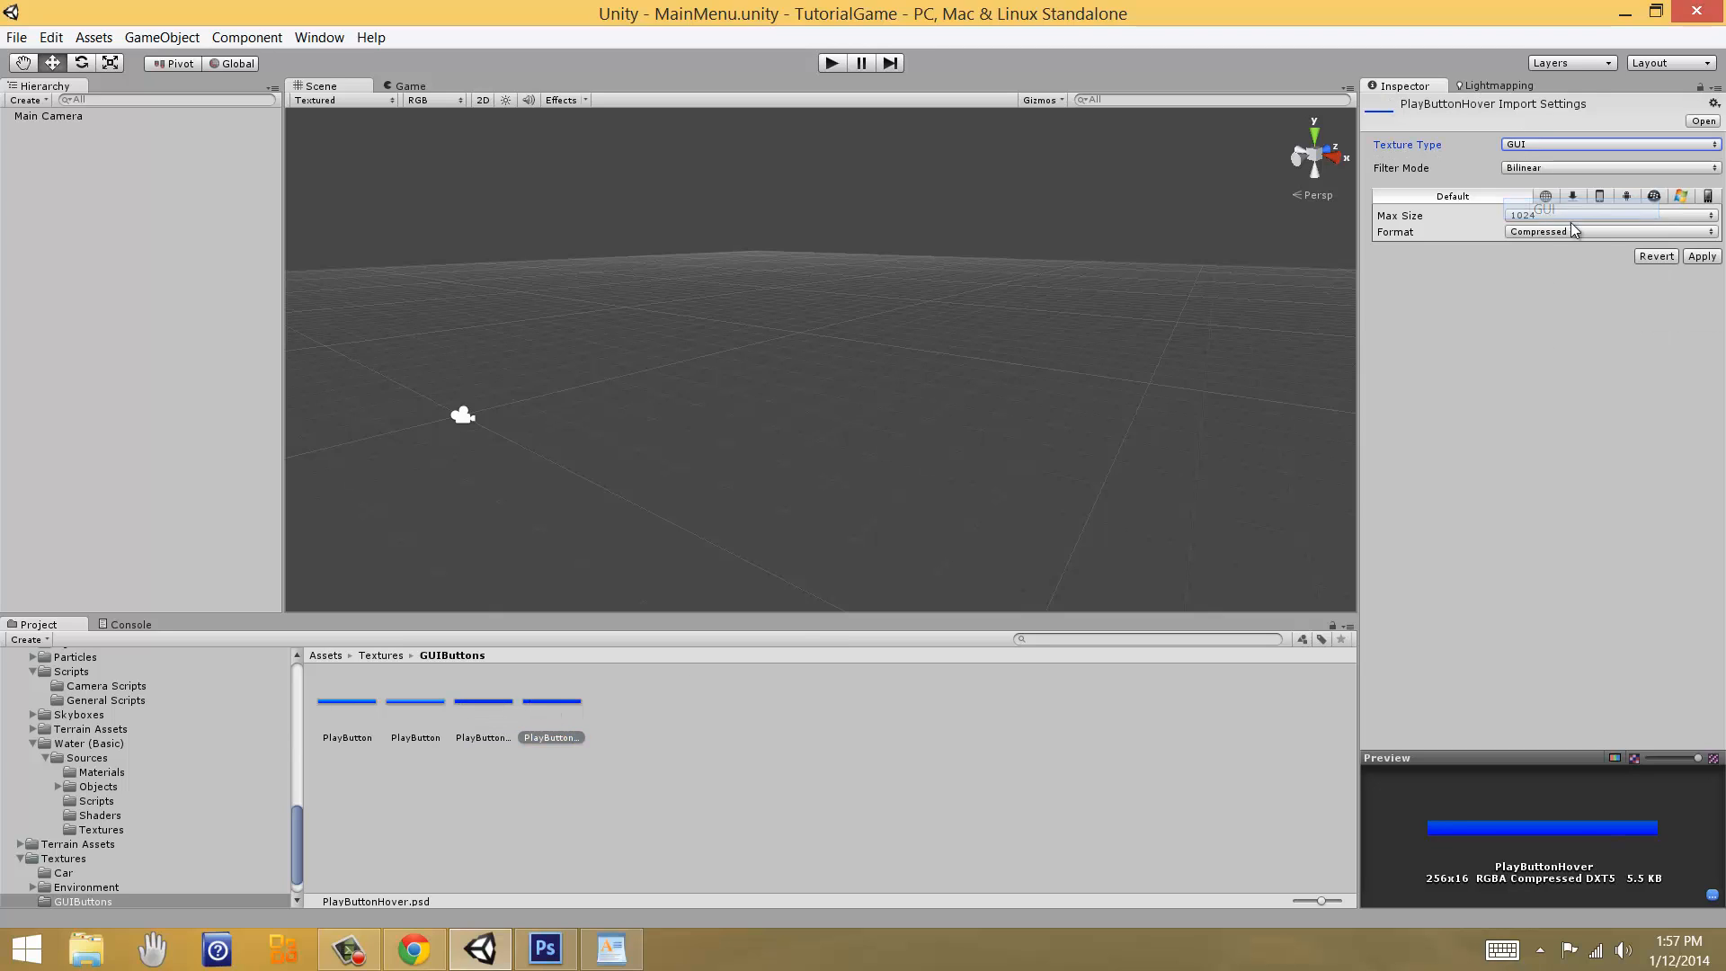
pyautogui.click(1695, 256)
# Step: Set the texture type of PlayButtonActive and both PlayButton textures to GUI together and apply the import settings
pyautogui.click(477, 705)
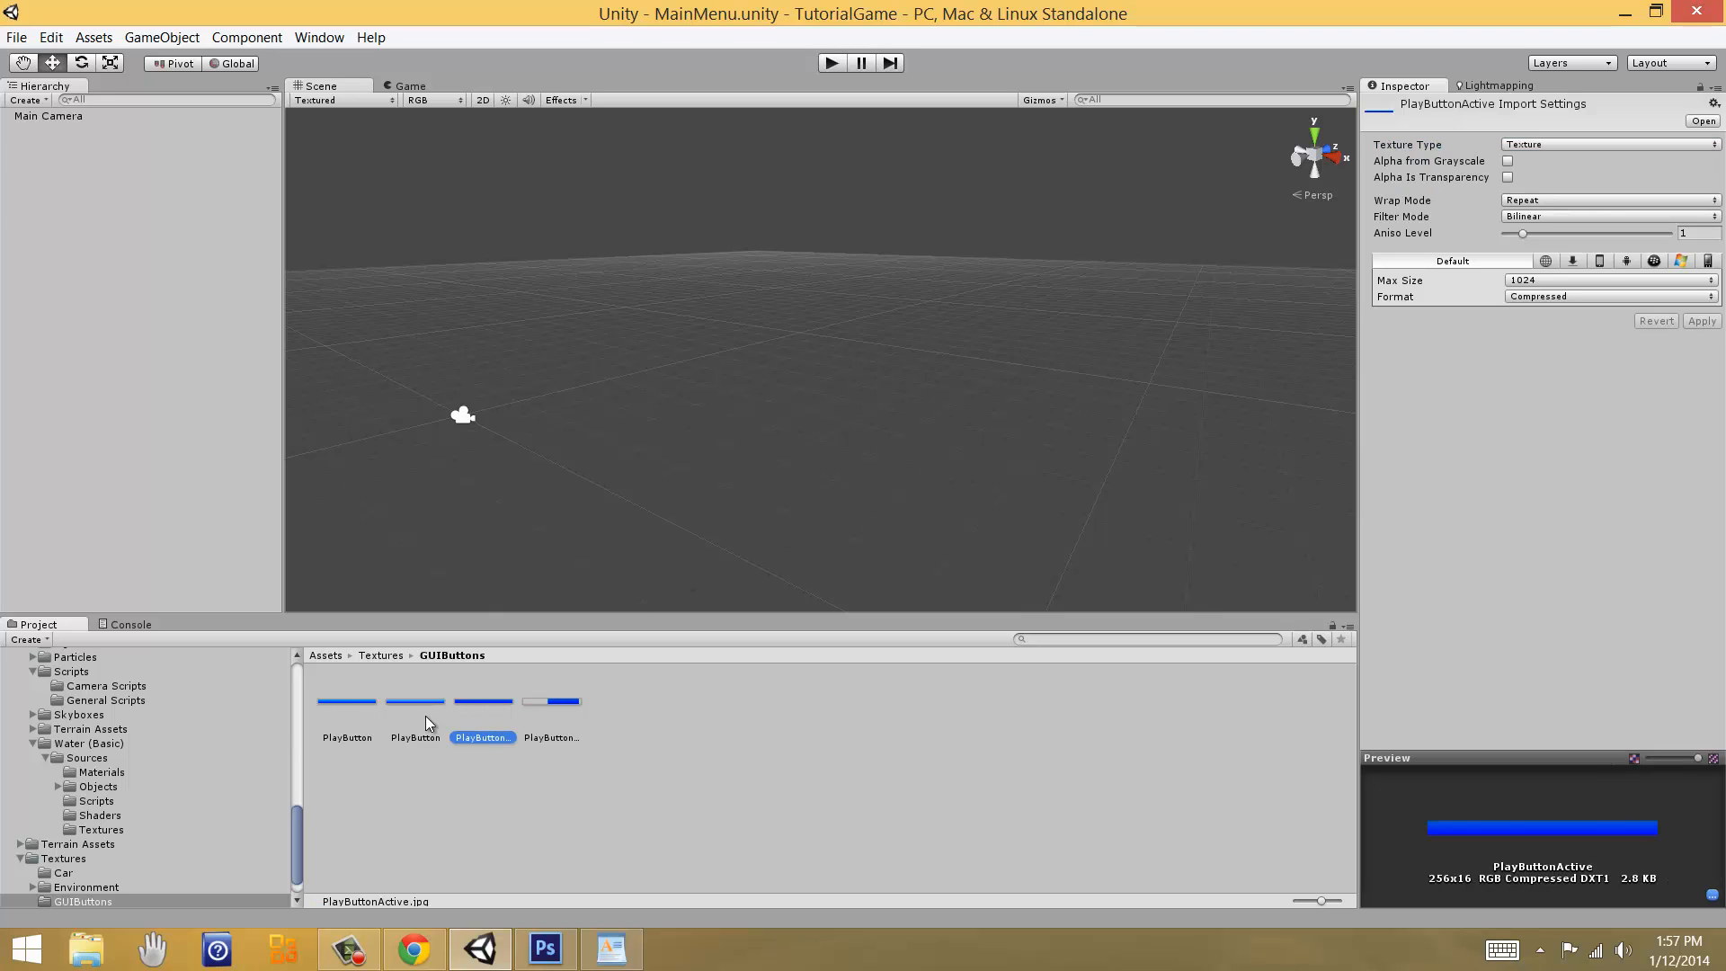
pyautogui.keyDown('shift'); pyautogui.click(351, 710); pyautogui.keyUp('shift')
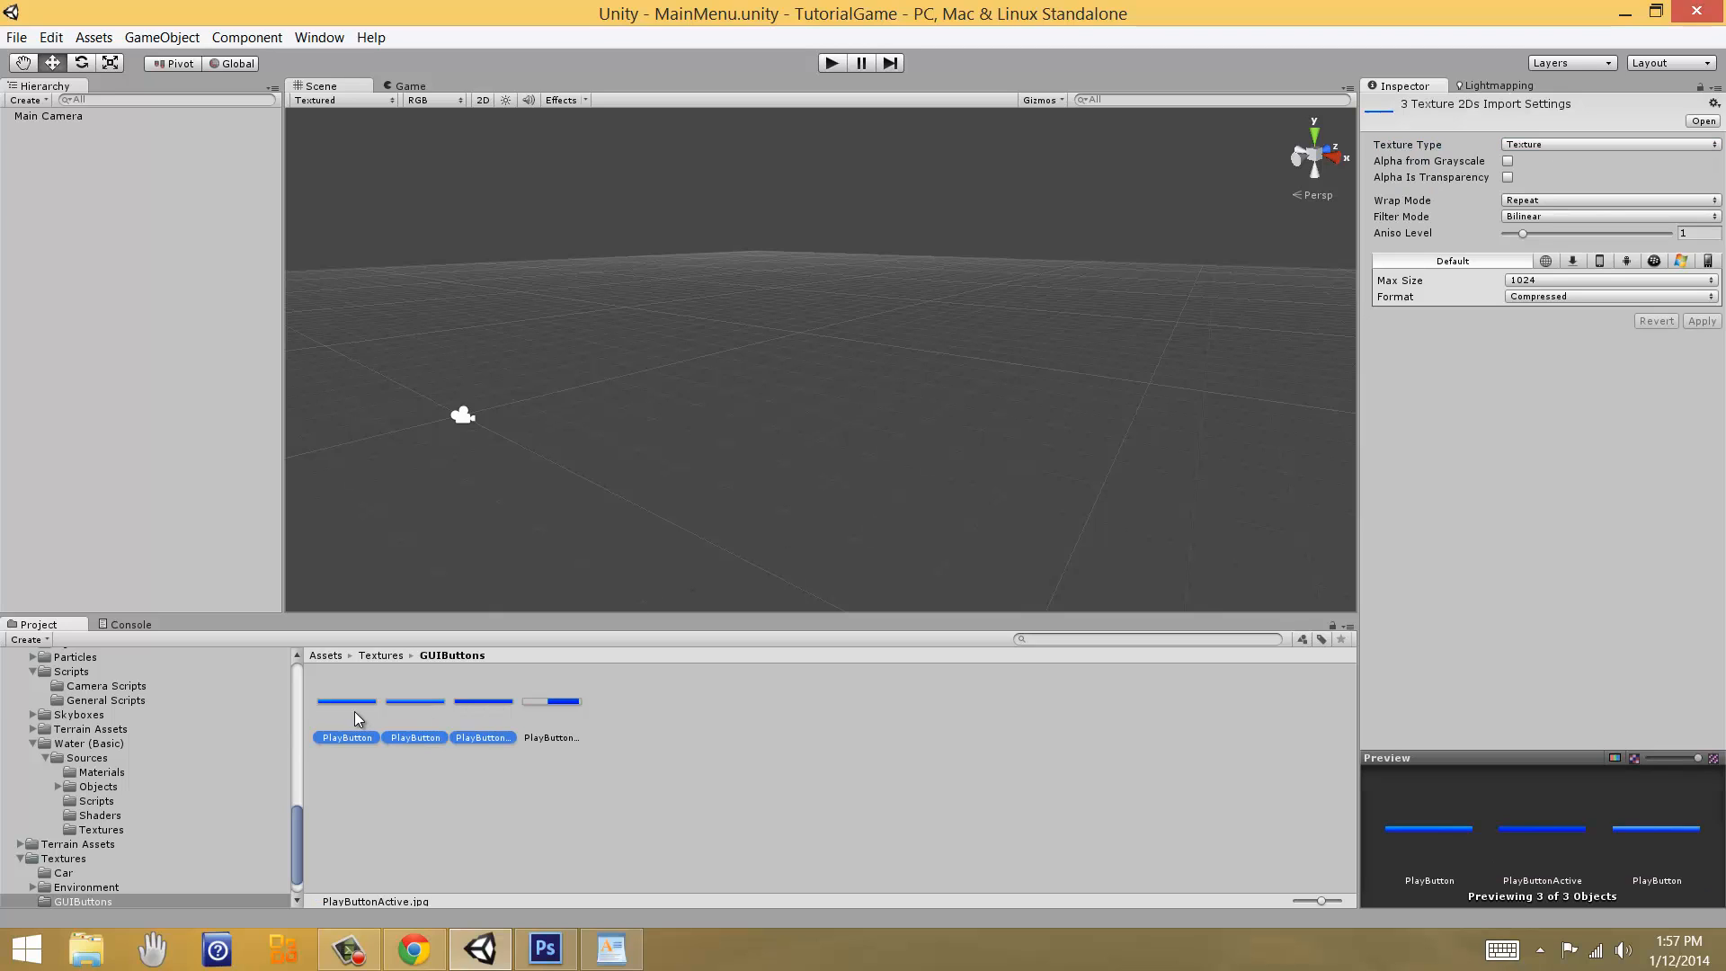
pyautogui.click(1519, 143)
pyautogui.click(1579, 203)
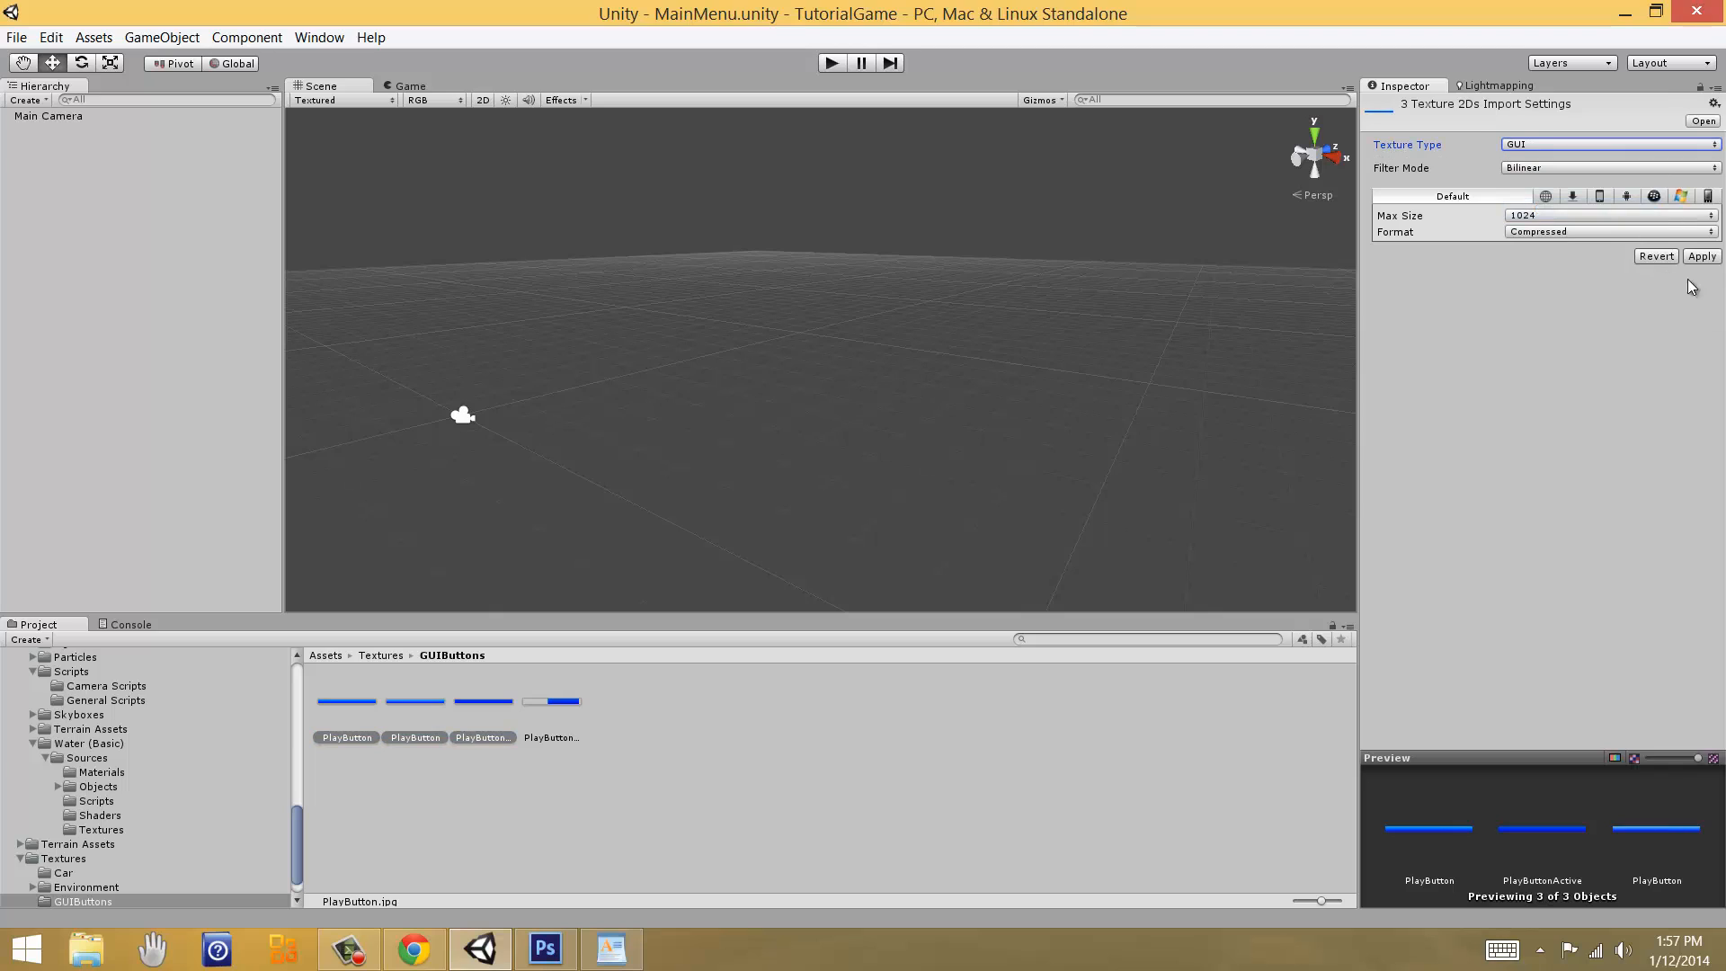
pyautogui.click(1701, 256)
pyautogui.click(433, 822)
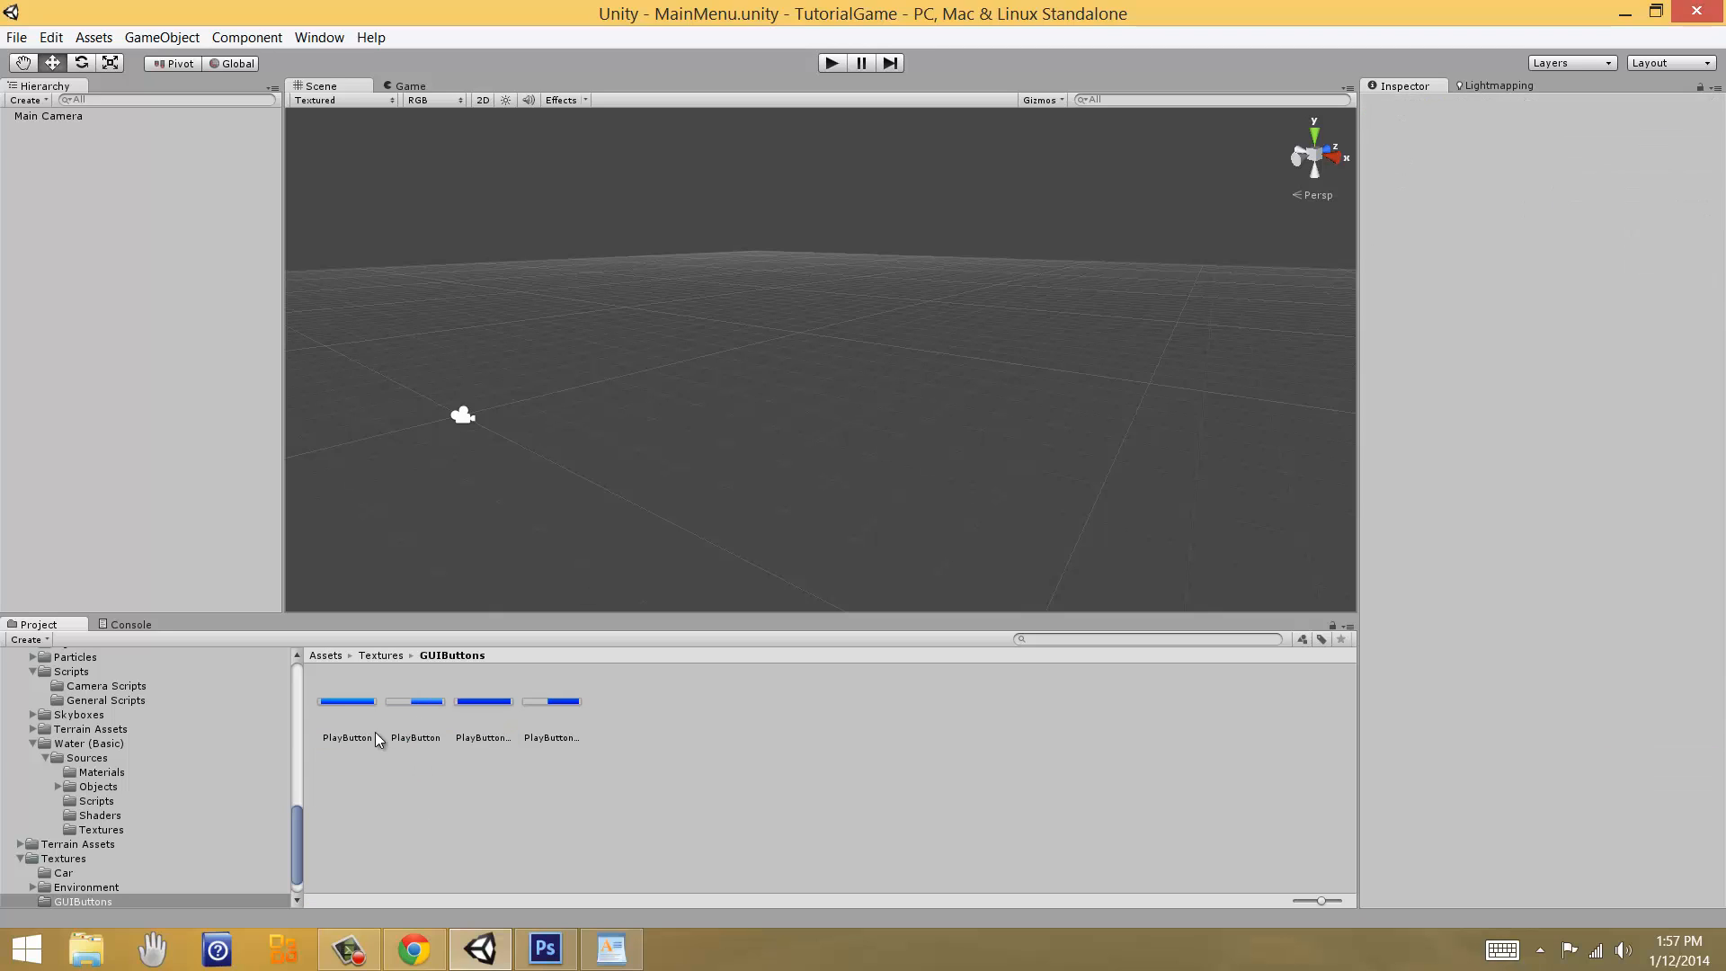
# Step: Examine the previews of the button textures in the GUIButtons folder for transparent areas
pyautogui.click(347, 702)
pyautogui.press('Right')
pyautogui.press('Right')
pyautogui.press('Right')
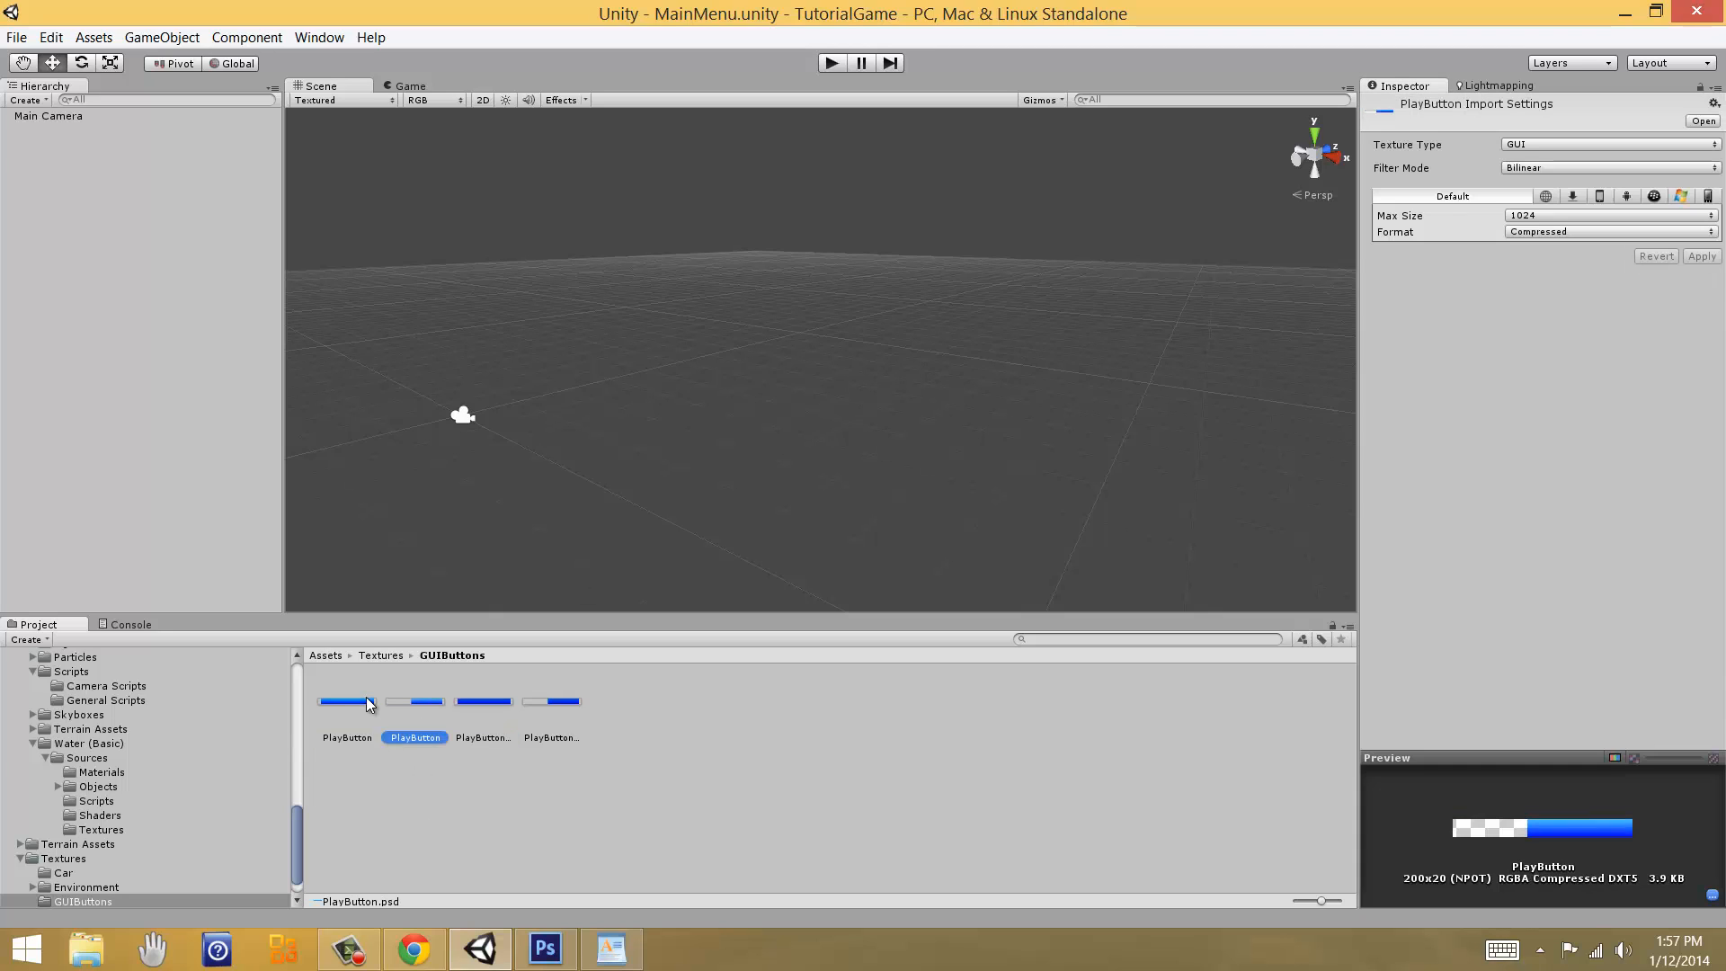
pyautogui.press('Left')
pyautogui.press('Left')
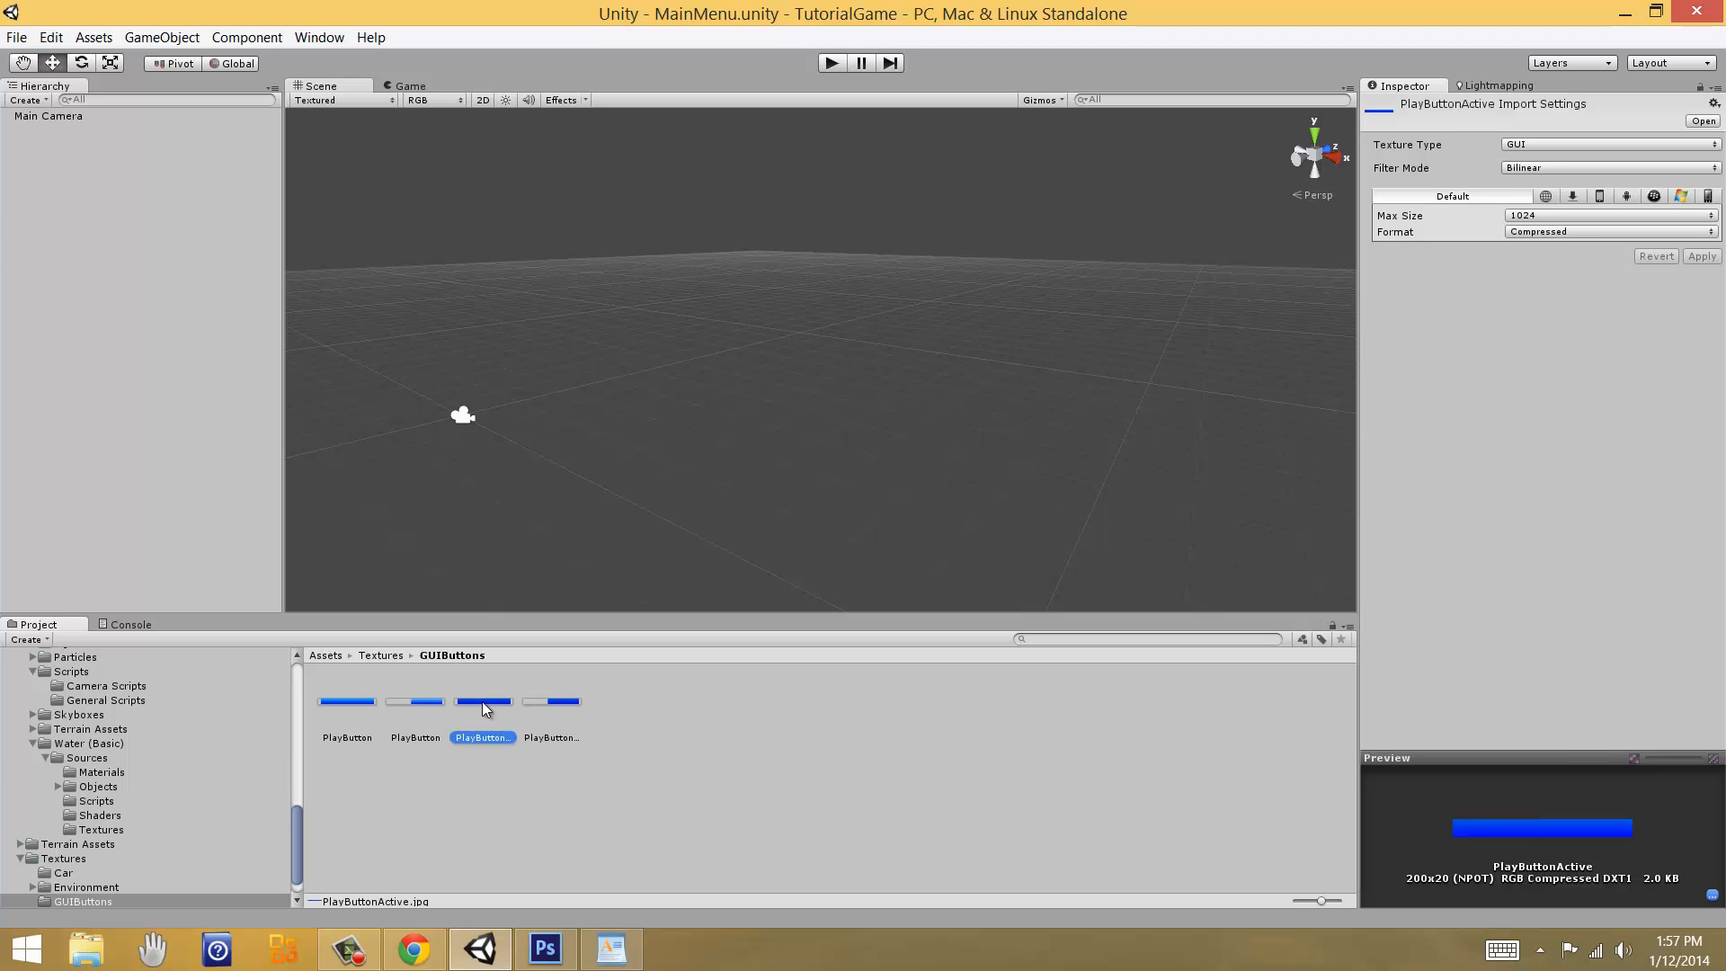
pyautogui.press('Left')
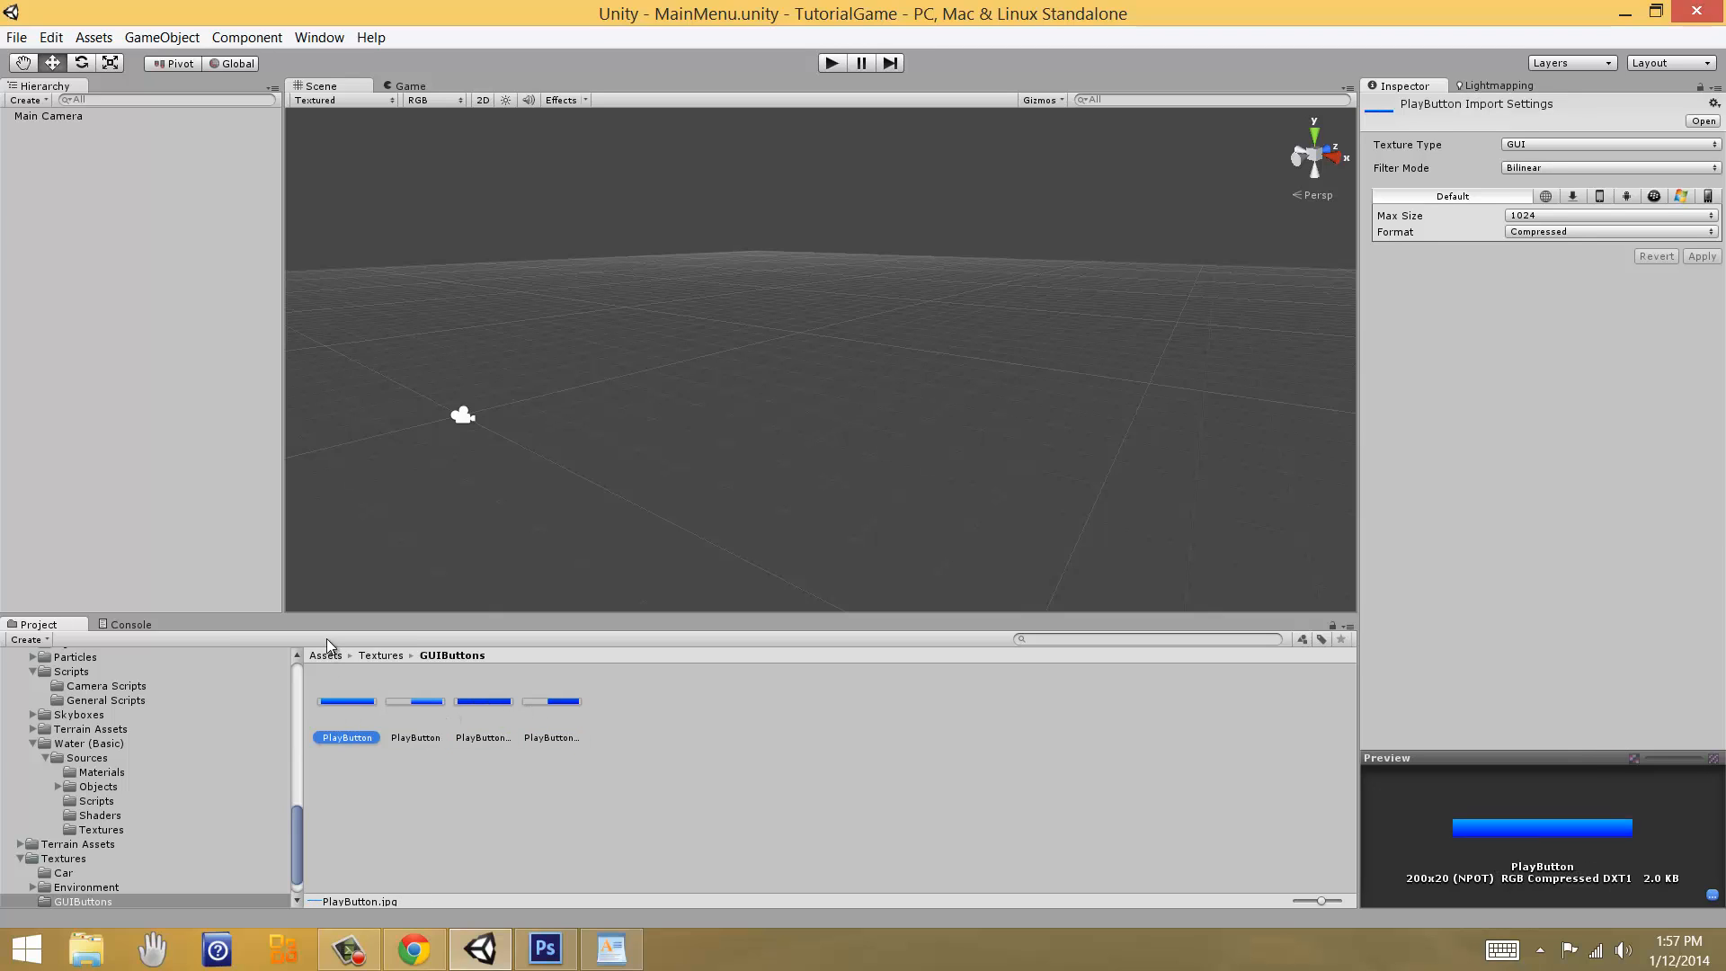
pyautogui.press('Right')
pyautogui.press('Left')
# Step: Open MainSkin in the GUISkins folder and set its button's Normal background to the PlayButton.jpg texture
pyautogui.click(332, 653)
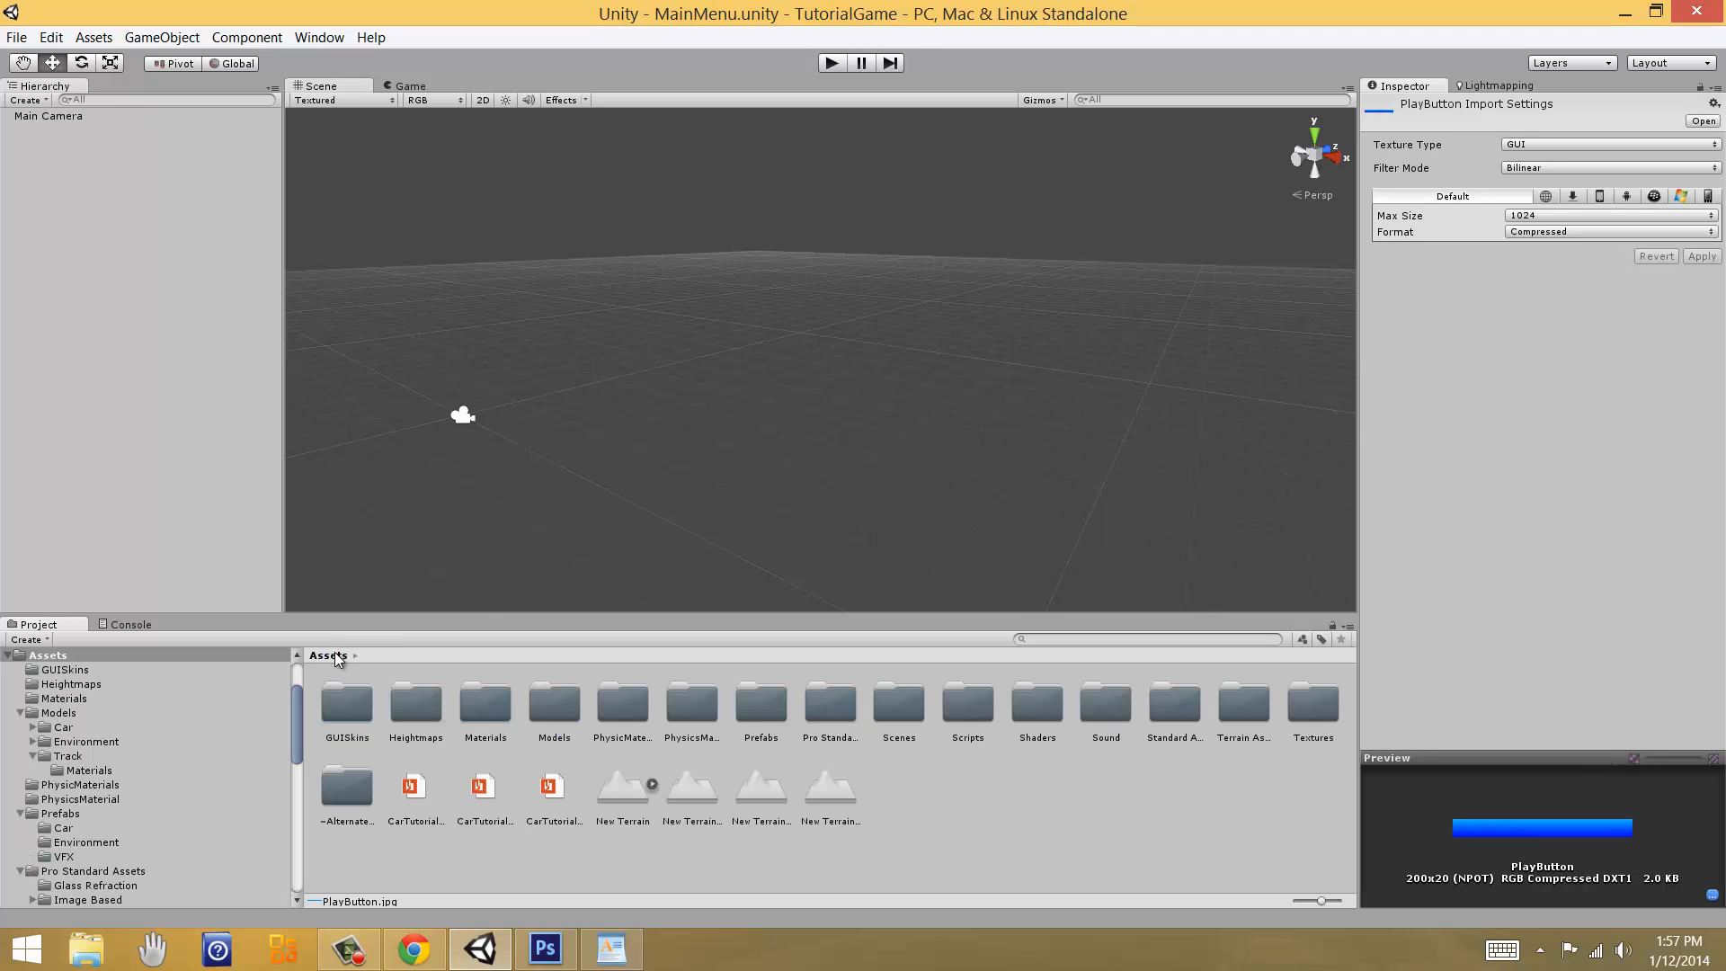
pyautogui.doubleClick(346, 715)
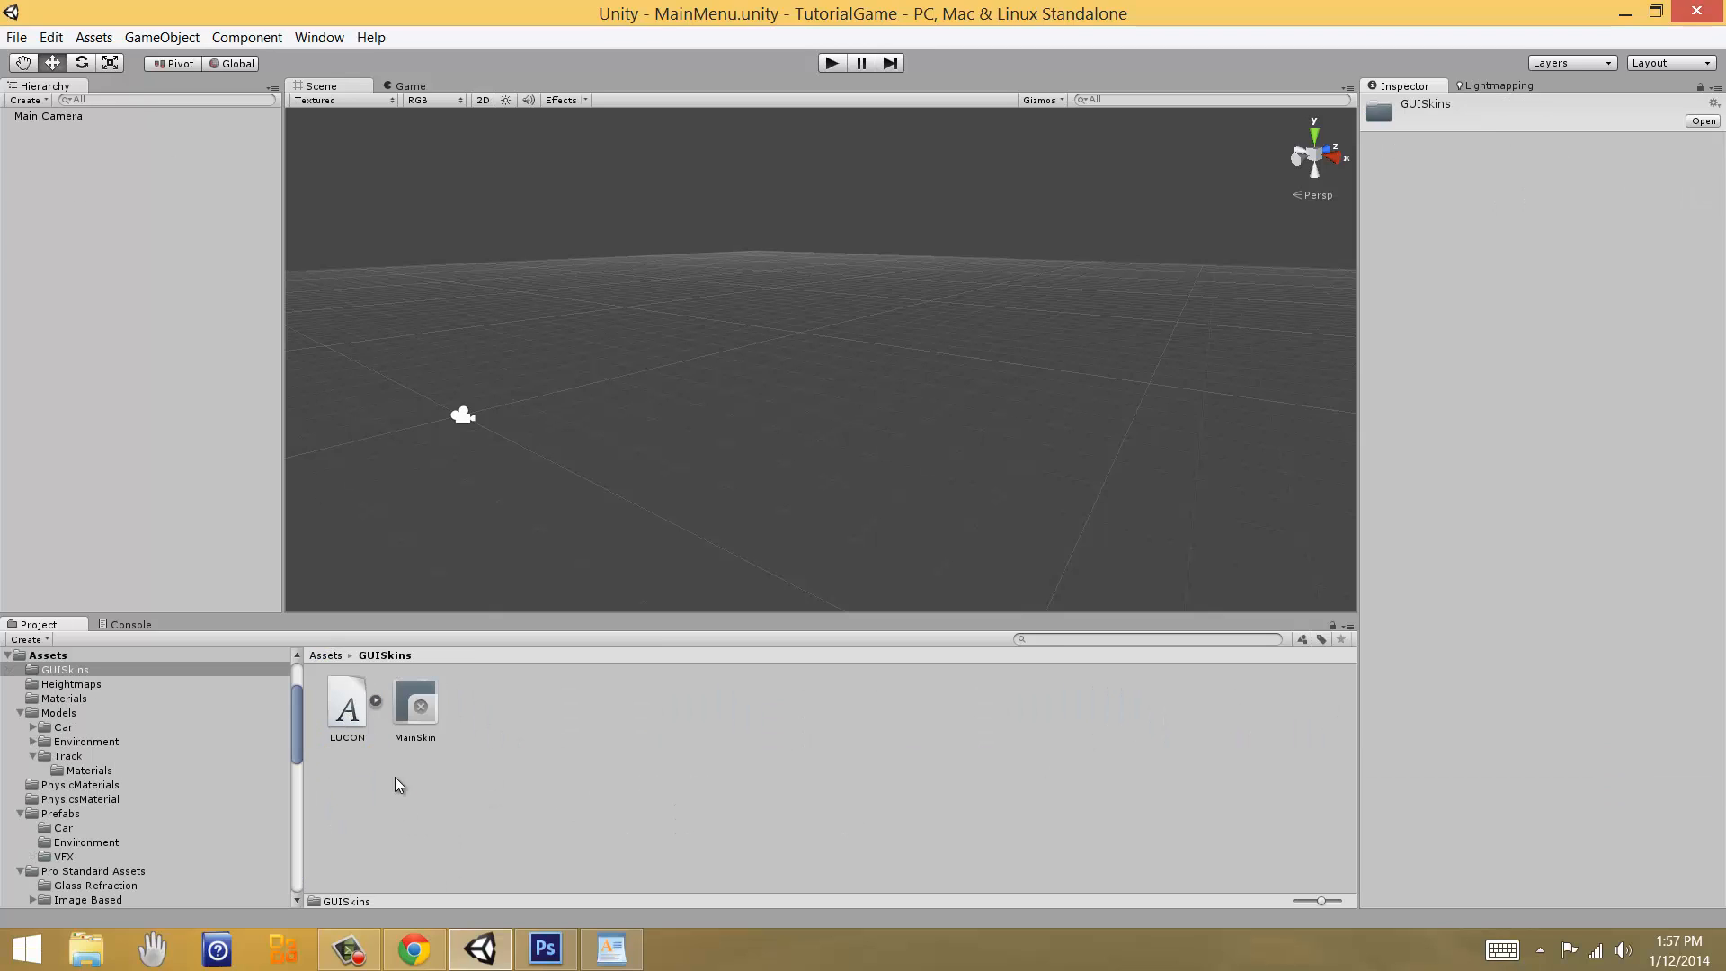
pyautogui.click(419, 705)
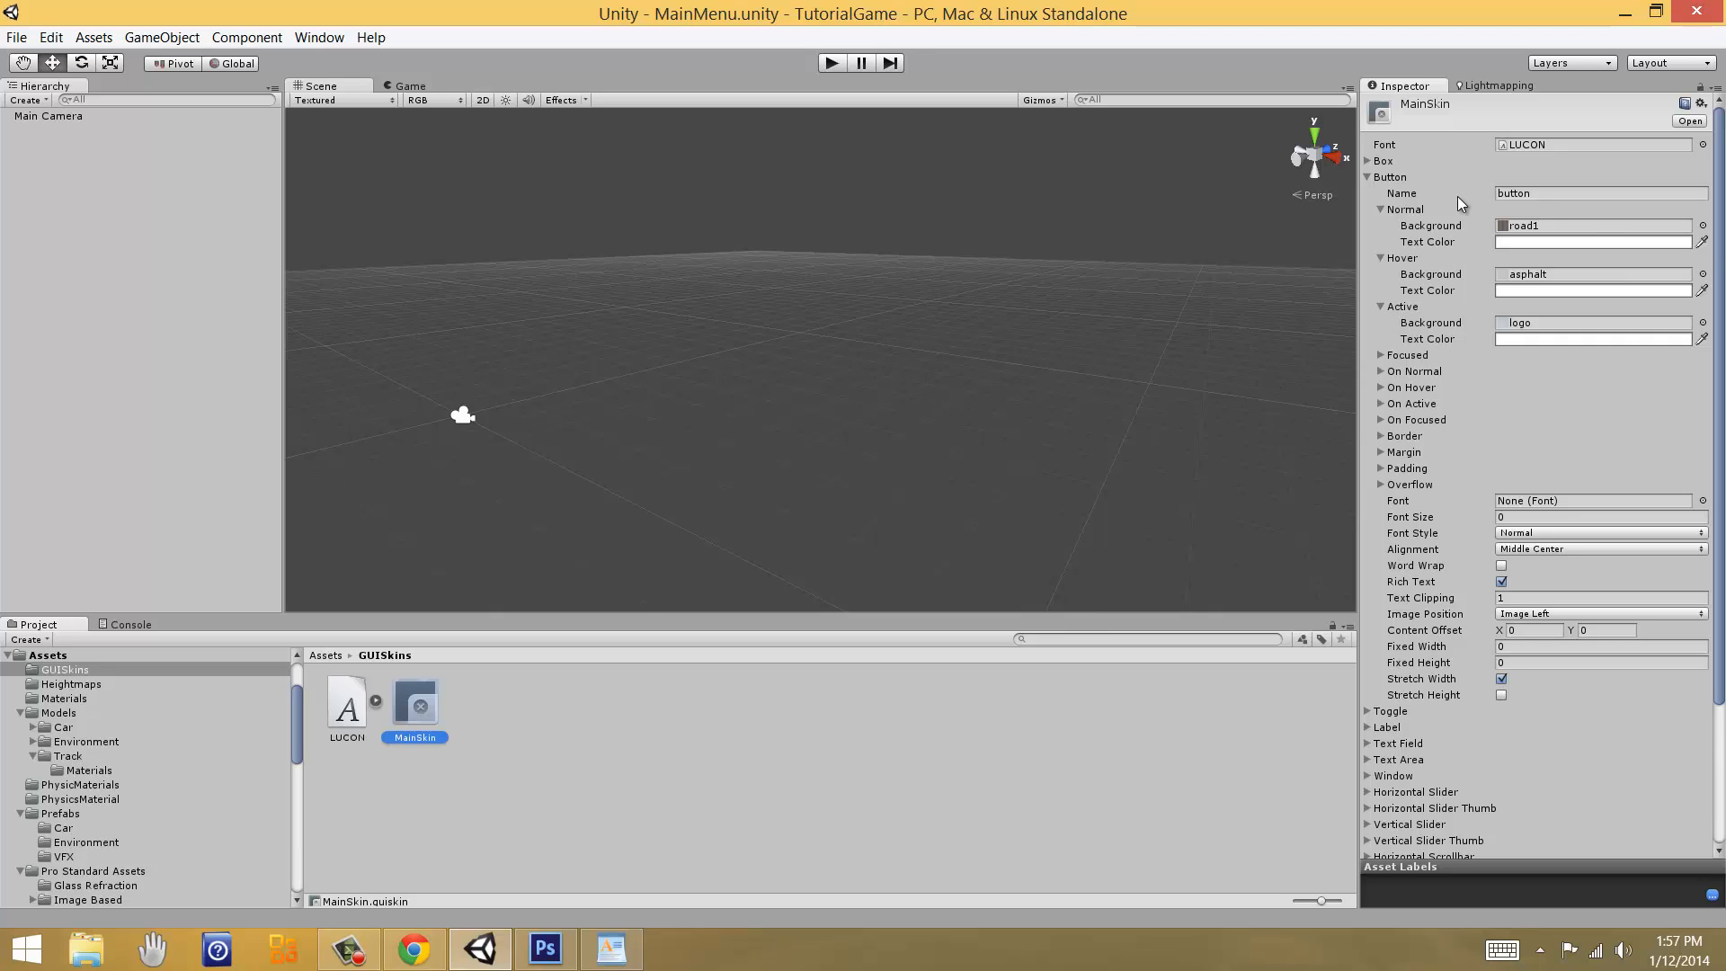
pyautogui.click(1702, 224)
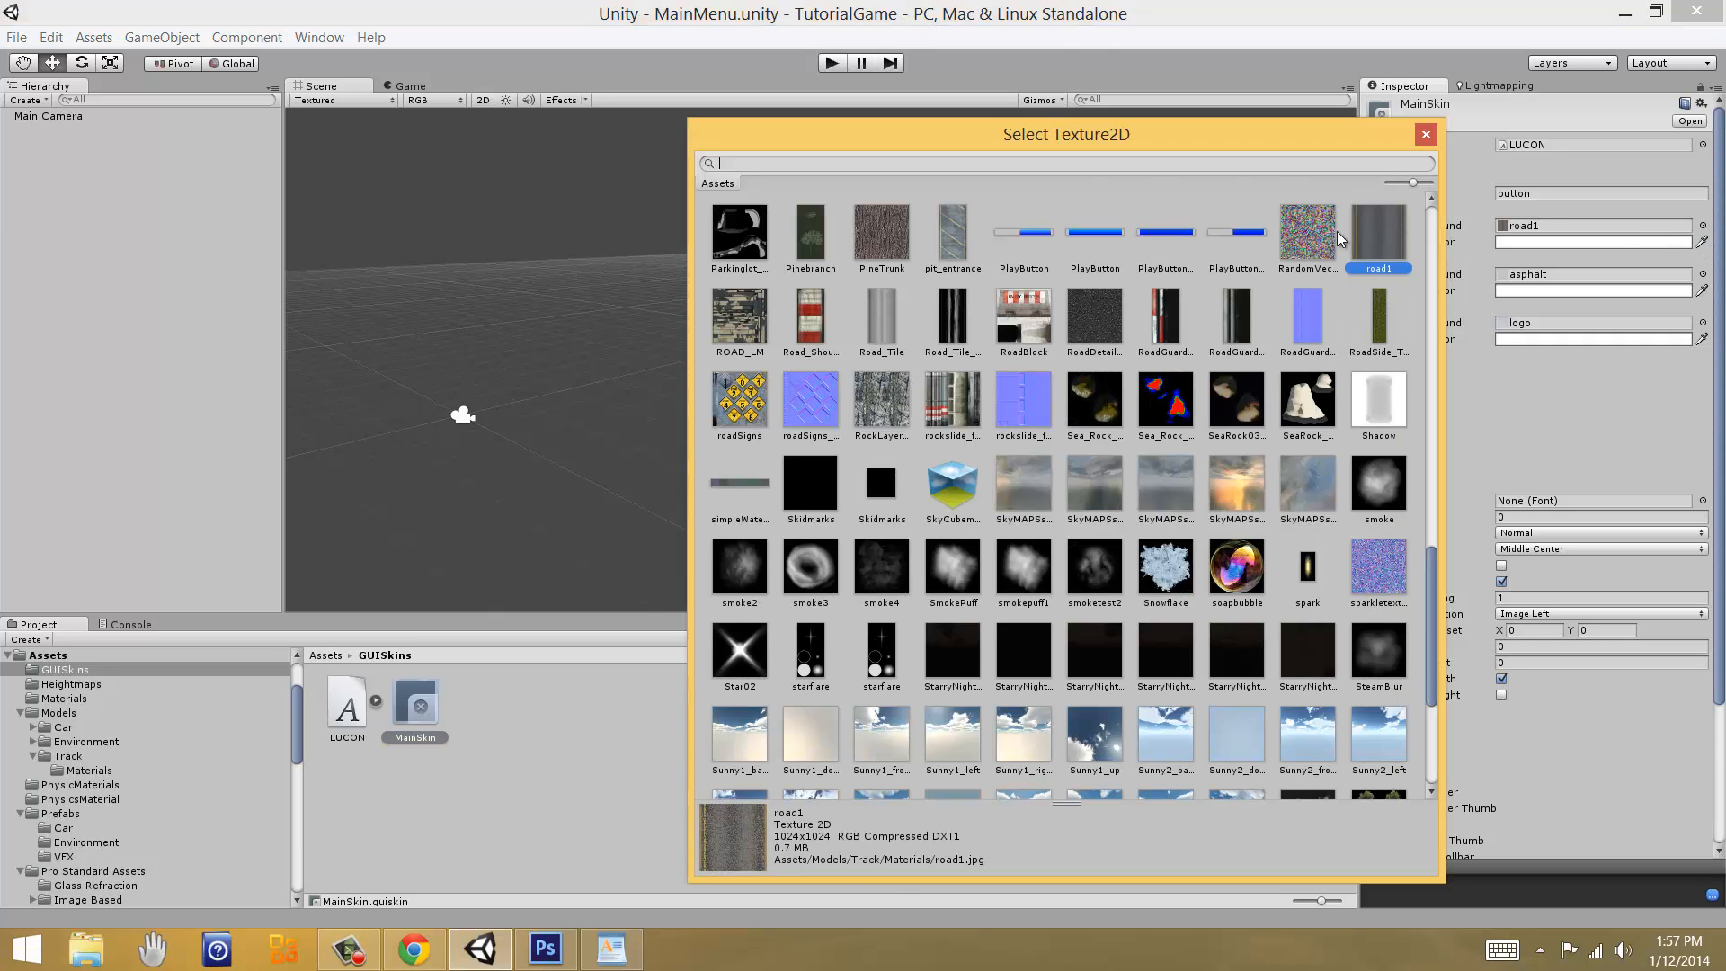
pyautogui.doubleClick(1037, 233)
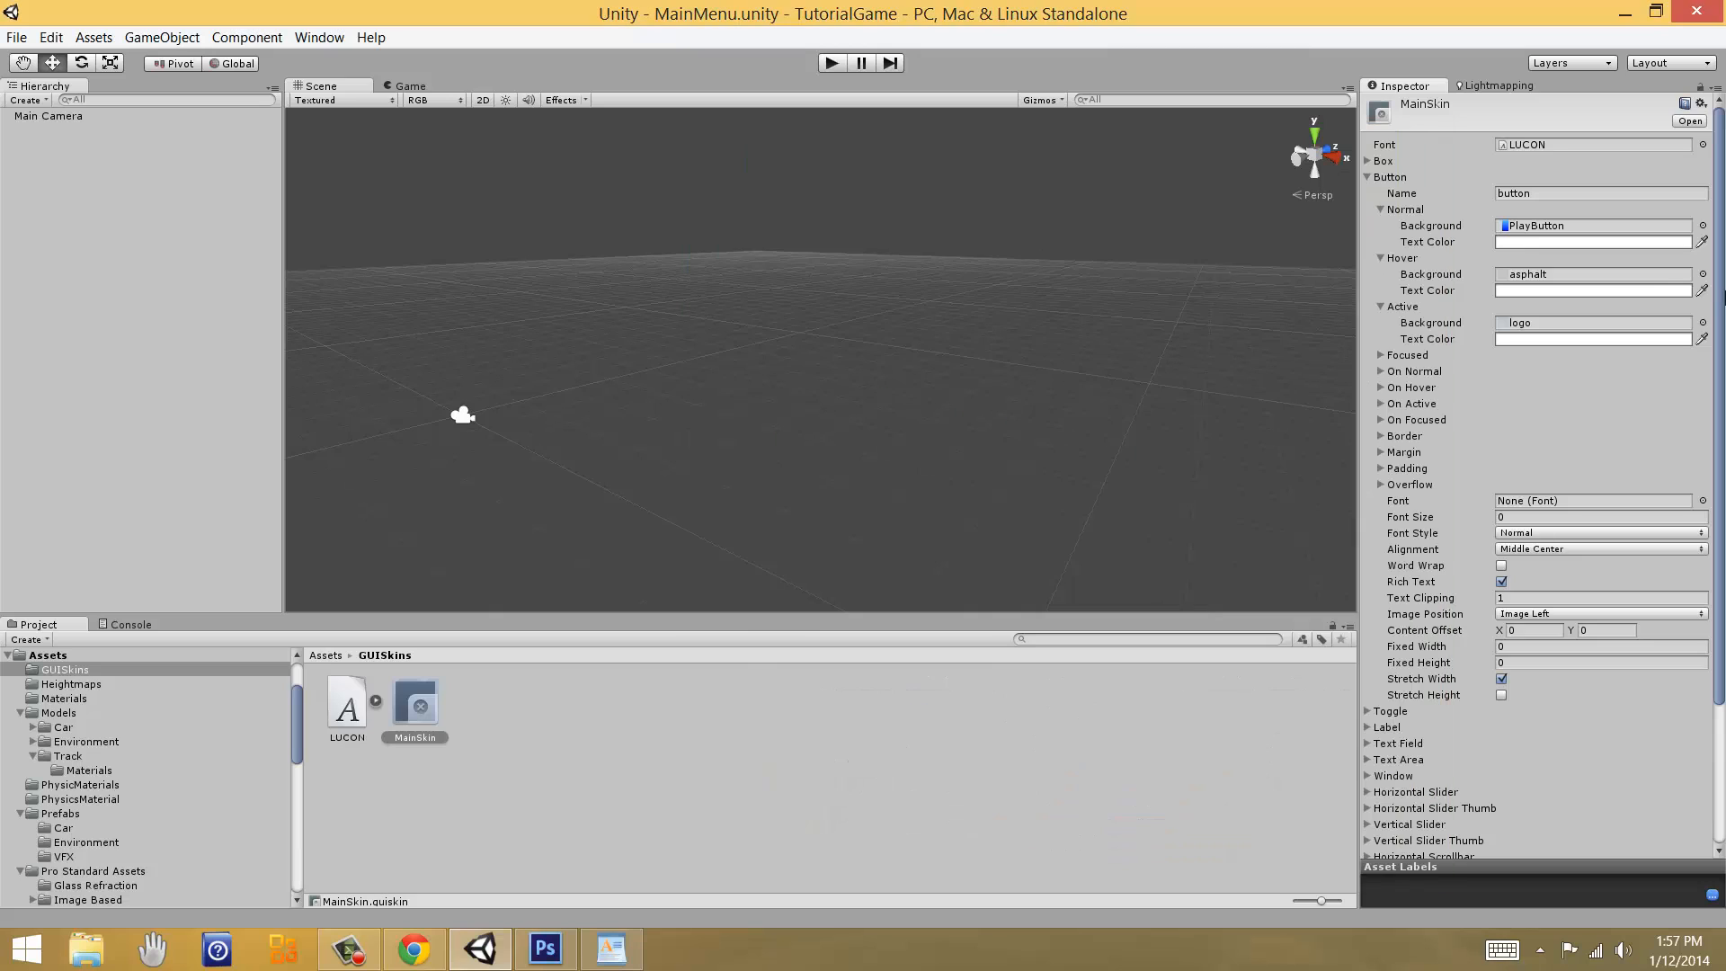
pyautogui.click(1703, 226)
pyautogui.doubleClick(1106, 234)
# Step: Search the textures for "play" and set the button's Hover background to PlayButtonHover
pyautogui.click(1702, 274)
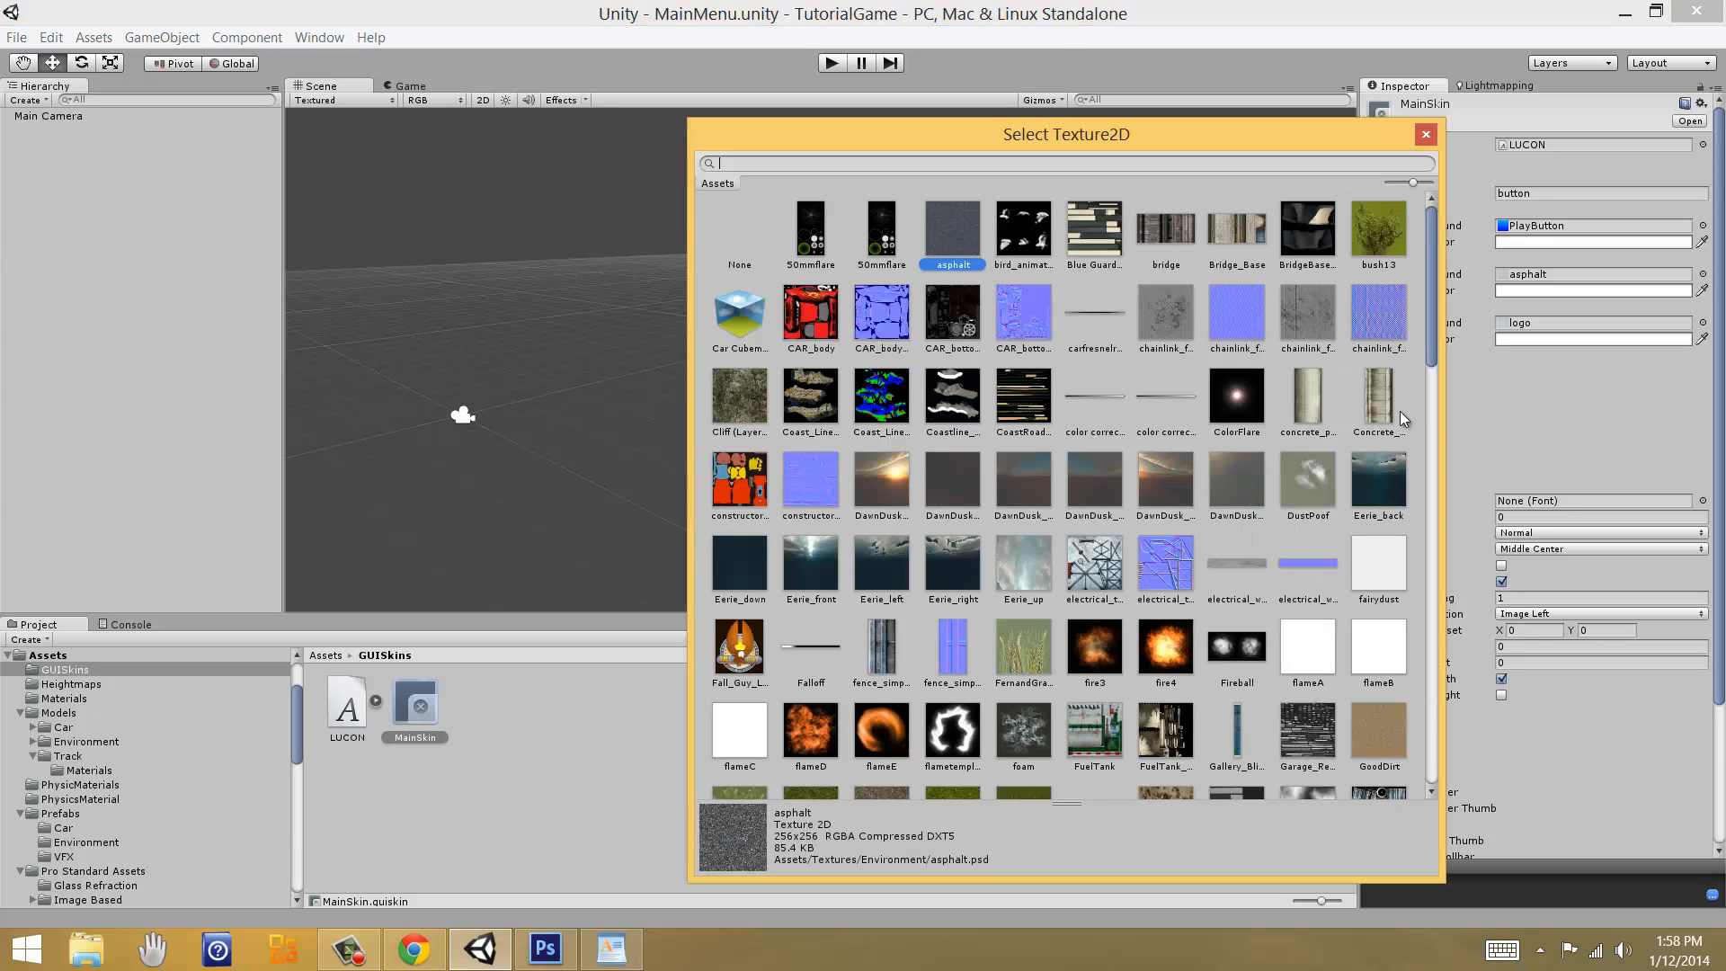
pyautogui.write('play')
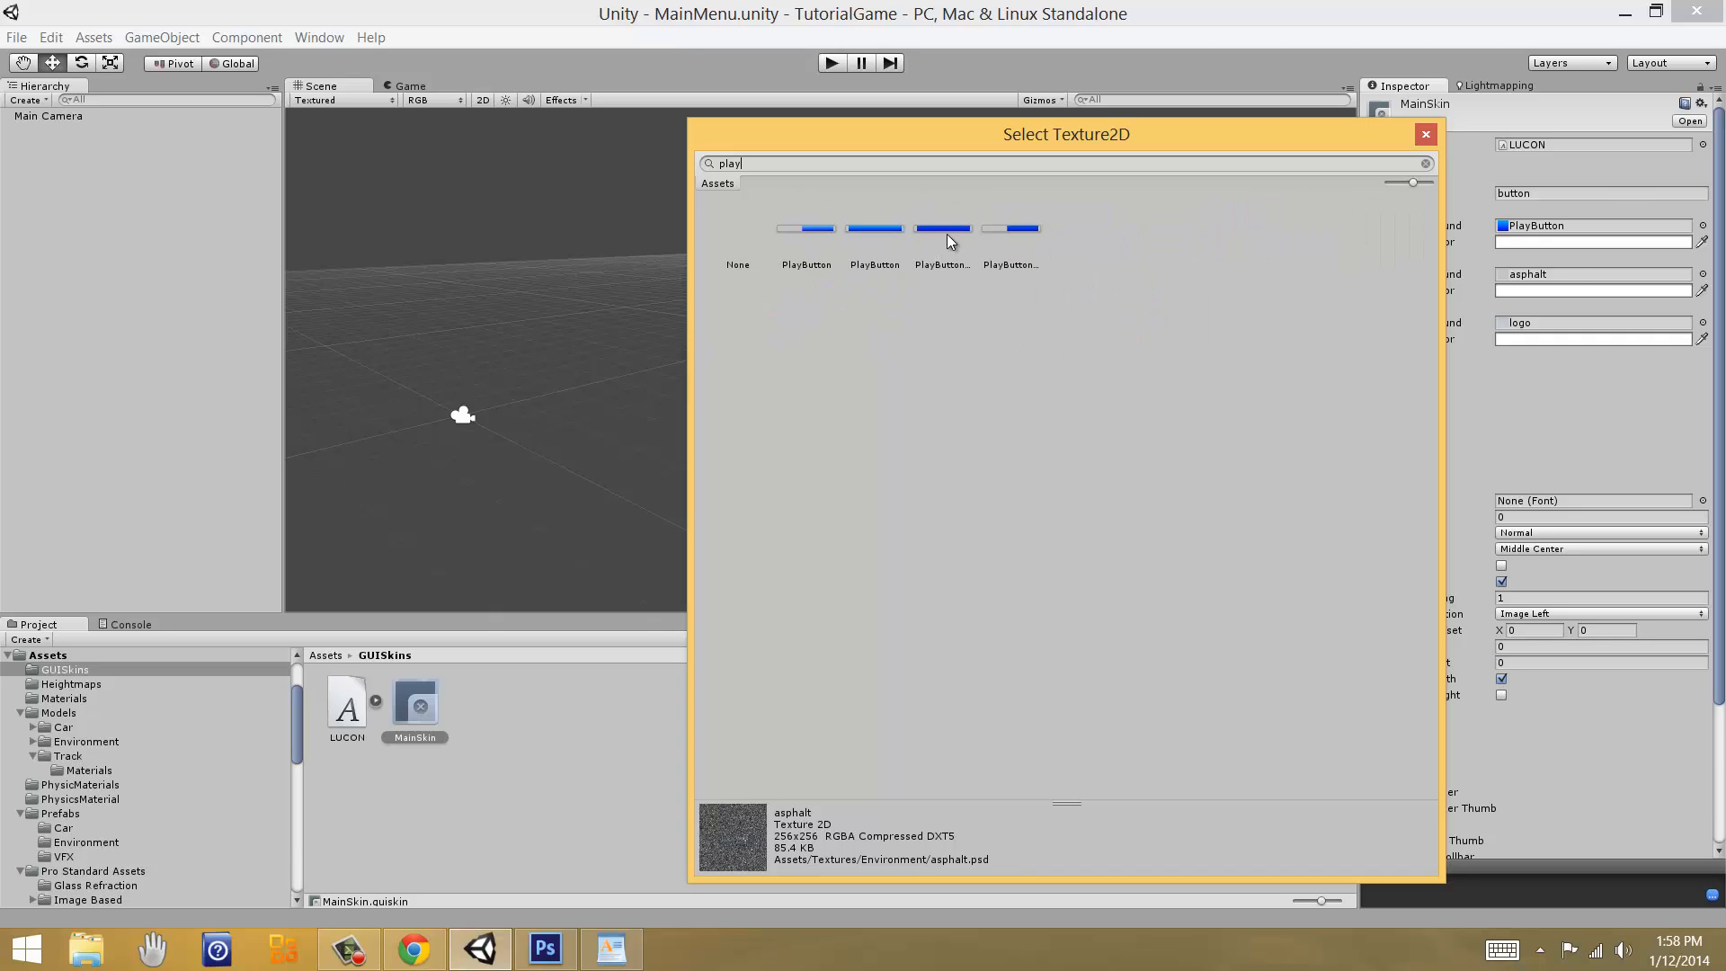
pyautogui.click(946, 234)
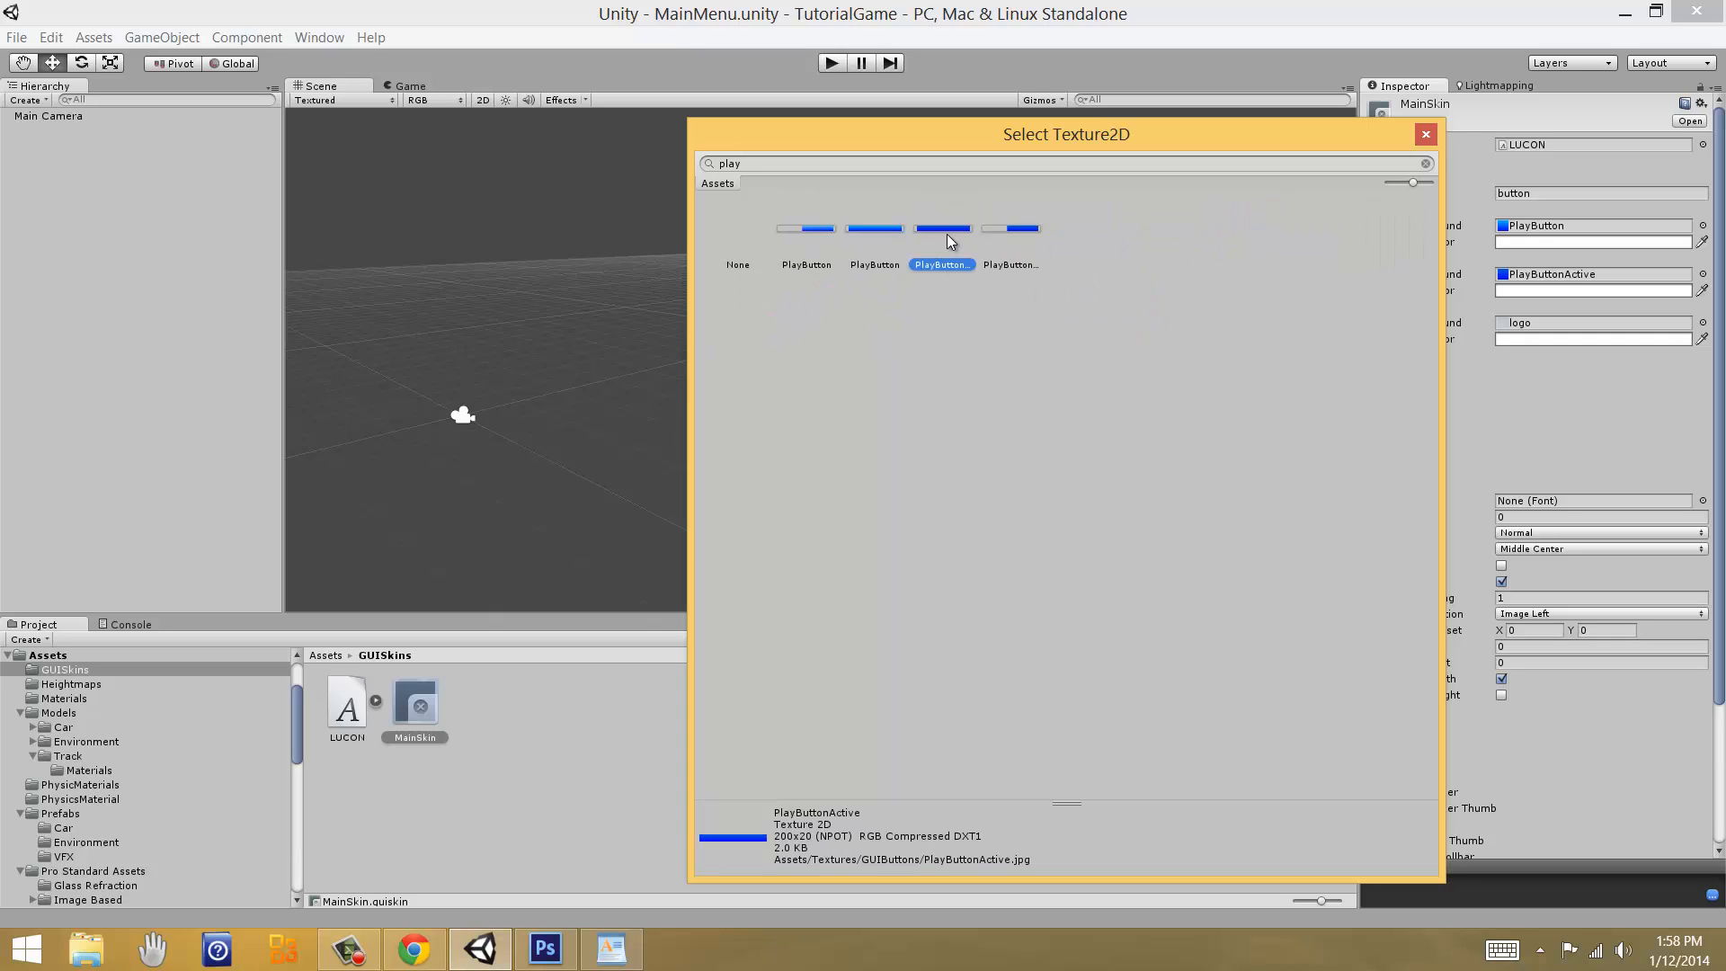
pyautogui.click(1008, 239)
pyautogui.doubleClick(1009, 249)
# Step: Search the textures for "active" and set the button's Active background to PlayButtonActive
pyautogui.click(1703, 323)
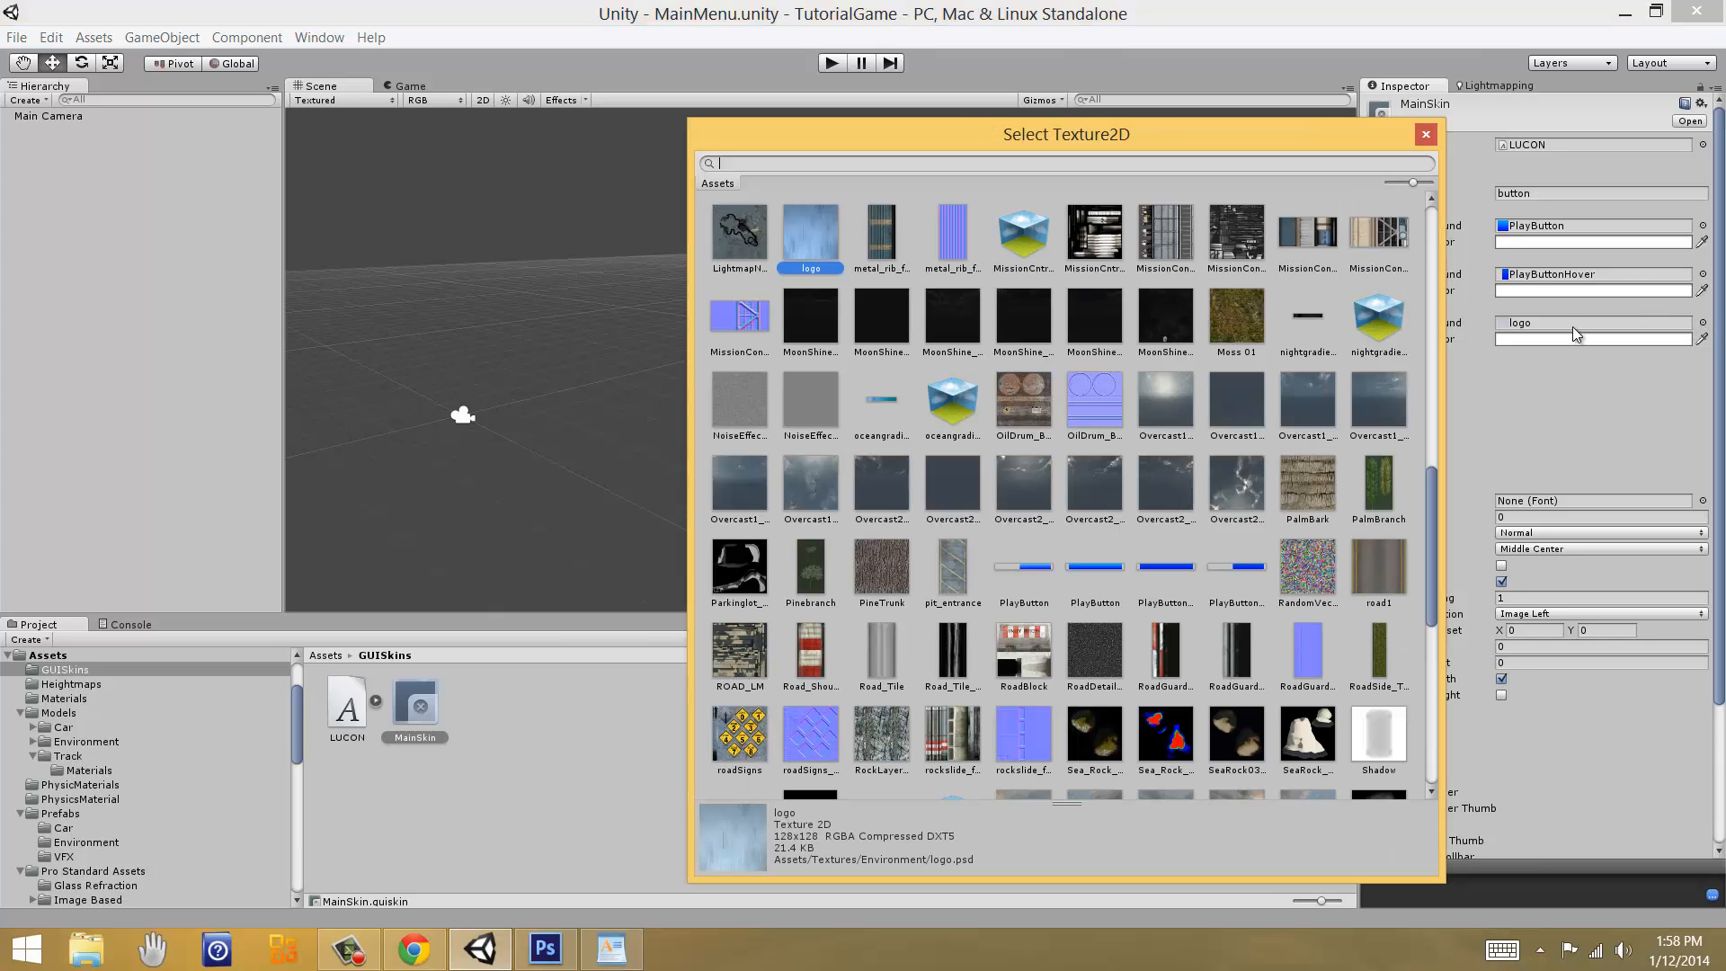
pyautogui.write('active')
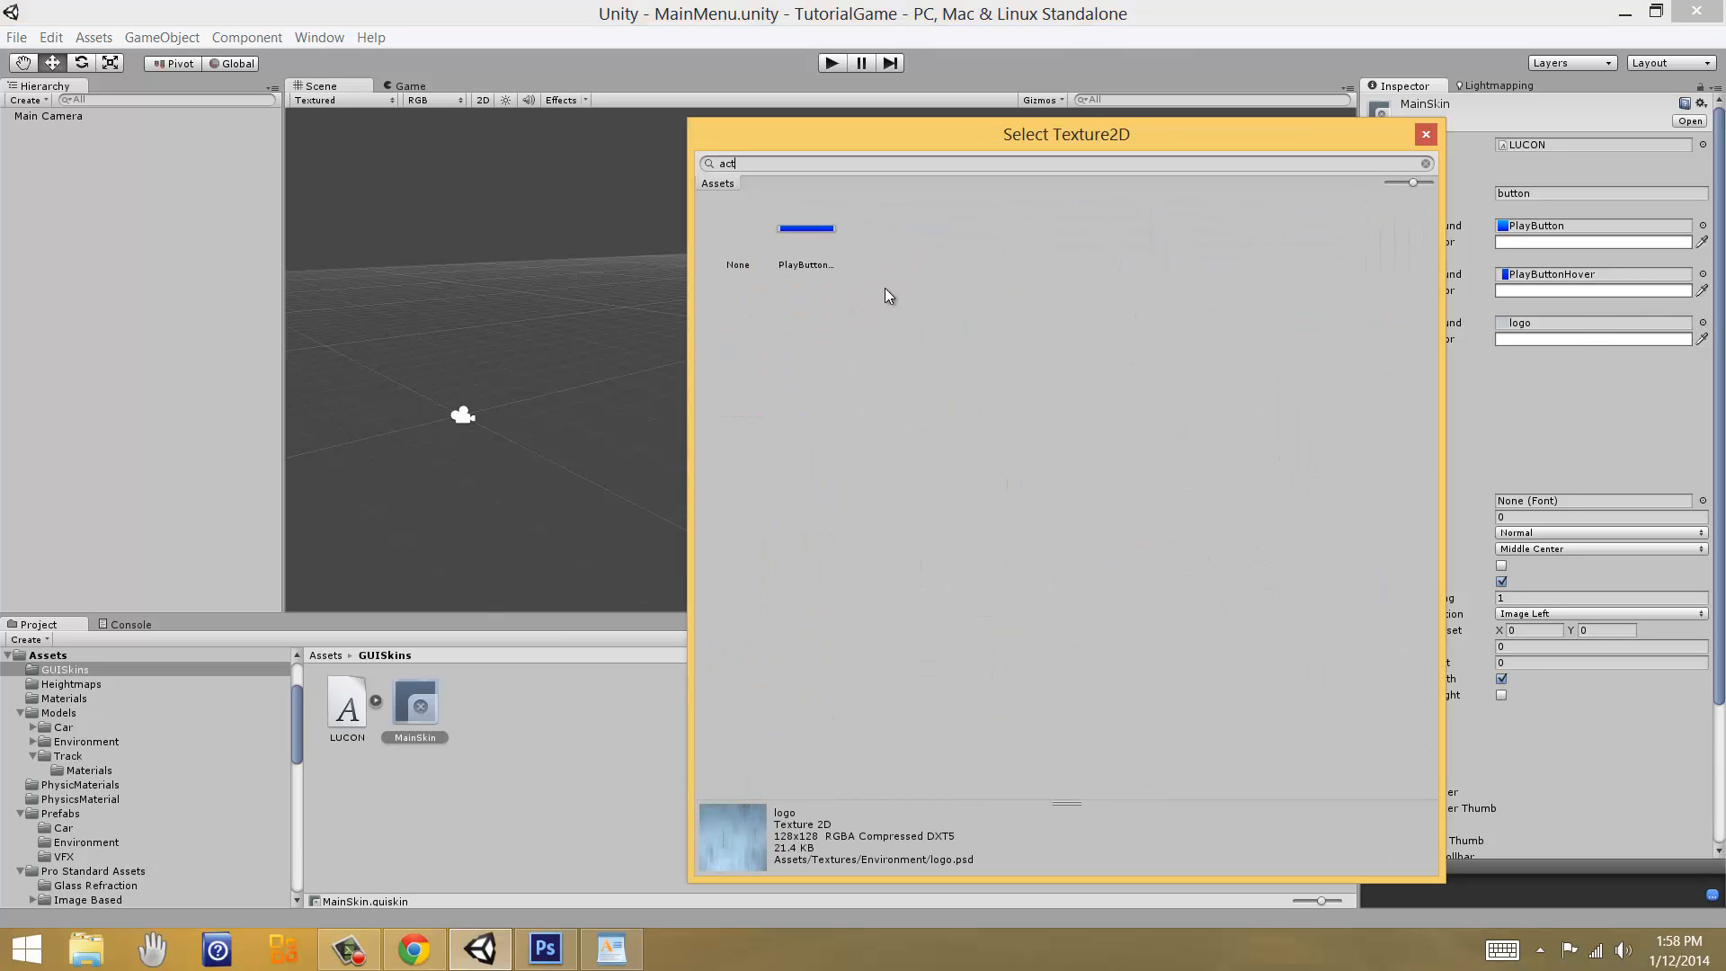
pyautogui.doubleClick(829, 229)
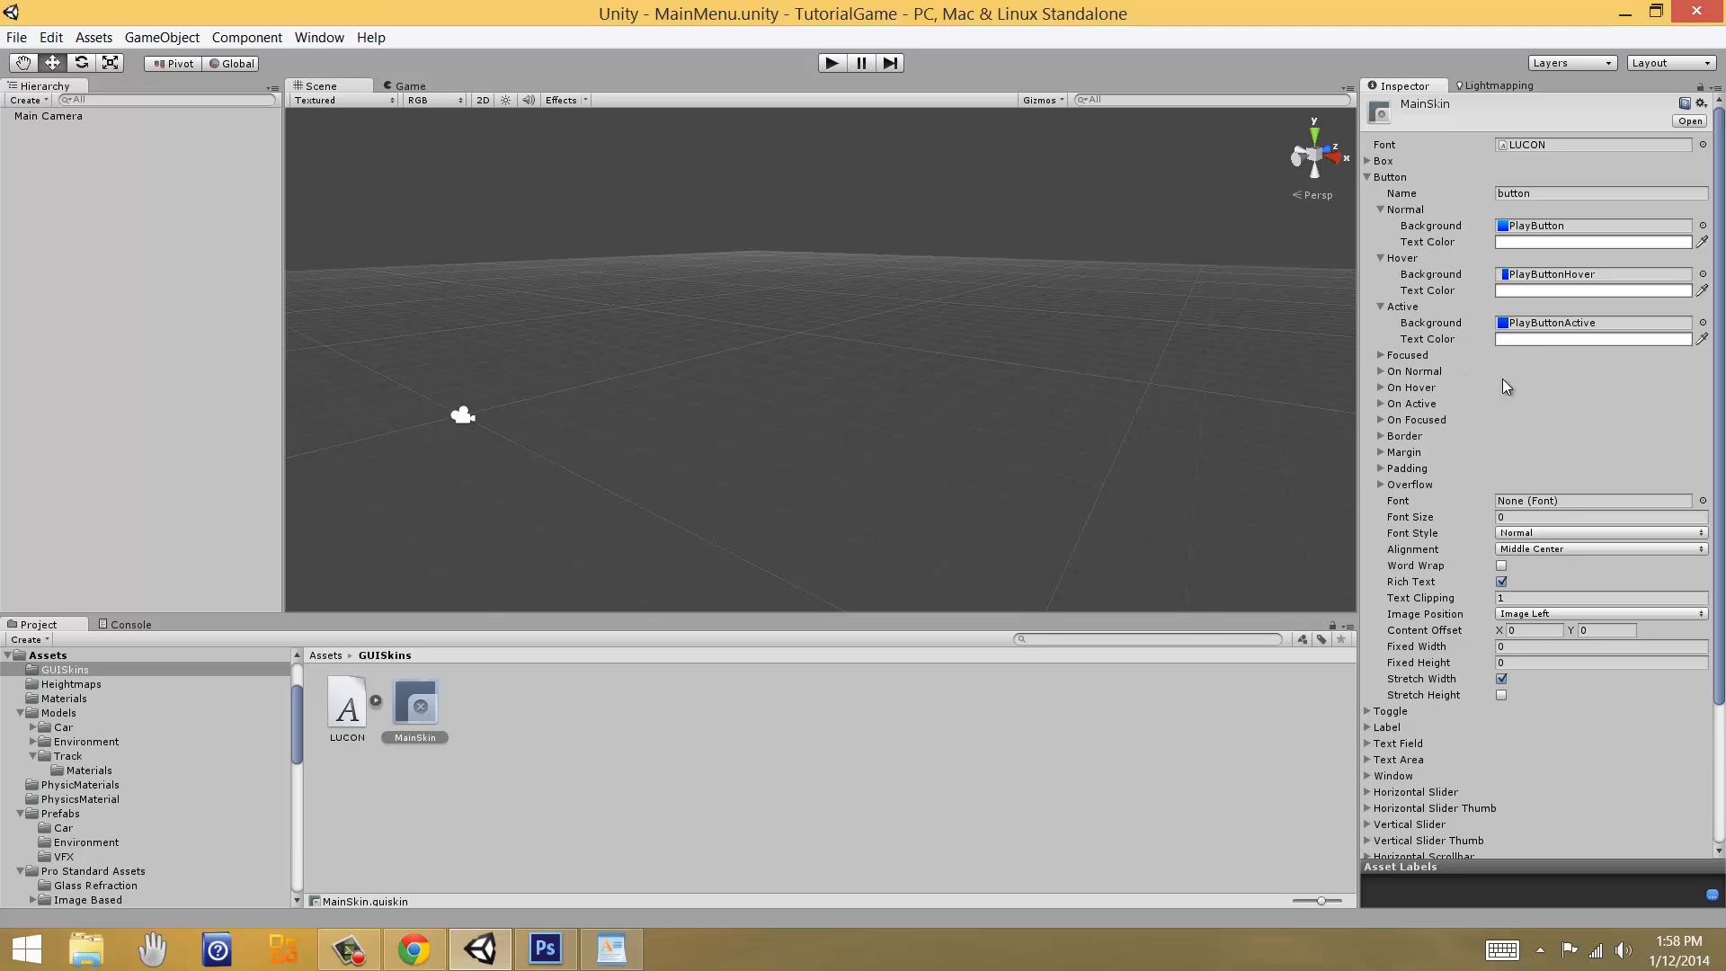
# Step: Locate the Normal and Hover background textures in the project, then run the game to check the main menu buttons and stop it
pyautogui.click(1540, 225)
pyautogui.click(1543, 274)
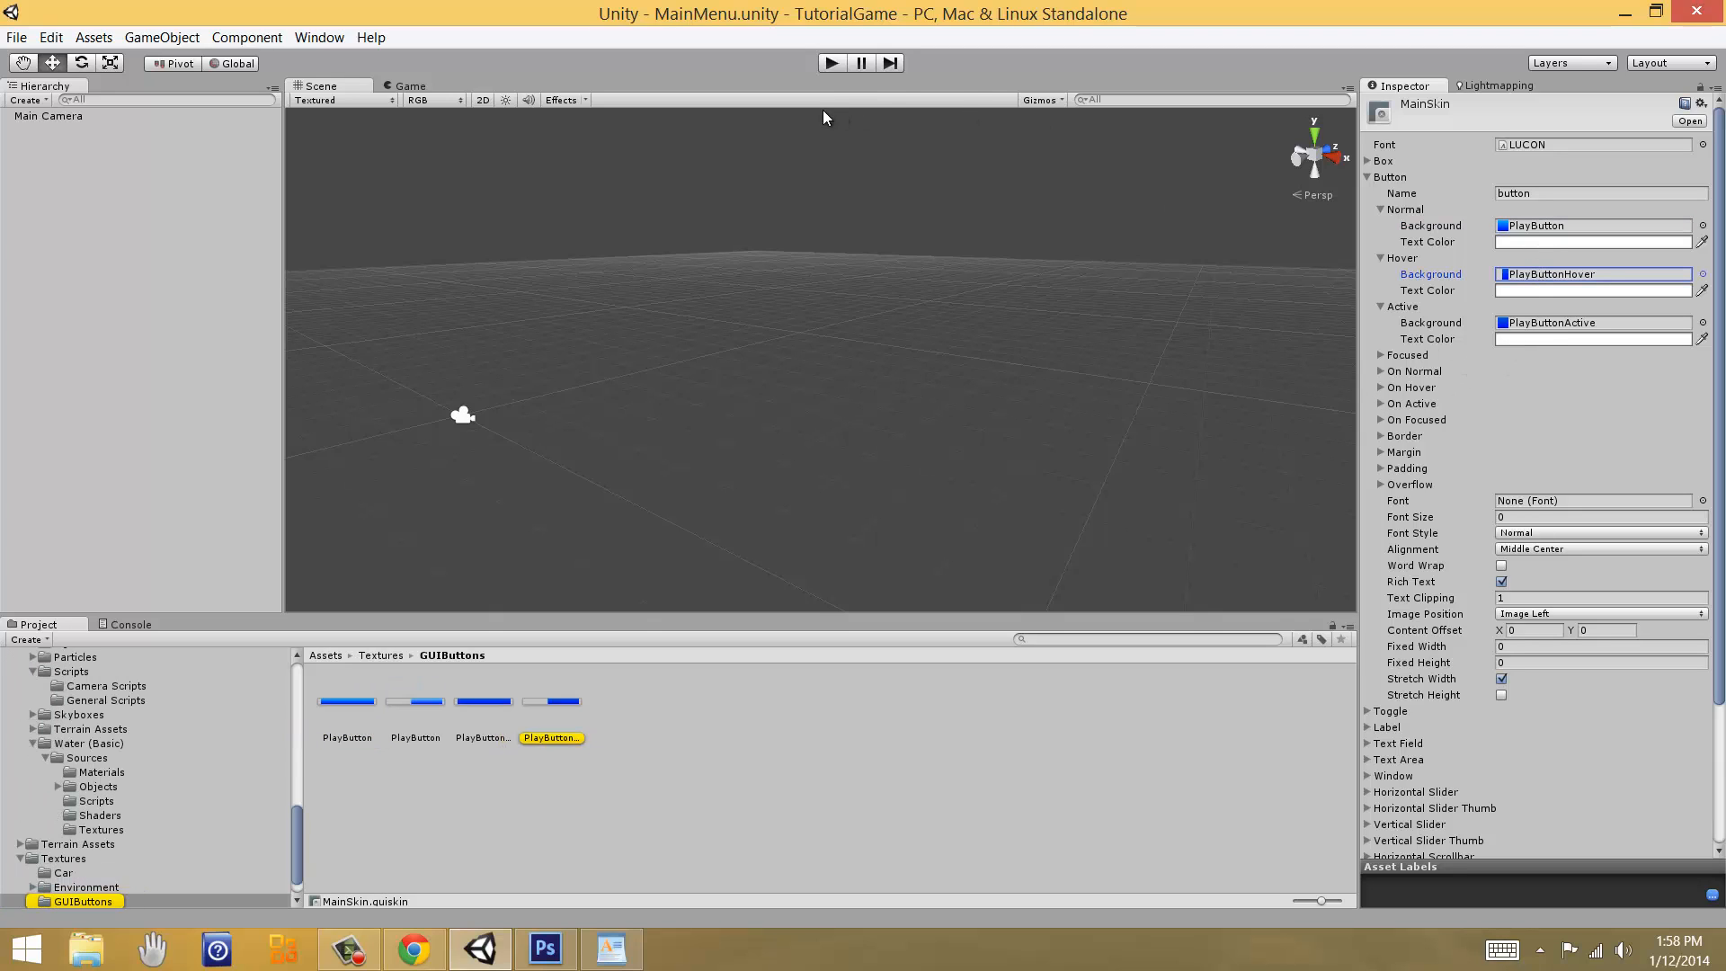
pyautogui.click(836, 64)
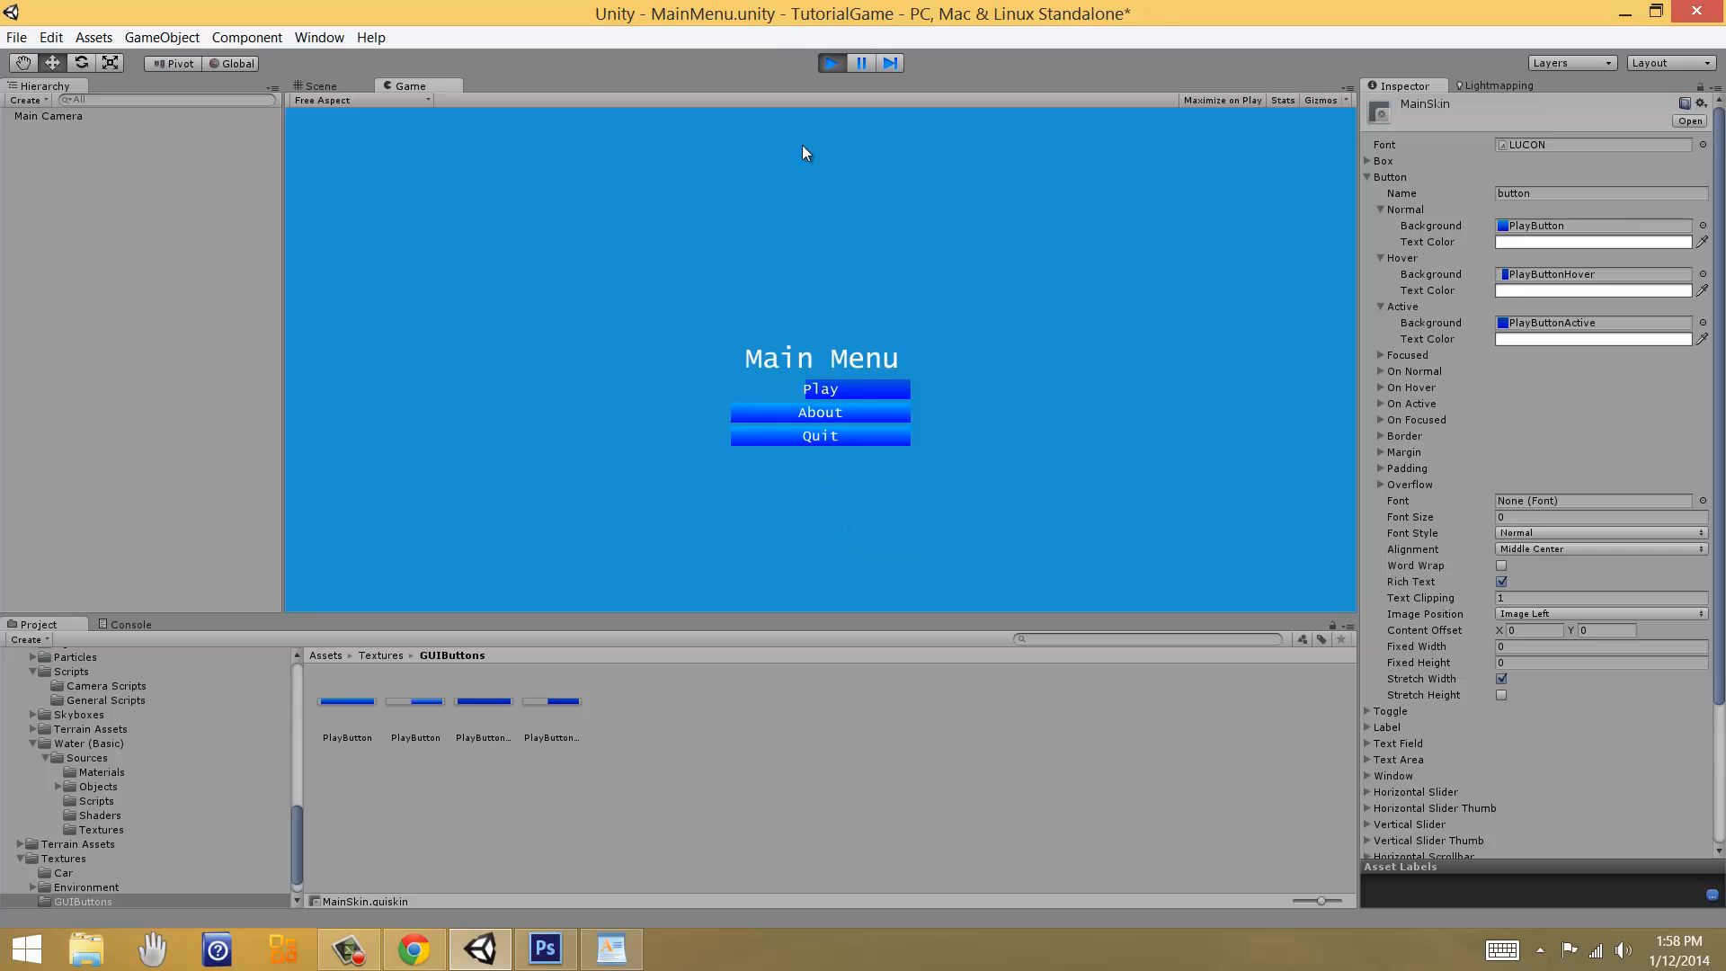
pyautogui.click(829, 65)
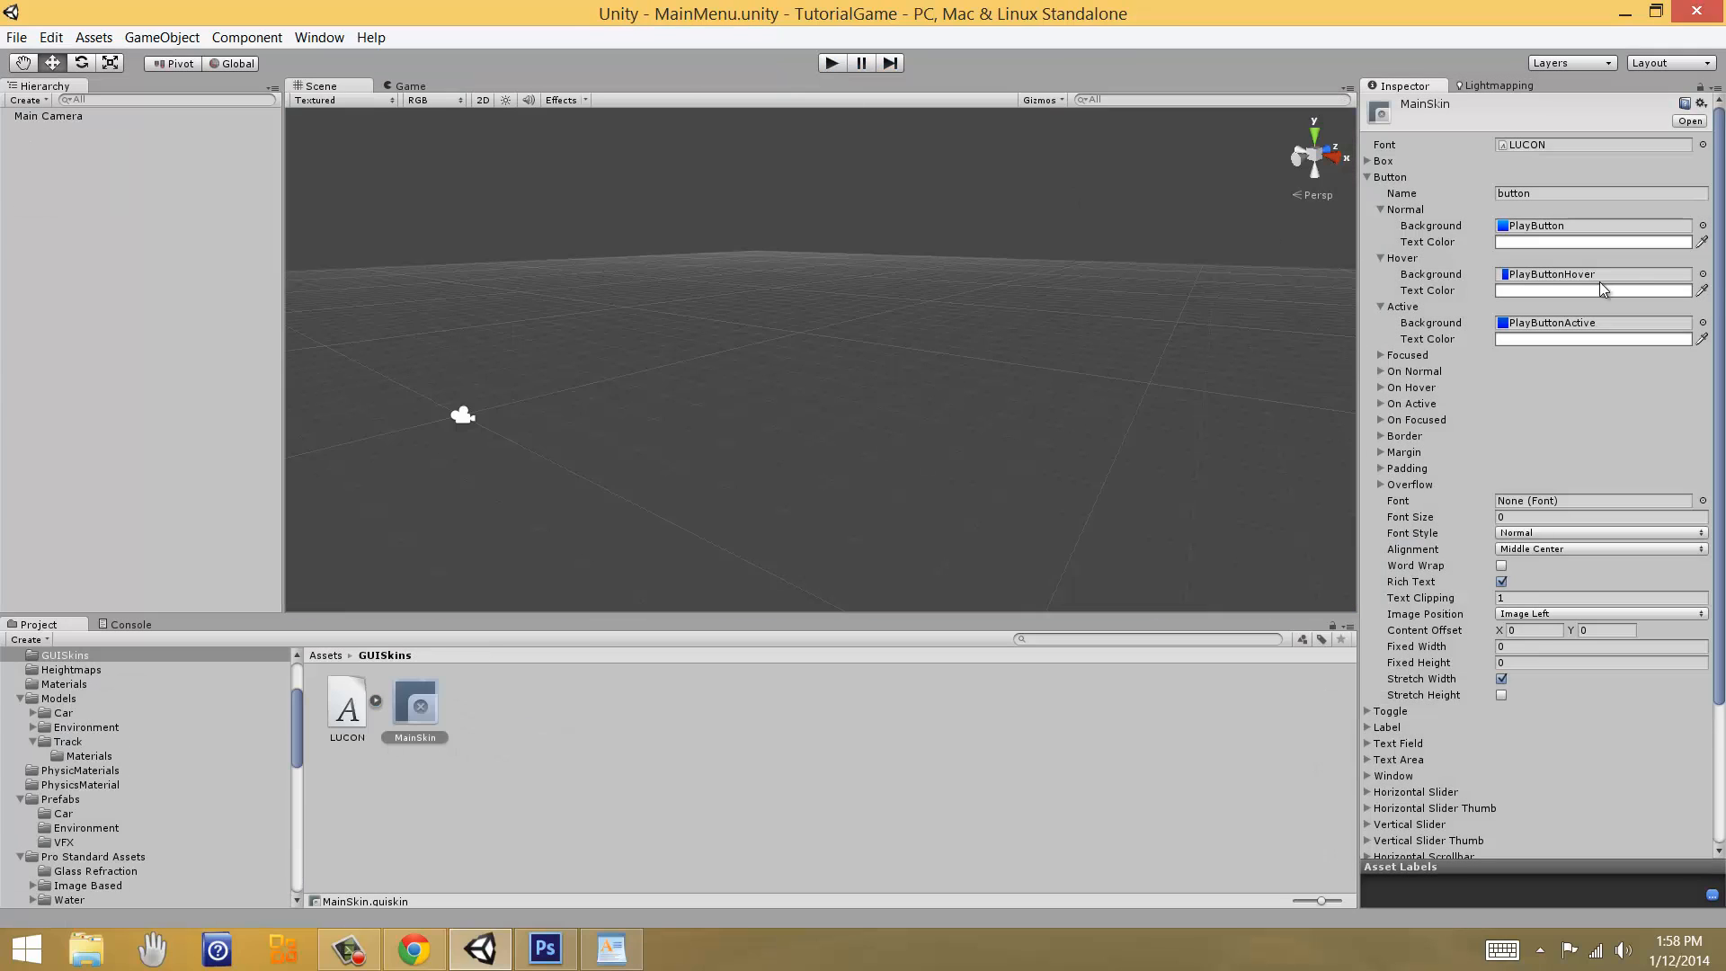
# Step: Set the button's Hover background to PlayButton.jpg and test the menu's Play button in a short game run
pyautogui.click(1702, 274)
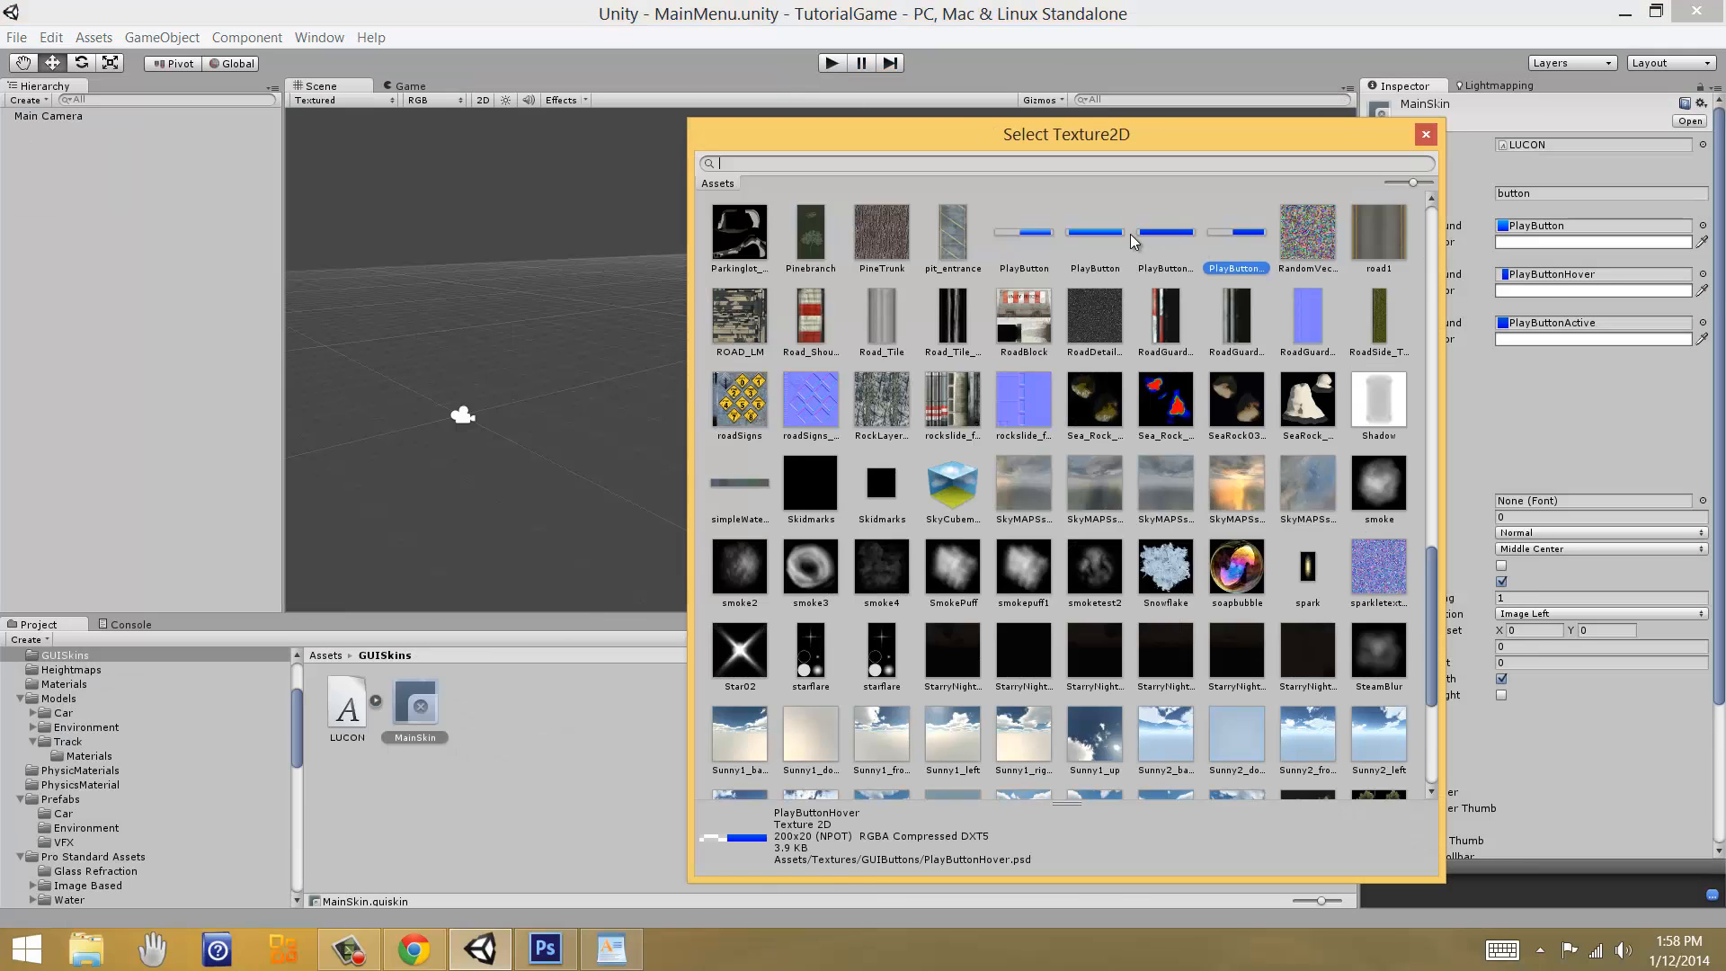
pyautogui.doubleClick(1095, 232)
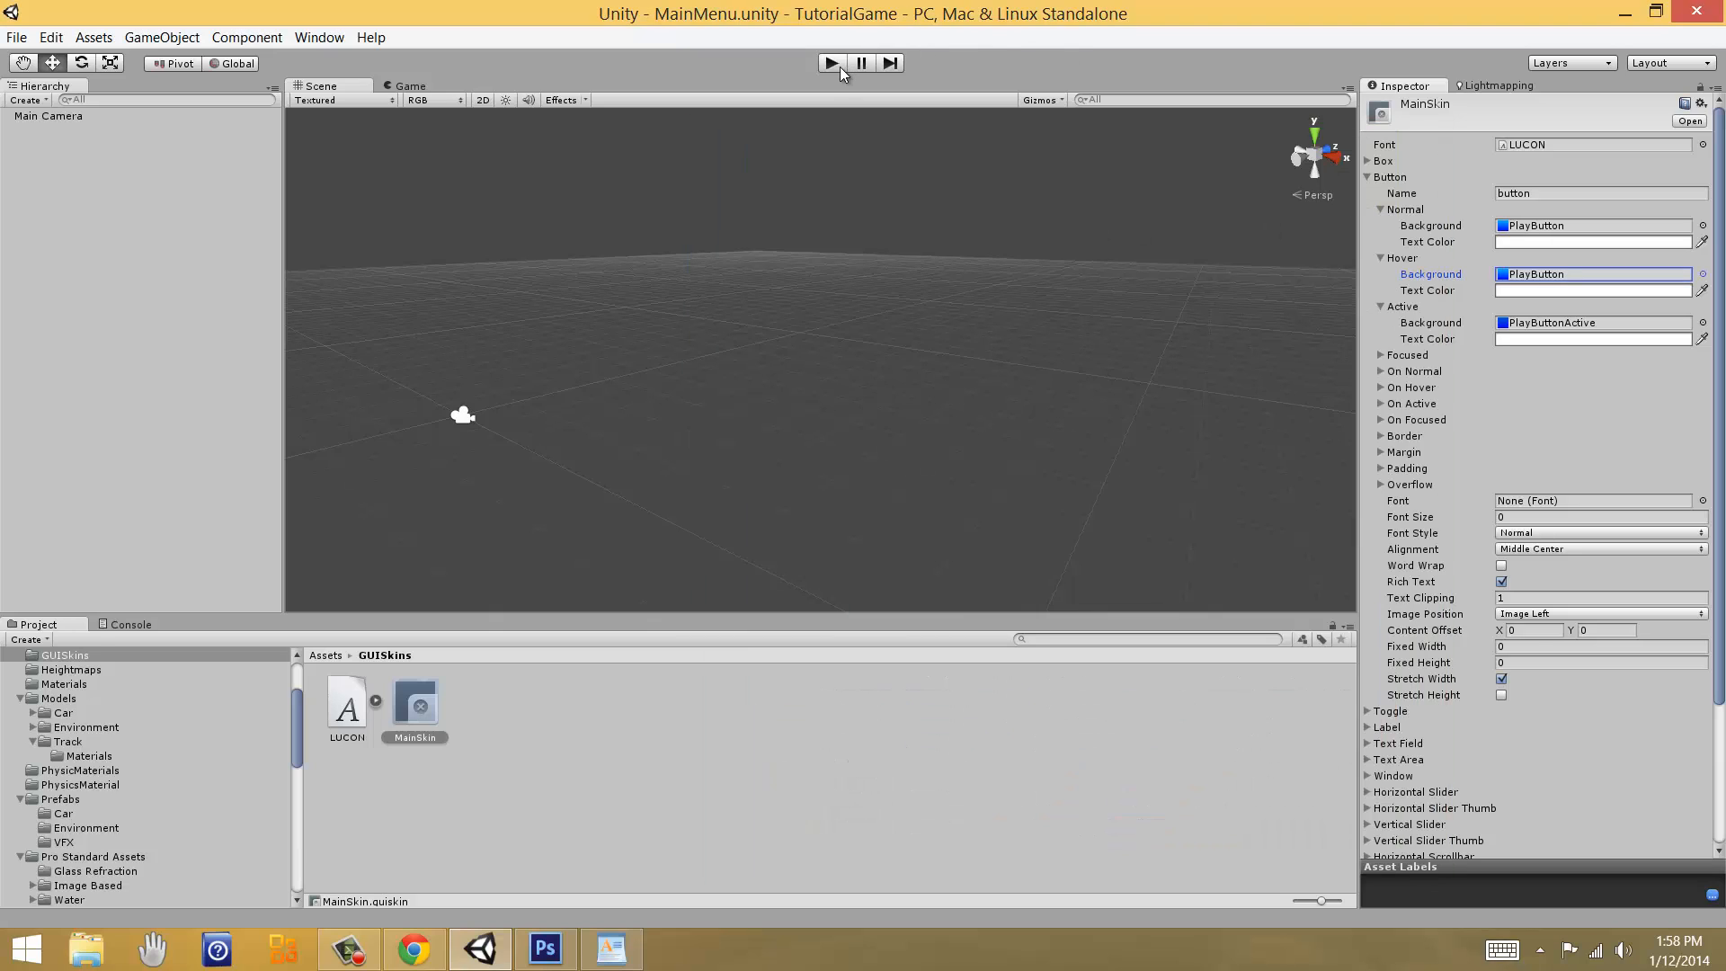
pyautogui.click(838, 64)
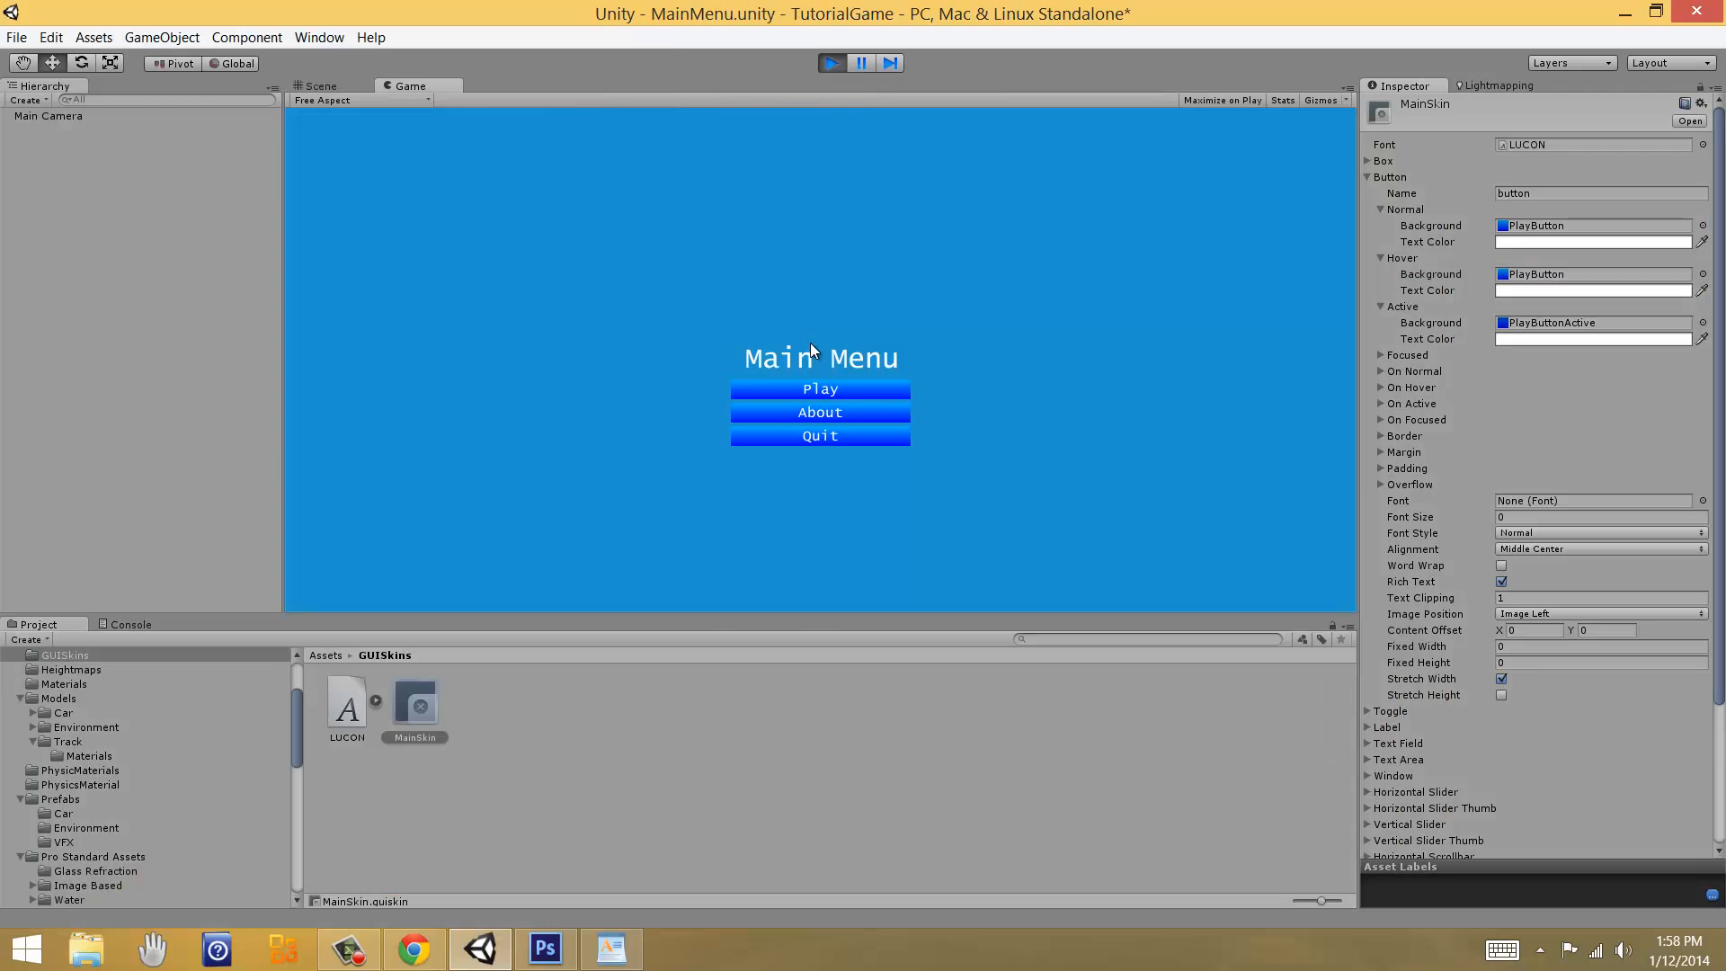
pyautogui.click(823, 392)
pyautogui.click(830, 64)
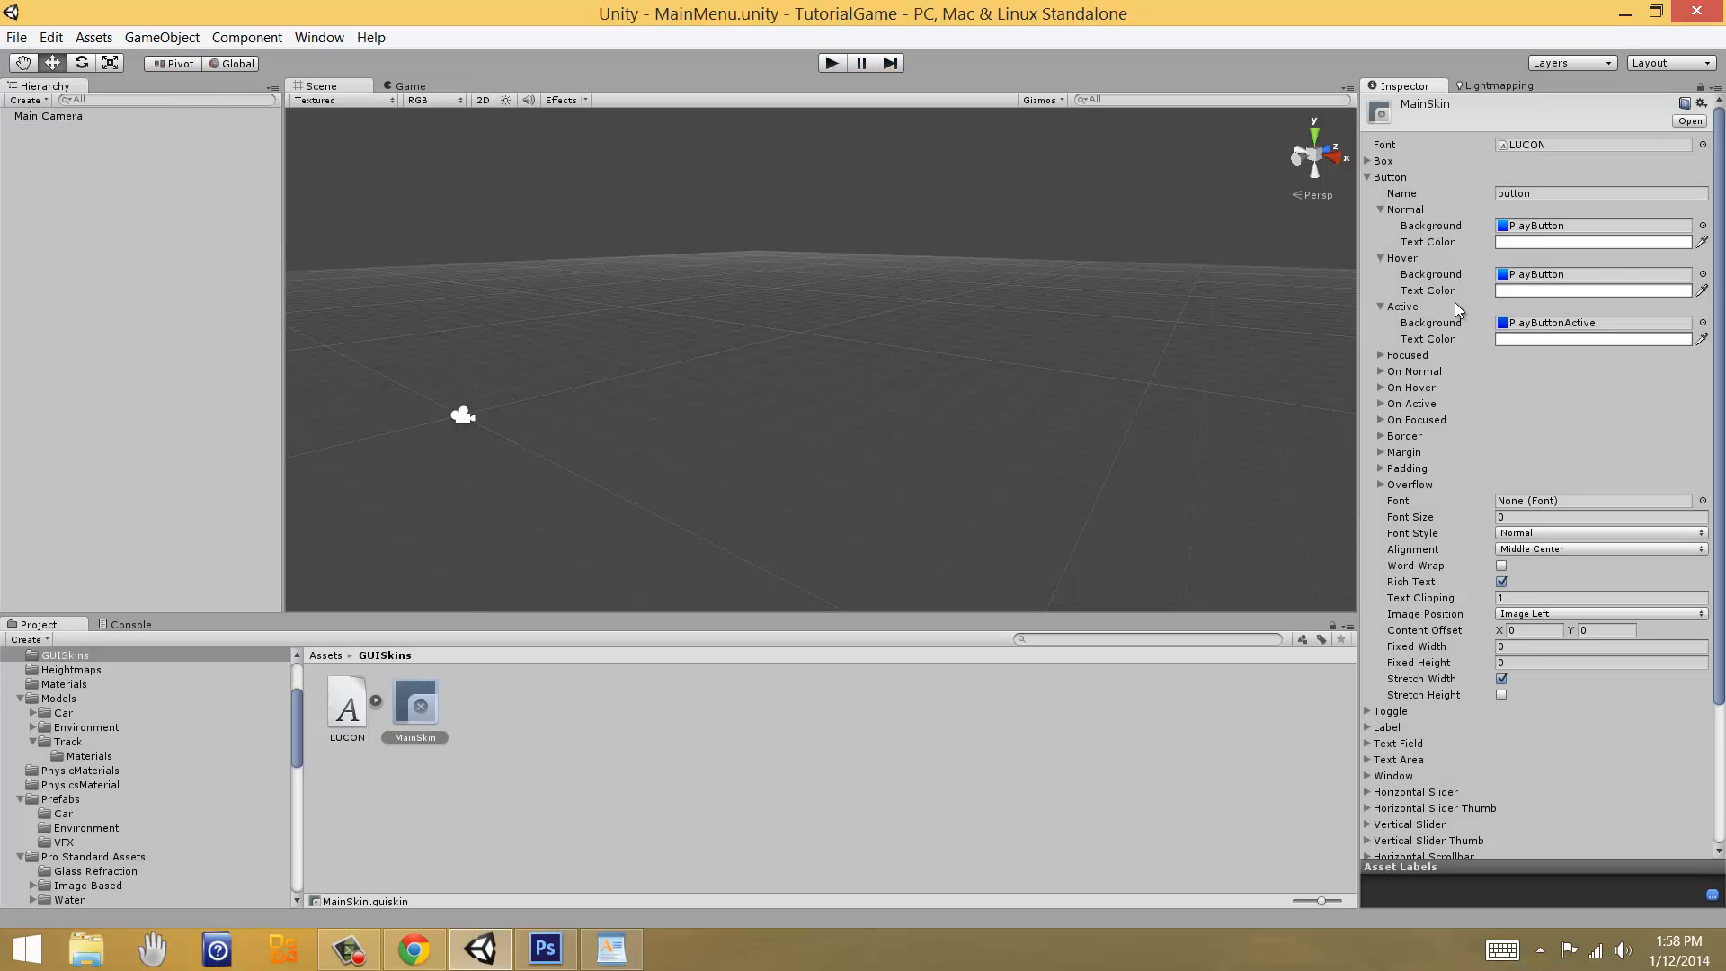
# Step: Set MainSkin's button Hover background to PlayButtonActive and leave the texture selection closed
pyautogui.click(1702, 275)
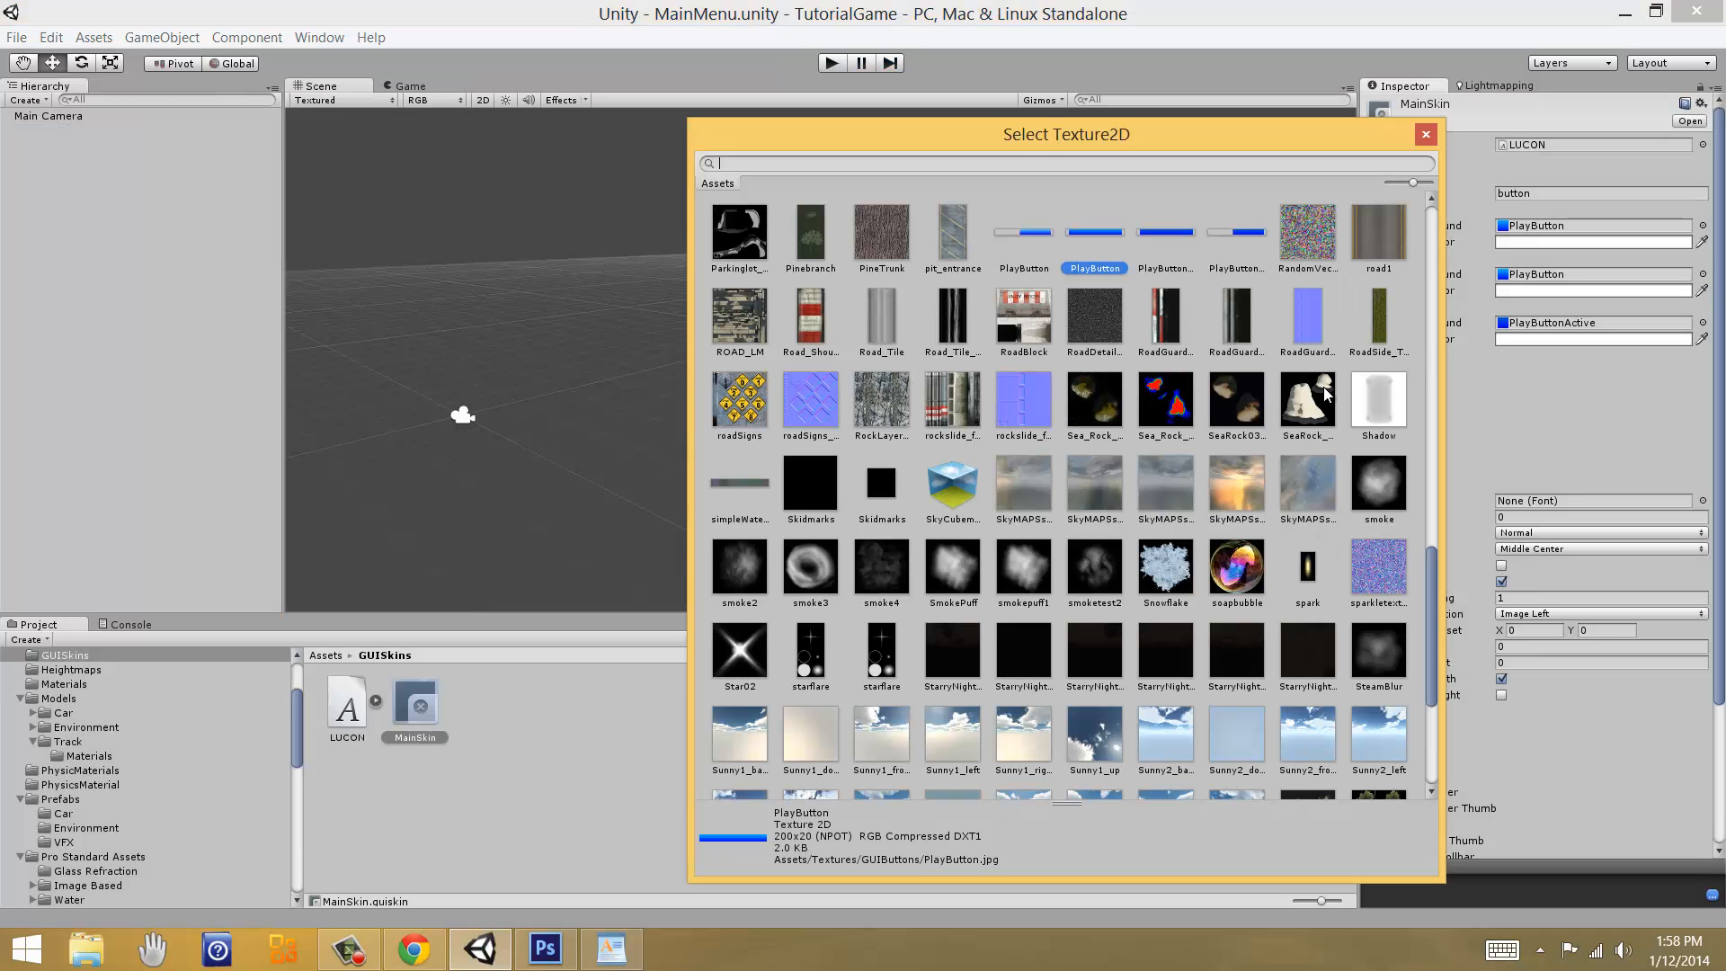
pyautogui.doubleClick(1171, 242)
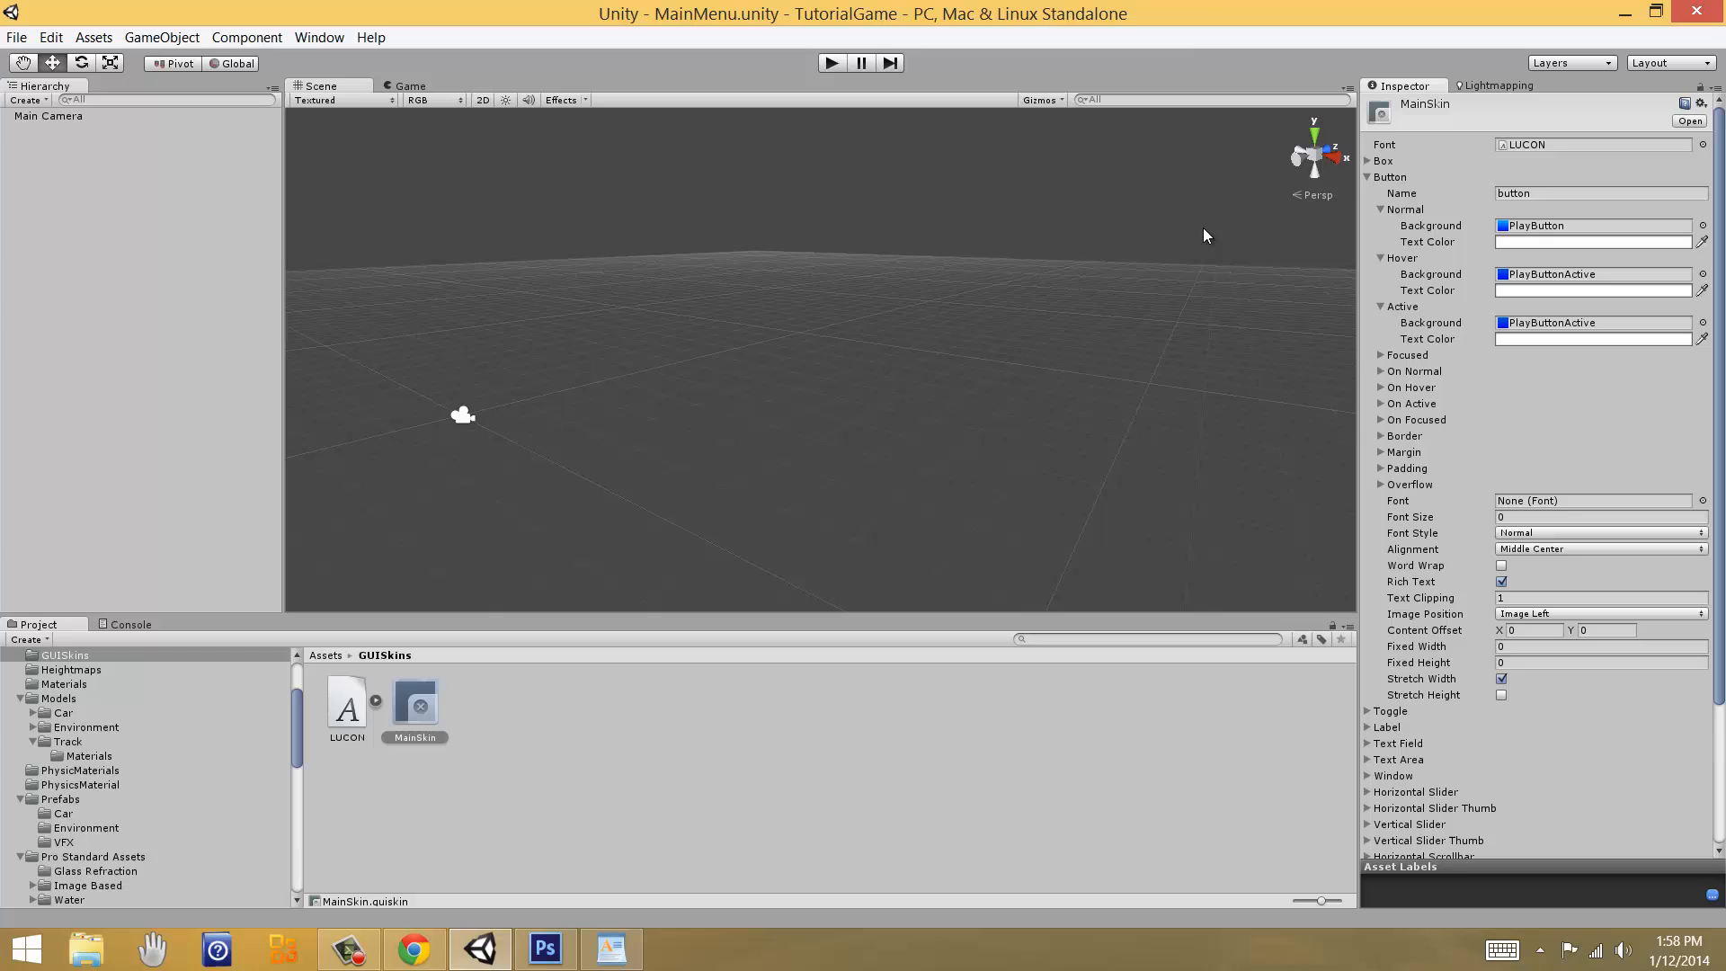
pyautogui.click(1703, 275)
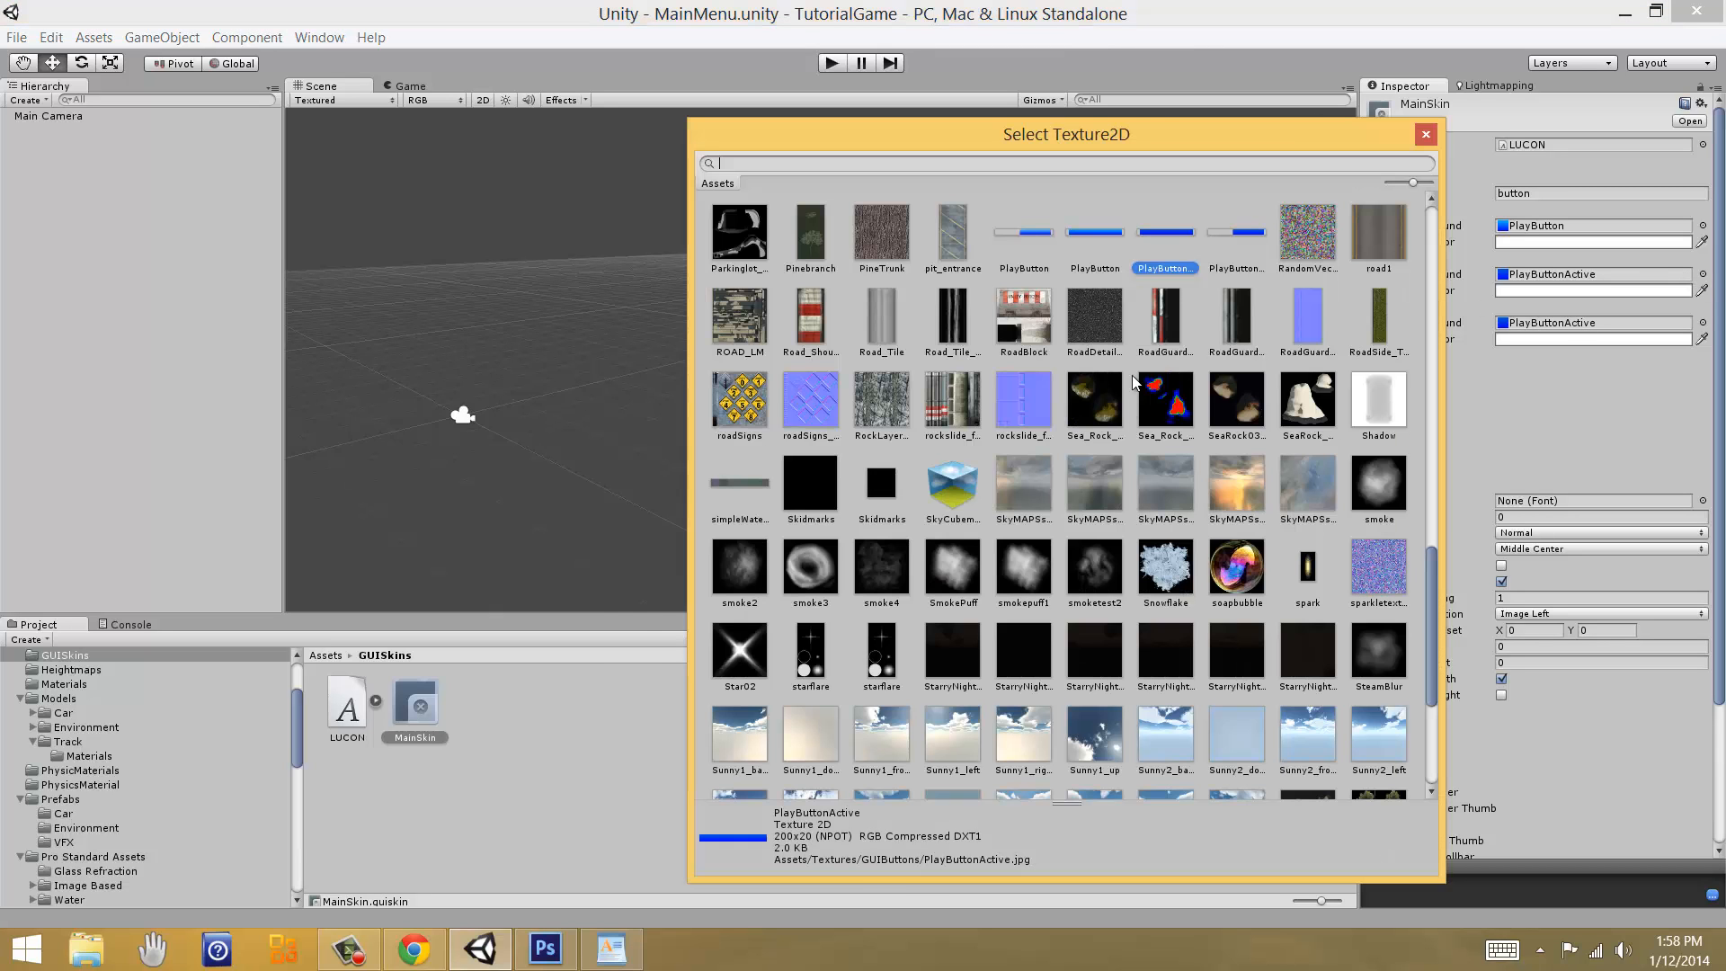
pyautogui.click(1426, 134)
# Step: Switch to Photoshop, add an empty layer to the PlayButtonHover document and delete the Rectangle 1 layer
pyautogui.click(545, 949)
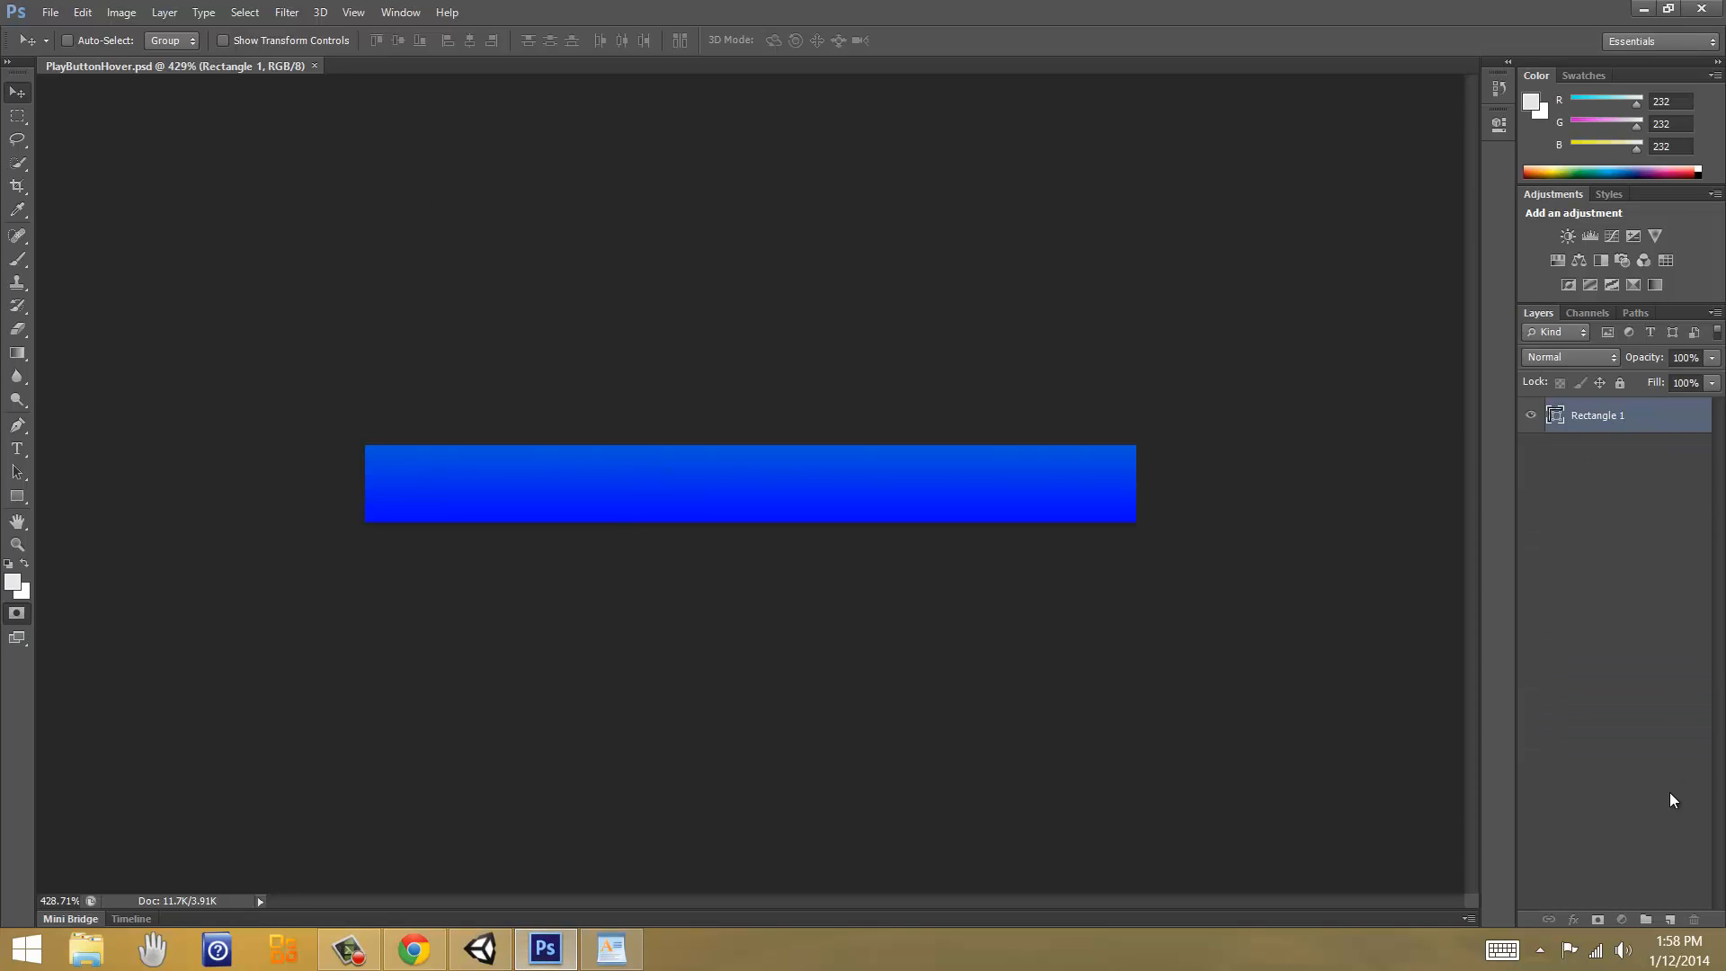
pyautogui.click(1667, 916)
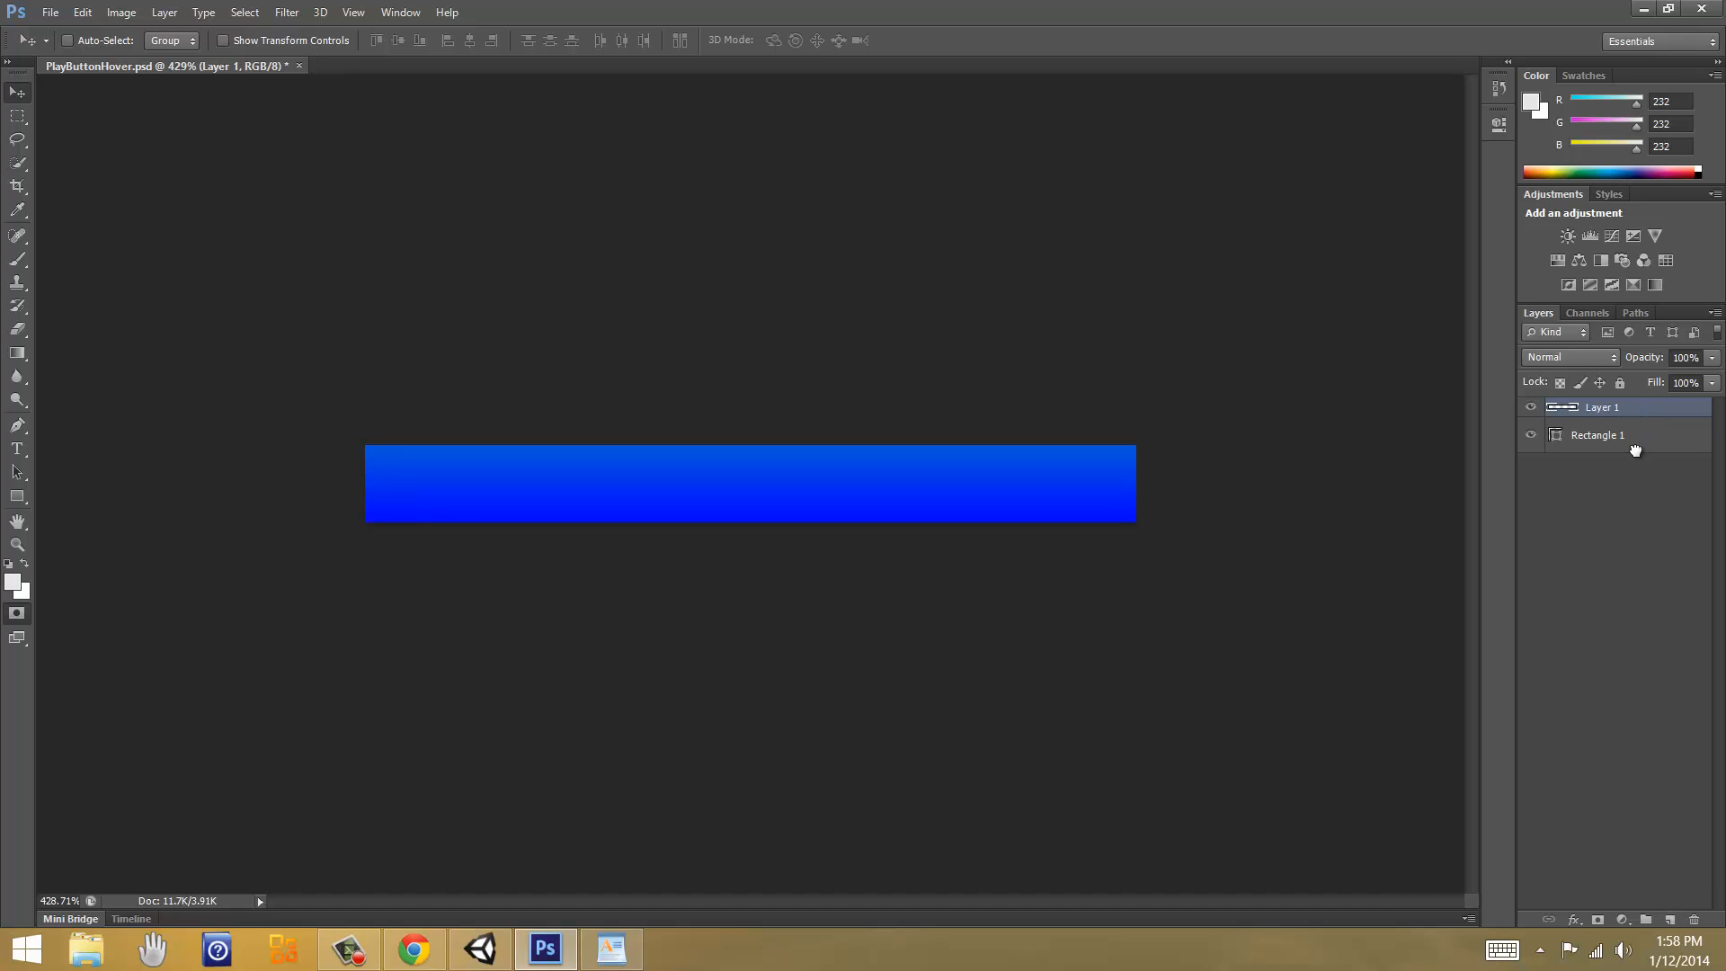
pyautogui.moveTo(1630, 438); pyautogui.dragTo(1694, 919)
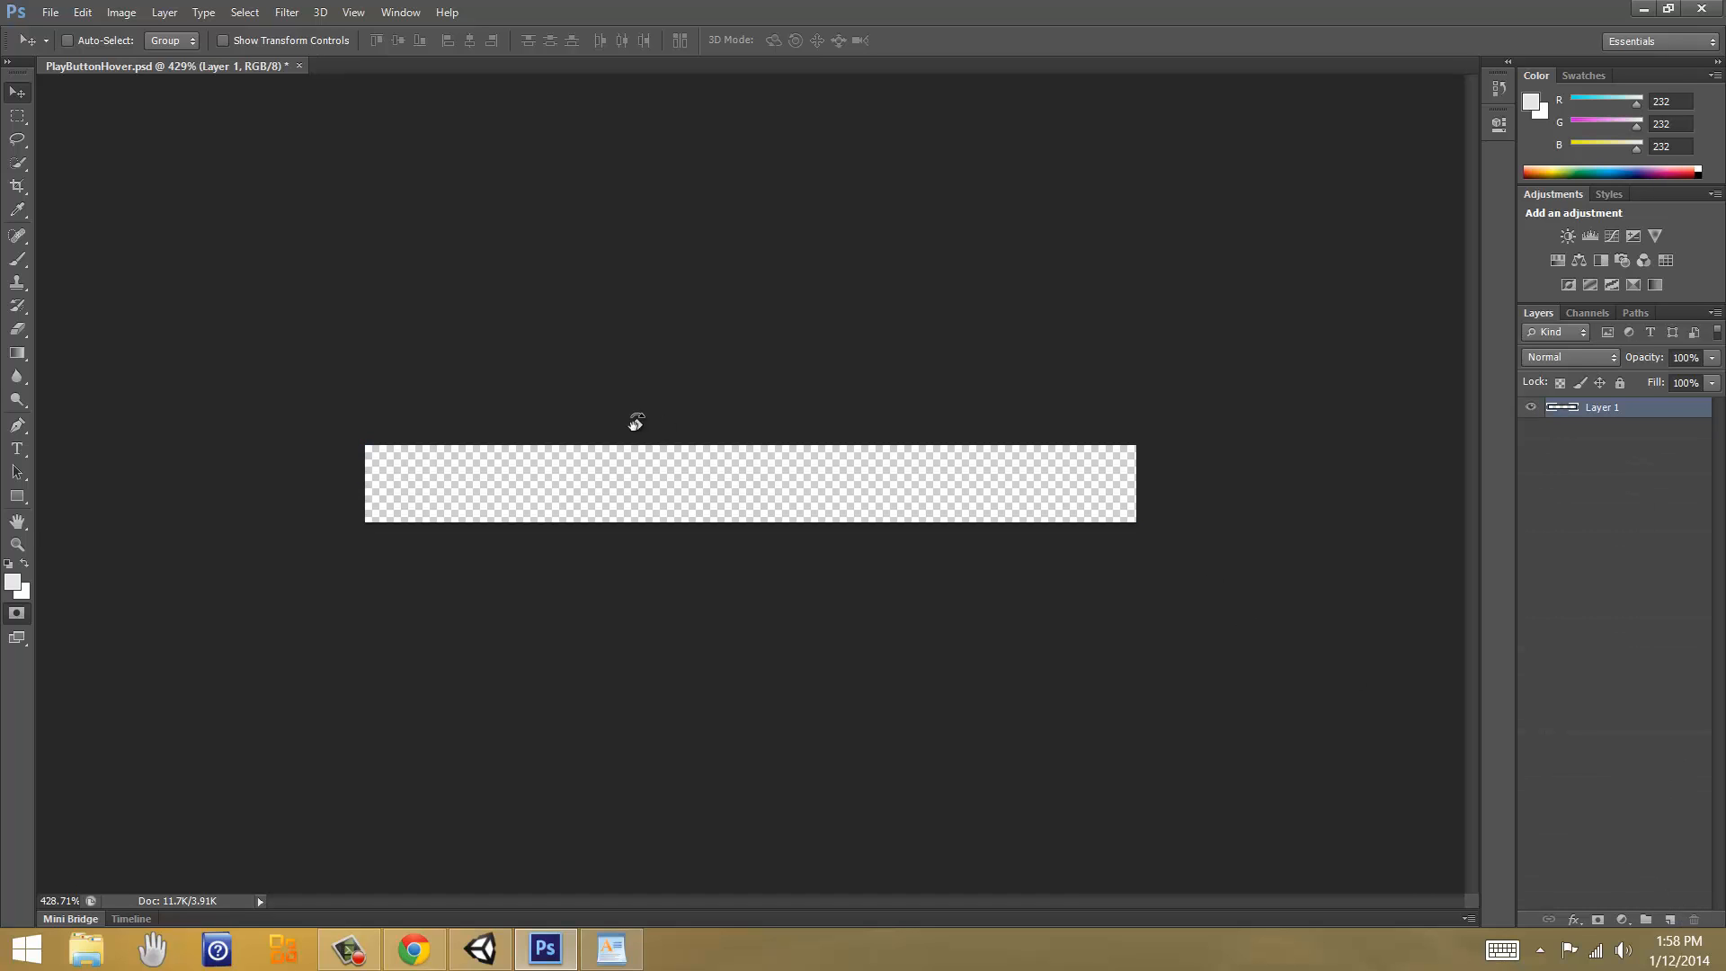
# Step: Choose the Rectangle tool and set the end colour stop of its fill gradient to the lighter blue 4c98ff
pyautogui.press('r')
pyautogui.press('u')
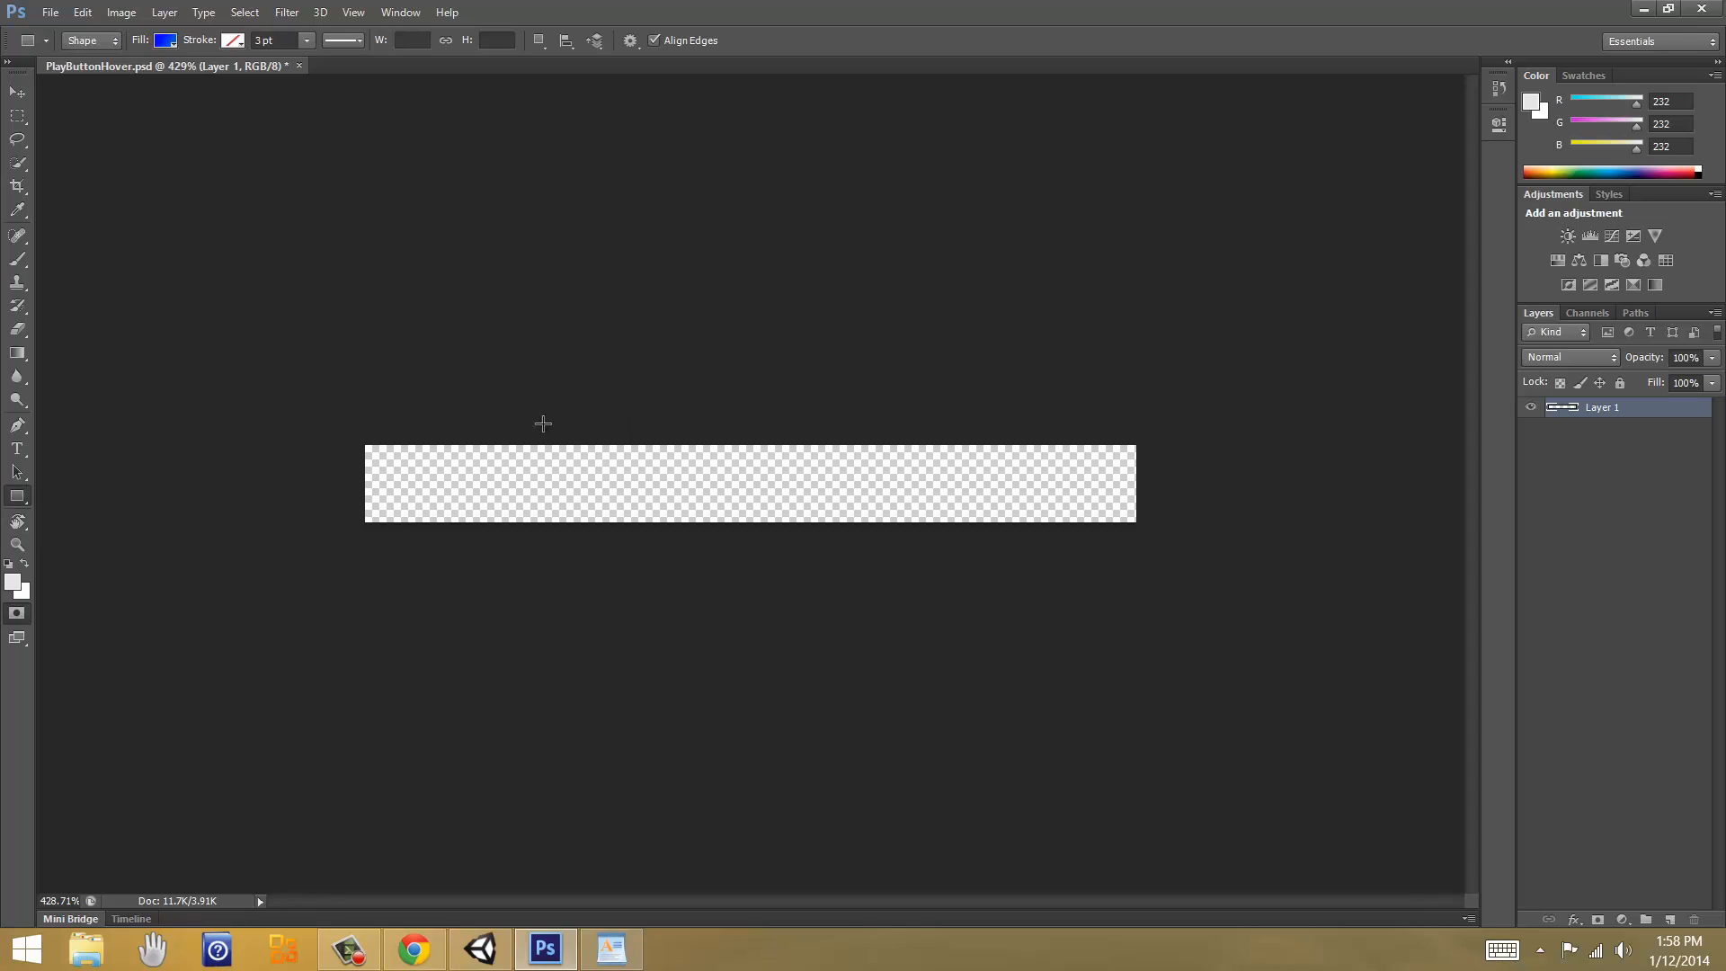
pyautogui.click(165, 41)
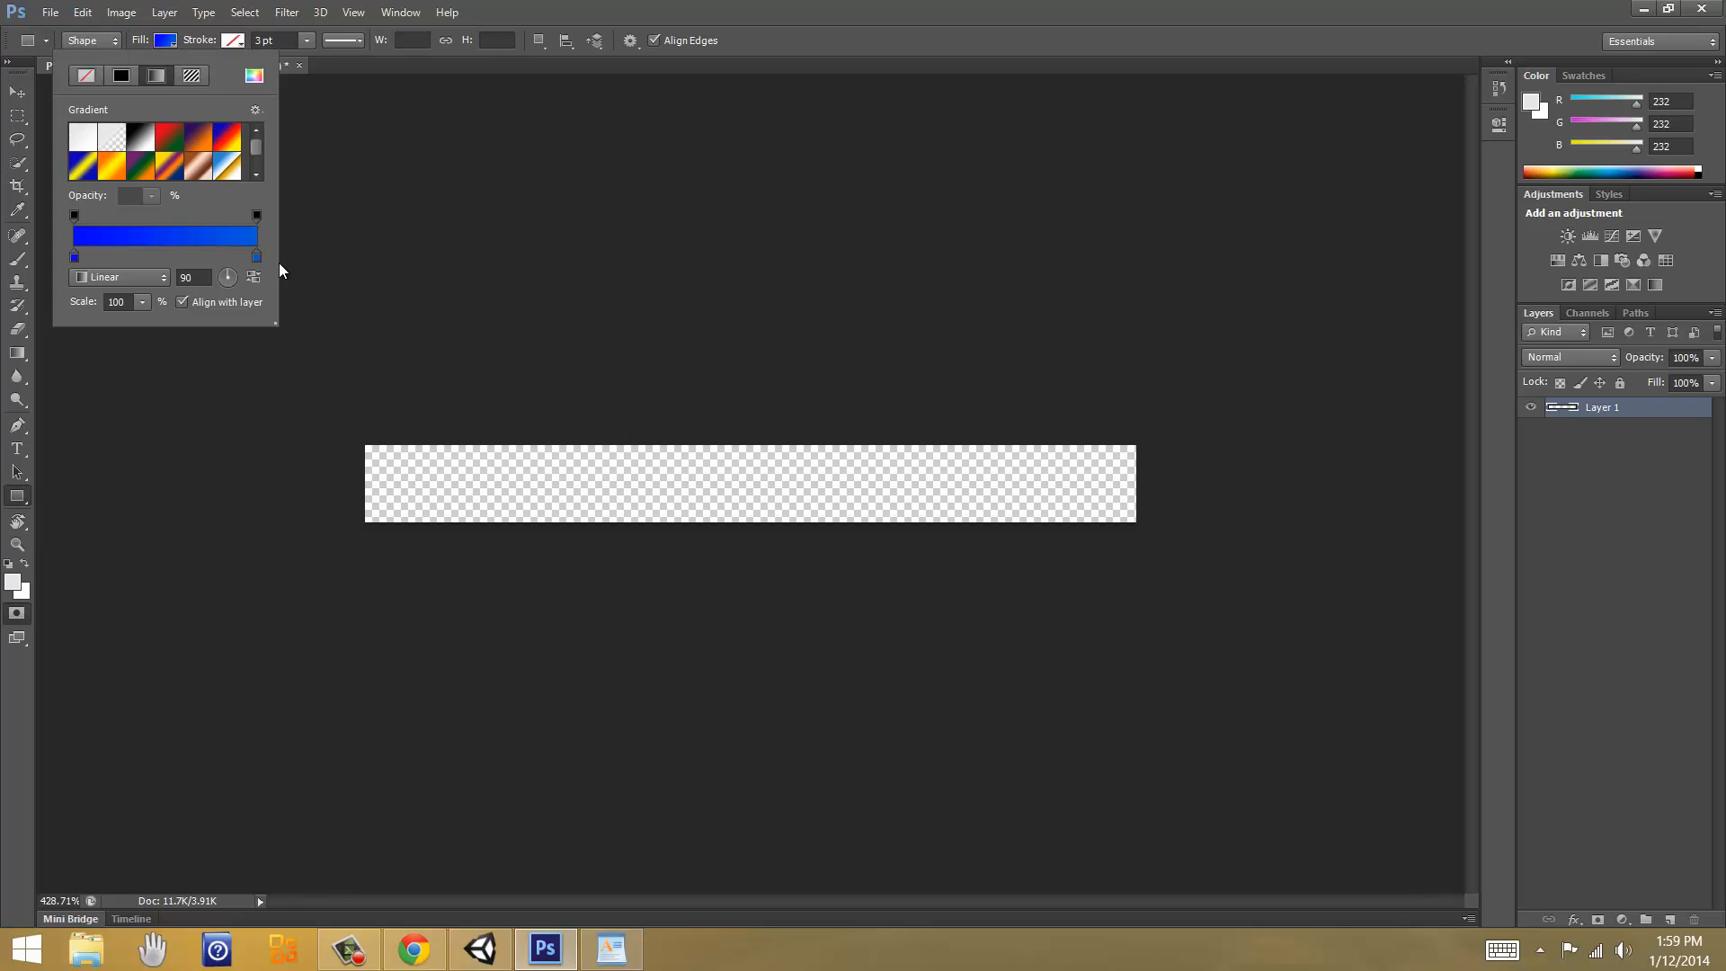
pyautogui.doubleClick(256, 257)
pyautogui.click(790, 250)
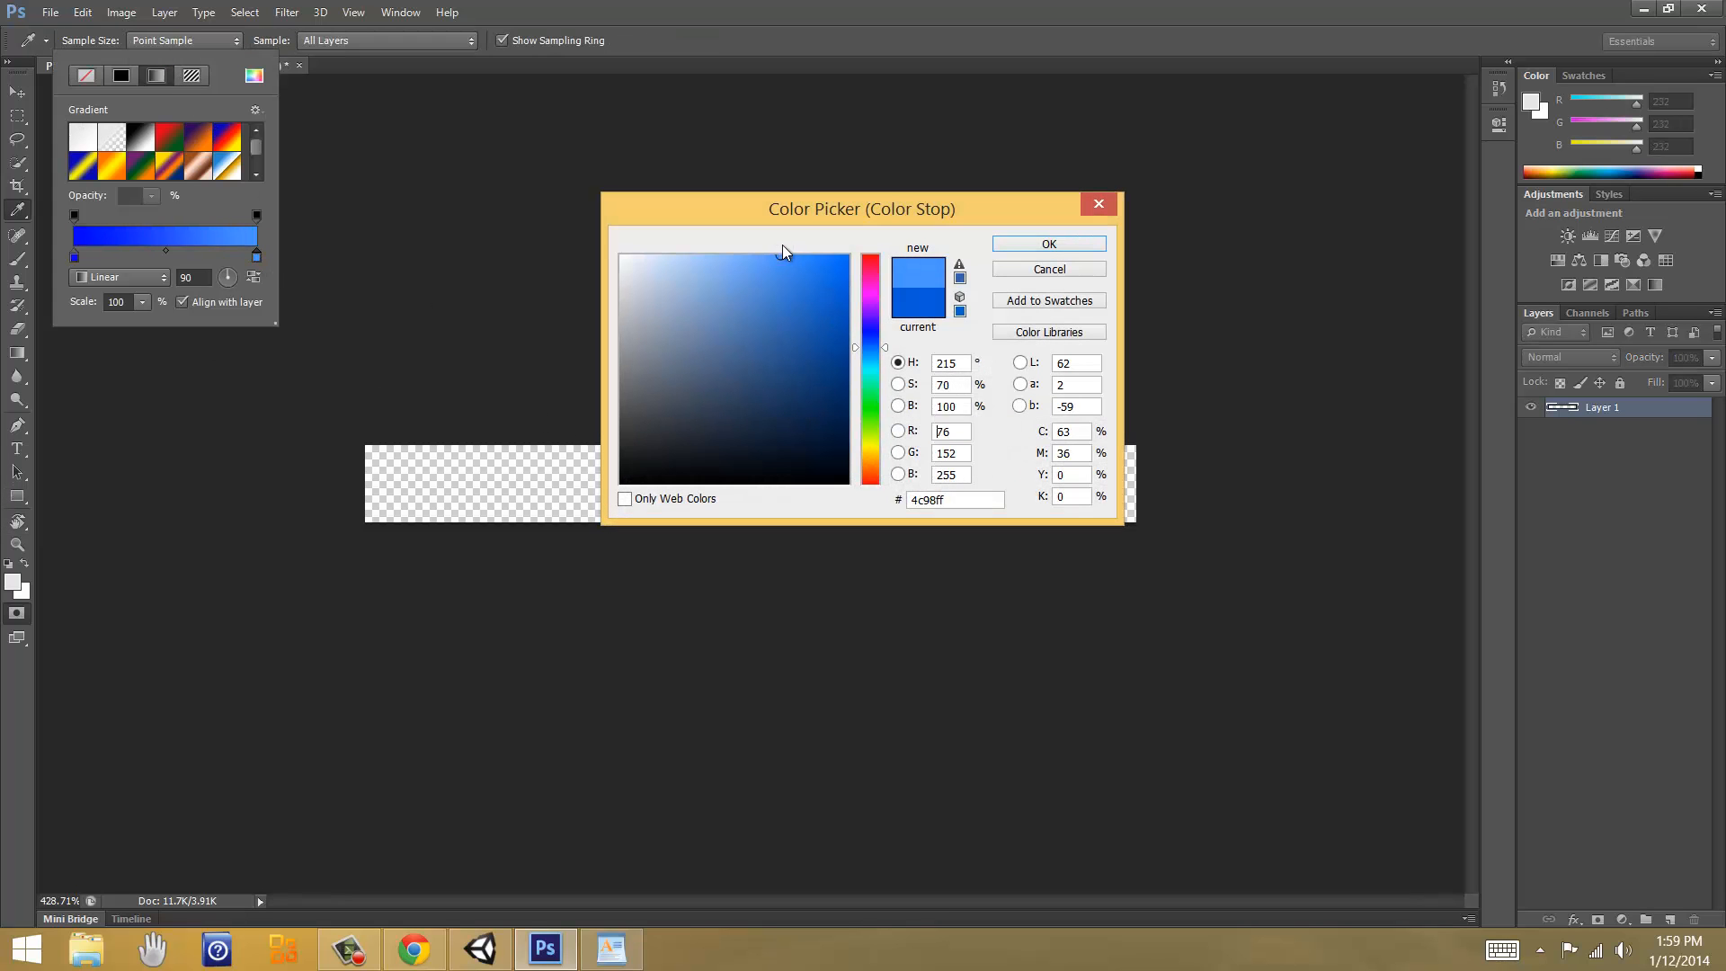
pyautogui.click(1049, 243)
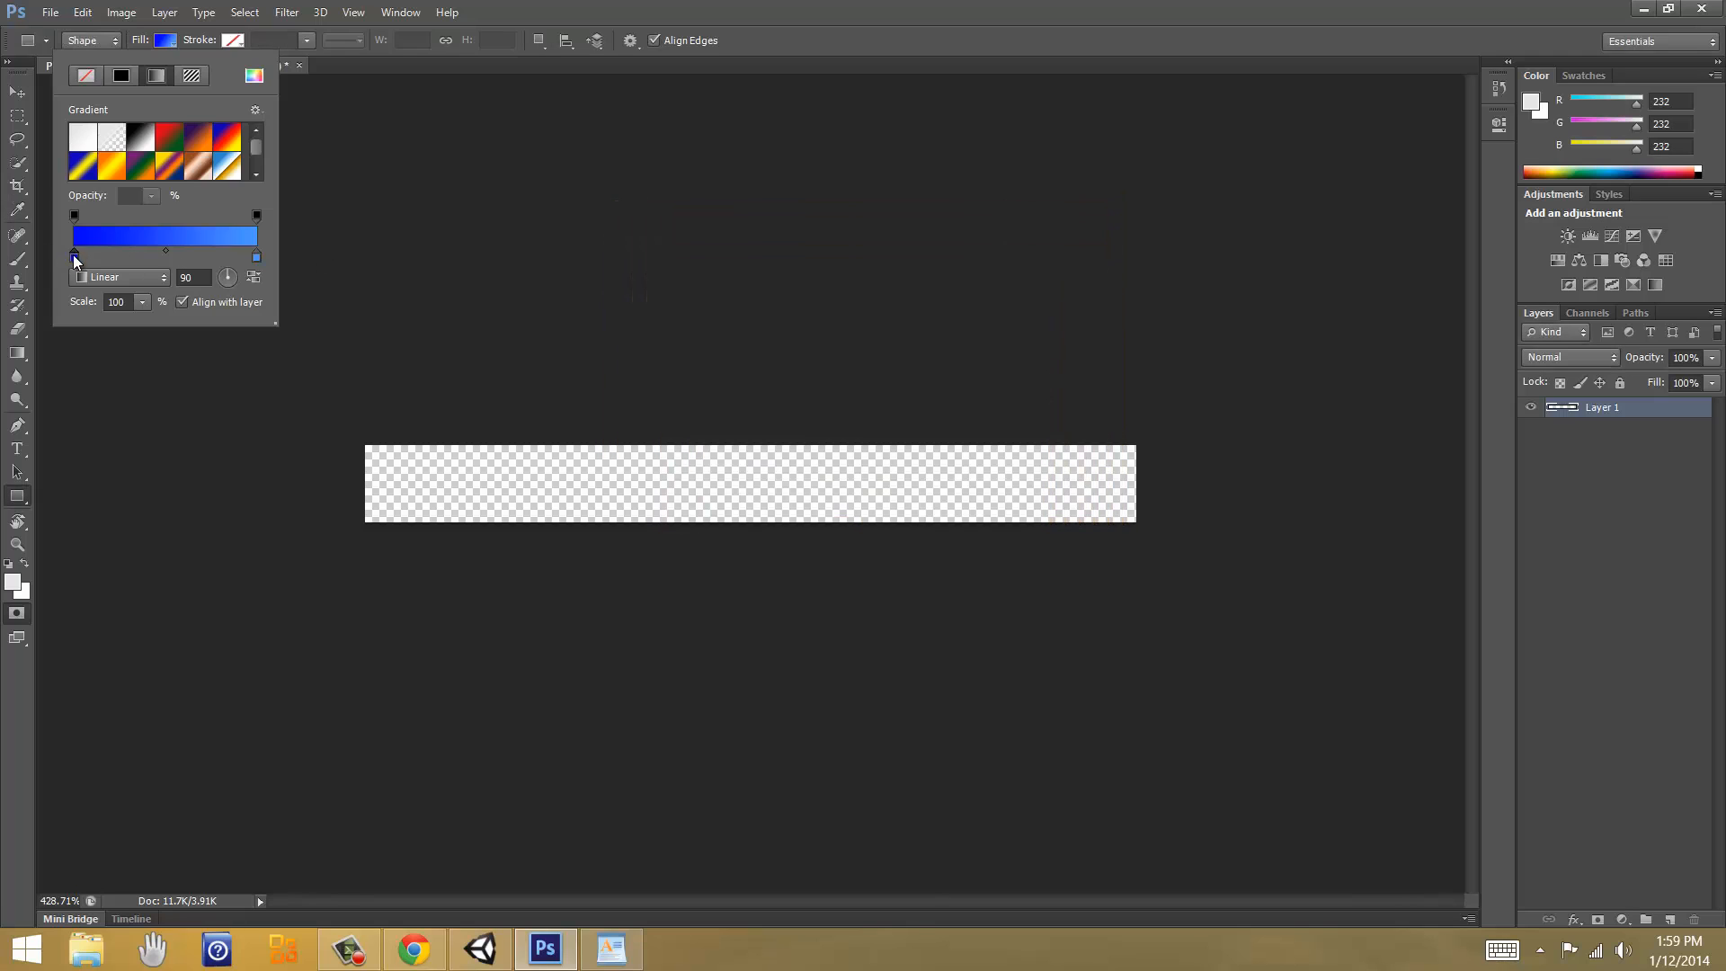
pyautogui.doubleClick(73, 258)
pyautogui.click(877, 361)
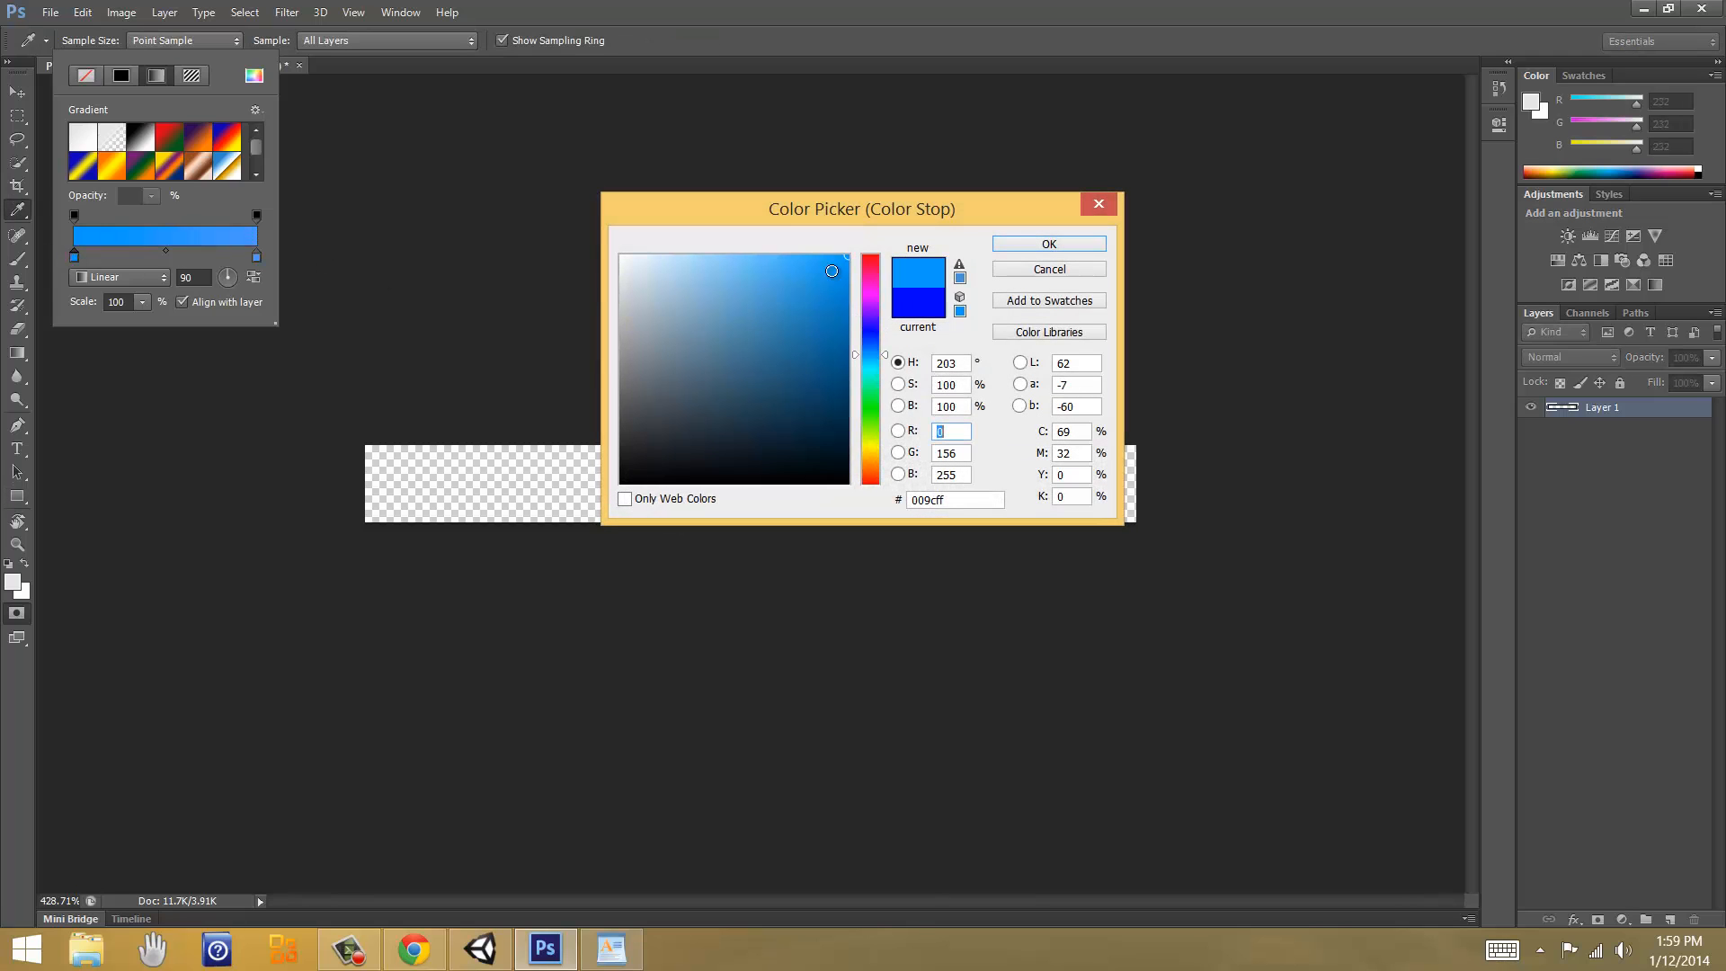
pyautogui.click(997, 272)
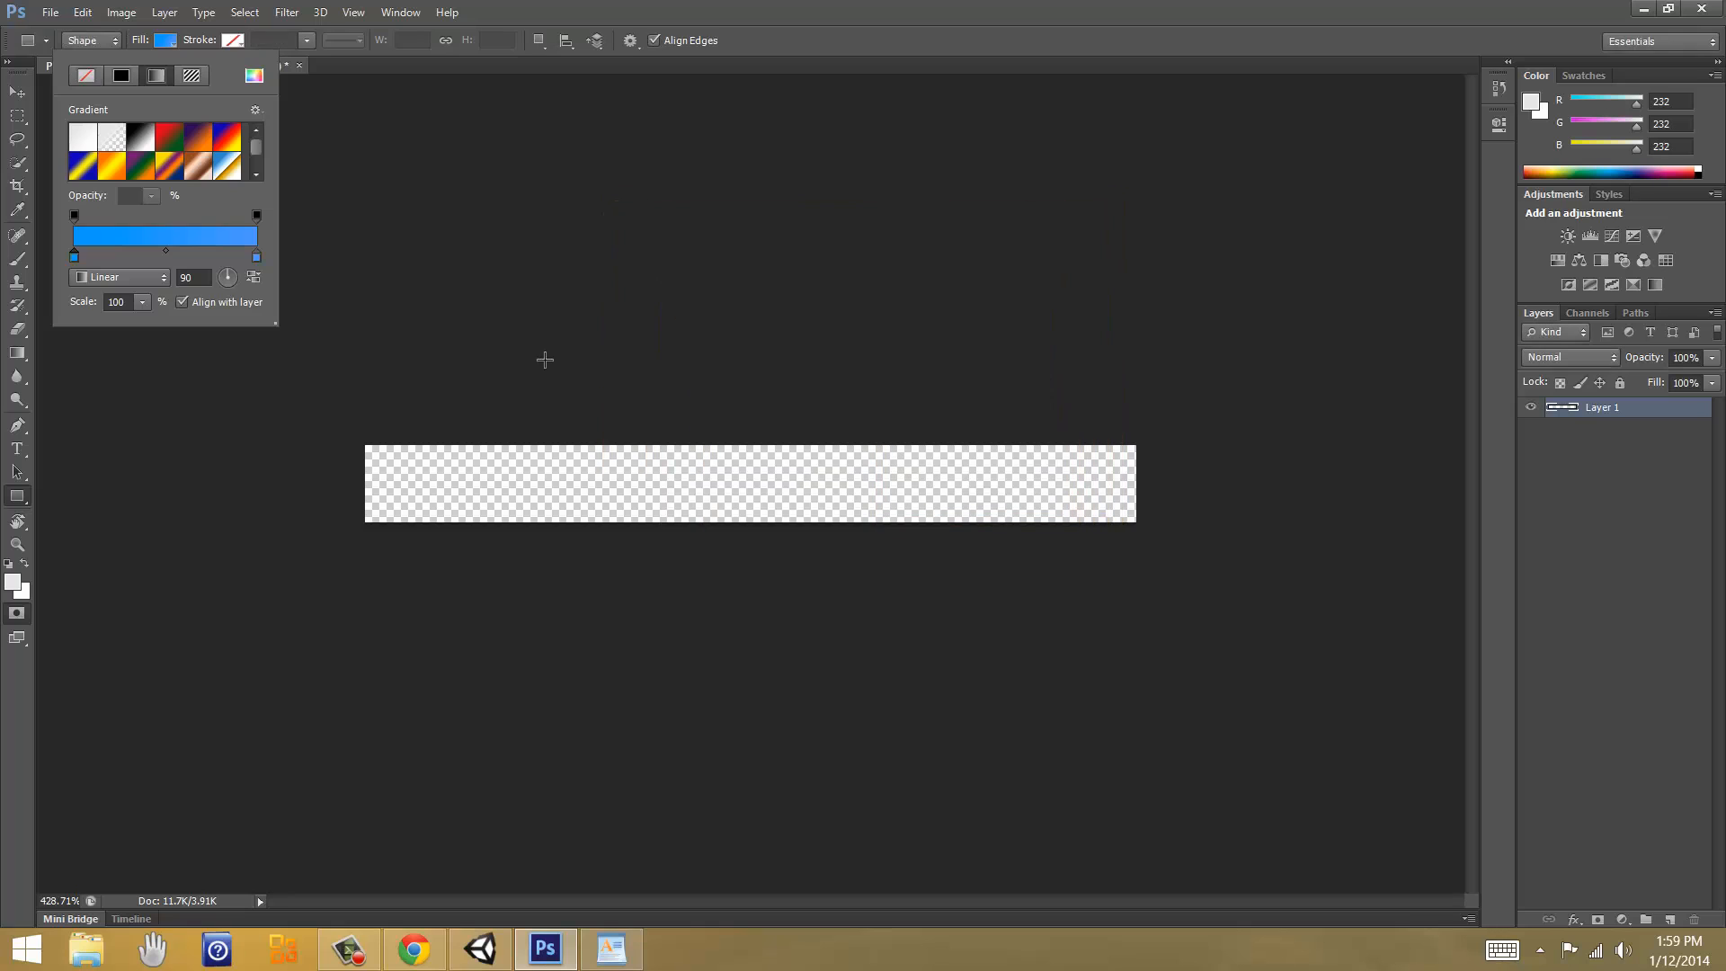
# Step: Draw a gradient-filled rectangle about 202 by 24 px covering the whole canvas
pyautogui.moveTo(362, 439); pyautogui.dragTo(1140, 531)
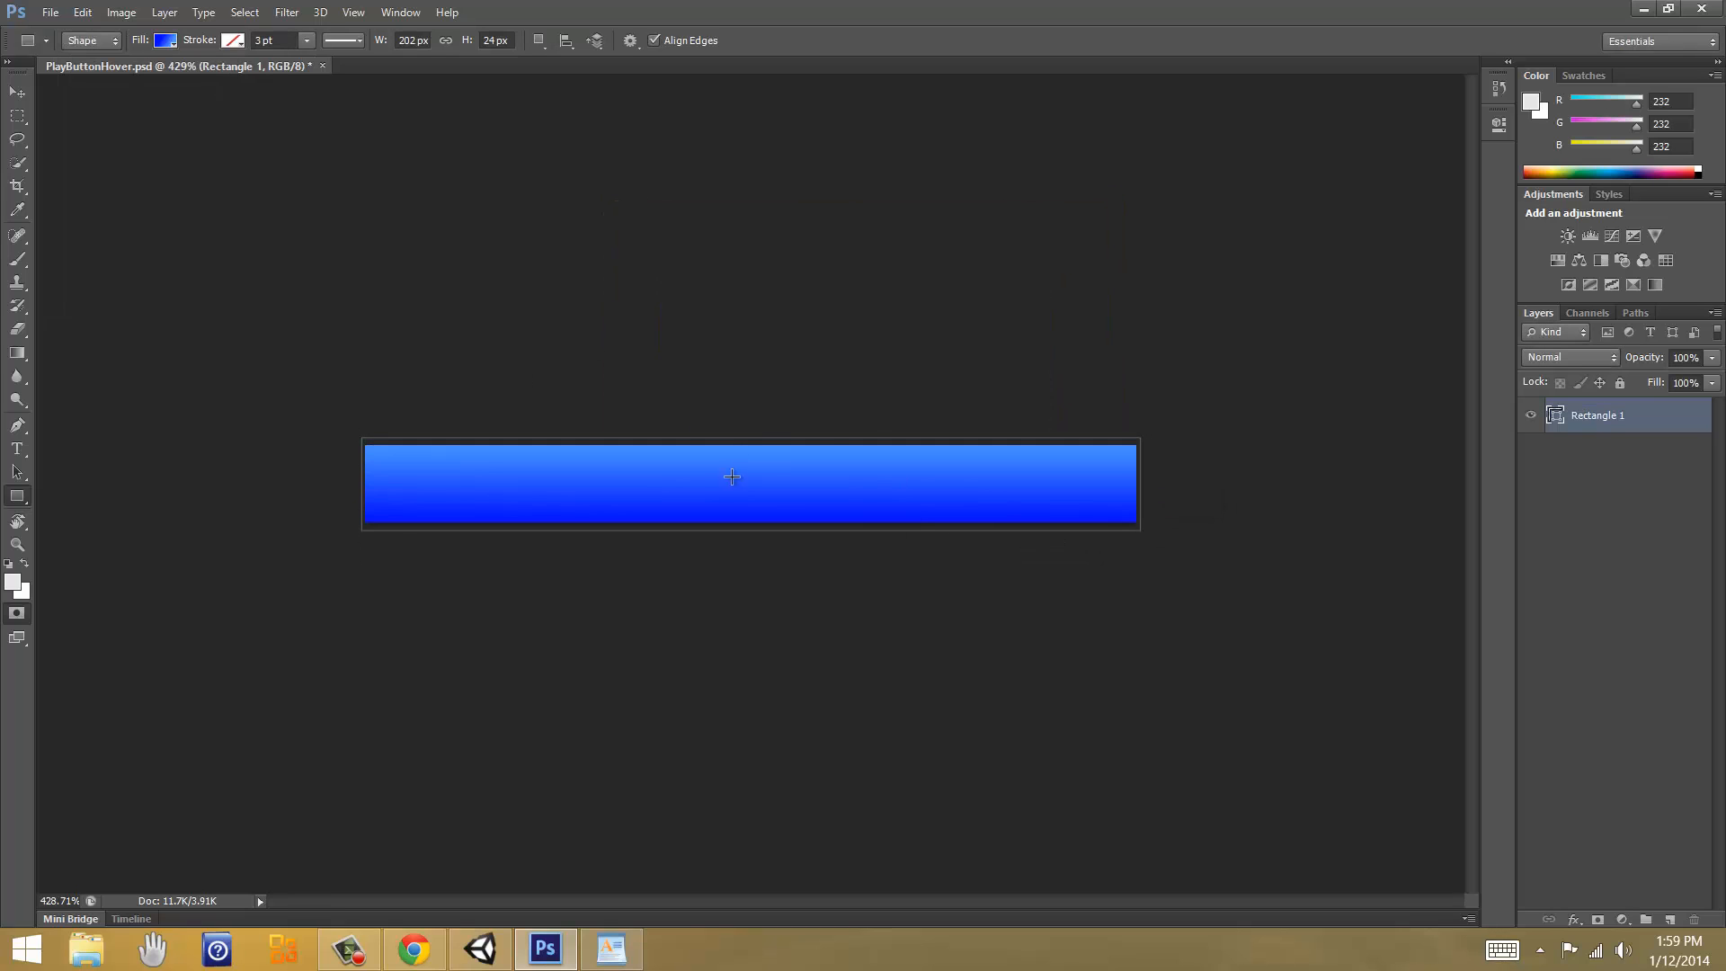
pyautogui.press('v')
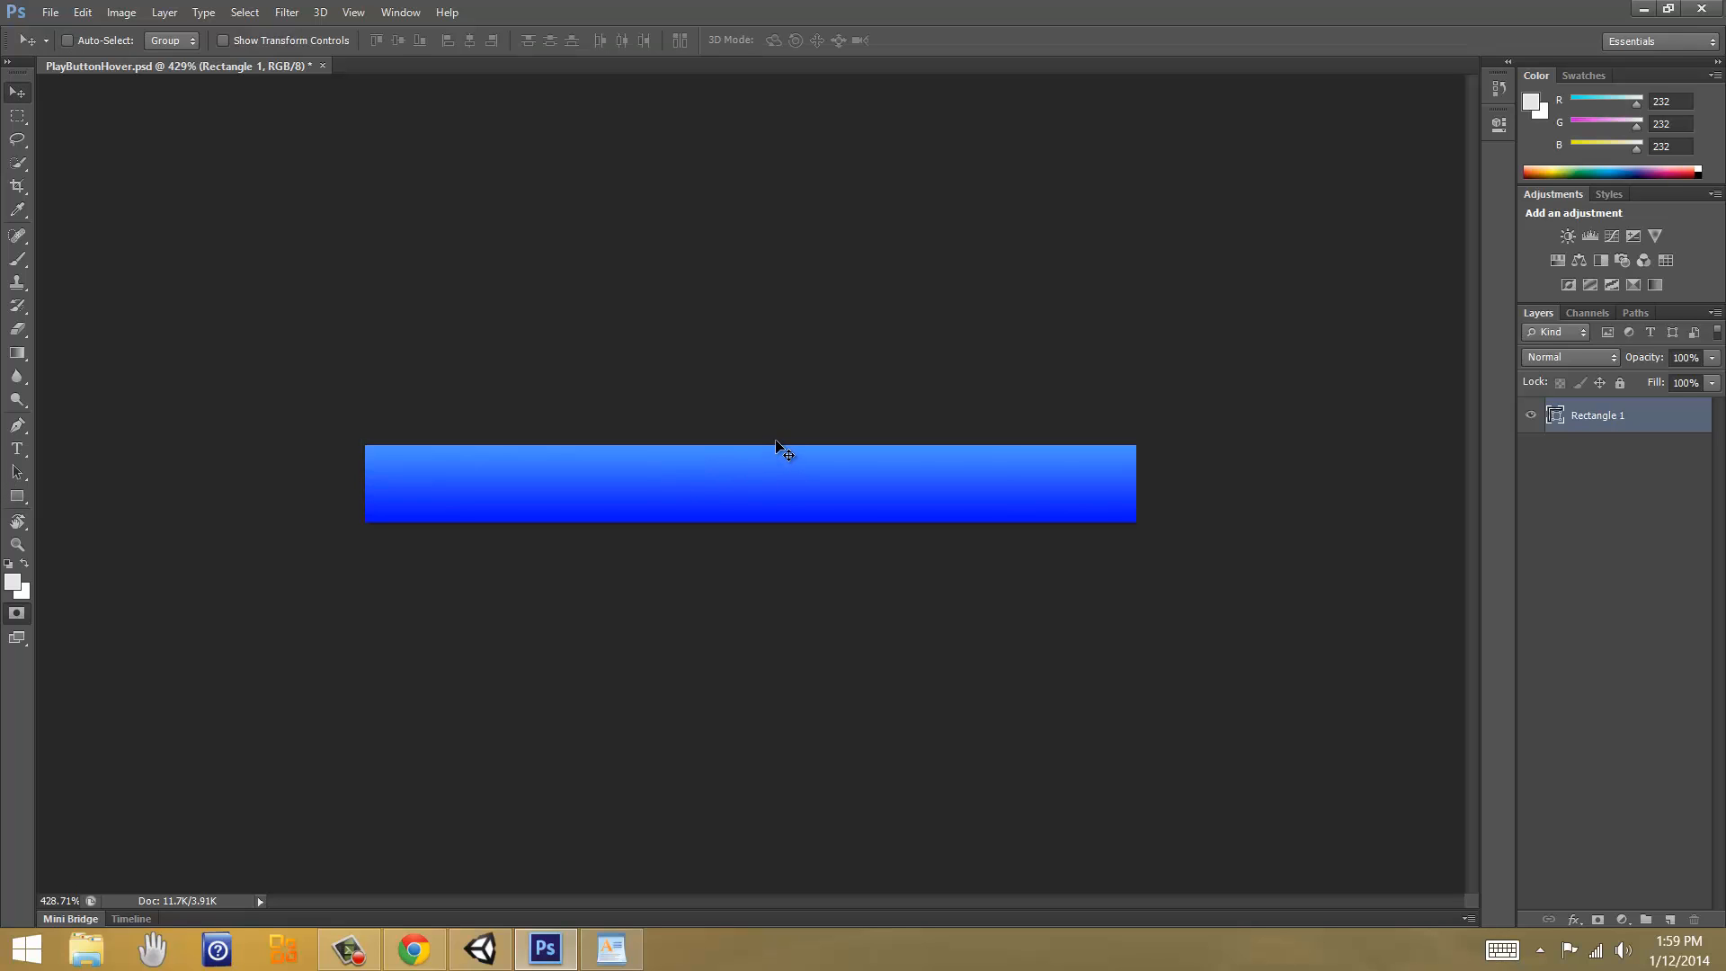
# Step: Save a JPEG copy of the button image as PlayButtonHover.jpg in the GUIButtons folder
pyautogui.hotkey('ctrl', 'shift', 's')
pyautogui.click(868, 478)
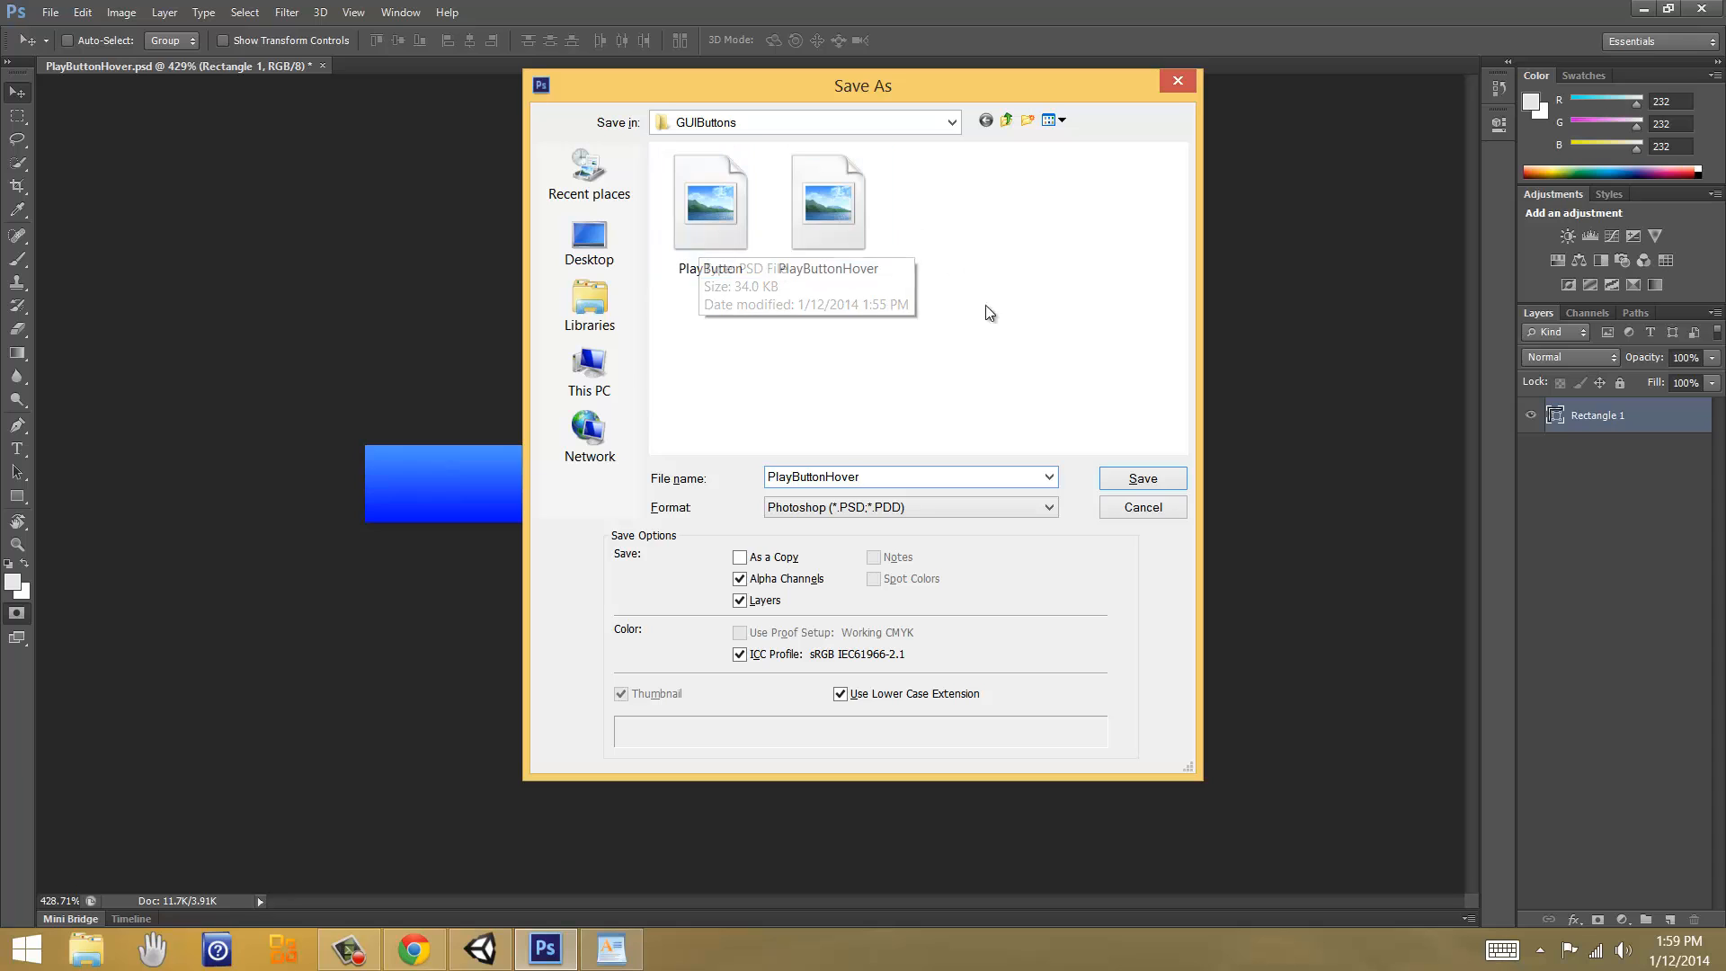
pyautogui.click(858, 507)
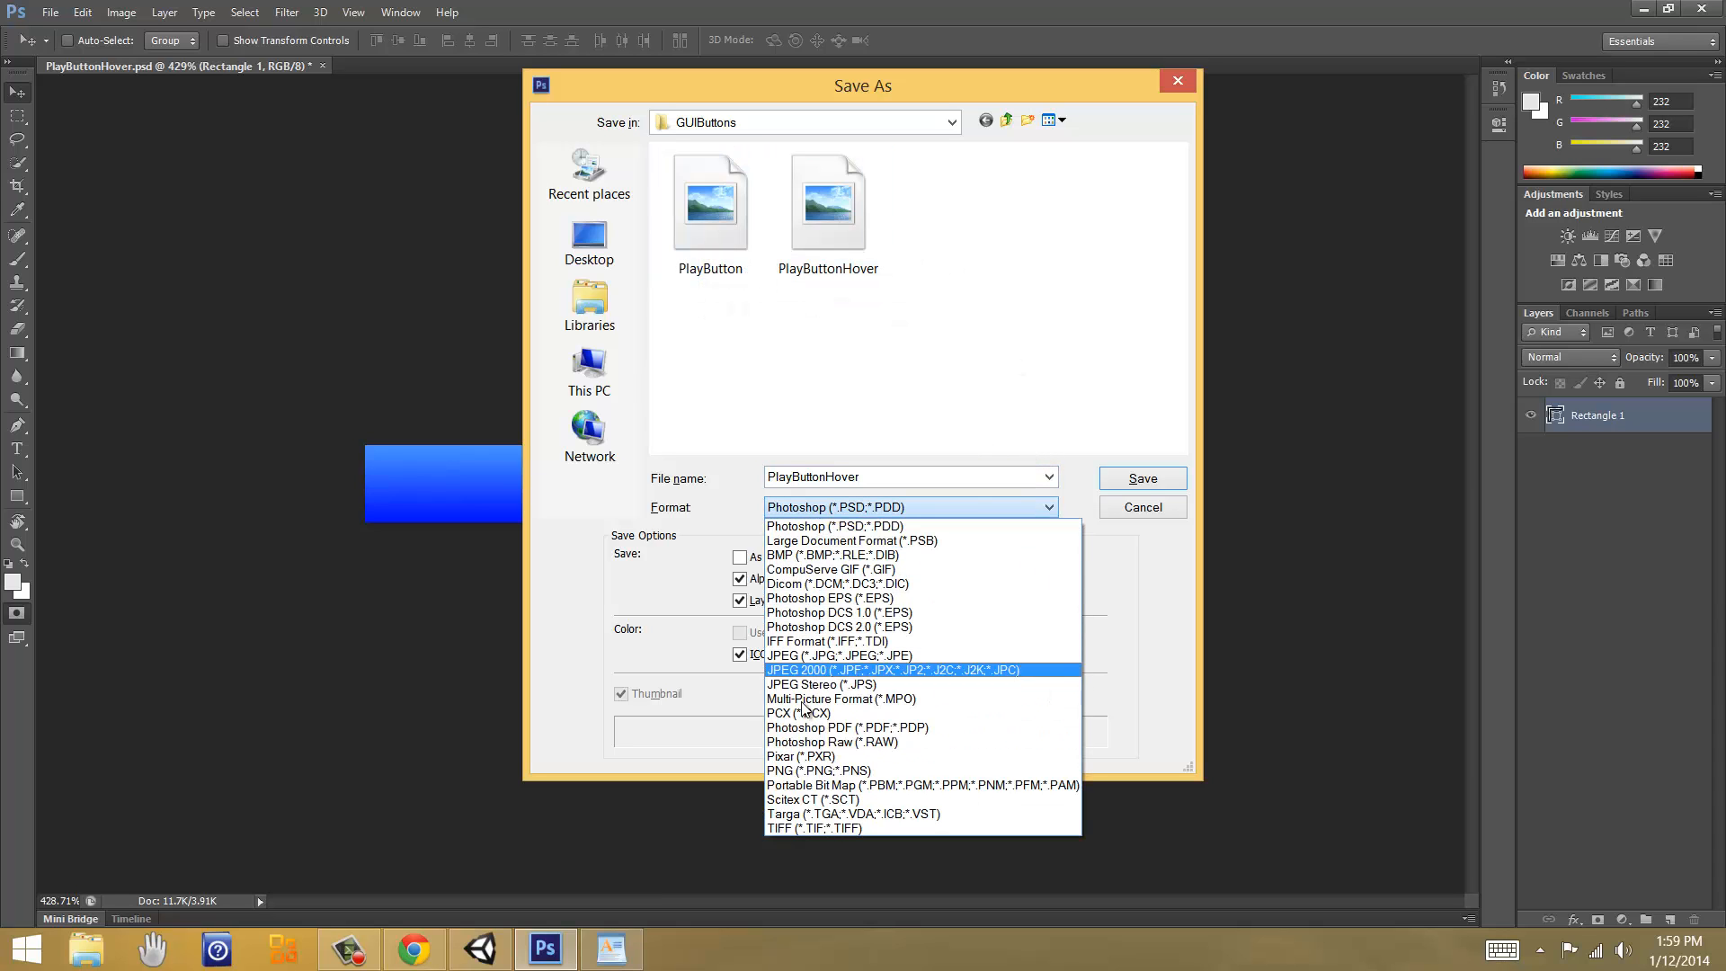
pyautogui.click(841, 655)
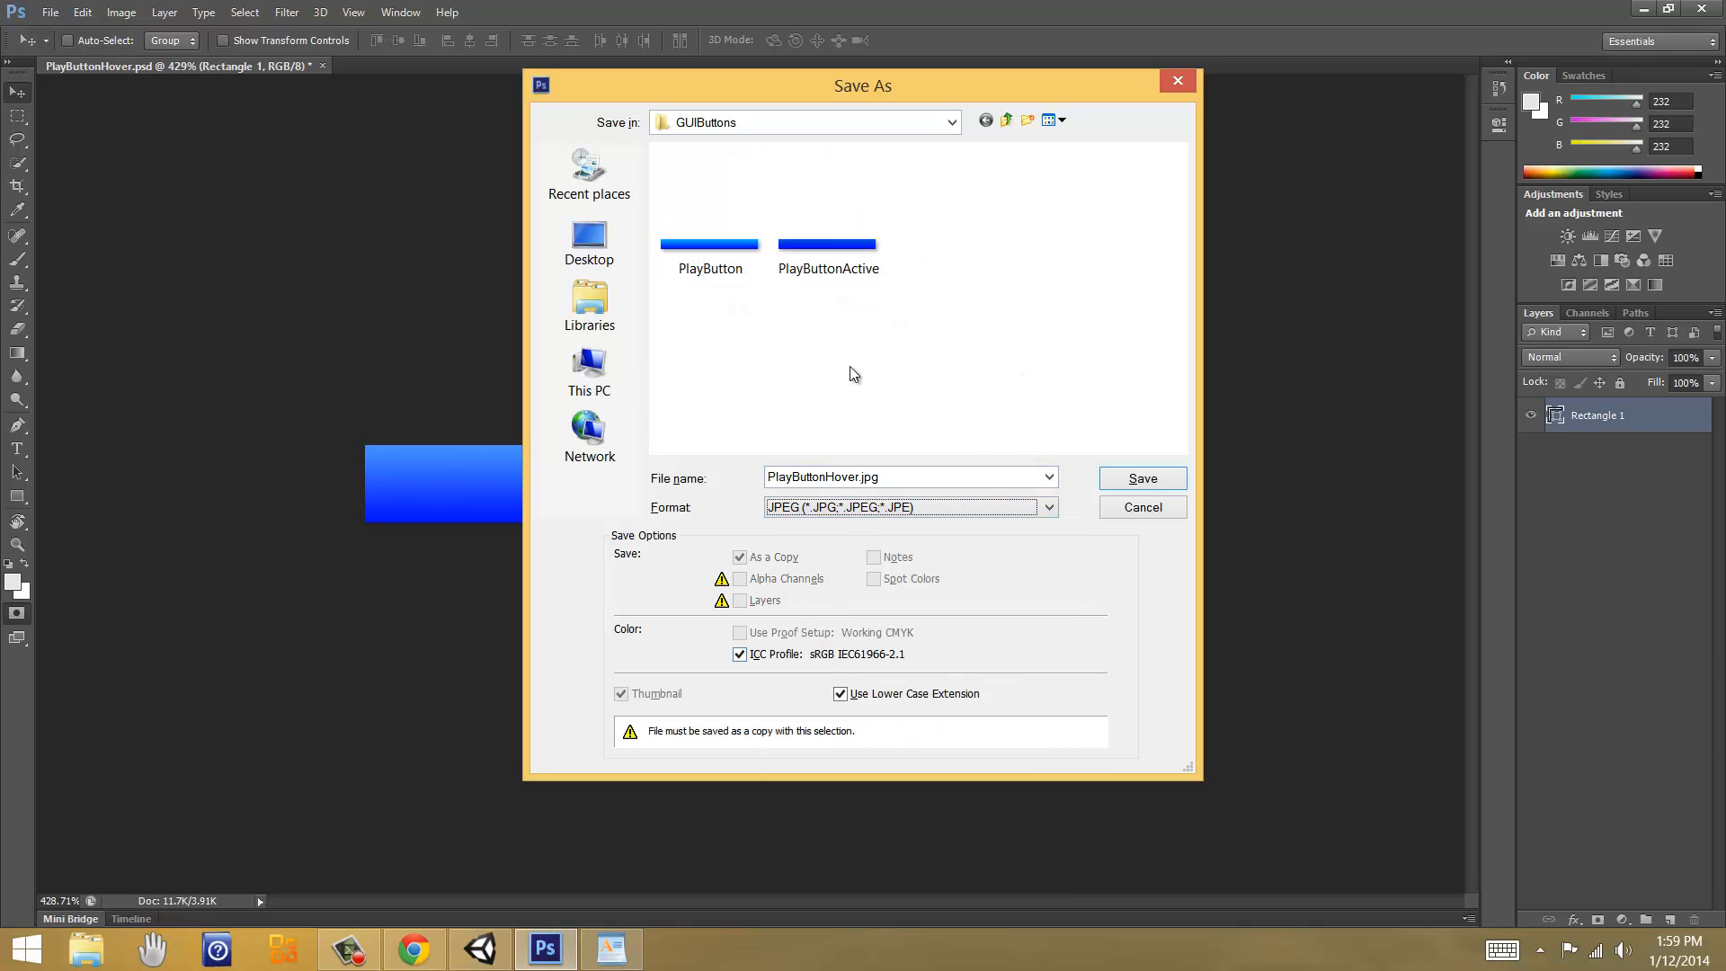
pyautogui.click(1129, 483)
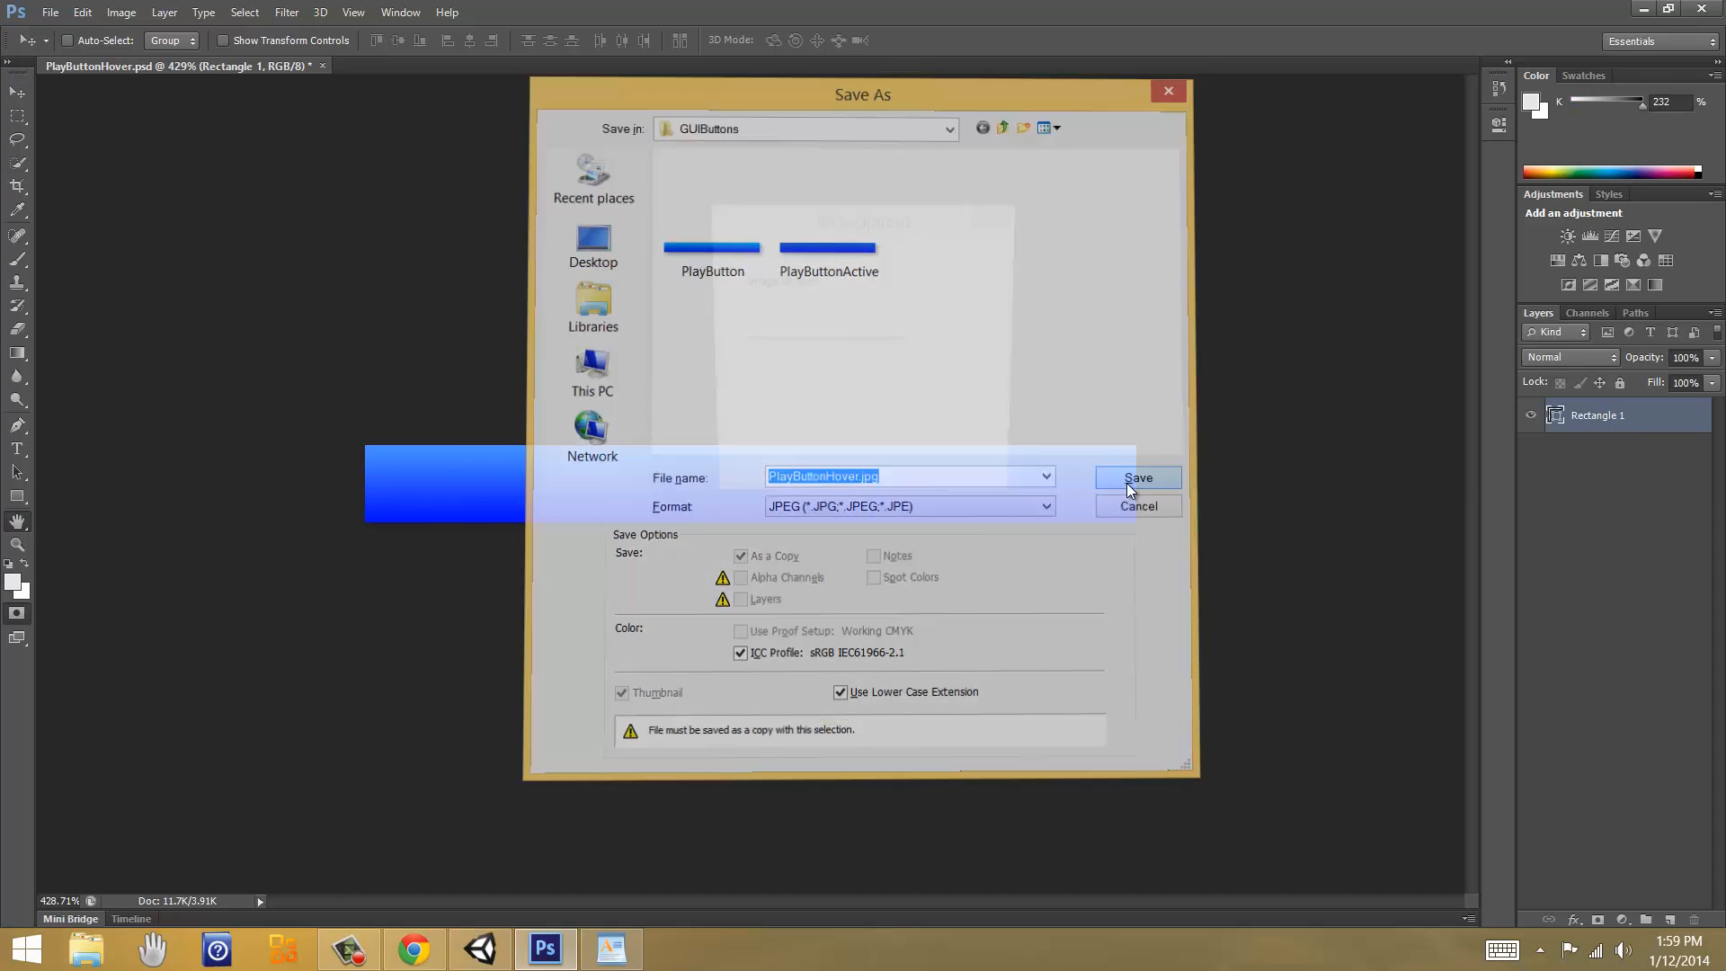
pyautogui.click(969, 255)
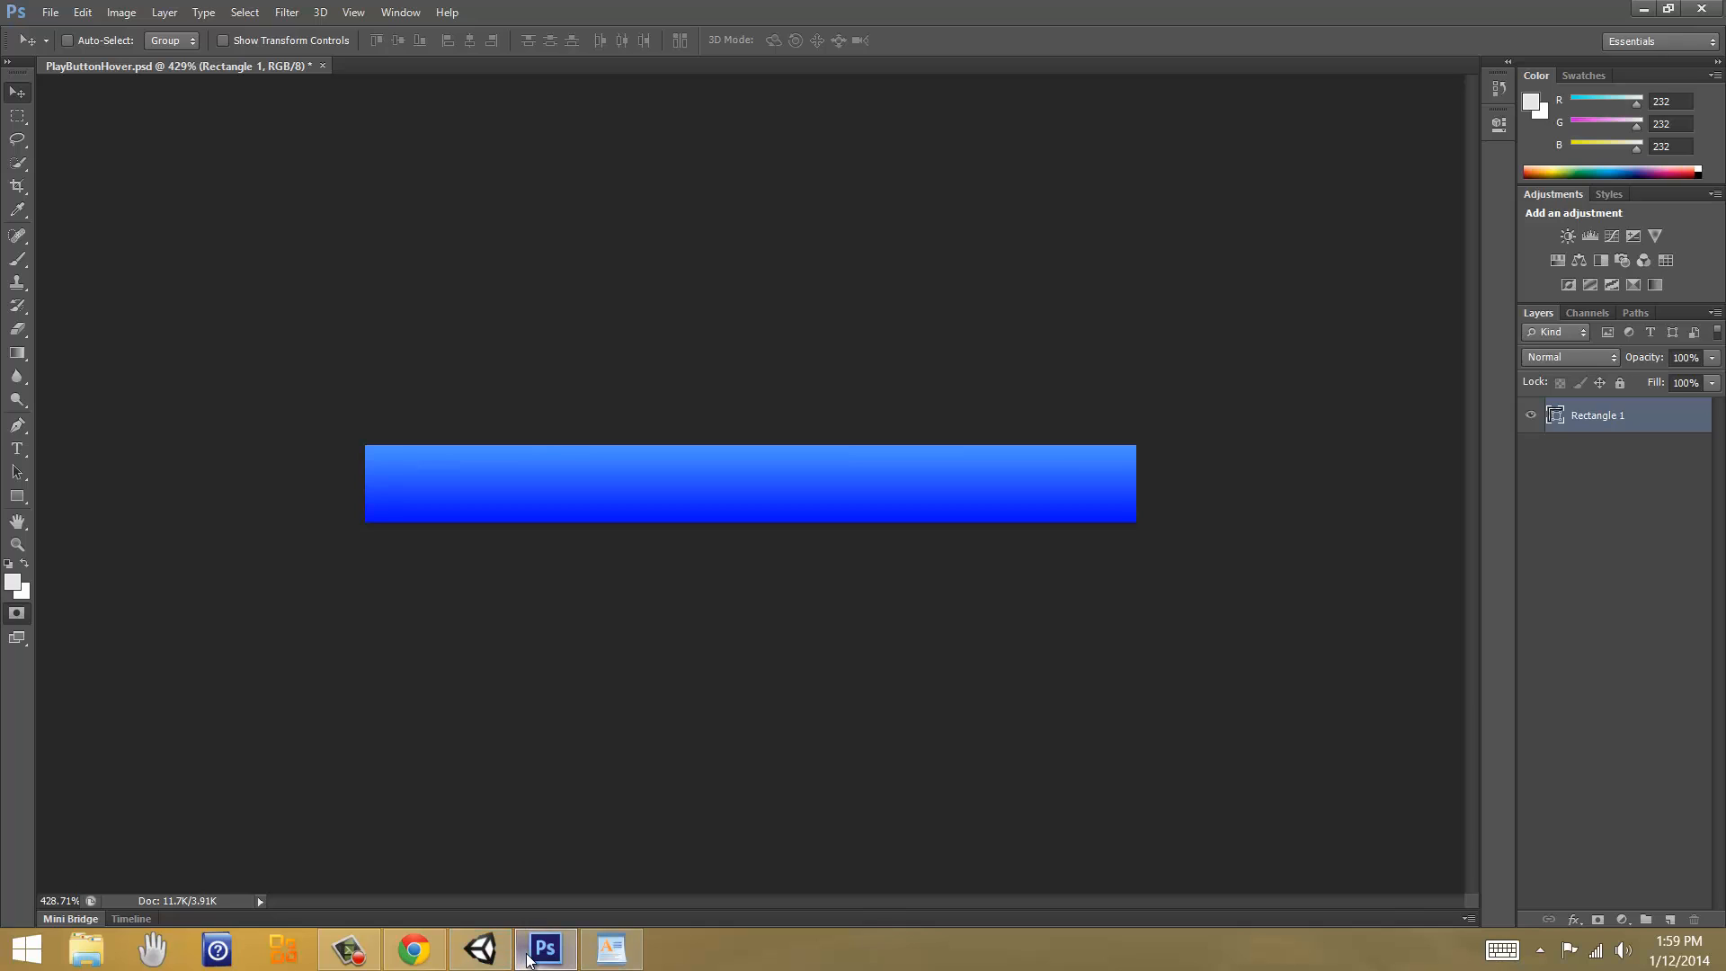
# Step: Switch to Unity and set MainSkin's button Hover background to the PlayButtonHover texture
pyautogui.click(481, 949)
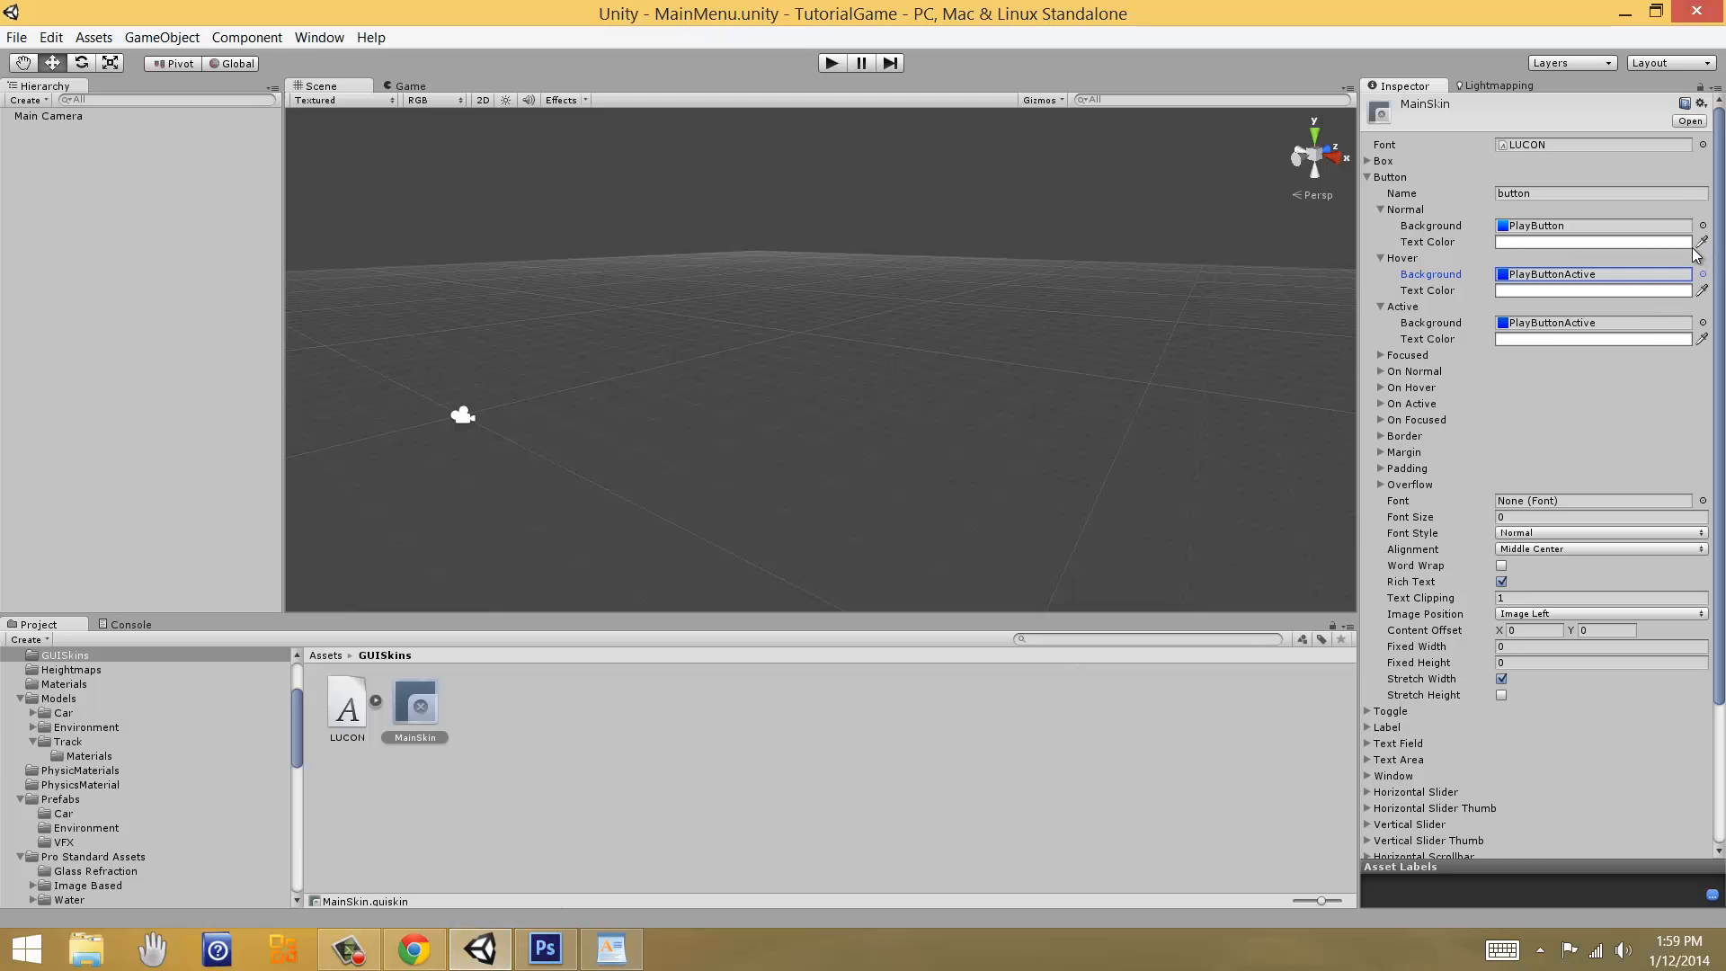
pyautogui.click(1702, 274)
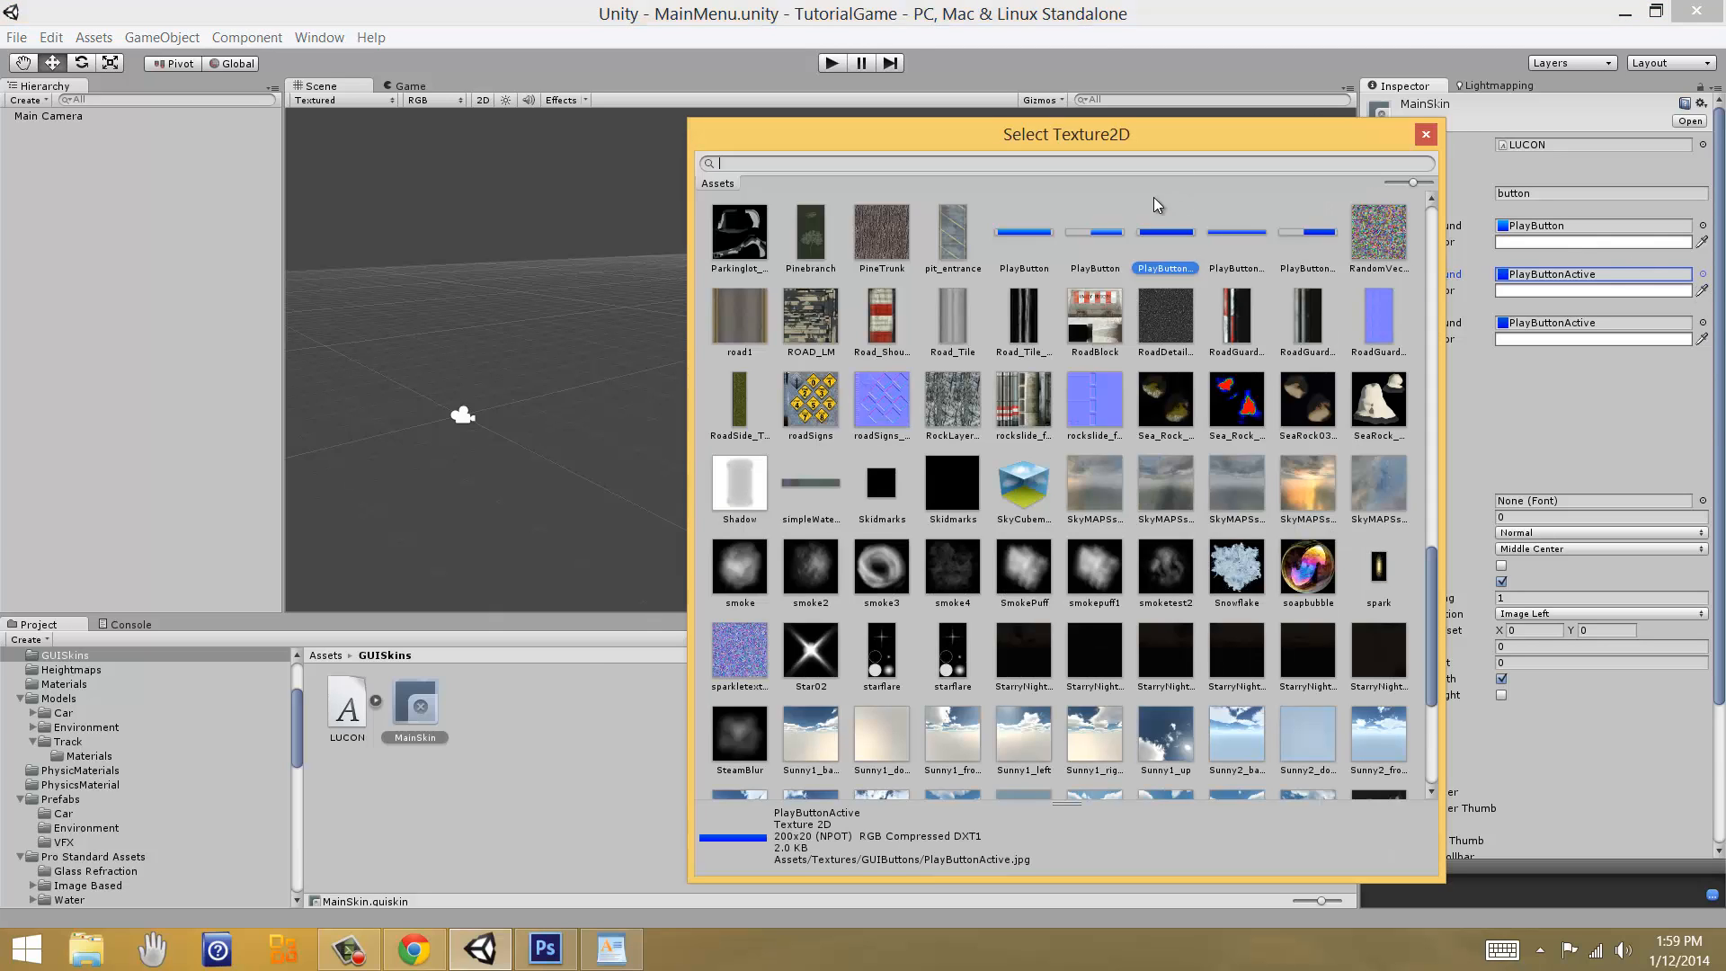
pyautogui.click(1249, 234)
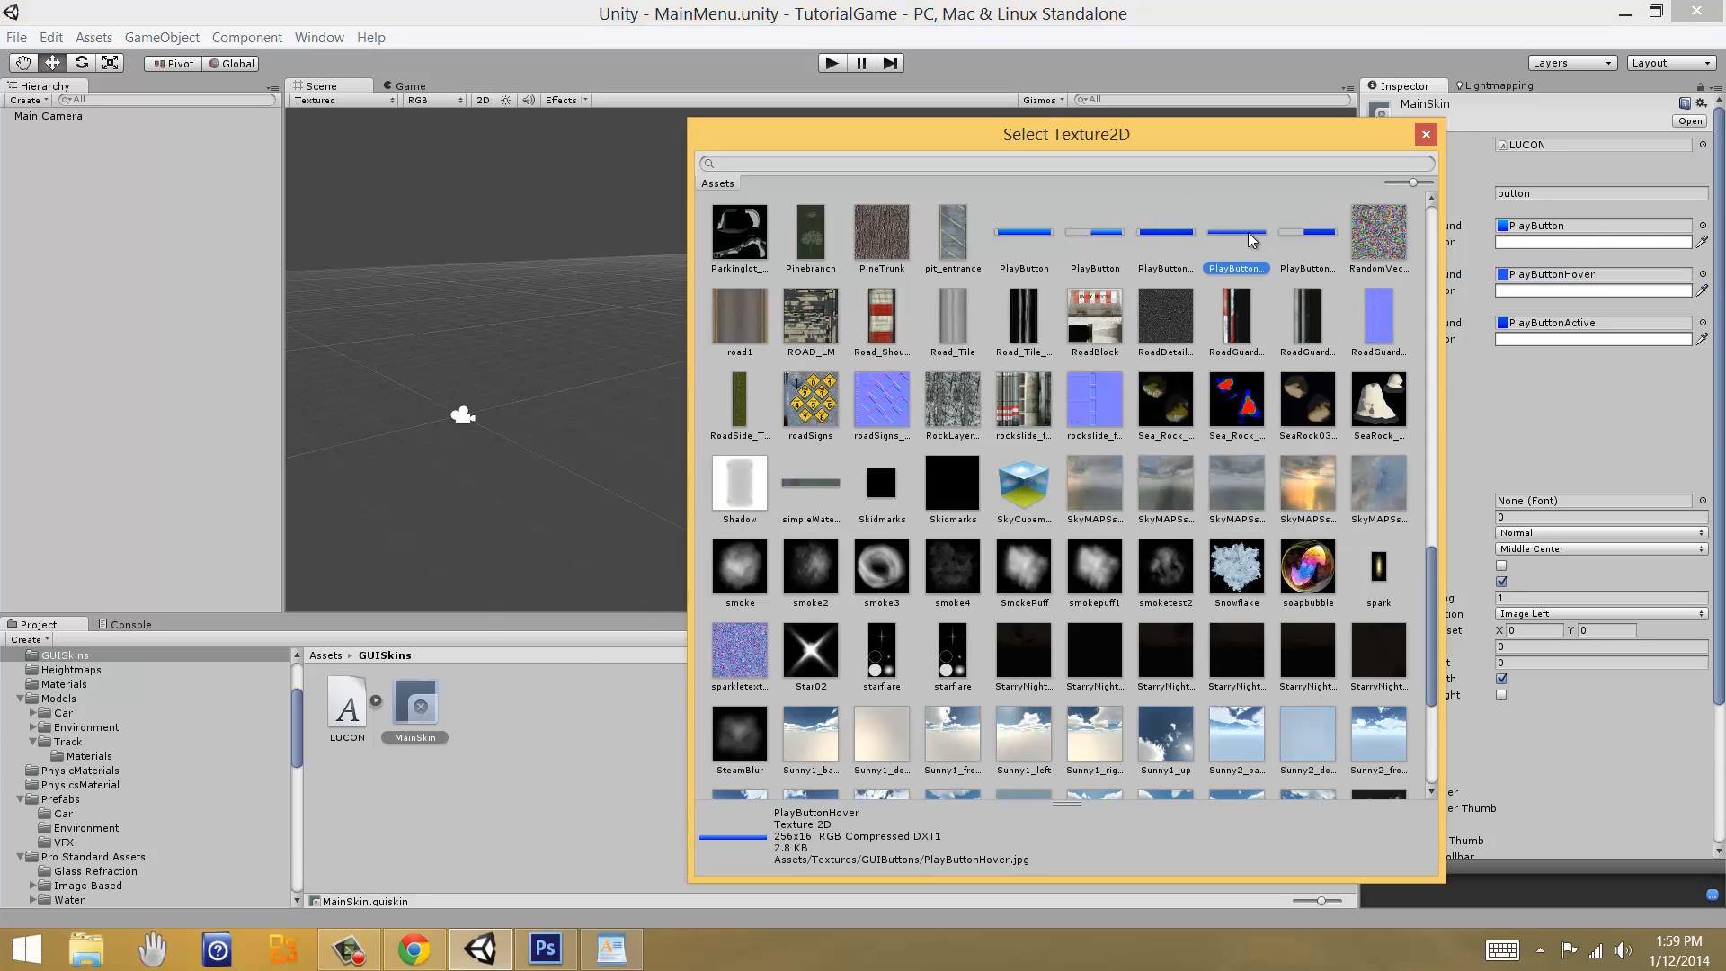
pyautogui.doubleClick(1249, 234)
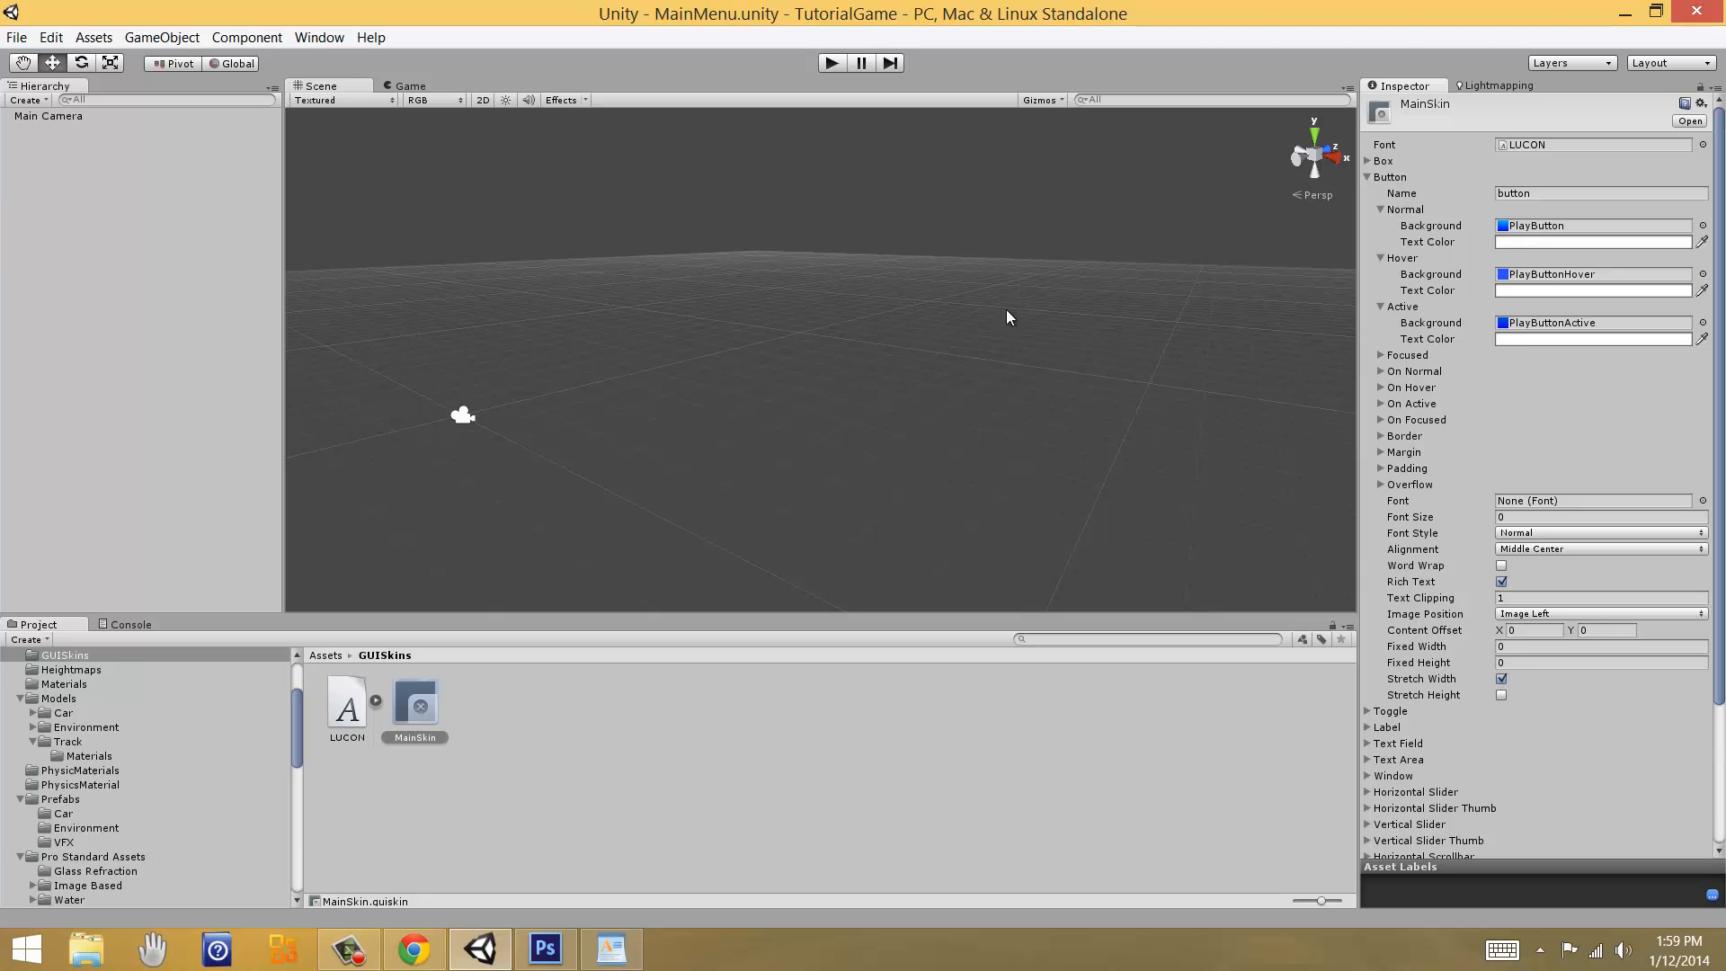
# Step: Run the game, test the main menu's Play and About buttons, and stop the run
pyautogui.hotkey('ctrl', 'p')
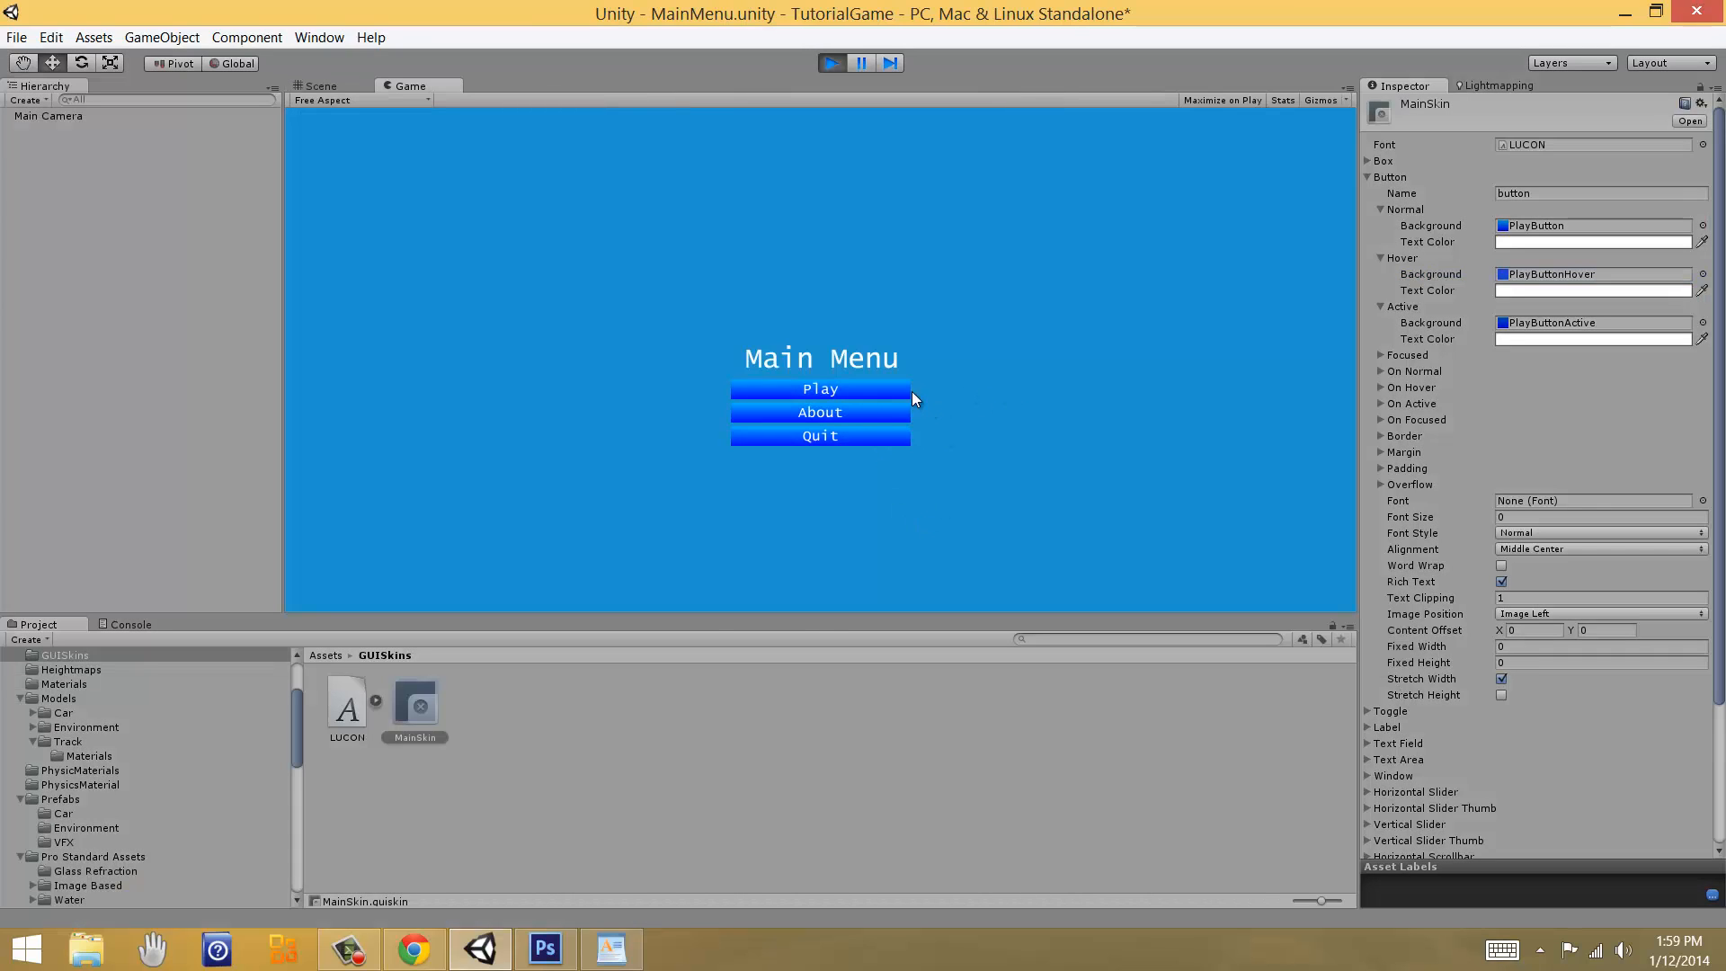
pyautogui.click(847, 391)
pyautogui.click(854, 415)
pyautogui.click(863, 528)
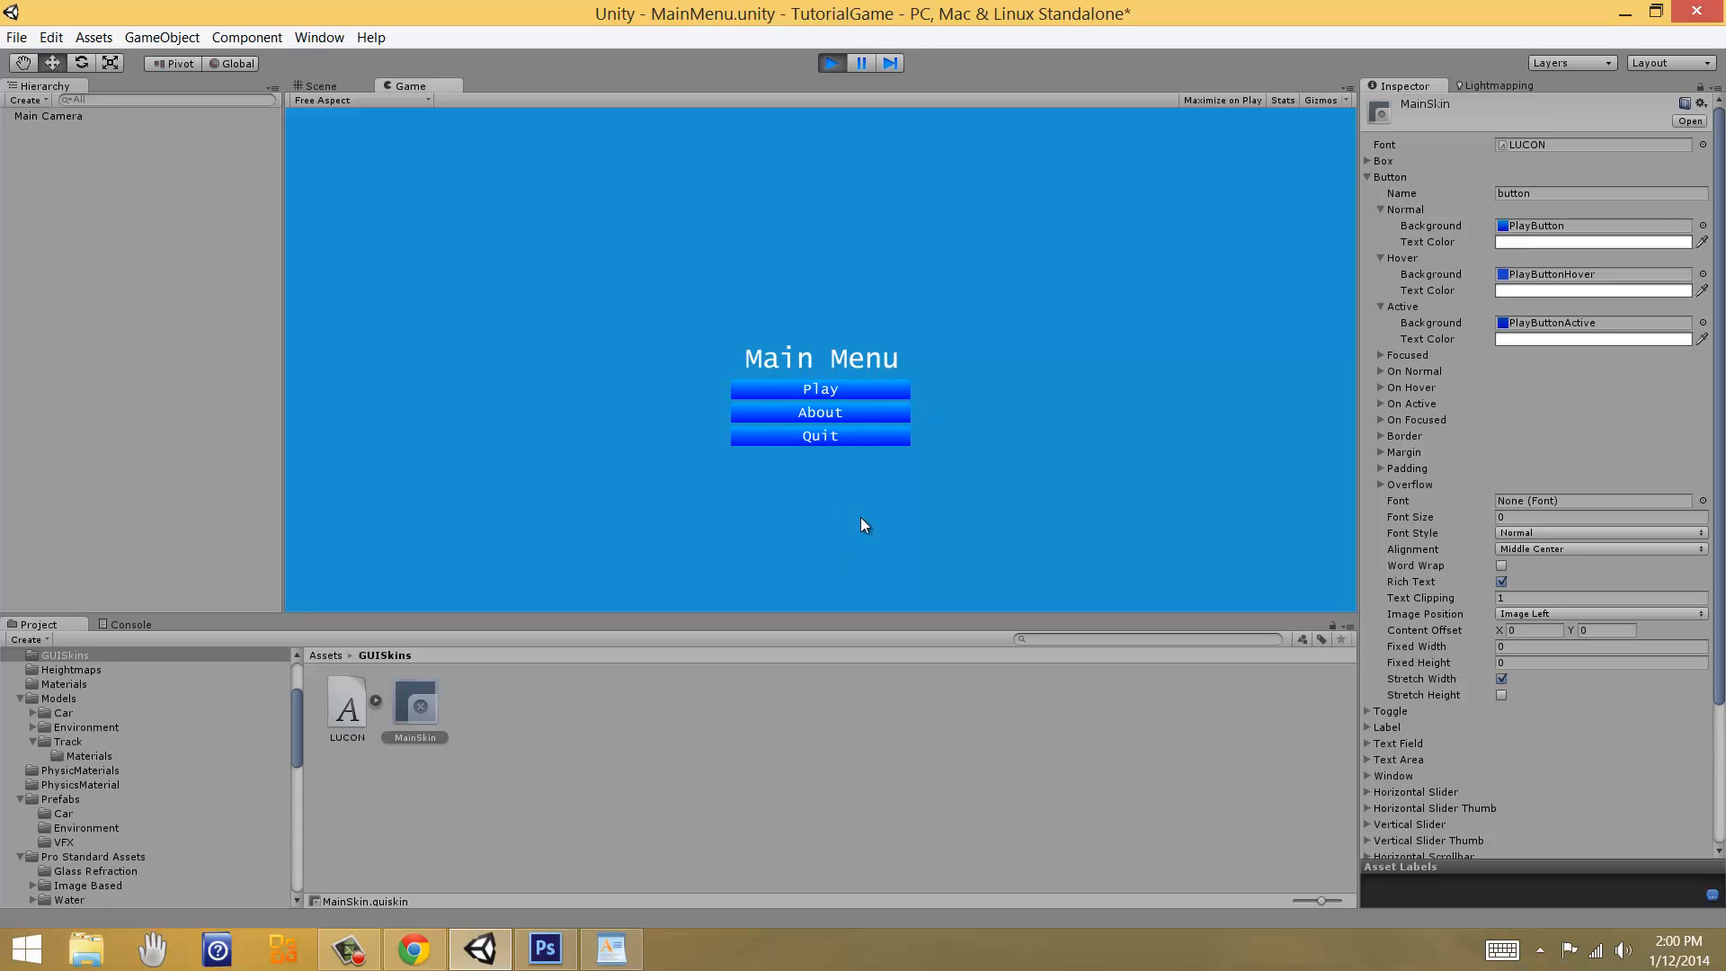
pyautogui.click(828, 61)
# Step: Switch to the WordPad task list and highlight the second task, "Changing the background (Image)"
pyautogui.click(609, 946)
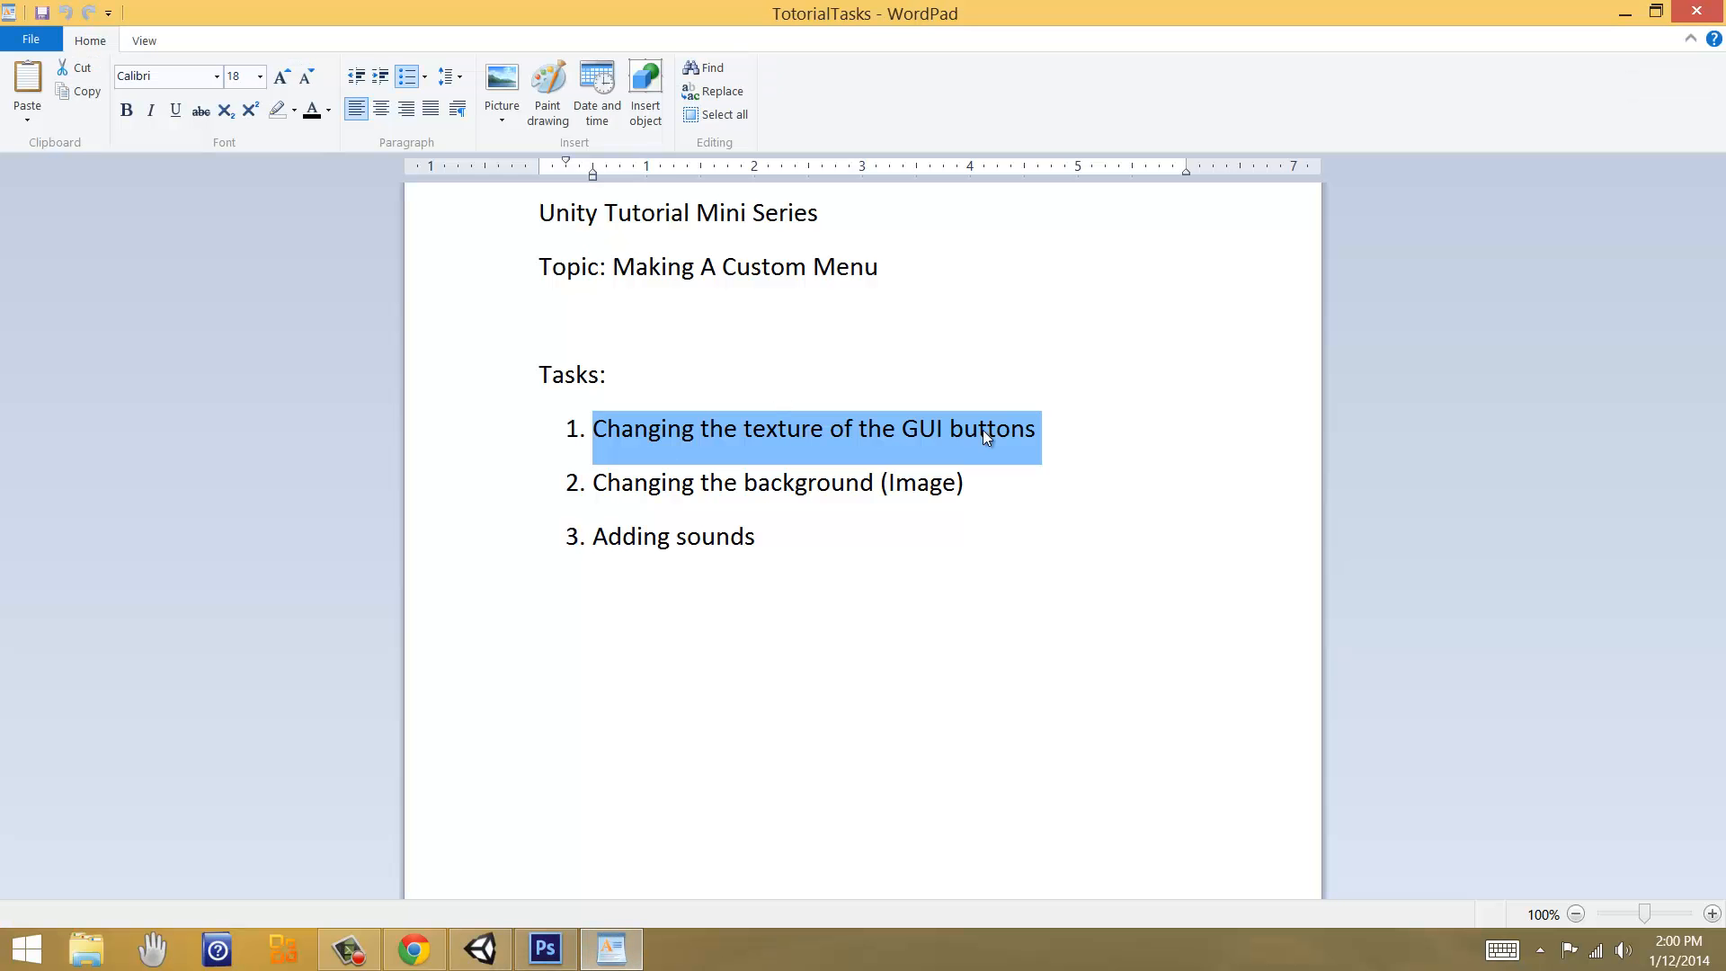
pyautogui.click(1024, 429)
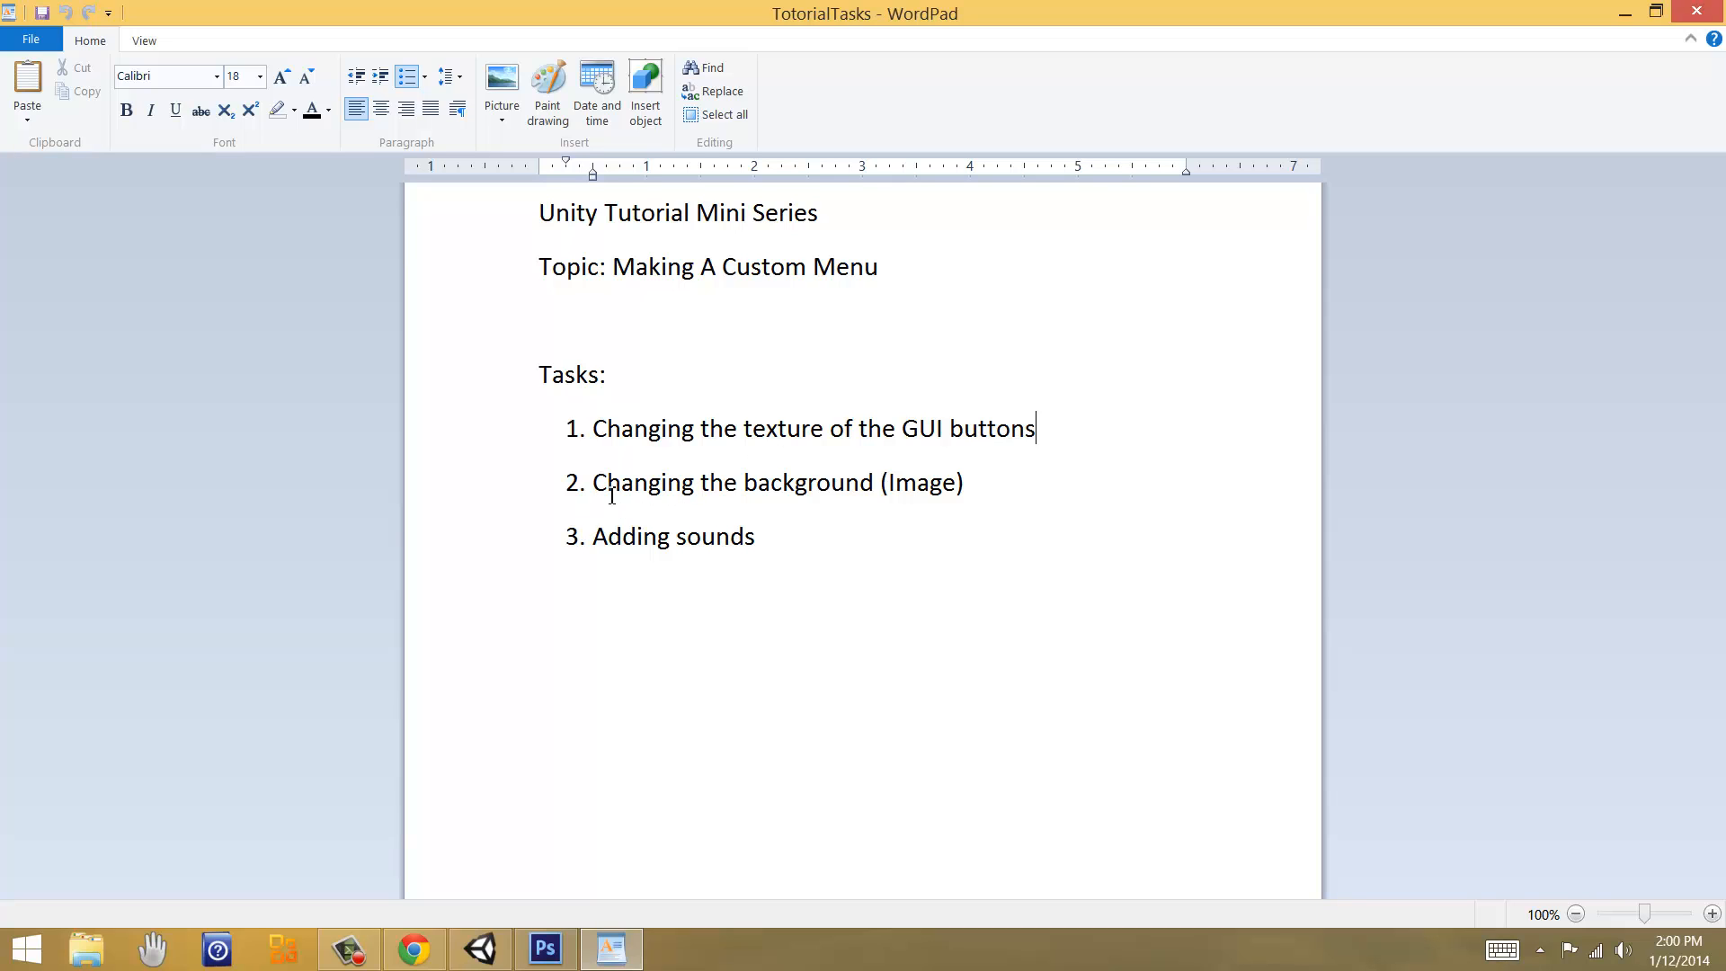
pyautogui.moveTo(593, 485); pyautogui.dragTo(955, 493)
# Step: Switch to Unity, run the game briefly to check the main menu's background, and stop it
pyautogui.click(485, 952)
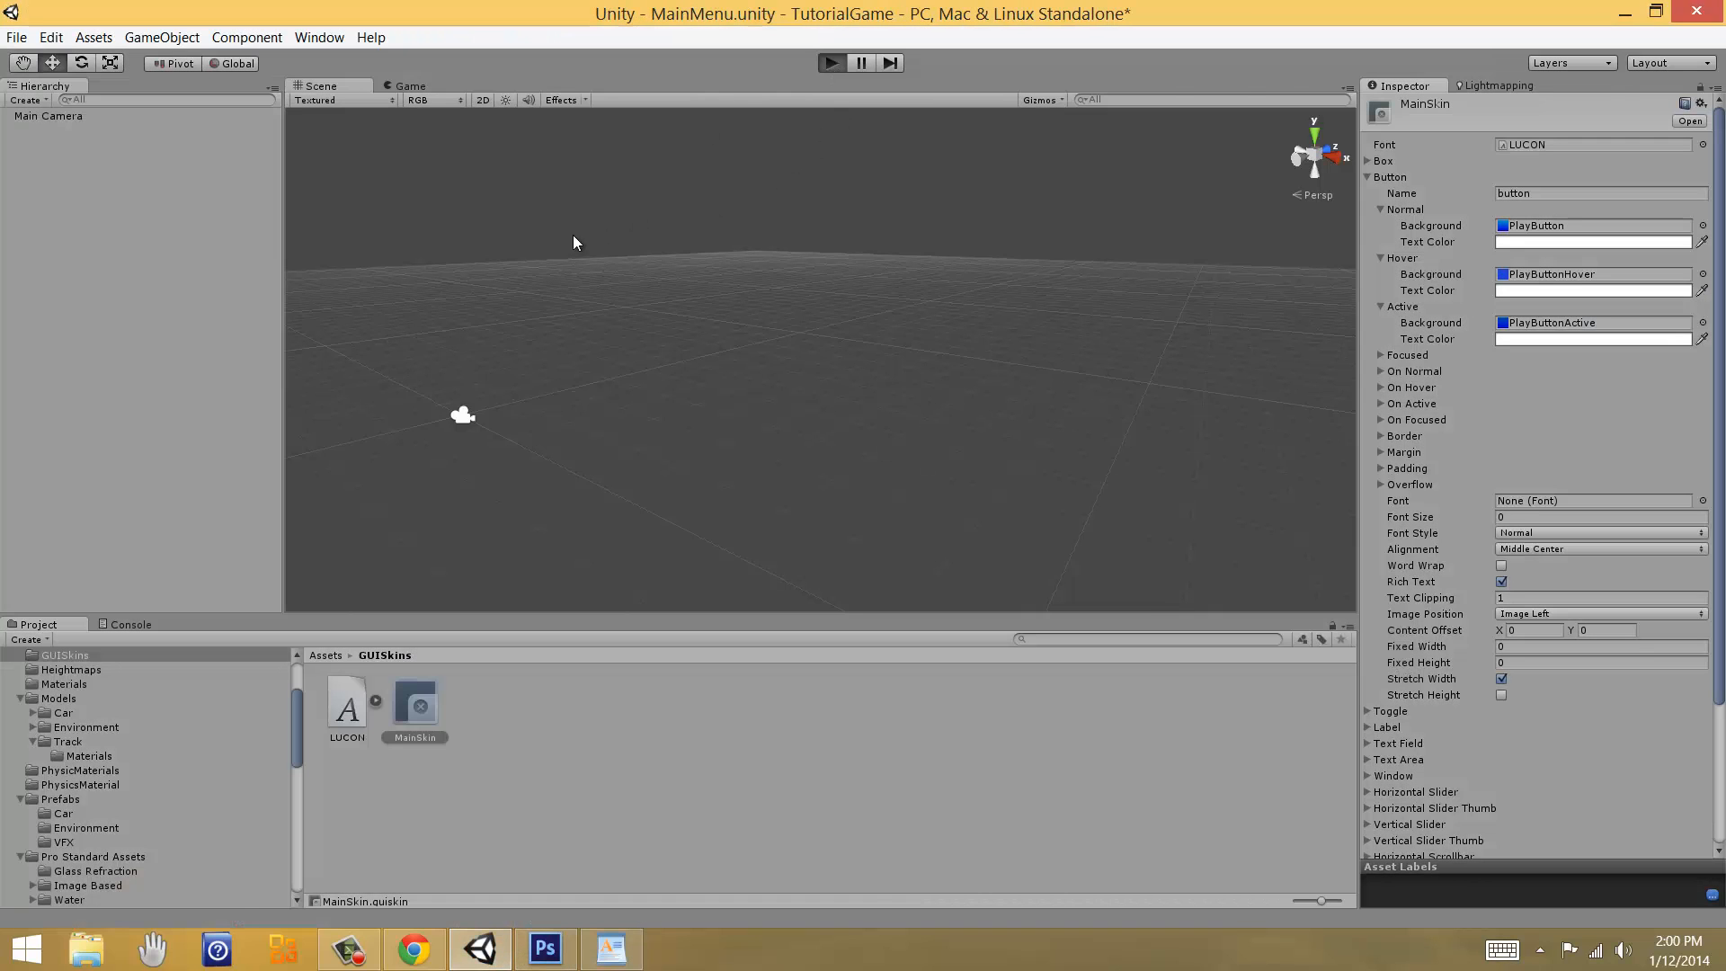
pyautogui.click(831, 62)
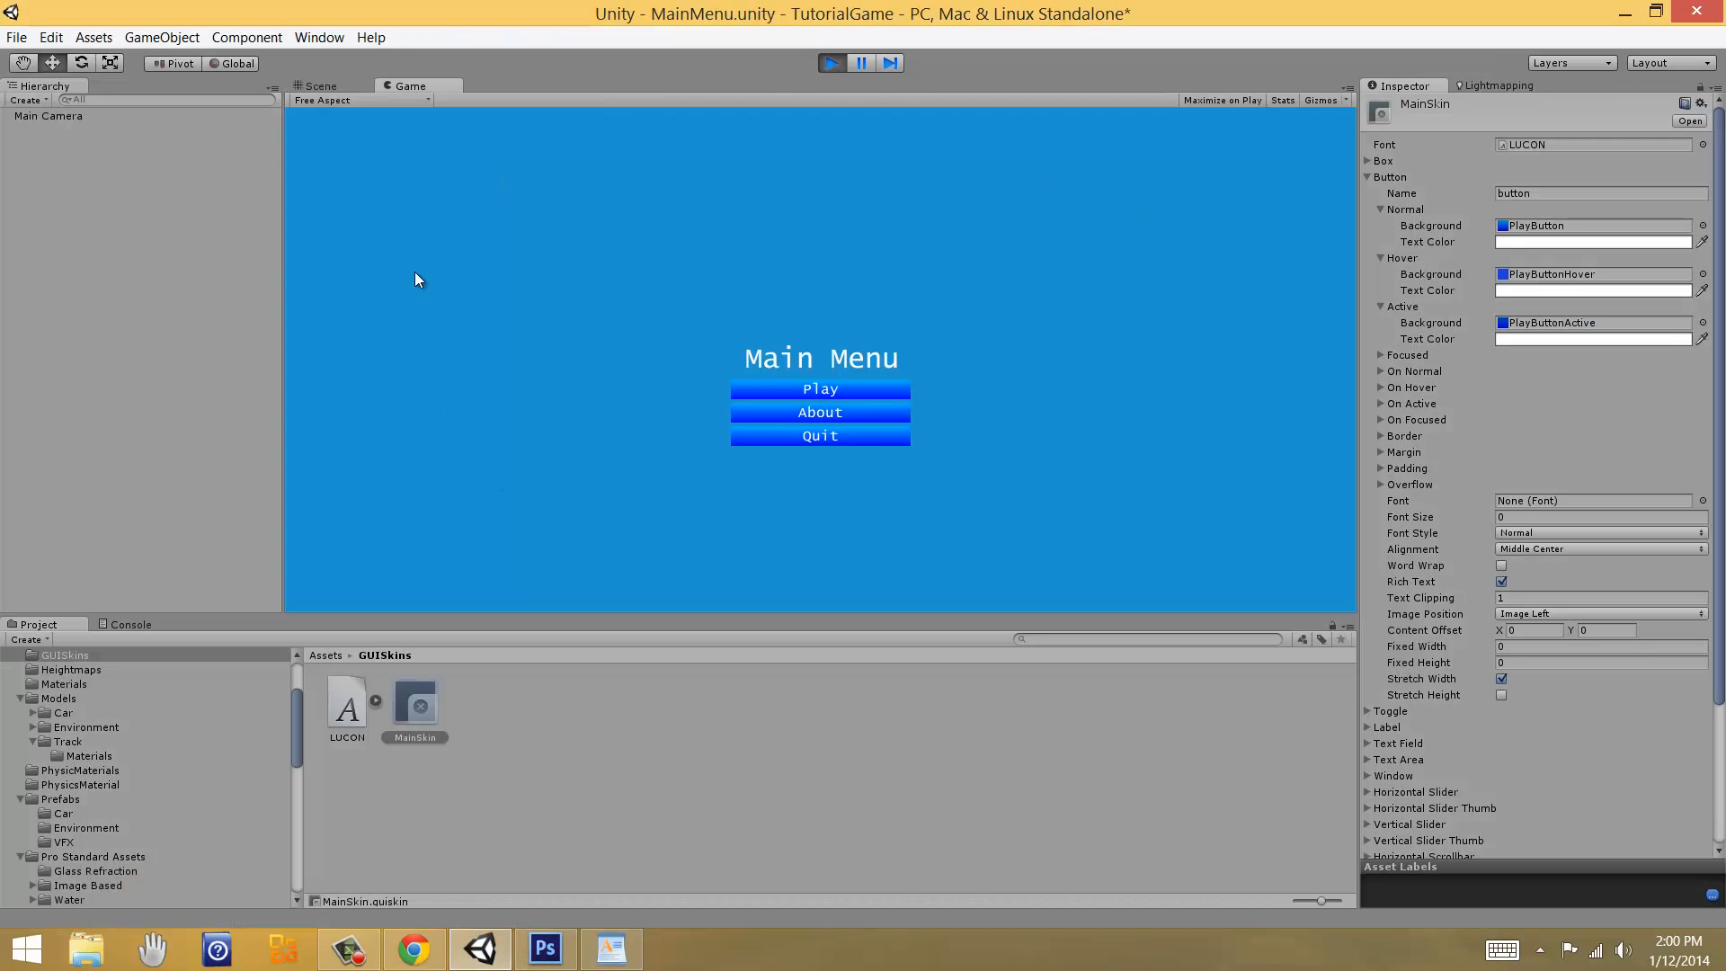
pyautogui.click(821, 65)
# Step: Switch to Photoshop and close the PlayButtonHover.psd document
pyautogui.click(545, 949)
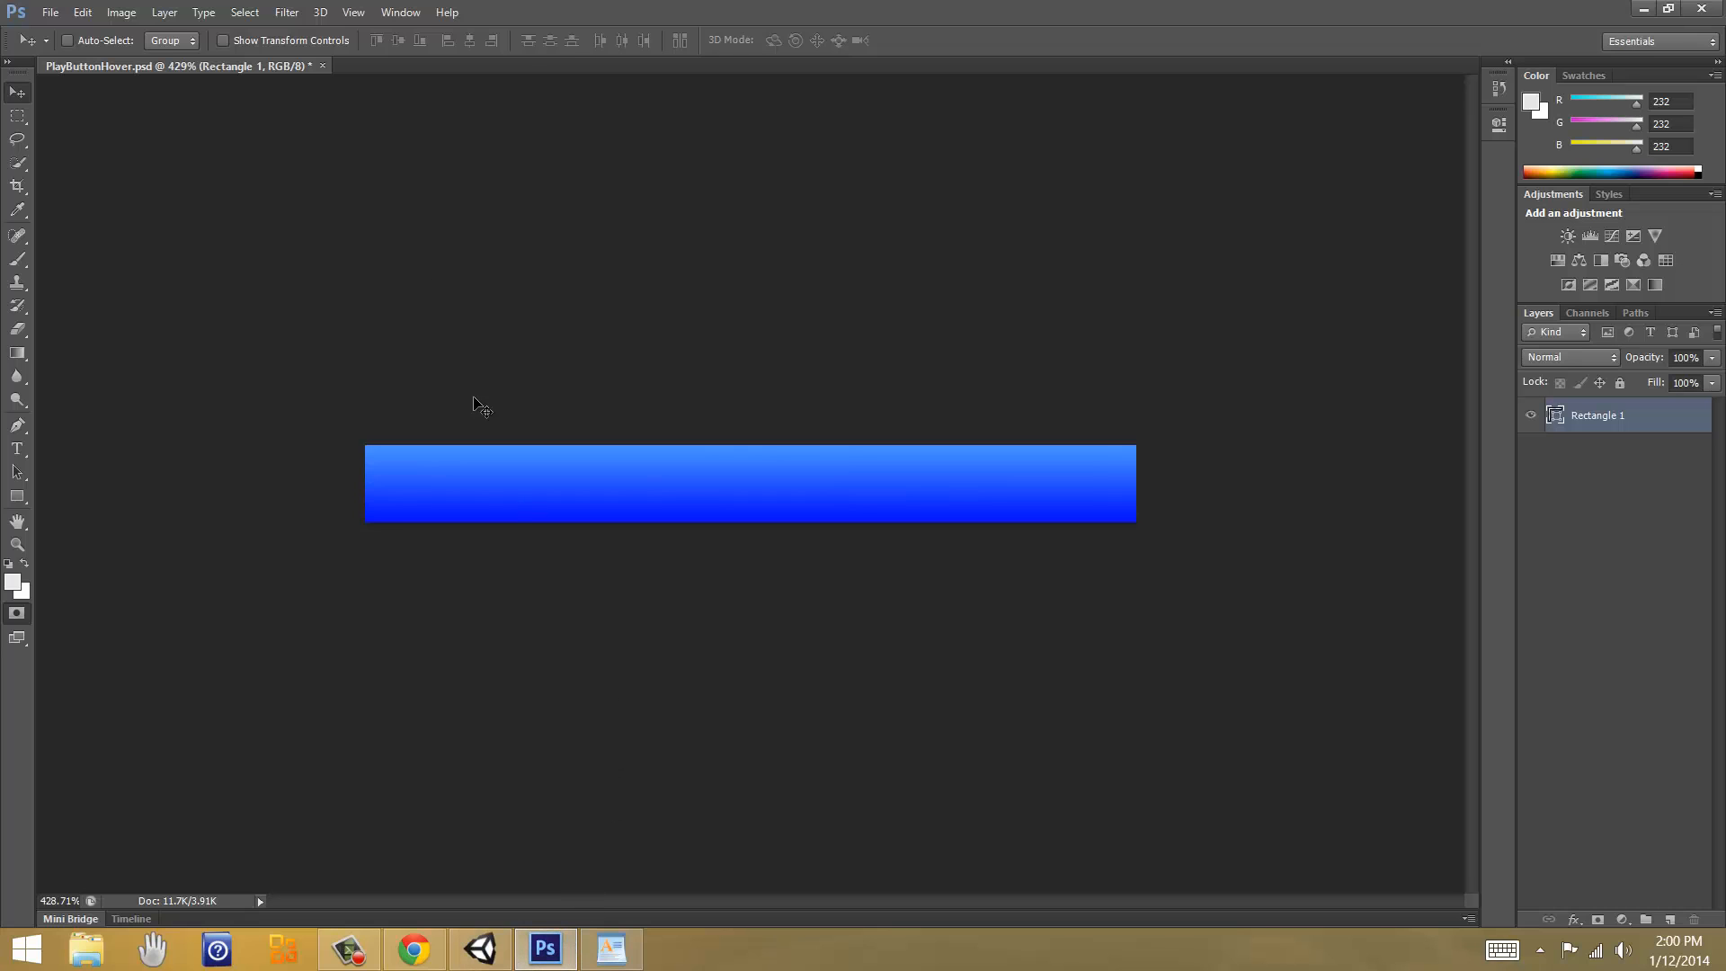
pyautogui.click(322, 66)
pyautogui.click(814, 360)
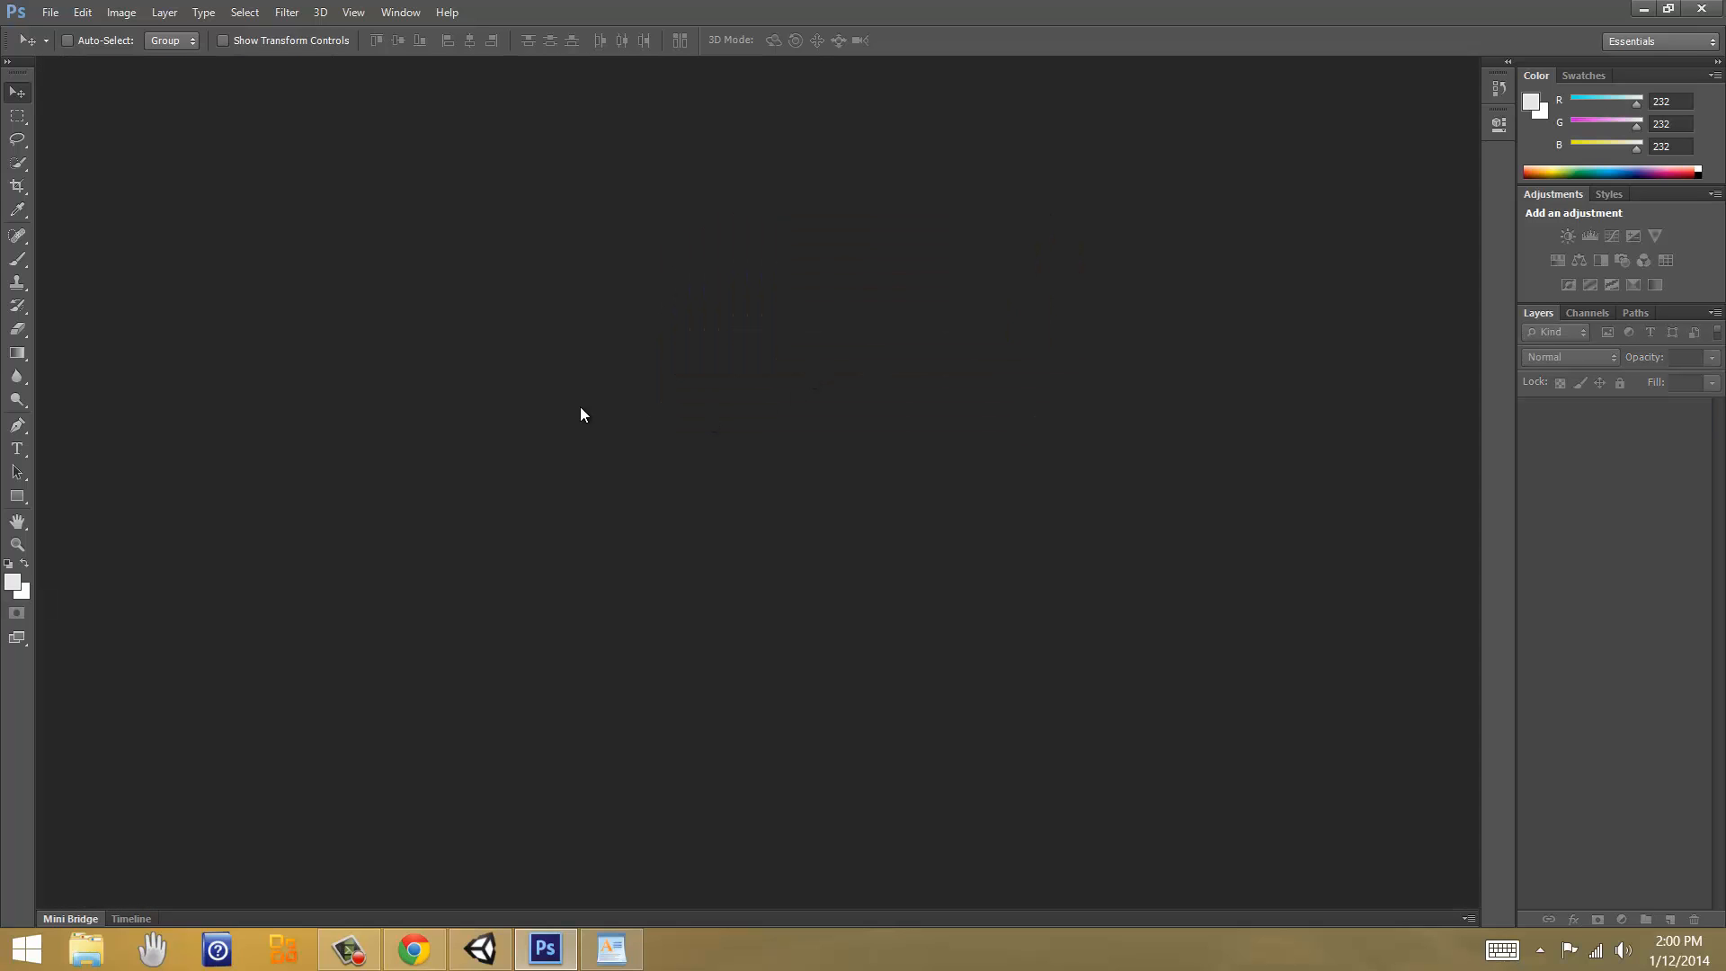
# Step: Create a transparent 2040 by 1440 pixel document at 150 pixels/inch named TutorialGameBackgroundMenu
pyautogui.hotkey('ctrl', 'n')
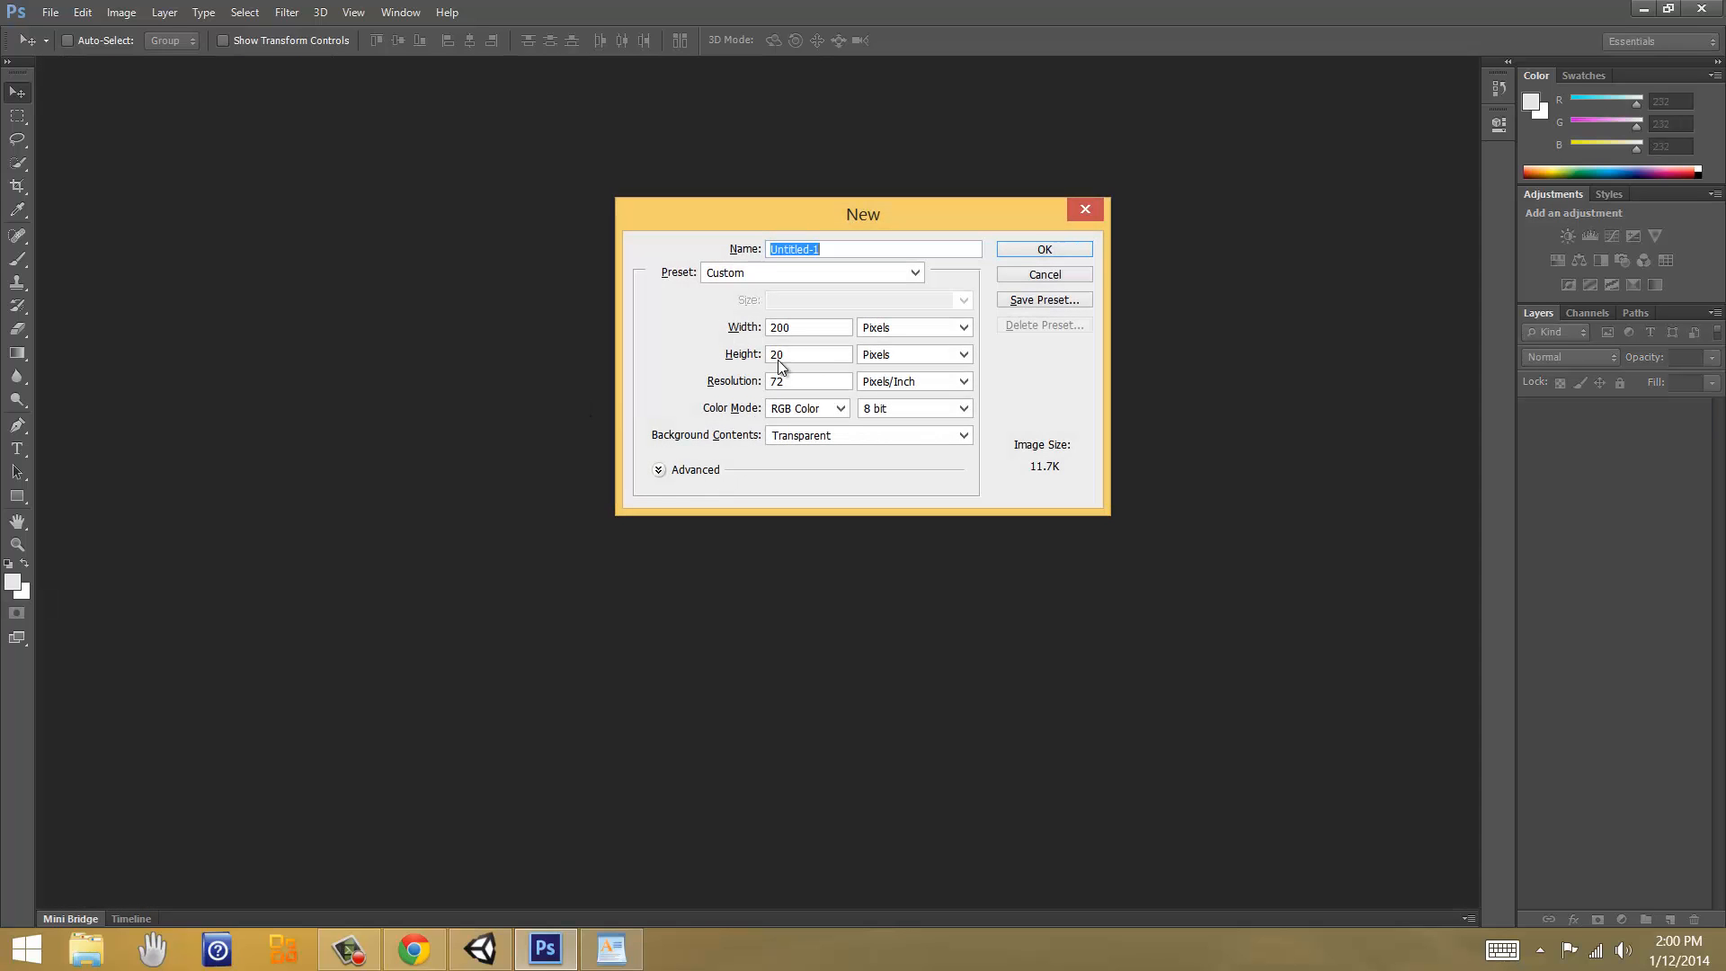
pyautogui.moveTo(791, 327); pyautogui.dragTo(770, 331)
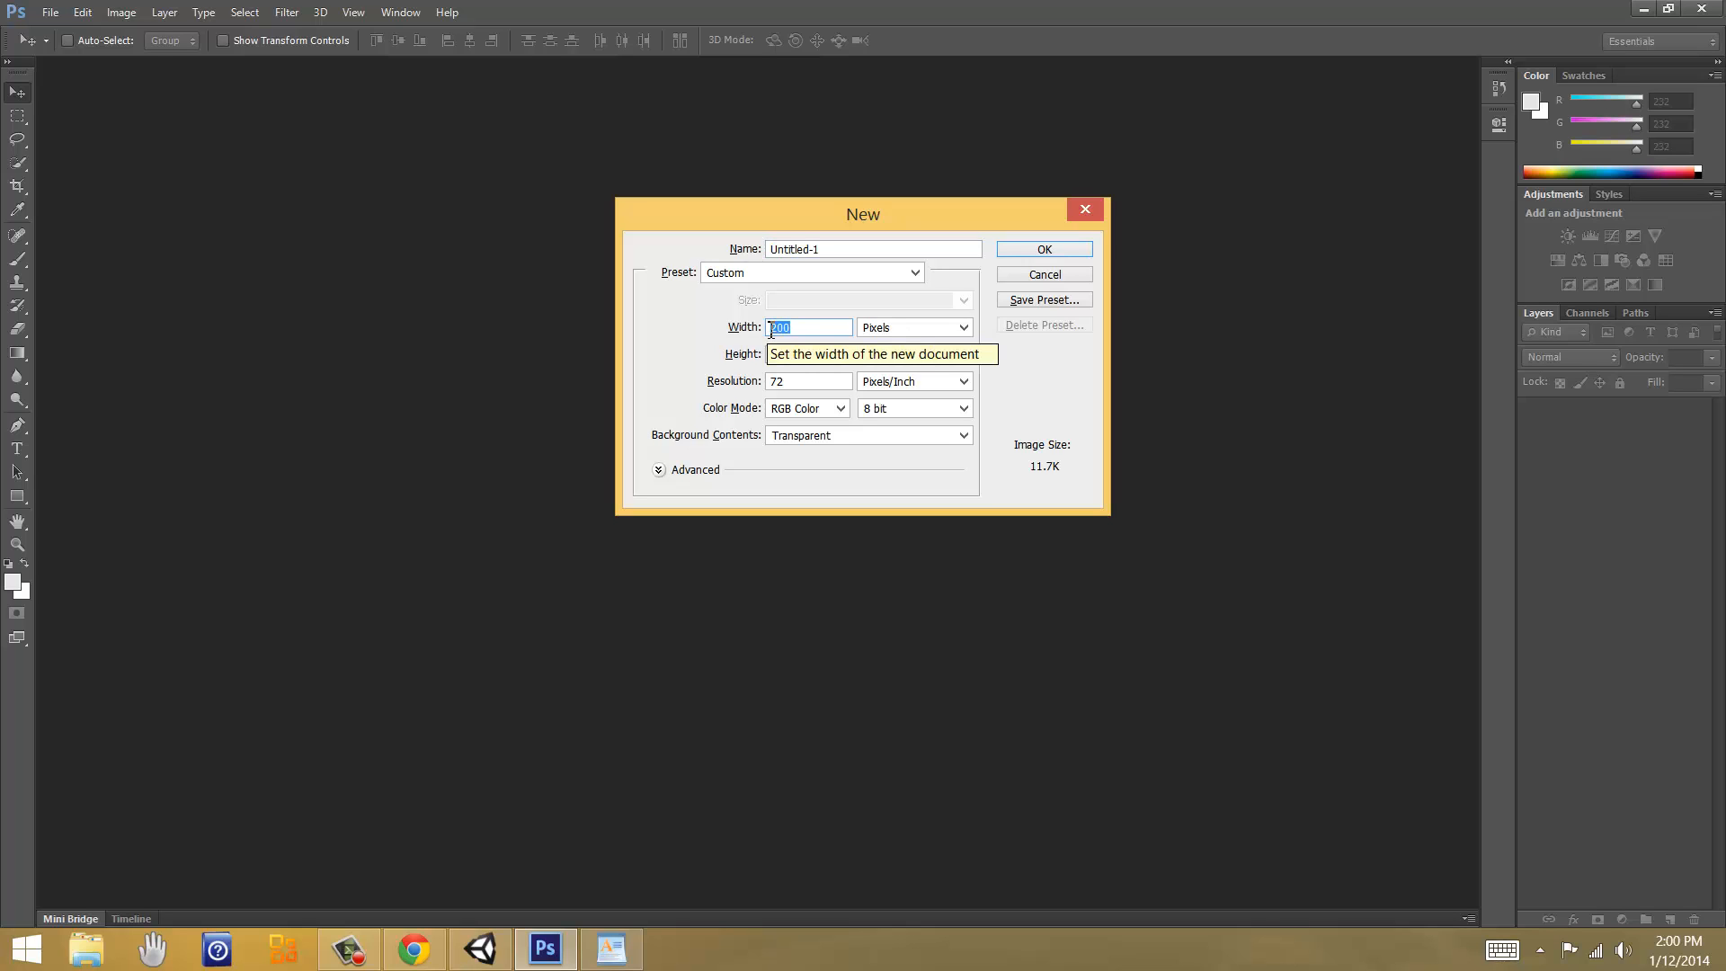
pyautogui.write('2040')
pyautogui.press('Tab')
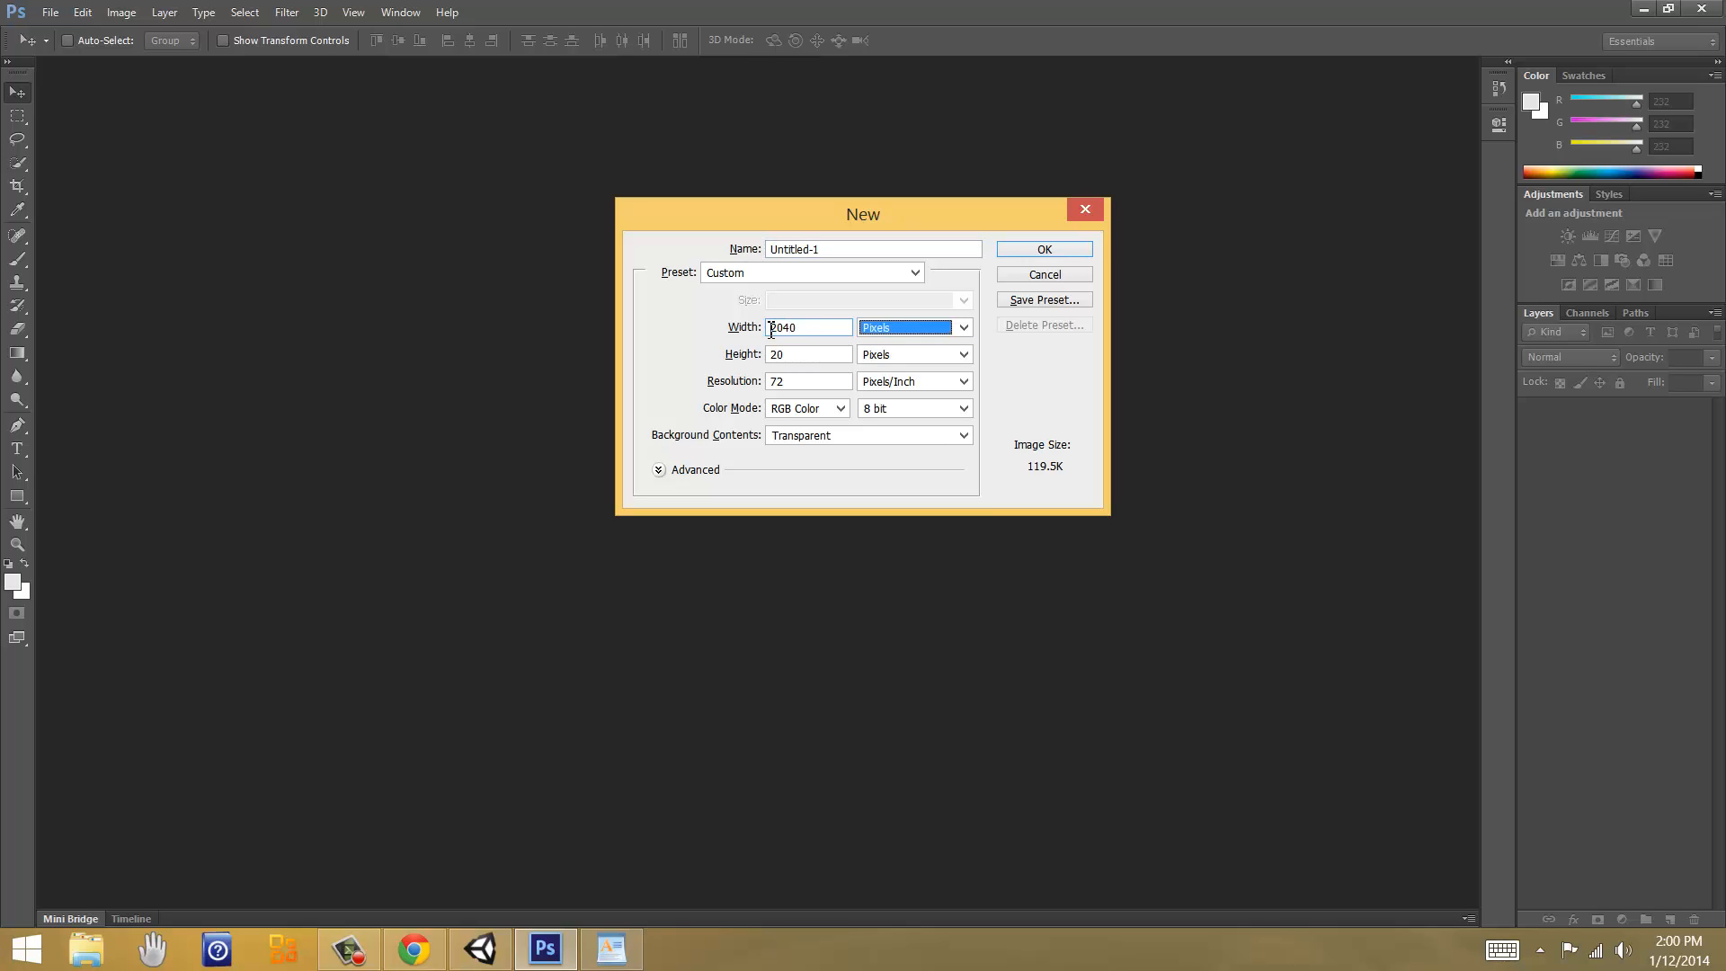
pyautogui.press('Tab')
pyautogui.write('1440')
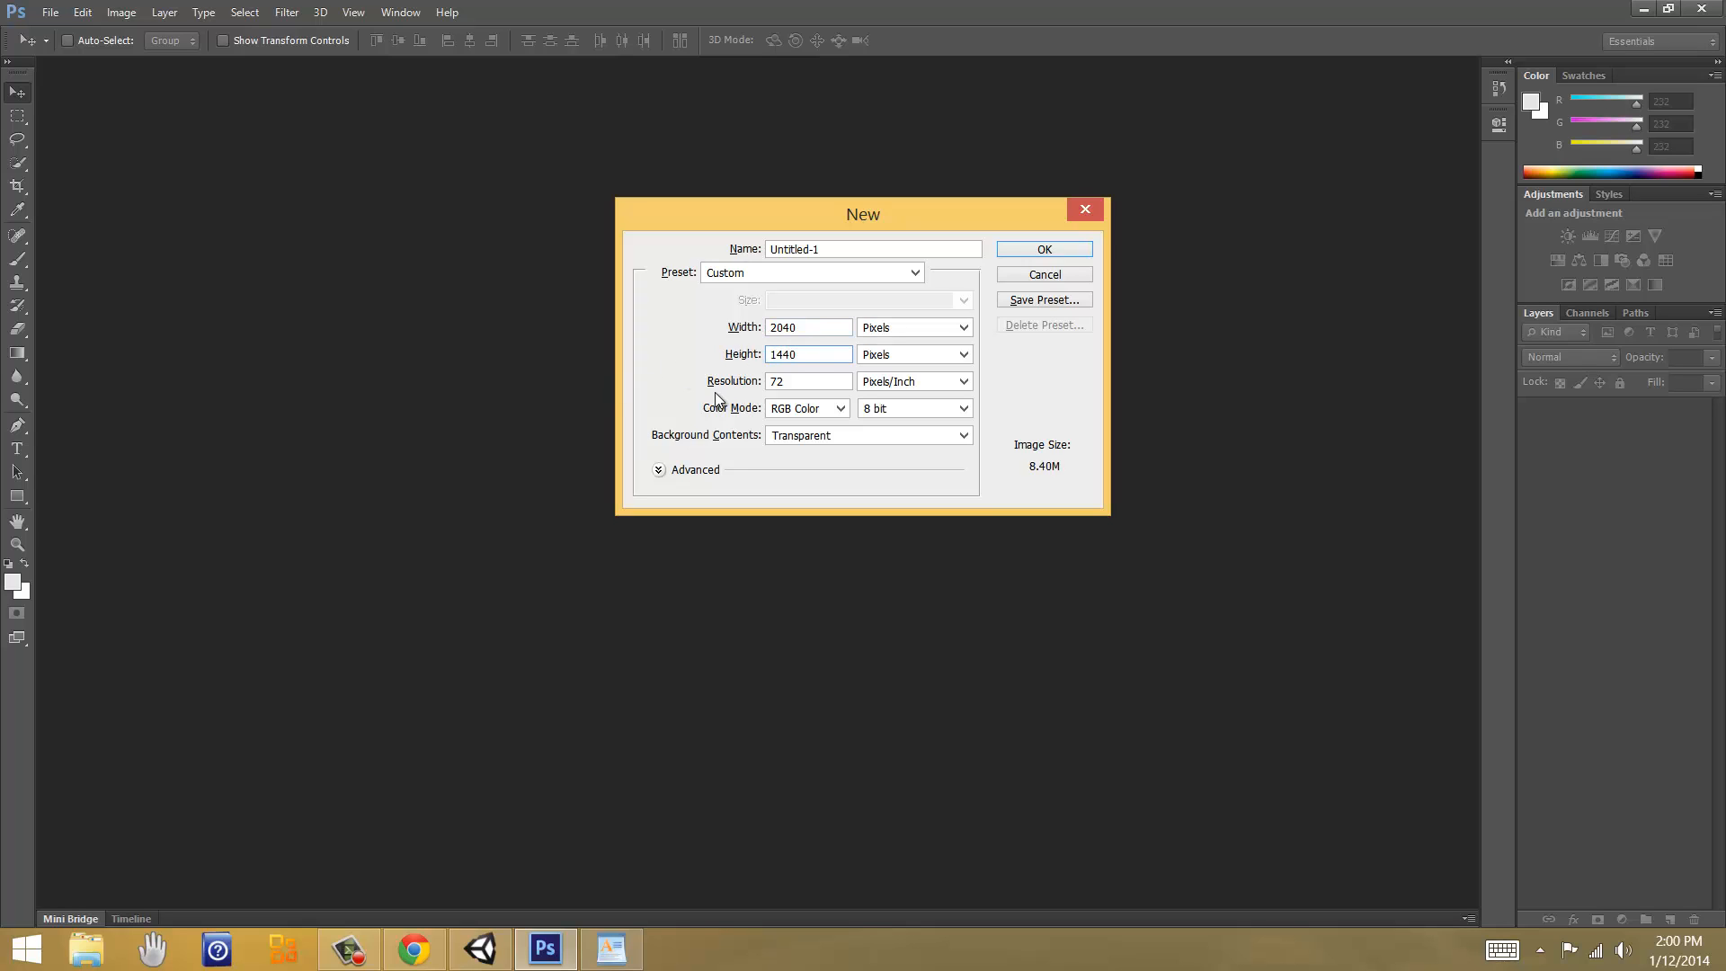
pyautogui.doubleClick(797, 381)
pyautogui.doubleClick(794, 248)
pyautogui.write('TutorialGameBackgroundMenu')
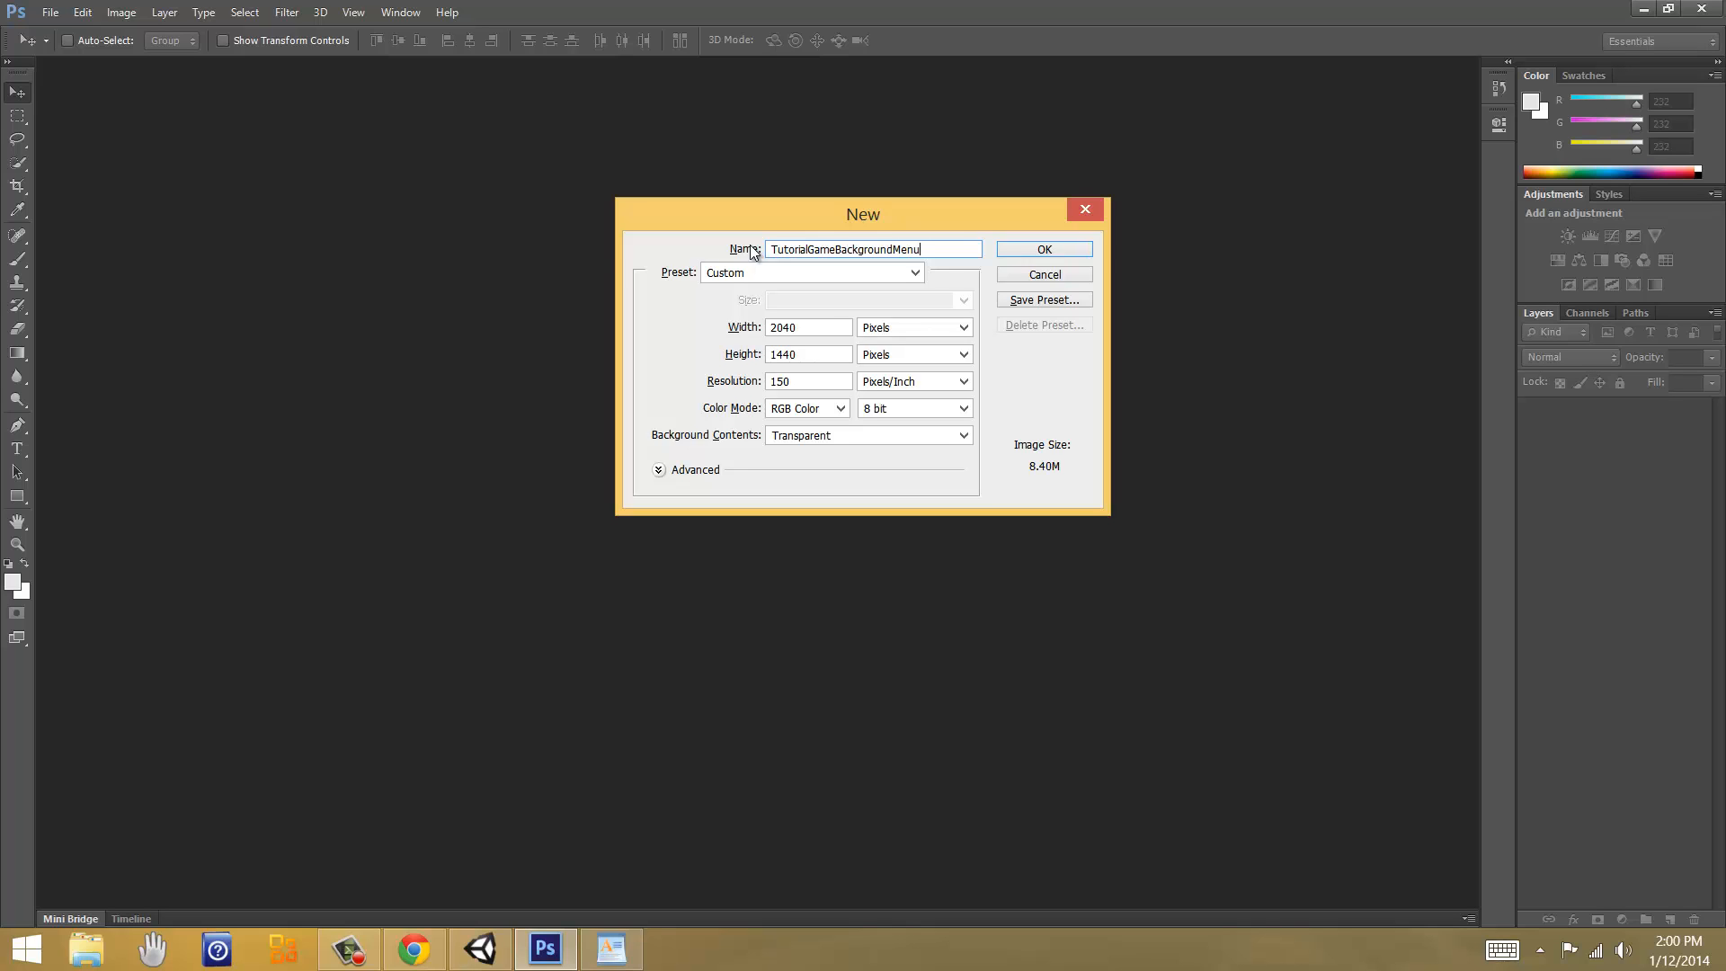
pyautogui.press('Return')
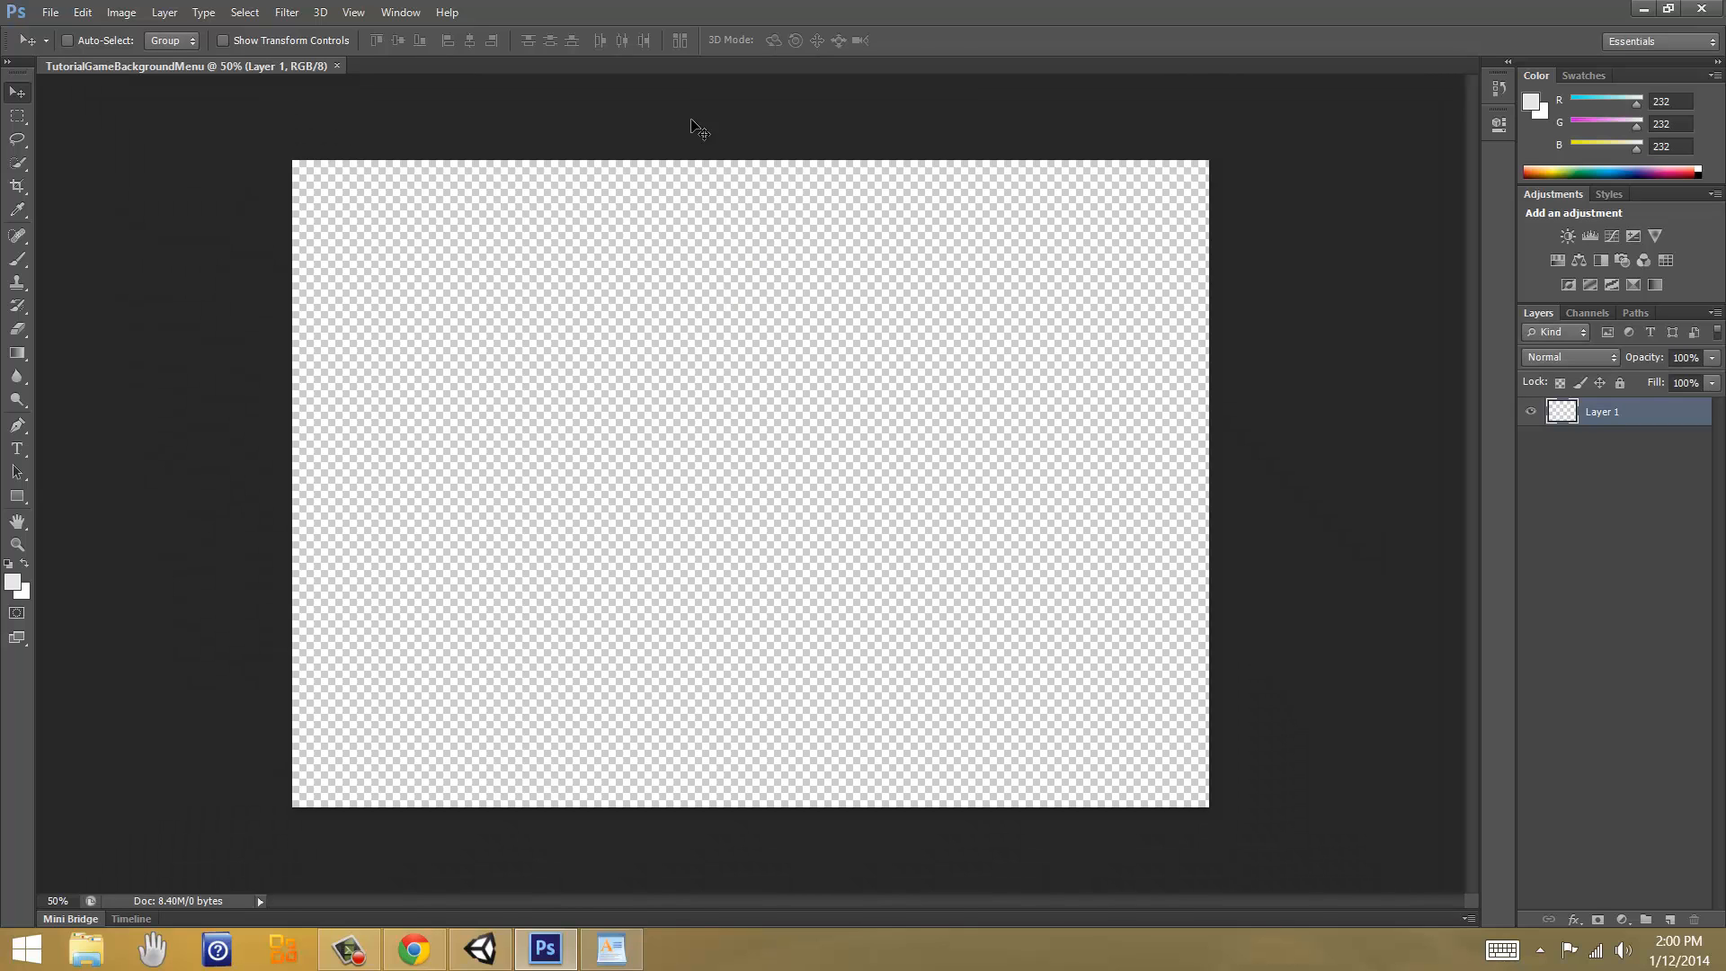
# Step: Switch to Unity, show the Game view, try the 16:9 aspect ratio and set it to 16:10
pyautogui.click(500, 949)
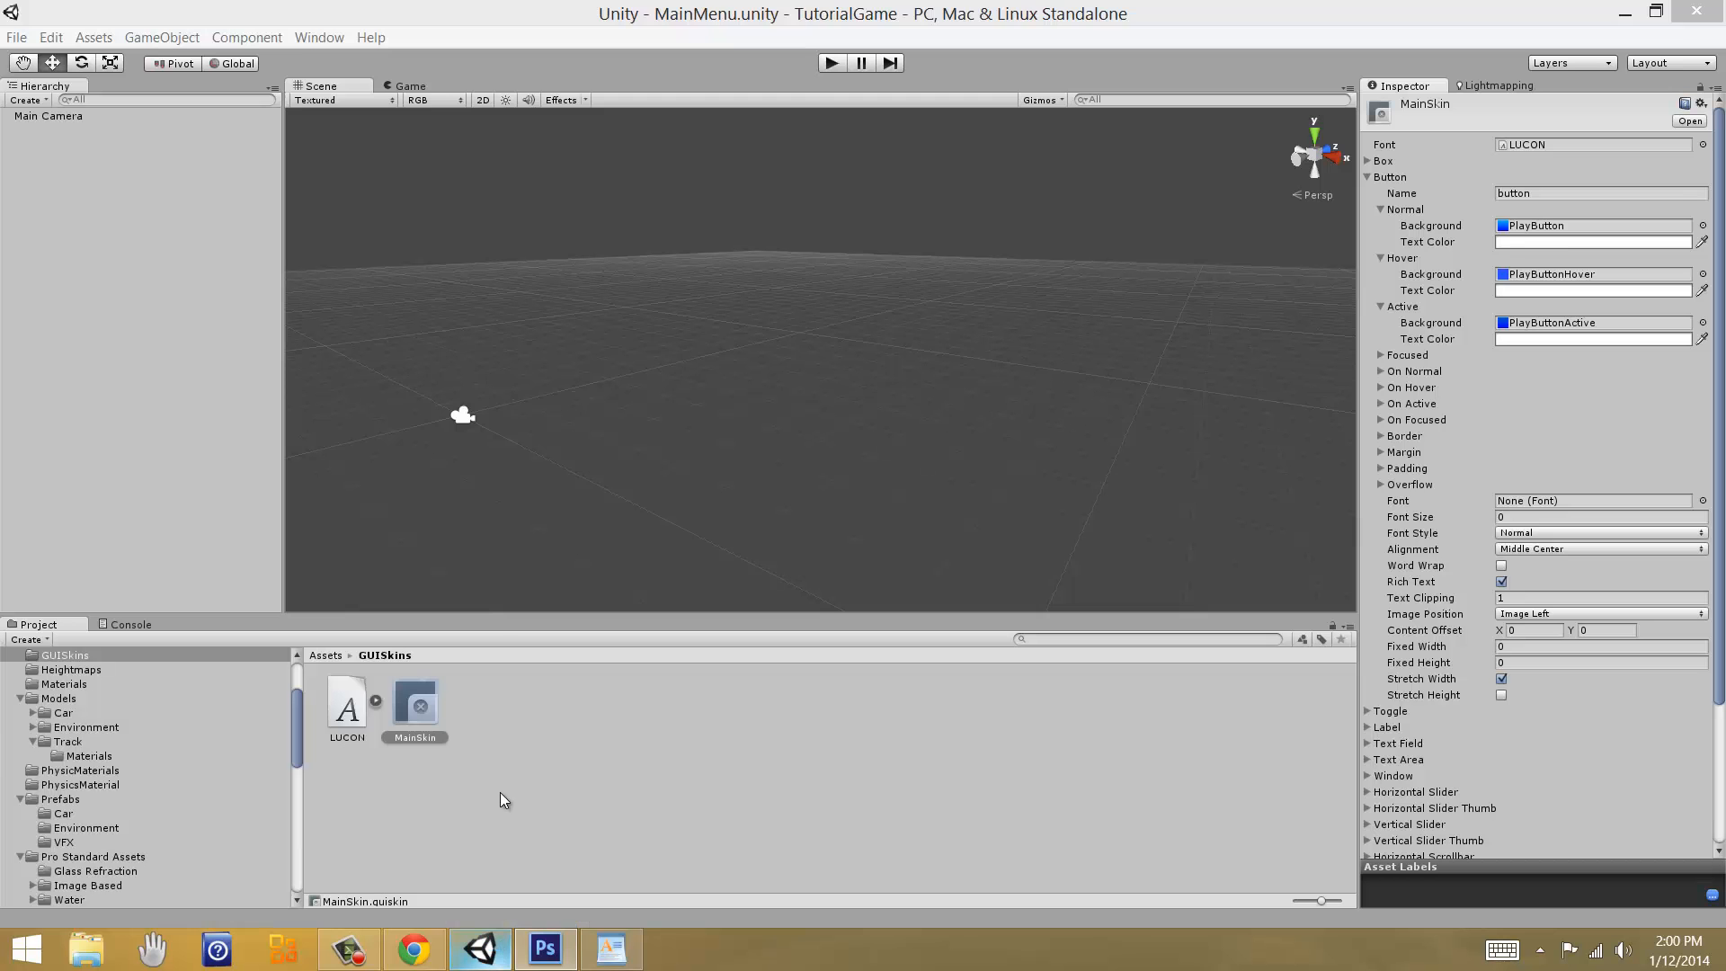
pyautogui.click(406, 86)
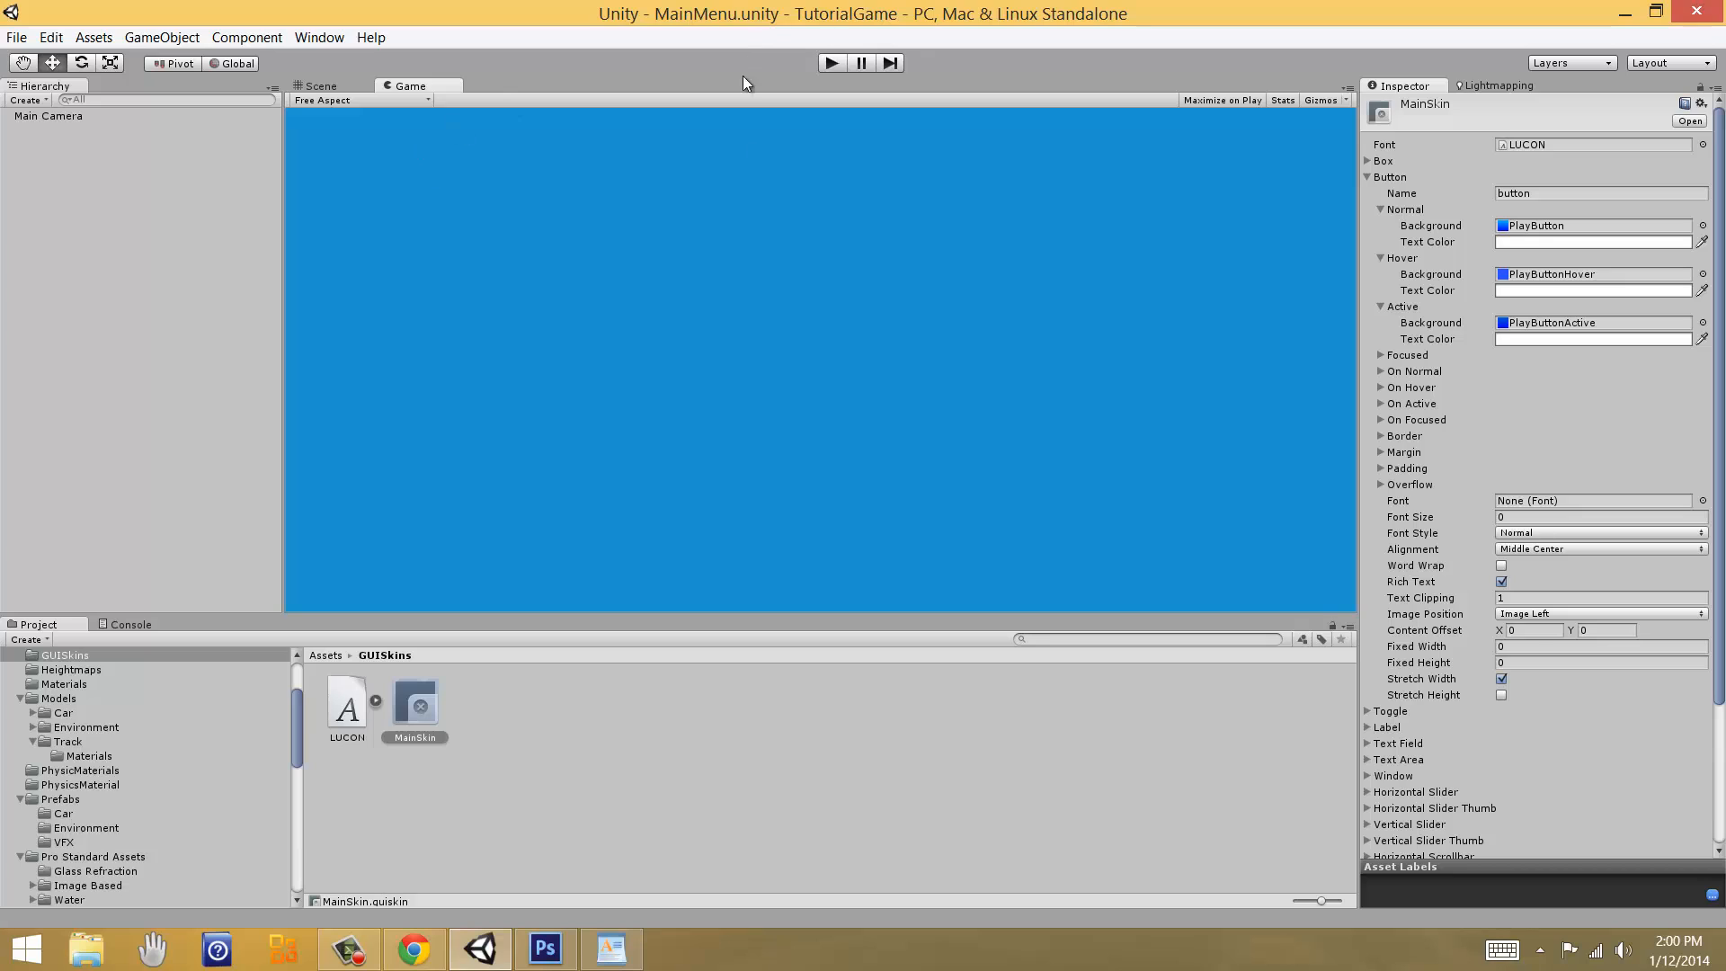
pyautogui.click(387, 102)
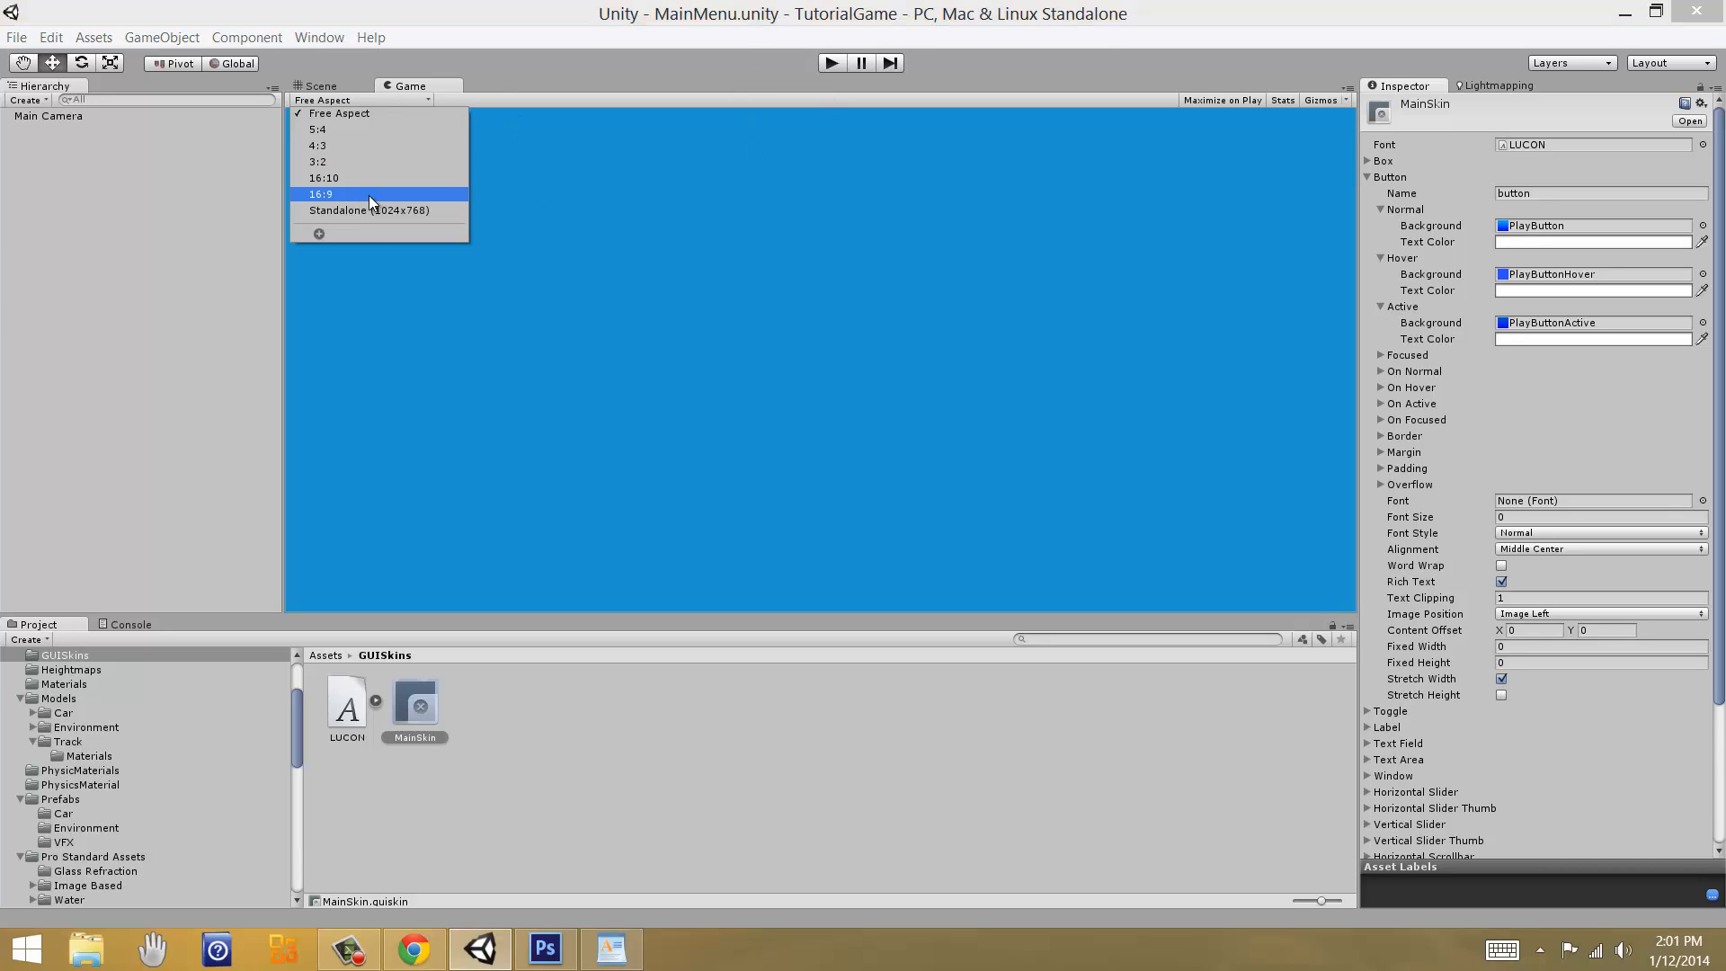
pyautogui.click(370, 196)
pyautogui.click(369, 102)
pyautogui.click(350, 174)
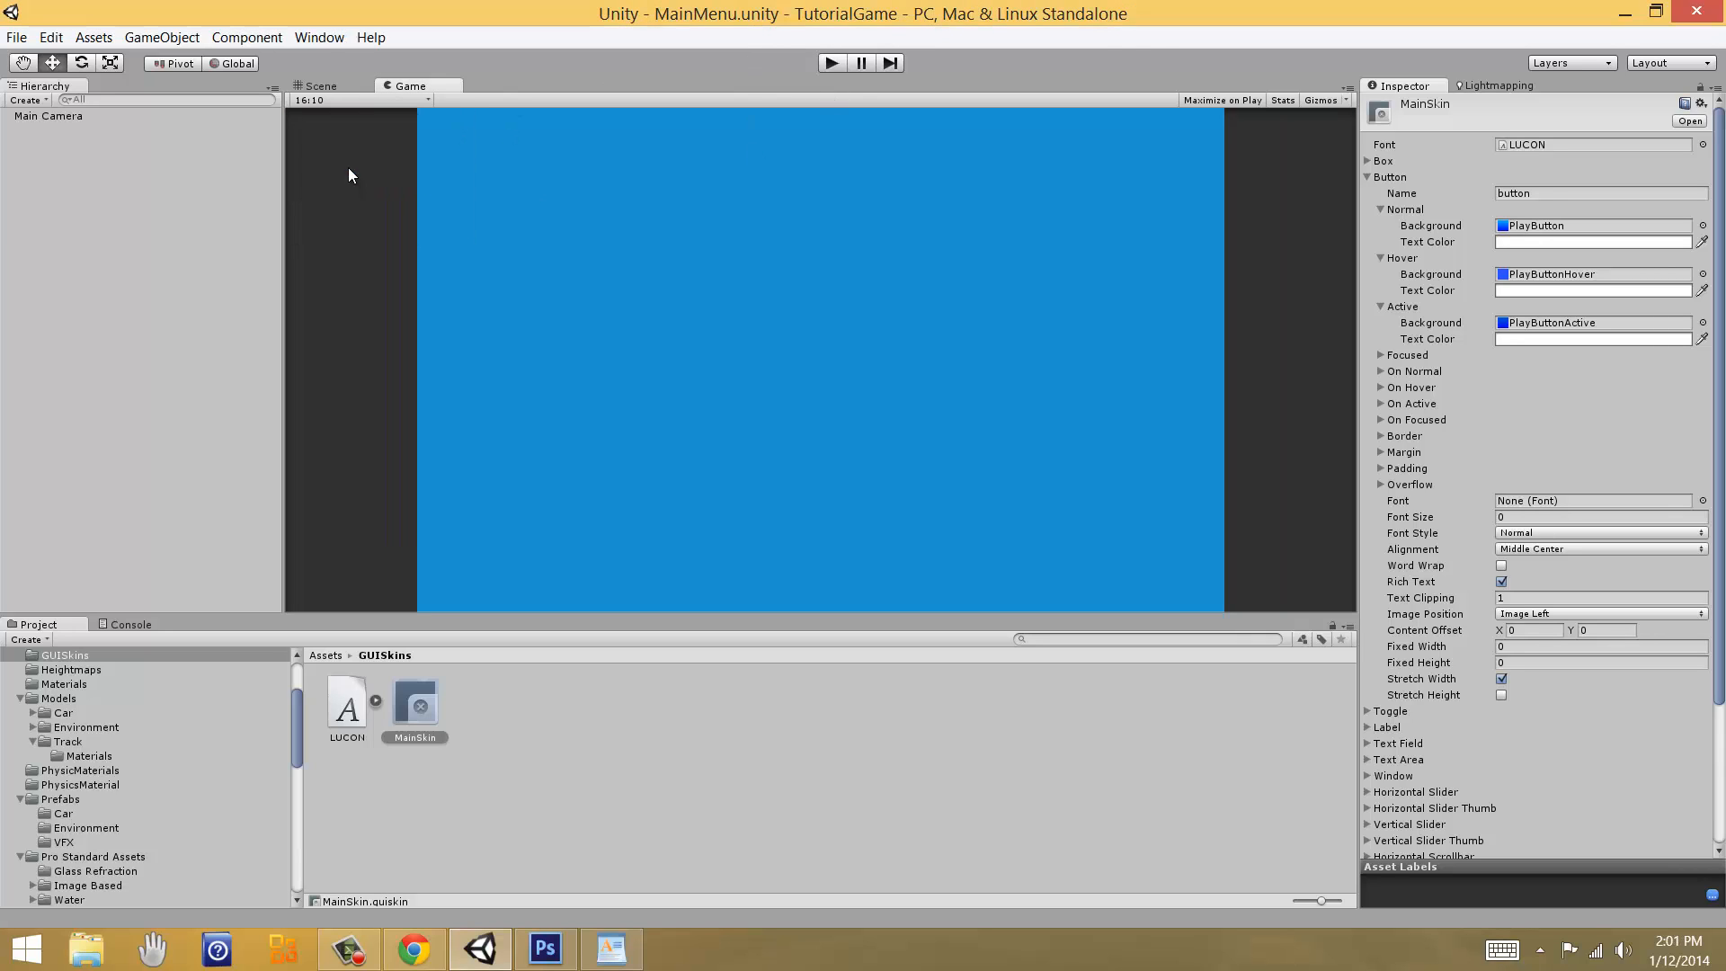
# Step: Set the Game view's aspect ratio to 16:9 and test how it scales by narrowing and widening the view
pyautogui.click(351, 101)
pyautogui.click(345, 191)
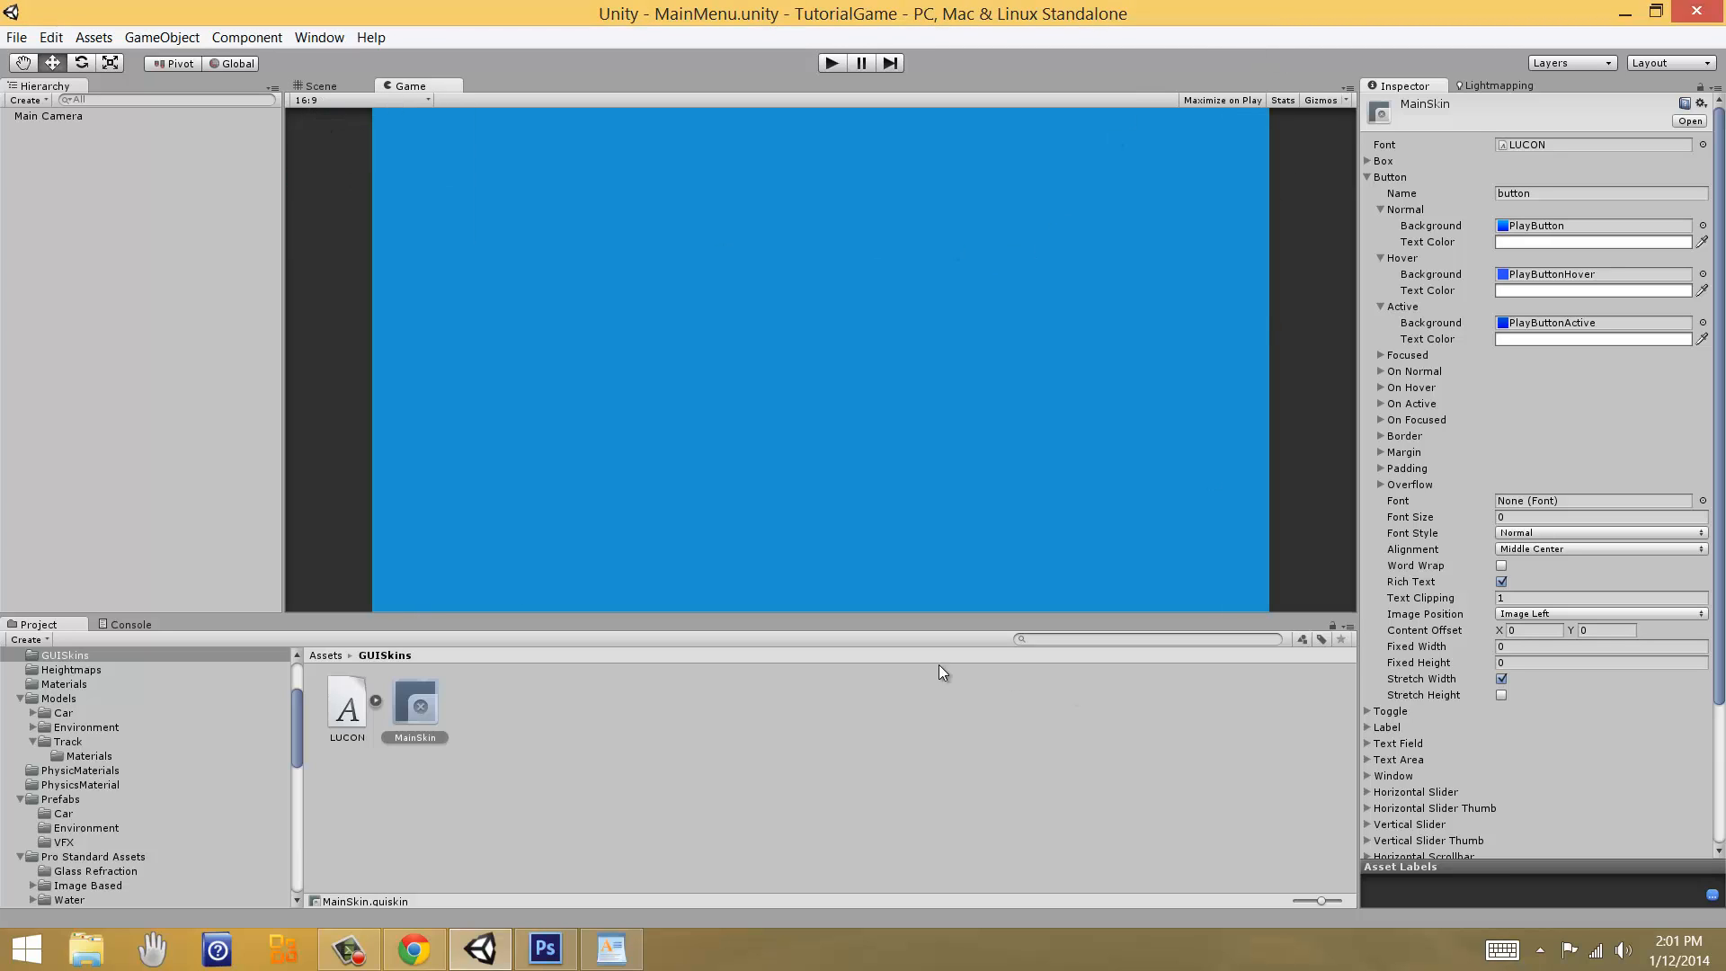
pyautogui.moveTo(292, 224); pyautogui.dragTo(796, 247)
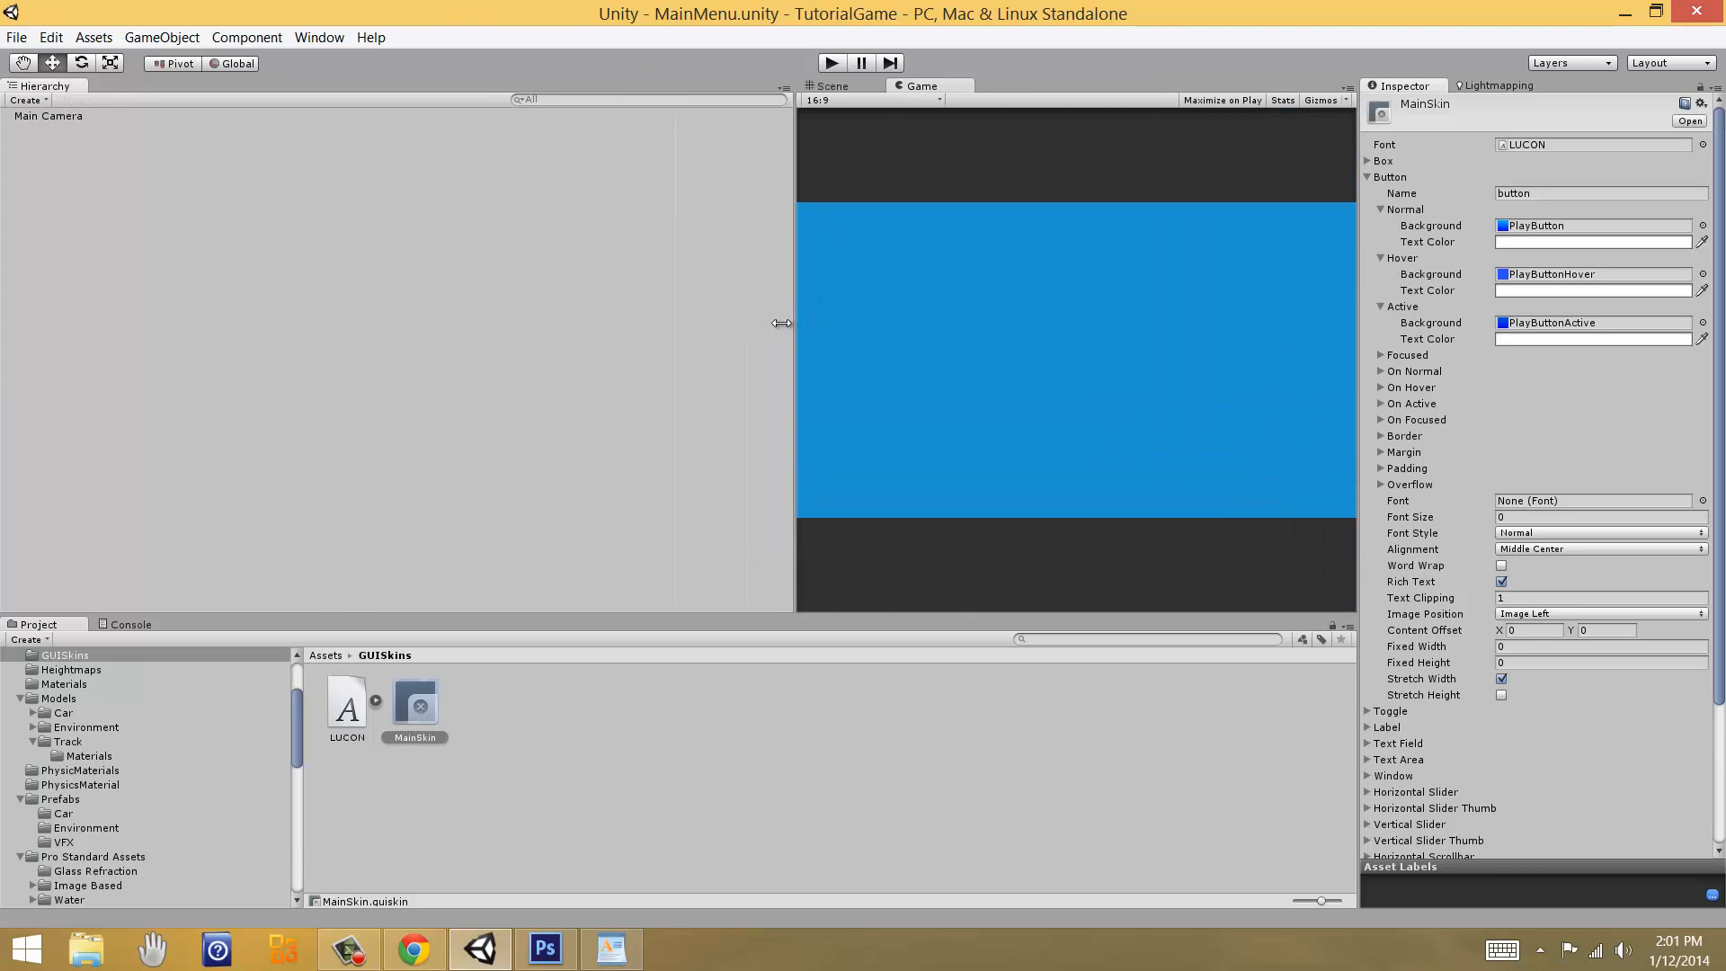
pyautogui.moveTo(782, 323); pyautogui.dragTo(344, 121)
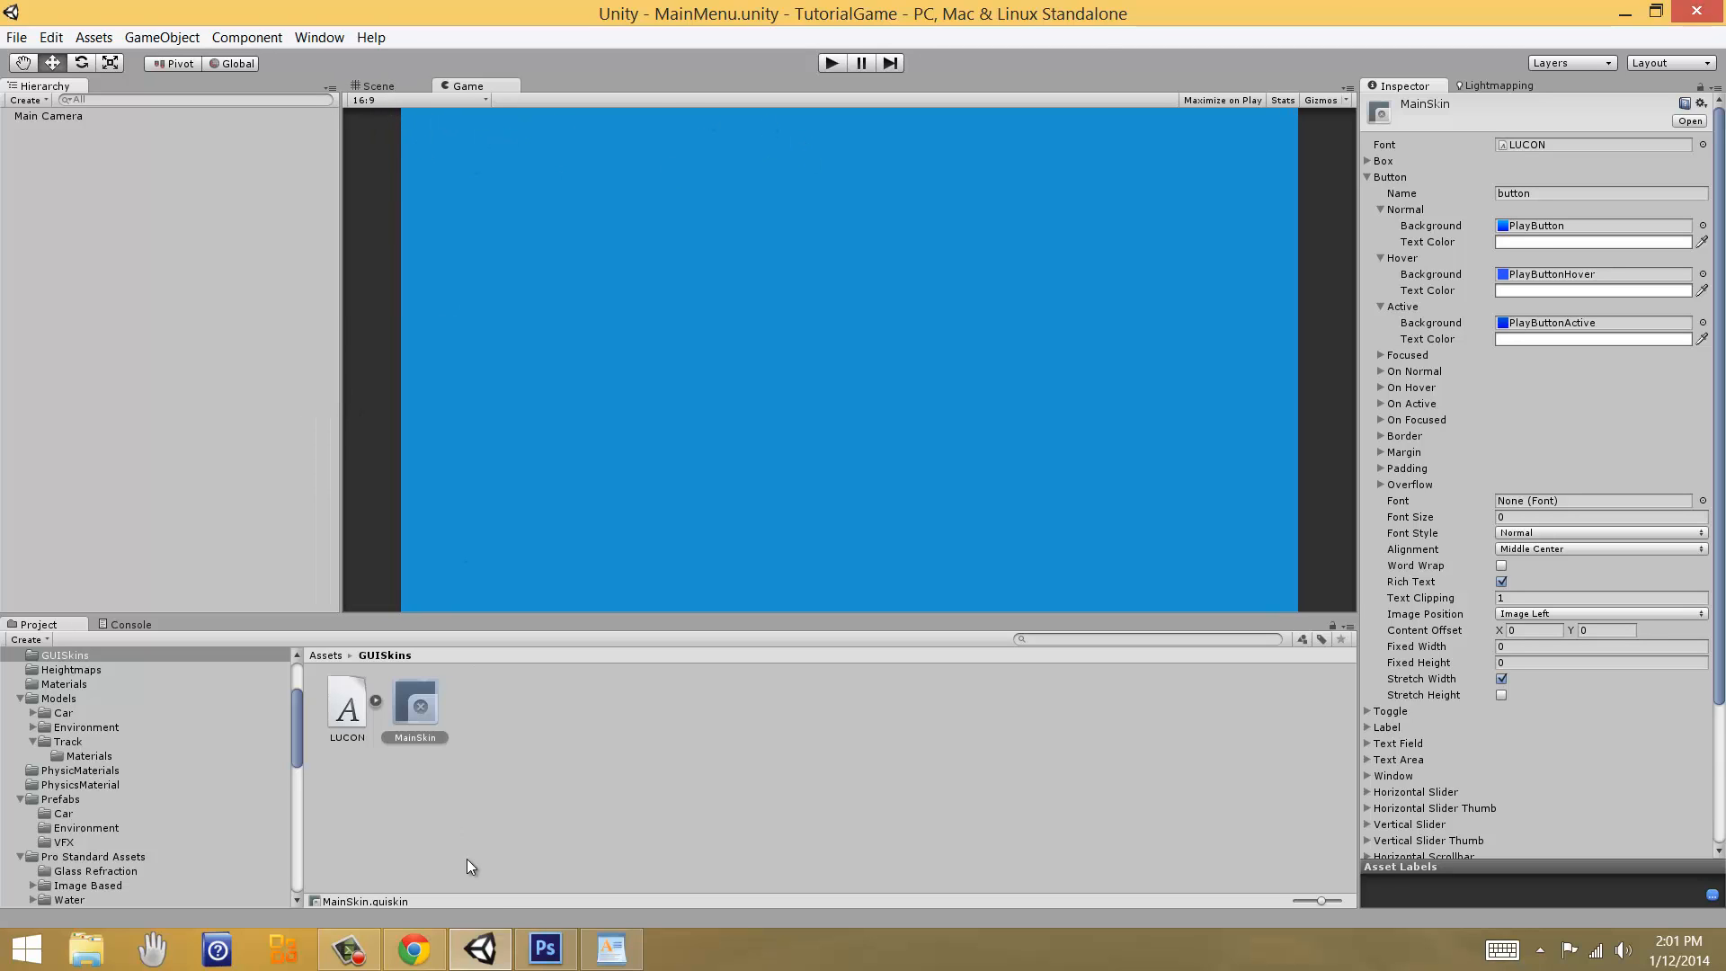
# Step: Switch to Photoshop, activate the Rectangle tool and set its shape fill type to solid color
pyautogui.click(545, 948)
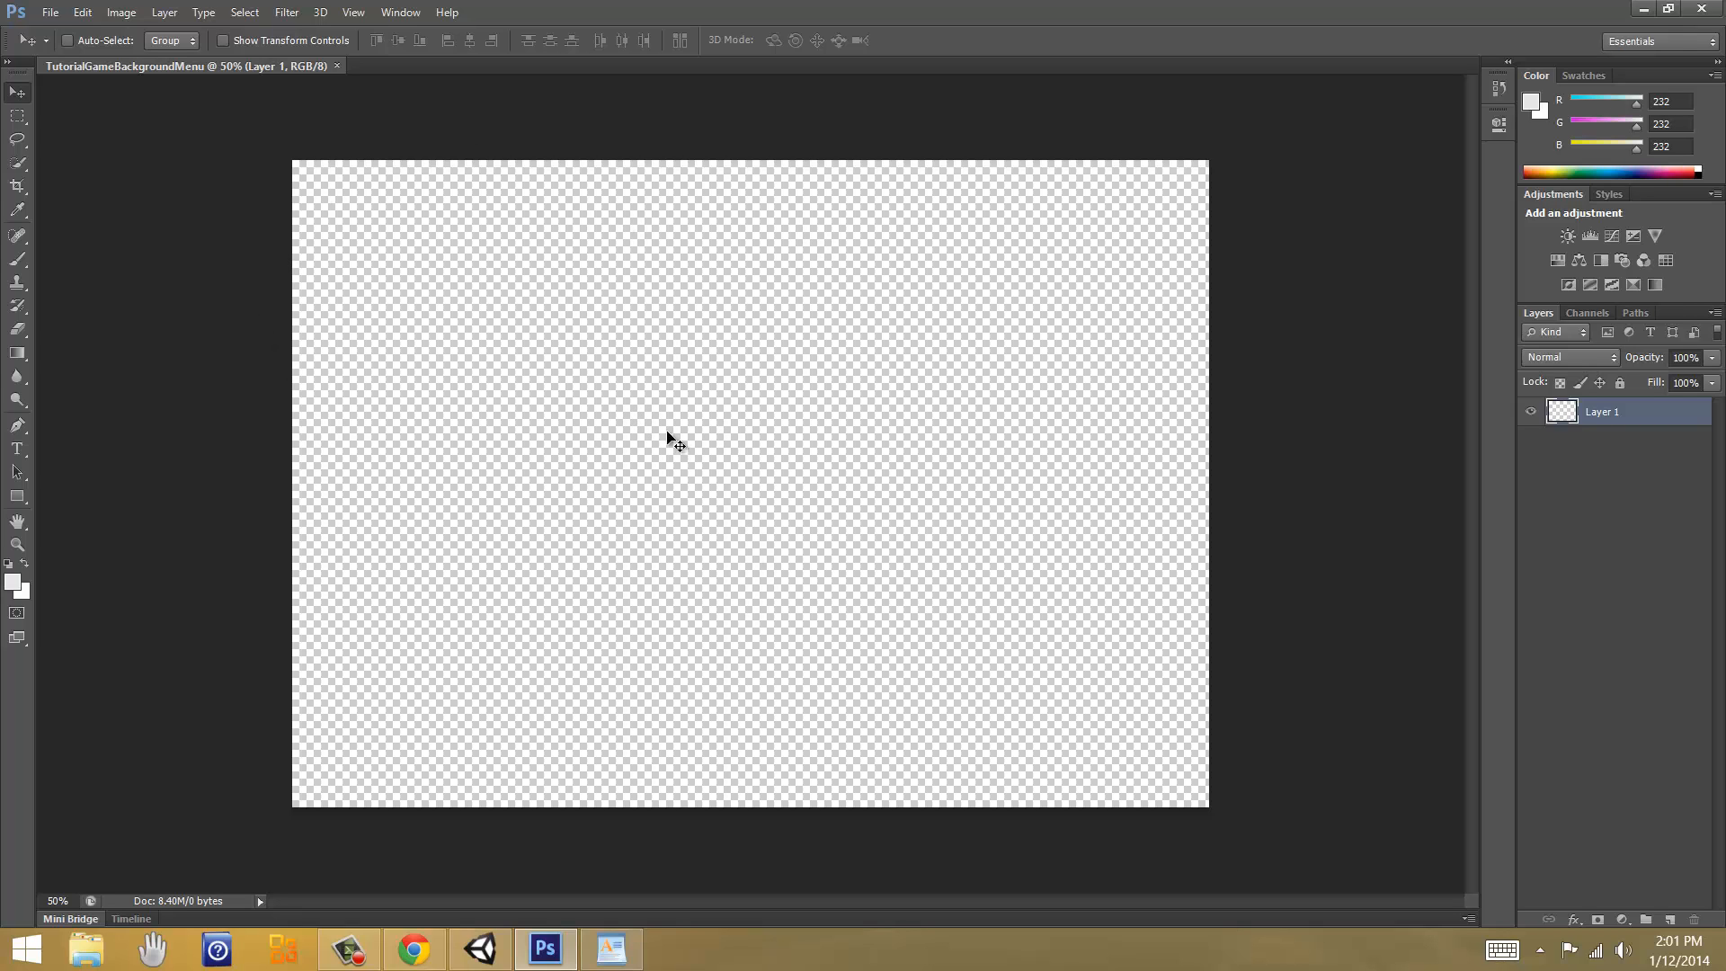
pyautogui.press('u')
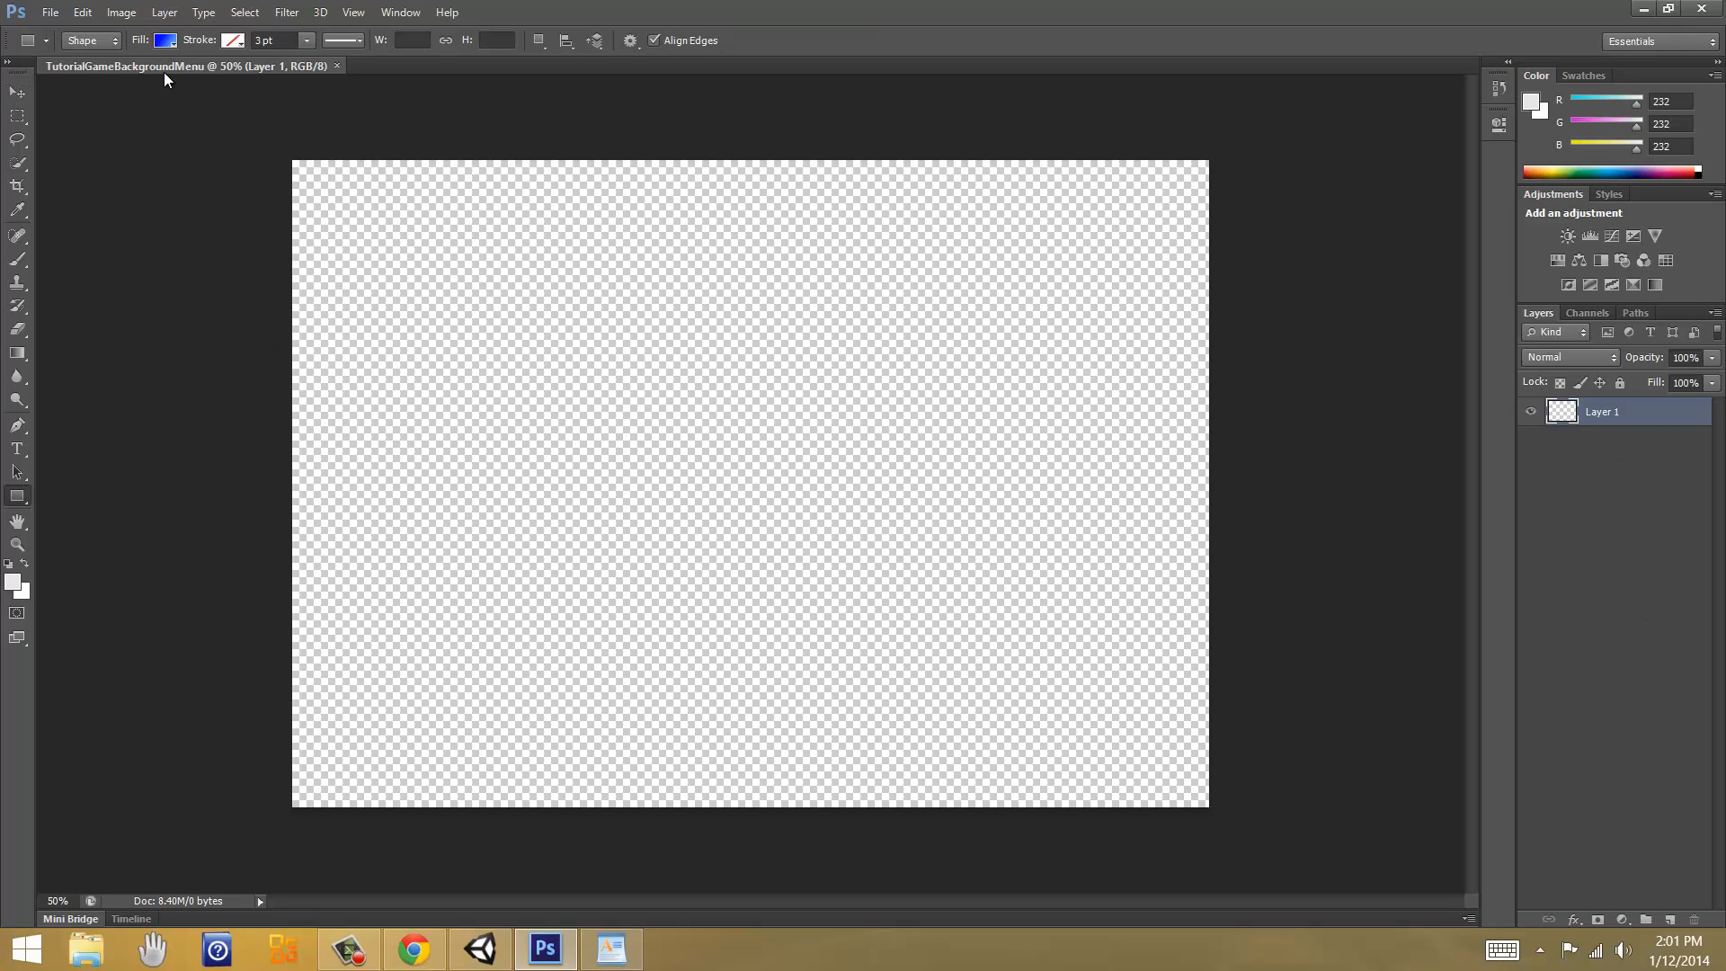
pyautogui.click(163, 40)
pyautogui.click(156, 76)
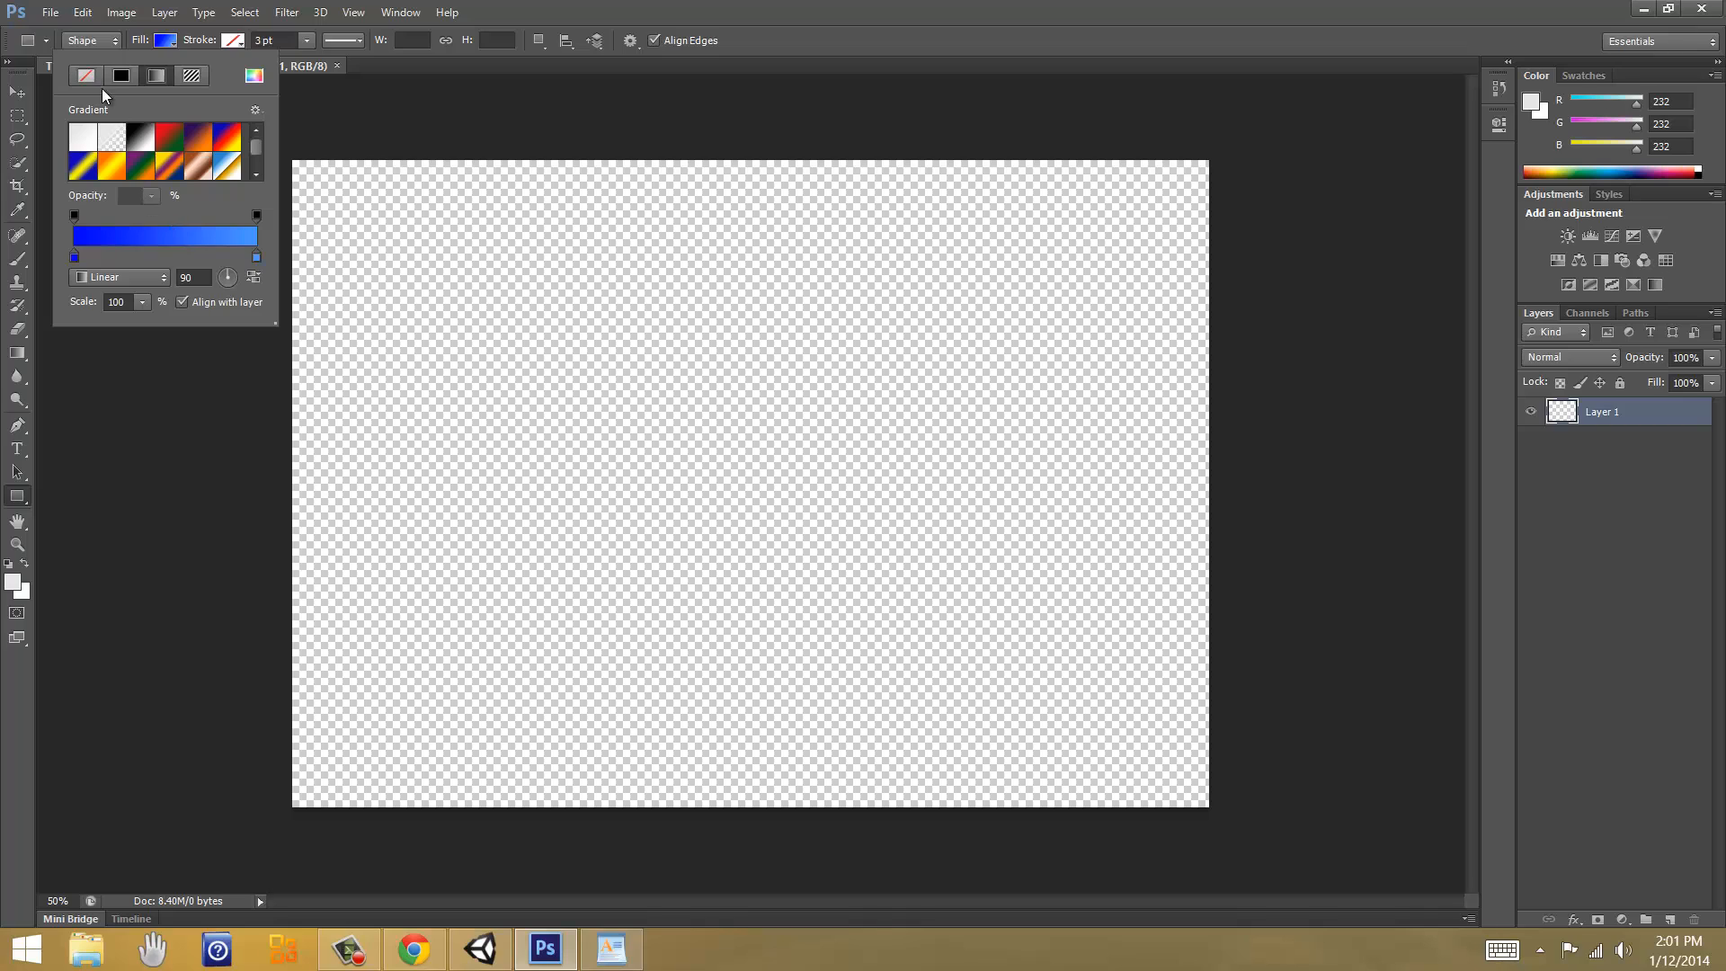
pyautogui.click(120, 75)
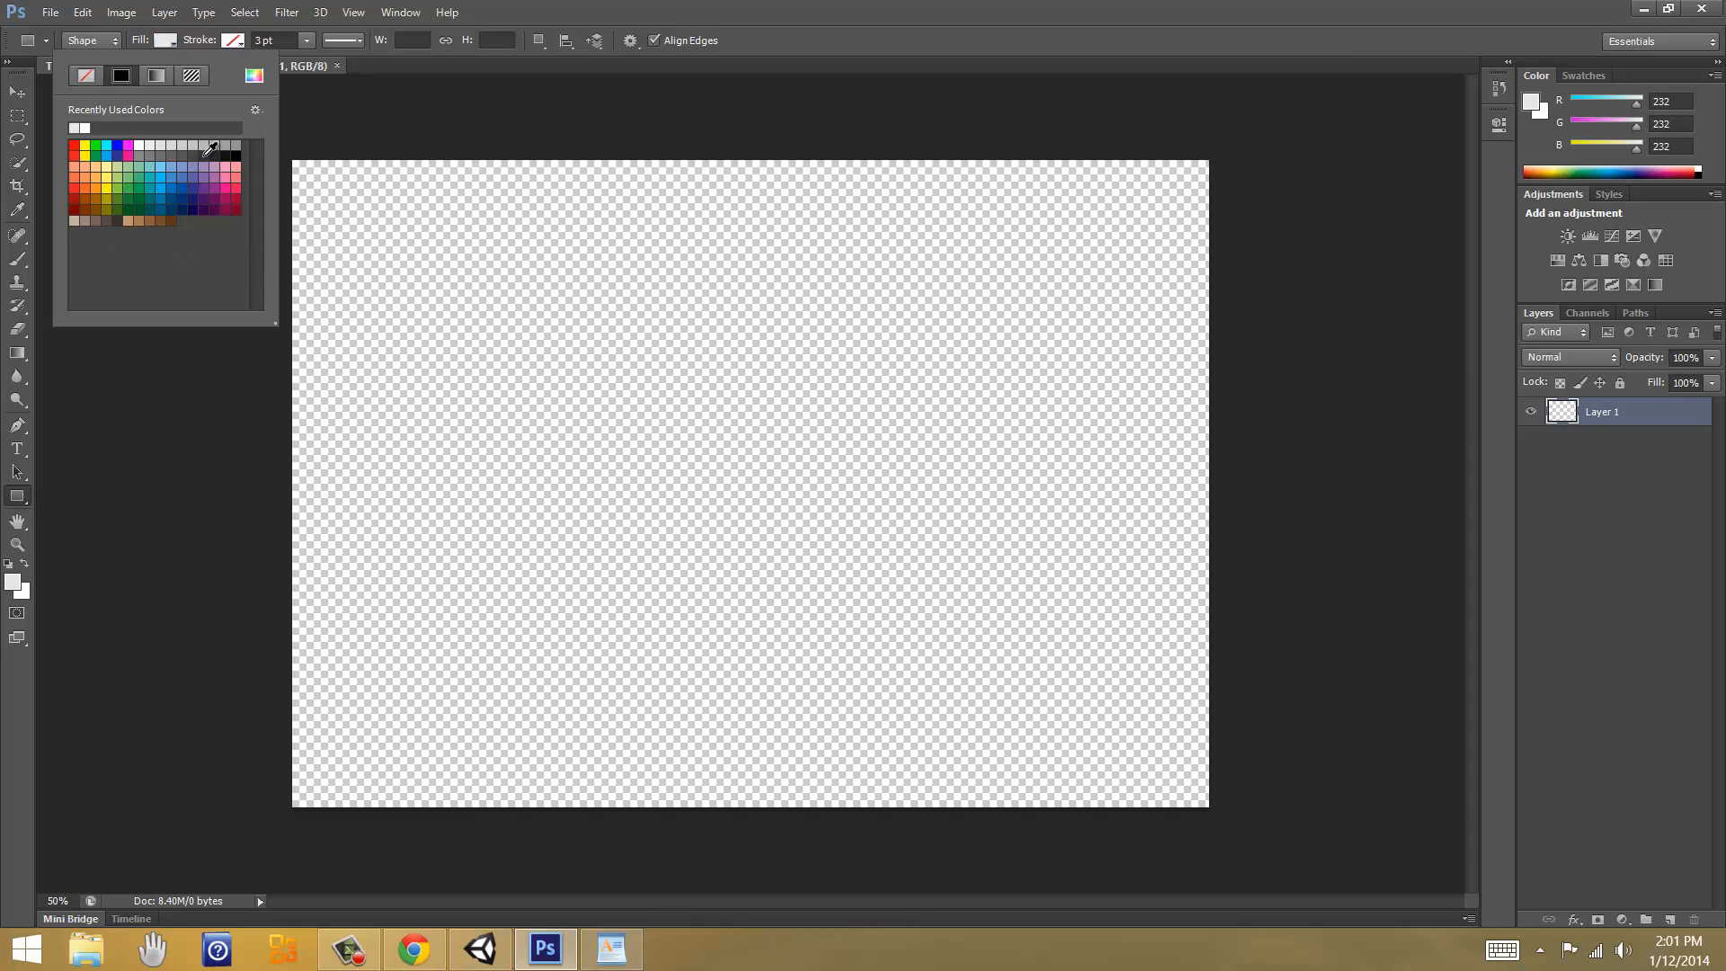
# Step: Draw a dark gray rectangle covering the whole canvas
pyautogui.click(206, 154)
pyautogui.moveTo(291, 158); pyautogui.dragTo(1213, 810)
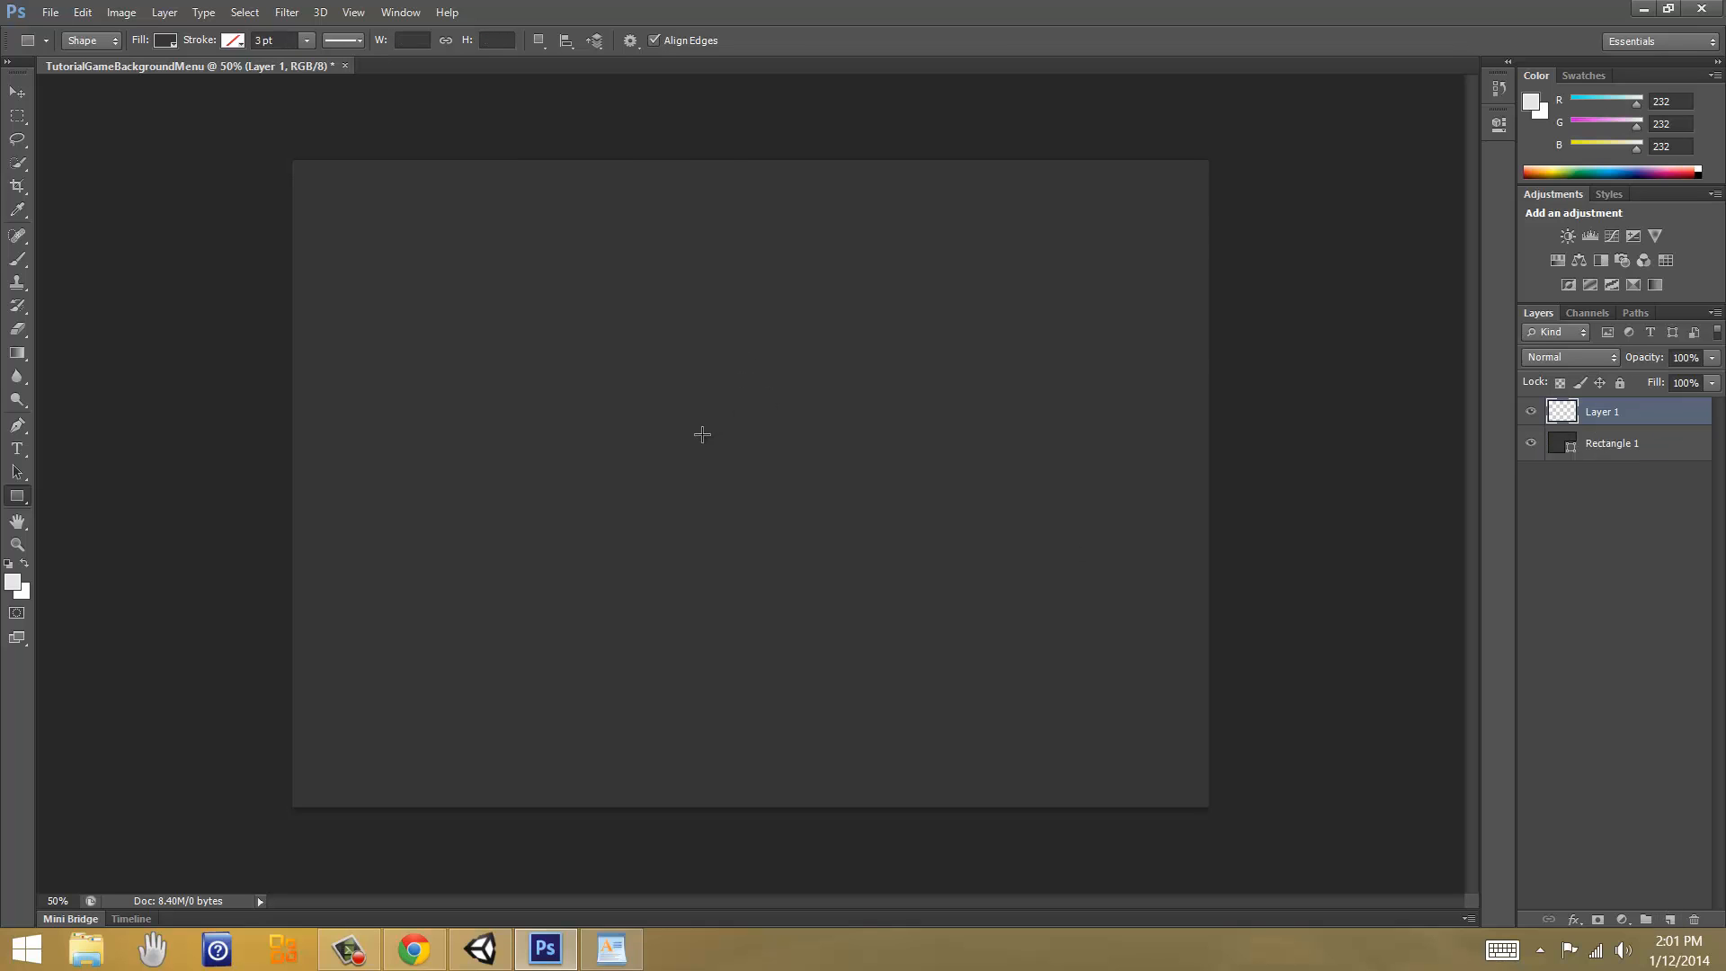
# Step: Try stamping a full moon with the 300 px brush in the upper-left area of the canvas, and undo it
pyautogui.press('b')
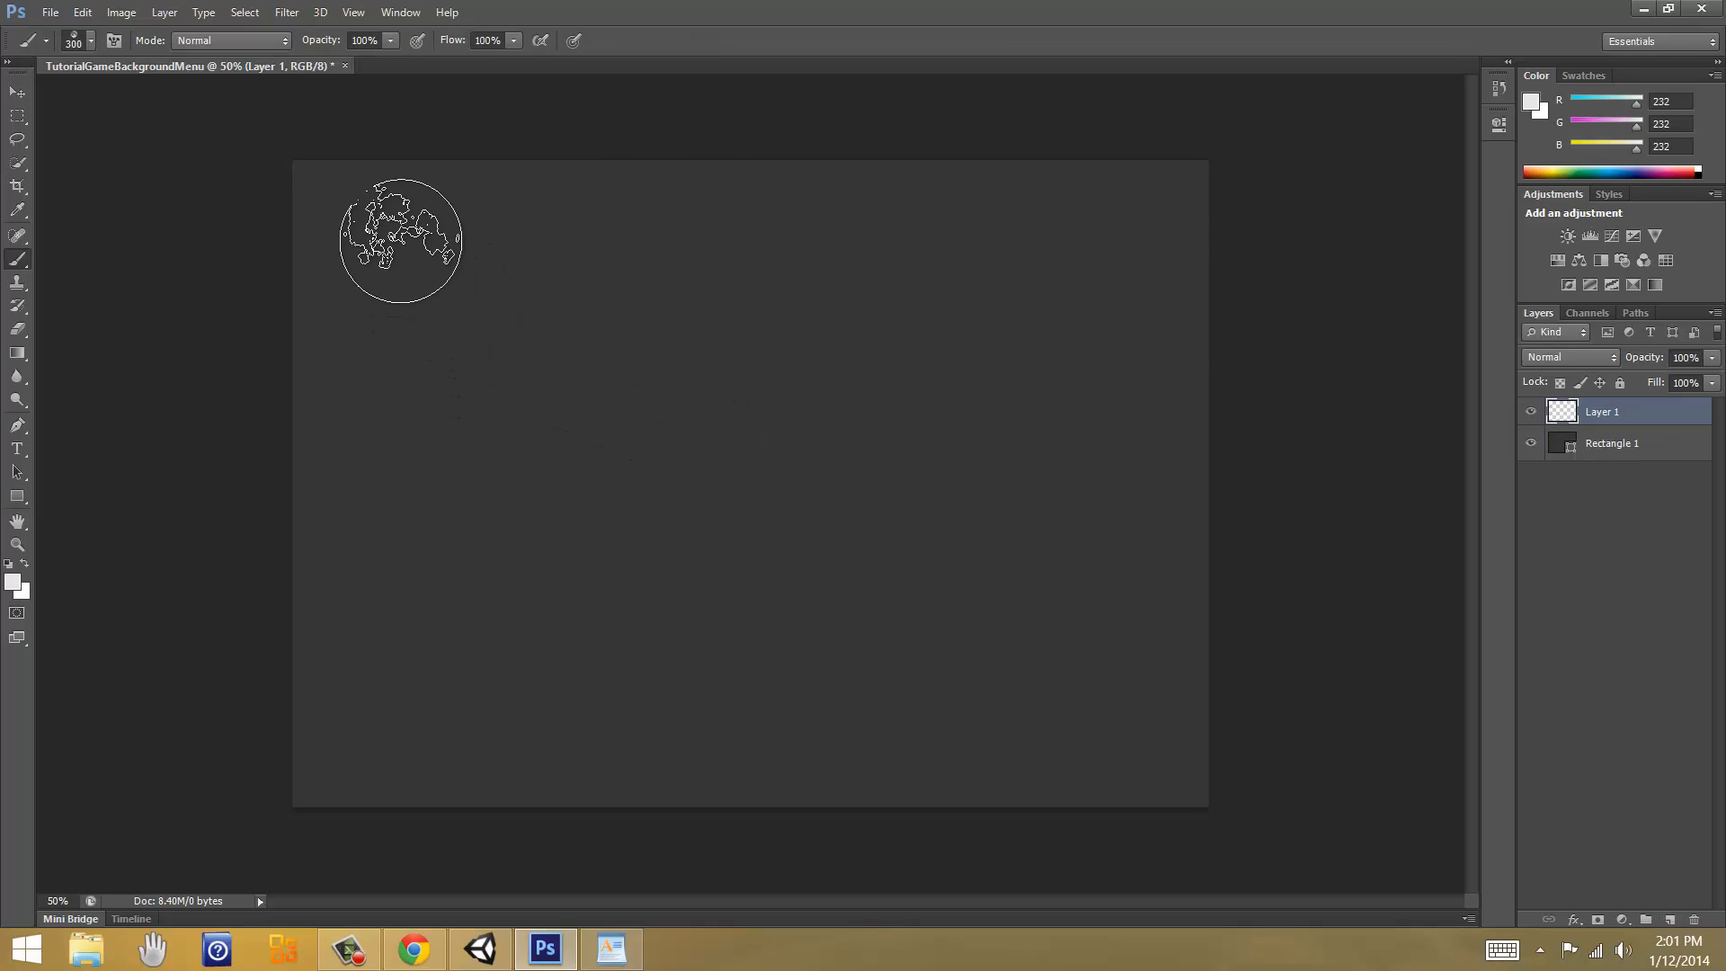
pyautogui.click(432, 238)
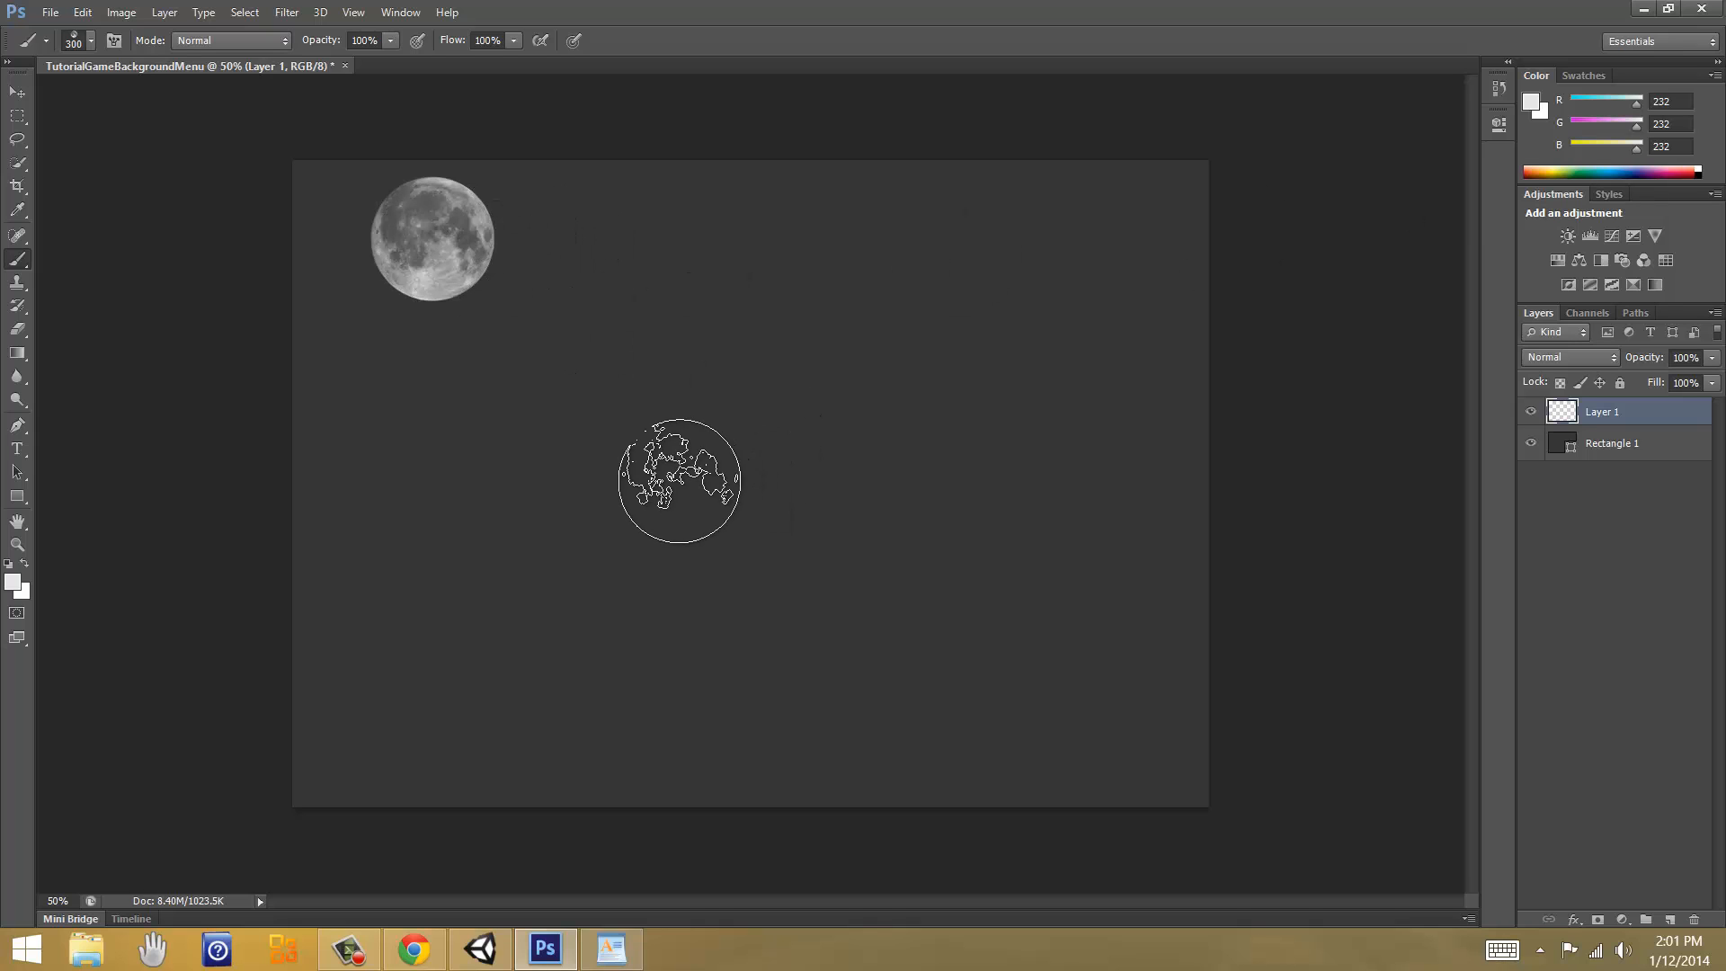
pyautogui.hotkey('ctrl', 'z')
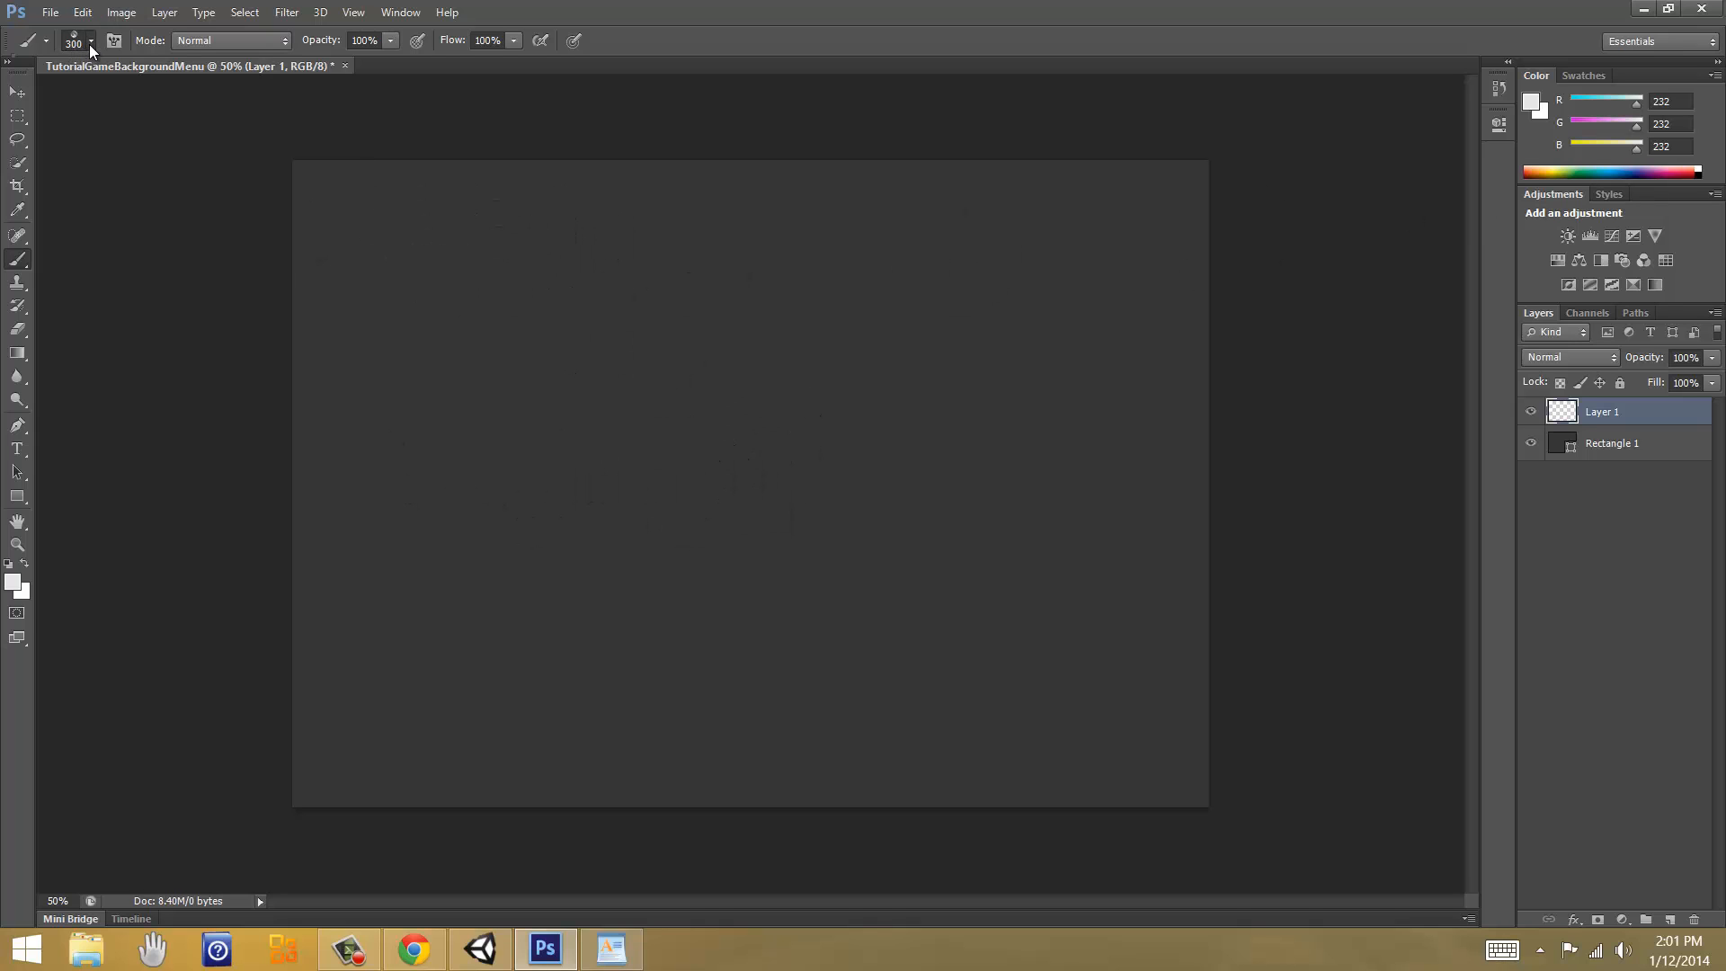
# Step: Stamp a crescent moon on Layer 1 with the 1297 px moon brush, positioned against the canvas's left edge
pyautogui.click(89, 43)
pyautogui.click(182, 548)
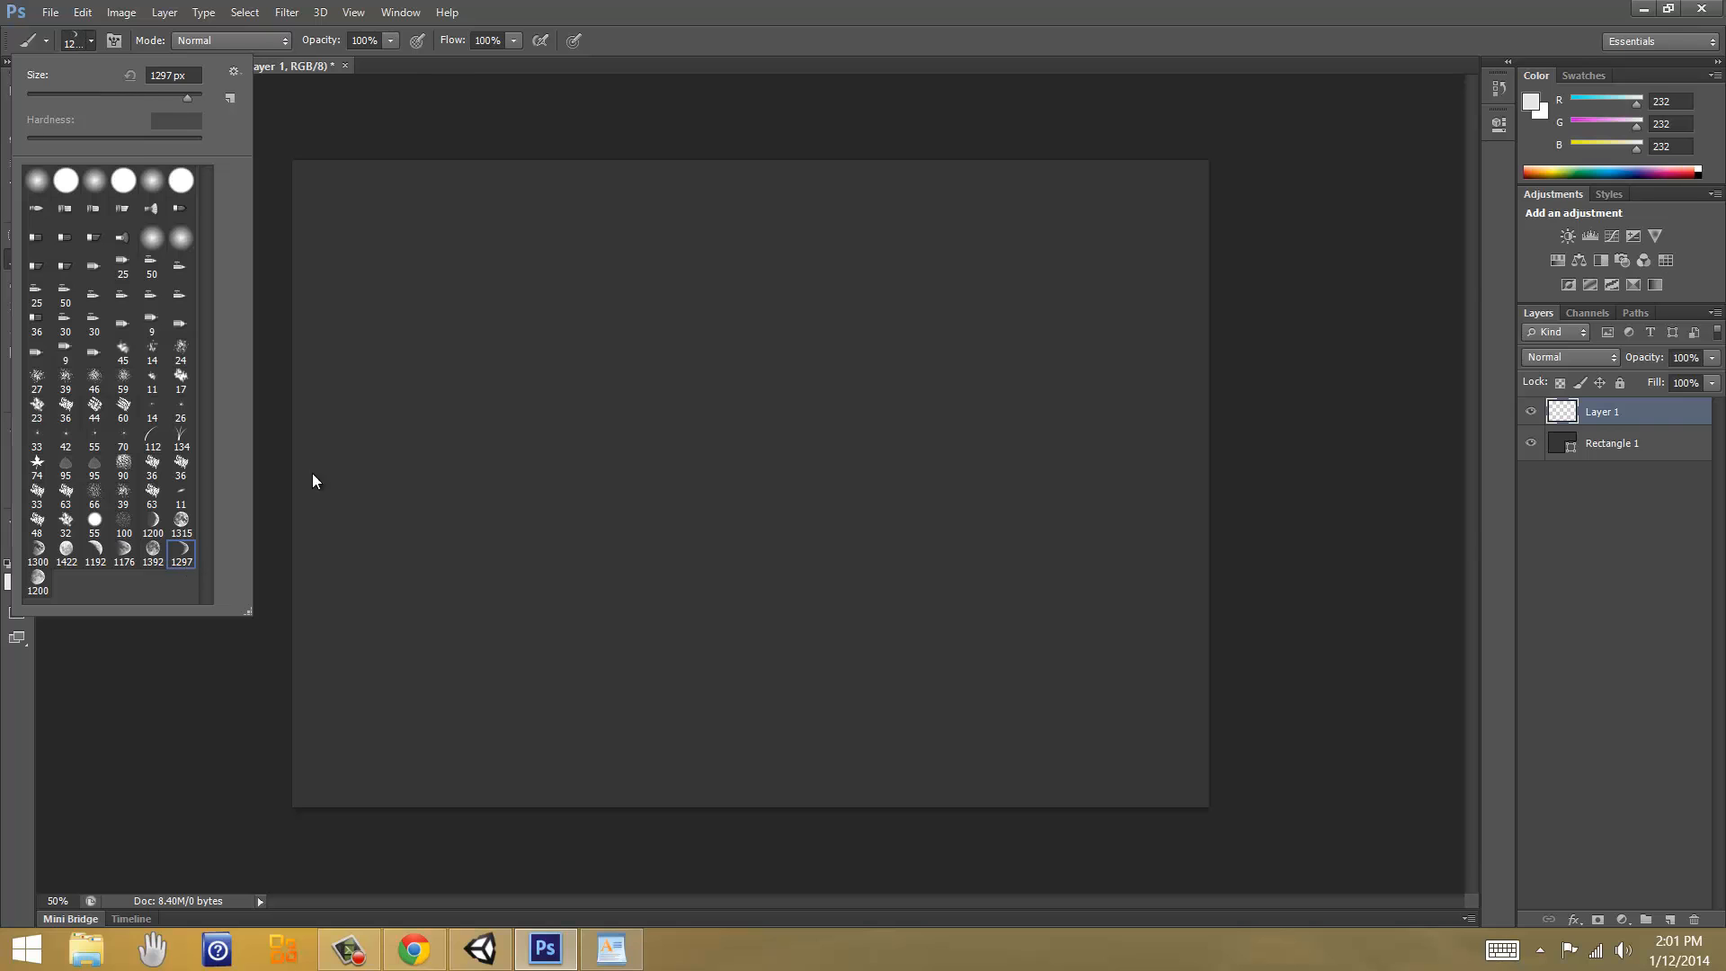
pyautogui.click(572, 466)
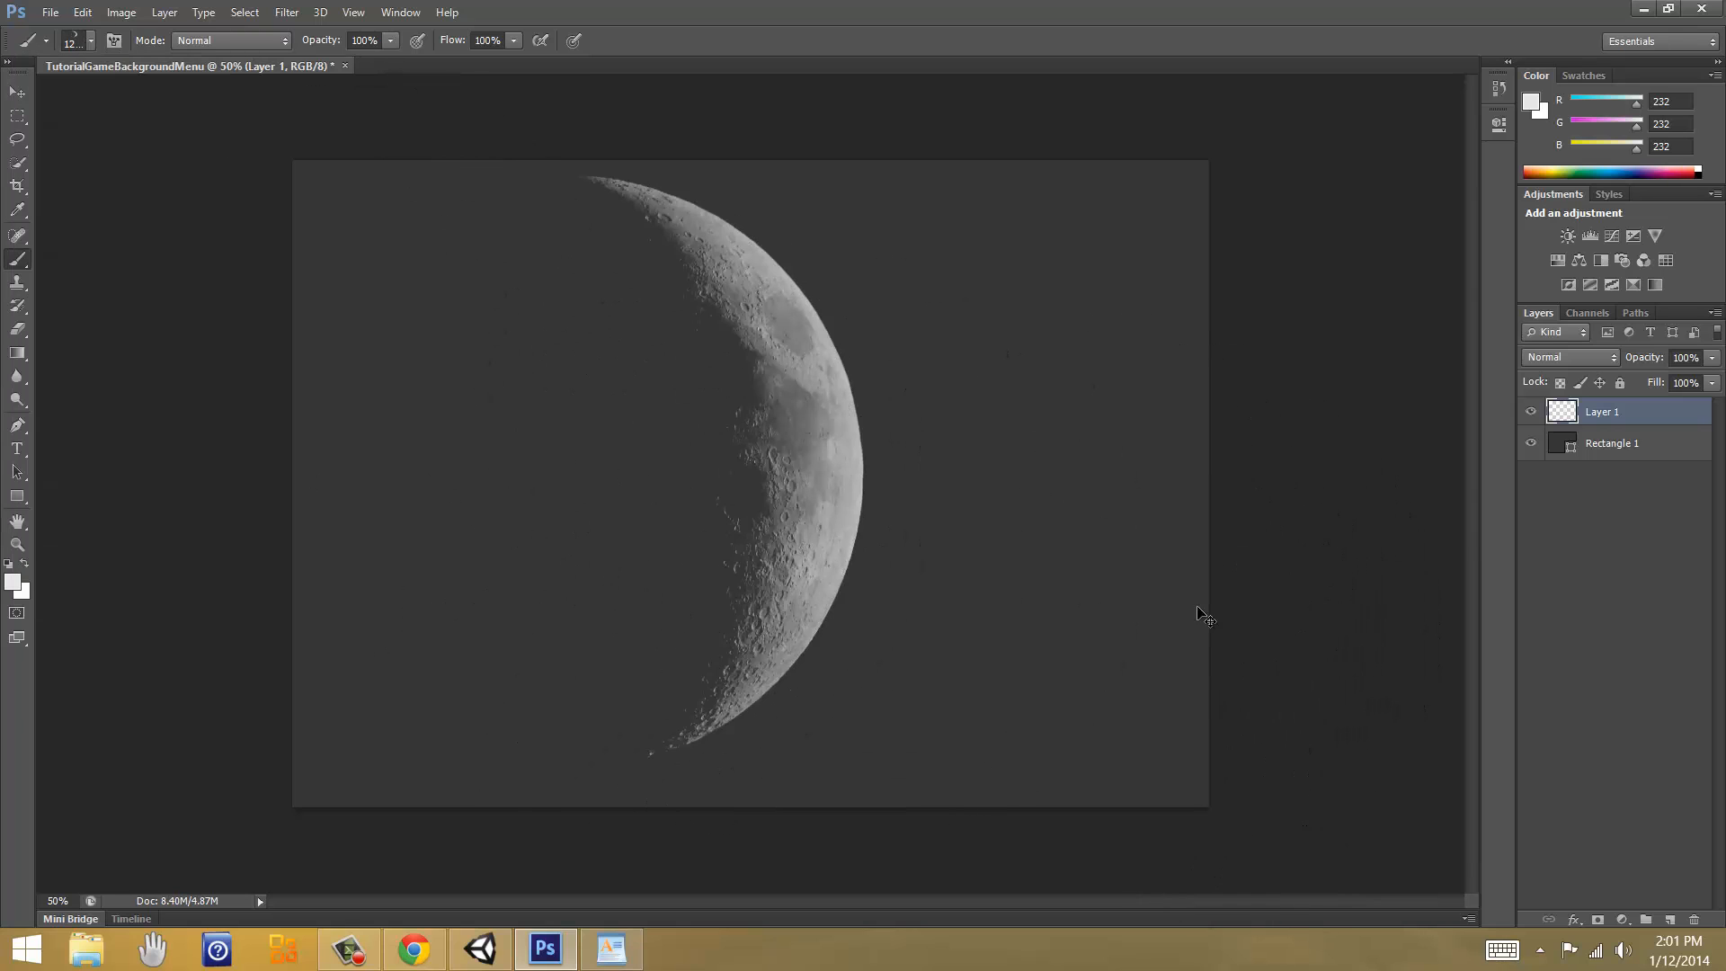
pyautogui.hotkey('ctrl', 'z')
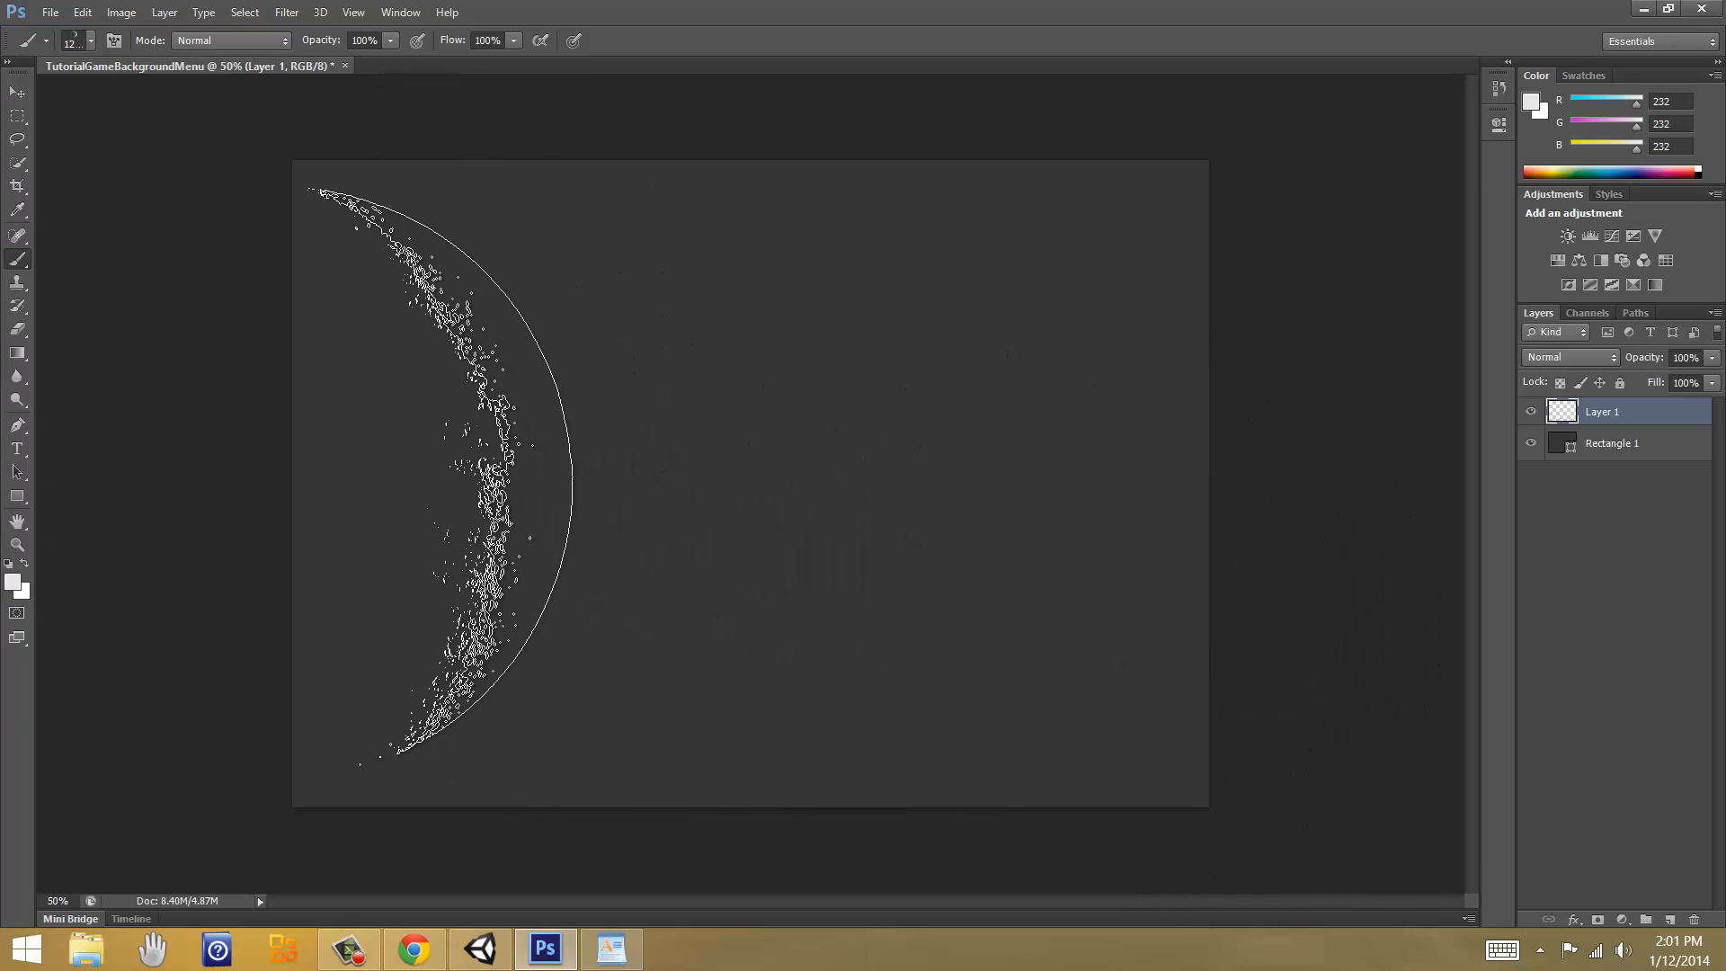
pyautogui.click(274, 478)
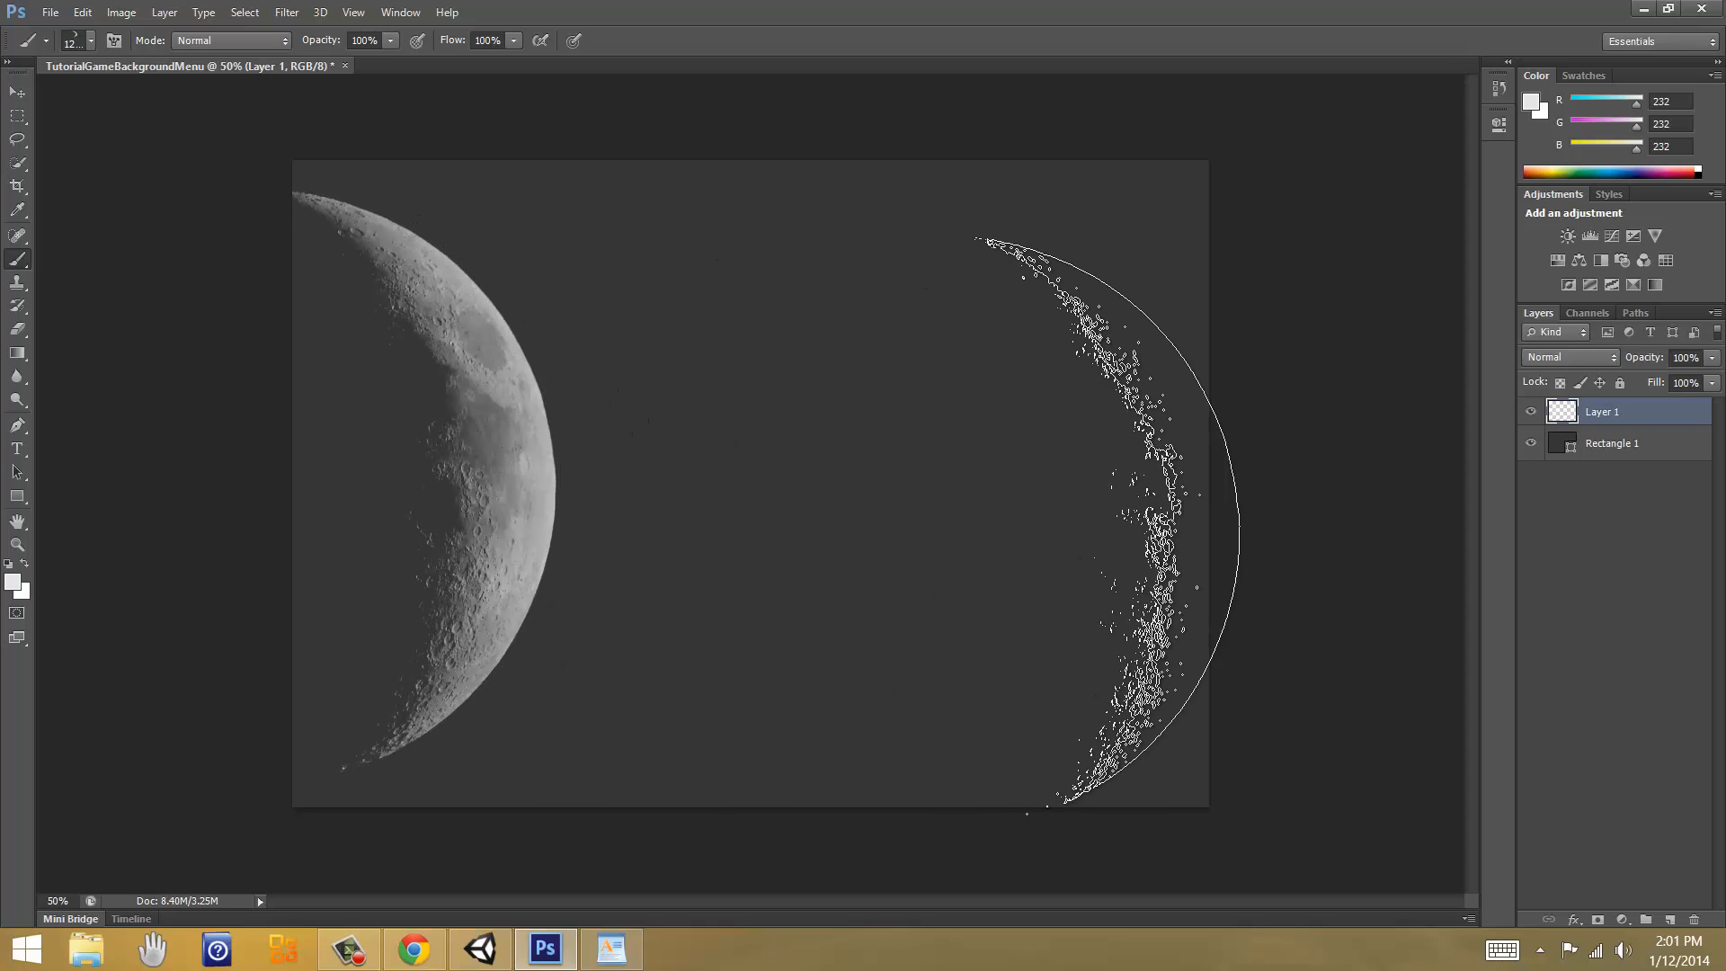
pyautogui.hotkey('ctrl', 'z')
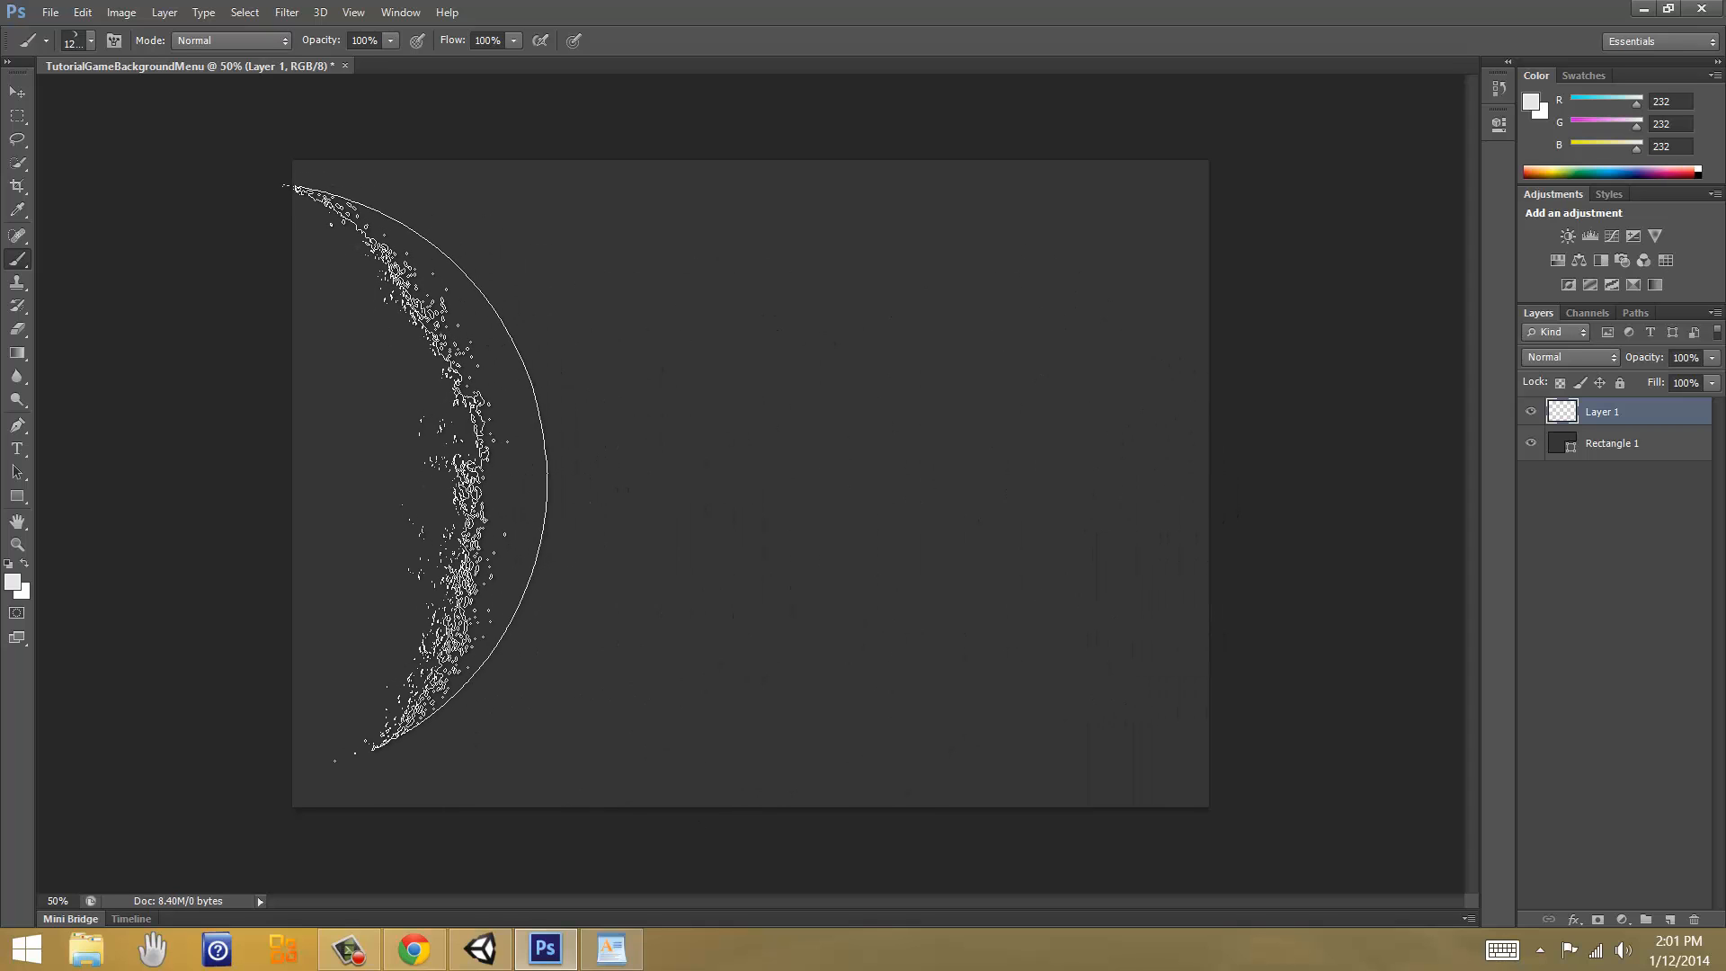
pyautogui.click(256, 479)
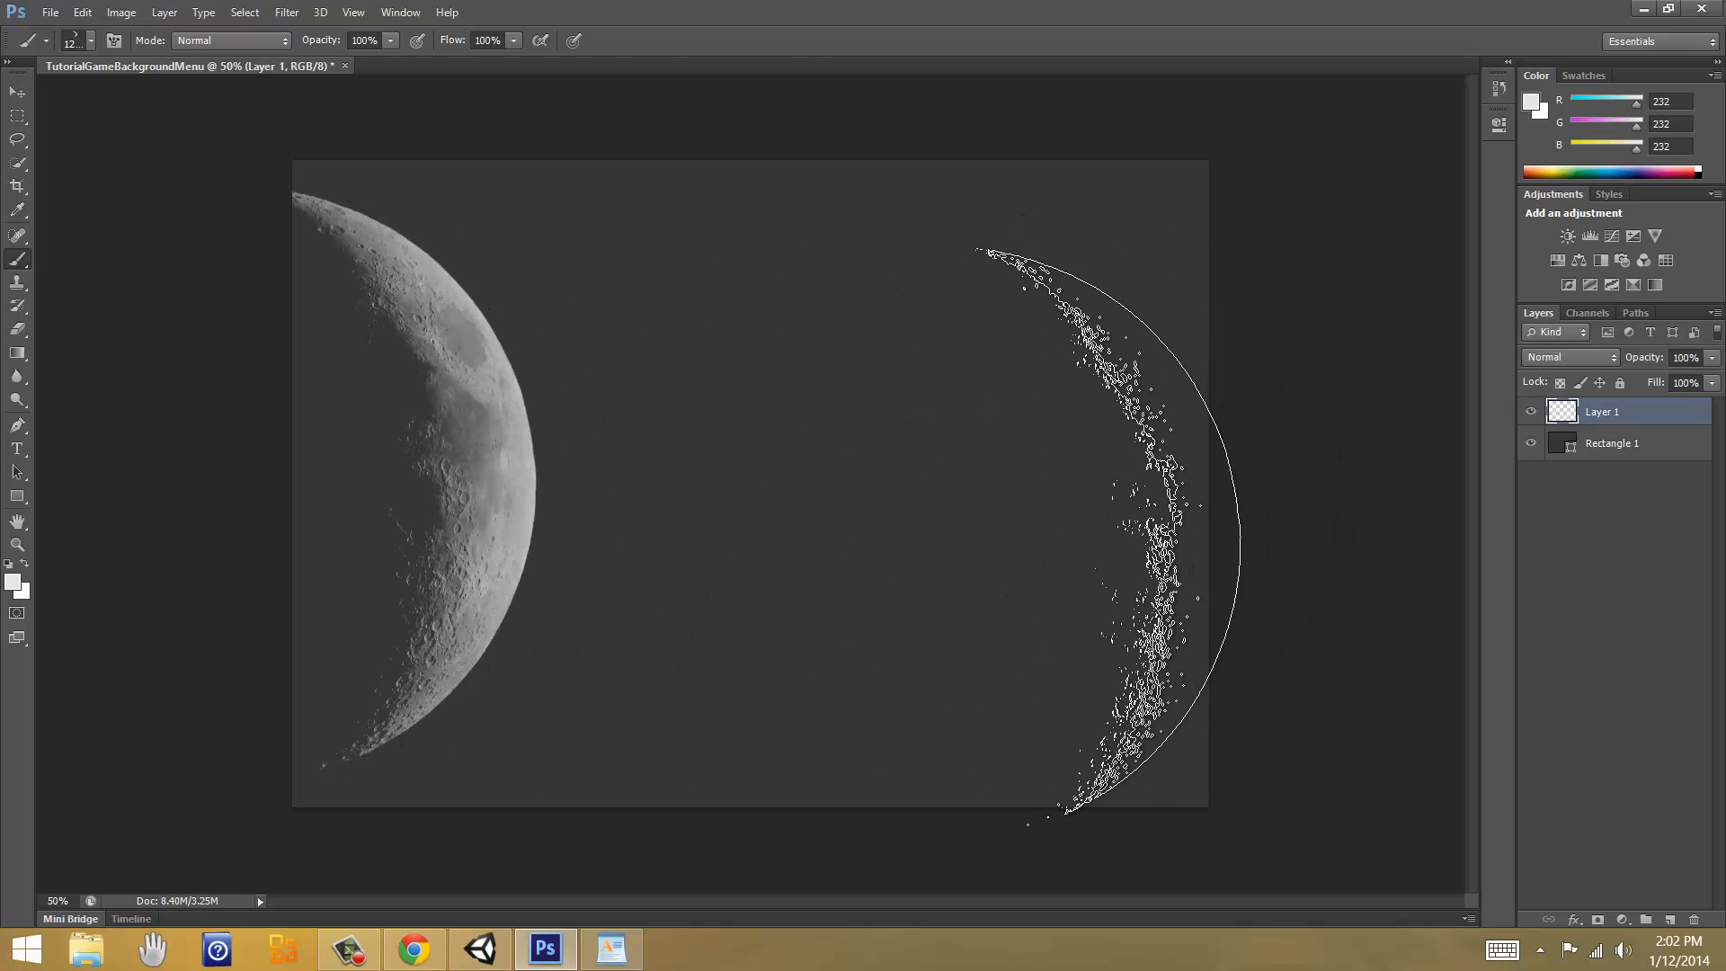
# Step: Select the Rectangle 1 layer and set the background color to dark gray, RGB 38, 38, 38
pyautogui.press('v')
pyautogui.click(1597, 444)
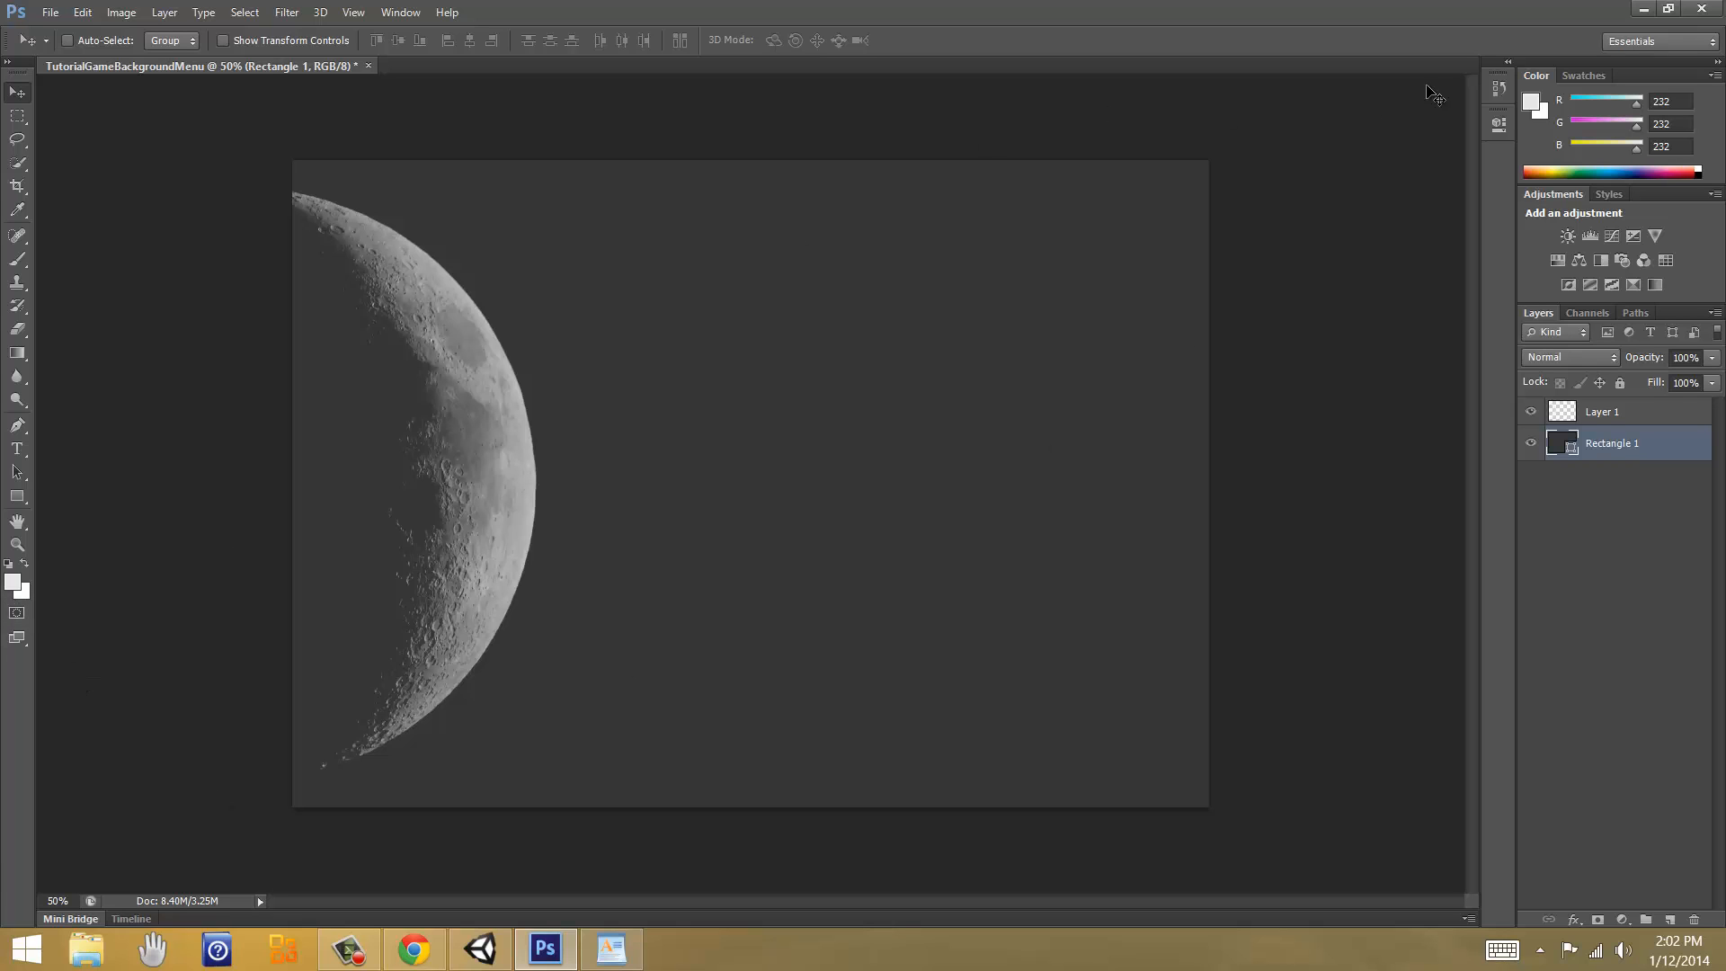
pyautogui.doubleClick(1546, 117)
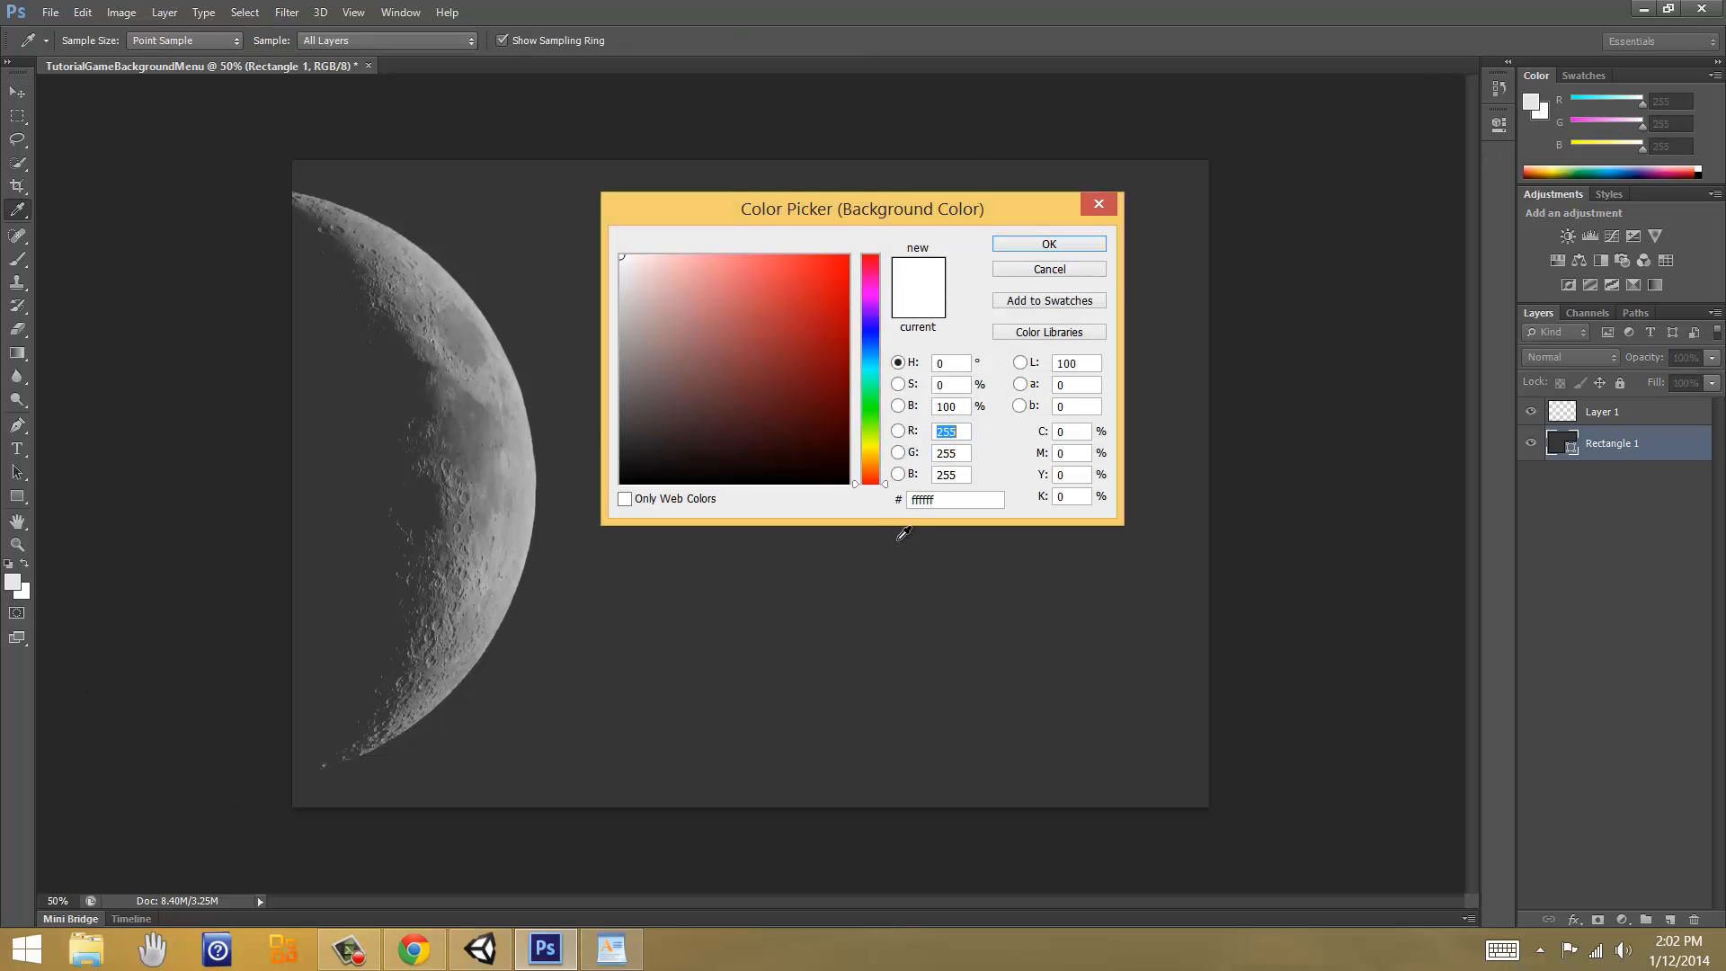
pyautogui.moveTo(676, 426); pyautogui.dragTo(605, 427)
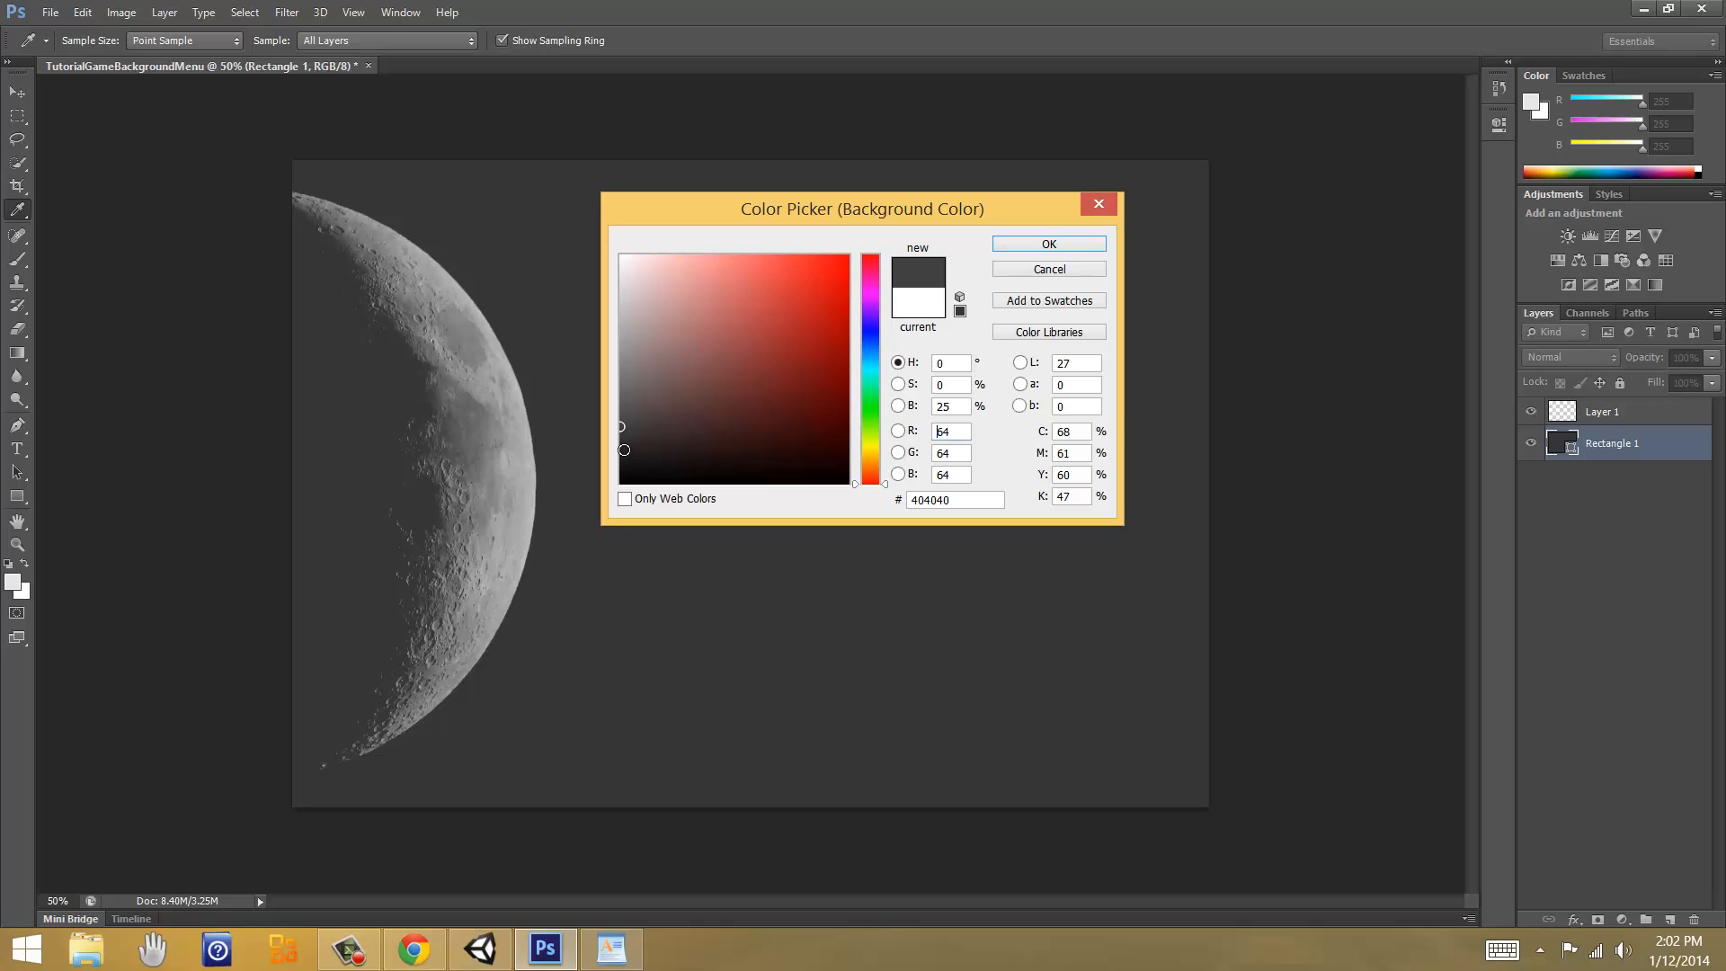
pyautogui.click(624, 450)
pyautogui.click(1014, 247)
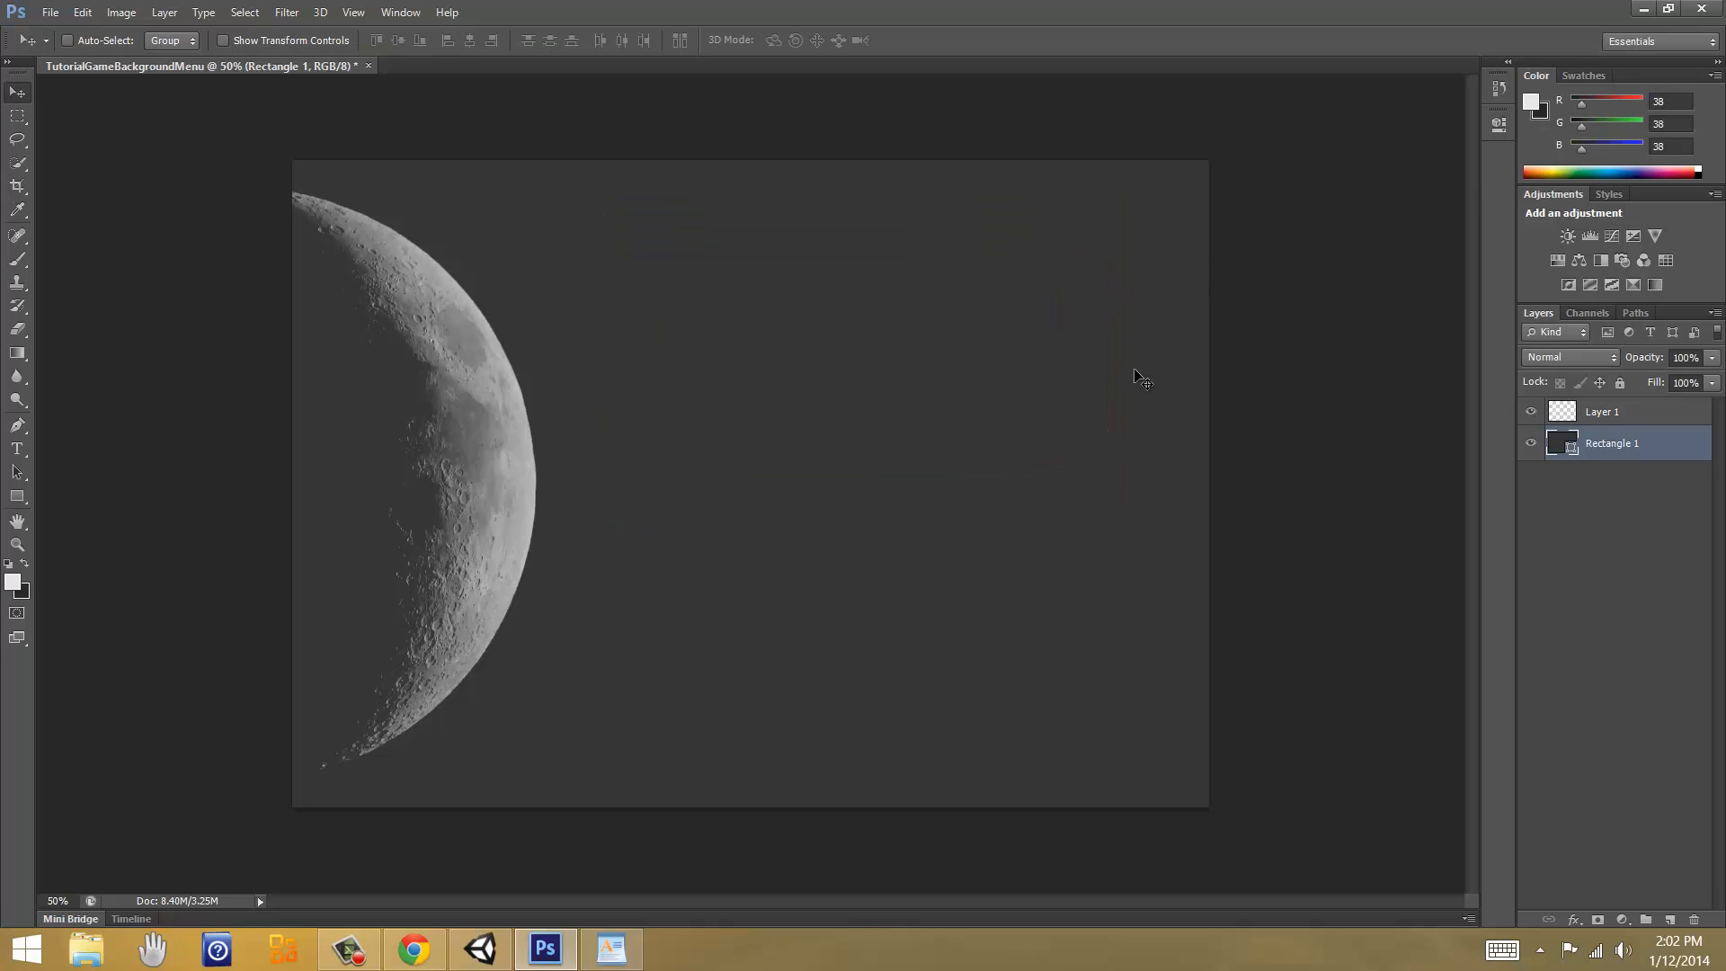
# Step: Try to apply a gradient to the Rectangle 1 layer
pyautogui.press('g')
pyautogui.click(811, 440)
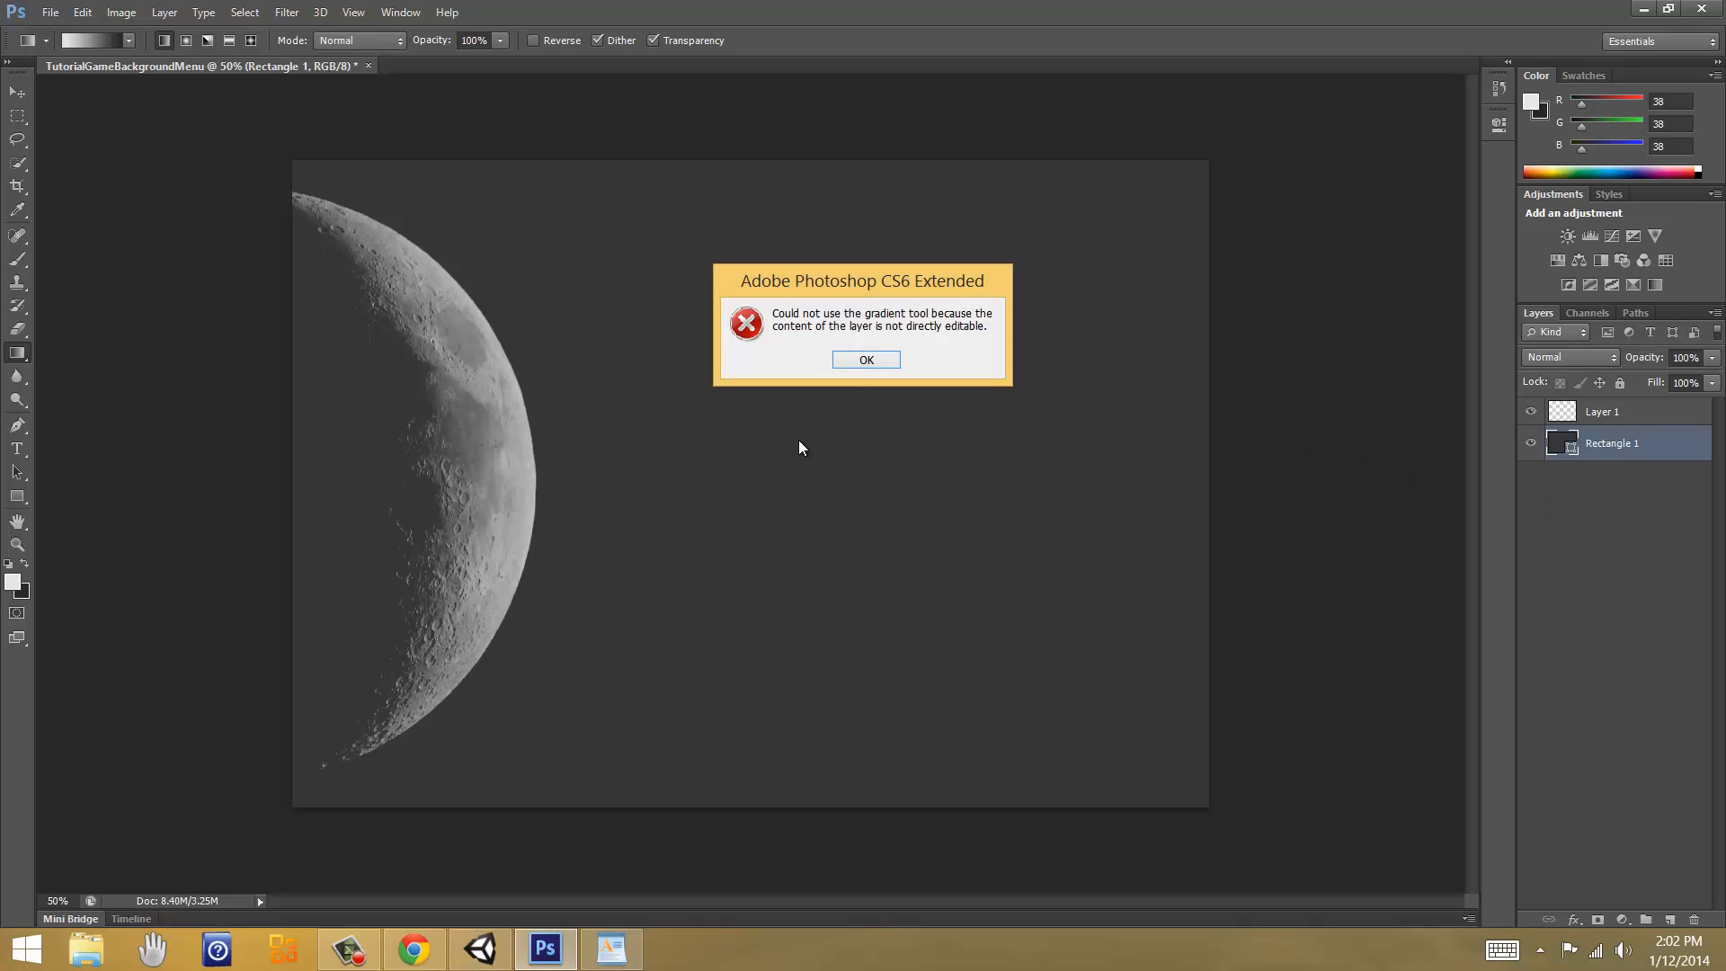
pyautogui.click(866, 360)
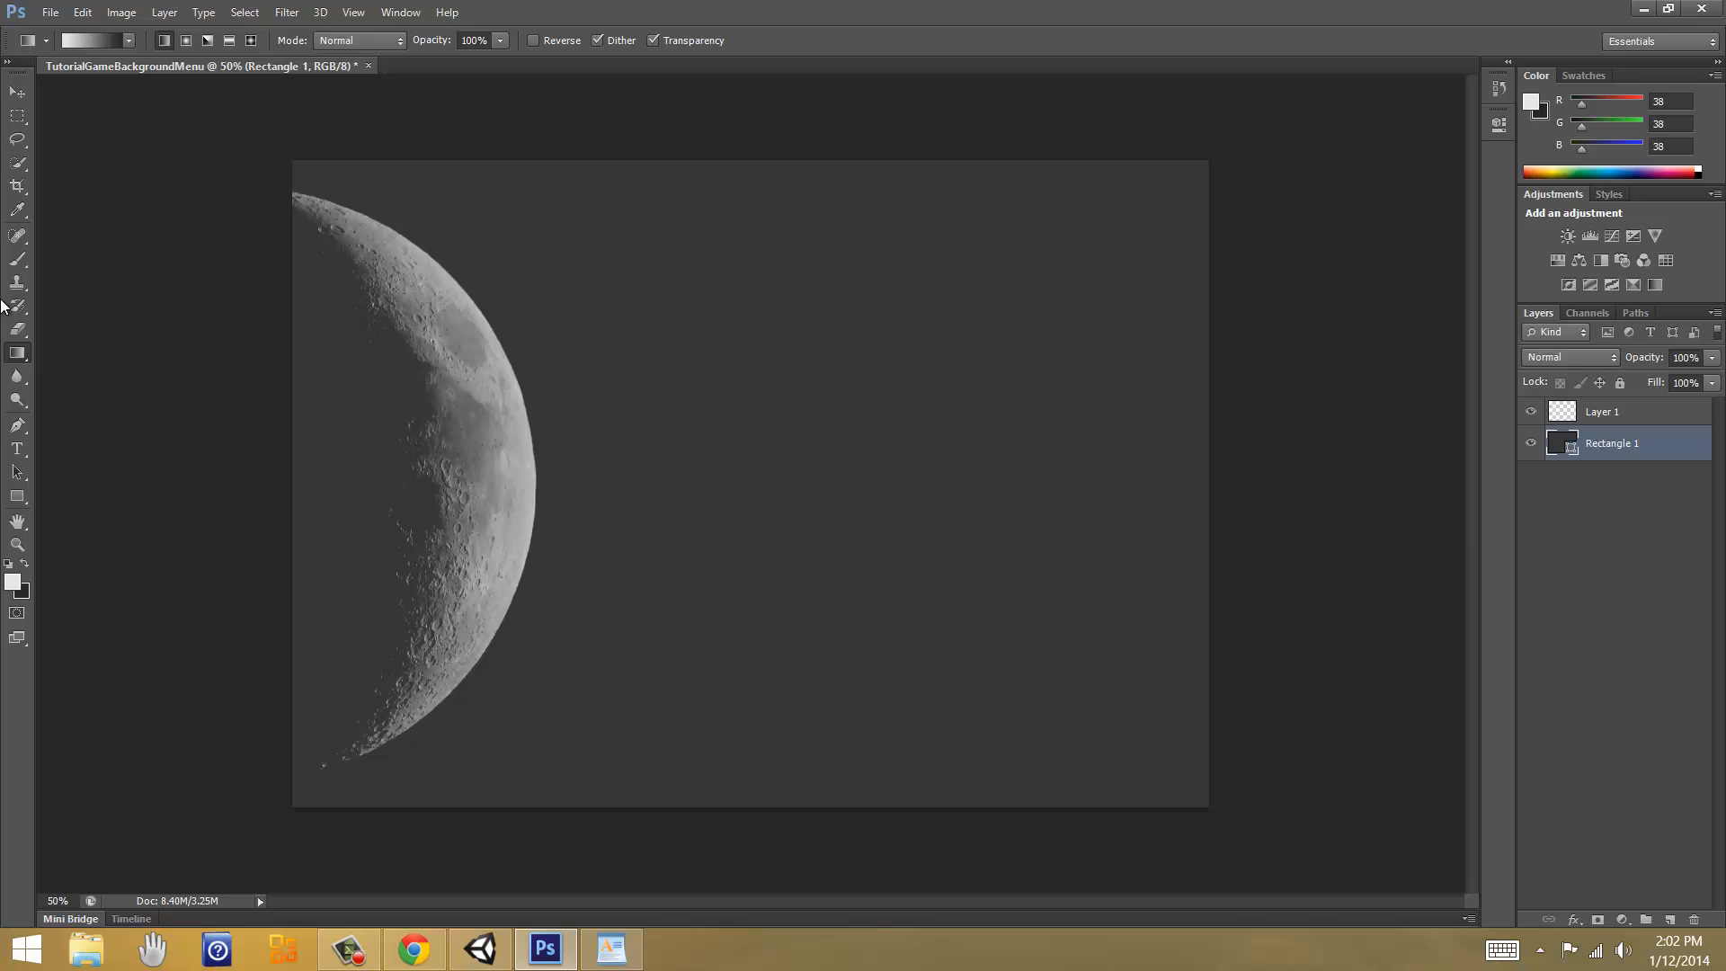
pyautogui.click(20, 425)
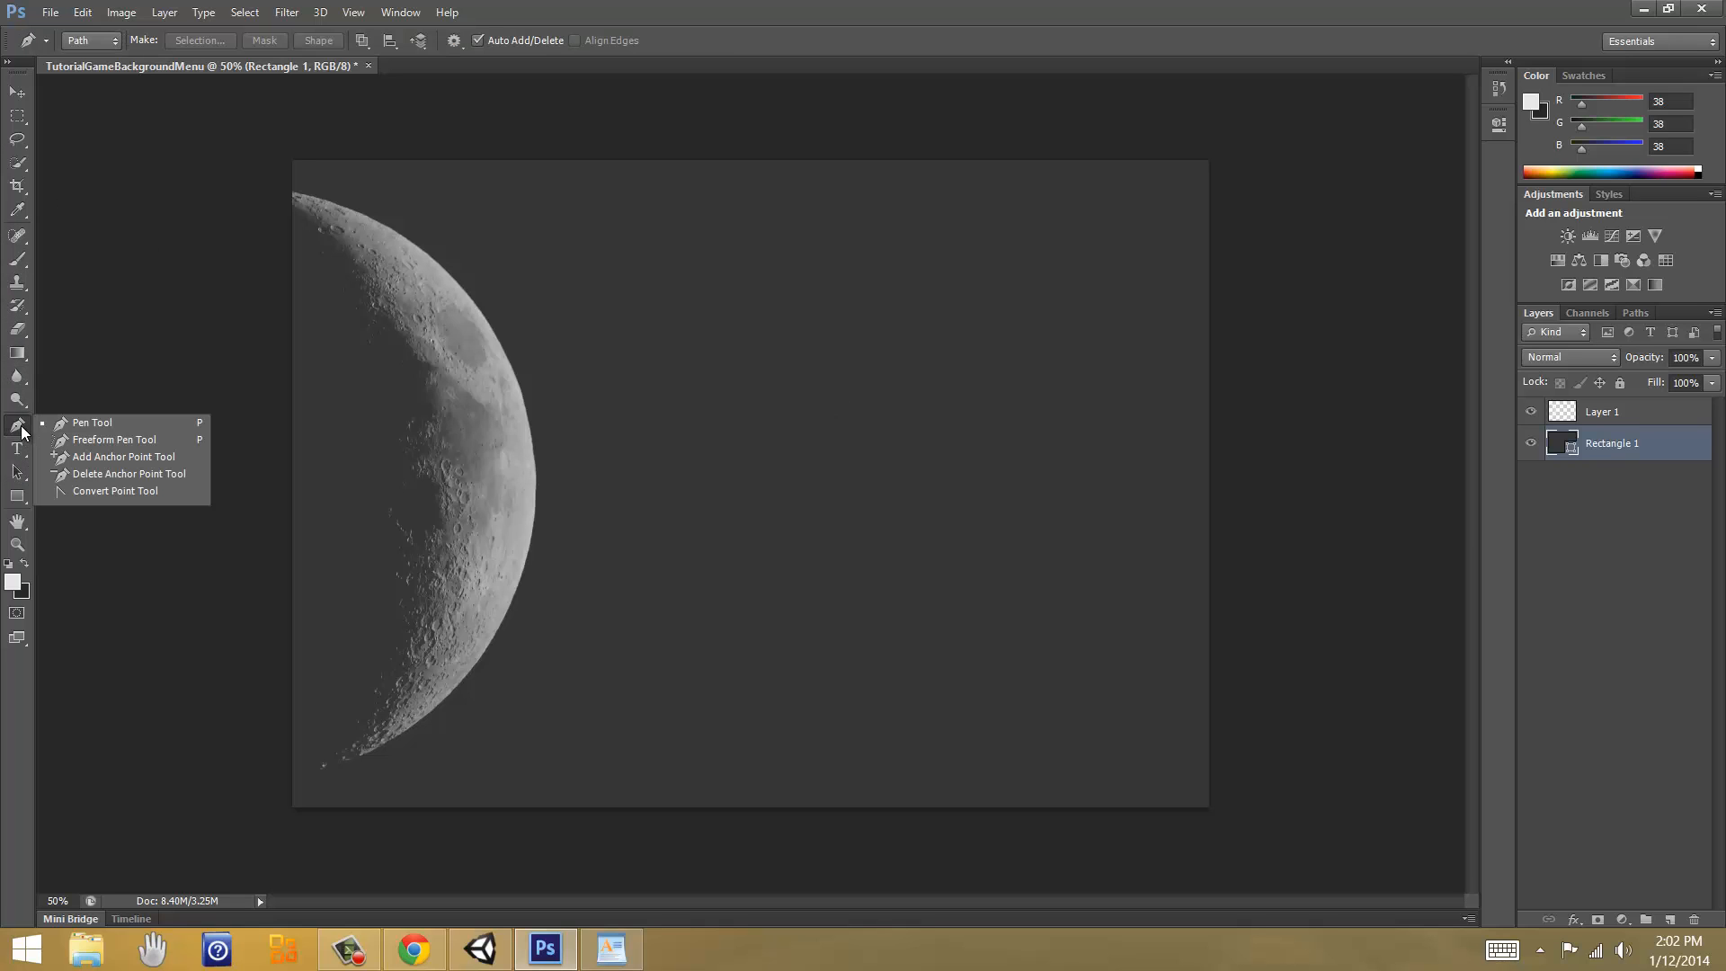
pyautogui.click(18, 497)
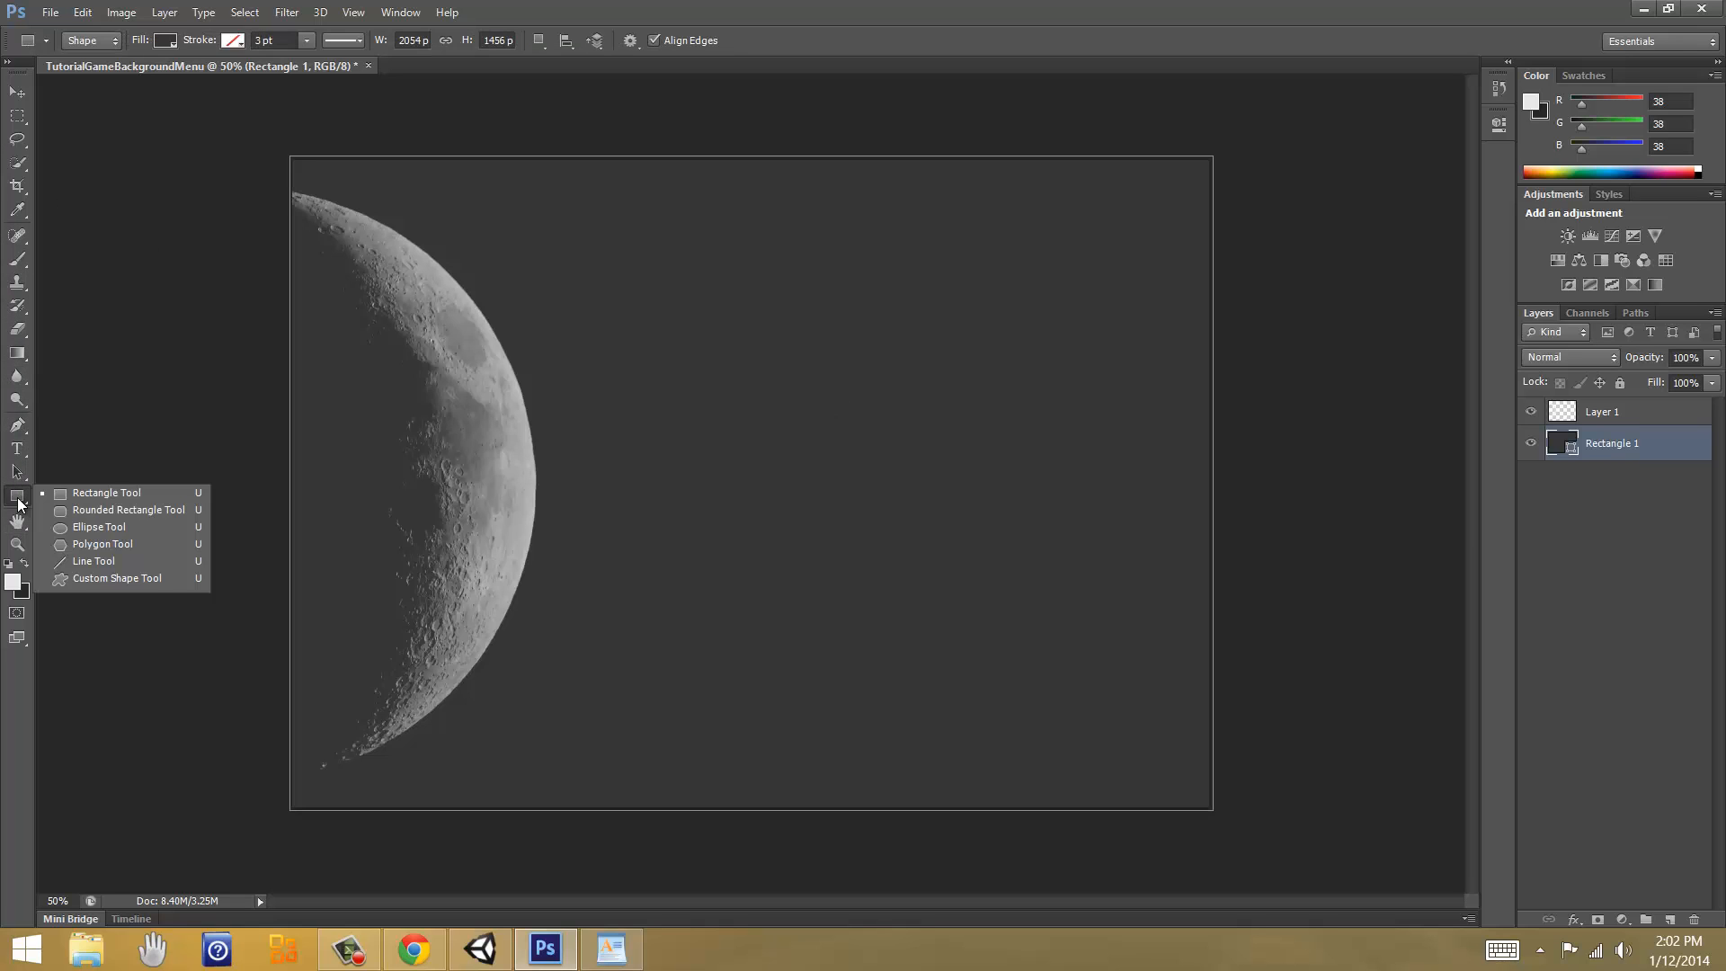
pyautogui.click(18, 381)
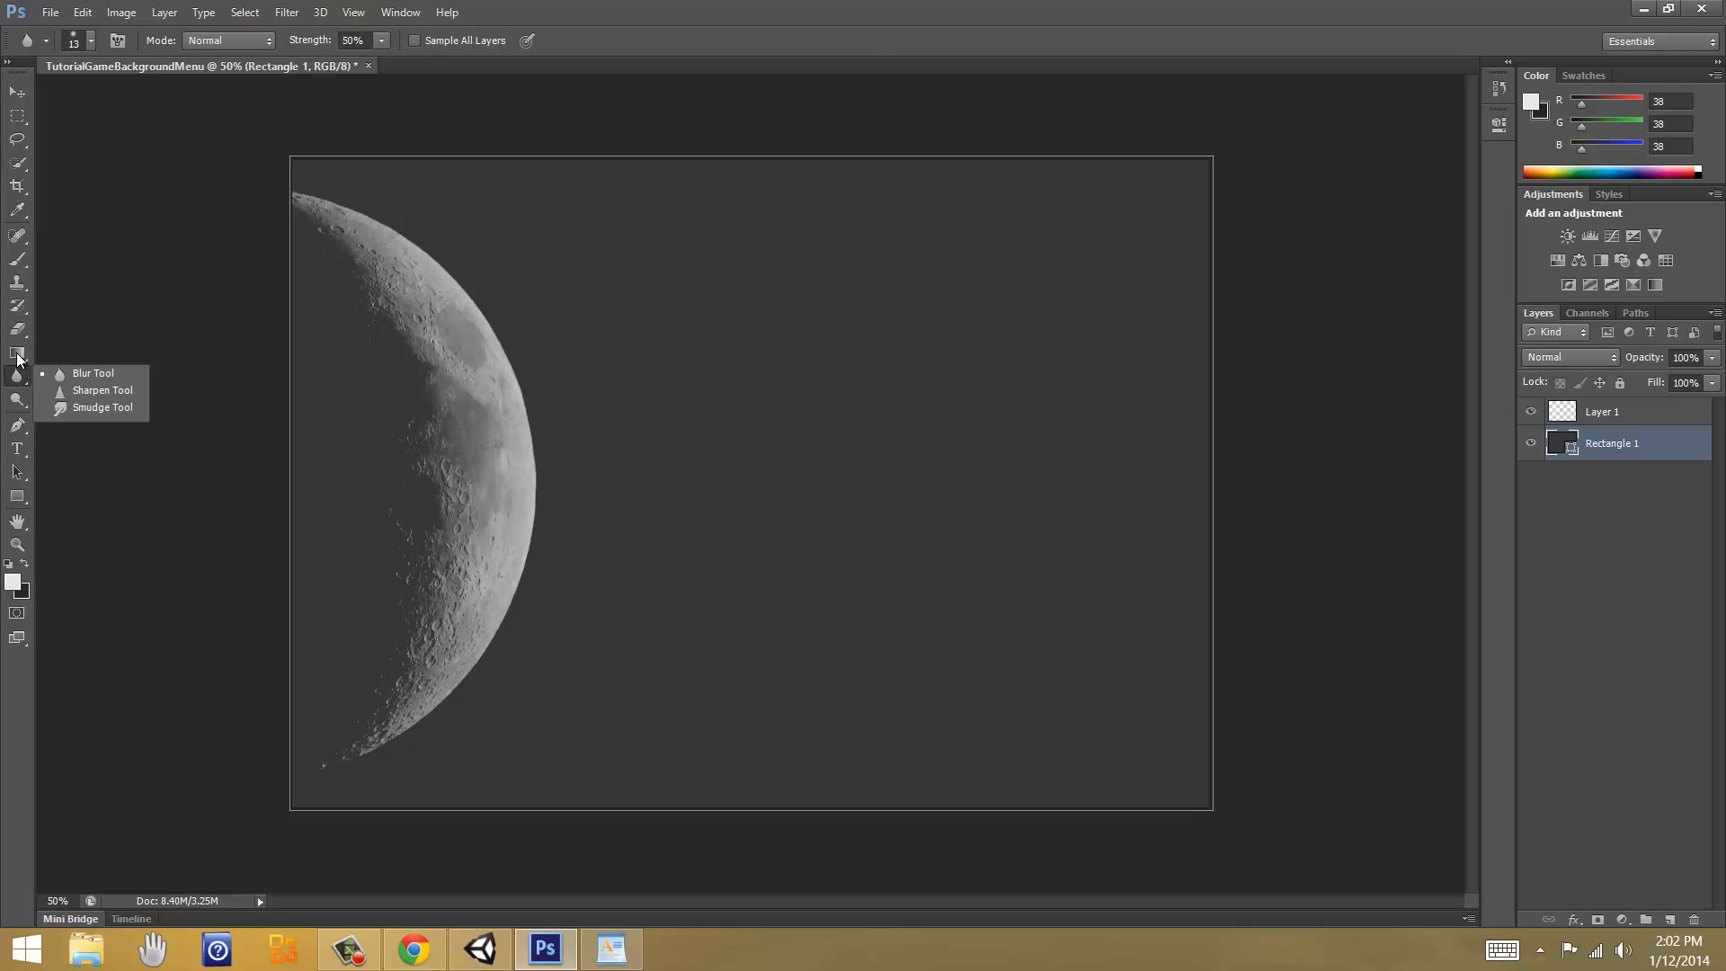
pyautogui.click(18, 262)
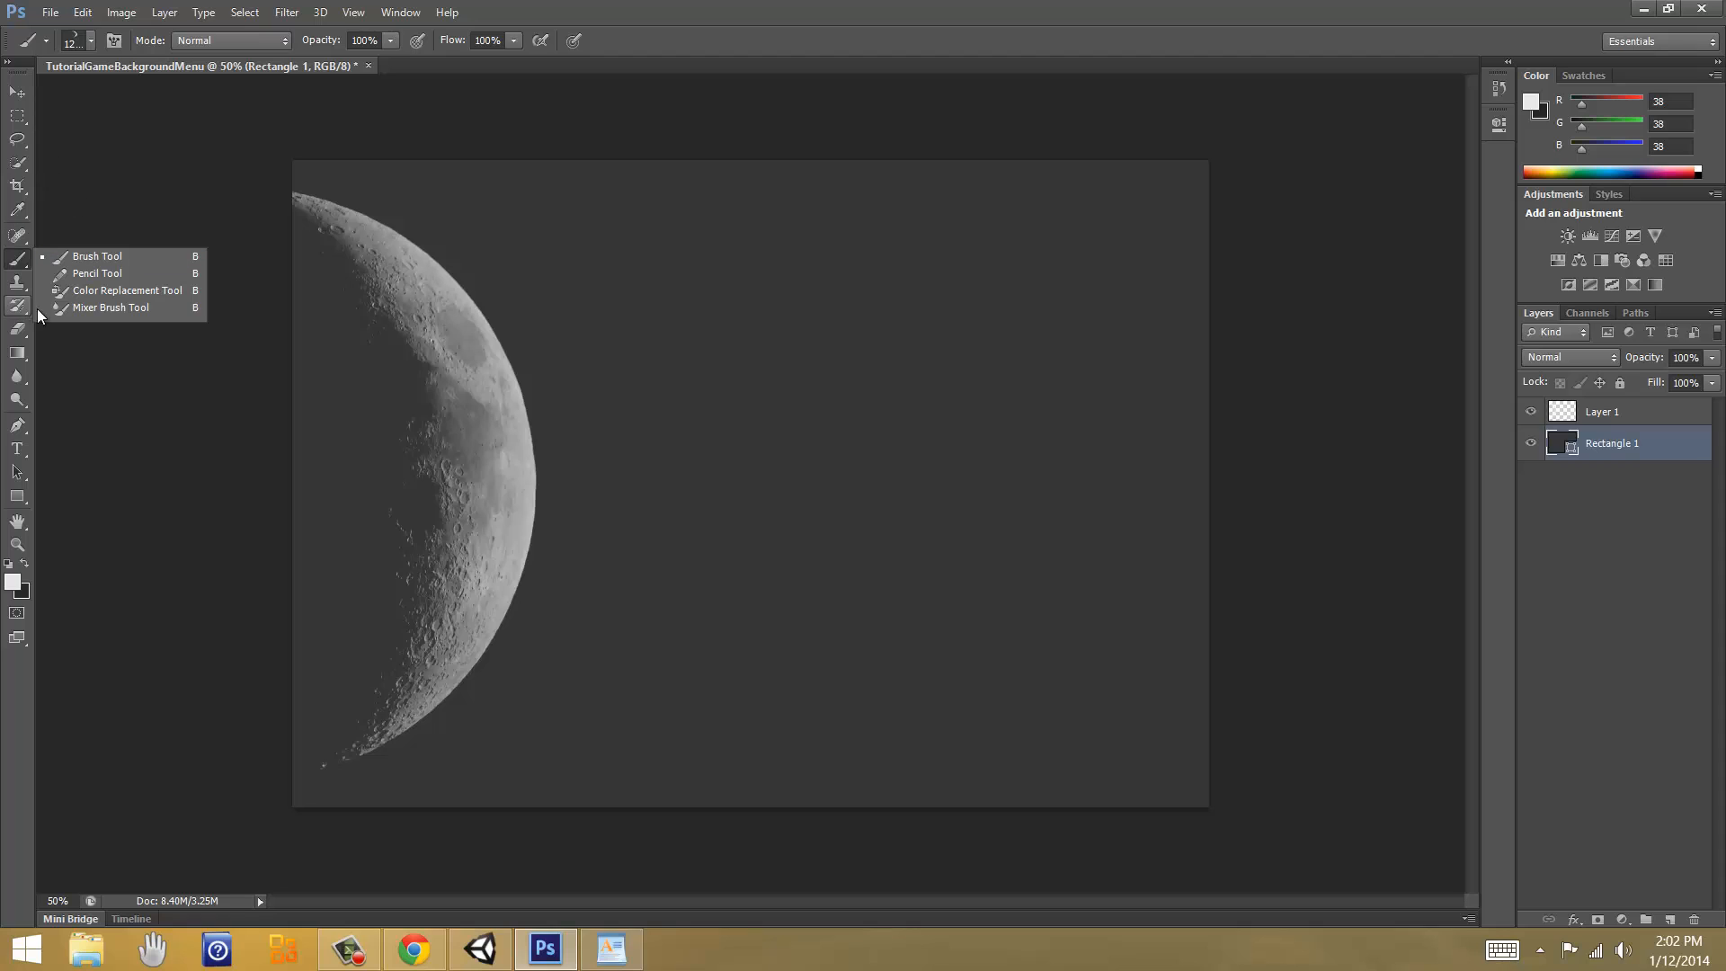
pyautogui.click(18, 502)
pyautogui.click(22, 500)
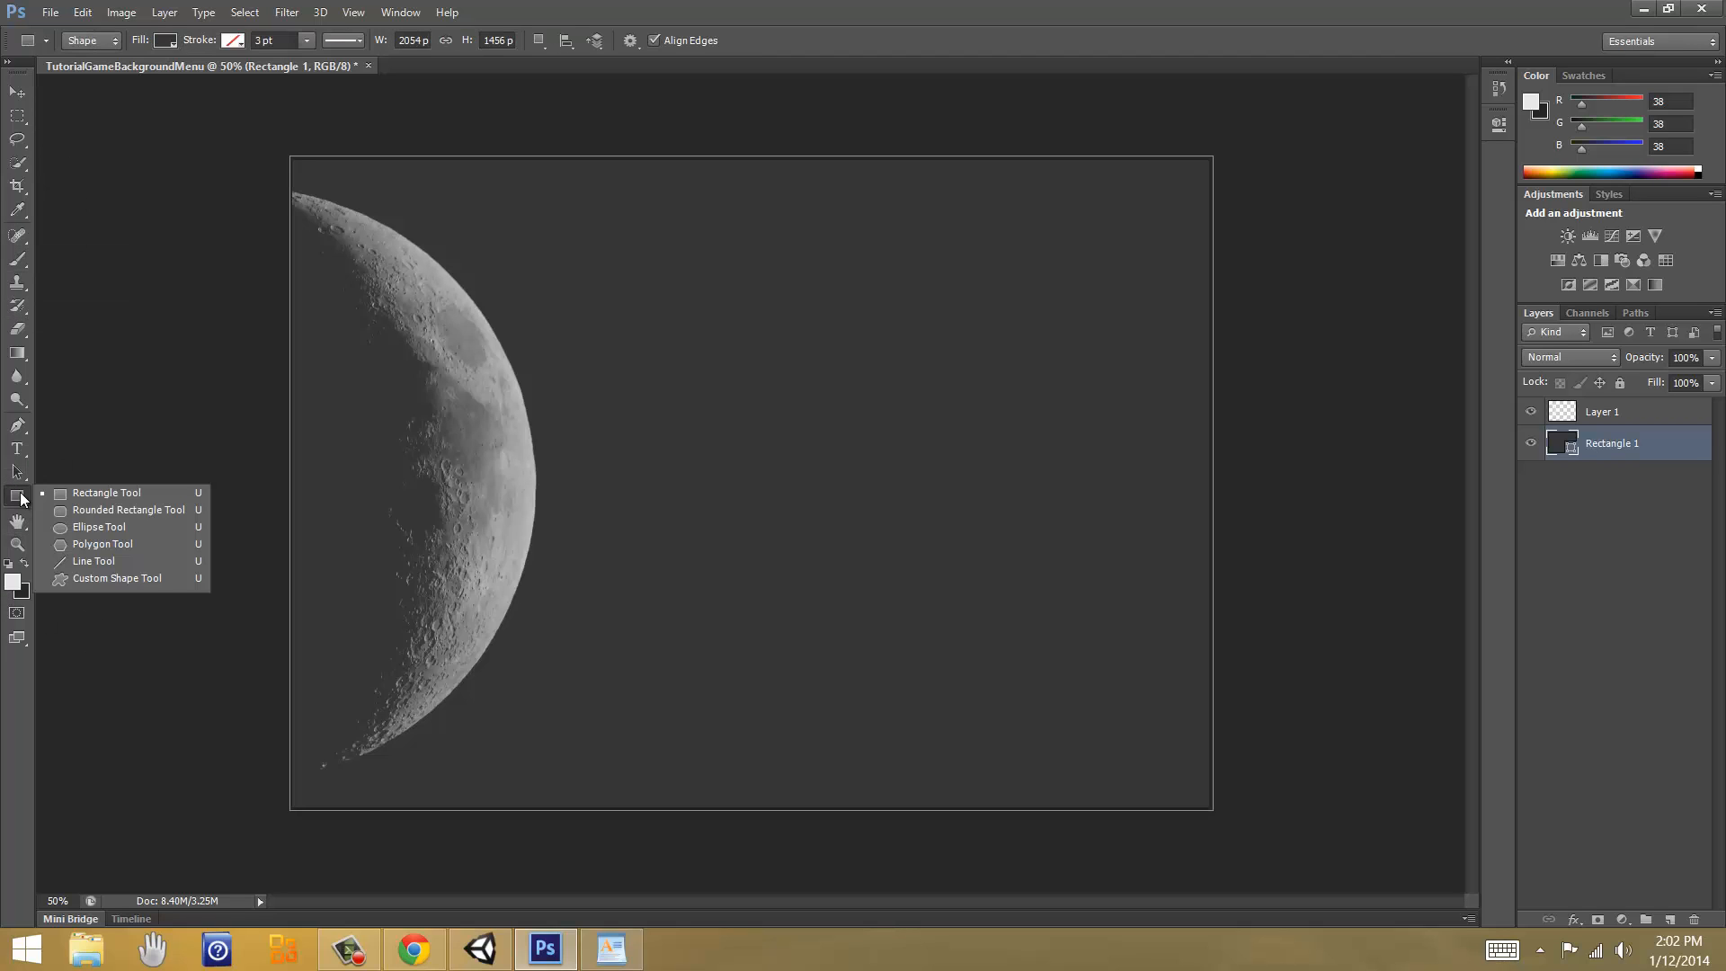
pyautogui.click(24, 475)
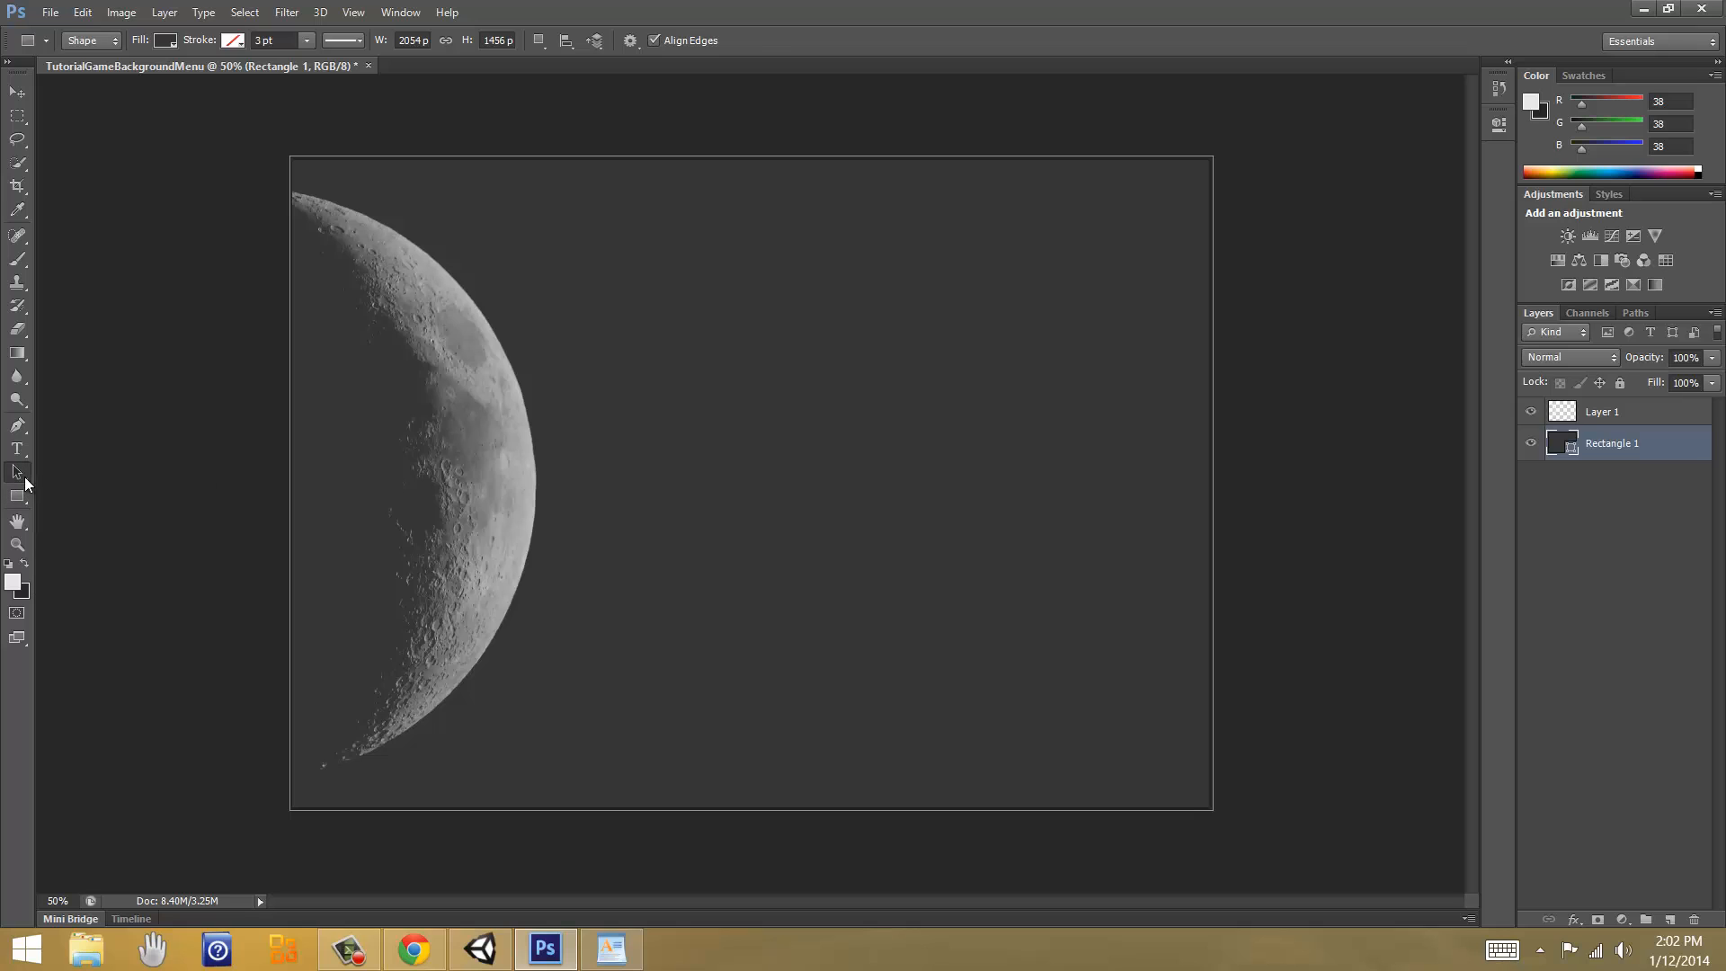
pyautogui.click(18, 425)
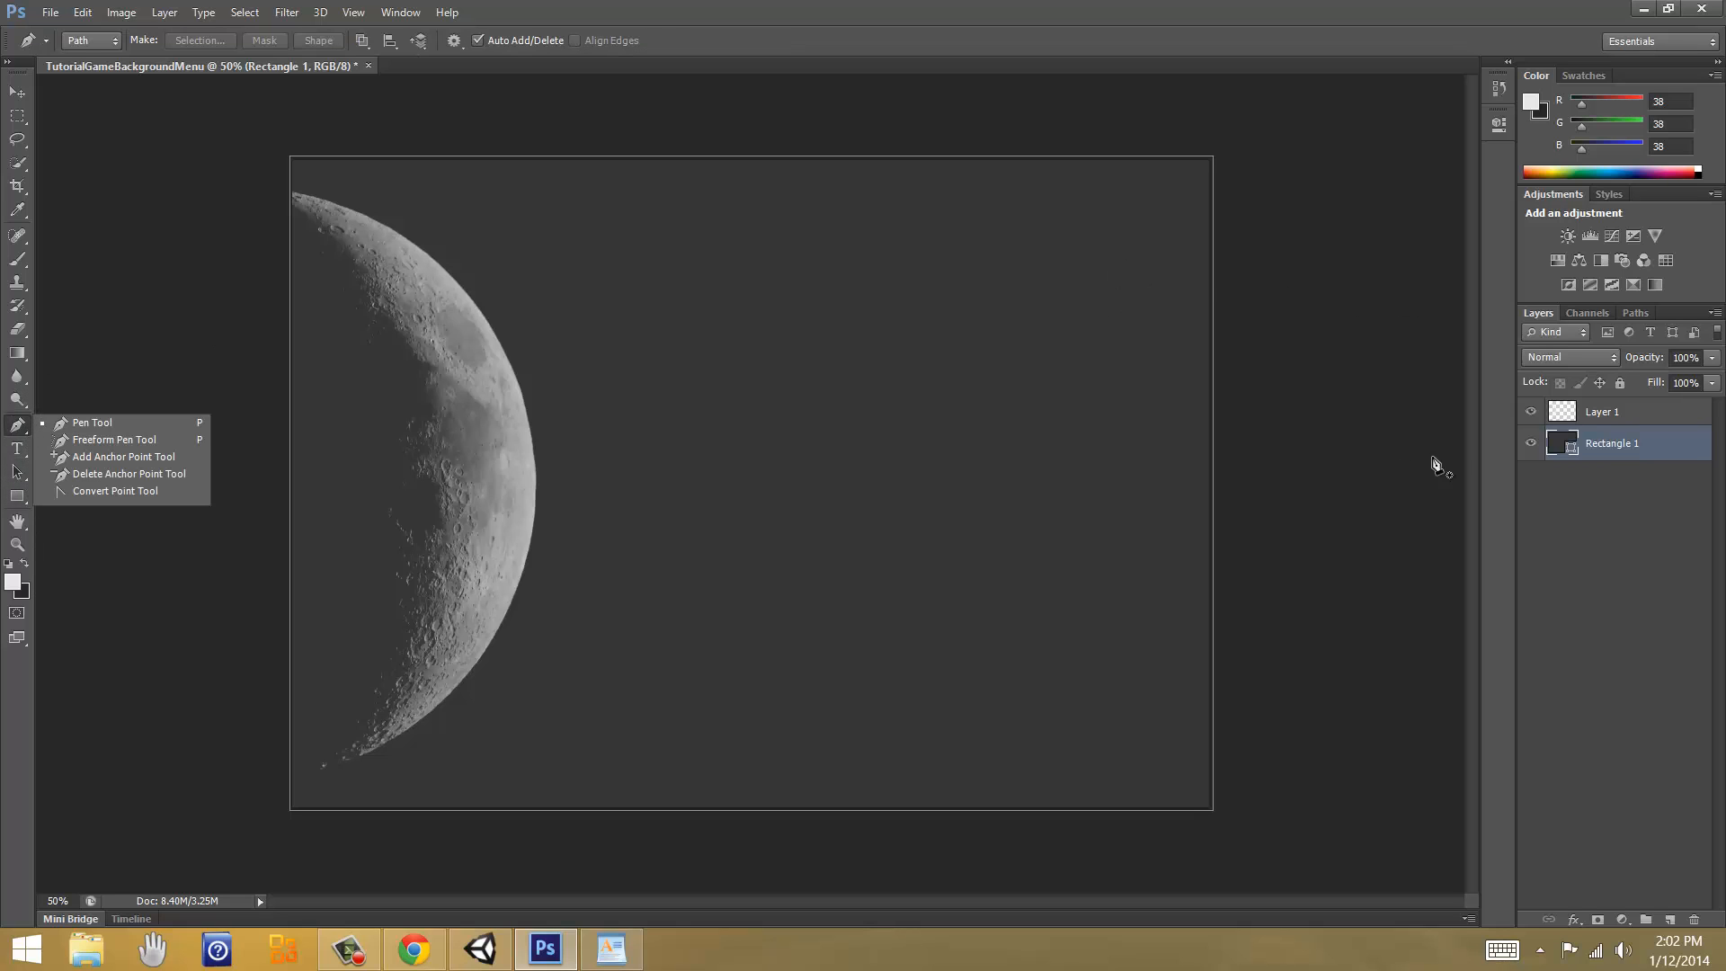
# Step: Delete the Rectangle 1 layer and add a new empty layer beneath the crescent moon's layer
pyautogui.moveTo(1681, 446); pyautogui.dragTo(1694, 921)
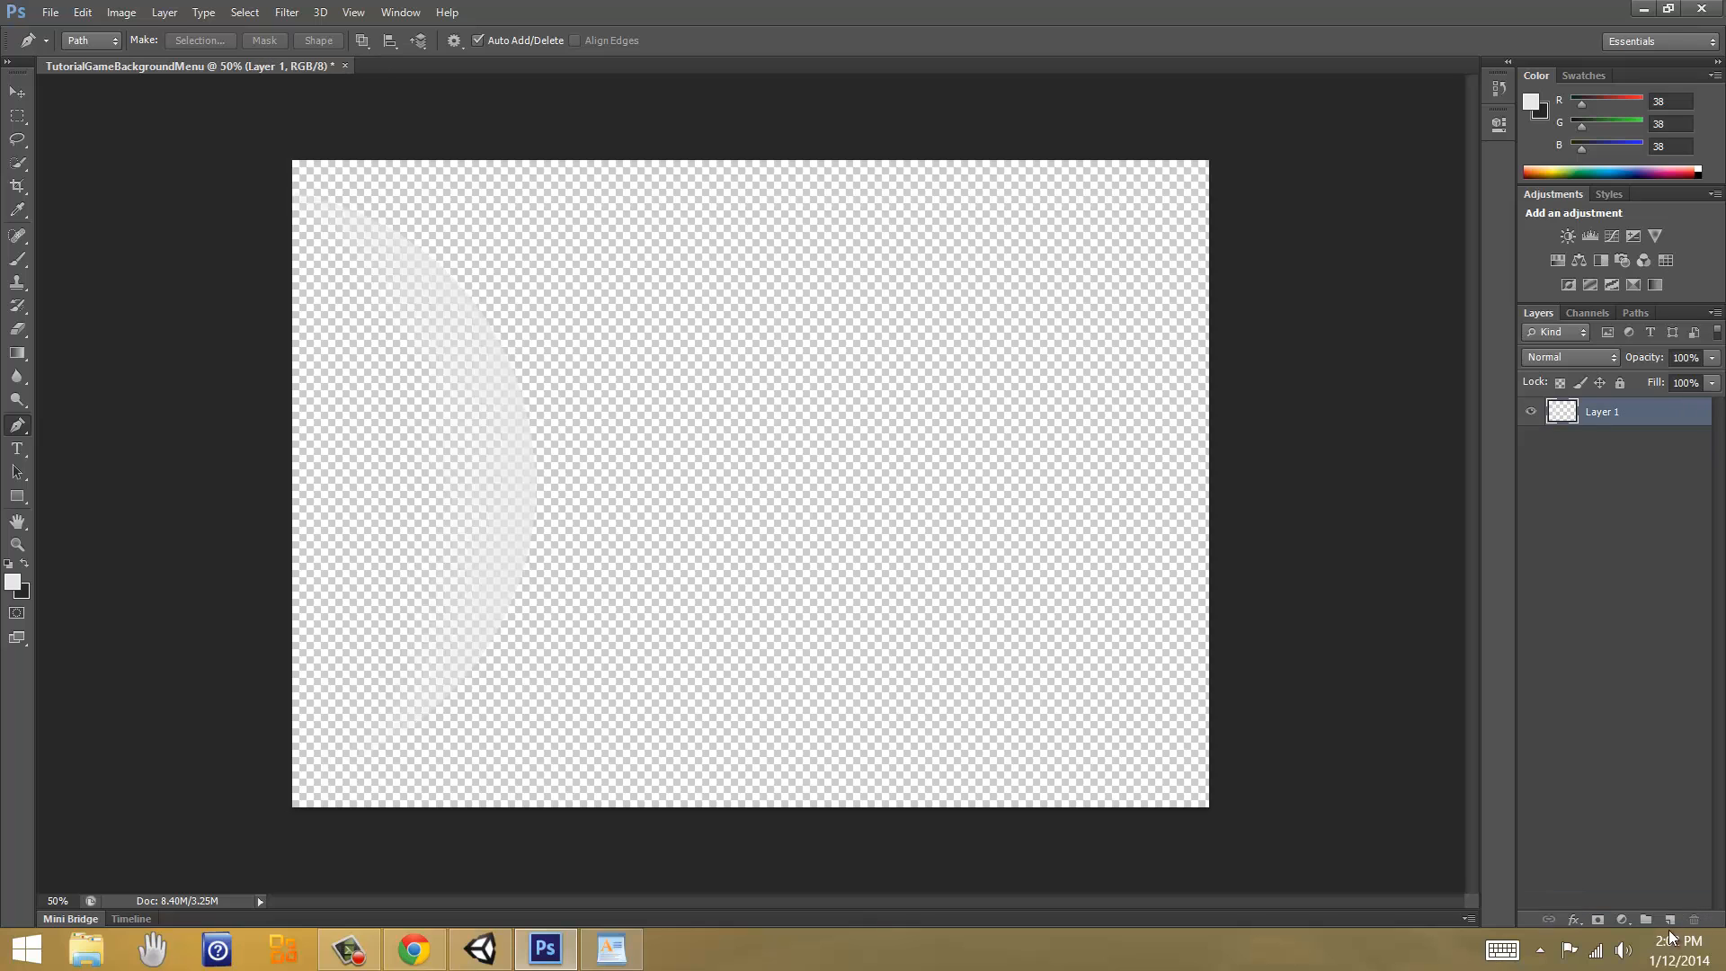
pyautogui.click(1671, 920)
pyautogui.moveTo(1609, 421); pyautogui.dragTo(1580, 452)
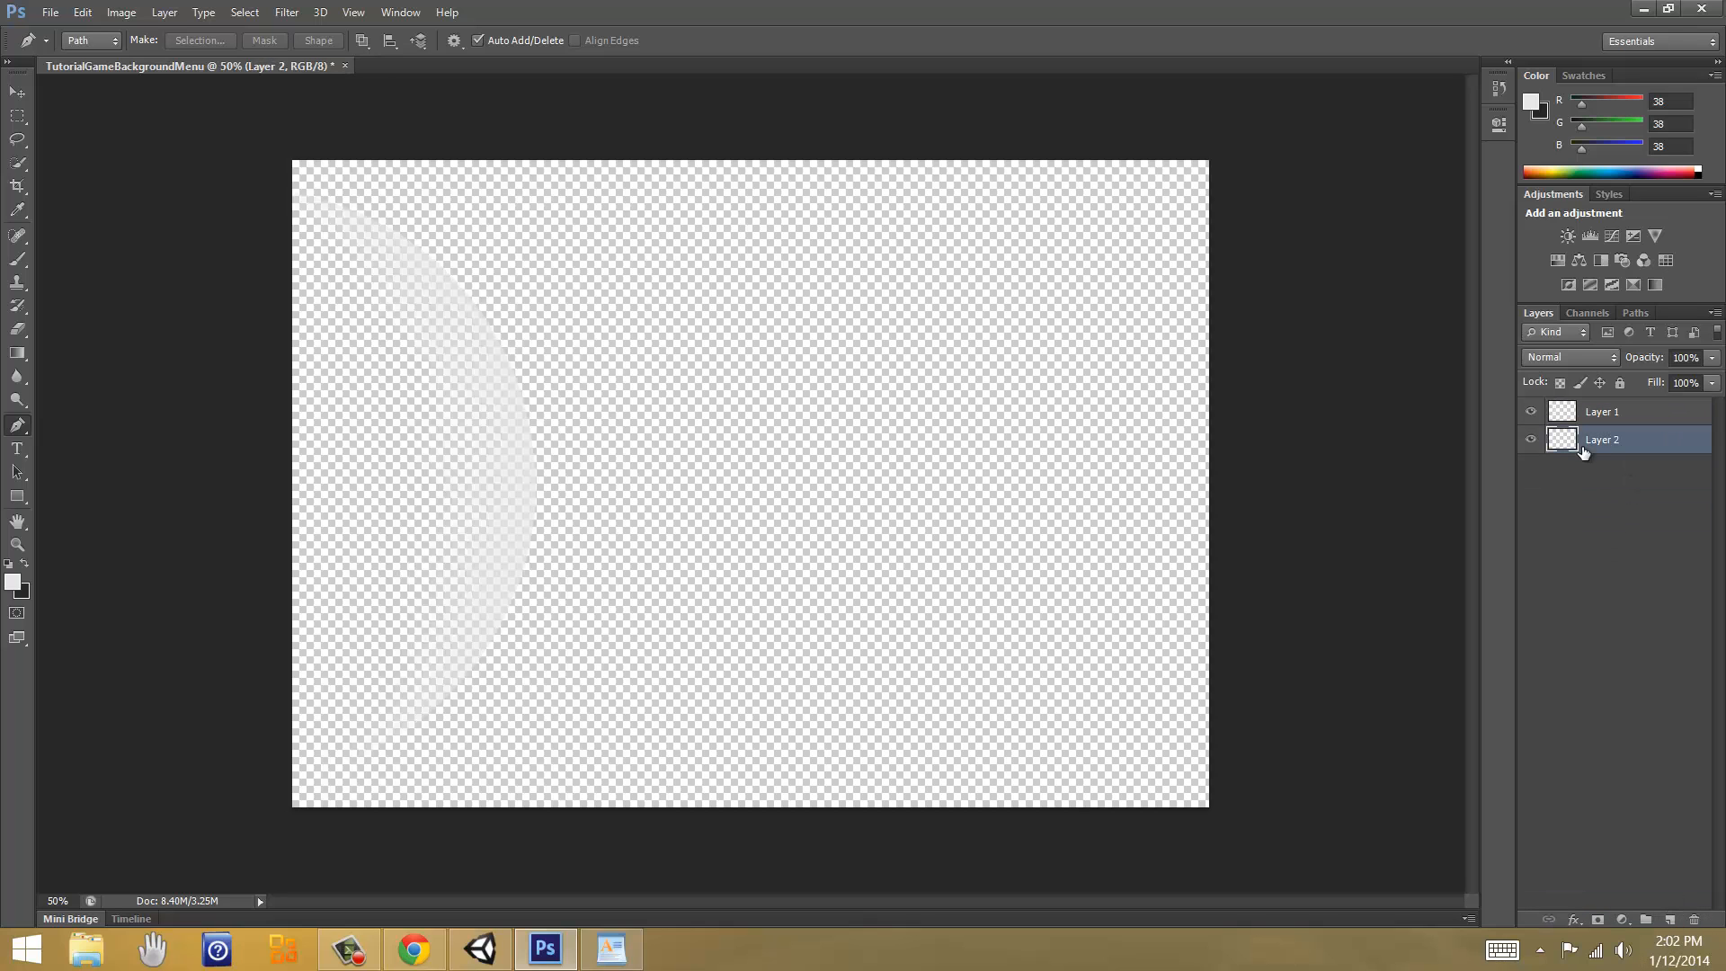
# Step: Draw a near-black filled rectangle of about 2068 by 1470 px covering the whole canvas behind the moon
pyautogui.press('u')
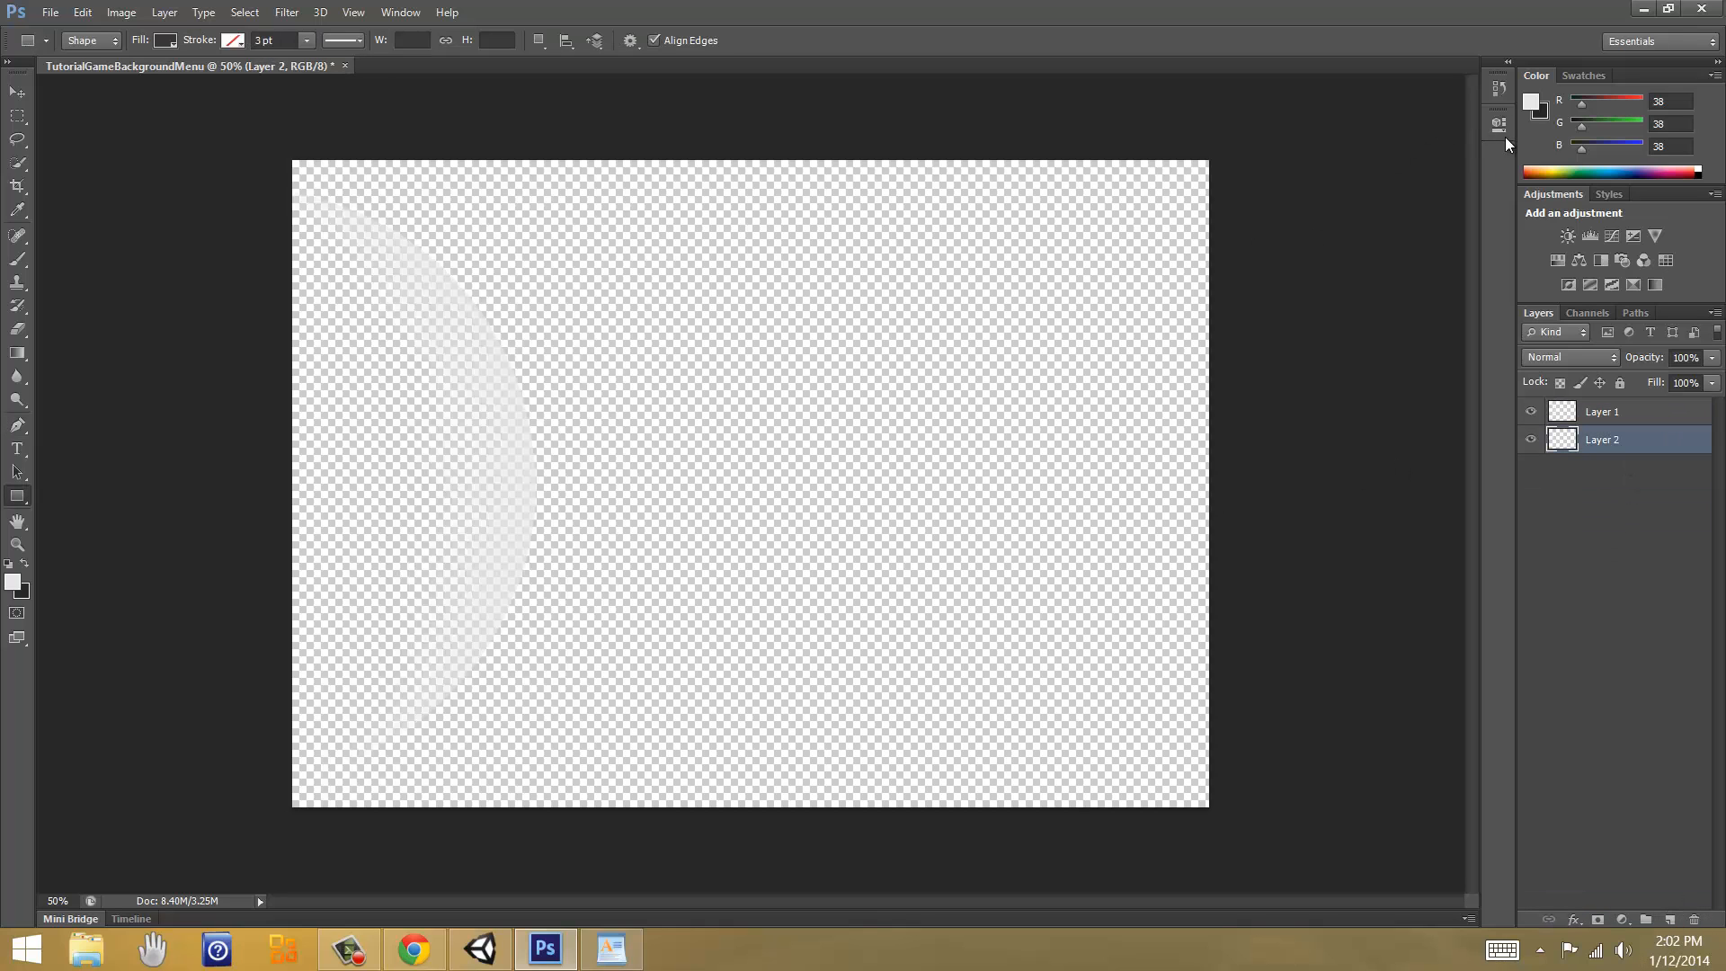
pyautogui.click(167, 42)
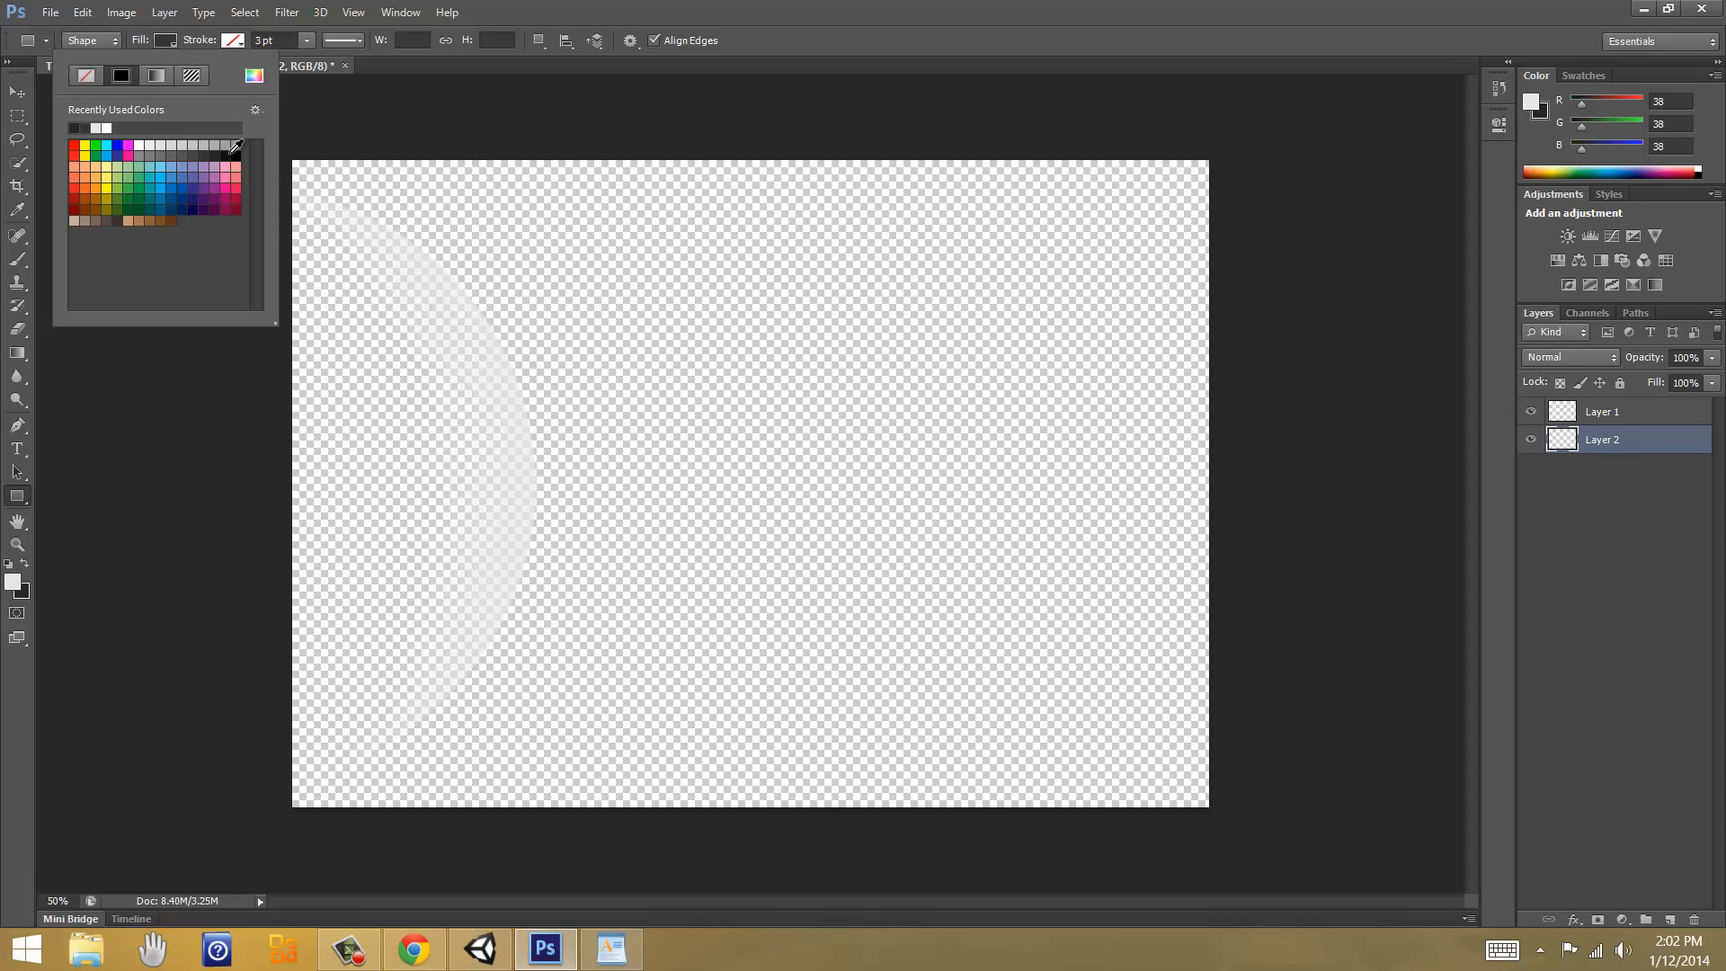
pyautogui.click(225, 157)
pyautogui.moveTo(287, 154); pyautogui.dragTo(1216, 815)
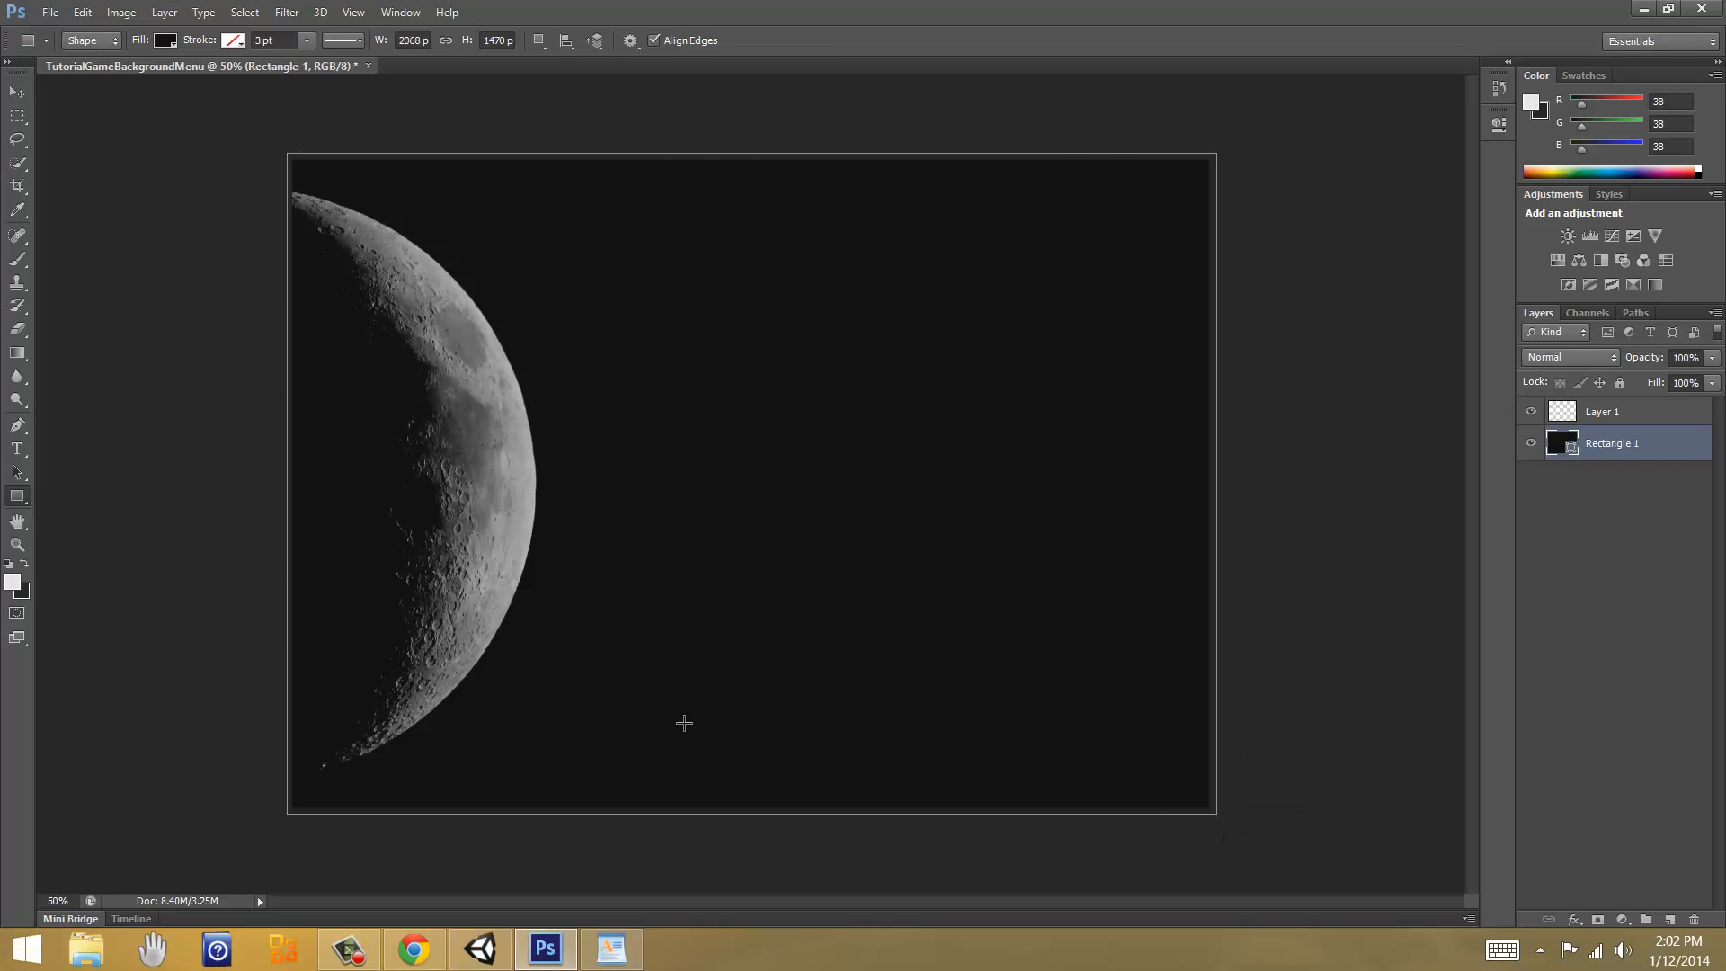
pyautogui.click(1665, 577)
# Step: Rename the crescent's layer to Moon and the rectangle's layer to Background
pyautogui.doubleClick(1602, 411)
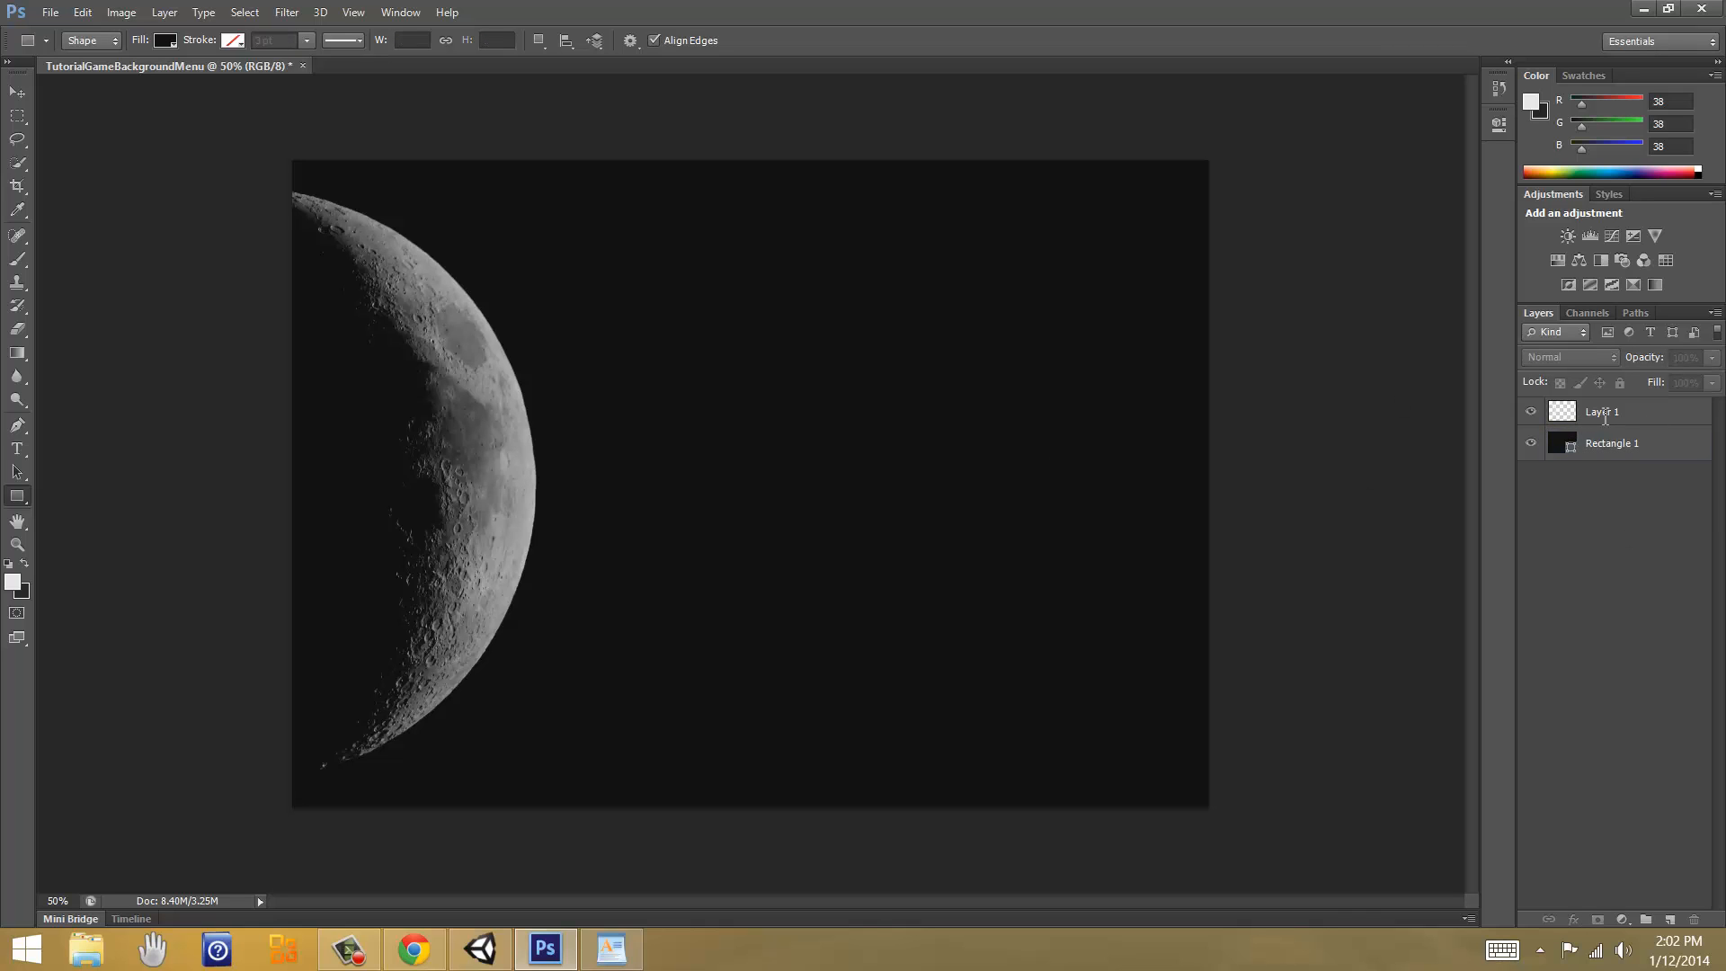
pyautogui.write('Moon')
pyautogui.press('Return')
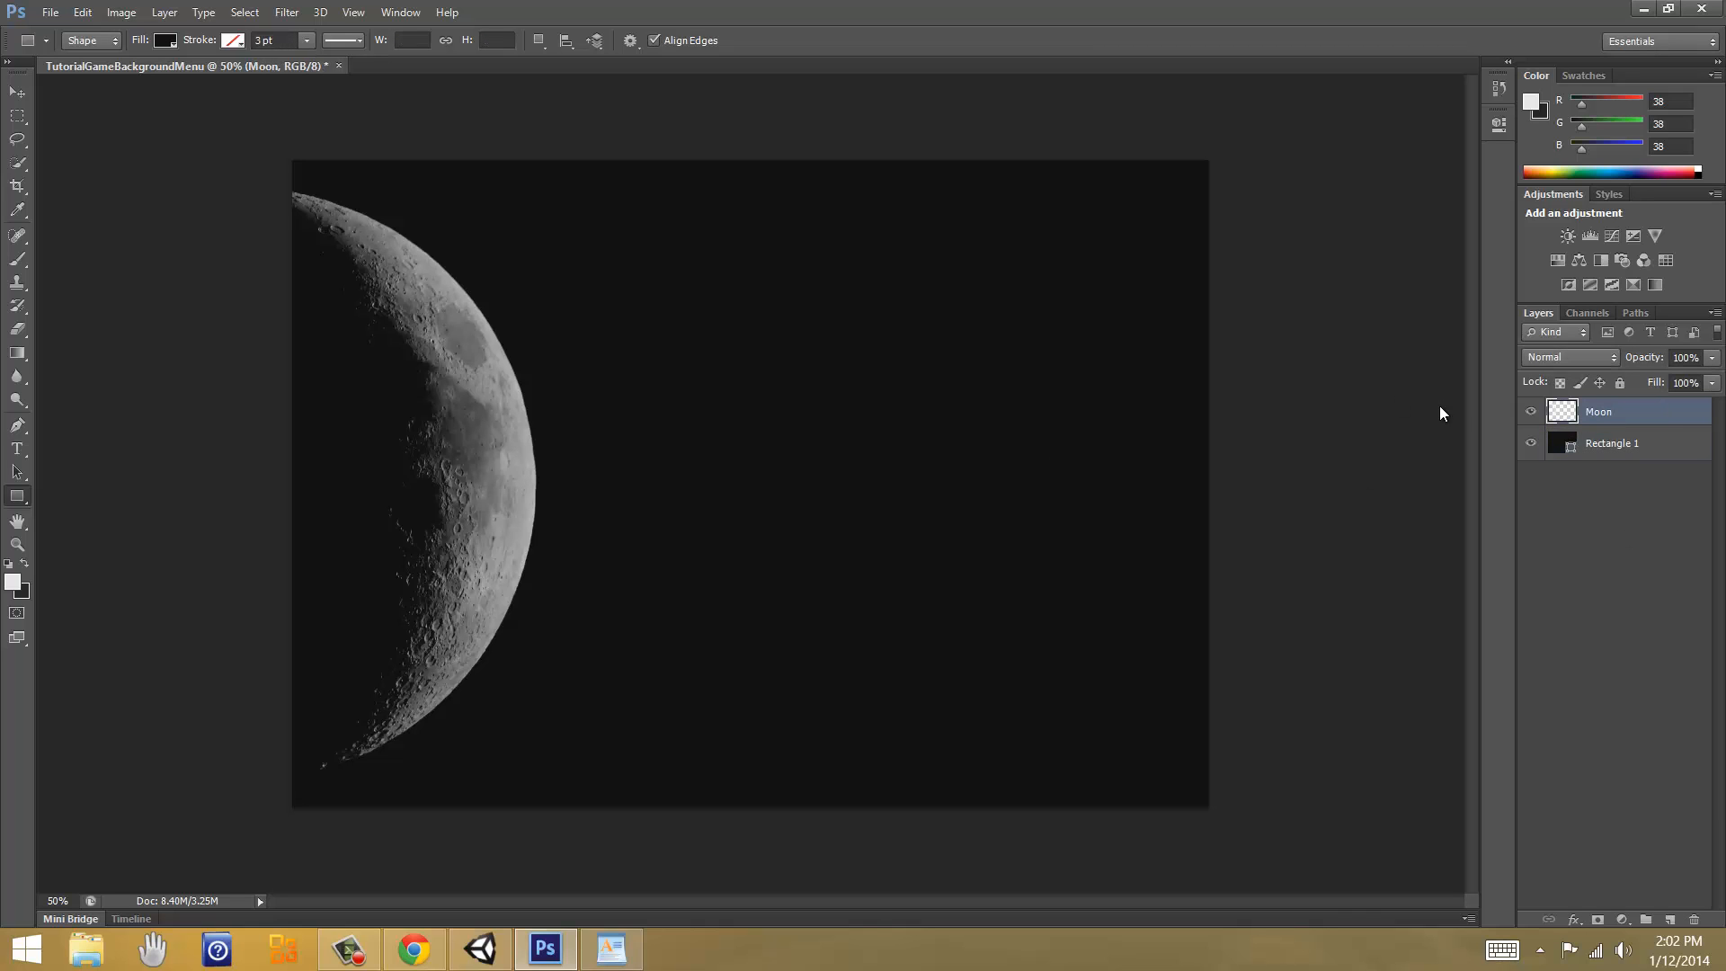
pyautogui.click(1614, 443)
pyautogui.doubleClick(1618, 442)
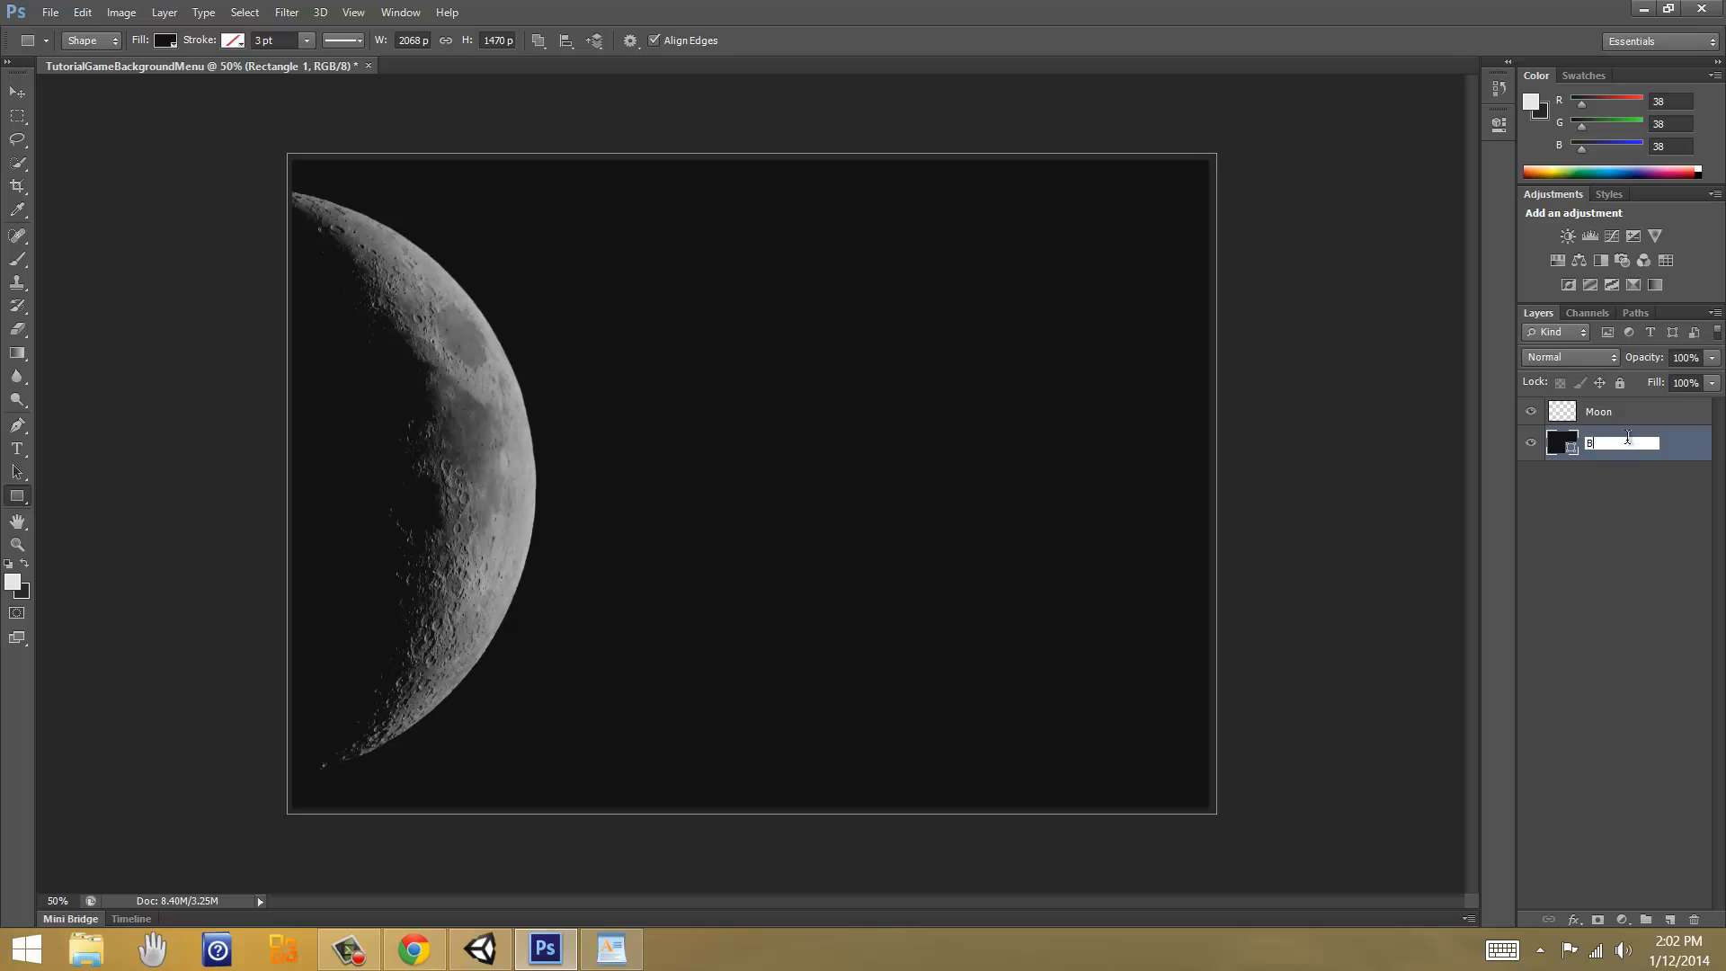
pyautogui.write('Background')
pyautogui.press('Return')
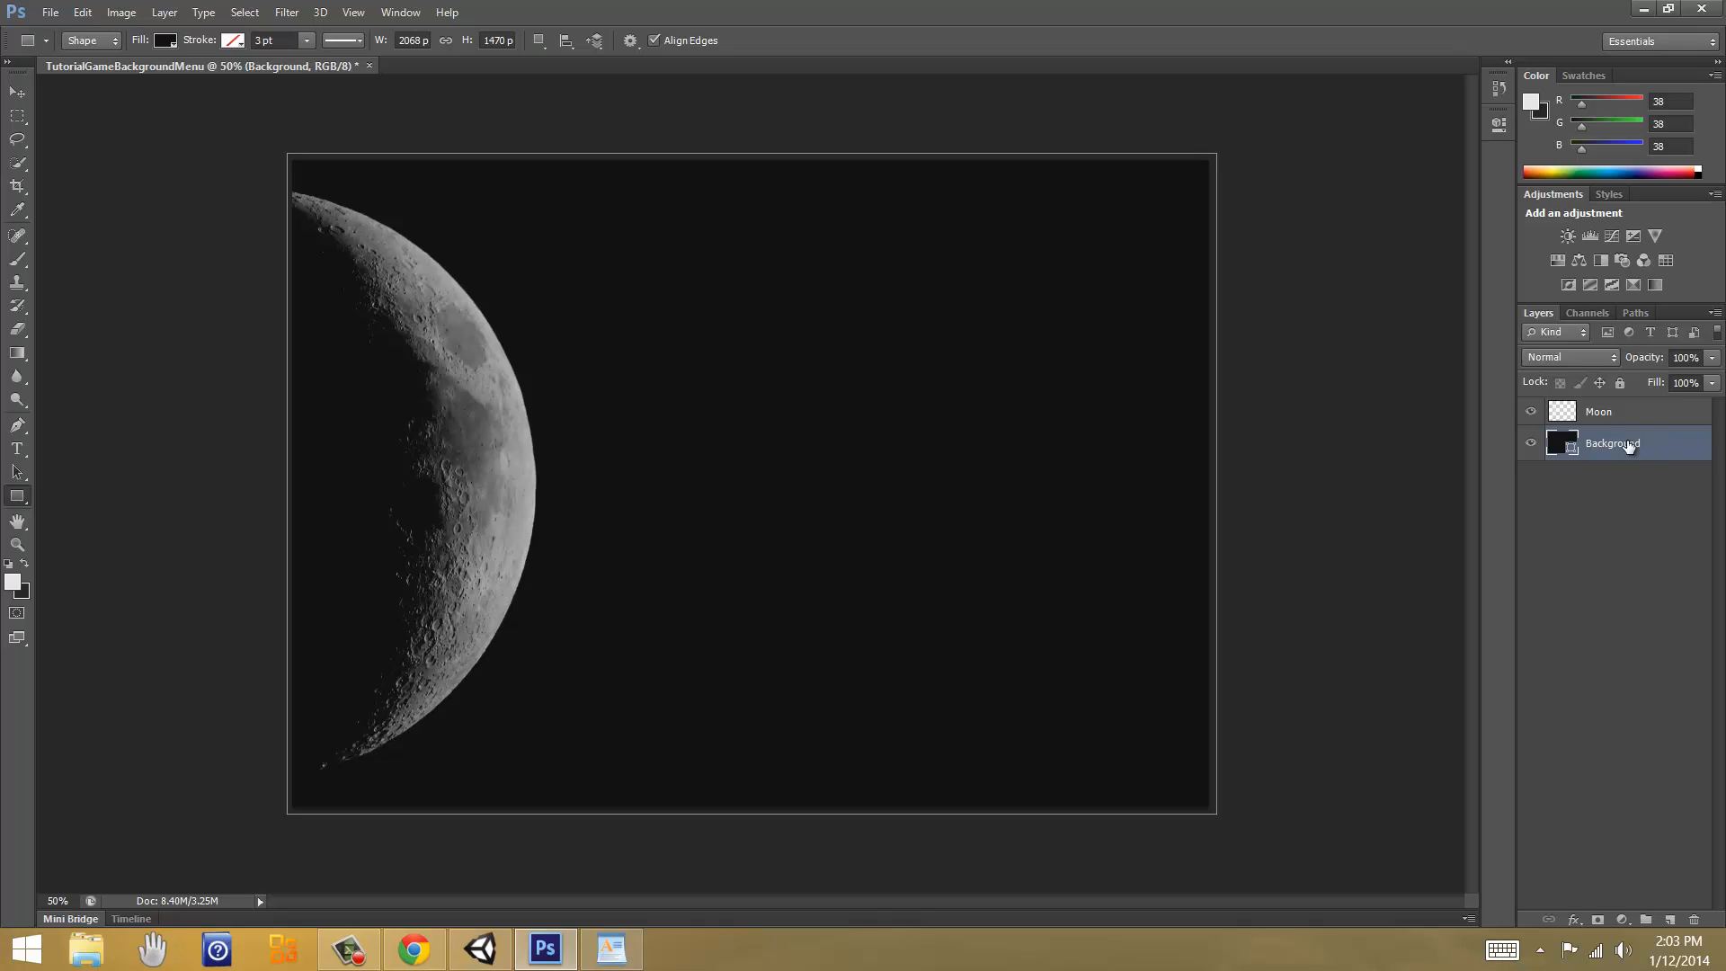
# Step: Add a new empty layer above the Moon layer, and select the Background layer
pyautogui.click(1670, 920)
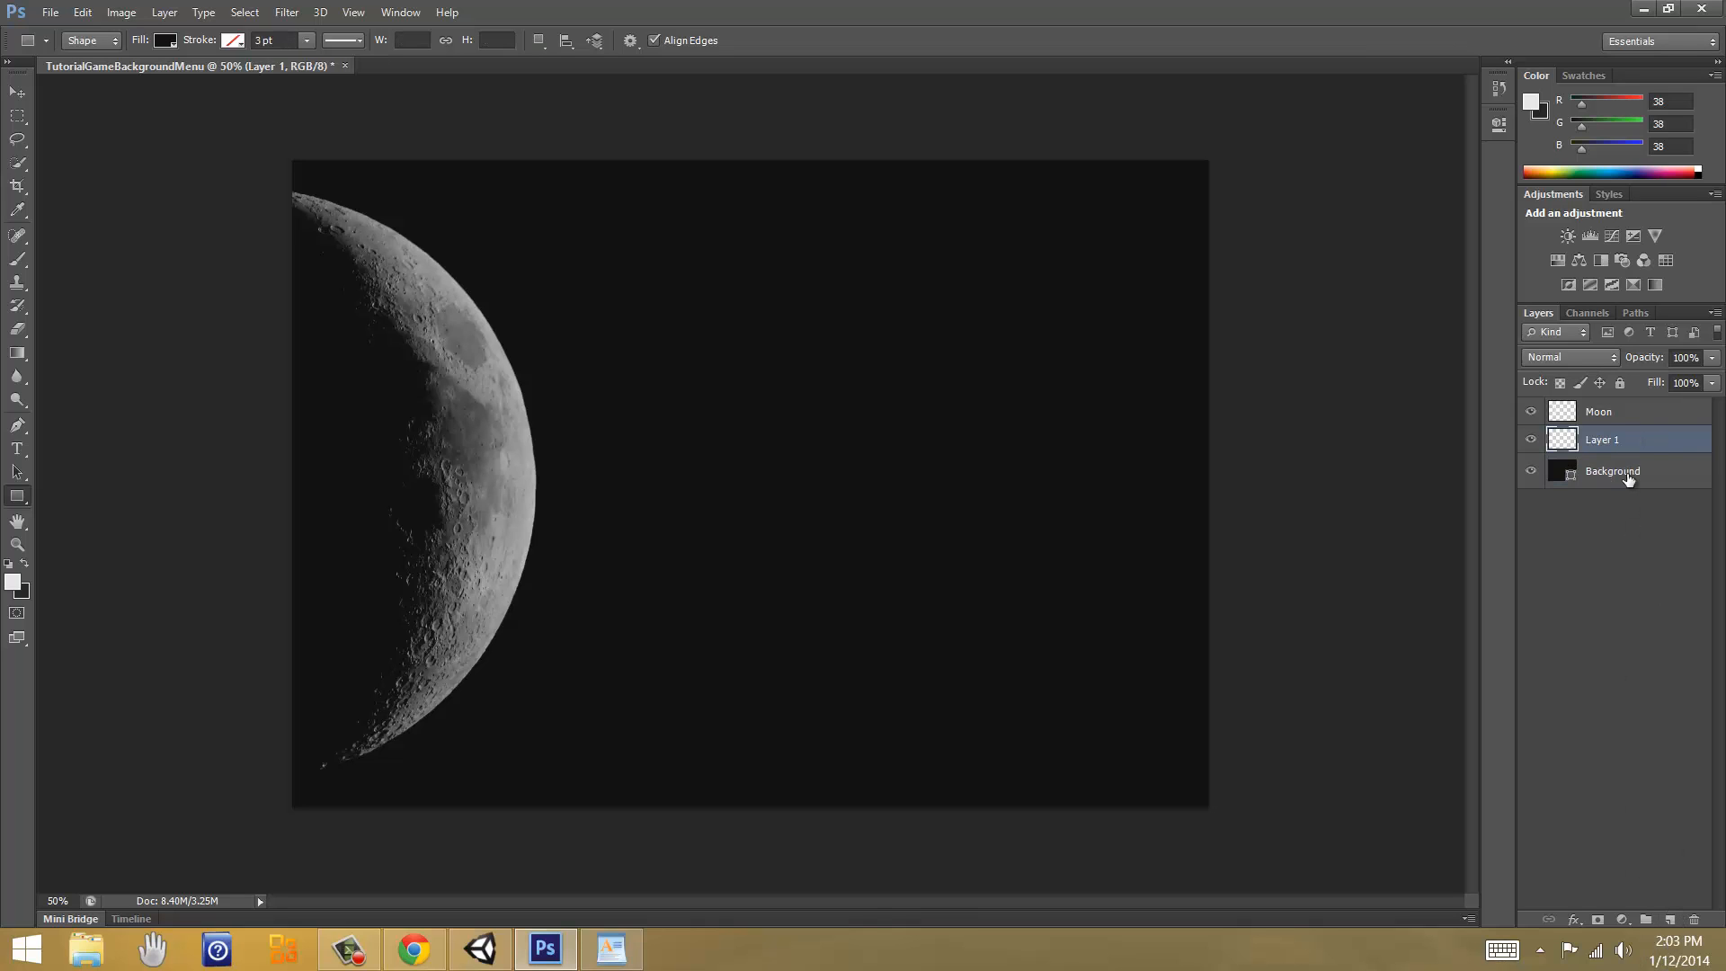
pyautogui.moveTo(1631, 442); pyautogui.dragTo(1659, 407)
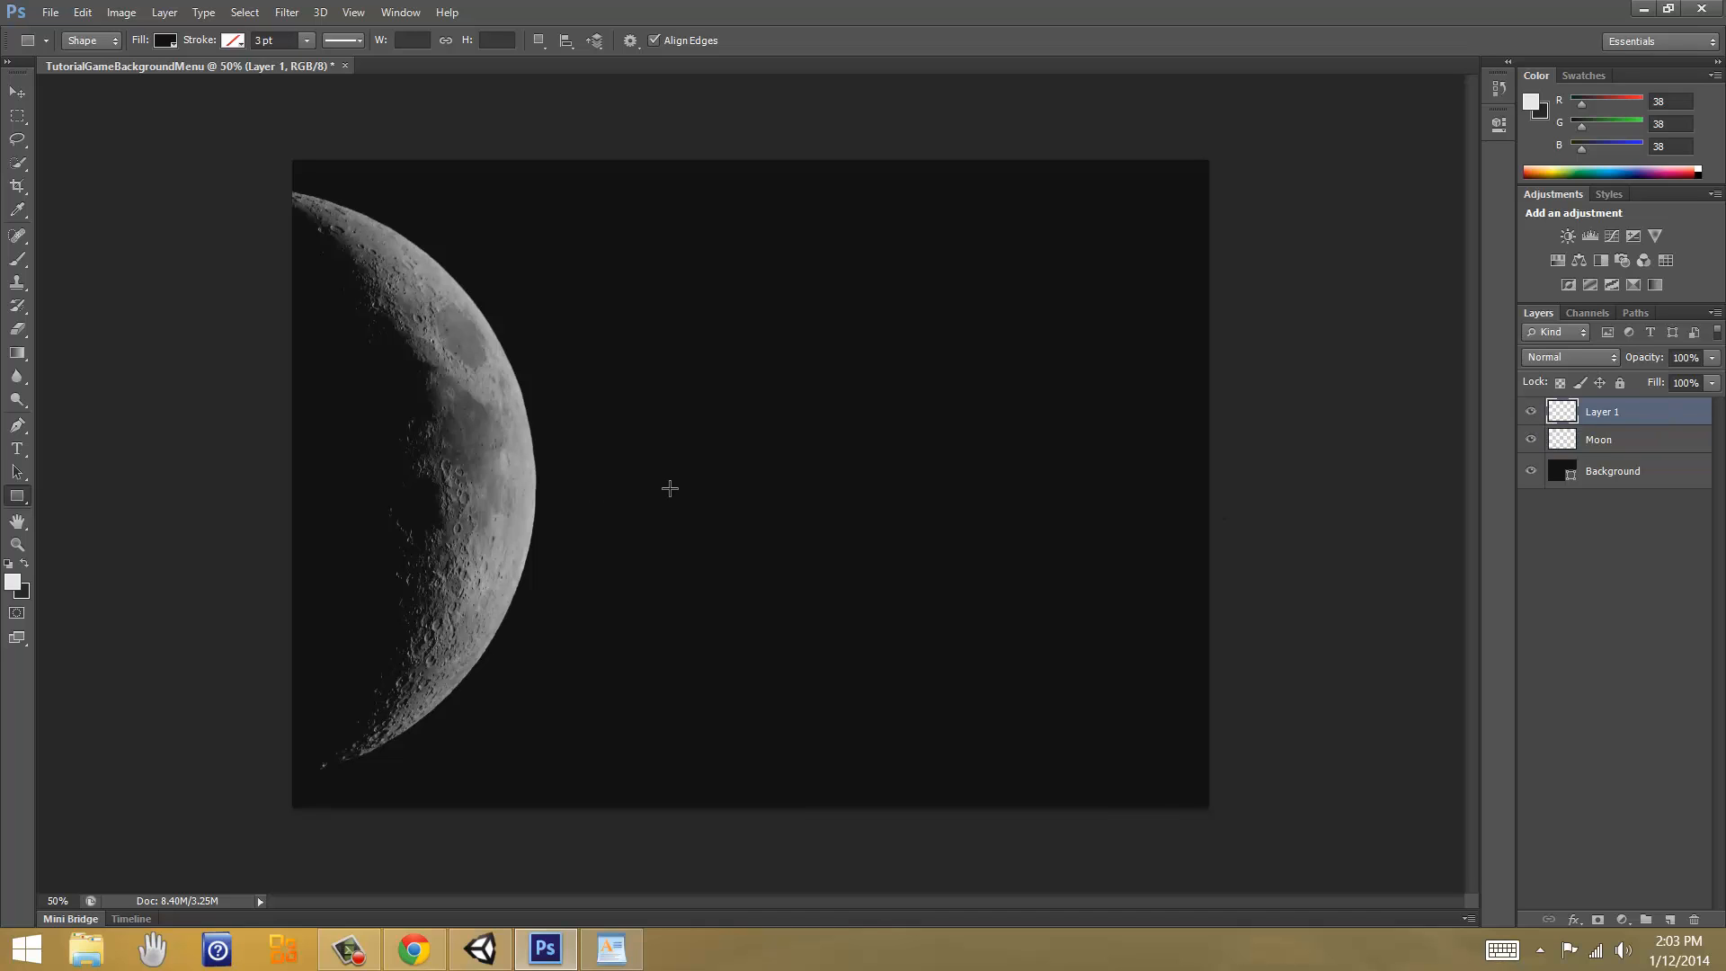
pyautogui.click(1589, 487)
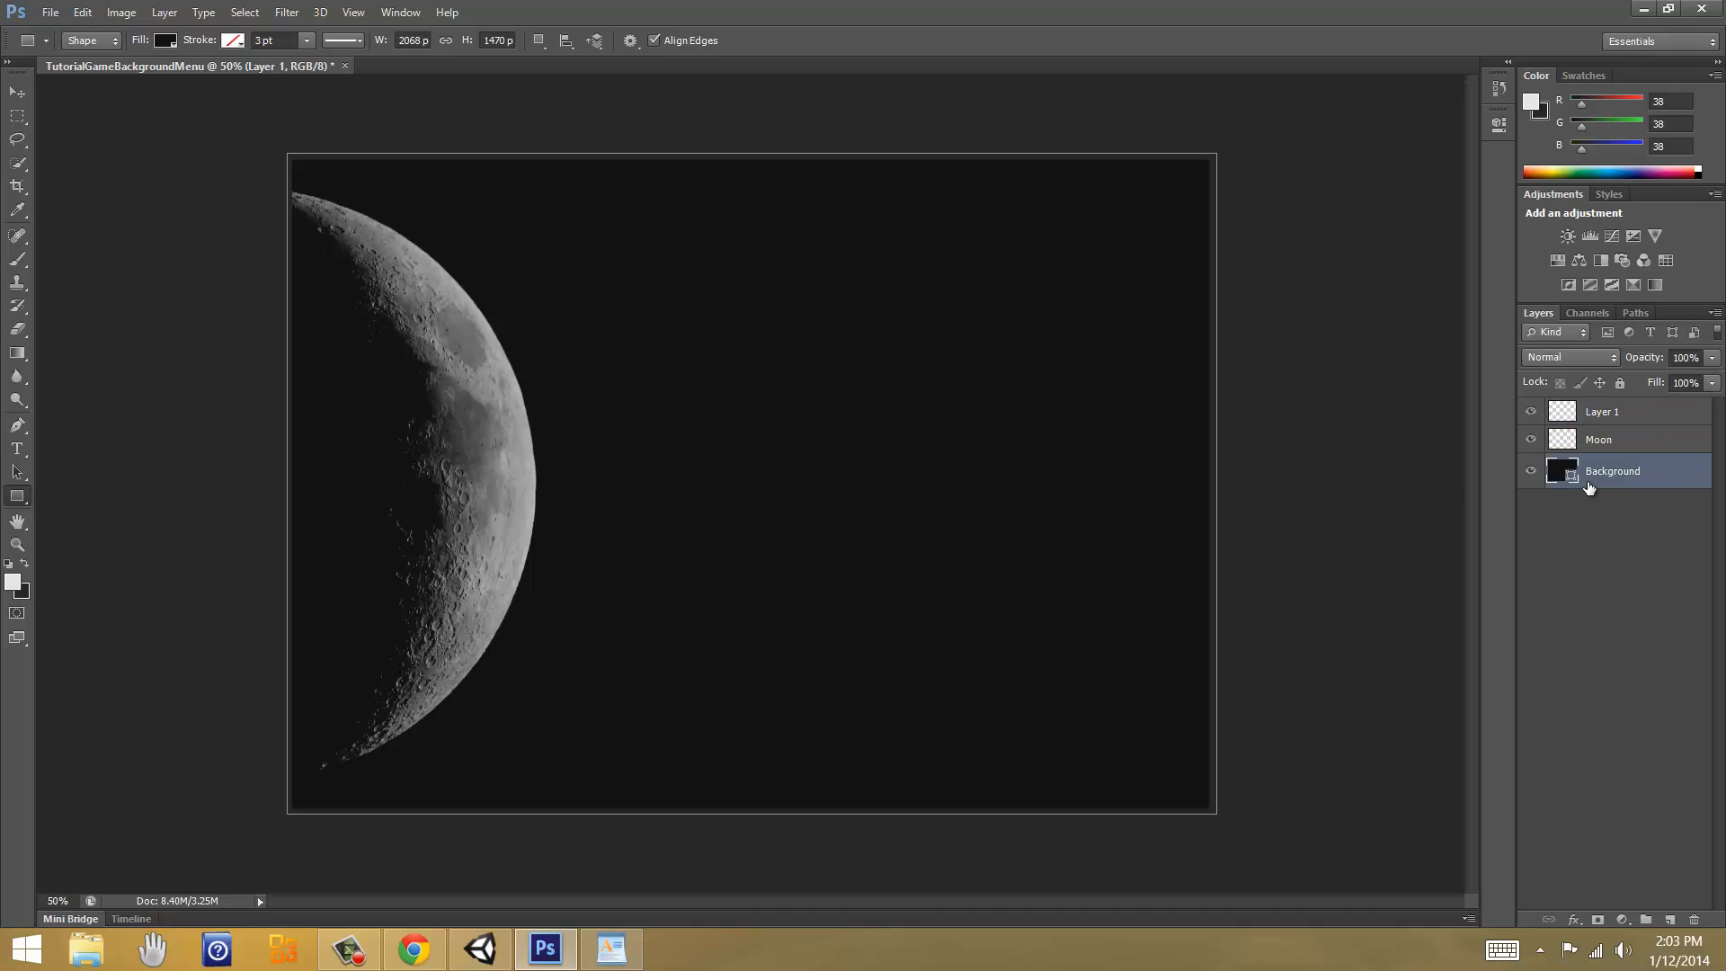
# Step: Change the Background rectangle's fill to pure black, and rename the empty layer above the moon to Detial
pyautogui.click(153, 41)
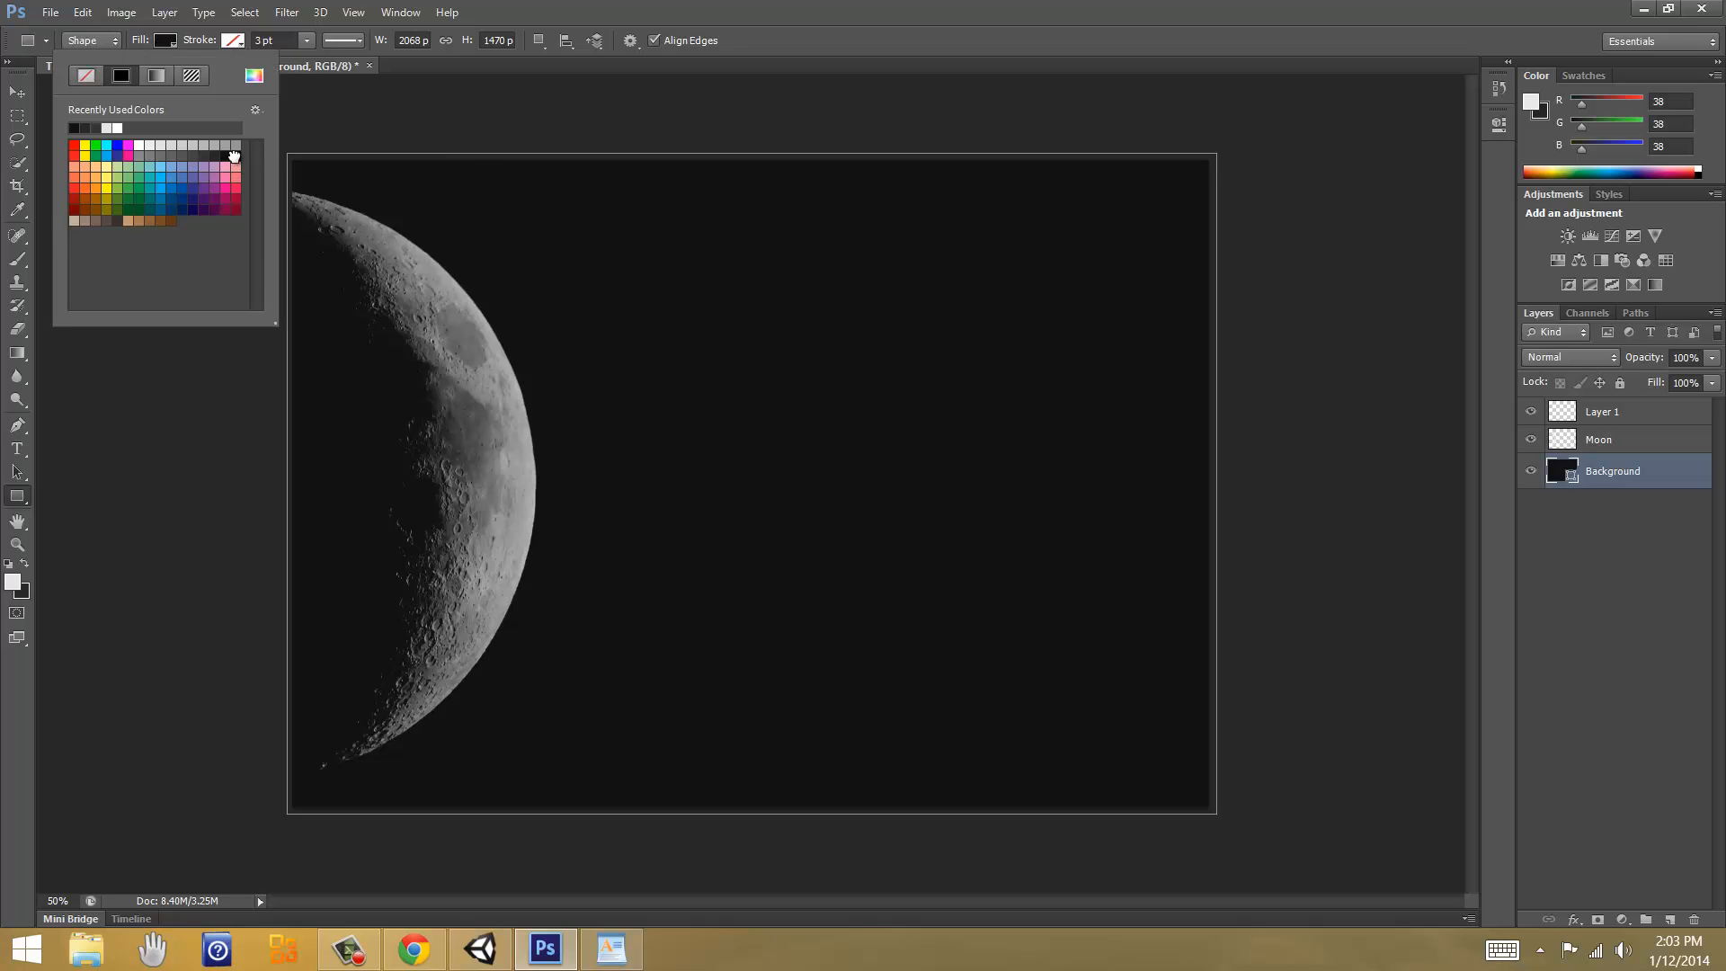
pyautogui.click(233, 155)
pyautogui.click(1600, 416)
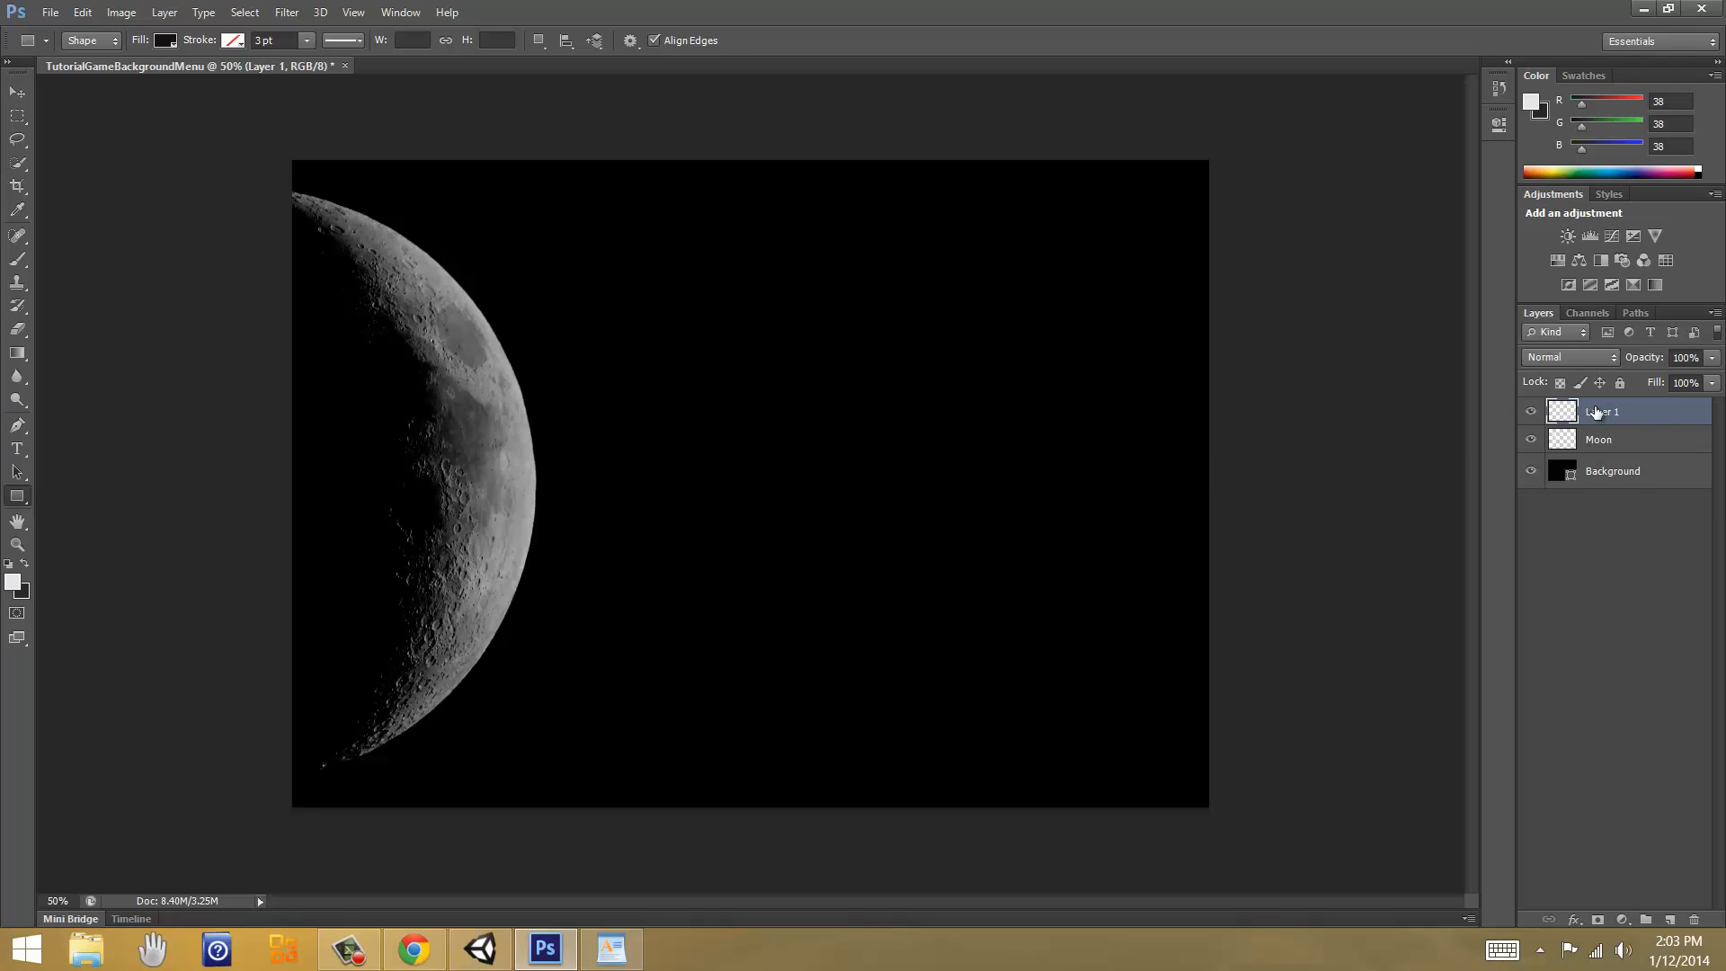
pyautogui.doubleClick(1600, 411)
pyautogui.write('Detial')
pyautogui.press('Return')
# Step: Try stamping the speckled 100 px brush, enlarged to 1753 px, on the Detial layer and undo each stamp
pyautogui.press('b')
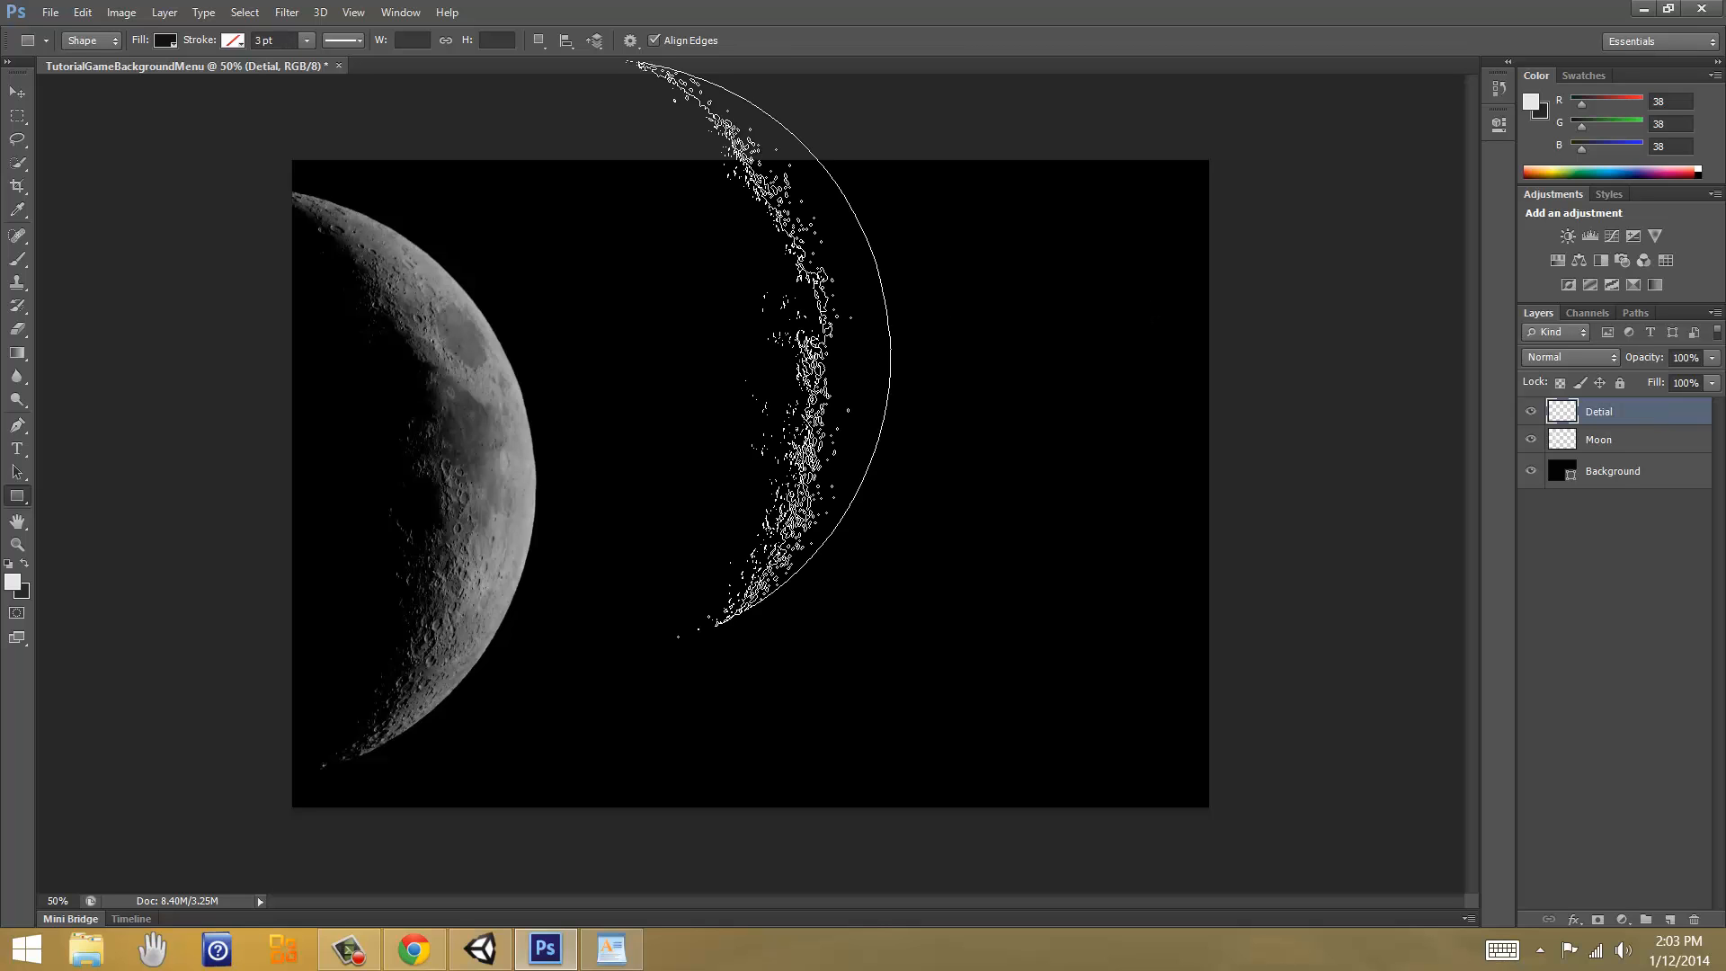
pyautogui.click(90, 45)
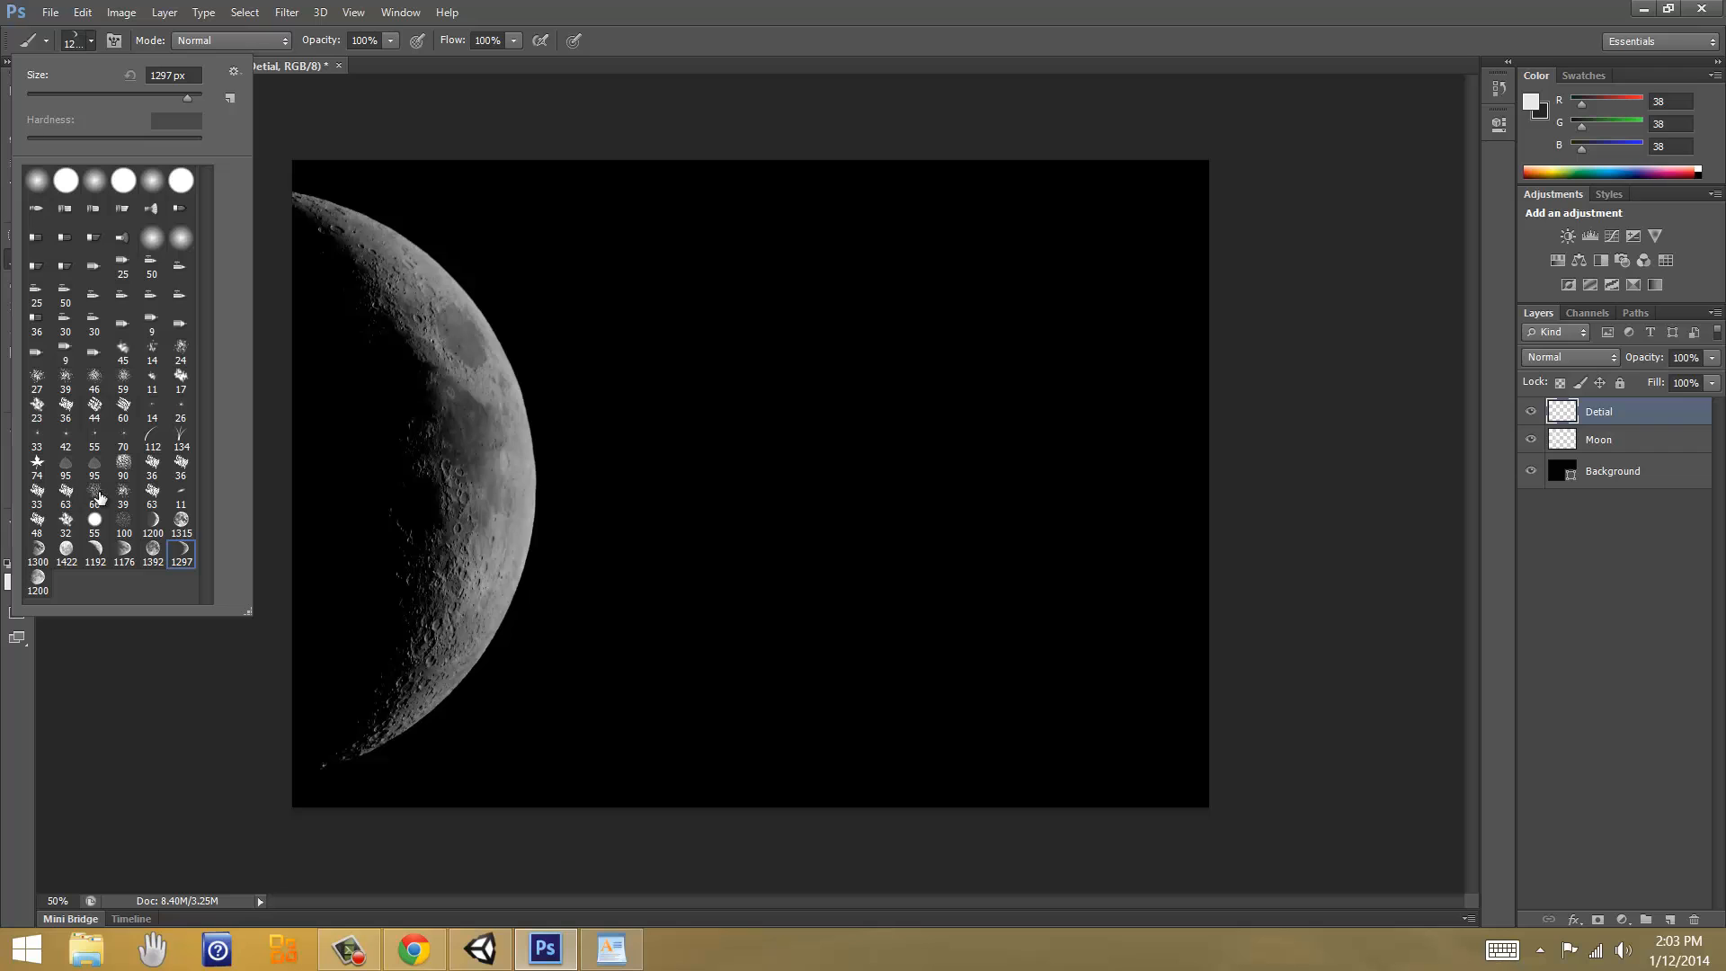
pyautogui.click(122, 531)
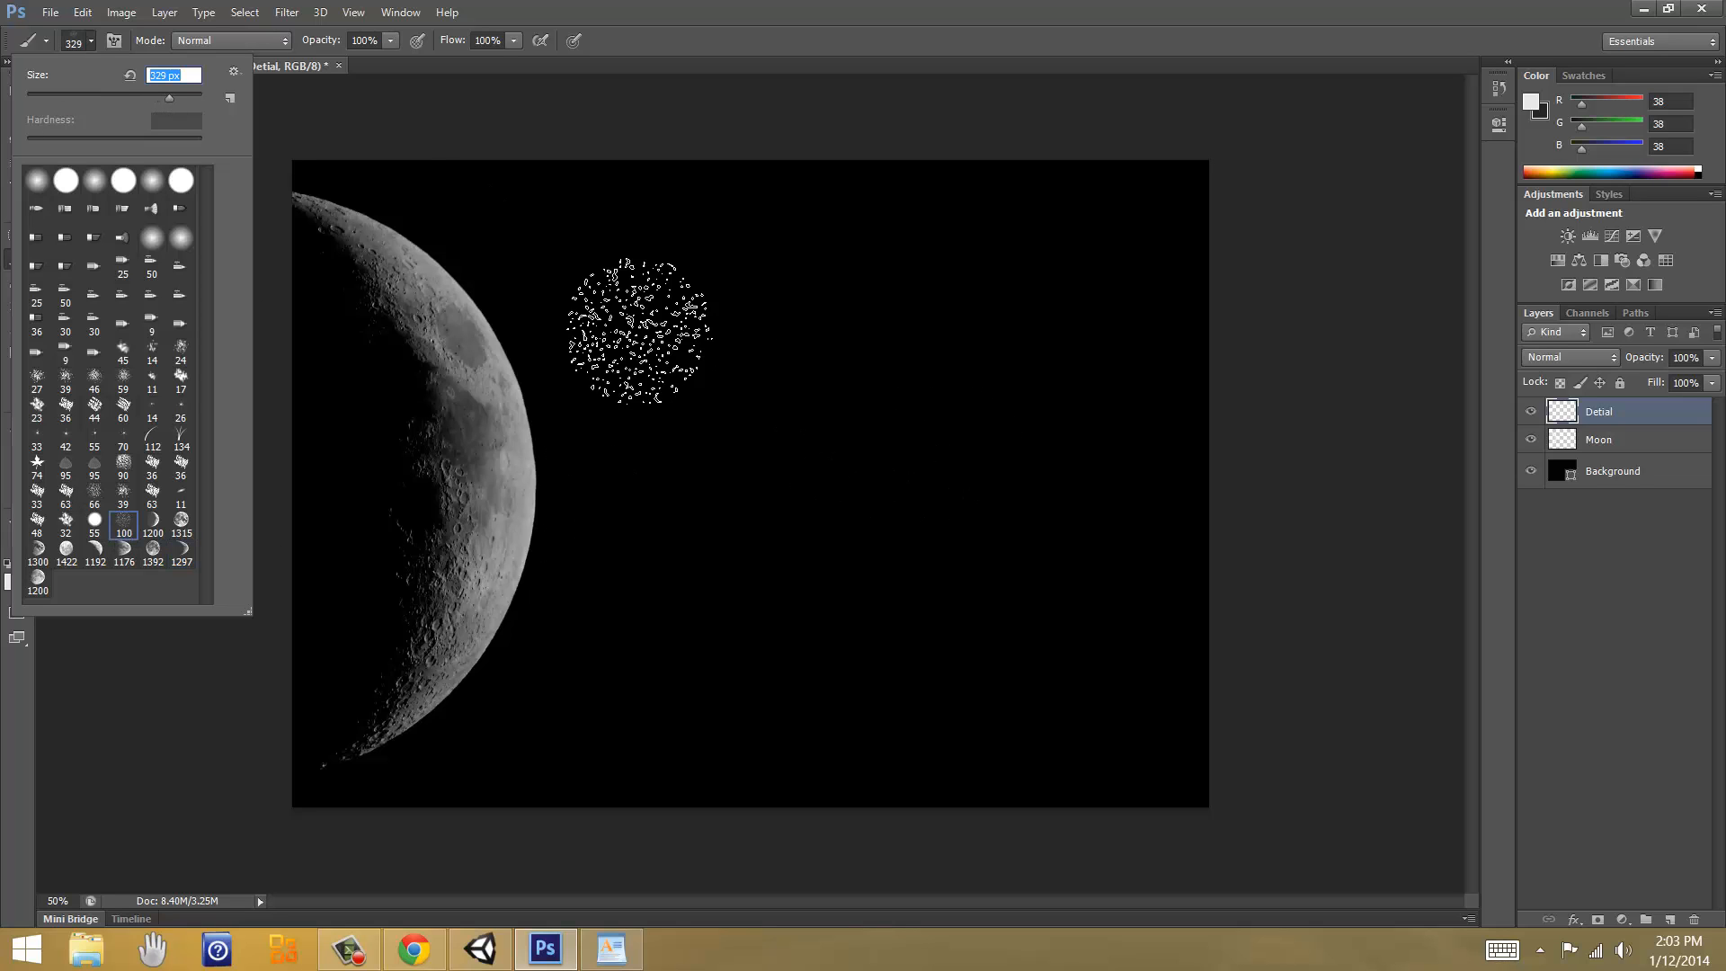
pyautogui.moveTo(187, 93); pyautogui.dragTo(189, 93)
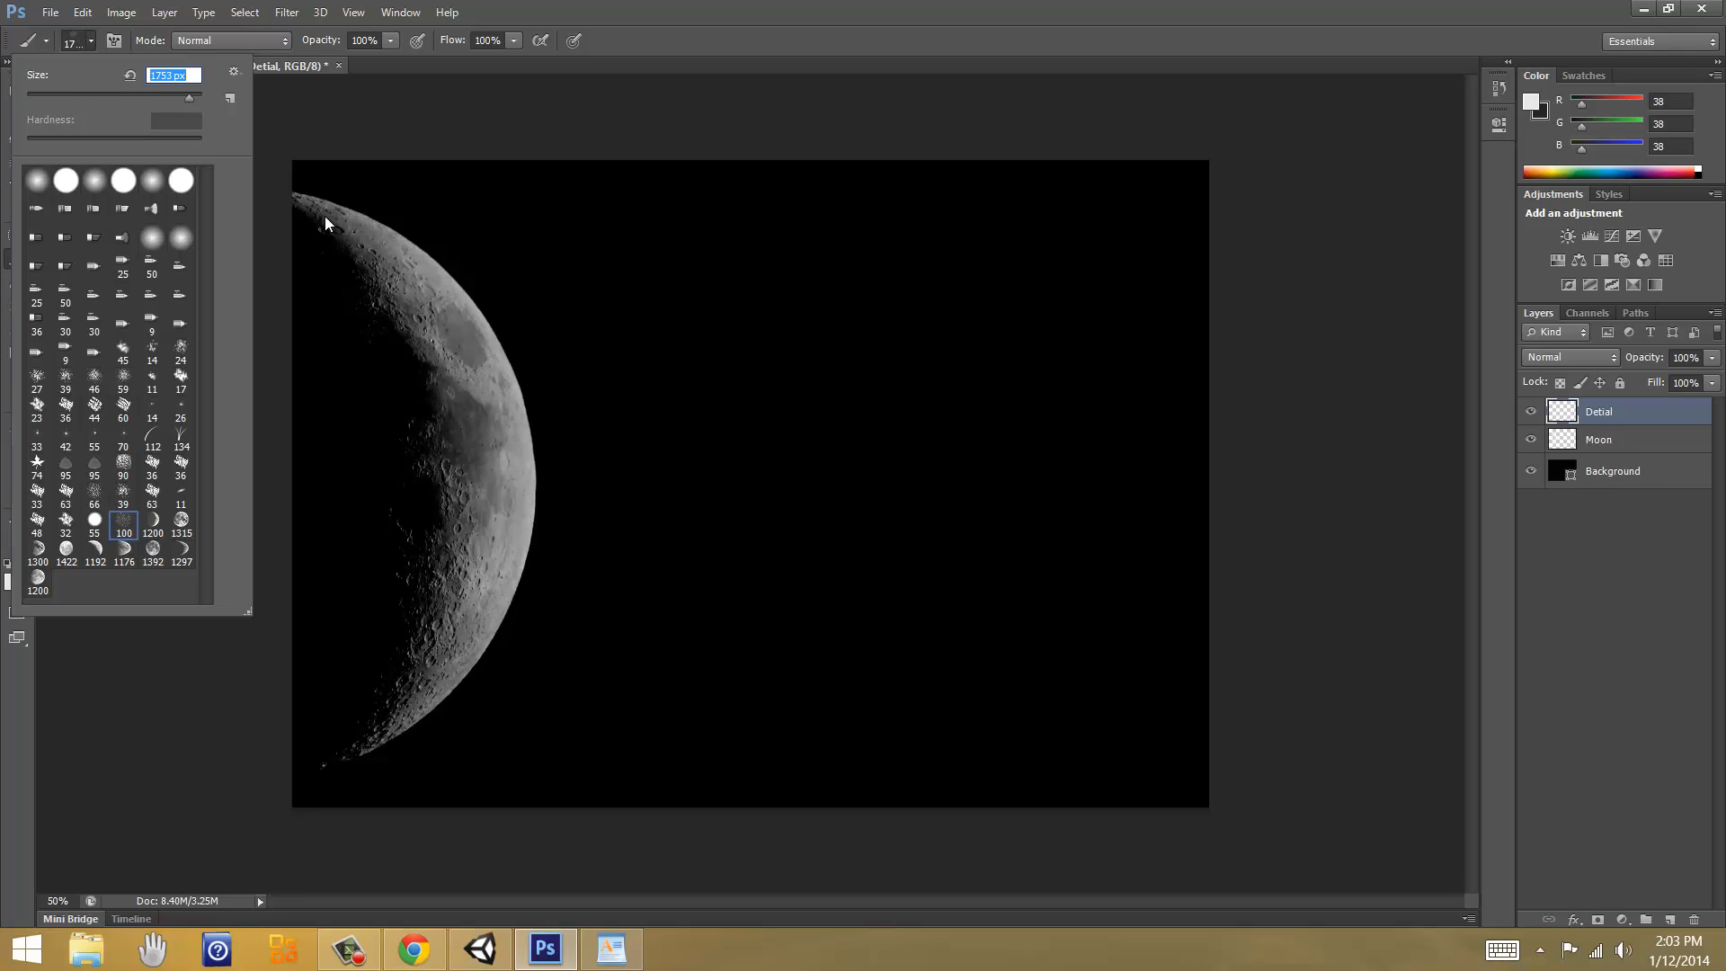
pyautogui.press('Return')
pyautogui.click(809, 413)
pyautogui.hotkey('ctrl', 'z')
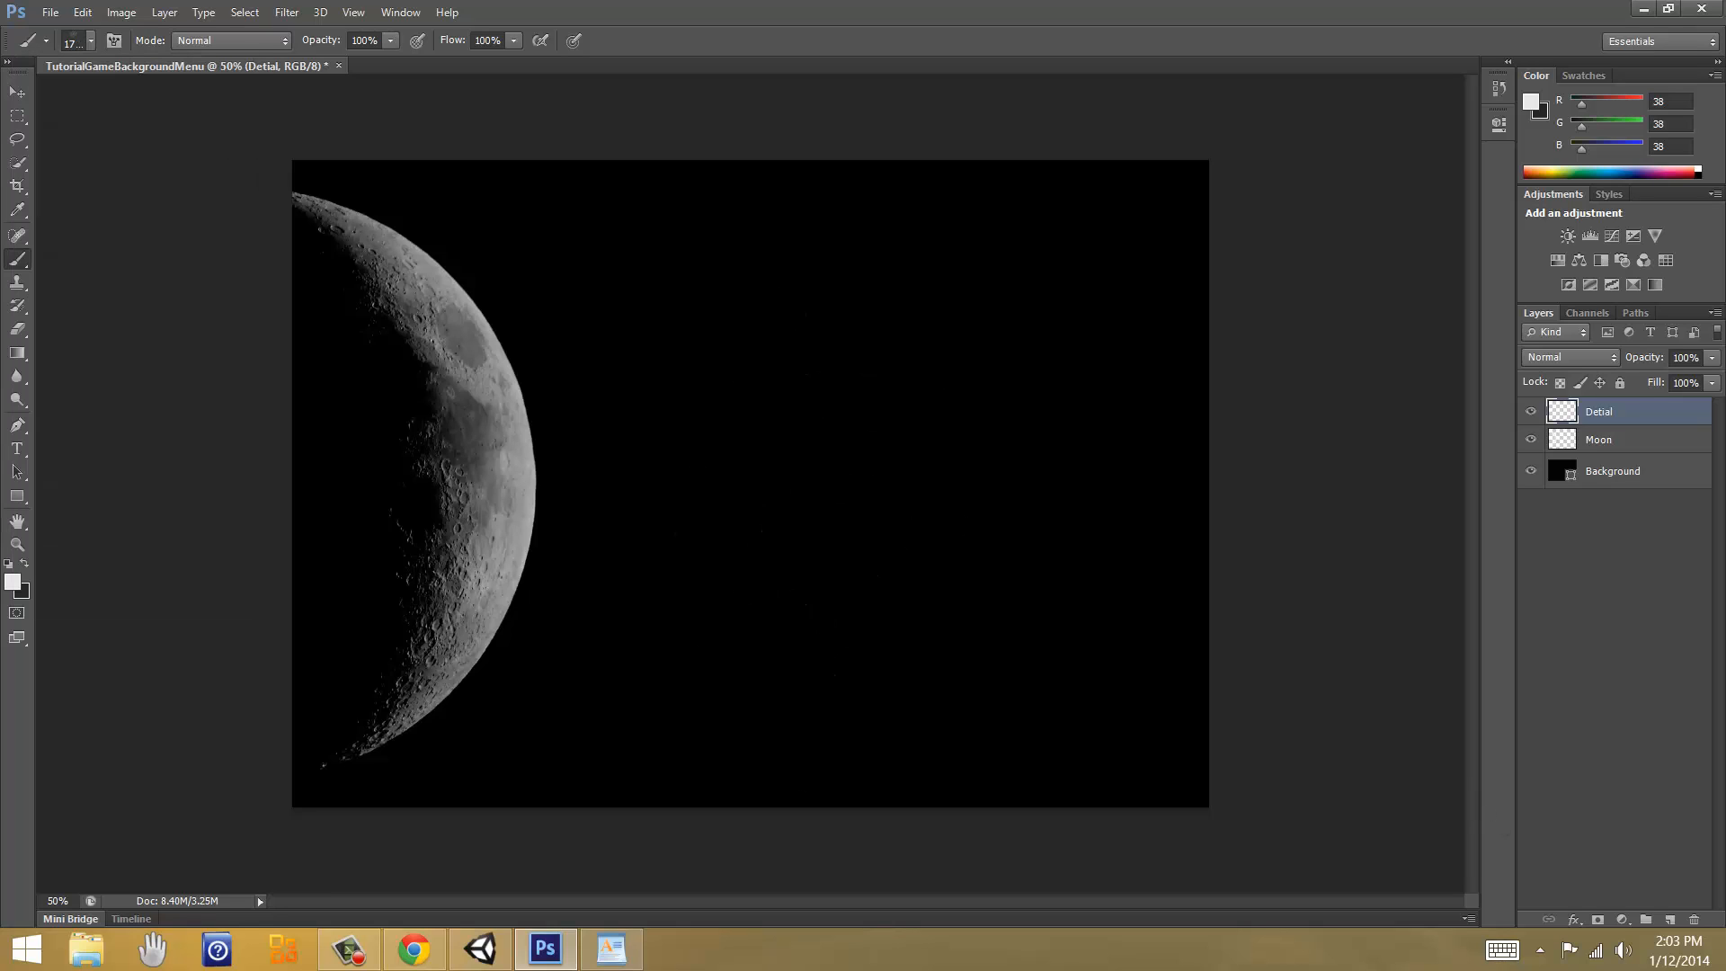
pyautogui.click(969, 530)
pyautogui.hotkey('ctrl', 'z')
# Step: Try a soft round brush at 1753 px and 0% hardness on the black sky, and undo the stamp
pyautogui.click(91, 41)
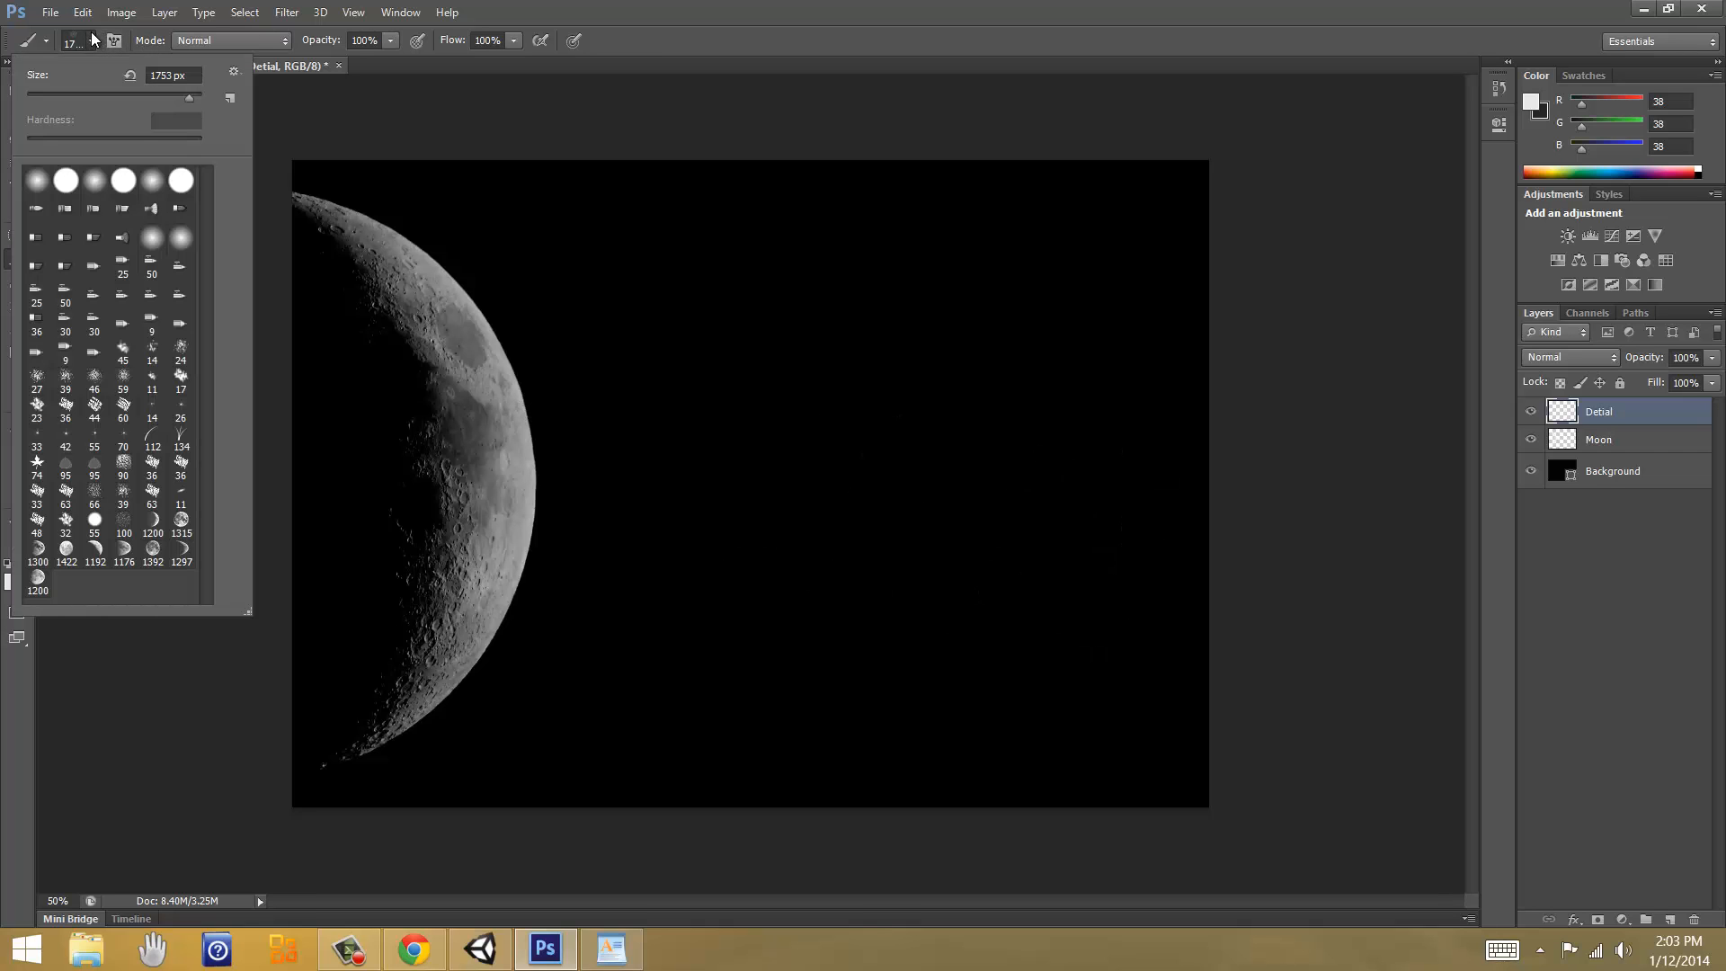
pyautogui.click(38, 180)
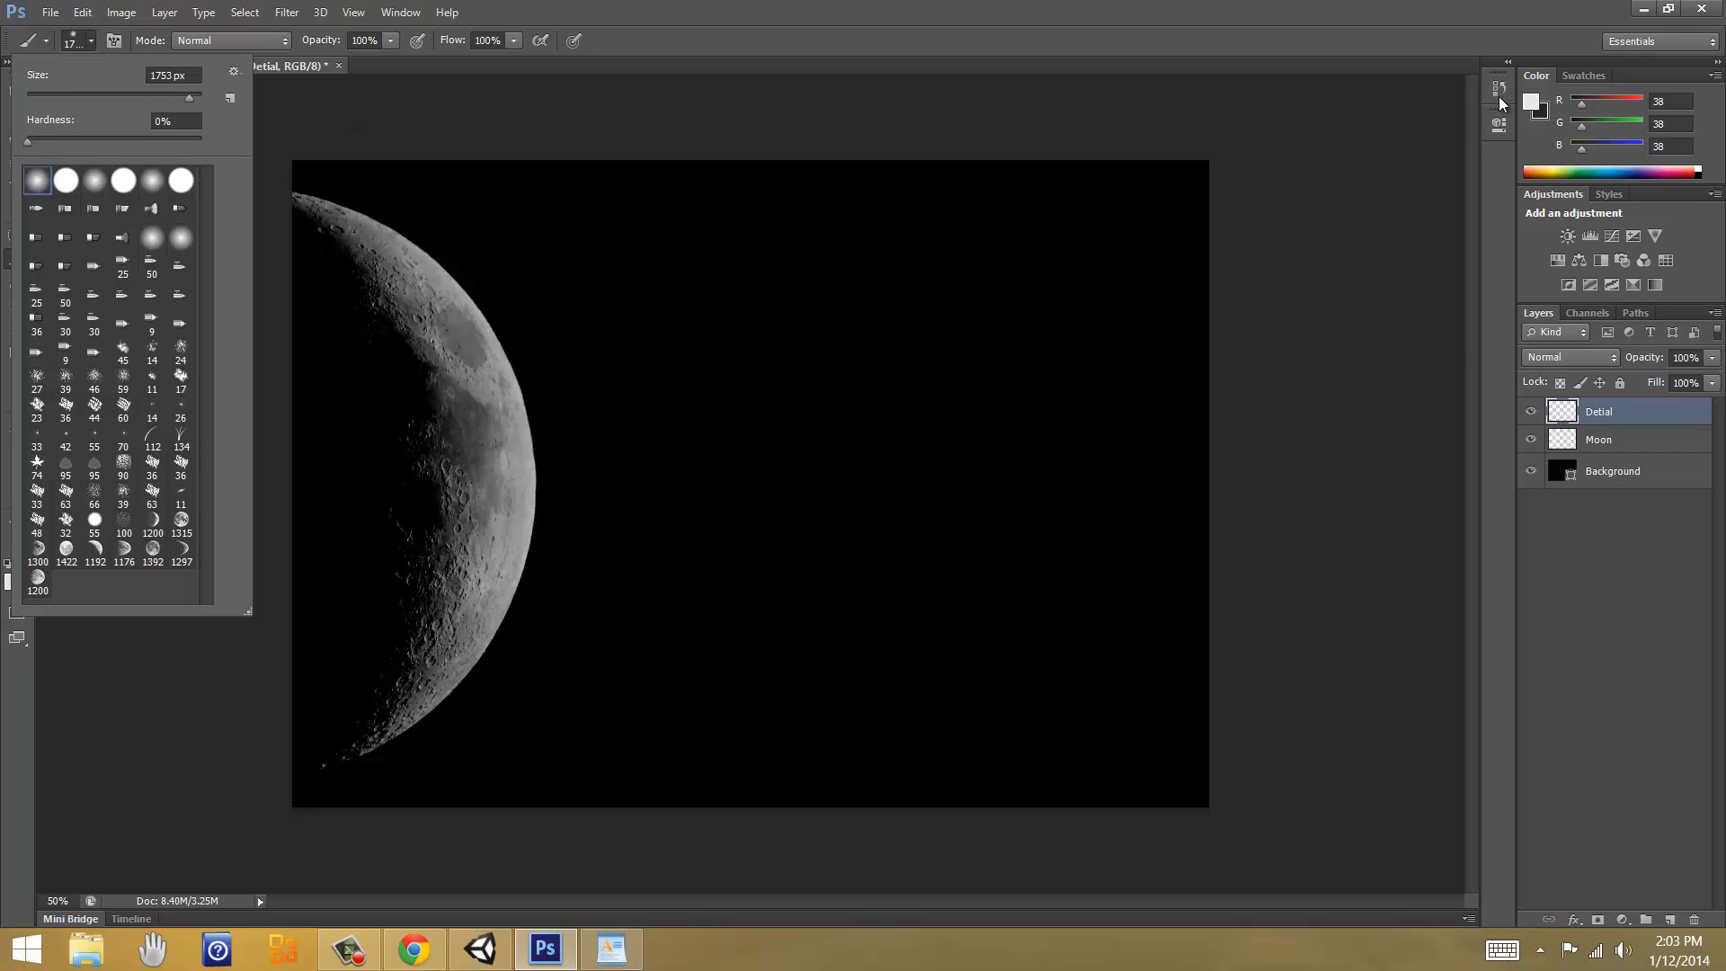
pyautogui.click(1500, 125)
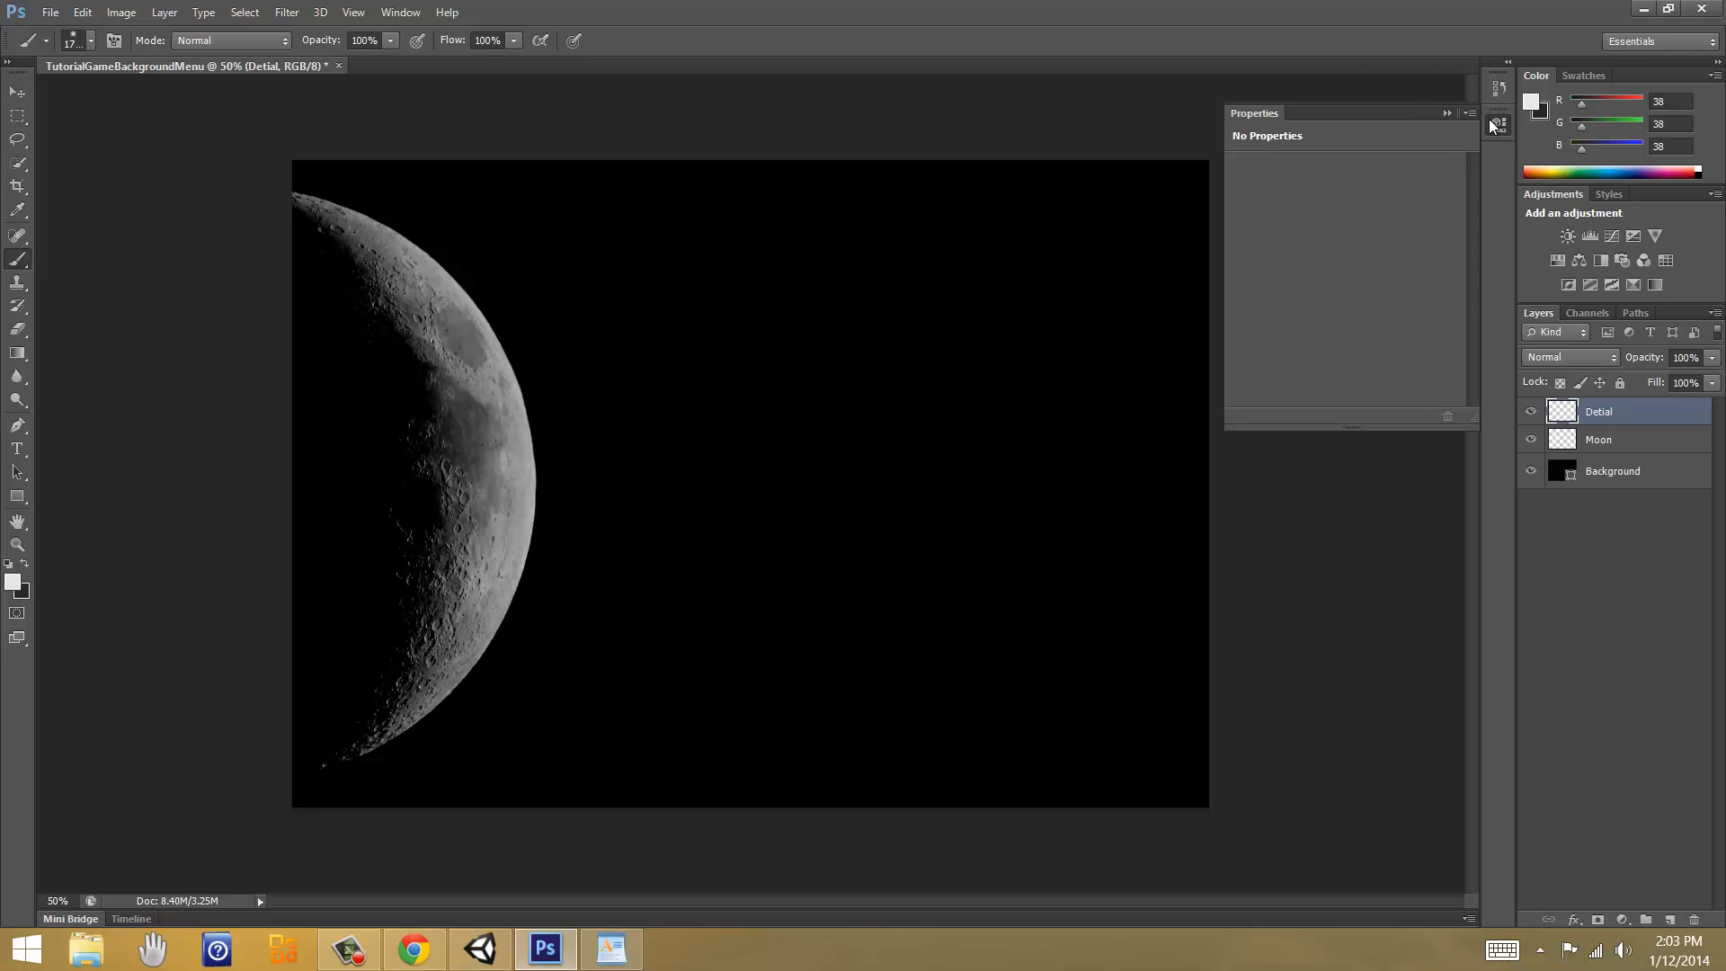
pyautogui.click(1500, 125)
pyautogui.click(832, 422)
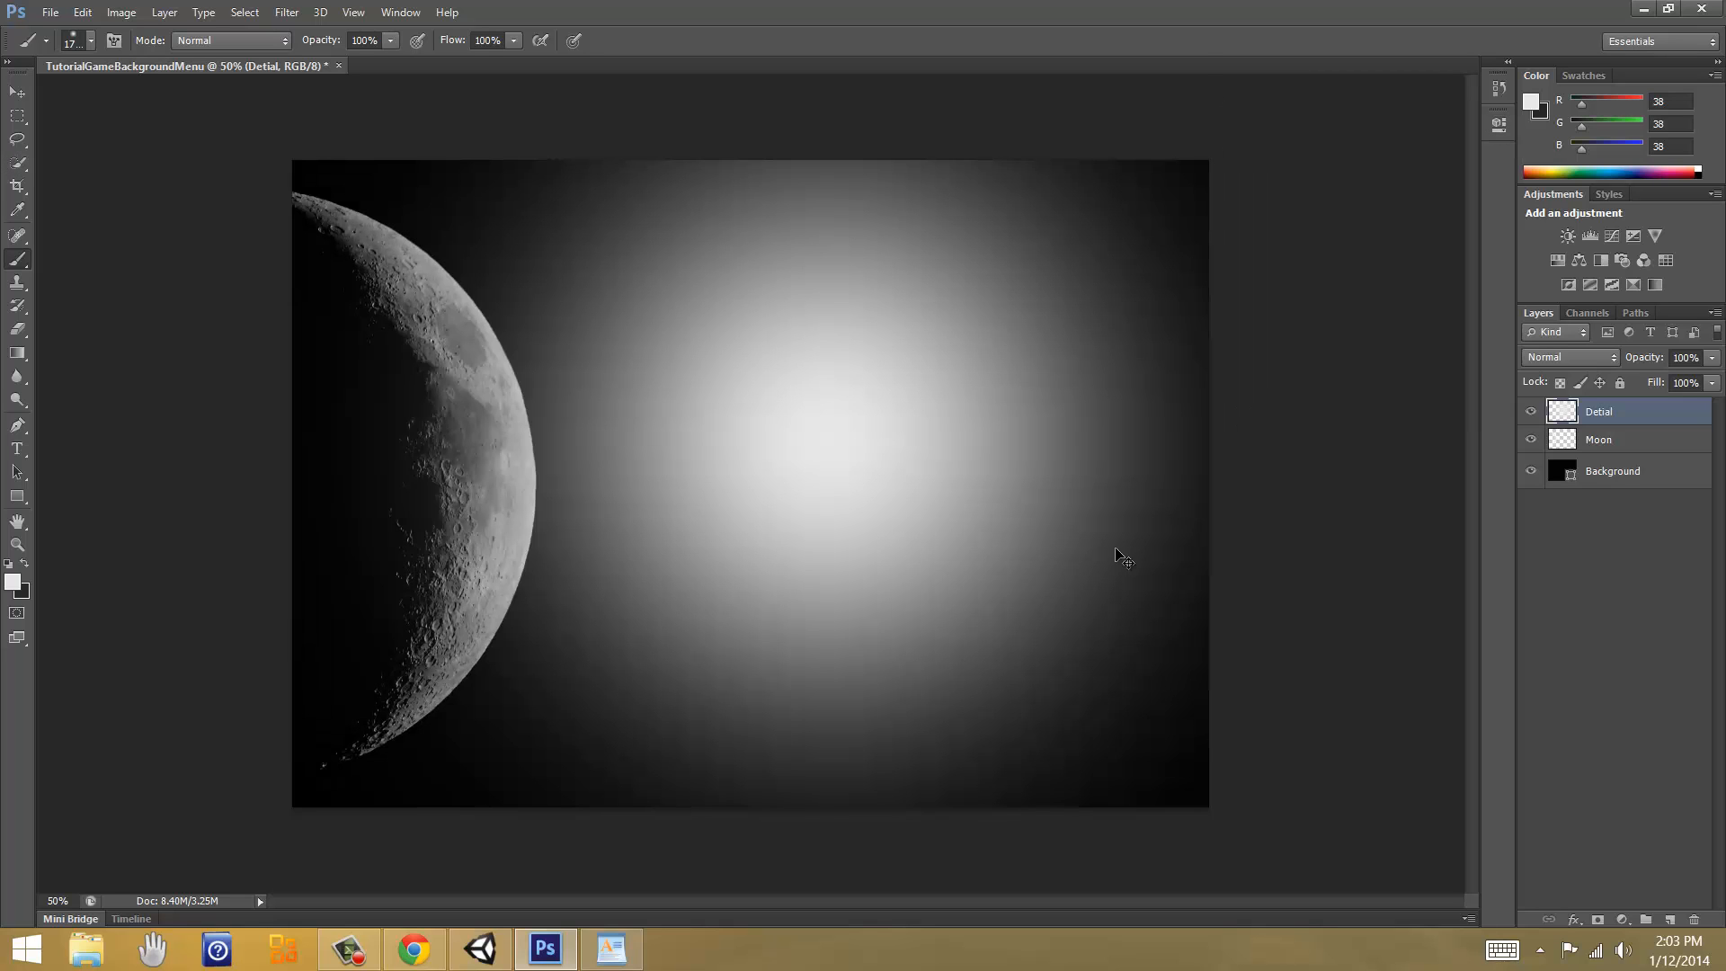
pyautogui.hotkey('ctrl', 'z')
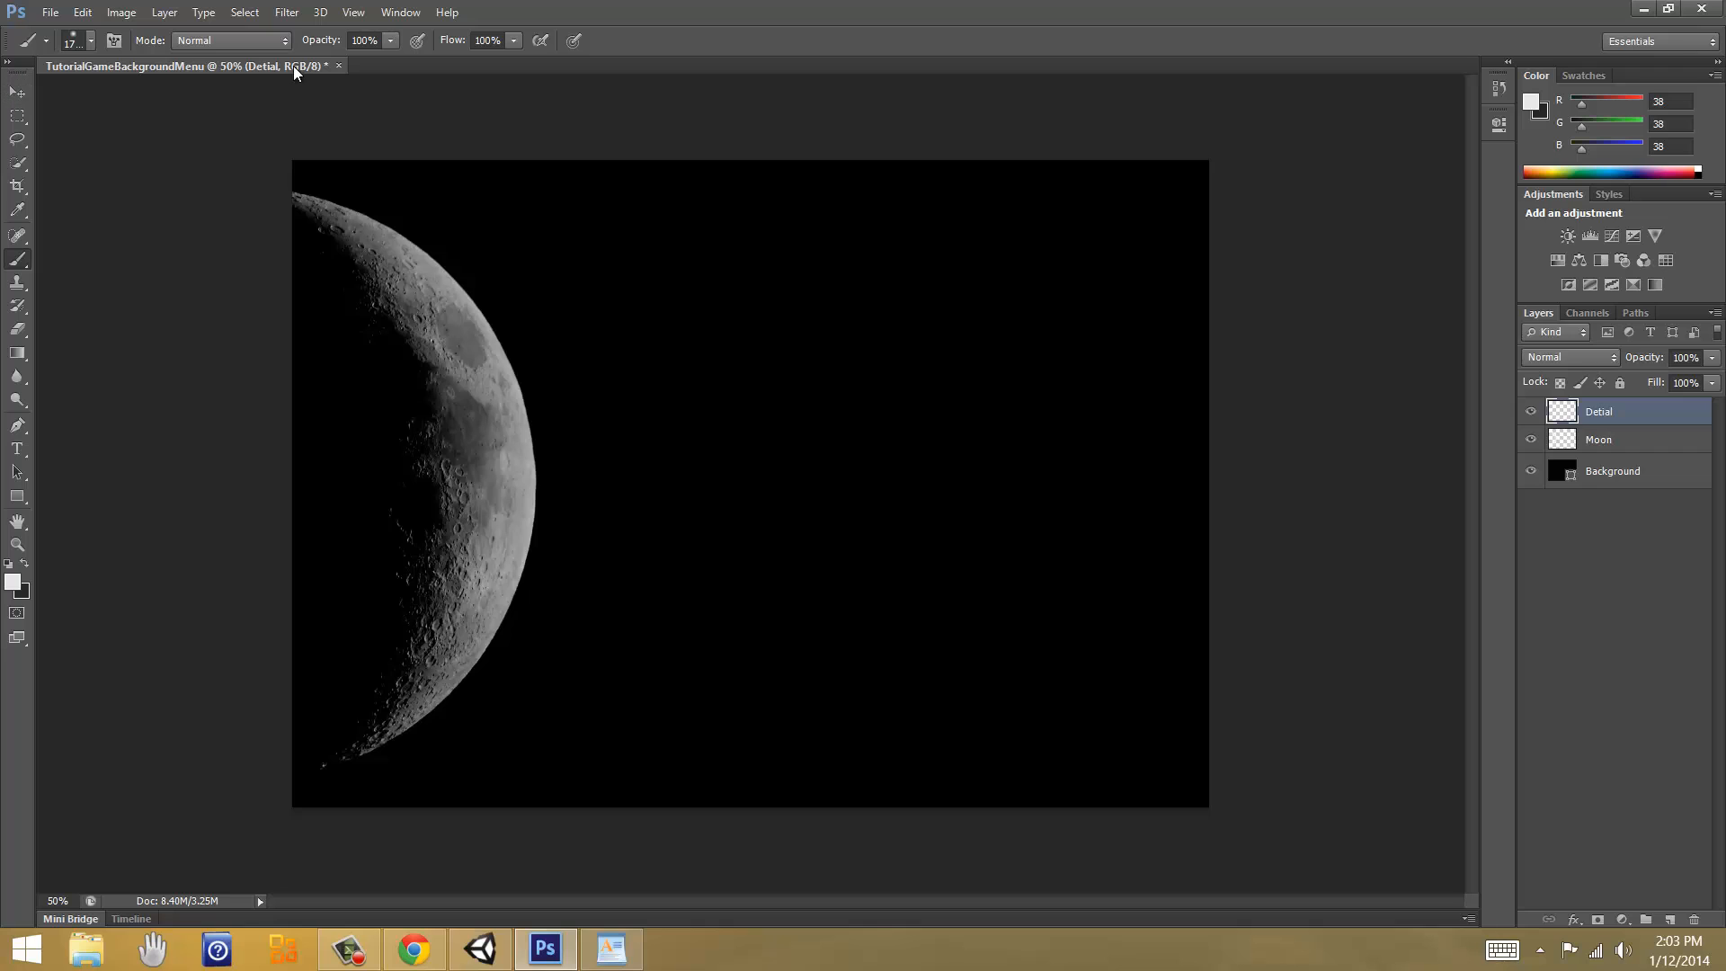
# Step: Choose the 26 px brush, undo the trial strokes, and scatter small single-dab stars across the black sky on the Detial layer
pyautogui.click(90, 41)
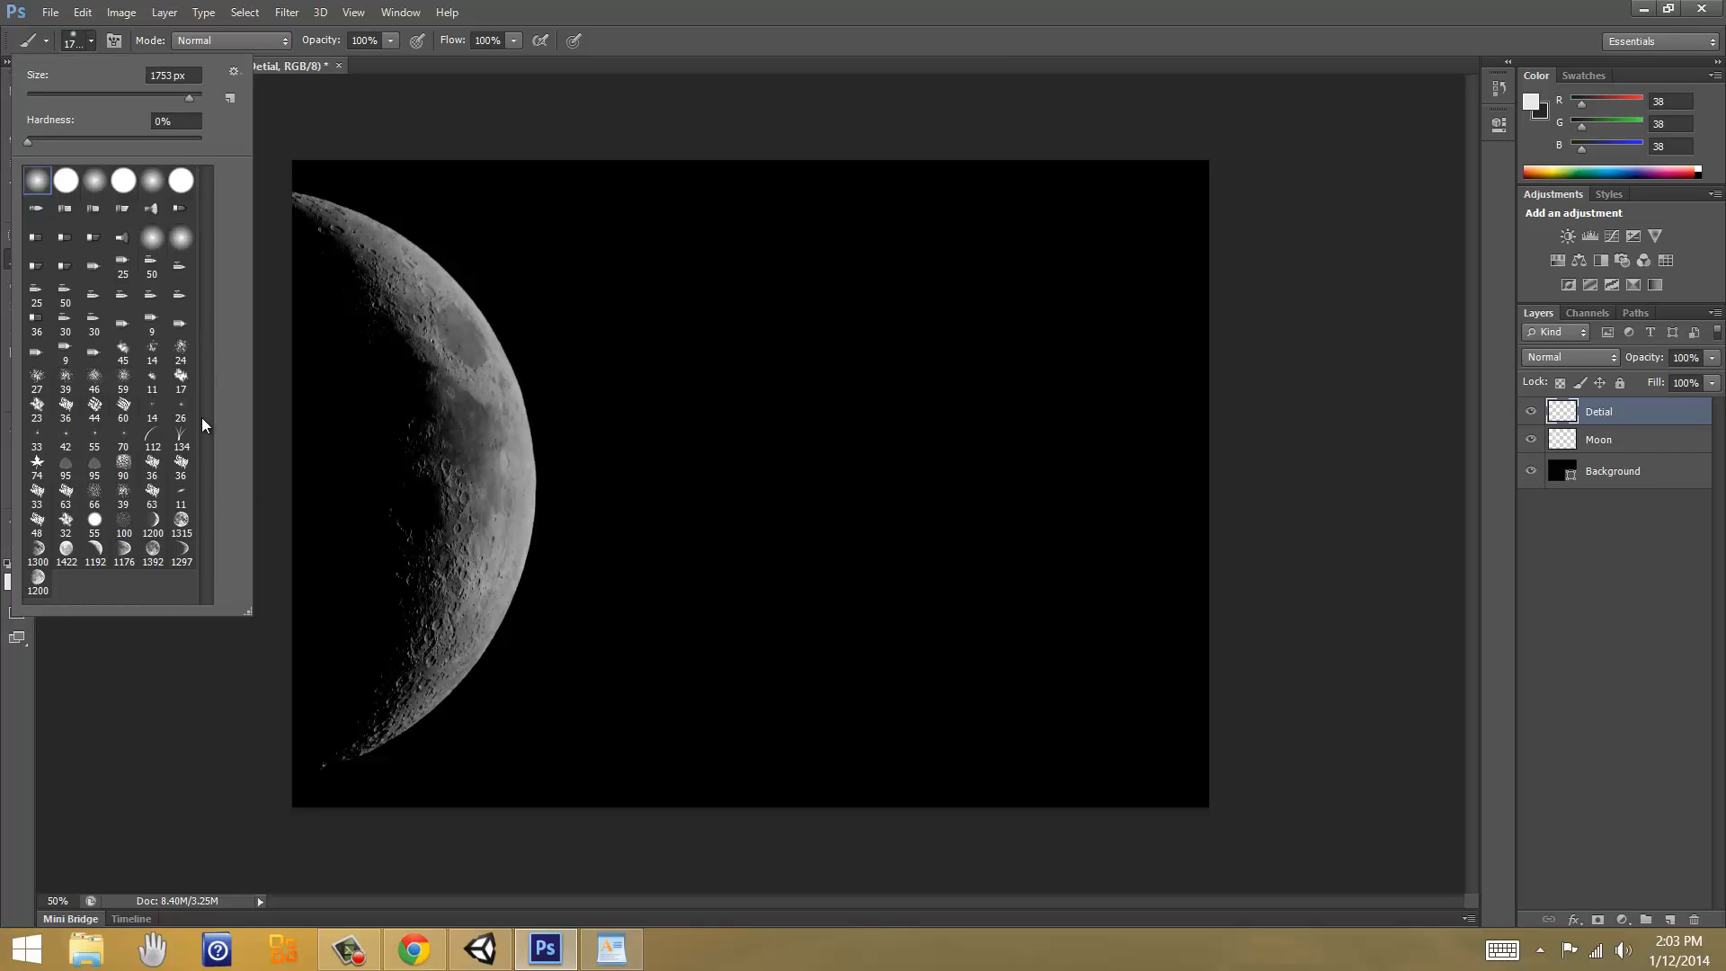
pyautogui.click(181, 406)
pyautogui.moveTo(742, 313)
pyautogui.mouseDown()
pyautogui.moveTo(909, 327)
pyautogui.moveTo(785, 335)
pyautogui.mouseUp()
pyautogui.moveTo(835, 452)
pyautogui.mouseDown()
pyautogui.moveTo(913, 494)
pyautogui.moveTo(720, 617)
pyautogui.moveTo(354, 386)
pyautogui.mouseUp()
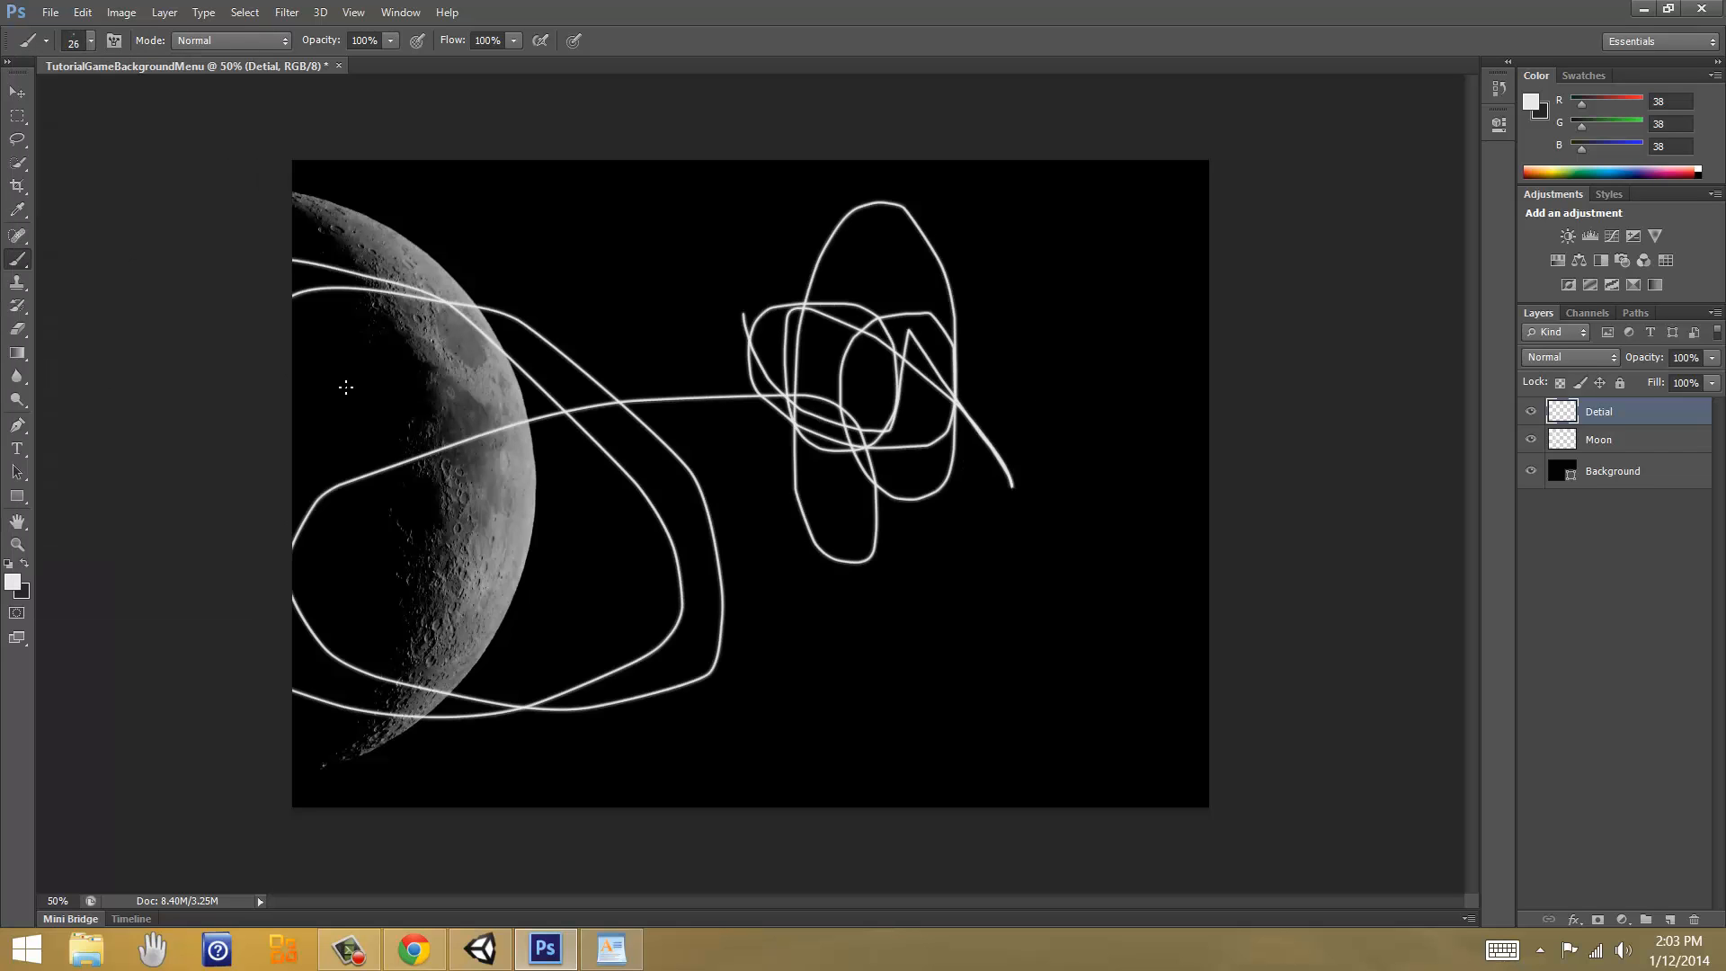
pyautogui.hotkey('ctrl', 'z')
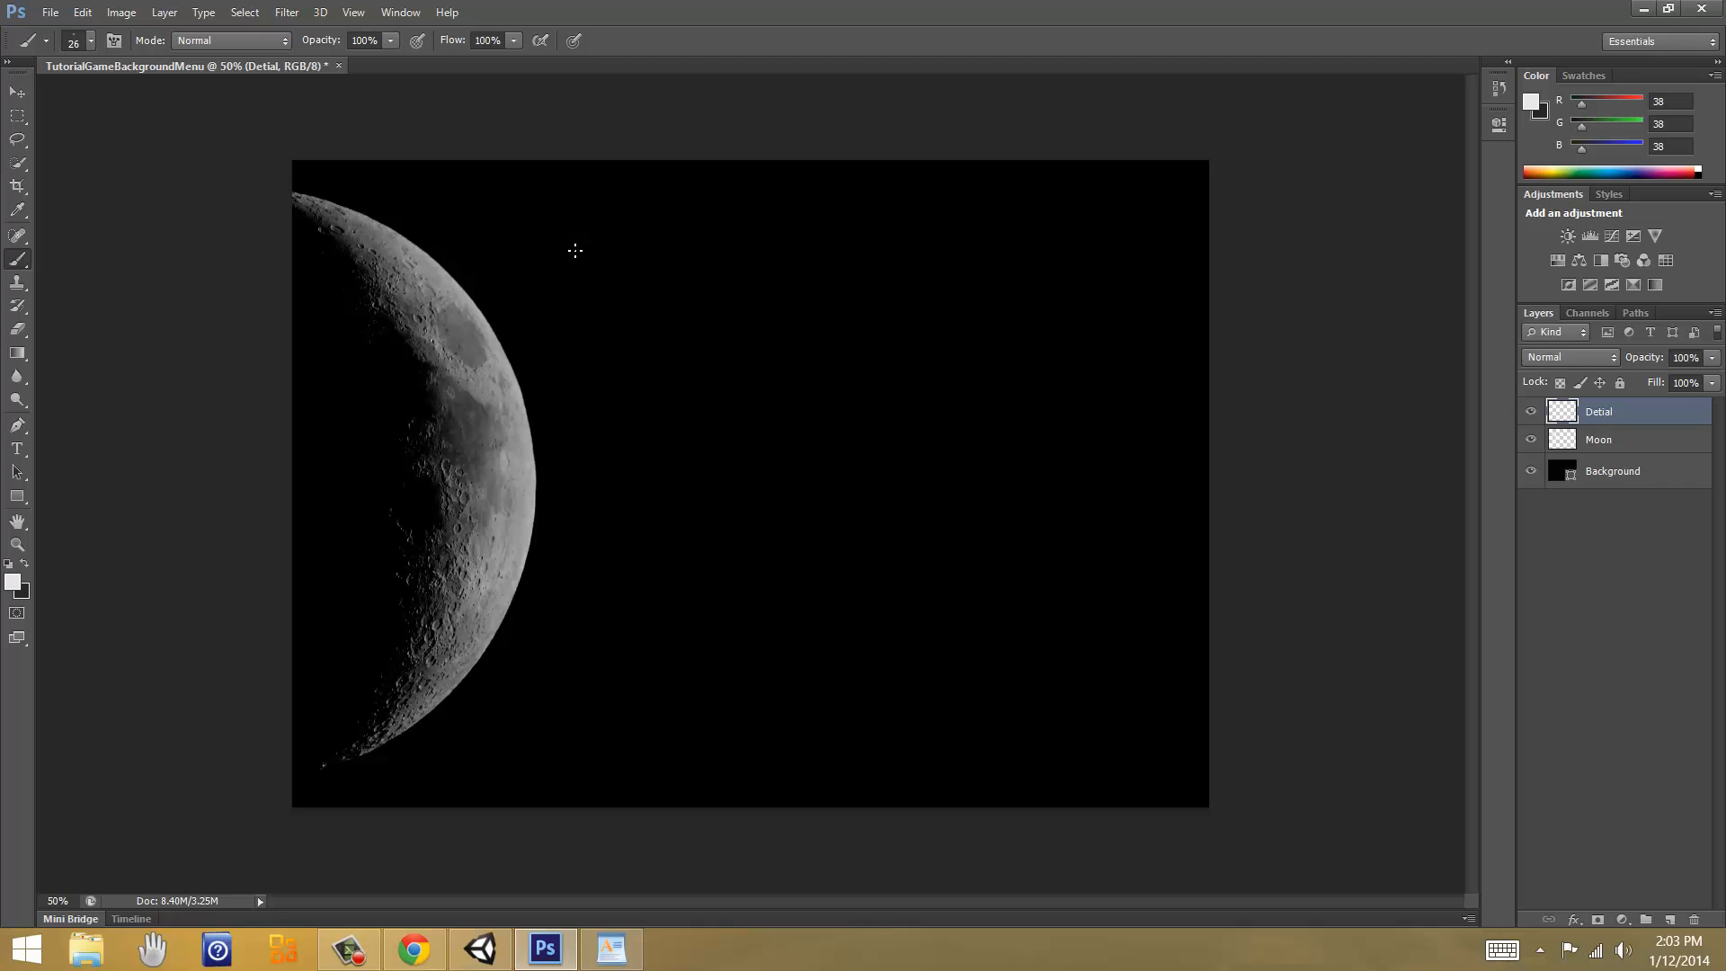
pyautogui.moveTo(494, 333)
pyautogui.mouseDown()
pyautogui.moveTo(579, 347)
pyautogui.moveTo(704, 435)
pyautogui.moveTo(712, 578)
pyautogui.moveTo(538, 653)
pyautogui.mouseUp()
pyautogui.moveTo(426, 657); pyautogui.dragTo(291, 660)
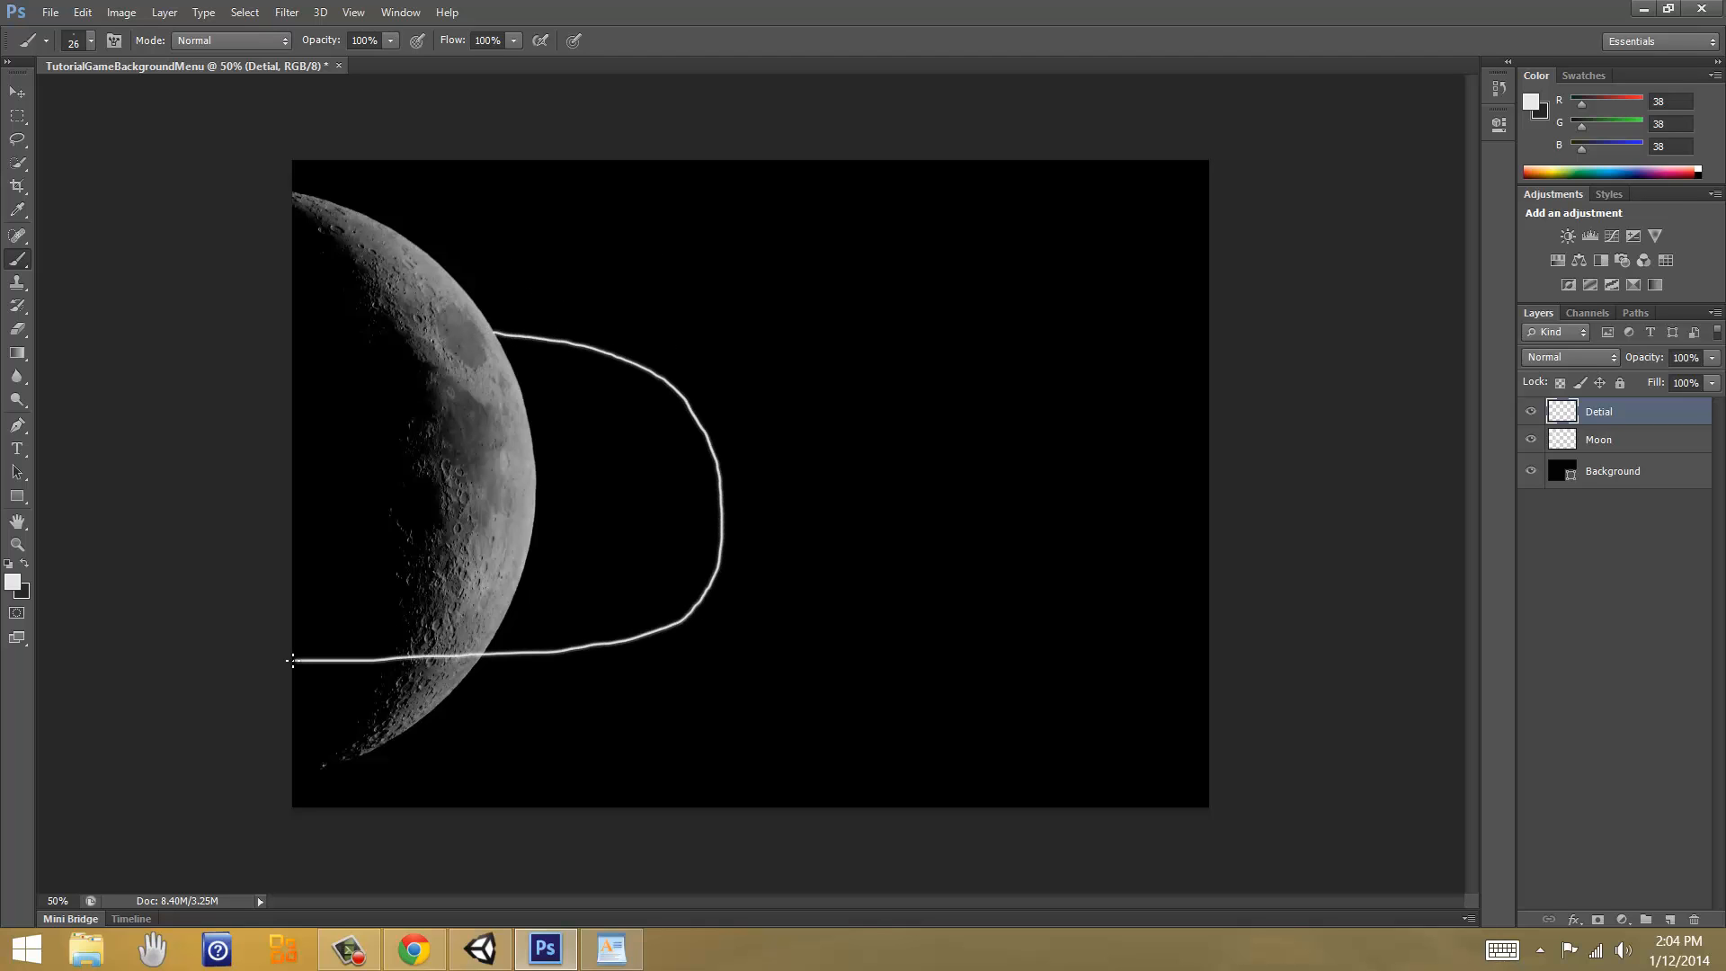
pyautogui.hotkey('ctrl', 'z')
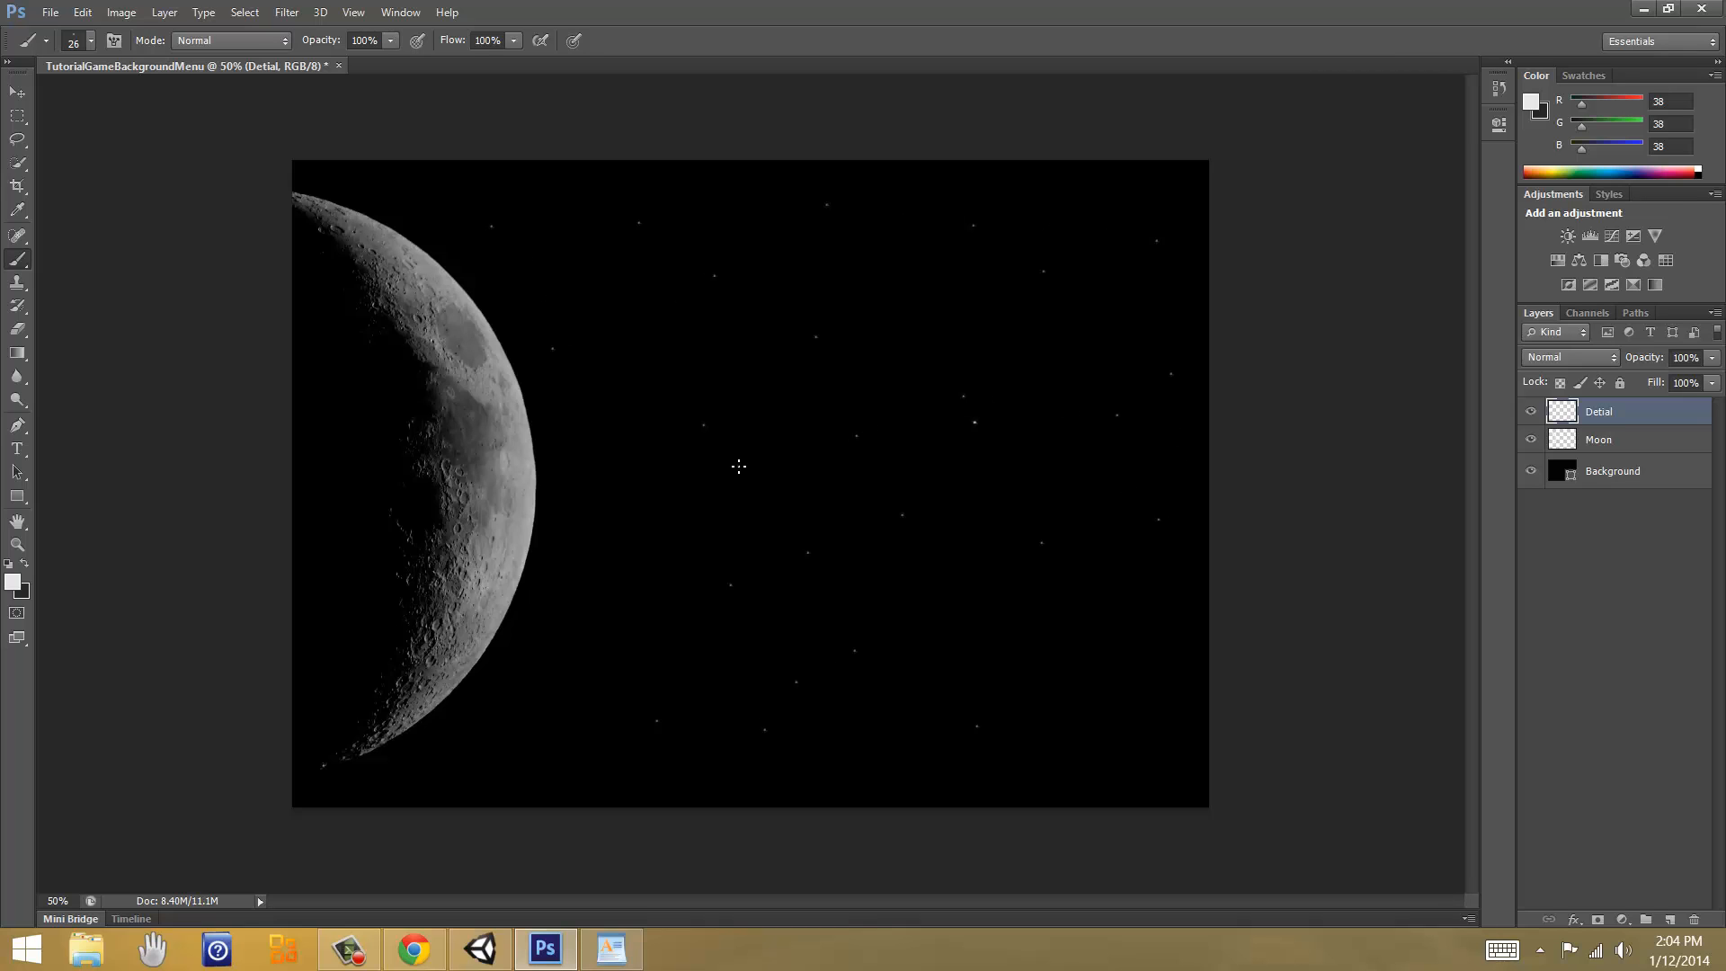
pyautogui.click(1510, 132)
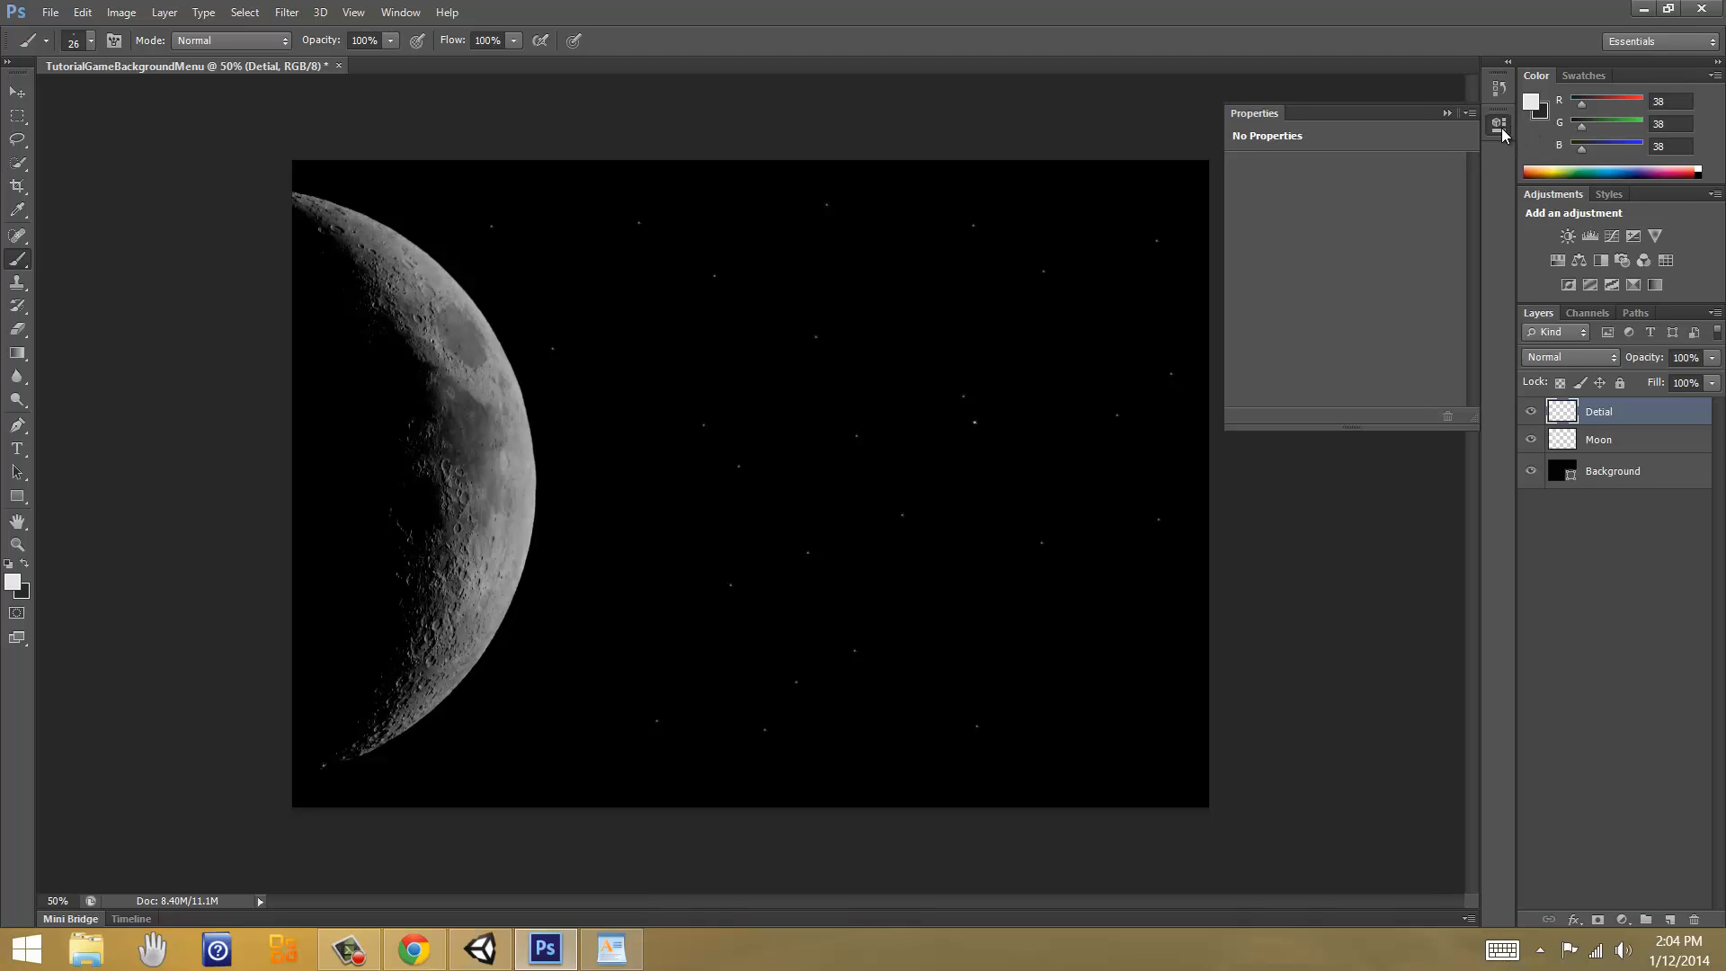
pyautogui.click(1499, 129)
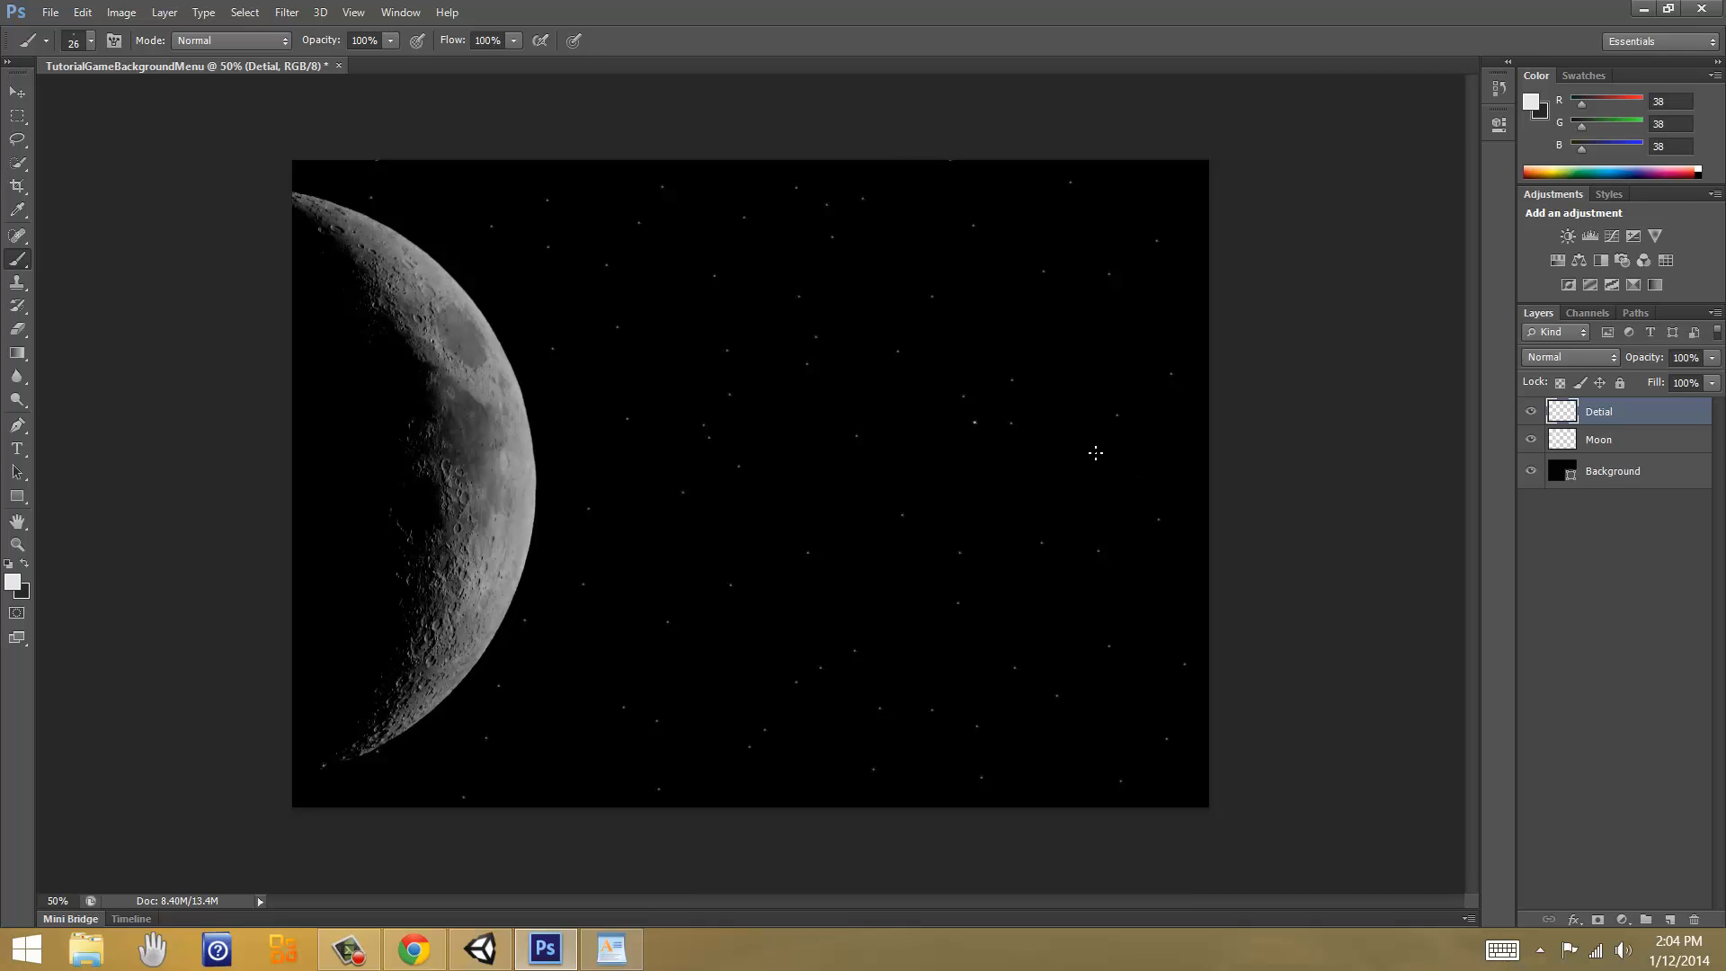
# Step: Save the image as the Photoshop file TutorialGameBackgroundMenu in the GUIButtons folder with Maximize Compatibility on
pyautogui.press('v')
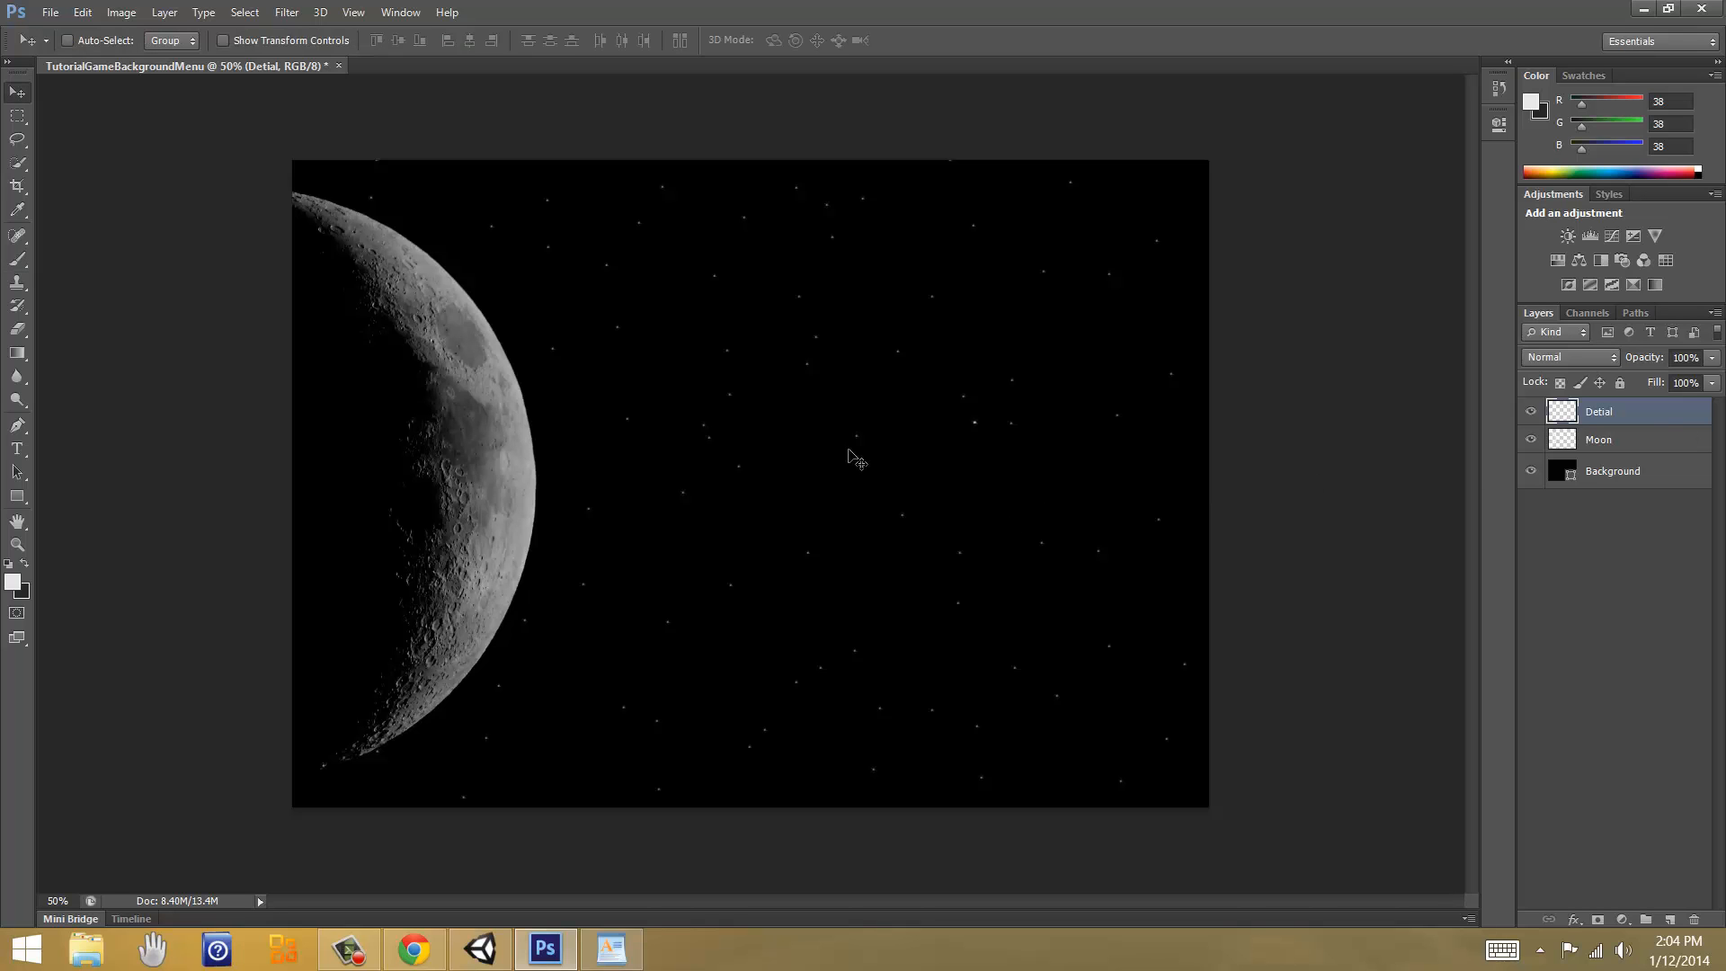
pyautogui.click(848, 449)
pyautogui.hotkey('ctrl', 's')
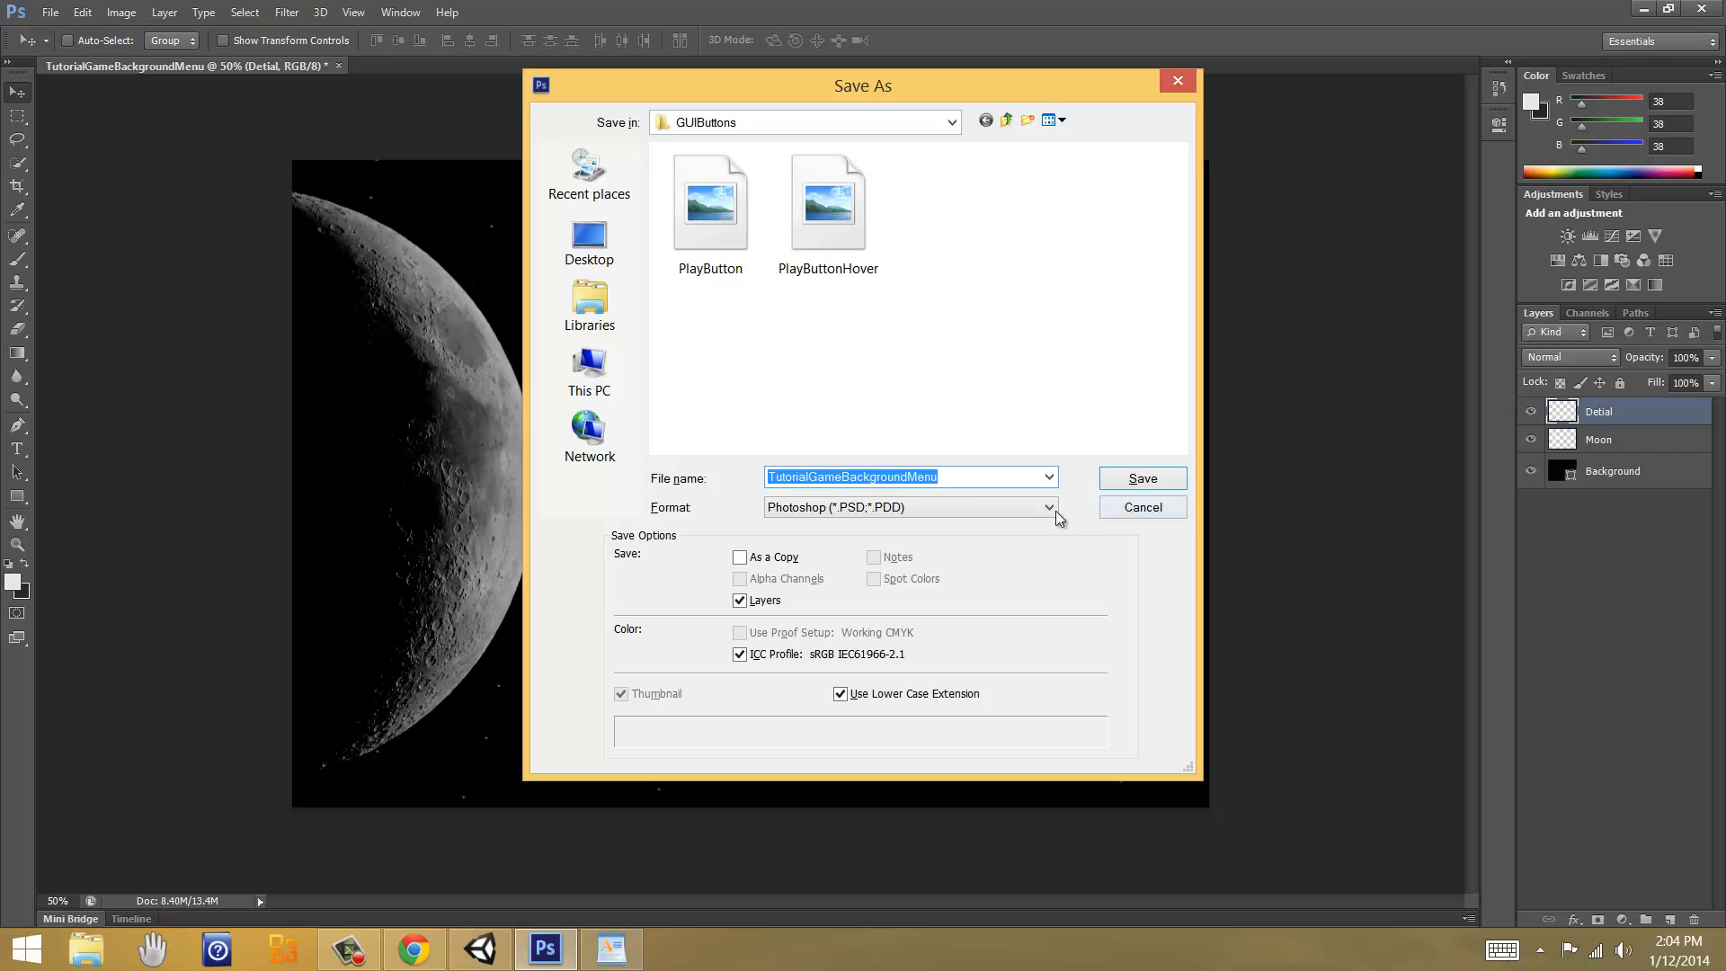
pyautogui.click(1140, 480)
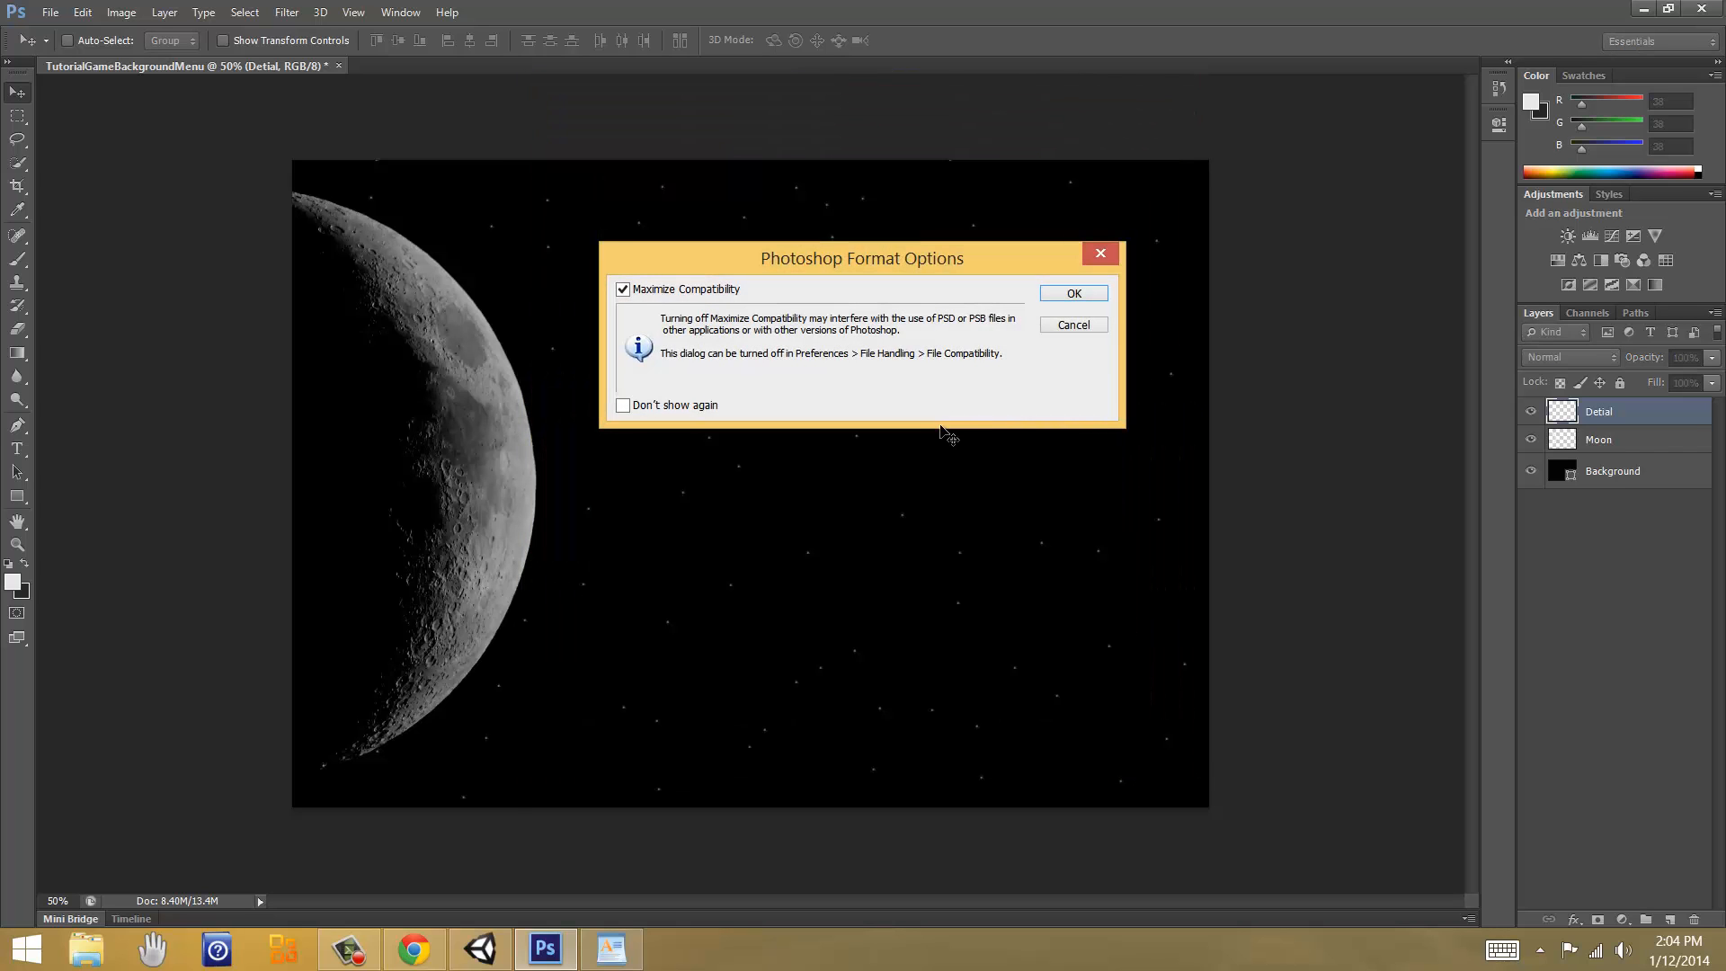
pyautogui.press('Return')
# Step: Save a JPEG copy named TutorialGameBackgroundMenu.jpg in the GUIButtons folder at quality 9 with the Baseline ("Standard") format
pyautogui.hotkey('ctrl', 'shift', 's')
pyautogui.click(843, 507)
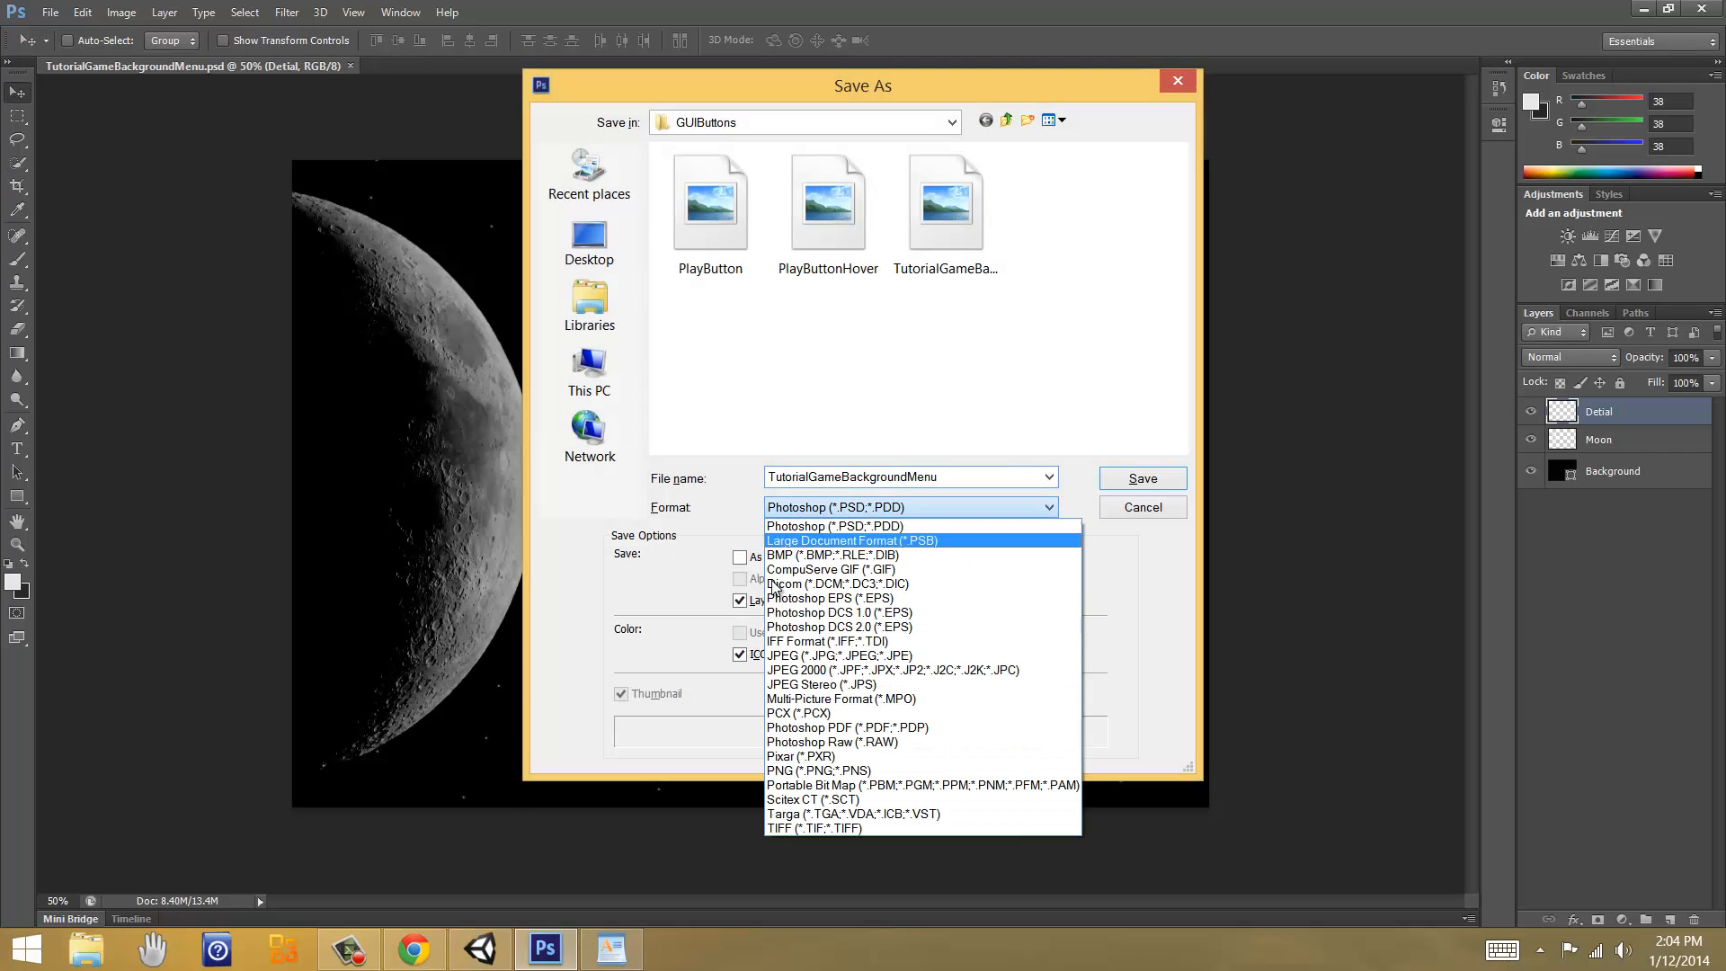
pyautogui.click(824, 655)
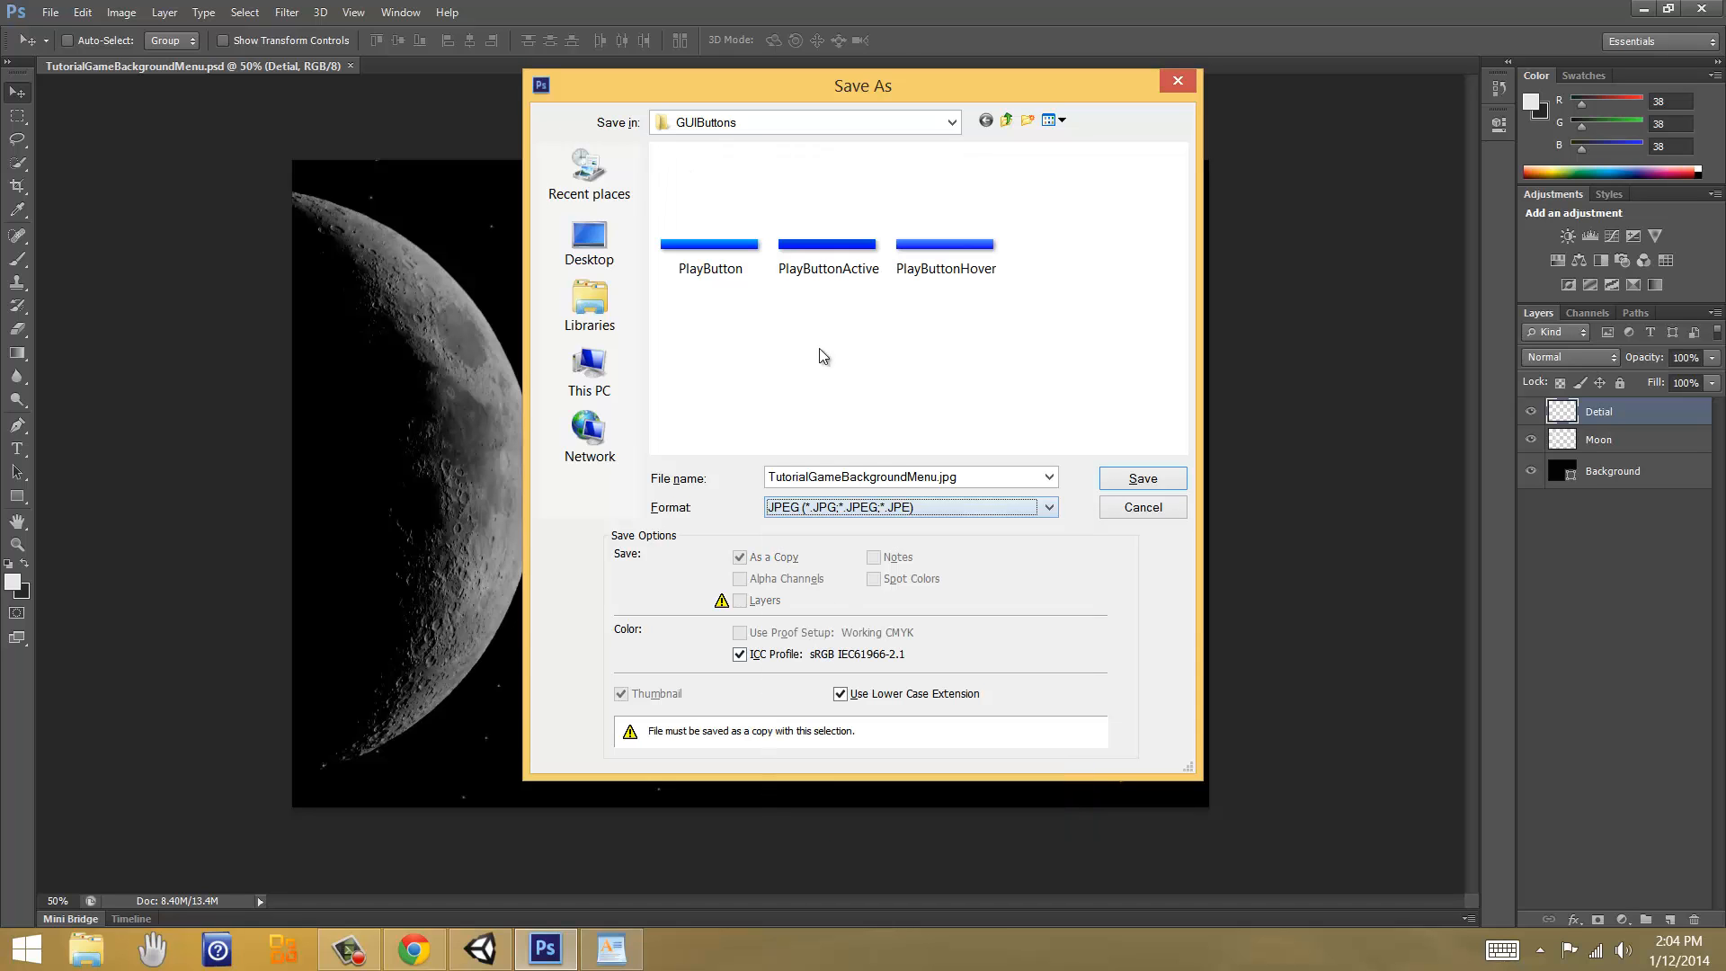
pyautogui.click(1123, 486)
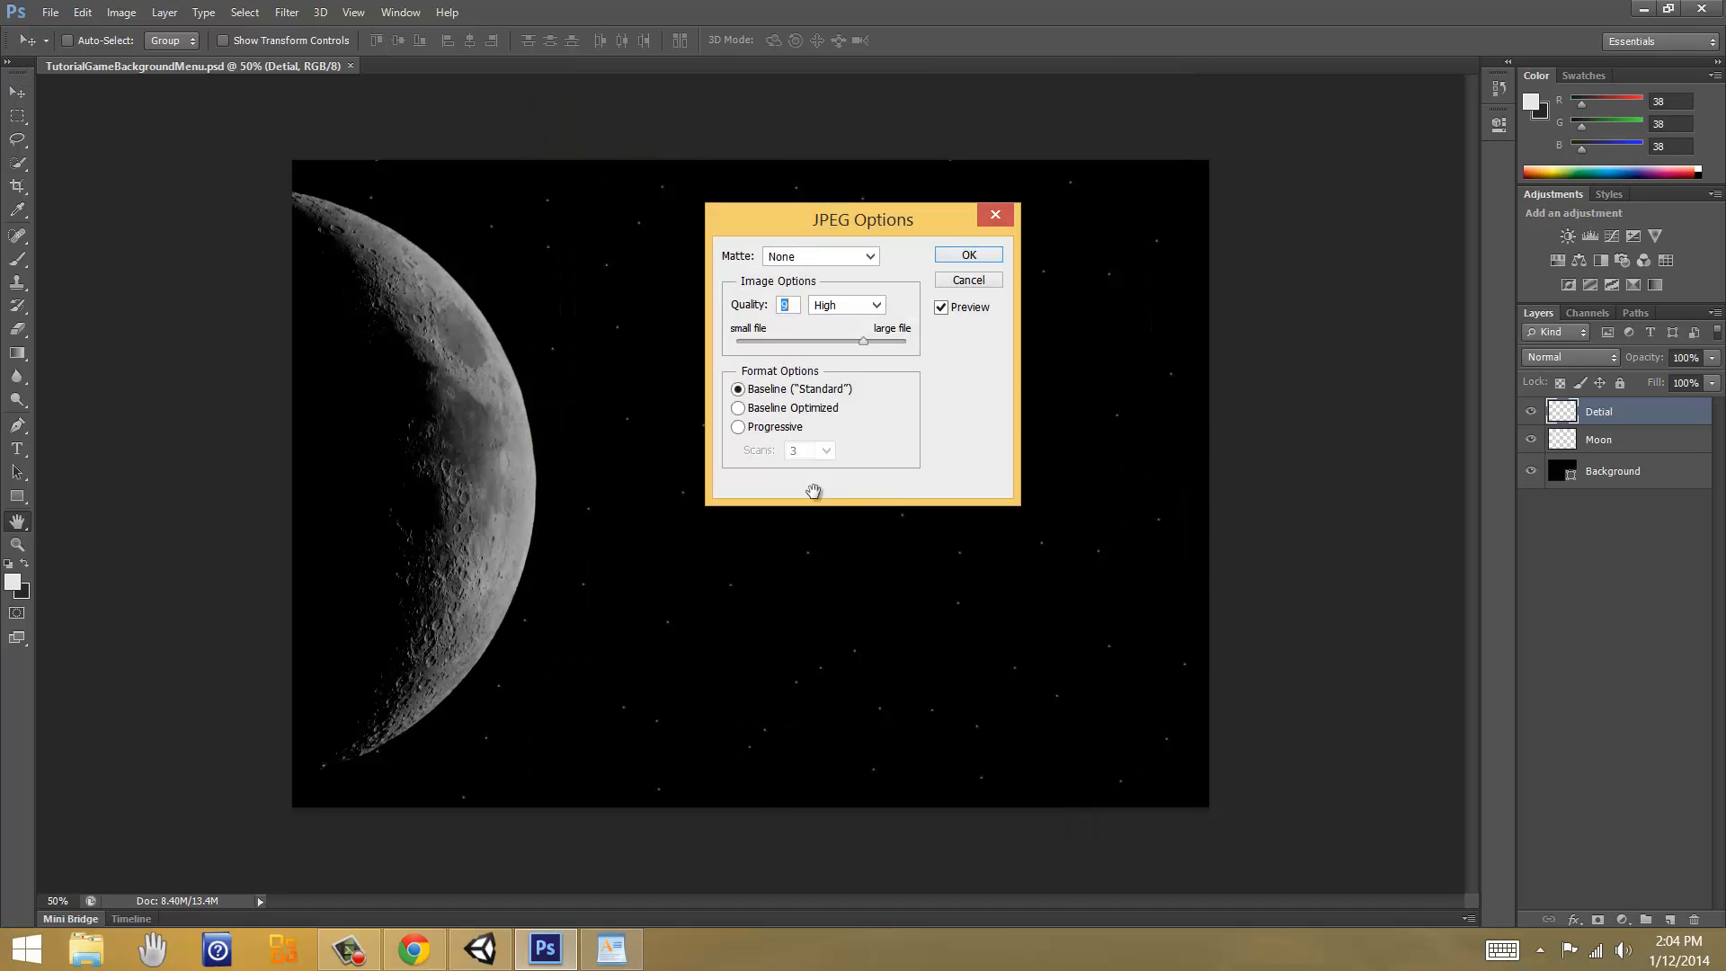
pyautogui.click(969, 256)
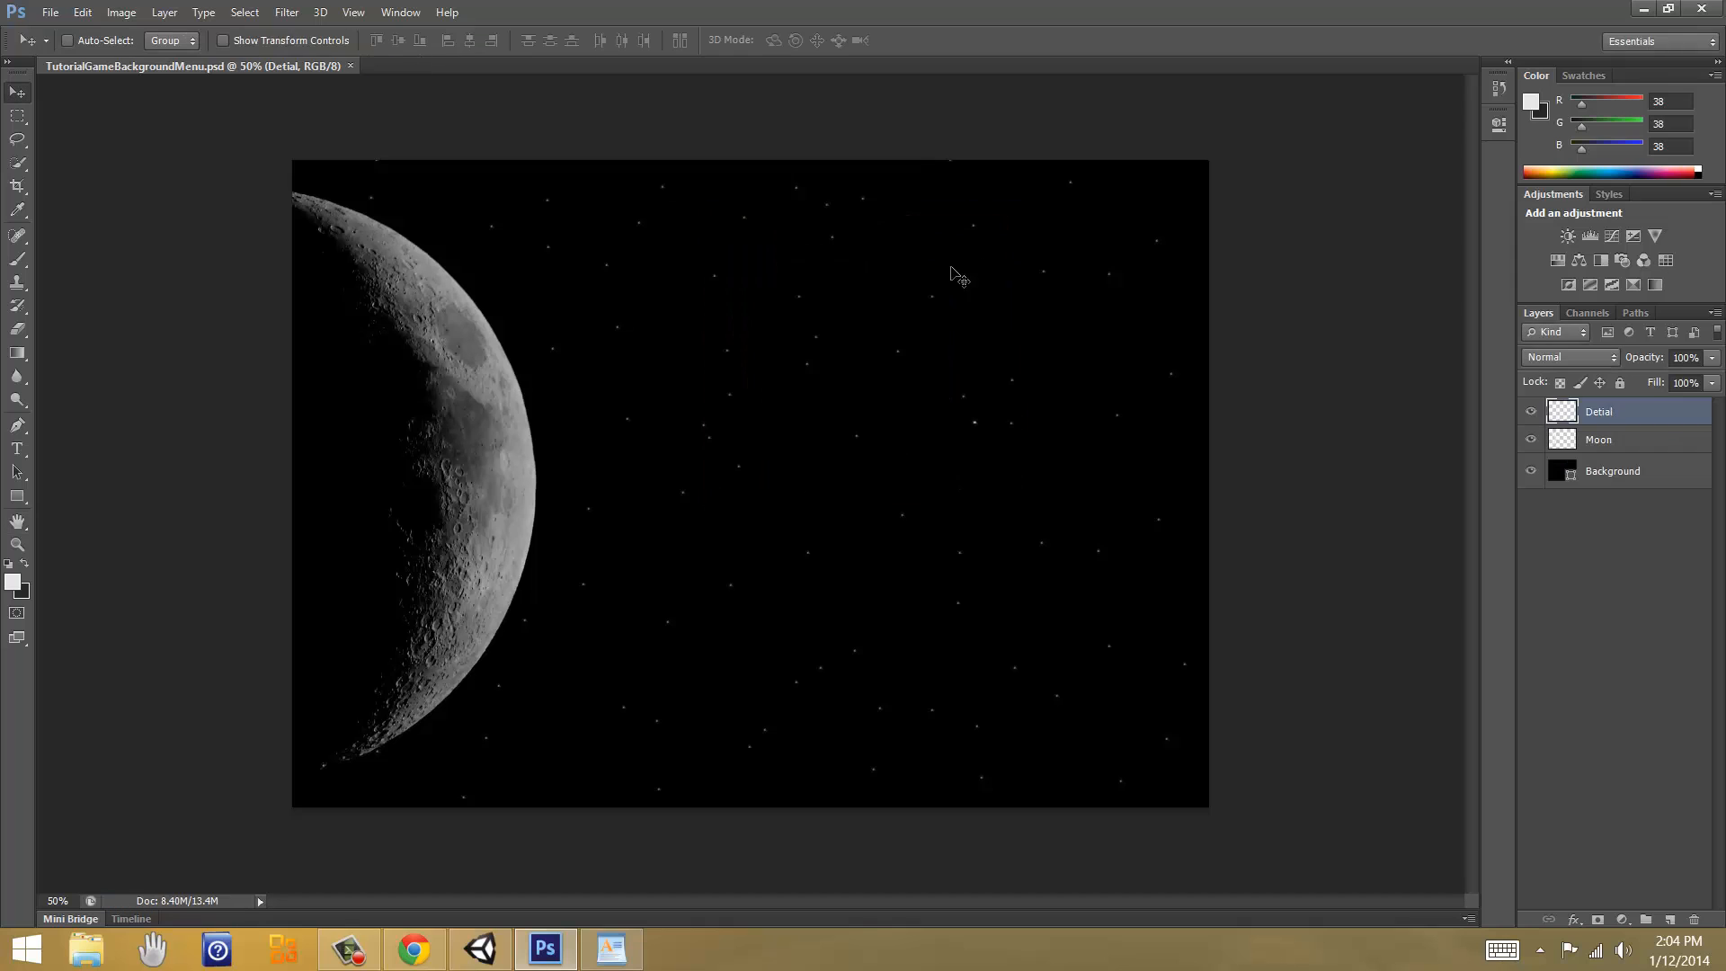
# Step: Switch to Unity, show the project's top-level Assets folder, and display the Scene view
pyautogui.click(469, 951)
pyautogui.click(322, 657)
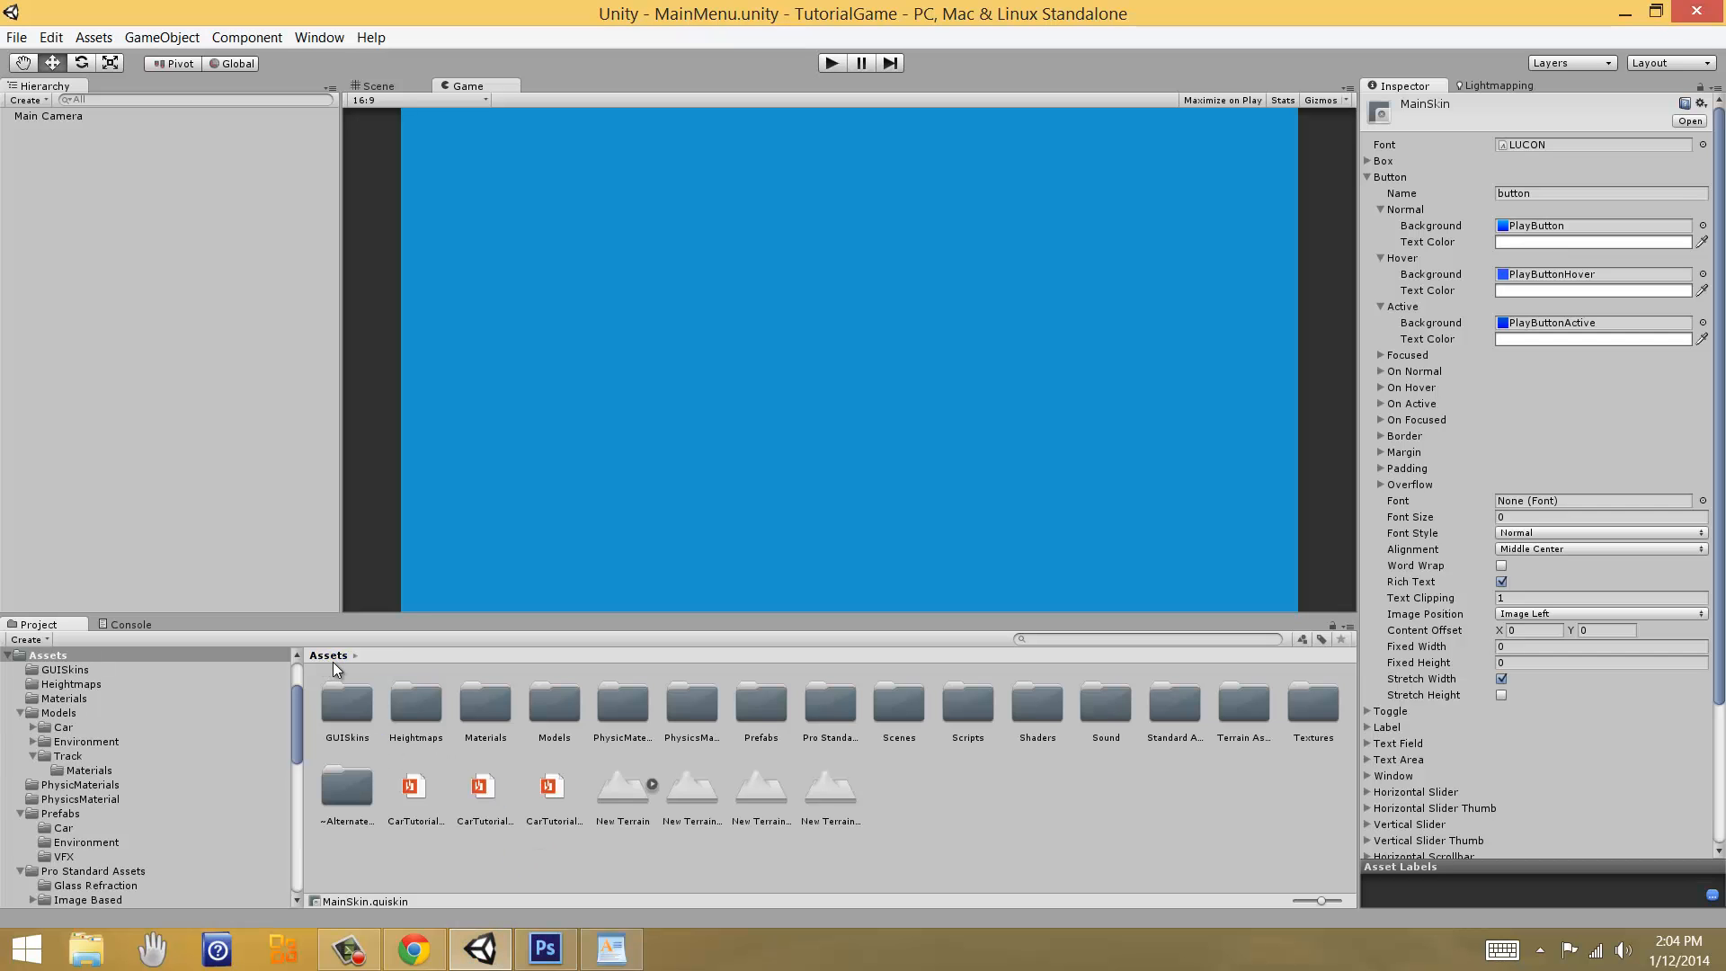
pyautogui.click(370, 87)
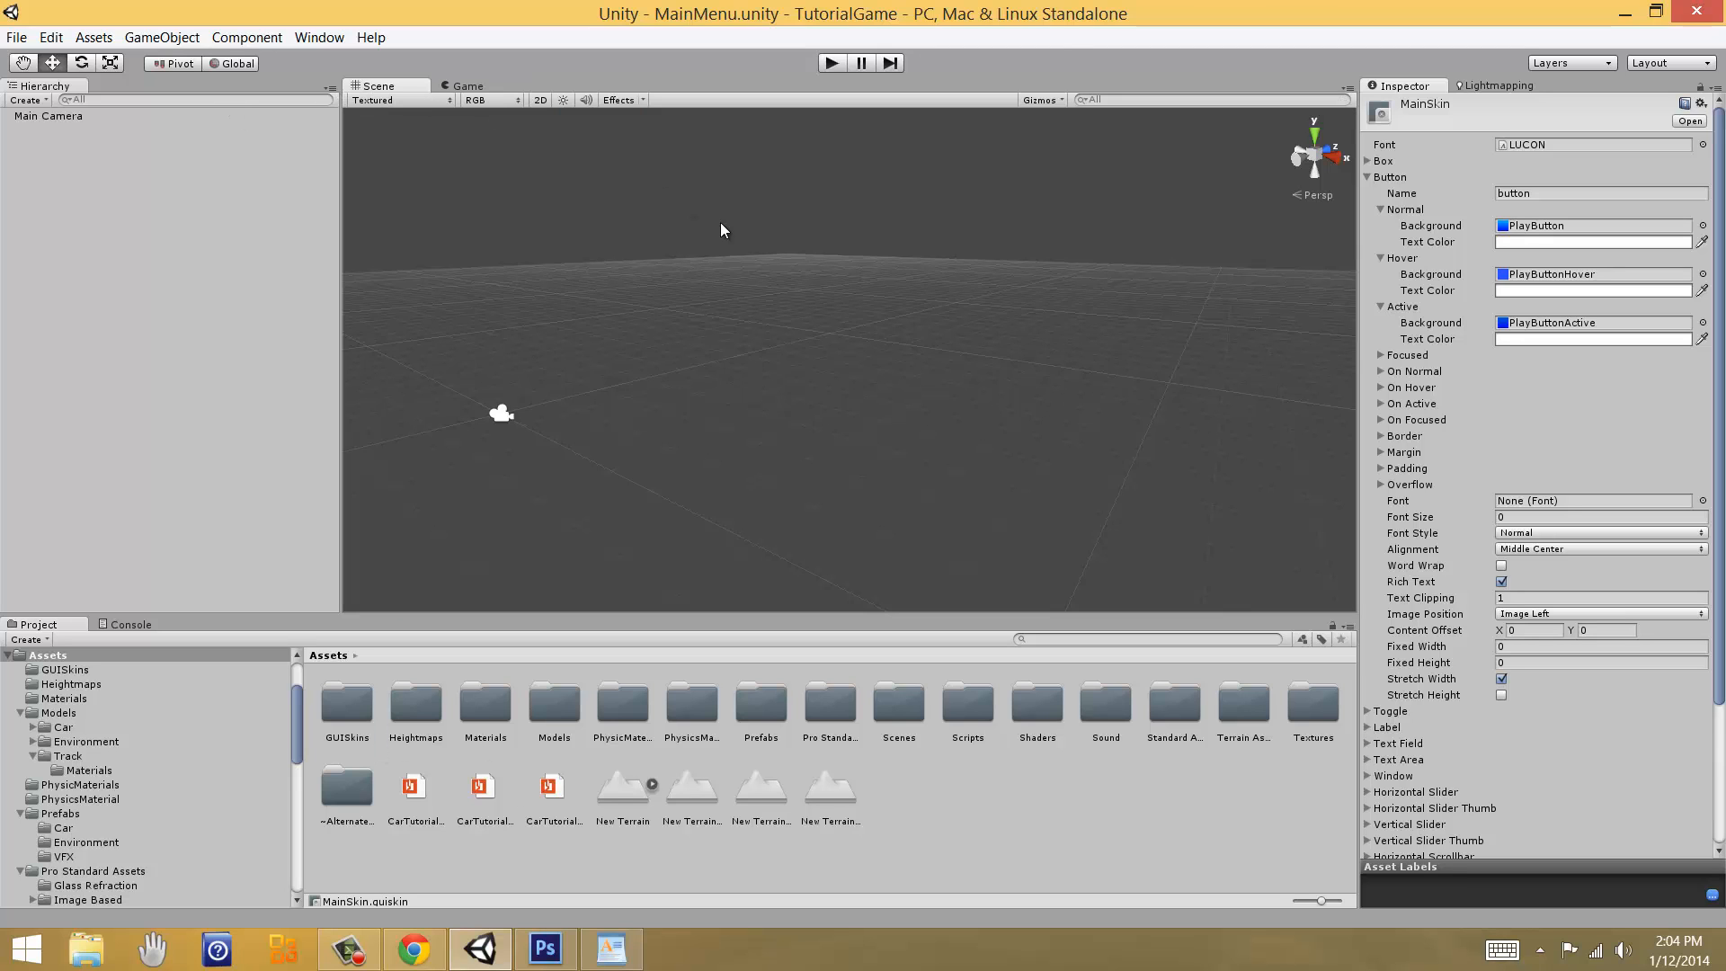
# Step: Focus the scene on the Main Camera and set its projection to Orthographic
pyautogui.doubleClick(41, 118)
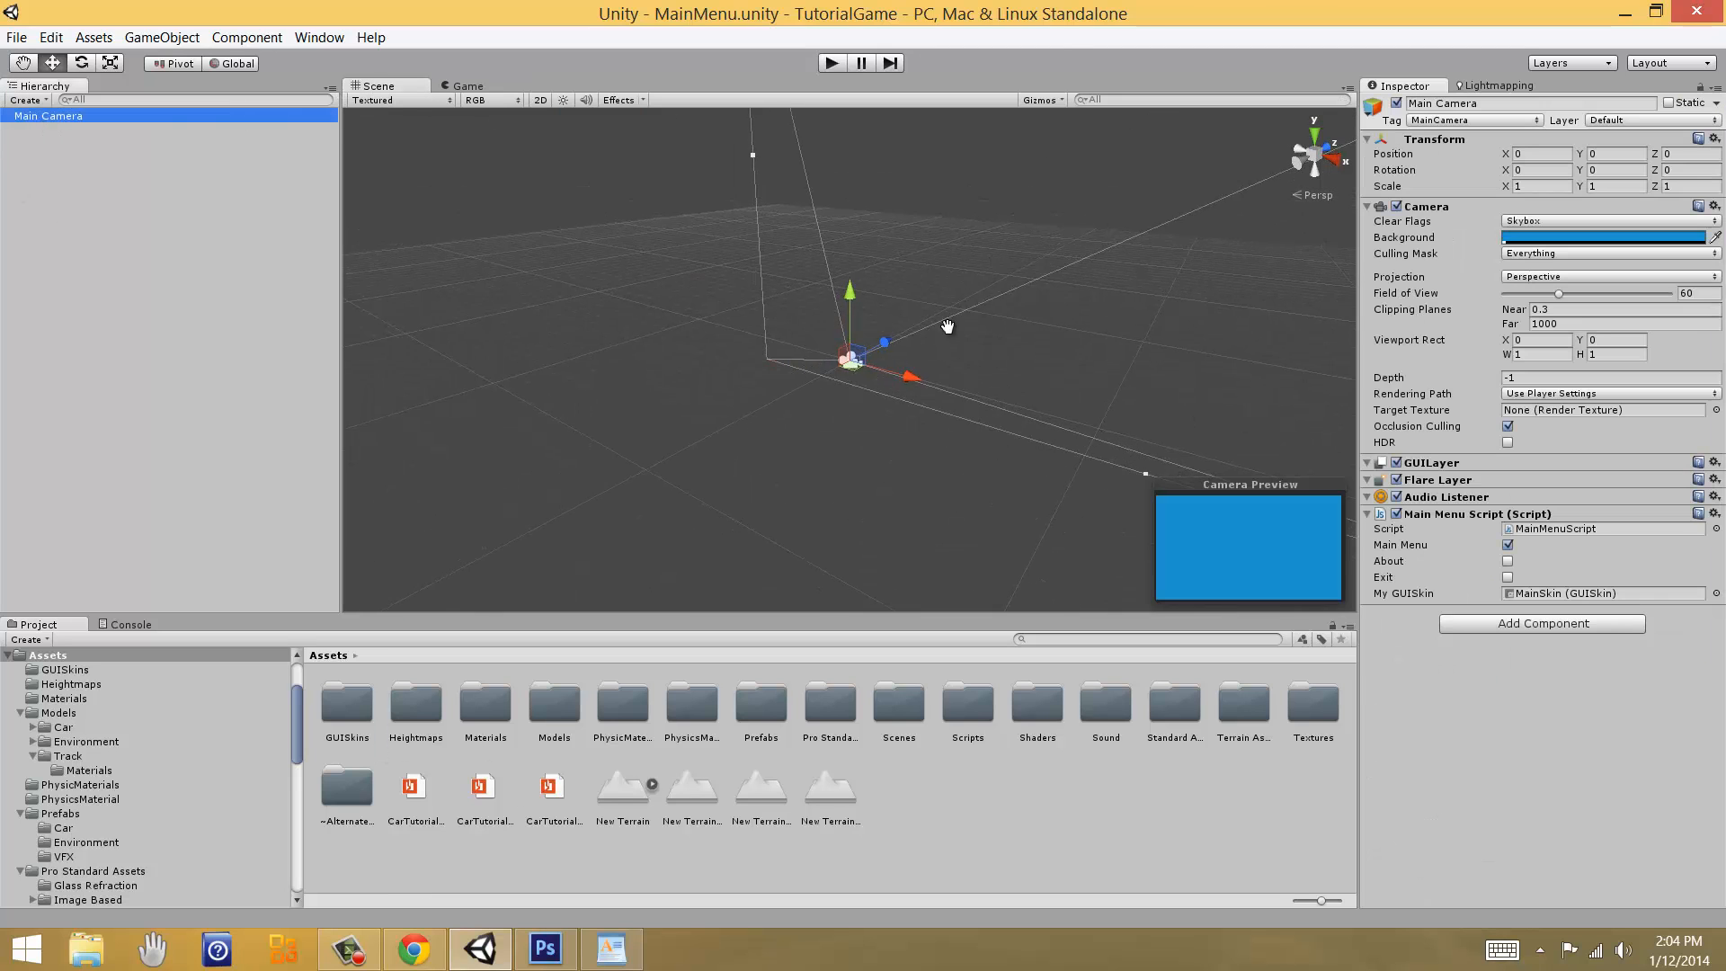
pyautogui.moveTo(948, 328); pyautogui.dragTo(566, 408, button='middle')
pyautogui.moveTo(1076, 380); pyautogui.dragTo(960, 322, button='right')
pyautogui.moveTo(959, 323); pyautogui.dragTo(874, 253, button='middle')
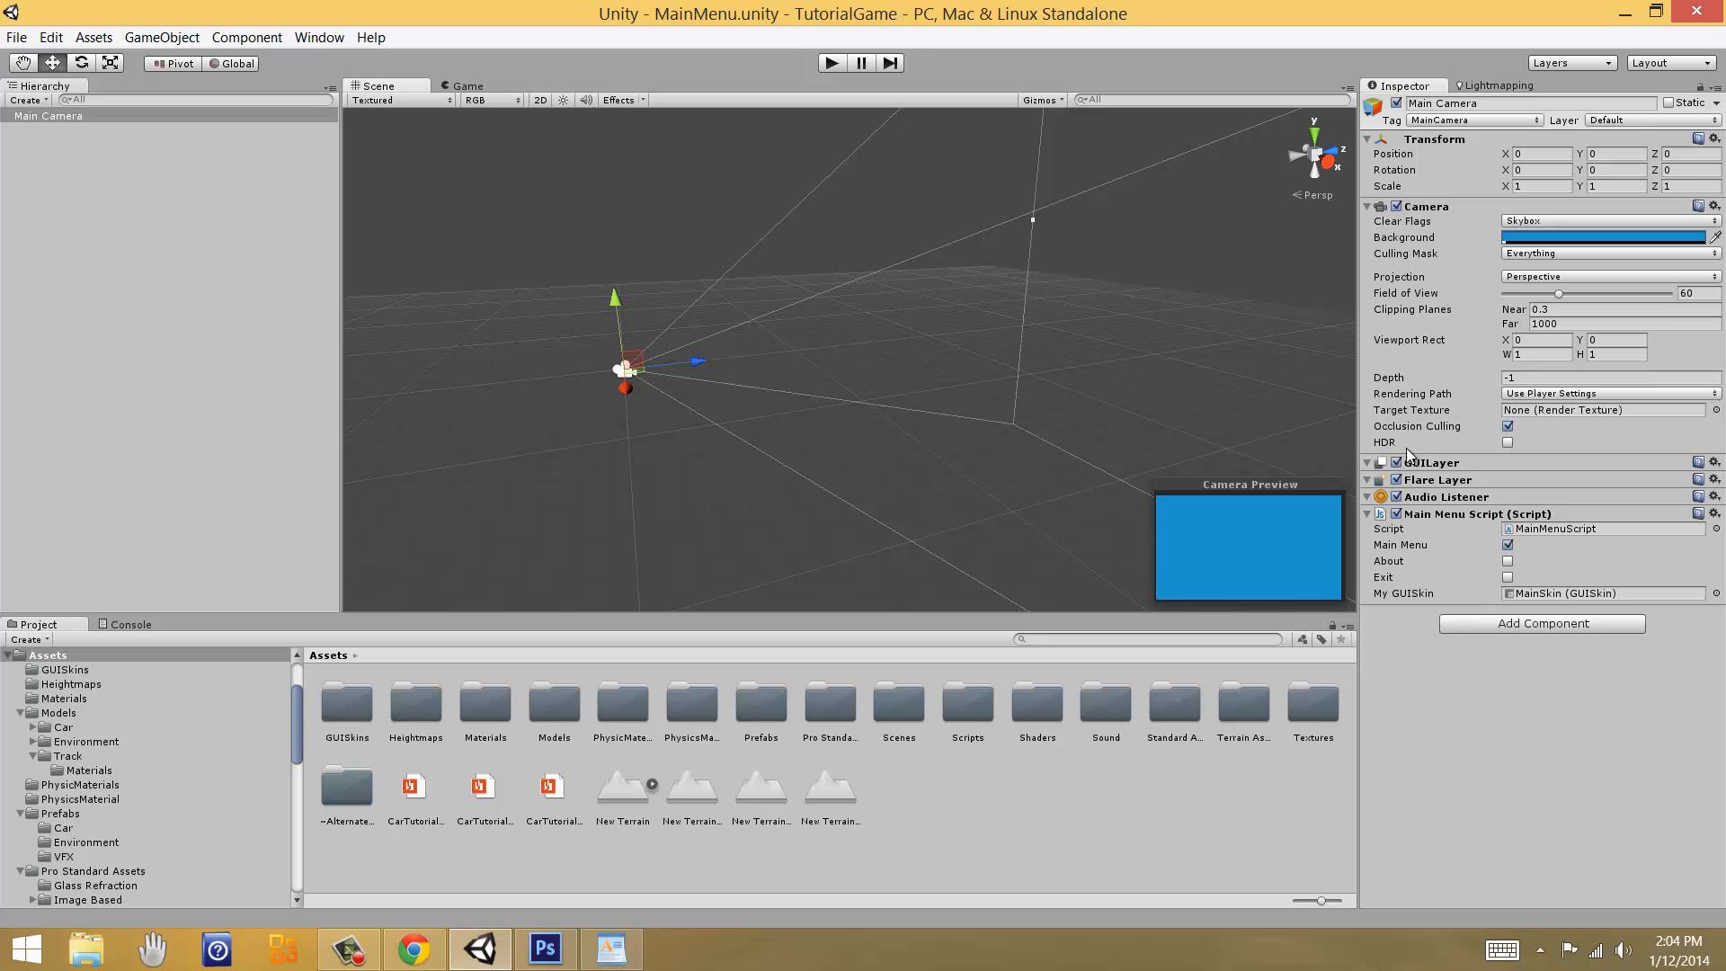
pyautogui.click(1513, 278)
pyautogui.click(1546, 321)
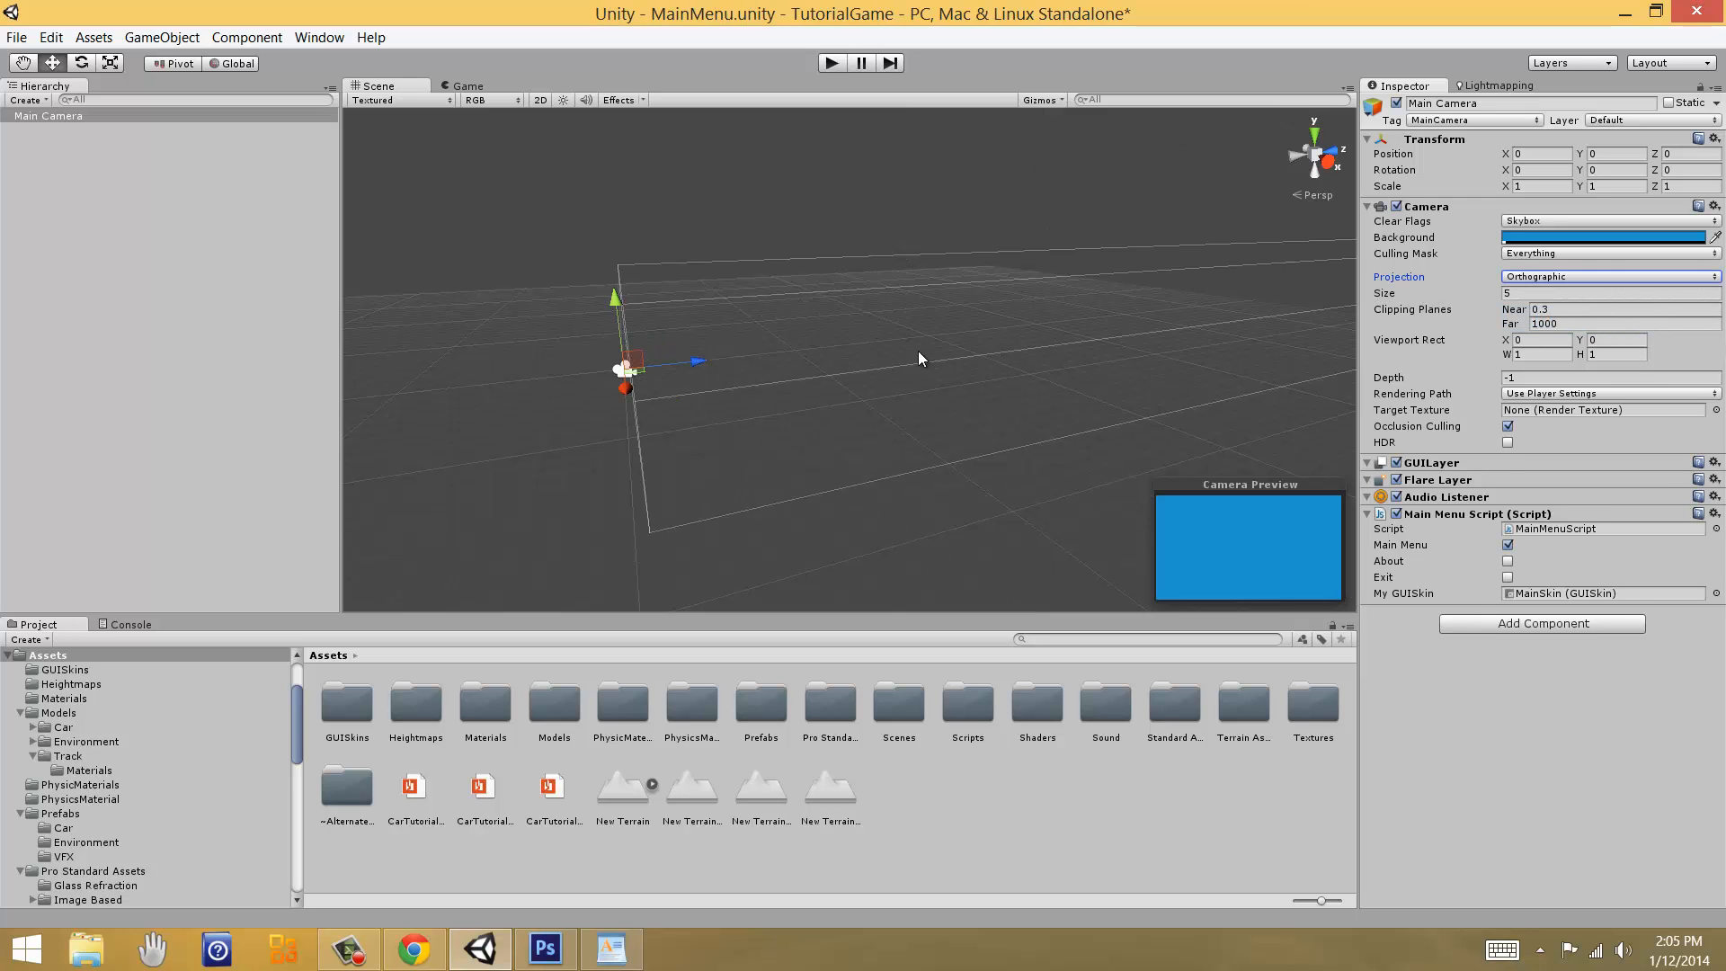
# Step: Add a plane to the scene and reset its position to 0, 0, 0
pyautogui.moveTo(918, 358); pyautogui.dragTo(950, 318, button='middle')
pyautogui.click(162, 36)
pyautogui.moveTo(191, 89)
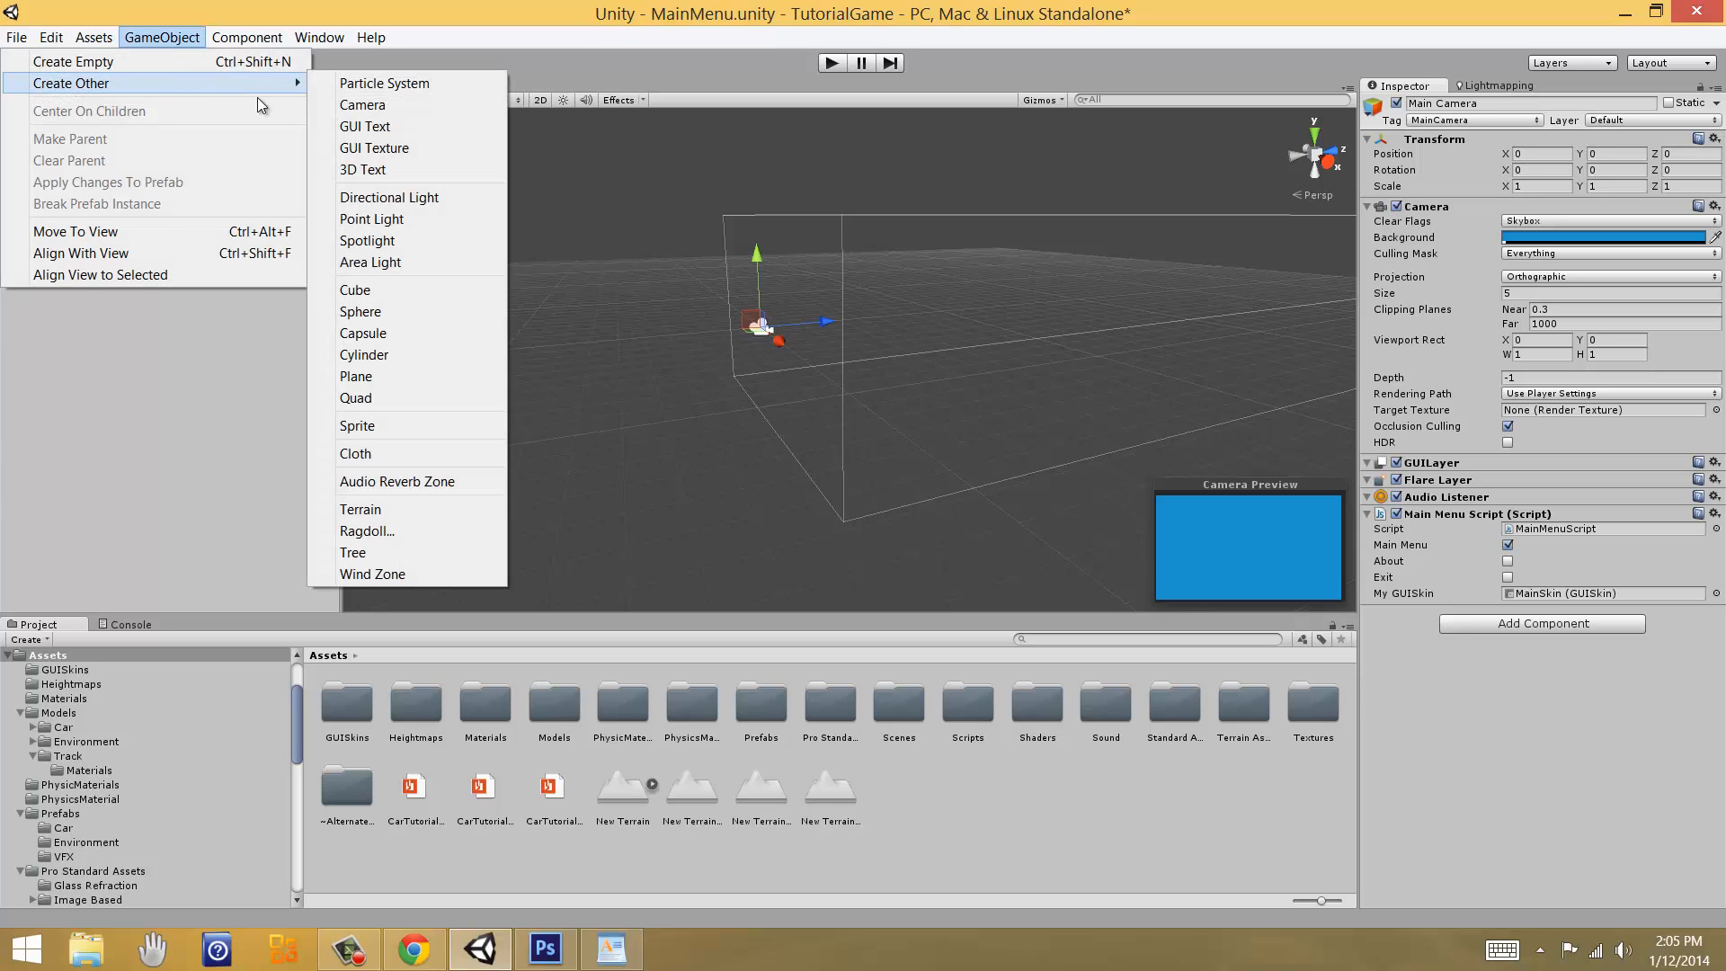
pyautogui.click(389, 375)
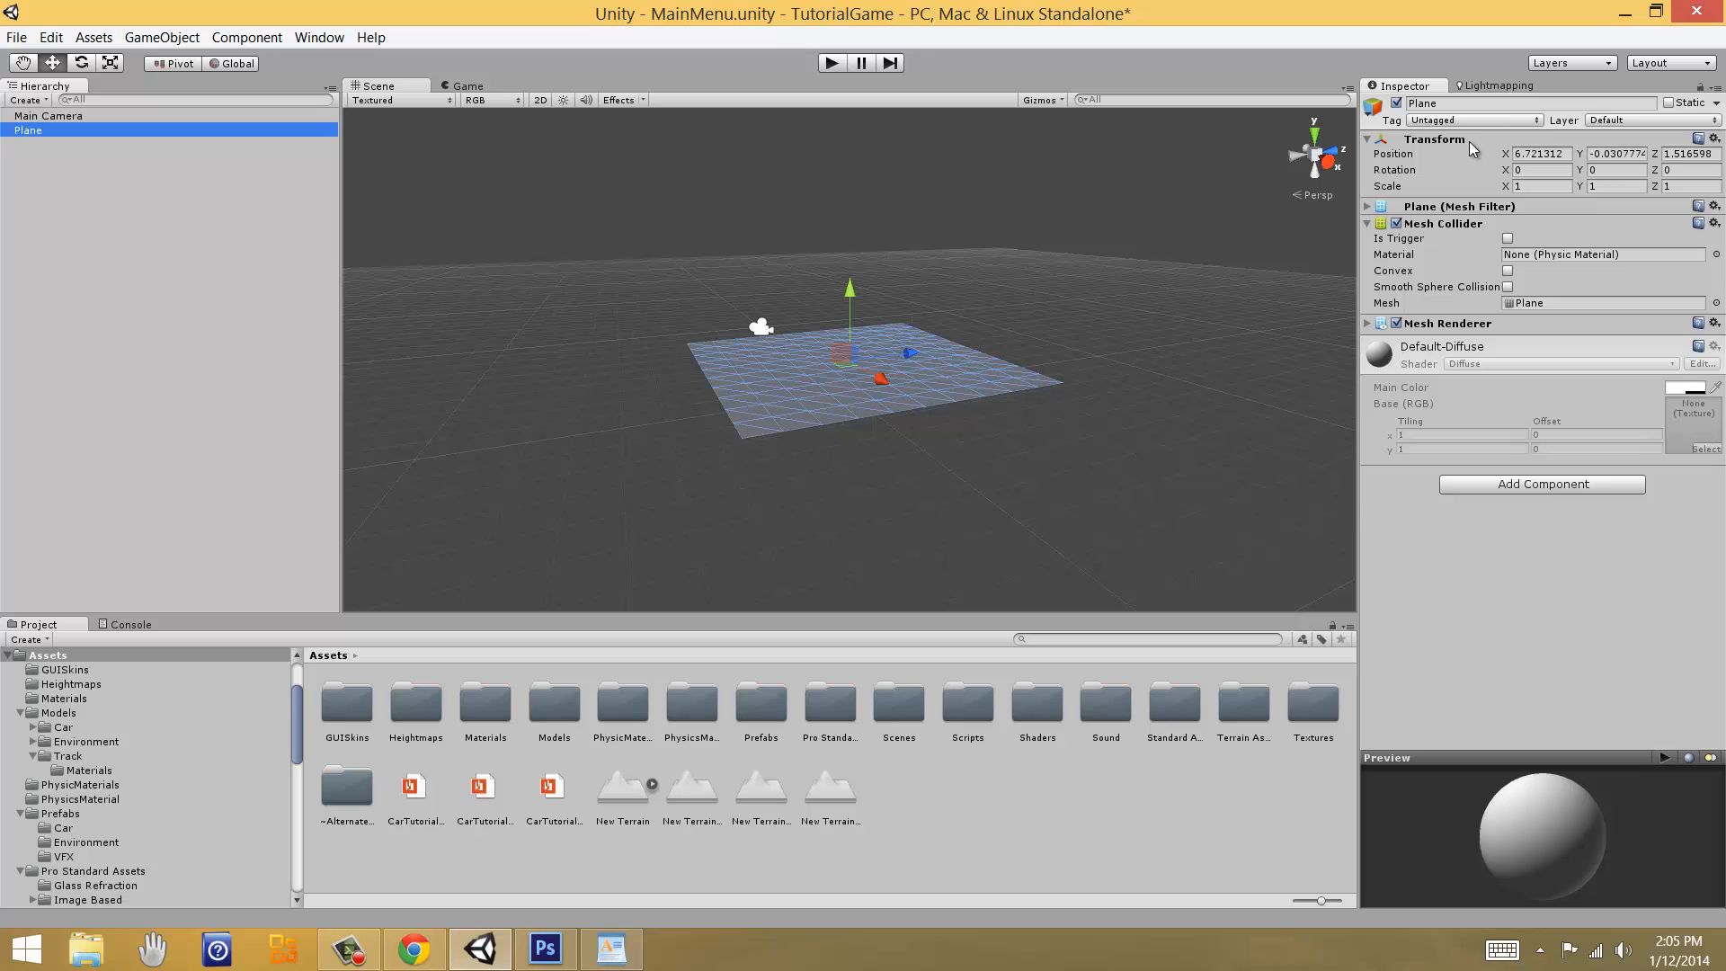
pyautogui.rightClick(1469, 142)
pyautogui.click(1519, 154)
# Step: Move the plane away from the Main Camera along the Z axis and set its Z position to 10
pyautogui.moveTo(854, 342); pyautogui.dragTo(991, 487, button='middle')
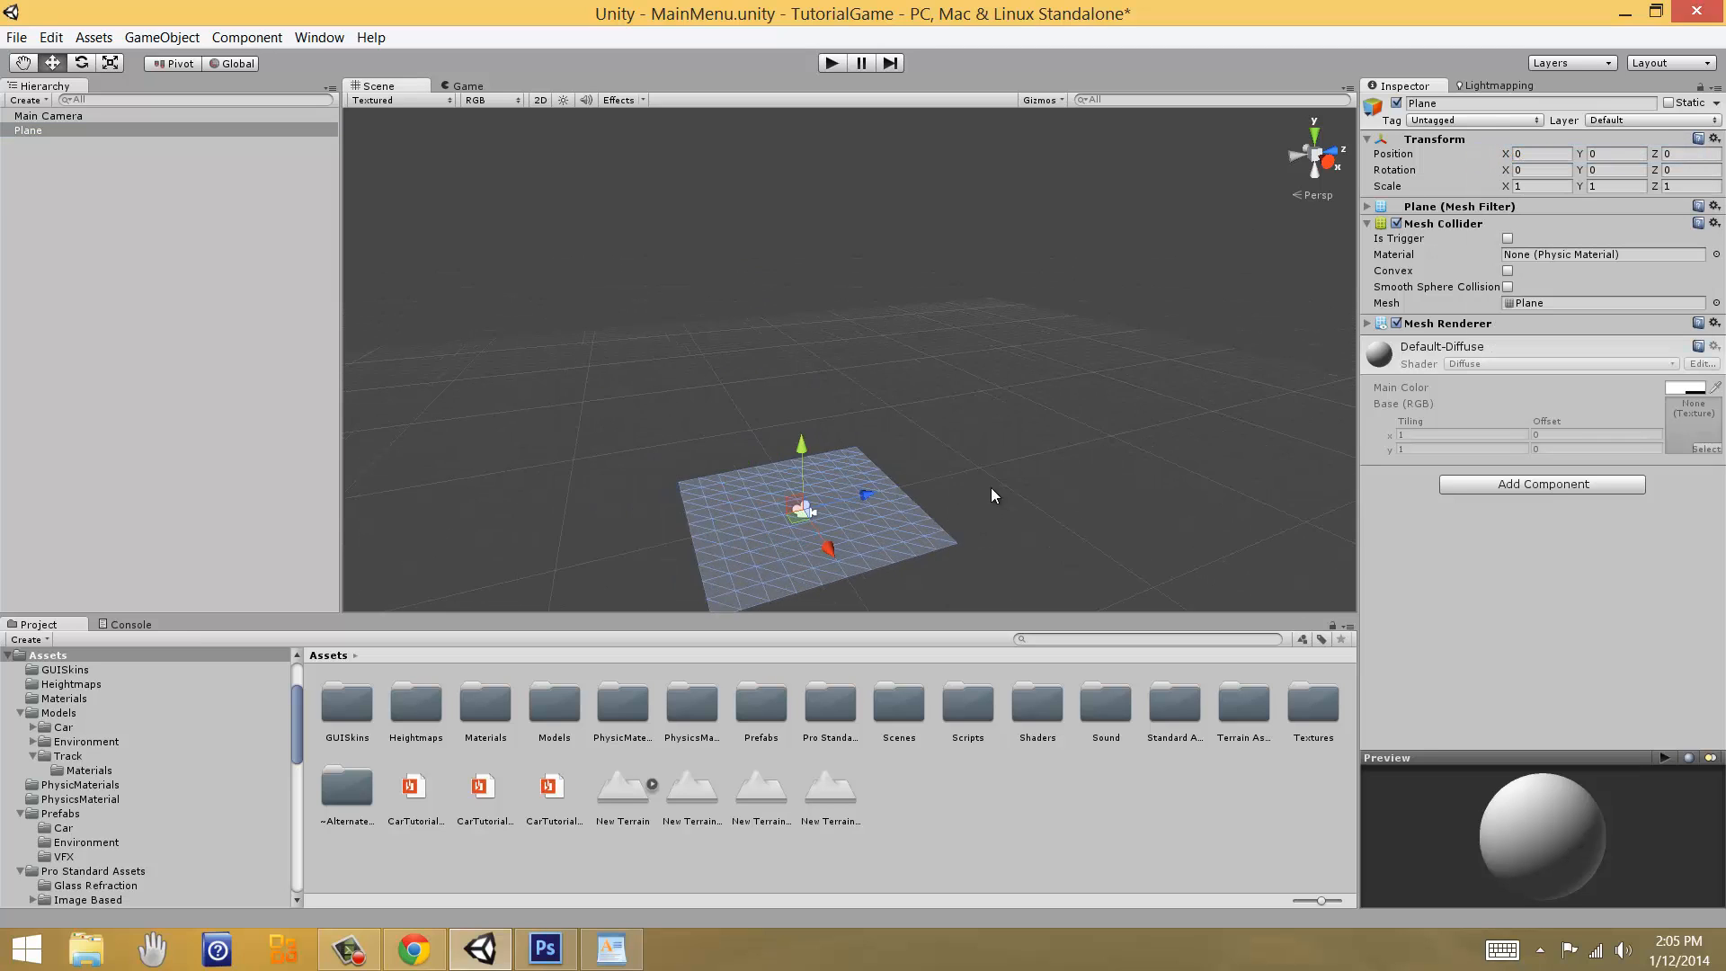
pyautogui.scroll(4, 991, 487)
pyautogui.moveTo(949, 341); pyautogui.dragTo(1040, 289, button='middle')
pyautogui.click(83, 120)
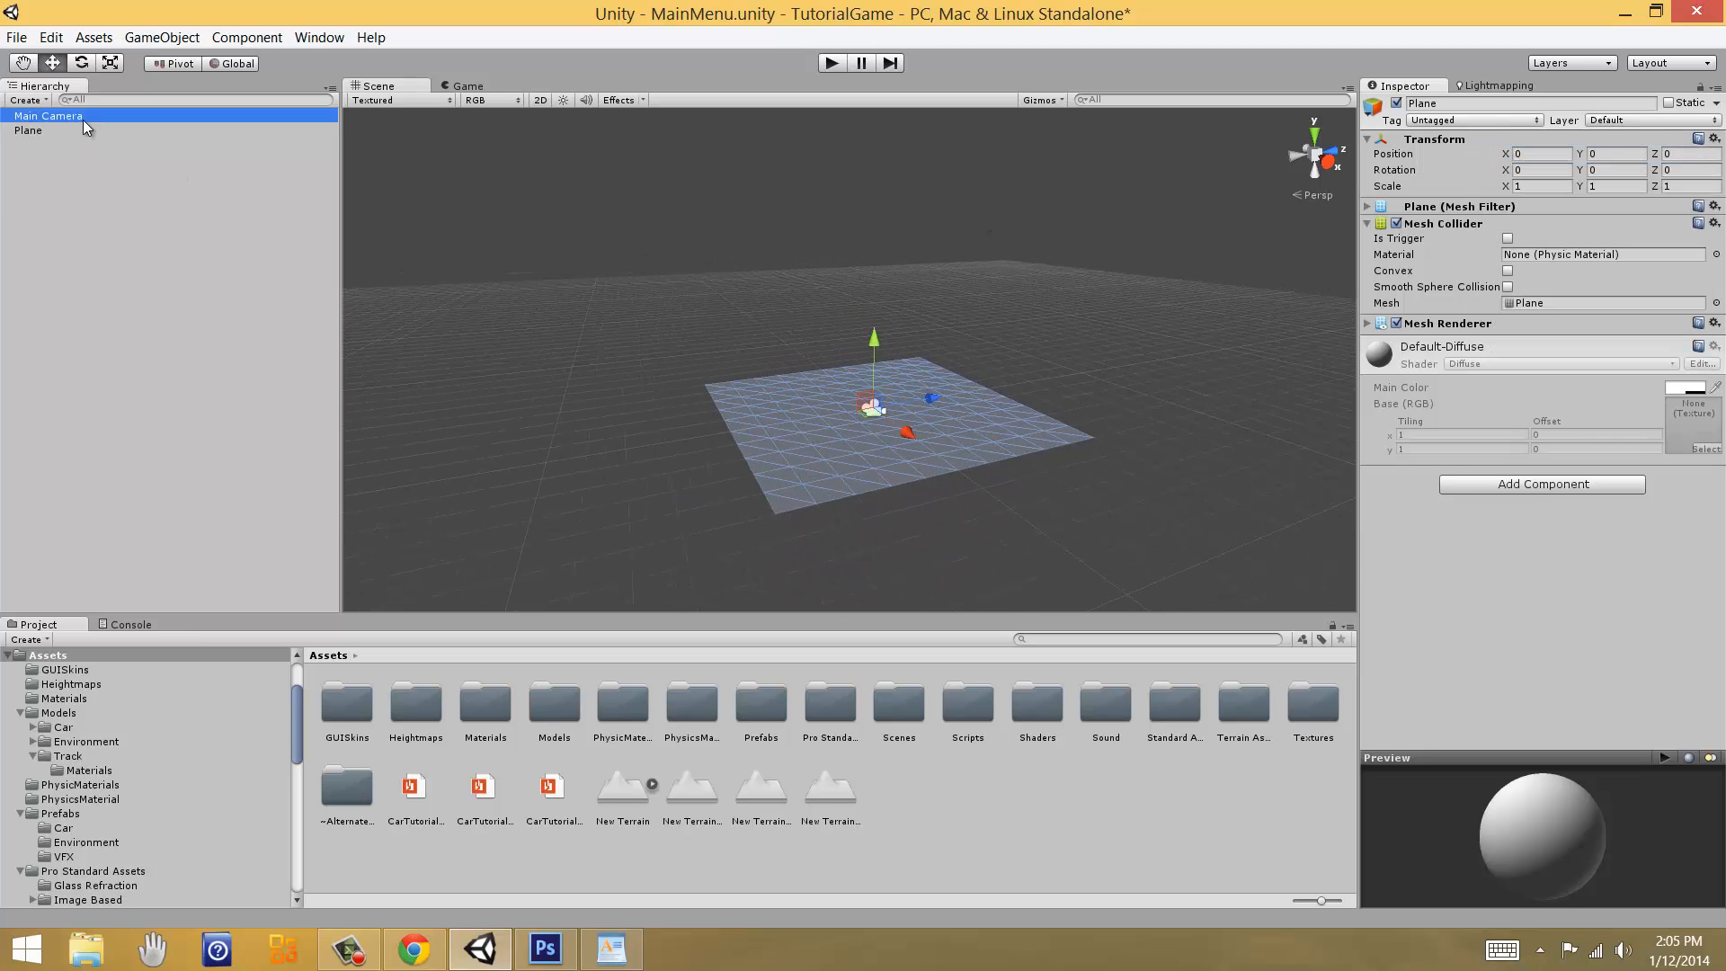
pyautogui.moveTo(944, 414); pyautogui.dragTo(531, 567, button='middle')
pyautogui.keyDown('alt'); pyautogui.moveTo(1007, 449); pyautogui.dragTo(703, 511); pyautogui.keyUp('alt')
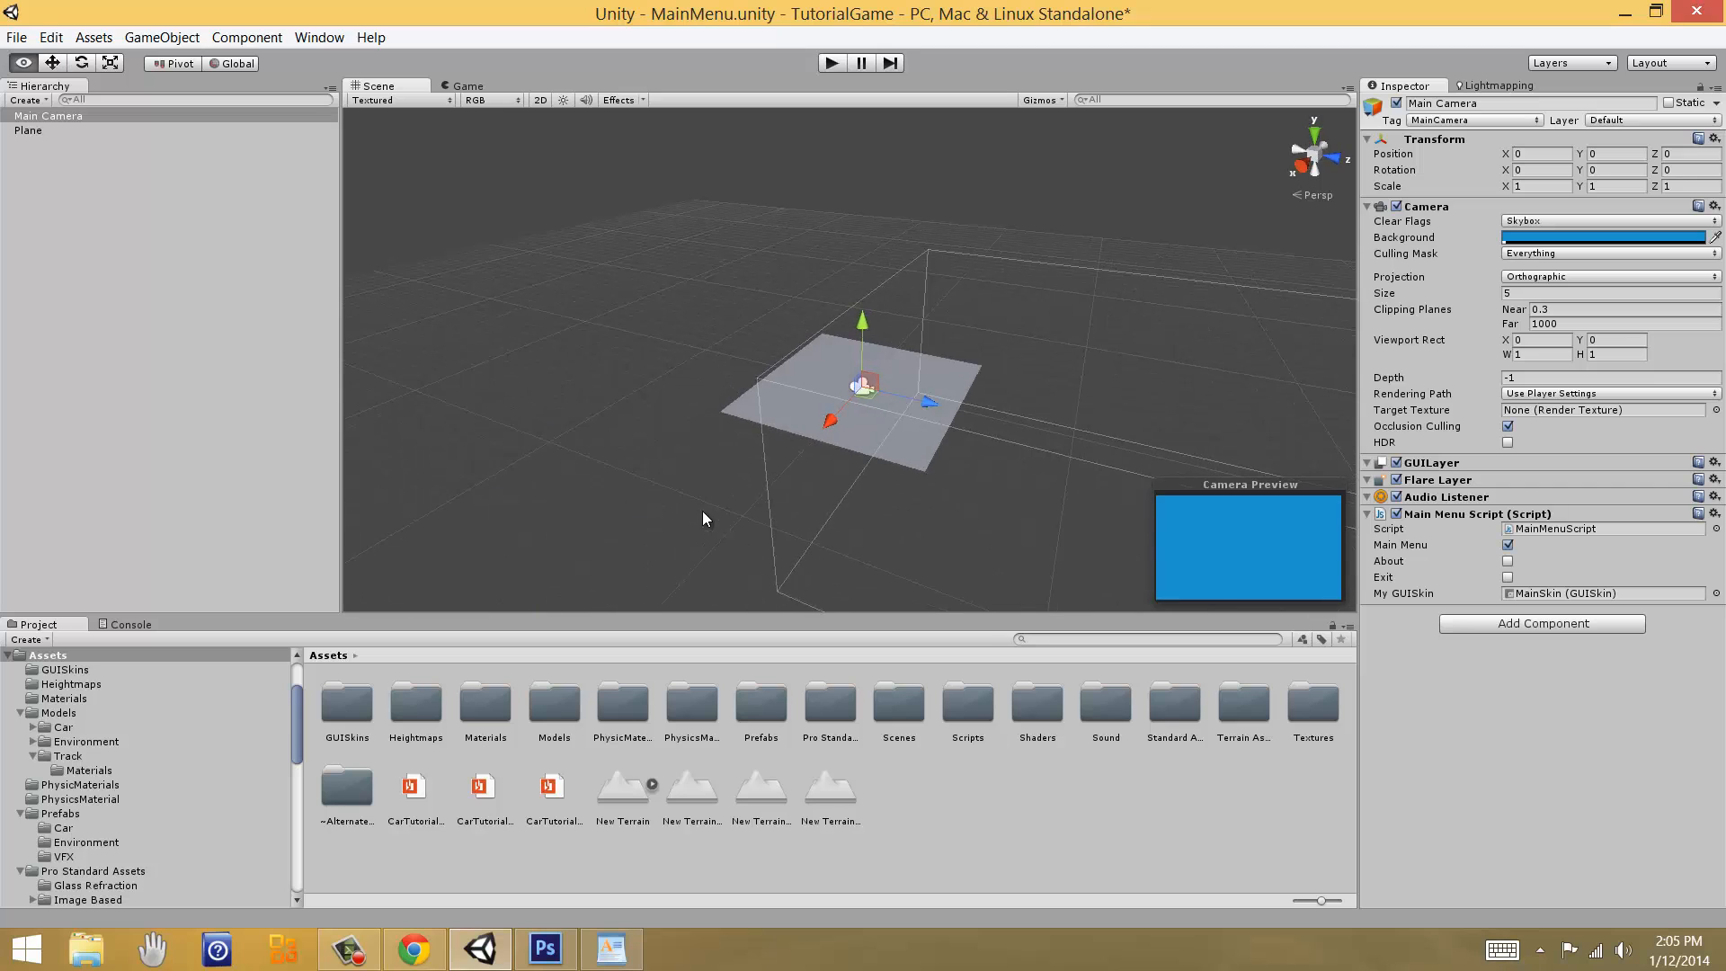
pyautogui.click(879, 423)
pyautogui.moveTo(947, 403); pyautogui.dragTo(1246, 448)
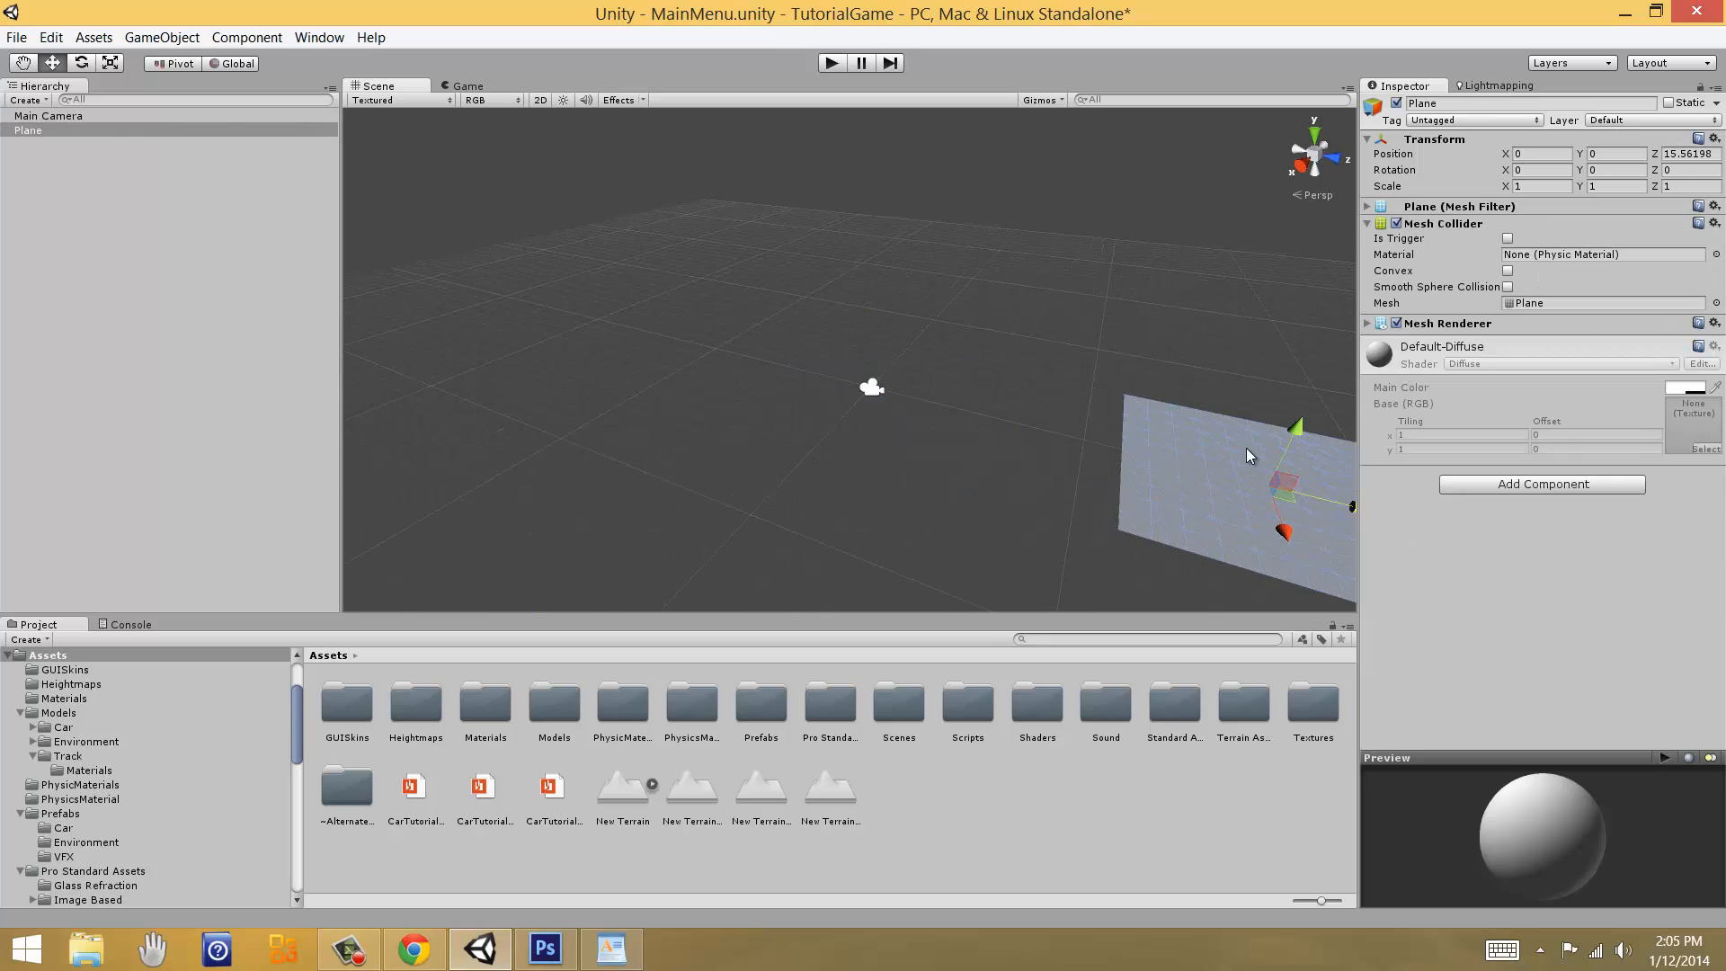
pyautogui.press('f')
pyautogui.click(1679, 154)
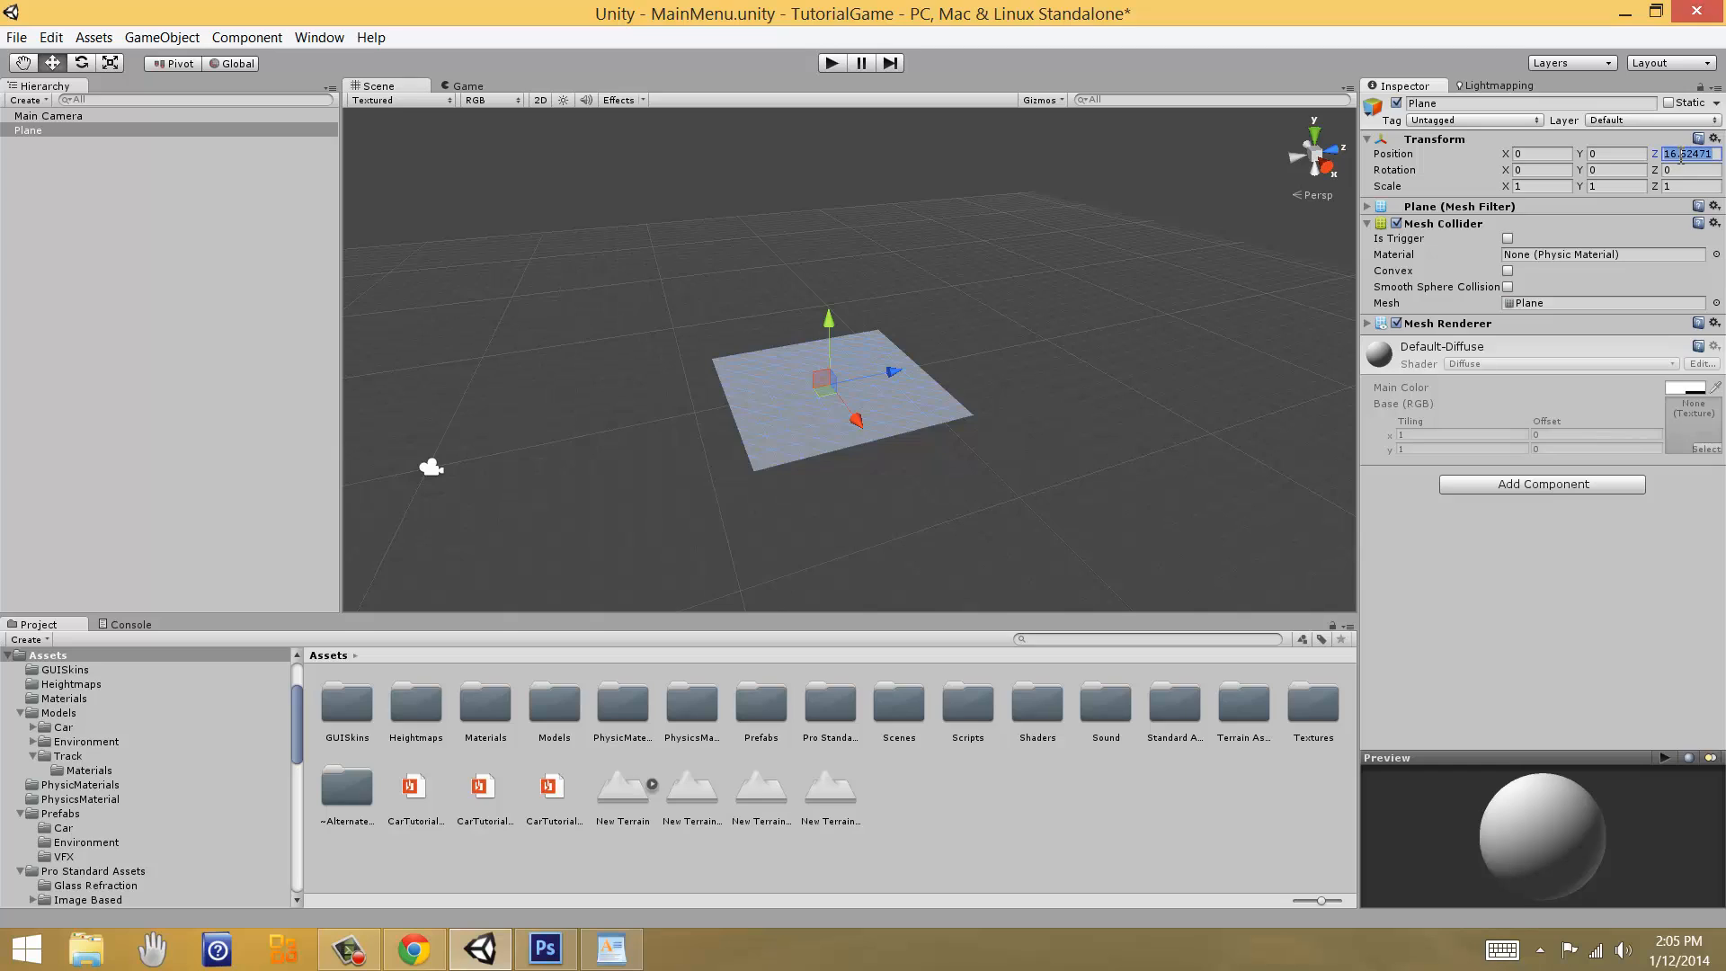
pyautogui.write('10')
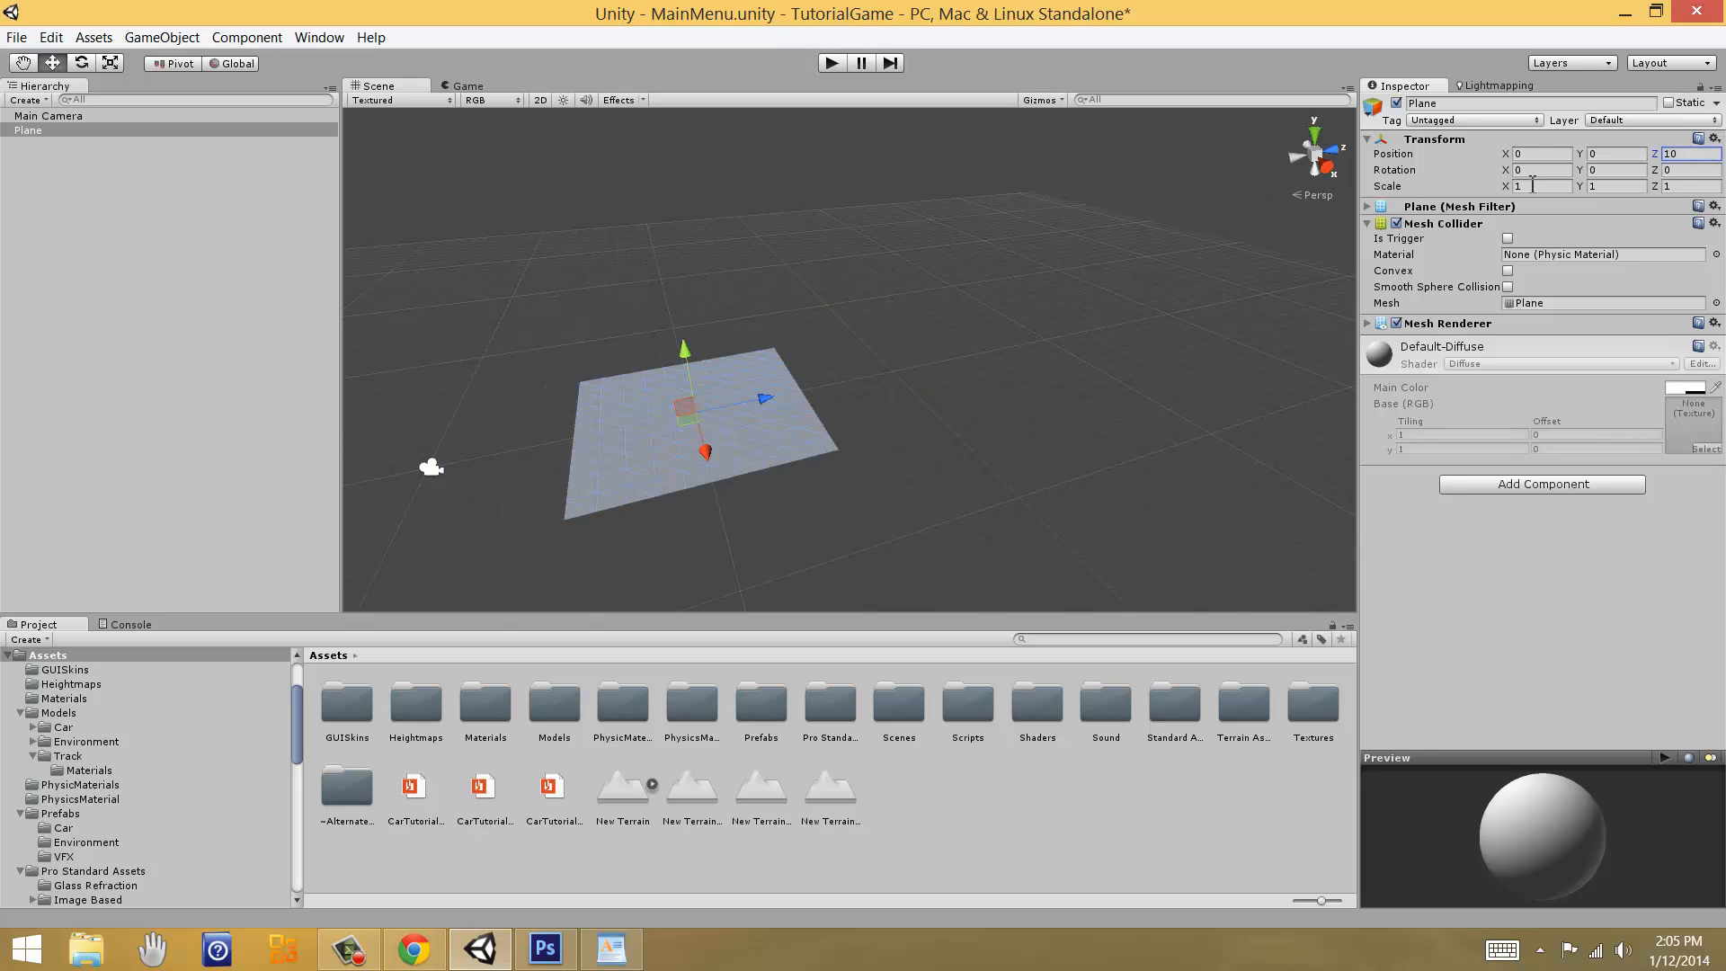
# Step: Stand the plane upright facing the camera, trying an X rotation of 90 and settling on 270
pyautogui.click(1538, 171)
pyautogui.write('90')
pyautogui.press('Return')
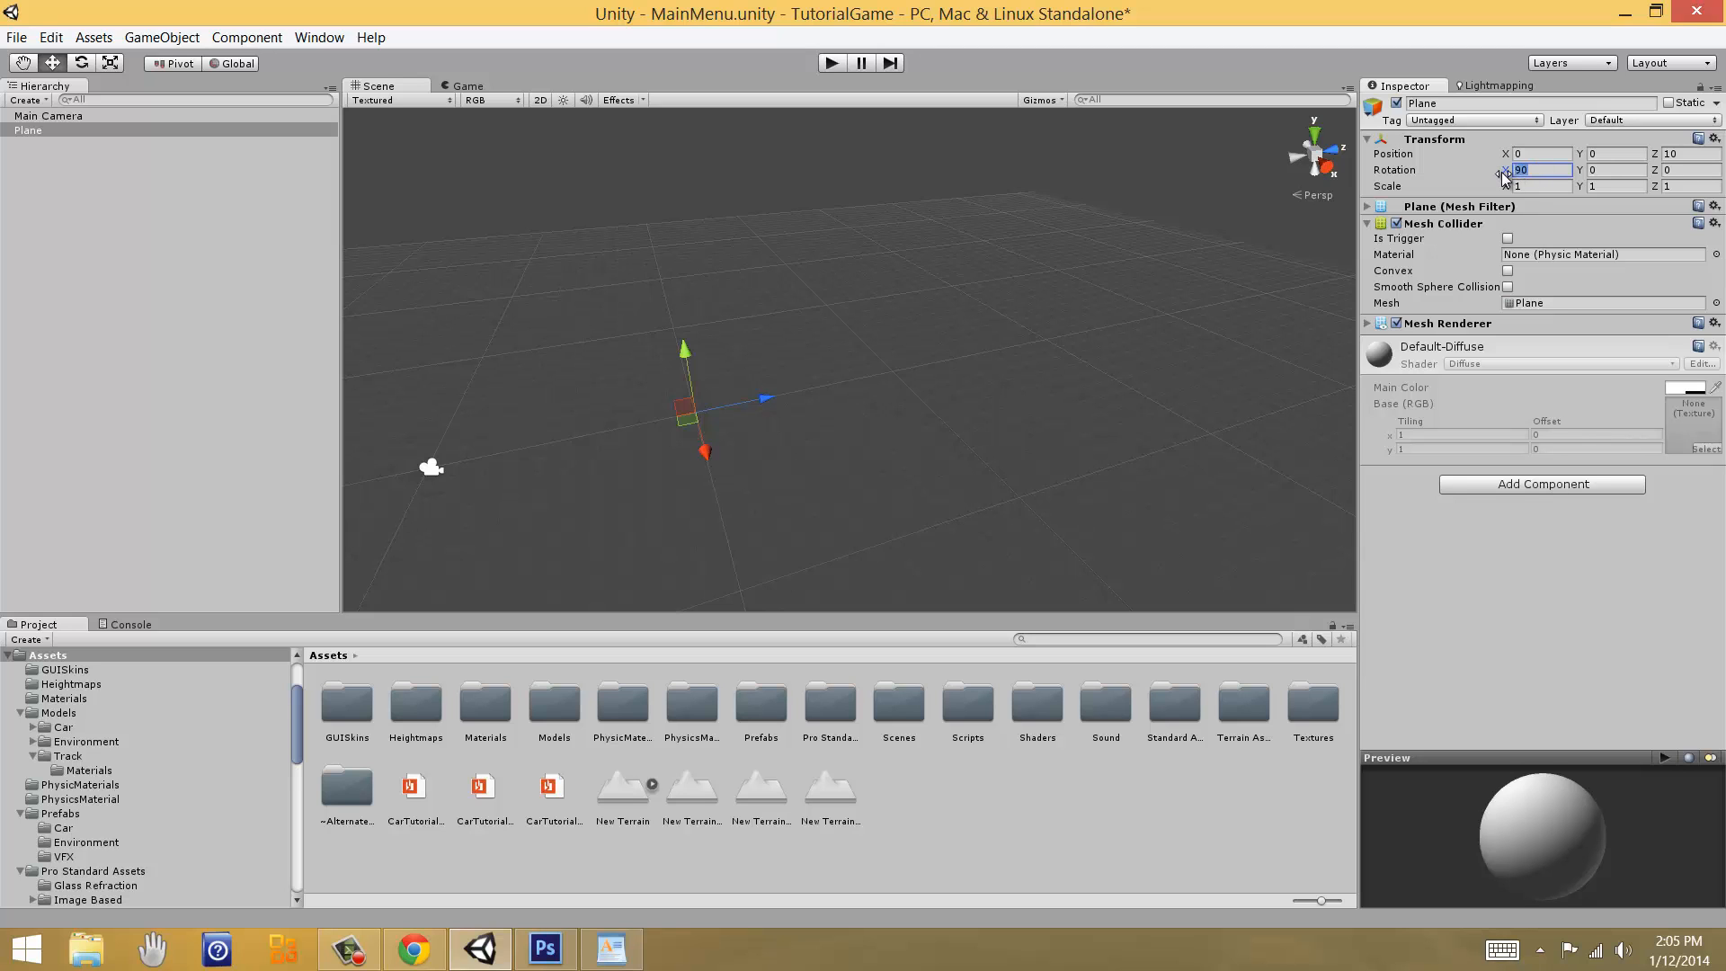
pyautogui.moveTo(1504, 177); pyautogui.dragTo(1506, 179)
# Step: Examine the upright plane from both sides and its placement relative to the camera
pyautogui.moveTo(897, 285); pyautogui.dragTo(1176, 202, button='middle')
pyautogui.moveTo(719, 454); pyautogui.dragTo(930, 404, button='right')
pyautogui.moveTo(931, 404); pyautogui.dragTo(971, 354, button='middle')
pyautogui.moveTo(1074, 224); pyautogui.dragTo(993, 286, button='right')
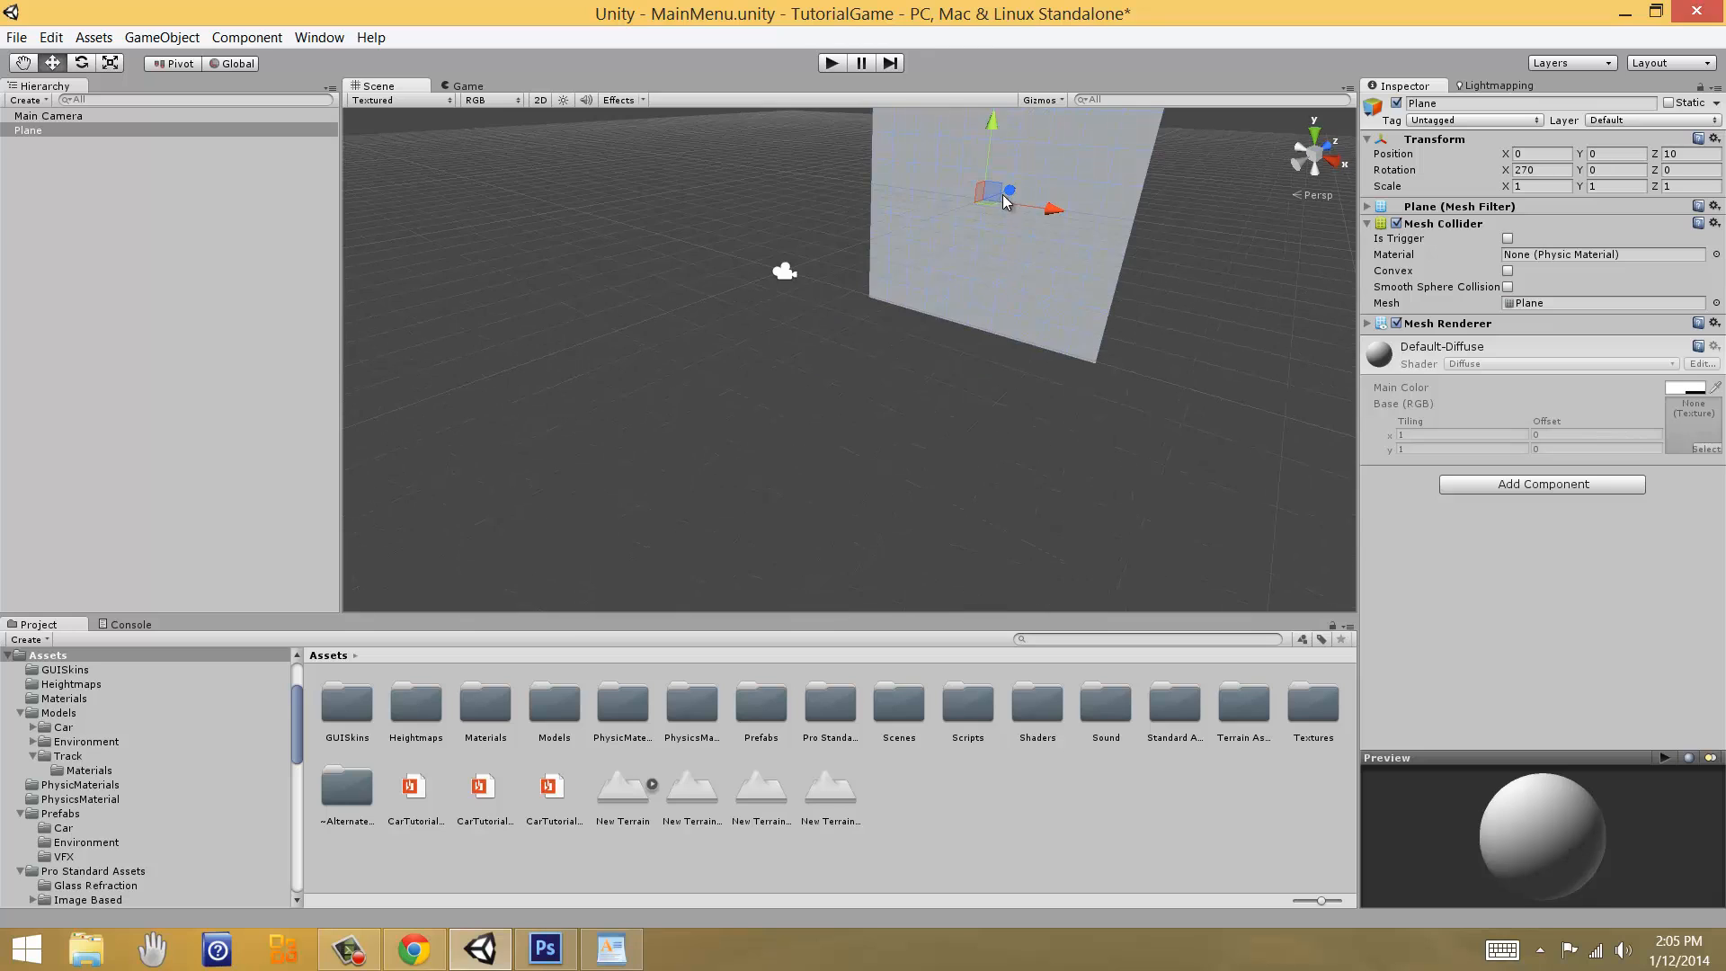
pyautogui.moveTo(996, 400); pyautogui.dragTo(450, 549, button='middle')
pyautogui.moveTo(806, 416); pyautogui.dragTo(530, 416, button='right')
pyautogui.moveTo(897, 392); pyautogui.dragTo(596, 408, button='middle')
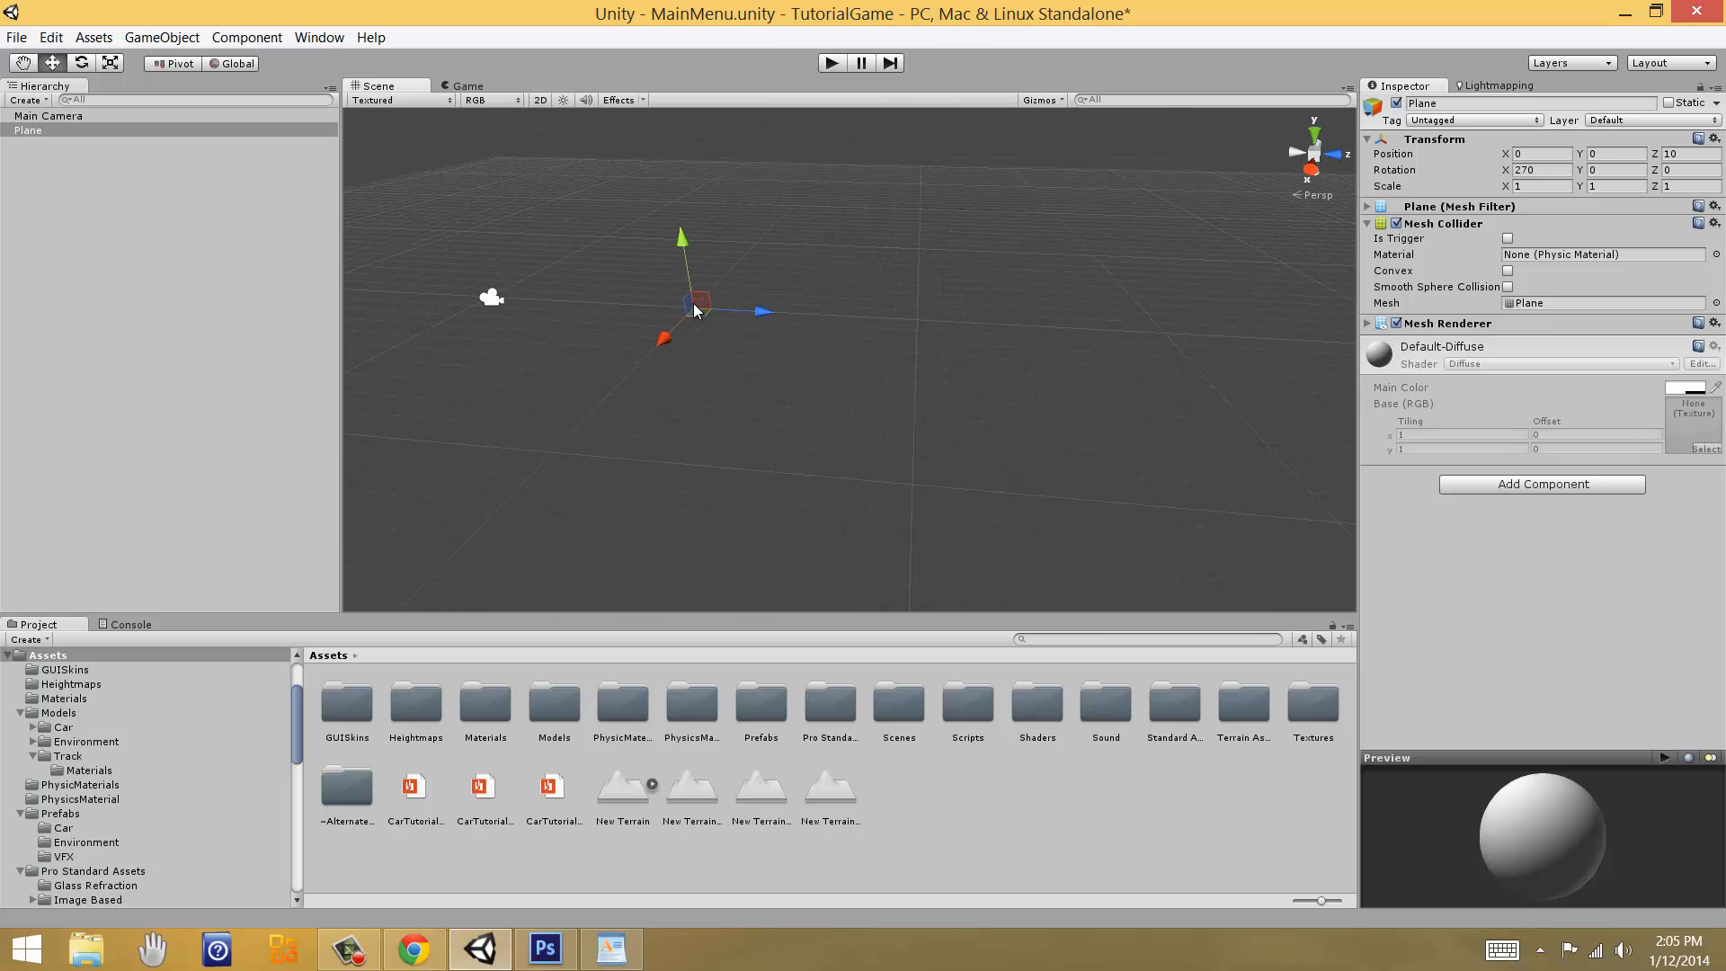
pyautogui.moveTo(750, 371); pyautogui.dragTo(1204, 396, button='middle')
pyautogui.moveTo(1034, 337); pyautogui.dragTo(717, 366, button='middle')
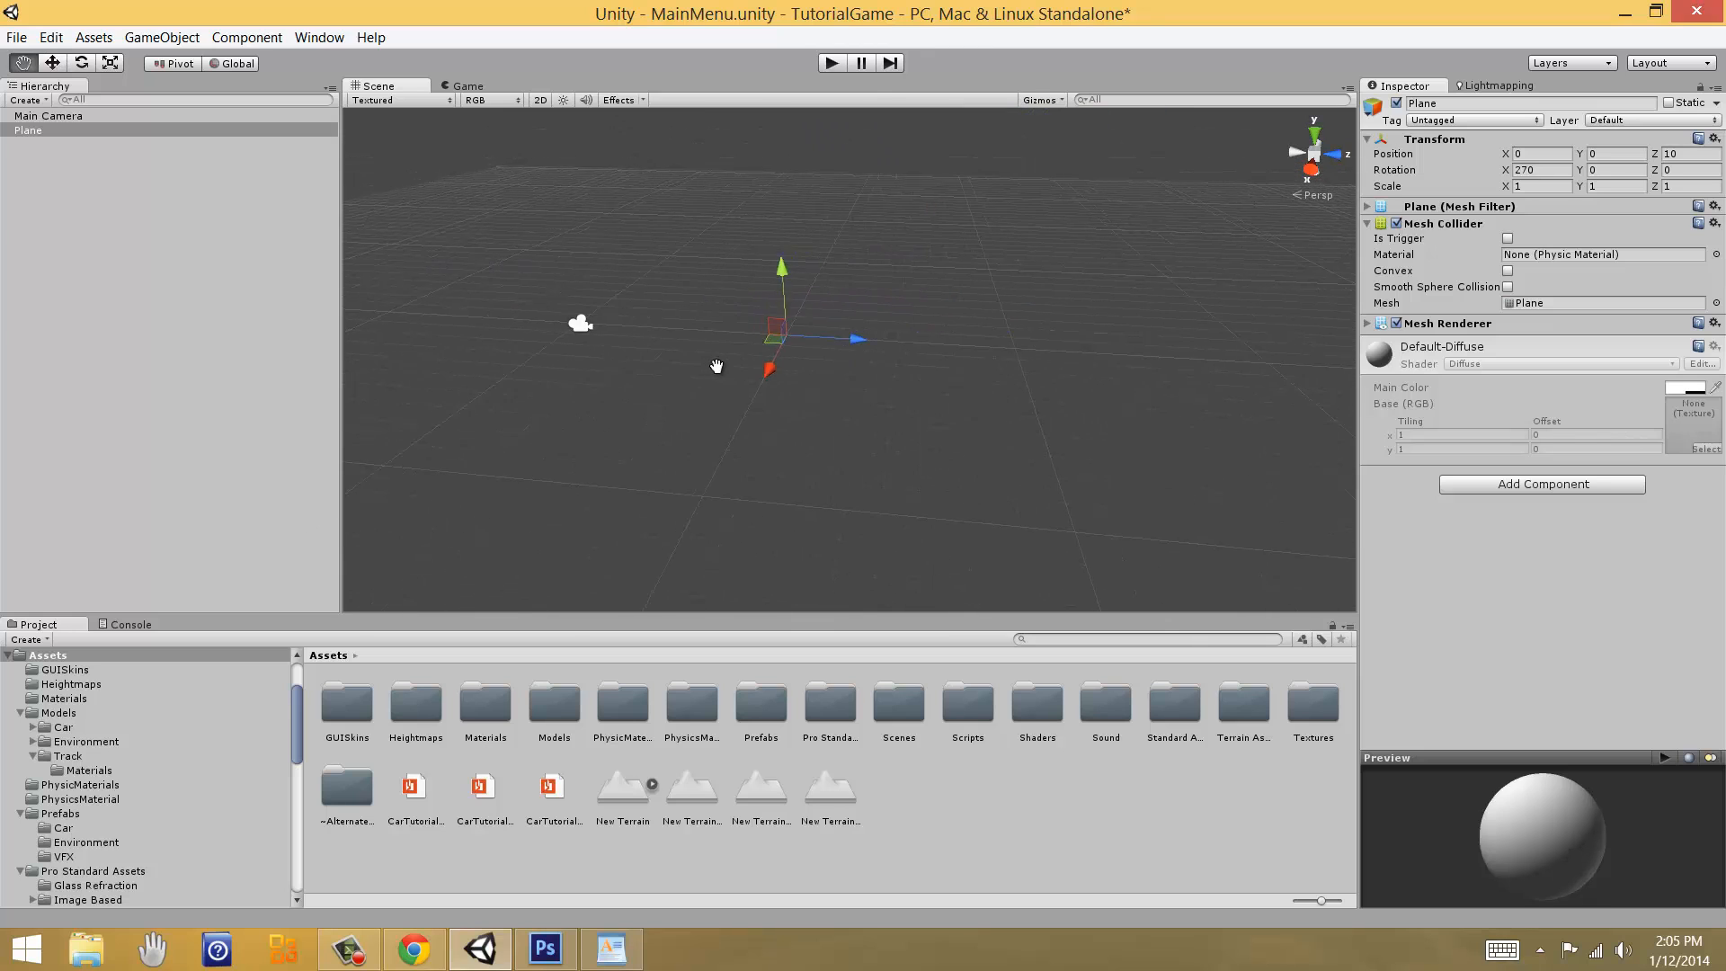
pyautogui.moveTo(1133, 423); pyautogui.dragTo(1286, 458, button='middle')
pyautogui.moveTo(1168, 397); pyautogui.dragTo(1644, 394, button='middle')
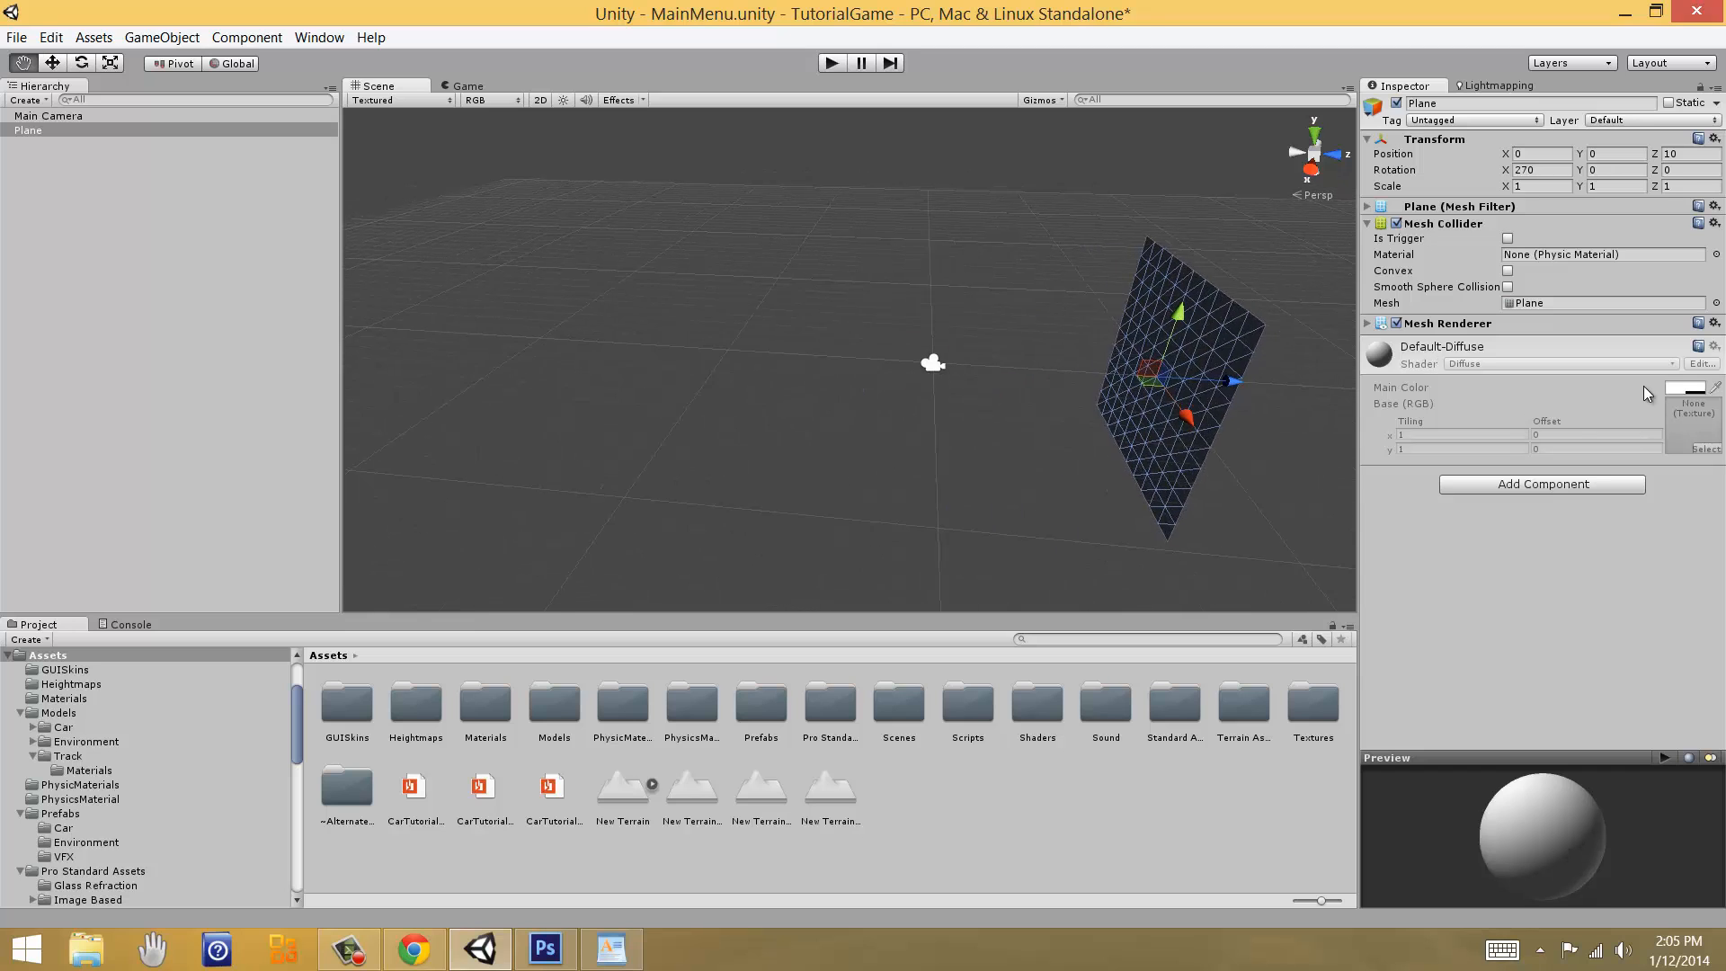
pyautogui.moveTo(1071, 423); pyautogui.dragTo(1376, 378, button='right')
pyautogui.moveTo(647, 401); pyautogui.dragTo(937, 383, button='middle')
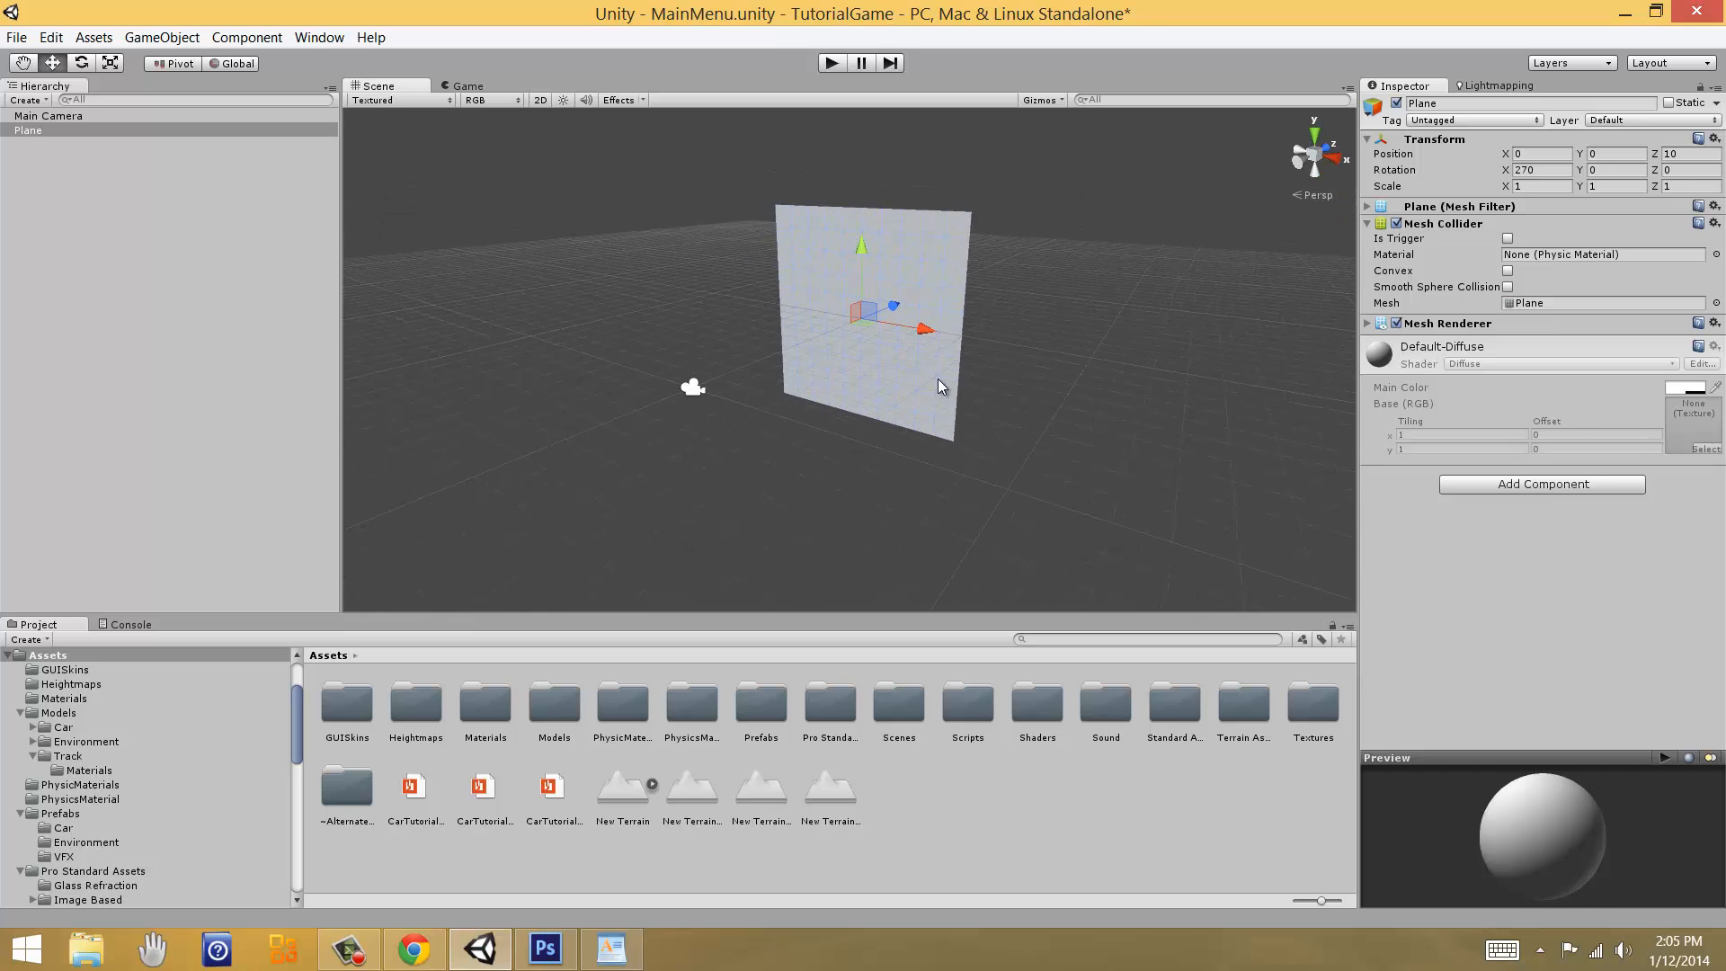
pyautogui.scroll(2, 936, 379)
pyautogui.moveTo(859, 478); pyautogui.dragTo(935, 478, button='middle')
# Step: Display the Game view and set the plane's X scale to 1.8 to fill the 16:9 frame's width
pyautogui.click(451, 85)
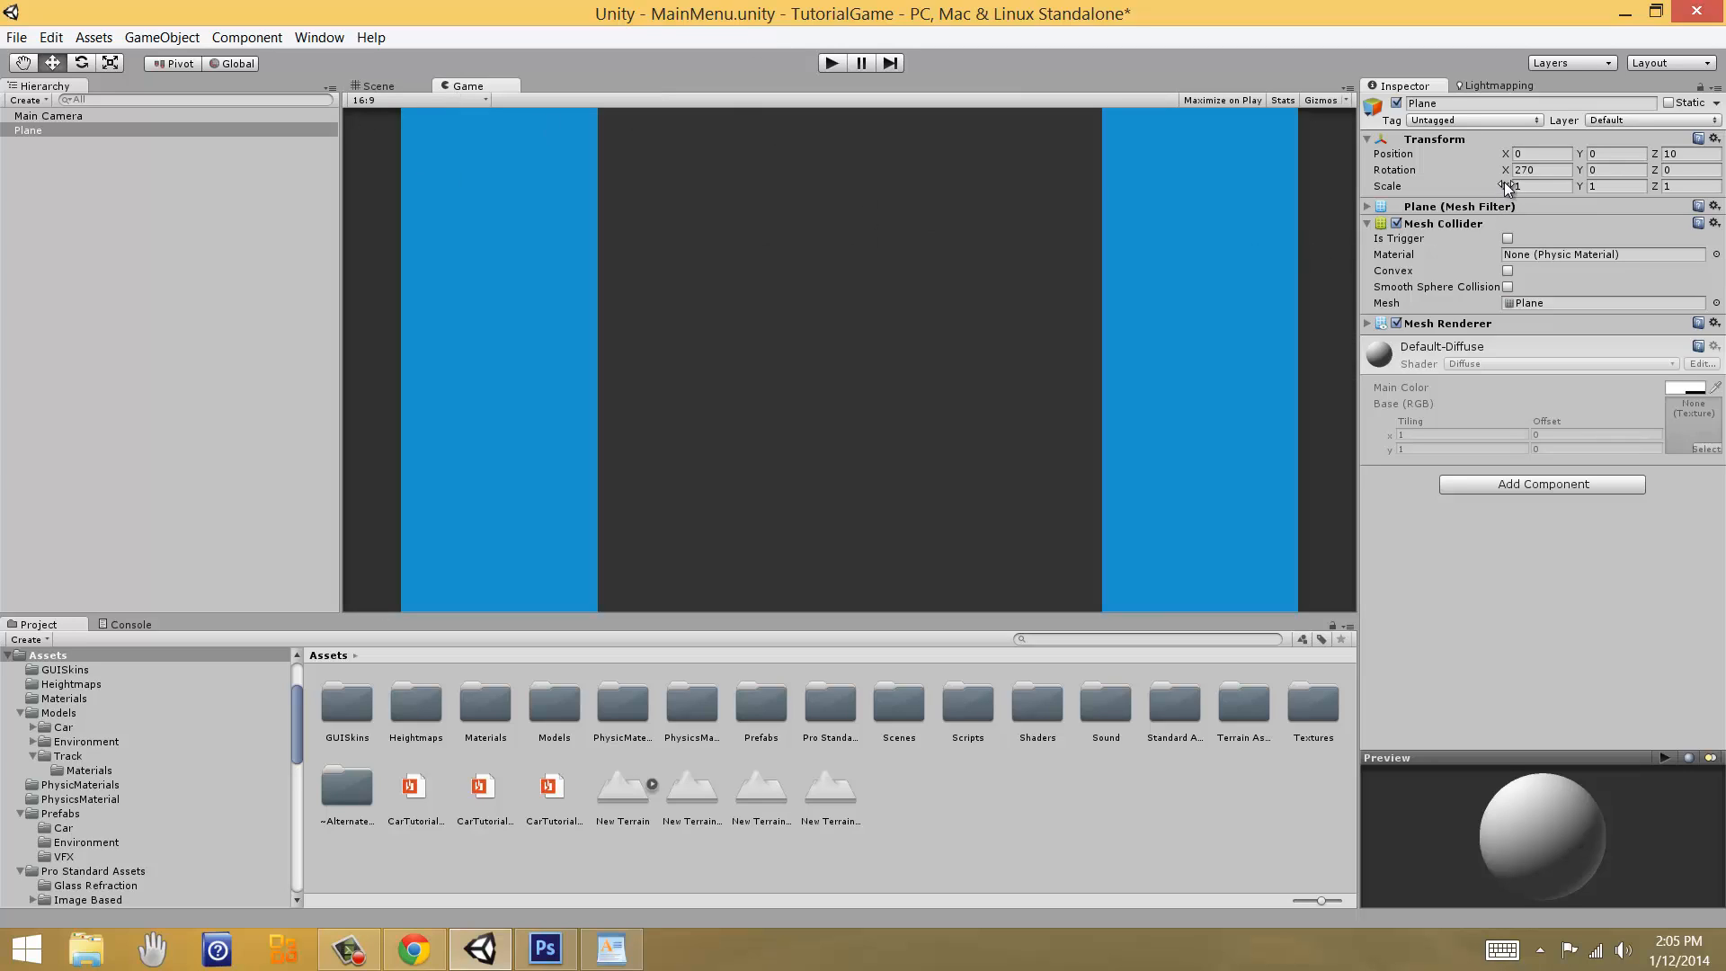
pyautogui.moveTo(1503, 182); pyautogui.dragTo(1529, 191)
pyautogui.click(1547, 187)
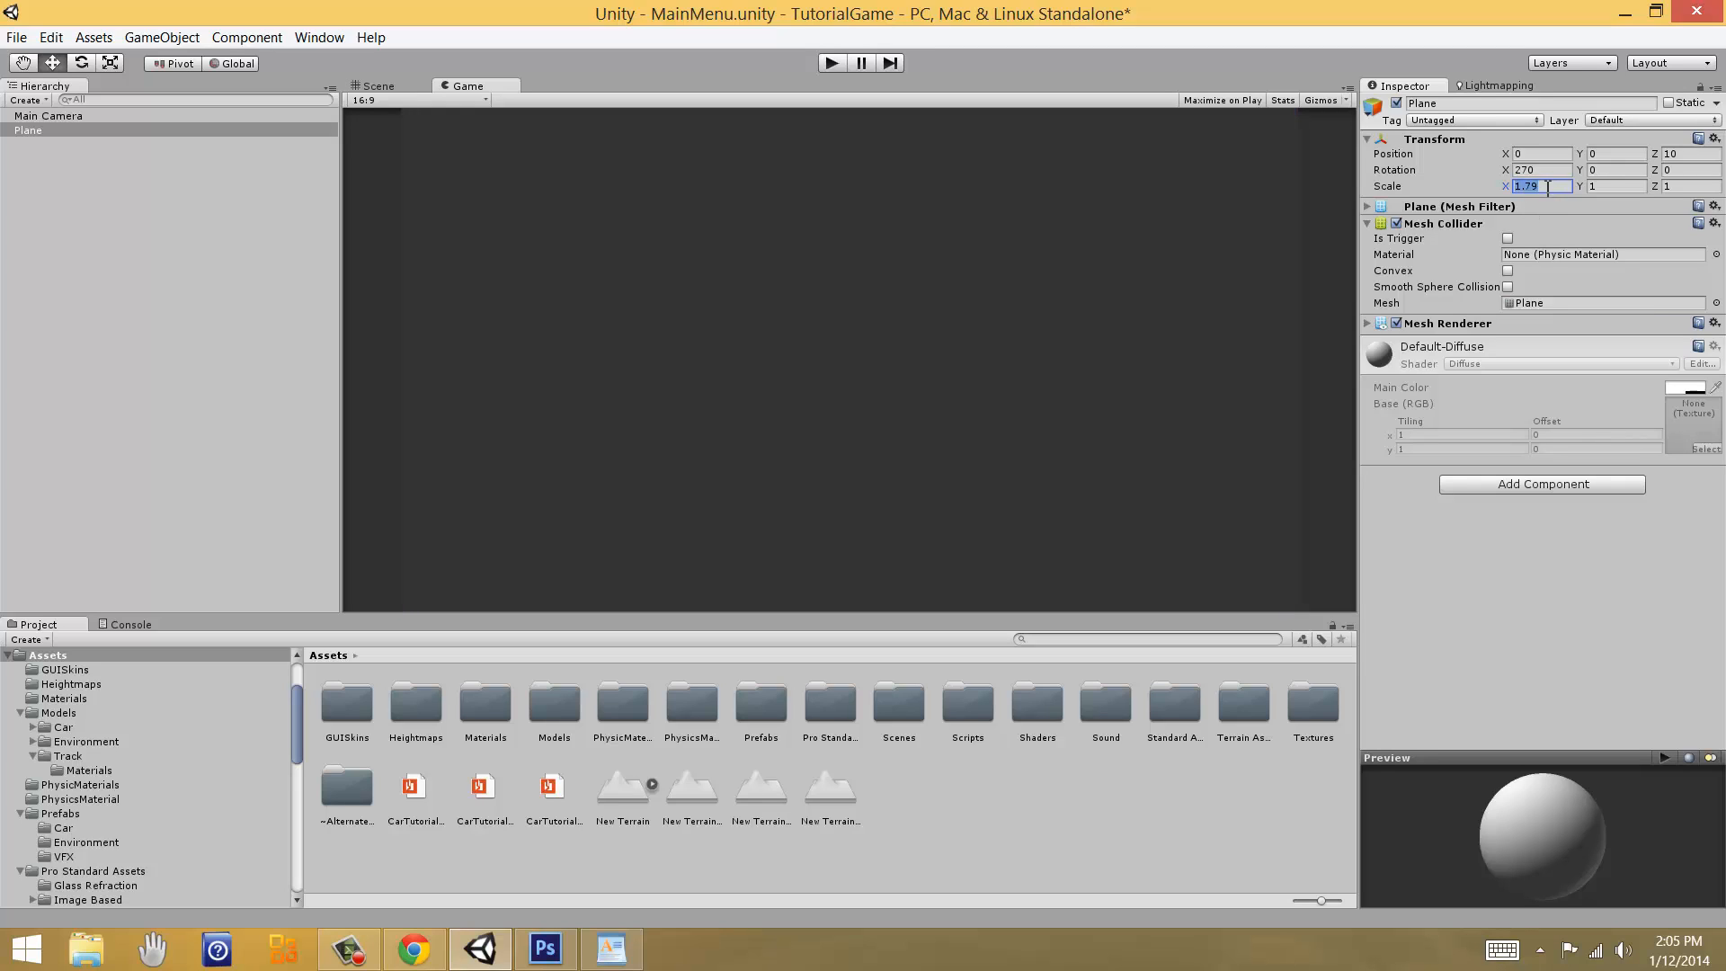
pyautogui.write('1')
# Step: Try Z scales of 0.9 and 0.95 on the plane and return the value to 1
pyautogui.click(1676, 187)
pyautogui.write('0.9')
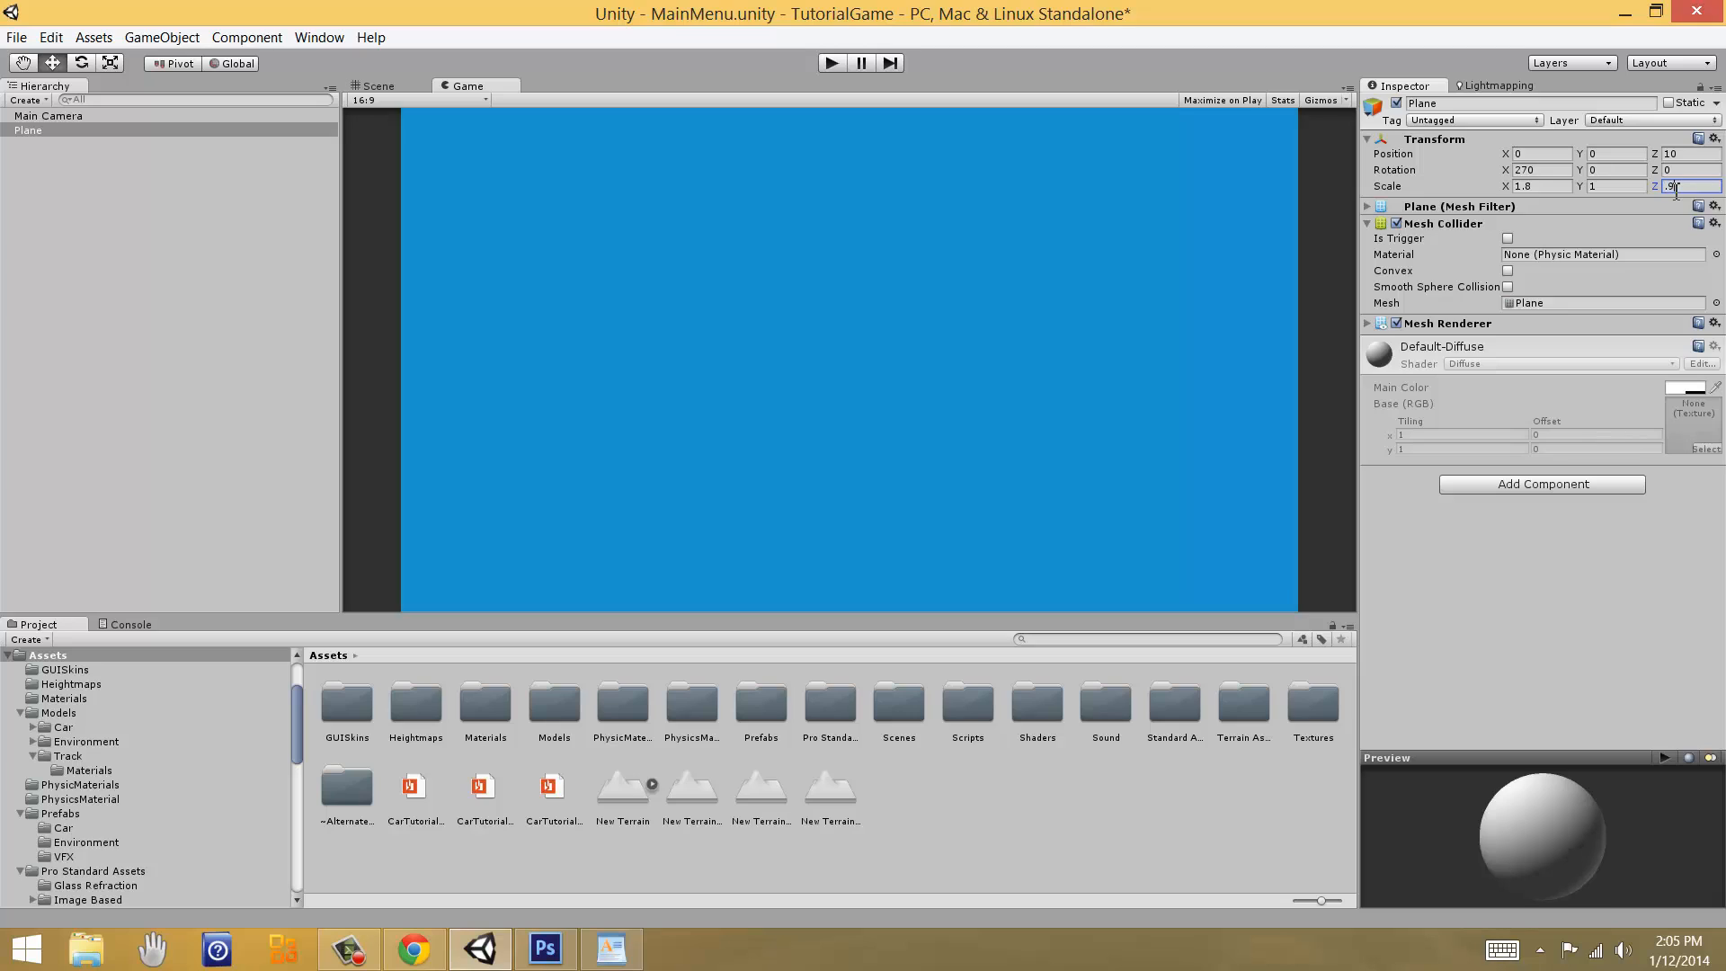
pyautogui.press('Return')
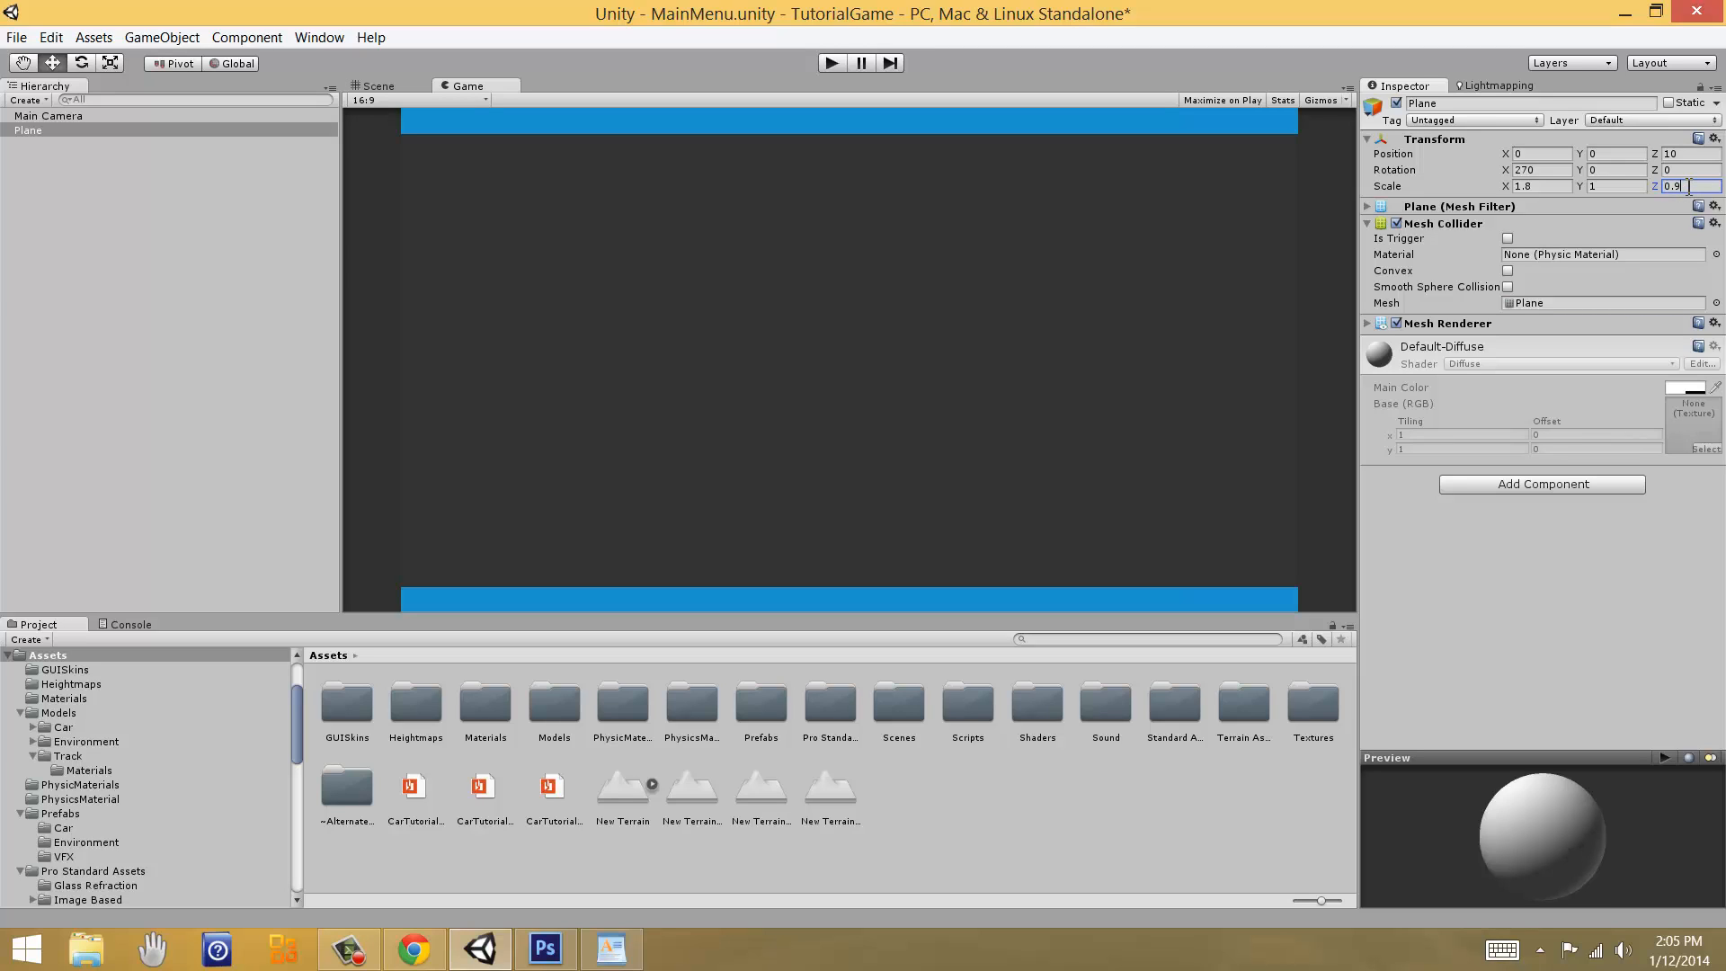
pyautogui.write('5')
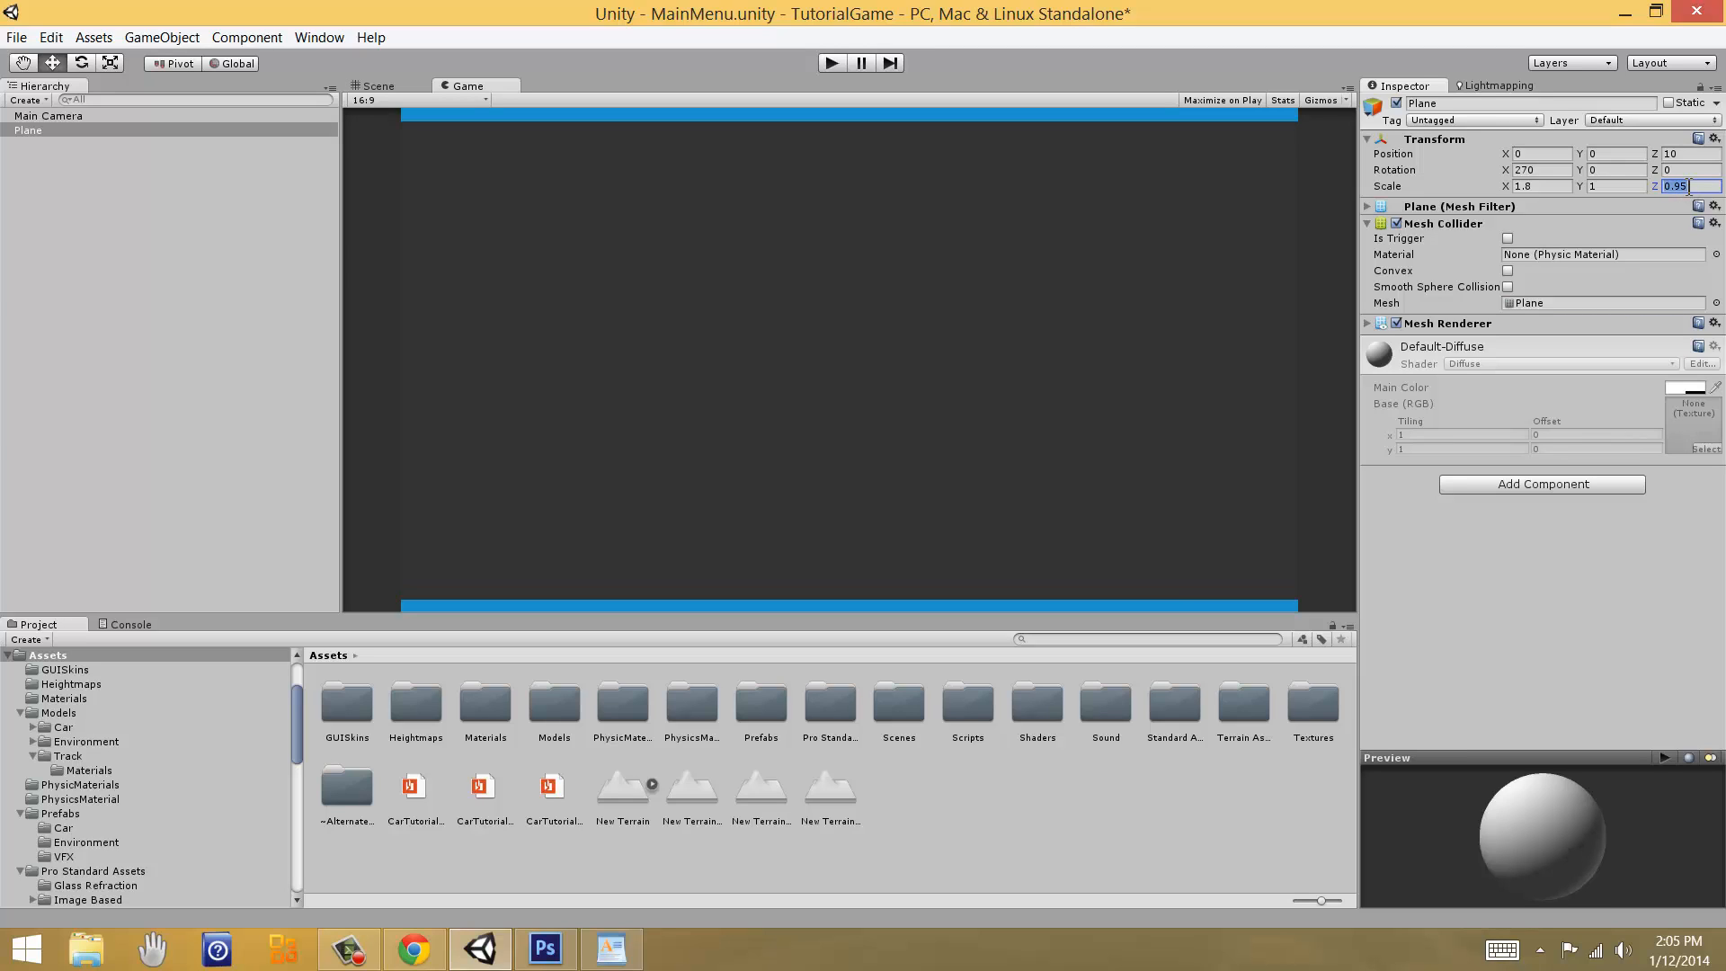
pyautogui.write('1')
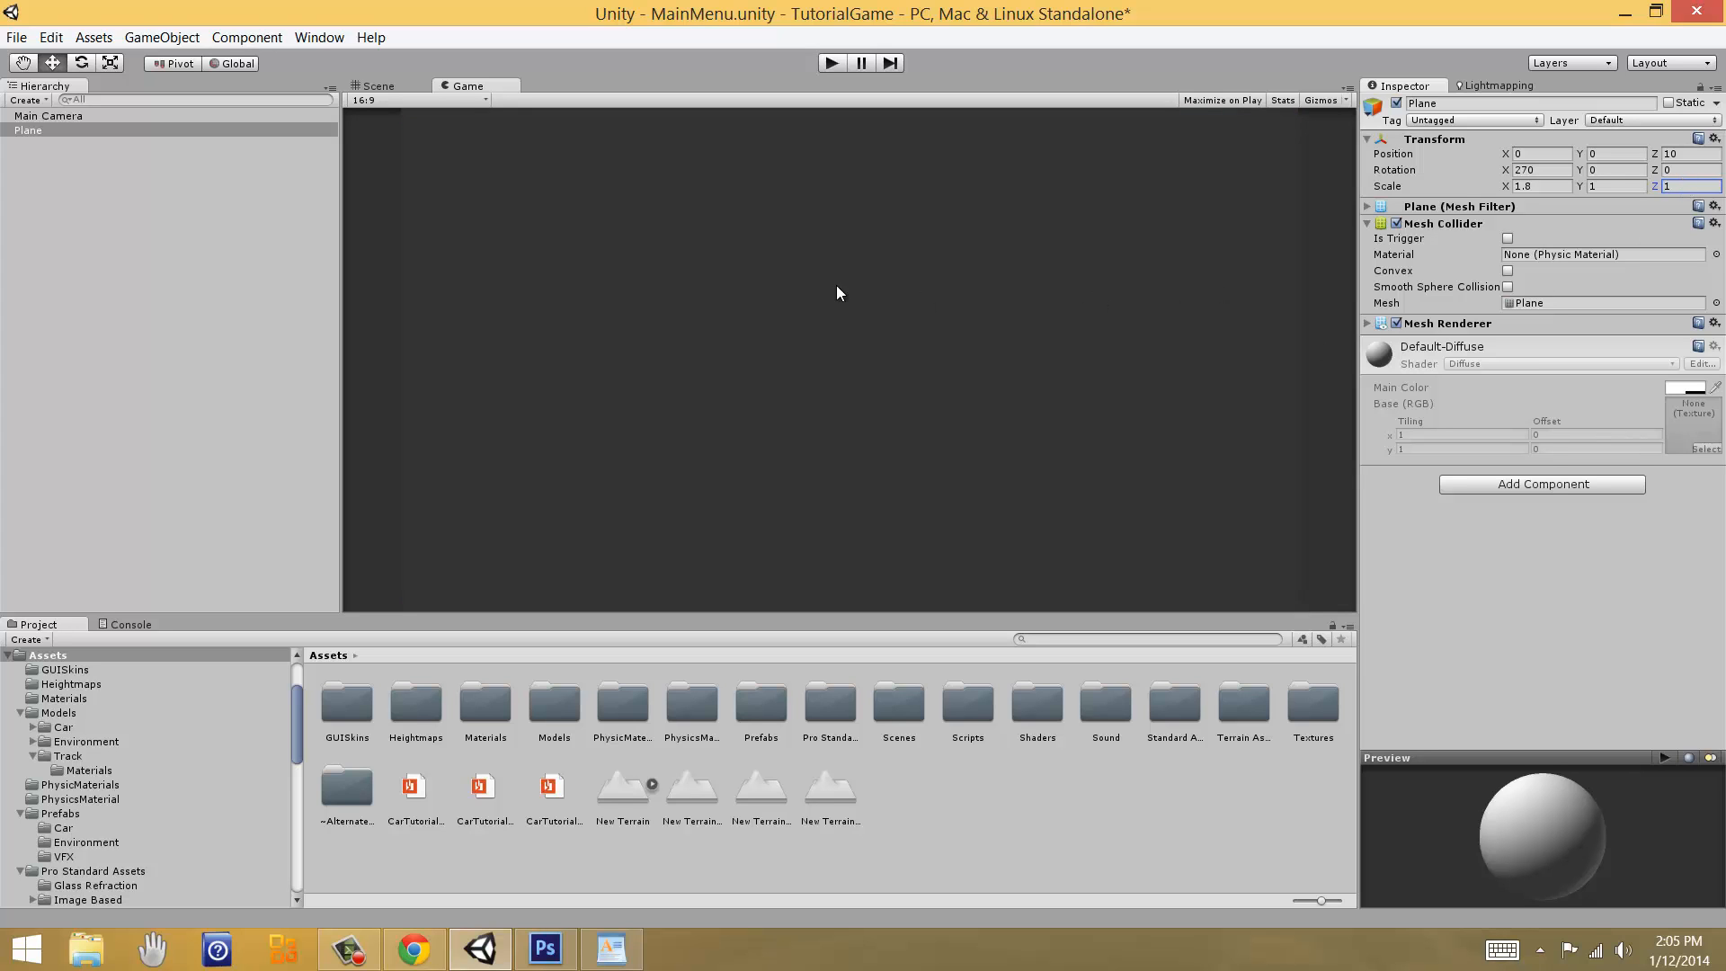
# Step: Return to the Scene view and open the GUIButtons folder inside the project's Textures folder
pyautogui.click(375, 83)
pyautogui.moveTo(1140, 507); pyautogui.dragTo(692, 522, button='middle')
pyautogui.moveTo(1082, 390)
pyautogui.mouseDown(button='middle')
pyautogui.moveTo(1192, 359)
pyautogui.moveTo(1113, 377)
pyautogui.mouseUp(button='middle')
pyautogui.doubleClick(1298, 717)
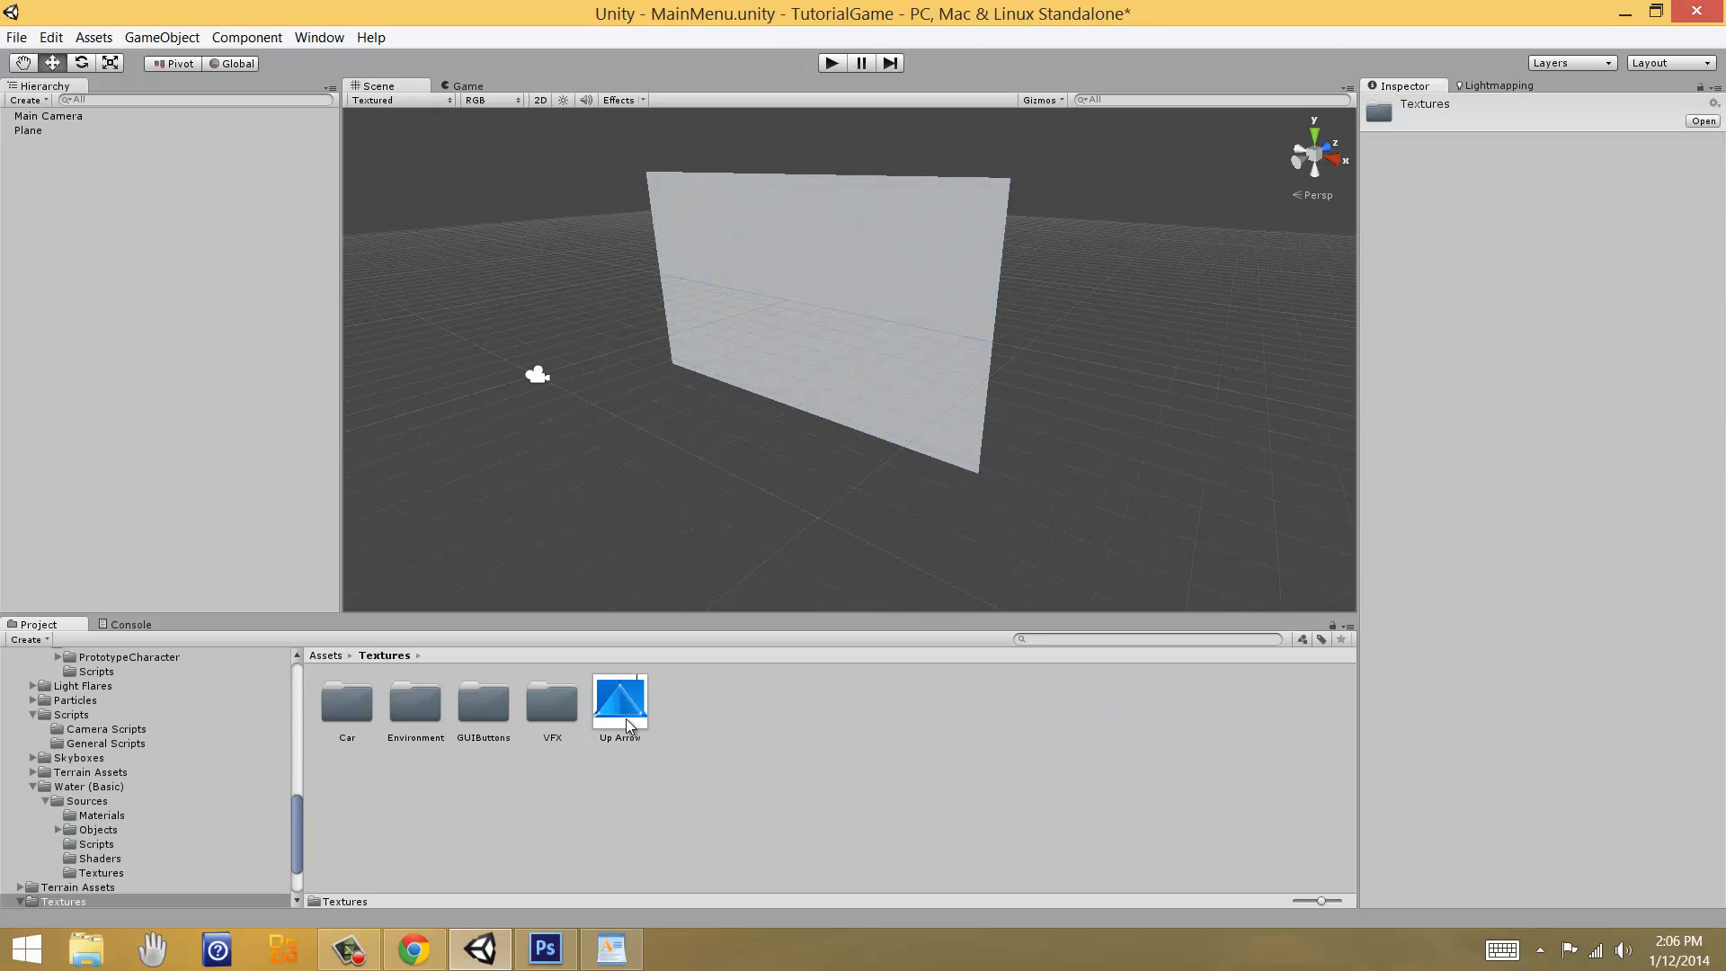
pyautogui.doubleClick(483, 706)
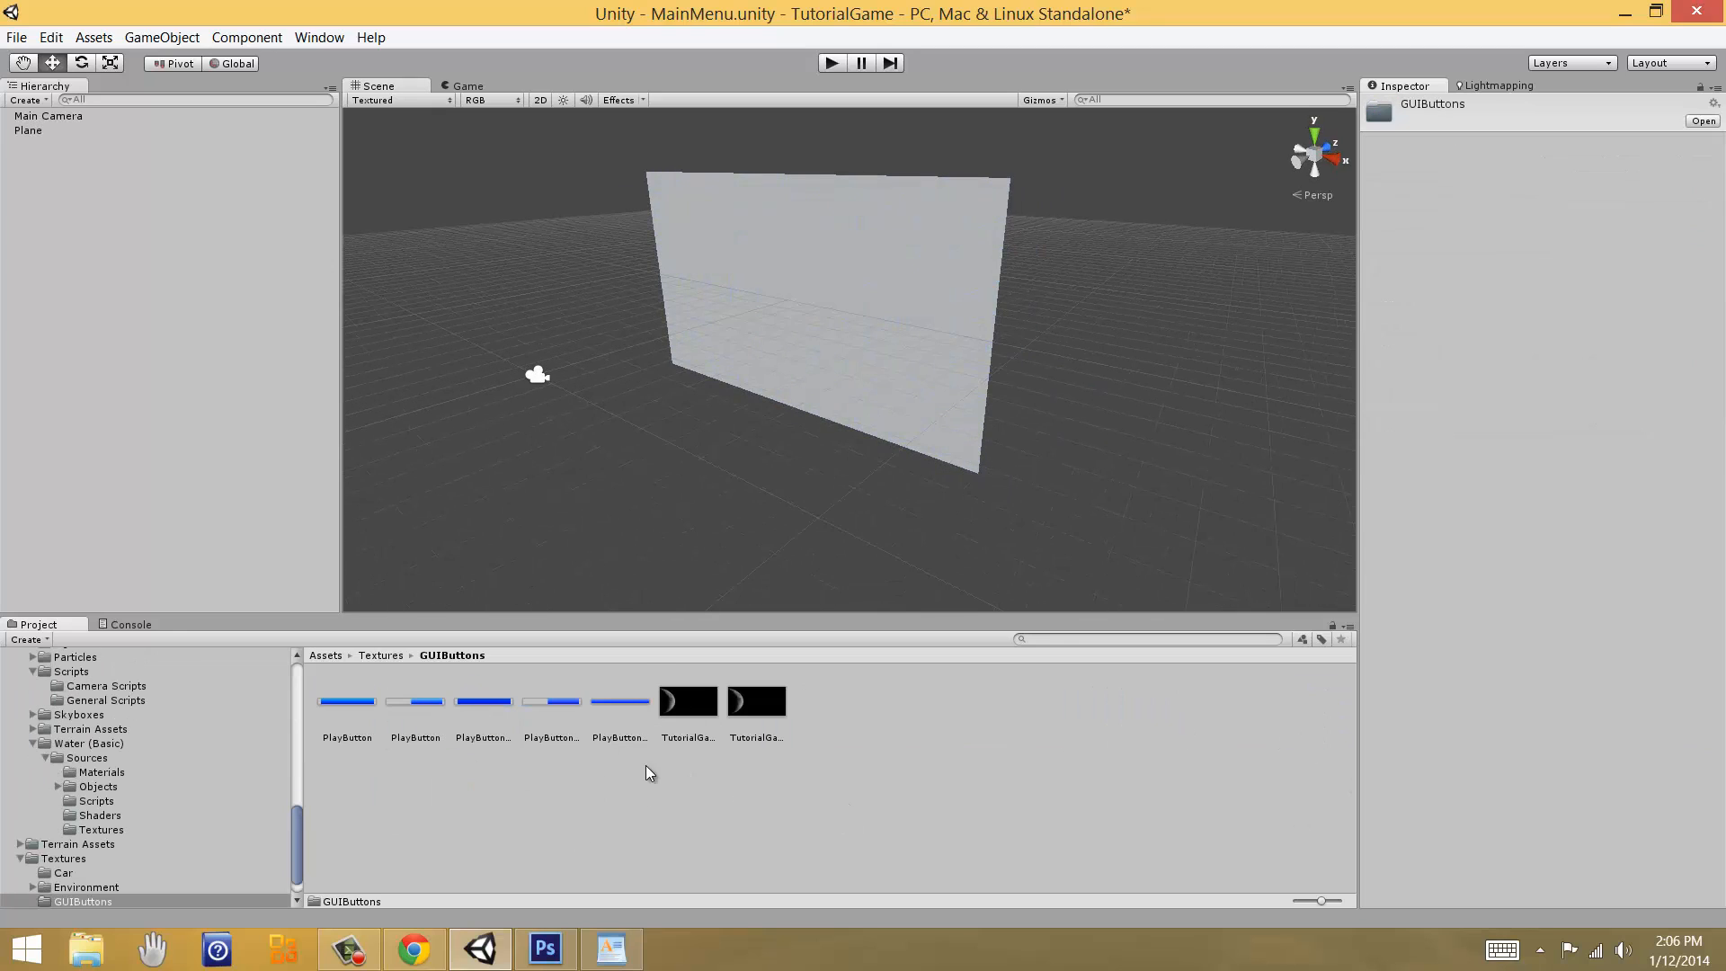
# Step: Compare the two background textures and apply TutorialGameBackgroundMenu.psd to the plane
pyautogui.click(703, 703)
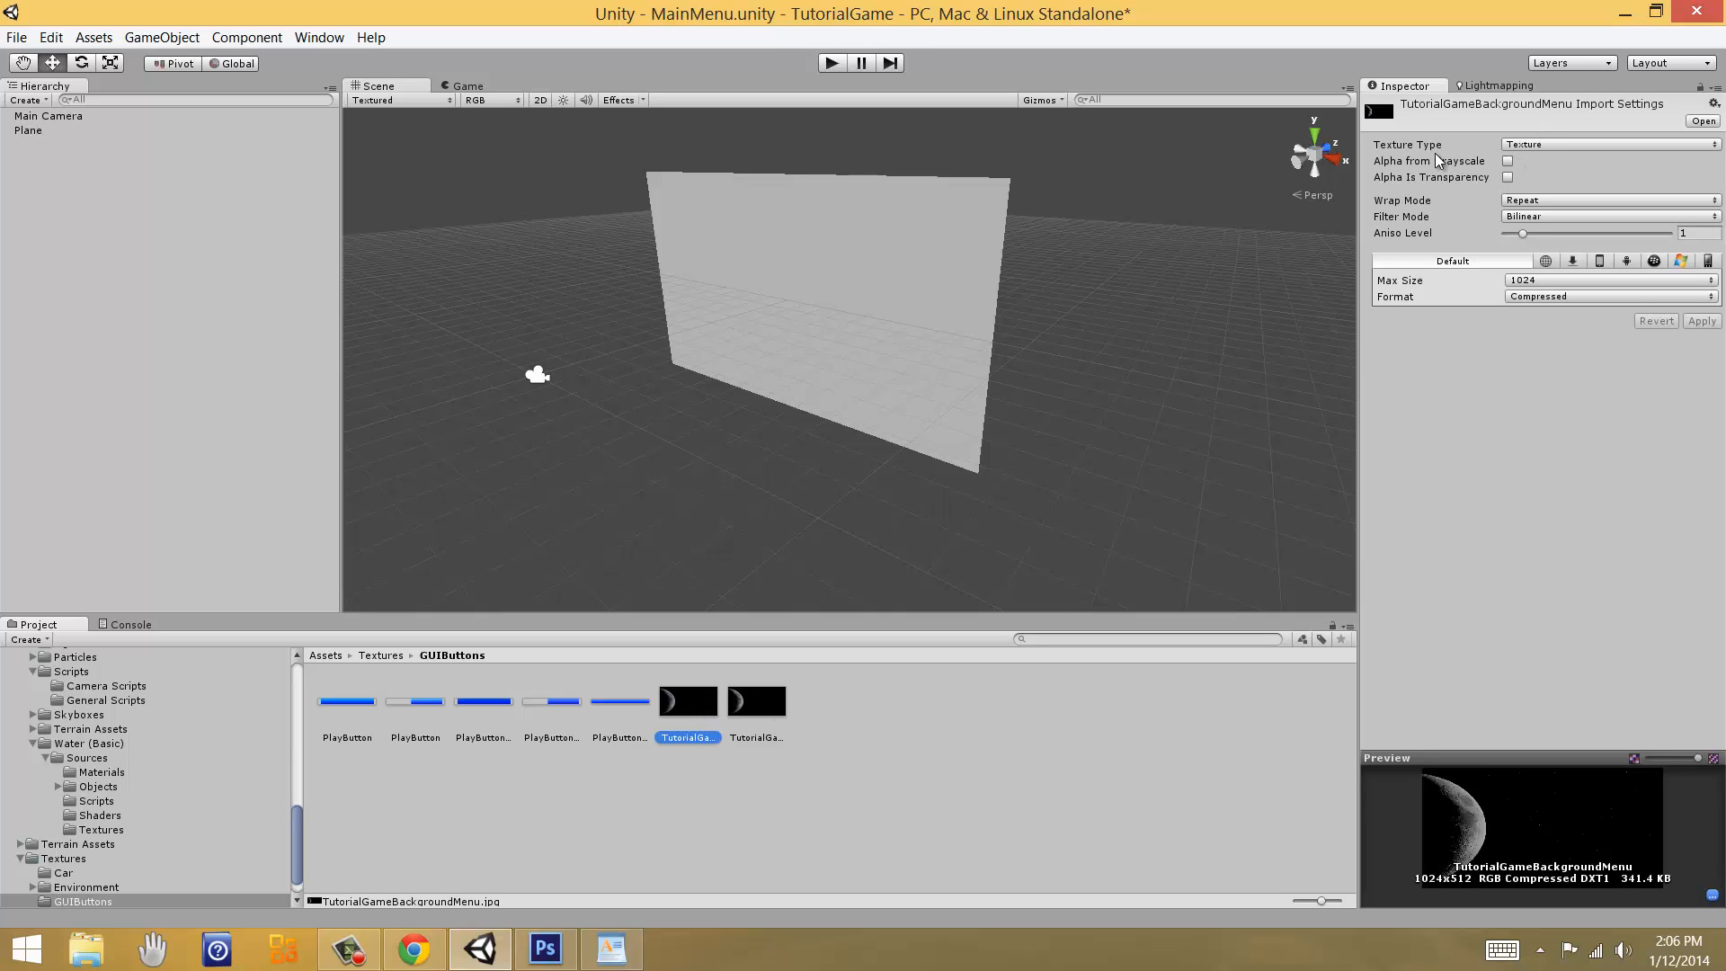
pyautogui.click(762, 709)
pyautogui.click(695, 711)
pyautogui.click(733, 713)
pyautogui.moveTo(736, 712); pyautogui.dragTo(889, 214)
pyautogui.moveTo(877, 347); pyautogui.dragTo(843, 378, button='middle')
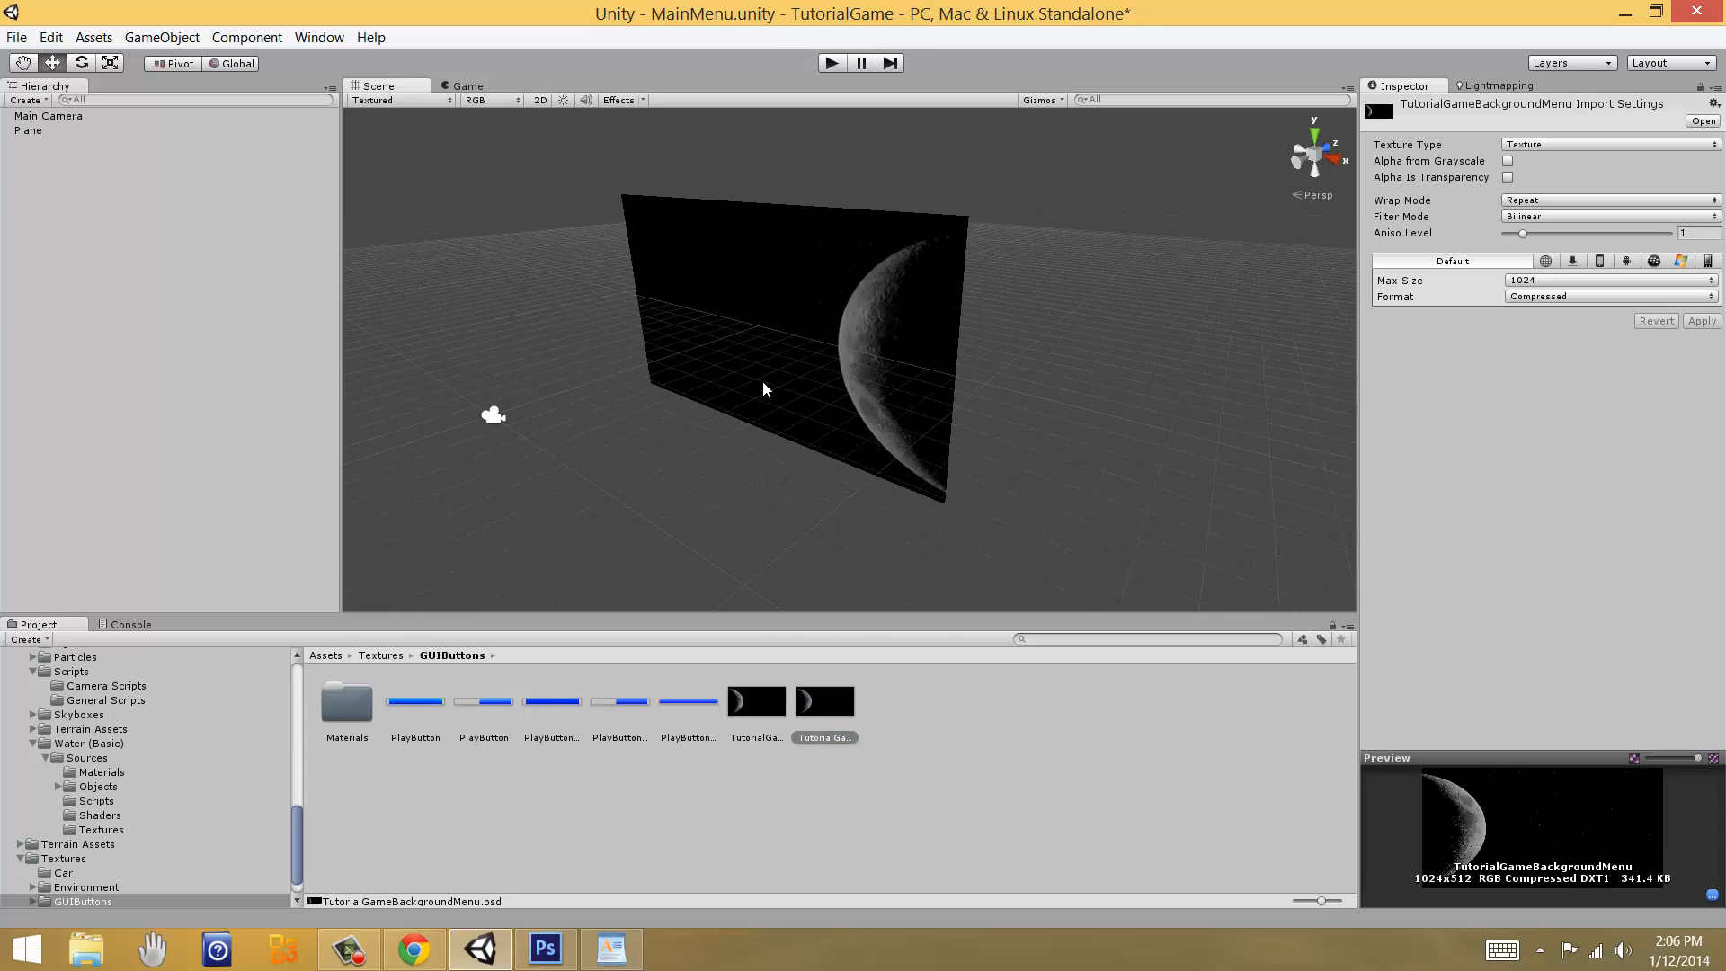
# Step: Check the plane in the Game view and apply a Max Size of 2048 to the TutorialGameBackgroundMenu.psd import settings
pyautogui.click(472, 86)
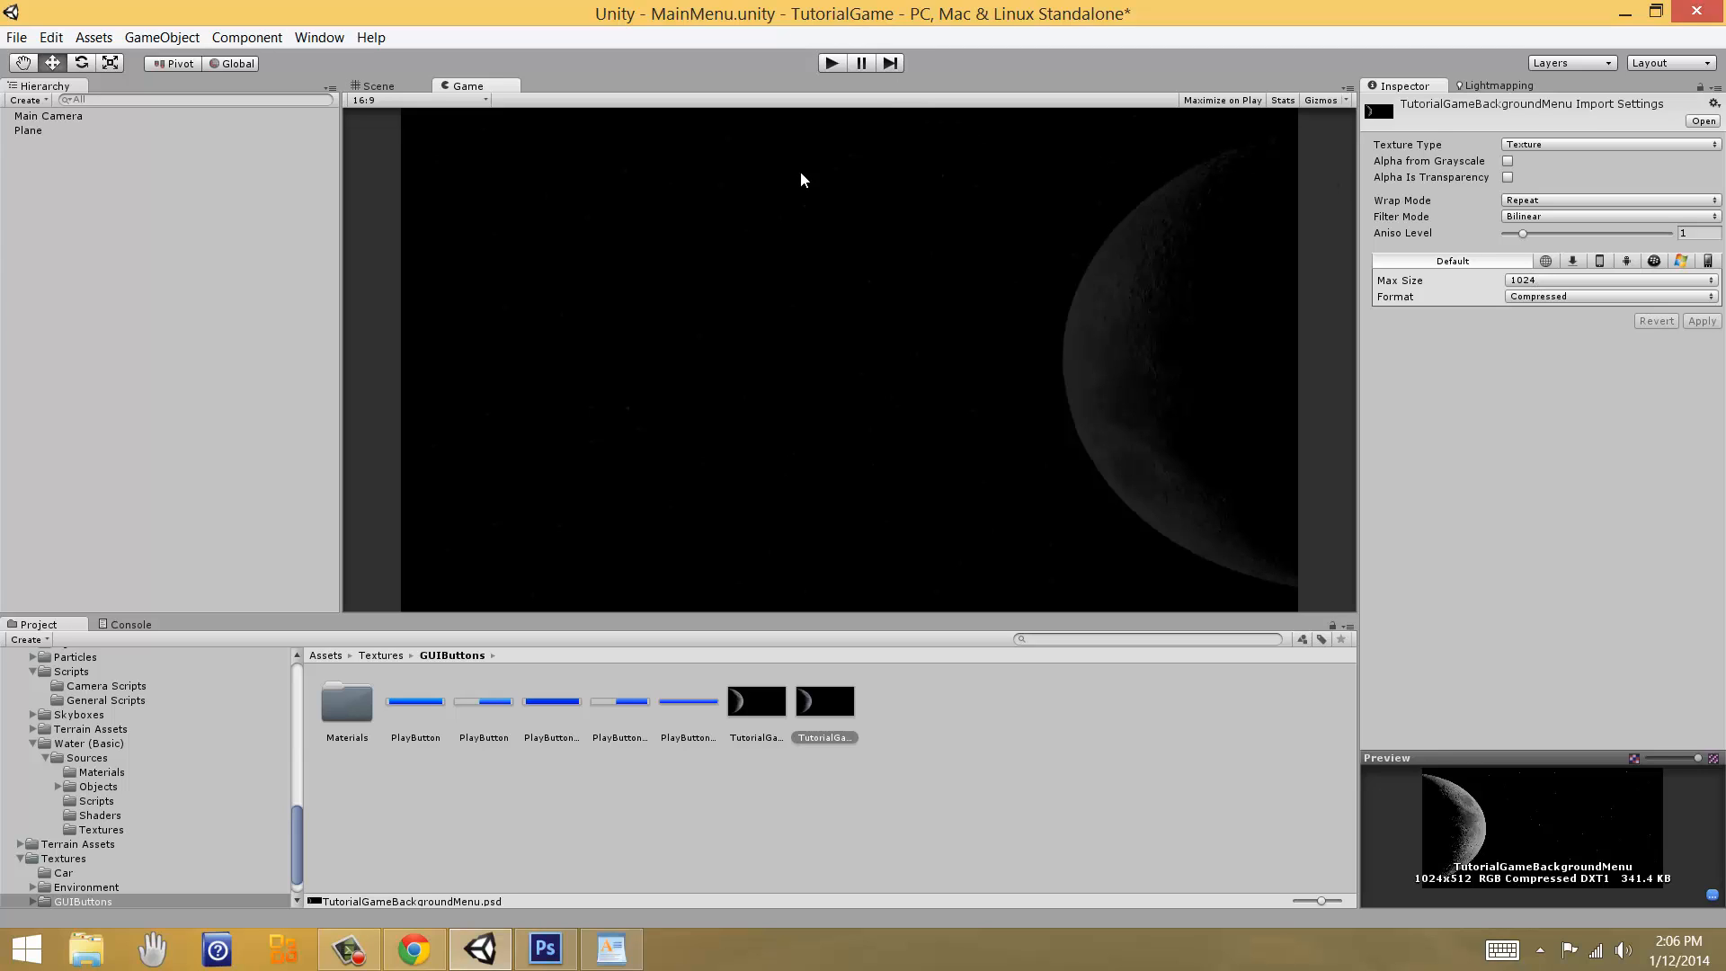
pyautogui.click(1563, 280)
pyautogui.click(1565, 433)
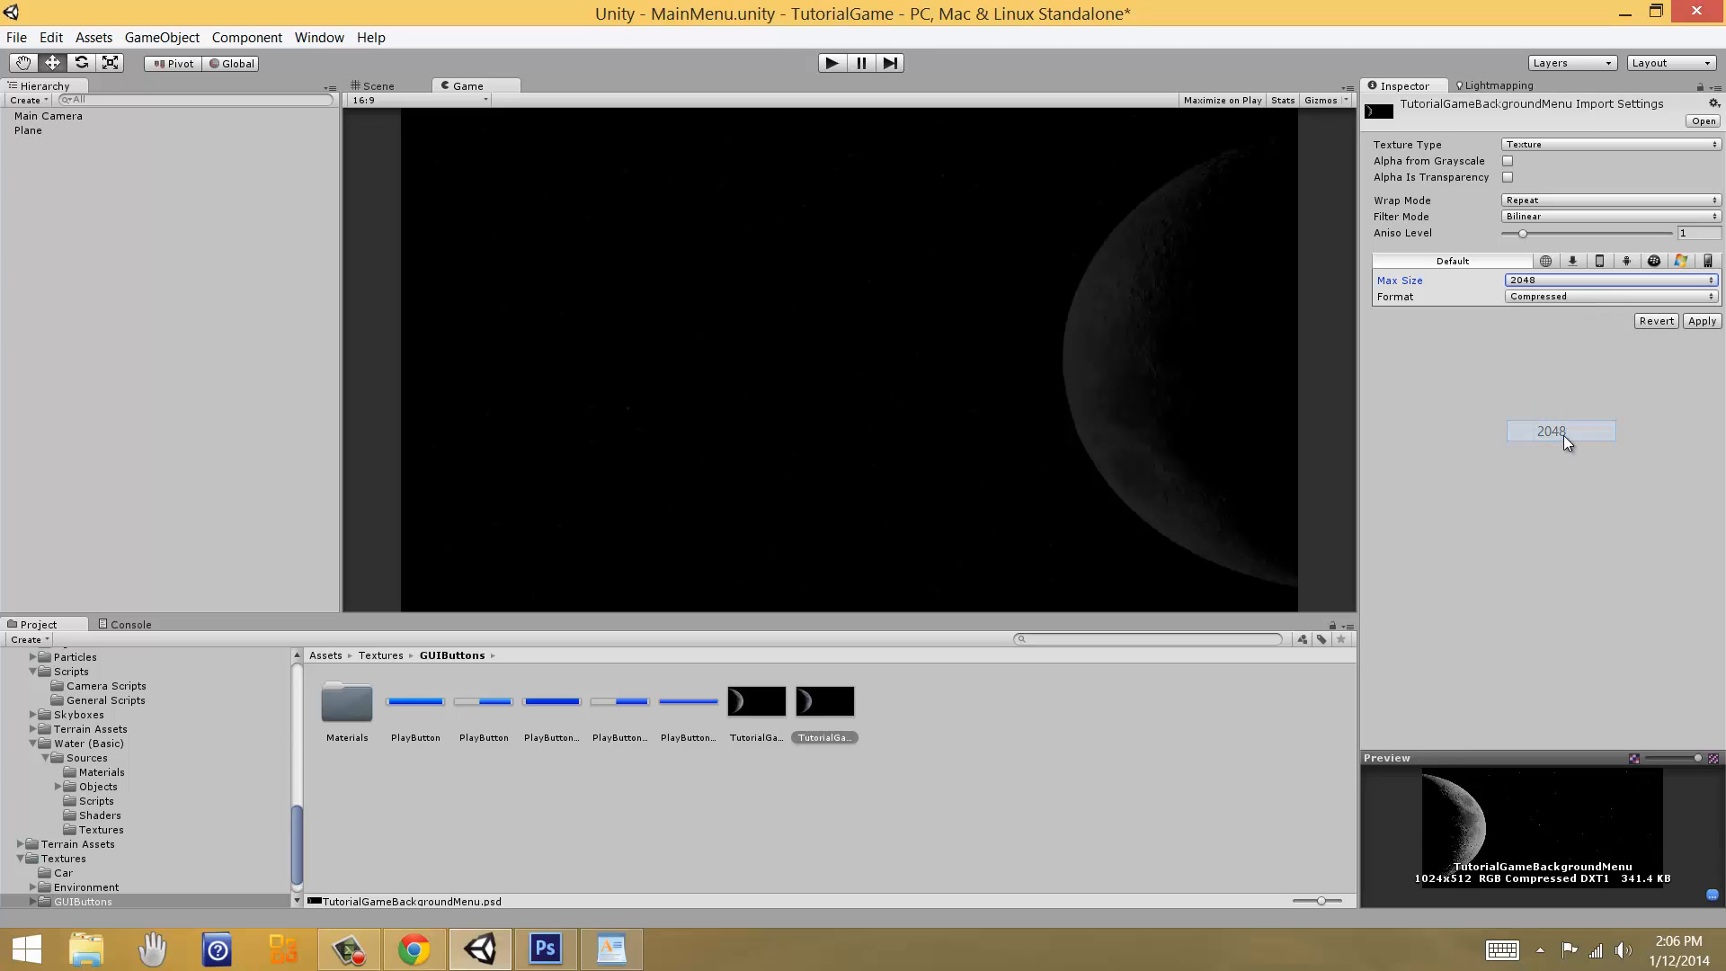
pyautogui.click(1702, 321)
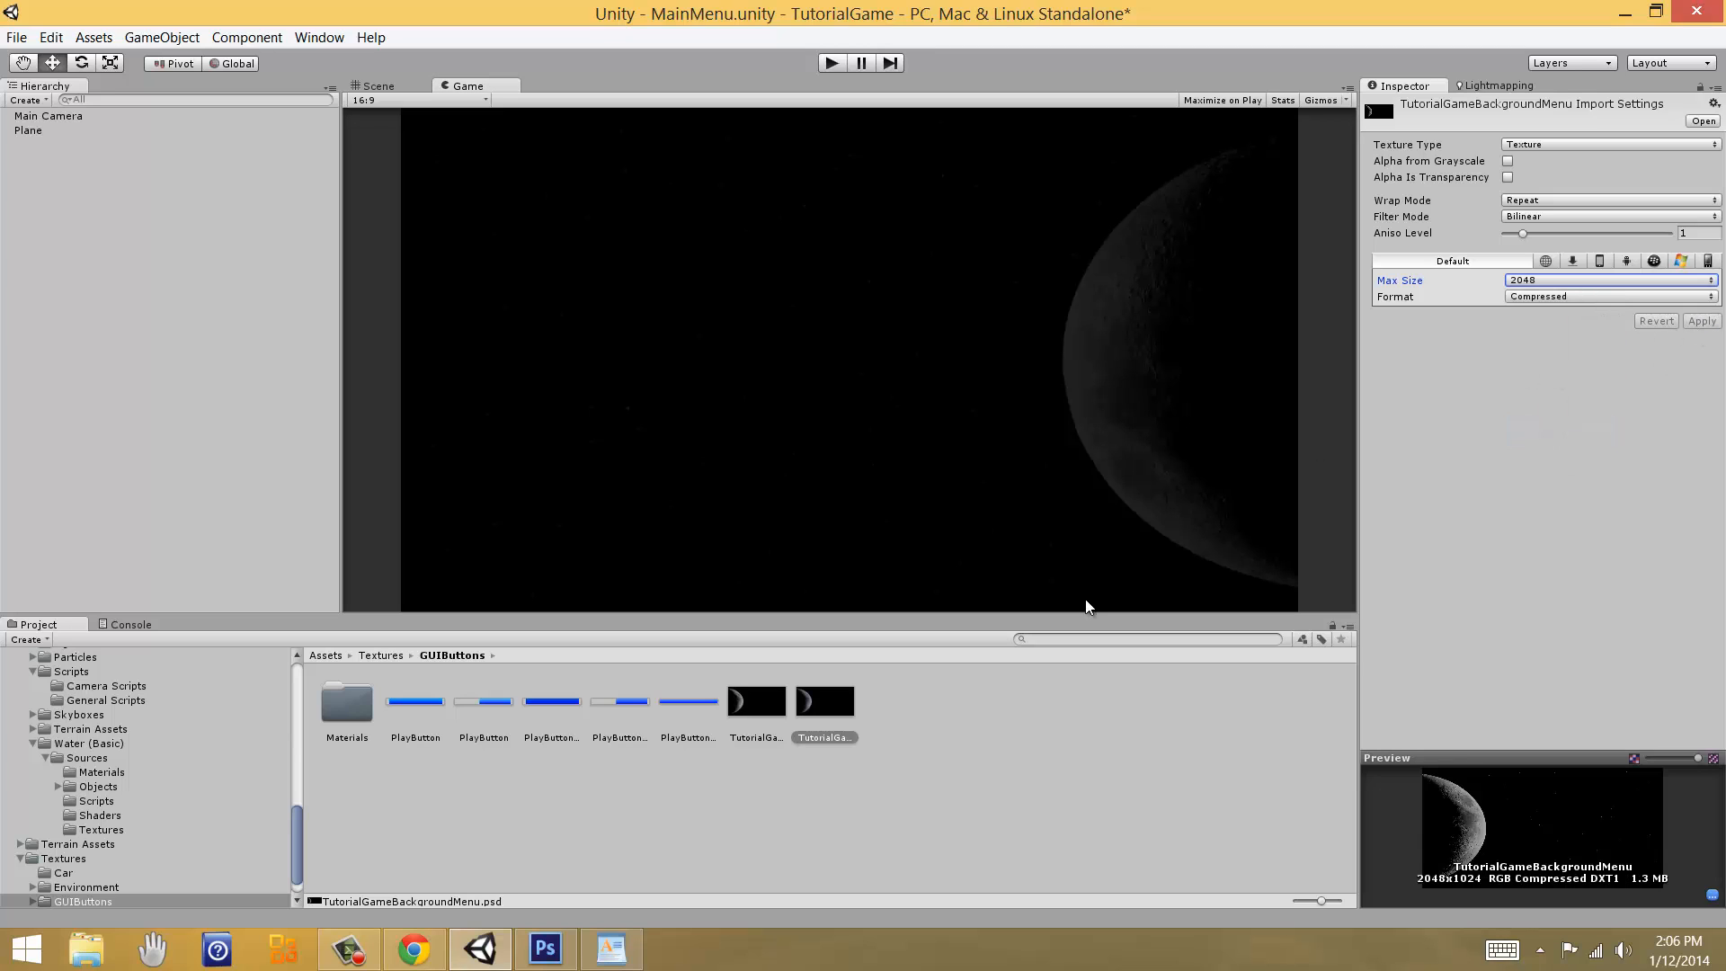
# Step: Return to the Scene view and assign the TutorialGameBackgroundMenu.psd texture to the plane again
pyautogui.click(376, 86)
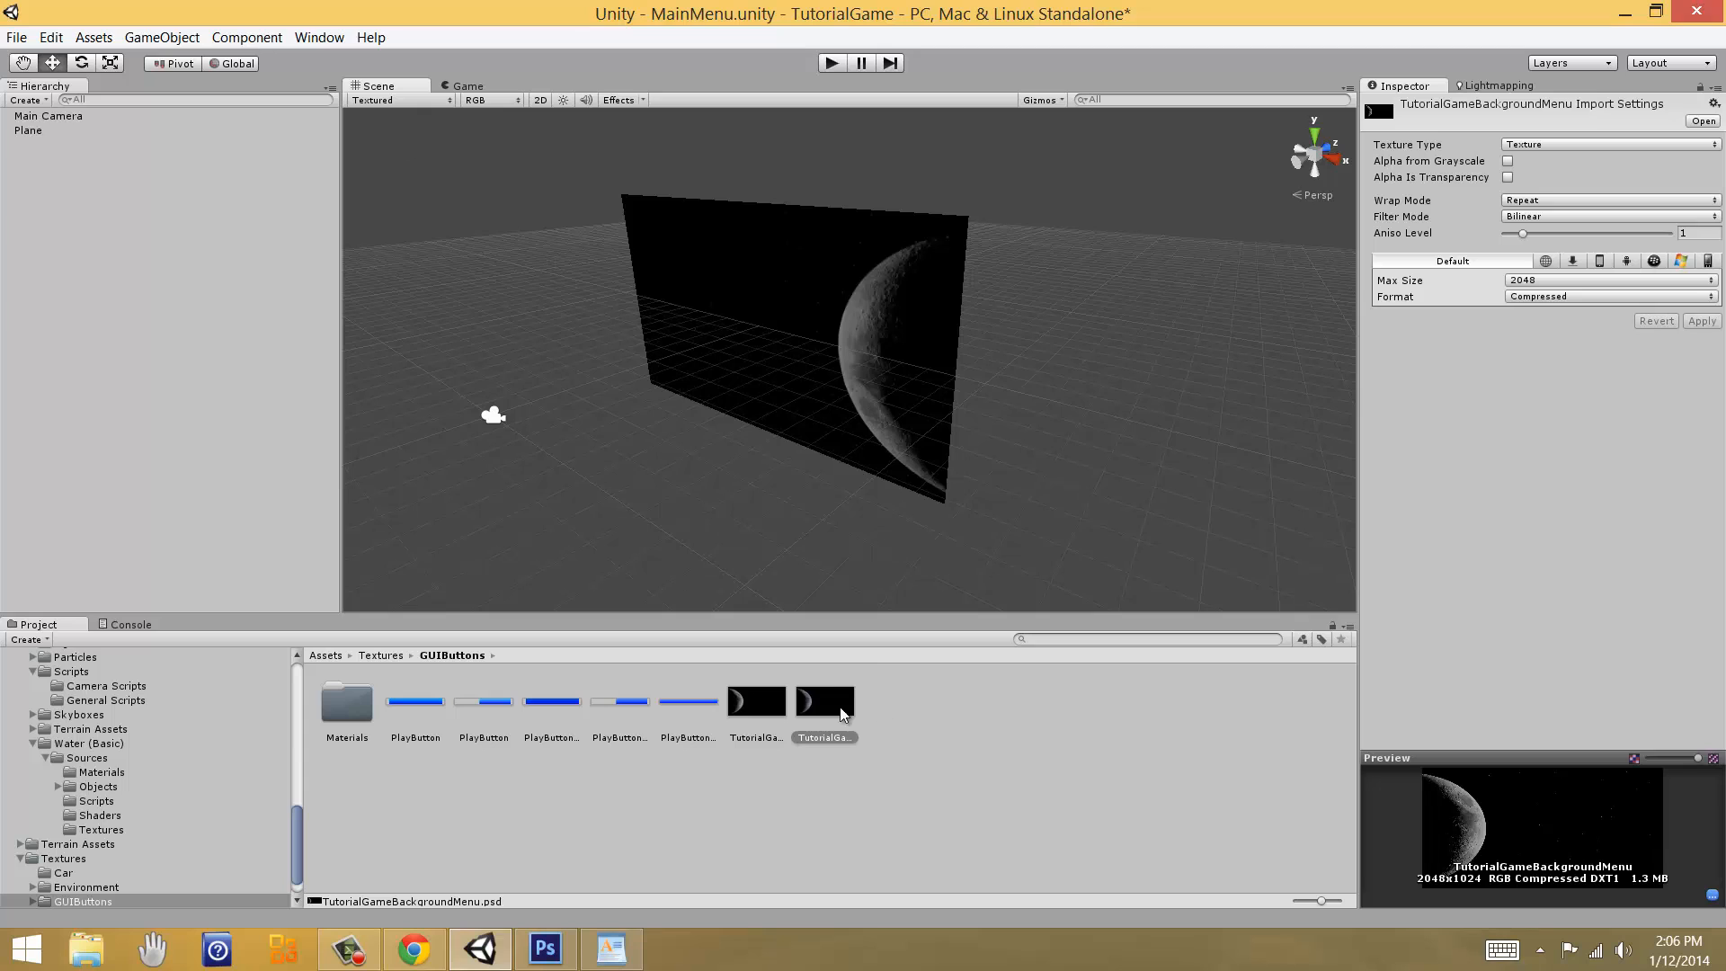
pyautogui.moveTo(834, 700); pyautogui.dragTo(848, 428)
pyautogui.moveTo(701, 461); pyautogui.dragTo(771, 427, button='right')
pyautogui.moveTo(770, 428); pyautogui.dragTo(915, 379, button='middle')
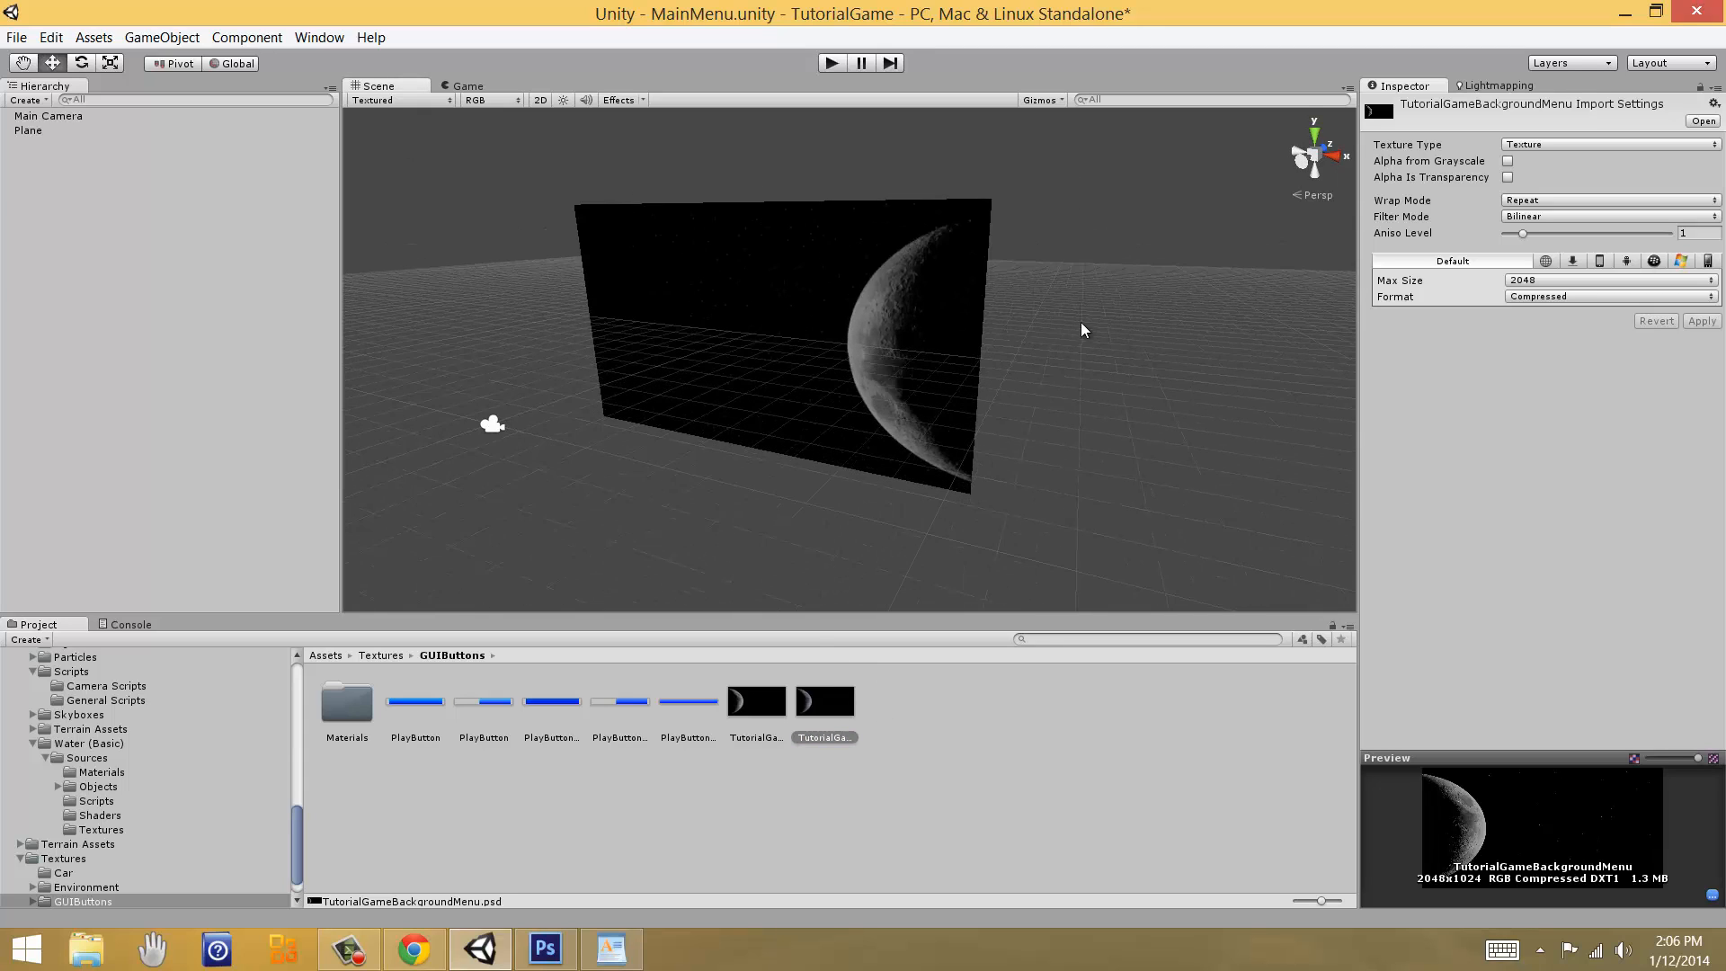
# Step: Rotate the plane half a turn in its own plane and straighten it in the Game view with an X rotation of 449.67
pyautogui.click(723, 311)
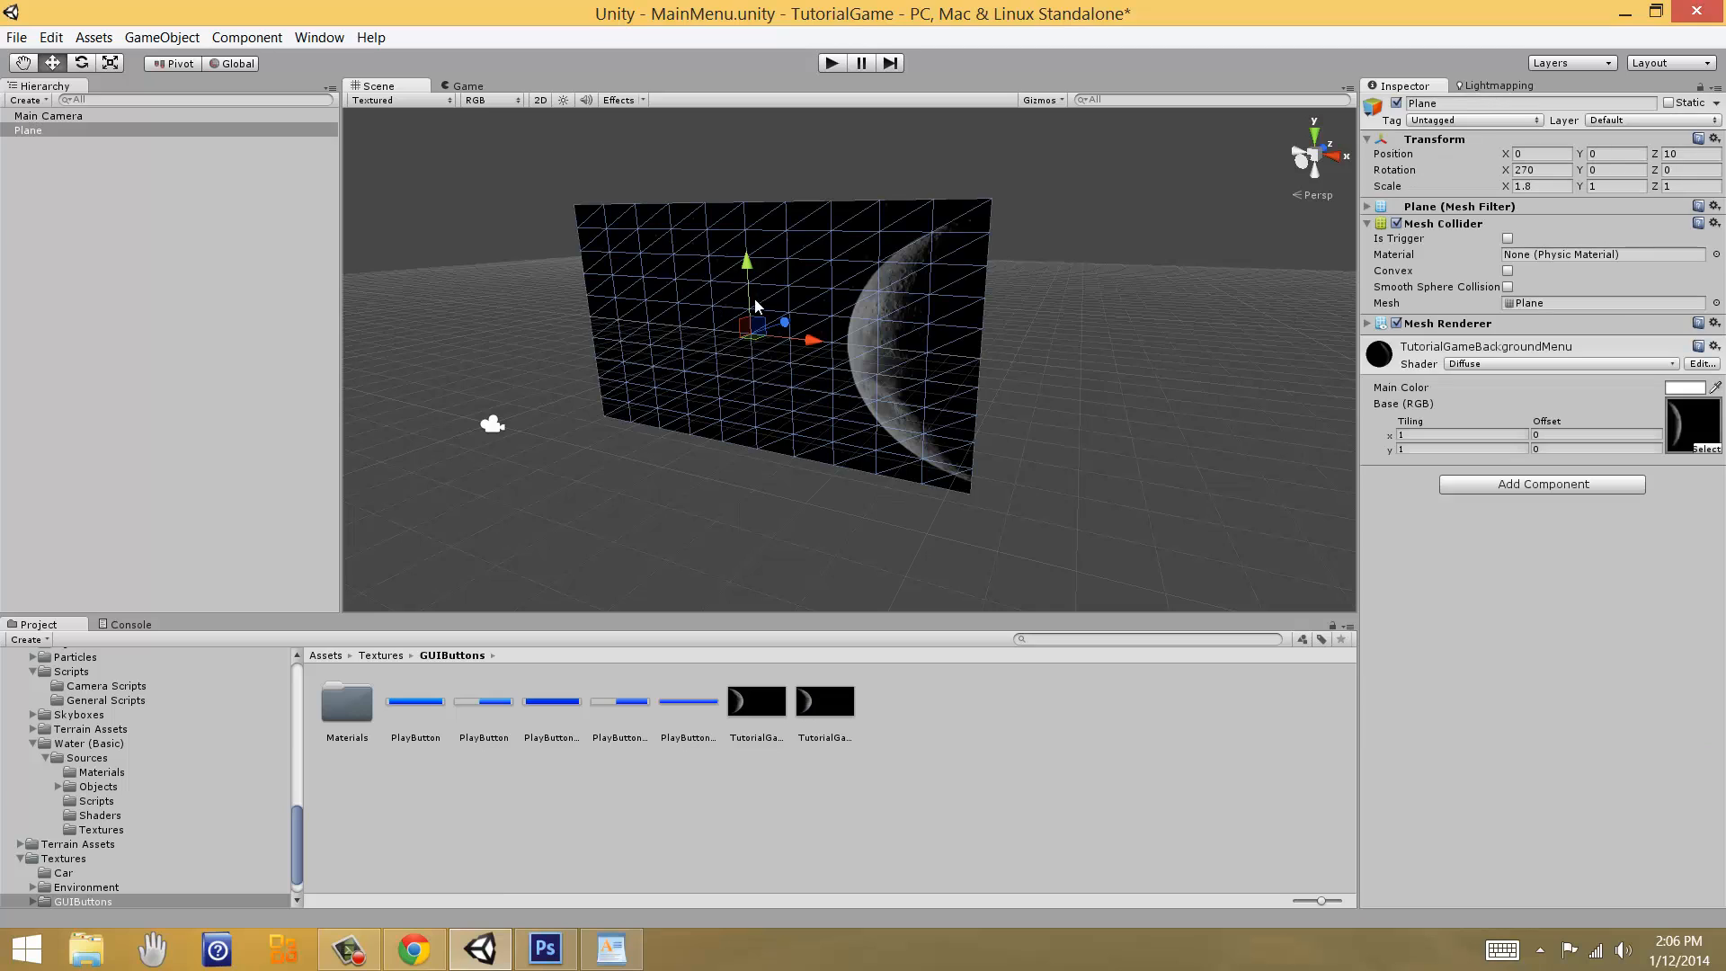
pyautogui.click(81, 63)
pyautogui.moveTo(717, 312); pyautogui.dragTo(696, 348, button='middle')
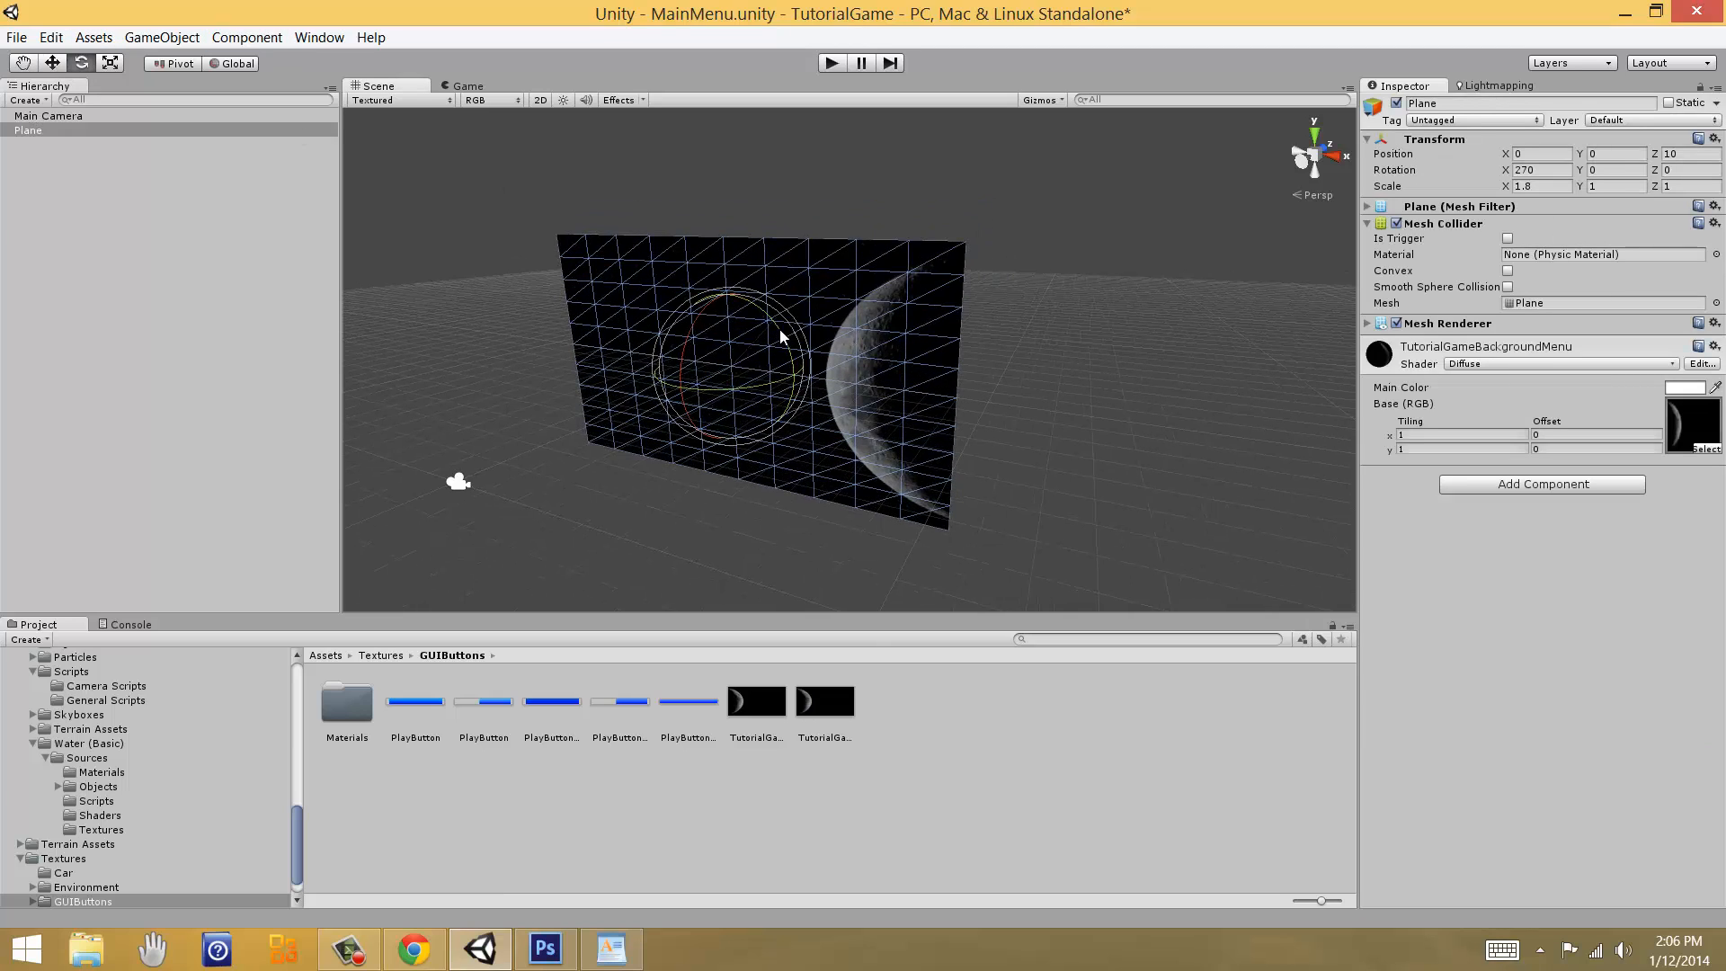
pyautogui.moveTo(779, 328); pyautogui.dragTo(1251, 523)
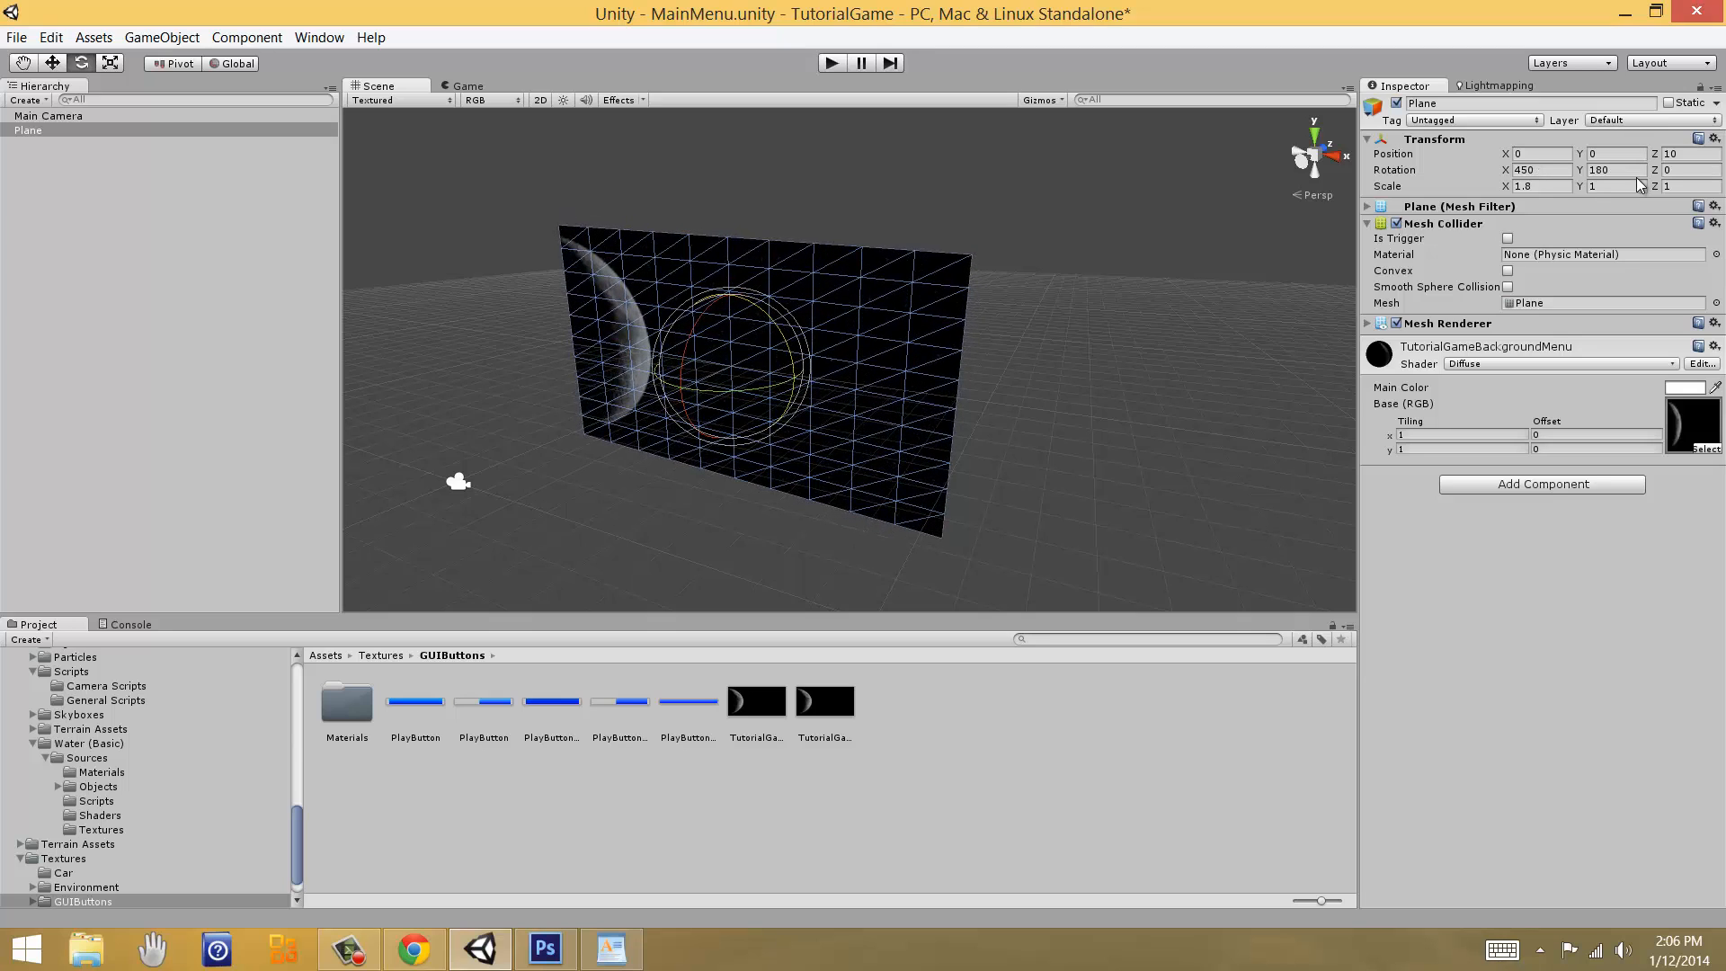
pyautogui.click(469, 87)
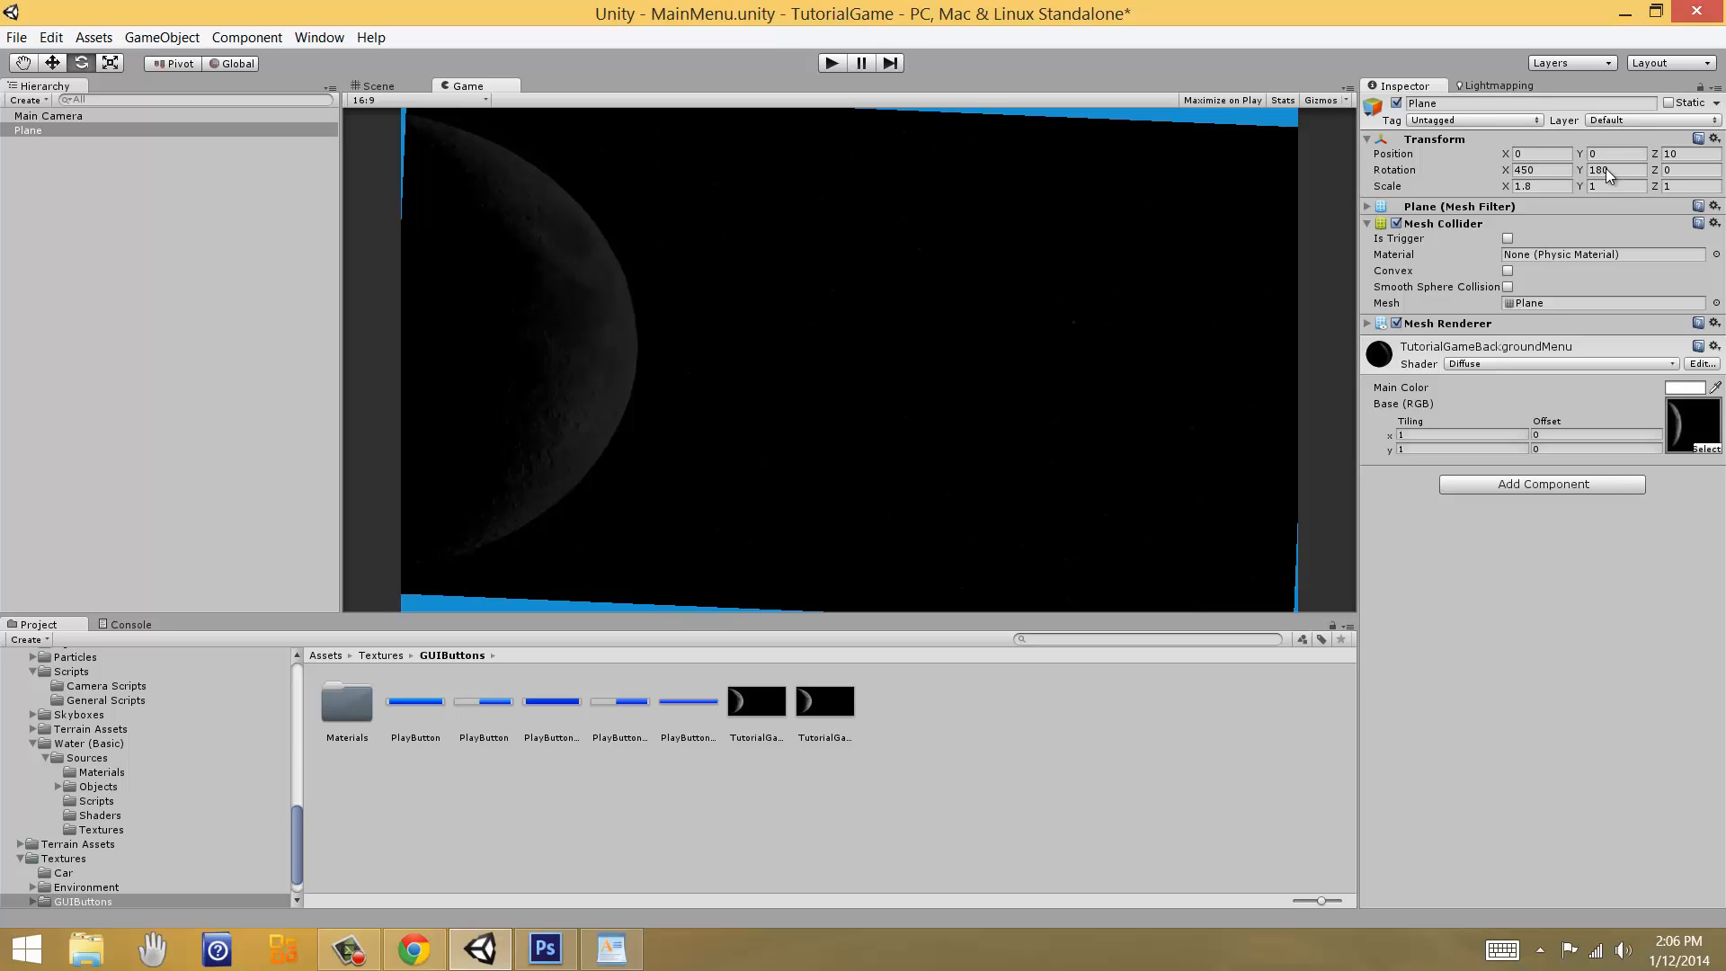
pyautogui.moveTo(1507, 176); pyautogui.dragTo(1497, 176)
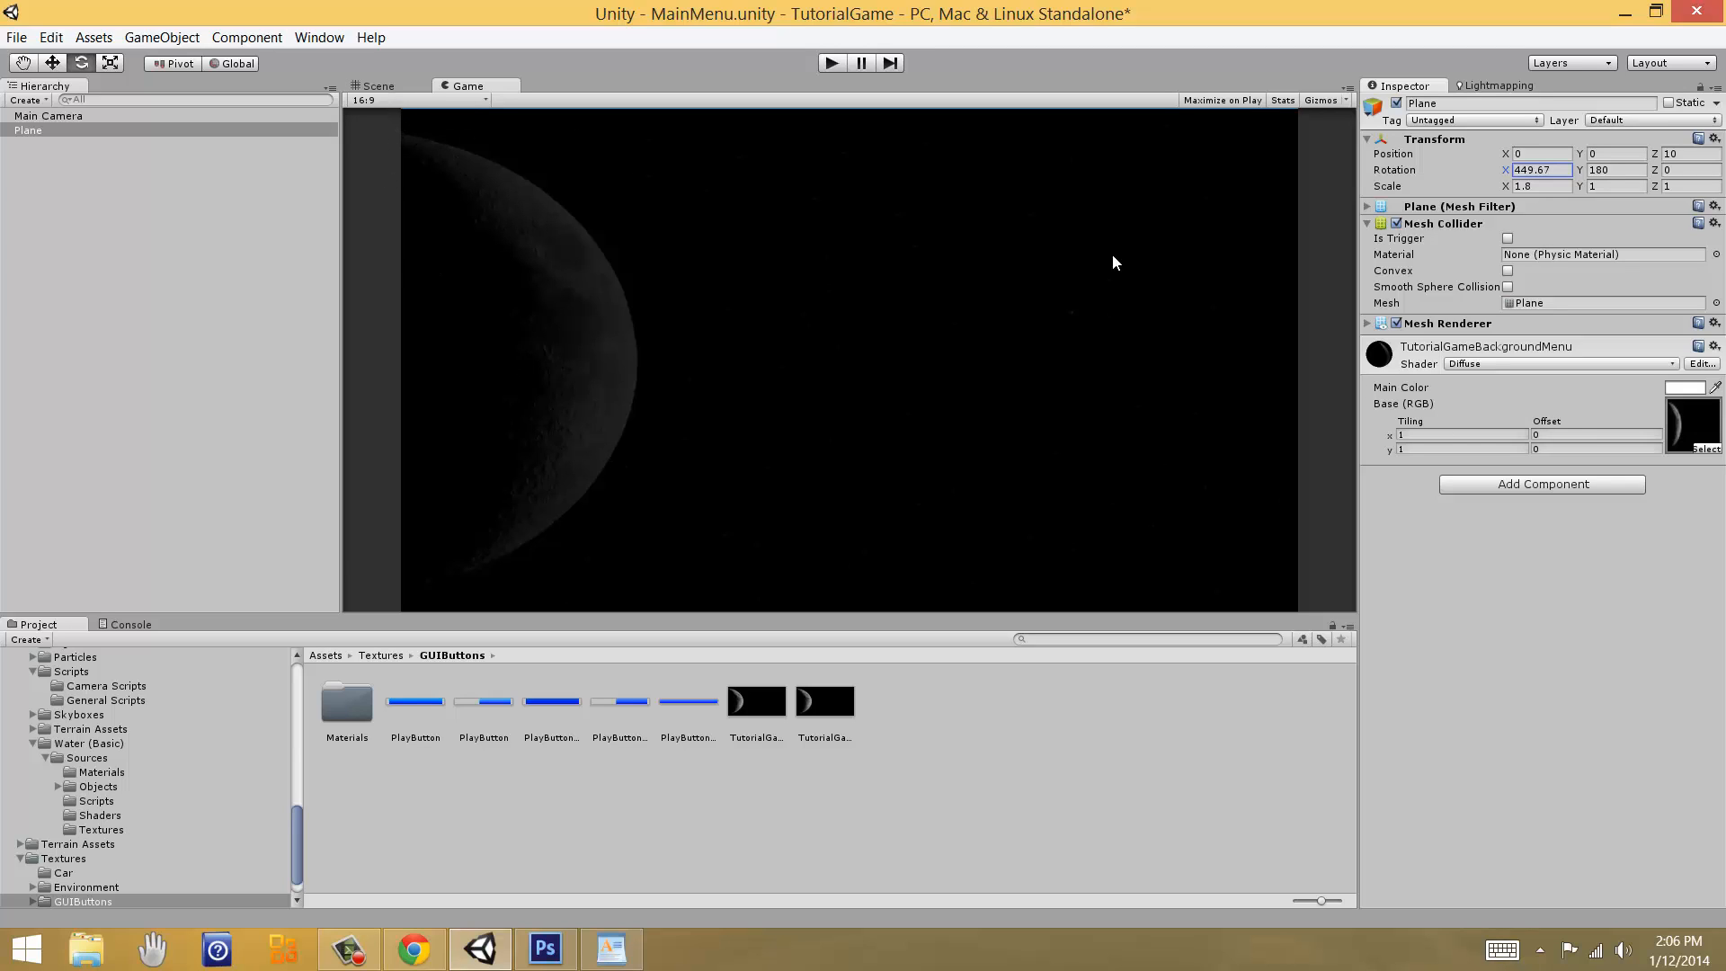
# Step: Return to the Scene view and look at the textured plane from the Back orientation
pyautogui.click(356, 86)
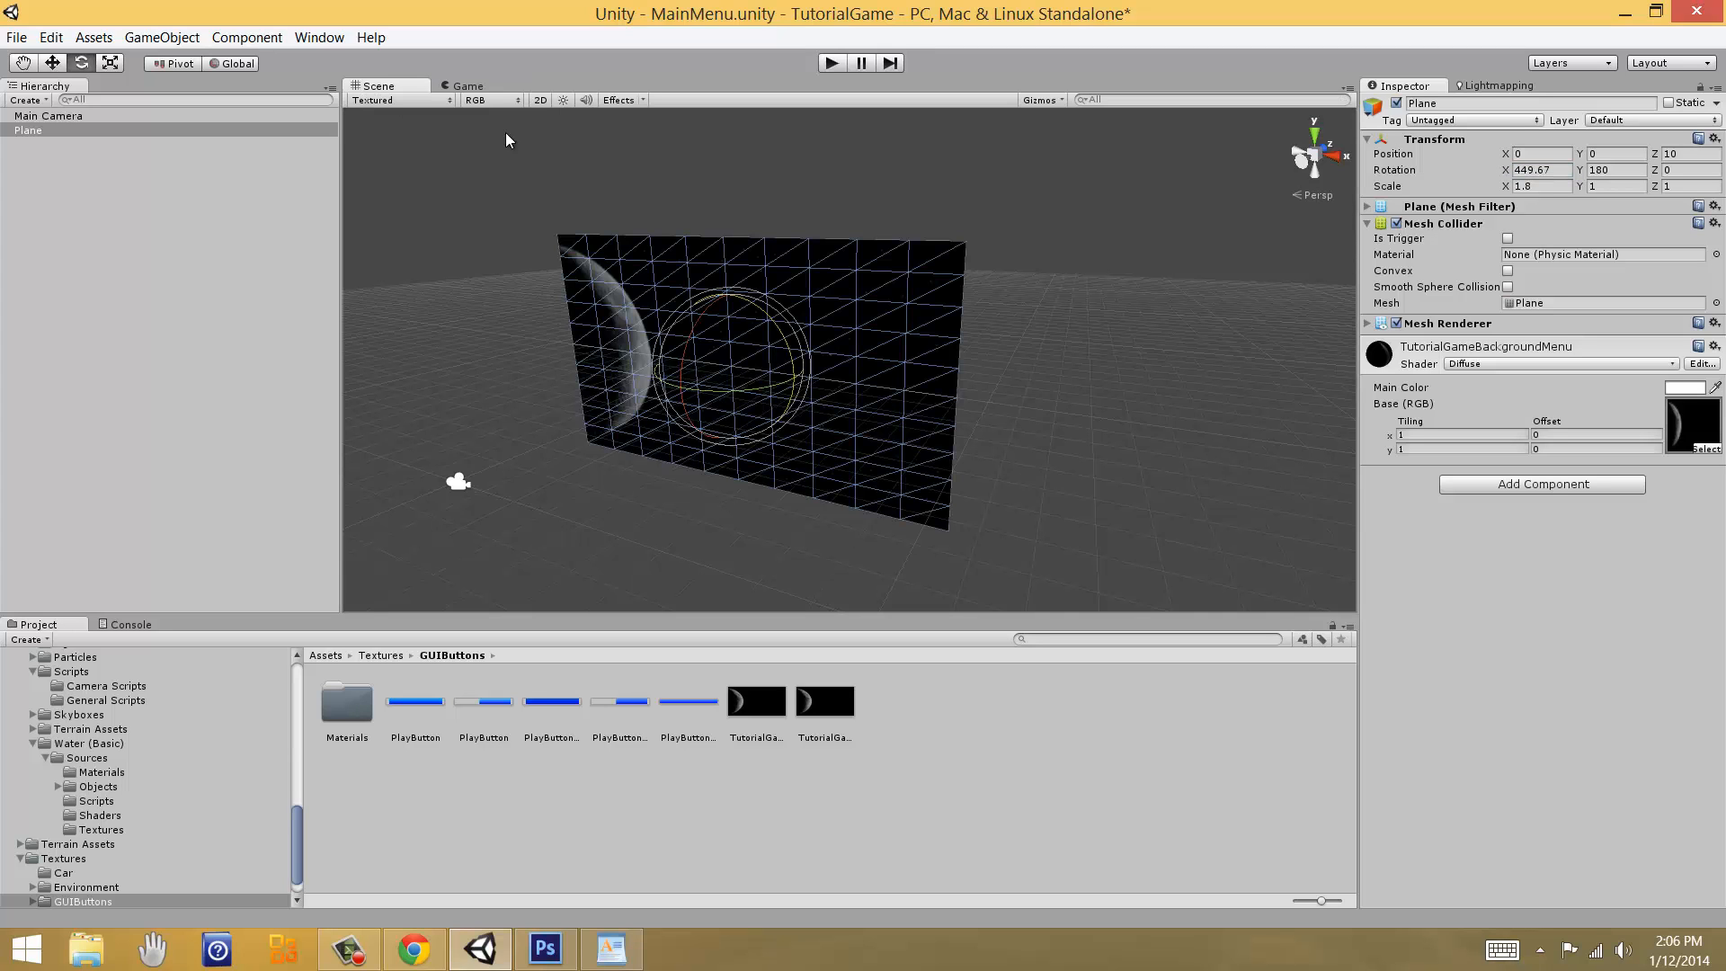
pyautogui.scroll(4, 705, 491)
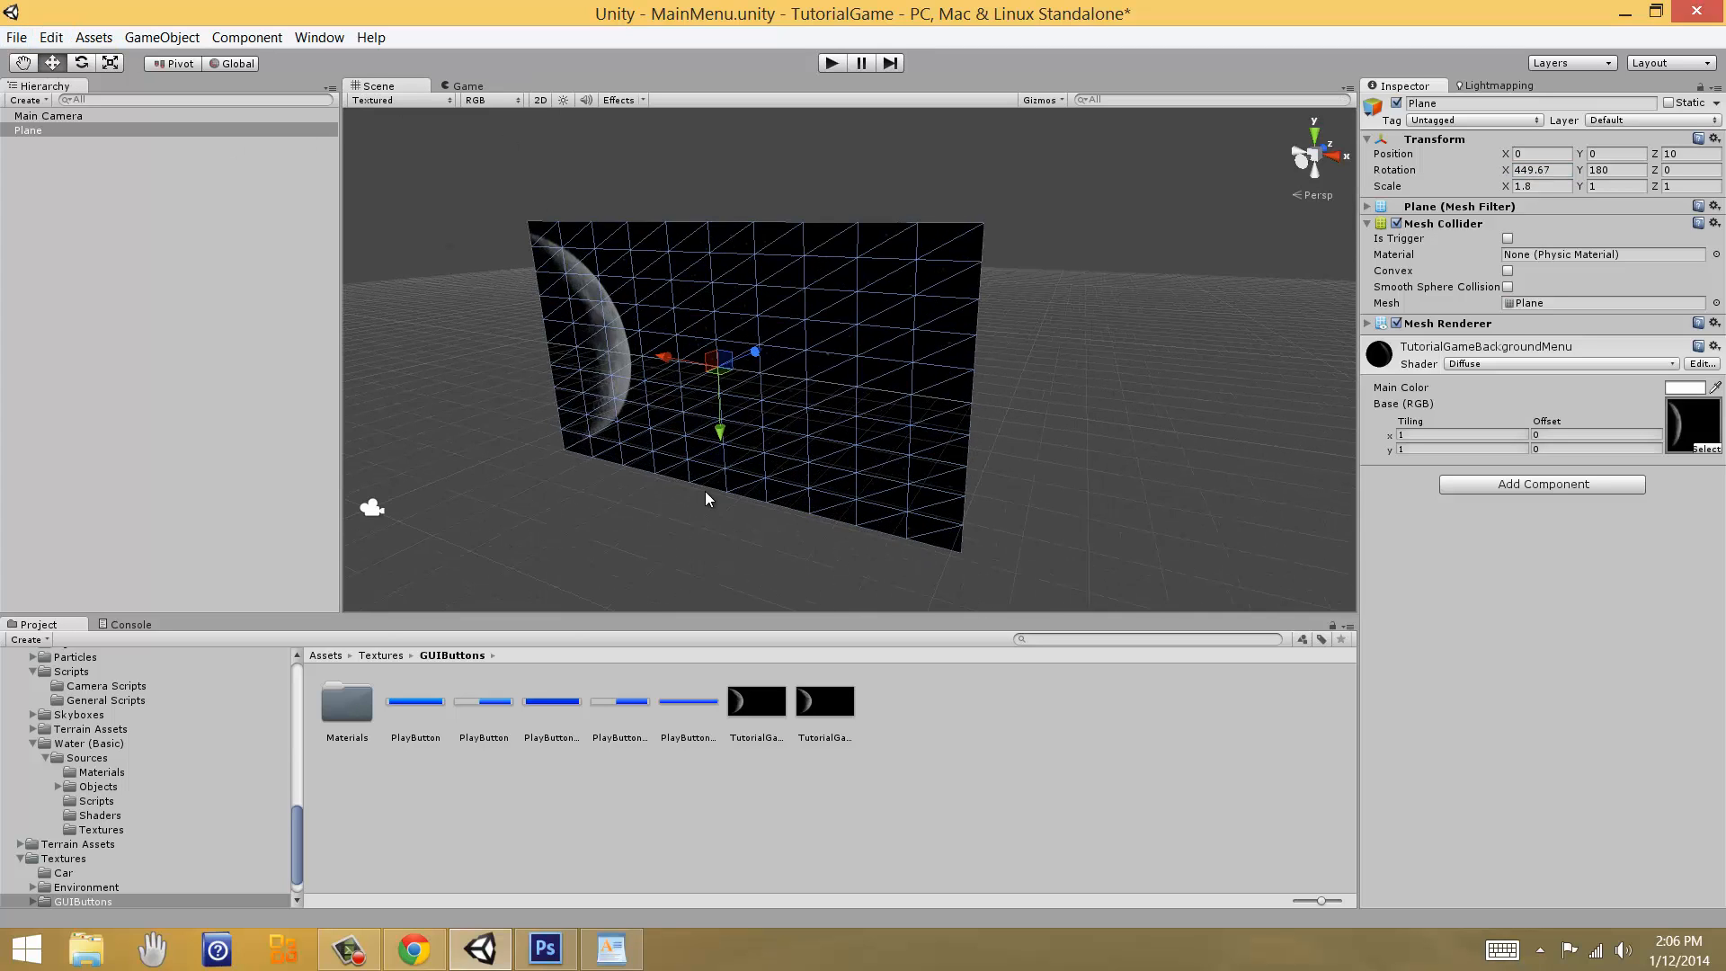
pyautogui.moveTo(705, 491); pyautogui.dragTo(1144, 210, button='middle')
pyautogui.click(1304, 165)
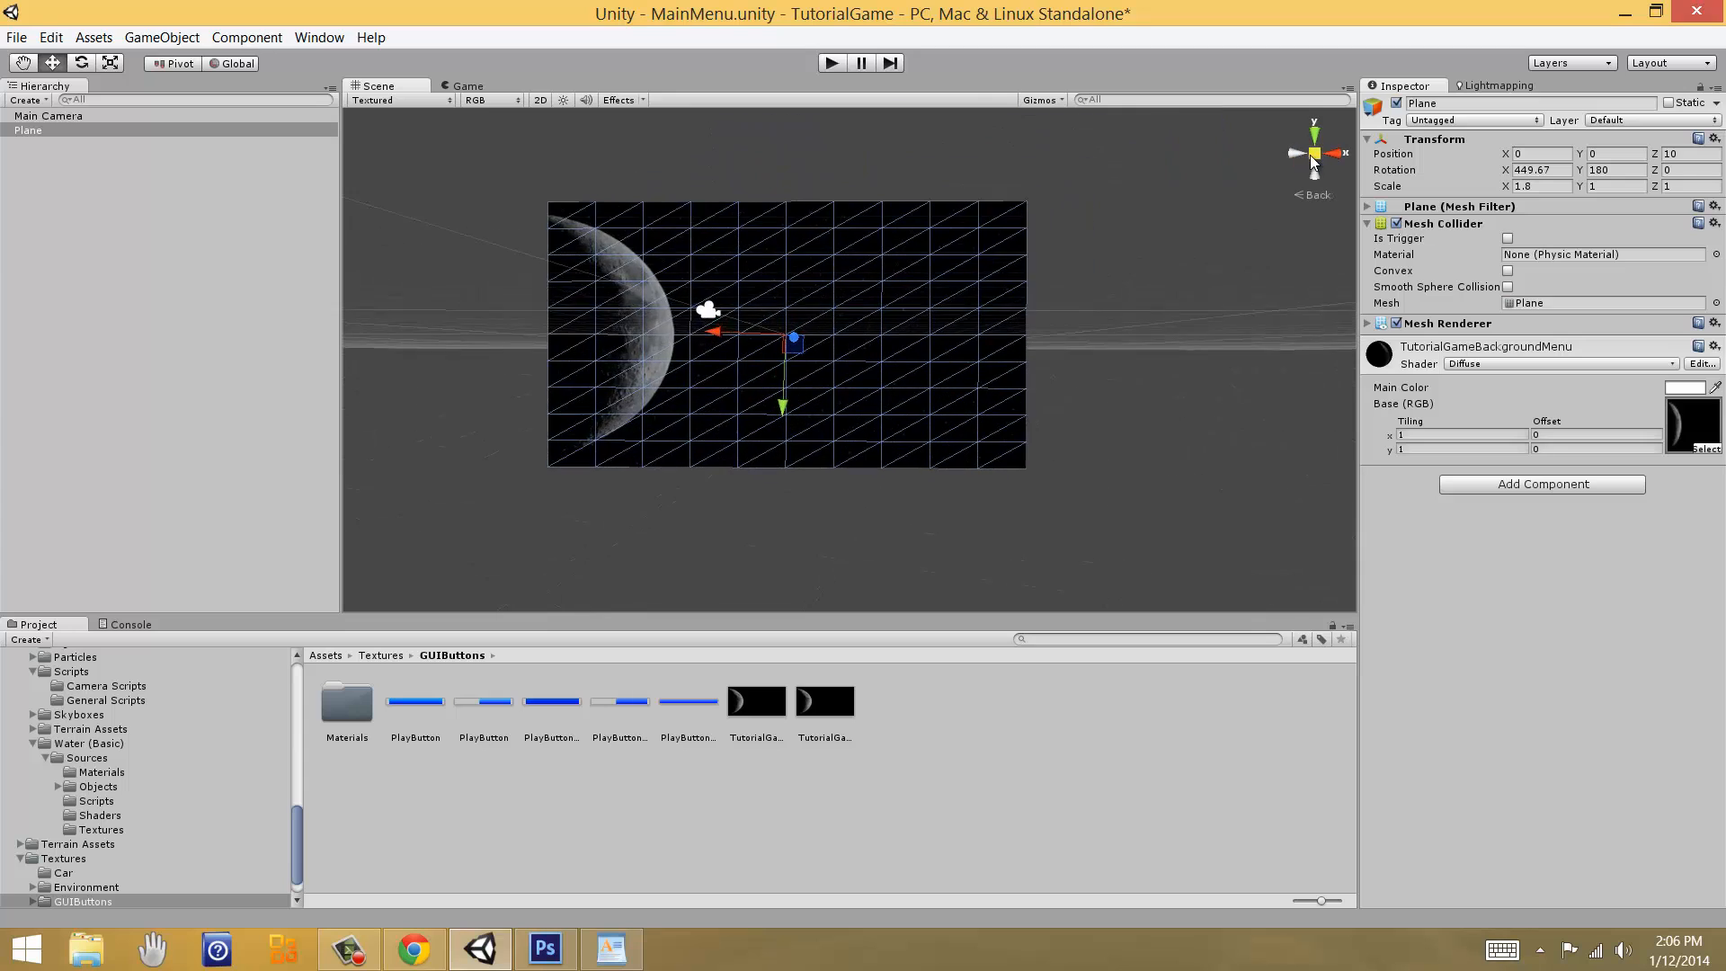
# Step: Frame the plane in the Scene view and rotate it to an X rotation of 450
pyautogui.scroll(3, 1025, 261)
pyautogui.press('f')
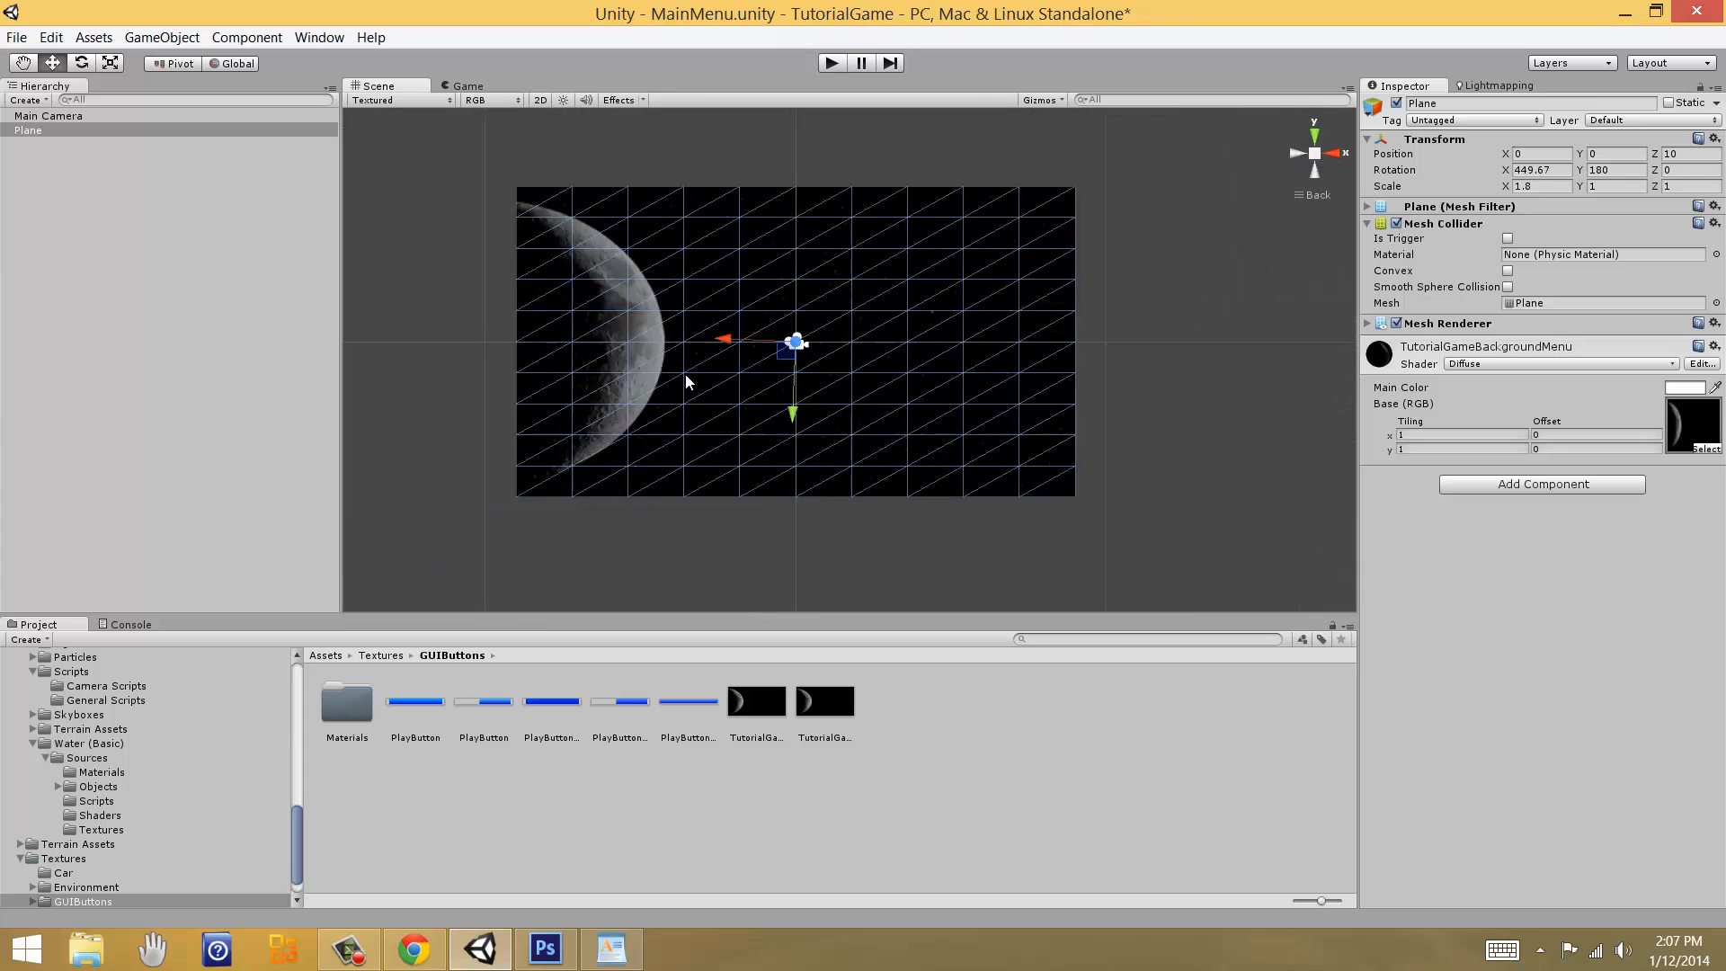
pyautogui.scroll(3, 903, 396)
pyautogui.scroll(2, 861, 336)
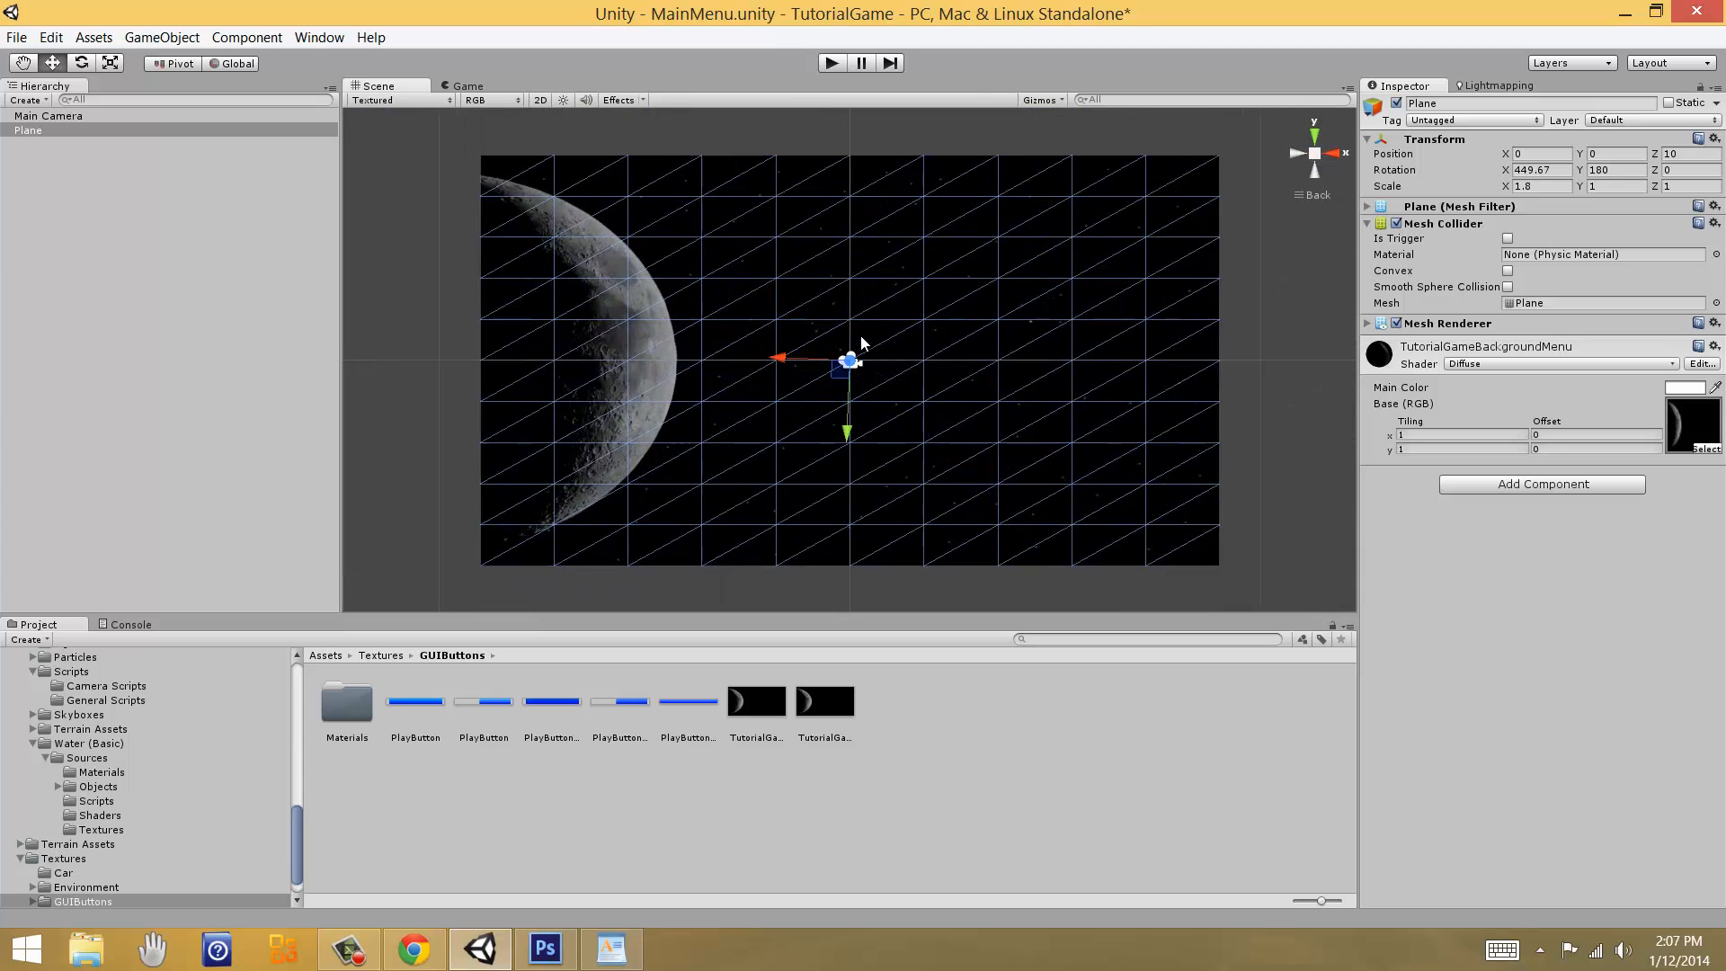
pyautogui.click(80, 63)
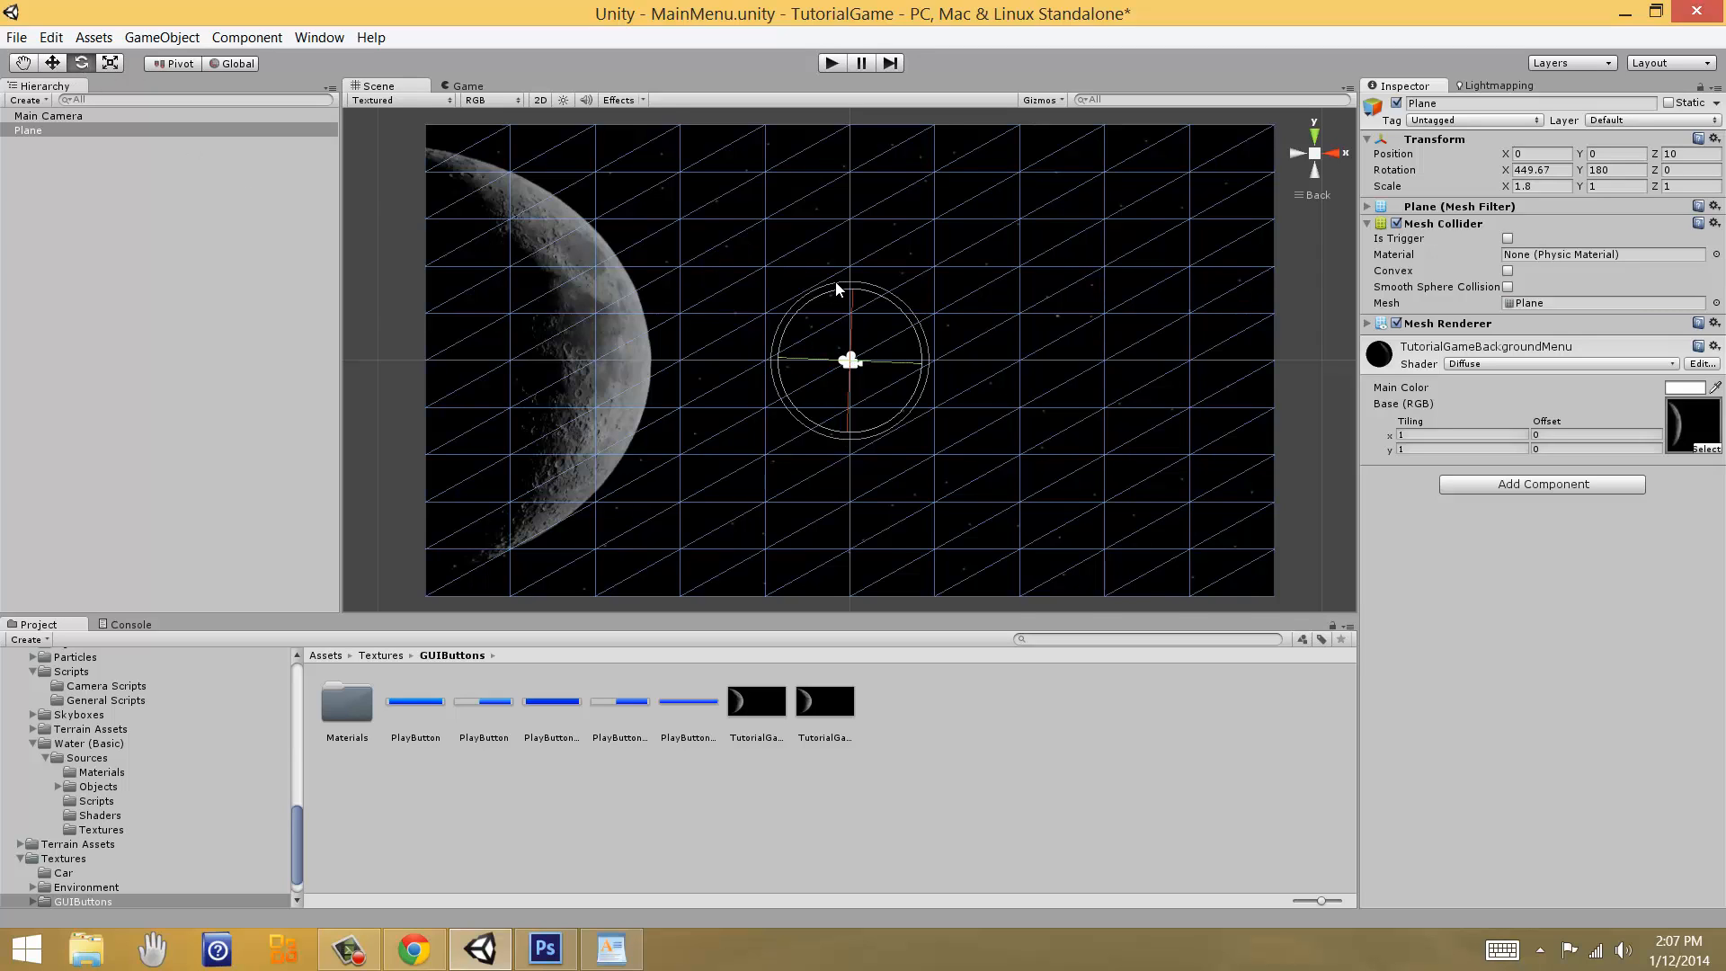
pyautogui.moveTo(834, 285); pyautogui.dragTo(836, 288)
pyautogui.moveTo(835, 283); pyautogui.dragTo(836, 283)
pyautogui.click(53, 63)
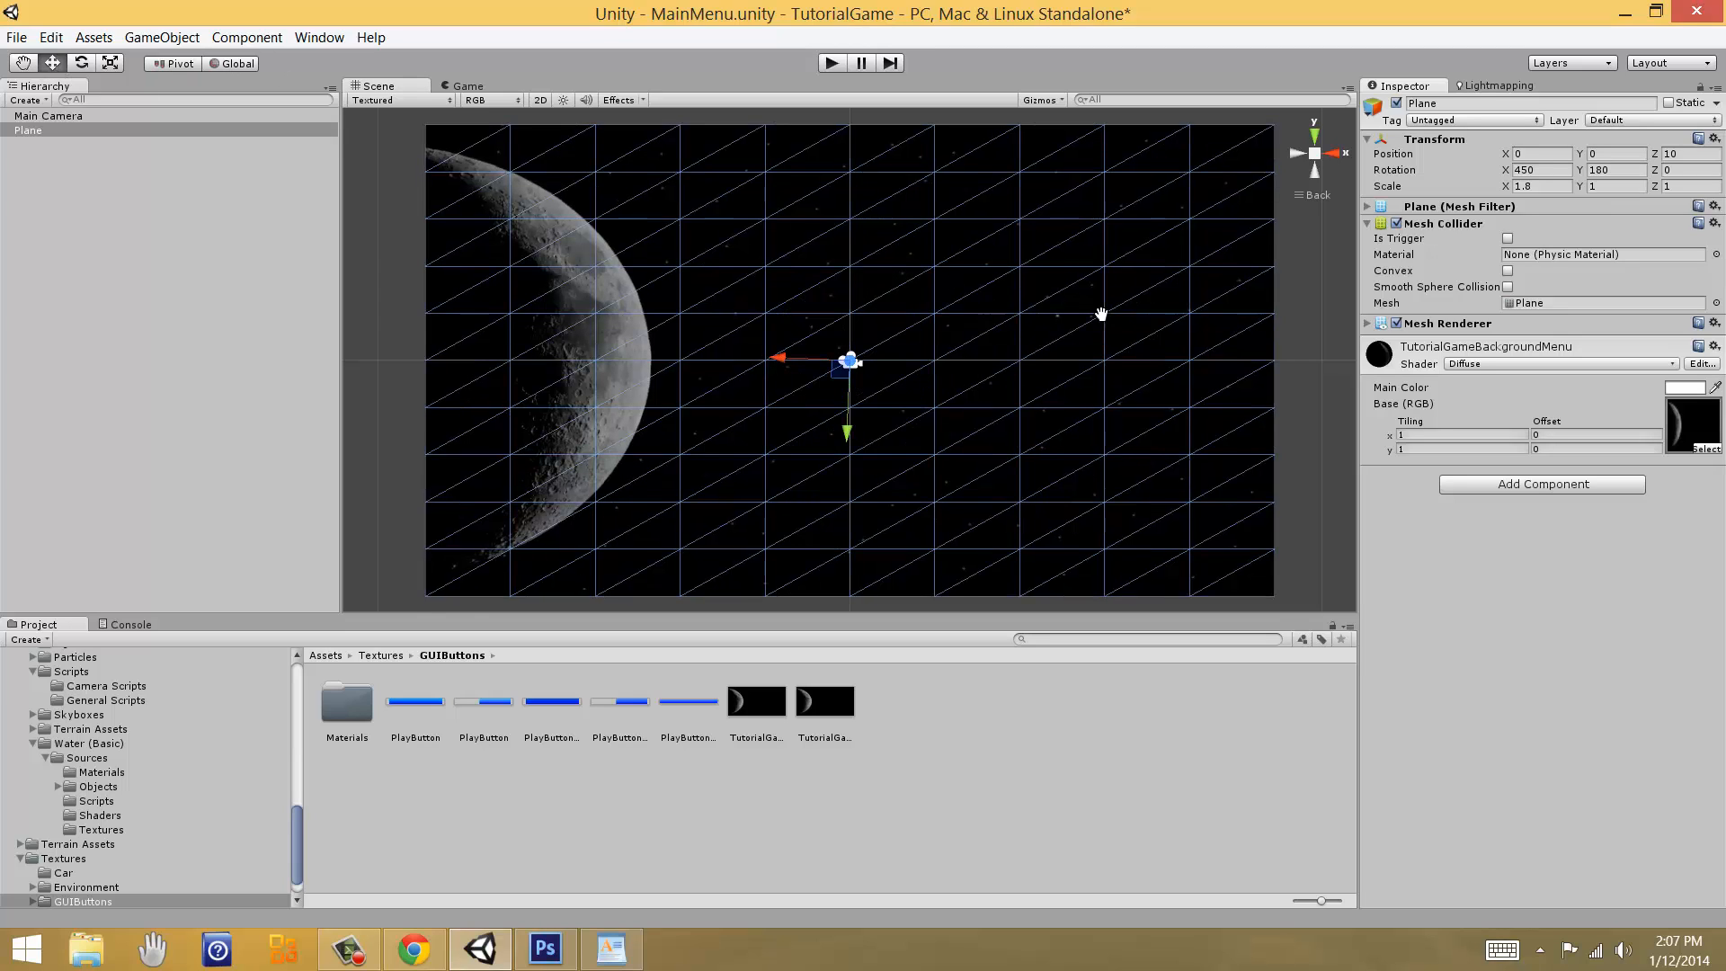
# Step: Change the shader of the plane's TutorialGameBackgroundMenu material to Unlit/Texture and check the plane in the Game view
pyautogui.keyDown('alt'); pyautogui.moveTo(1098, 312); pyautogui.dragTo(989, 364); pyautogui.keyUp('alt')
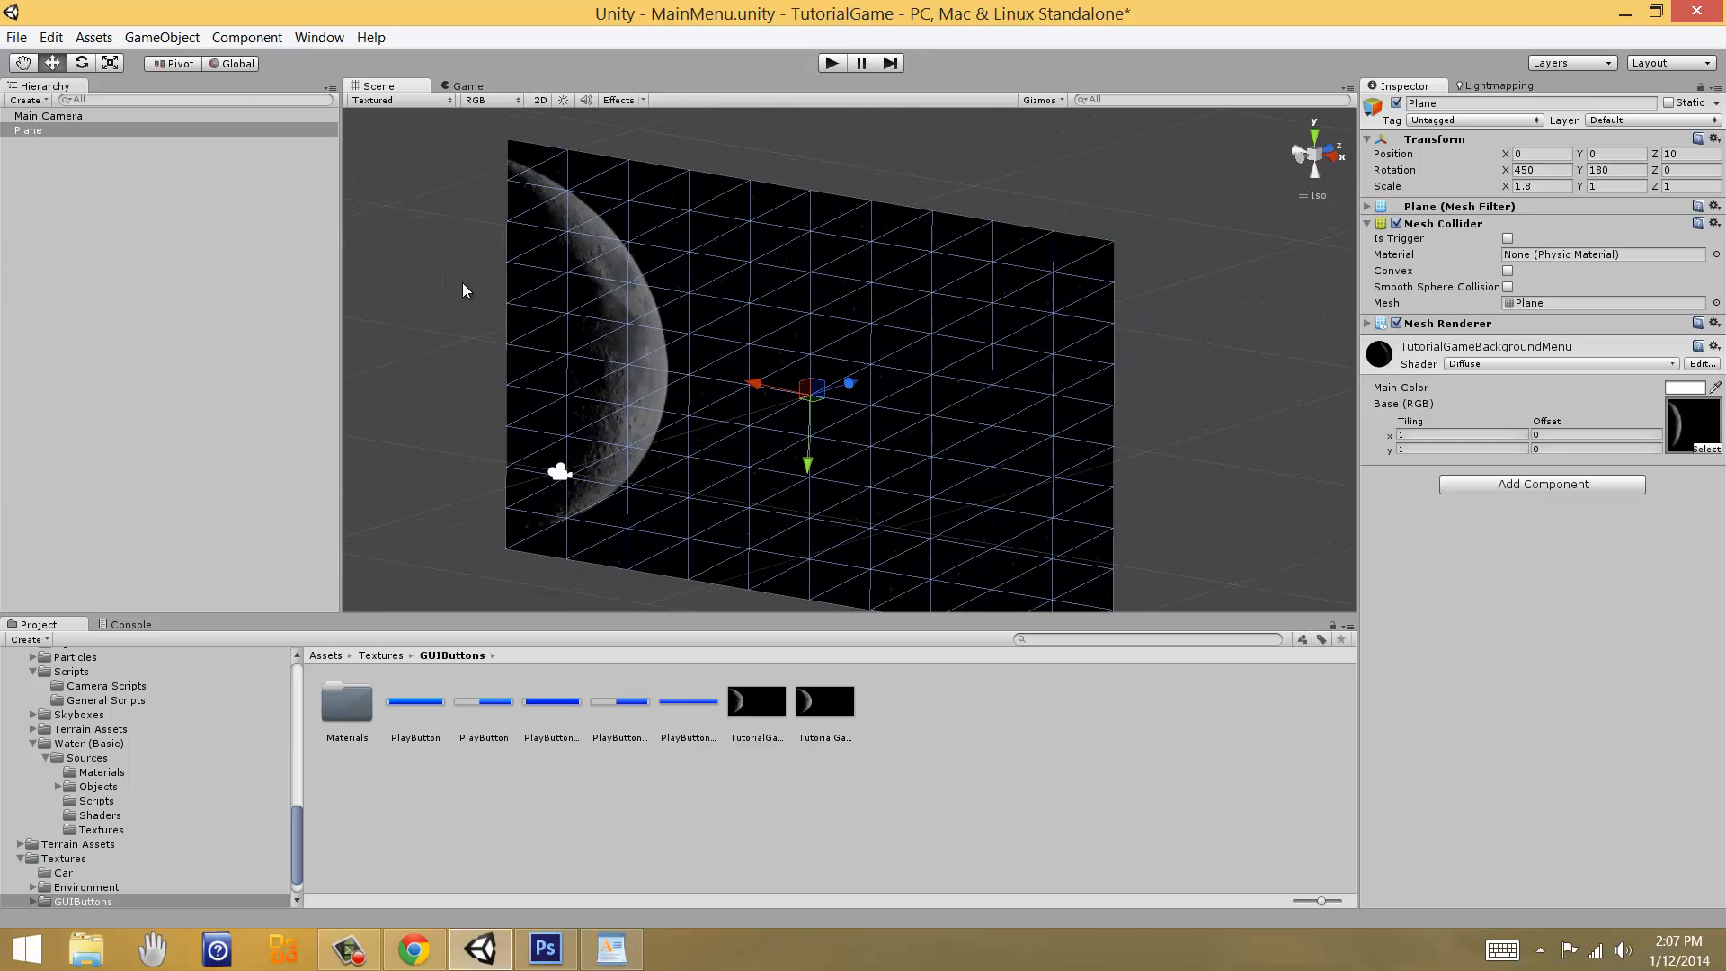
pyautogui.click(1519, 364)
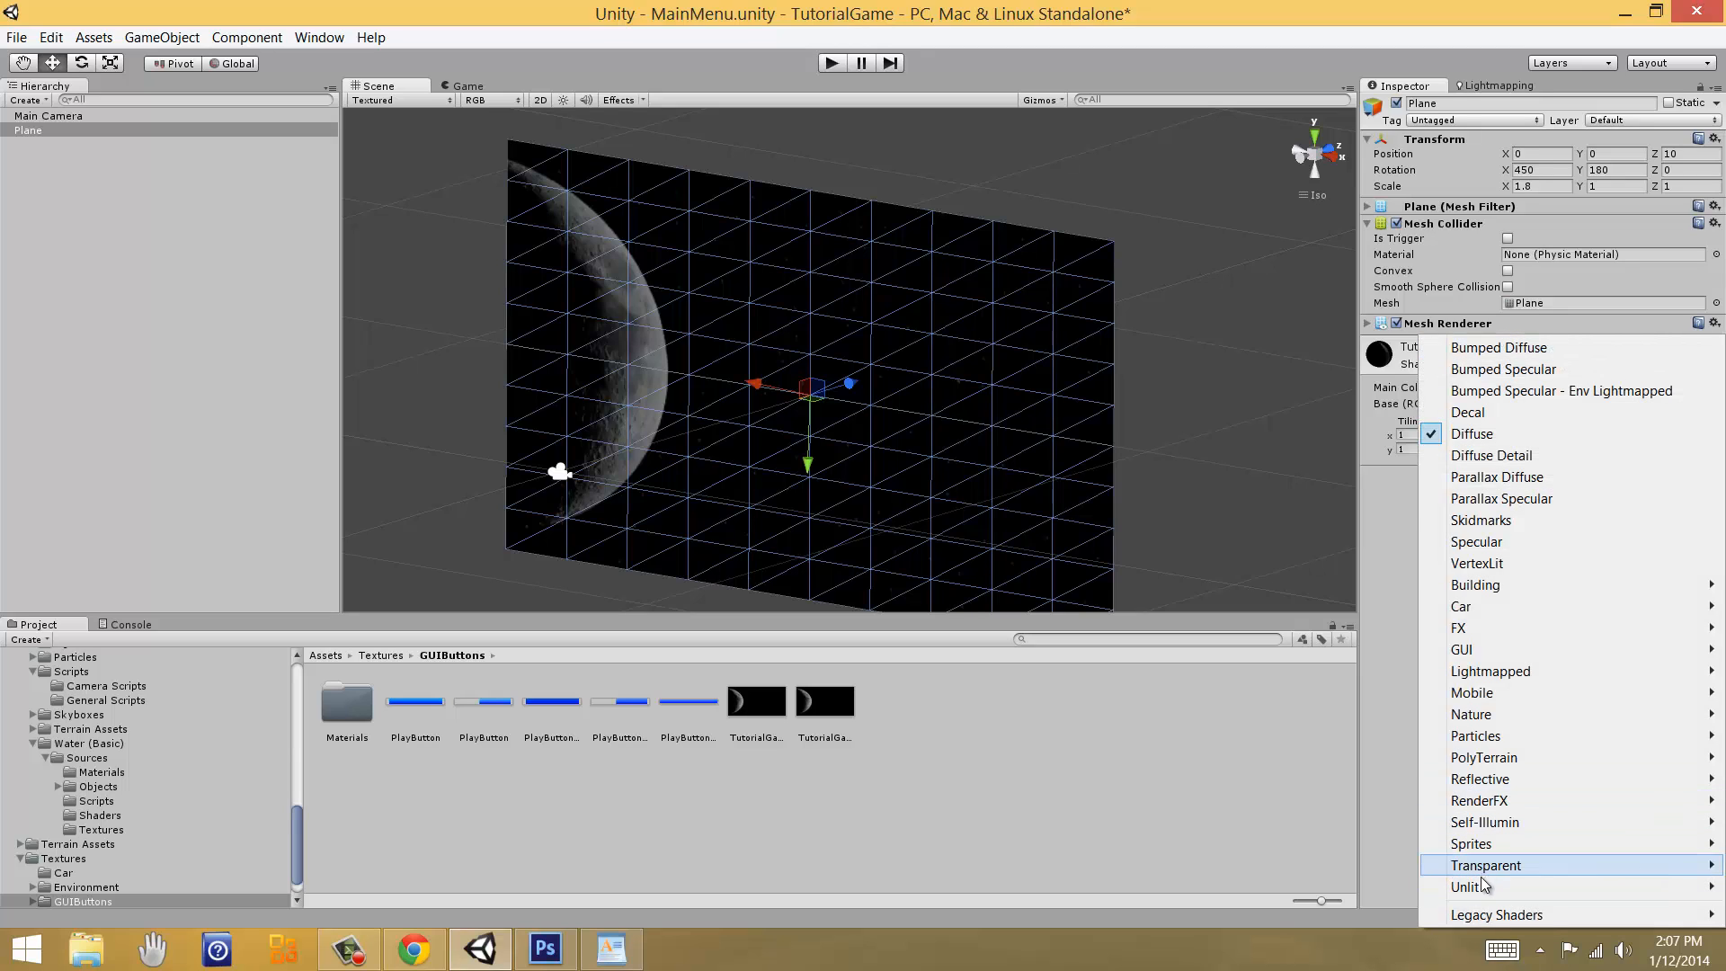
pyautogui.moveTo(1481, 886)
pyautogui.click(1374, 887)
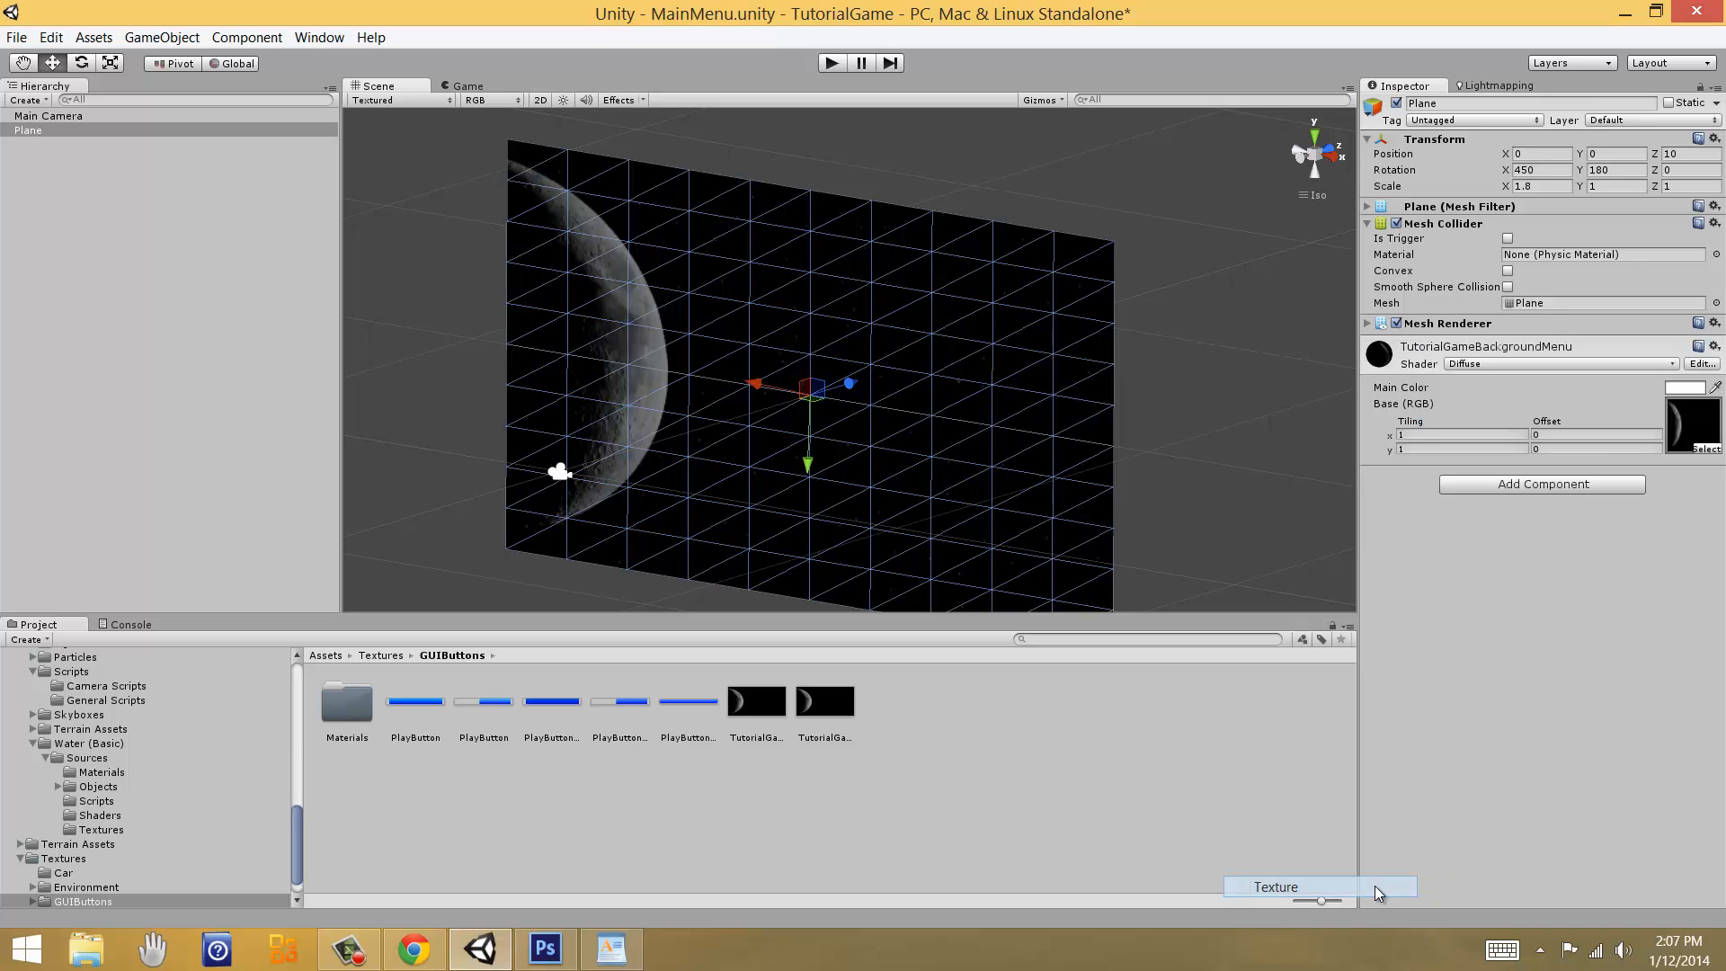
pyautogui.click(466, 85)
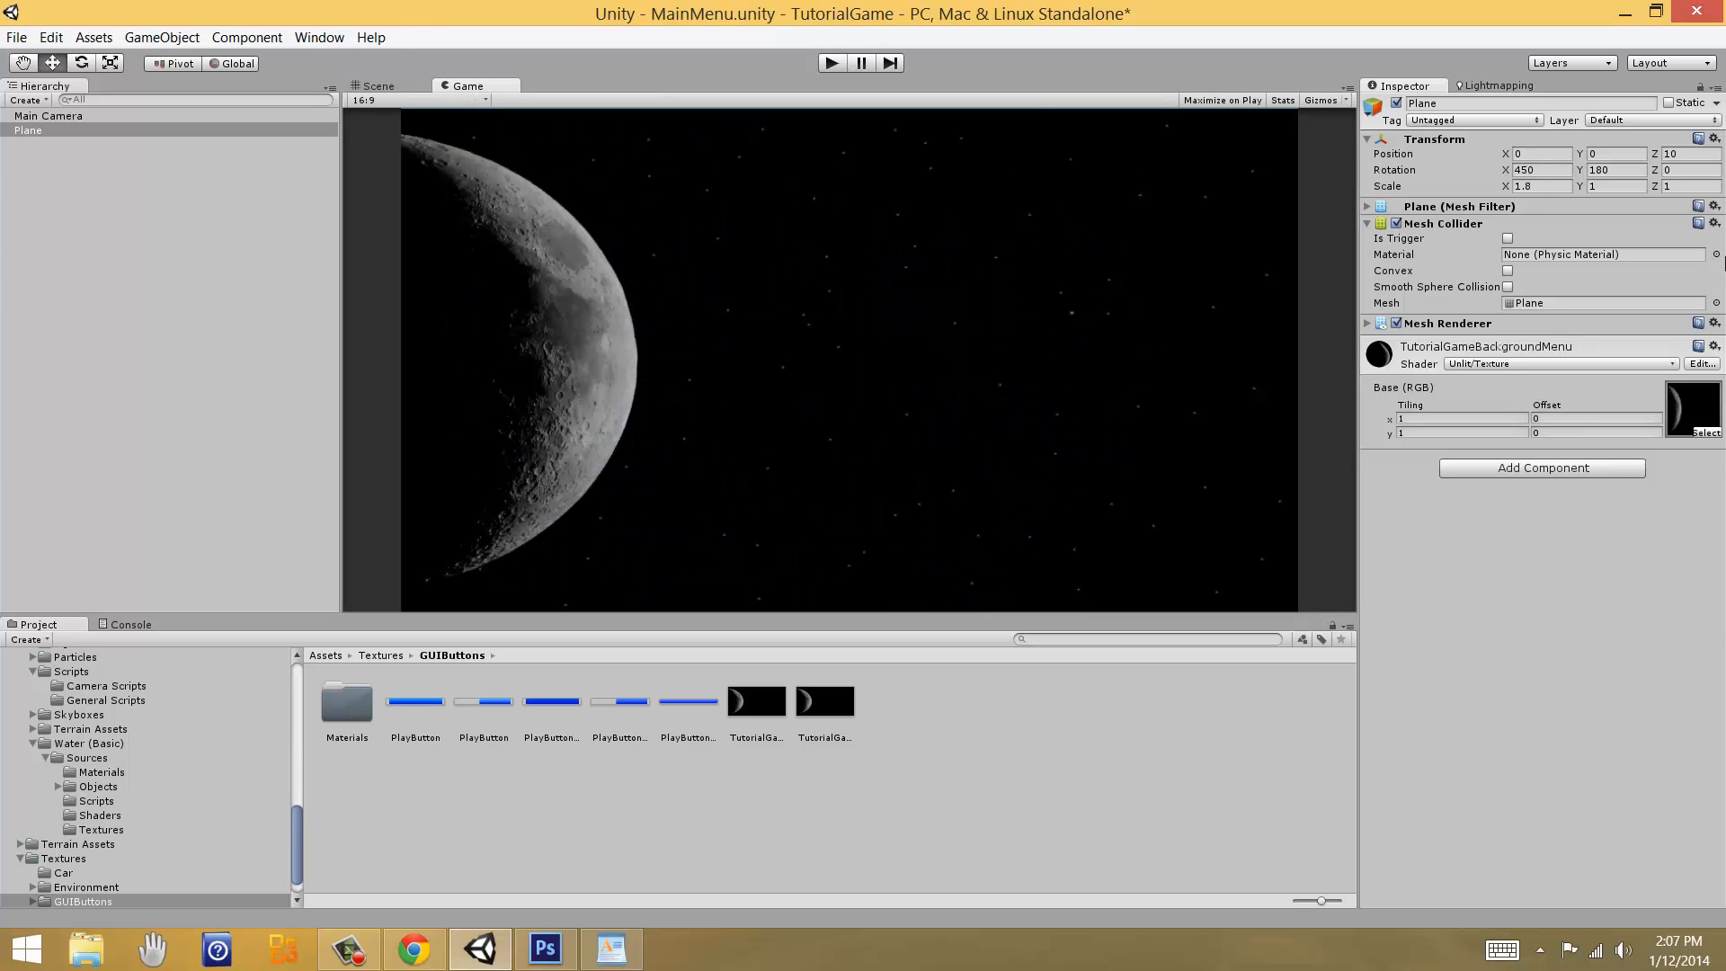
# Step: Set the plane's Y position to 0.01
pyautogui.click(1628, 153)
pyautogui.write('.1')
pyautogui.press('BackSpace')
pyautogui.write('02')
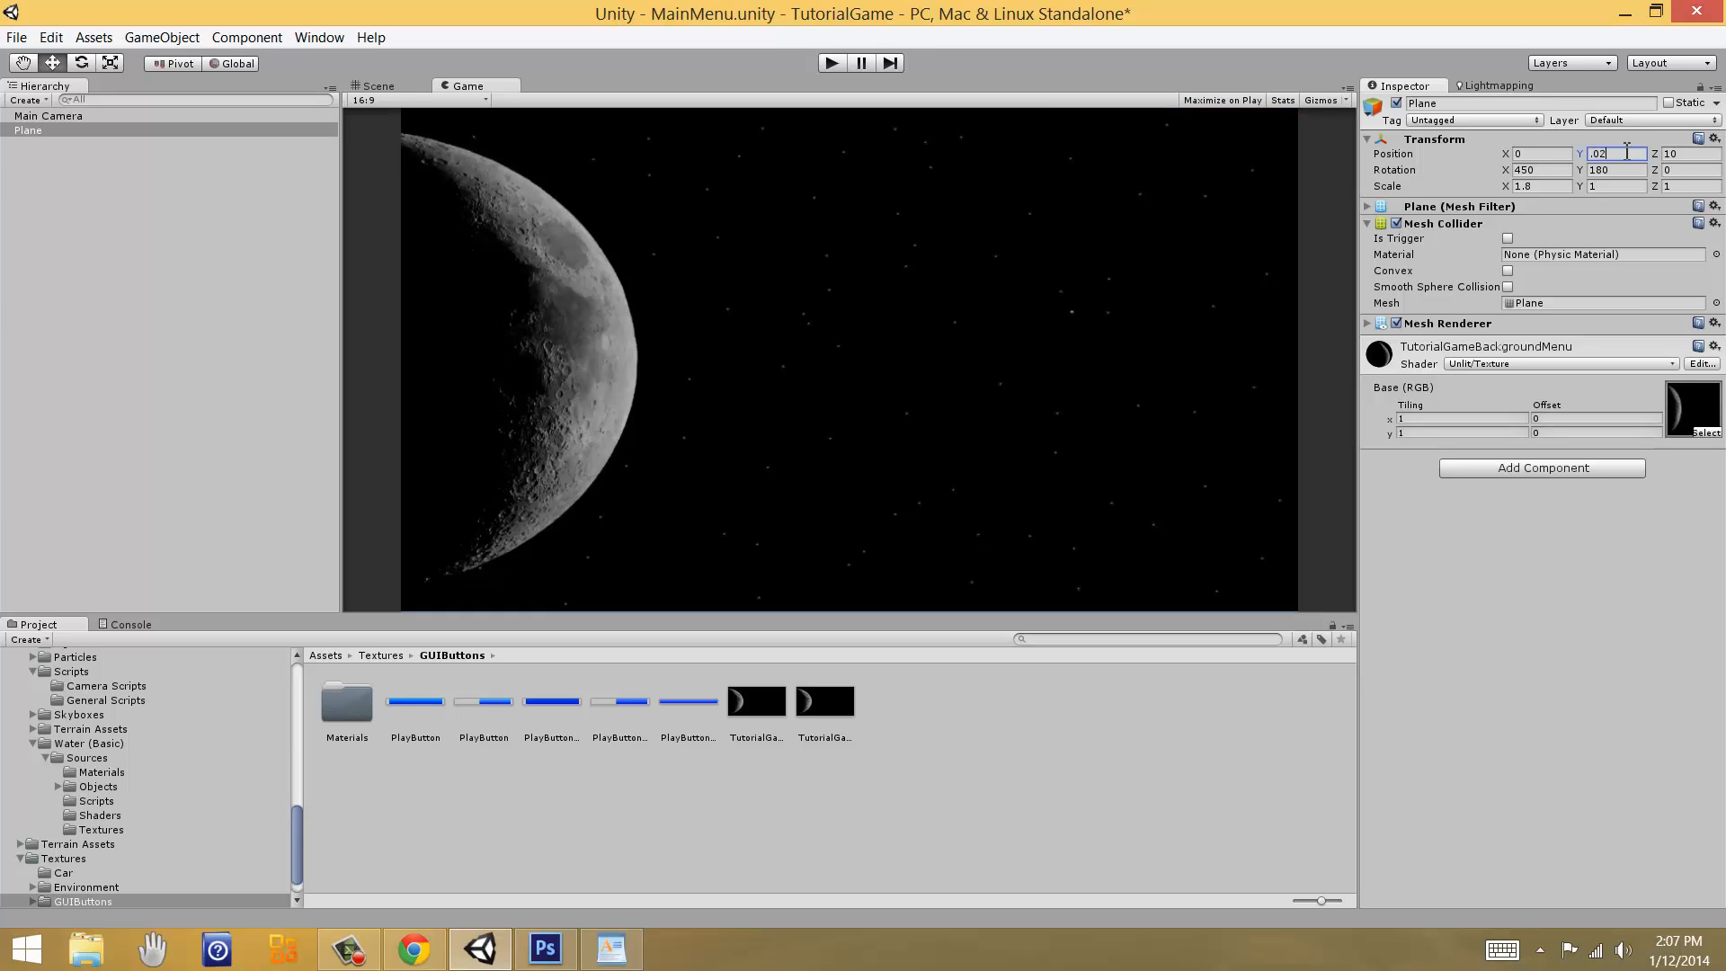
pyautogui.write('1')
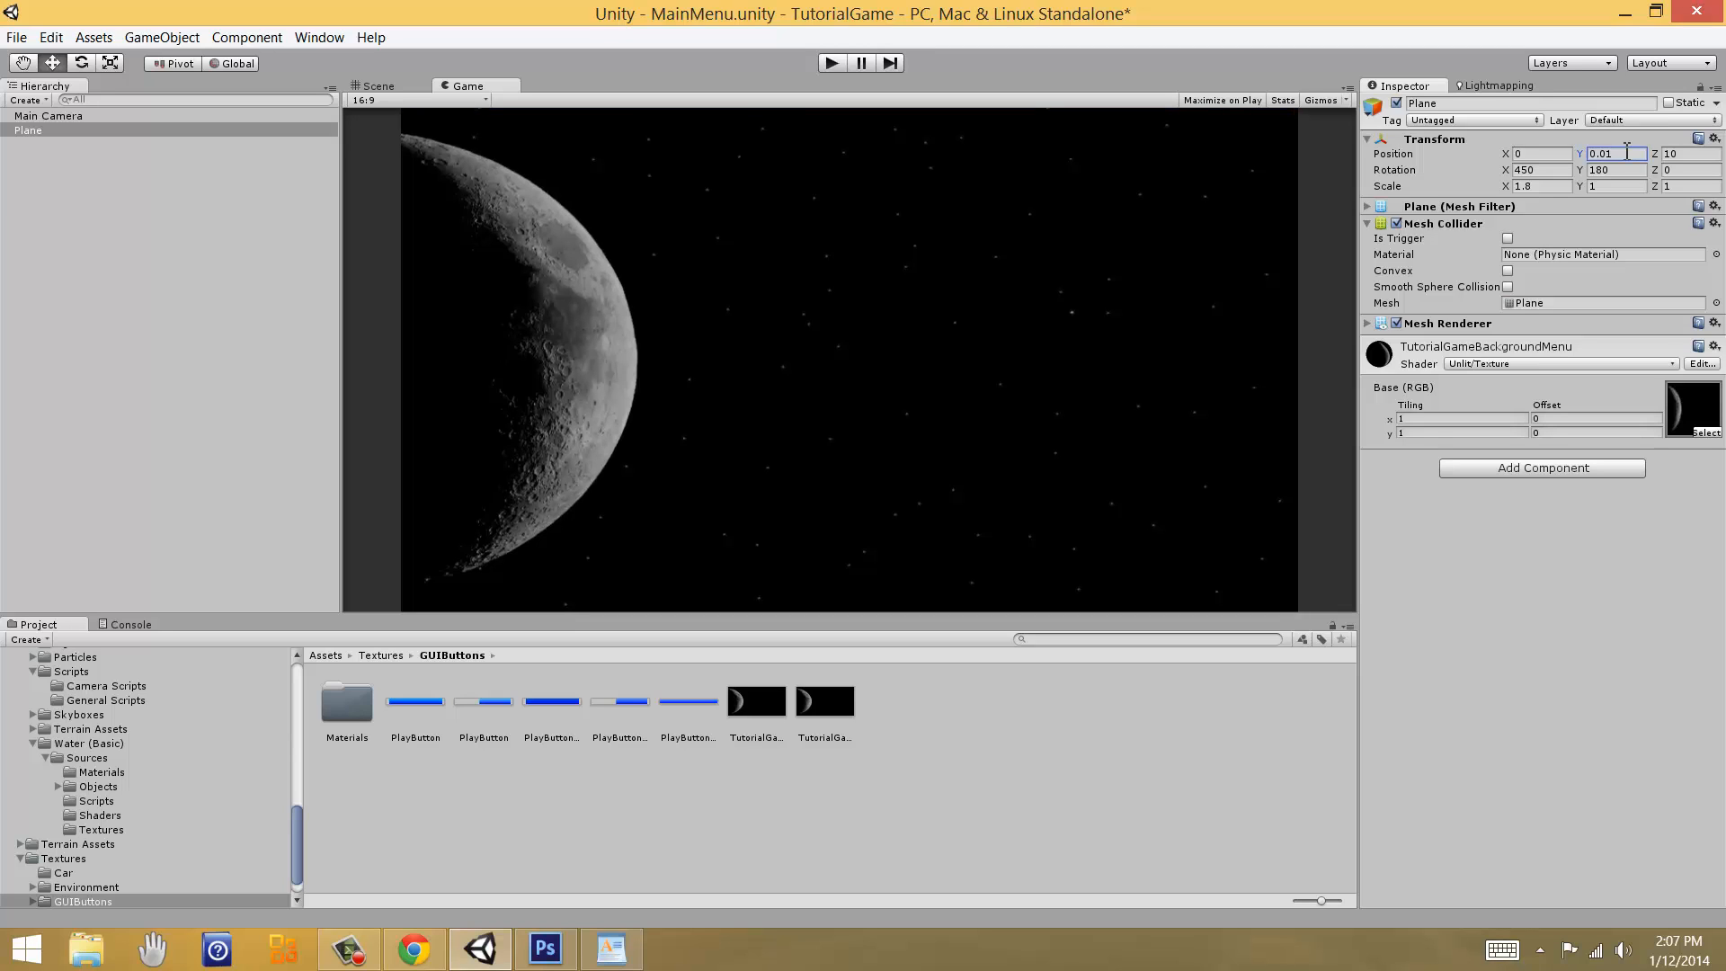
# Step: Test the main menu in play mode by visiting the About page, going back and starting the game, and stop playing
pyautogui.click(829, 63)
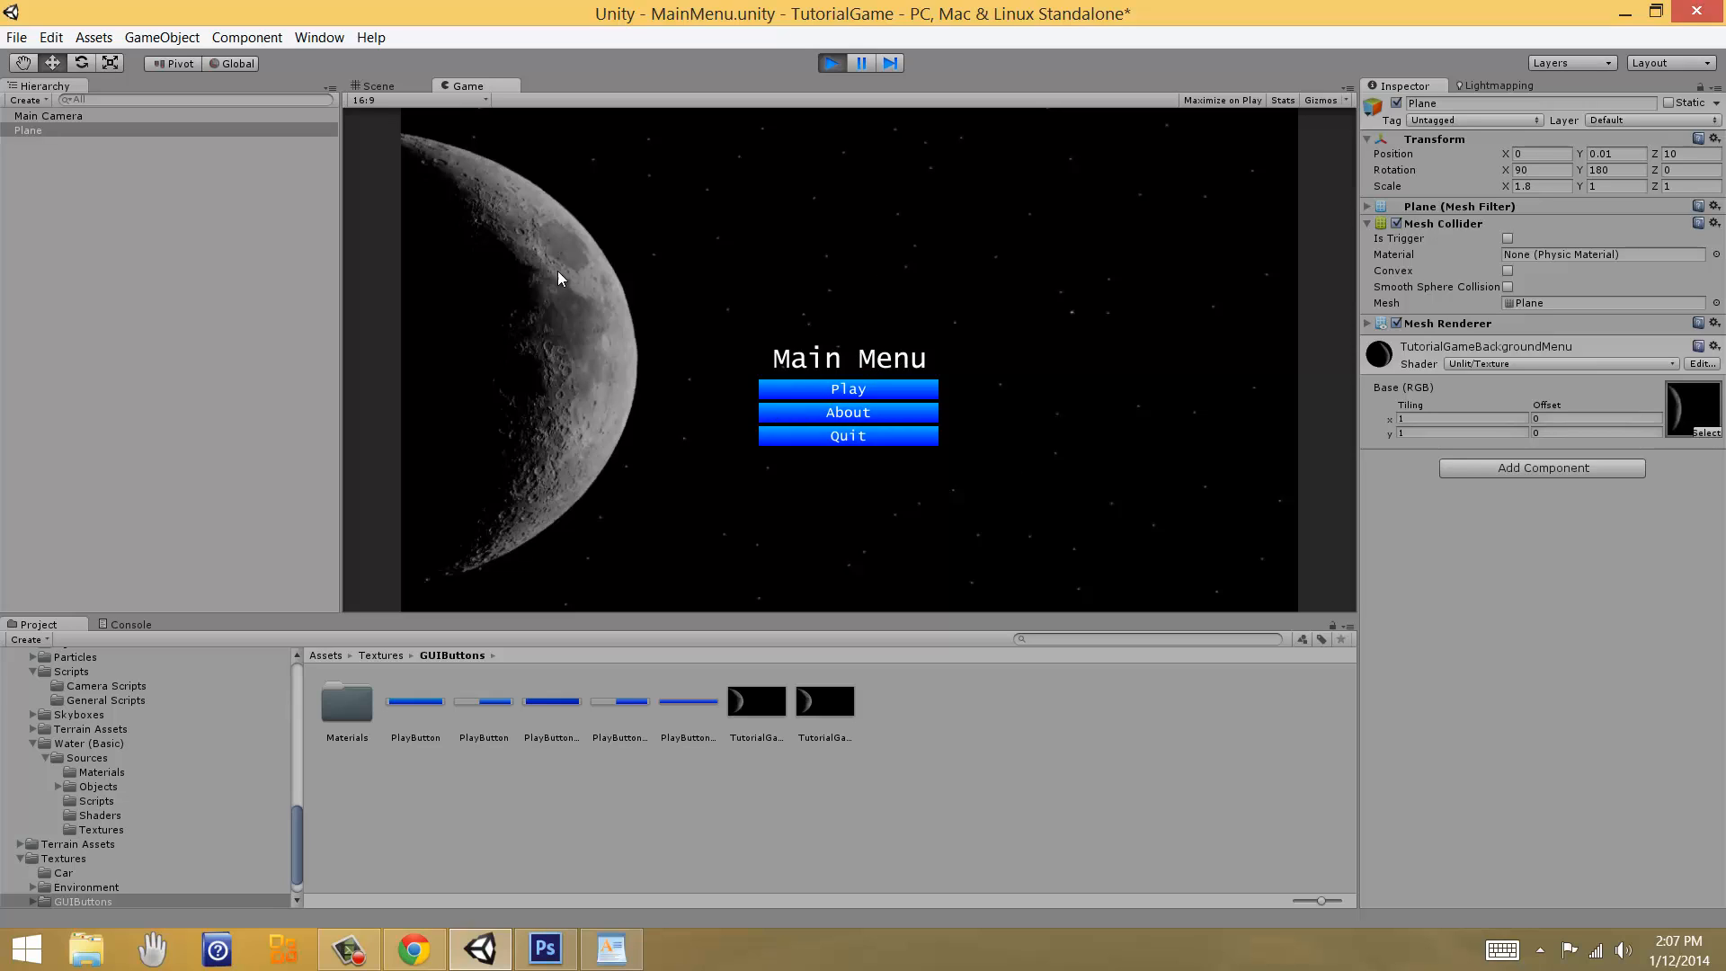
pyautogui.click(861, 412)
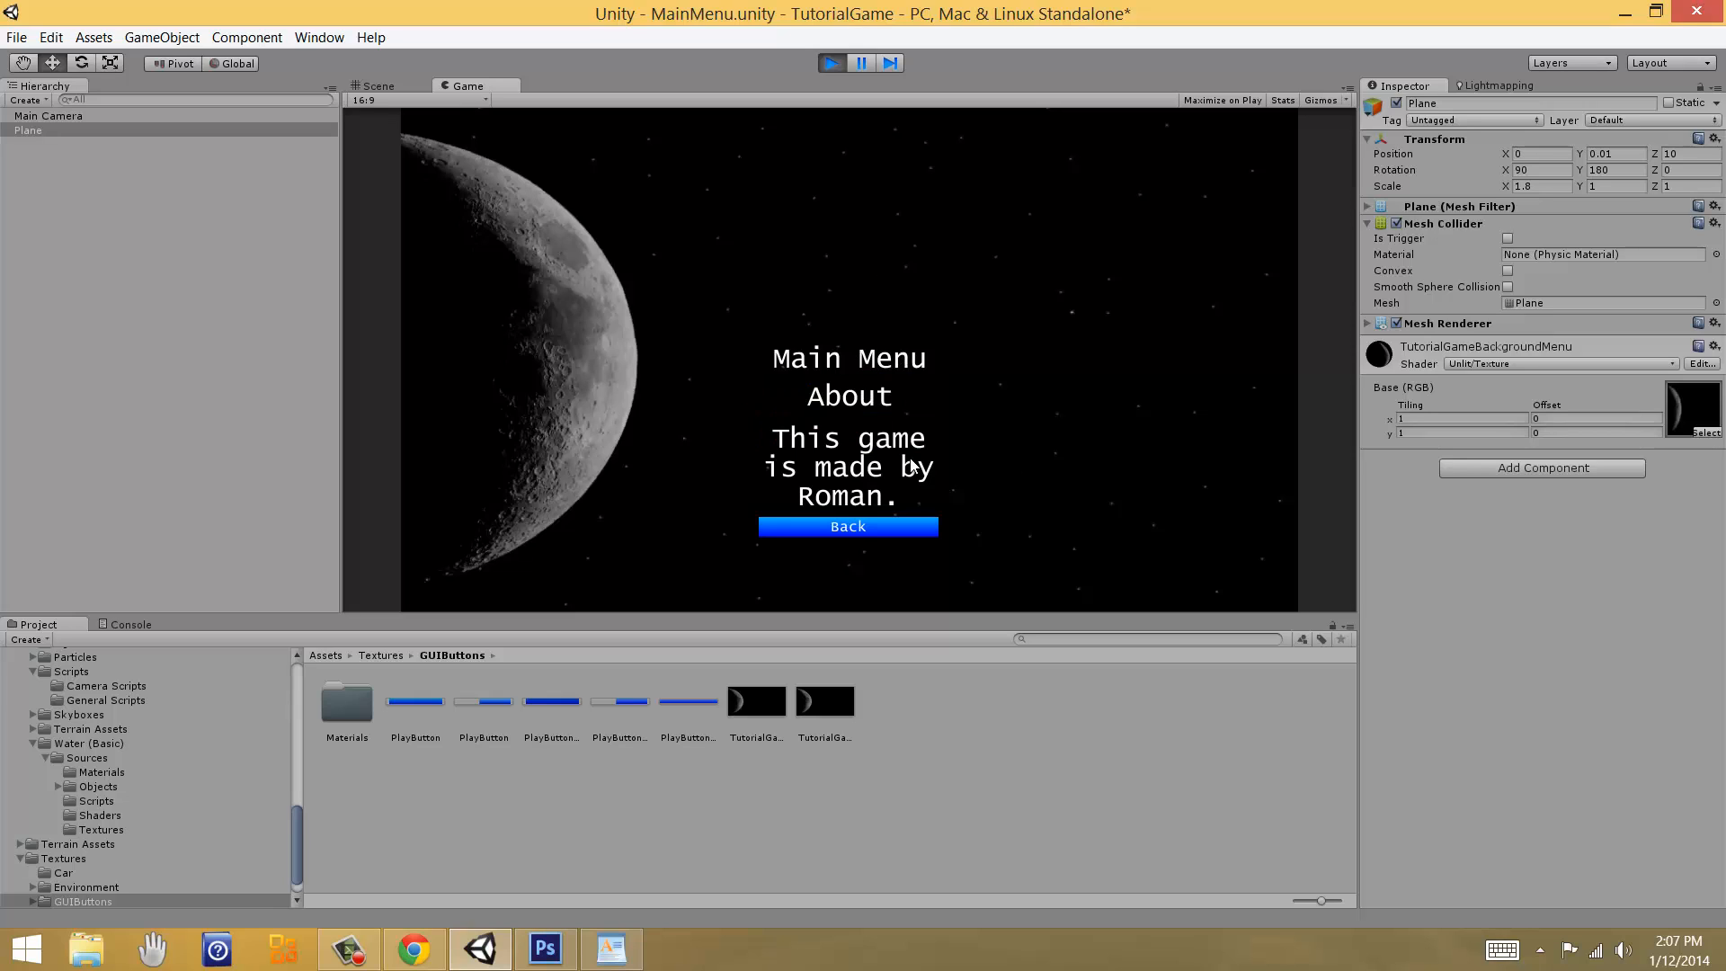
pyautogui.click(850, 526)
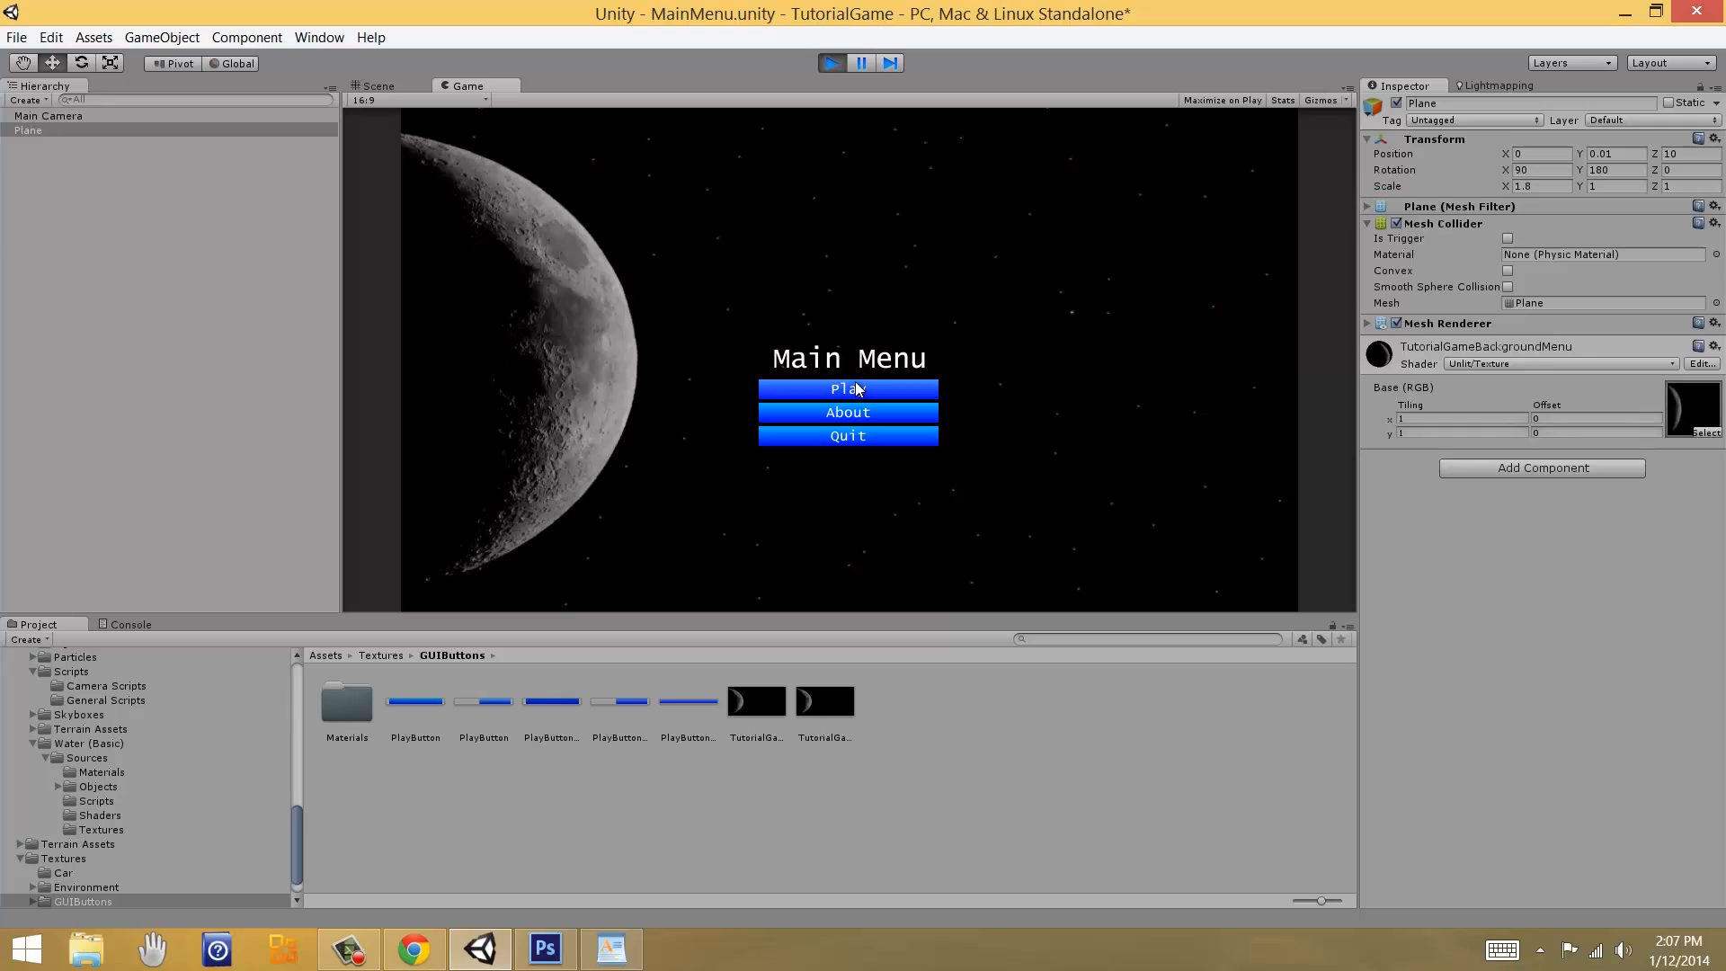
pyautogui.click(855, 389)
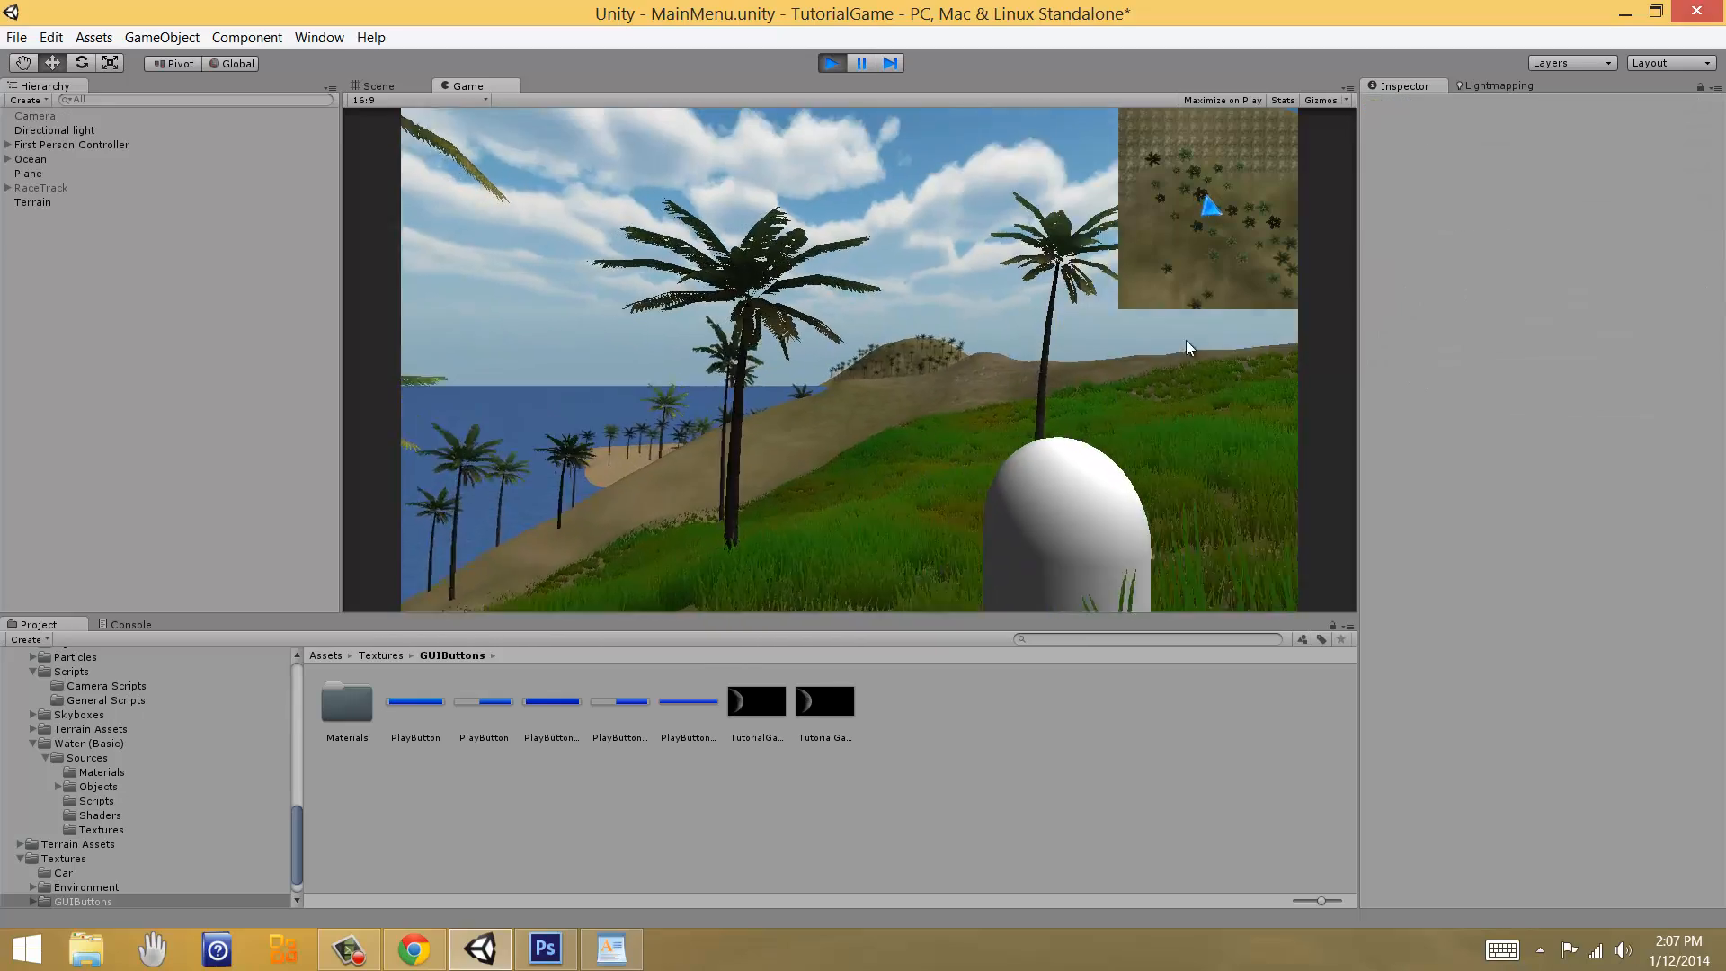
pyautogui.click(831, 62)
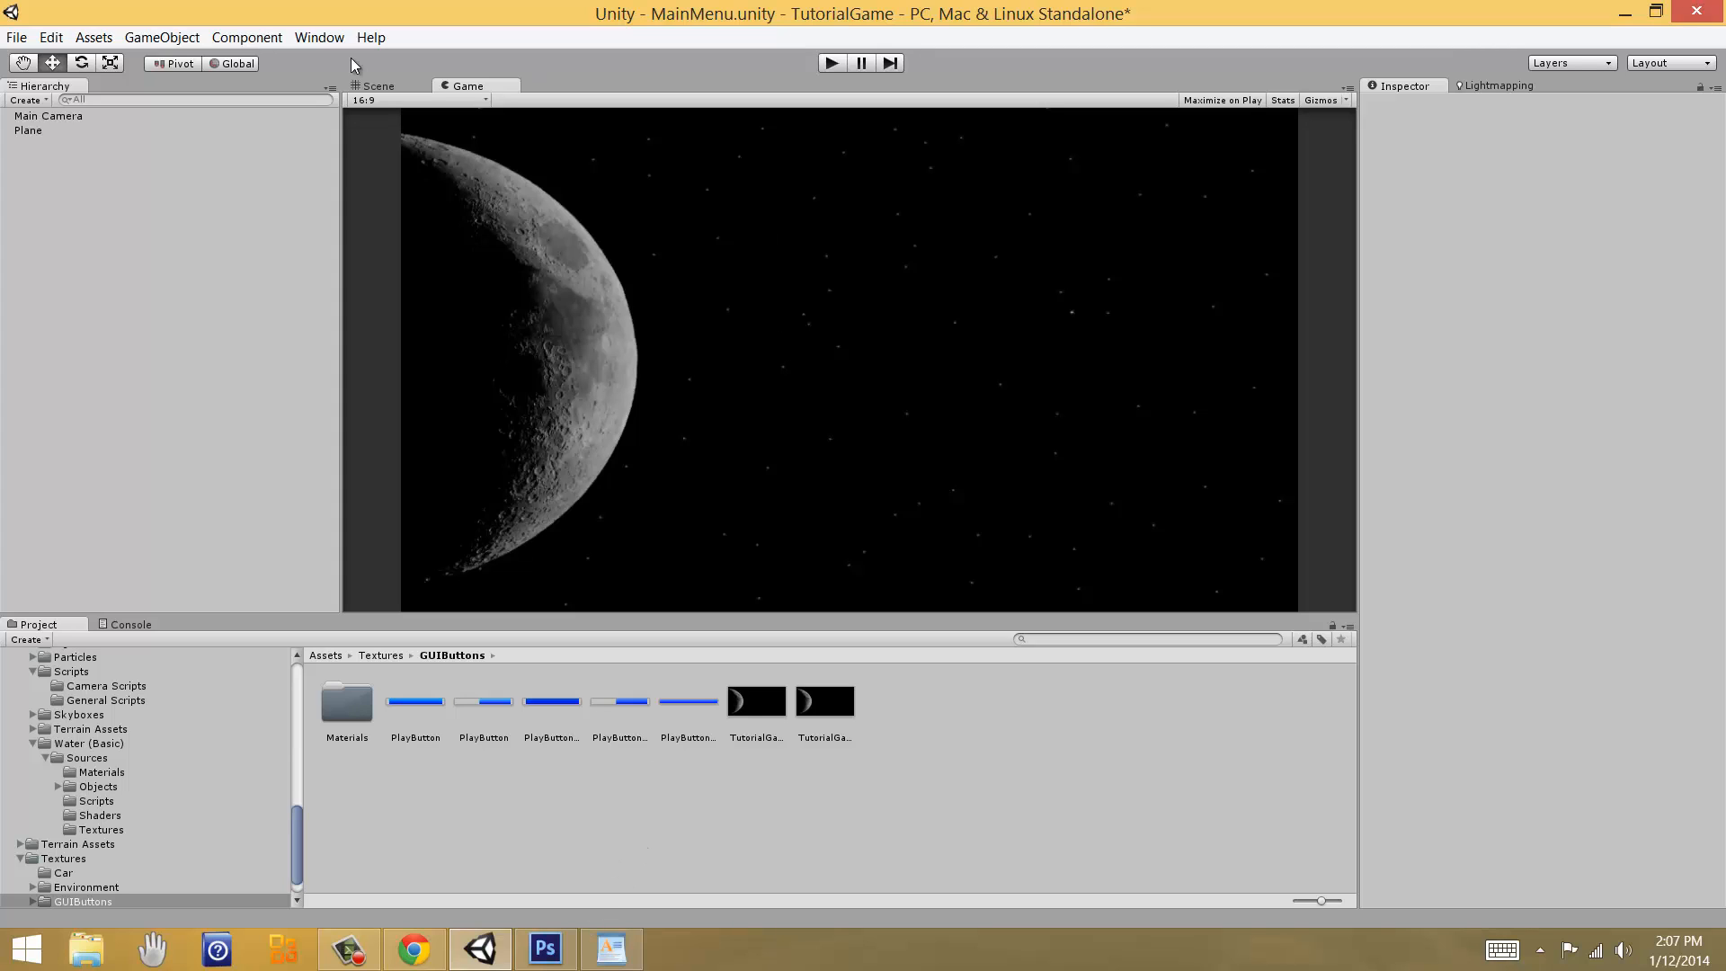
# Step: Switch to Photoshop and hide the Detial and Moon layers, keeping the Background layer visible
pyautogui.click(544, 948)
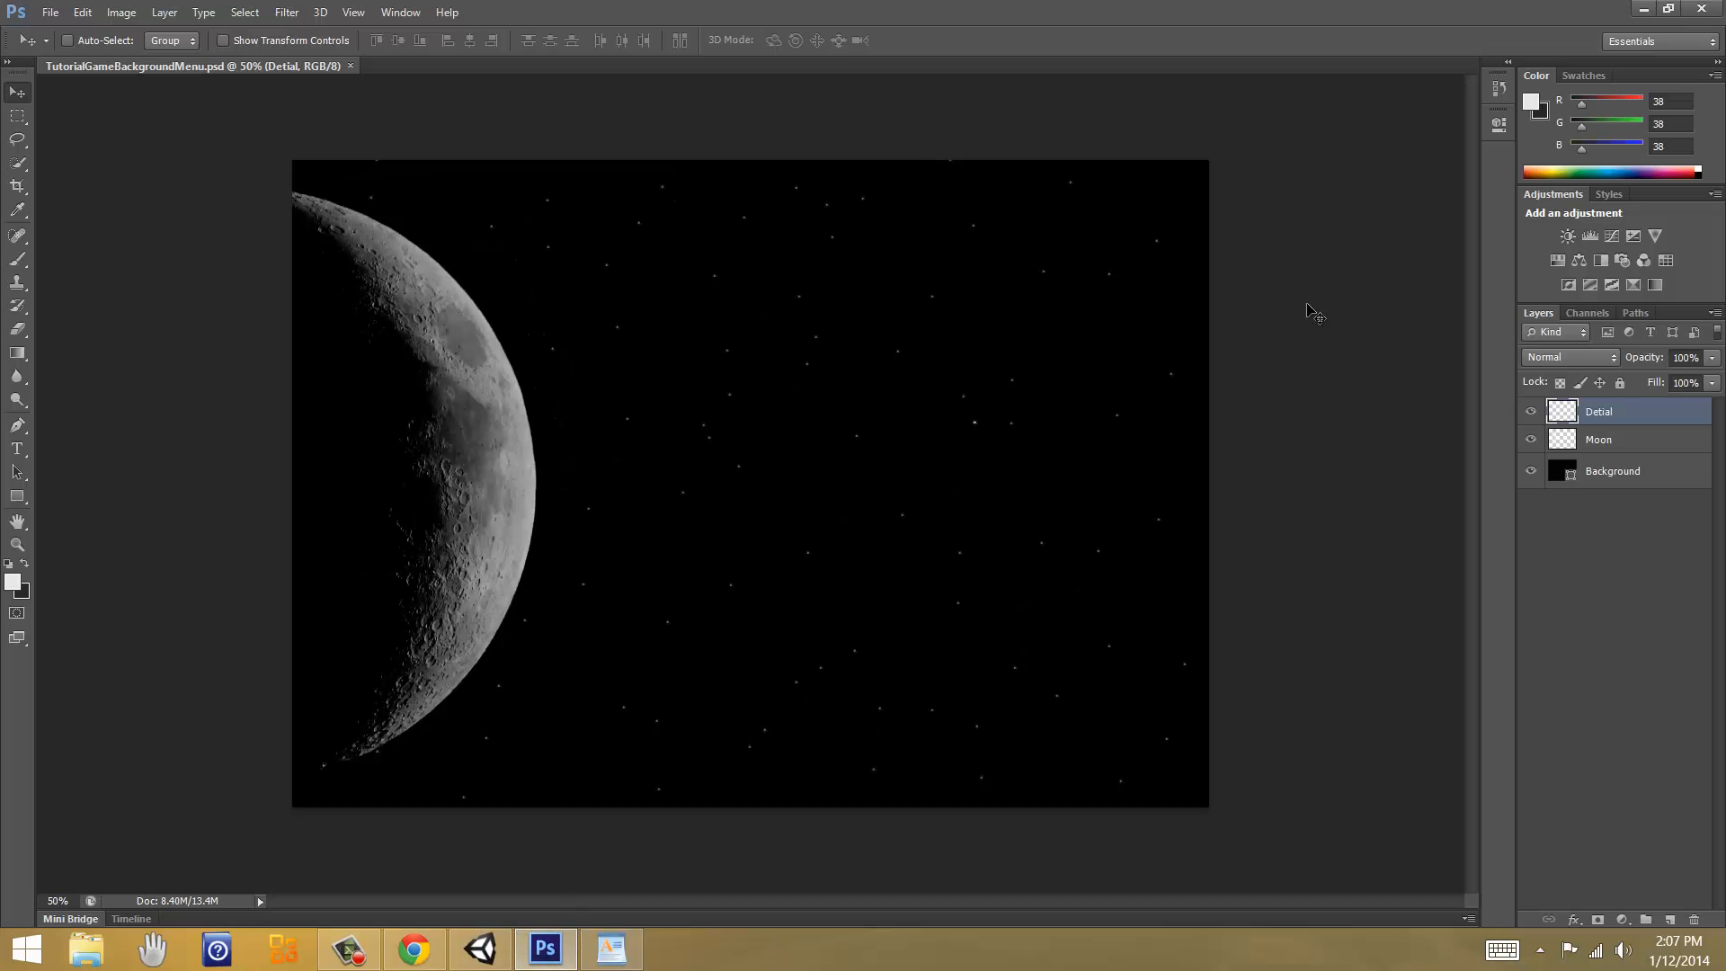
pyautogui.moveTo(1531, 411); pyautogui.dragTo(1531, 471)
pyautogui.click(1531, 470)
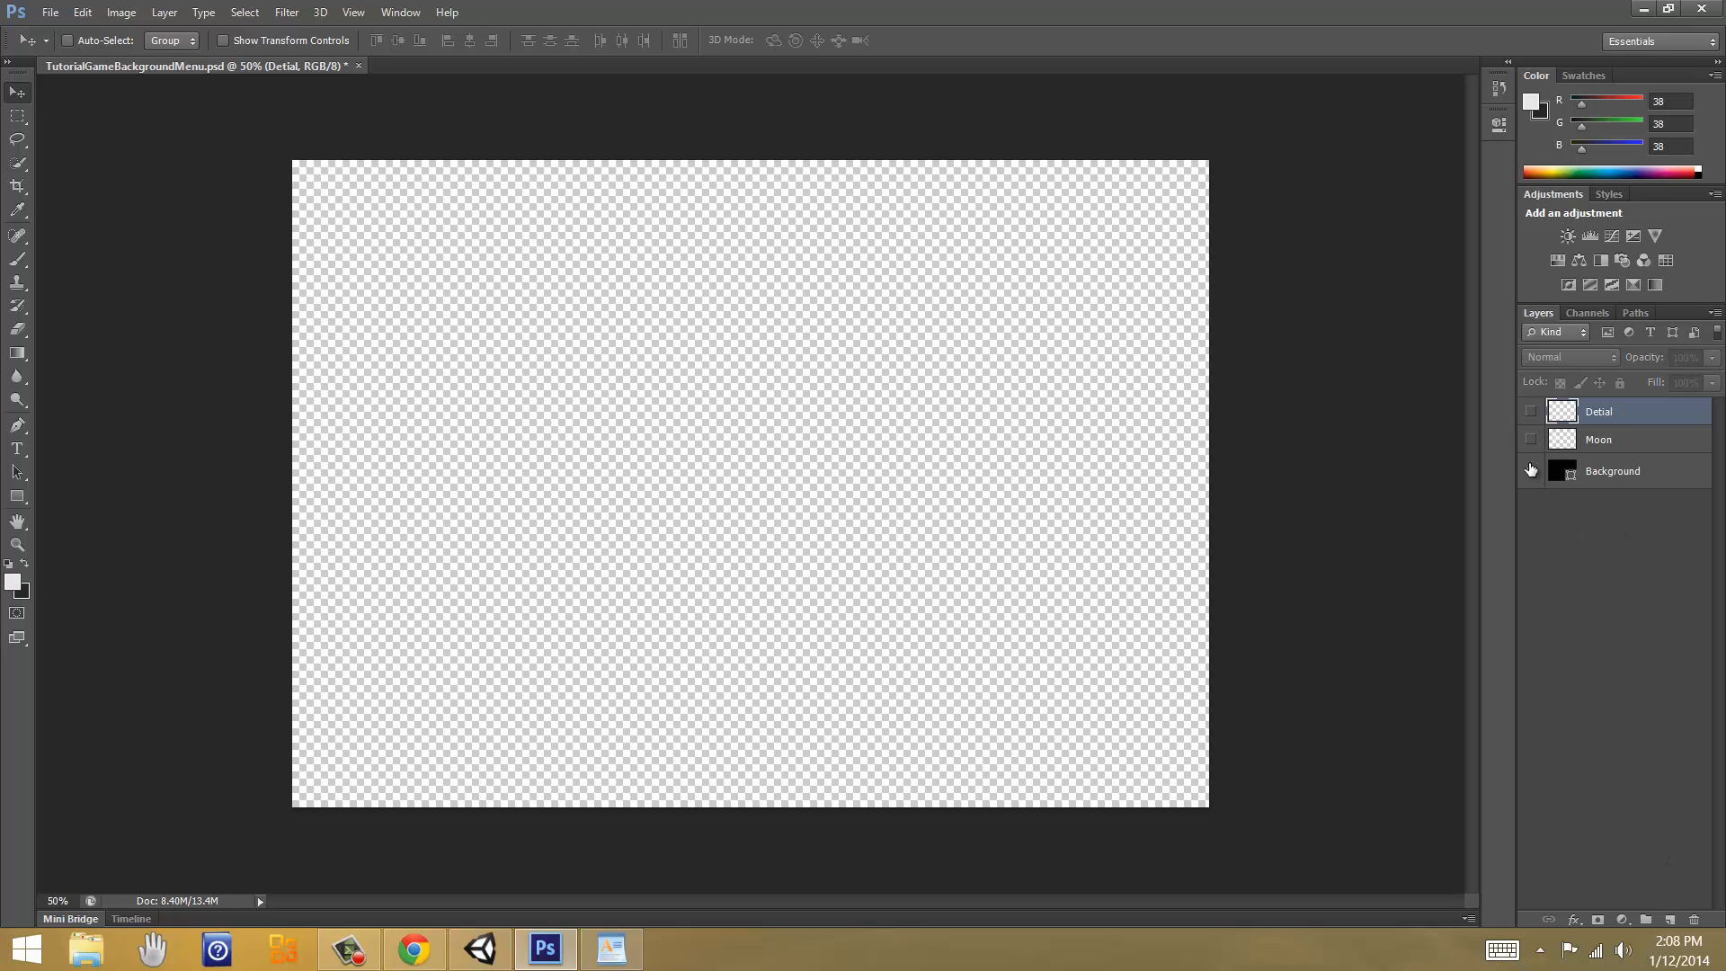
# Step: Add a new layer and scribble overlapping white loops across the canvas with the 26 px Brush
pyautogui.click(1670, 919)
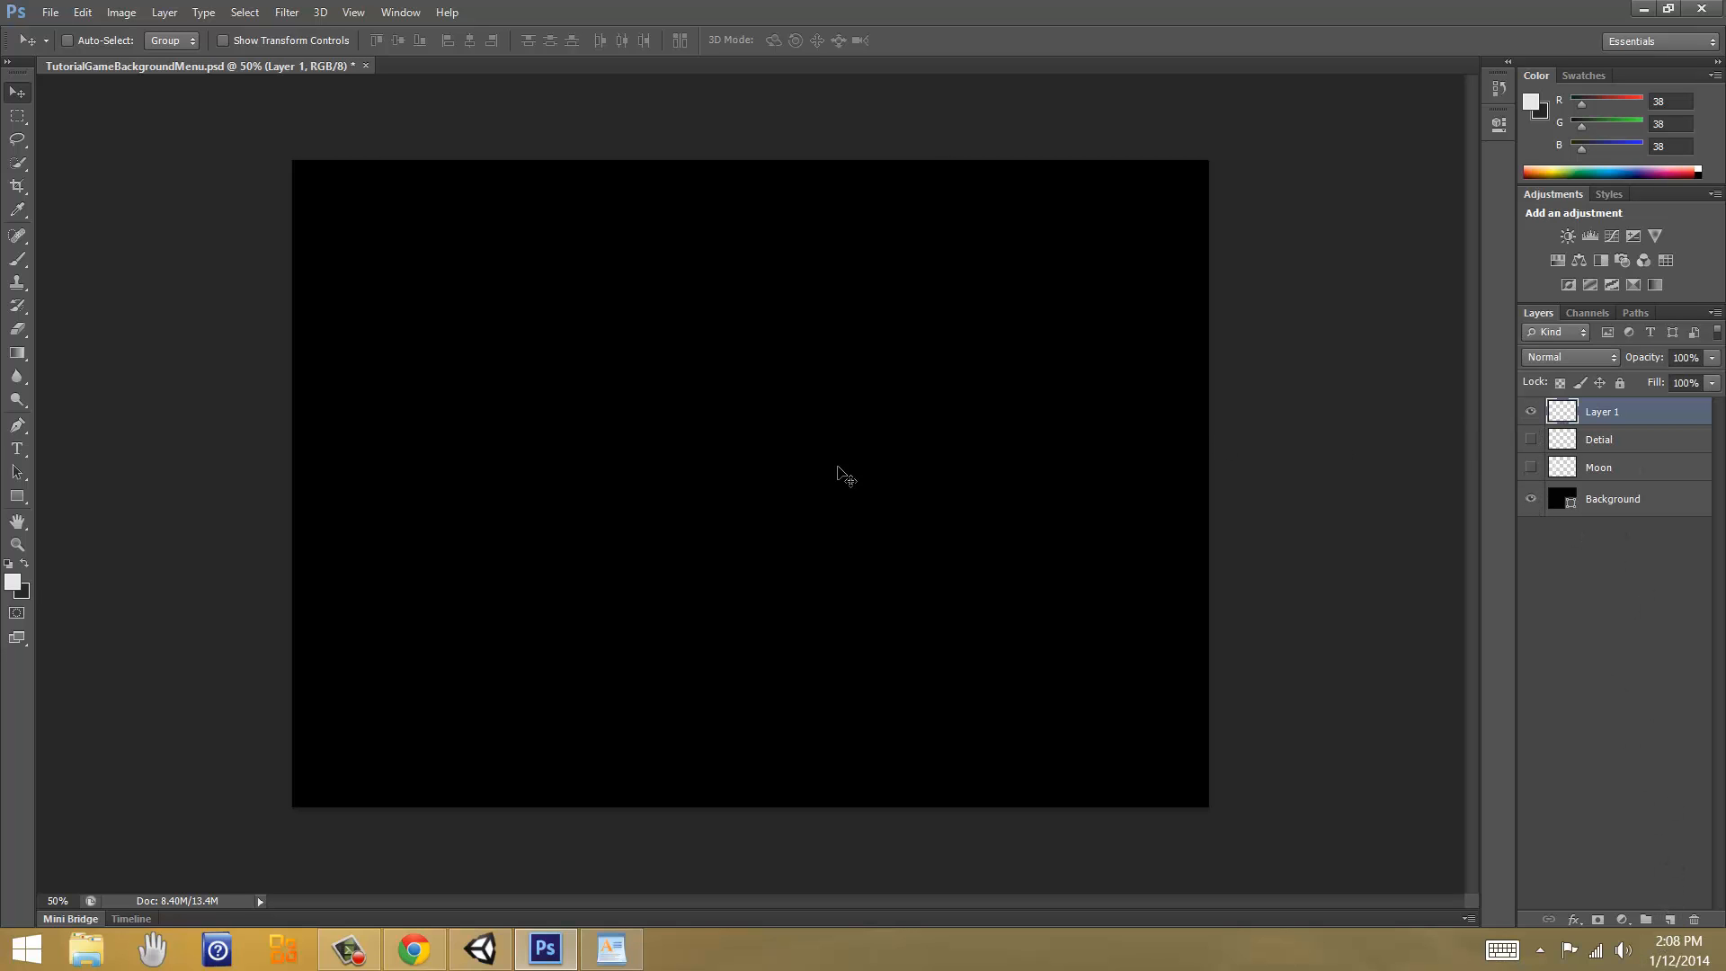
pyautogui.press('b')
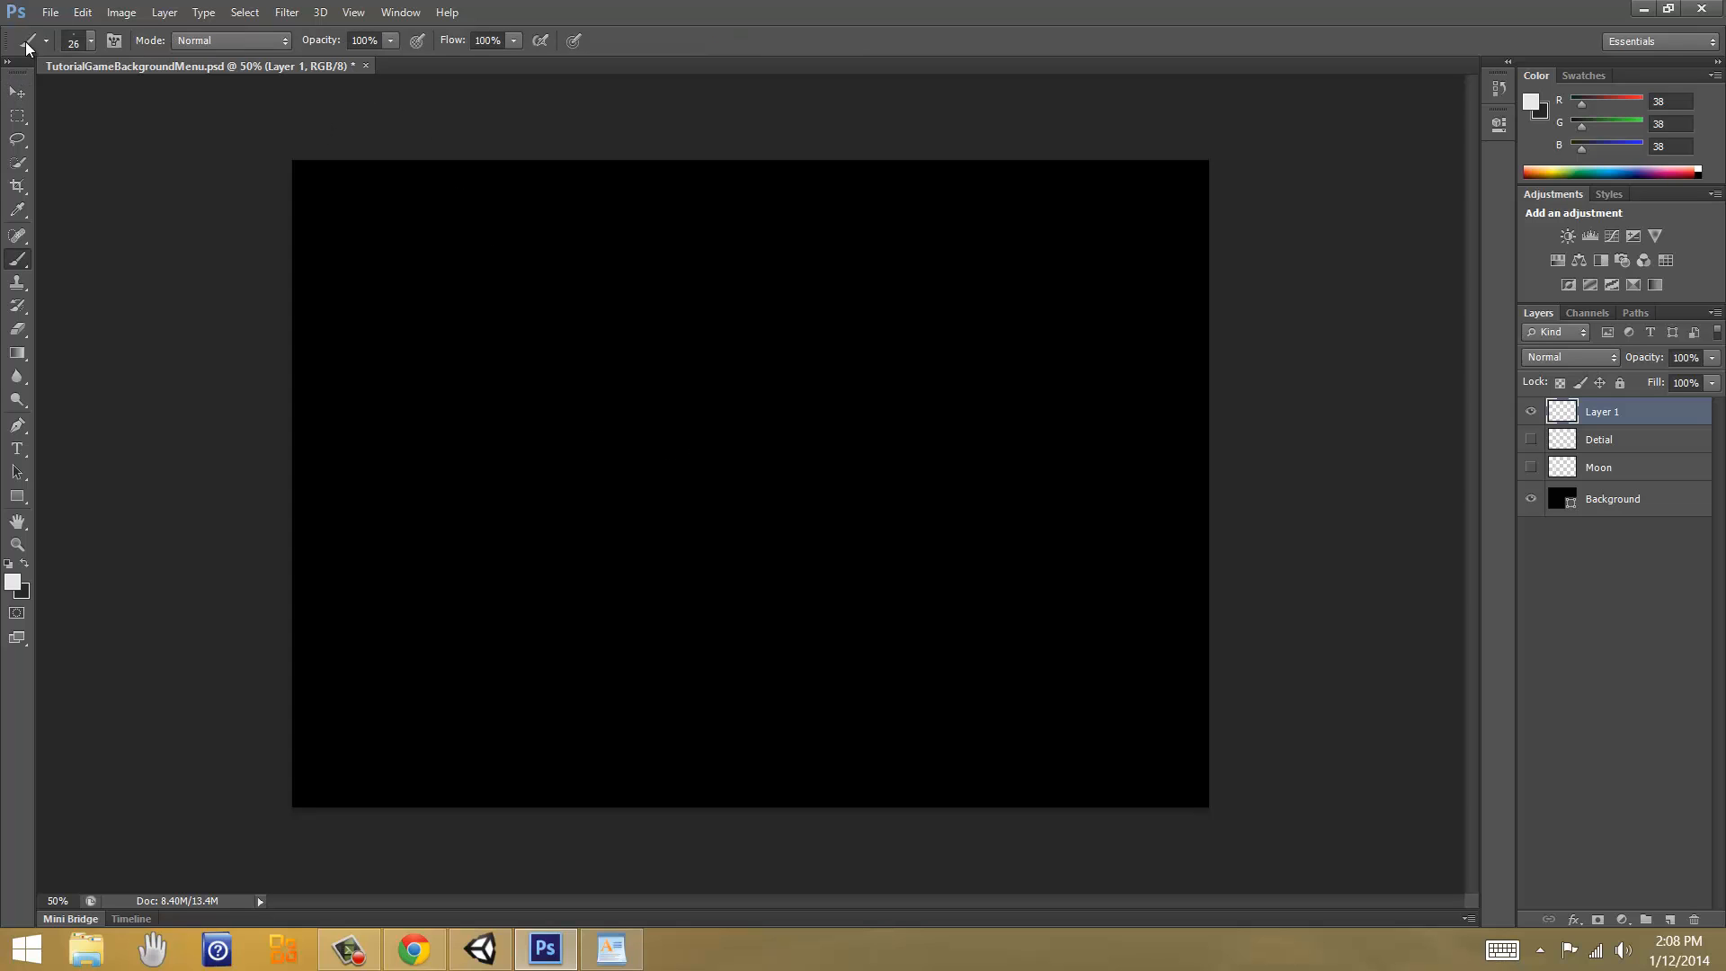
pyautogui.moveTo(416, 262)
pyautogui.mouseDown()
pyautogui.moveTo(955, 585)
pyautogui.moveTo(855, 261)
pyautogui.moveTo(932, 693)
pyautogui.moveTo(248, 522)
pyautogui.moveTo(779, 686)
pyautogui.moveTo(910, 413)
pyautogui.mouseUp()
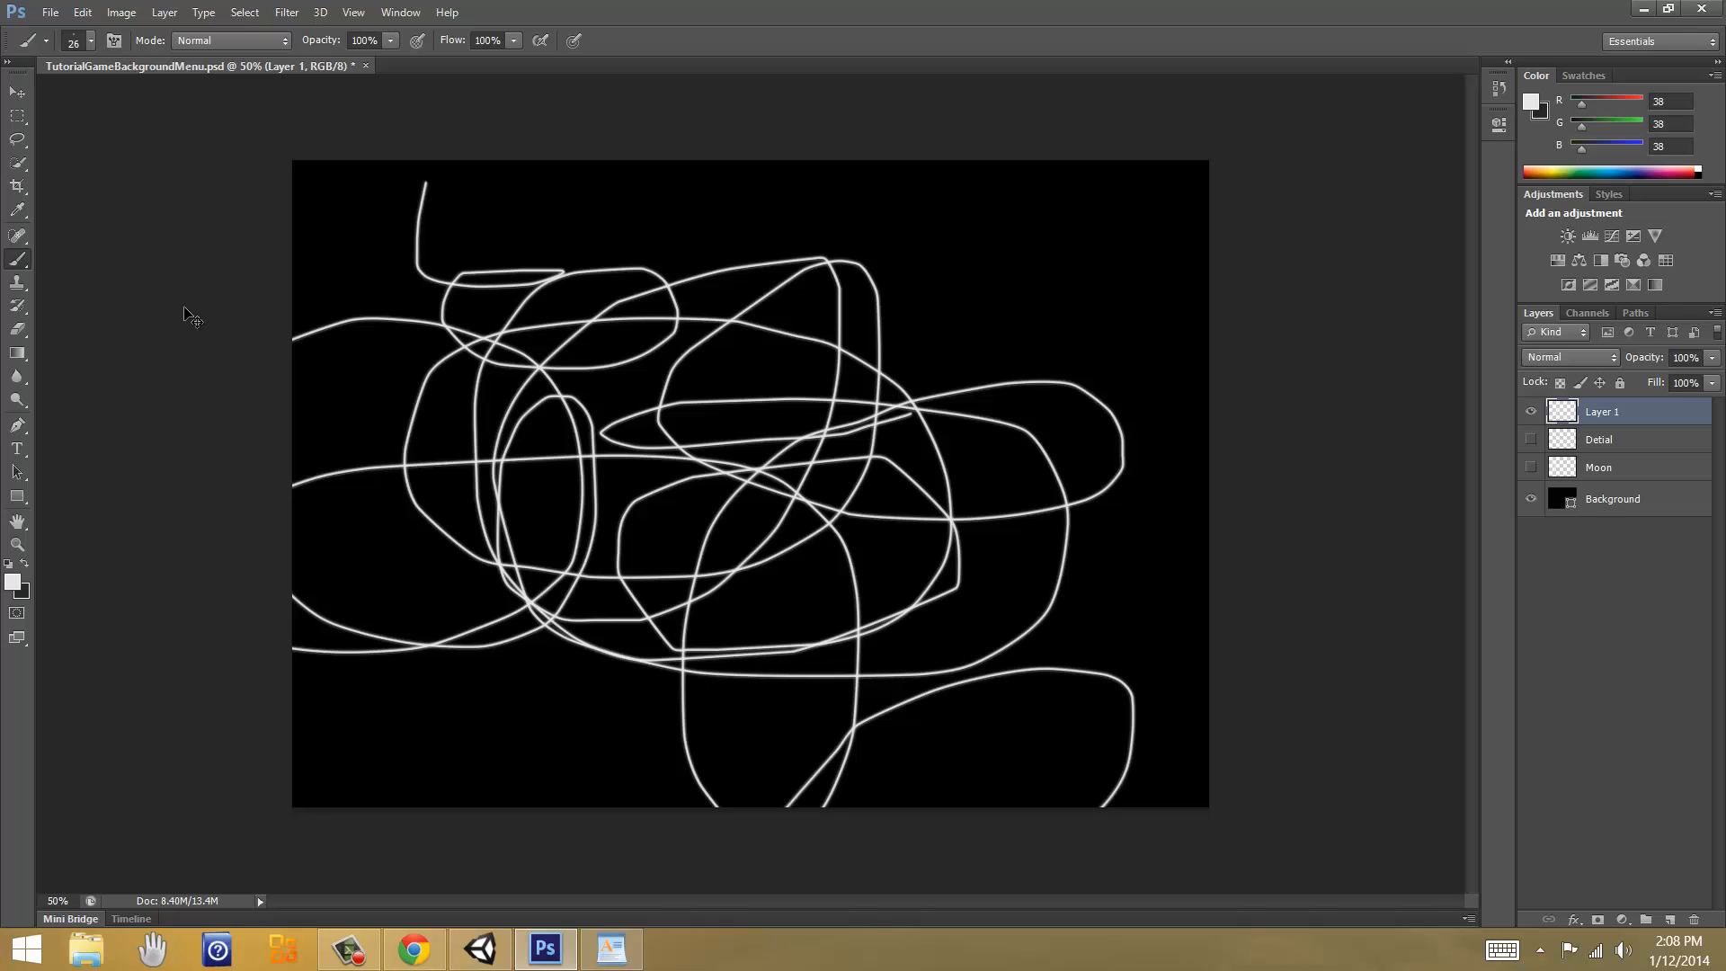
# Step: Save the PSD and export a JPEG copy to the GUIButtons folder at Quality 12 (Maximum), and return to the Move tool
pyautogui.hotkey('ctrl', 's')
pyautogui.hotkey('ctrl', 'shift', 's')
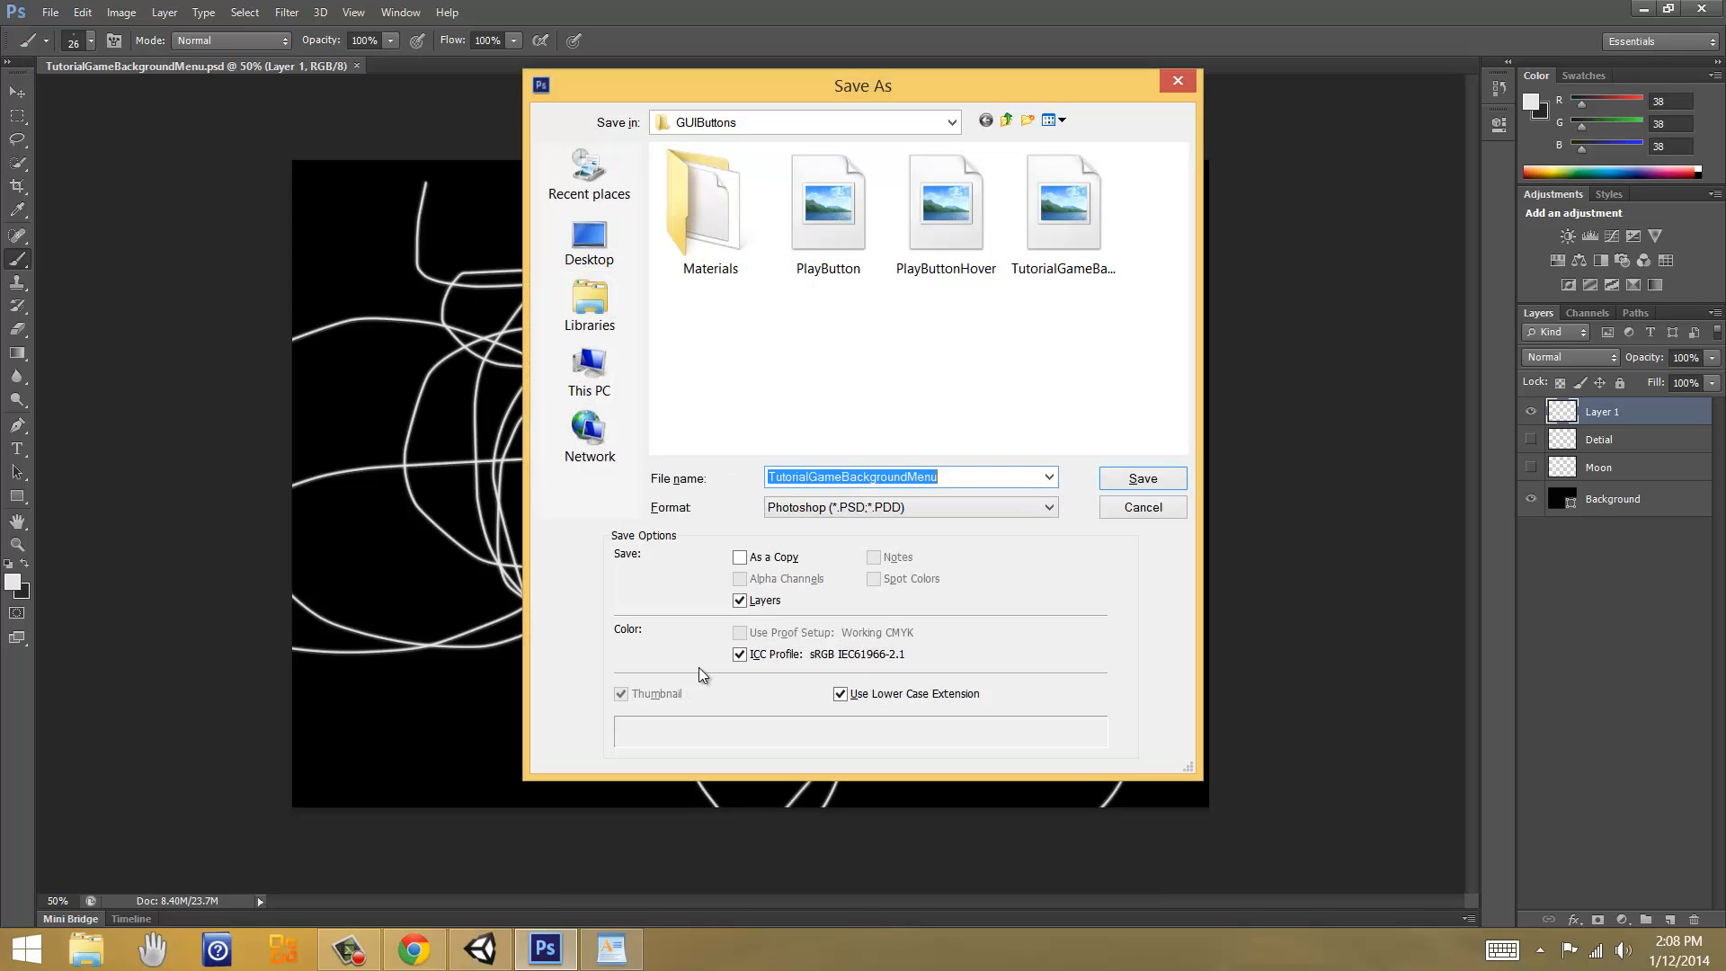
pyautogui.click(858, 509)
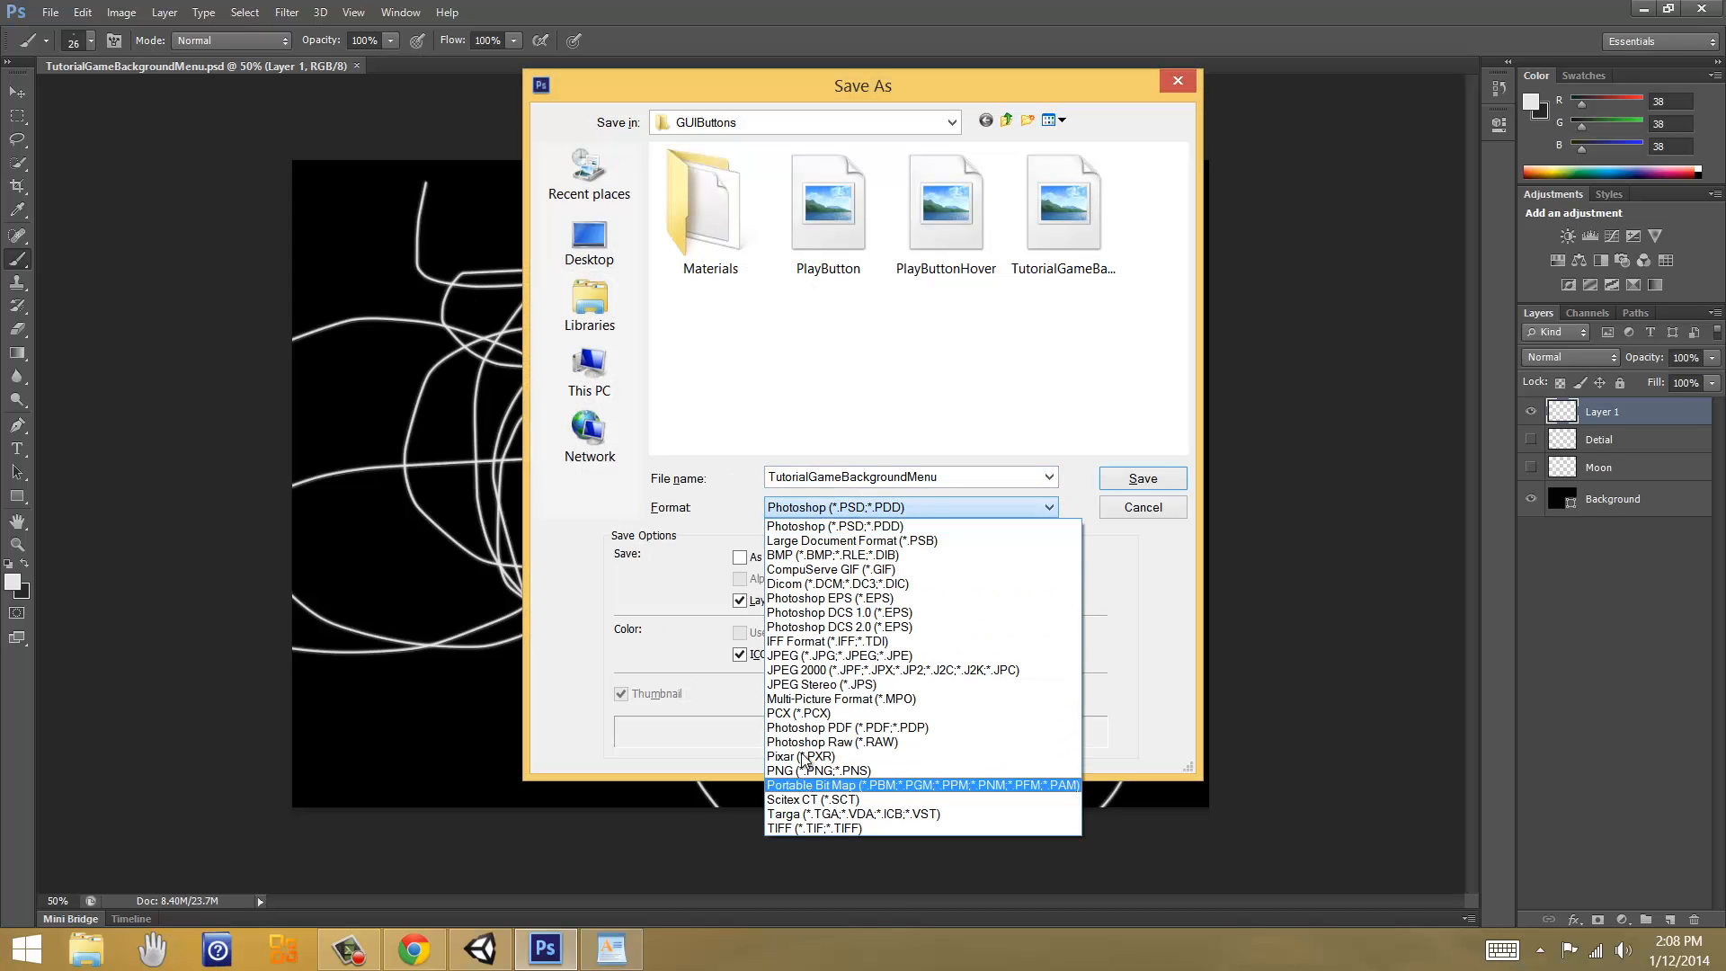
pyautogui.click(823, 656)
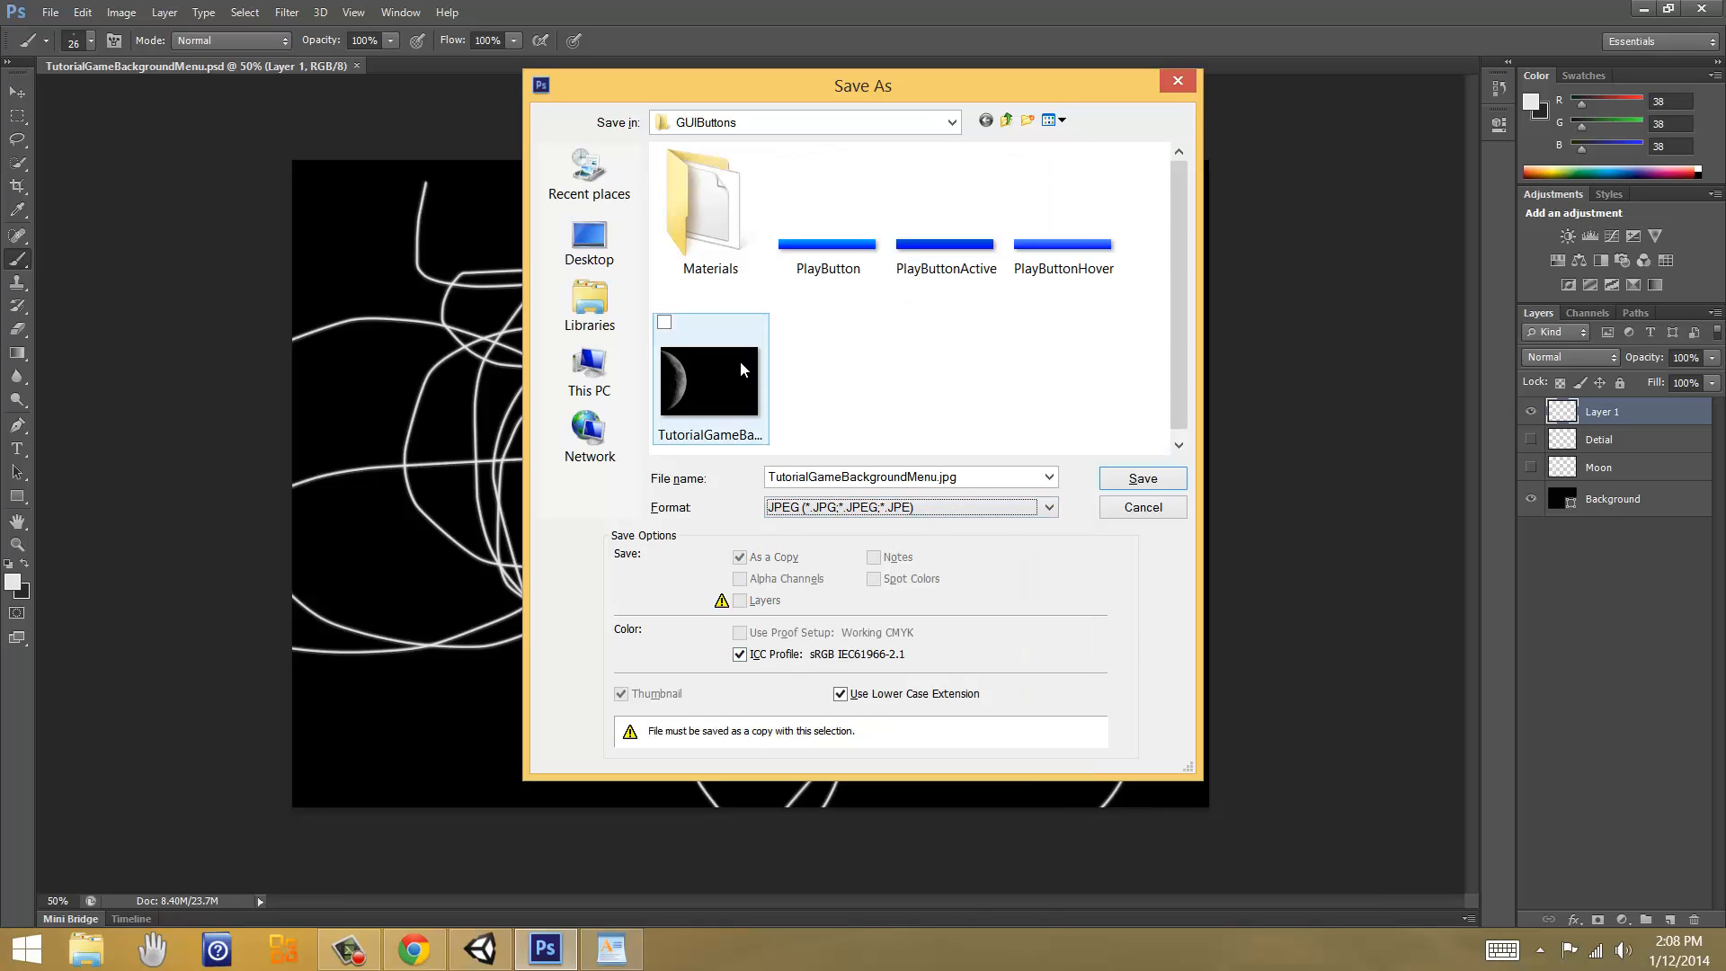
pyautogui.click(946, 477)
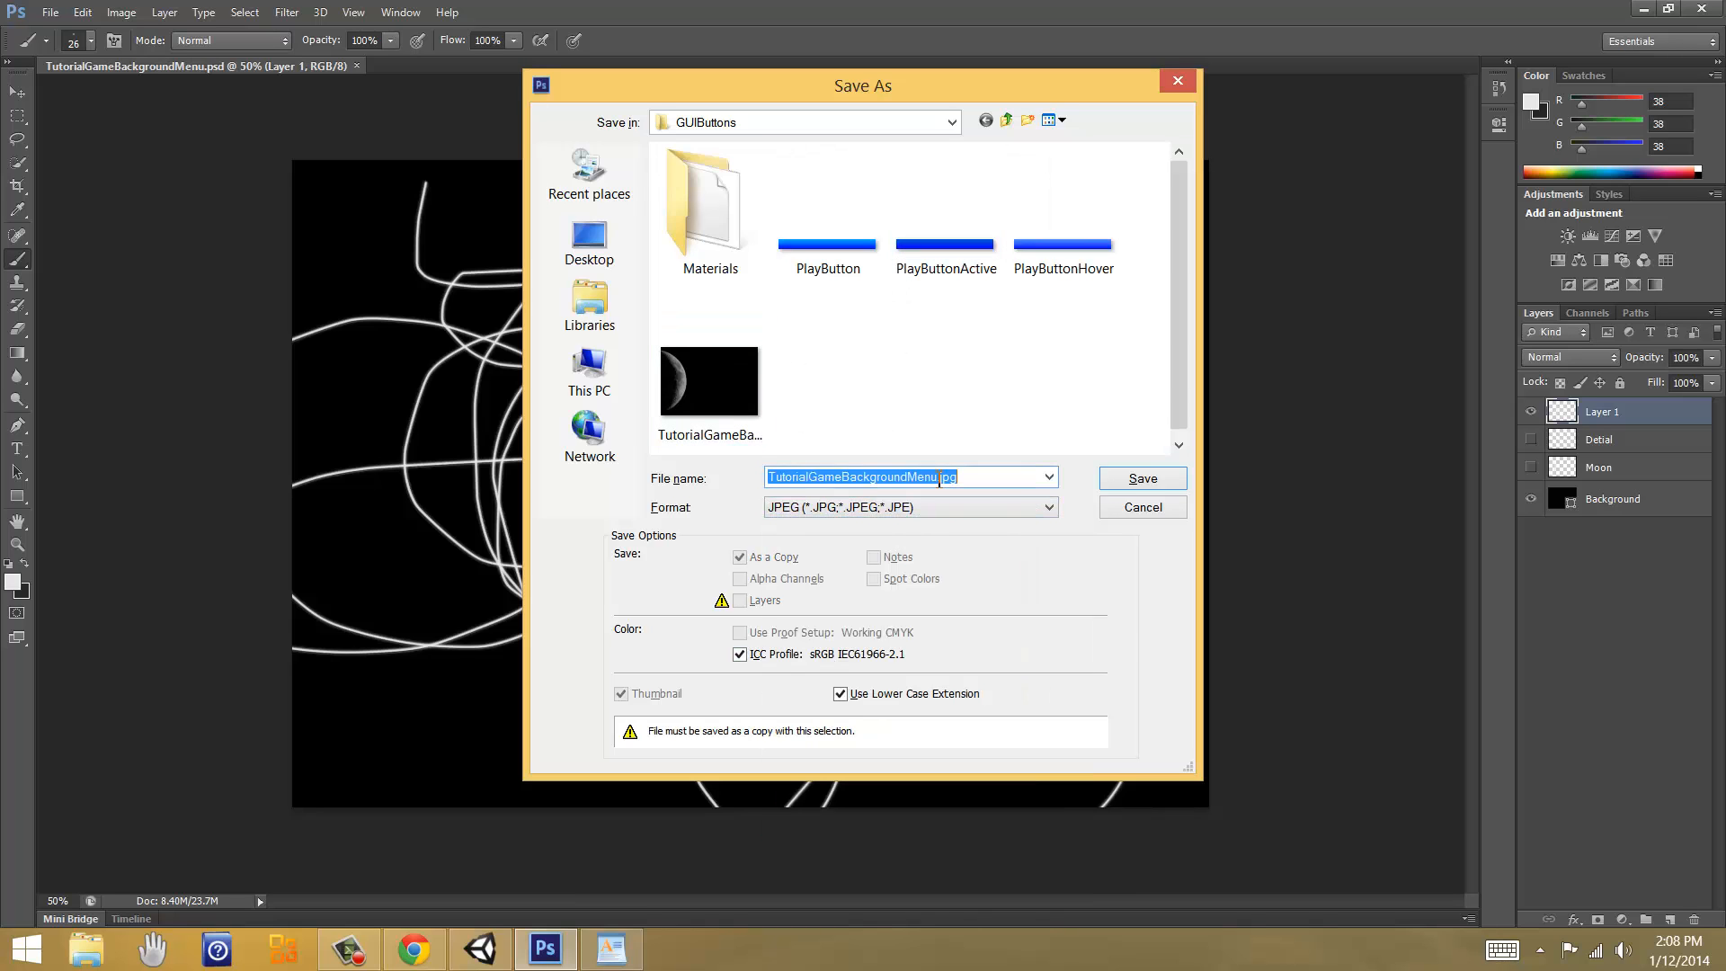
pyautogui.click(936, 477)
pyautogui.press('Return')
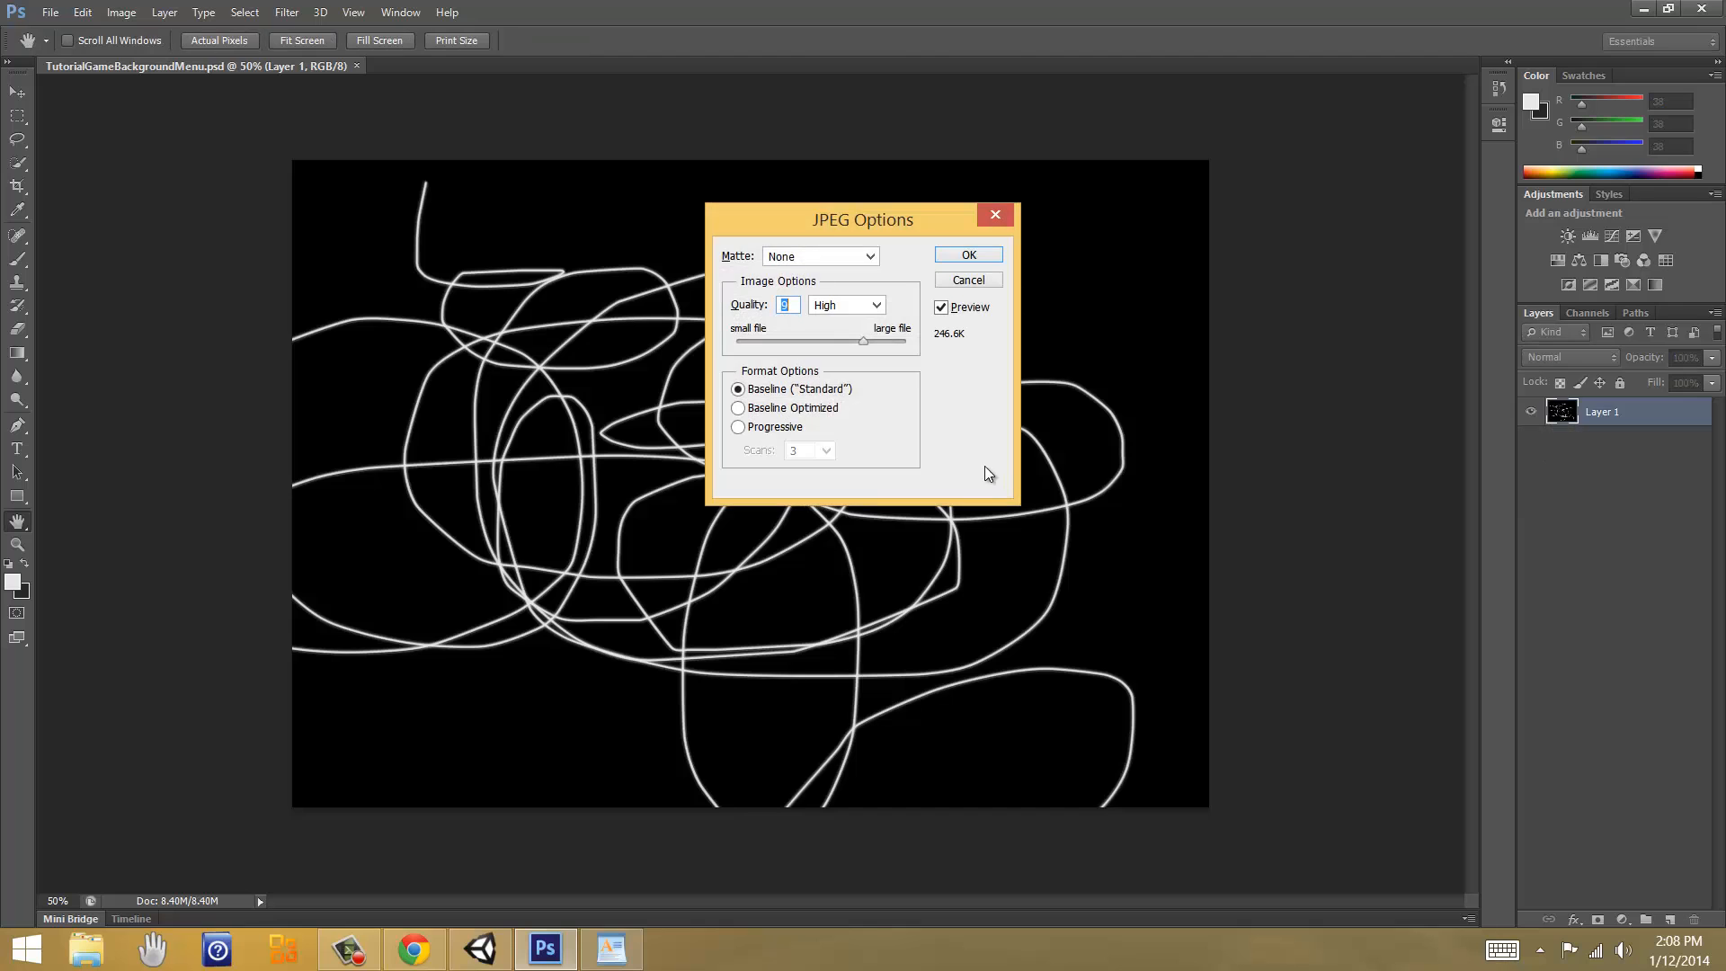
pyautogui.moveTo(885, 345); pyautogui.dragTo(907, 341)
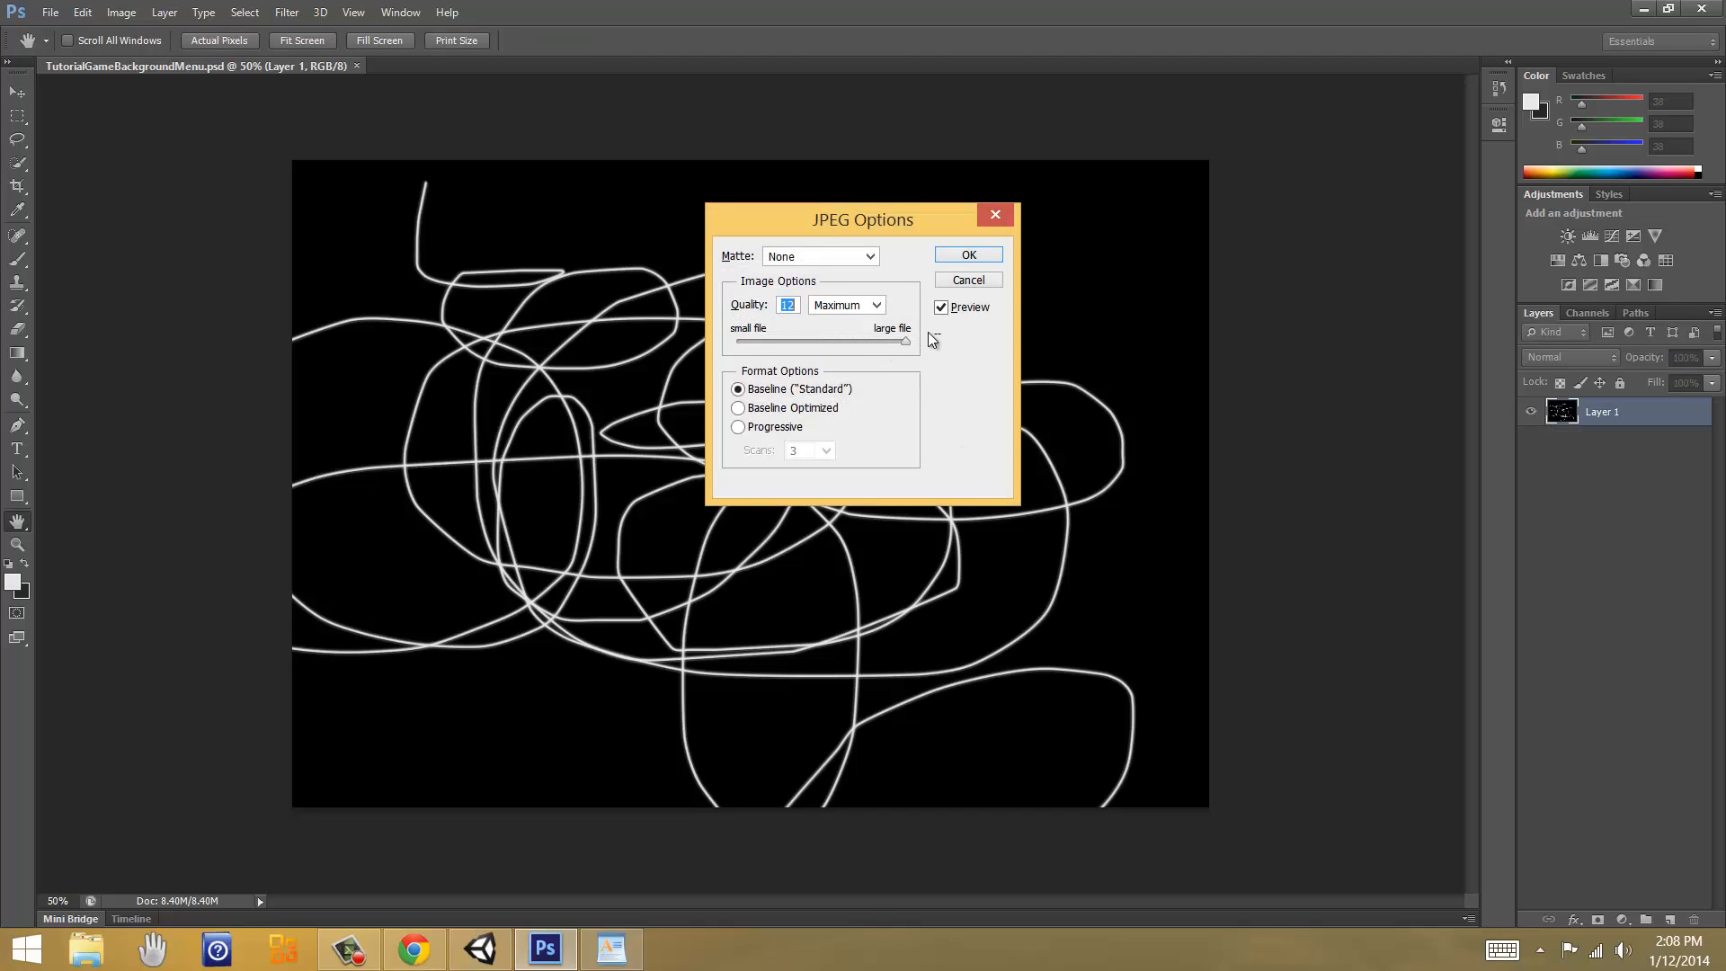
pyautogui.click(967, 256)
pyautogui.press('v')
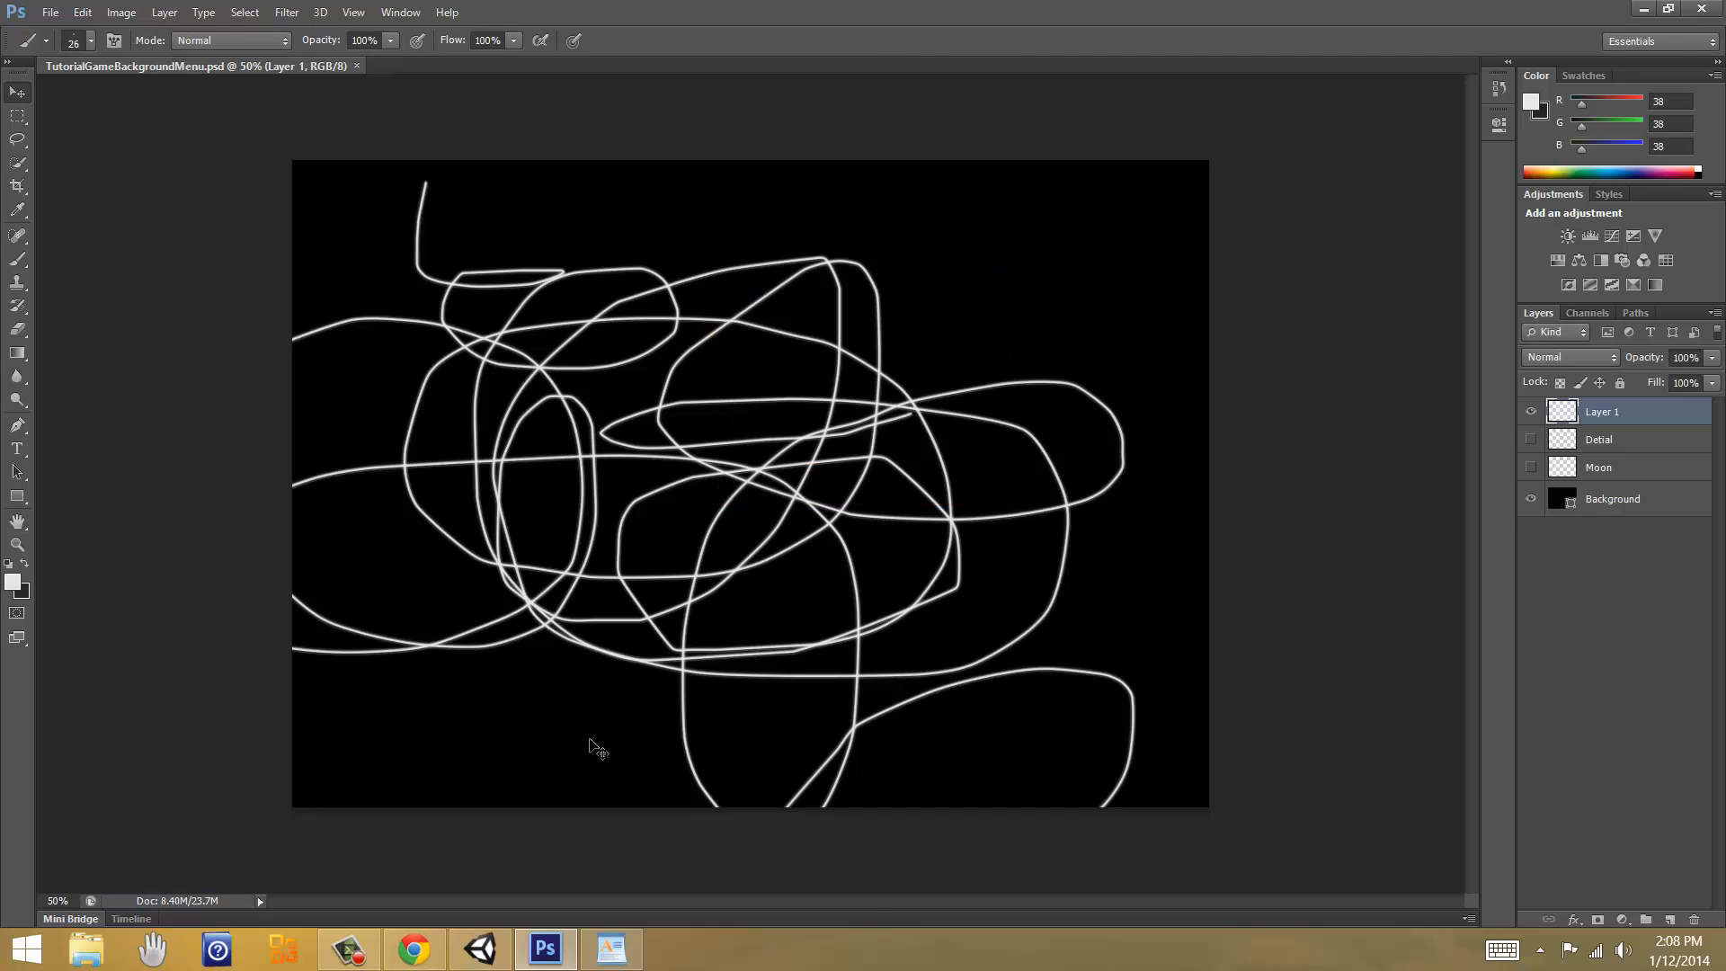
# Step: Switch to Unity and run the scene briefly to check the scribbled background behind the menu
pyautogui.click(545, 949)
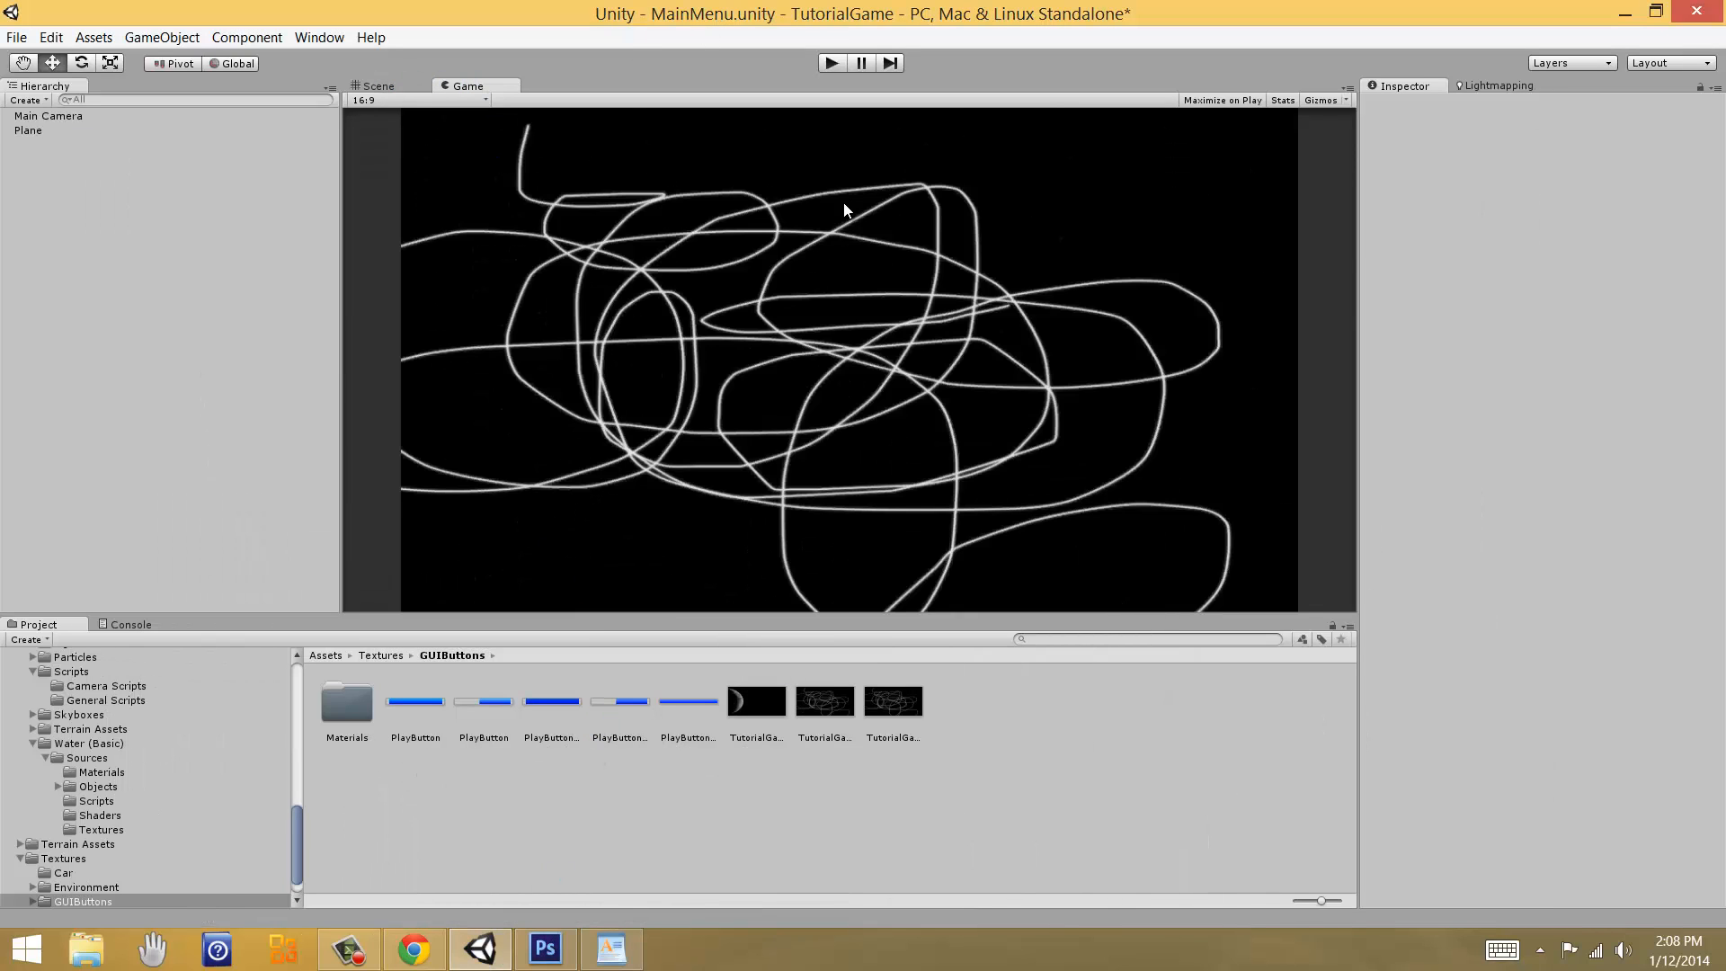
pyautogui.click(831, 64)
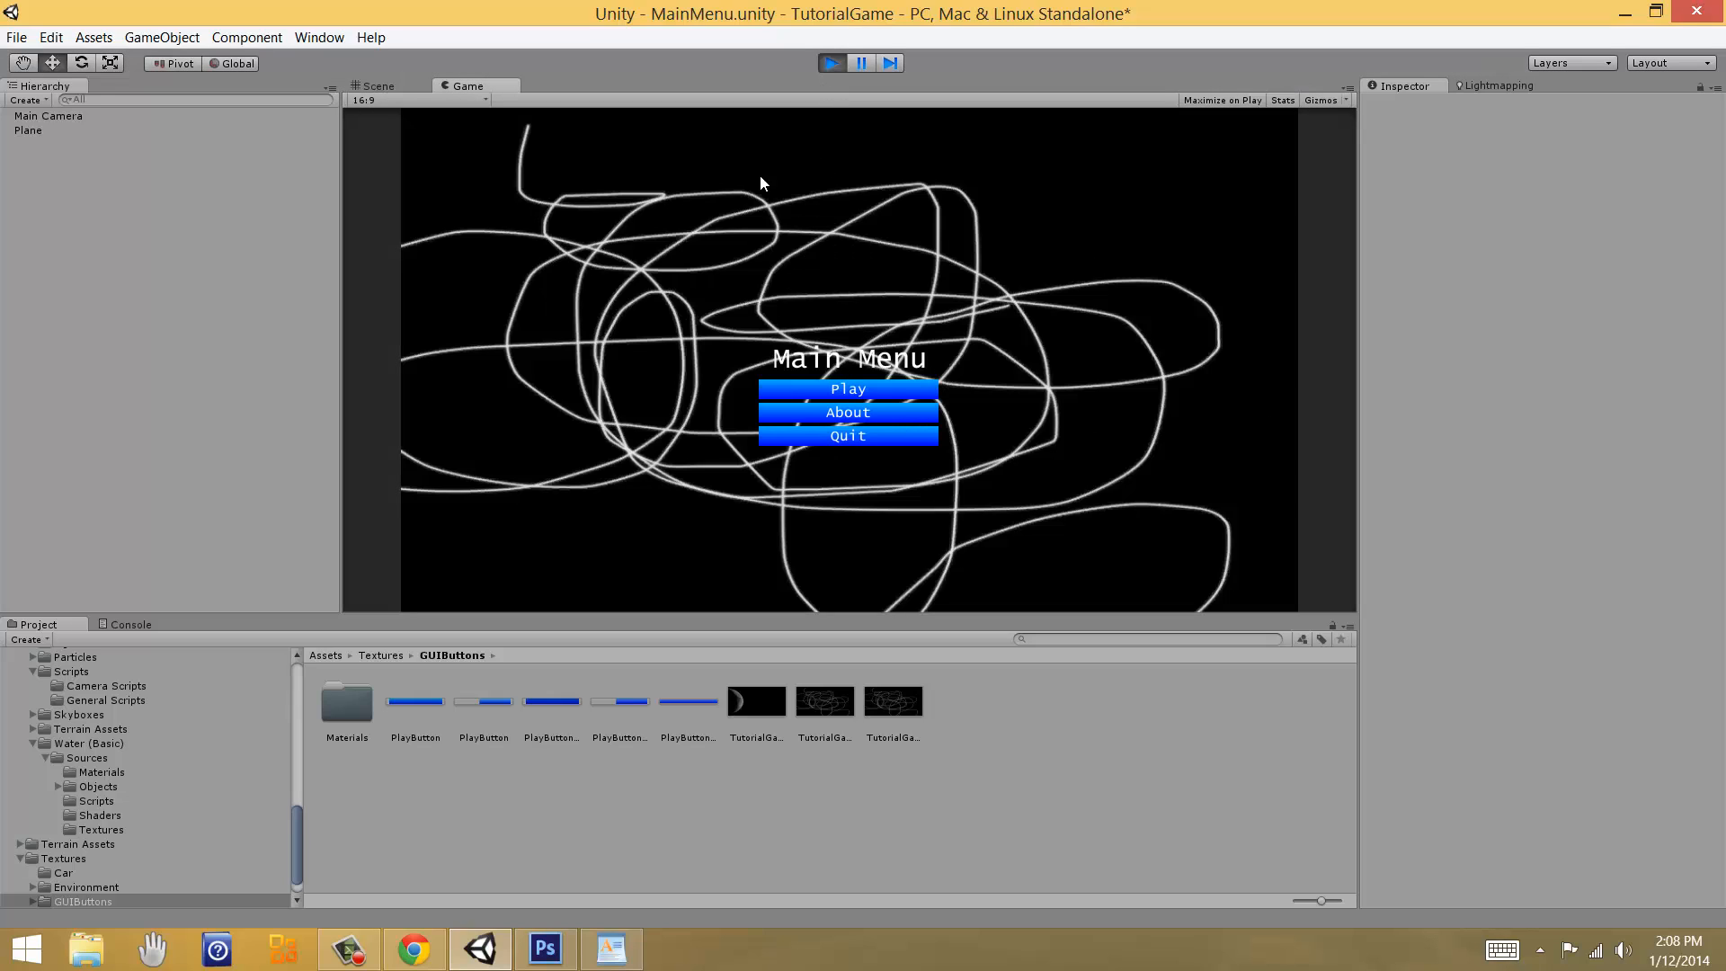
pyautogui.click(836, 65)
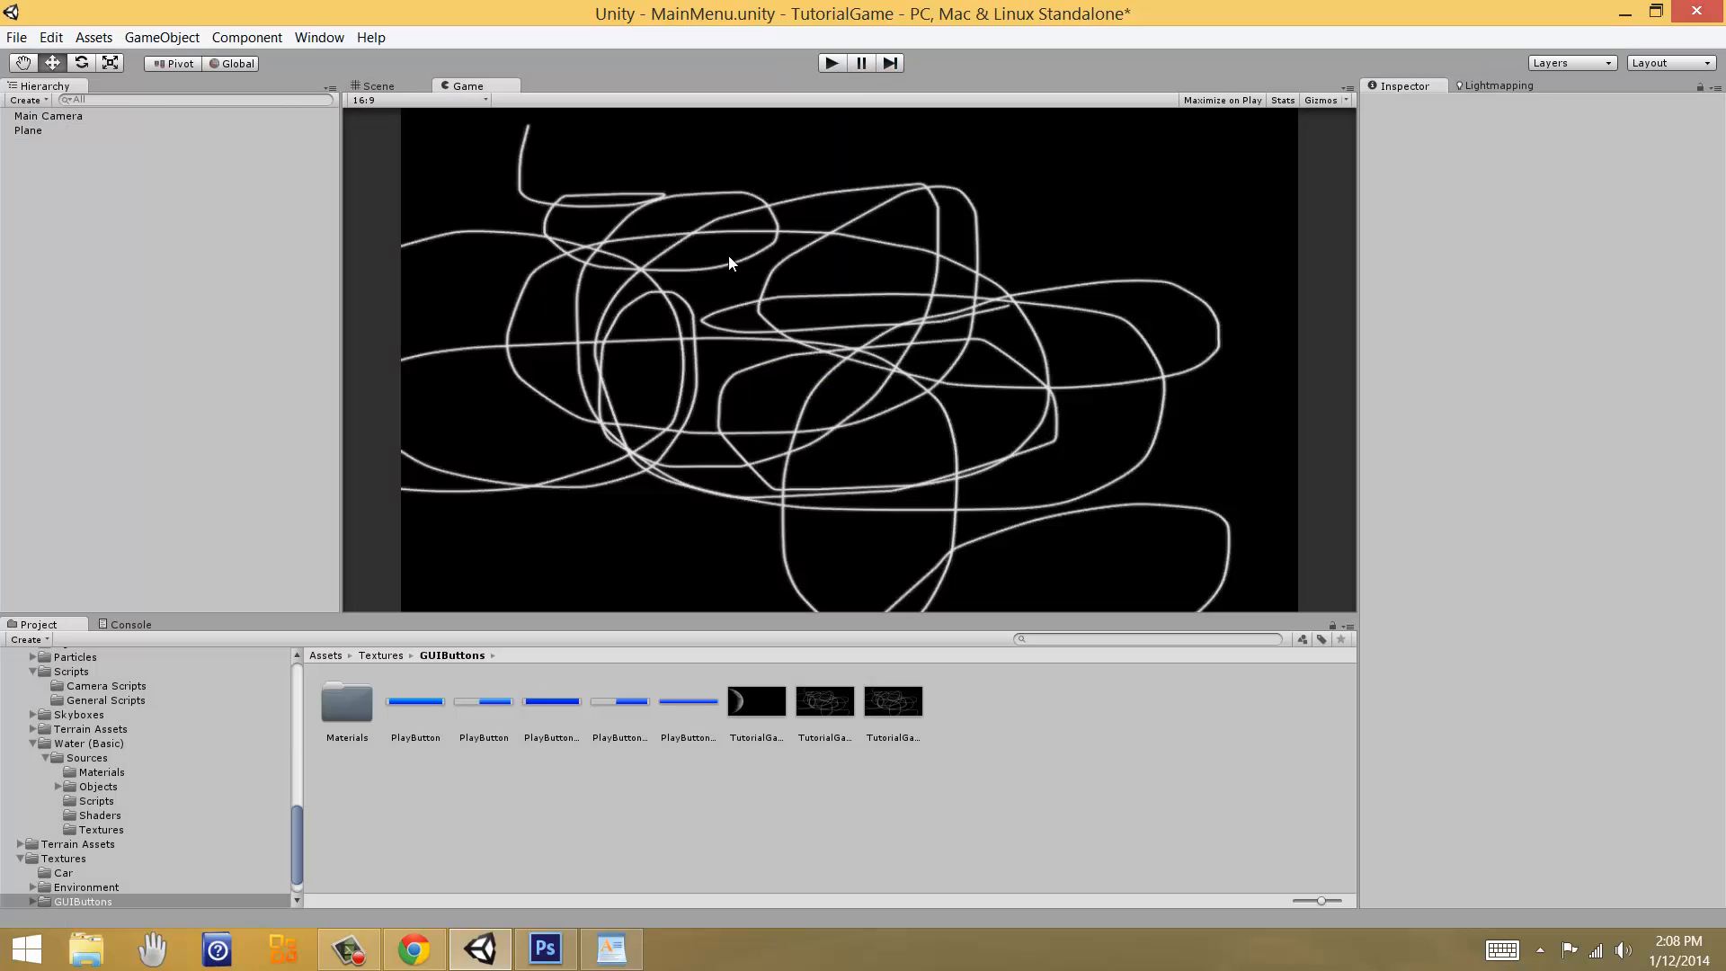
# Step: Switch to the TotorialTasks document in WordPad and review the third task, "Adding sounds"
pyautogui.click(611, 950)
pyautogui.moveTo(766, 539); pyautogui.dragTo(598, 546)
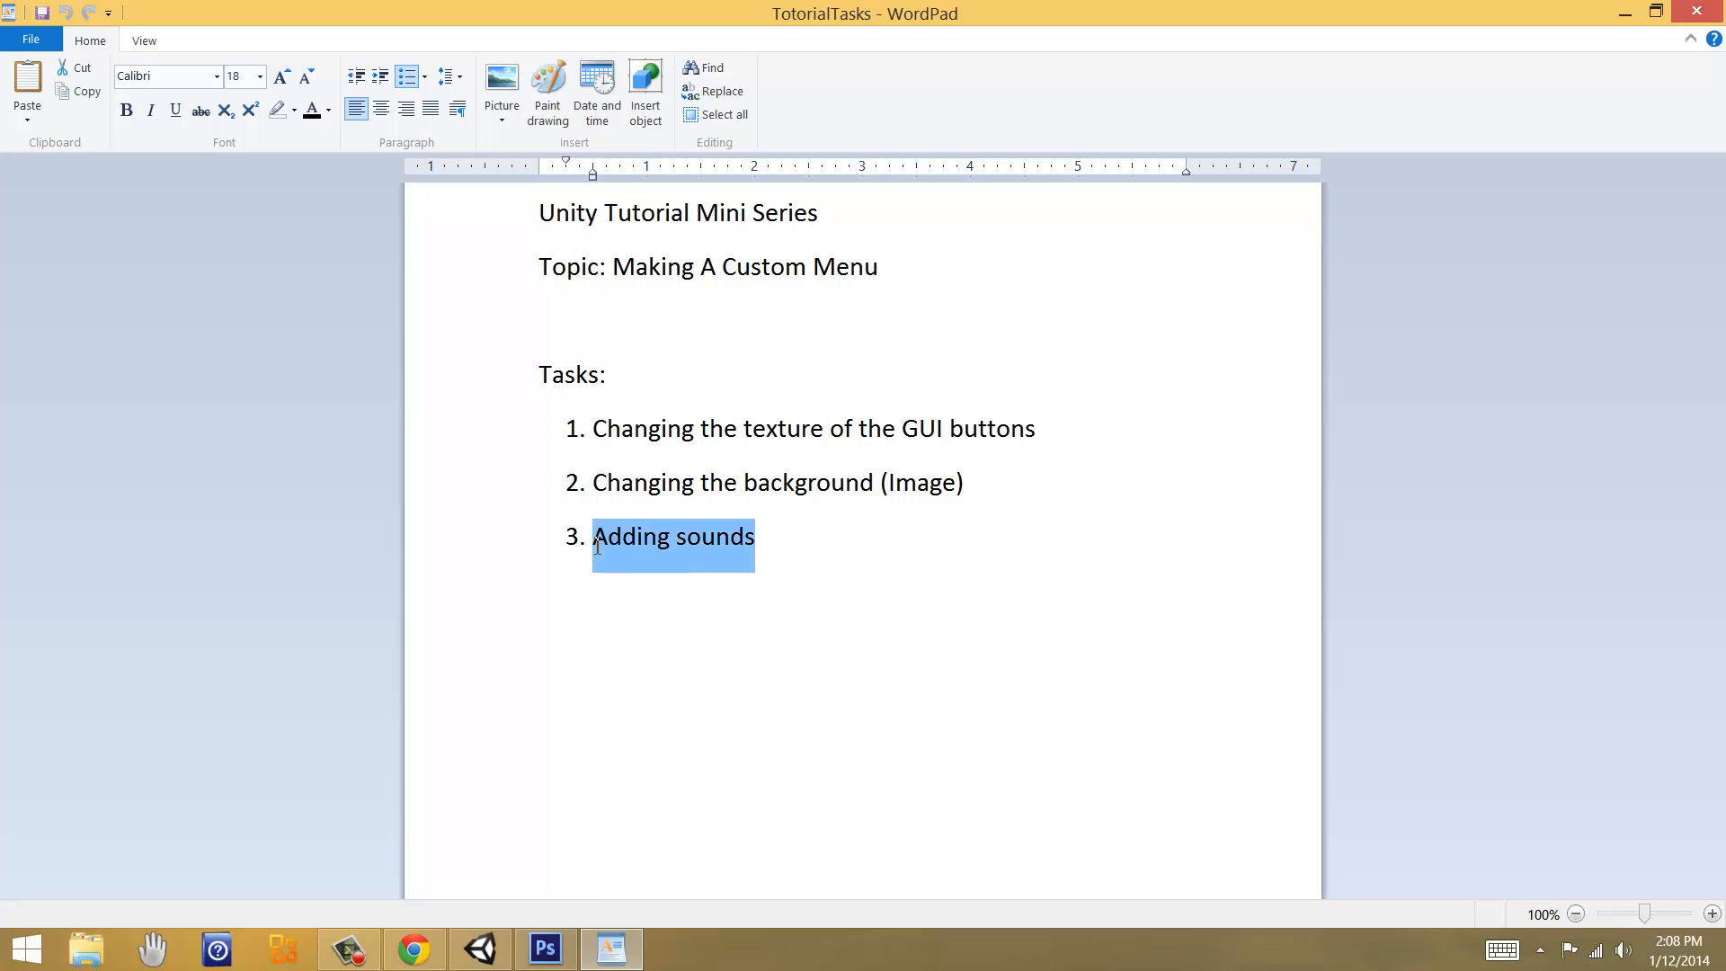
pyautogui.click(898, 568)
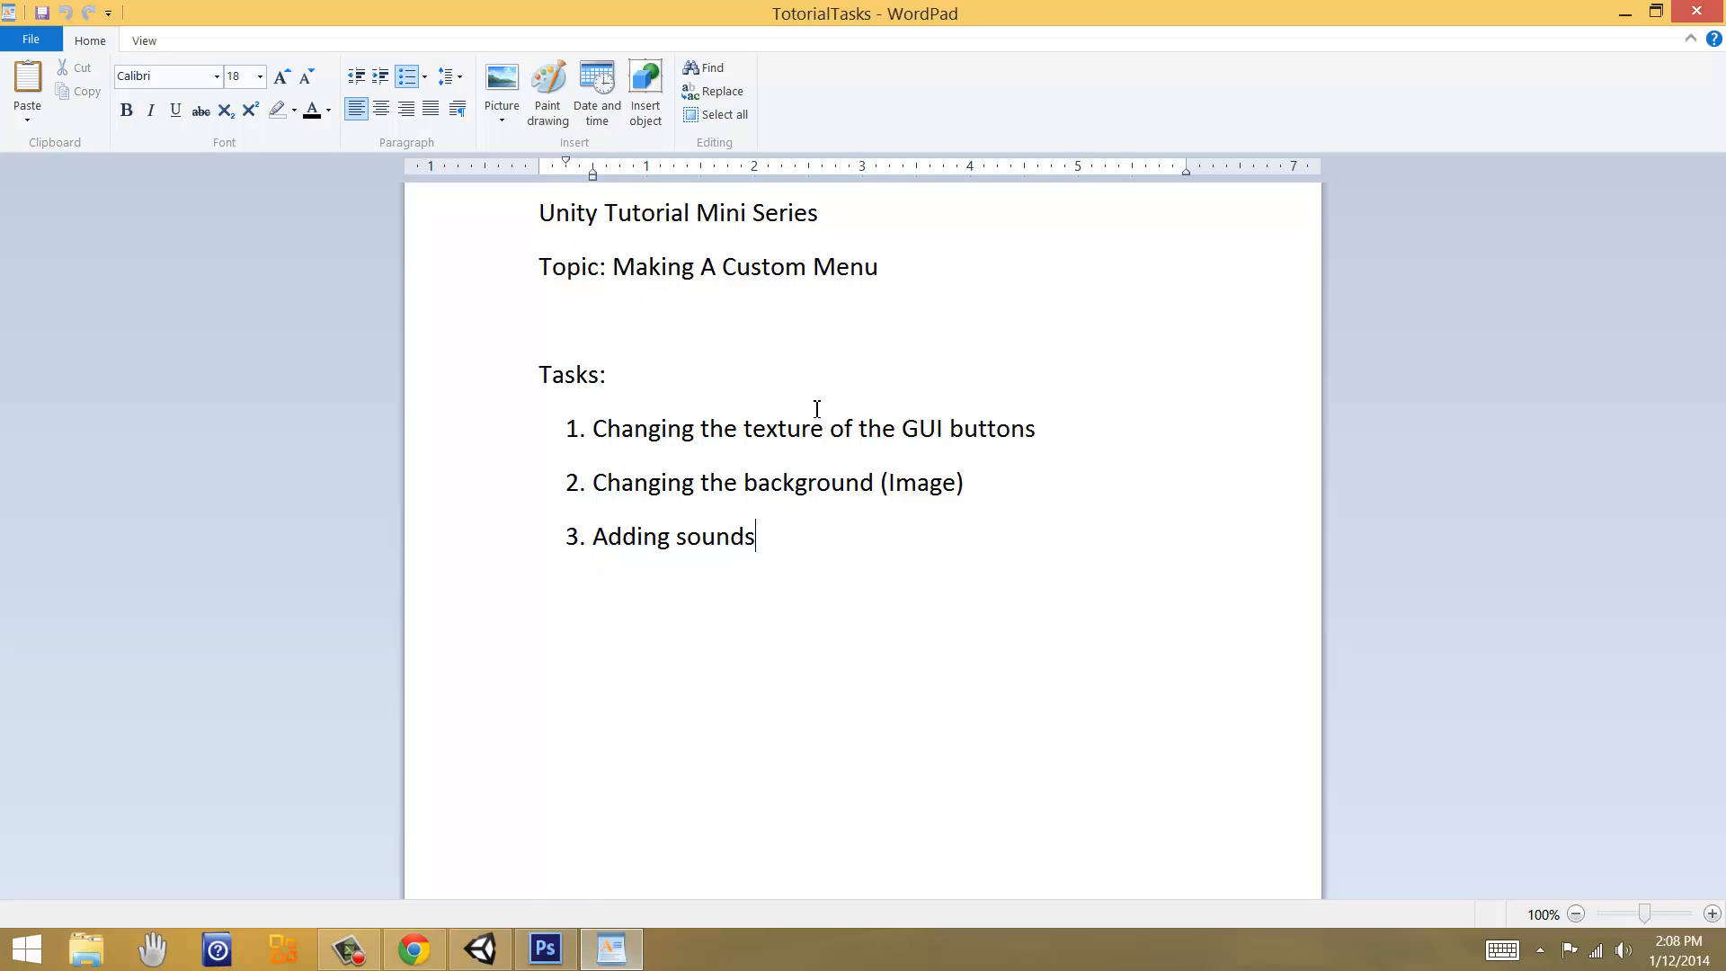
# Step: Switch to Unity, open the Main Camera's MainMenuScript in MonoDevelop, and maximize the editor window
pyautogui.click(482, 951)
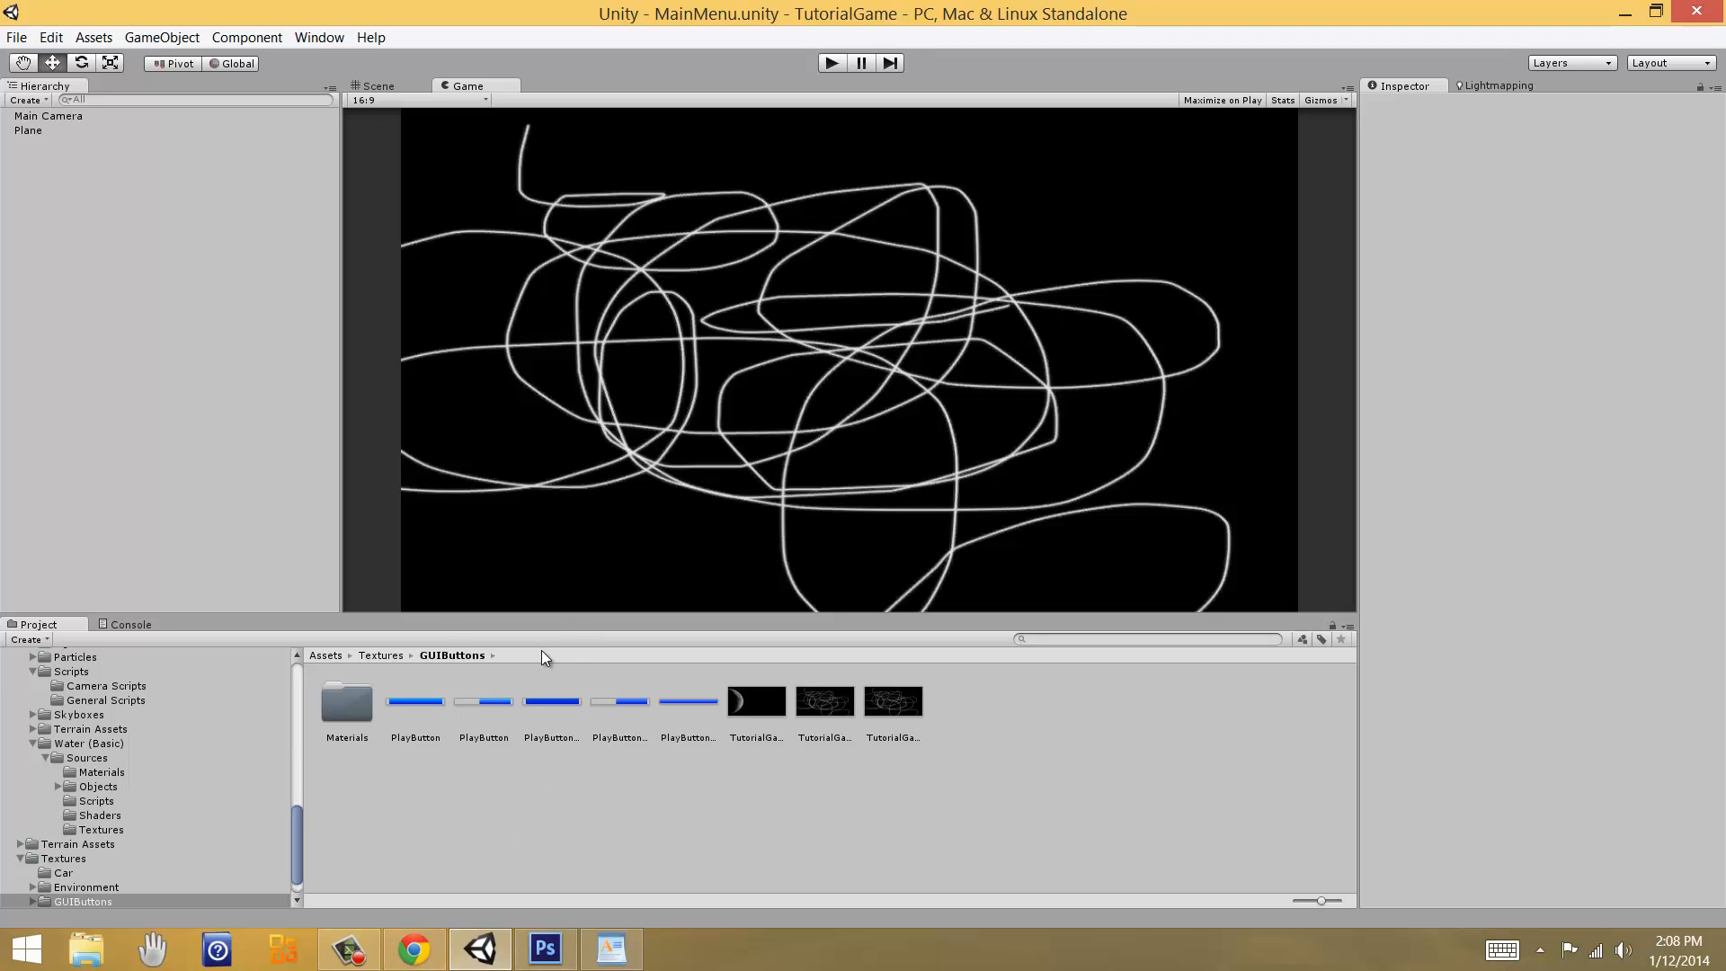
pyautogui.click(326, 655)
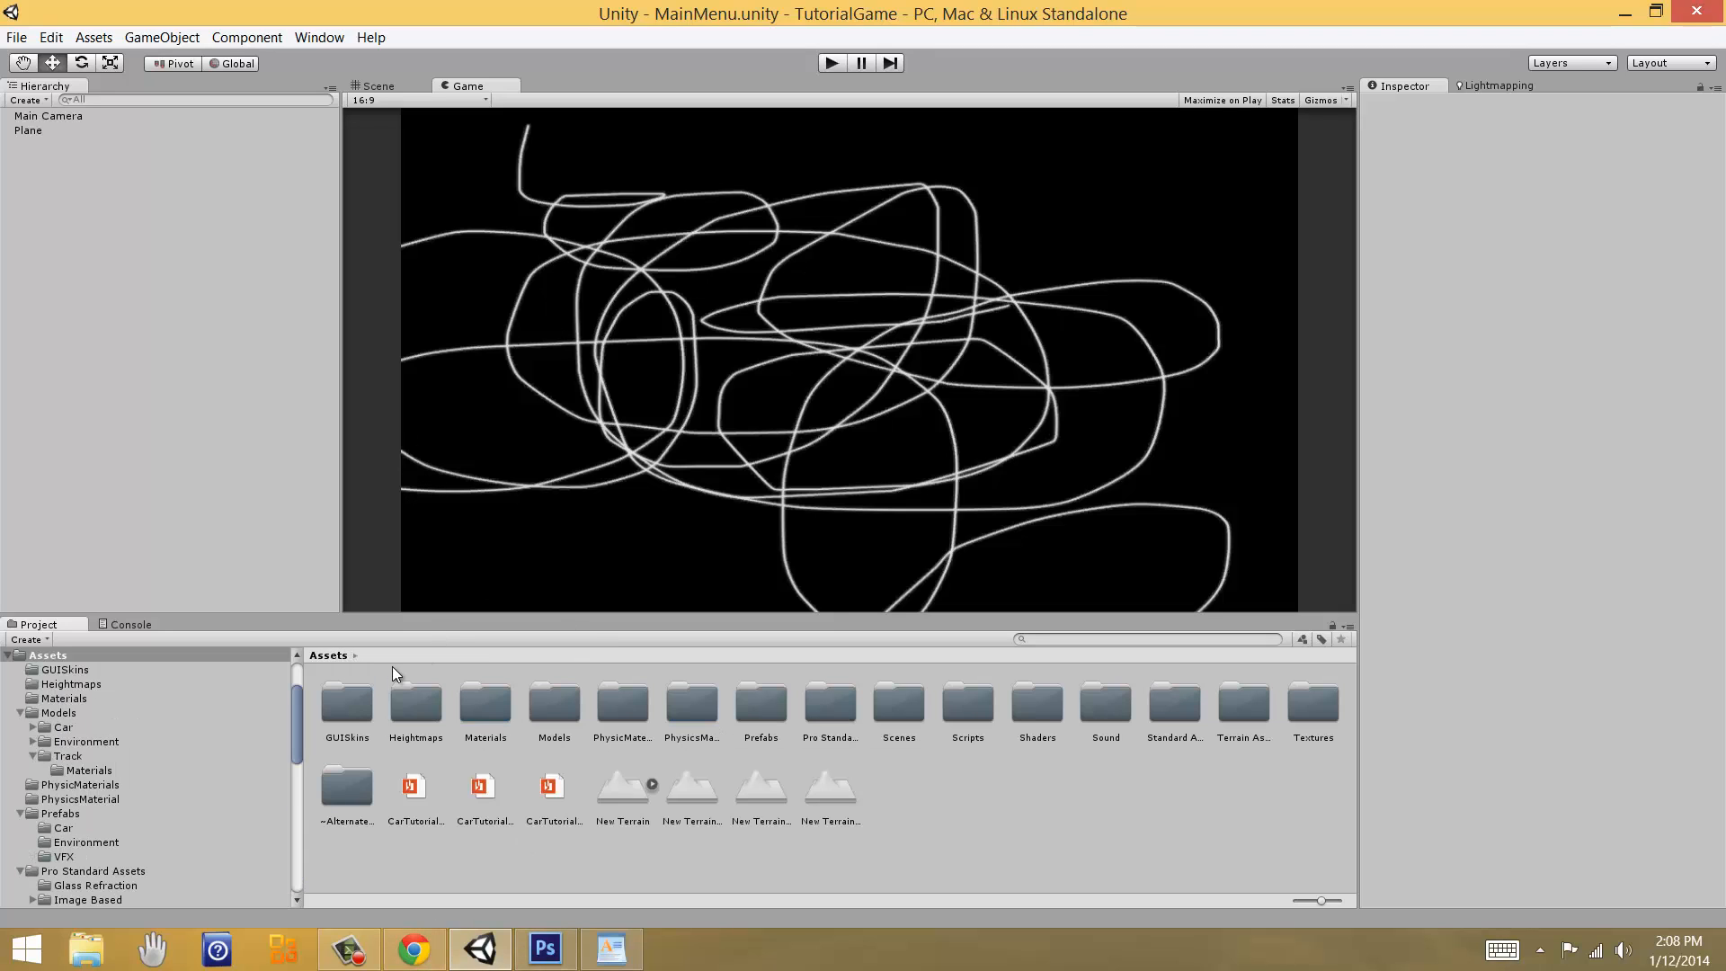
pyautogui.click(50, 117)
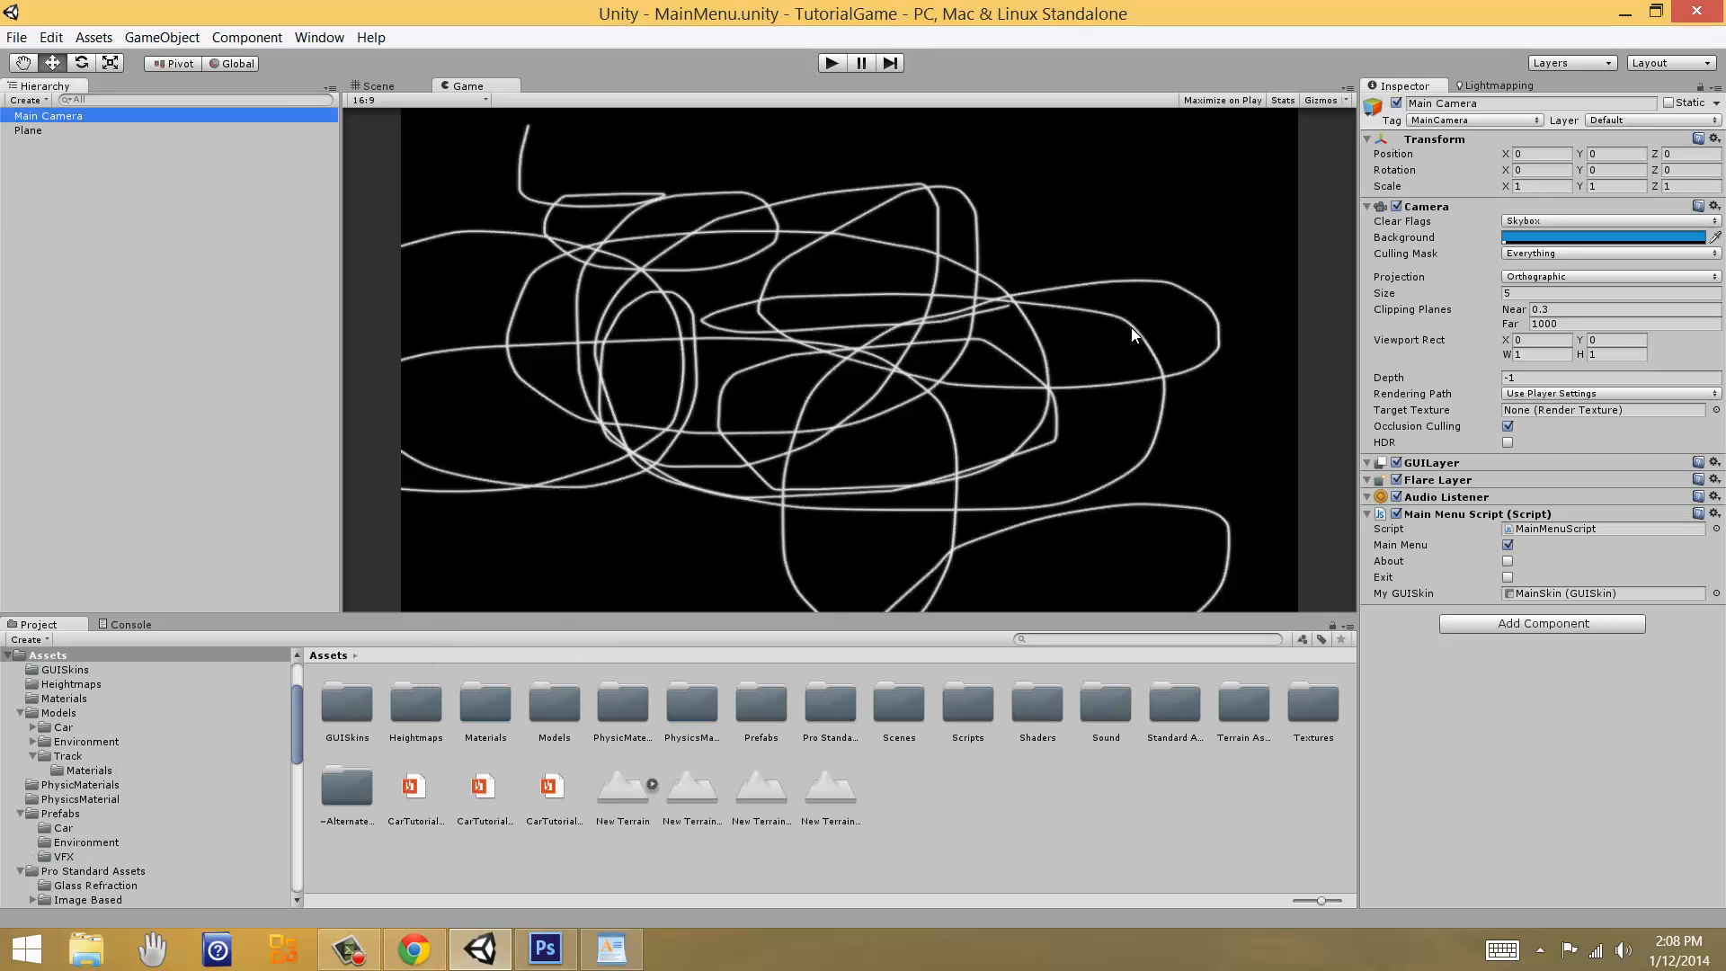
pyautogui.click(1532, 529)
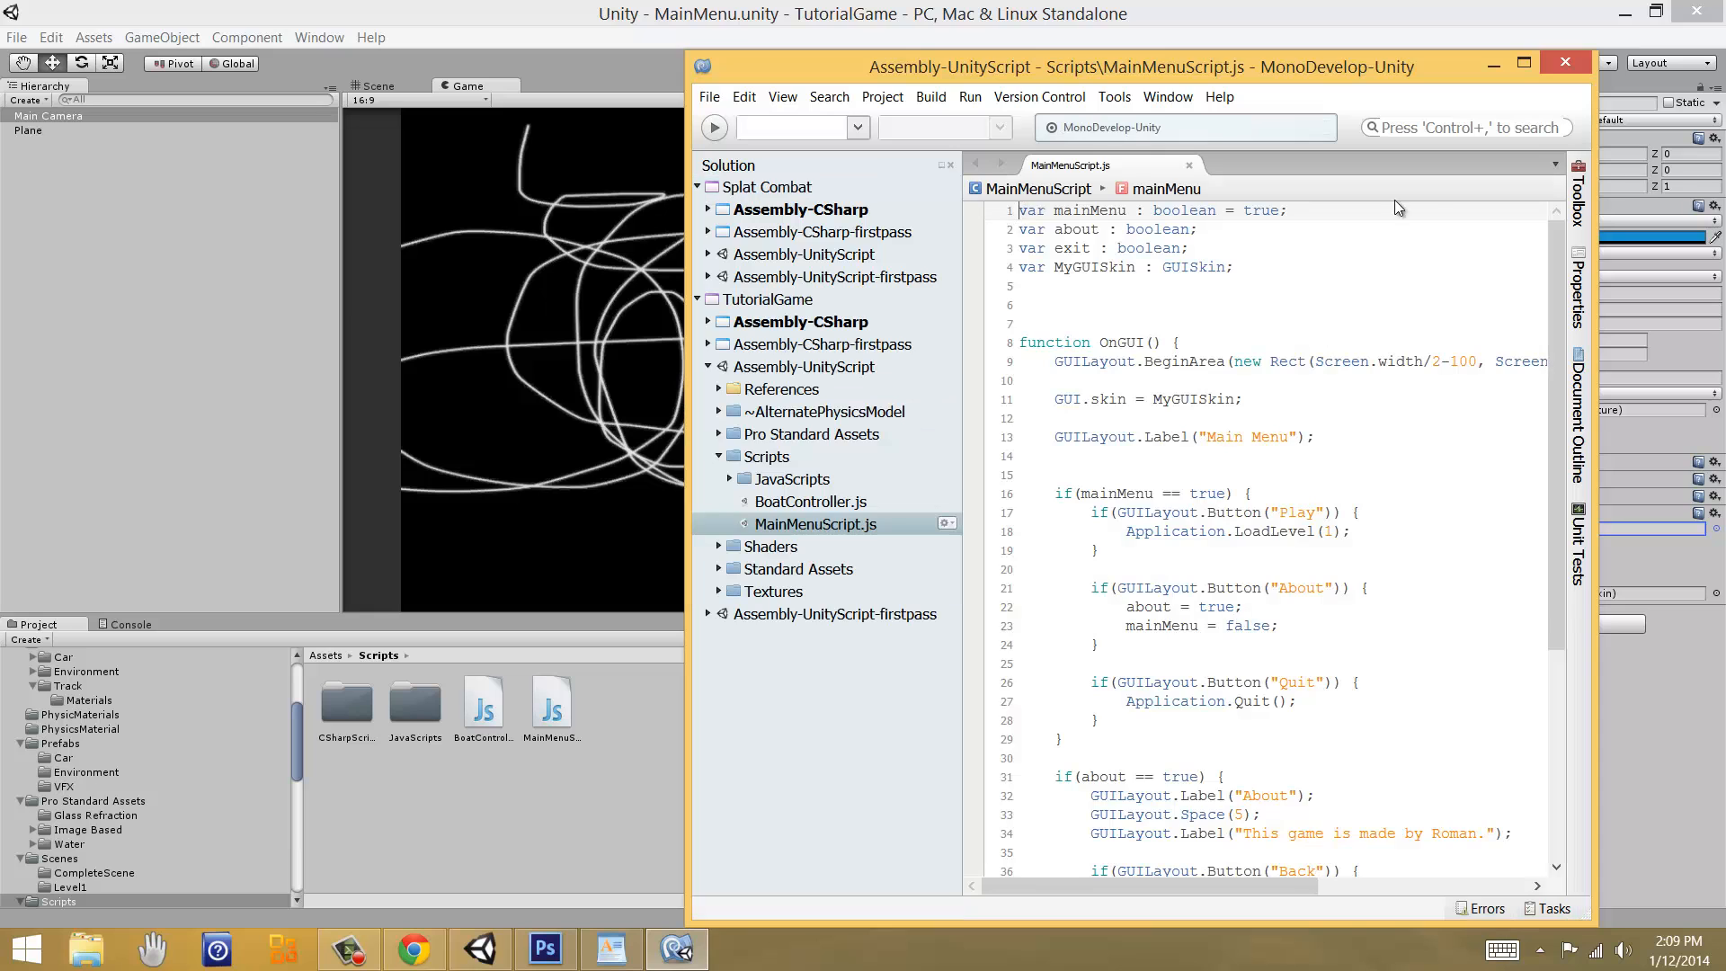
pyautogui.click(1524, 63)
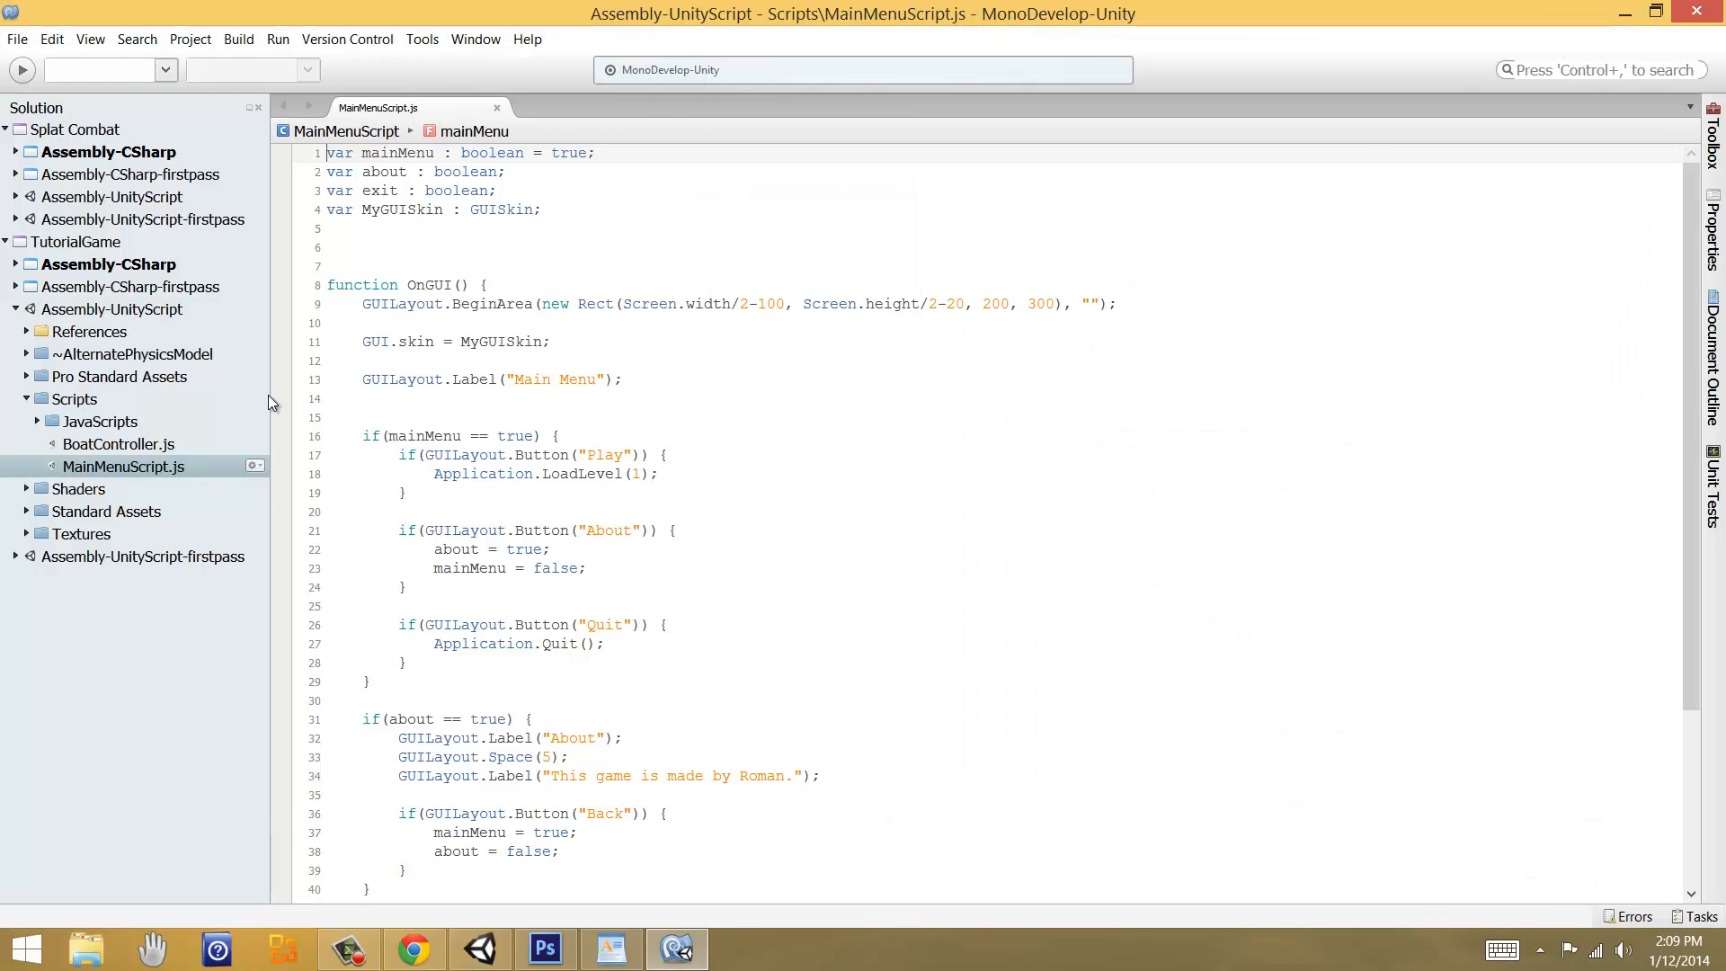
# Step: Narrow the Solution pane to widen the code area and enlarge the text of MainMenuScript.js
pyautogui.moveTo(271, 395); pyautogui.dragTo(178, 395)
pyautogui.scroll(-4, 659, 522)
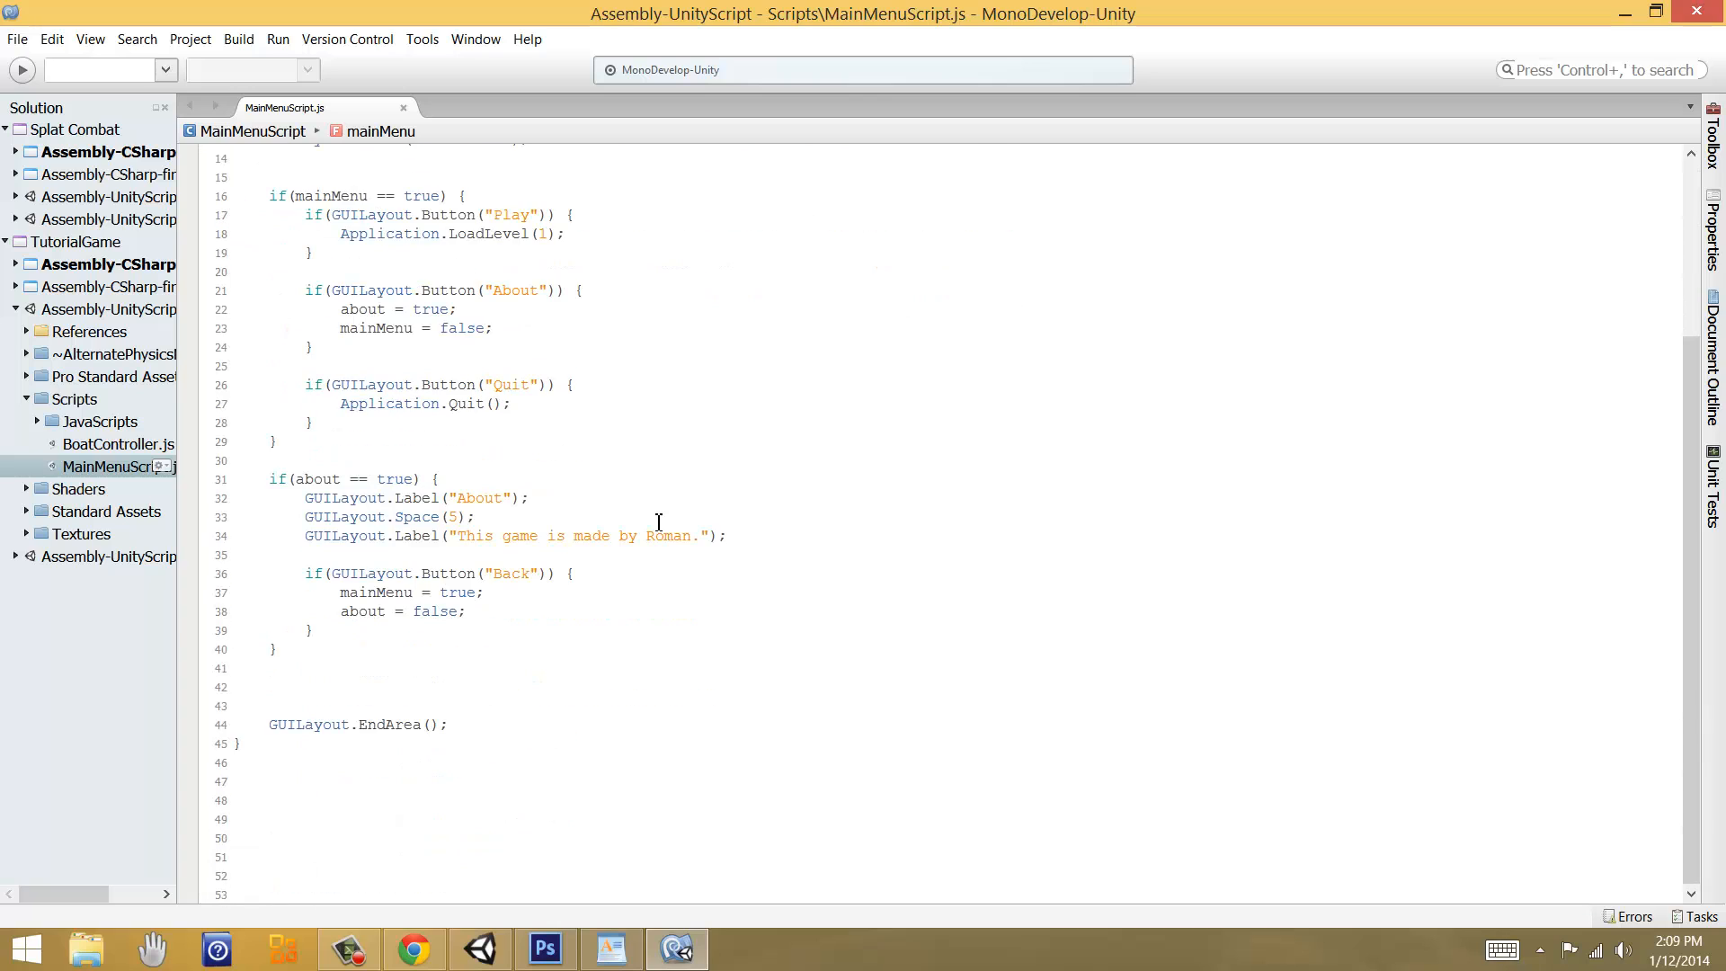
pyautogui.scroll(2, 659, 522)
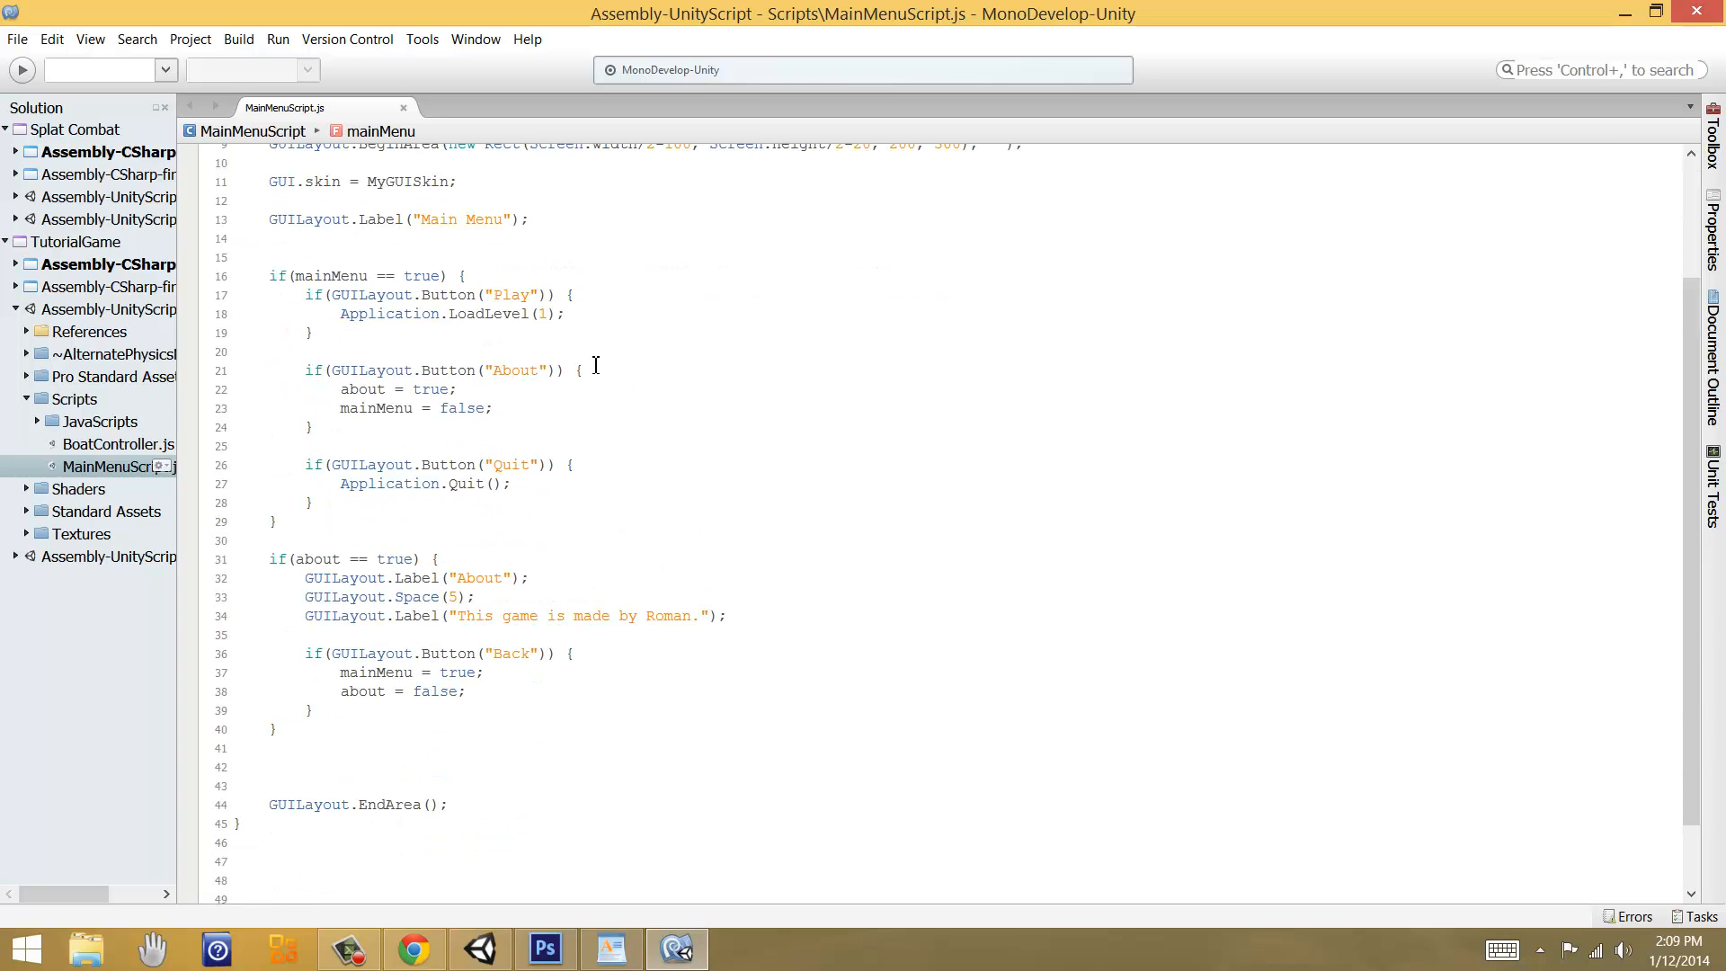
pyautogui.click(85, 39)
pyautogui.click(121, 356)
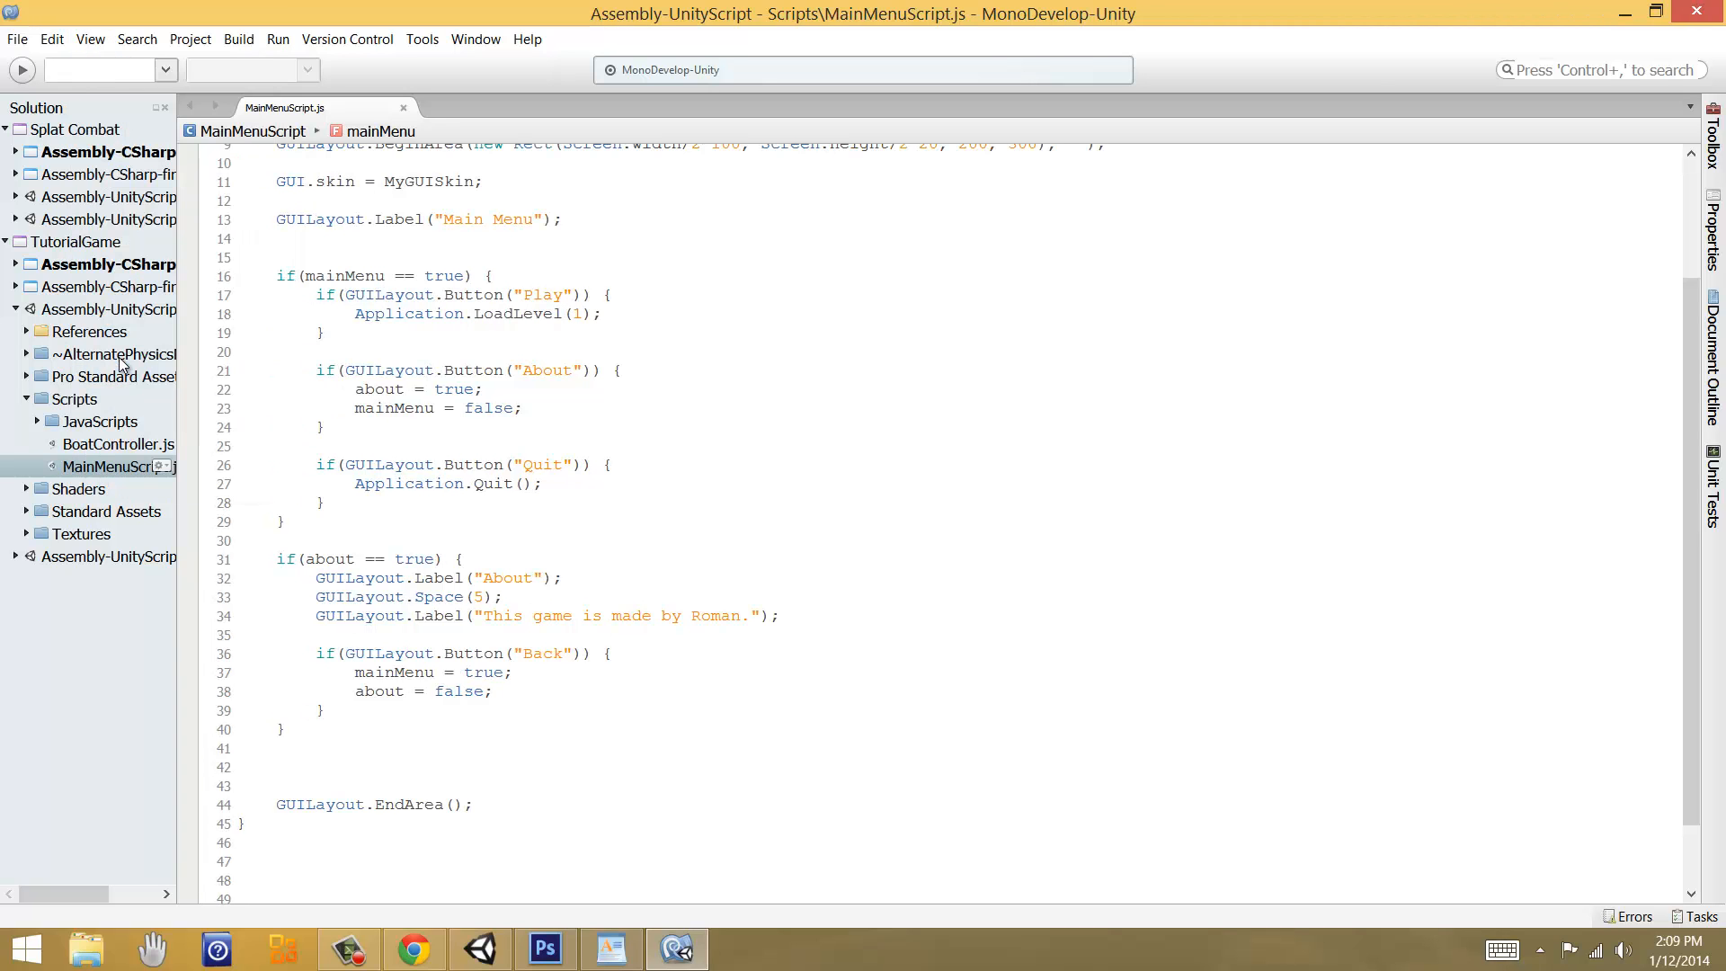
pyautogui.moveTo(179, 393); pyautogui.dragTo(86, 393)
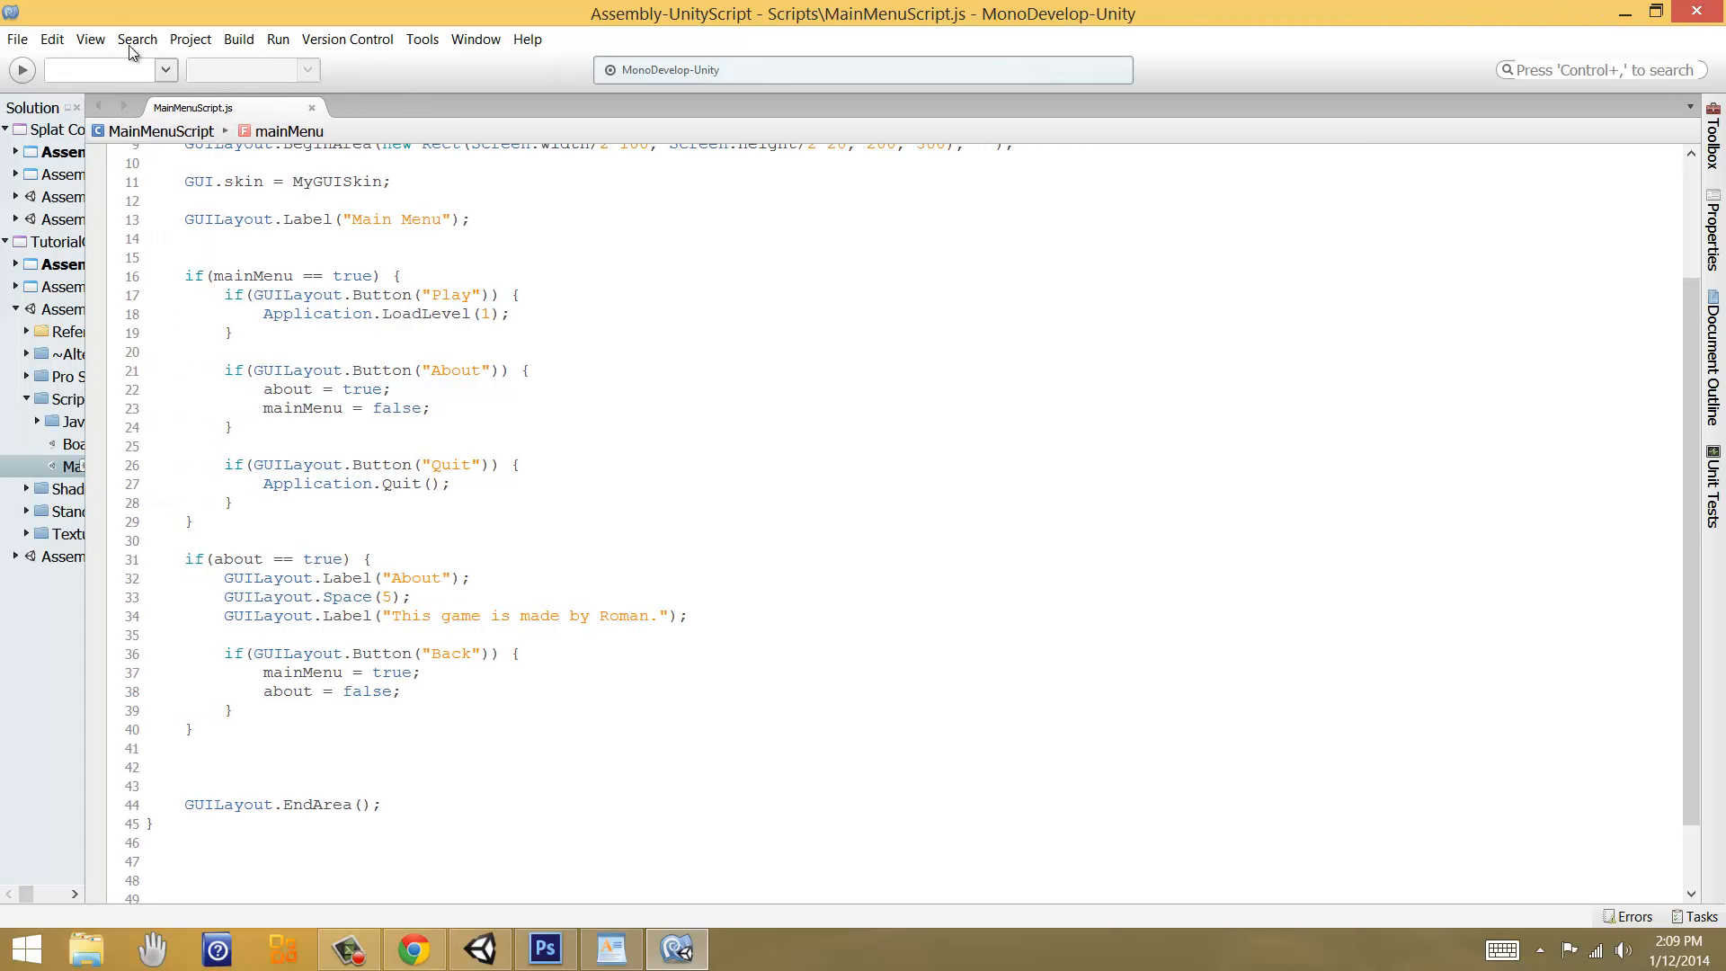
pyautogui.click(100, 38)
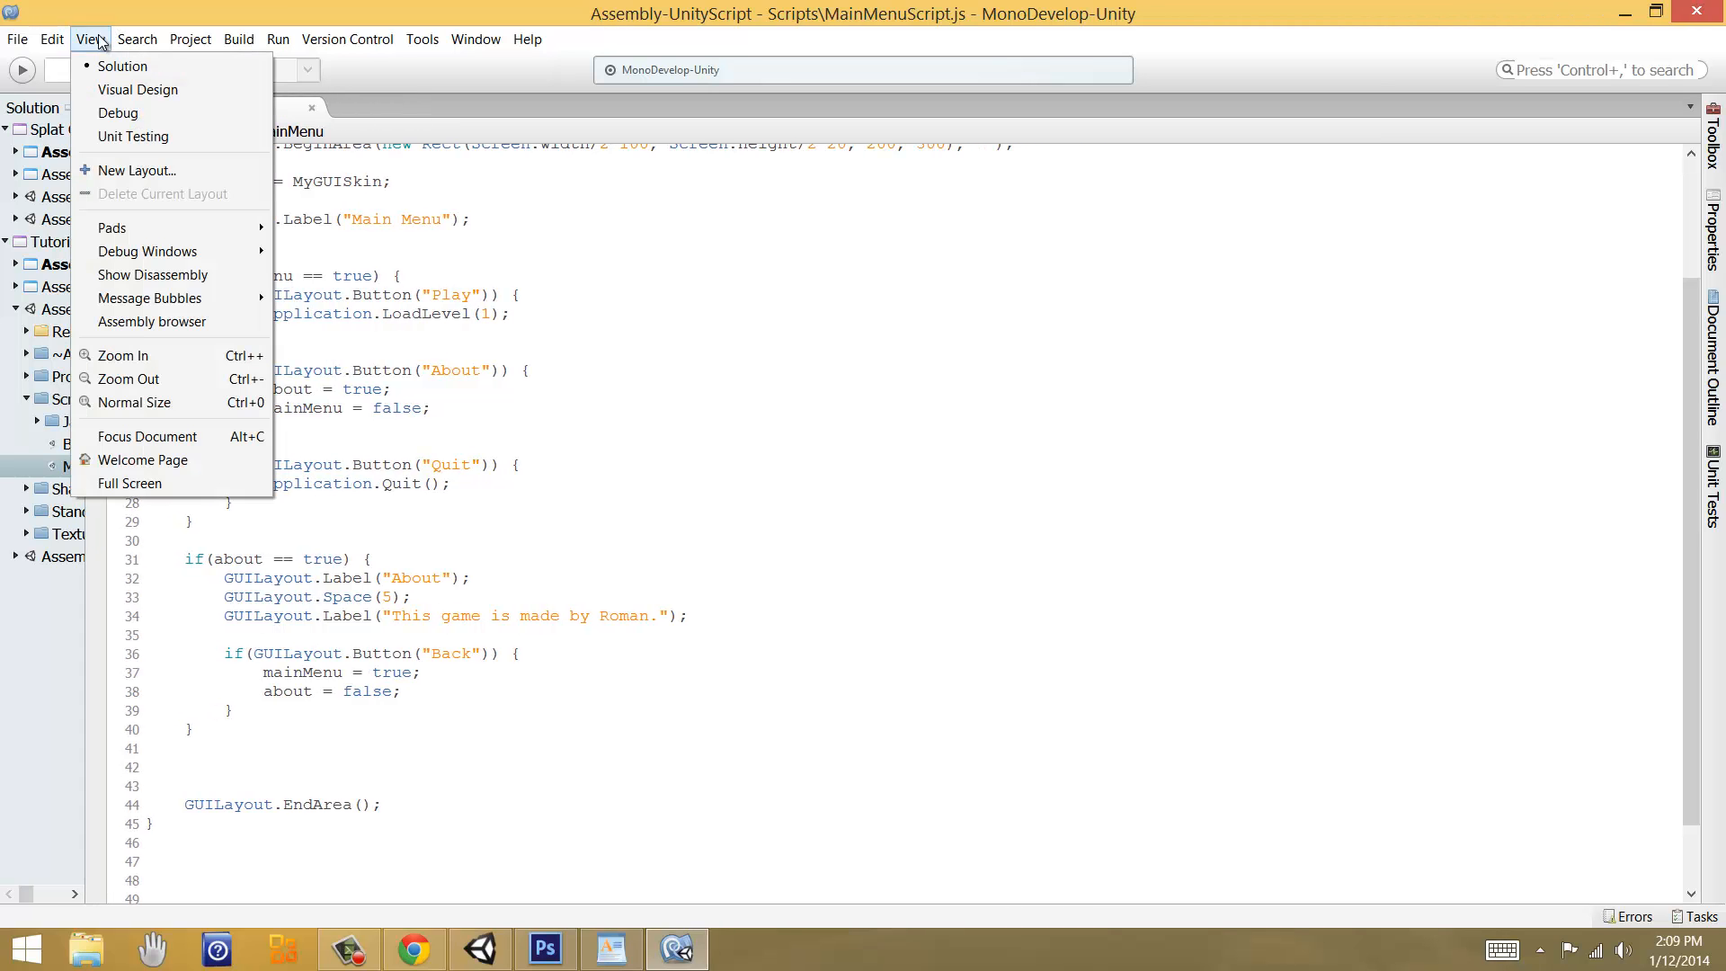
pyautogui.click(142, 358)
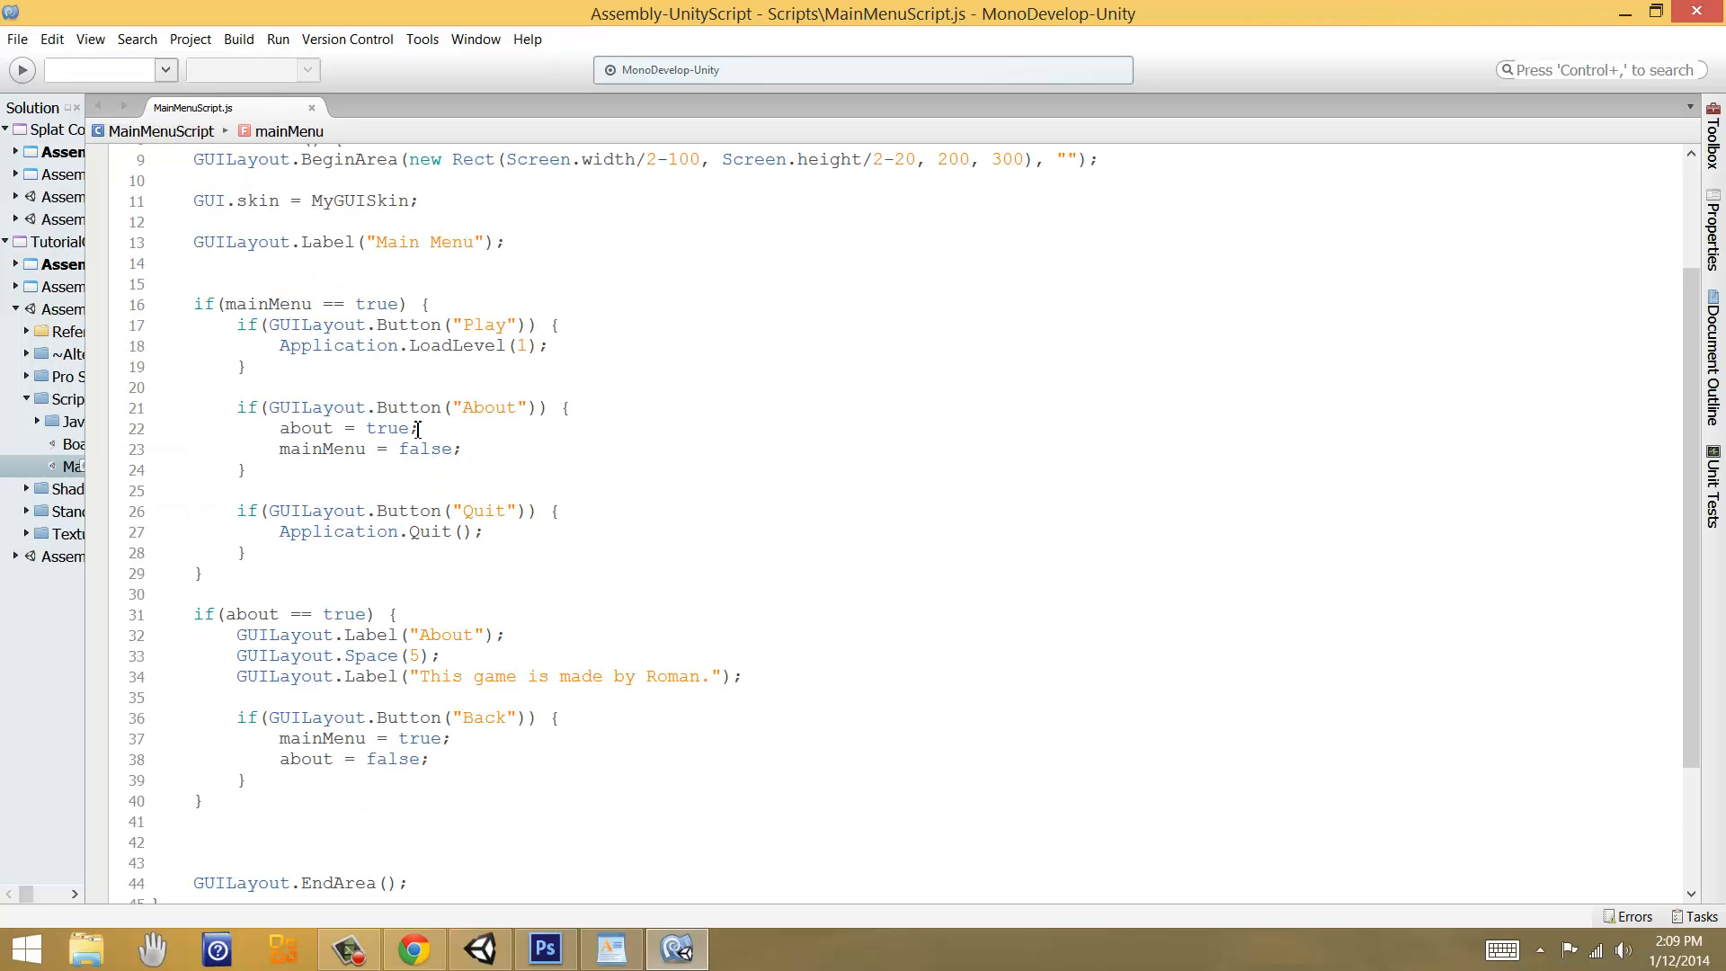
pyautogui.keyDown('ctrl'); pyautogui.scroll(-4, 418, 430); pyautogui.keyUp('ctrl')
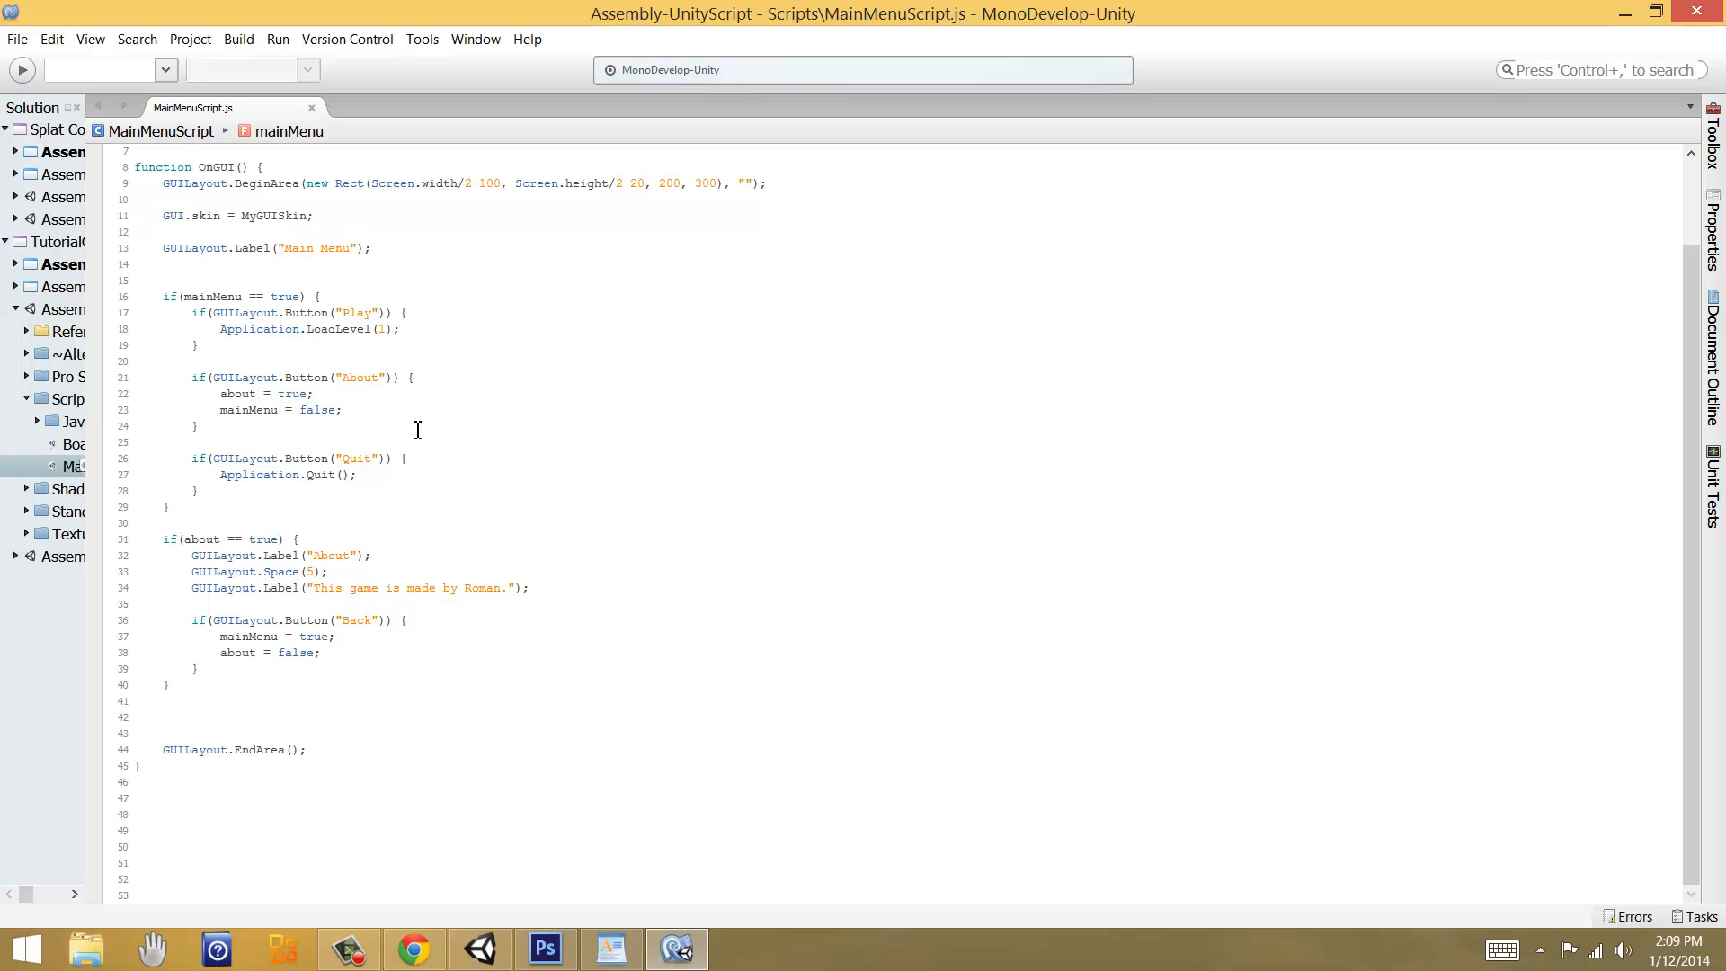
pyautogui.keyDown('ctrl'); pyautogui.scroll(-2, 418, 429); pyautogui.keyUp('ctrl')
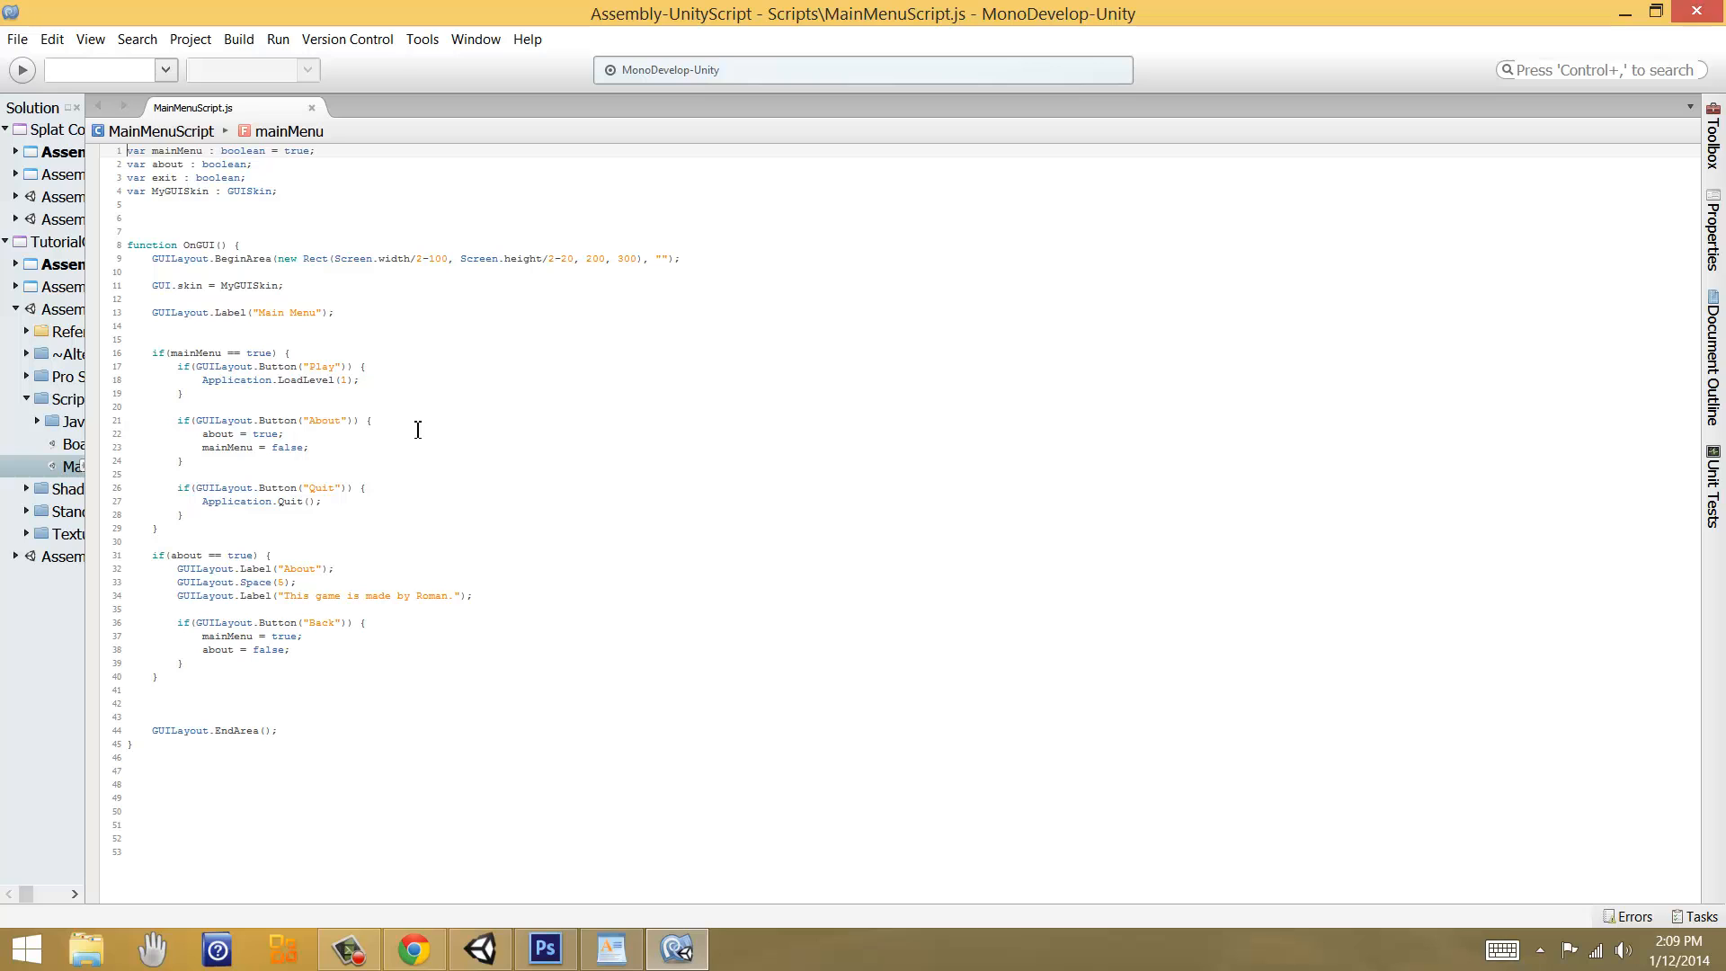
pyautogui.keyDown('ctrl'); pyautogui.scroll(5, 355, 402); pyautogui.keyUp('ctrl')
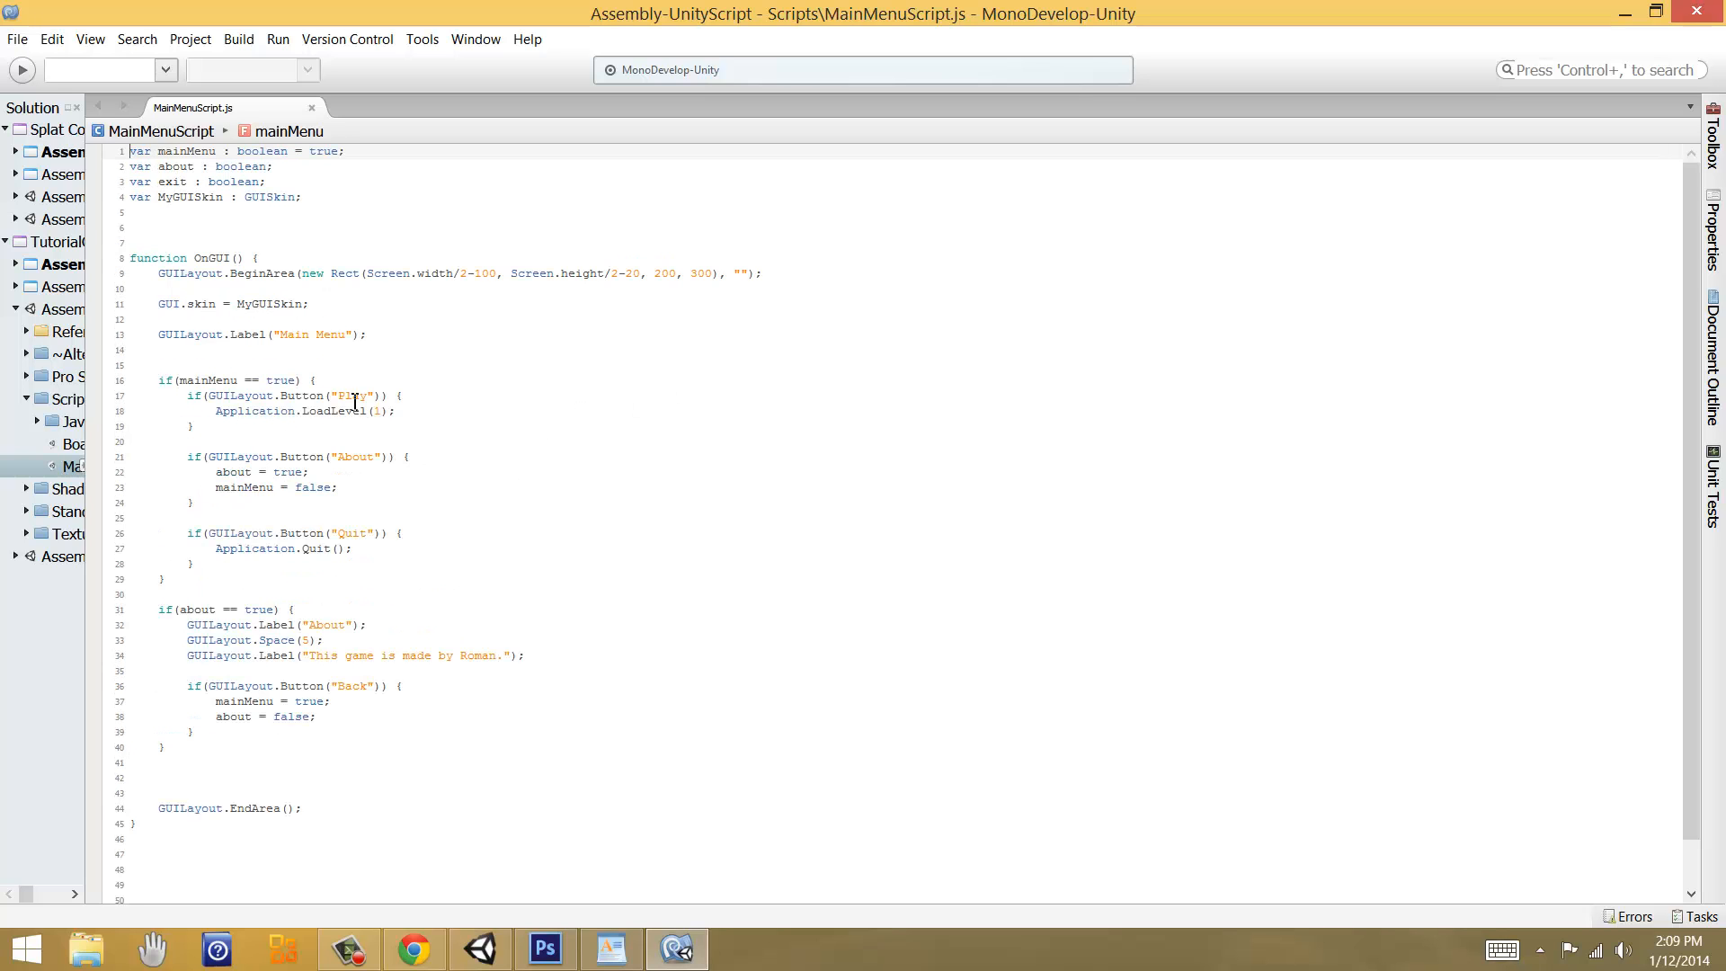
pyautogui.keyDown('ctrl'); pyautogui.scroll(1, 417, 441); pyautogui.keyUp('ctrl')
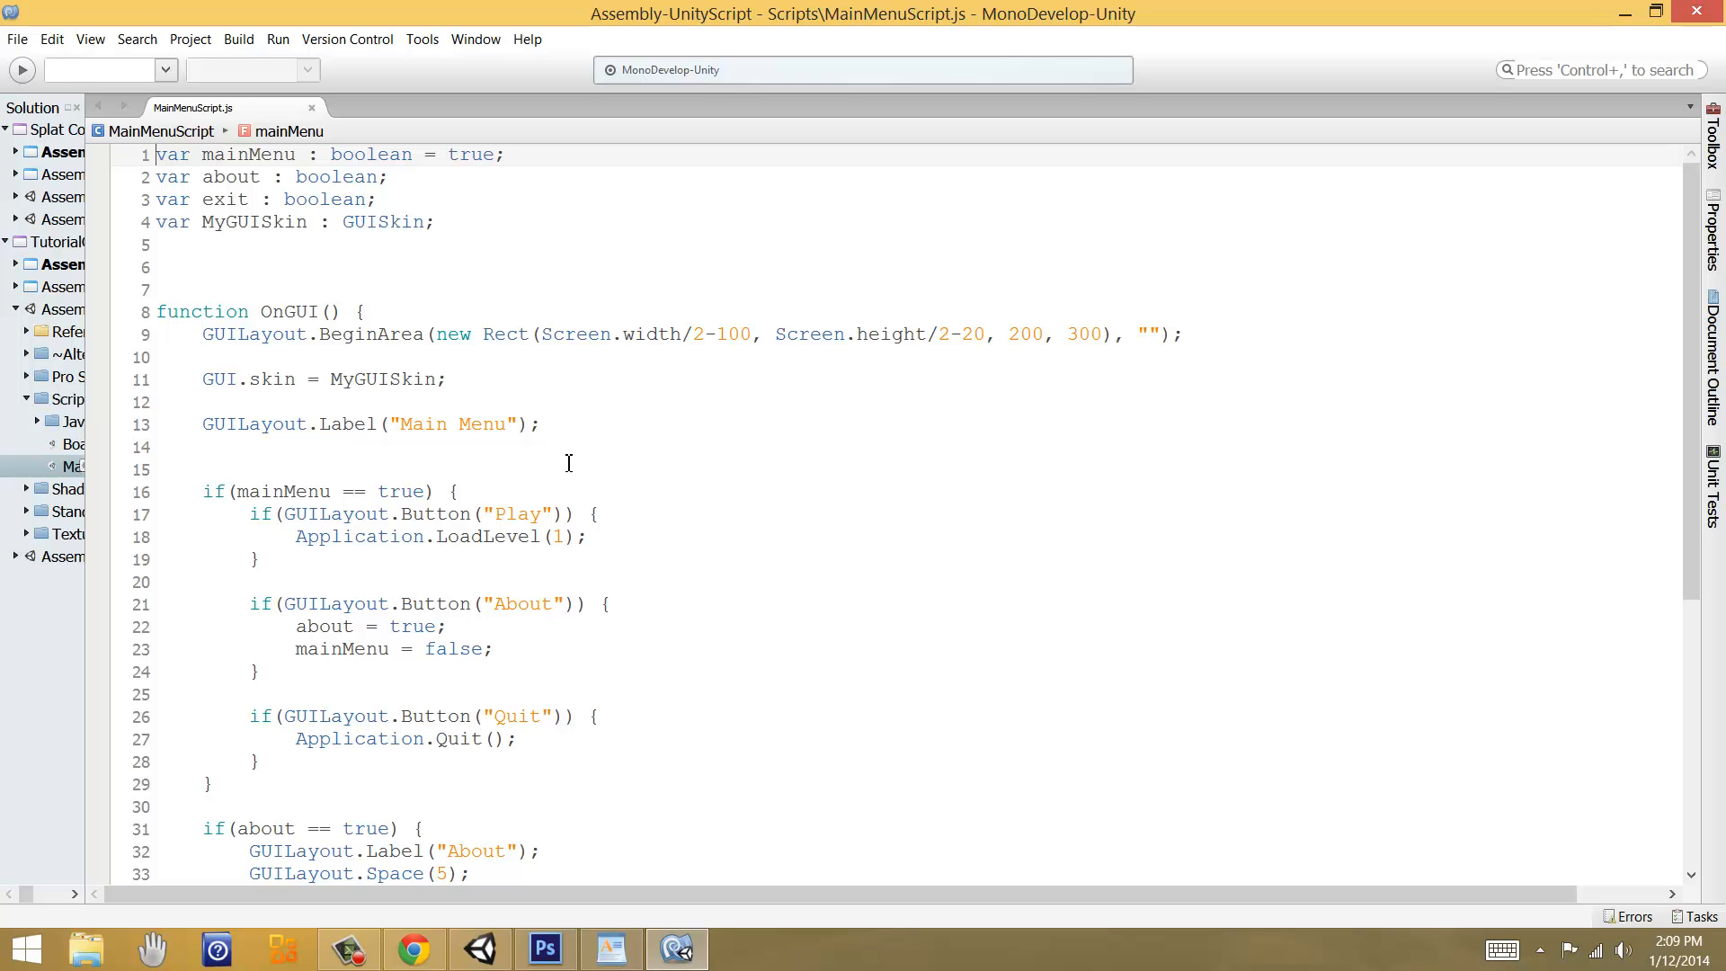
# Step: Insert an empty line above Application.LoadLevel(1) inside the Play button's if block
pyautogui.scroll(-6, 593, 453)
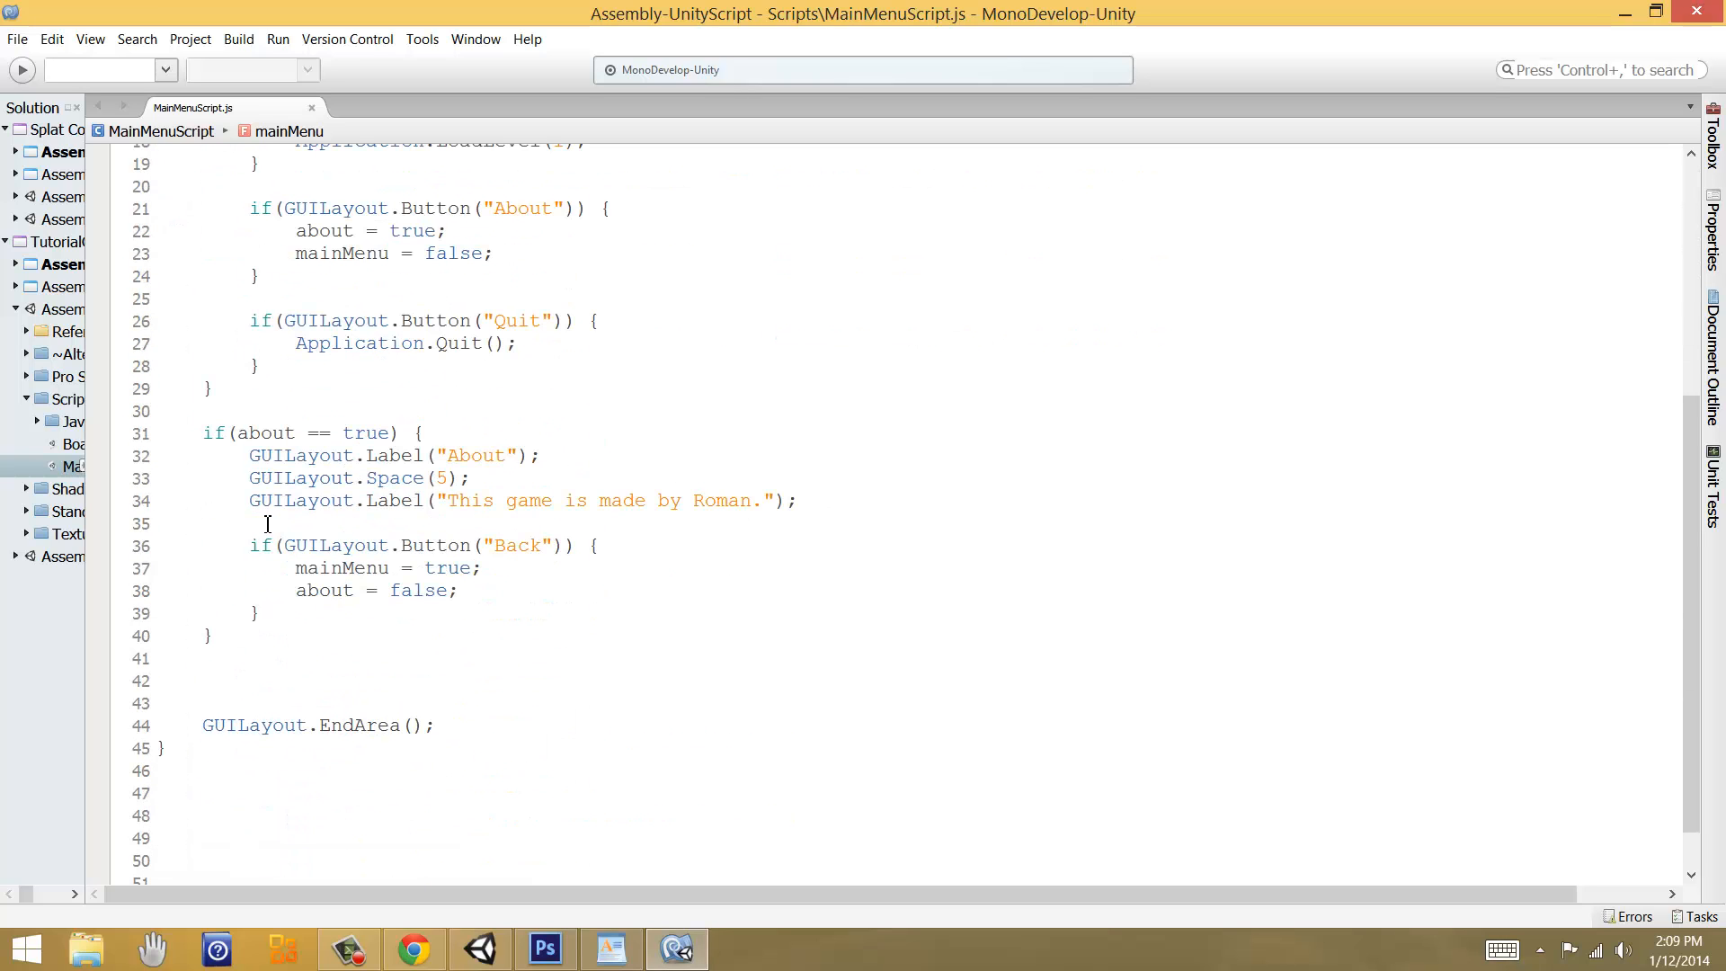
pyautogui.scroll(5, 489, 563)
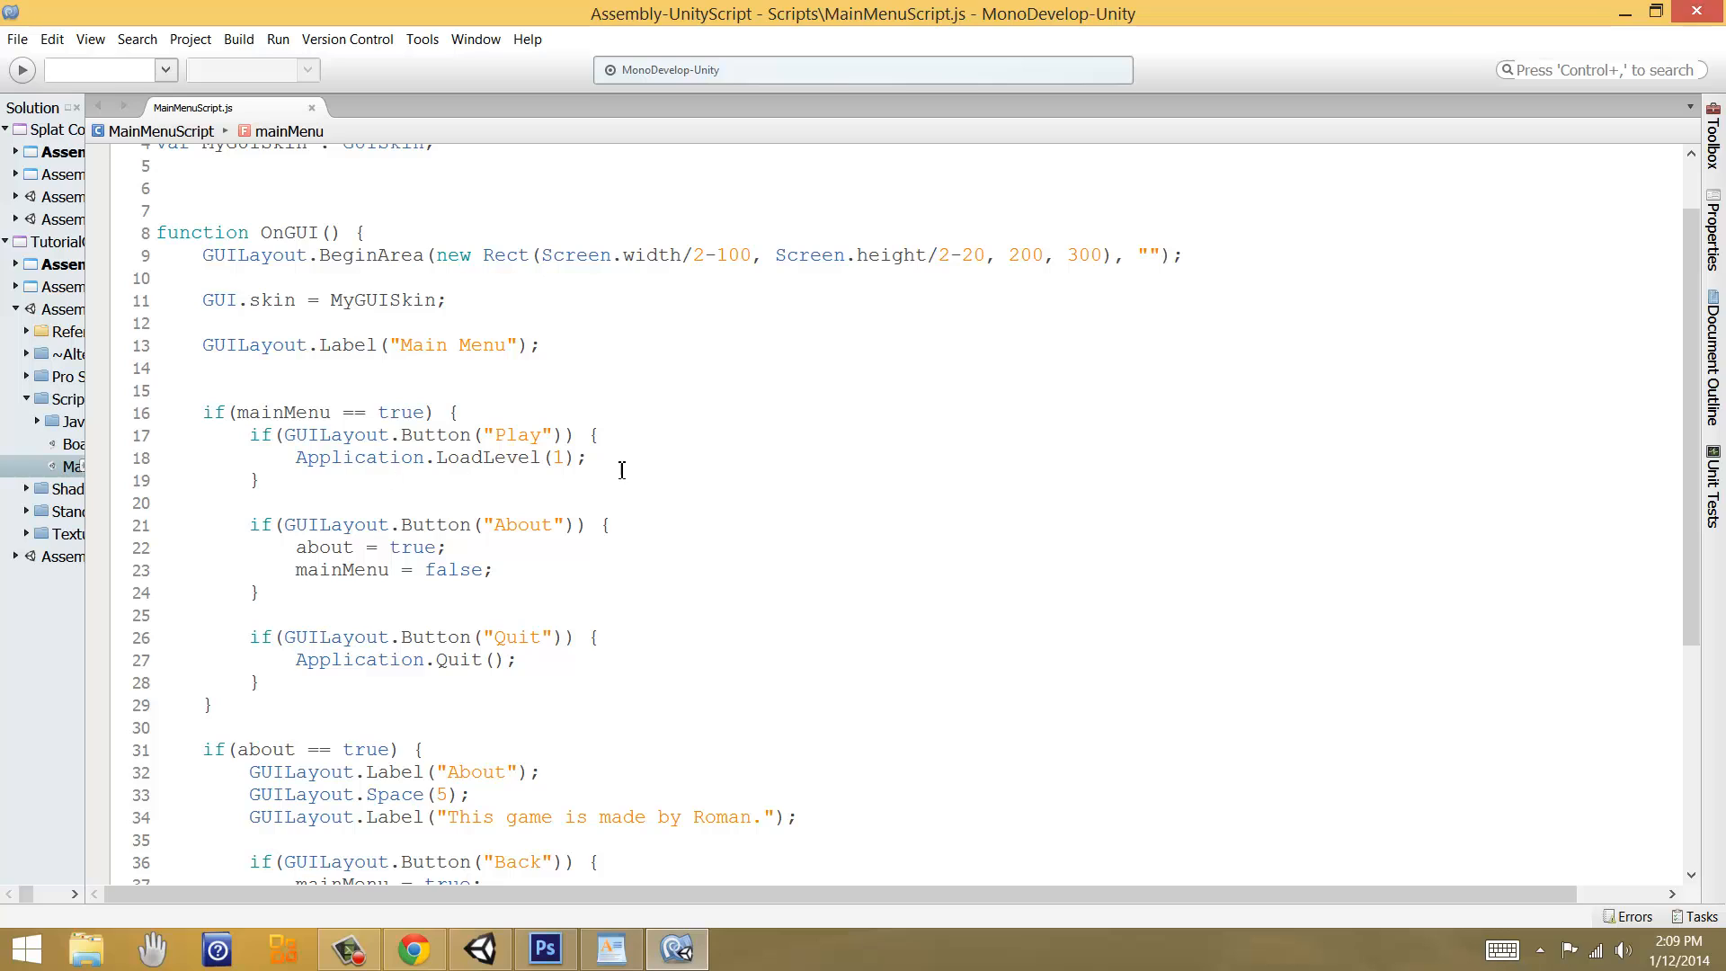
pyautogui.click(653, 447)
pyautogui.press('Return')
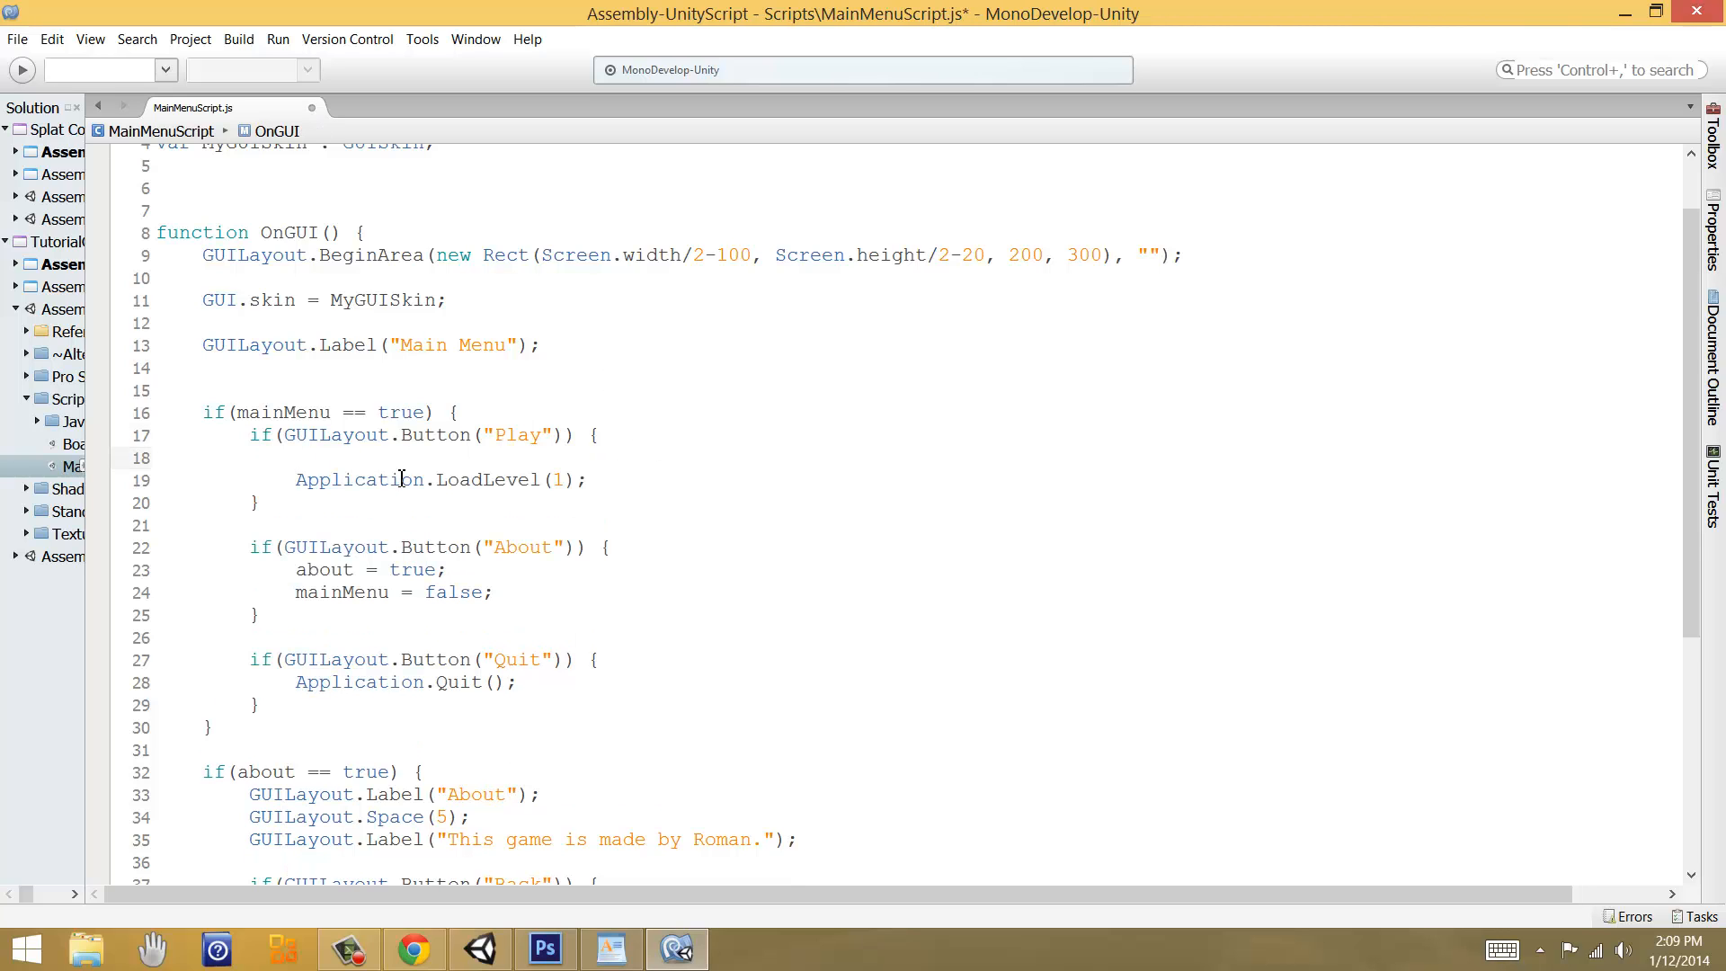
pyautogui.moveTo(295, 479); pyautogui.dragTo(589, 477)
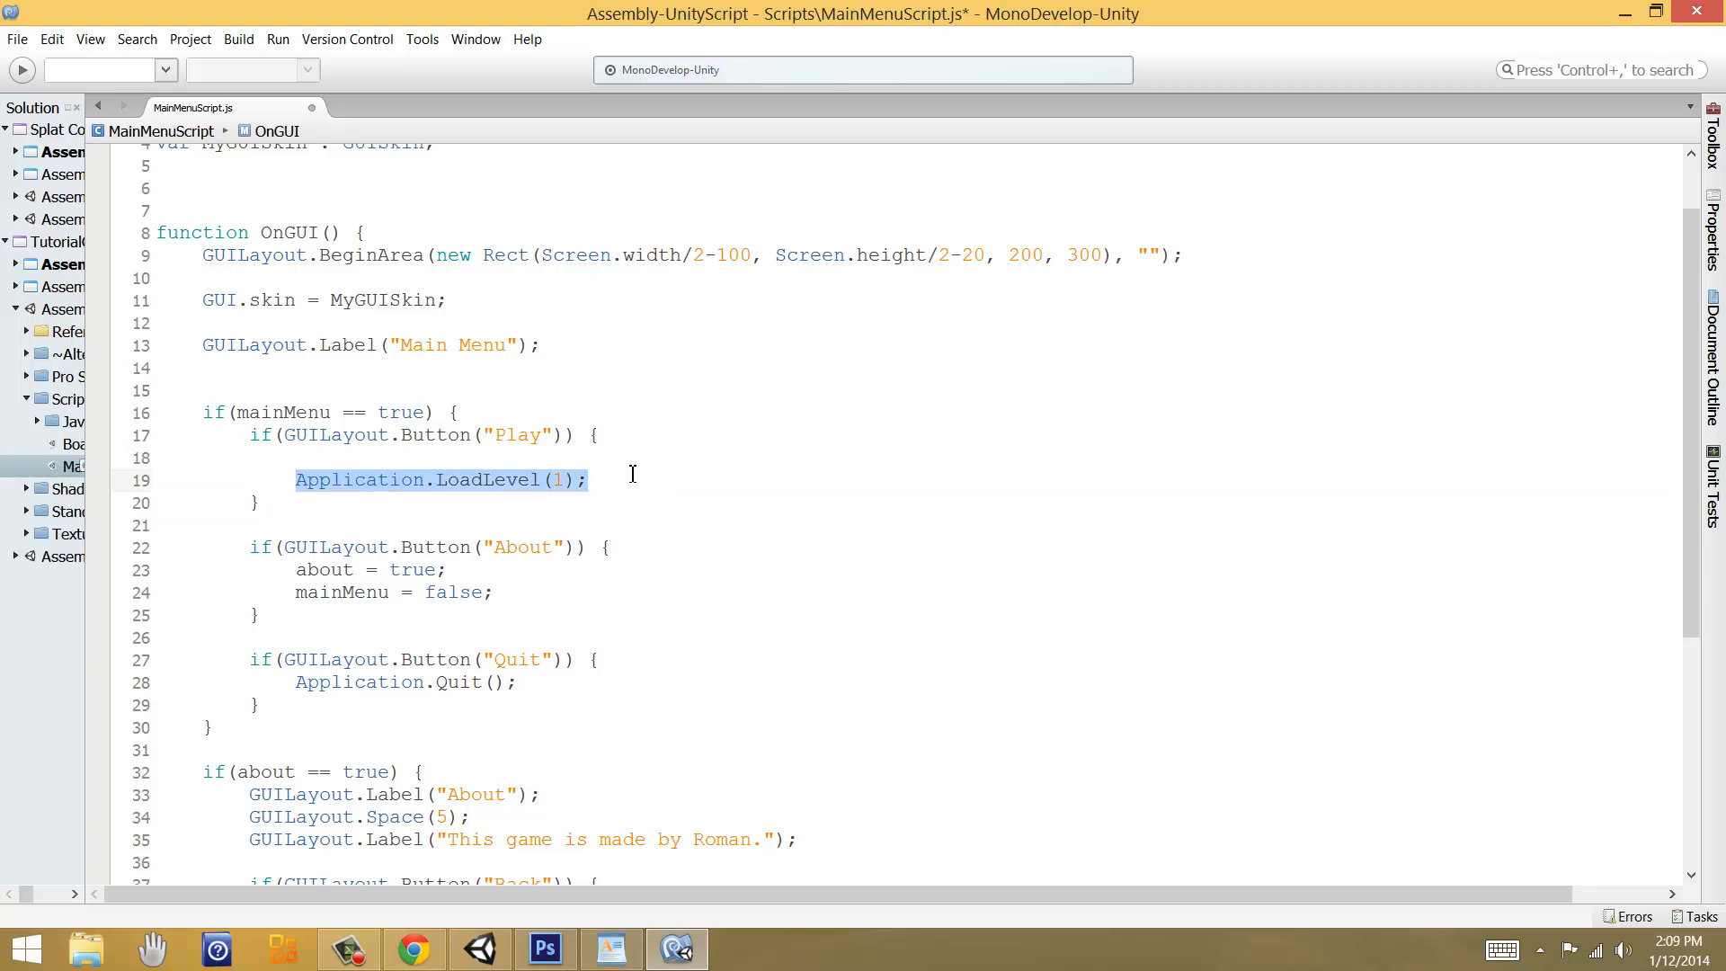
pyautogui.click(645, 467)
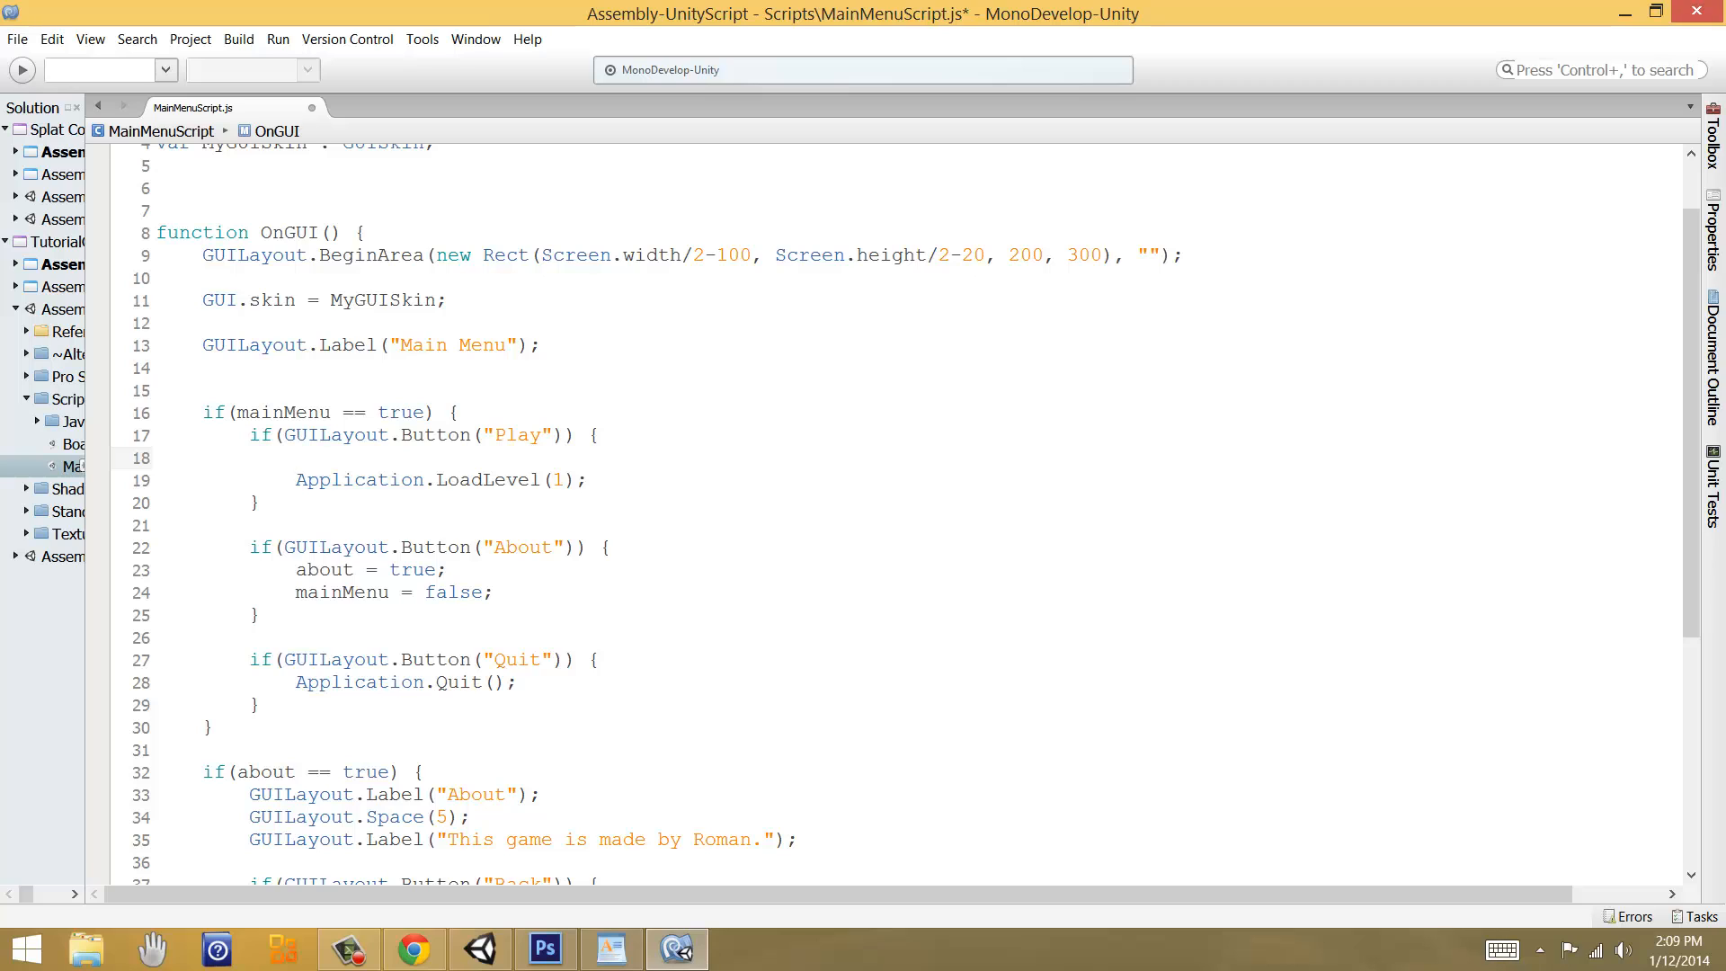
# Step: Try writing the sound call as AudioSource.PlayOneShot on the empty line in the Play button block
pyautogui.write('Audio')
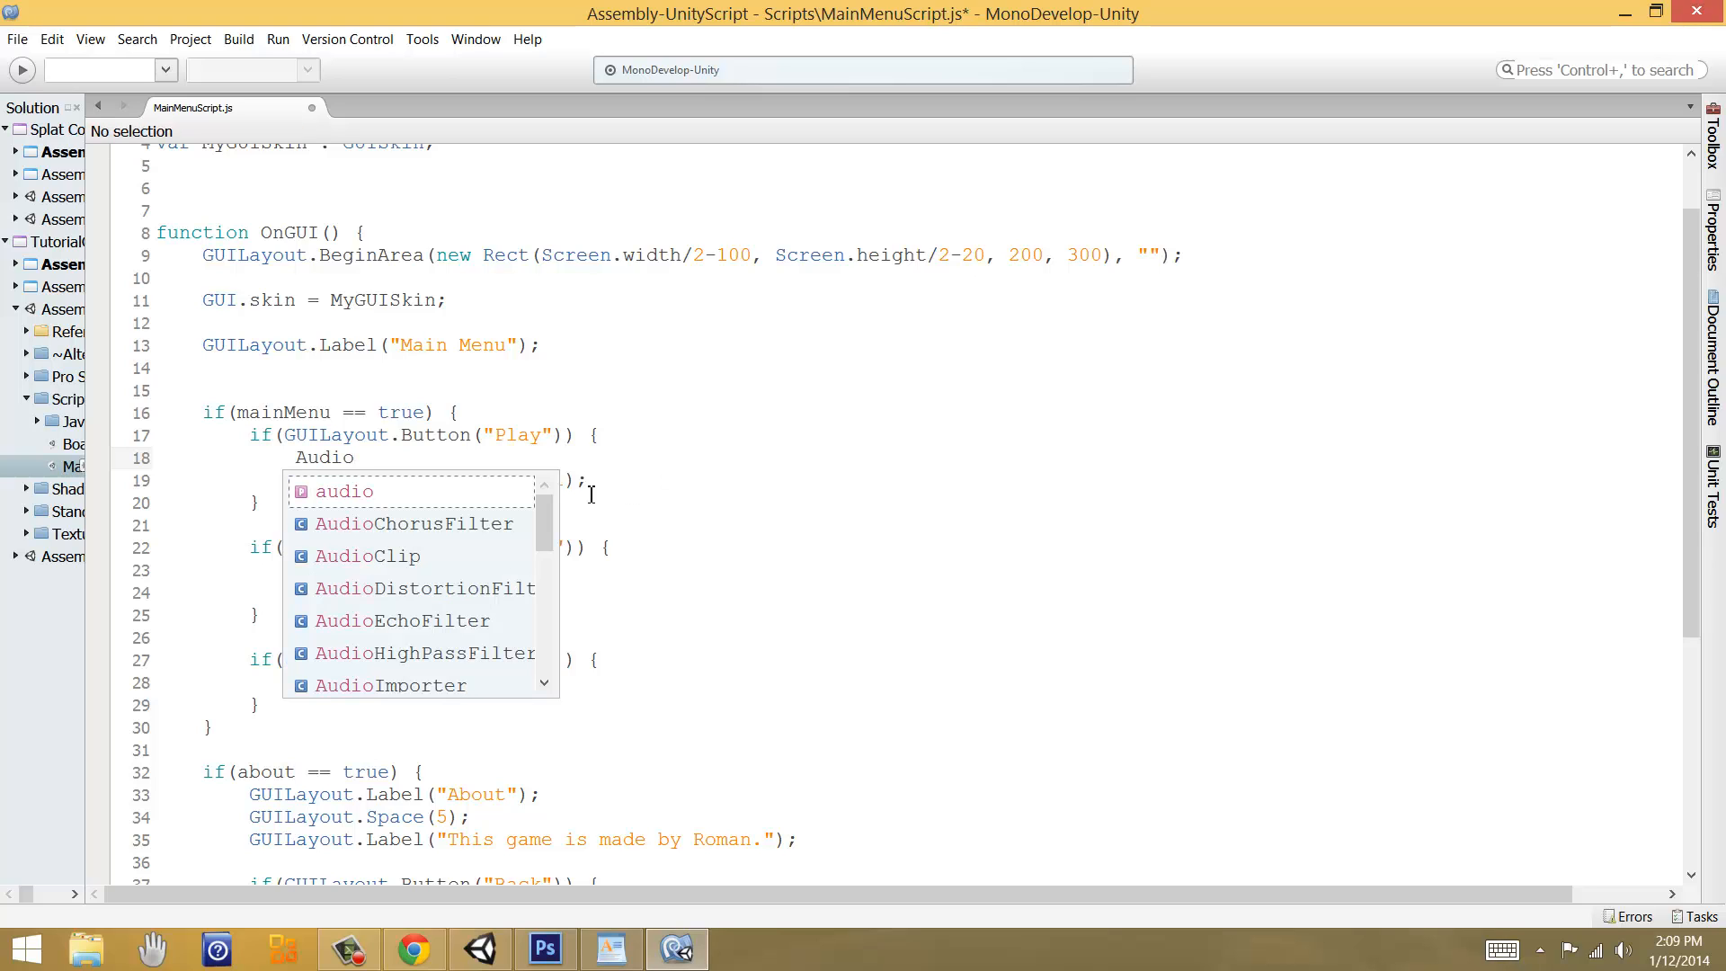
pyautogui.click(385, 563)
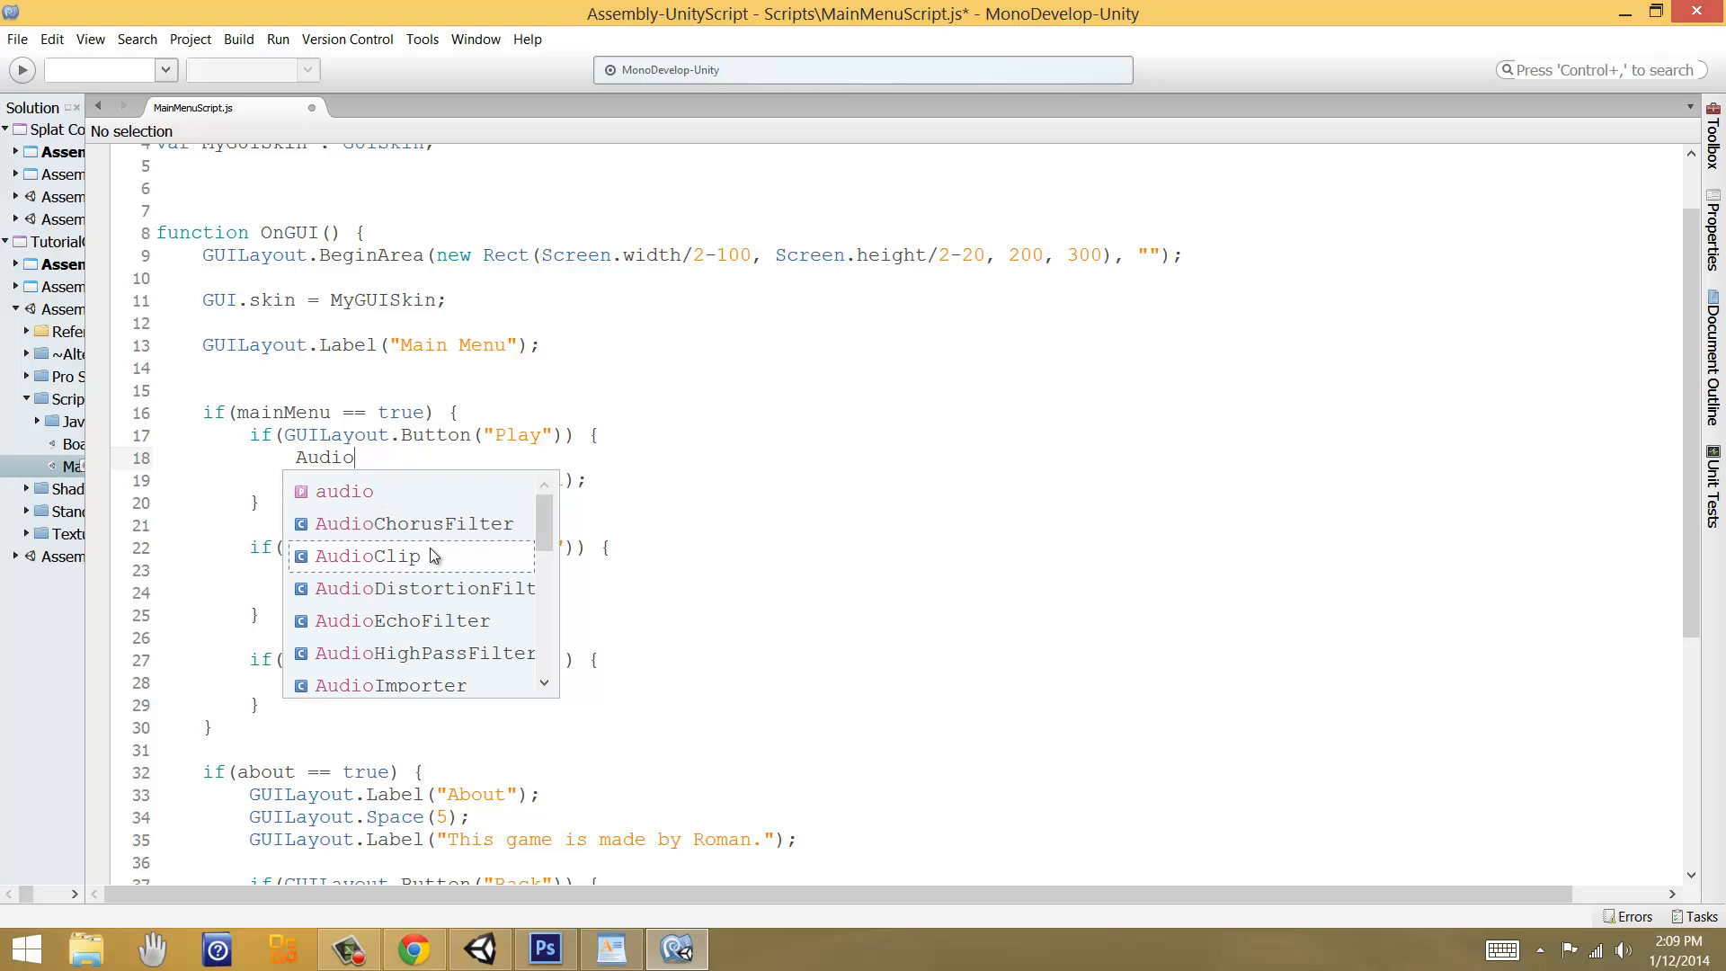
pyautogui.moveTo(544, 537); pyautogui.dragTo(550, 663)
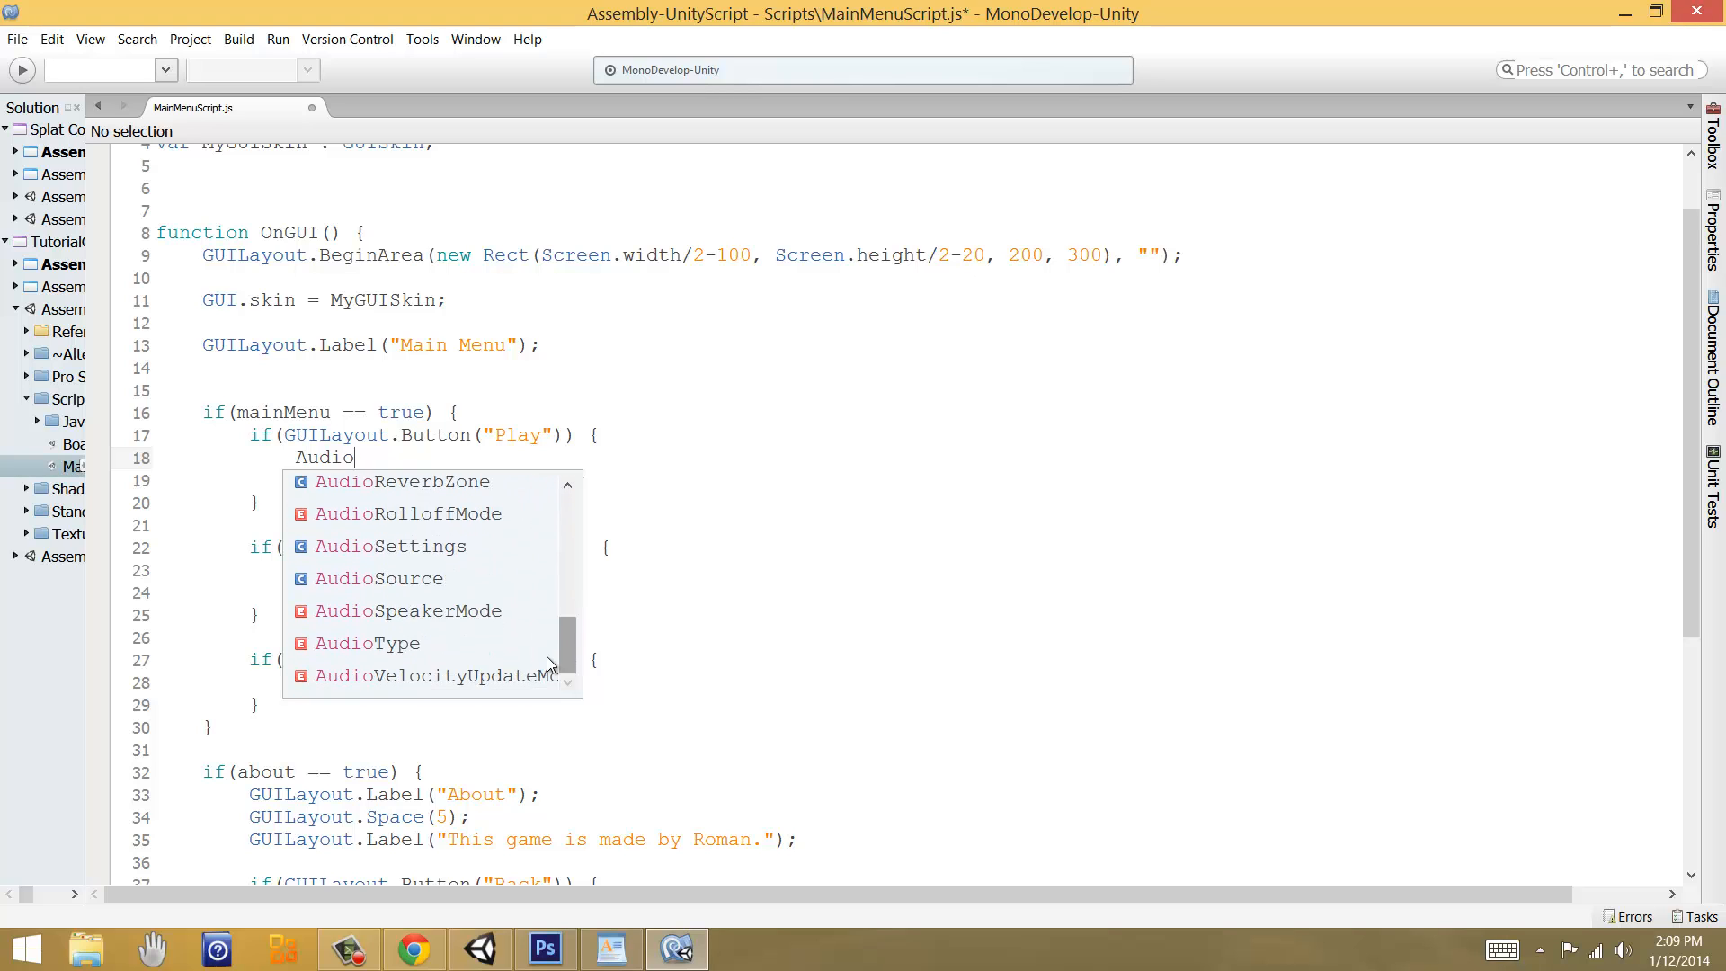
pyautogui.doubleClick(425, 578)
pyautogui.write('.')
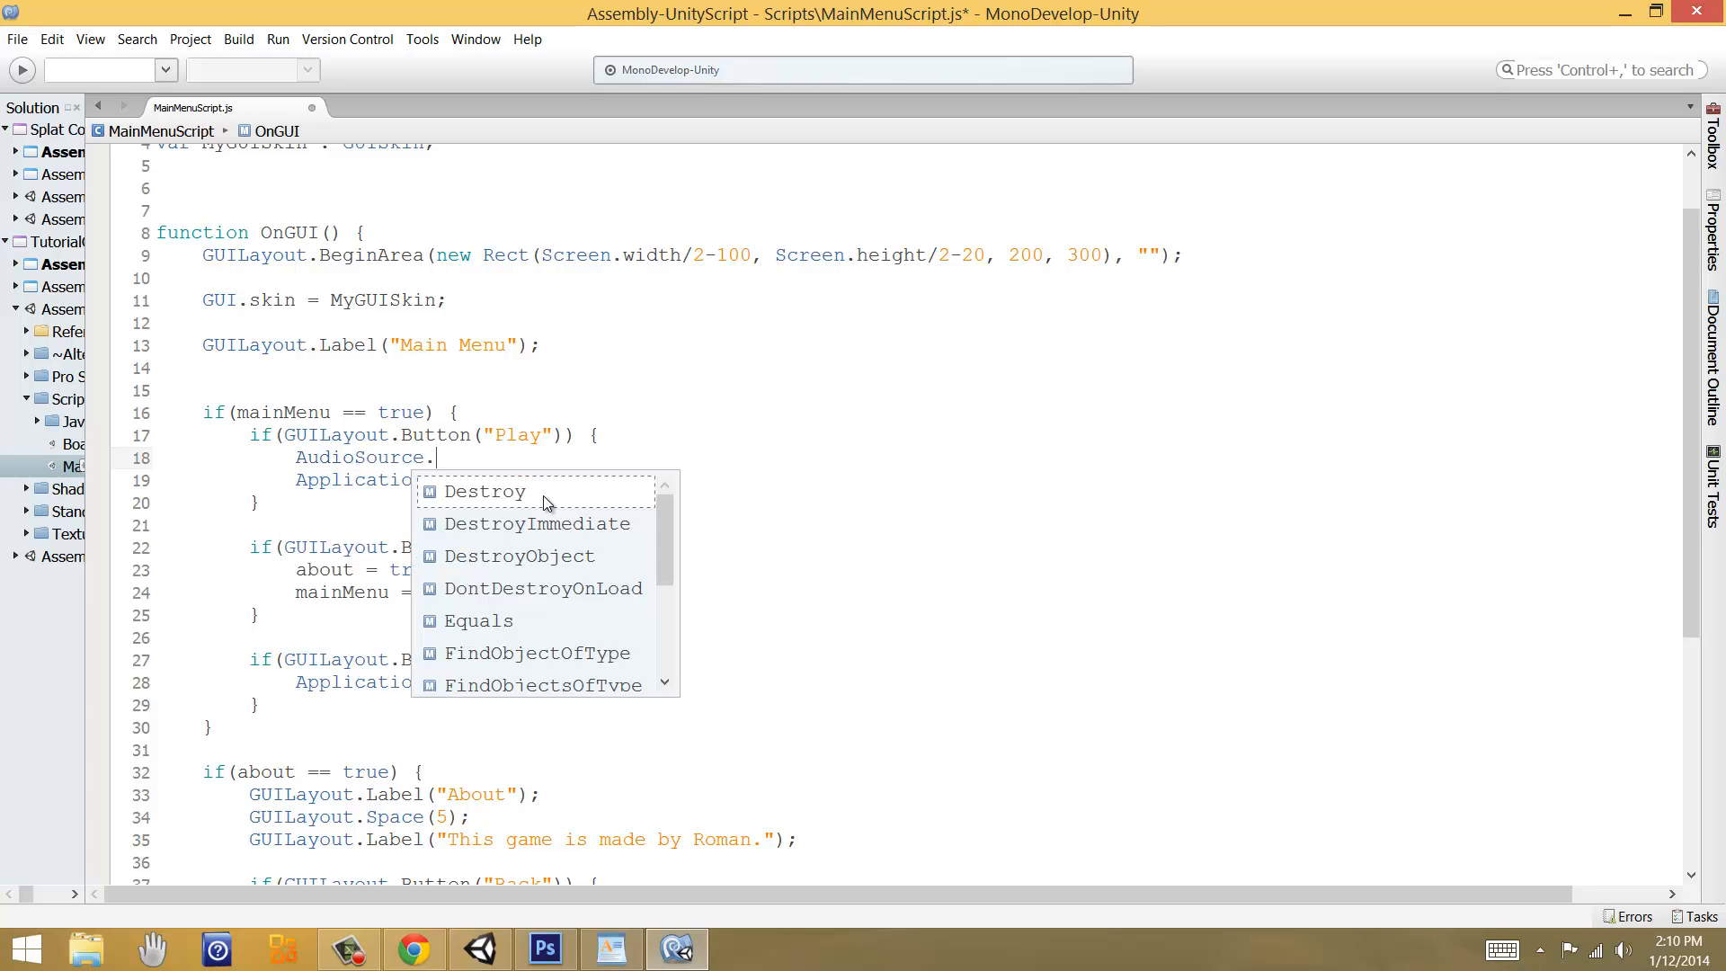
pyautogui.write('Play')
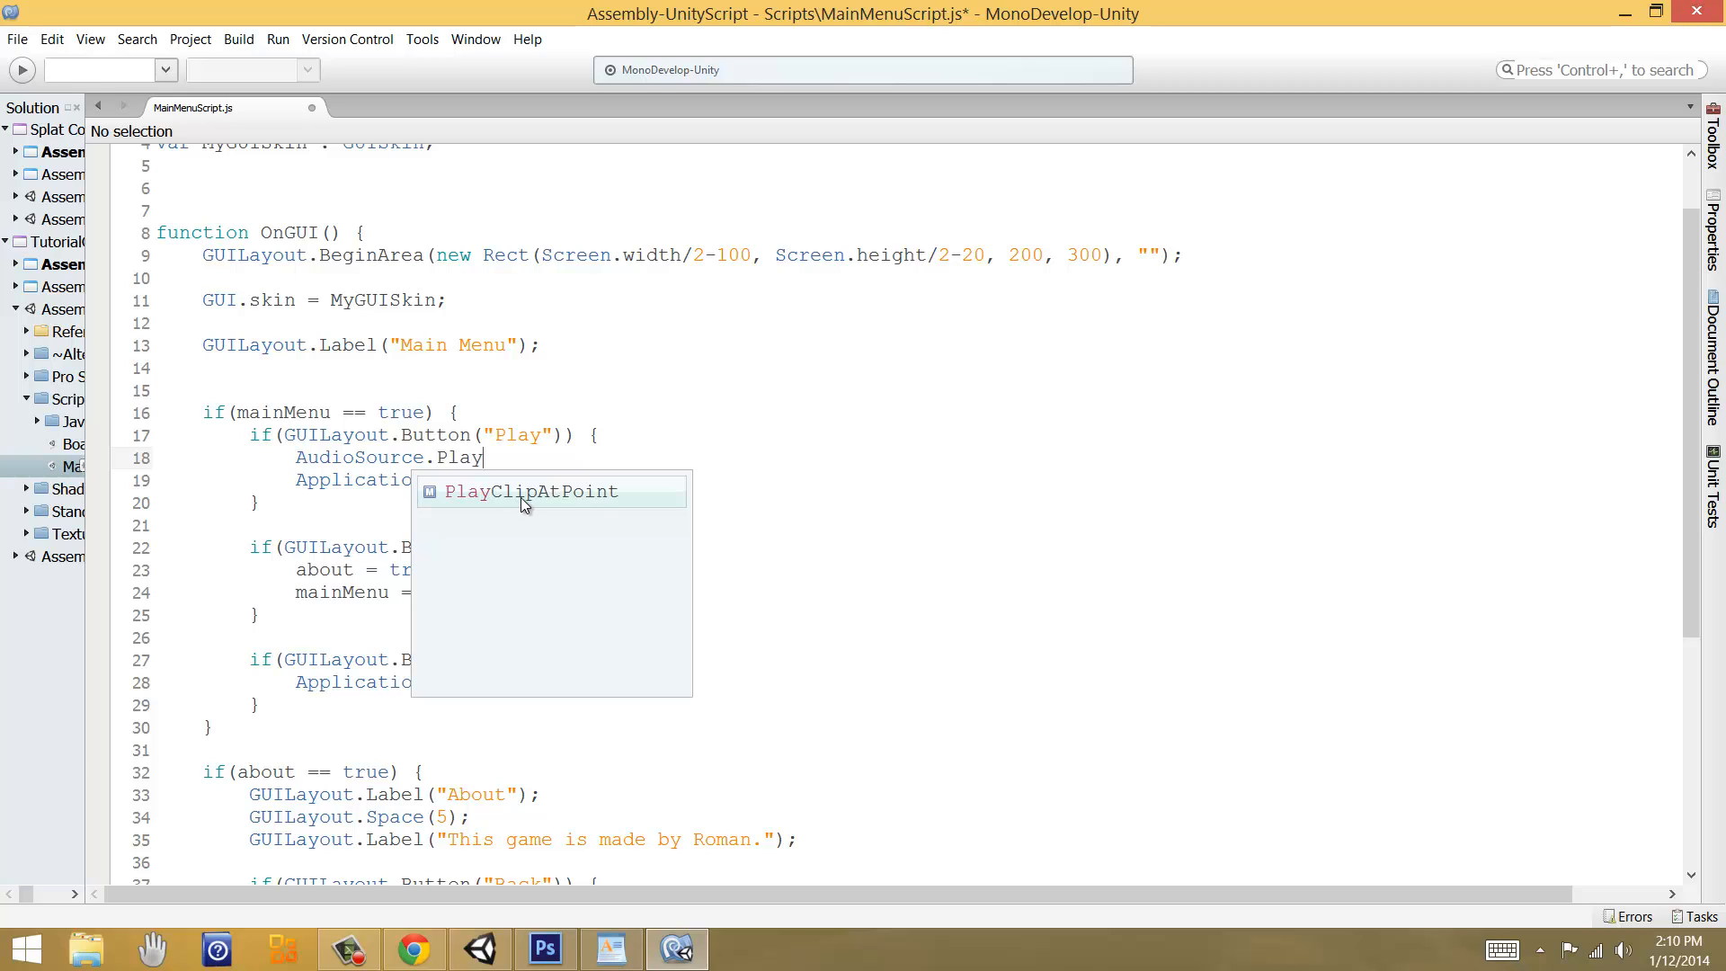
pyautogui.write('OneShot')
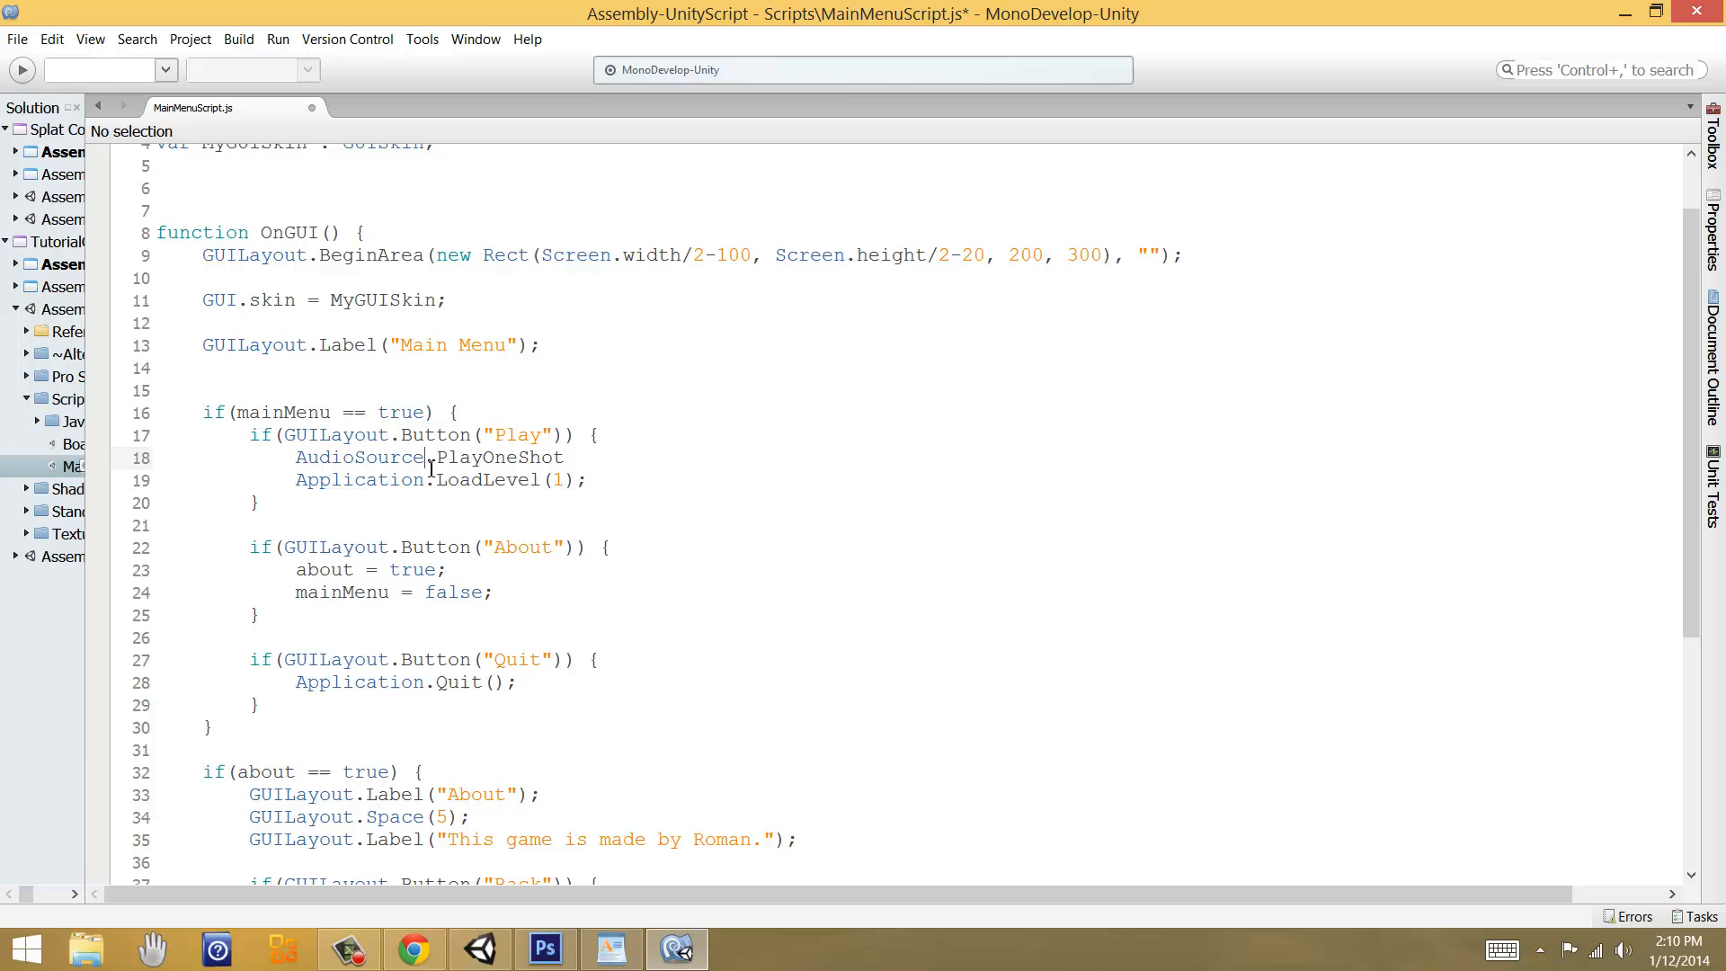
# Step: Rewrite the sound call in the Play button block as audio.PlayOneShot, using the suggested PlayOneShot method
pyautogui.doubleClick(360, 457)
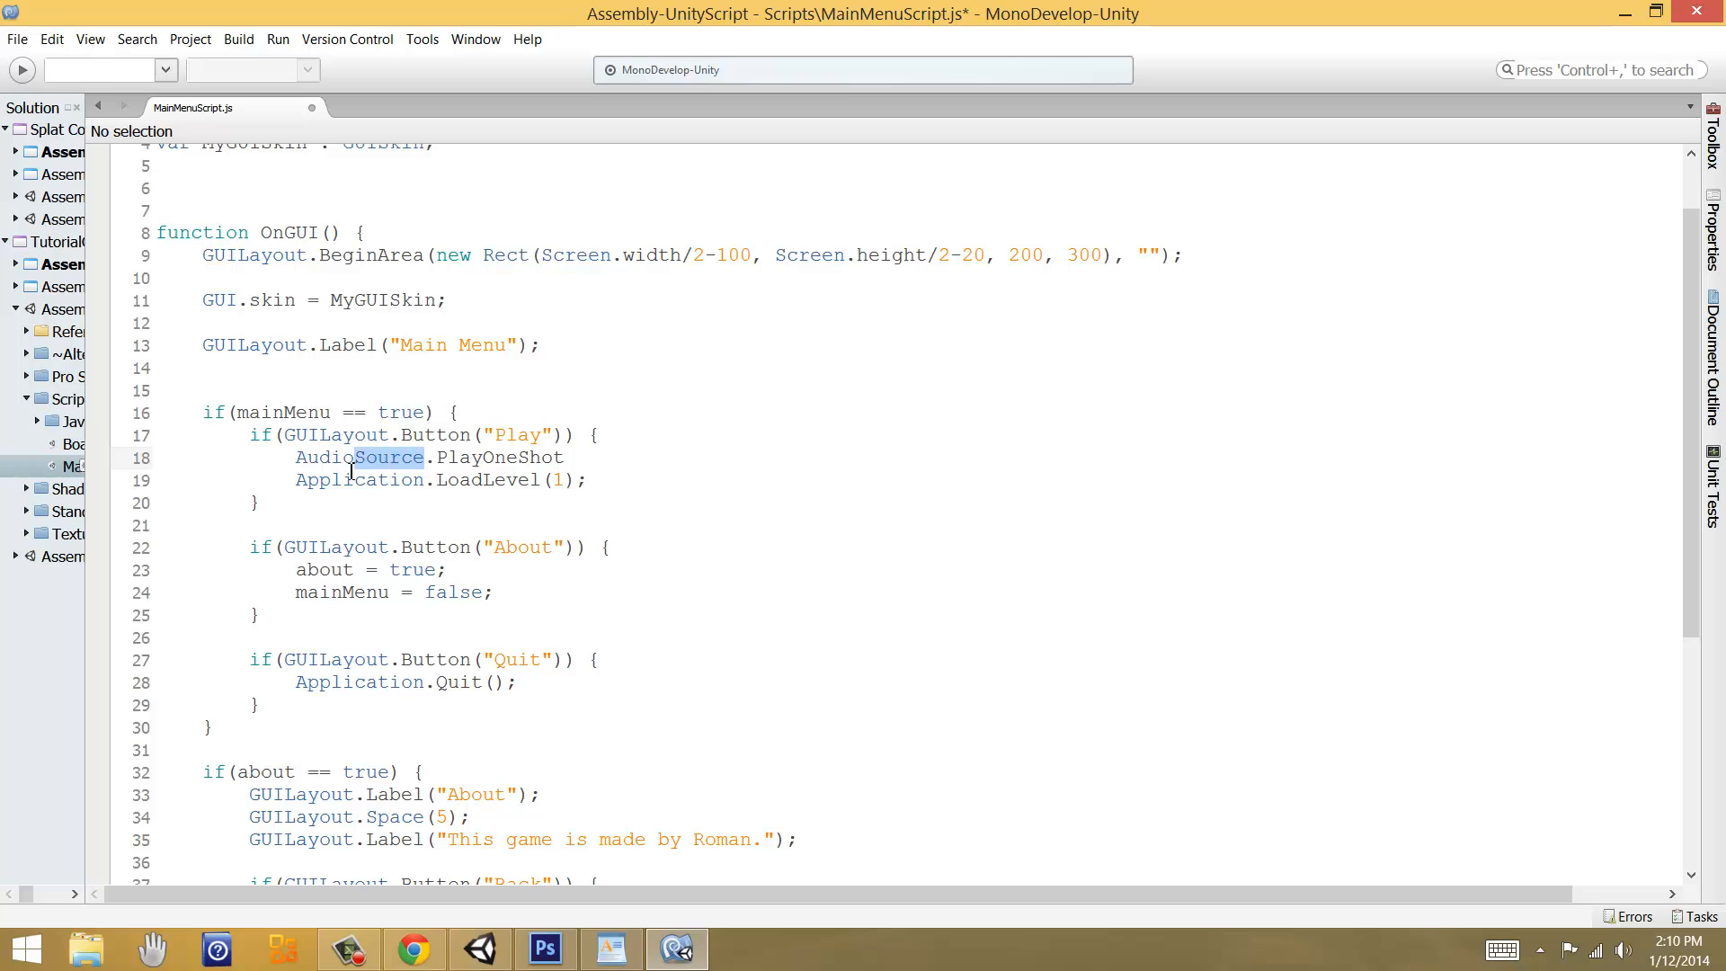
pyautogui.write('audio')
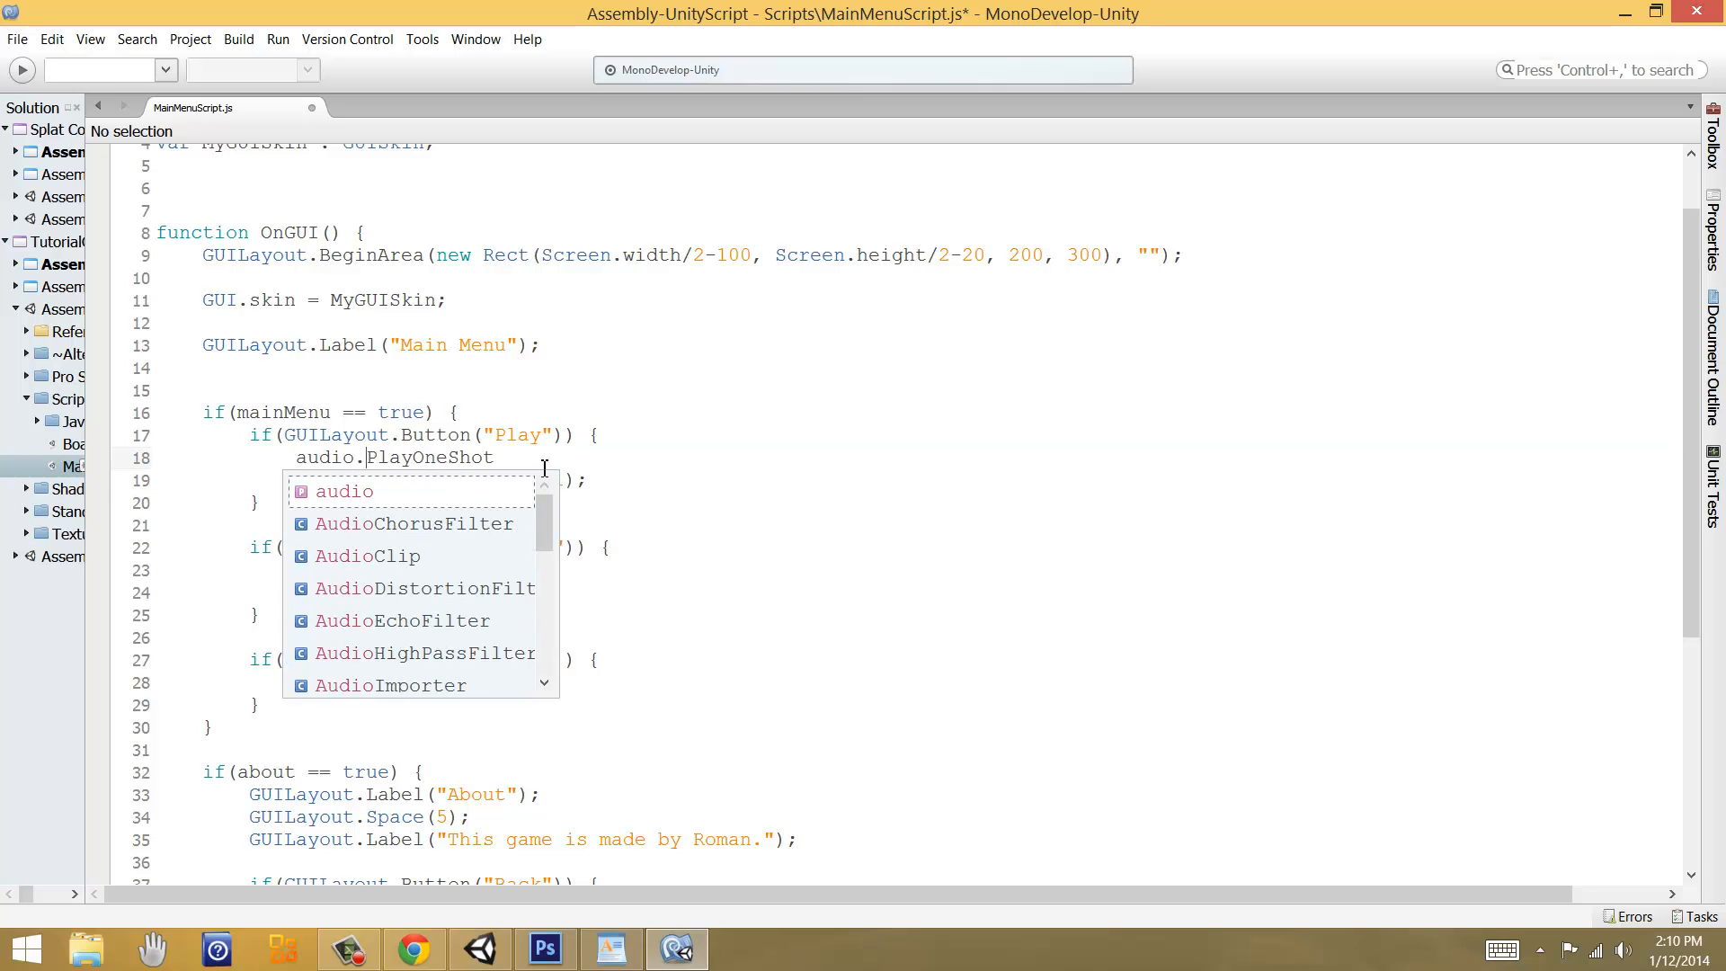
pyautogui.moveTo(542, 462); pyautogui.dragTo(357, 462)
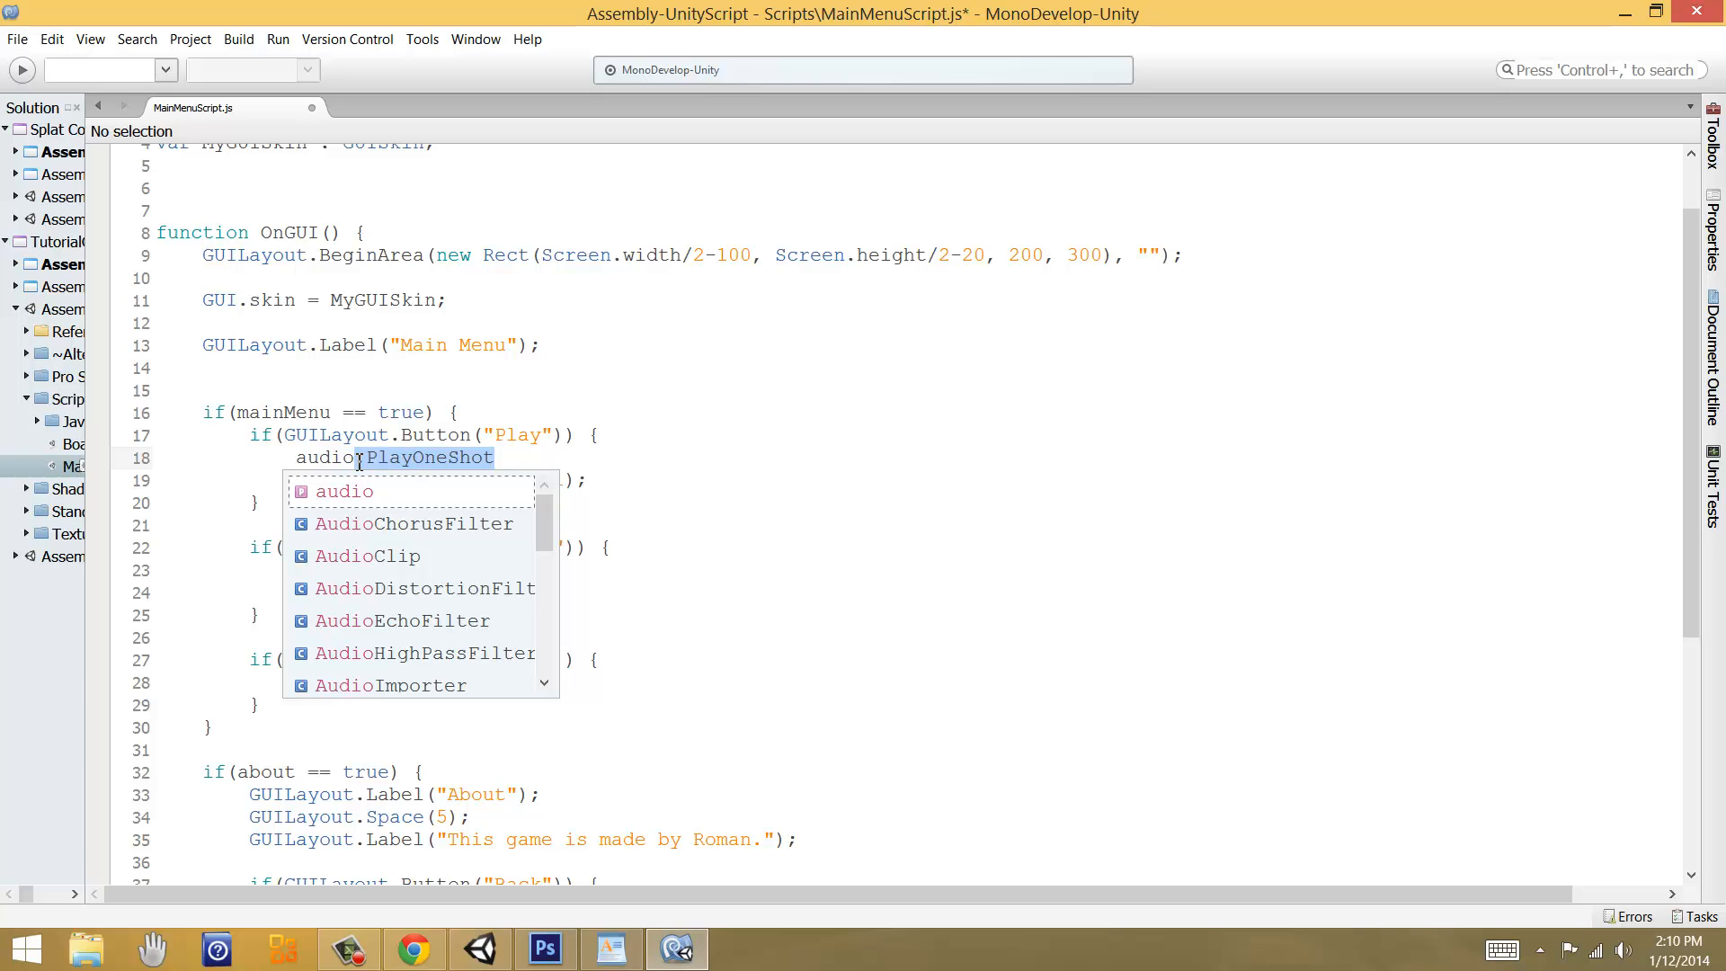
pyautogui.write('.')
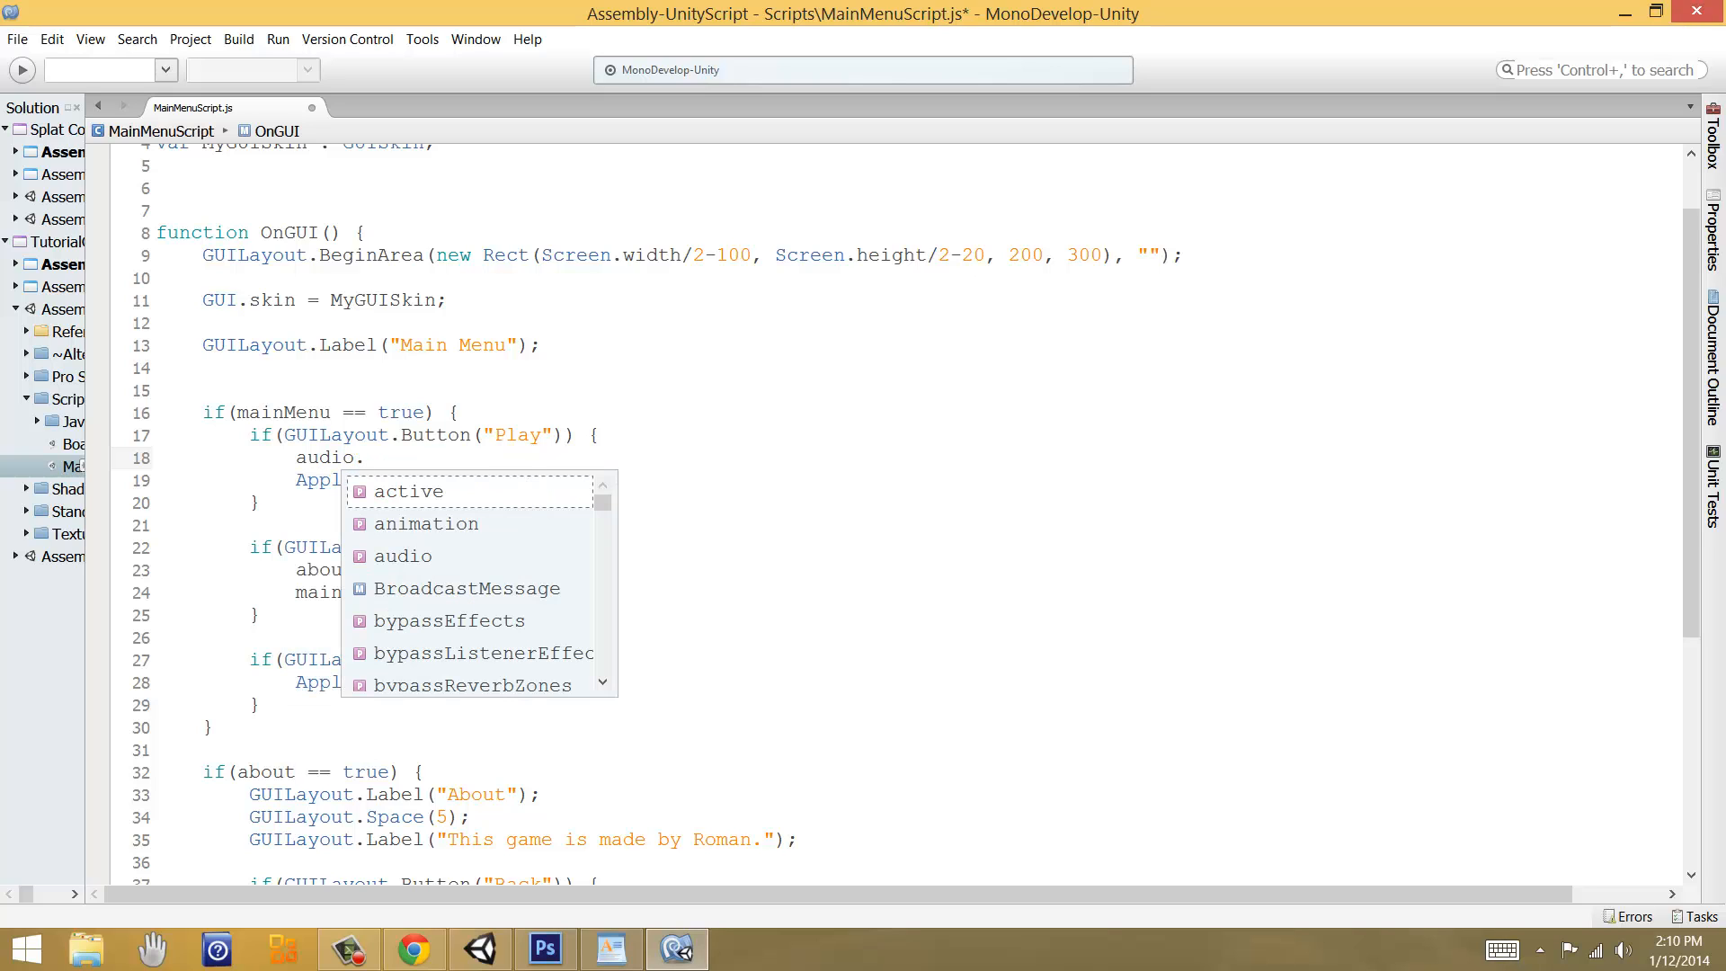
pyautogui.write('pla')
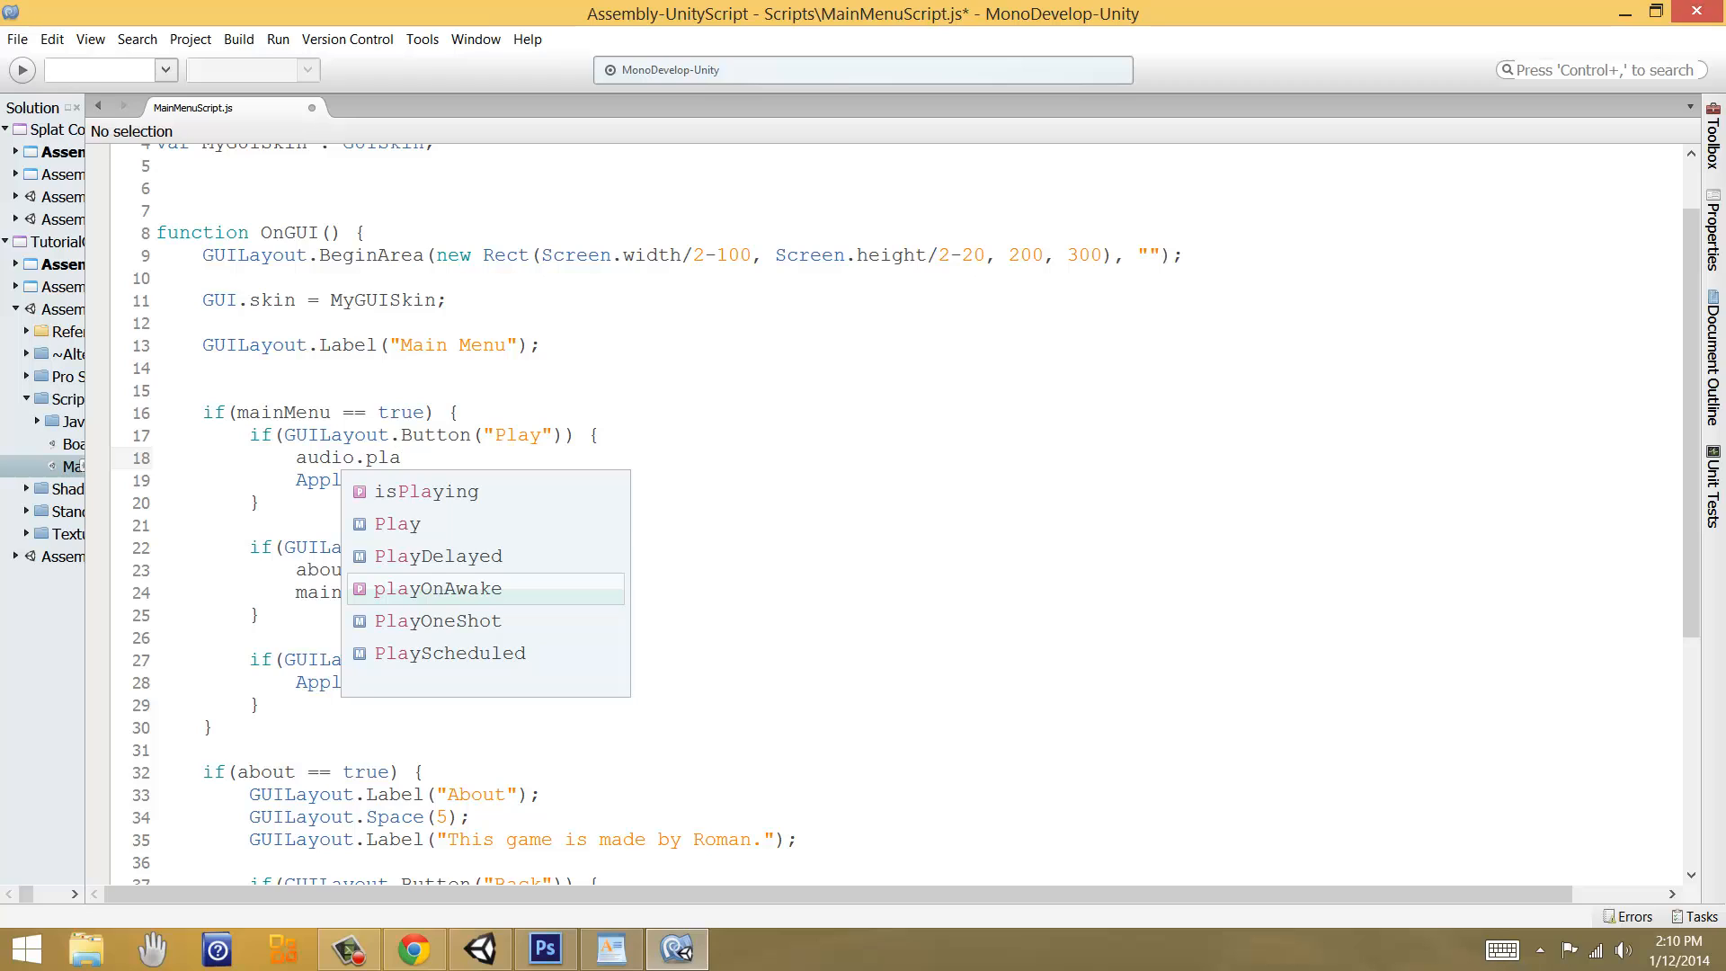
pyautogui.doubleClick(477, 619)
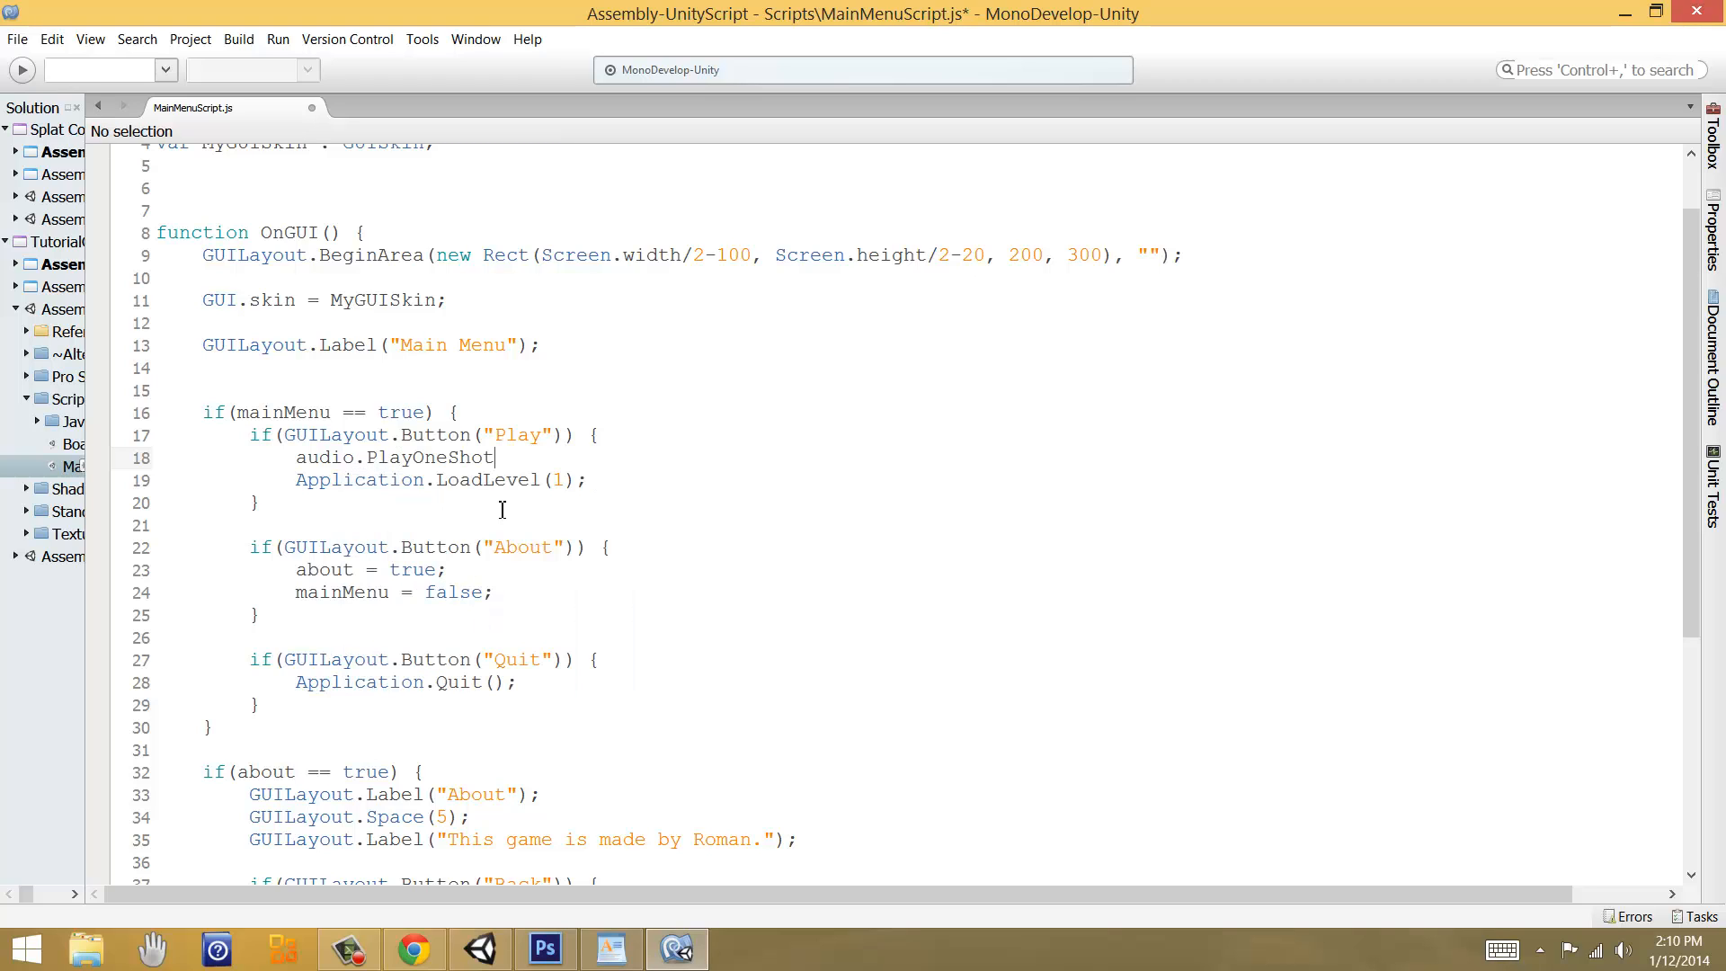
# Step: Complete the PlayOneShot call with parentheses and a semicolon, passing clickSound as its argument
pyautogui.write('();')
pyautogui.press('Left')
pyautogui.press('Left')
pyautogui.write('click')
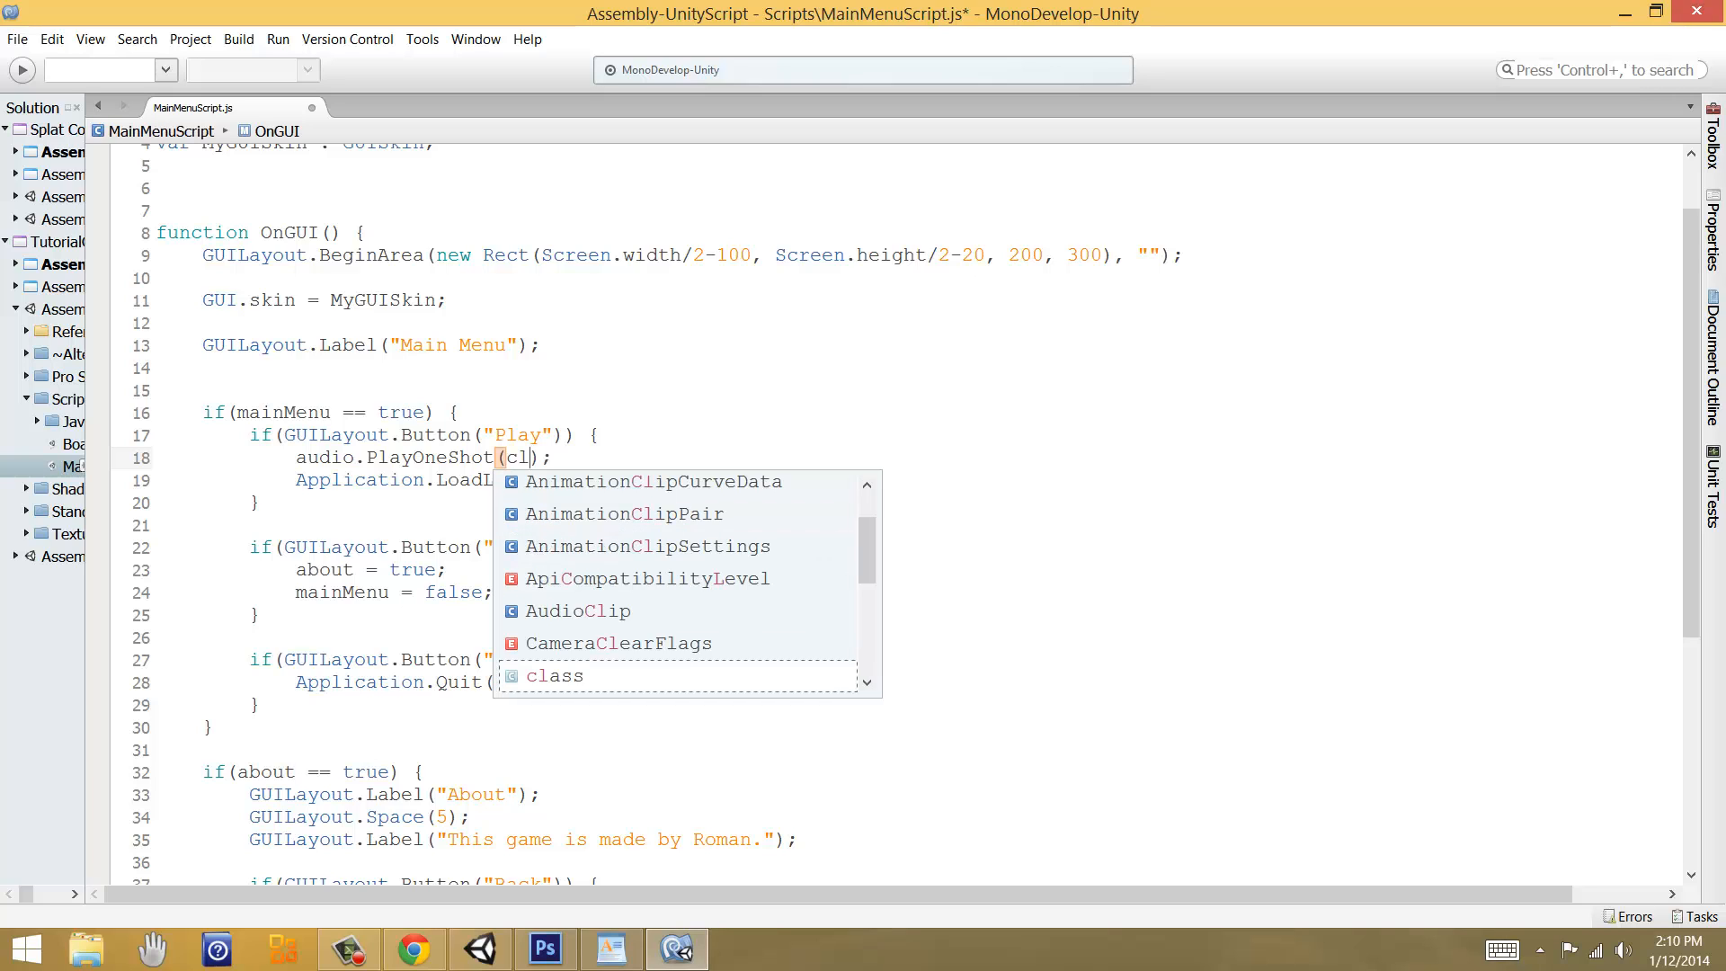
pyautogui.write('Sound')
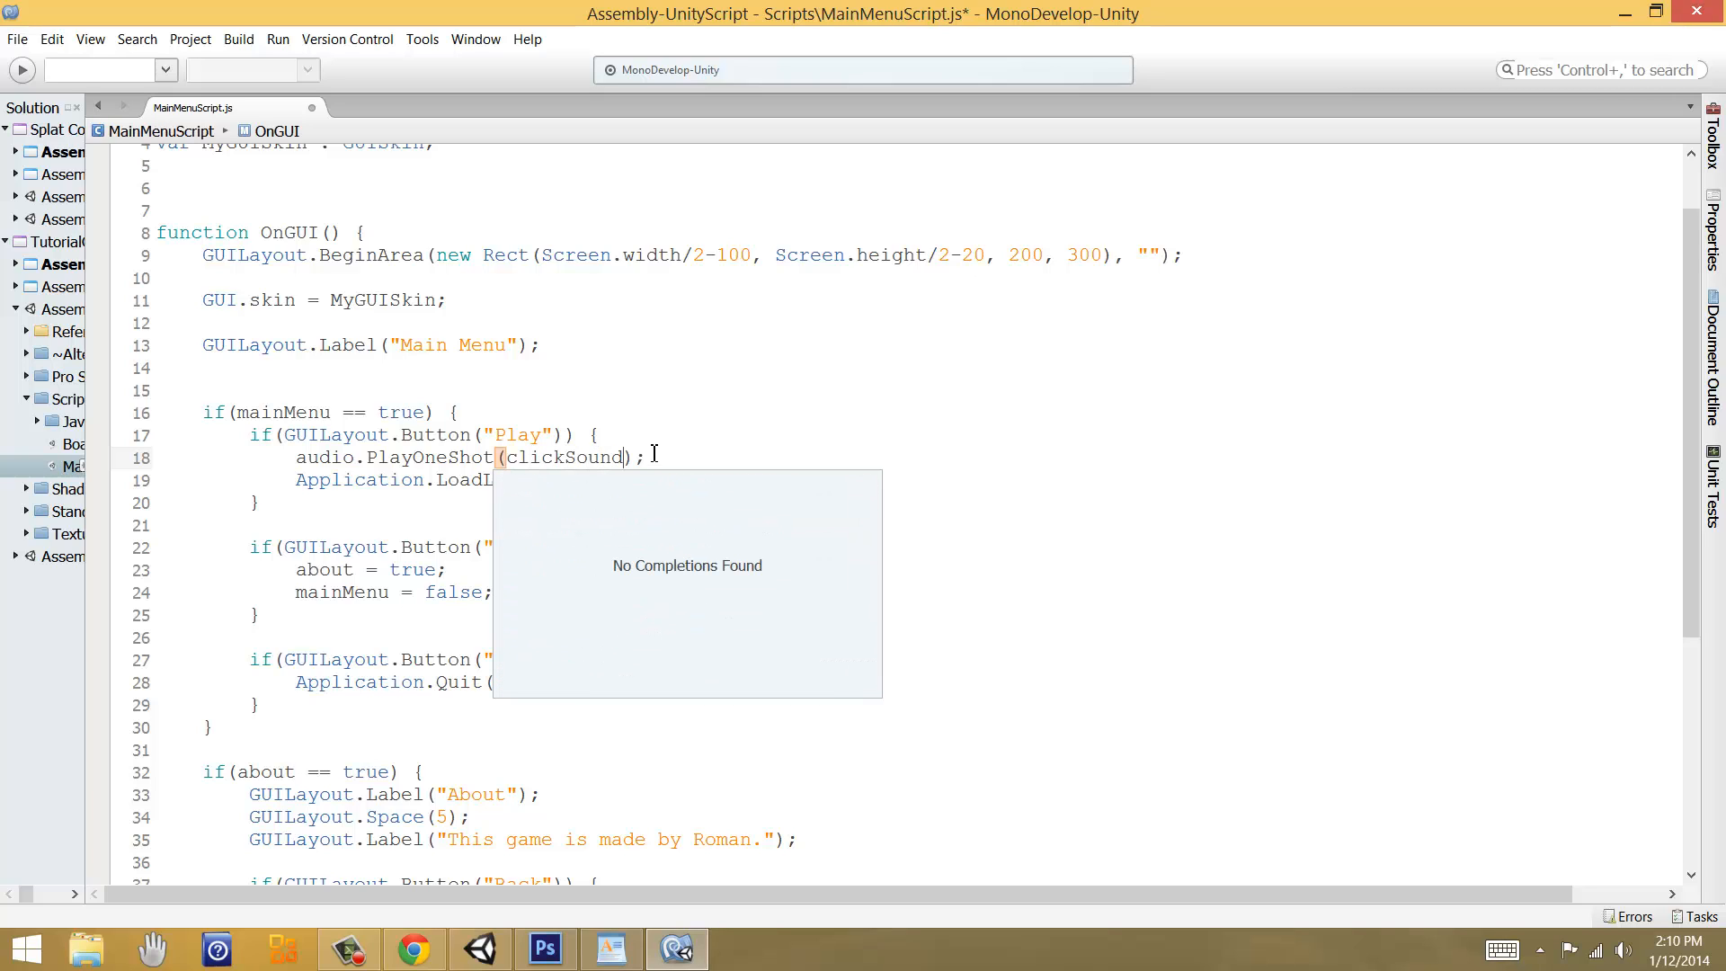
pyautogui.scroll(2, 318, 307)
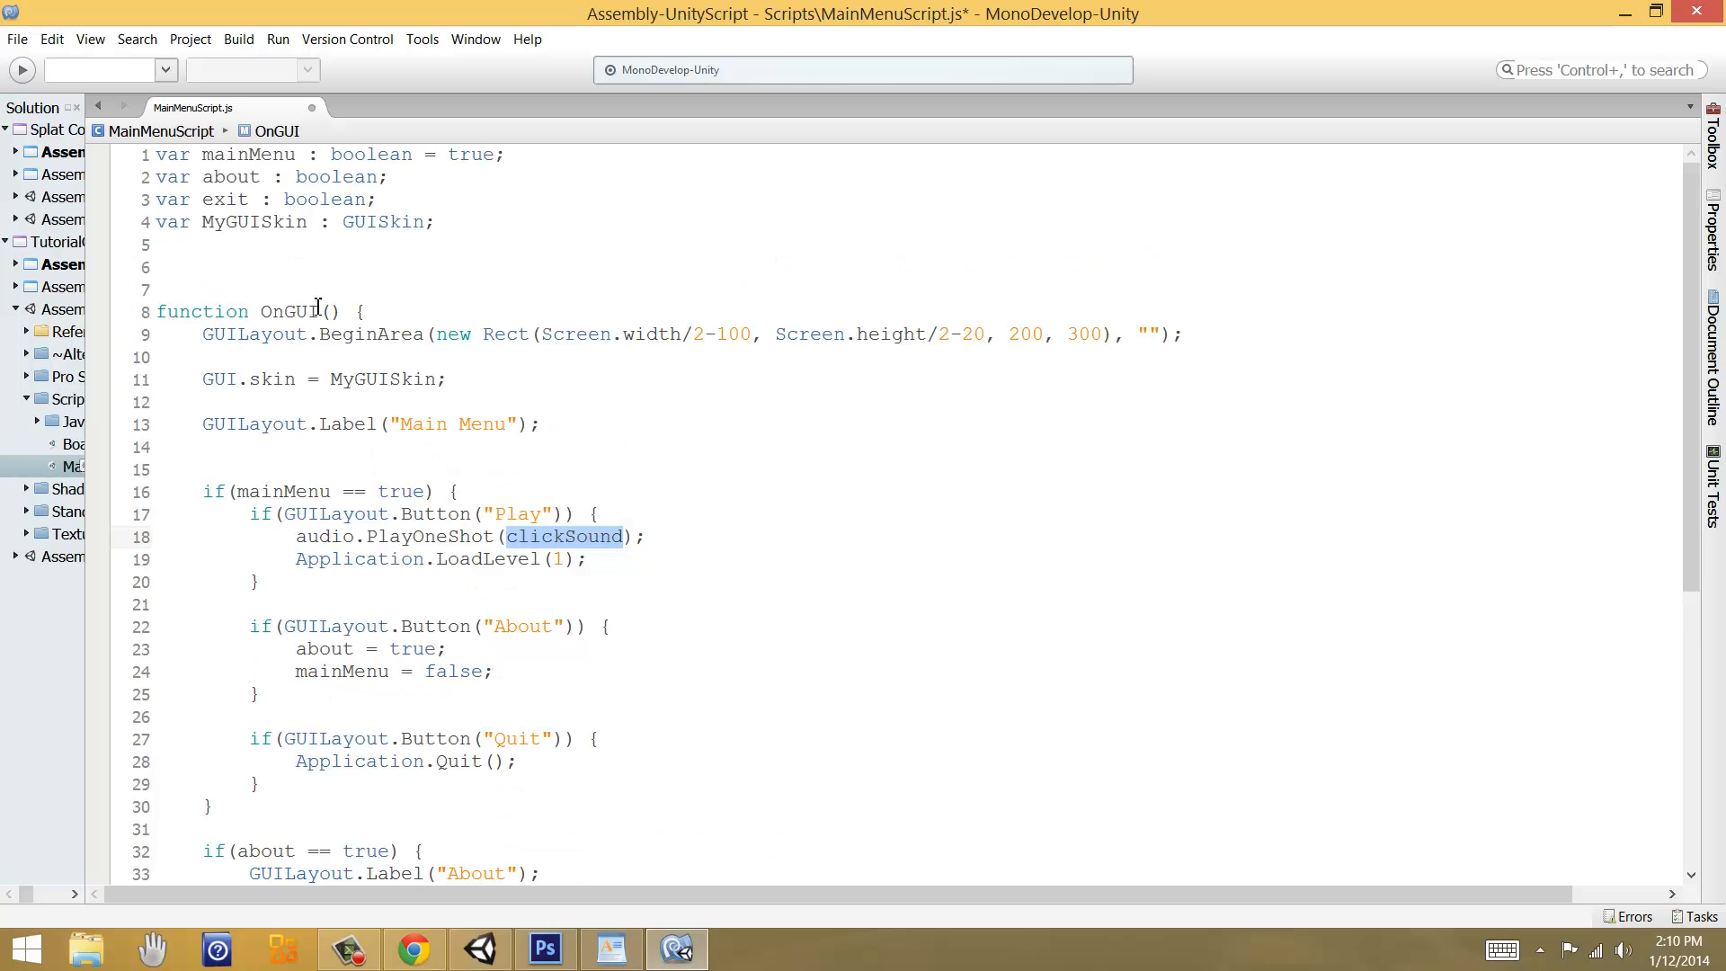
# Step: Declare a clickSound variable of type AudioClip on a new line below the MyGUISkin declaration
pyautogui.click(525, 240)
pyautogui.click(531, 223)
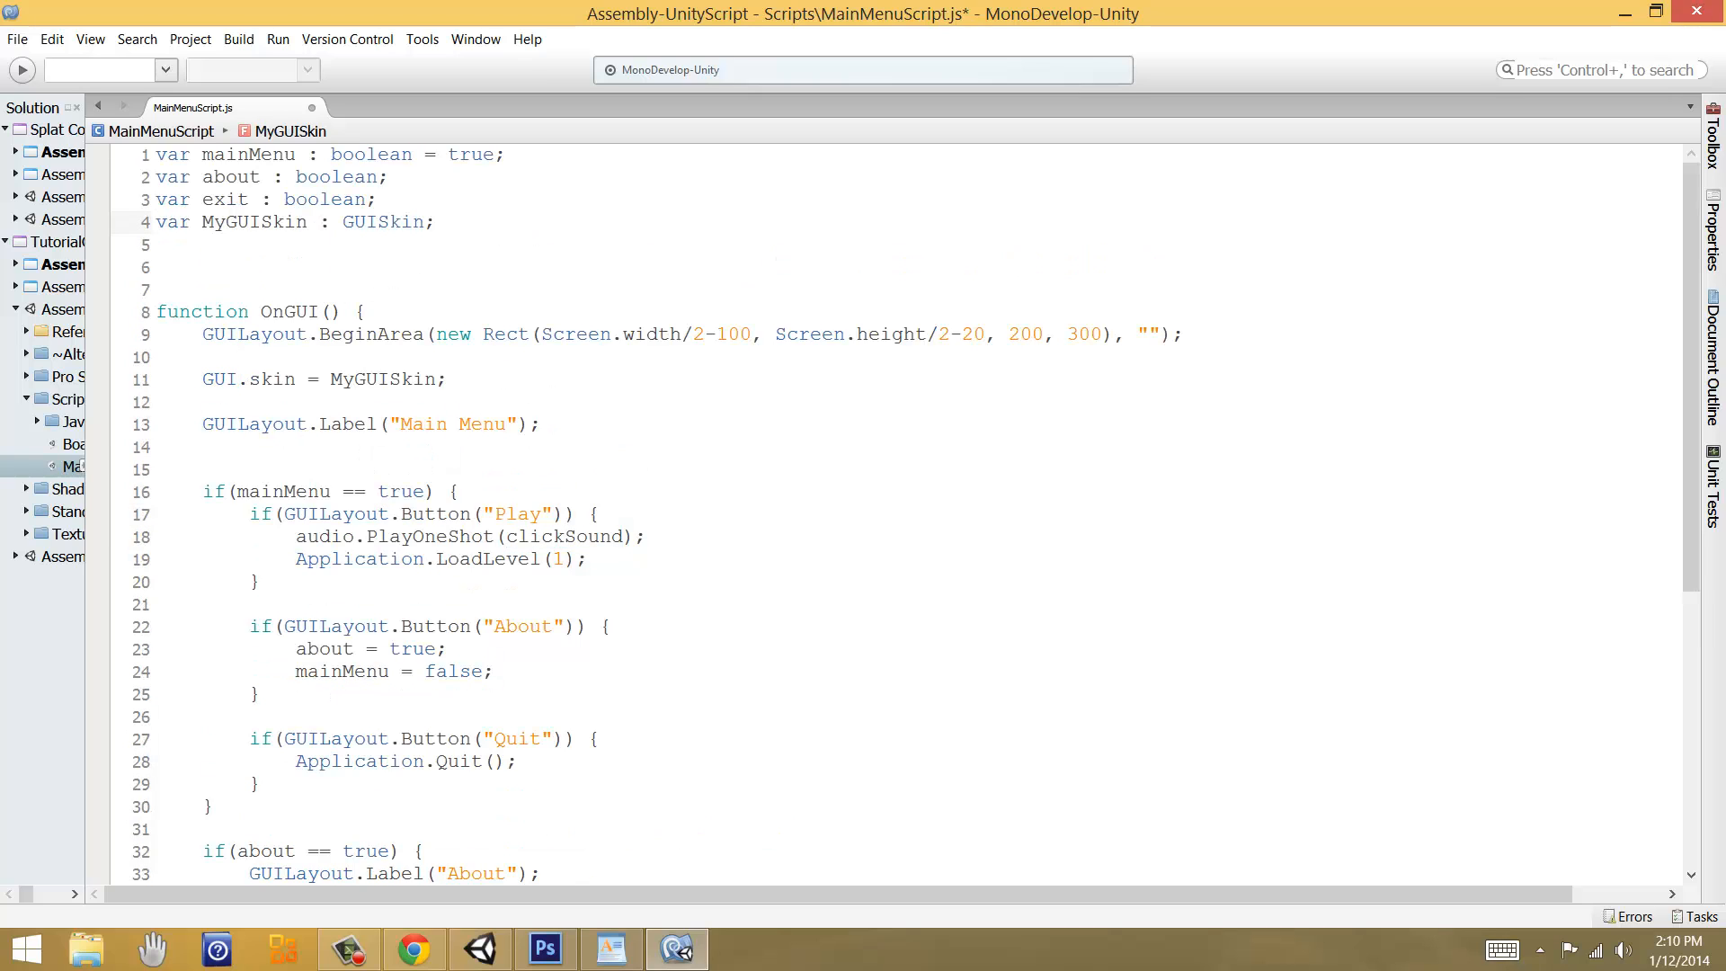
pyautogui.press('Return')
pyautogui.write('var clickSound')
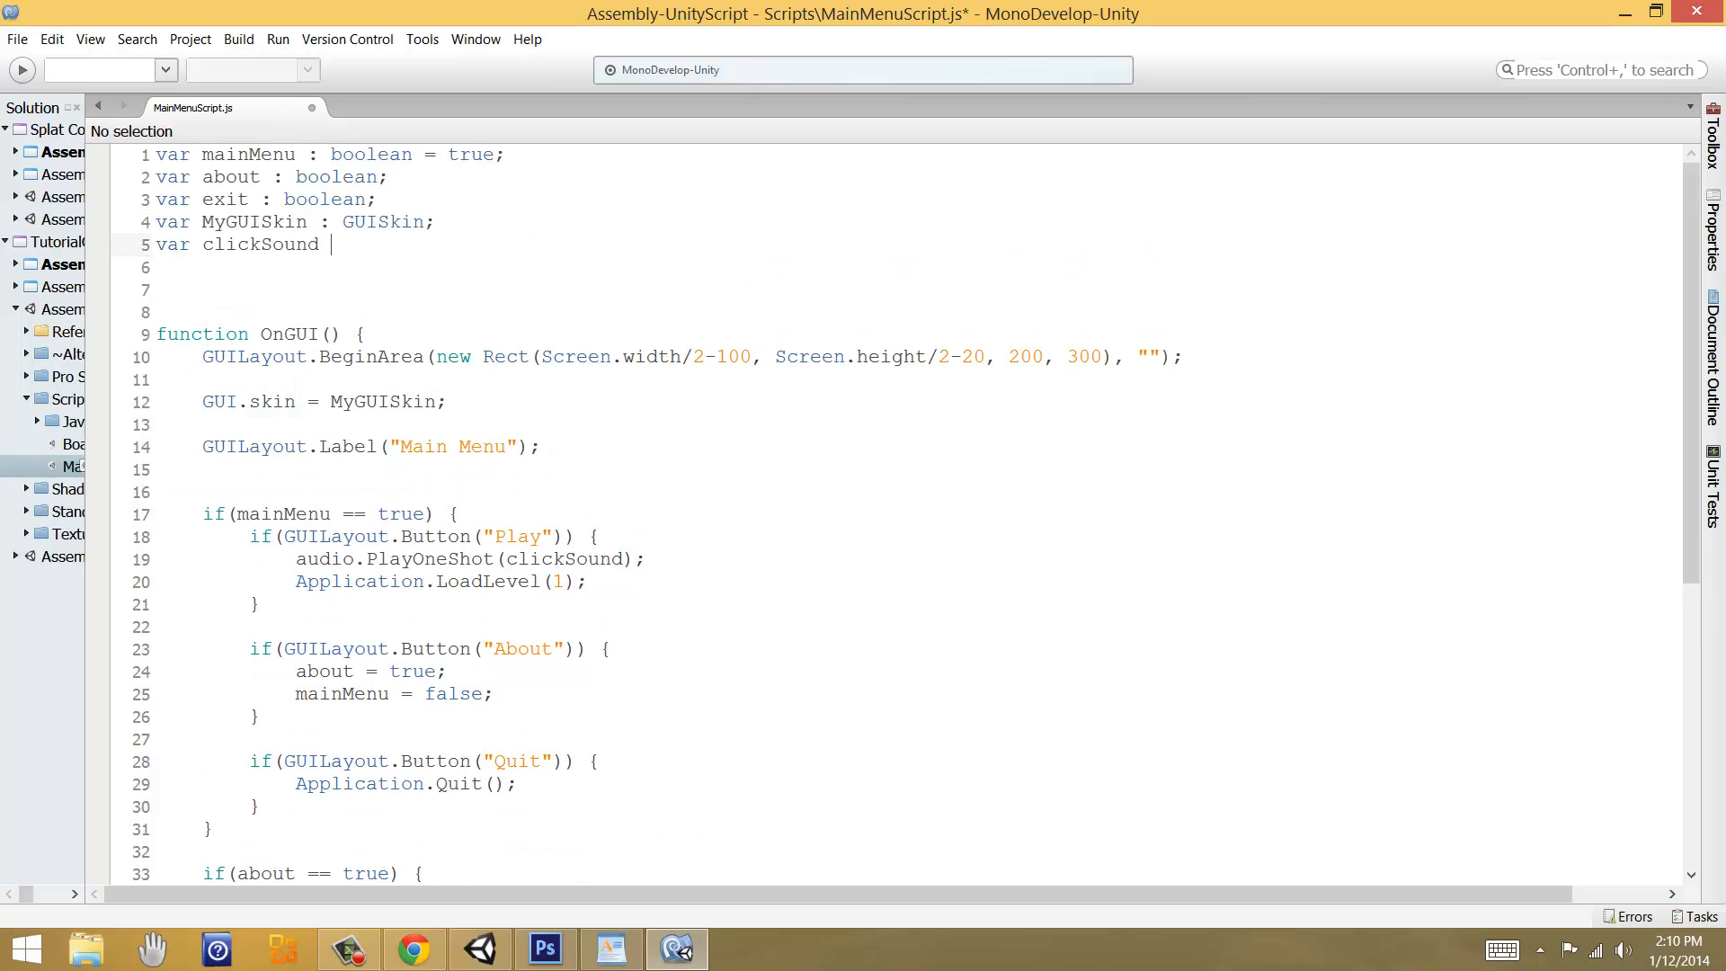
pyautogui.write(' : AudioC')
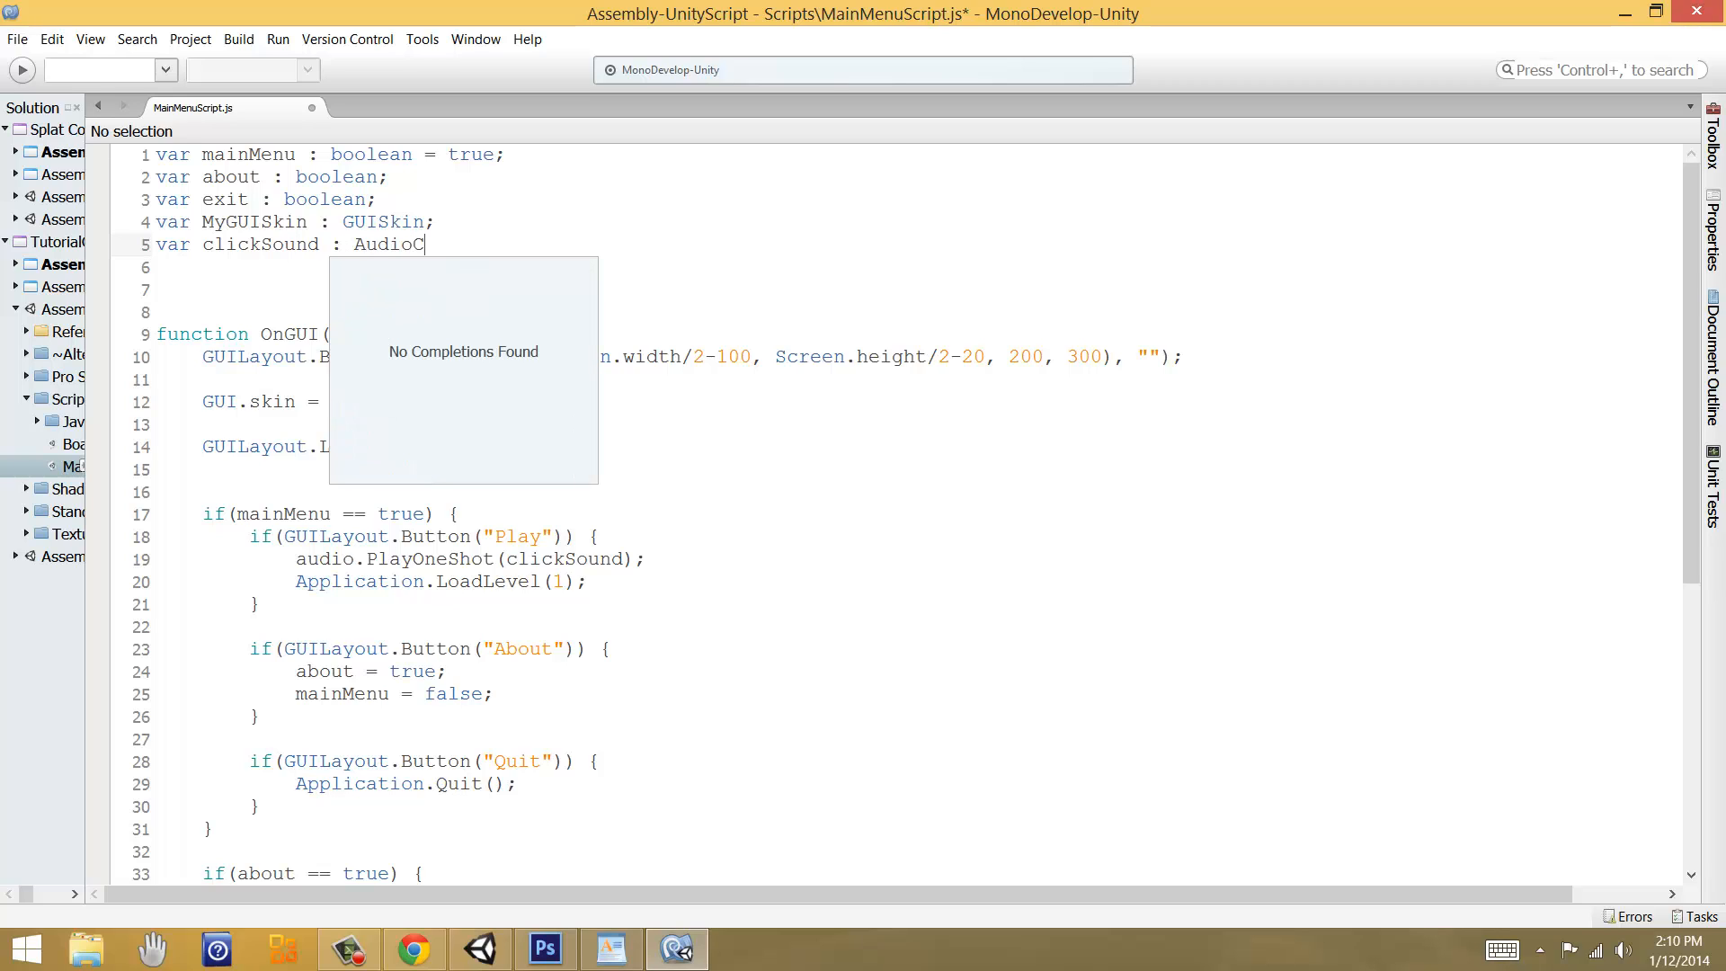
pyautogui.write('lip;')
# Step: Copy the audio.PlayOneShot(clickSound); line from the Play block to the start of the About and Quit button blocks
pyautogui.scroll(-5, 617, 512)
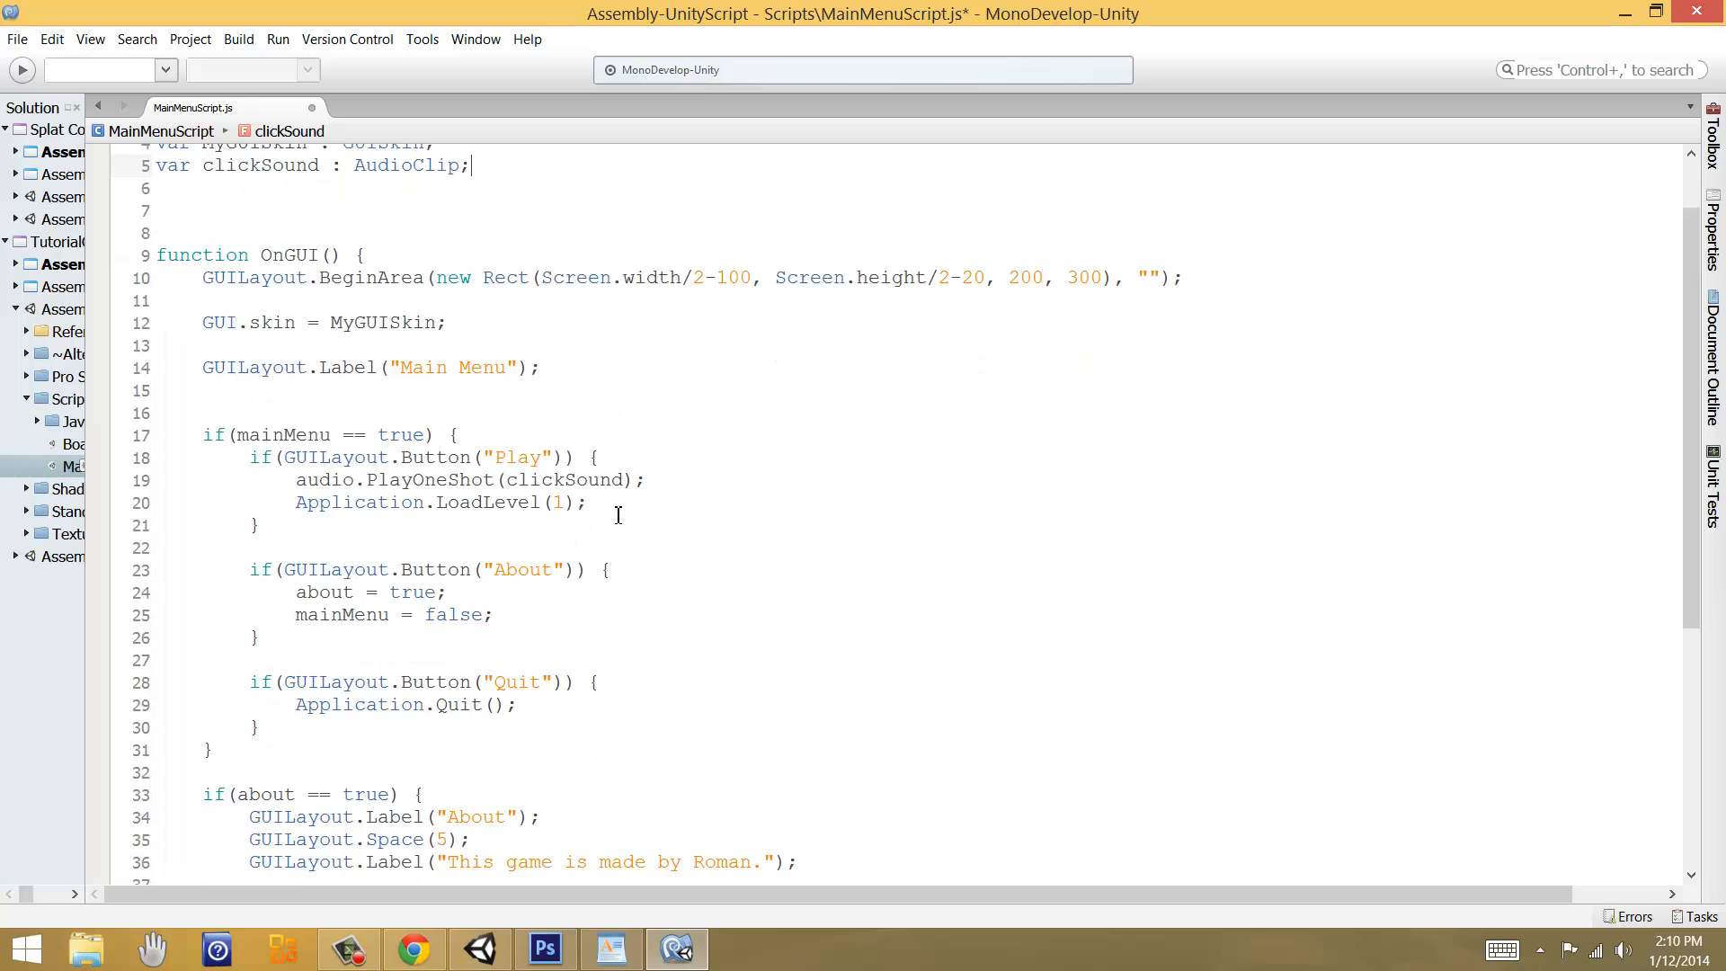
pyautogui.scroll(3, 566, 492)
pyautogui.moveTo(671, 412); pyautogui.dragTo(679, 381)
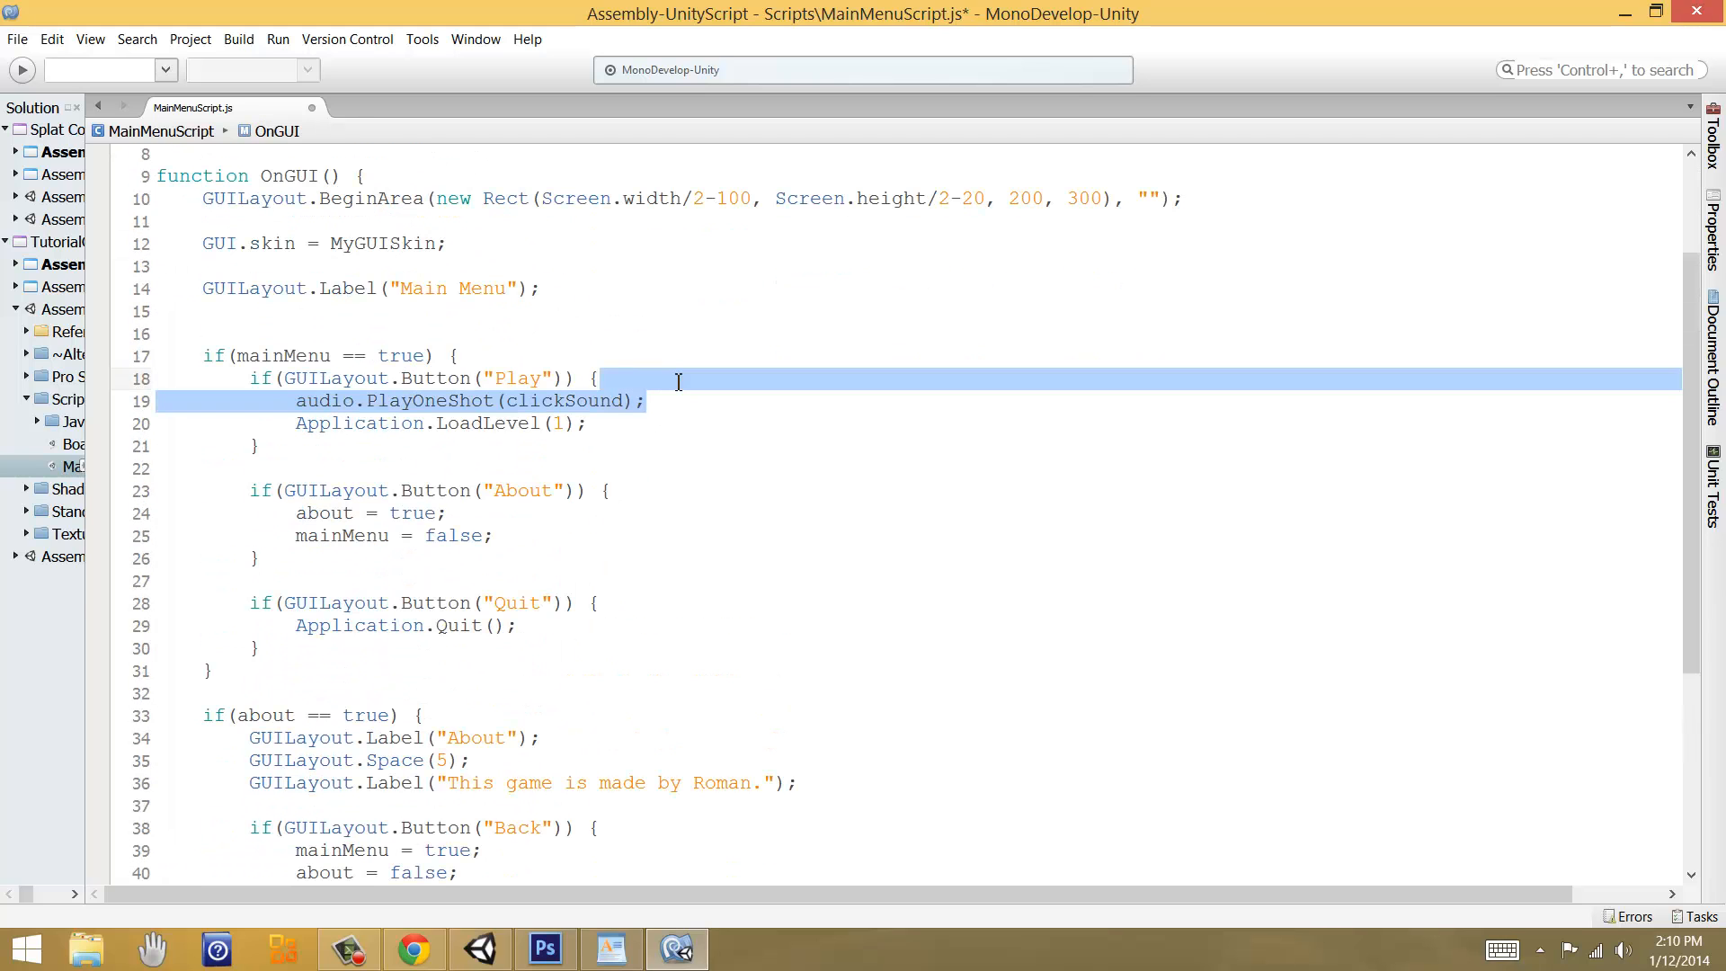
pyautogui.hotkey('ctrl', 'c')
pyautogui.click(639, 487)
pyautogui.hotkey('ctrl', 'v')
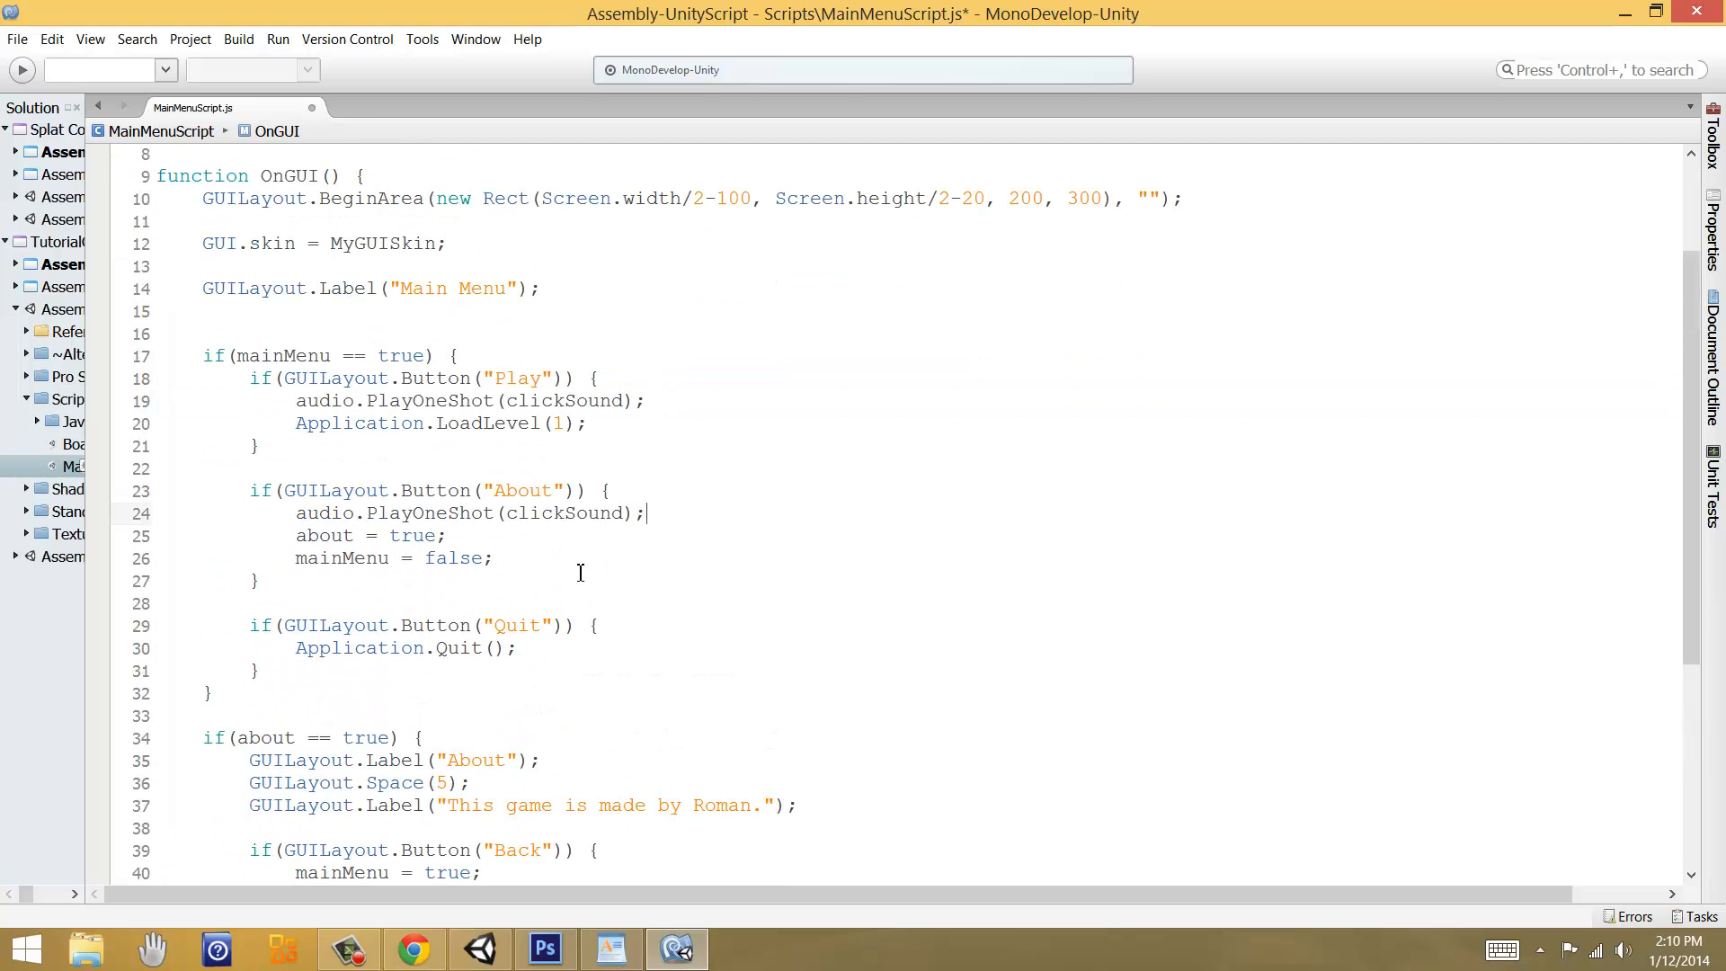
pyautogui.click(632, 637)
pyautogui.hotkey('ctrl', 'v')
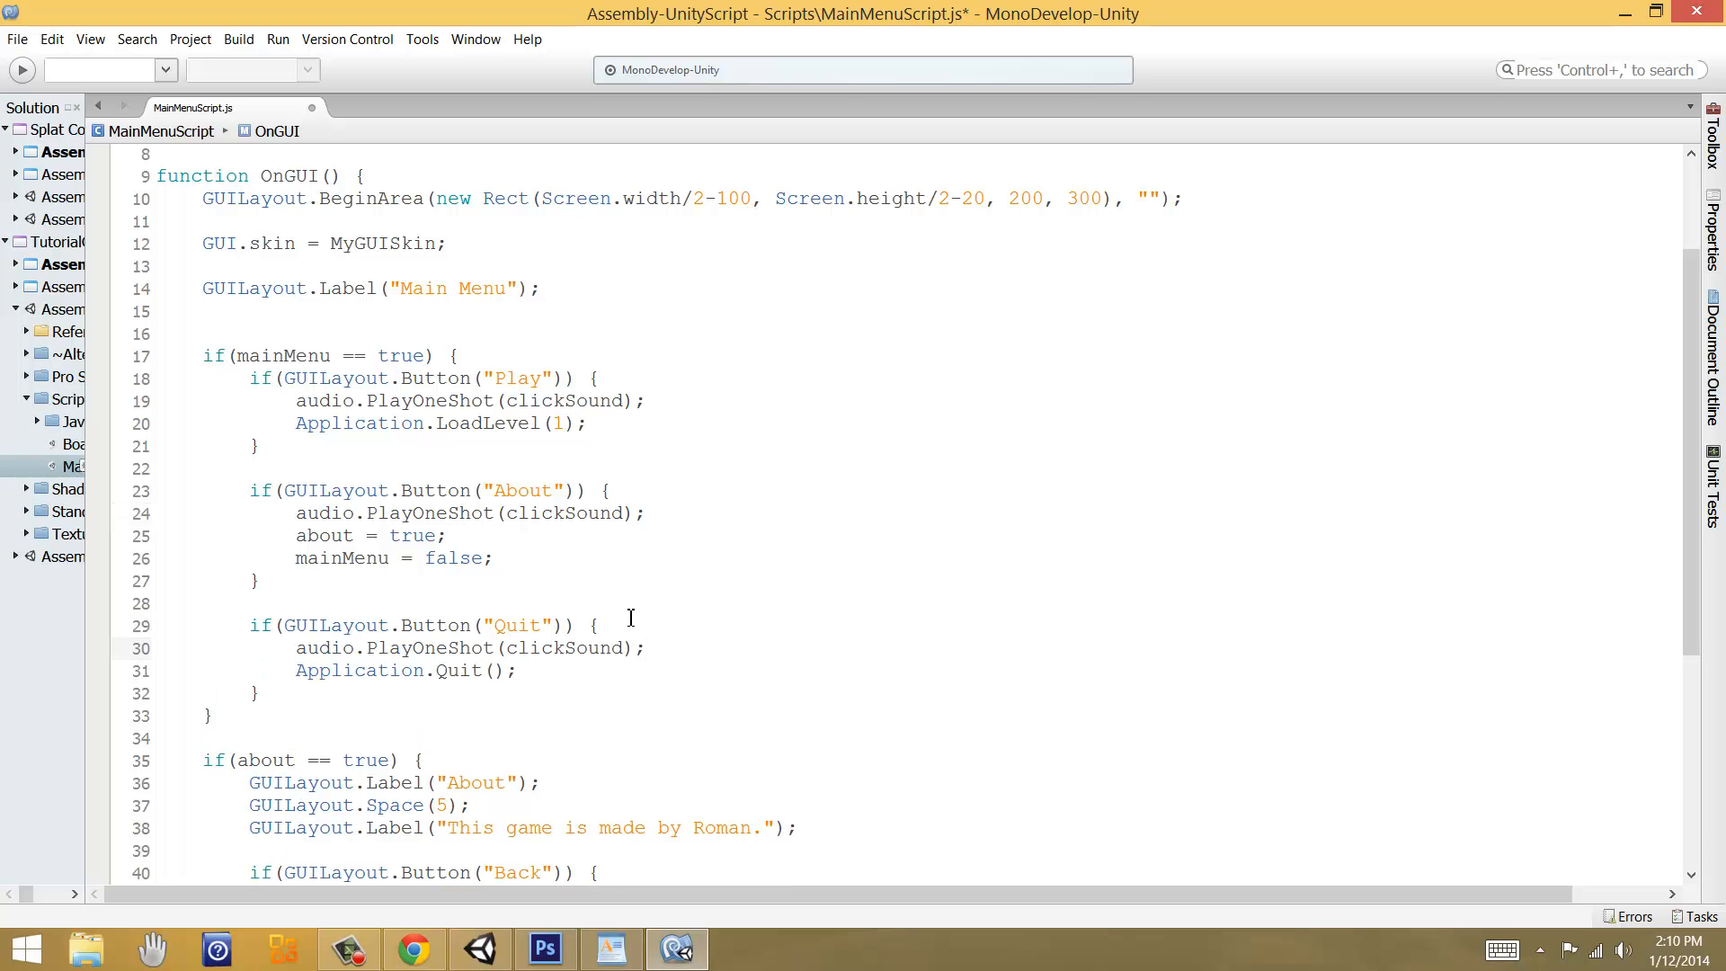
# Step: Paste the audio.PlayOneShot(clickSound); line at the start of the Back button block and save the script
pyautogui.scroll(-5, 630, 617)
pyautogui.click(663, 550)
pyautogui.hotkey('ctrl', 'v')
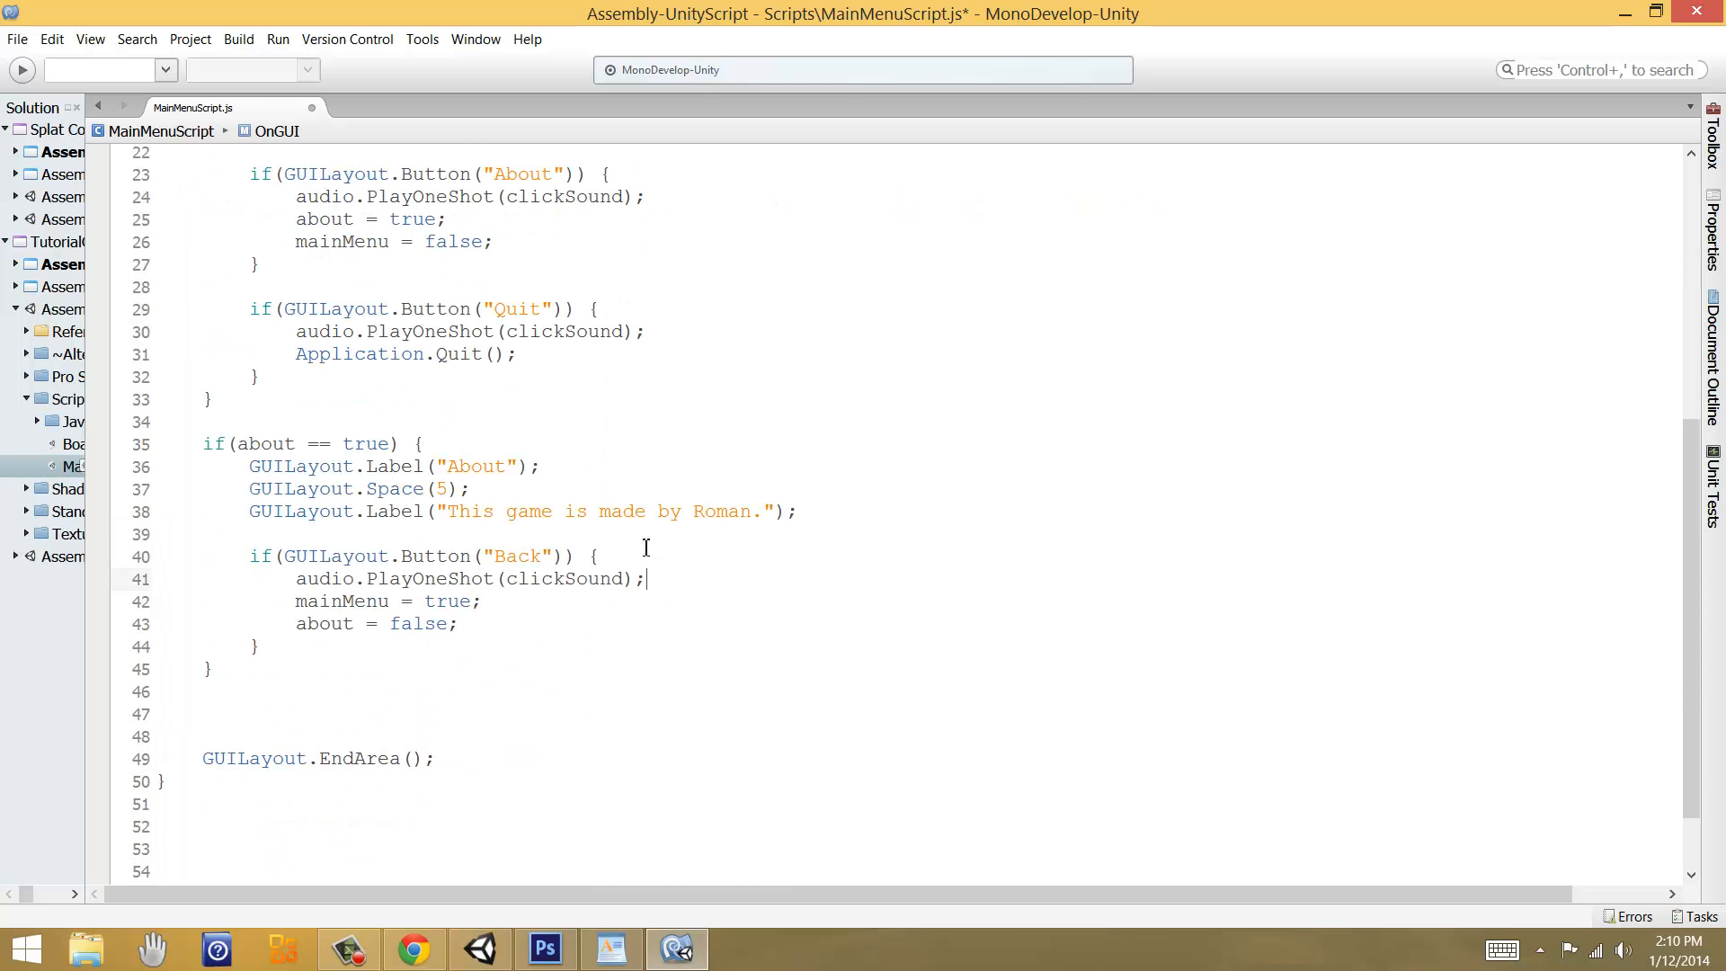
pyautogui.hotkey('ctrl', 's')
pyautogui.scroll(1, 619, 575)
pyautogui.scroll(6, 618, 575)
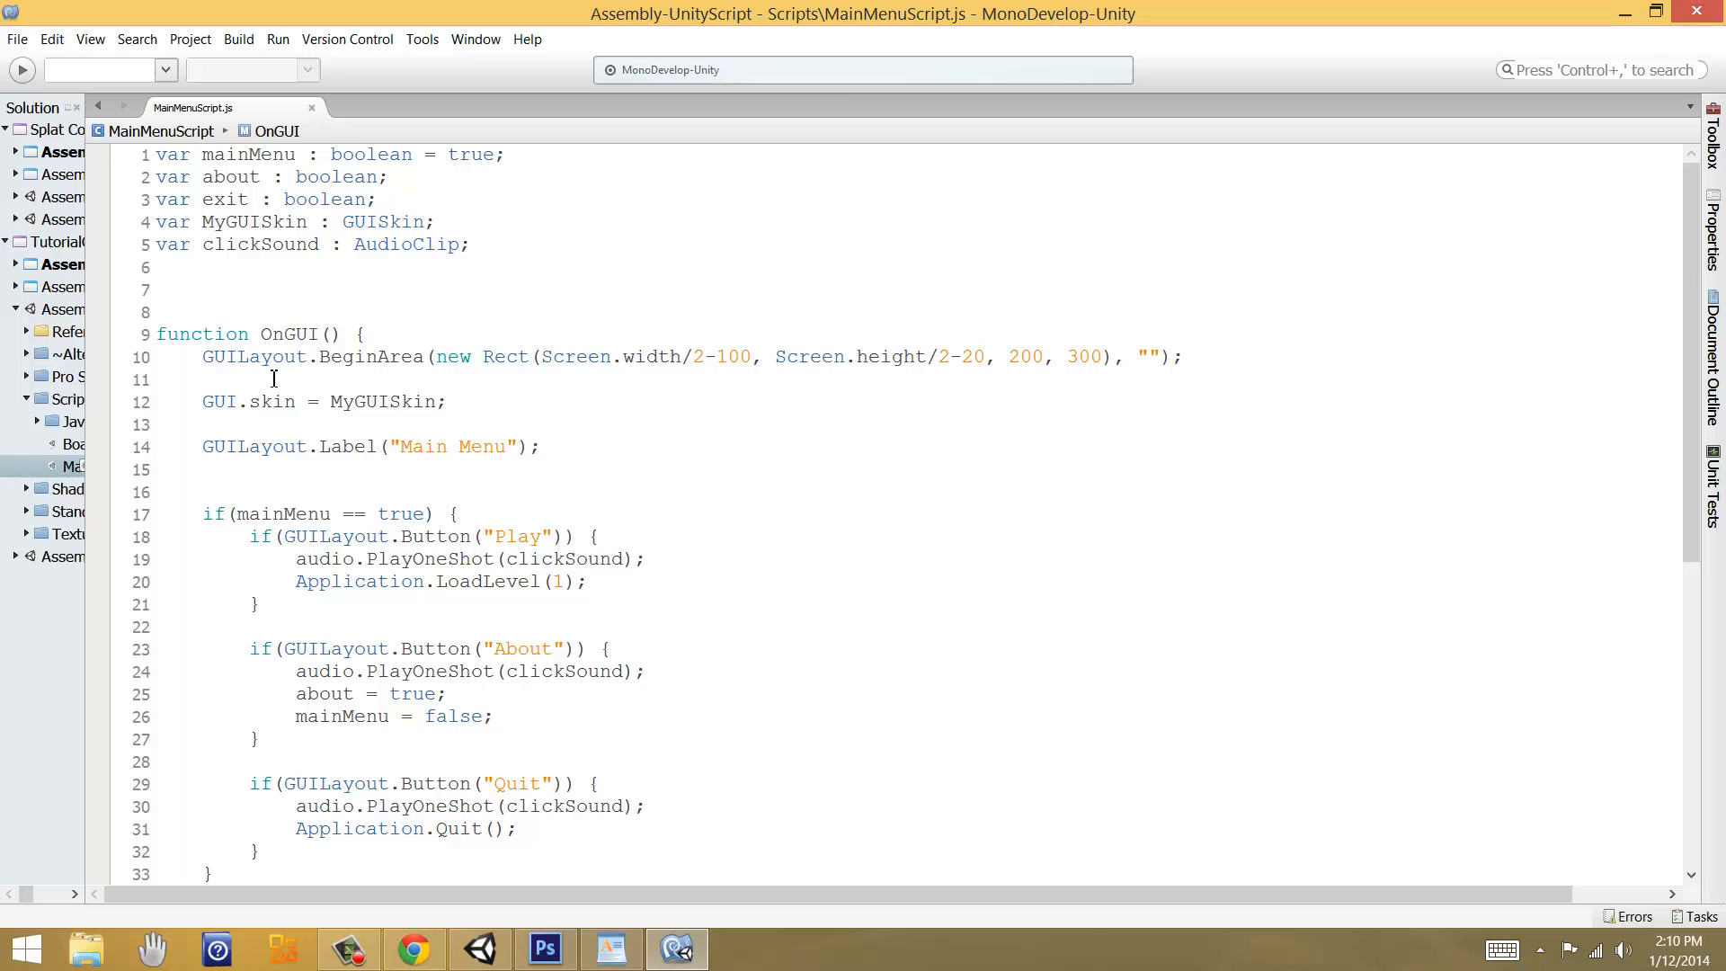
# Step: Switch to Unity, add an Audio Source component to the Main Camera, and collapse its settings
pyautogui.click(483, 950)
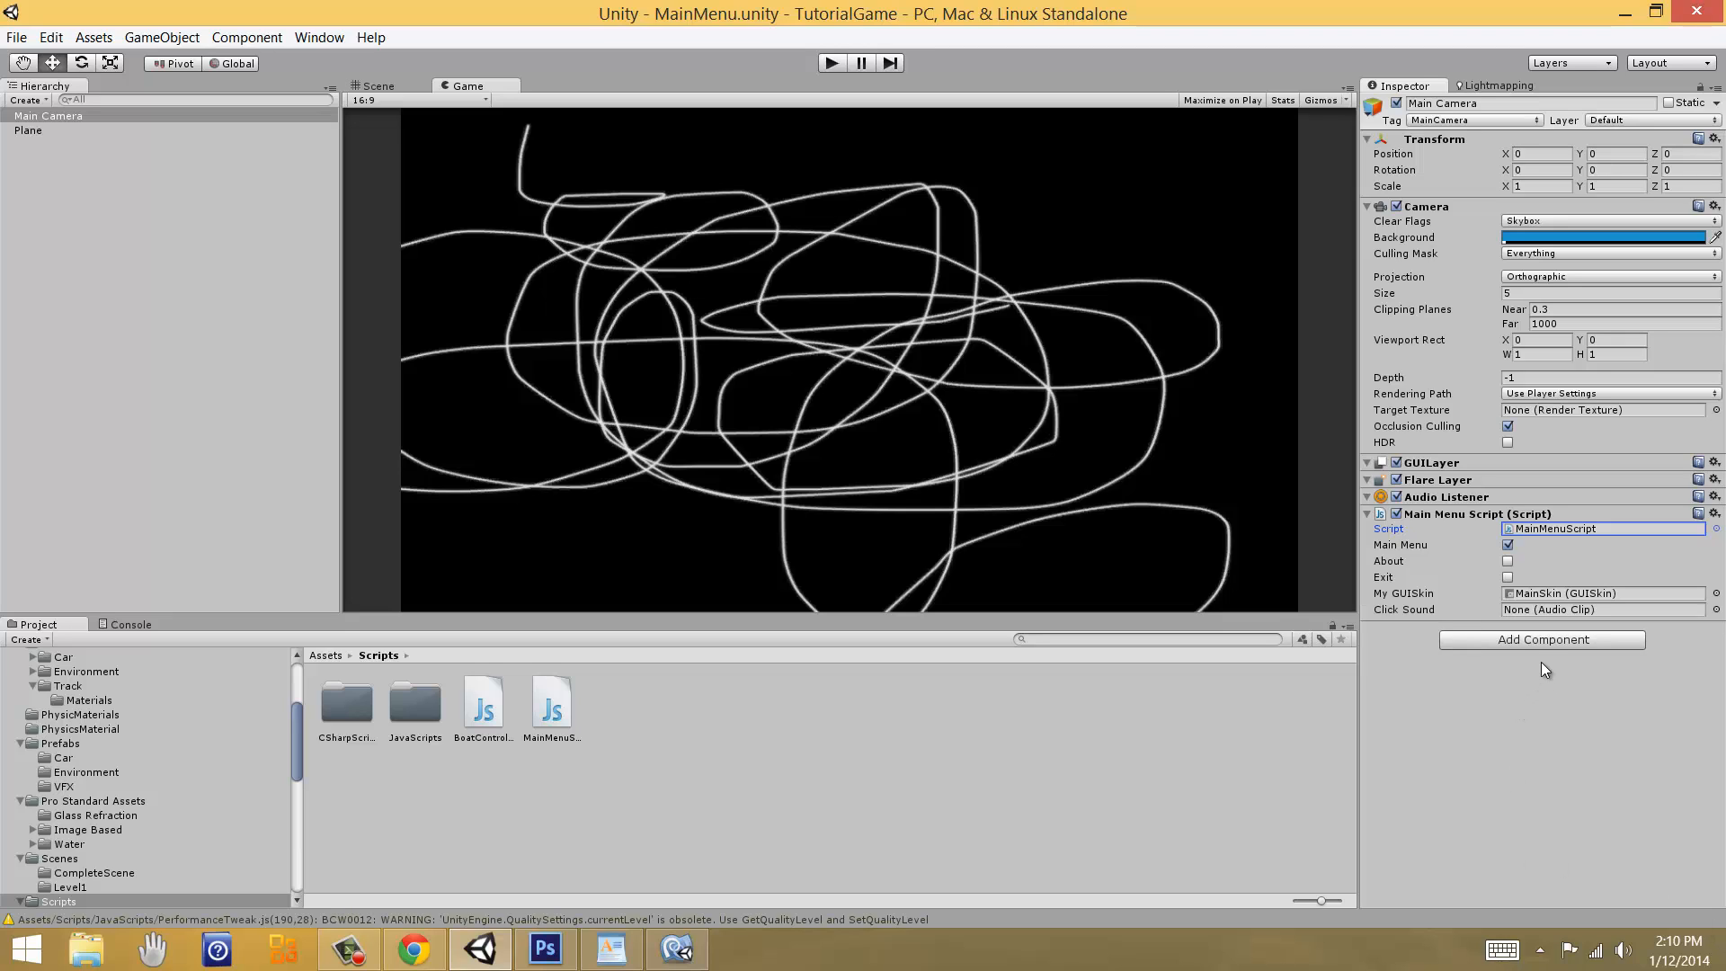
pyautogui.click(1540, 634)
pyautogui.write('audio')
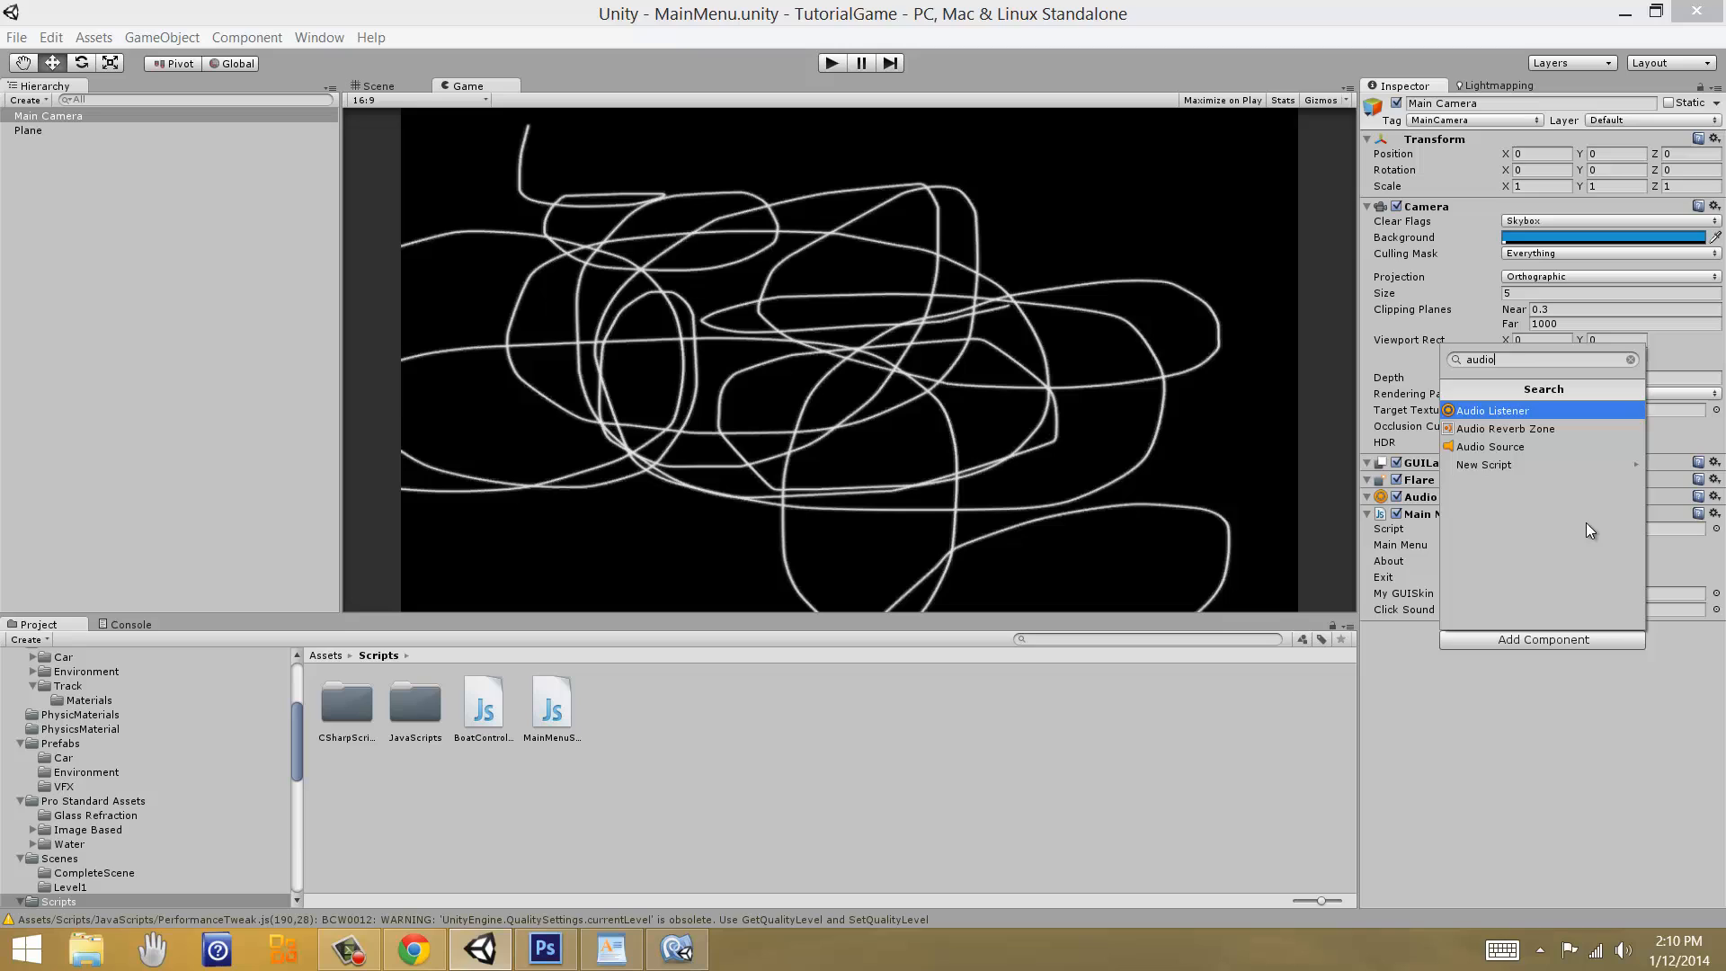
pyautogui.click(1498, 448)
pyautogui.click(1478, 629)
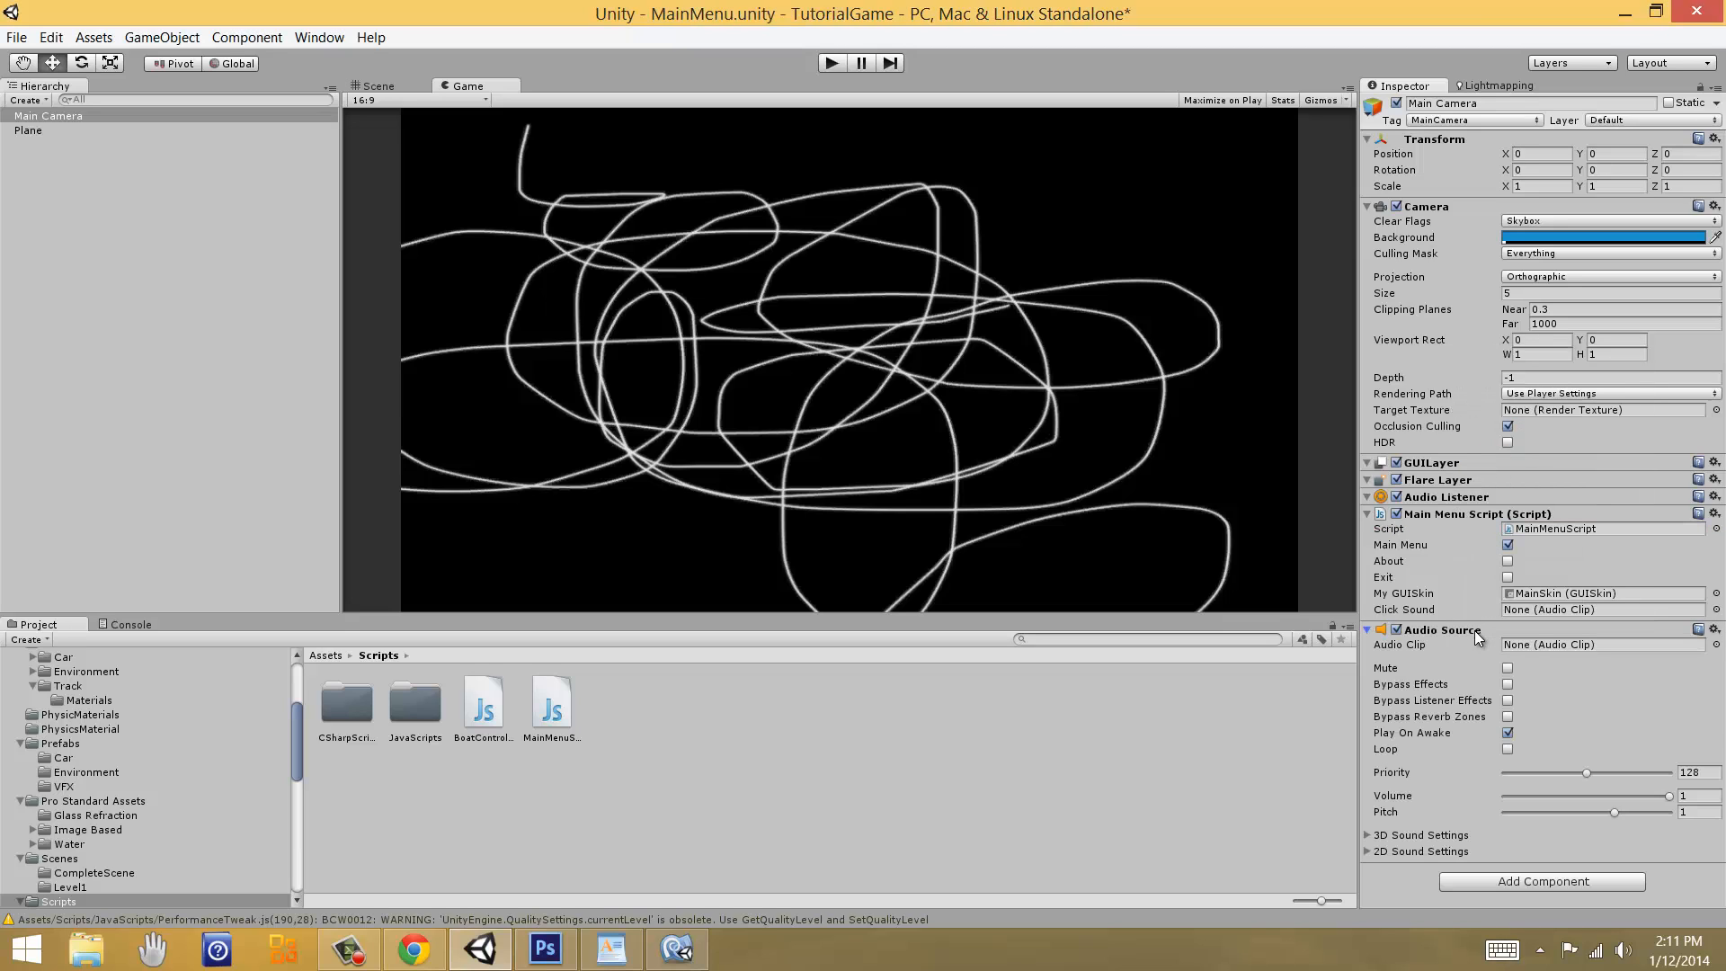
pyautogui.click(1474, 626)
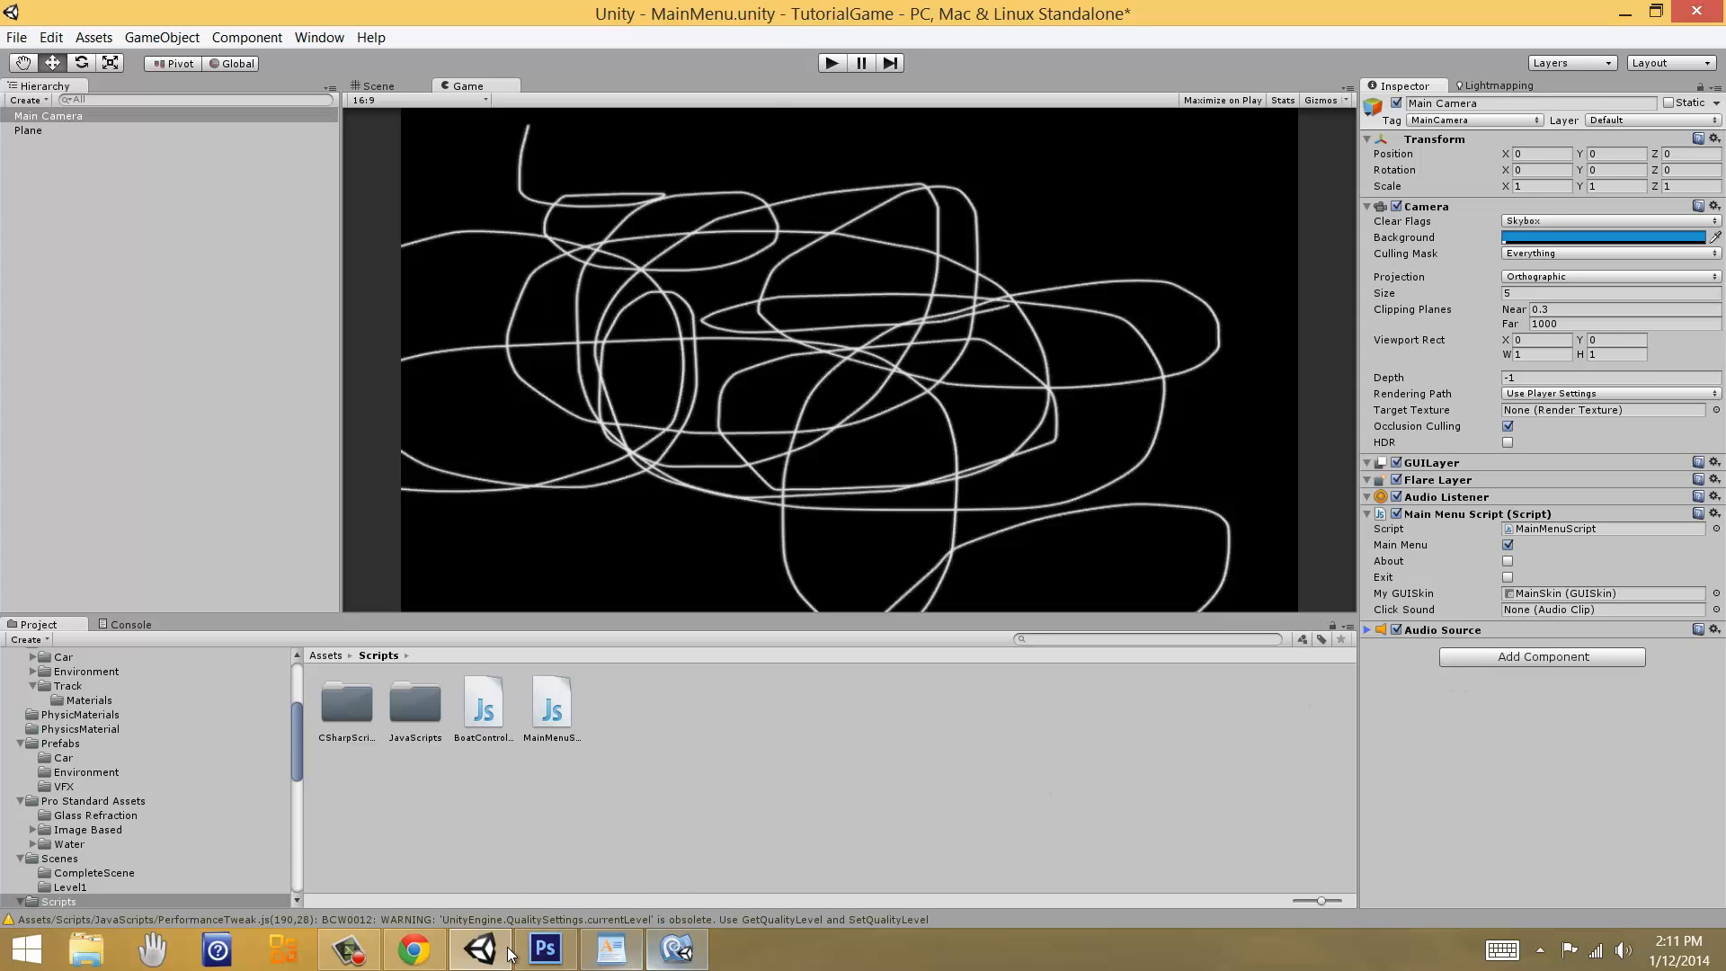
# Step: Switch to Chrome and listen to the first FindSounds click result, sound6.mp3, twice
pyautogui.click(414, 948)
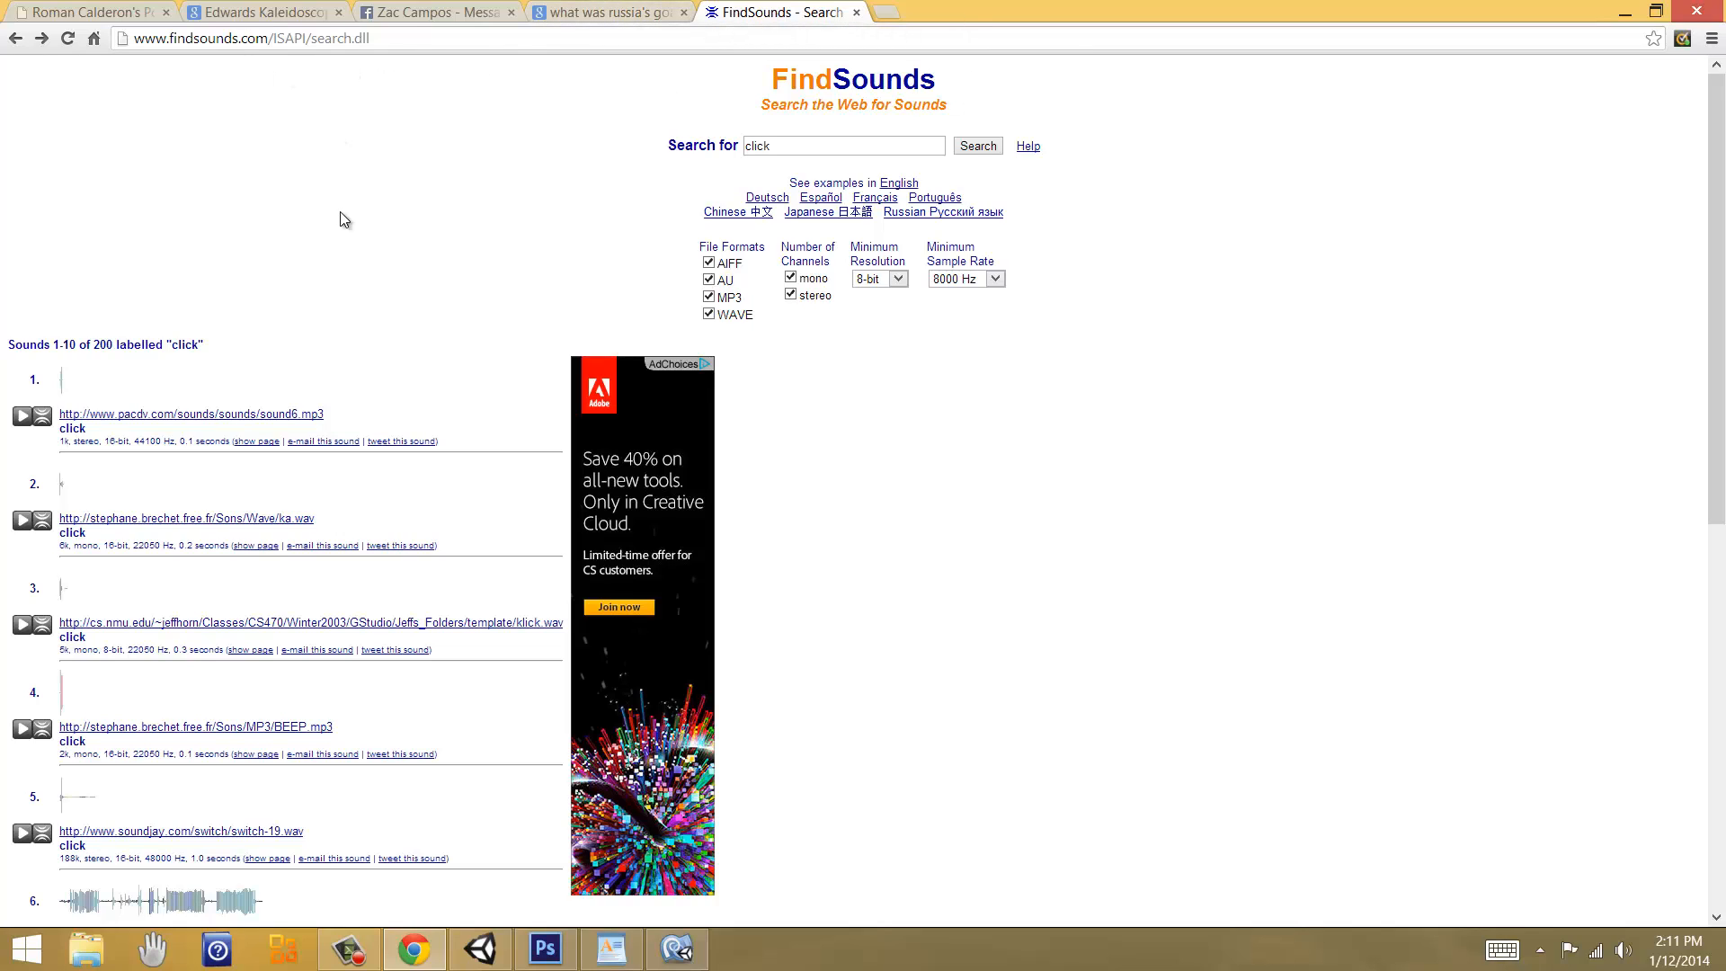
pyautogui.moveTo(771, 146); pyautogui.dragTo(720, 151)
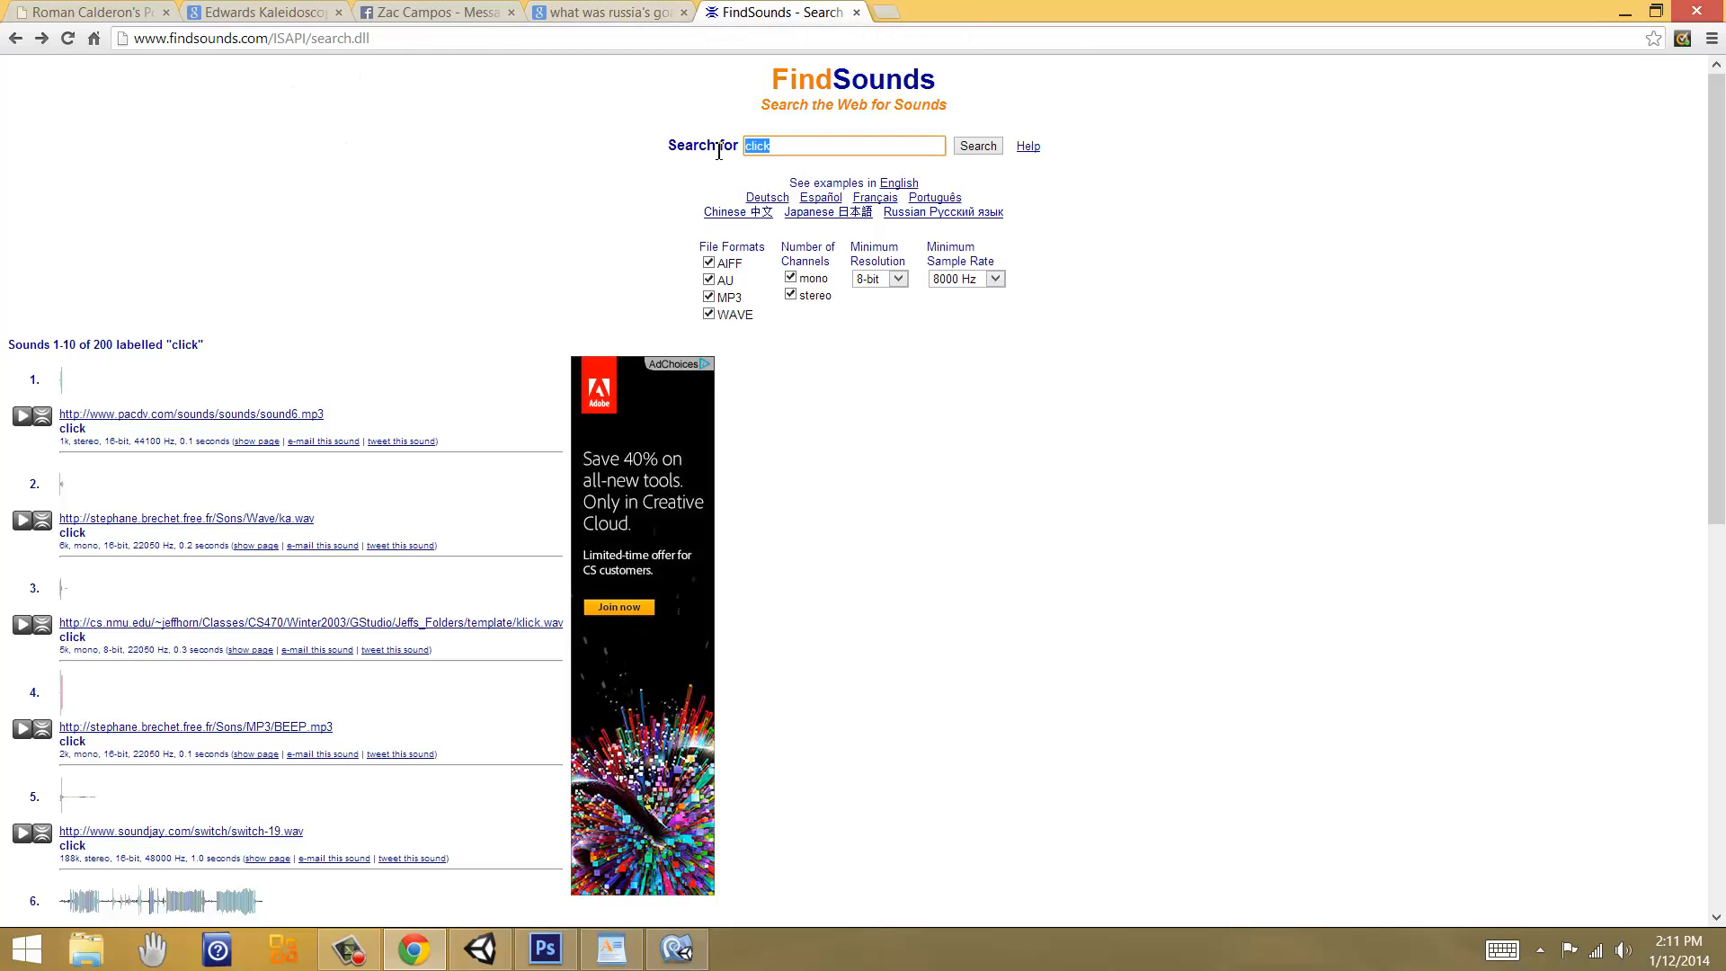
pyautogui.click(279, 287)
pyautogui.click(19, 422)
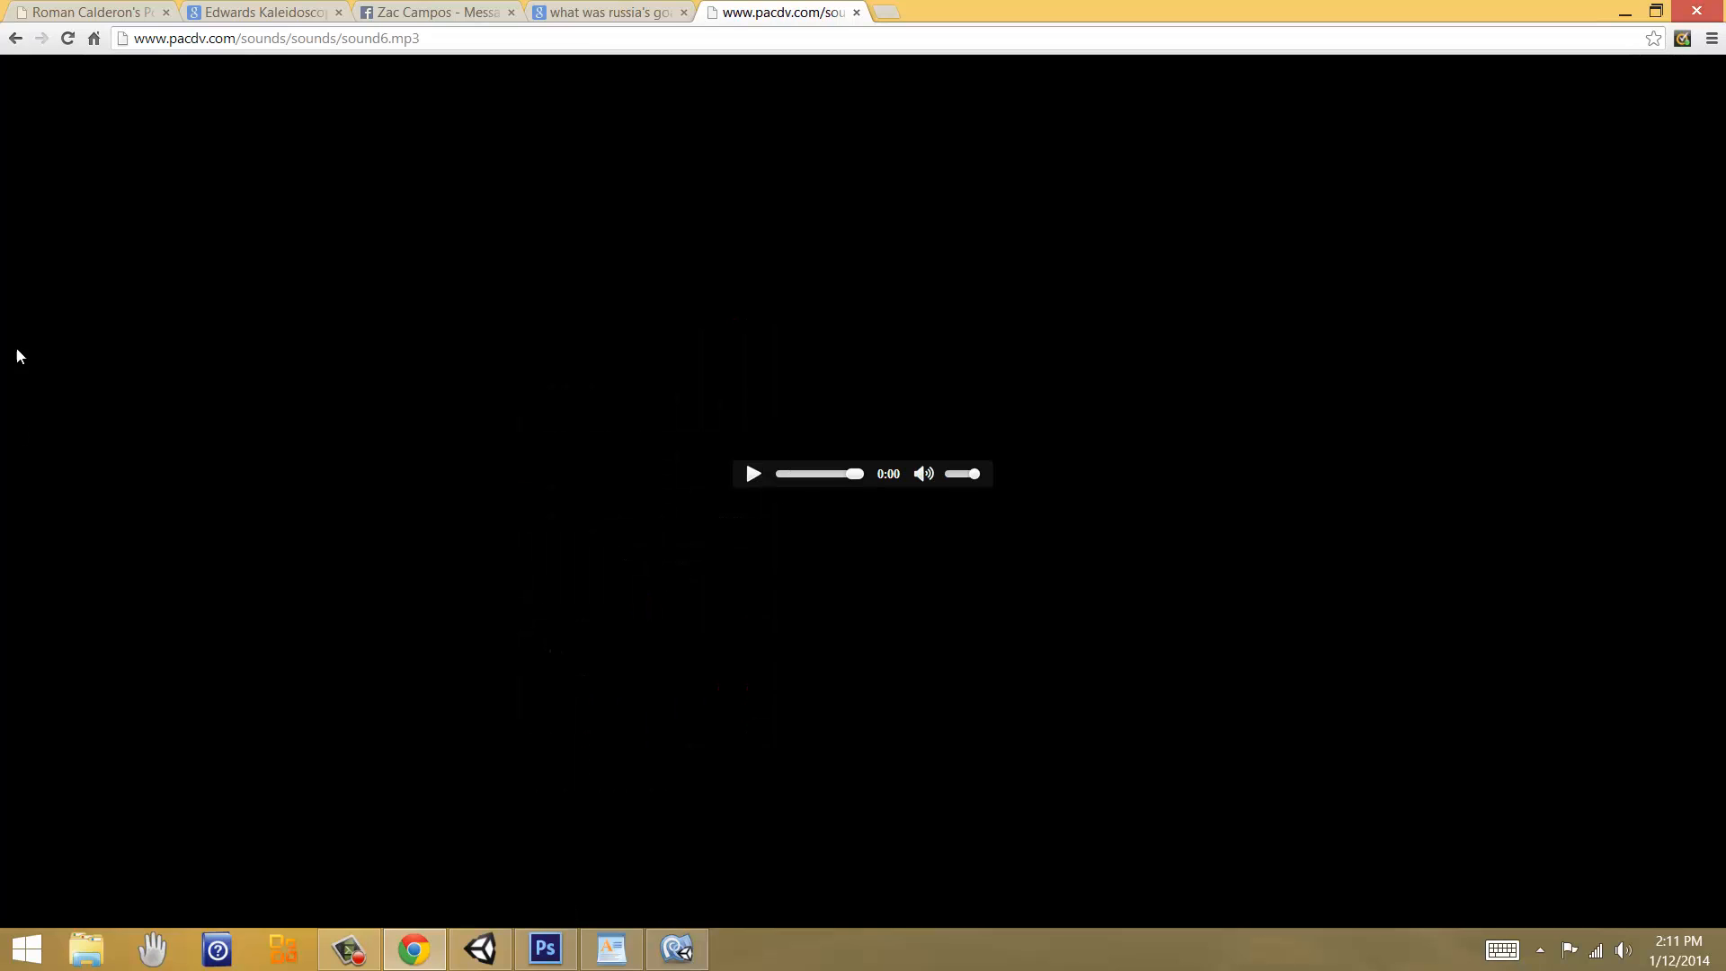
pyautogui.click(15, 38)
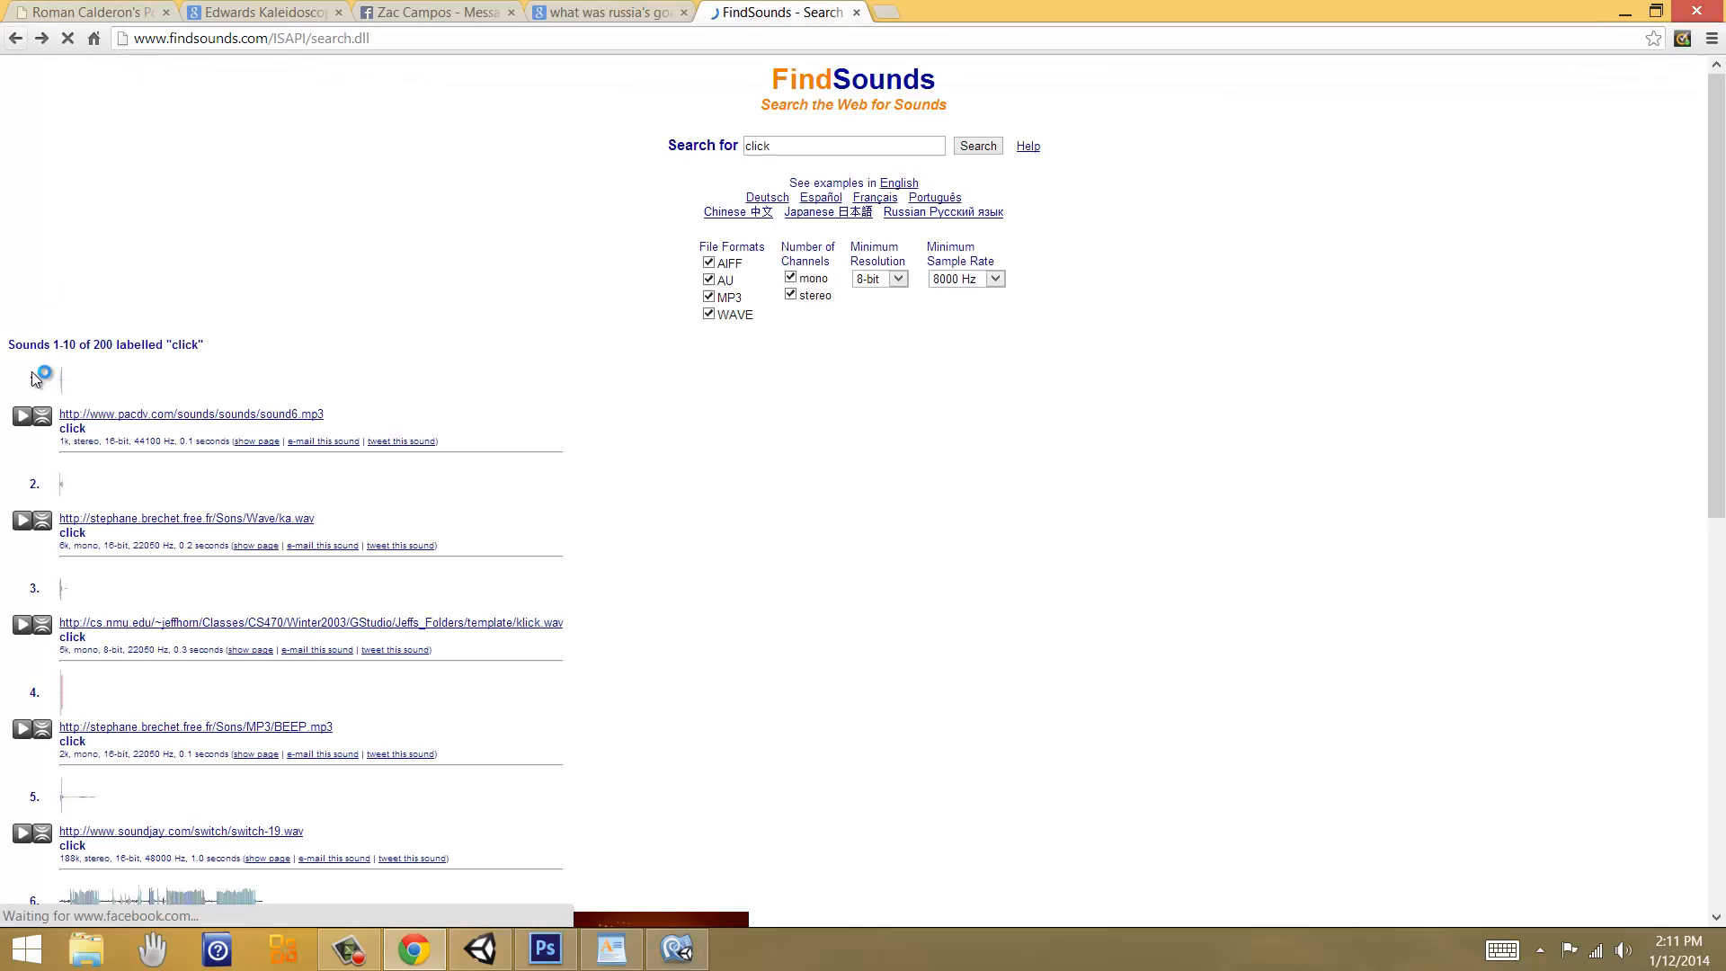
pyautogui.click(24, 418)
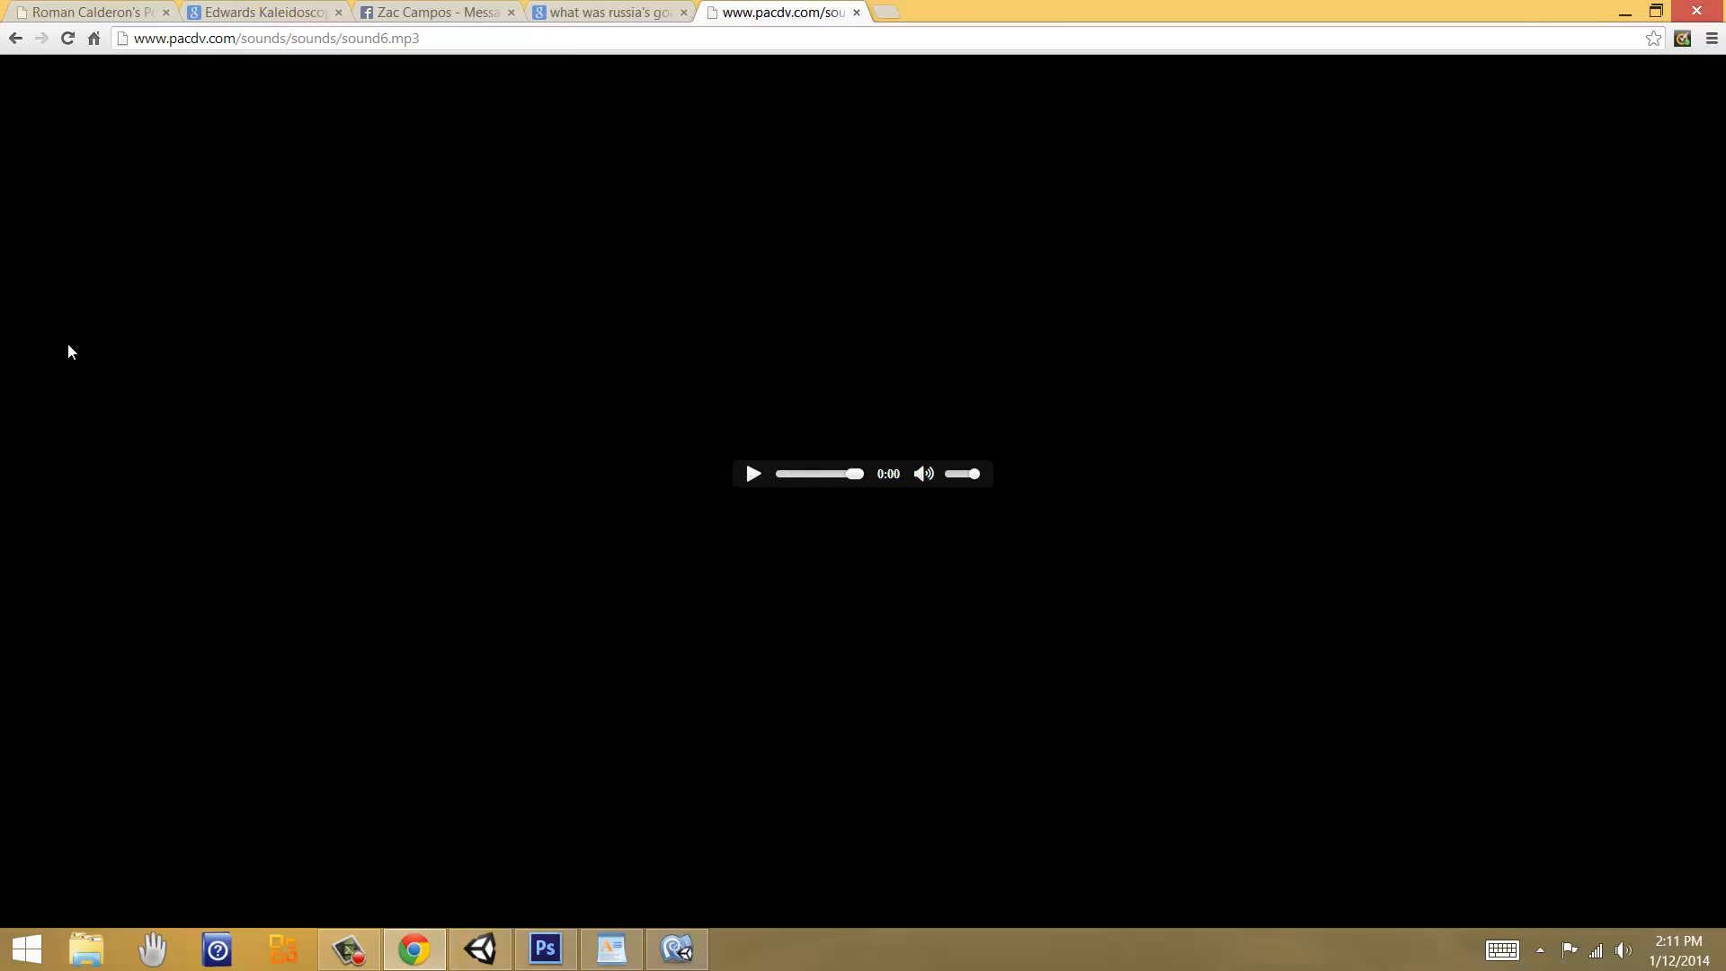
pyautogui.click(15, 38)
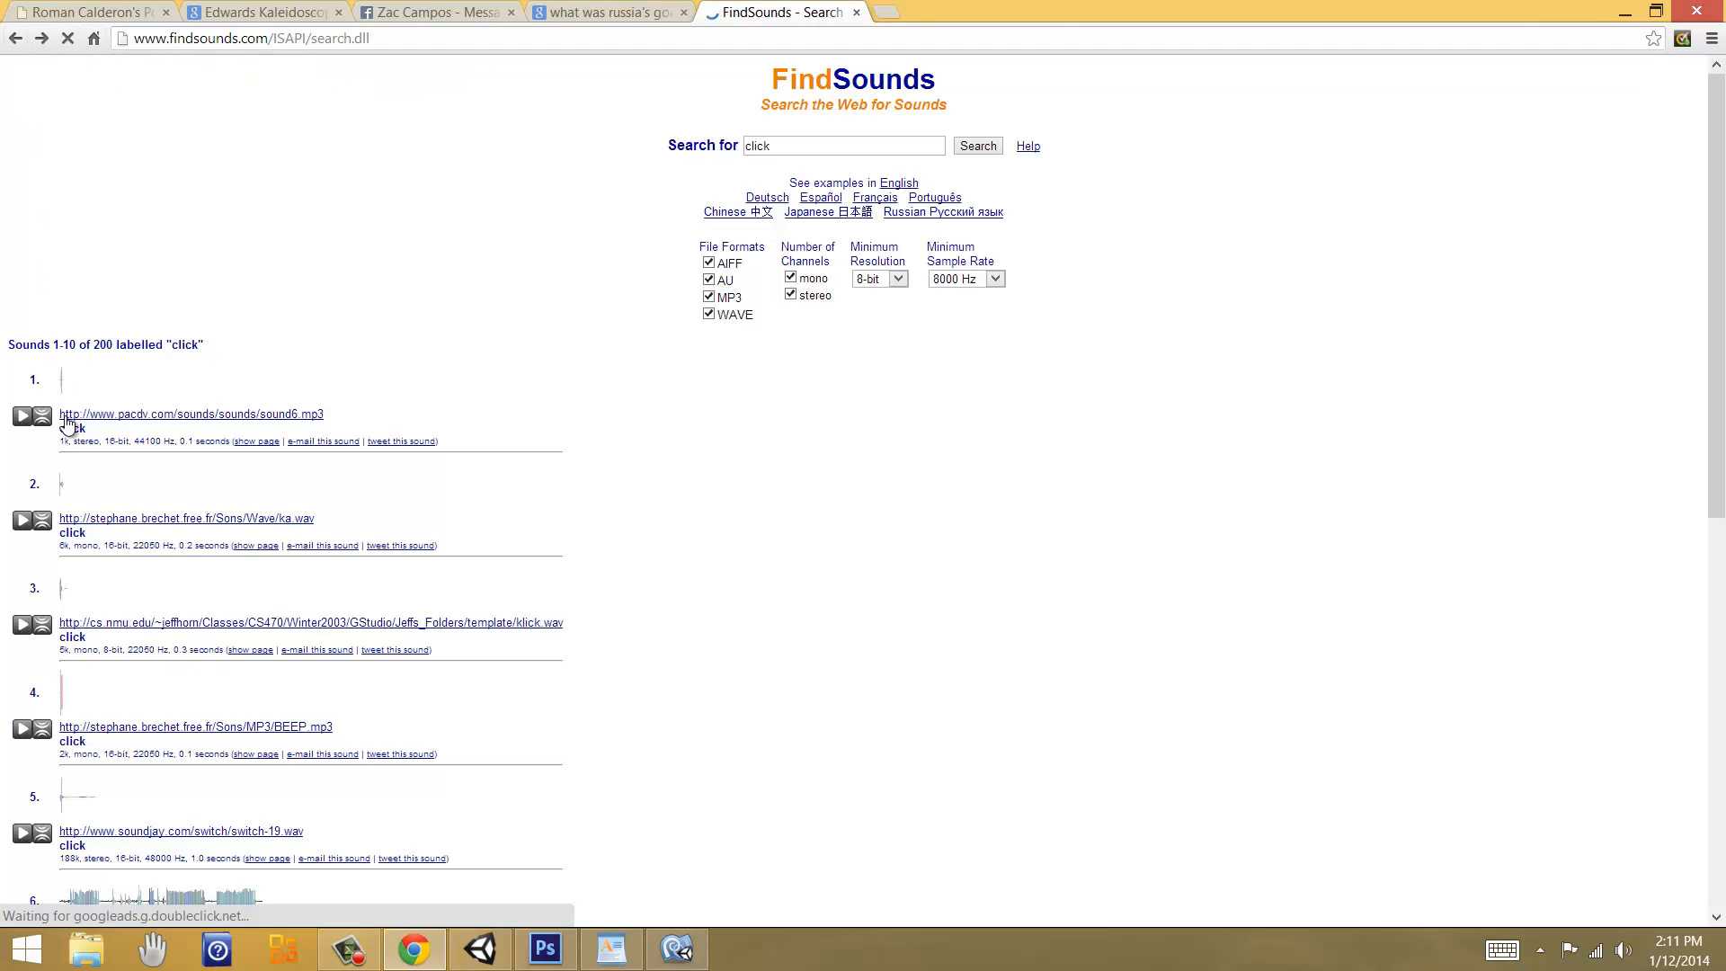
# Step: Listen to the click results ka.wav, klick.wav and BEEP.mp3, returning to the results list each time
pyautogui.click(24, 522)
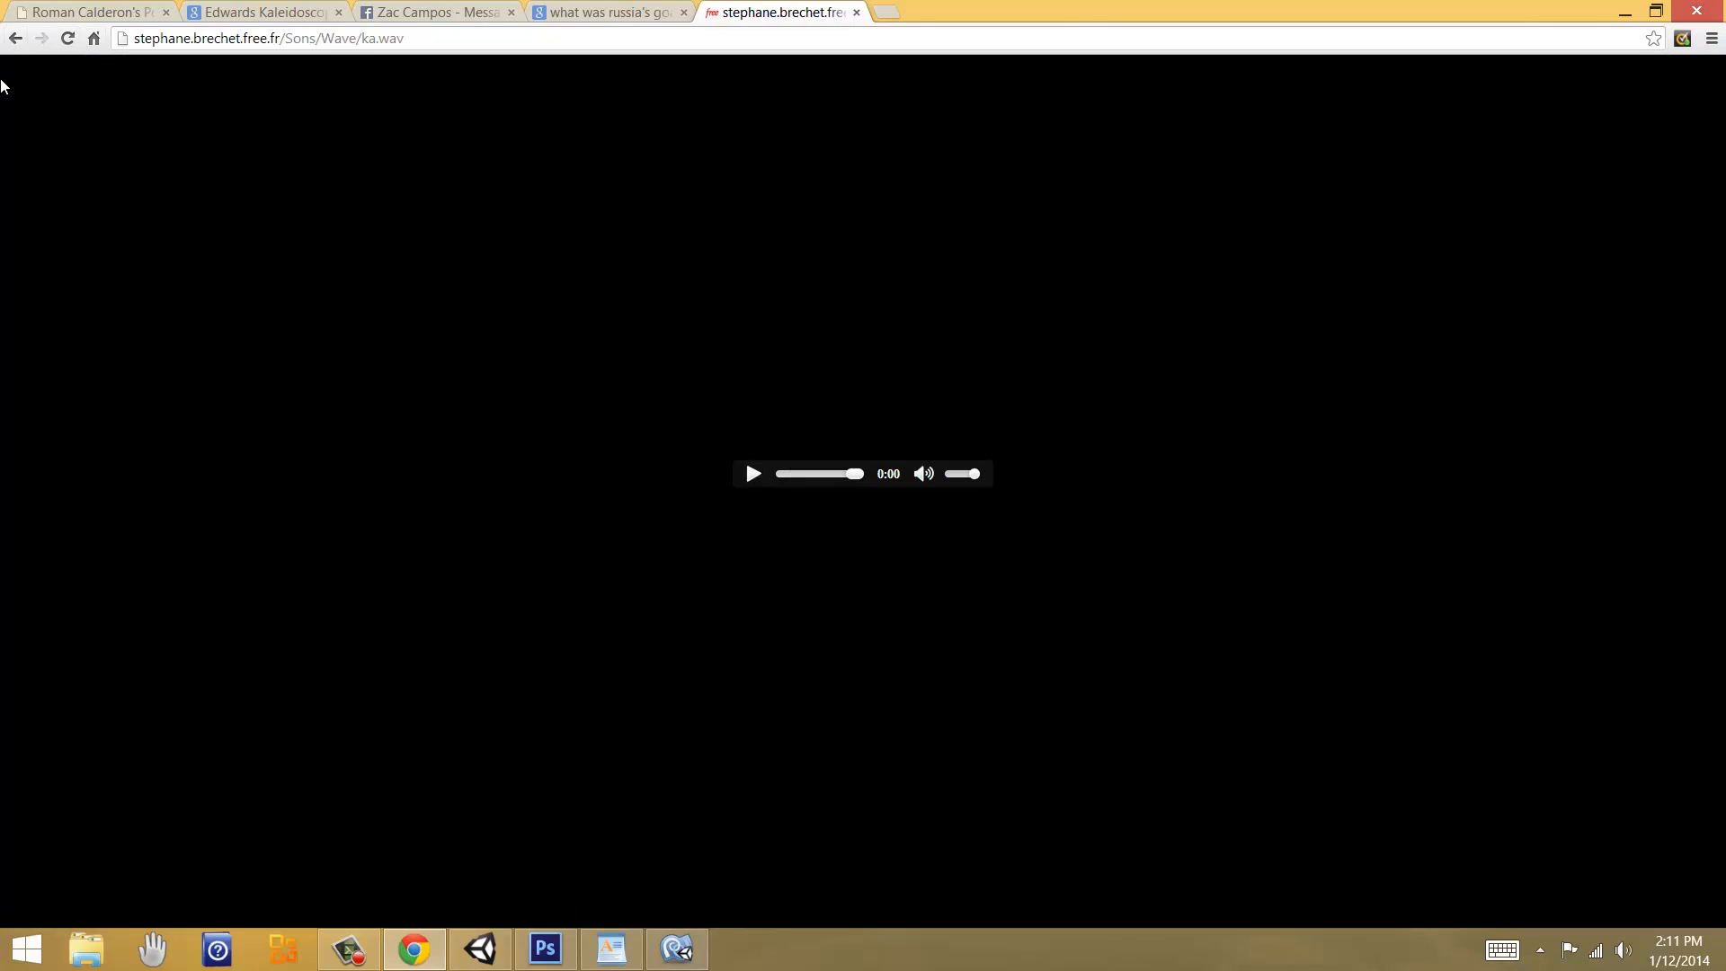
pyautogui.click(15, 38)
pyautogui.click(25, 617)
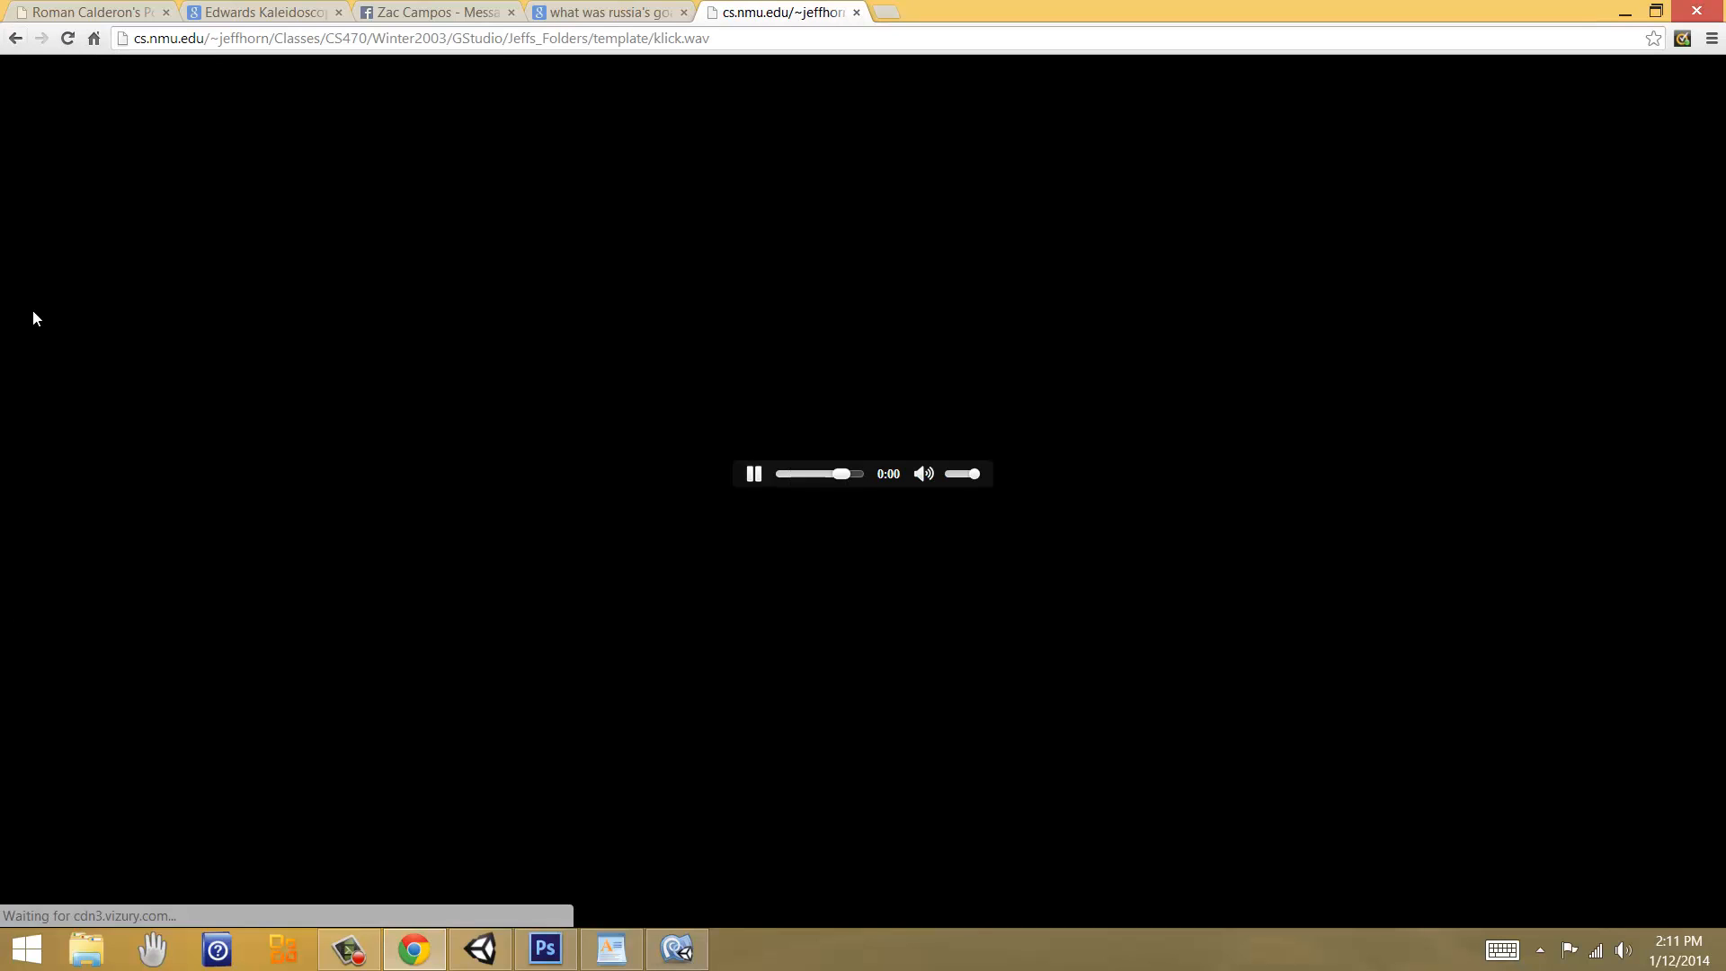
pyautogui.click(16, 38)
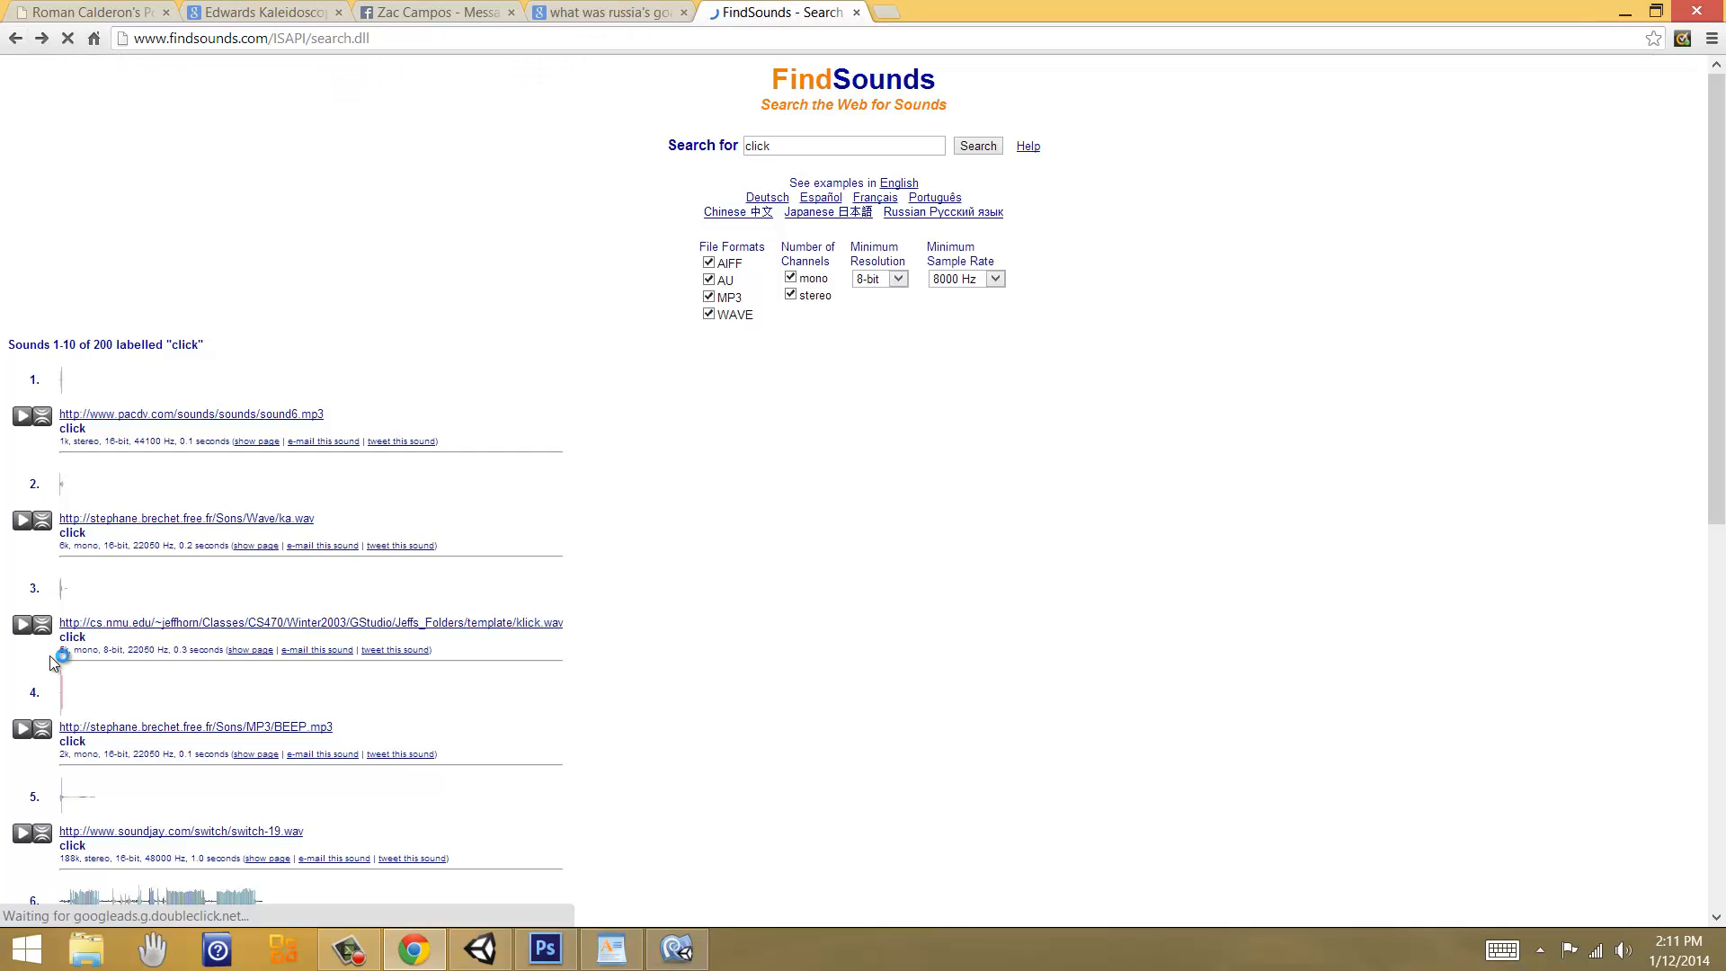
pyautogui.click(25, 730)
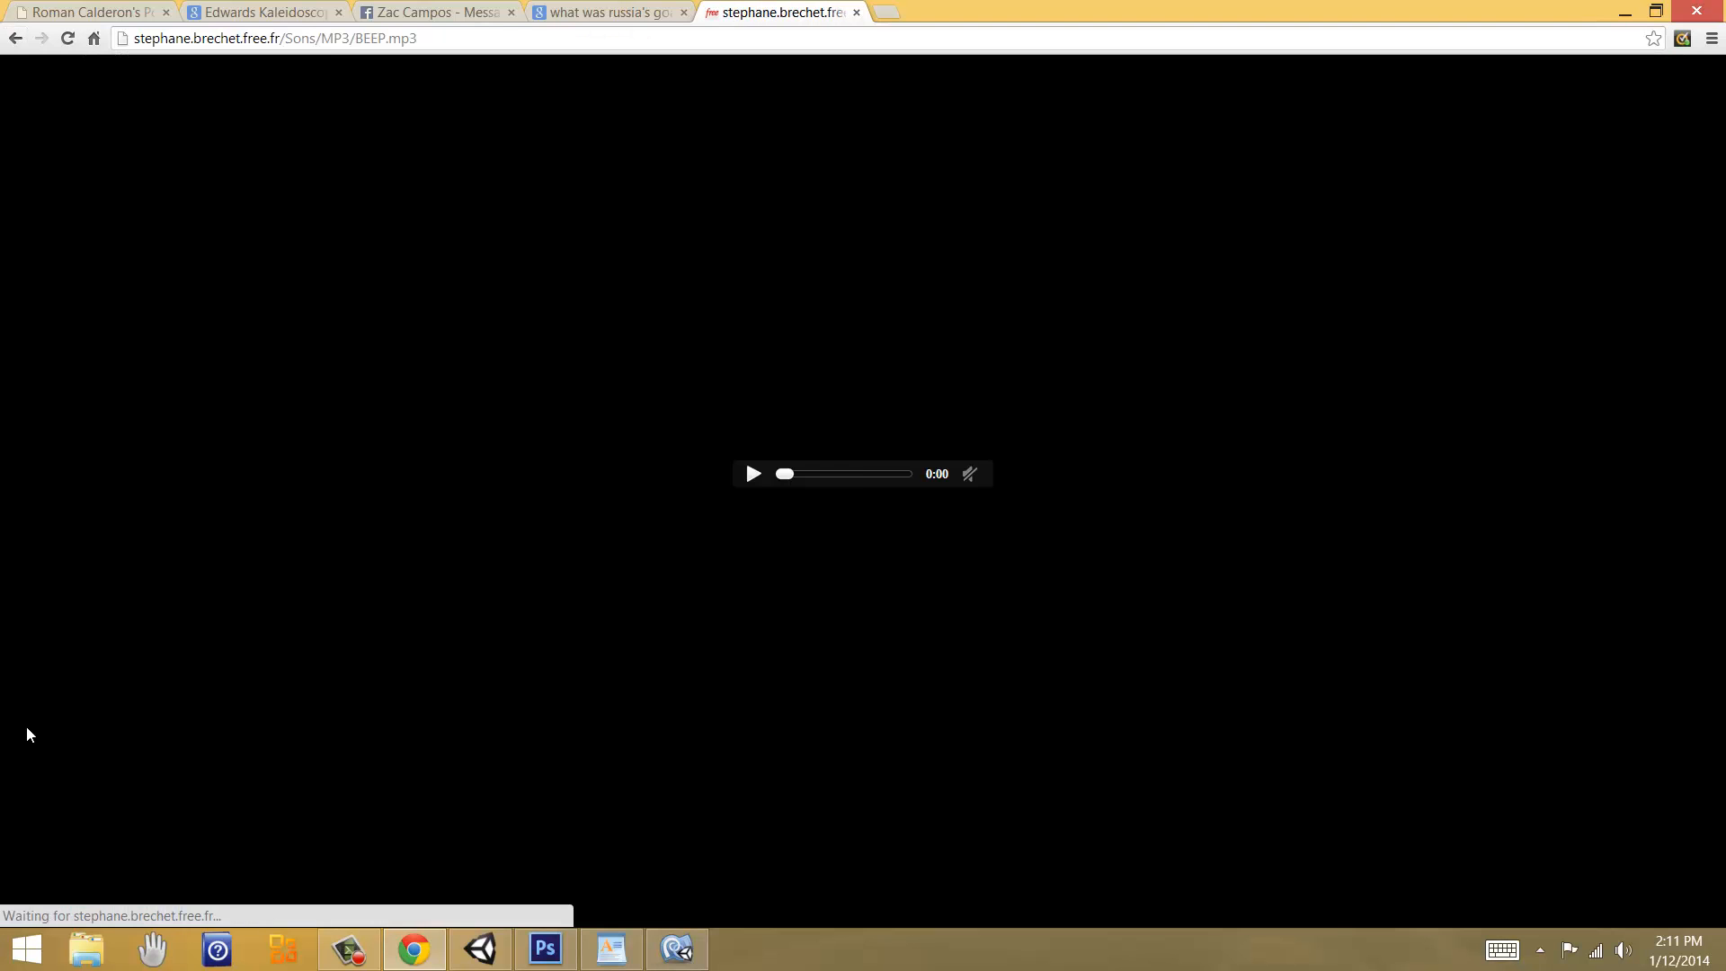
pyautogui.click(15, 37)
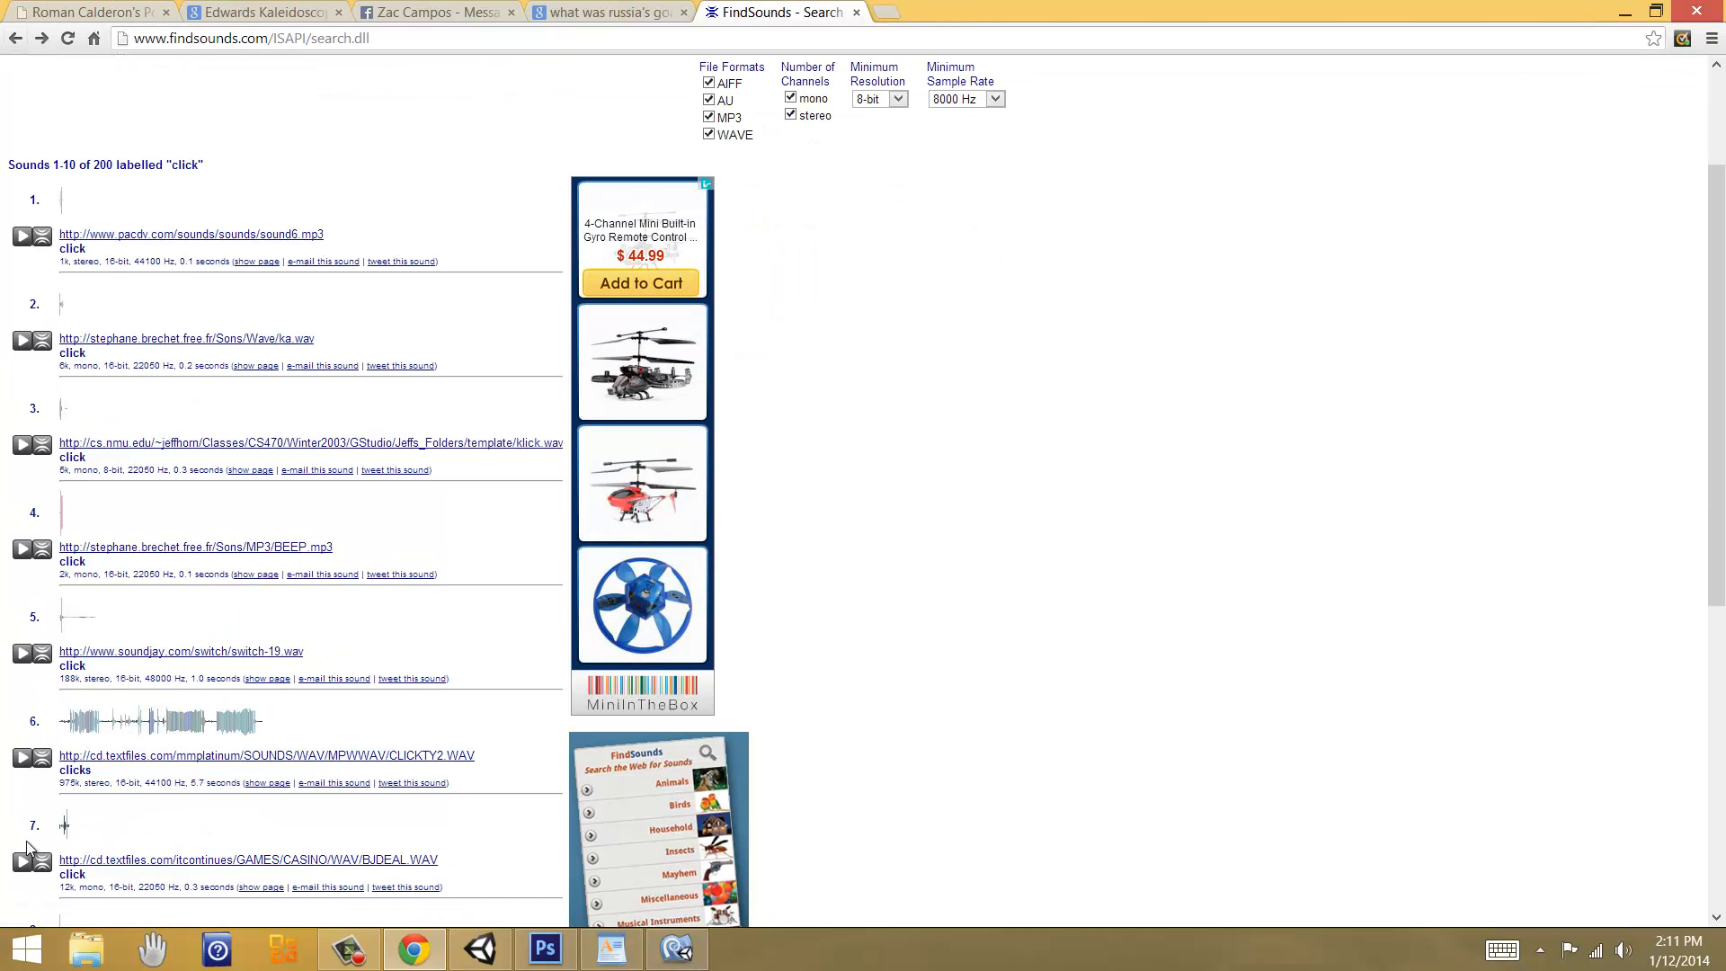
# Step: Listen to BJDEAL.WAV, replay klick.wav for comparison, and return to the results list
pyautogui.click(22, 867)
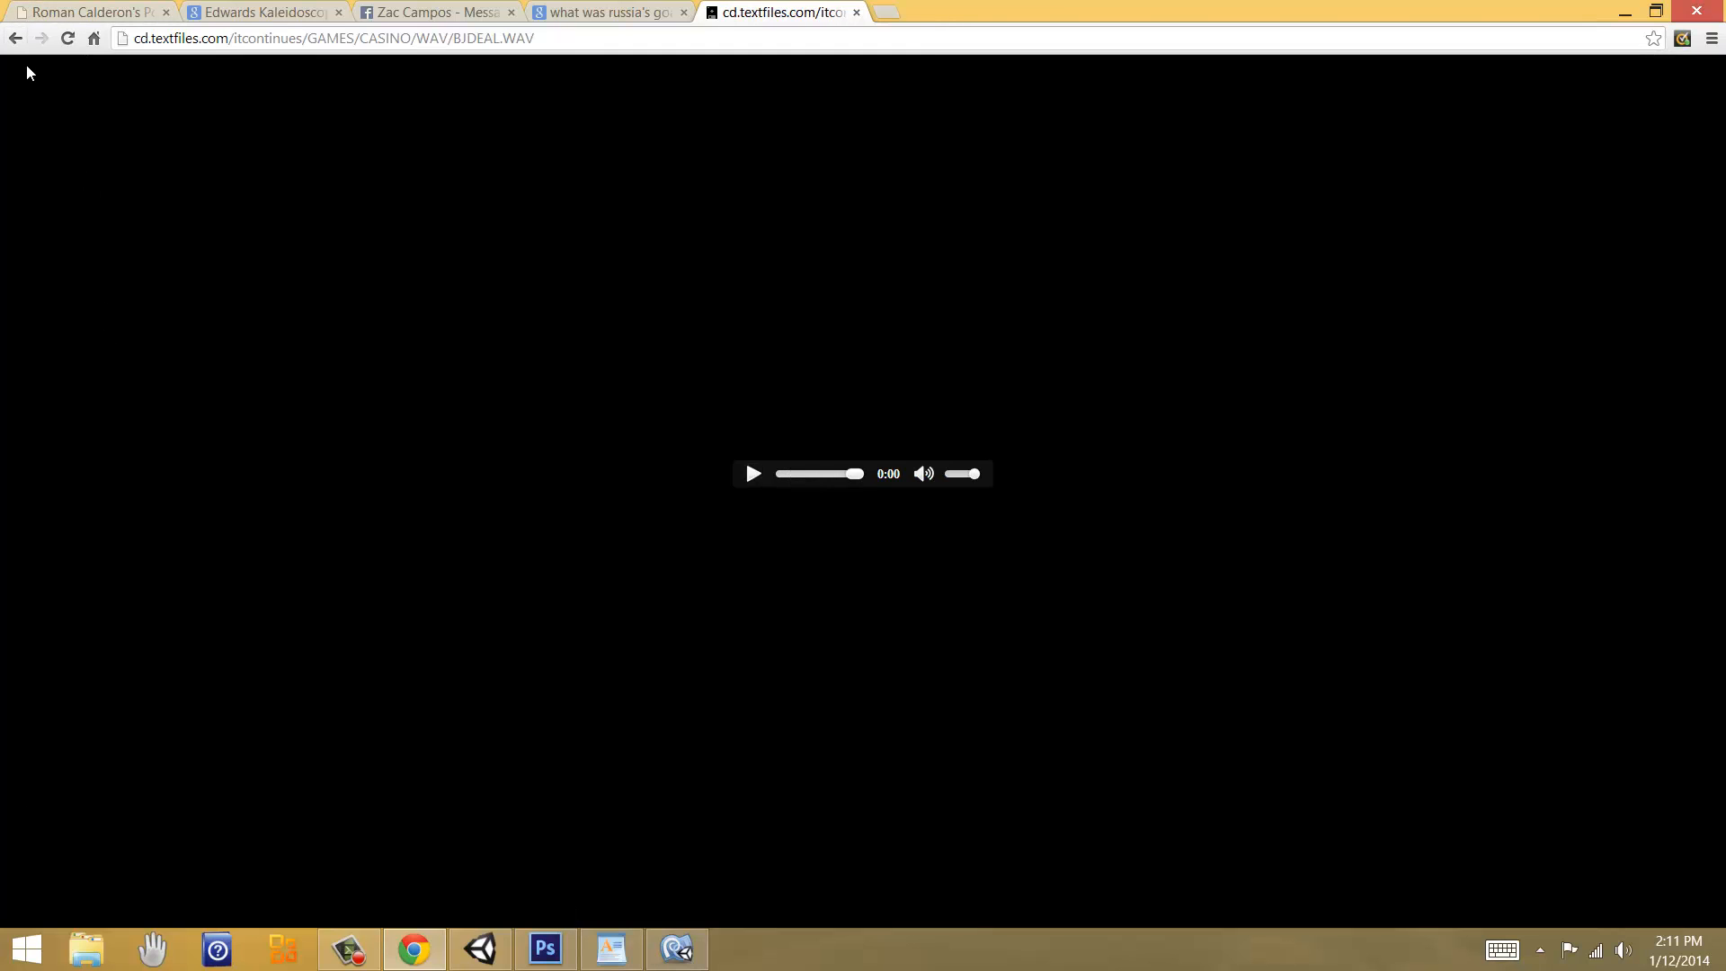
pyautogui.click(15, 38)
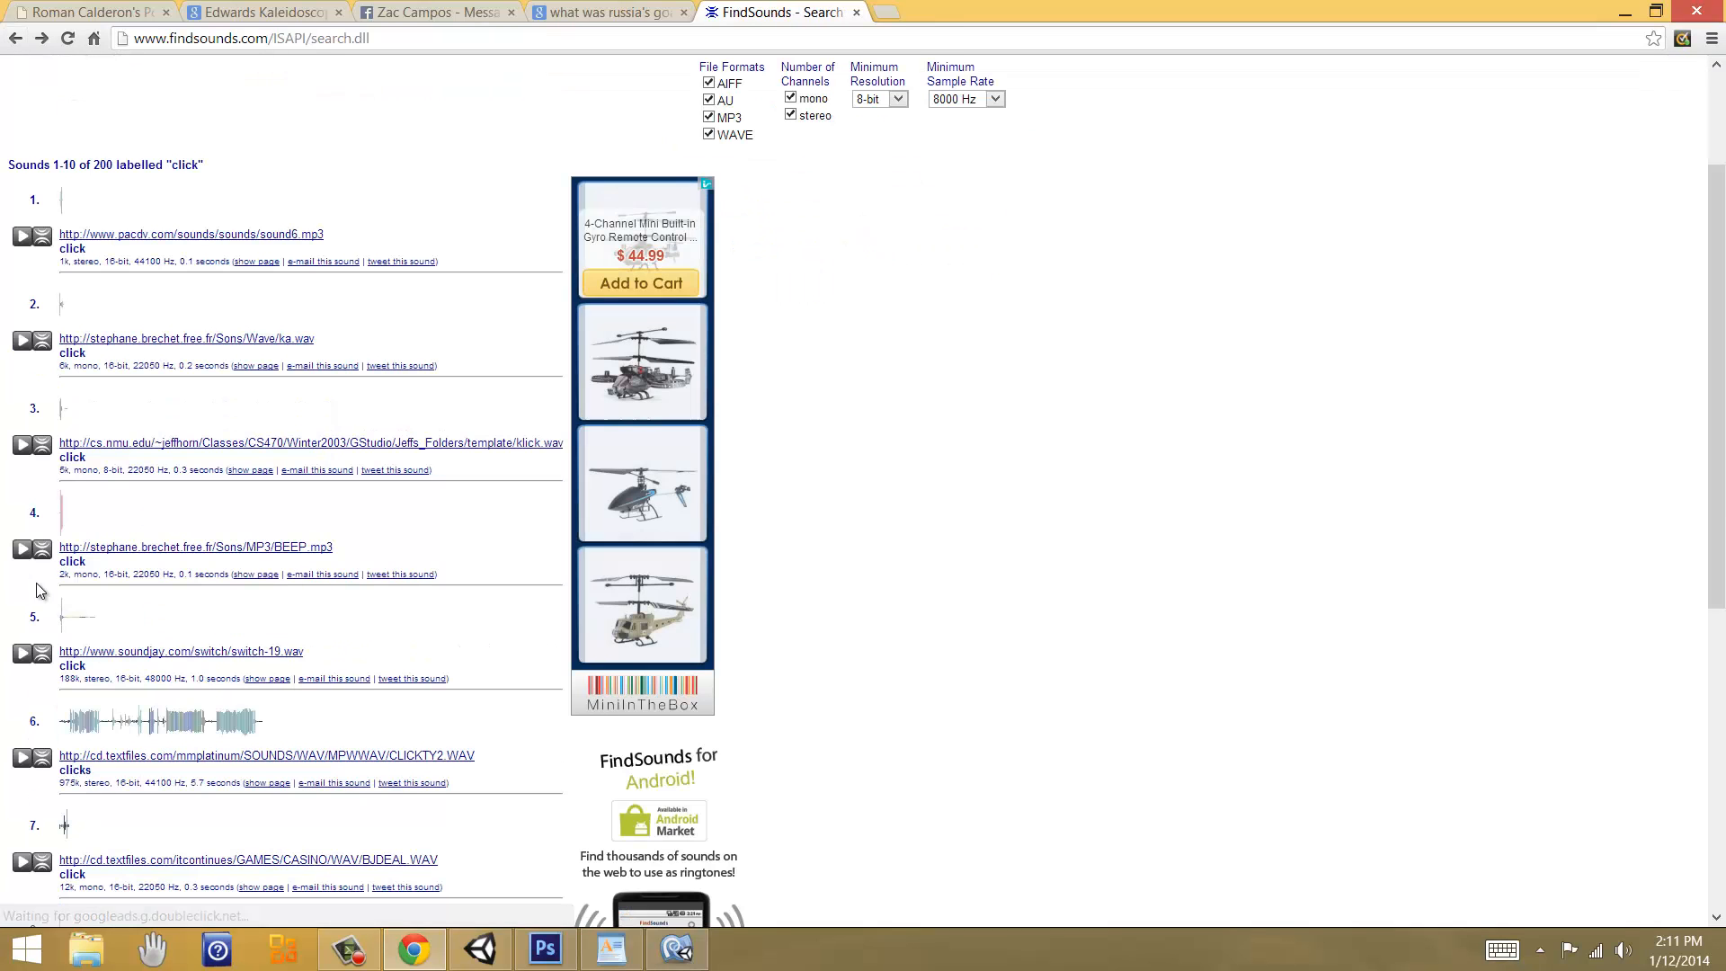
pyautogui.click(19, 445)
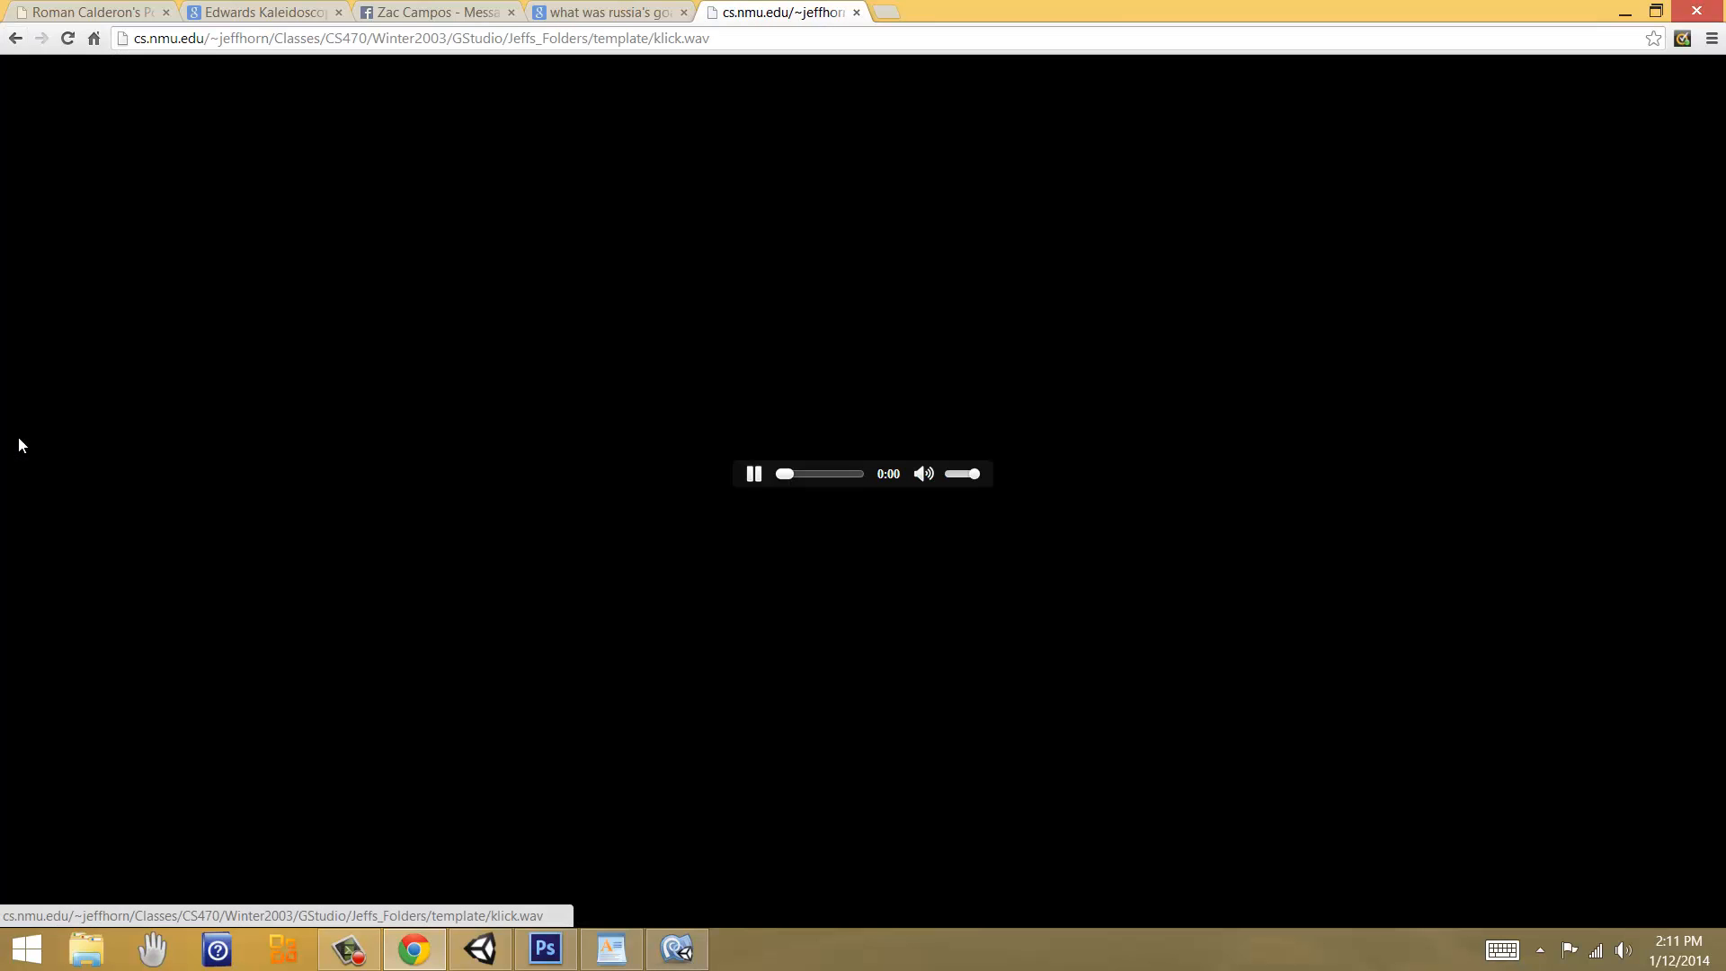
pyautogui.click(15, 38)
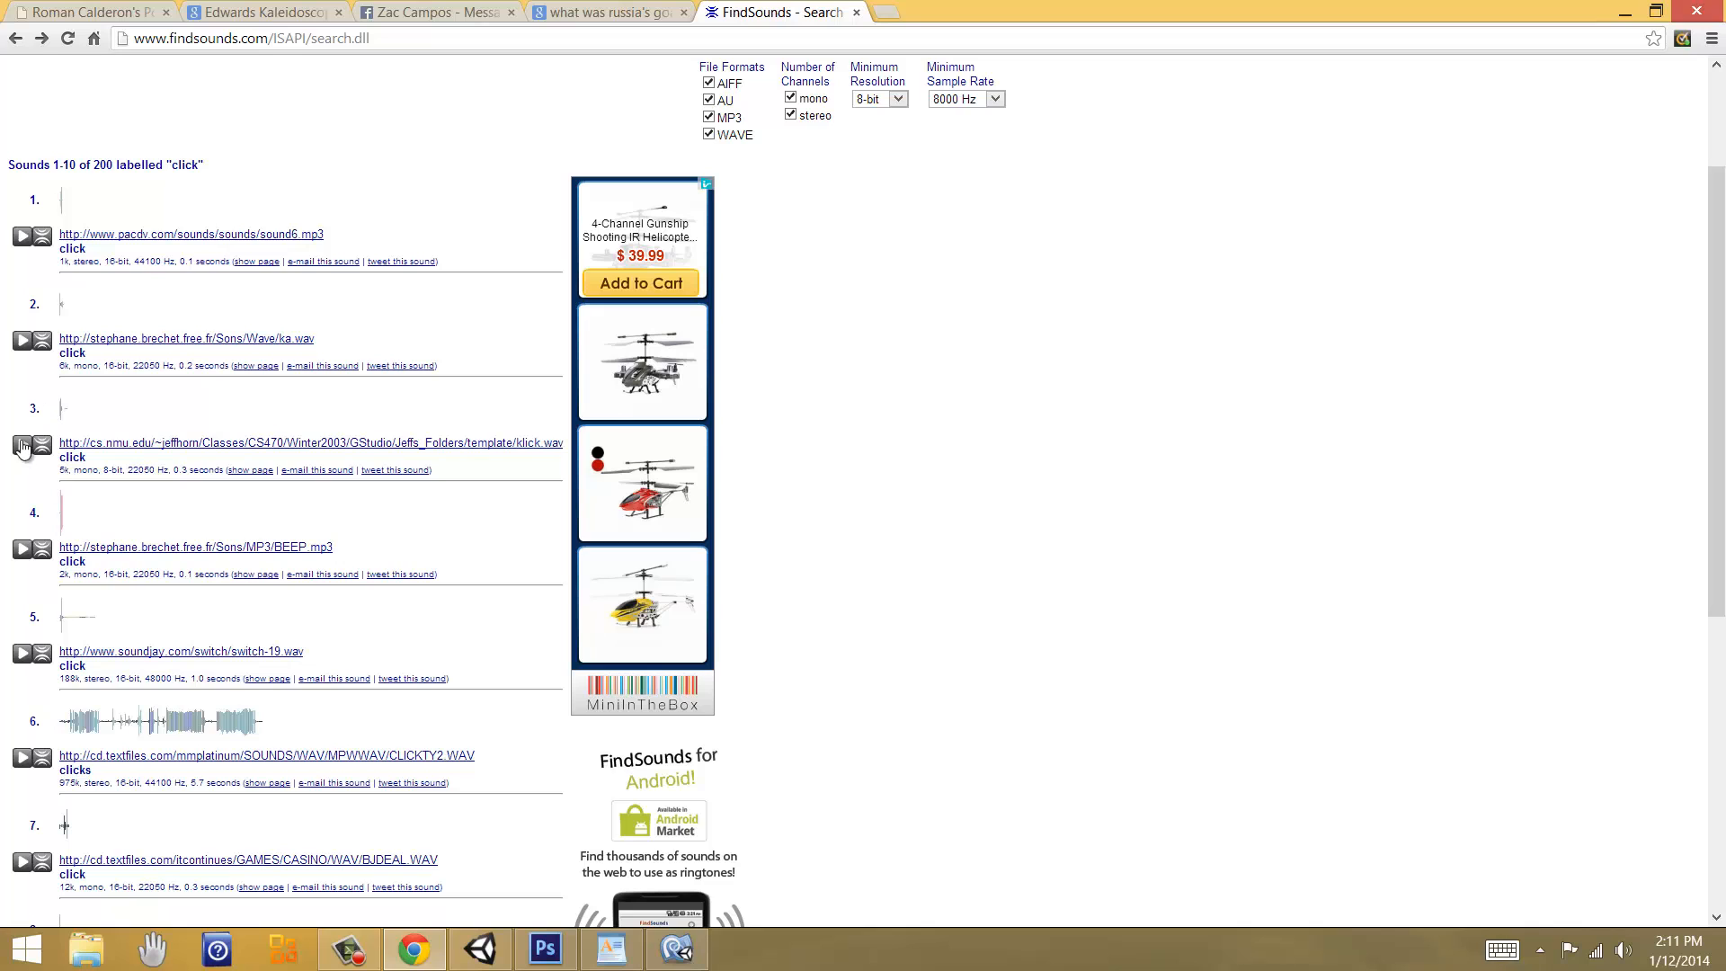
# Step: Start saving the linked klick.wav sound to disk, keeping klick as the file name
pyautogui.rightClick(126, 444)
pyautogui.click(214, 530)
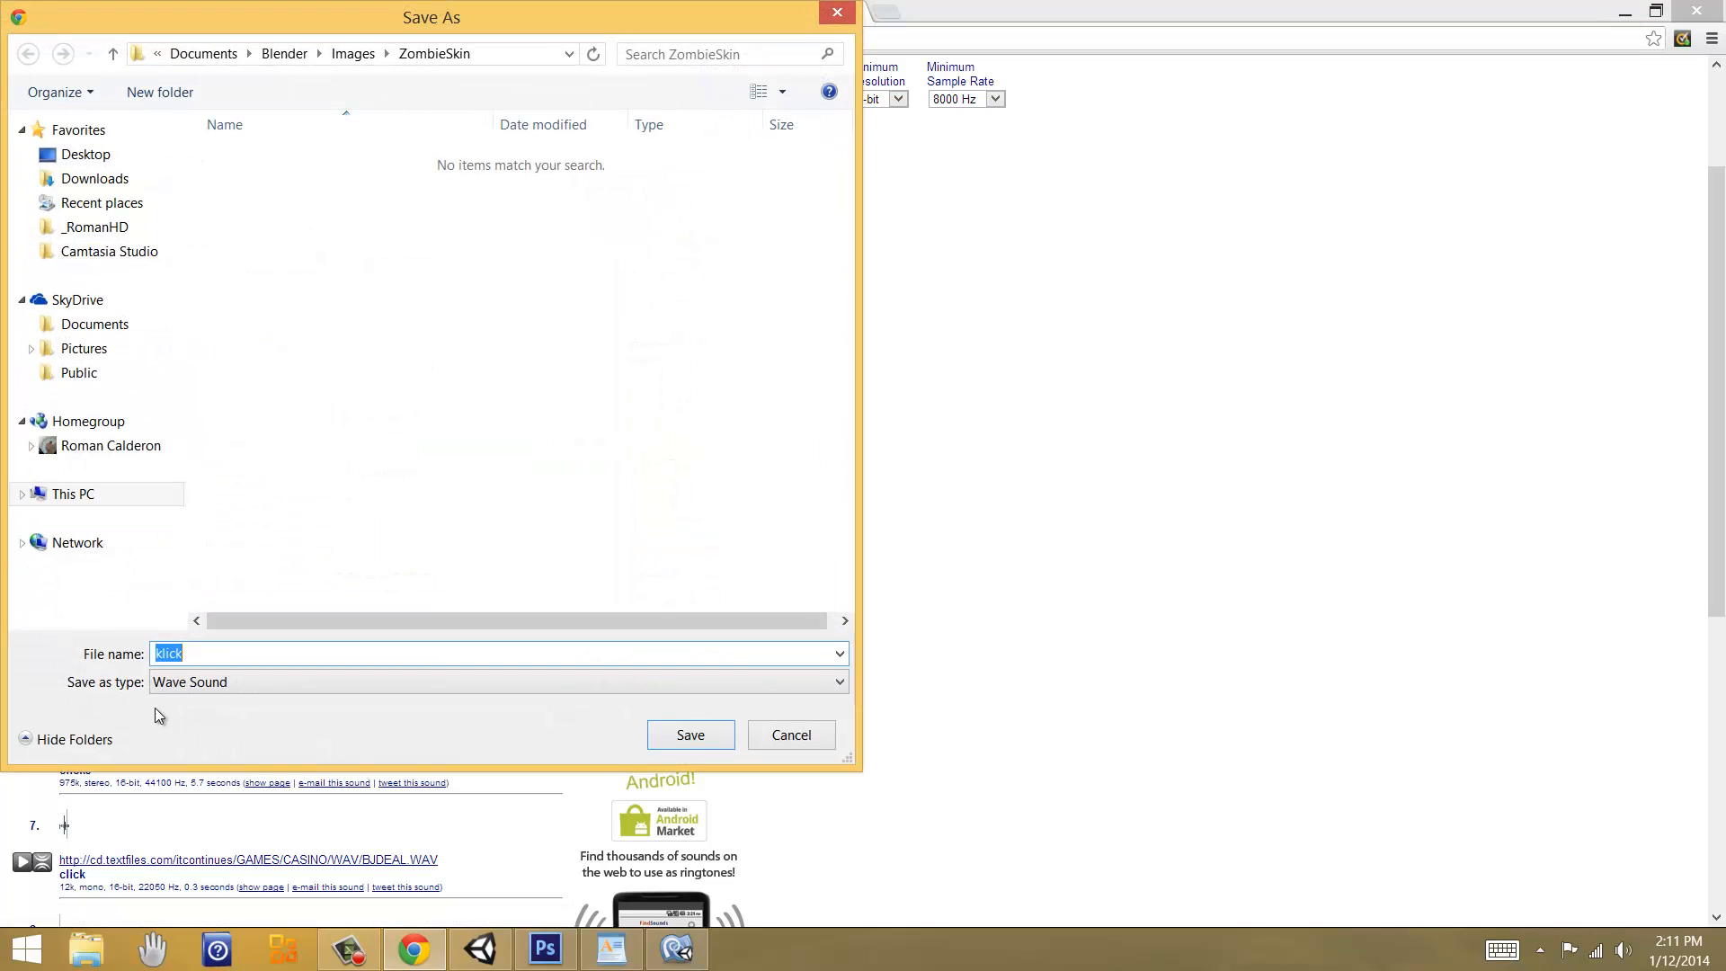
pyautogui.click(165, 653)
pyautogui.press('Right')
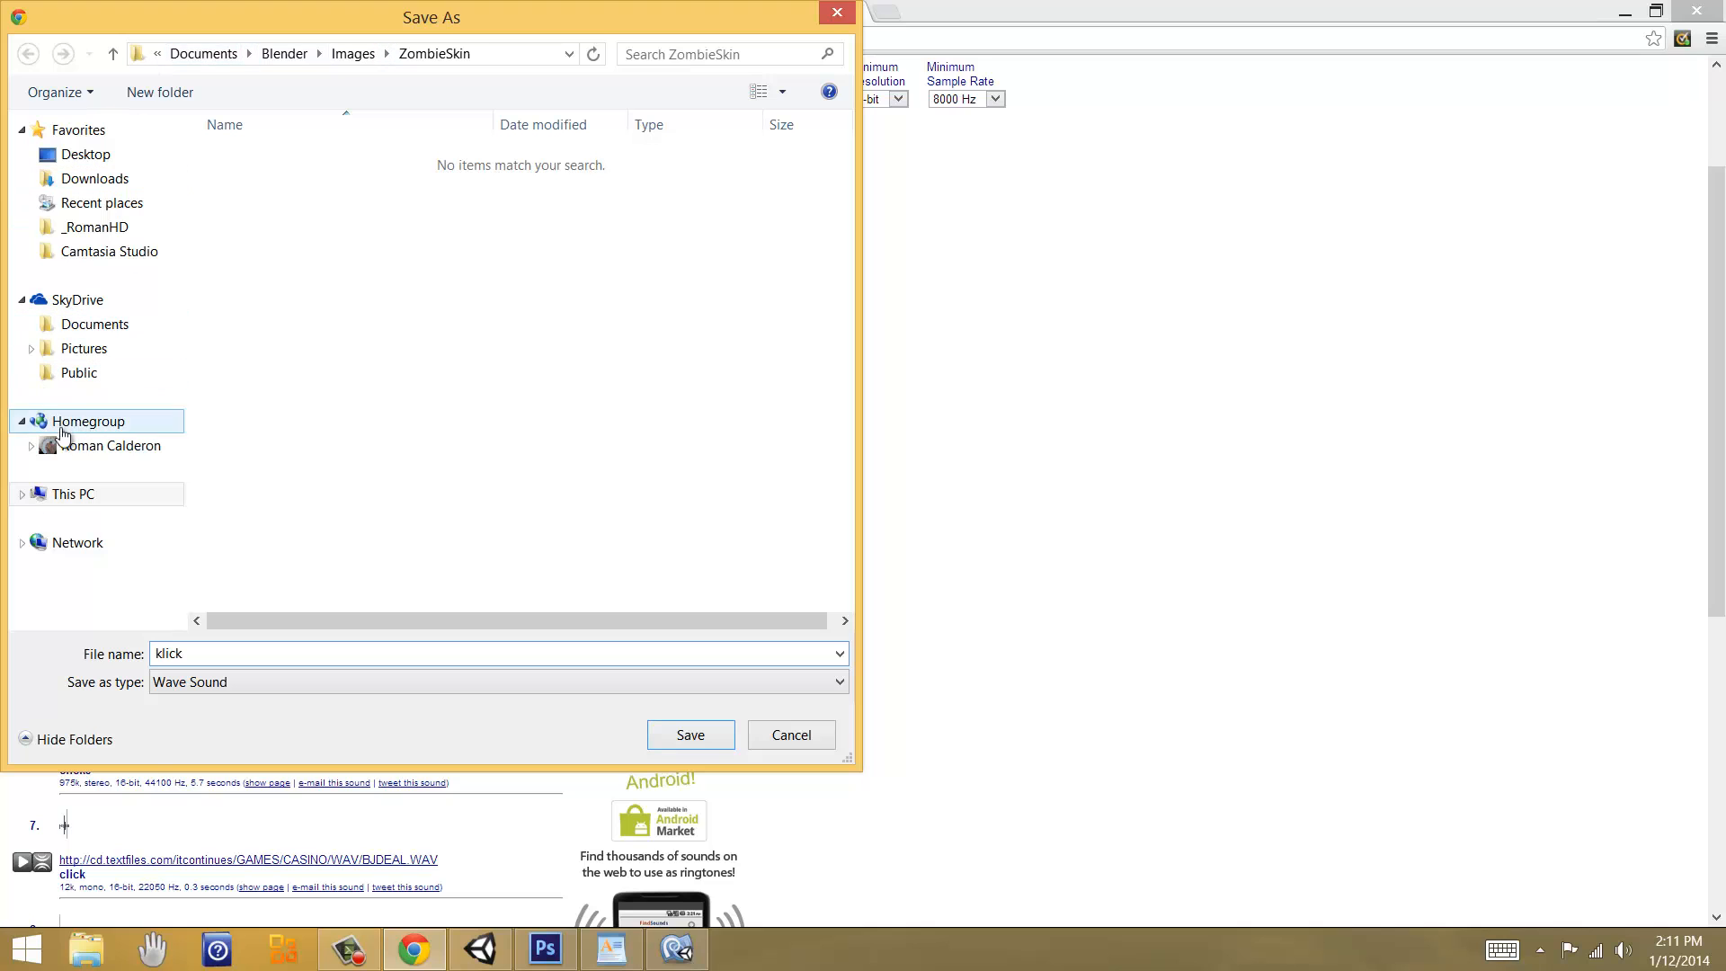
# Step: Set the save location to the Assets folder of the TutorialGame project, inside Unity\Tutorials
pyautogui.click(92, 227)
pyautogui.click(232, 599)
pyautogui.scroll(-9, 232, 600)
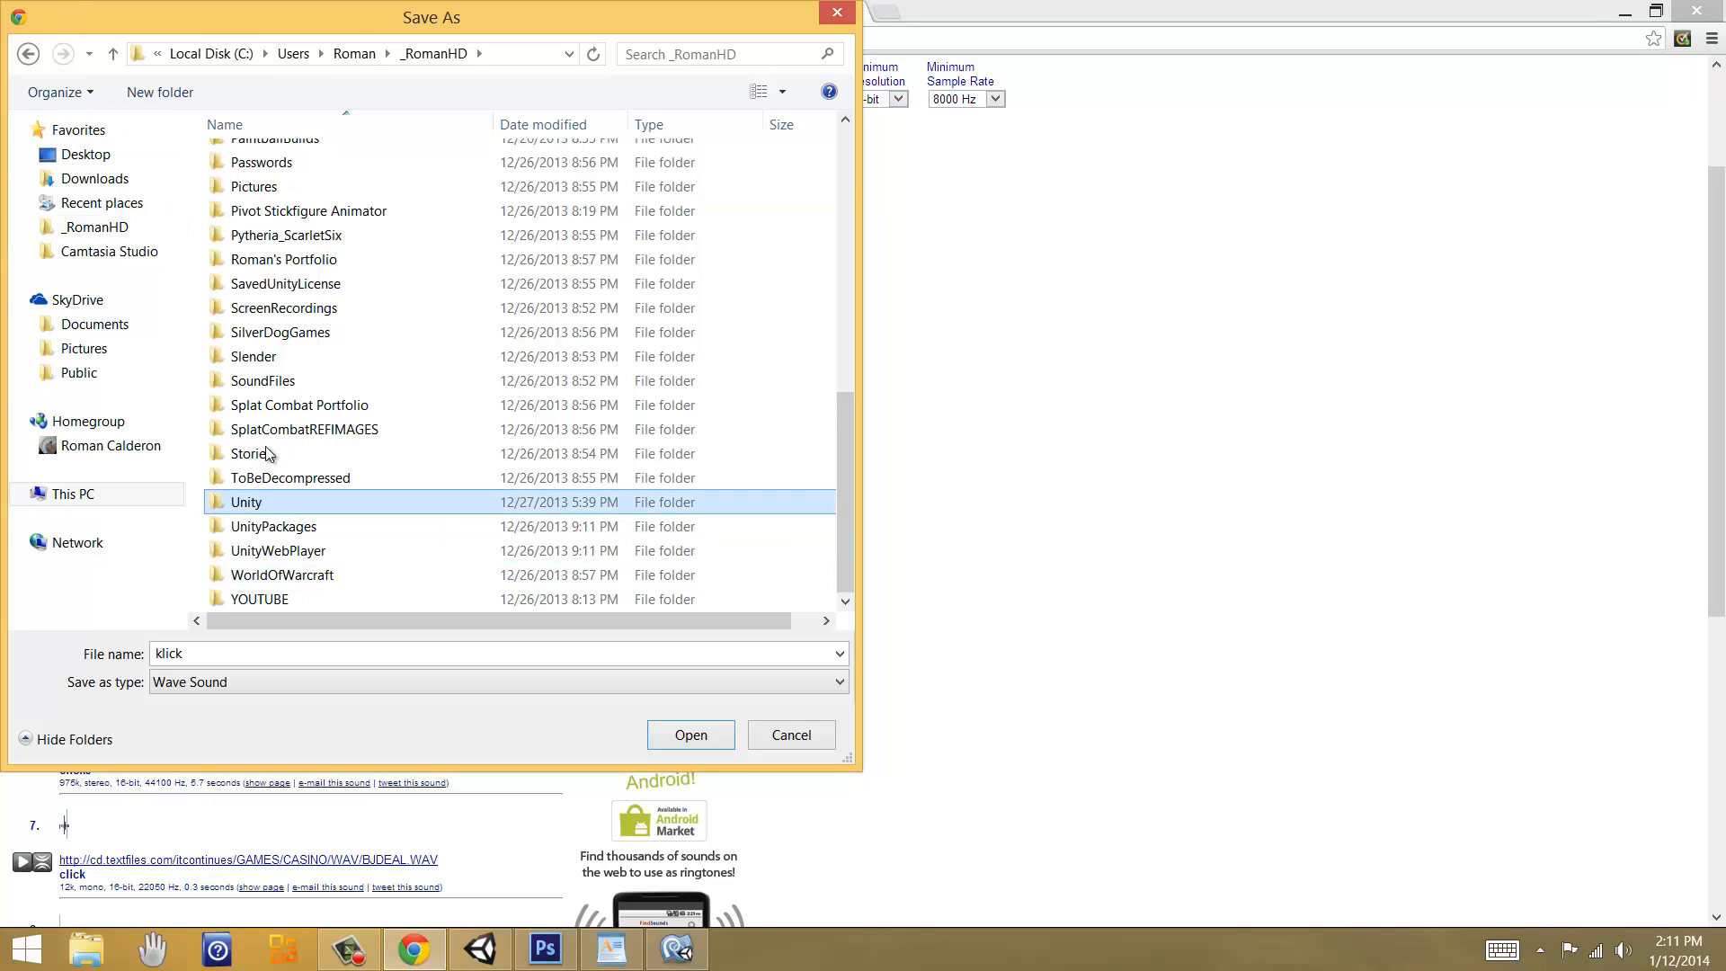
pyautogui.doubleClick(252, 502)
pyautogui.doubleClick(257, 256)
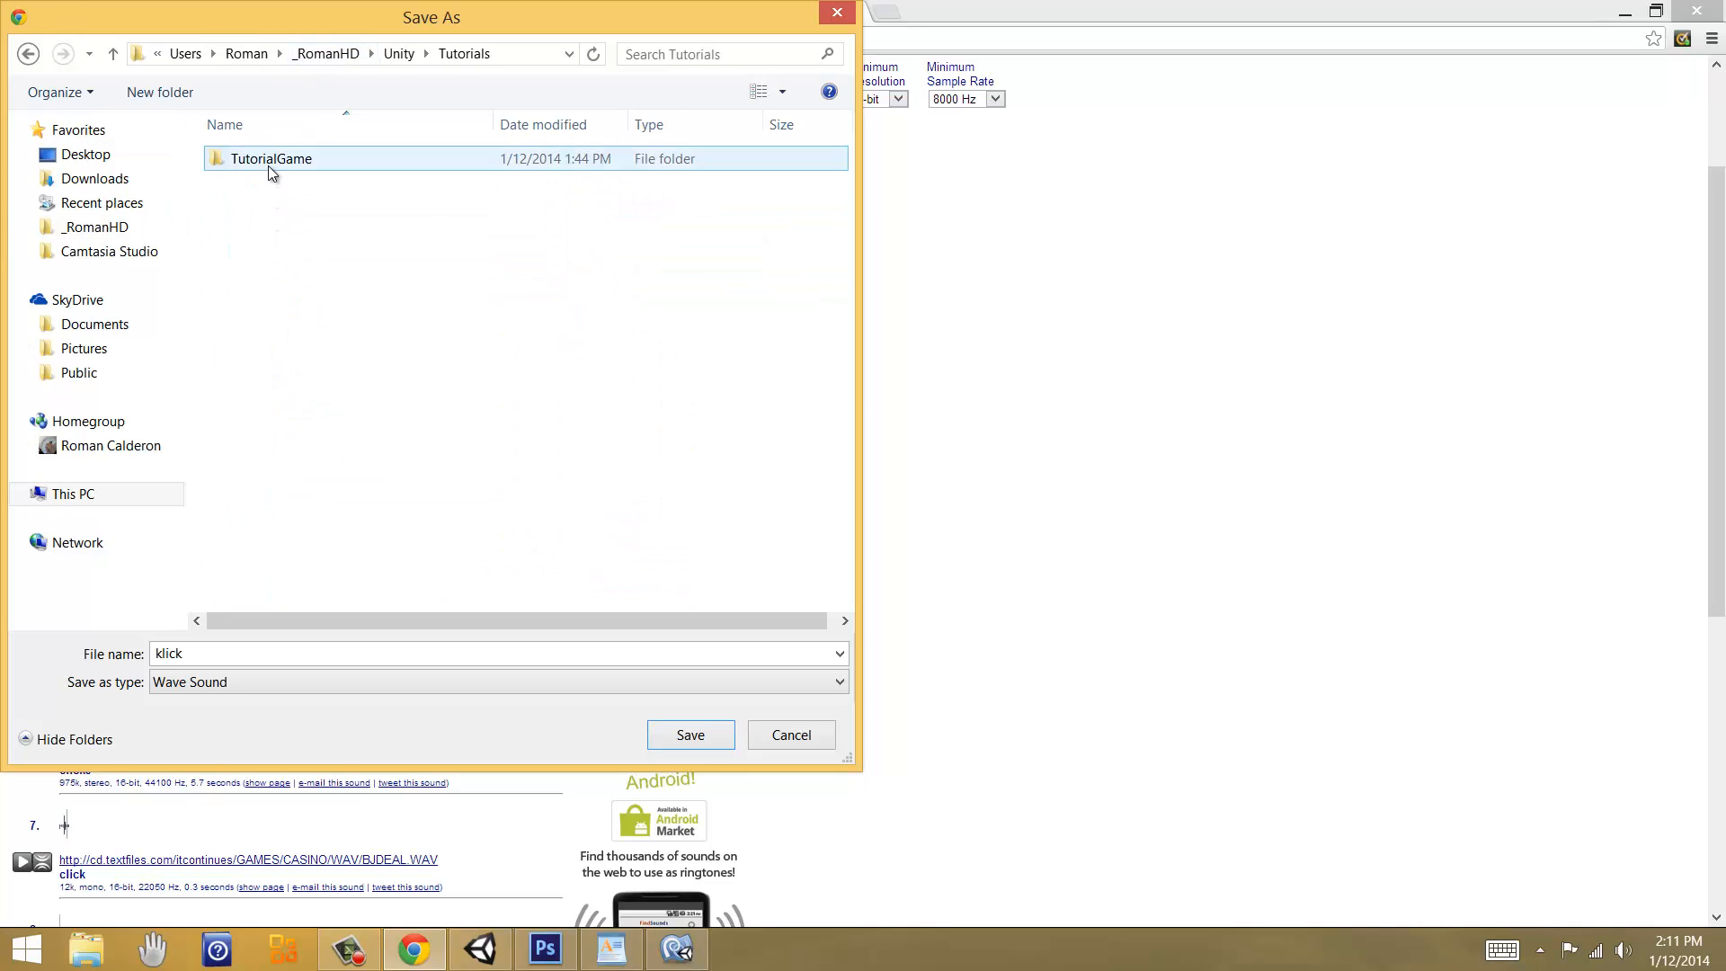
pyautogui.doubleClick(265, 160)
pyautogui.doubleClick(269, 162)
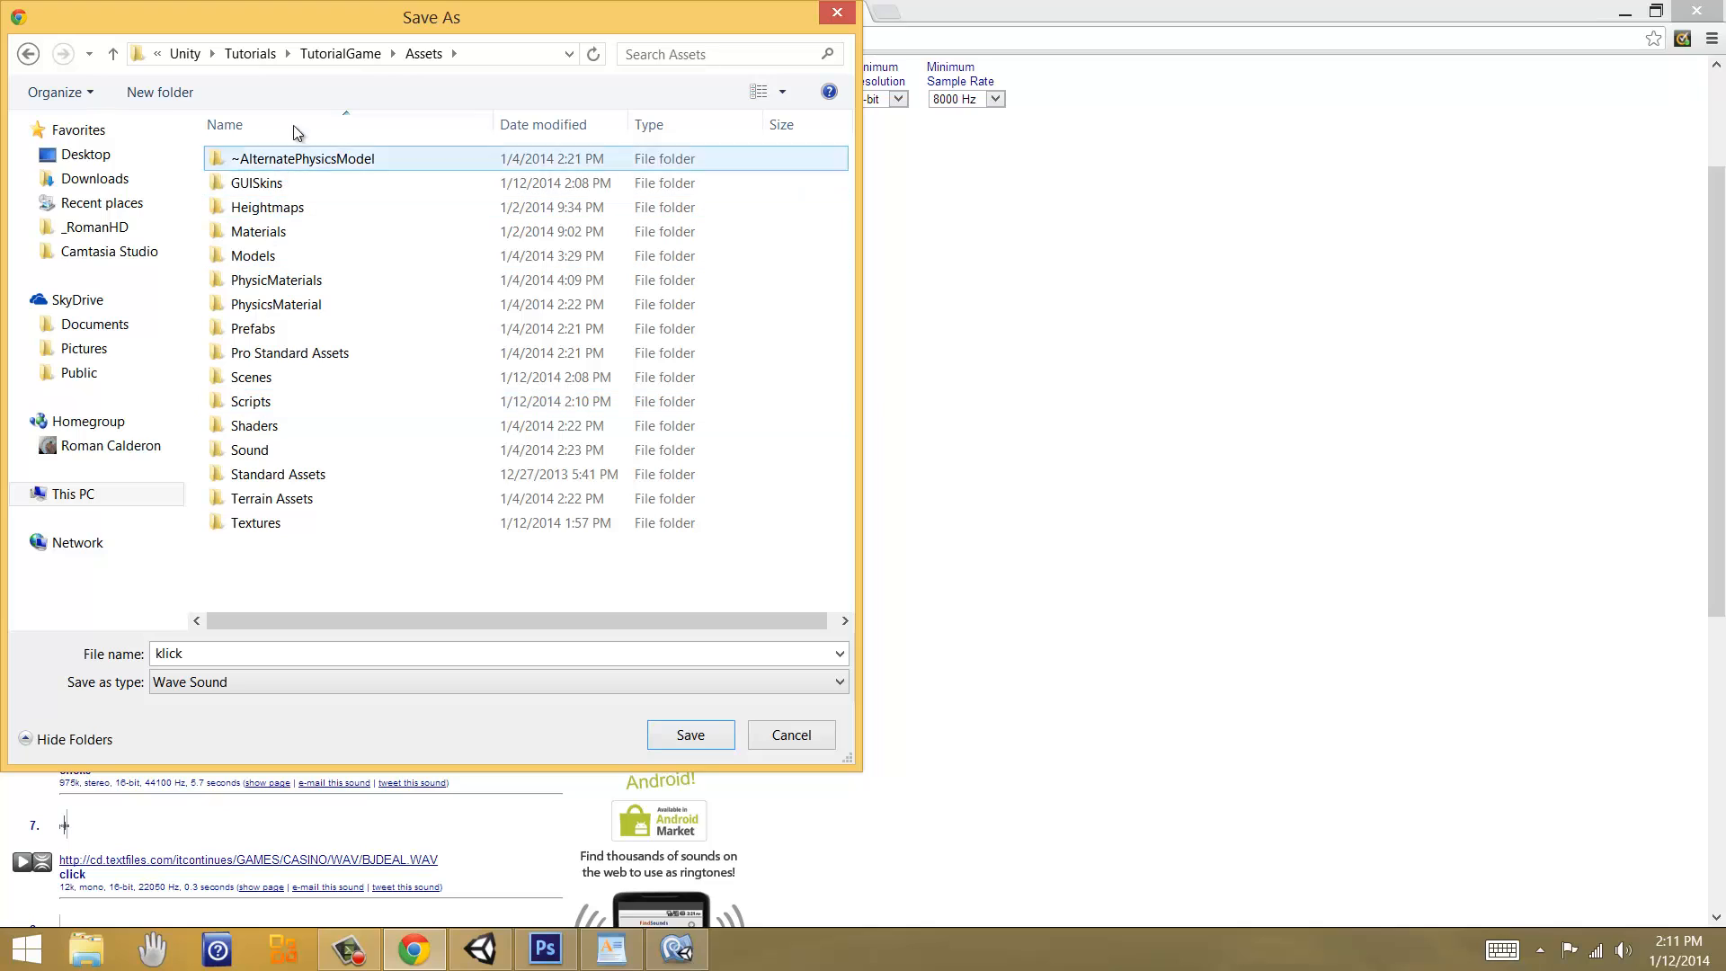
# Step: Create a folder named Audio inside the Assets folder and open it as the save location
pyautogui.rightClick(300, 558)
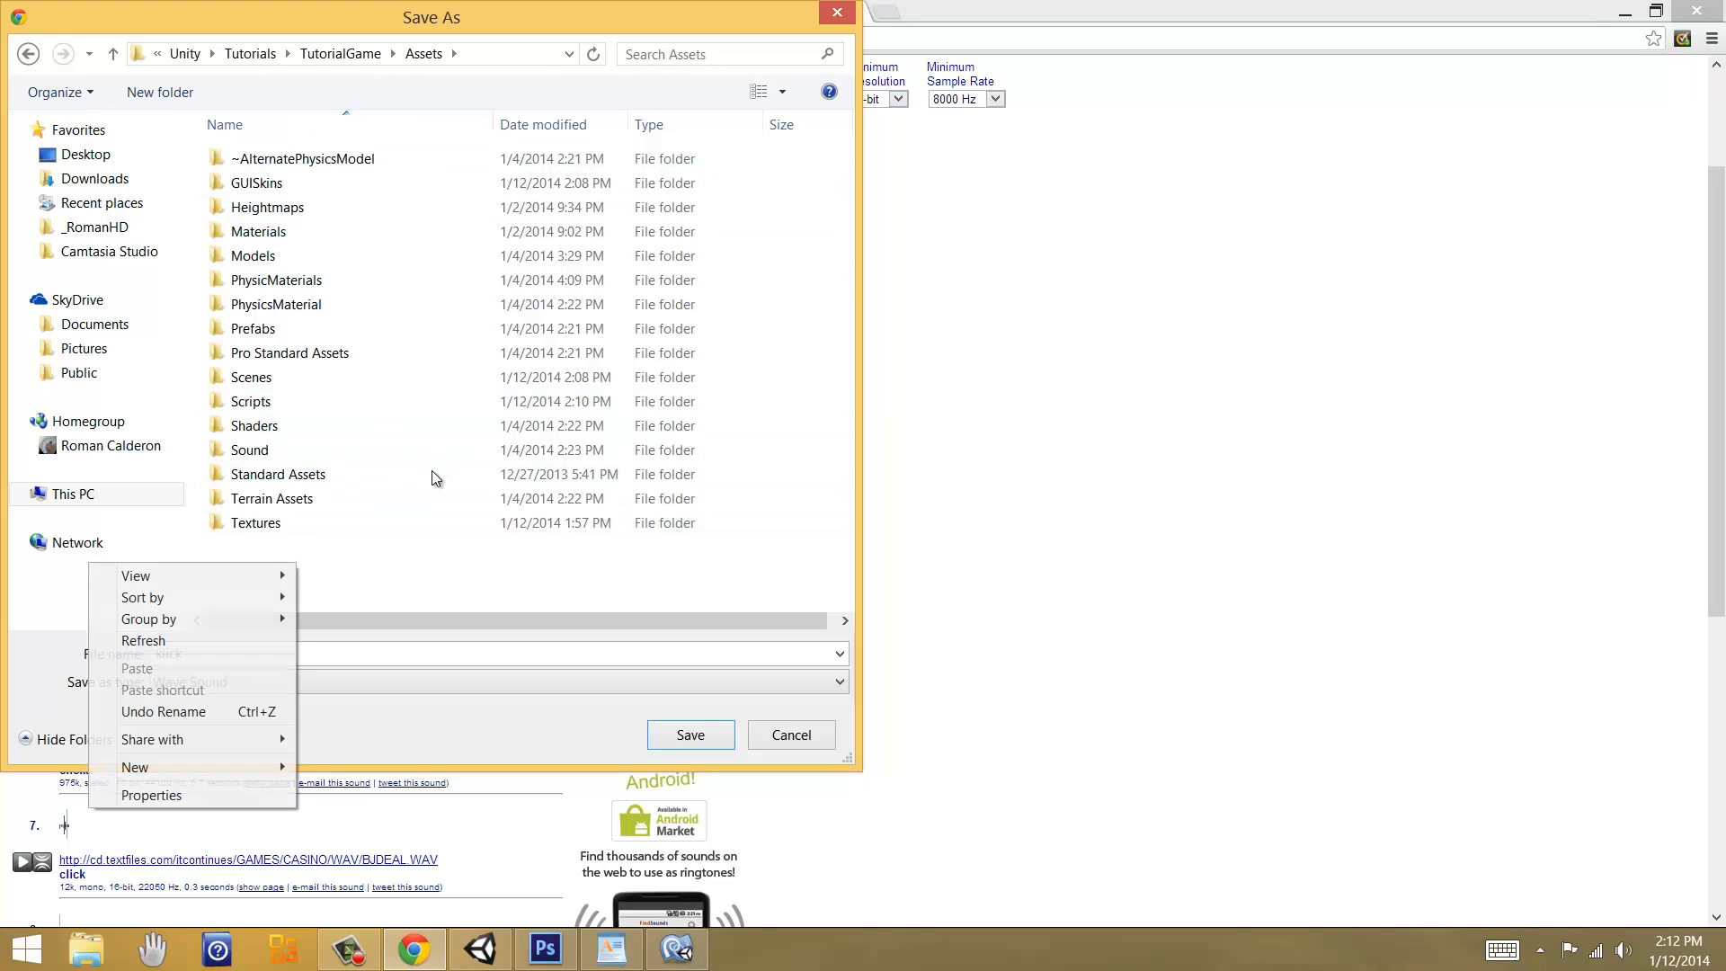
pyautogui.moveTo(205, 768)
pyautogui.click(387, 737)
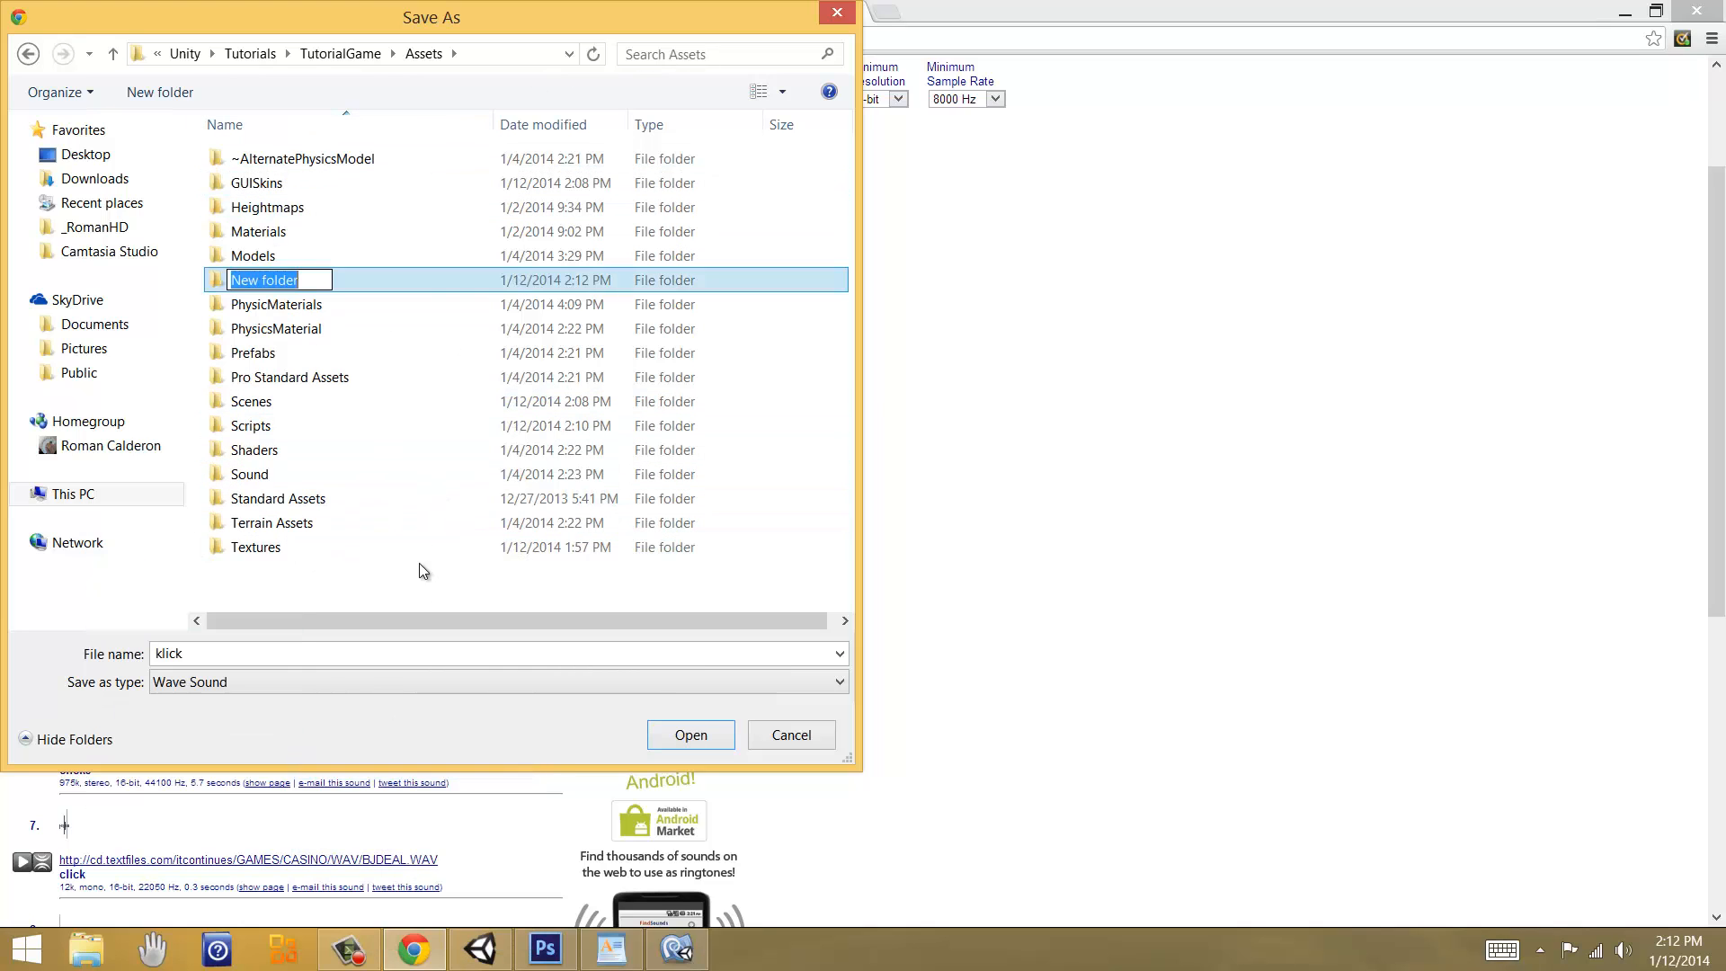
pyautogui.write('Audio')
pyautogui.press('Return')
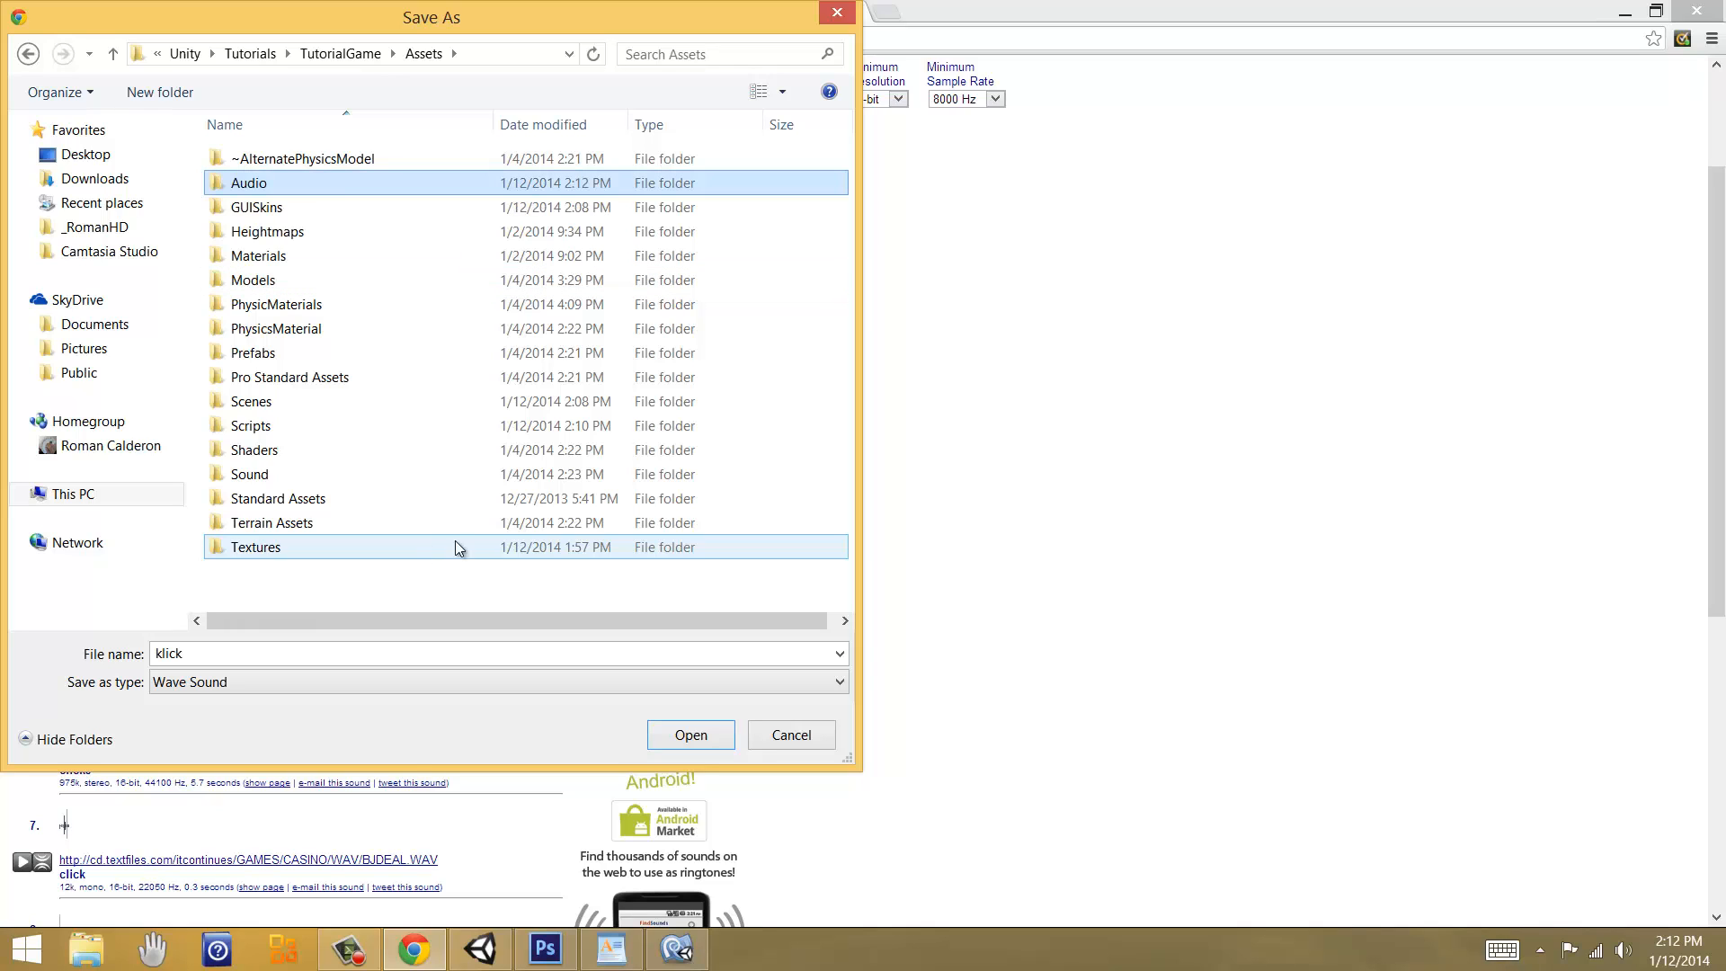
pyautogui.doubleClick(245, 183)
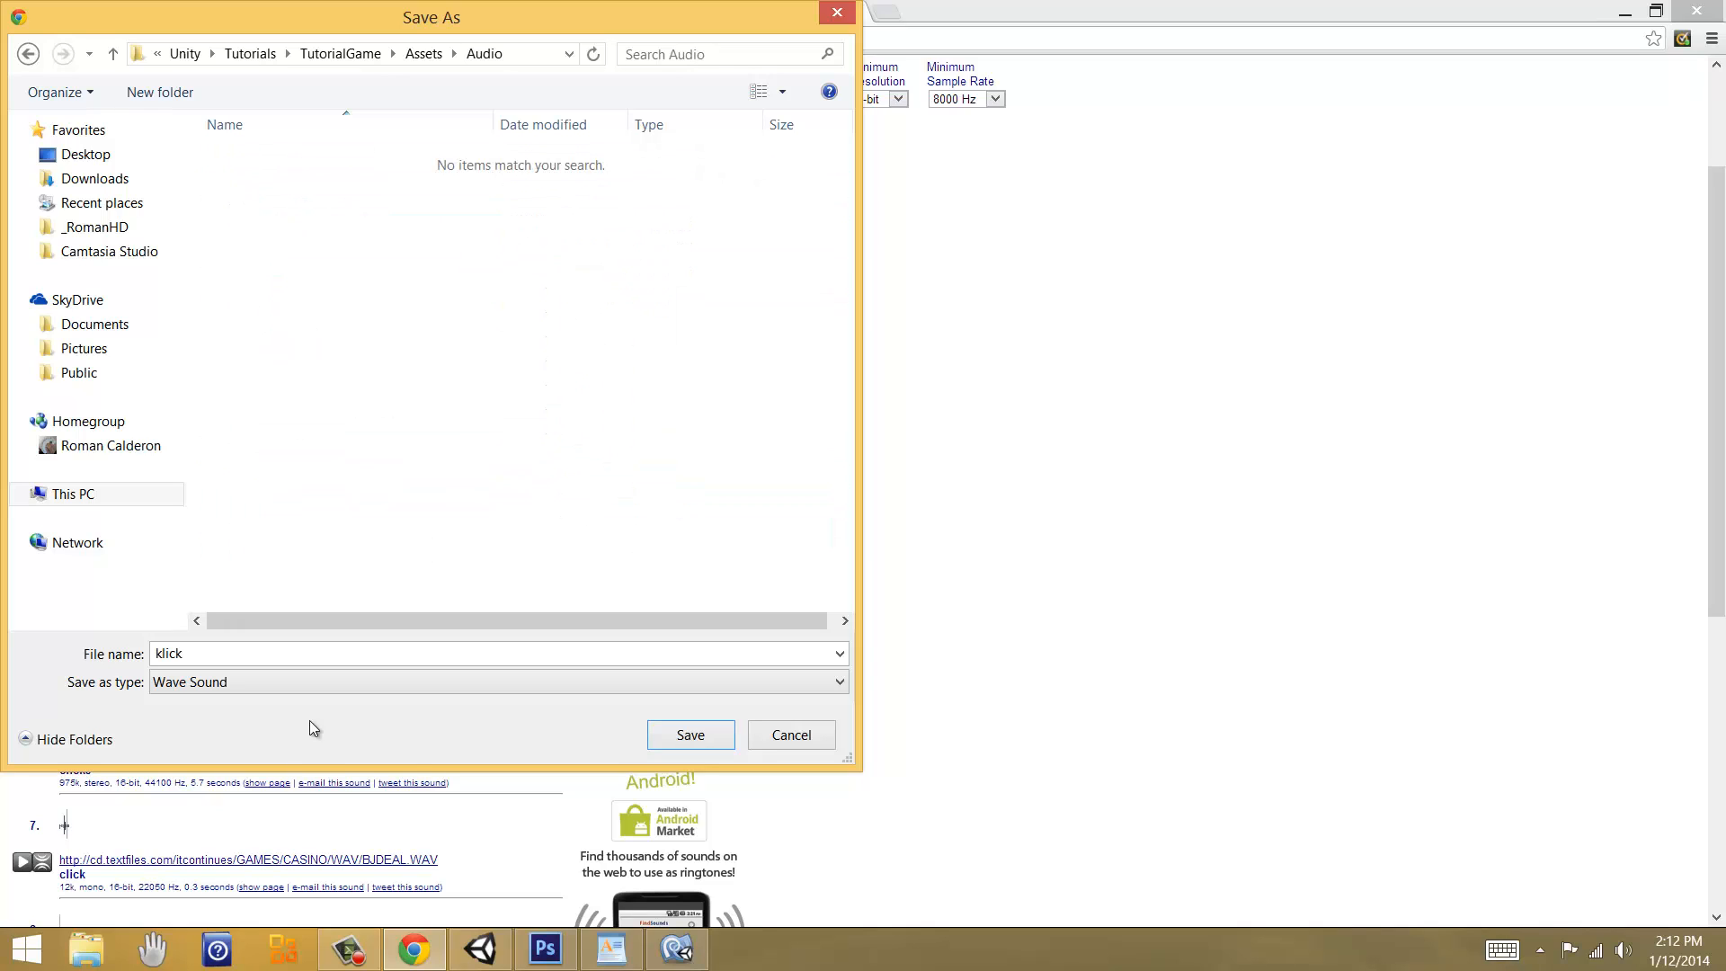
# Step: Change the file name from klick to click and save the wave sound in the Audio folder
pyautogui.doubleClick(163, 653)
pyautogui.press('End')
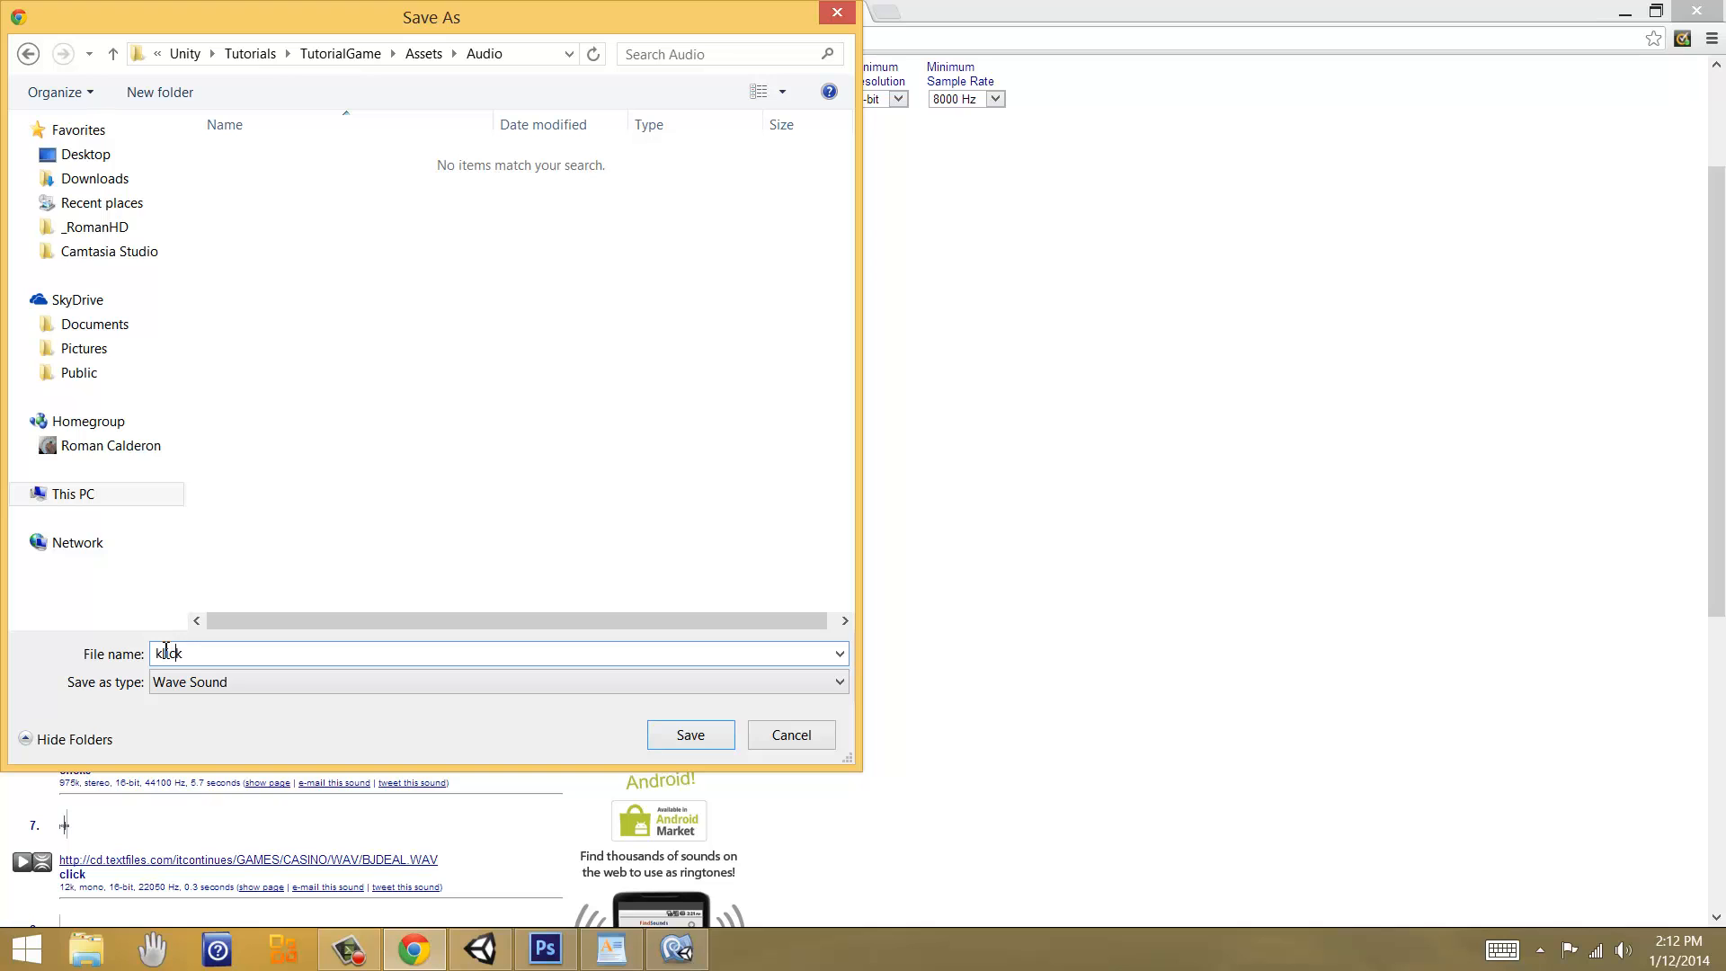
pyautogui.press('Return')
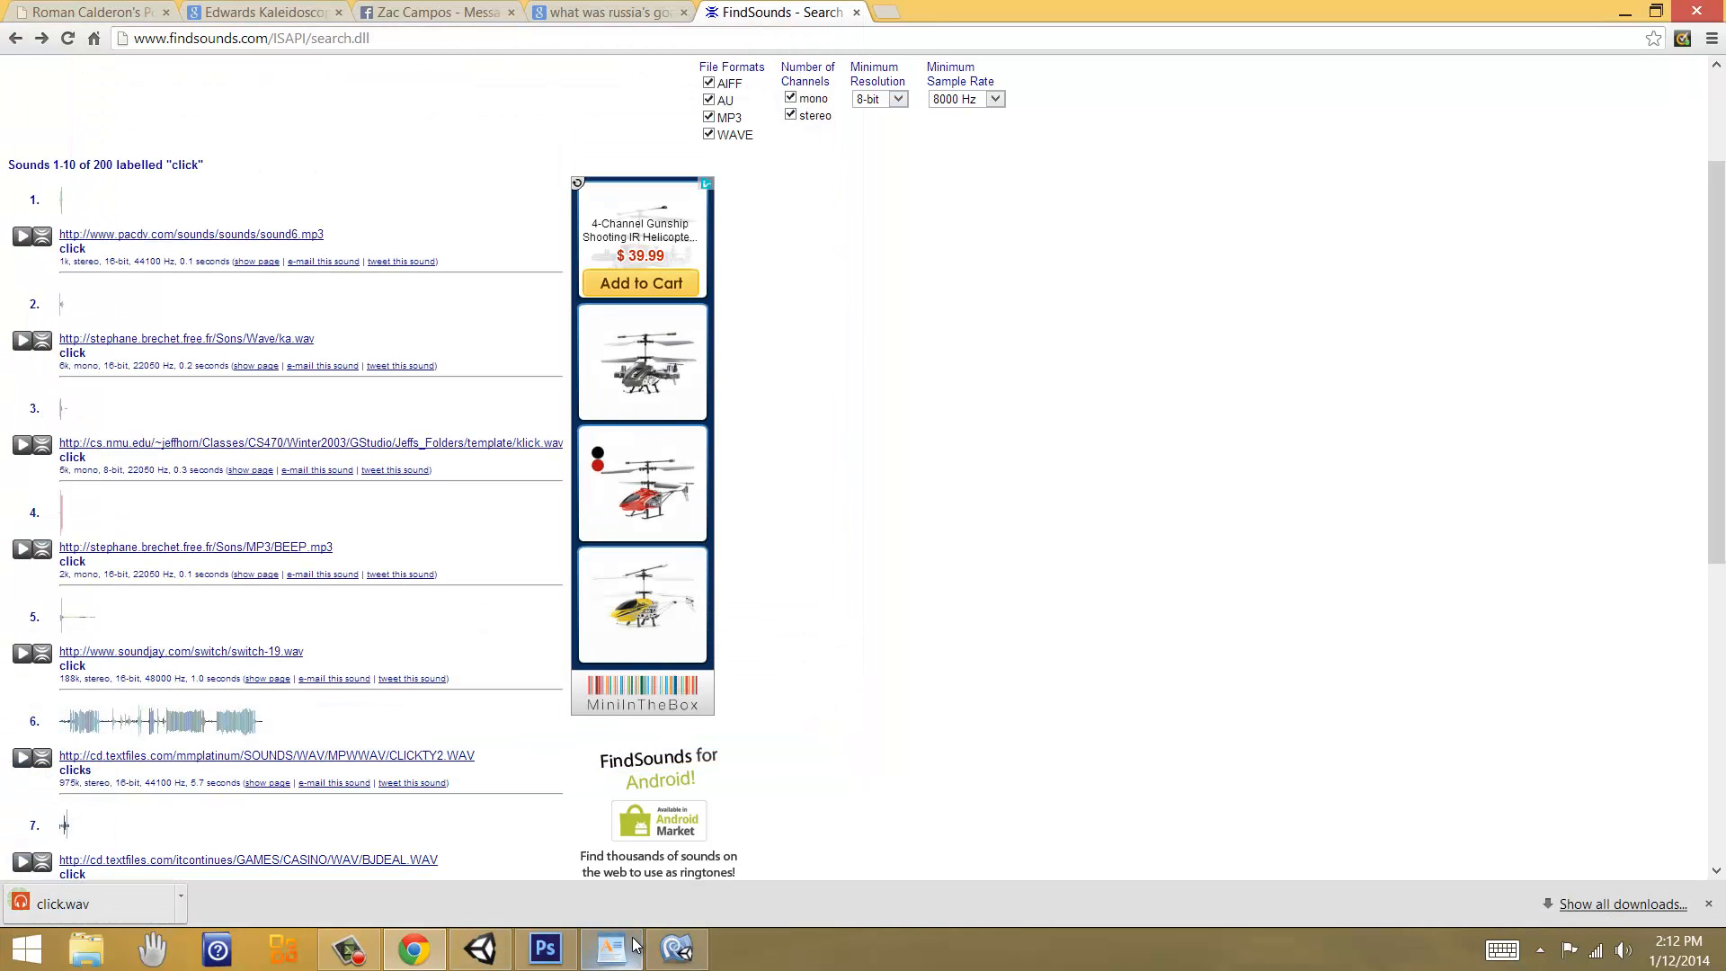
# Step: Switch to Unity and assign the click audio clip to the Main Menu Script's Click Sound on the Main Camera
pyautogui.click(473, 956)
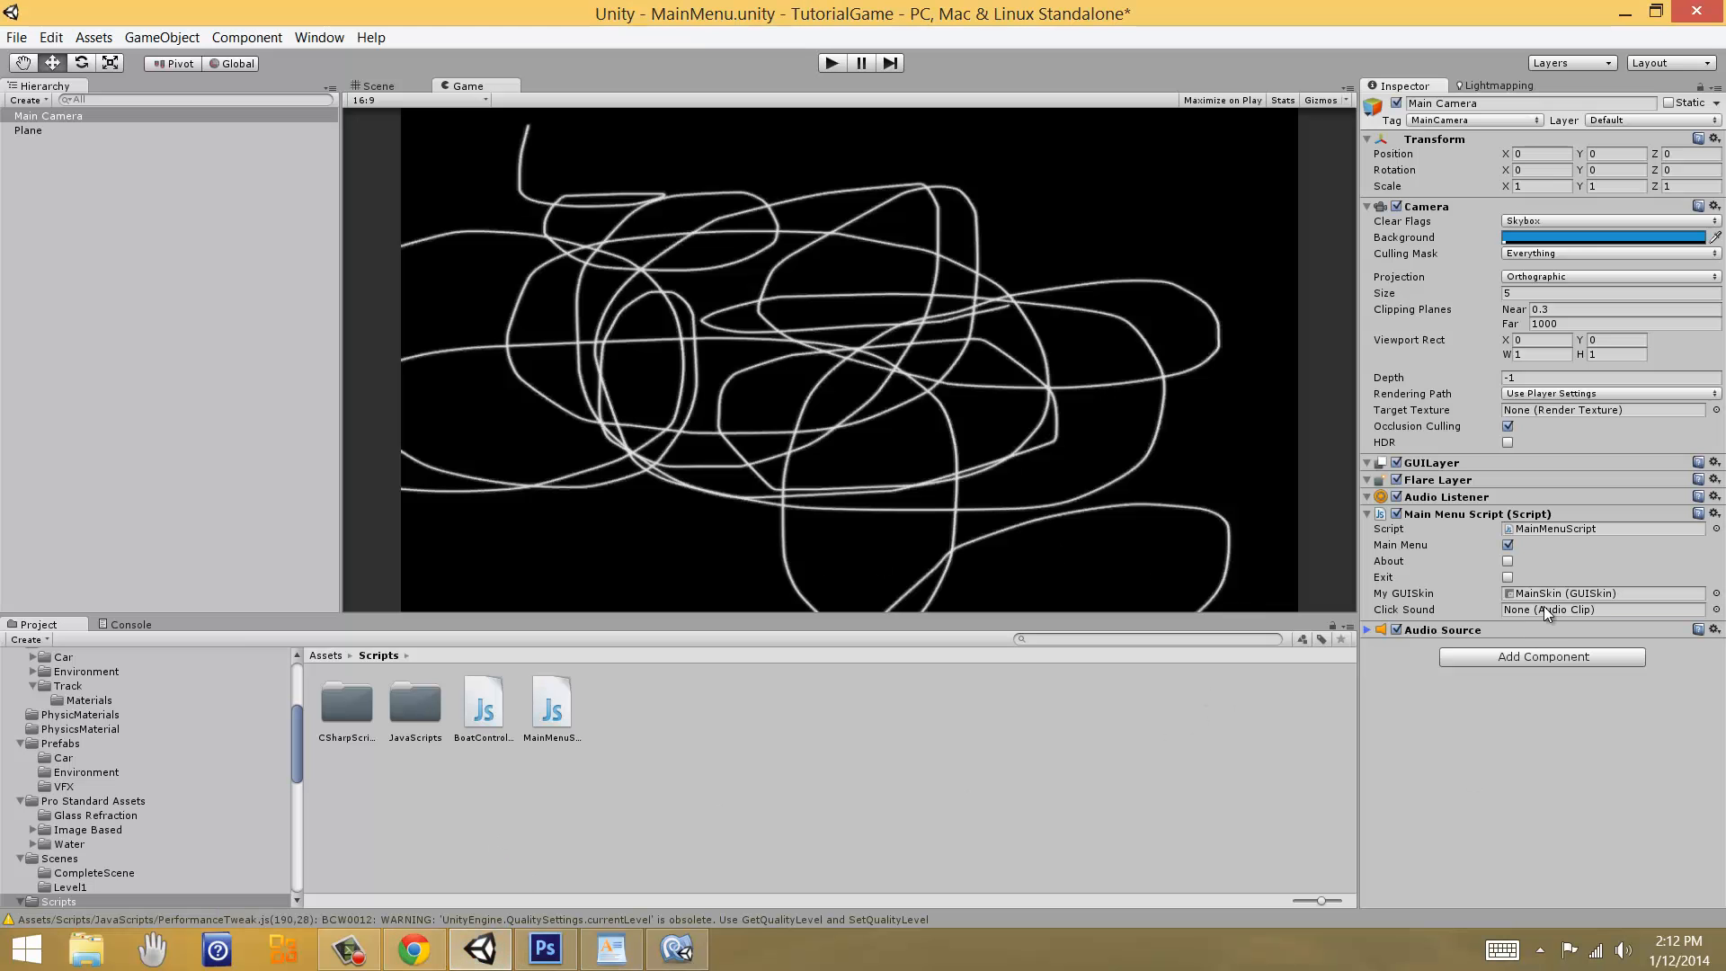
pyautogui.click(1716, 611)
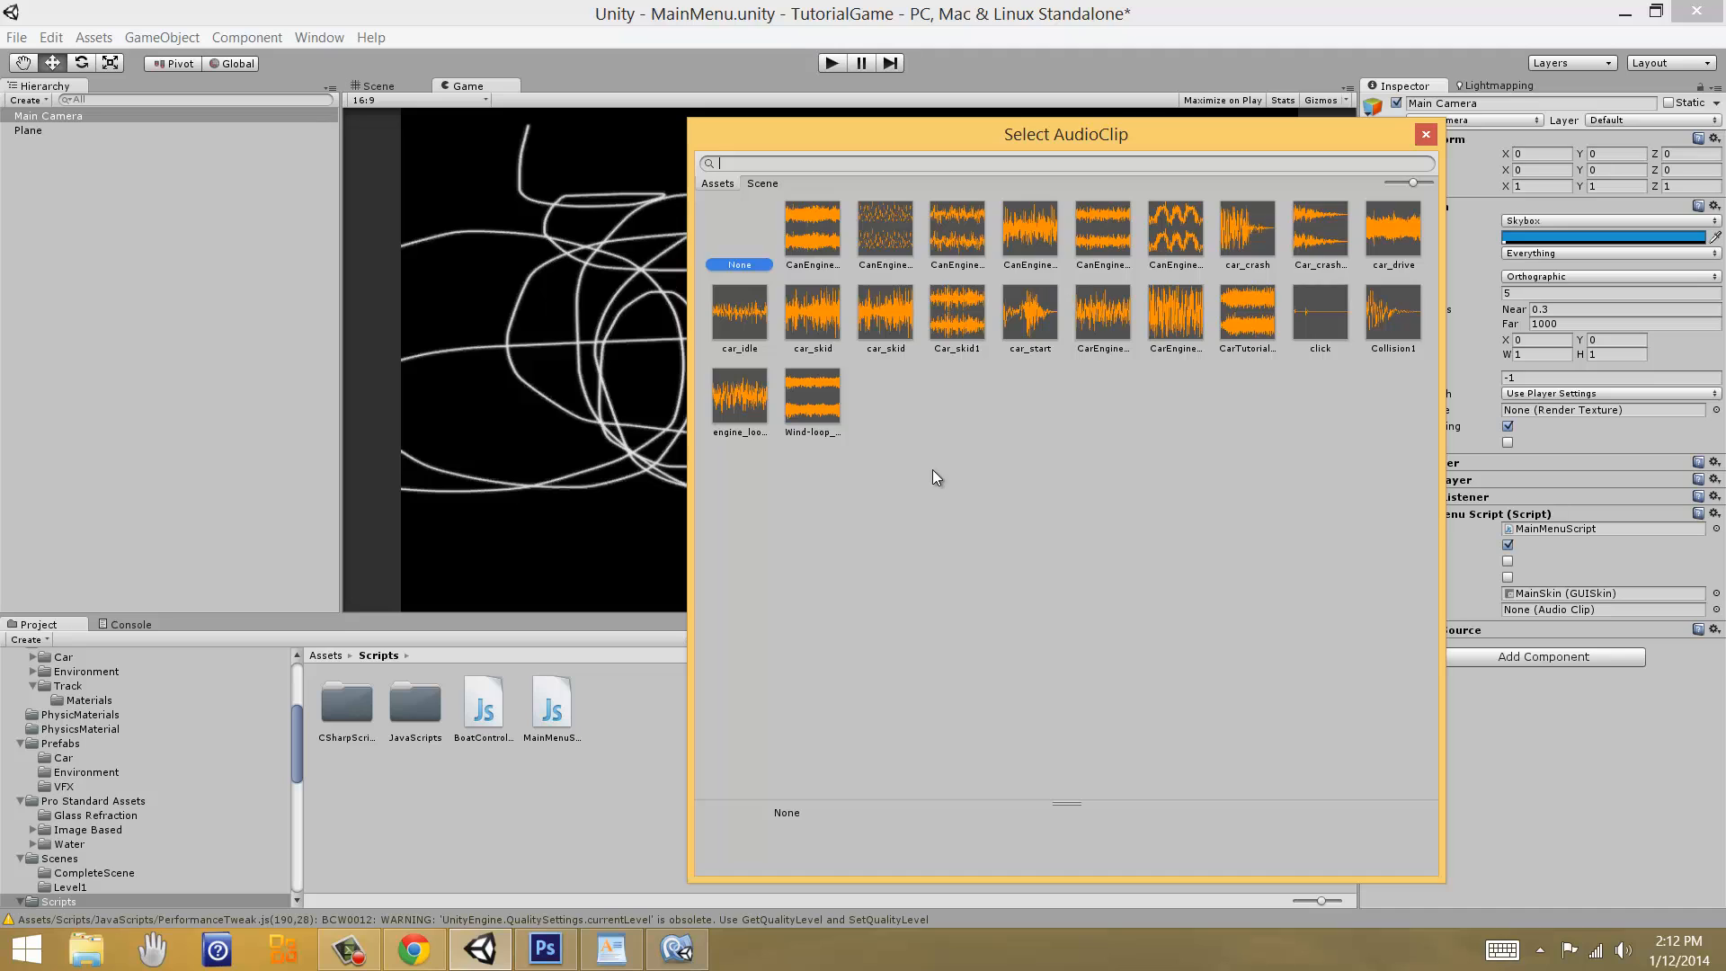
pyautogui.write('cl')
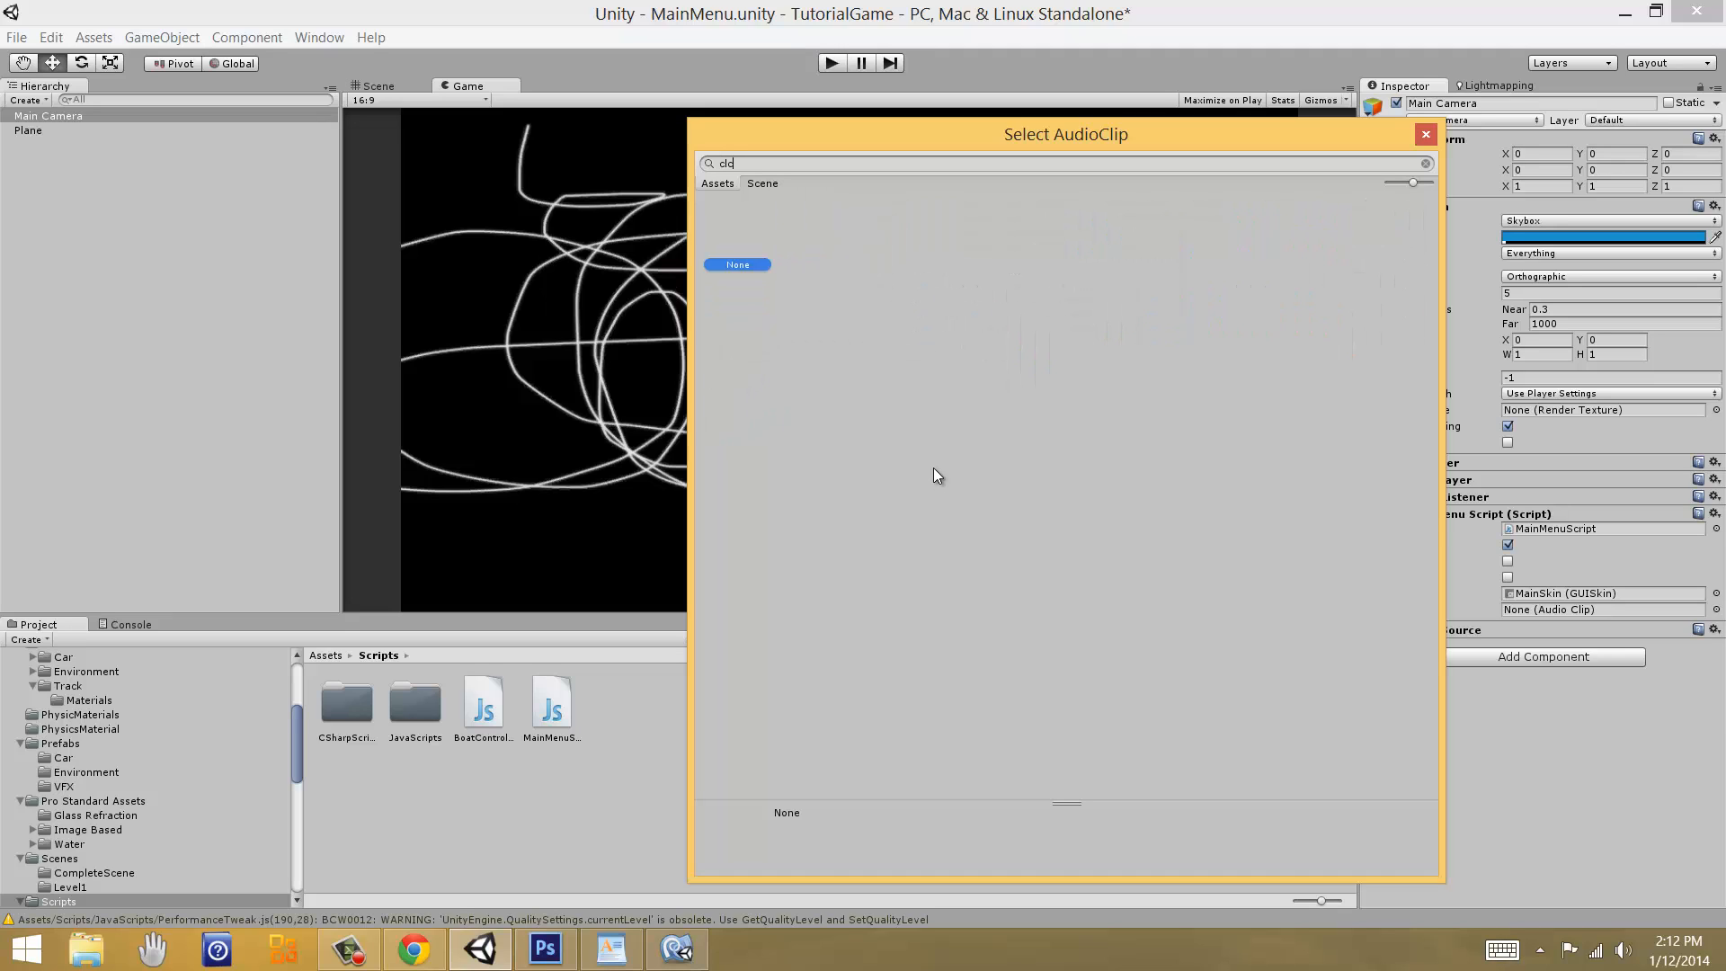
pyautogui.doubleClick(806, 230)
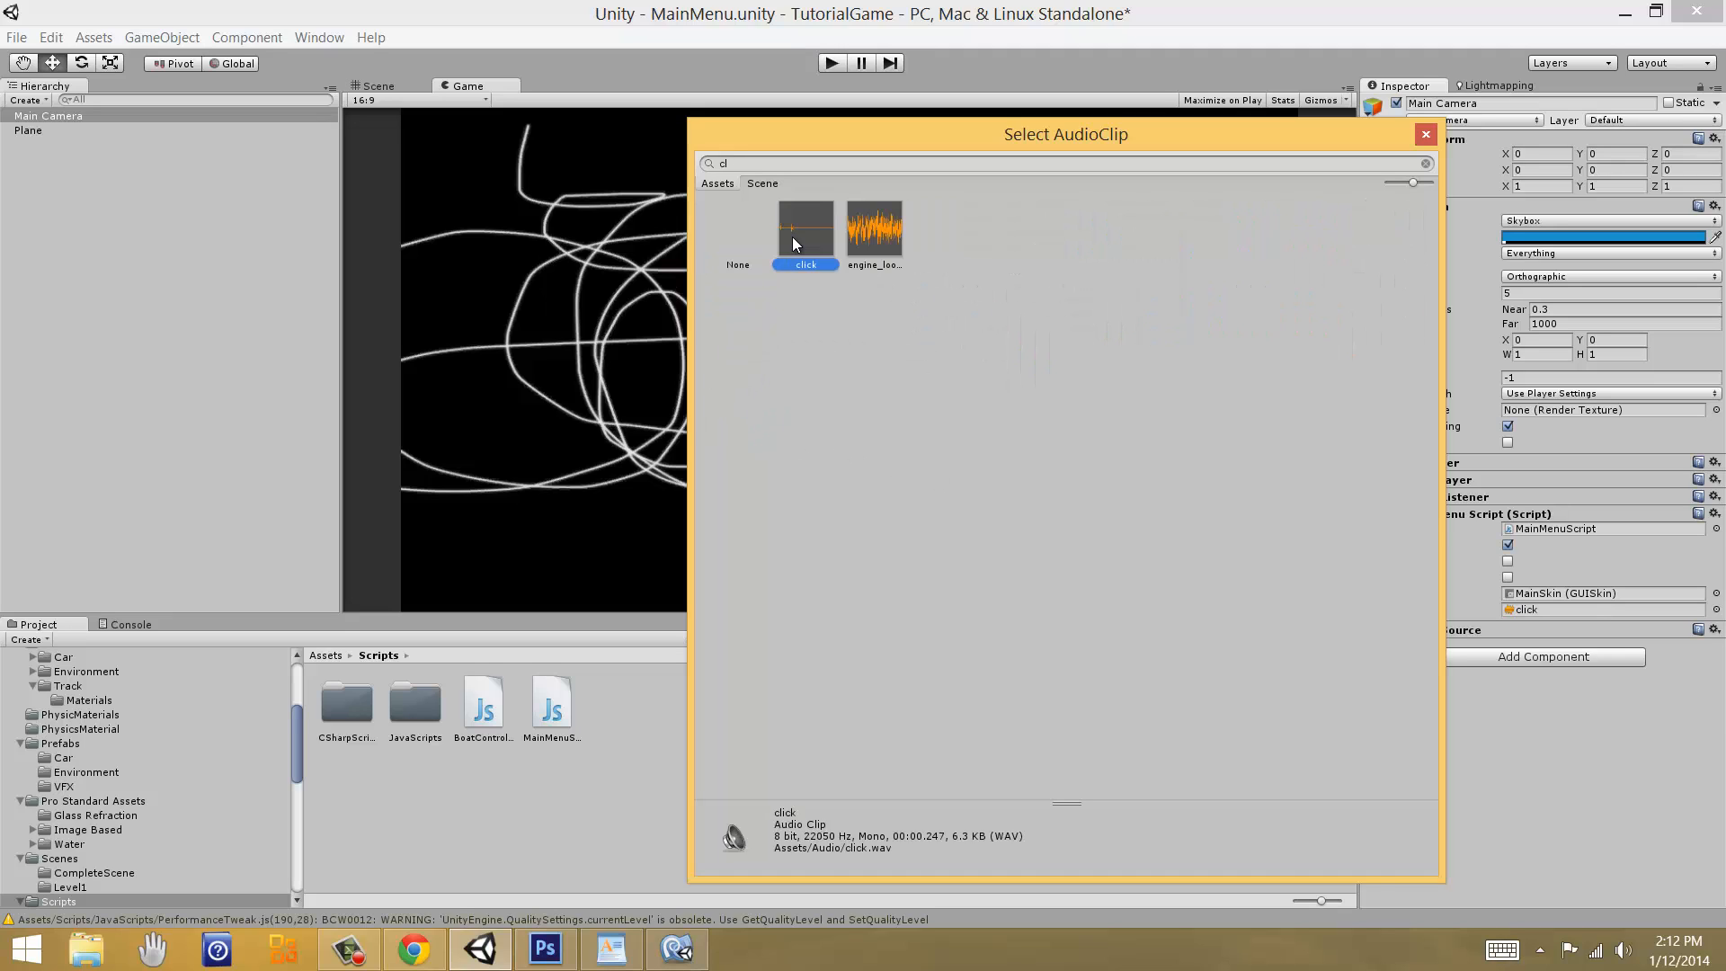
# Step: Locate the assigned click clip in the Audio folder and preview its sound several times
pyautogui.click(1519, 610)
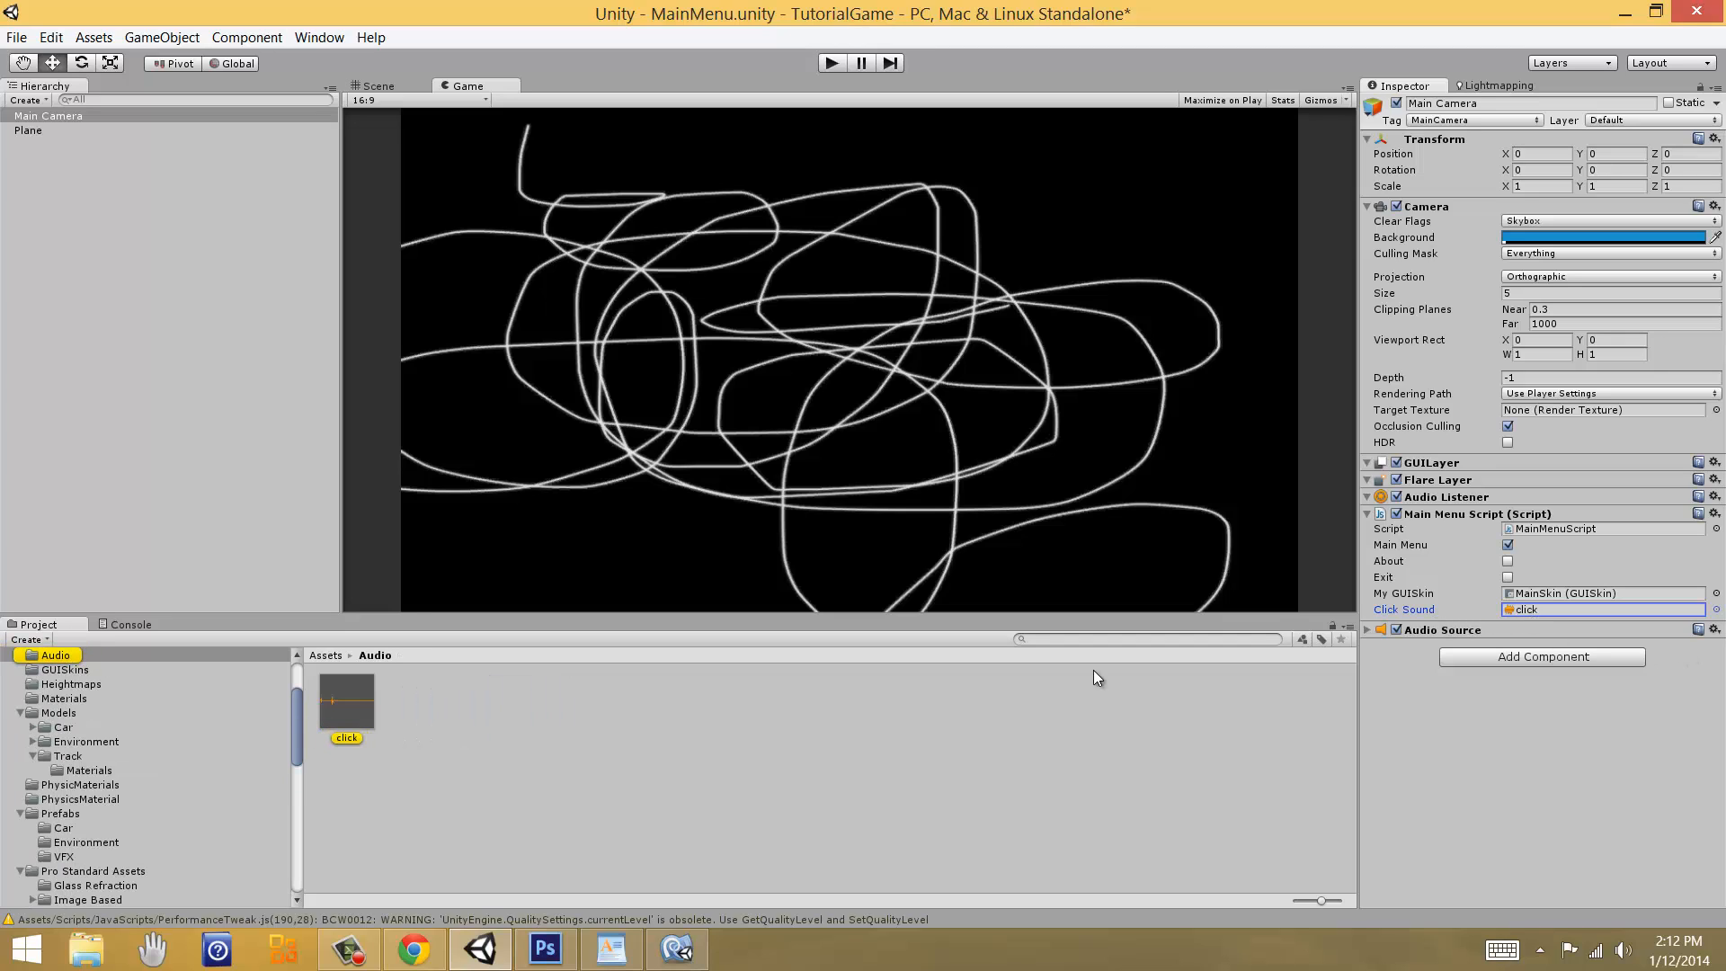
pyautogui.click(347, 702)
pyautogui.click(1711, 757)
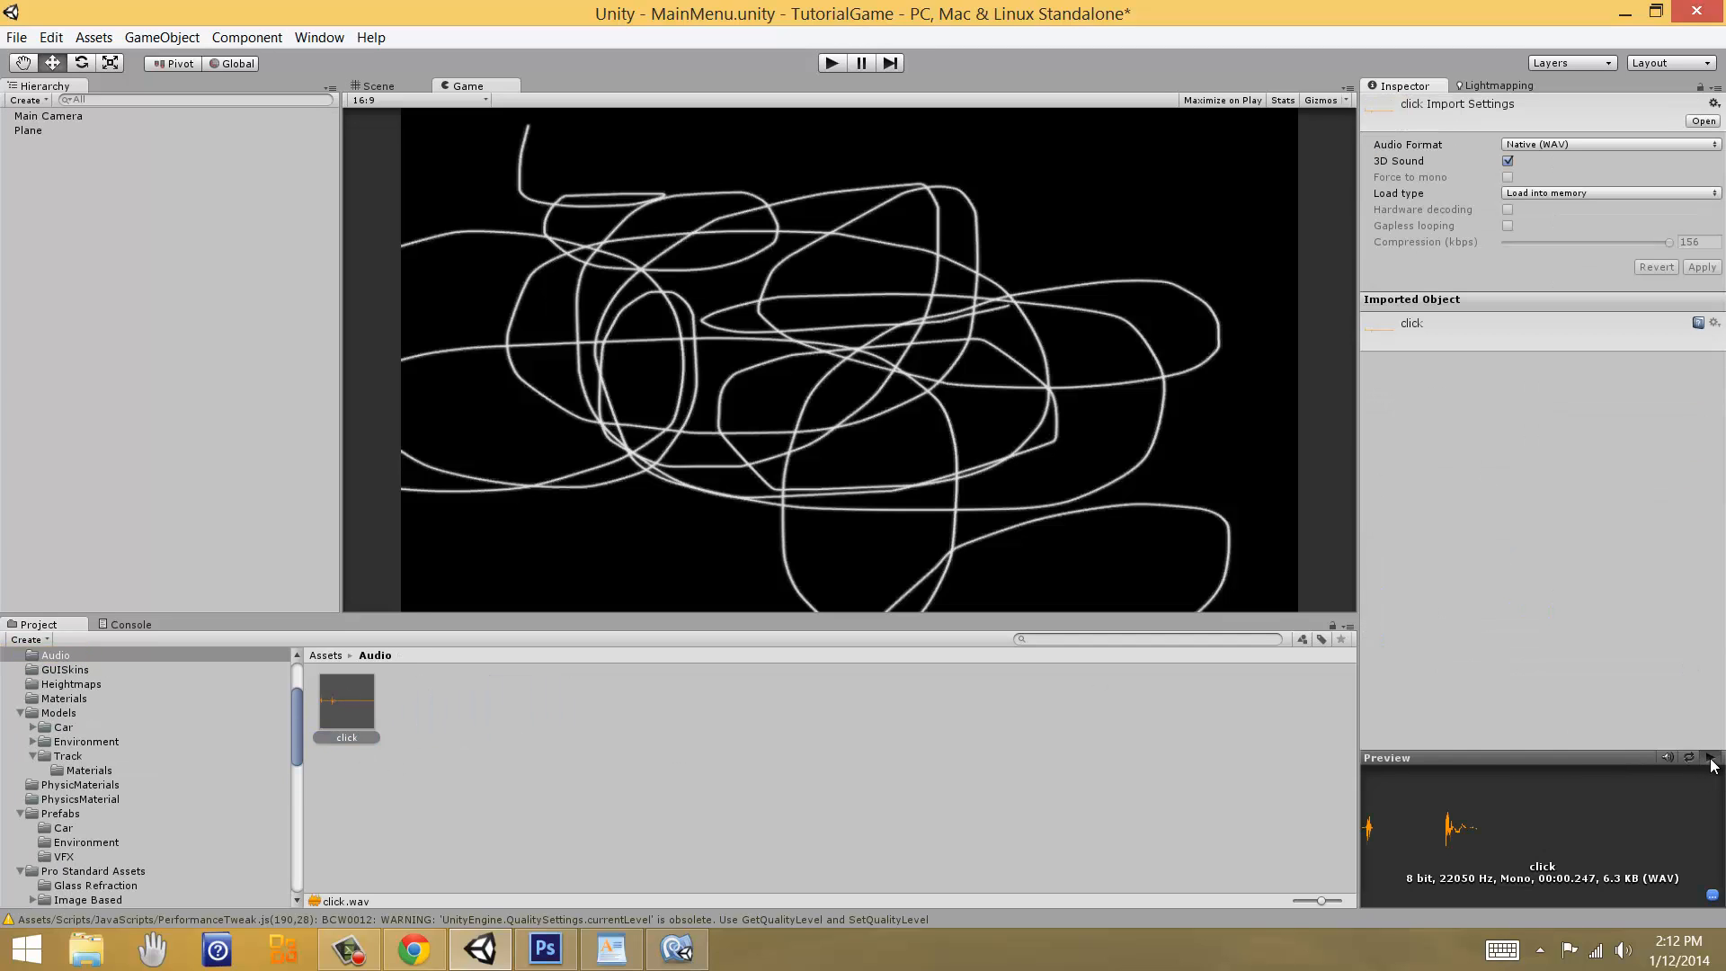
pyautogui.click(1711, 757)
pyautogui.click(1711, 757)
pyautogui.click(1690, 758)
pyautogui.click(1690, 758)
# Step: Turn off 3D Sound in the click clip's import settings and apply the change
pyautogui.click(1508, 162)
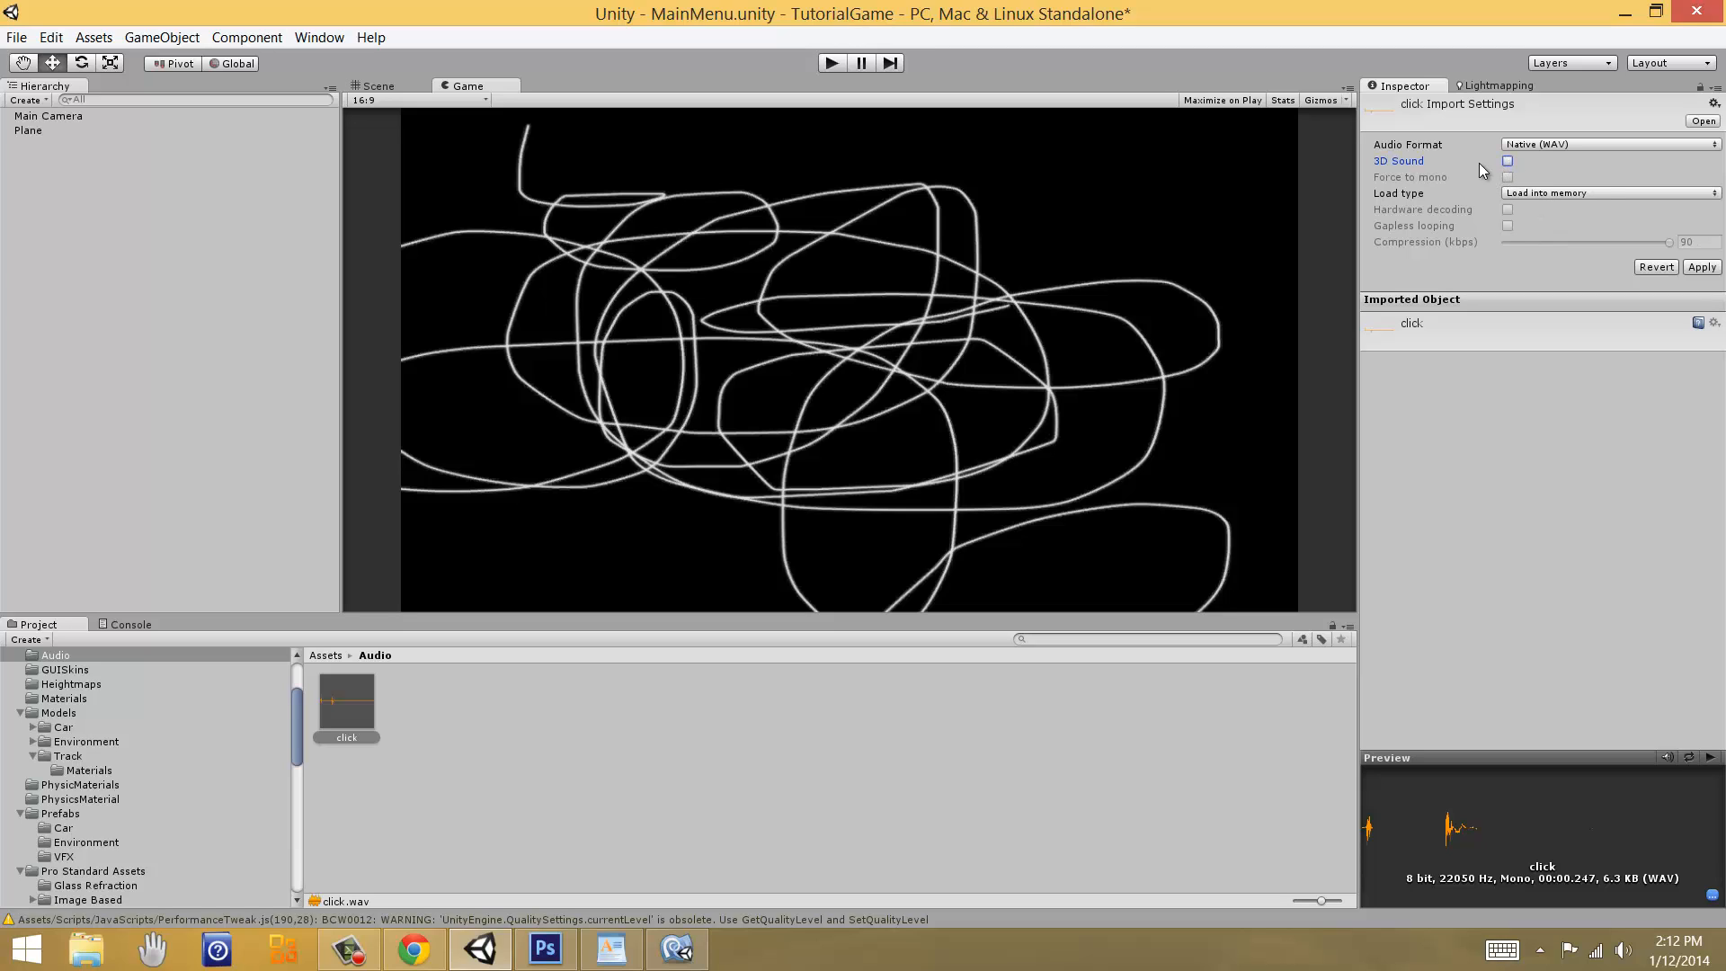
pyautogui.click(1687, 271)
# Step: Run the game, test the click sound on the About, Back and Play buttons, and stop the game
pyautogui.click(396, 86)
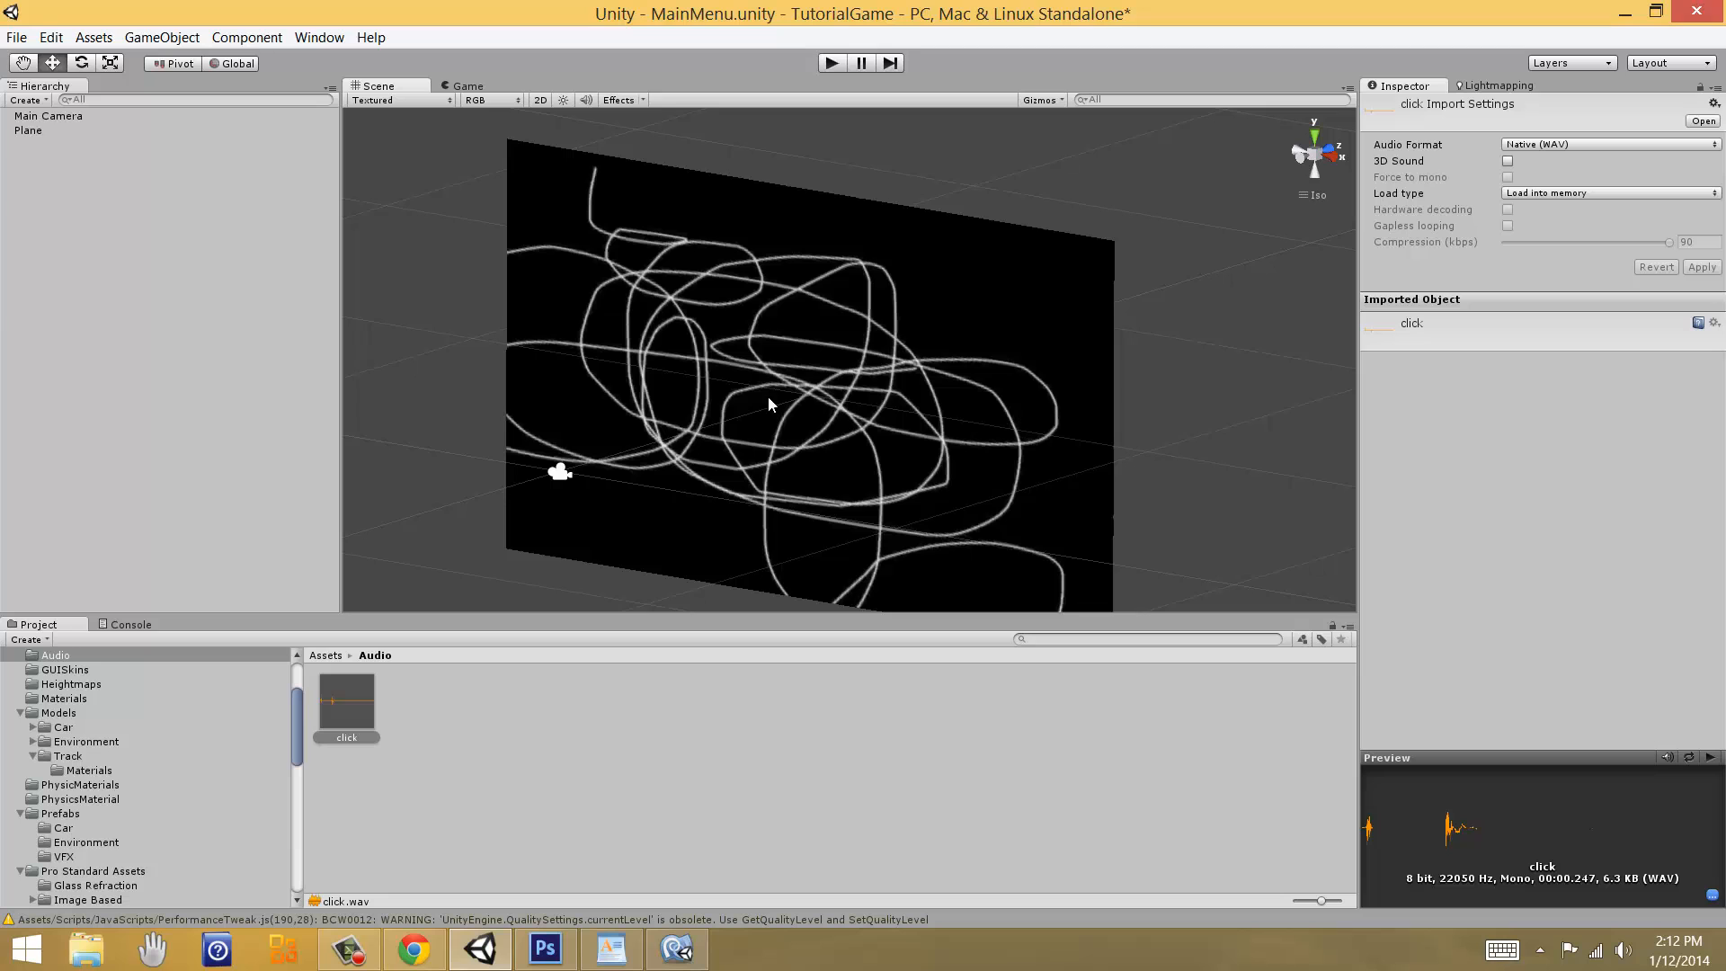
pyautogui.moveTo(769, 397); pyautogui.dragTo(842, 381, button='right')
pyautogui.click(832, 63)
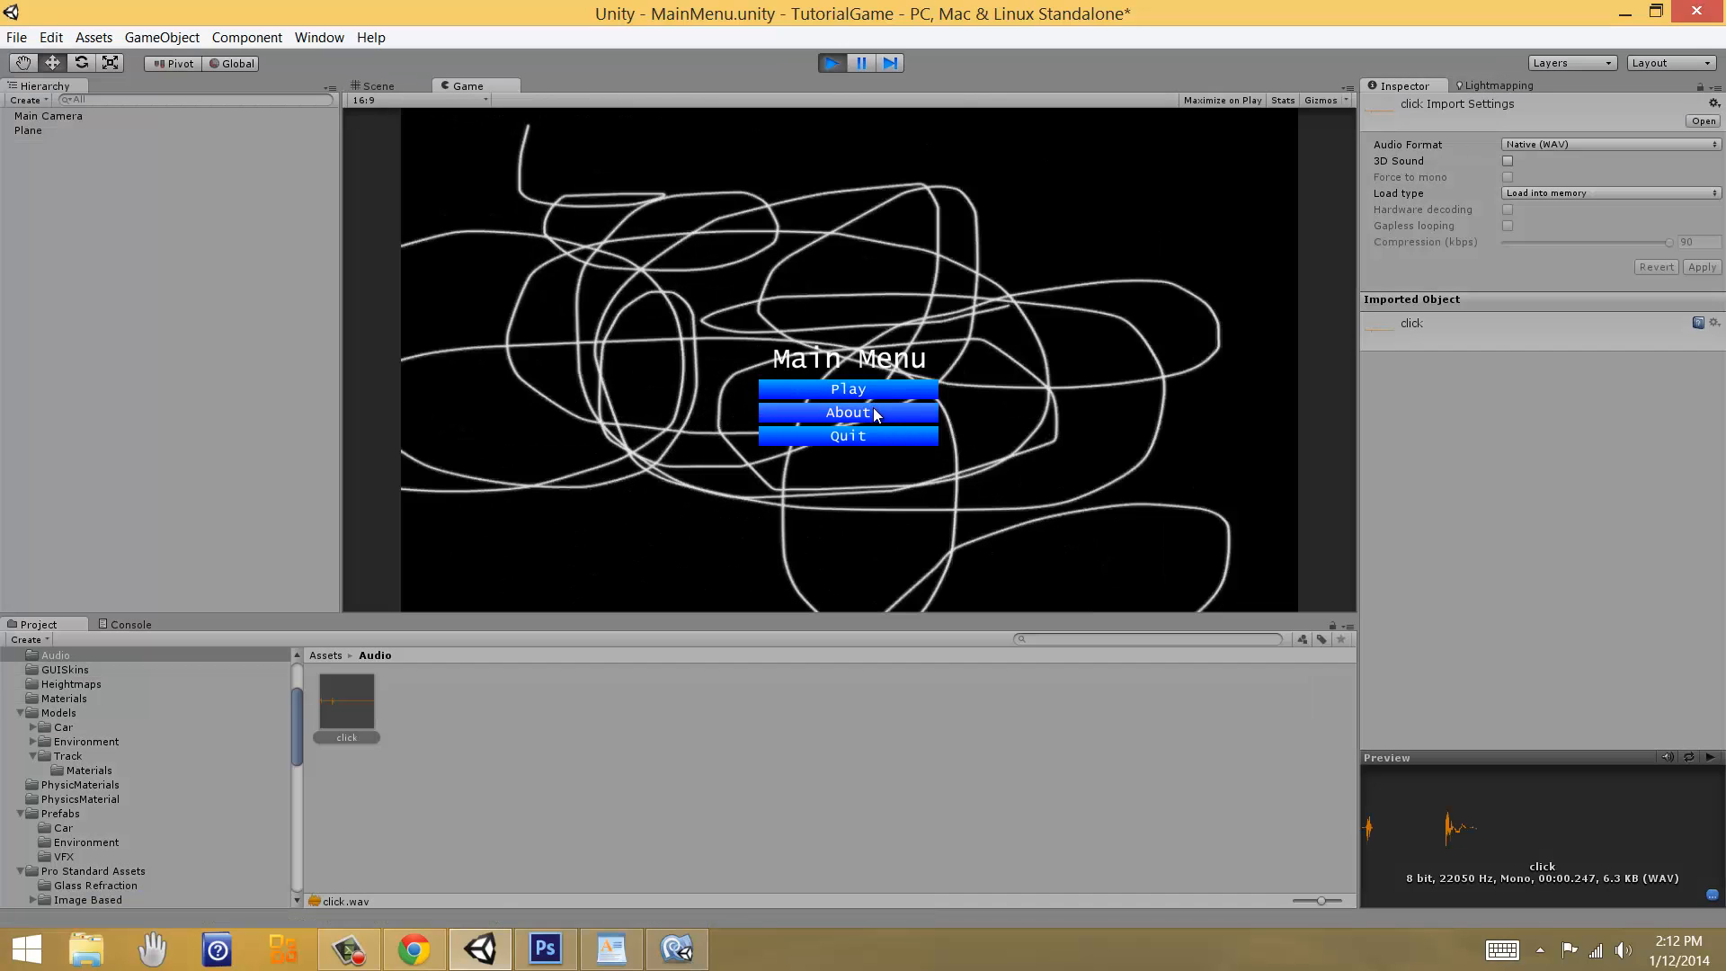
pyautogui.click(872, 411)
pyautogui.click(862, 527)
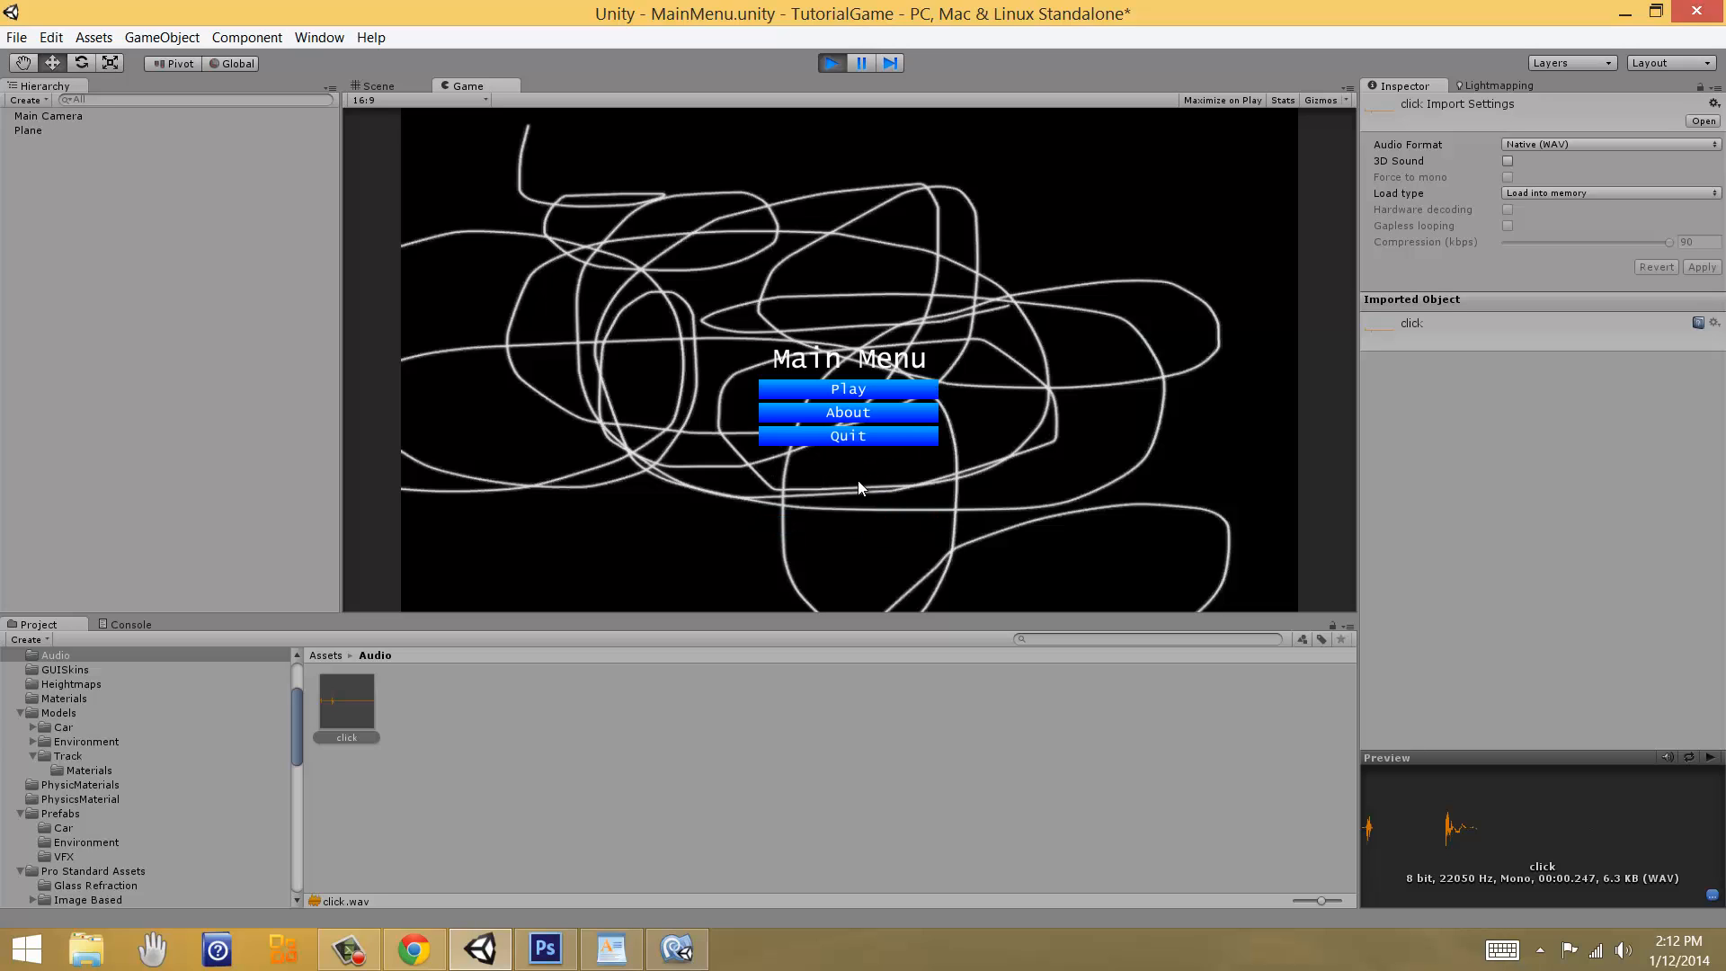
pyautogui.click(913, 415)
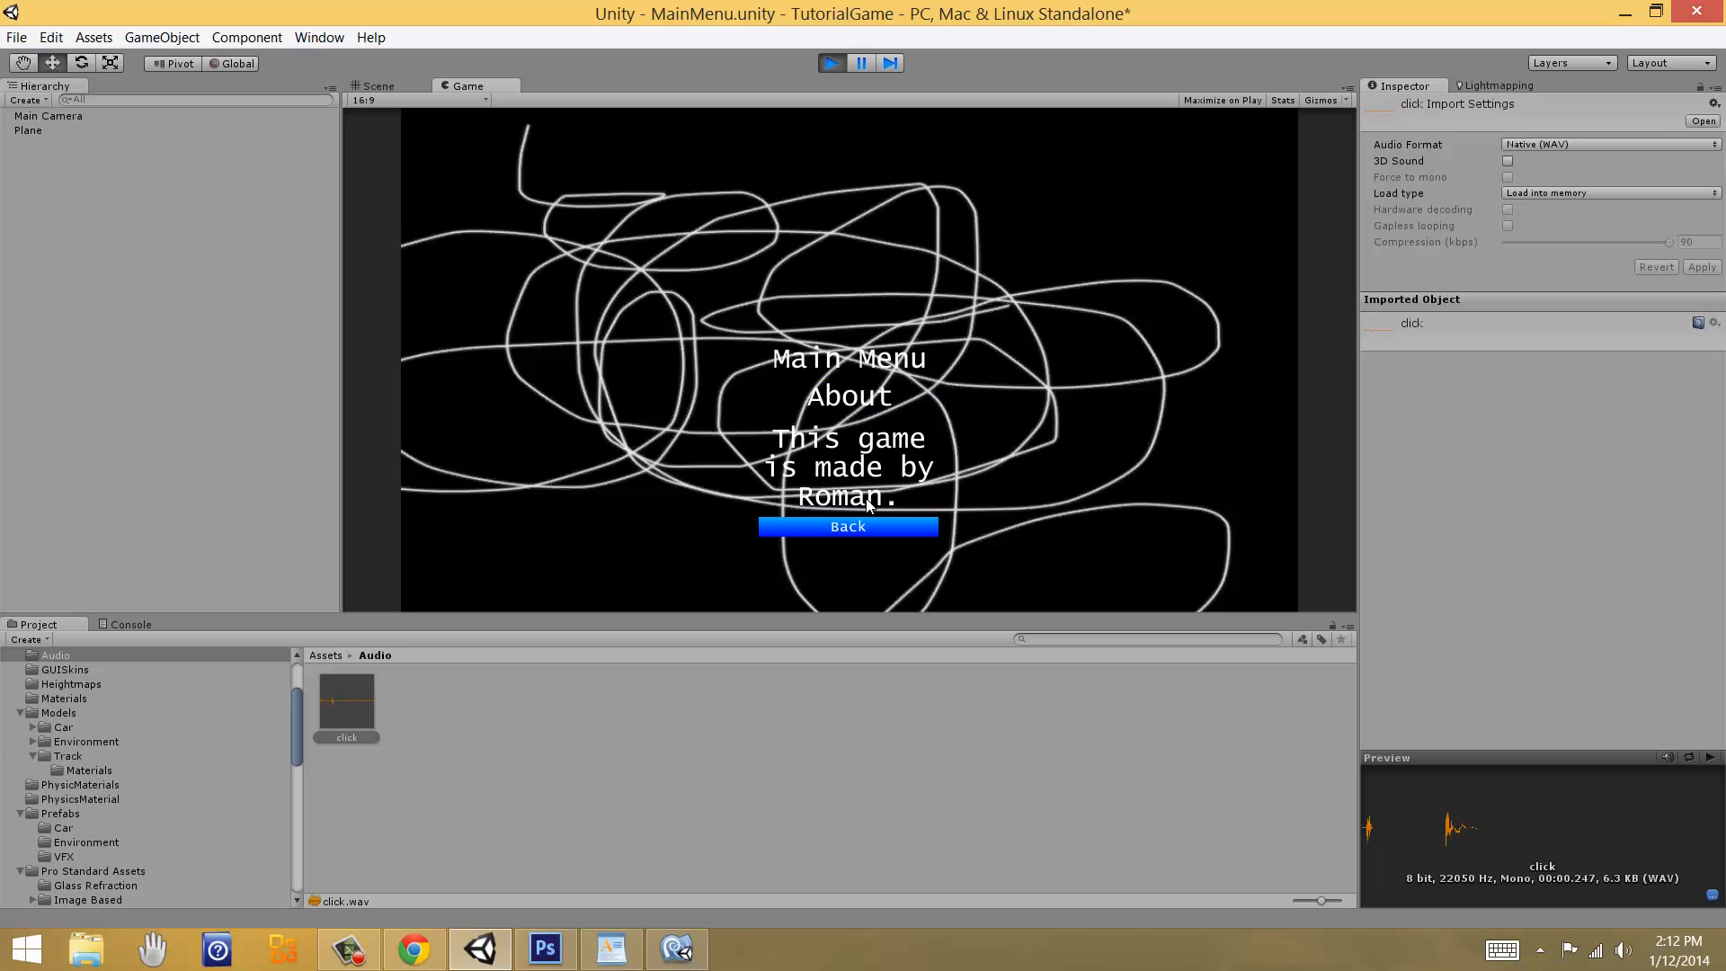
pyautogui.click(858, 527)
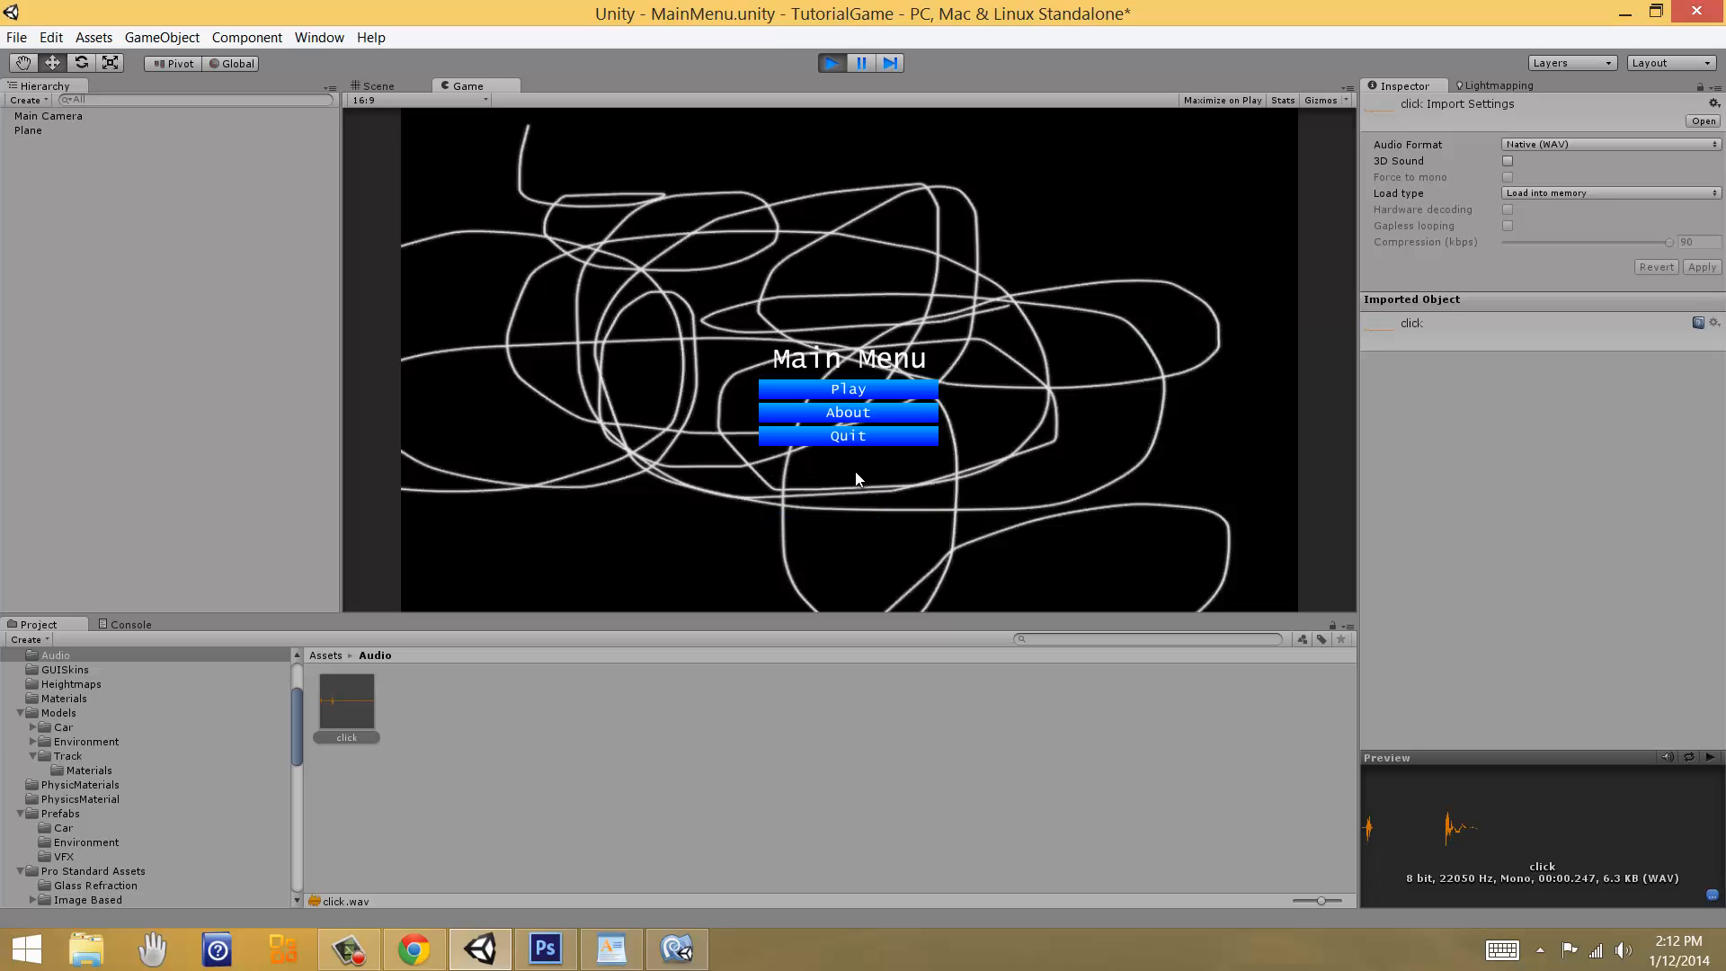
pyautogui.click(866, 389)
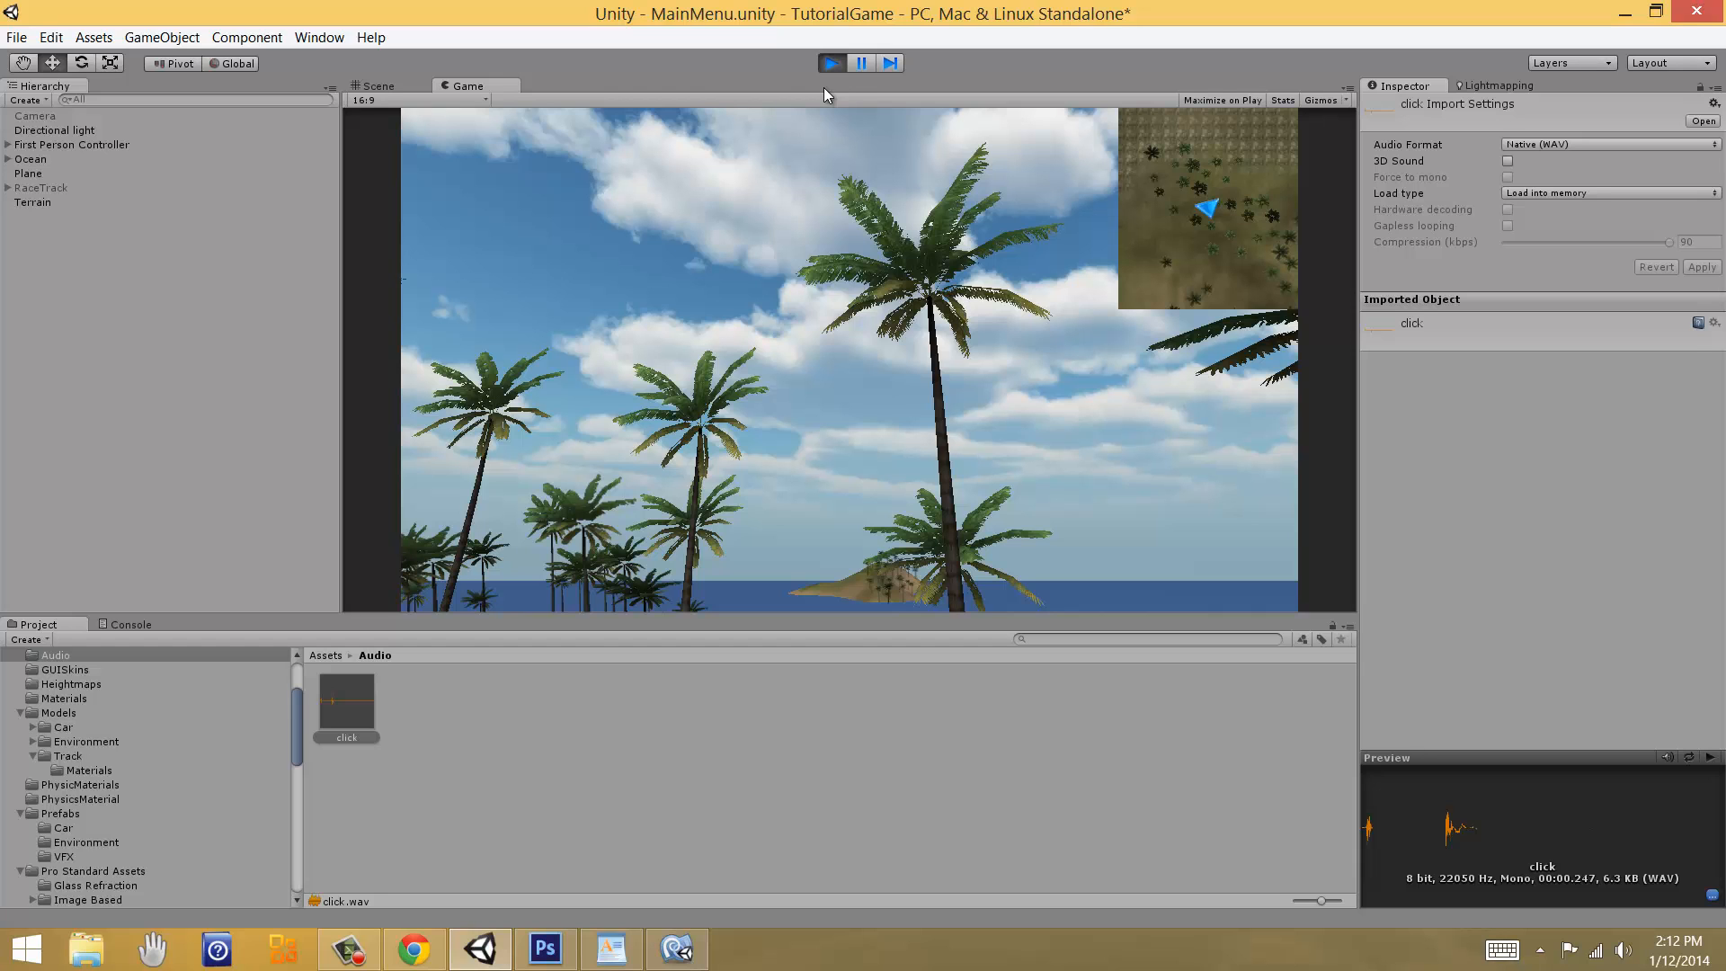
pyautogui.hotkey('ctrl', 'p')
# Step: Examine the menu background plane and camera in the scene, comparing them with the game view
pyautogui.moveTo(826, 420)
pyautogui.keyDown('alt'); pyautogui.mouseDown()
pyautogui.moveTo(790, 386)
pyautogui.moveTo(617, 462)
pyautogui.moveTo(817, 401)
pyautogui.moveTo(369, 140)
pyautogui.mouseUp(); pyautogui.keyUp('alt')
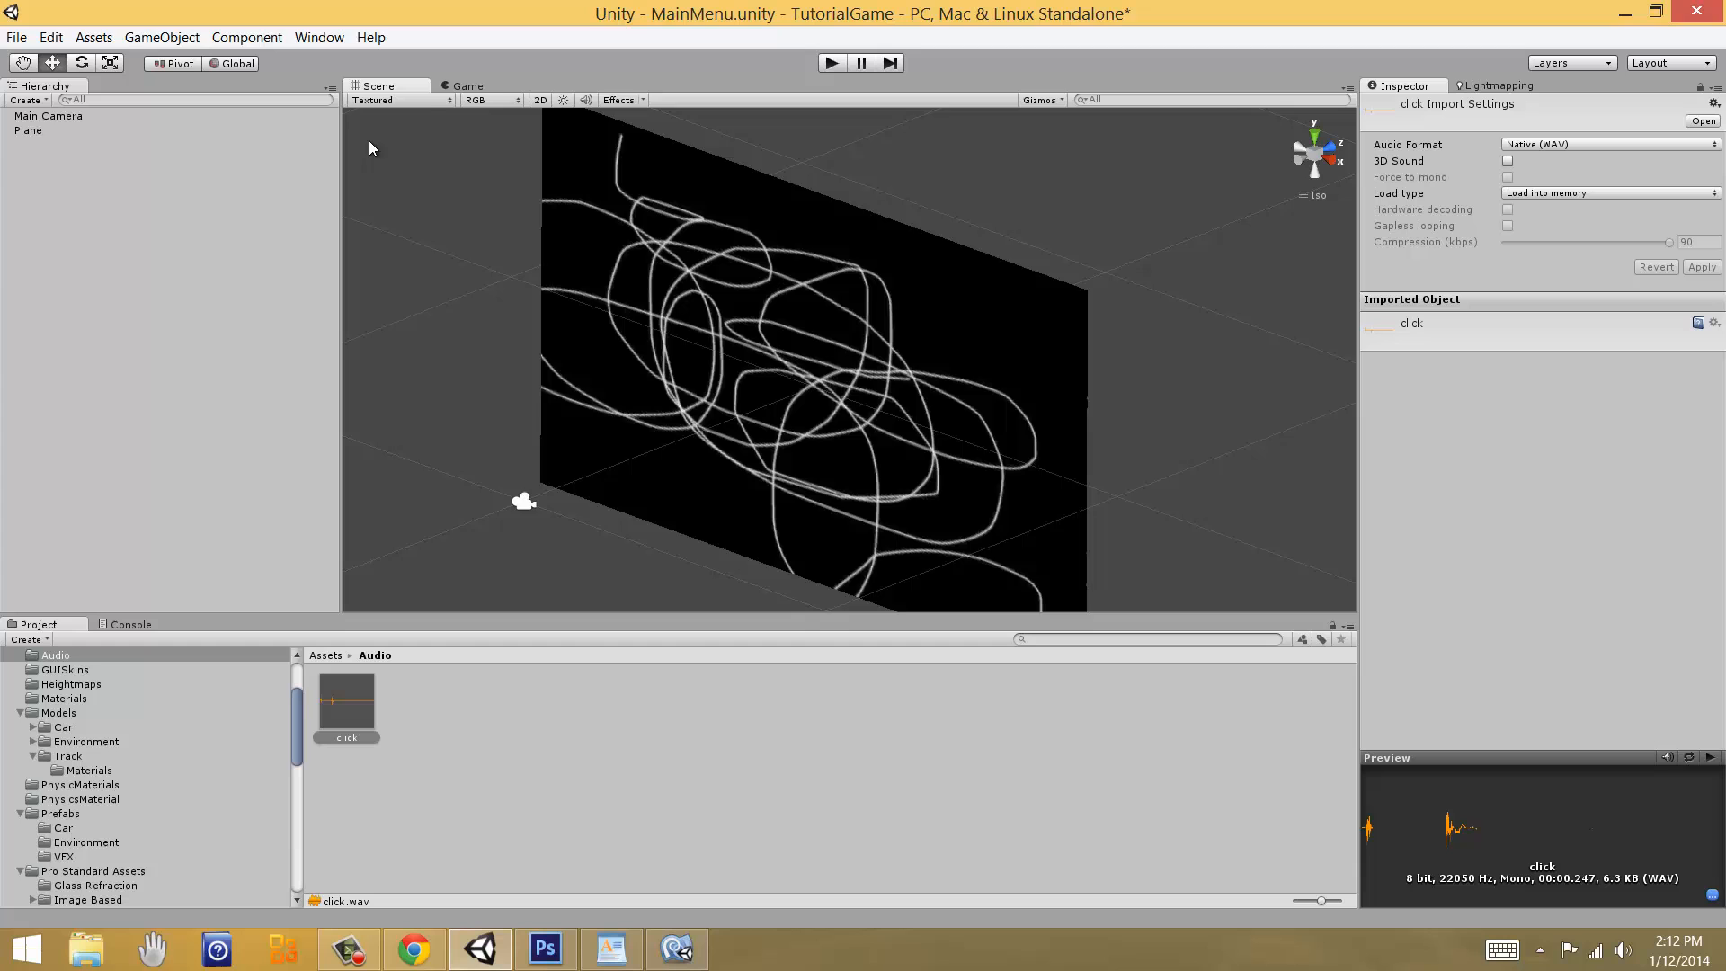
pyautogui.click(443, 85)
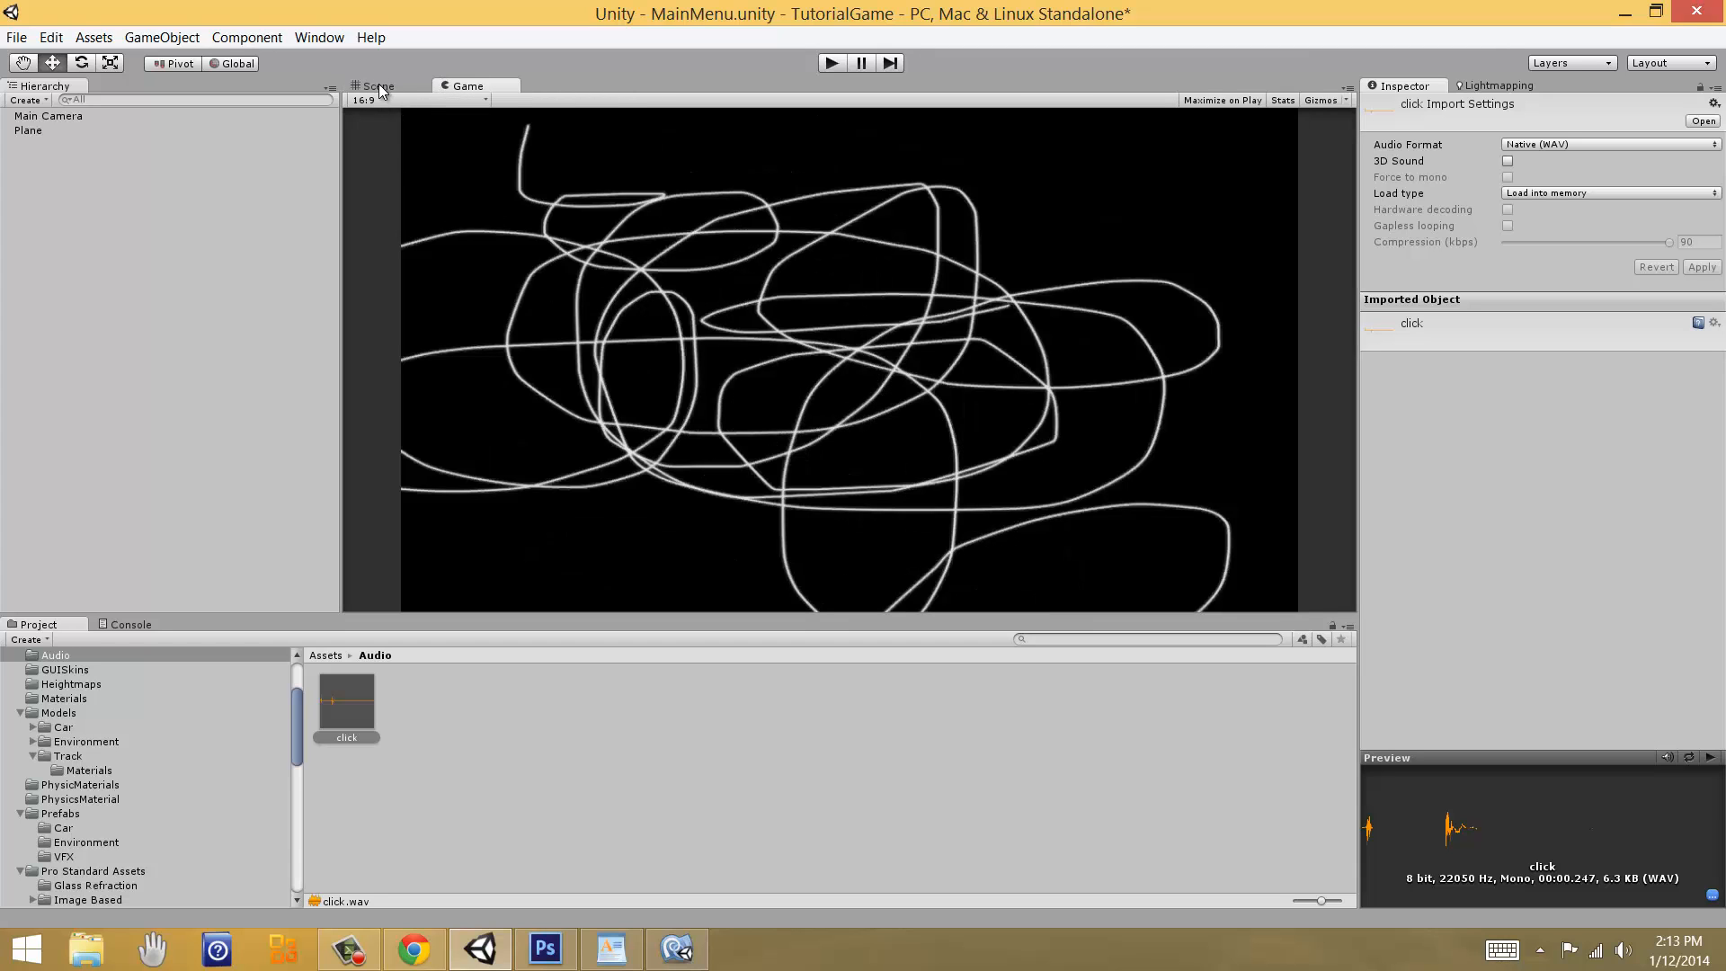
pyautogui.click(380, 85)
pyautogui.moveTo(847, 300)
pyautogui.keyDown('alt'); pyautogui.mouseDown()
pyautogui.moveTo(839, 223)
pyautogui.moveTo(821, 494)
pyautogui.moveTo(916, 473)
pyautogui.moveTo(902, 389)
pyautogui.moveTo(817, 435)
pyautogui.moveTo(1071, 342)
pyautogui.moveTo(894, 446)
pyautogui.mouseUp(); pyautogui.keyUp('alt')
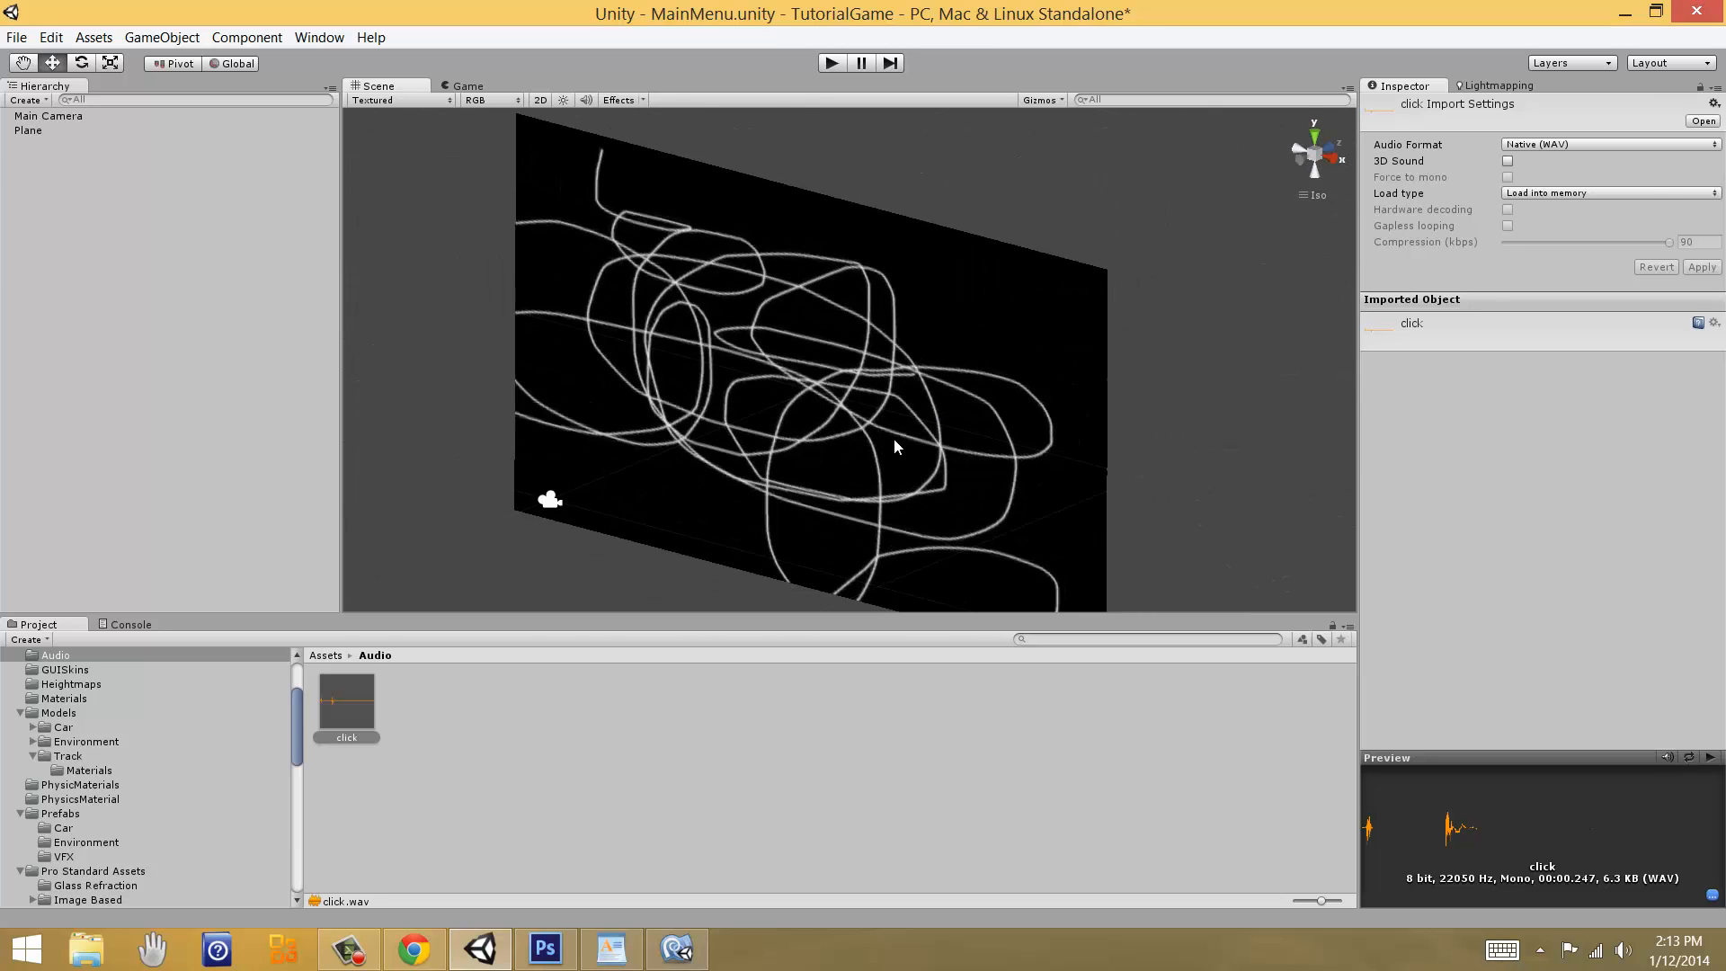
pyautogui.click(894, 440)
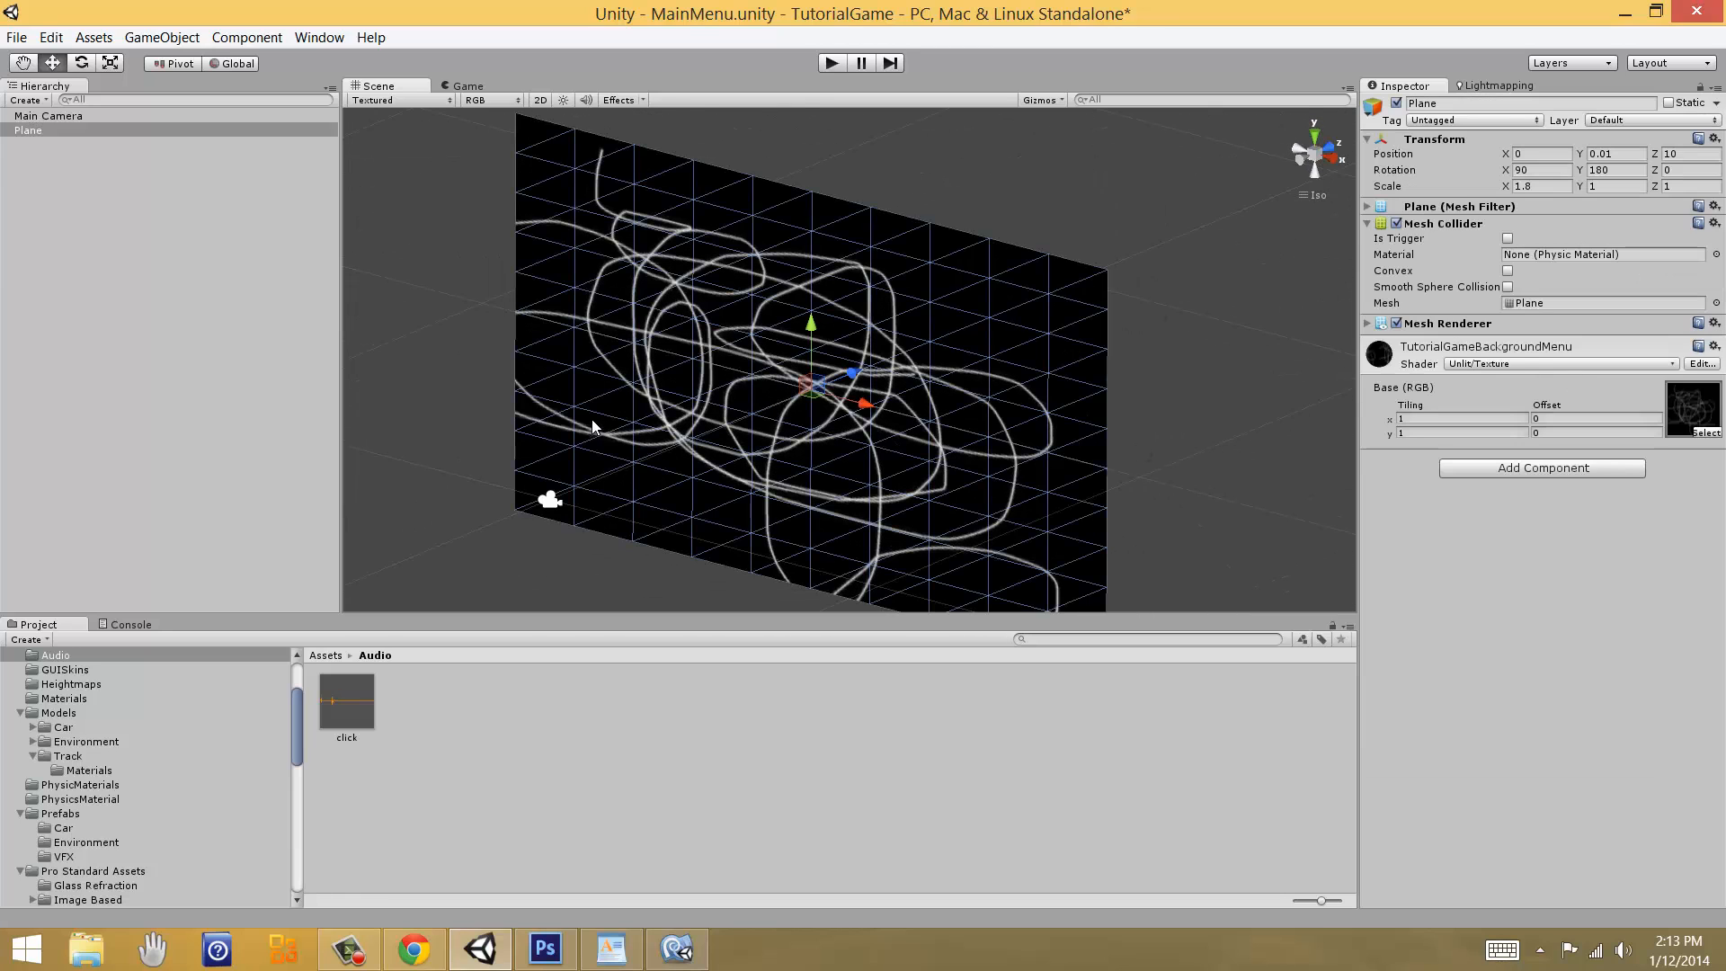
pyautogui.click(467, 85)
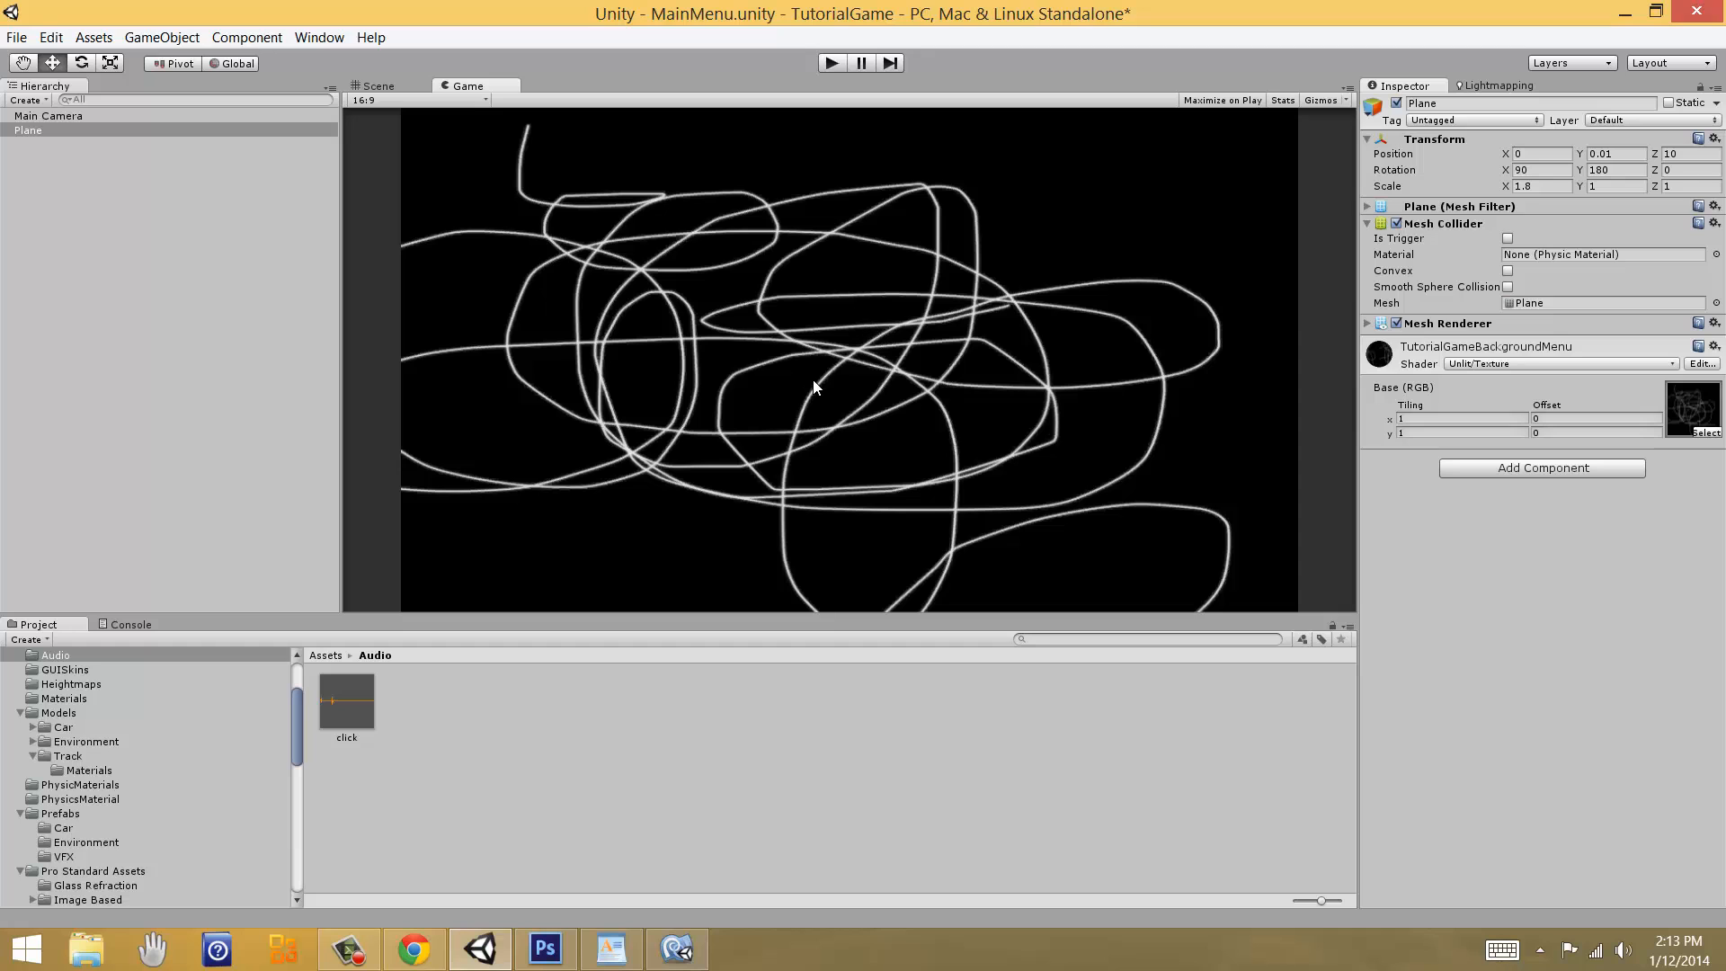
pyautogui.click(376, 85)
pyautogui.keyDown('alt'); pyautogui.moveTo(683, 378); pyautogui.dragTo(749, 331); pyautogui.keyUp('alt')
# Step: Create a cube in front of the menu background plane and check it against the game view
pyautogui.click(162, 37)
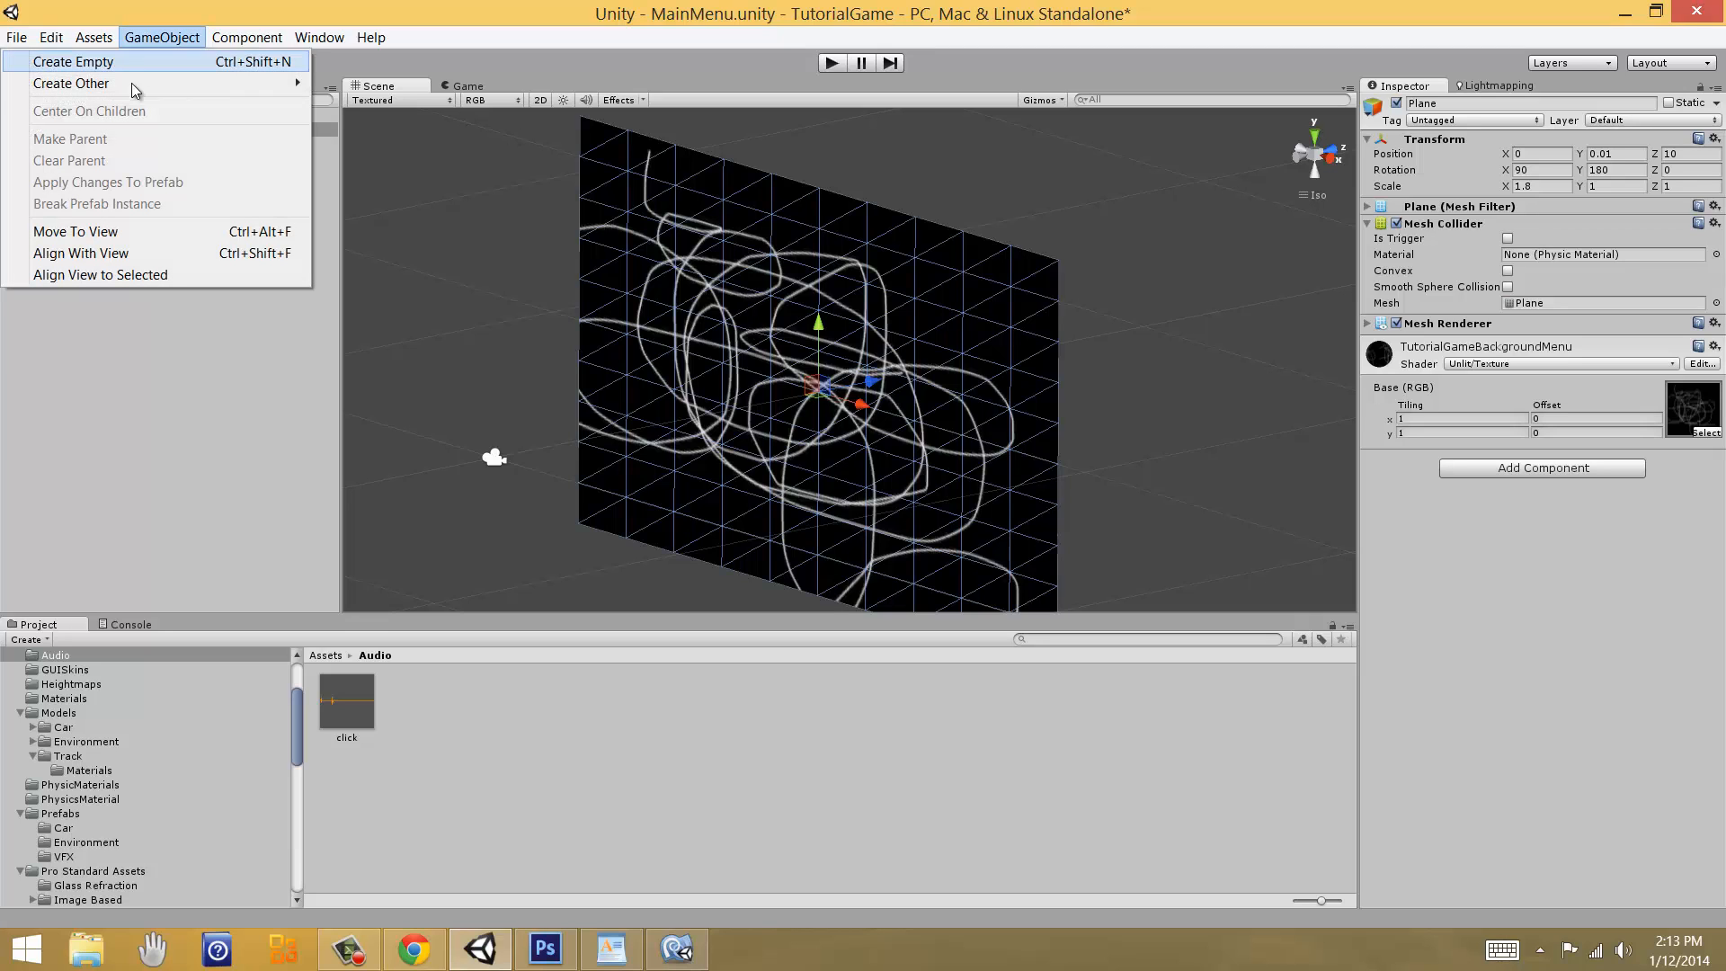
pyautogui.moveTo(127, 86)
pyautogui.click(417, 292)
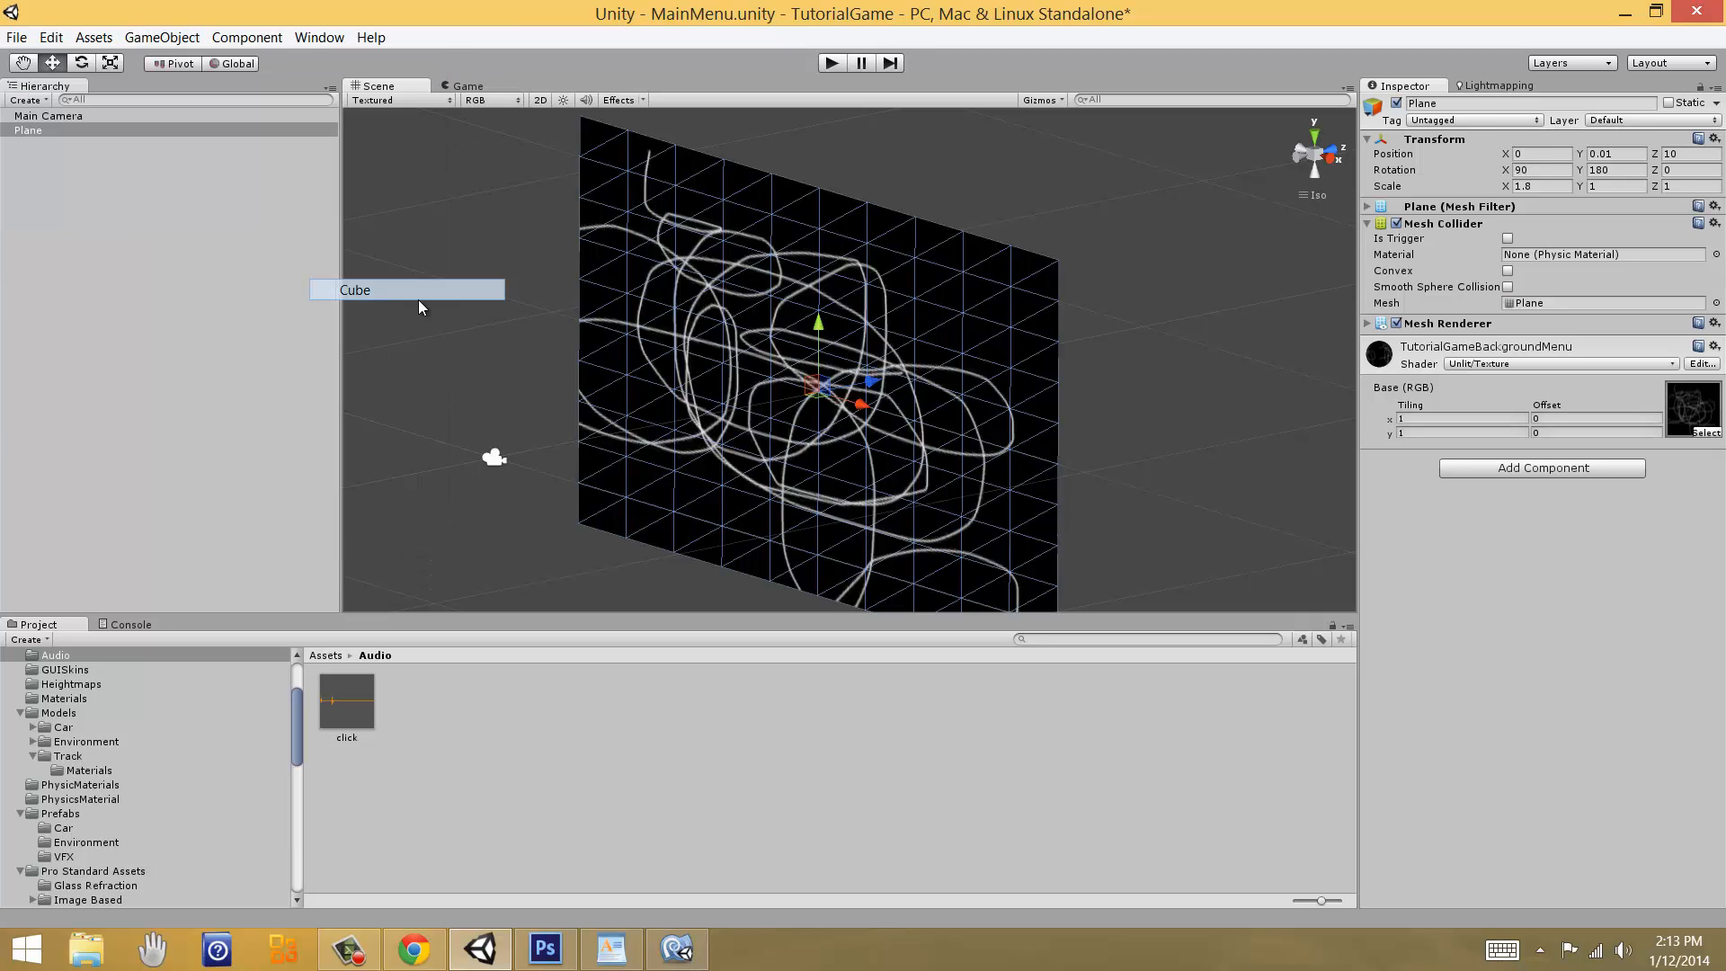
pyautogui.keyDown('alt'); pyautogui.moveTo(854, 334); pyautogui.dragTo(809, 473); pyautogui.keyUp('alt')
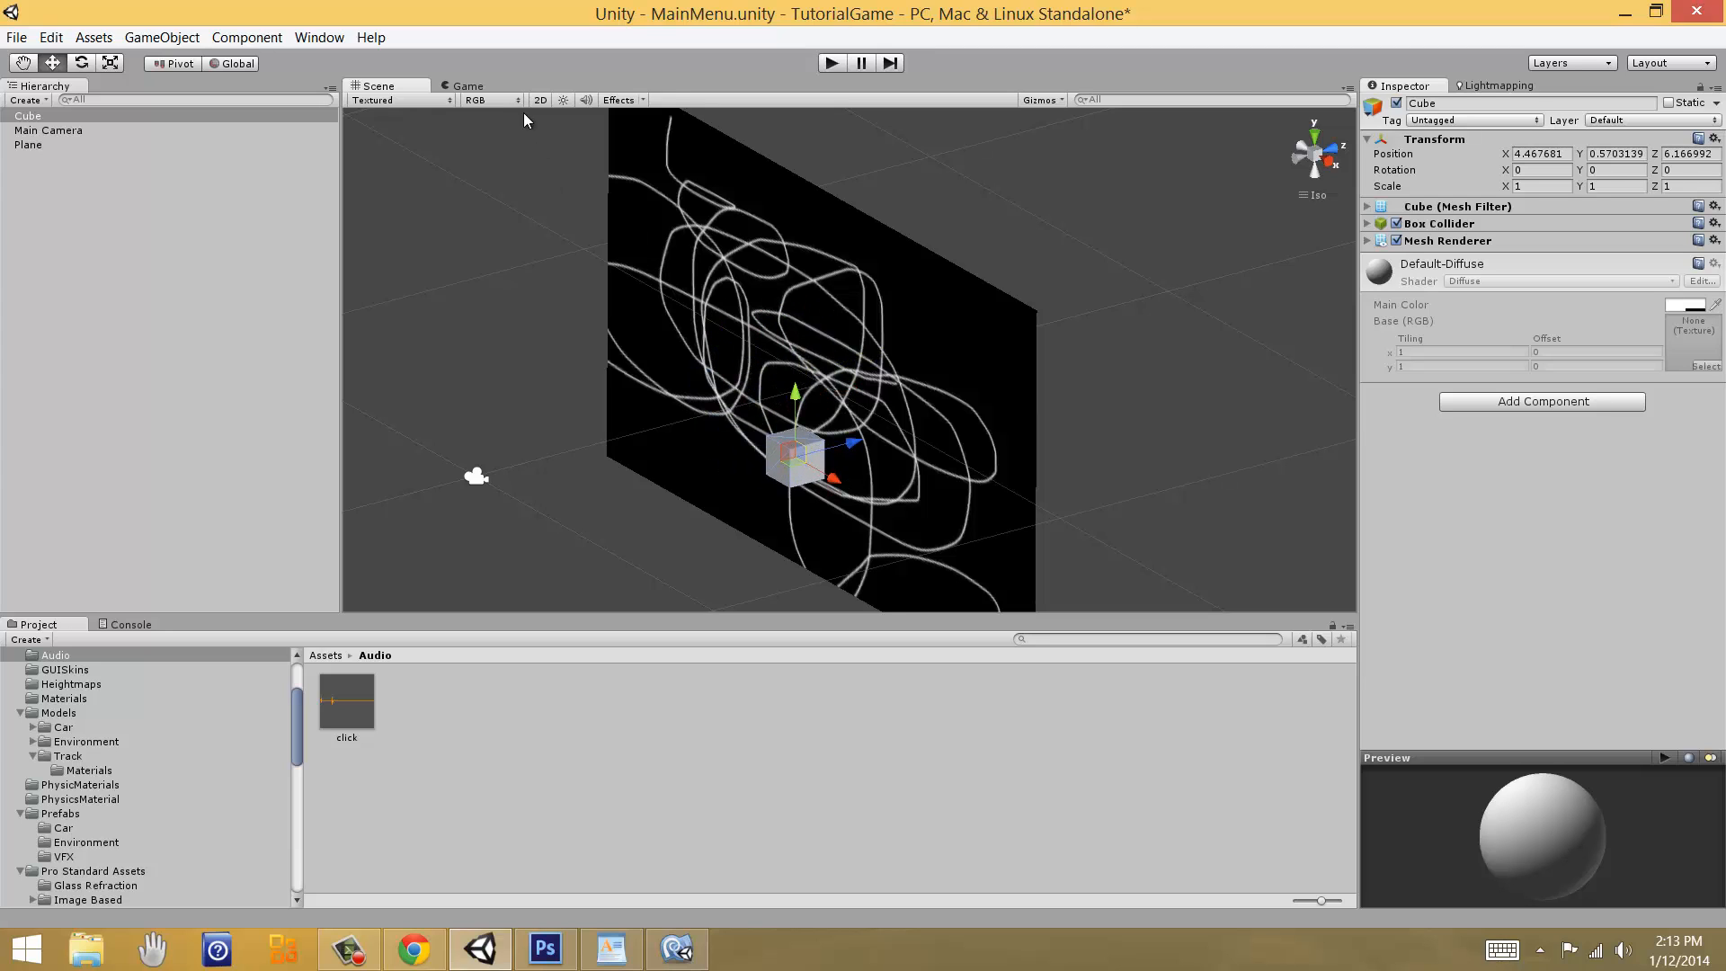
pyautogui.click(469, 86)
pyautogui.click(376, 86)
pyautogui.keyDown('alt'); pyautogui.moveTo(809, 215); pyautogui.dragTo(1002, 216); pyautogui.keyUp('alt')
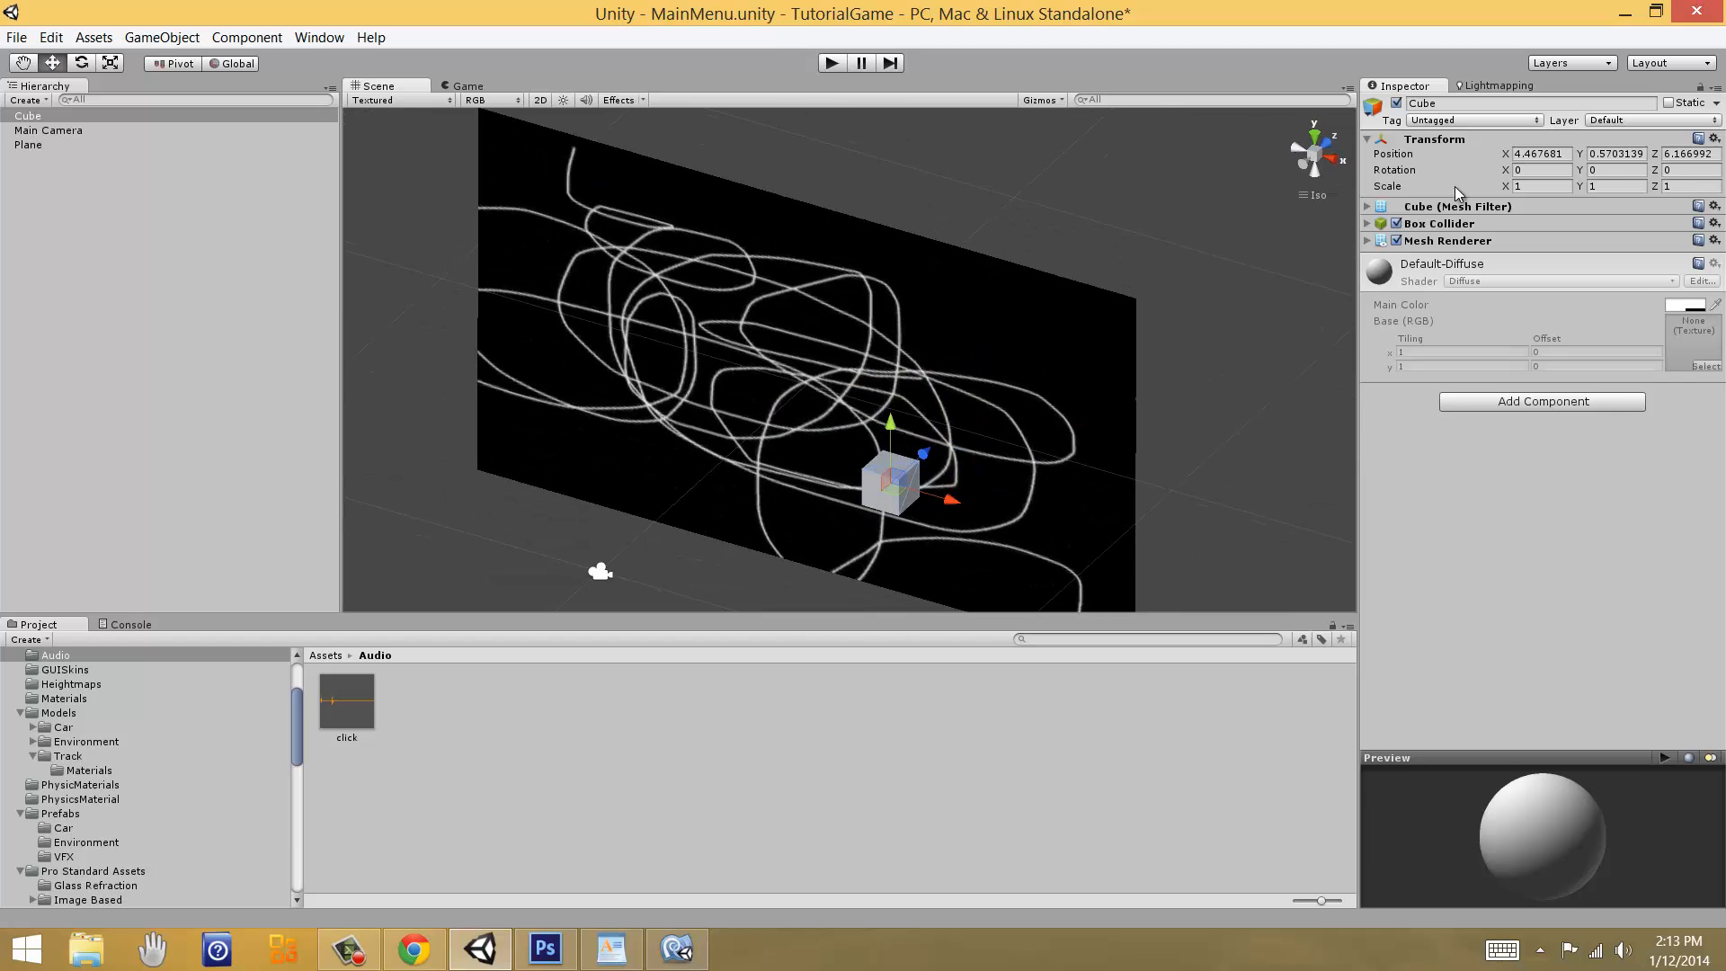
# Step: Move the cube to about X -5.06, Y 1.63, rotate it to about -19.6, -33.8, 3.4, and check the game view
pyautogui.click(1309, 163)
pyautogui.scroll(6, 1216, 343)
pyautogui.moveTo(1130, 369); pyautogui.dragTo(1204, 337, button='middle')
pyautogui.moveTo(1130, 342); pyautogui.dragTo(603, 262)
pyautogui.click(78, 65)
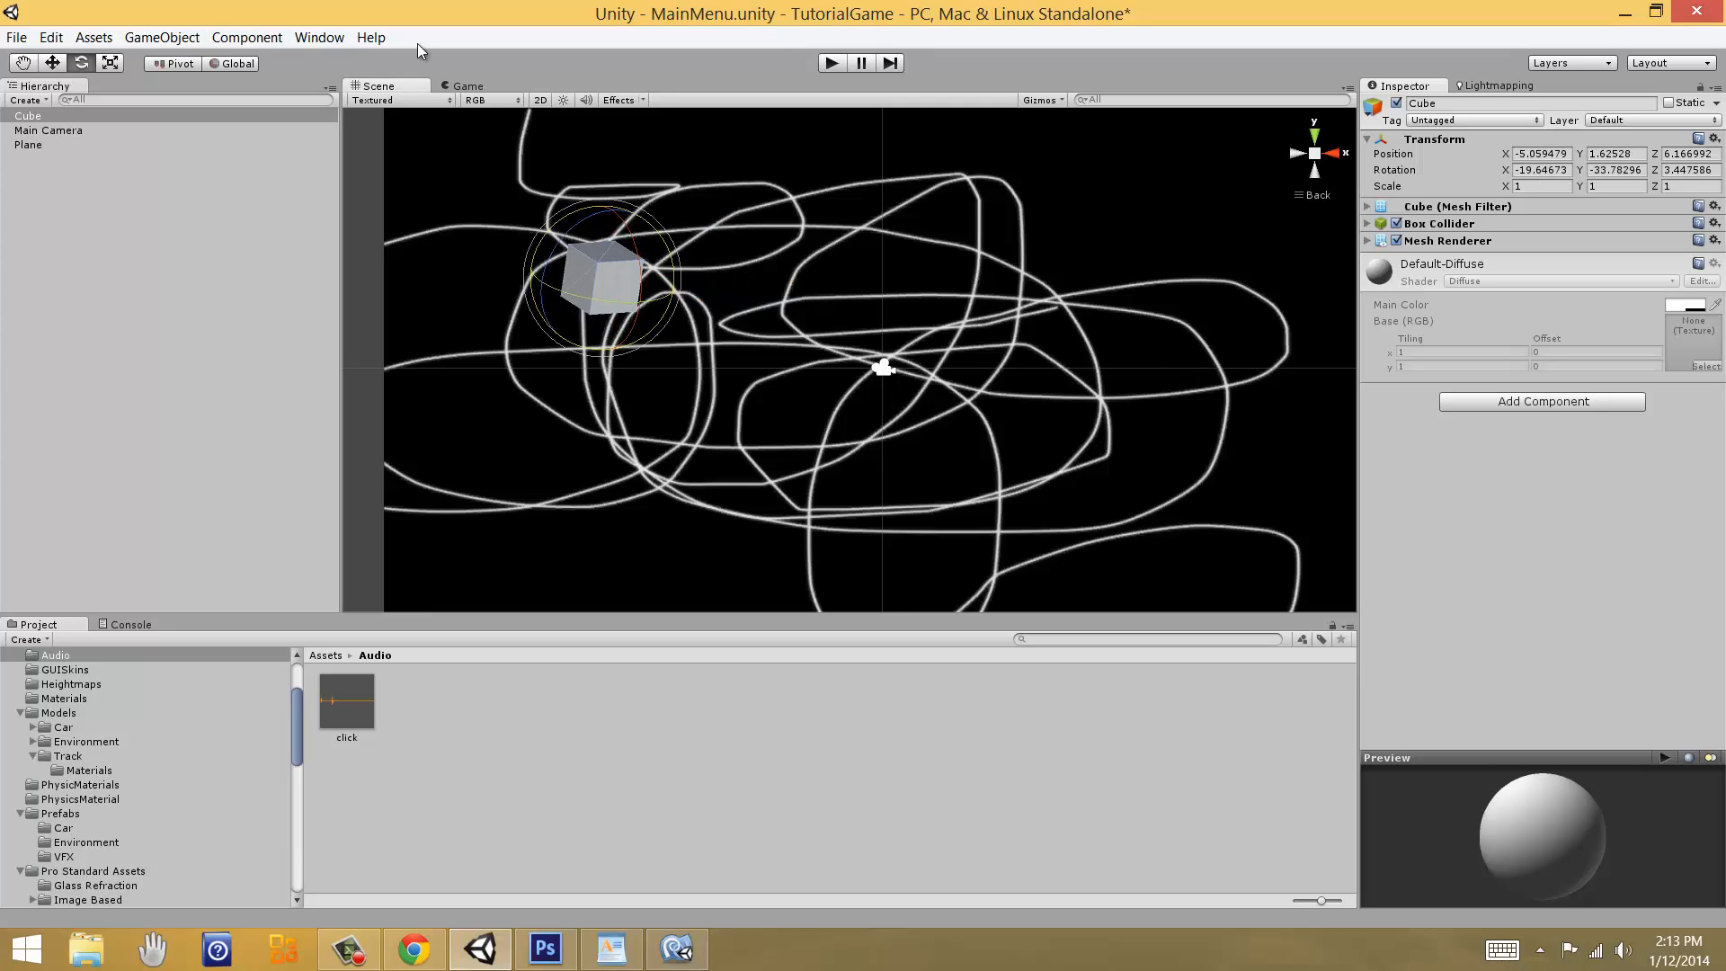
pyautogui.click(468, 86)
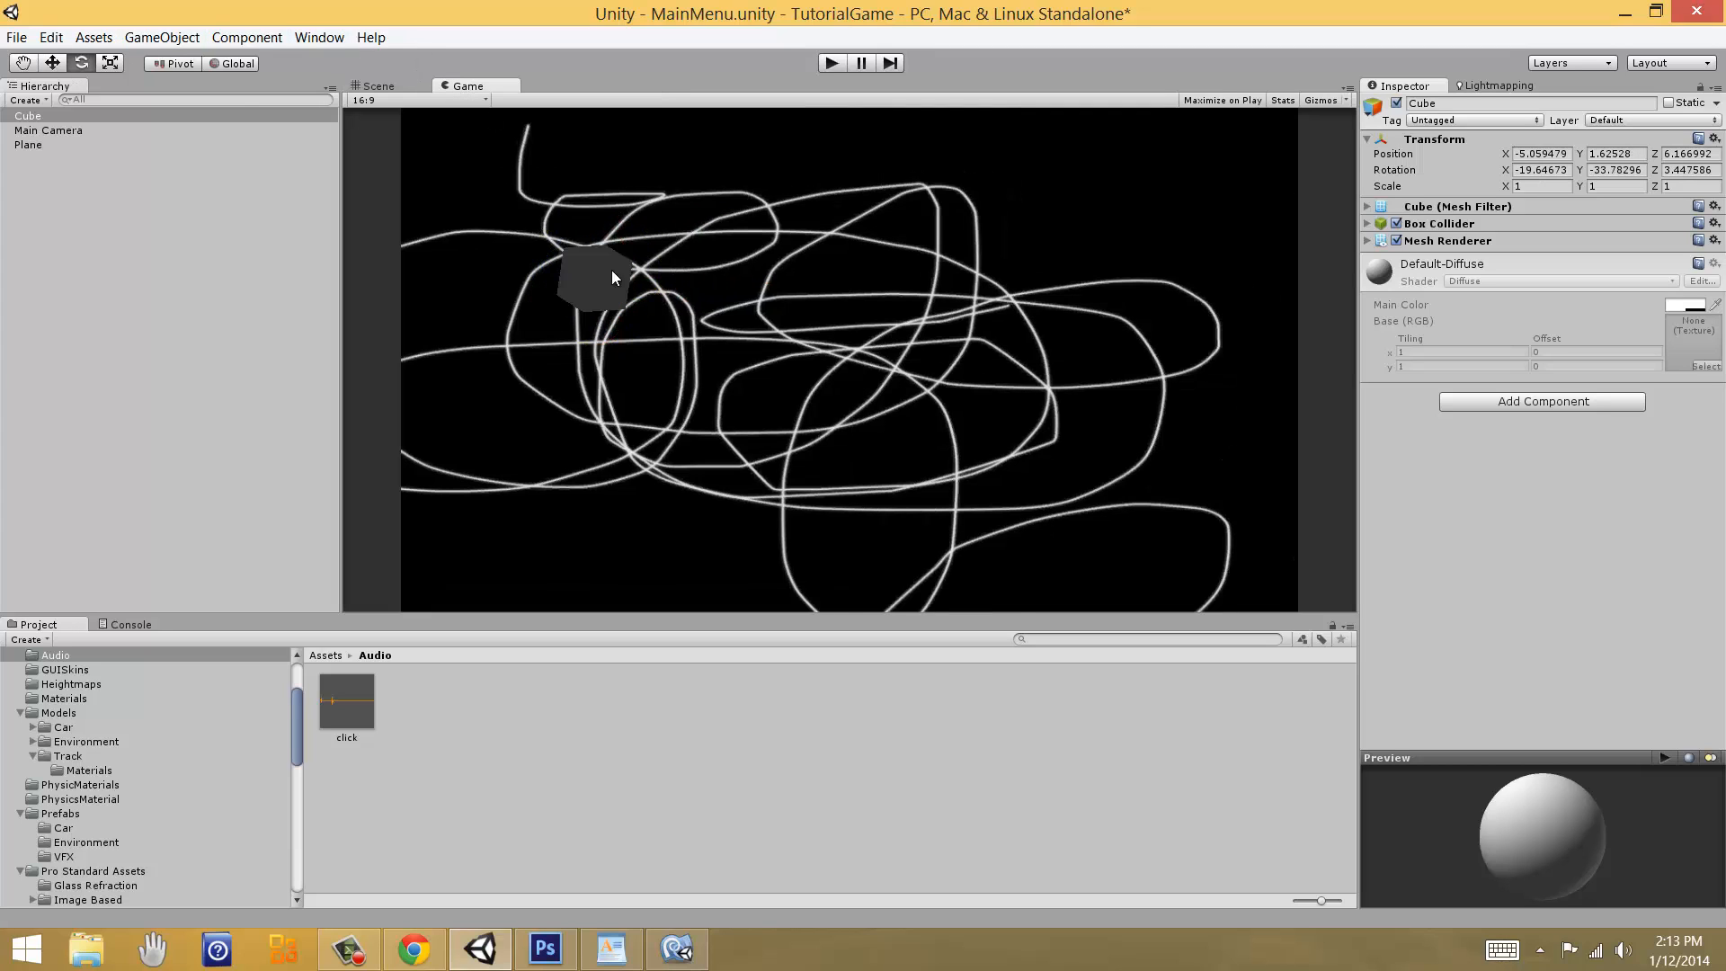
# Step: Duplicate the rotated cube and move the copy to about X -1.42, Y -1.65
pyautogui.click(368, 87)
pyautogui.hotkey('ctrl', 'd')
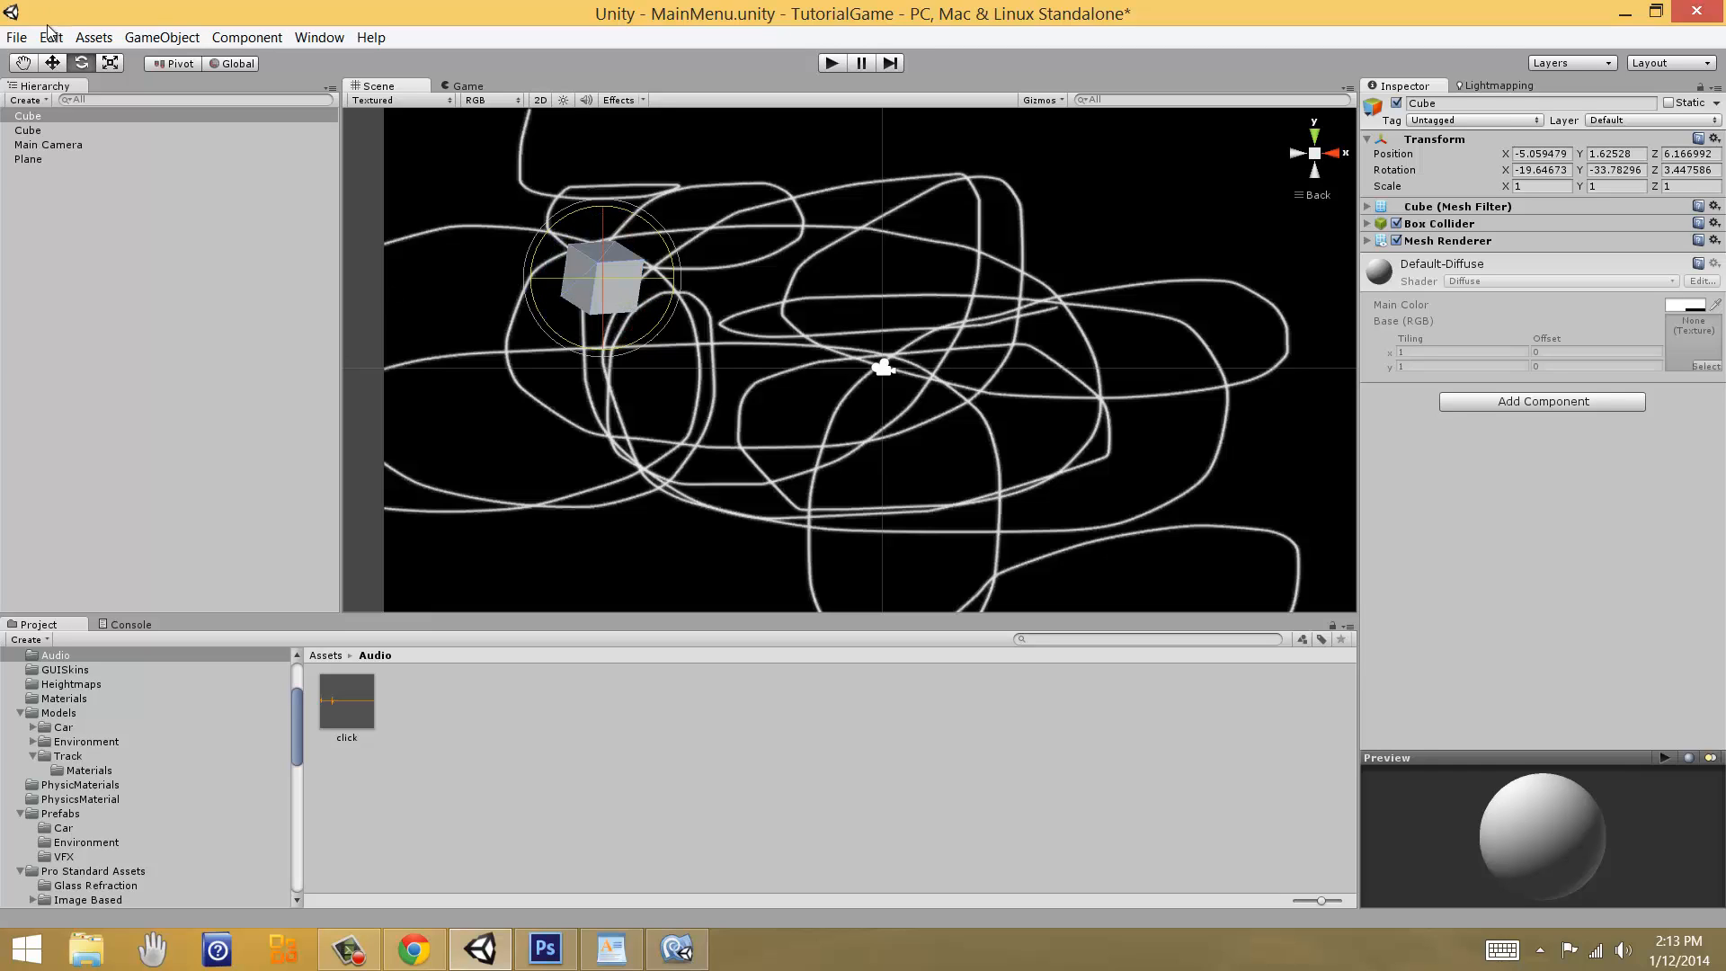
pyautogui.press('w')
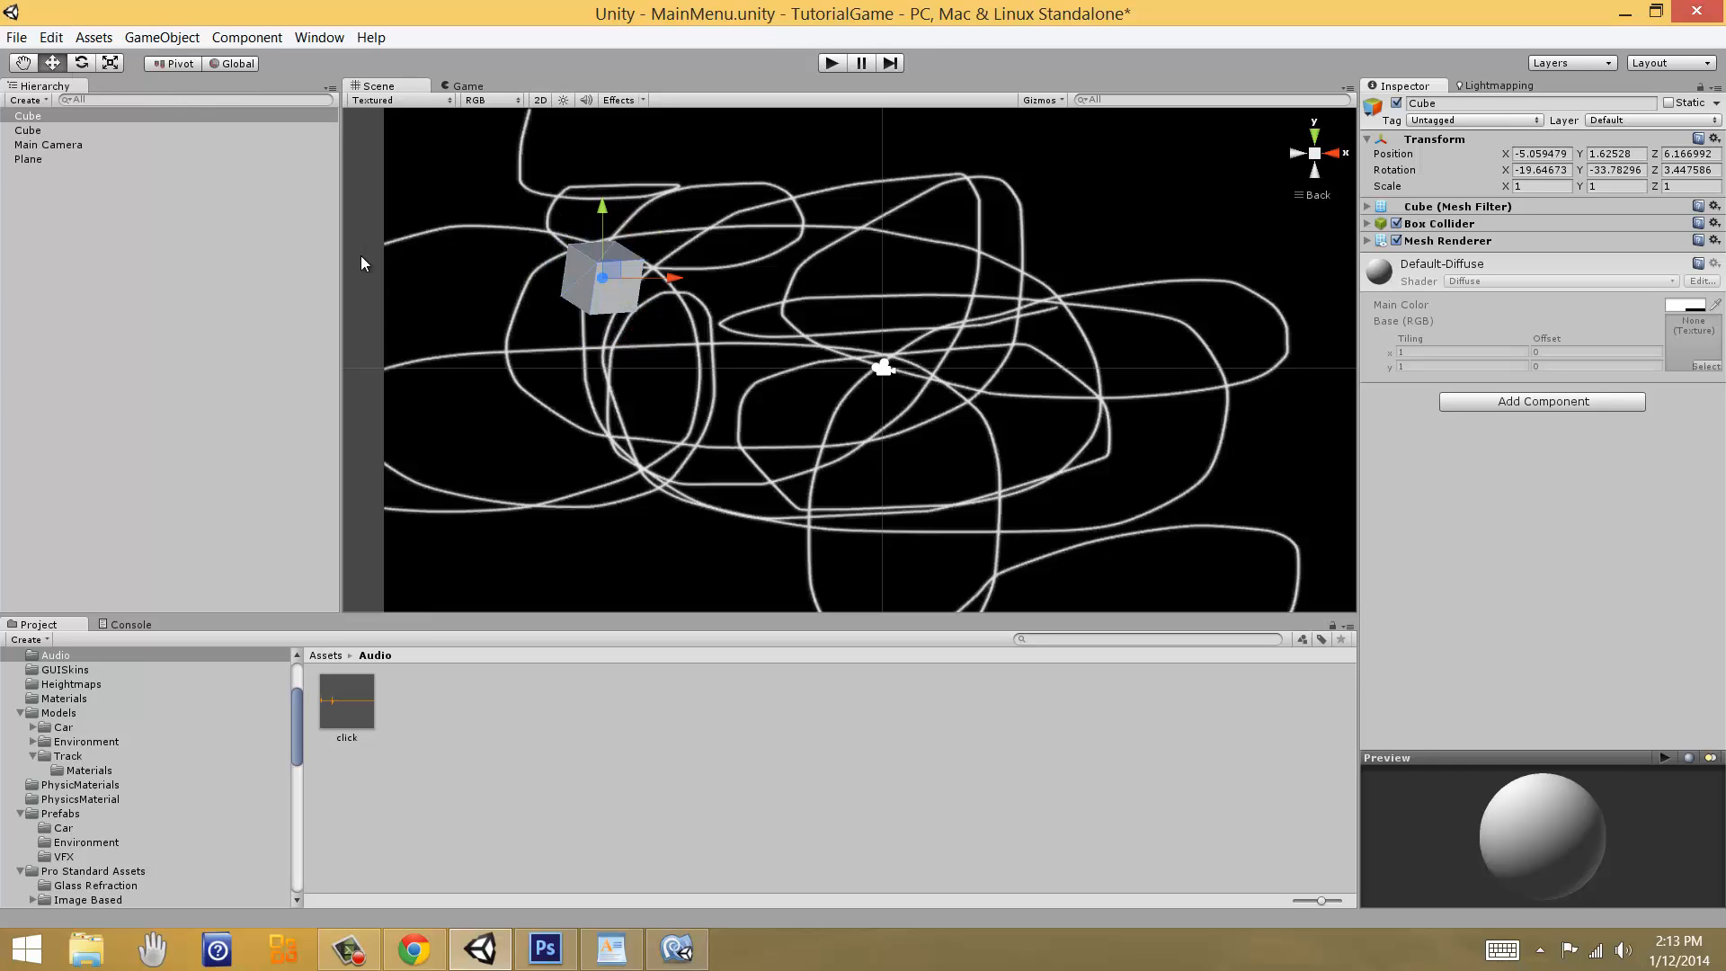
pyautogui.moveTo(603, 284); pyautogui.dragTo(806, 465)
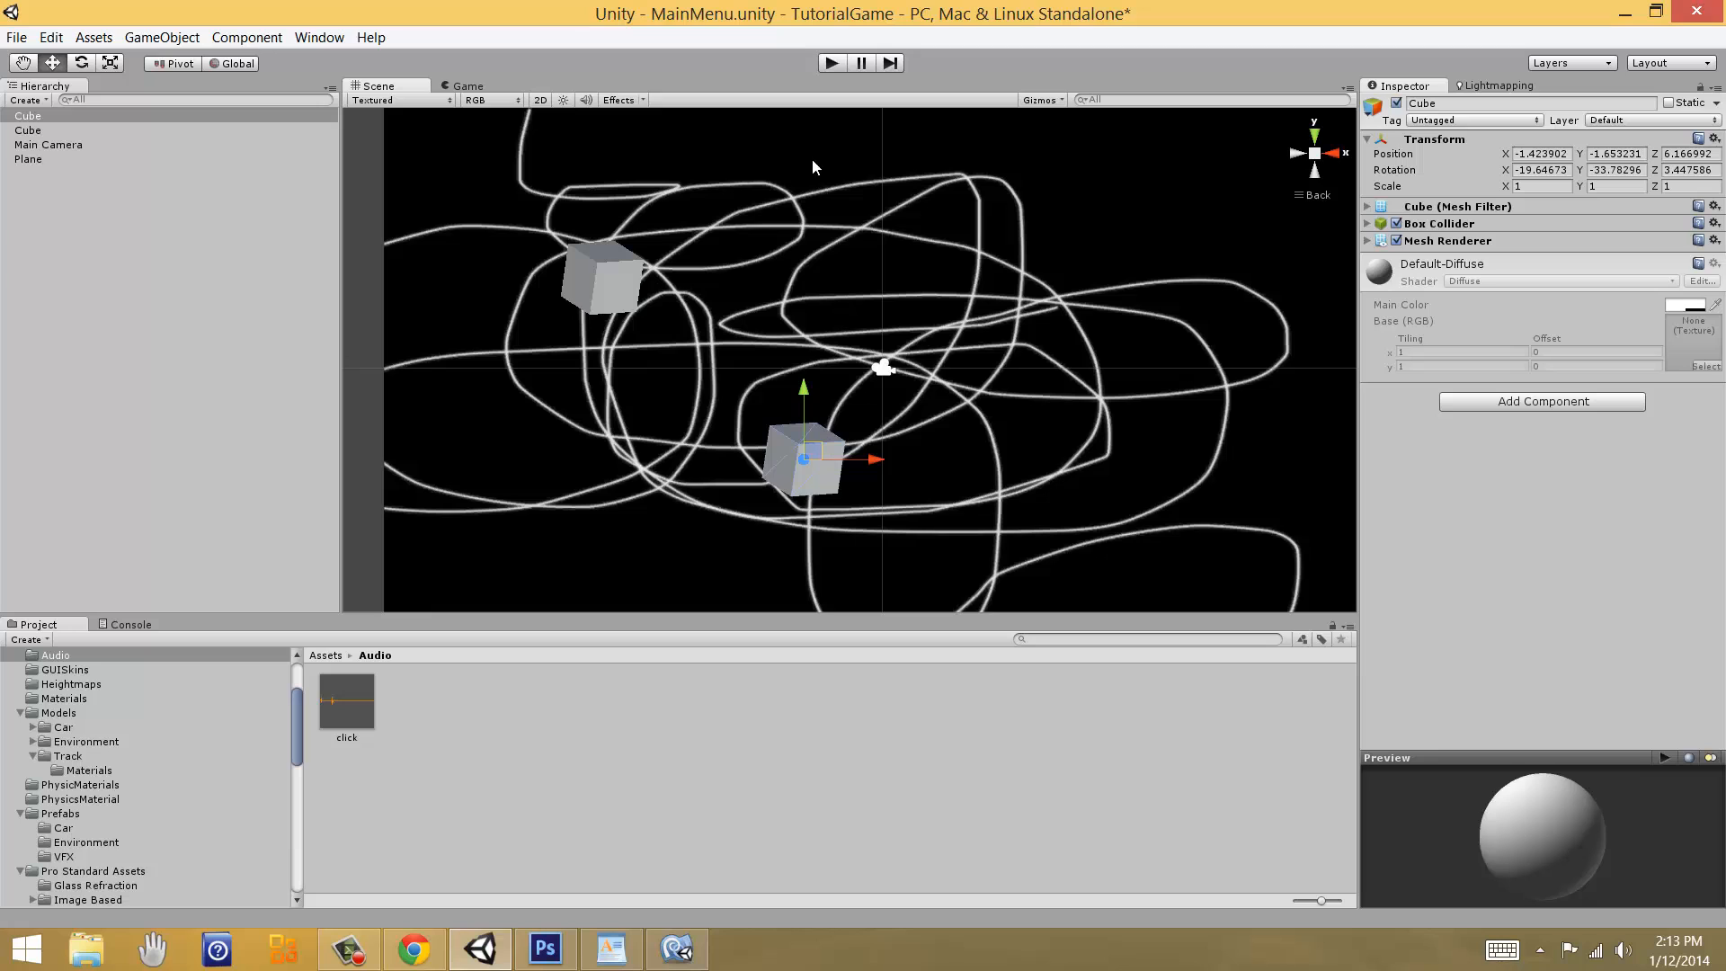
# Step: Delete both cubes from the menu scene and save the scene
pyautogui.press('Delete')
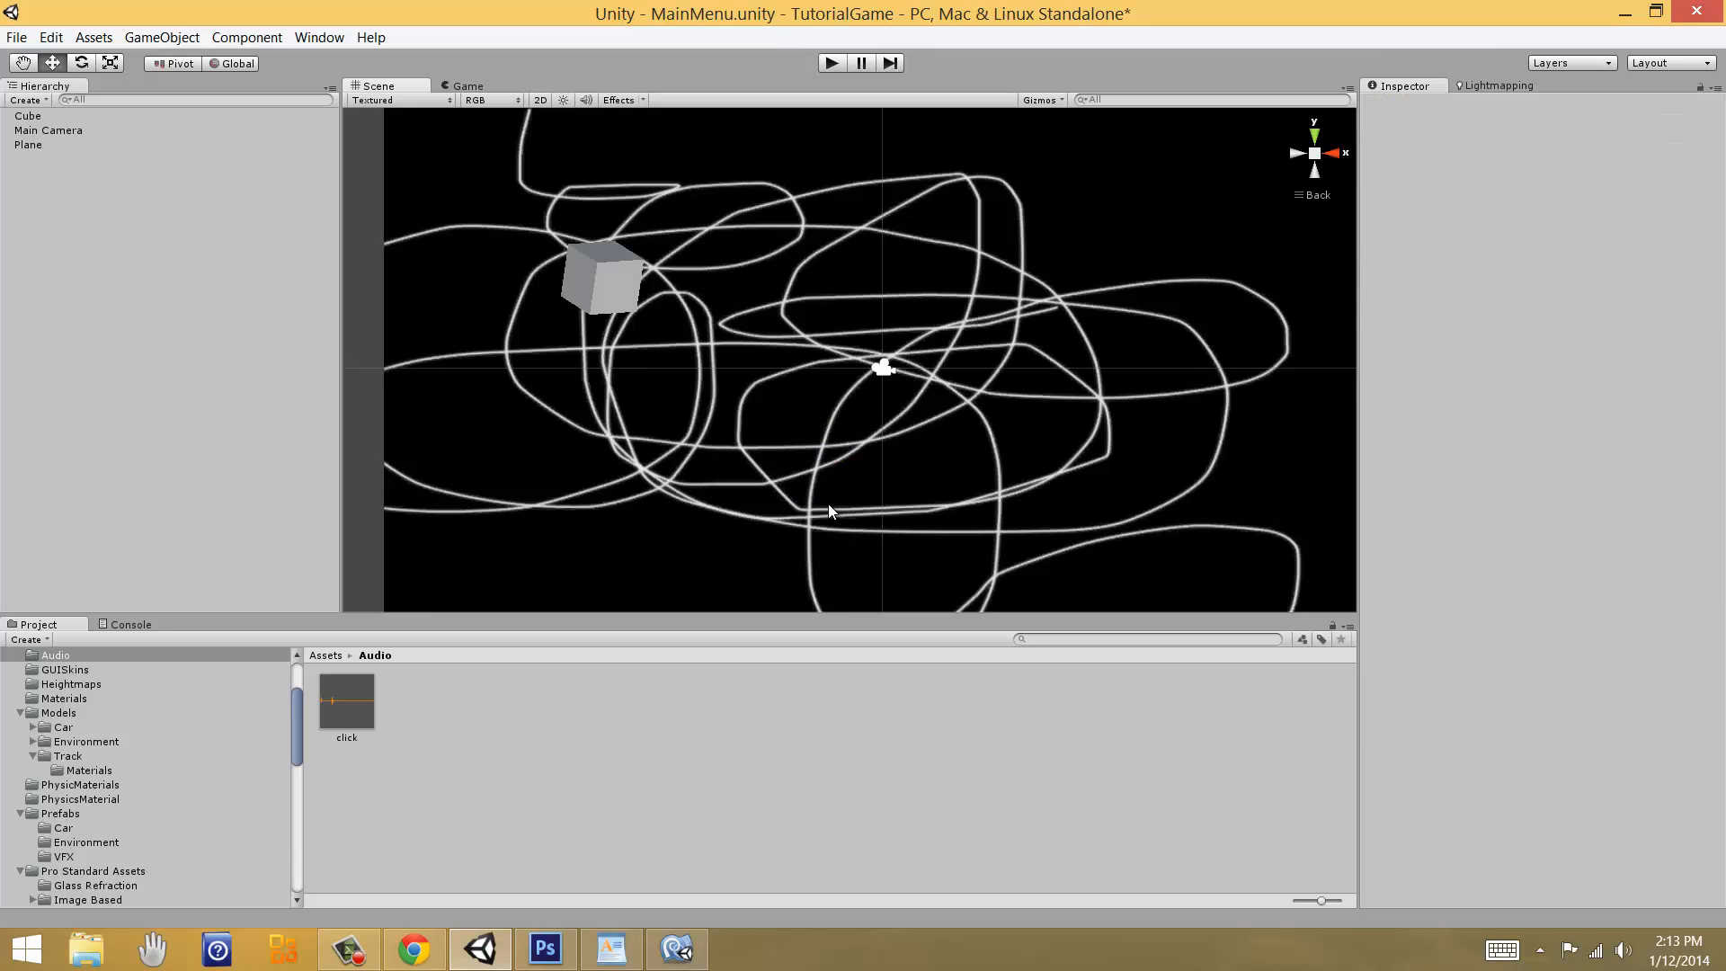
pyautogui.click(602, 275)
pyautogui.press('Delete')
pyautogui.keyDown('alt'); pyautogui.moveTo(897, 294); pyautogui.dragTo(799, 441); pyautogui.keyUp('alt')
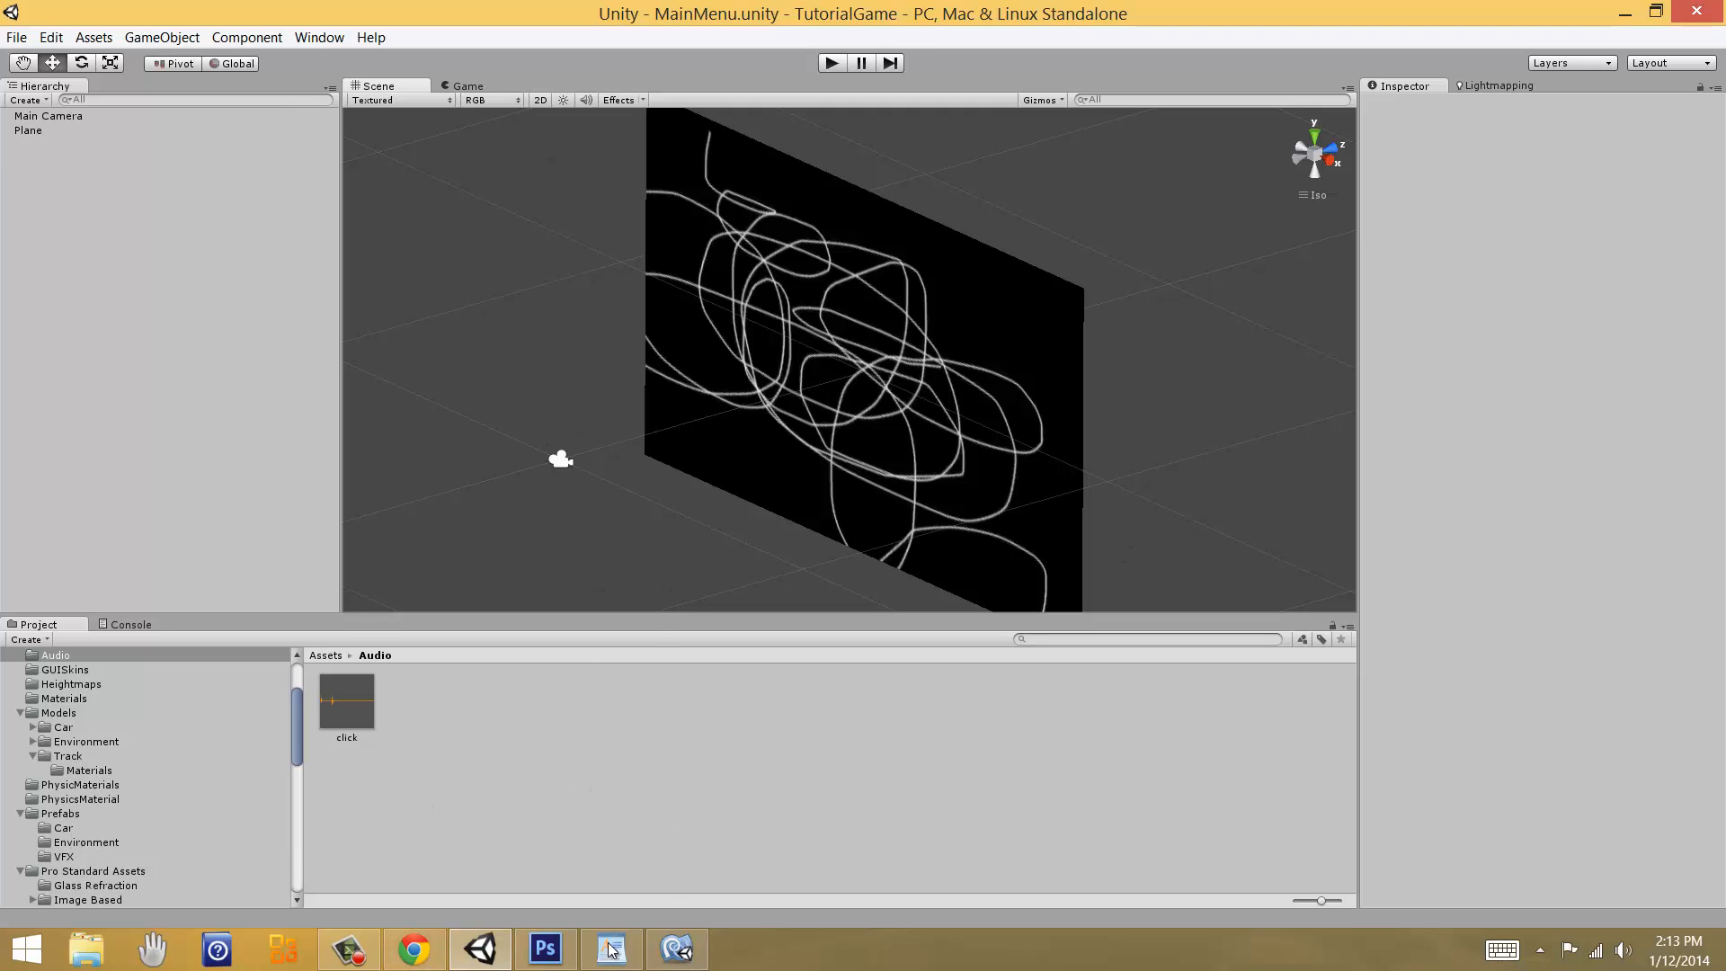
pyautogui.click(349, 948)
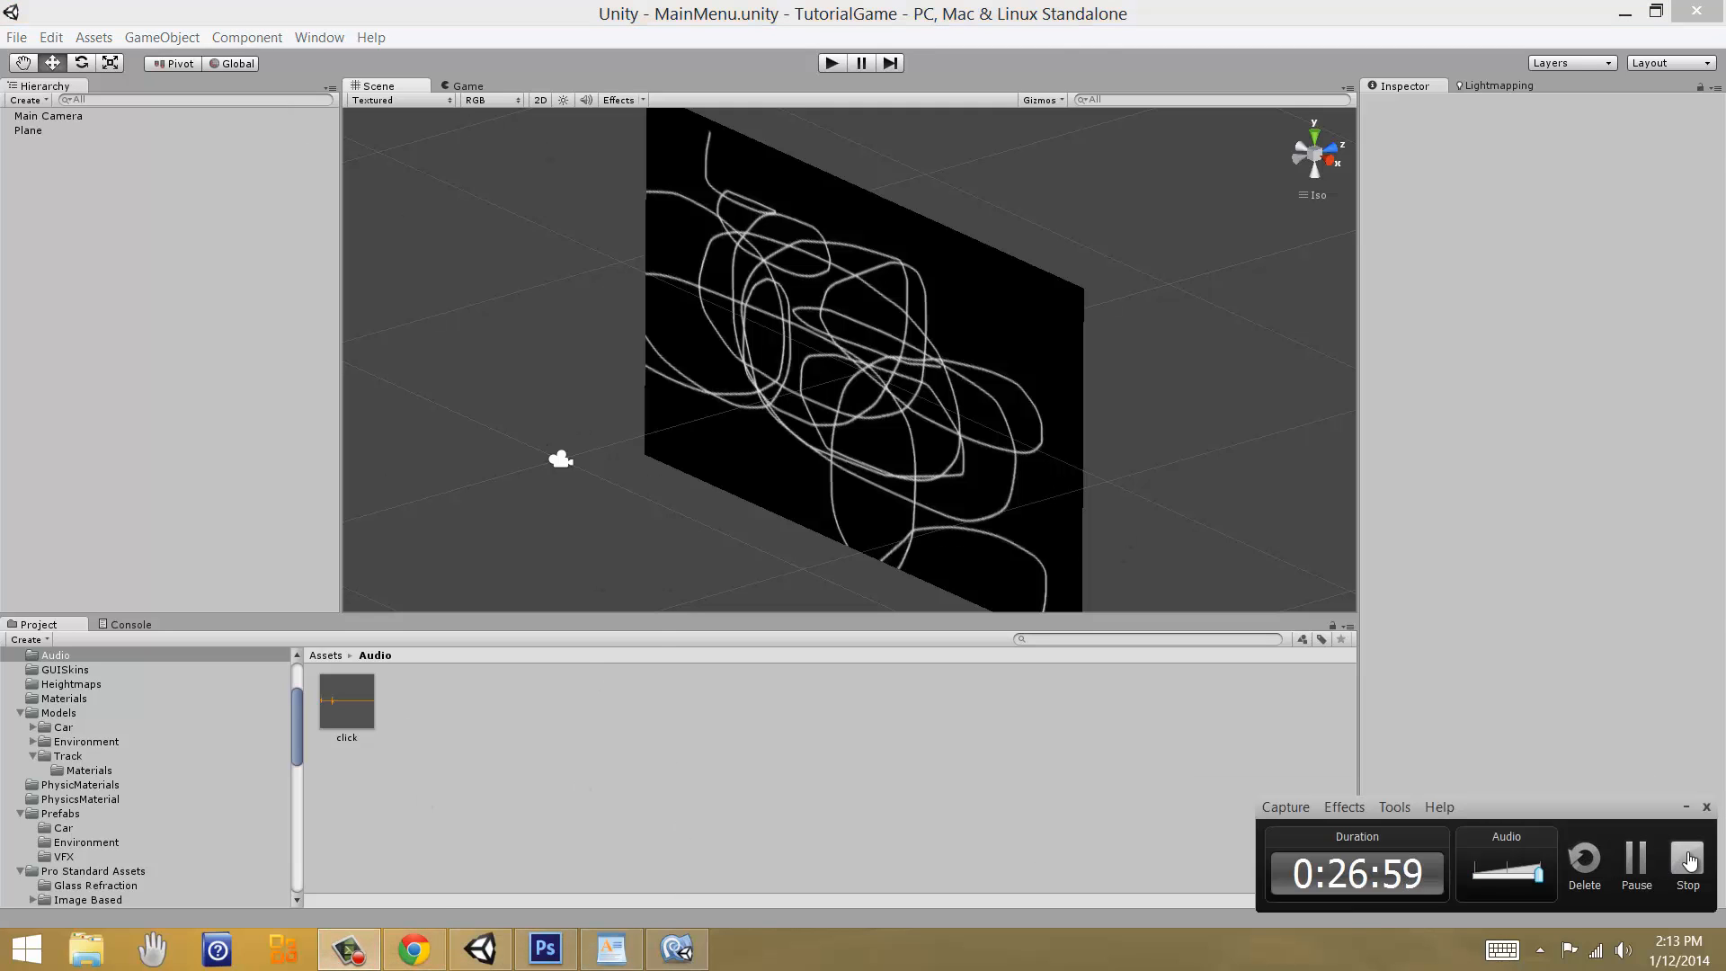